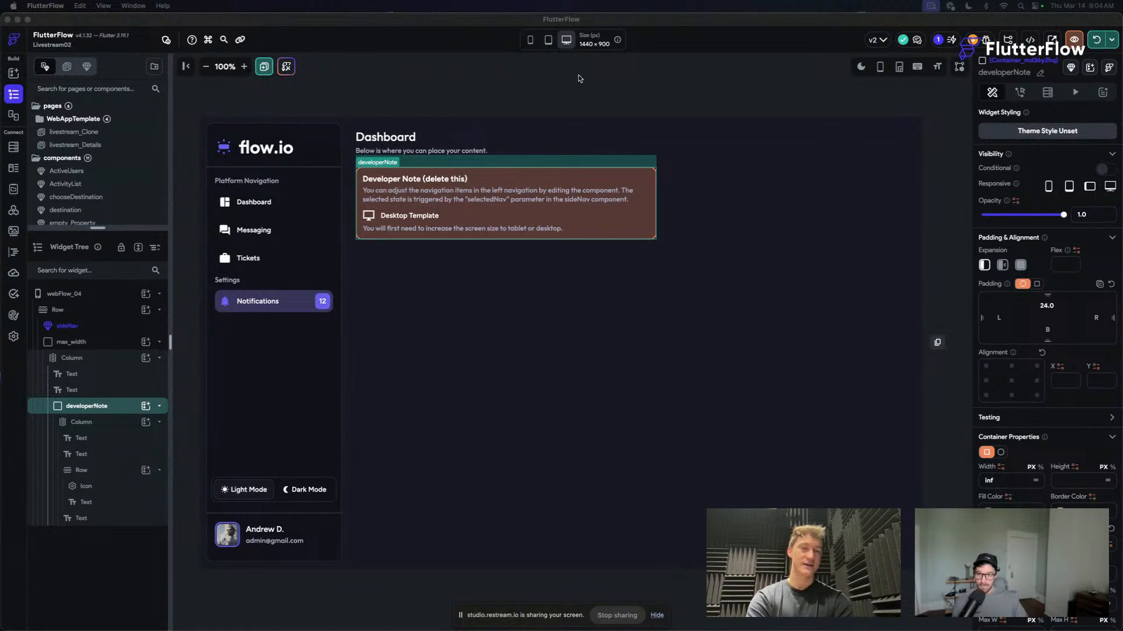
{"action": "left_click", "coordinate": [578, 78]}
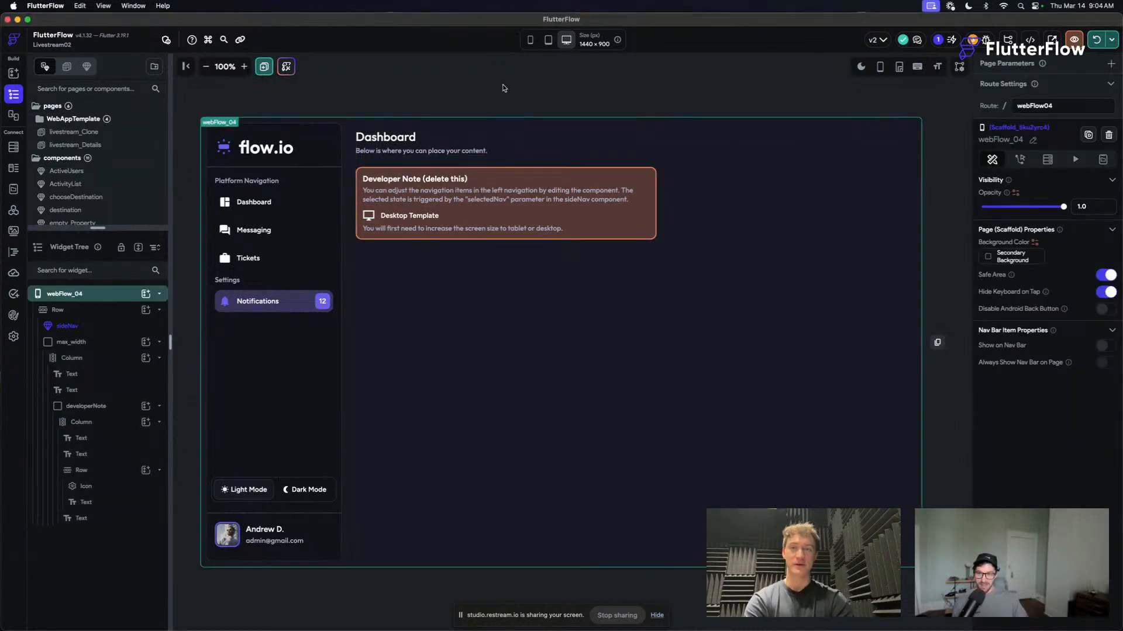
{"action": "left_click", "coordinate": [858, 66]}
{"action": "left_click", "coordinate": [858, 66]}
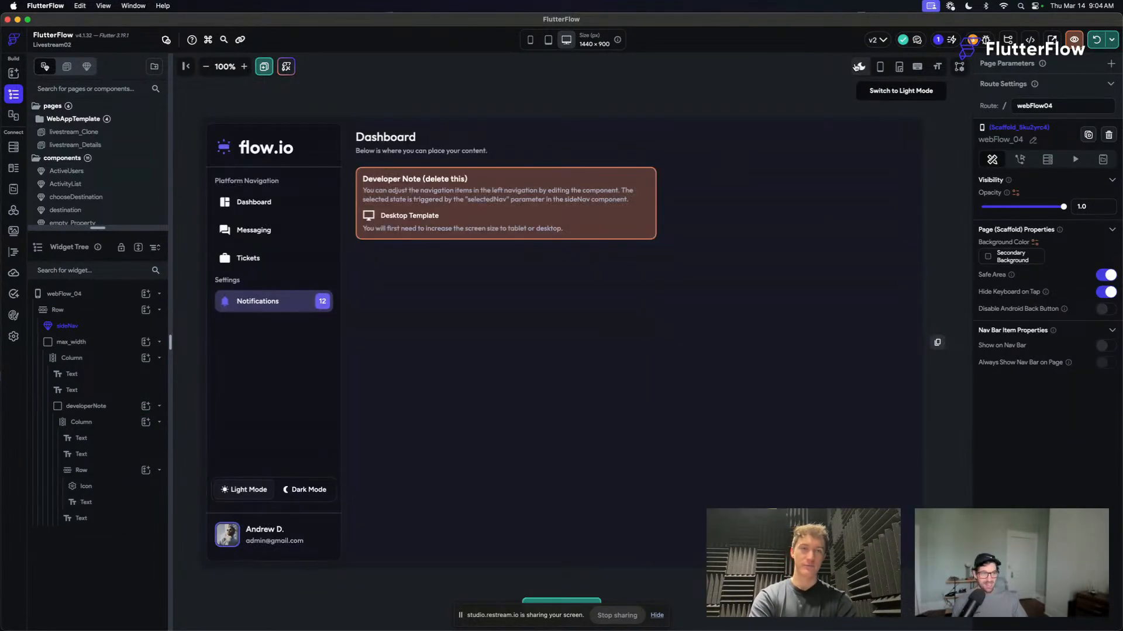
{"action": "left_click", "coordinate": [570, 102]}
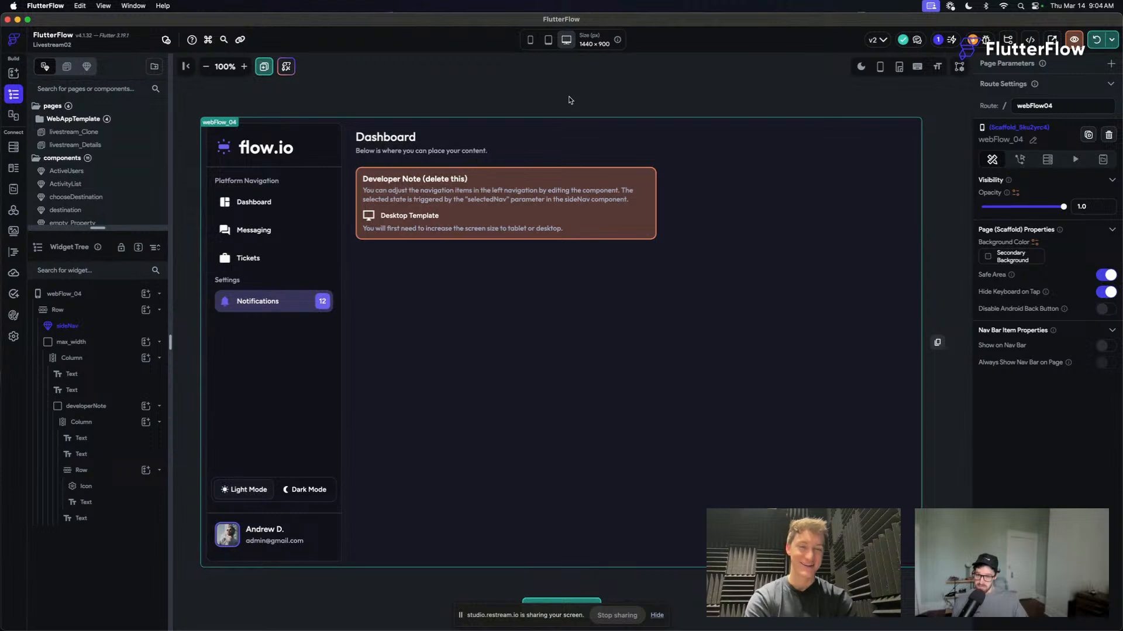
- Delete the Desktop Template row and the text line beneath it from the developer note on the webFlow_04 page
{"action": "left_click", "coordinate": [453, 219]}
{"action": "left_click", "coordinate": [577, 230], "text": "shift"}
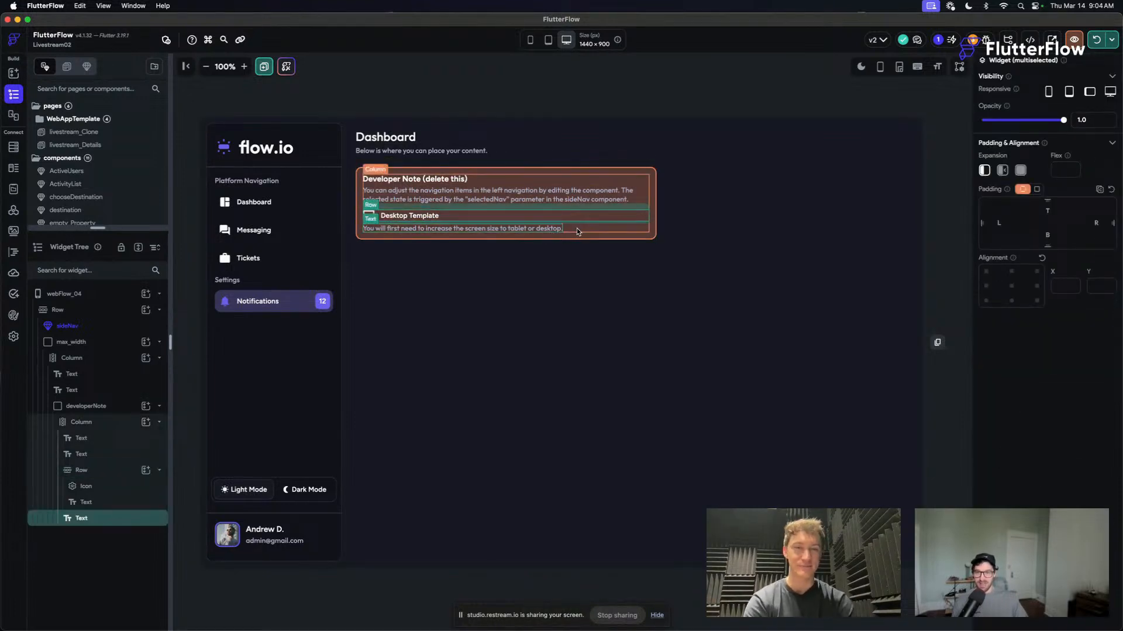
{"action": "key", "text": "Delete"}
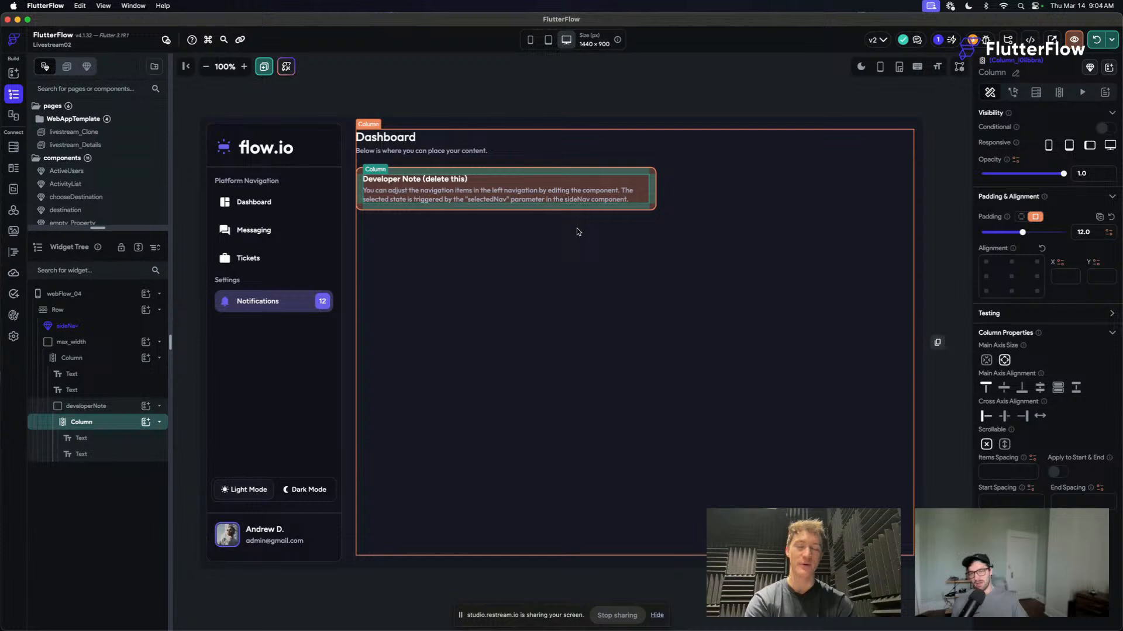
{"action": "left_click", "coordinate": [466, 95]}
{"action": "left_click", "coordinate": [655, 180]}
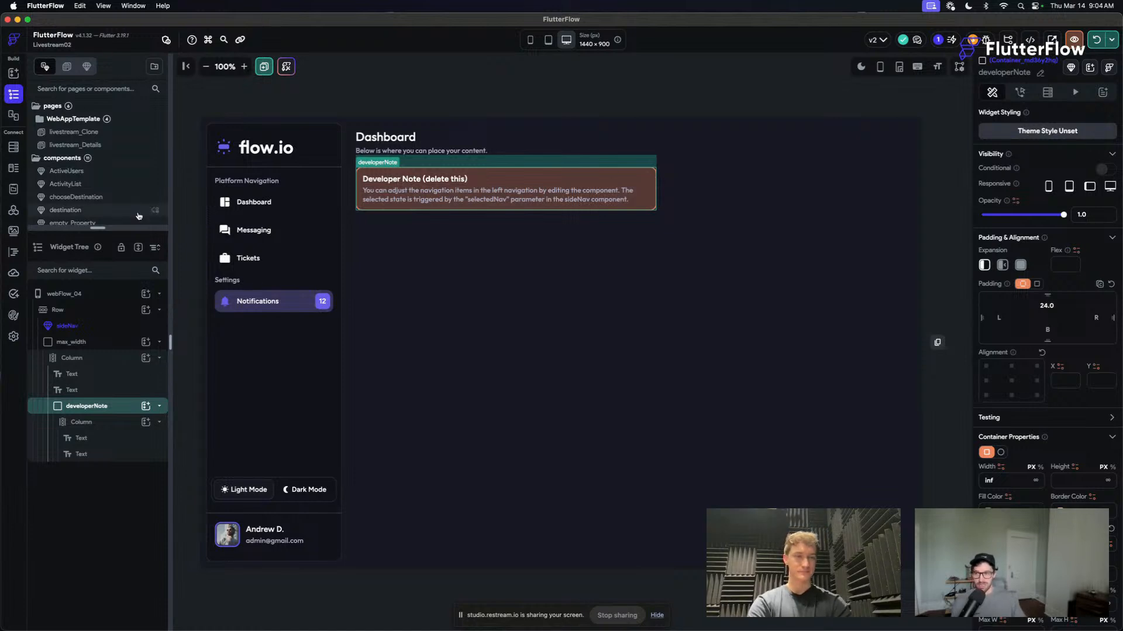
- Open the livestream_Clone page and examine its layout and topNav component
{"action": "left_click", "coordinate": [98, 132]}
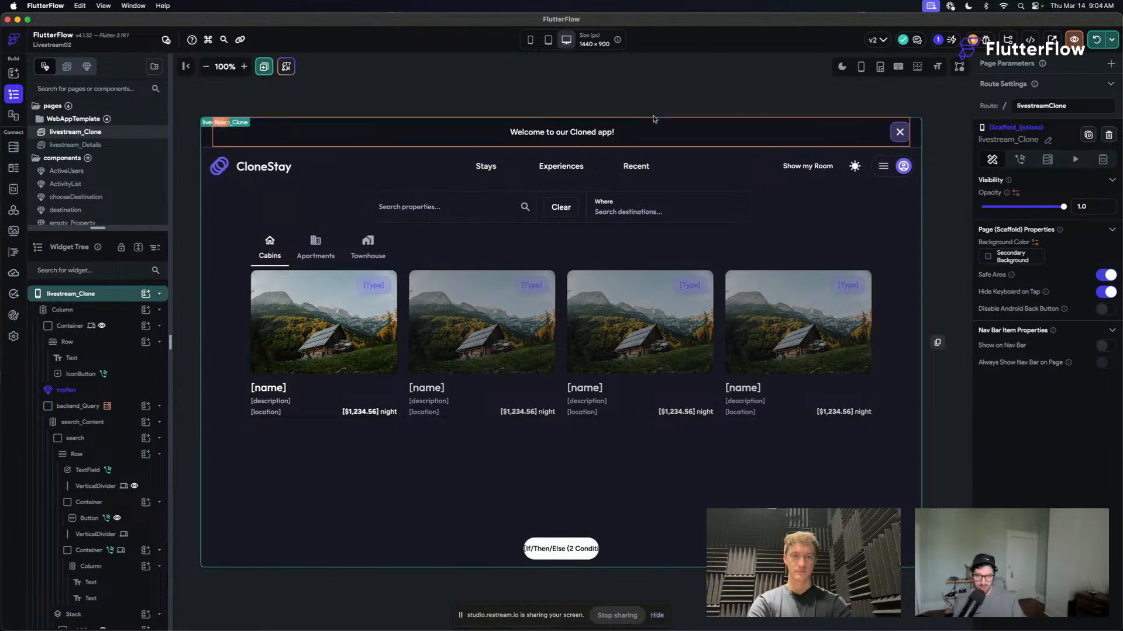
{"action": "left_click", "coordinate": [834, 69]}
{"action": "left_click", "coordinate": [835, 70]}
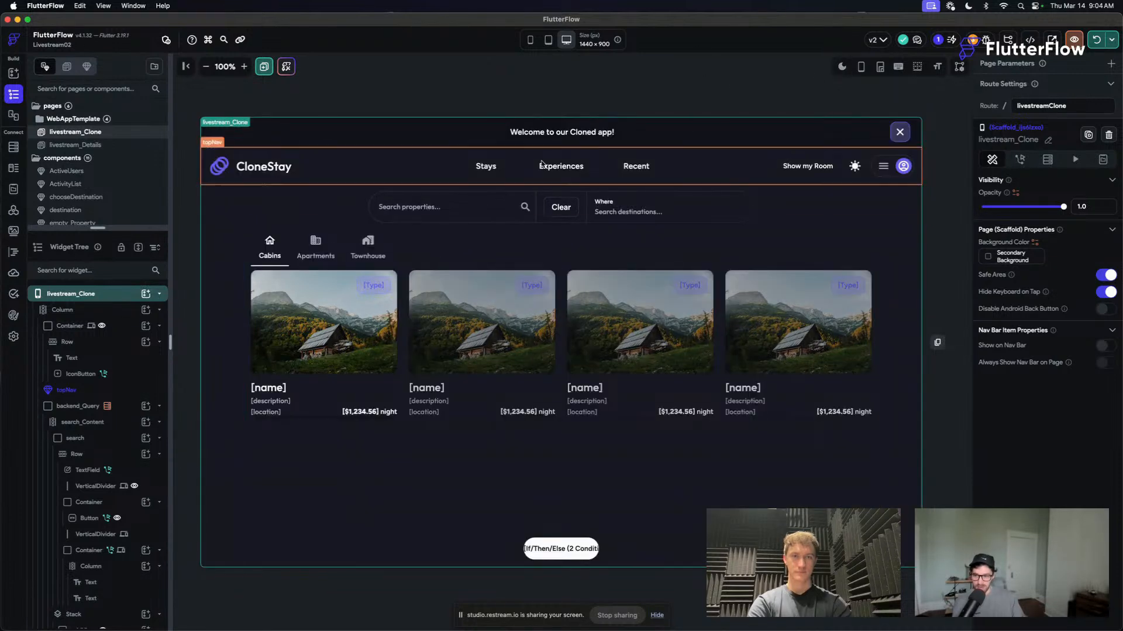
{"action": "left_click", "coordinate": [555, 85]}
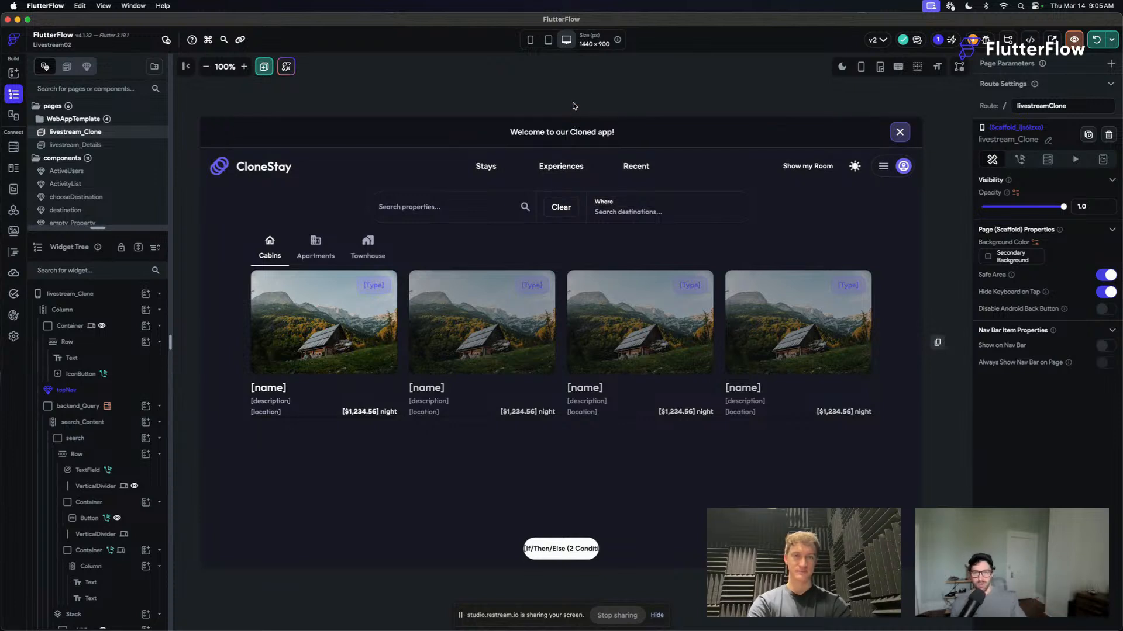
{"action": "left_click", "coordinate": [816, 176]}
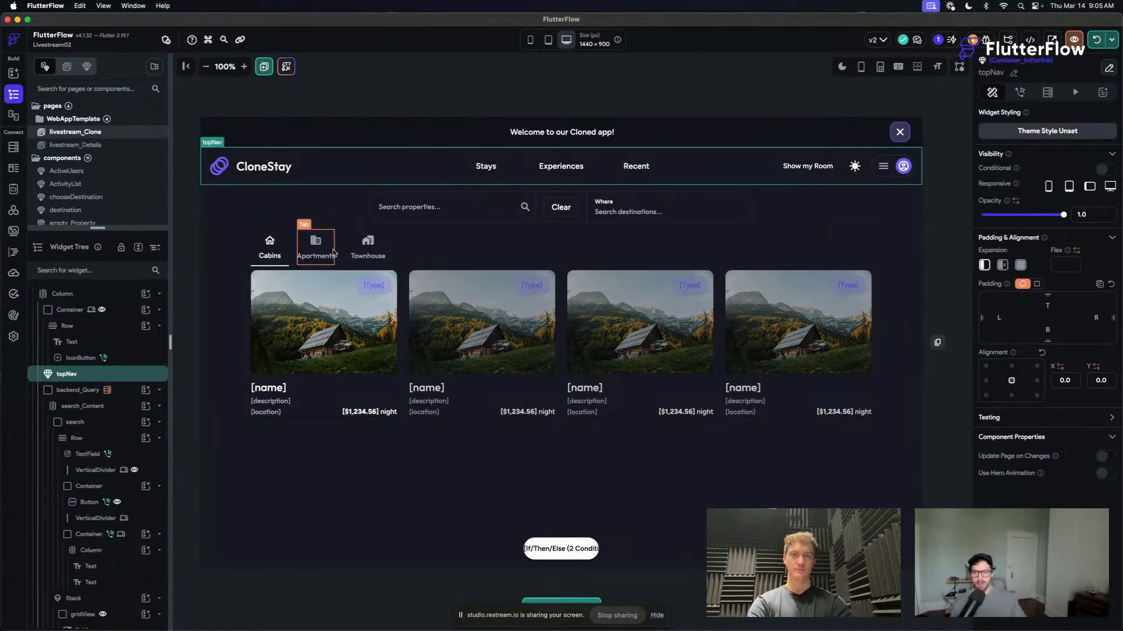
{"action": "left_click", "coordinate": [506, 92]}
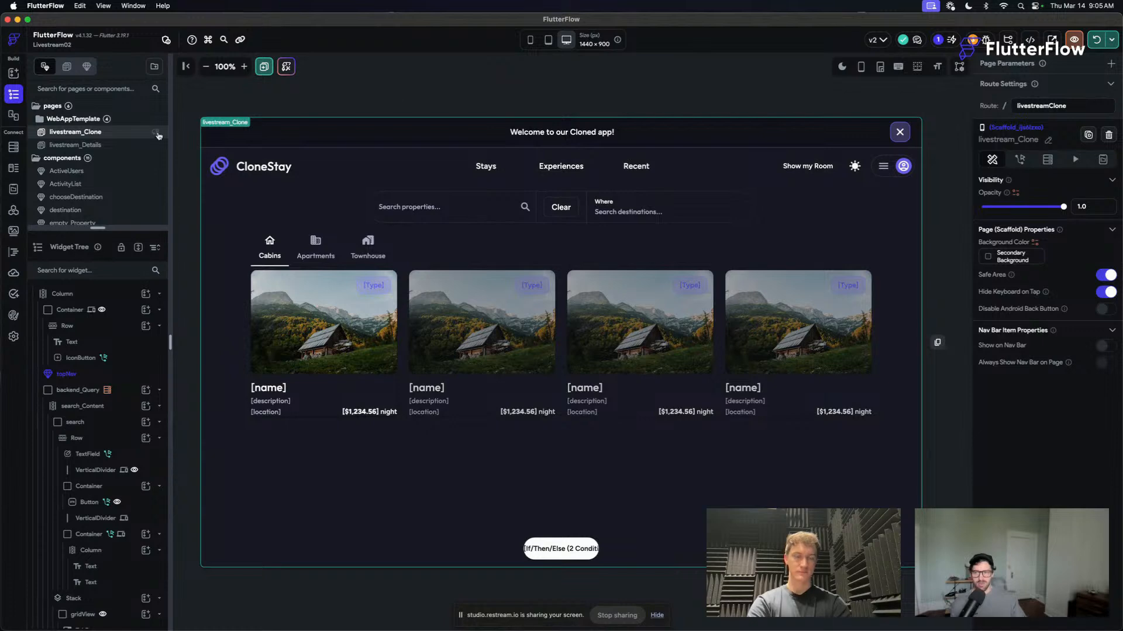
- View the ActiveUsers component and enlarge the list of pages and components to look through it
{"action": "left_click", "coordinate": [98, 185]}
{"action": "left_click", "coordinate": [97, 171]}
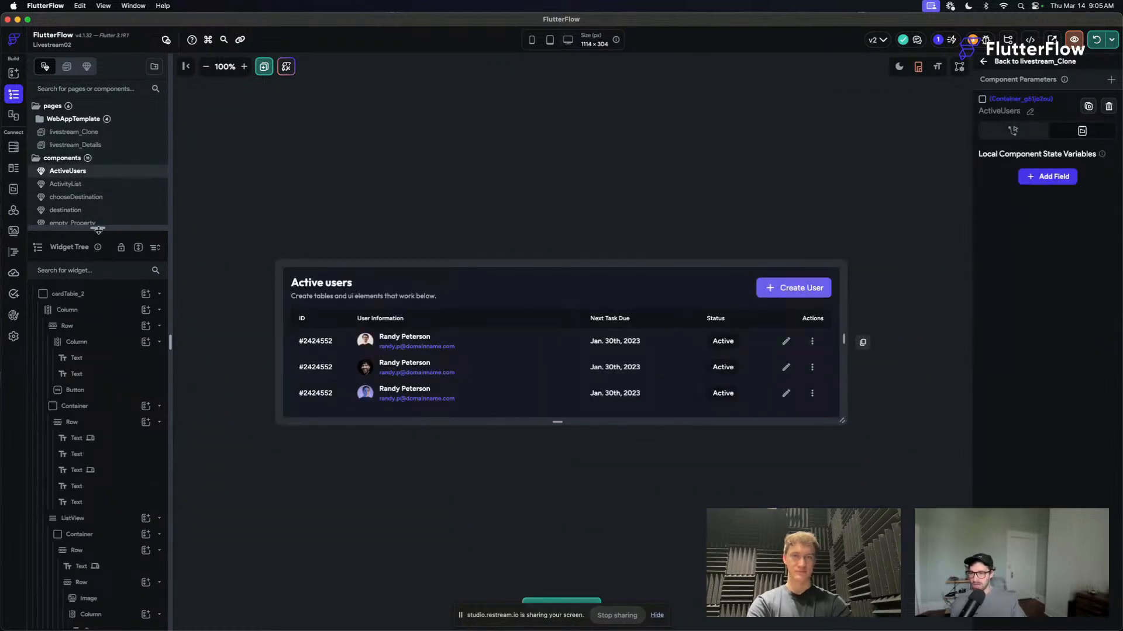
{"action": "left_click_drag", "start_coordinate": [98, 228], "coordinate": [98, 308]}
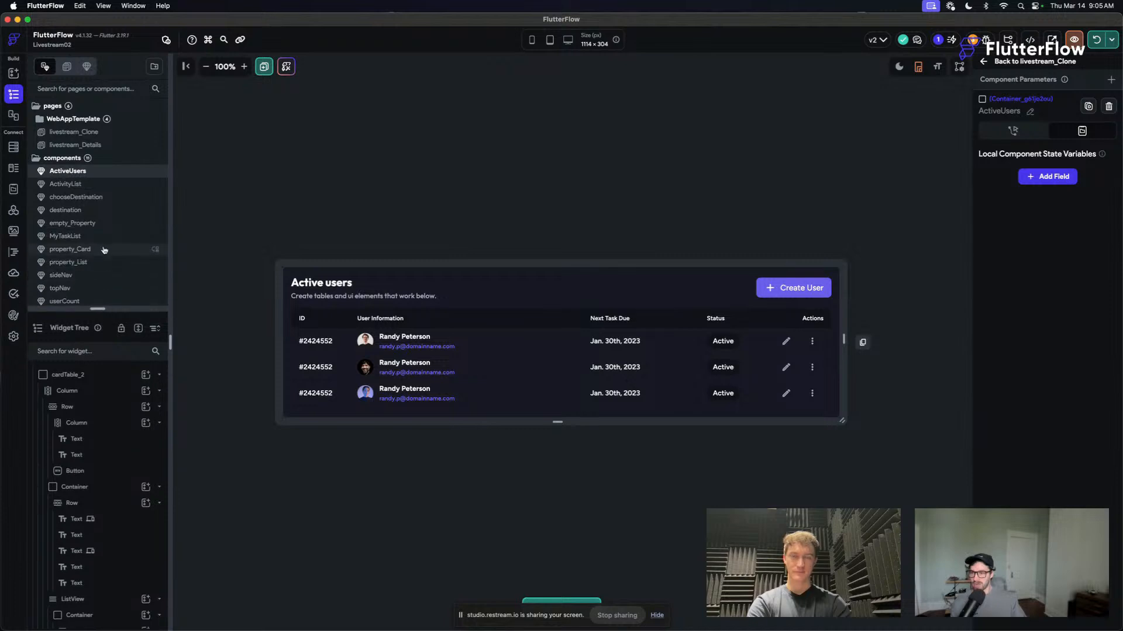
{"action": "scroll", "coordinate": [104, 250], "scroll_direction": "down", "scroll_amount": 1}
{"action": "scroll", "coordinate": [104, 250], "scroll_direction": "up", "scroll_amount": 4}
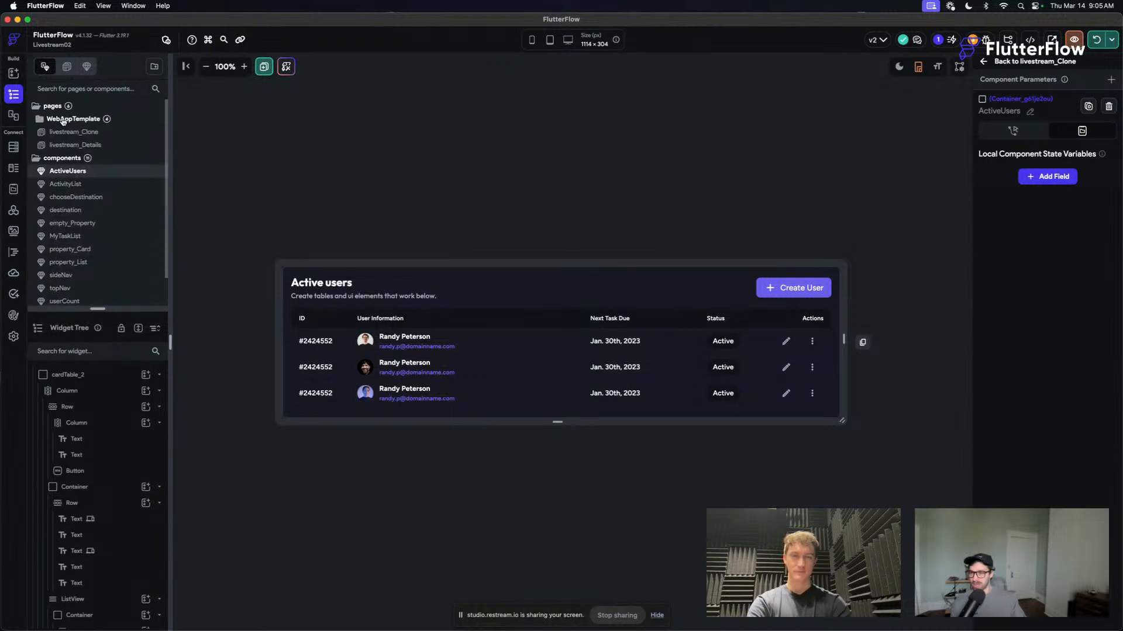
- On the webFlow_03 page in the WebAppTemplate folder, delete the developer note's Desktop Template row and the text line beneath it
{"action": "left_click", "coordinate": [116, 144]}
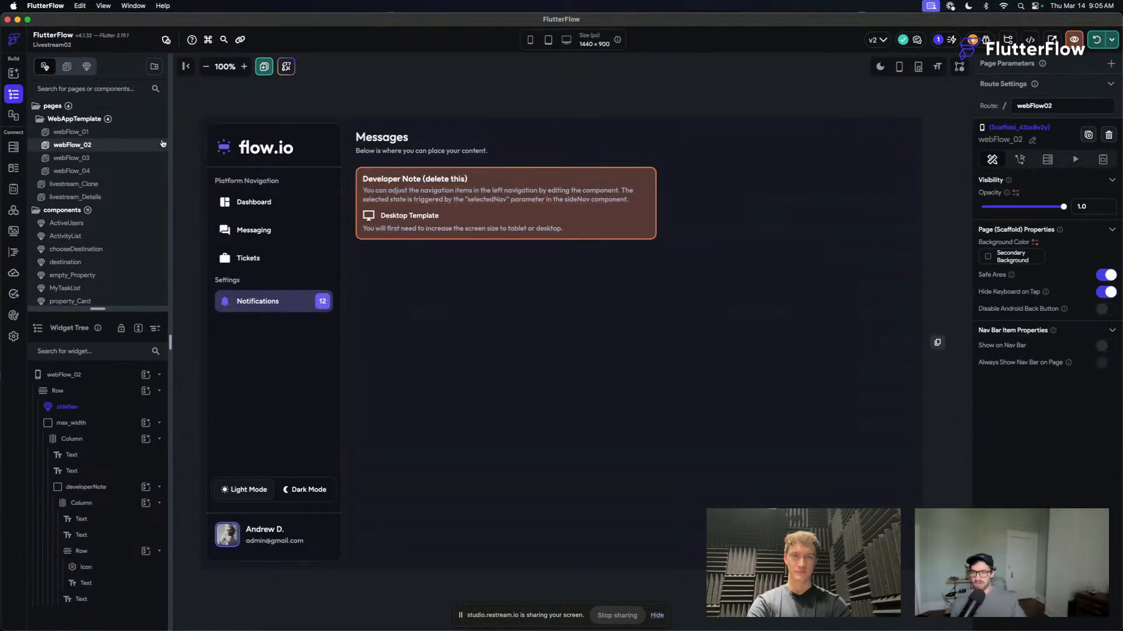
{"action": "left_click", "coordinate": [117, 132]}
{"action": "left_click", "coordinate": [96, 157]}
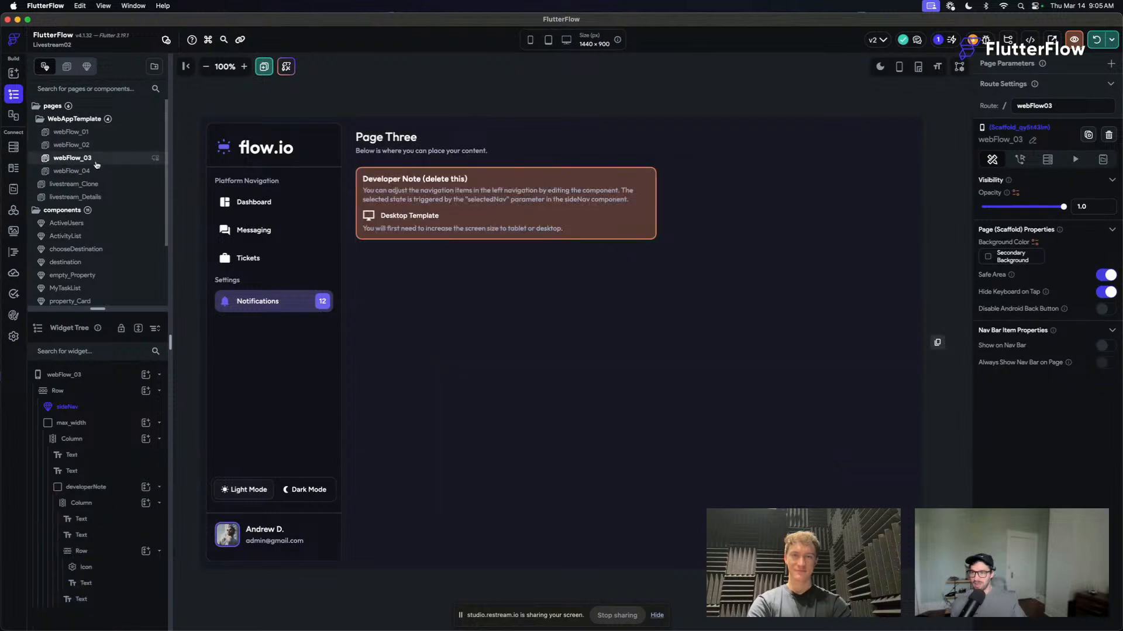
{"action": "left_click", "coordinate": [359, 186]}
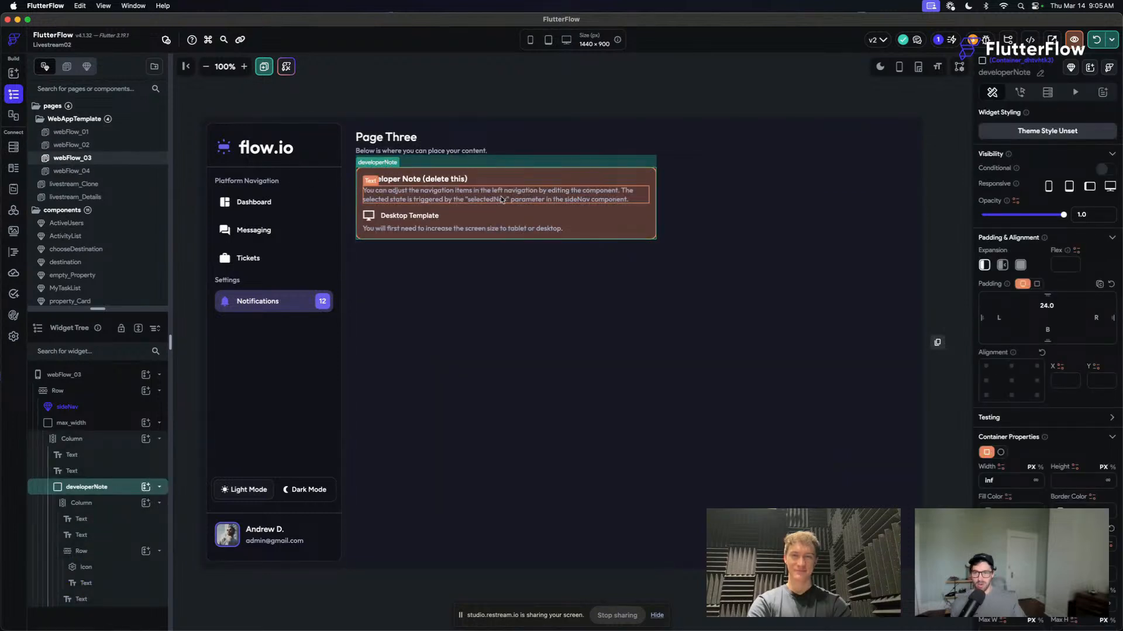
{"action": "left_click", "coordinate": [448, 217]}
{"action": "left_click", "coordinate": [466, 229], "text": "shift"}
{"action": "key", "text": "BackSpace"}
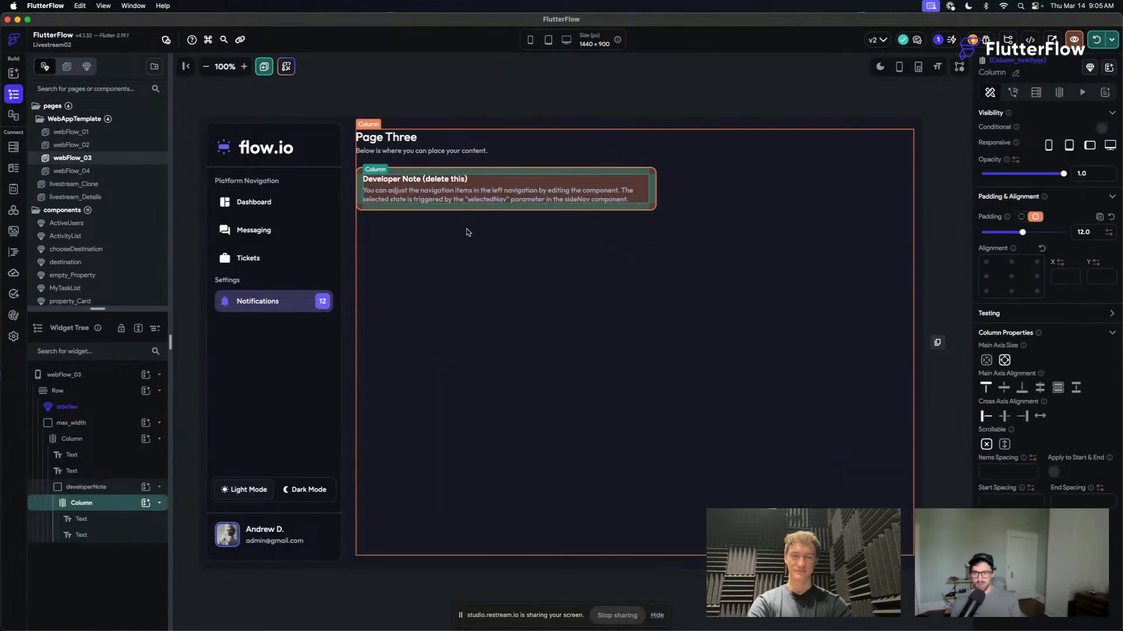
- Convert the developerNote container on webFlow_03 into a component named walkthroughStep
{"action": "left_click", "coordinate": [631, 206]}
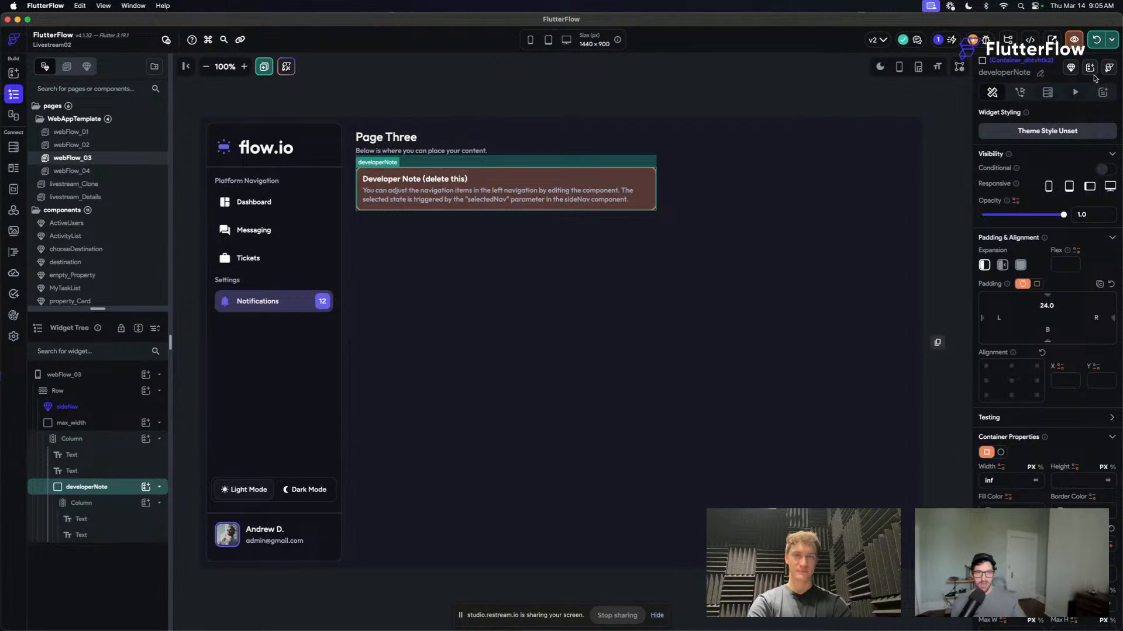
{"action": "left_click", "coordinate": [1071, 68]}
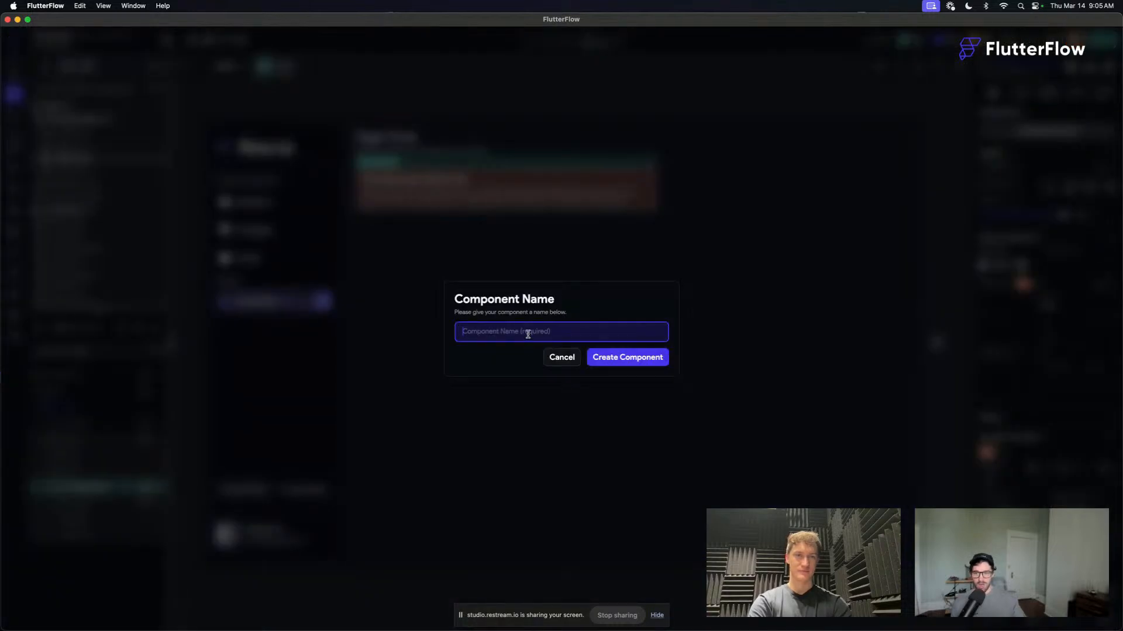
{"action": "type", "text": "walkthroughStep"}
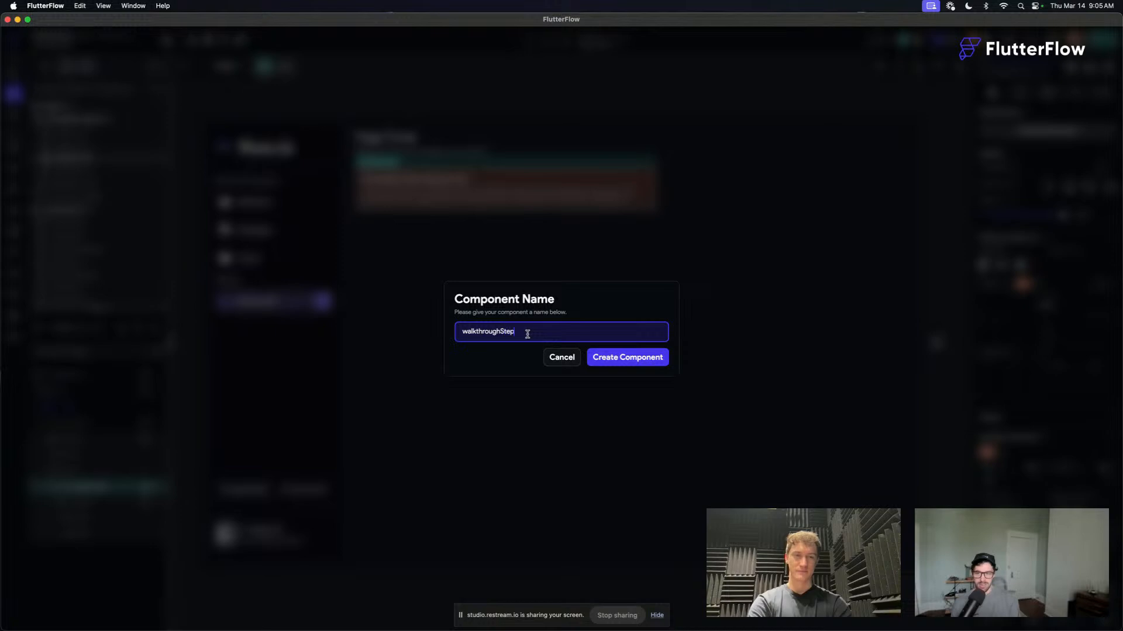
{"action": "left_click", "coordinate": [606, 355]}
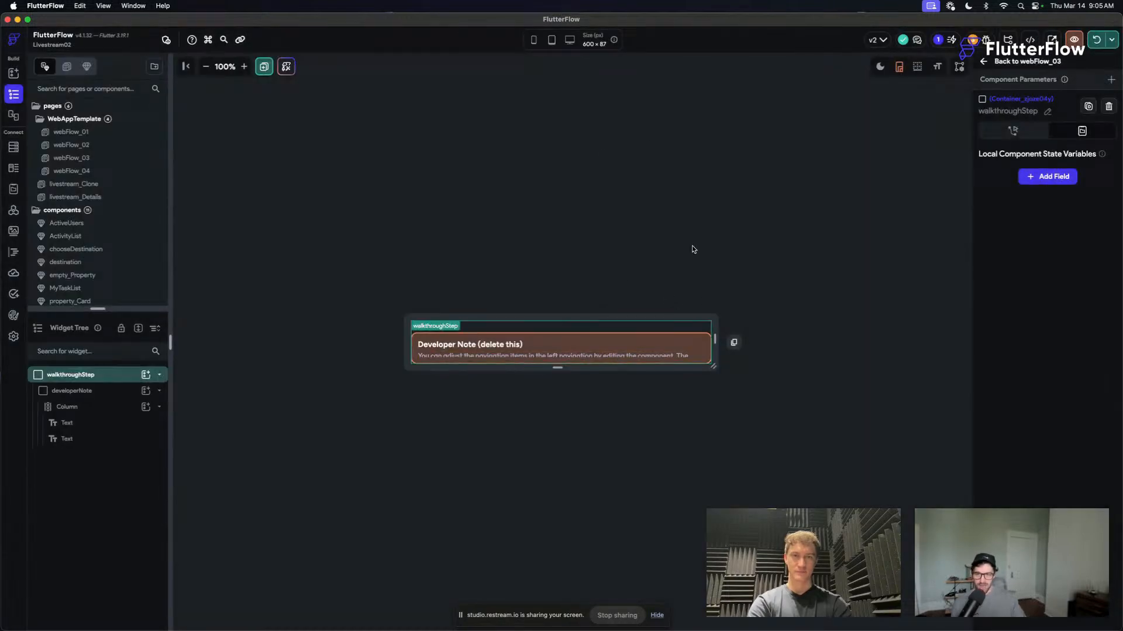
- Resize the walkthroughStep canvas to about 576 × 119 px and clear the developerNote container's top padding
{"action": "left_click_drag", "start_coordinate": [713, 368], "coordinate": [707, 379]}
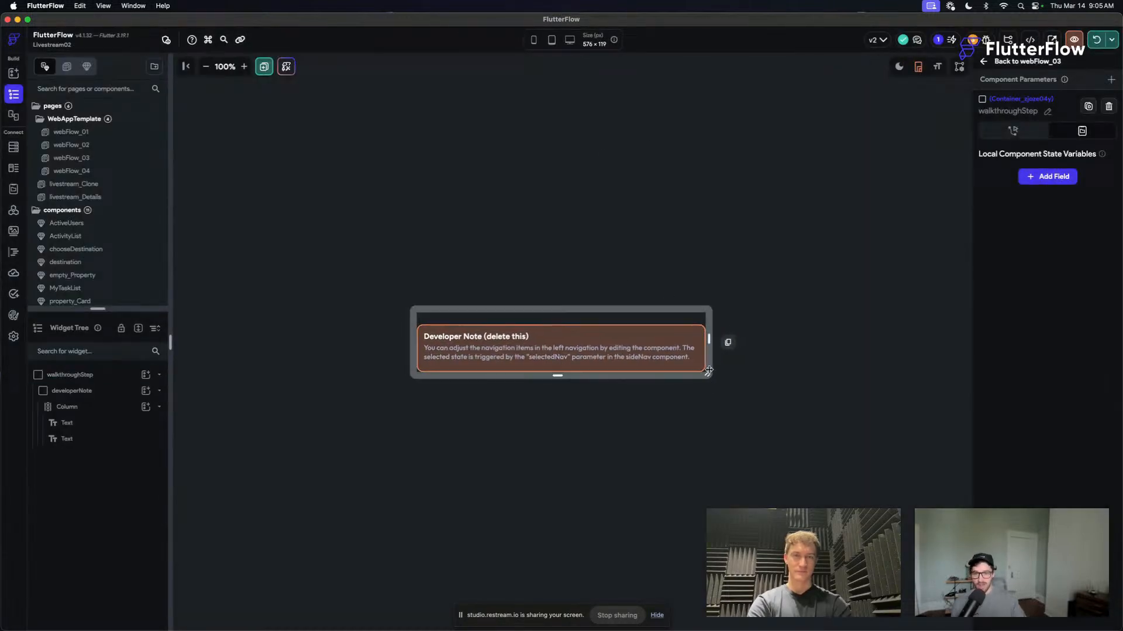
{"action": "left_click", "coordinate": [697, 329]}
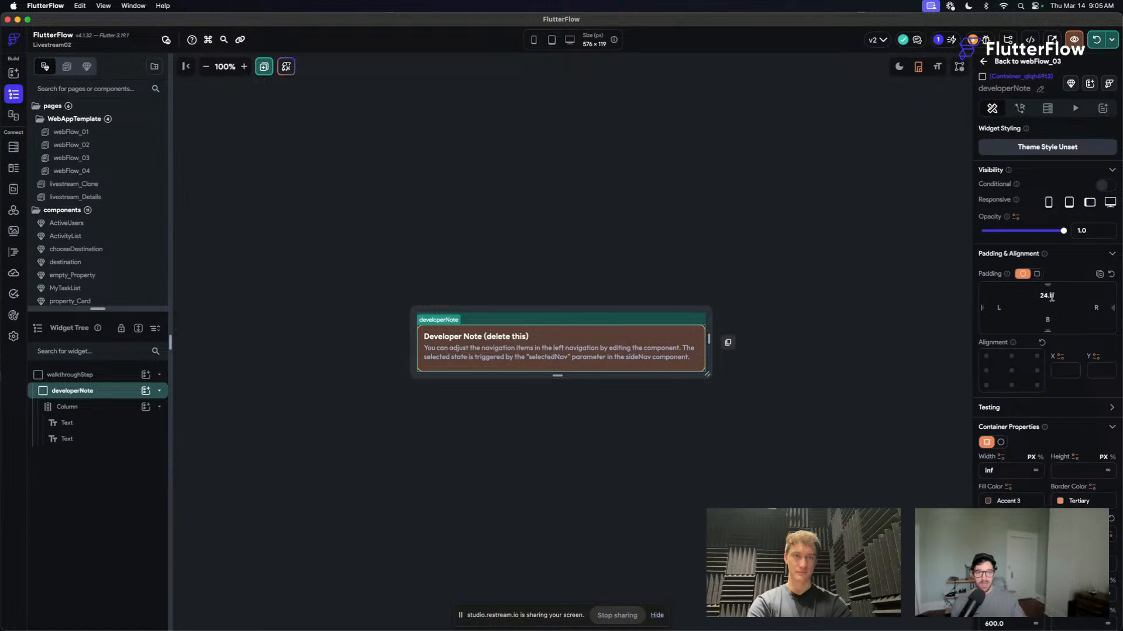
{"action": "left_click", "coordinate": [1032, 299]}
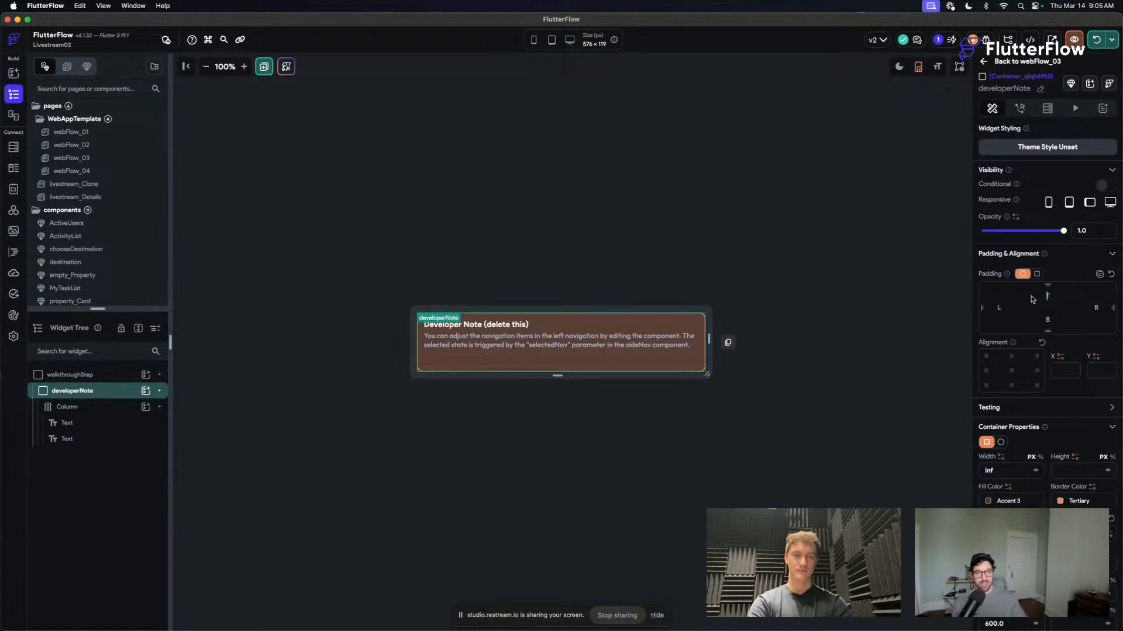
{"action": "left_click", "coordinate": [587, 196]}
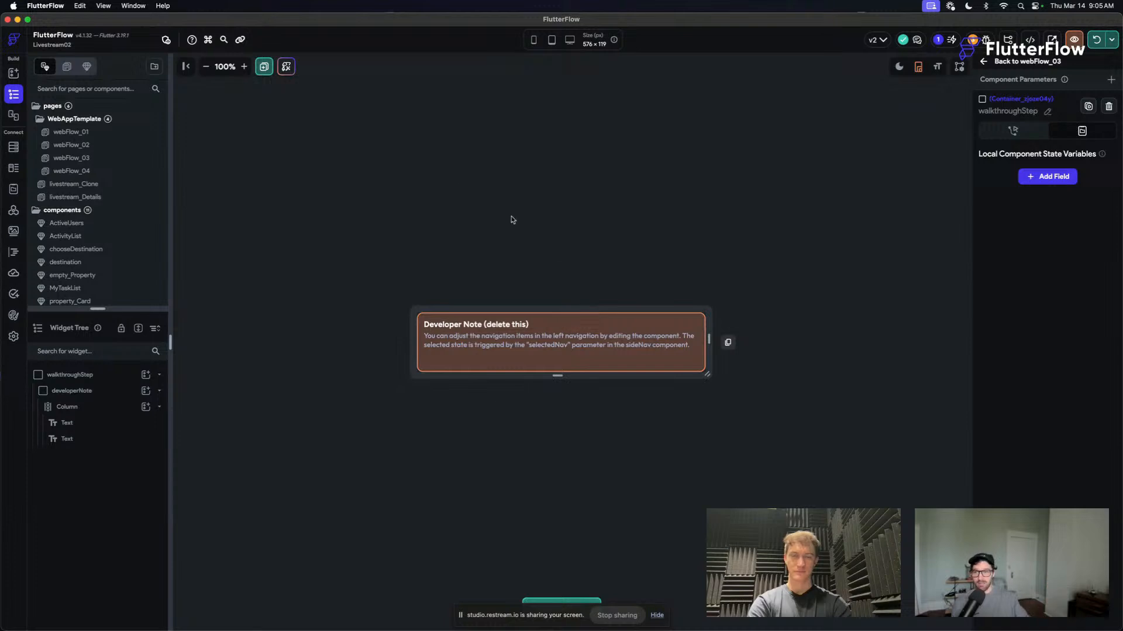
- Bind the note's heading text to a new String component parameter named title that has a default value
{"action": "left_click", "coordinate": [243, 67]}
{"action": "left_click", "coordinate": [475, 324]}
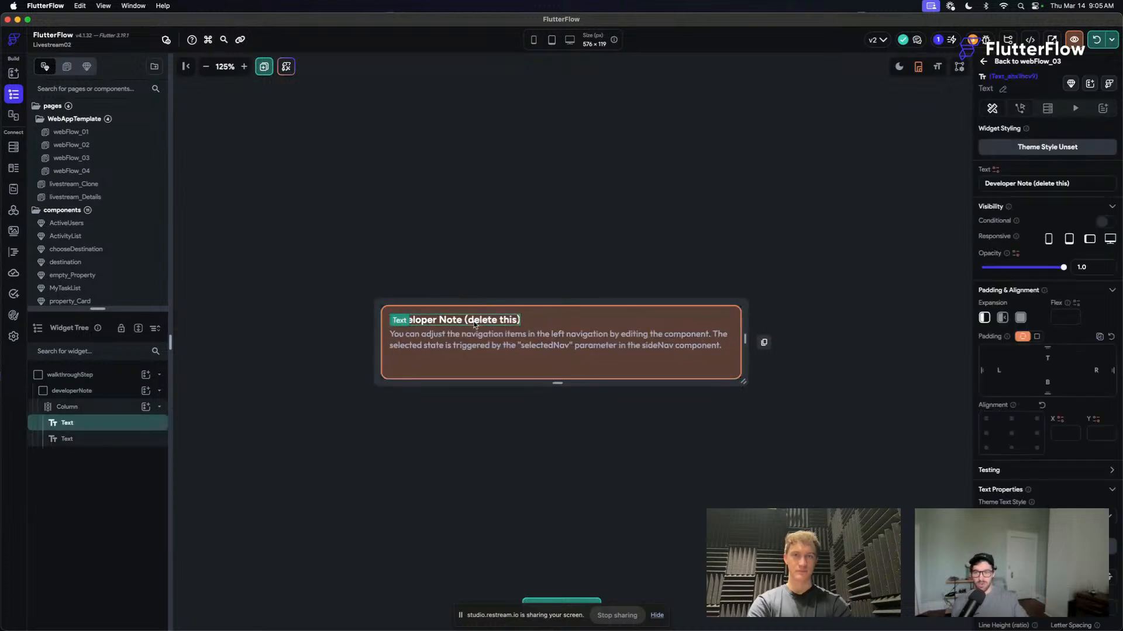
{"action": "left_click", "coordinate": [996, 169]}
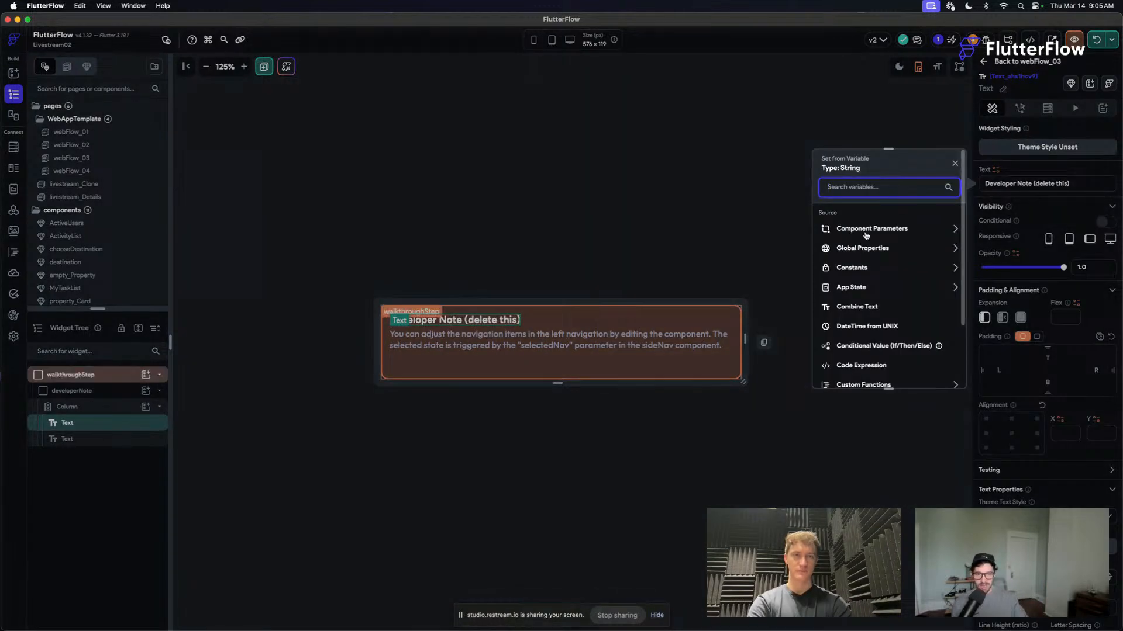
{"action": "left_click", "coordinate": [858, 261]}
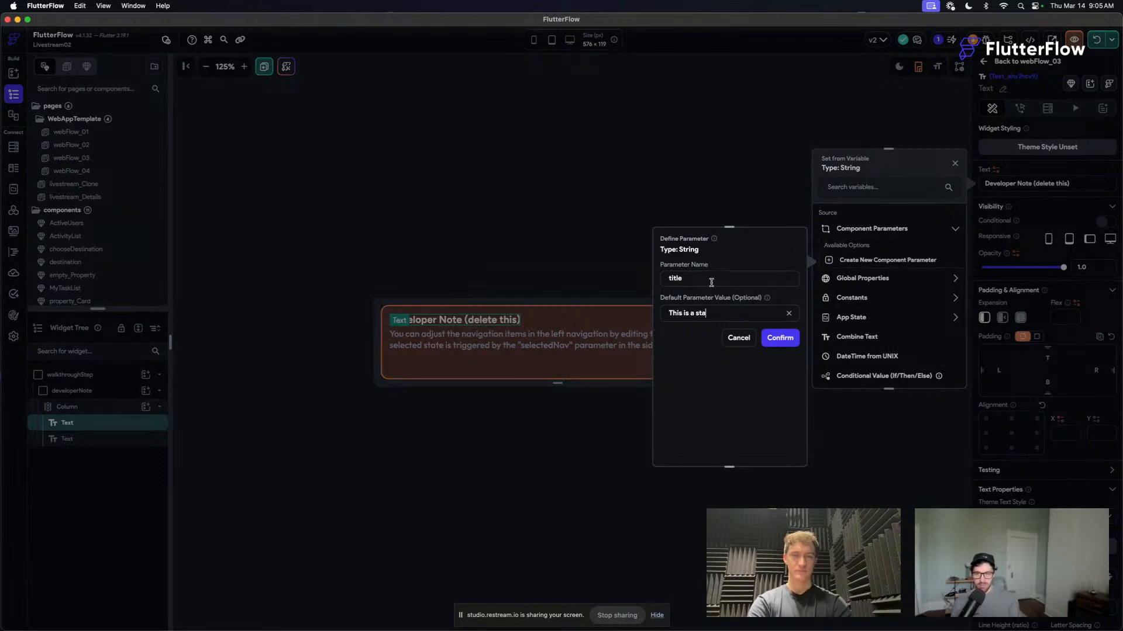
{"action": "left_click", "coordinate": [791, 343]}
- Bind the note's description text to a new String component parameter named body with the default variable value "Description"
{"action": "left_click", "coordinate": [617, 332]}
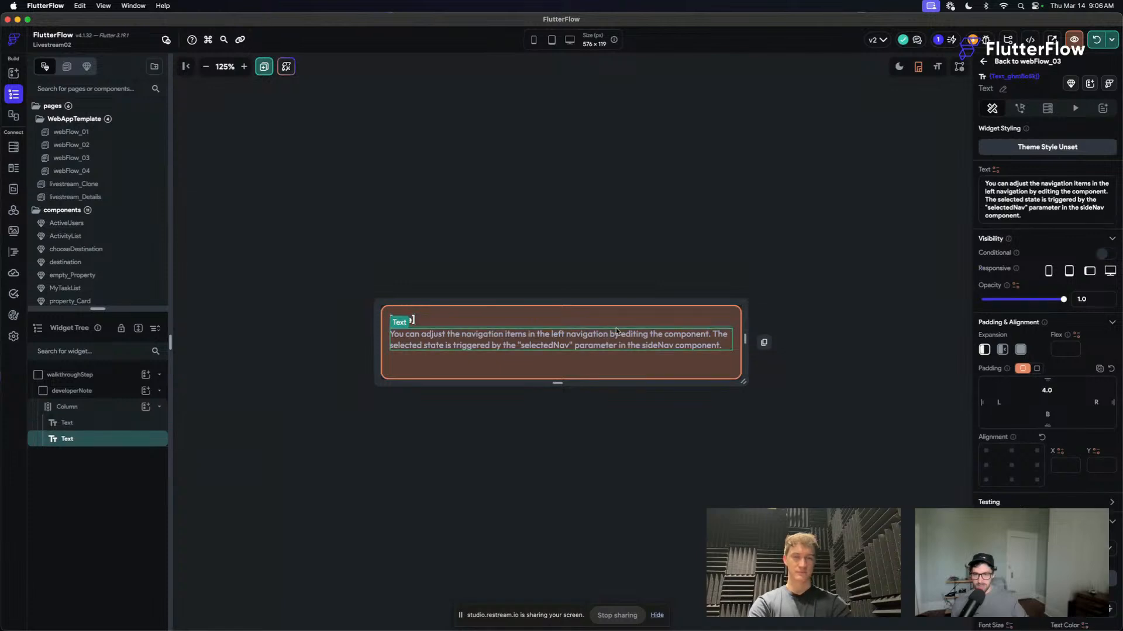
{"action": "left_click", "coordinate": [993, 170]}
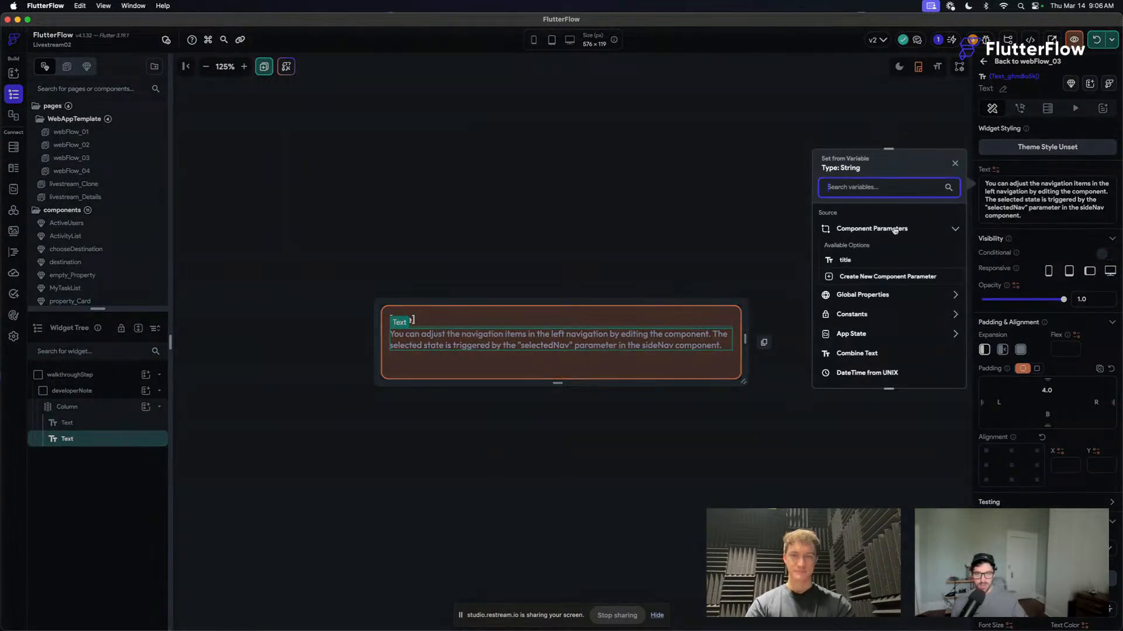
{"action": "left_click", "coordinate": [853, 277]}
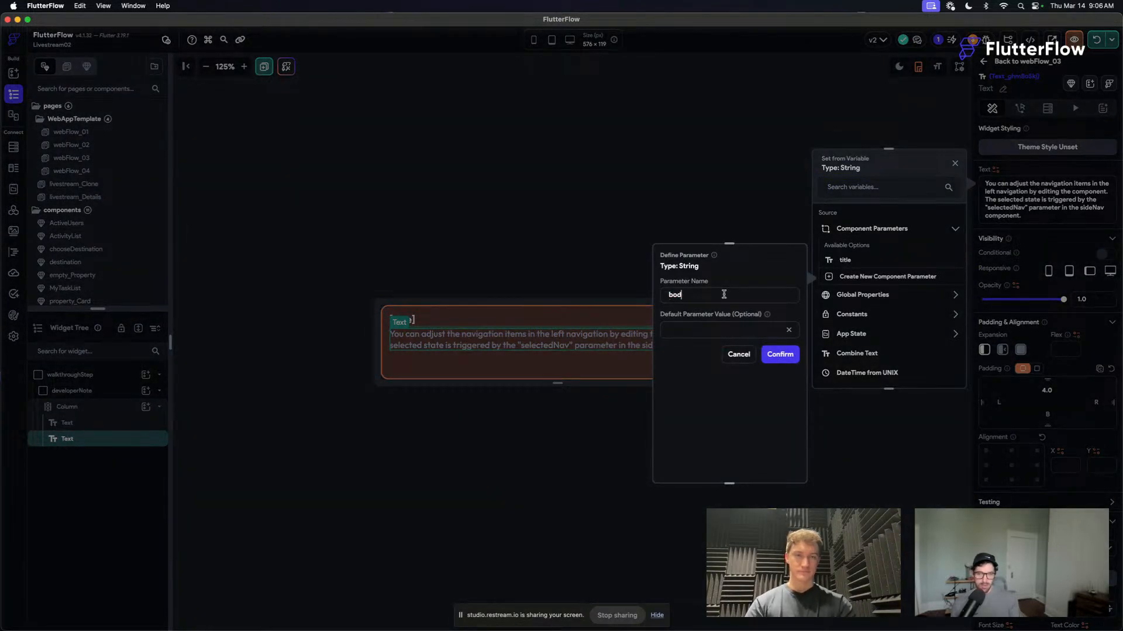
{"action": "left_click", "coordinate": [779, 354]}
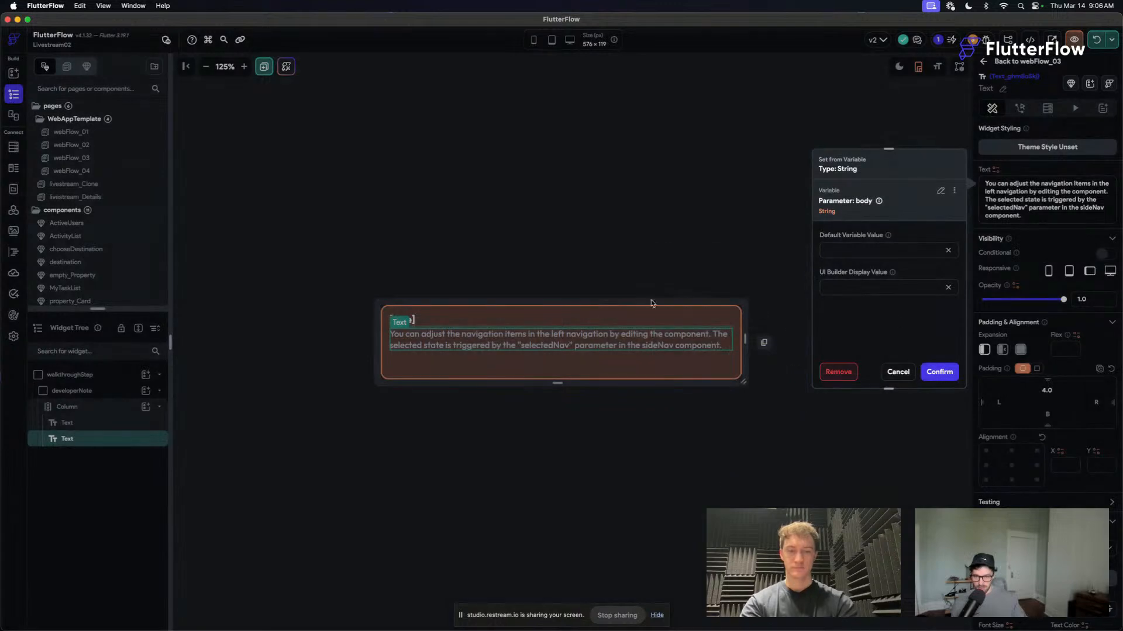
{"action": "left_click", "coordinate": [941, 376]}
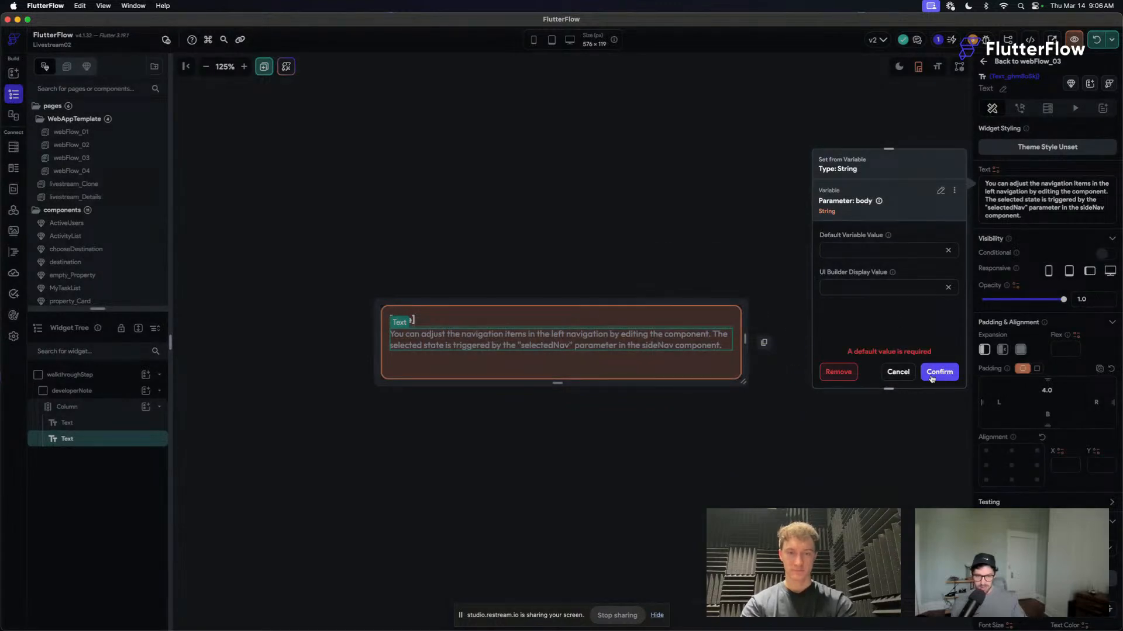
{"action": "left_click", "coordinate": [850, 247]}
{"action": "type", "text": "Descriptio"}
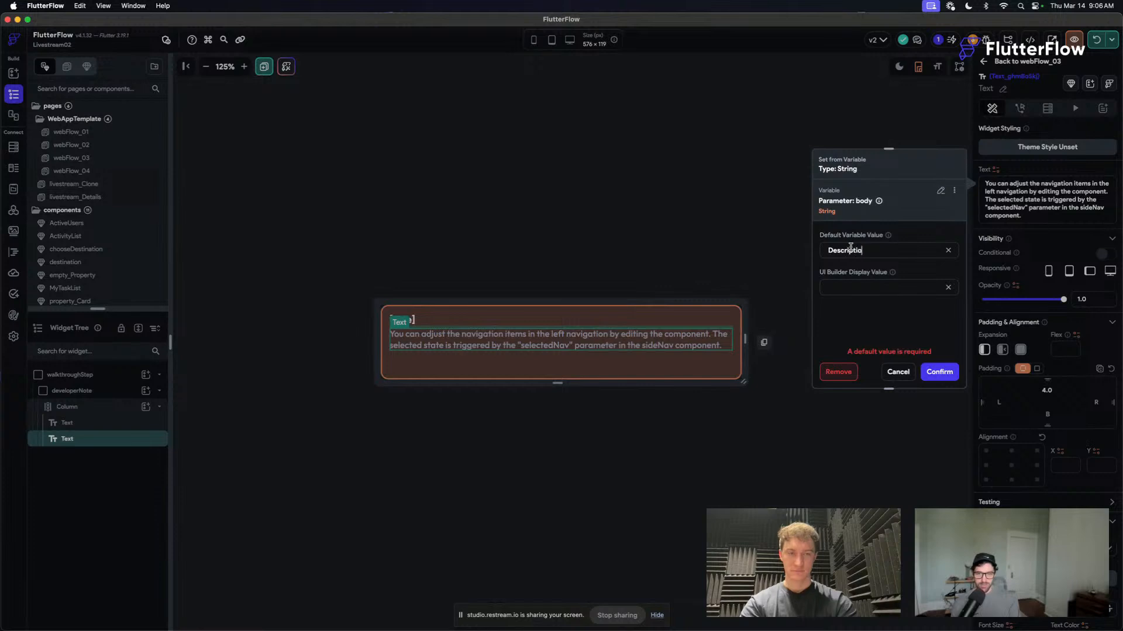
{"action": "type", "text": "n"}
{"action": "left_click", "coordinate": [939, 372]}
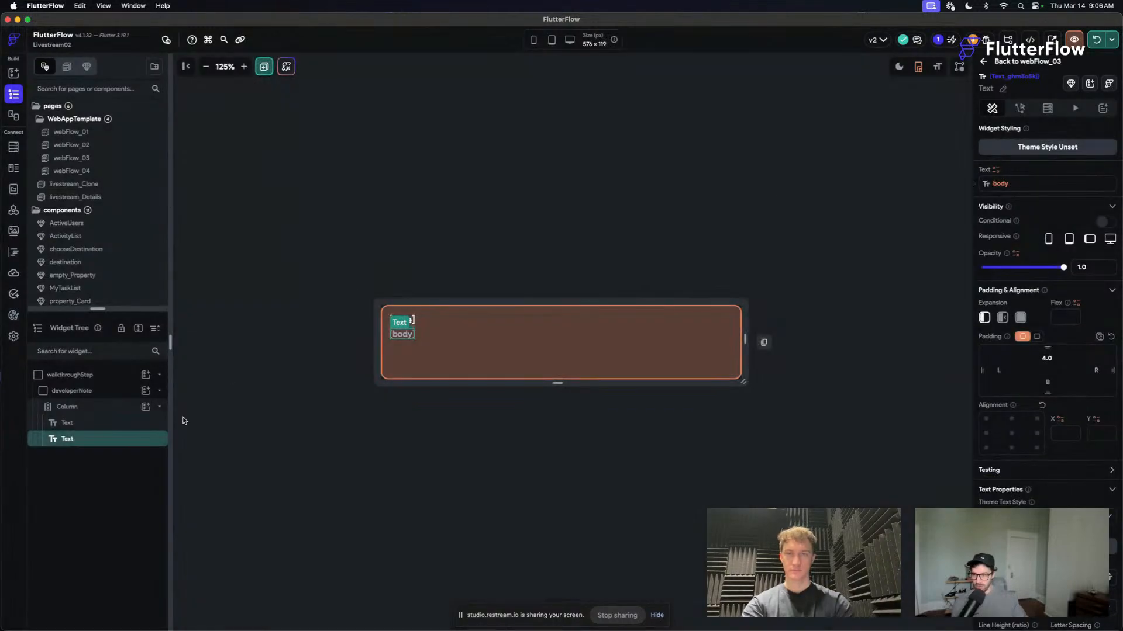
{"action": "left_click", "coordinate": [112, 392]}
{"action": "right_click", "coordinate": [113, 392]}
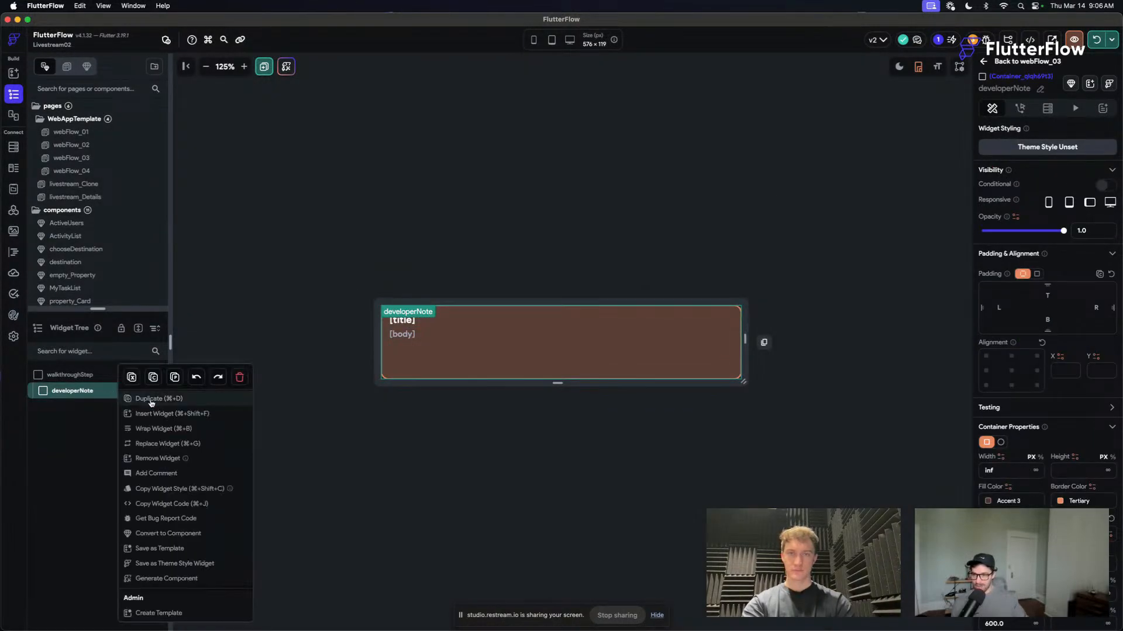
{"action": "left_click", "coordinate": [216, 431]}
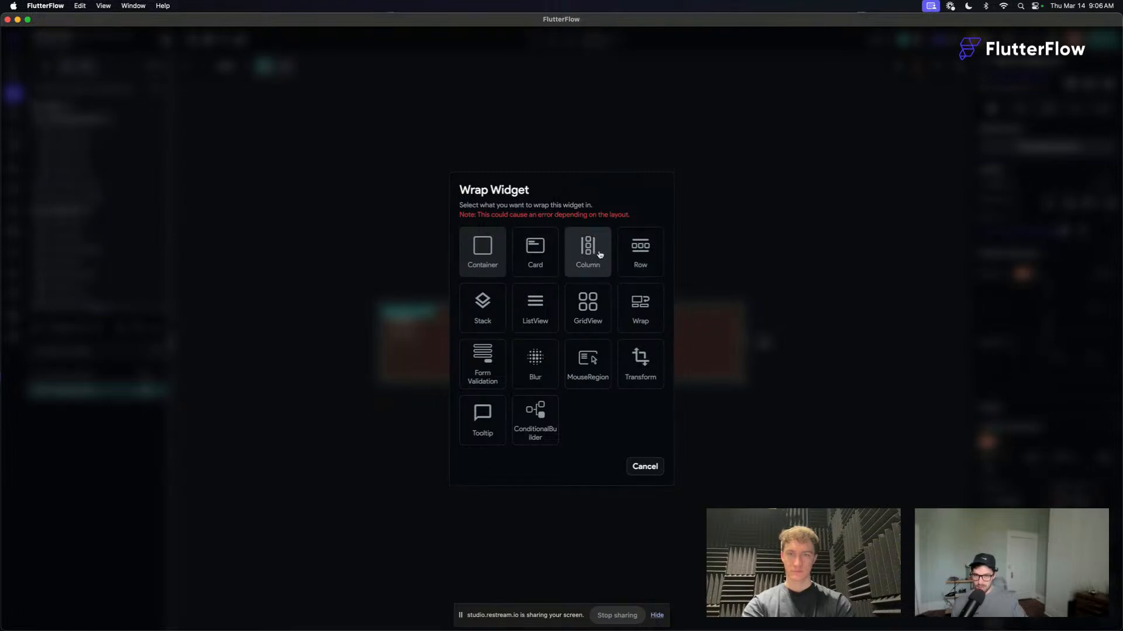
{"action": "left_click", "coordinate": [643, 468]}
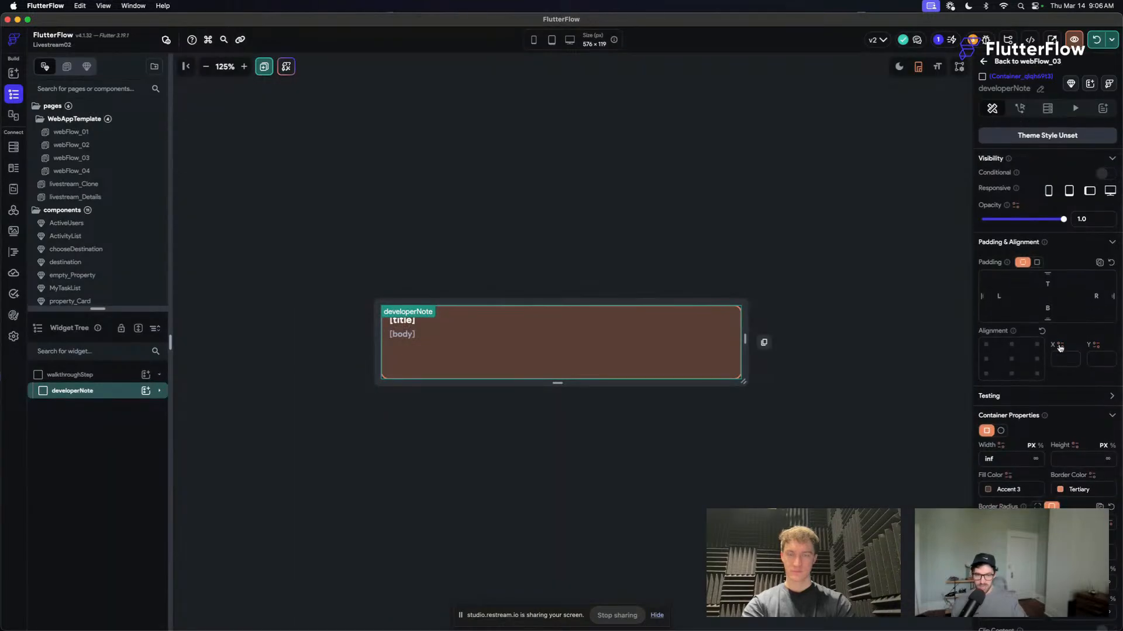
- Reduce the developerNote container's maximum width to about two-thirds of the canvas, and wrap it in a Column with minimum main axis size
{"action": "scroll", "coordinate": [1060, 348], "scroll_direction": "down", "scroll_amount": 2}
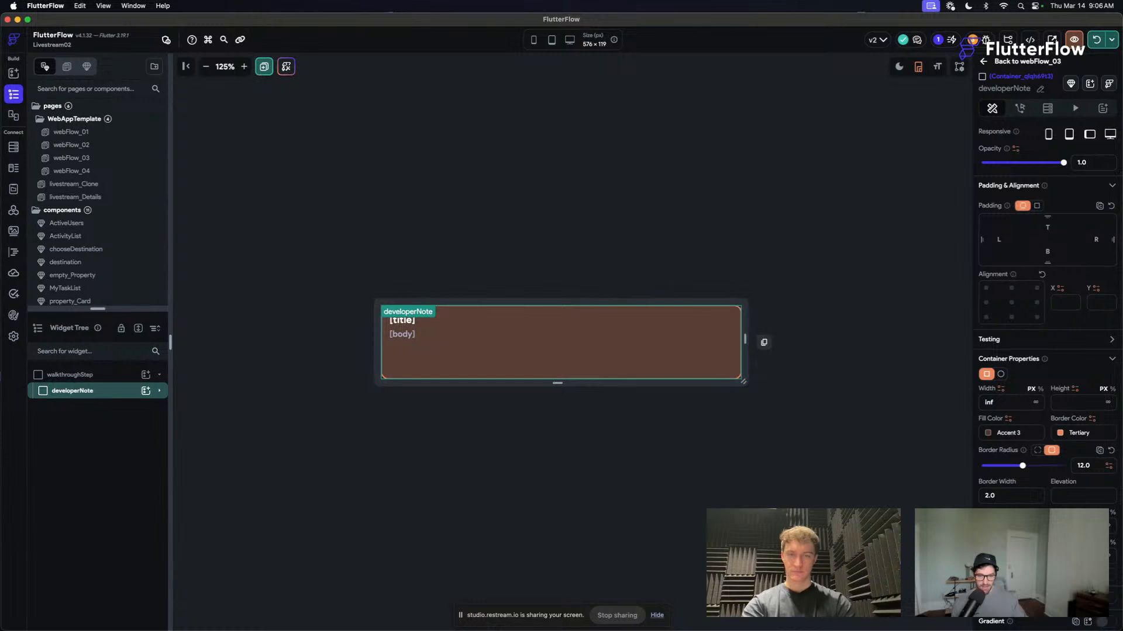
{"action": "key", "text": "Return"}
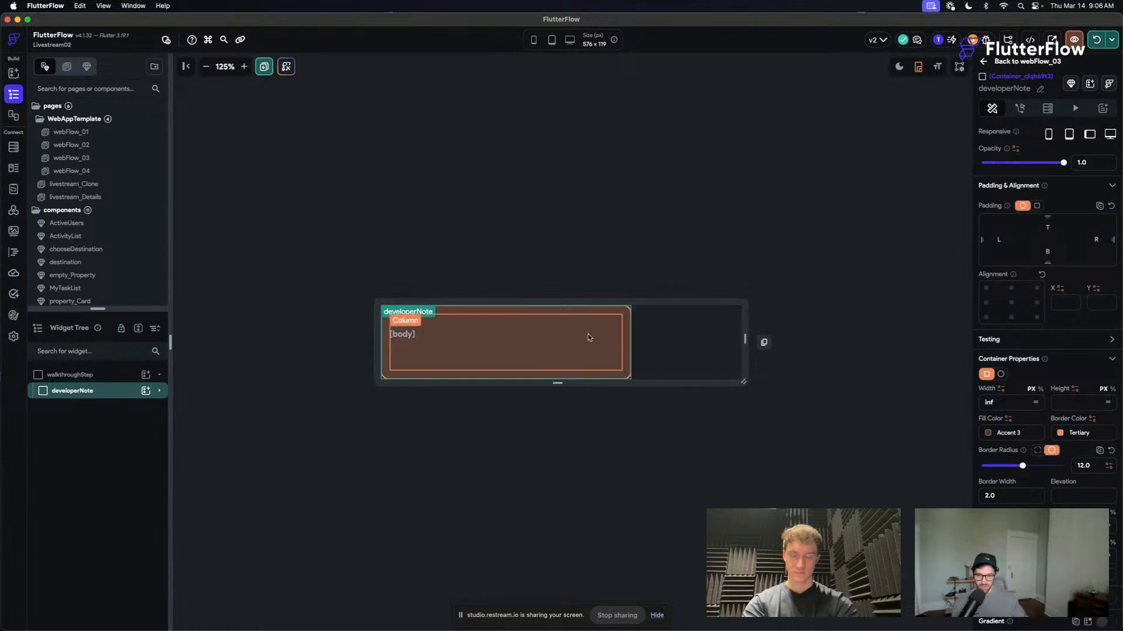
{"action": "right_click", "coordinate": [113, 396]}
{"action": "left_click", "coordinate": [201, 429]}
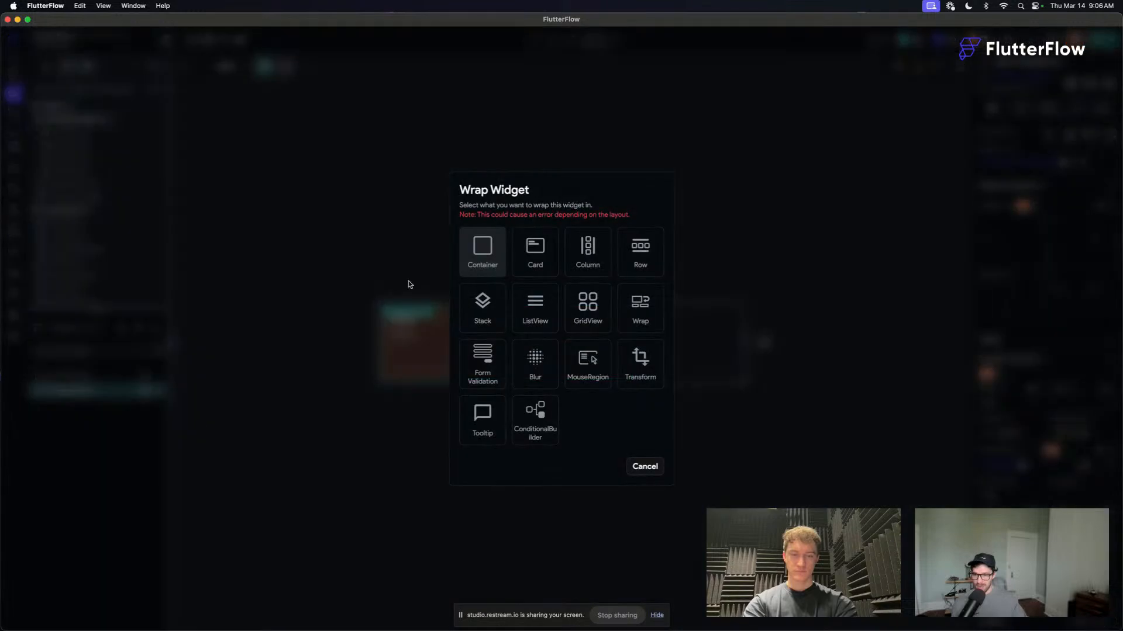
{"action": "left_click", "coordinate": [592, 258]}
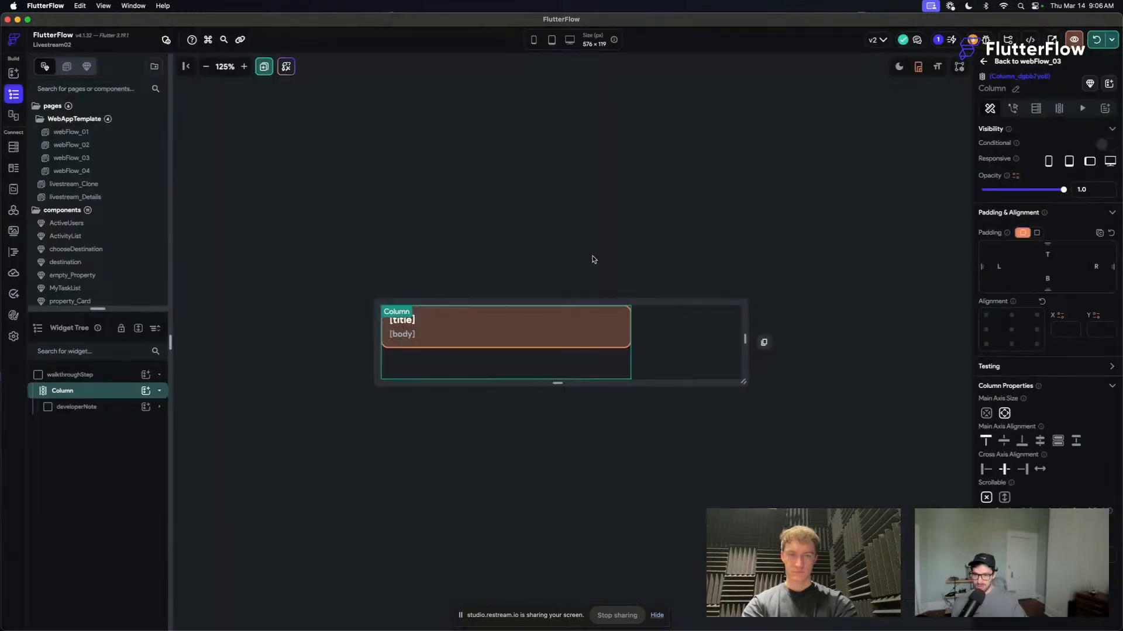
{"action": "left_click", "coordinate": [986, 414]}
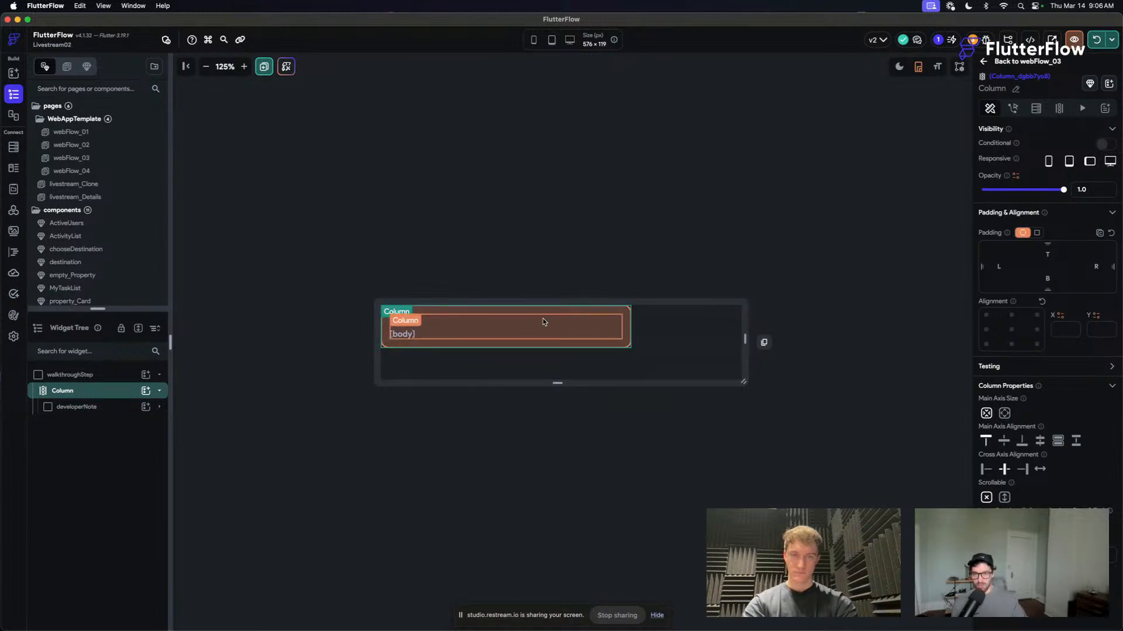
{"action": "left_click", "coordinate": [515, 252]}
{"action": "left_click", "coordinate": [677, 226]}
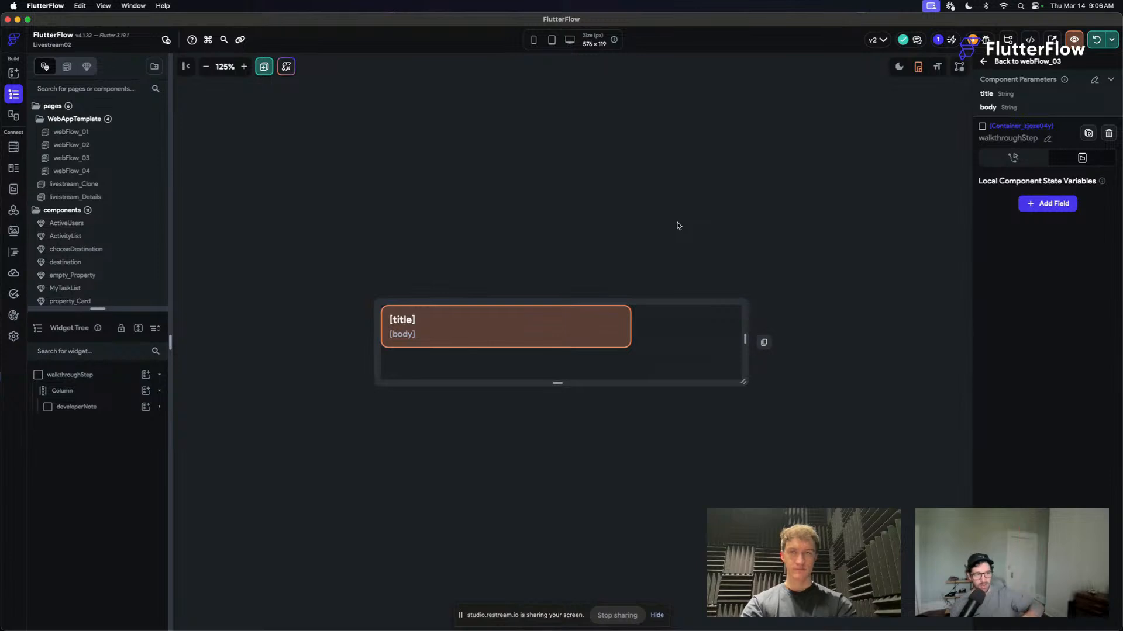
- Leave the component editor, collapse the WebAppTemplate folder and open the livestream_Clone page
{"action": "left_click", "coordinate": [1039, 63]}
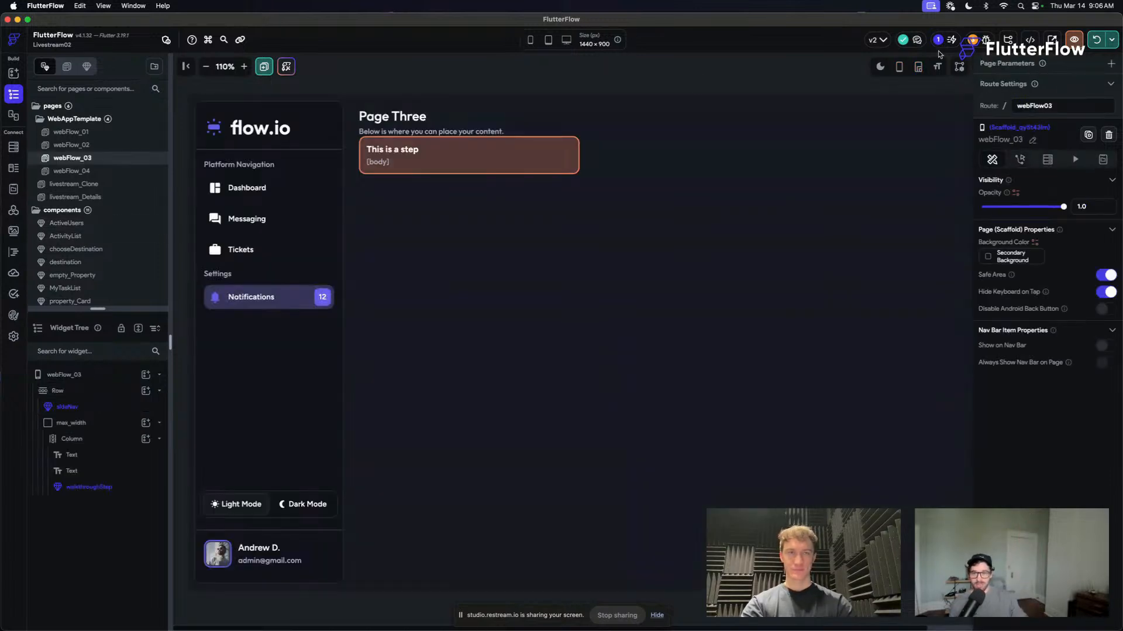
{"action": "left_click", "coordinate": [68, 119]}
{"action": "left_click", "coordinate": [87, 132]}
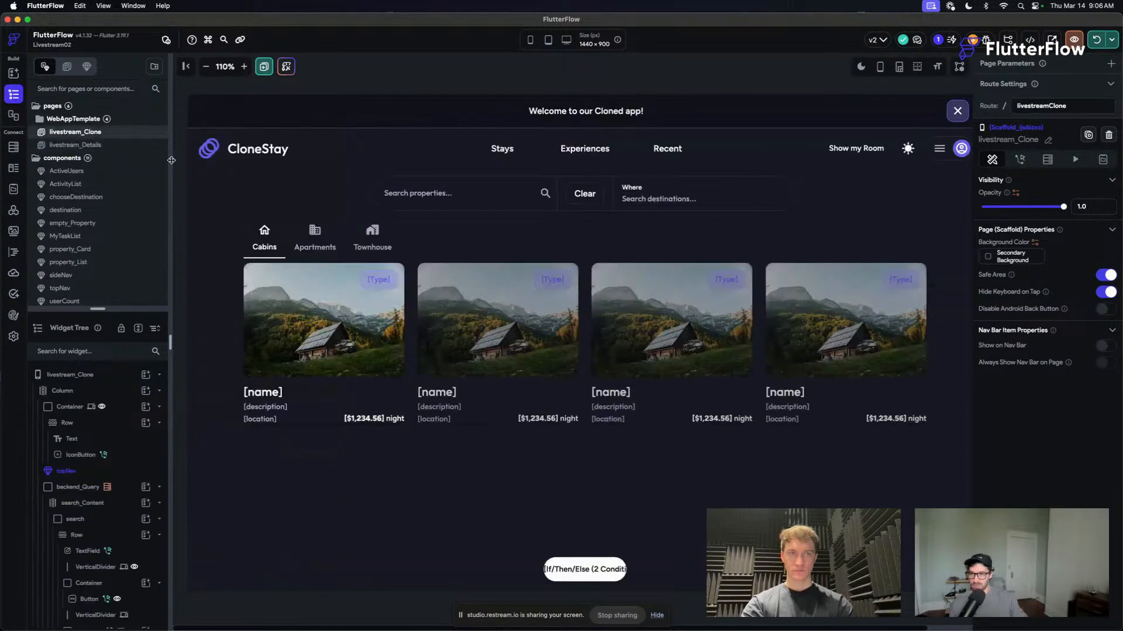
{"action": "scroll", "coordinate": [531, 251], "scroll_direction": "right", "scroll_amount": 2}
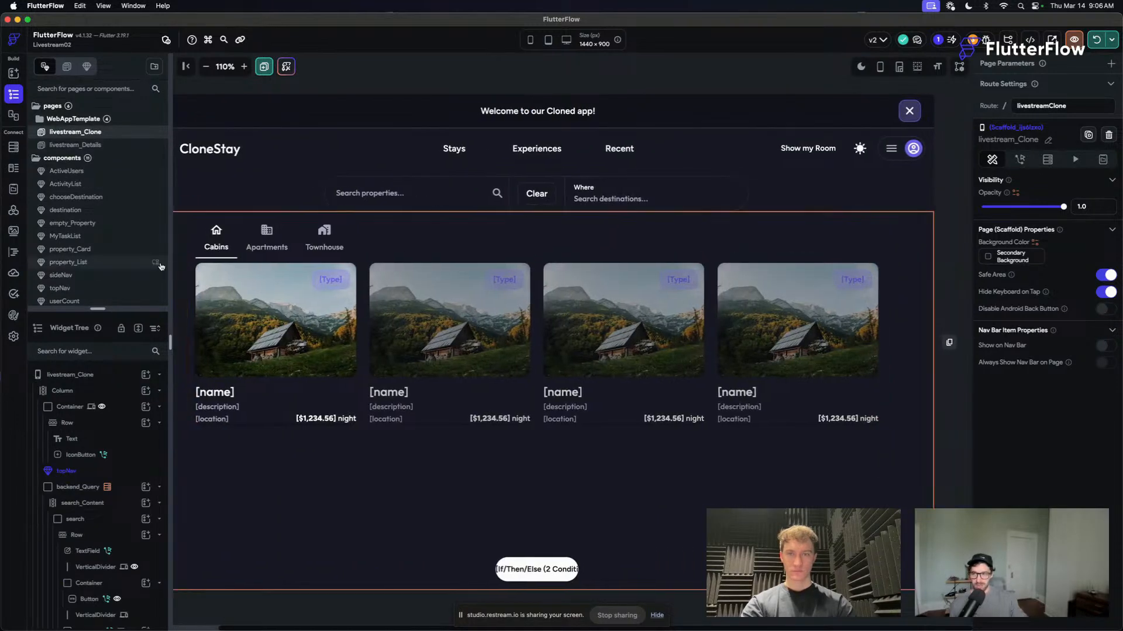
- Create a new walkthrough in the app settings and widen its page preview
{"action": "left_click", "coordinate": [14, 336]}
{"action": "left_click", "coordinate": [102, 159]}
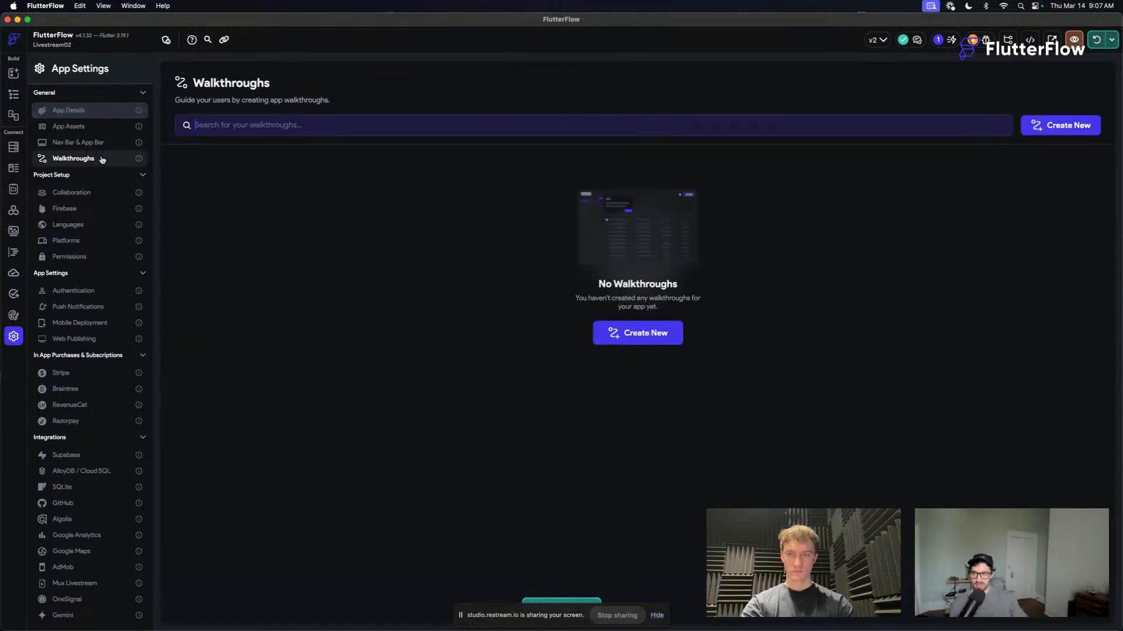
{"action": "left_click", "coordinate": [643, 335]}
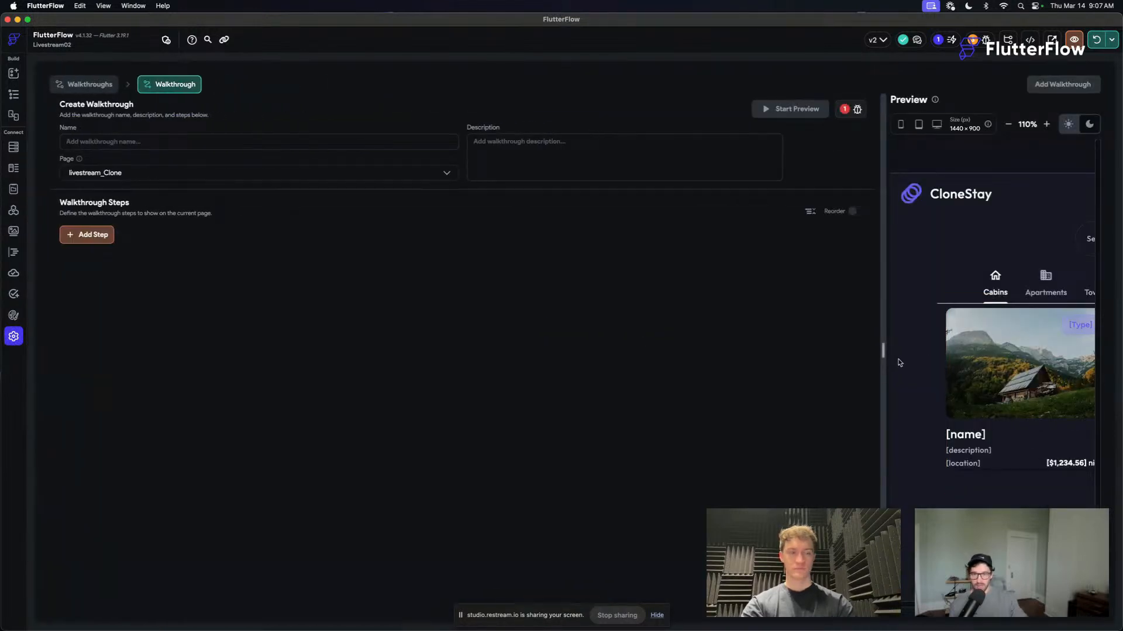
{"action": "left_click_drag", "start_coordinate": [883, 355], "coordinate": [402, 370]}
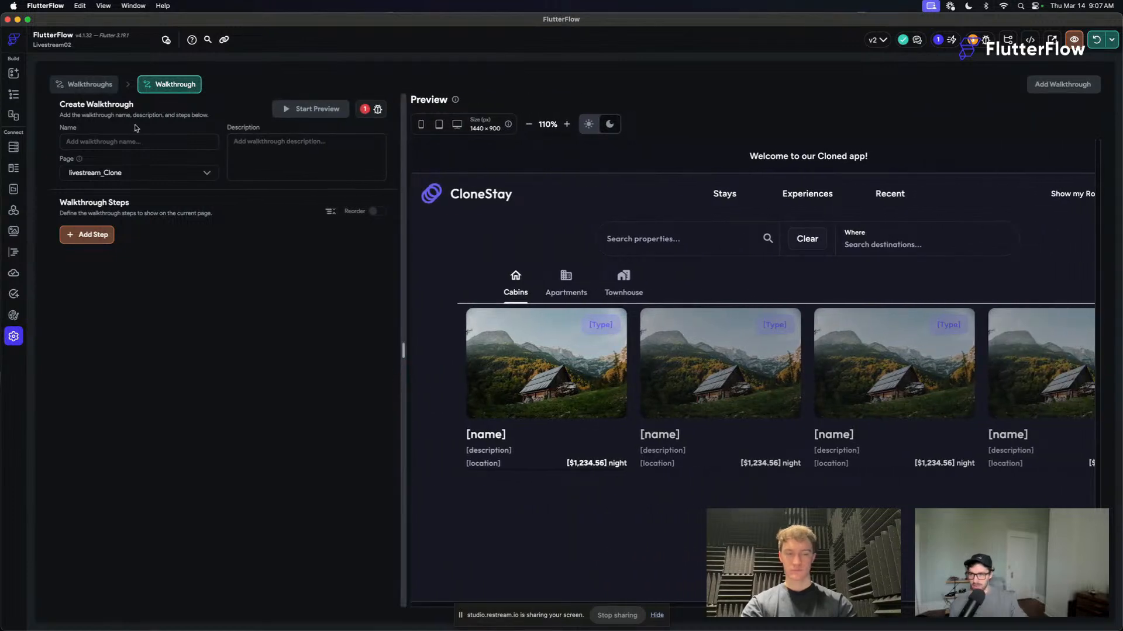
- Name the walkthrough Introduction and give it the description "We would like to introduce users to this app."
{"action": "left_click", "coordinate": [118, 142]}
{"action": "type", "text": "Intr"}
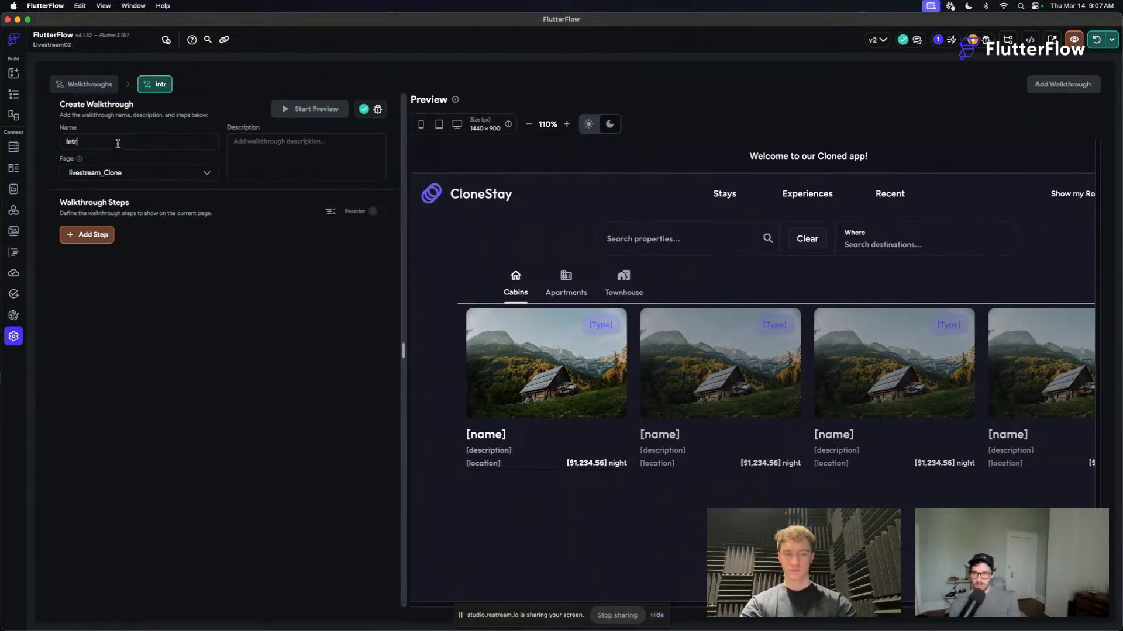
{"action": "type", "text": "oduction"}
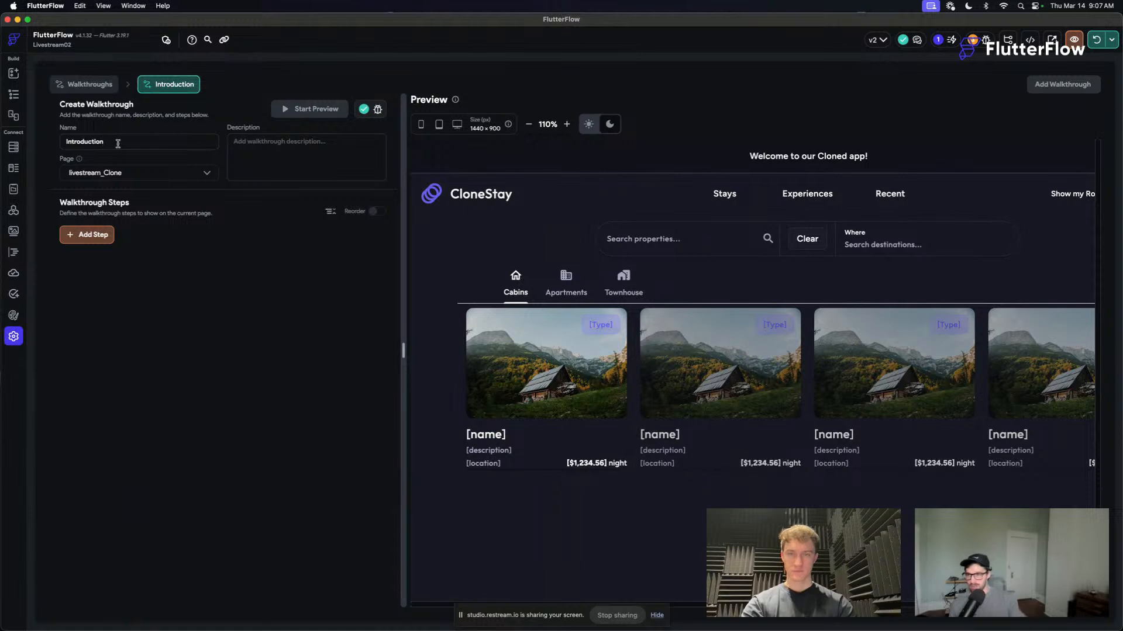
{"action": "left_click", "coordinate": [310, 144]}
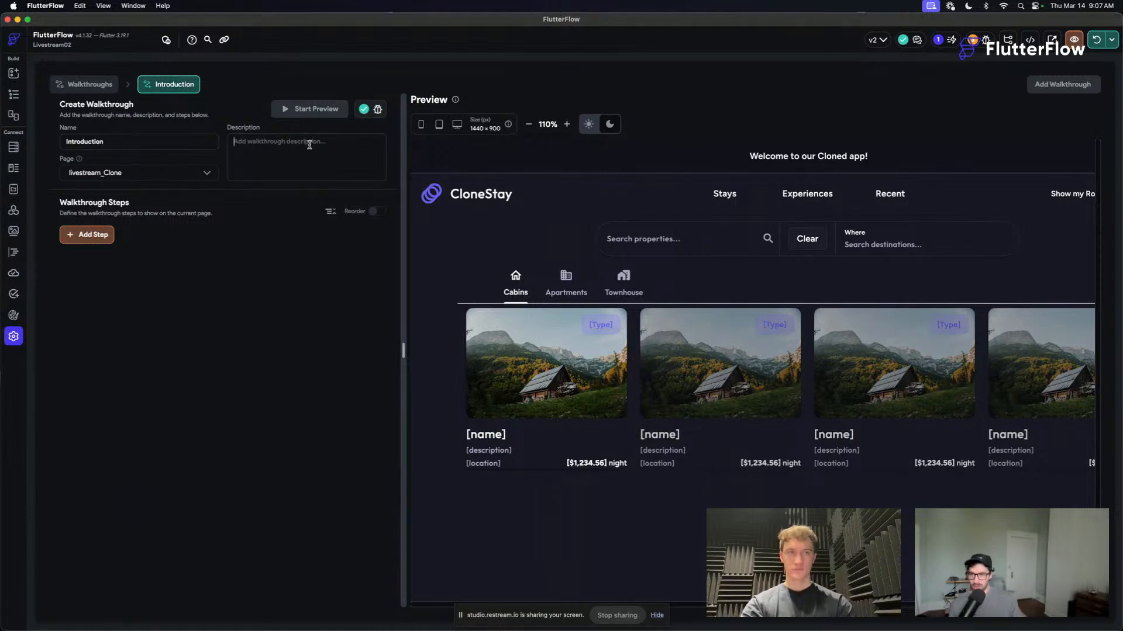
{"action": "type", "text": "We would like to introduce users to this app."}
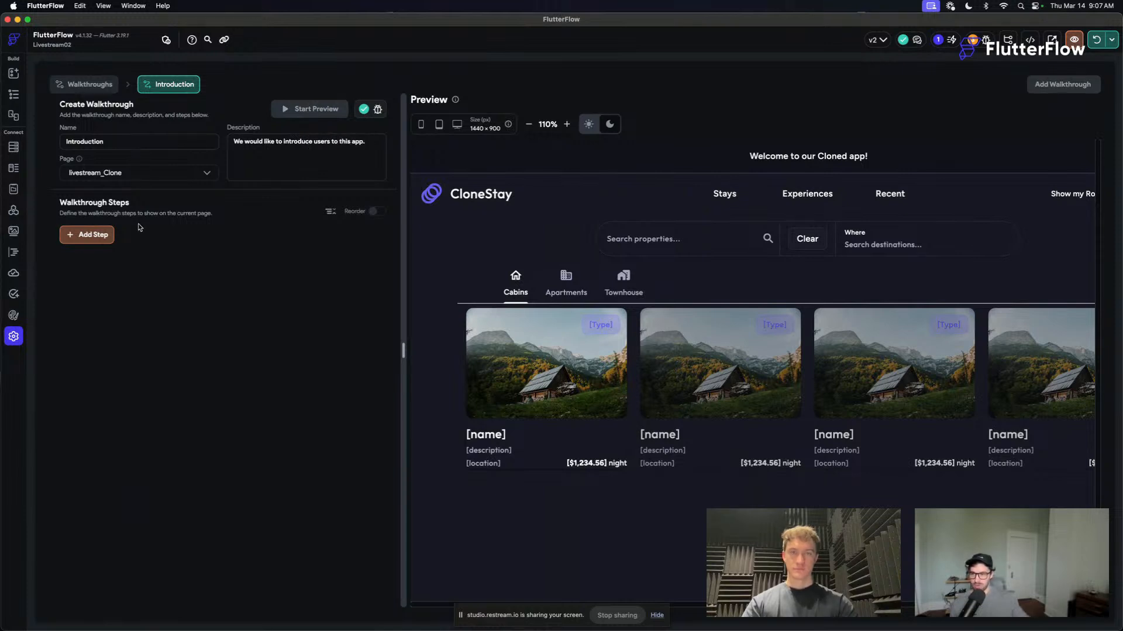
- Add a walkthrough step that targets the topNav component on livestream_Clone and uses walkthroughStep as its content
{"action": "left_click", "coordinate": [86, 235]}
{"action": "left_click", "coordinate": [169, 236]}
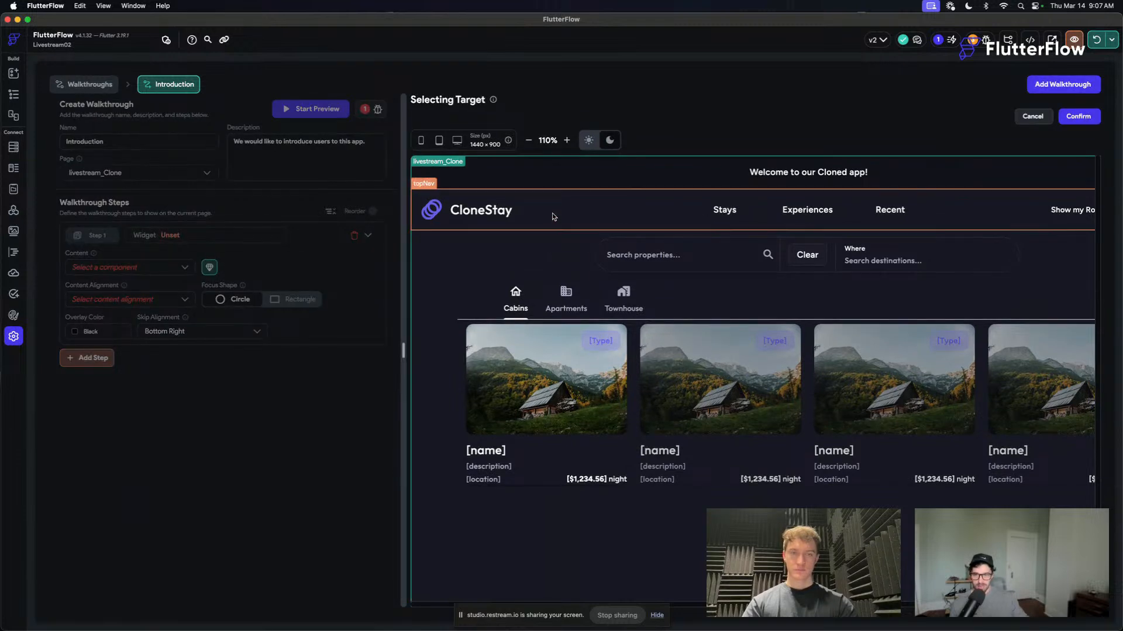
{"action": "left_click", "coordinate": [1036, 180]}
{"action": "left_click", "coordinate": [1079, 116]}
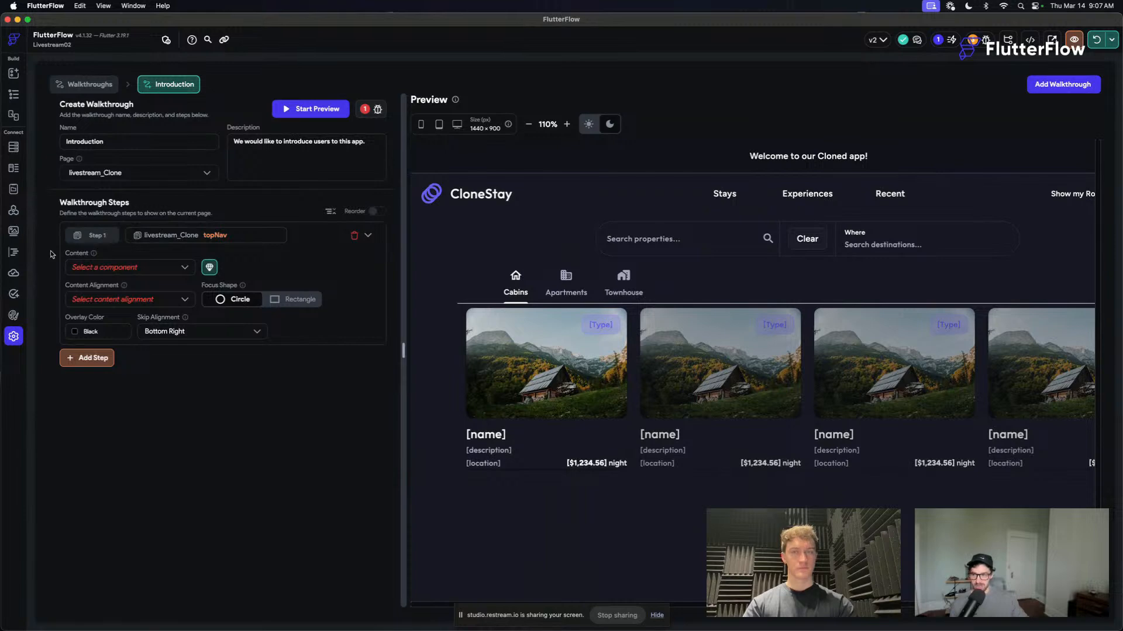
{"action": "left_click", "coordinate": [113, 270]}
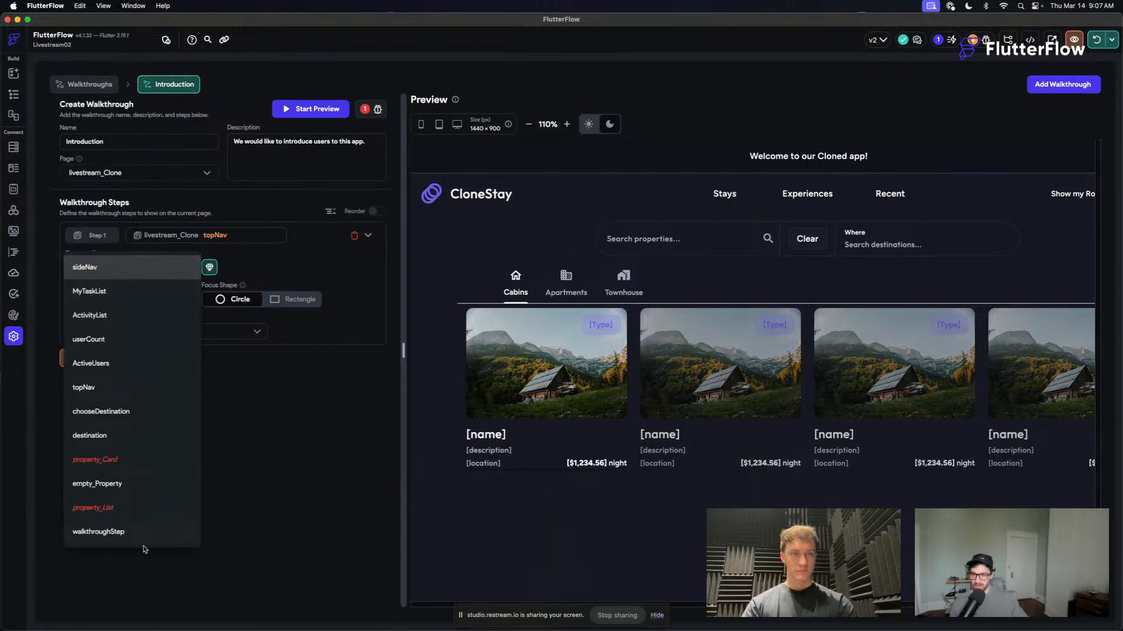
{"action": "left_click", "coordinate": [125, 532]}
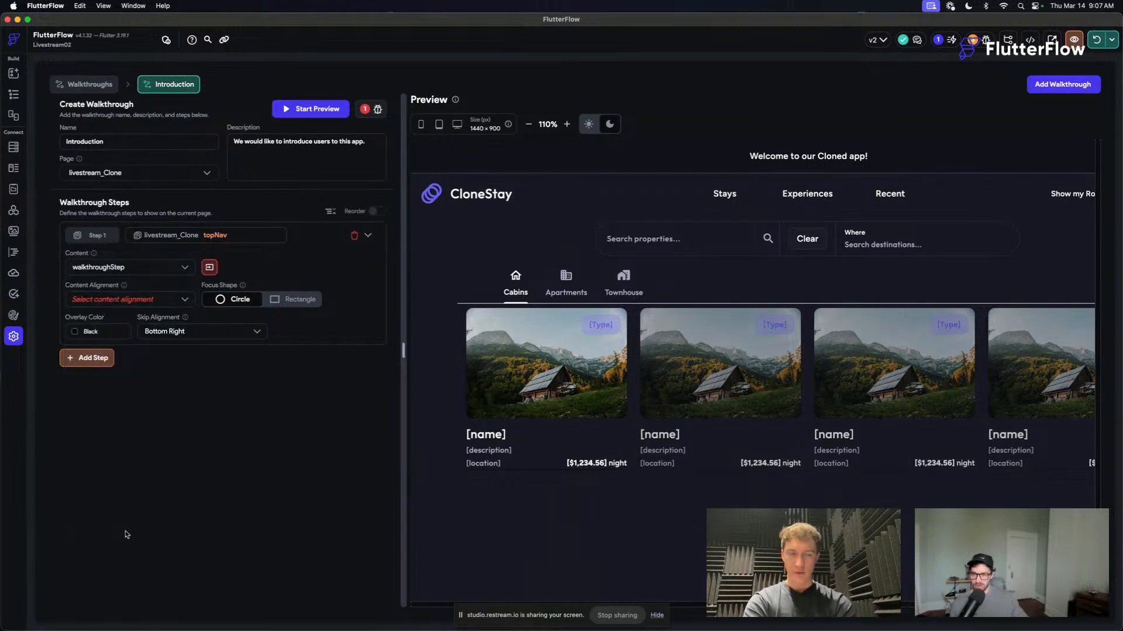
- Pass the title "Navigation" and the body "This is your main navigation." to the first step's walkthroughStep component
{"action": "left_click", "coordinate": [211, 269]}
{"action": "left_click", "coordinate": [509, 340]}
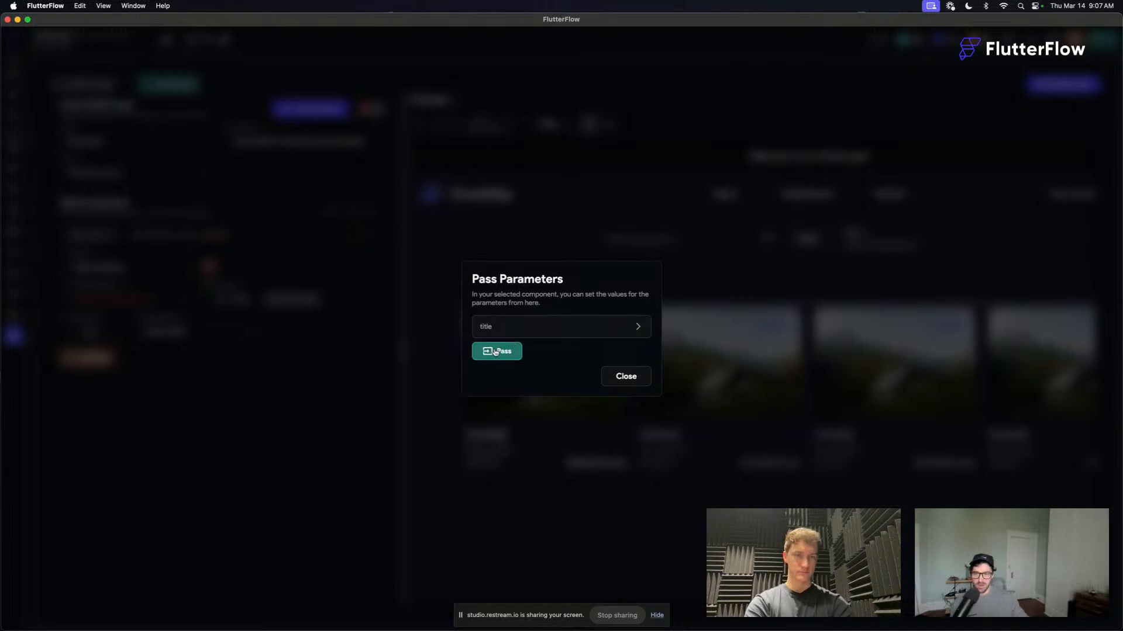
{"action": "left_click", "coordinate": [511, 347]}
{"action": "left_click", "coordinate": [514, 351]}
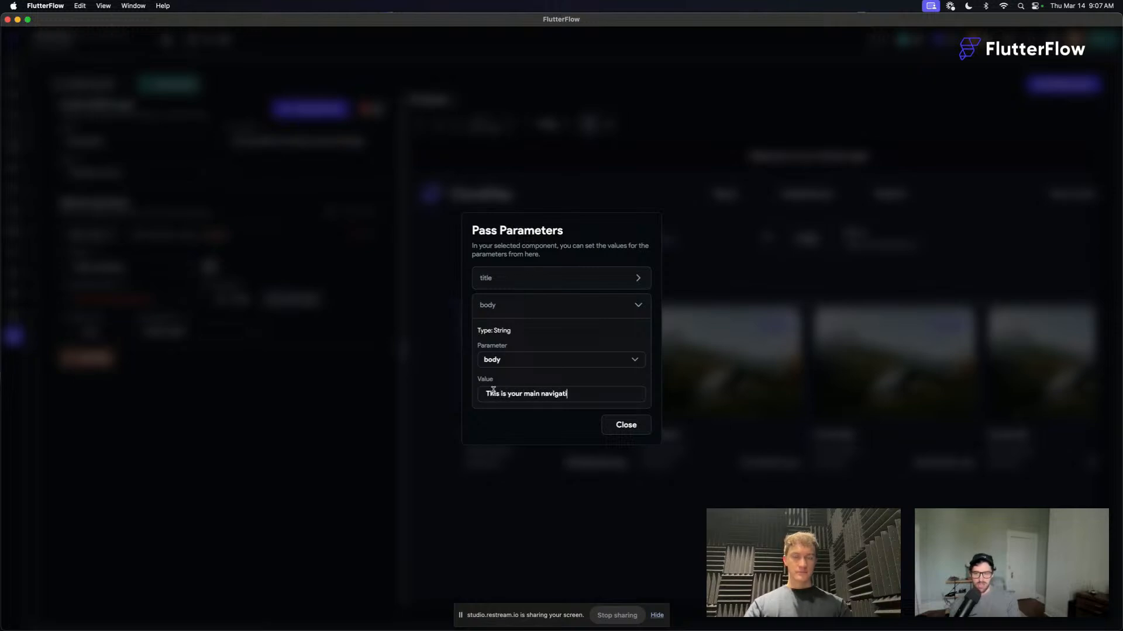
{"action": "left_click", "coordinate": [501, 281]}
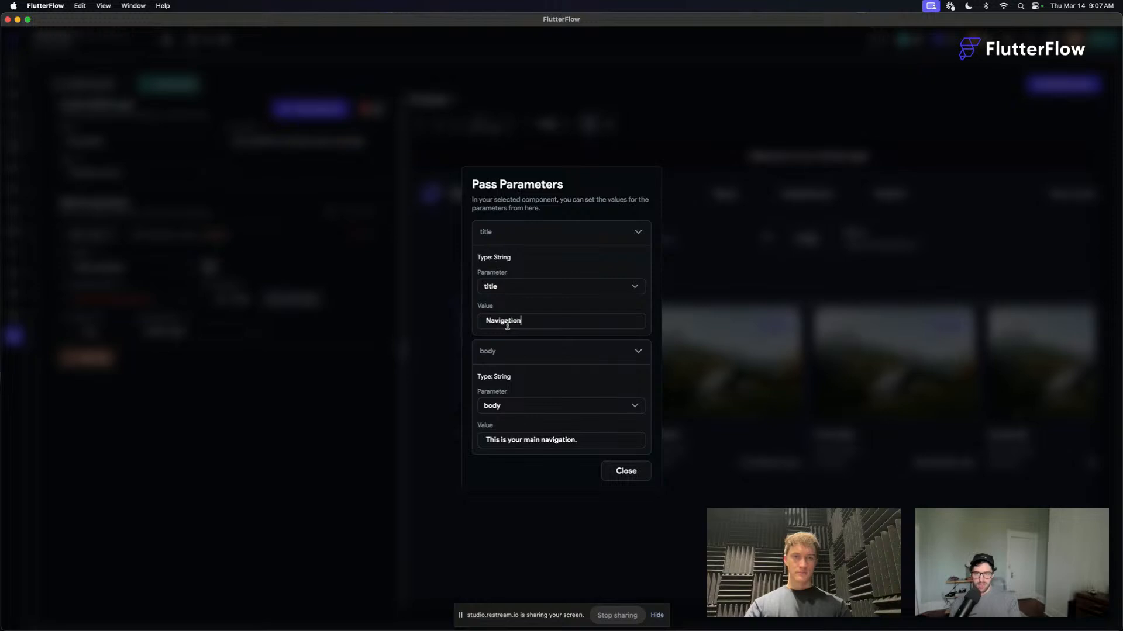
{"action": "left_click", "coordinate": [631, 470]}
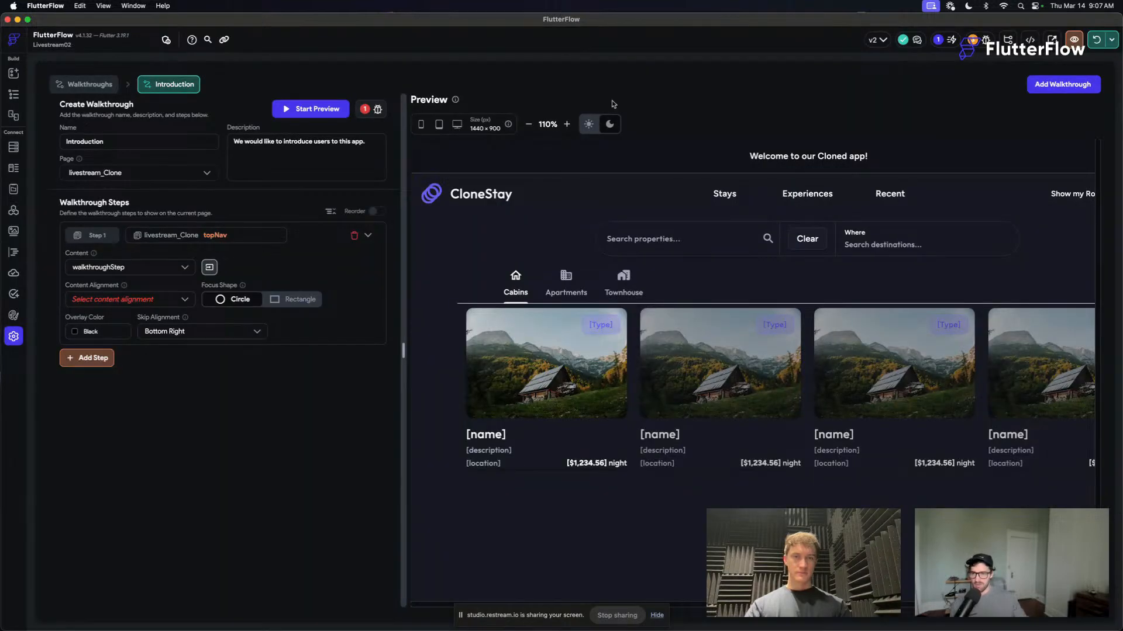
- Set the first walkthrough step's content alignment to bottom and its focus shape to Rectangle
{"action": "left_click", "coordinate": [128, 301]}
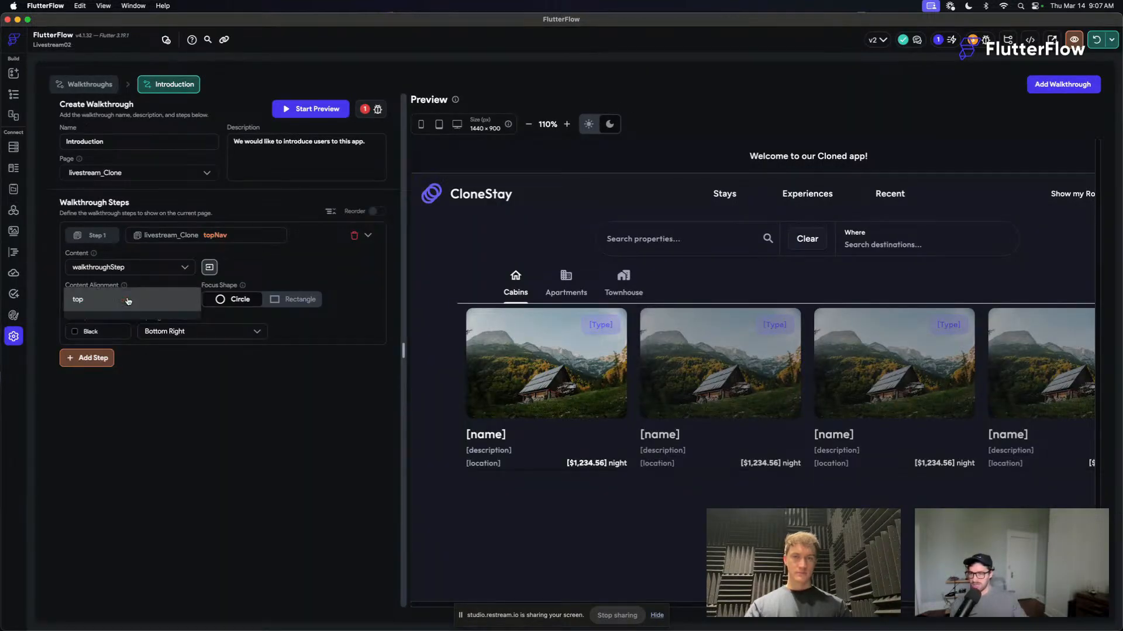
{"action": "left_click", "coordinate": [108, 323]}
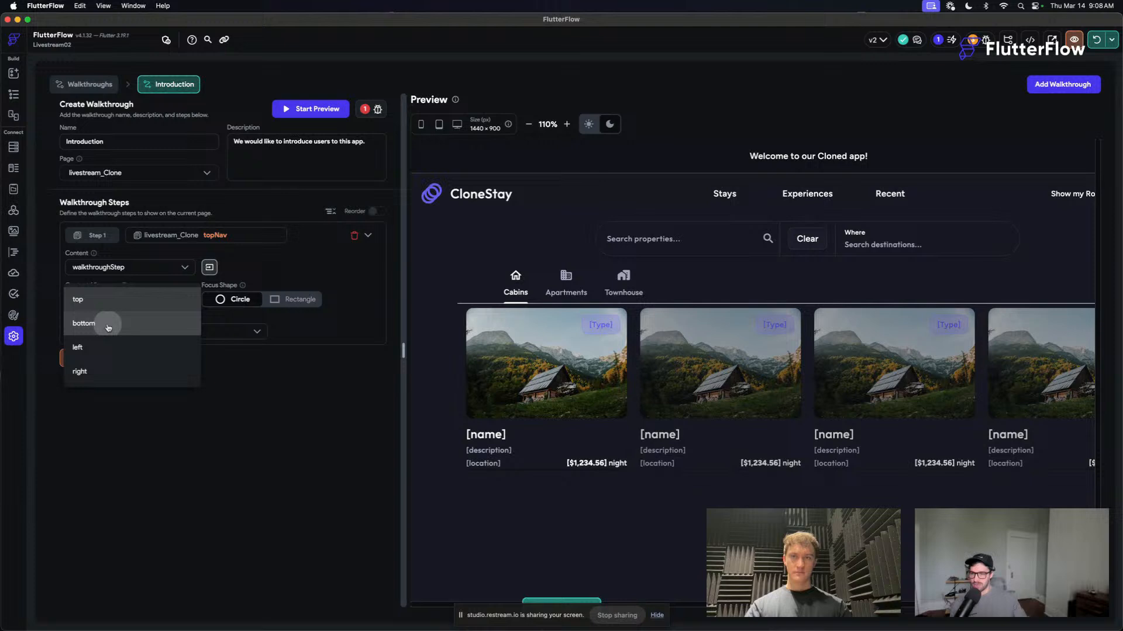
{"action": "left_click", "coordinate": [312, 302]}
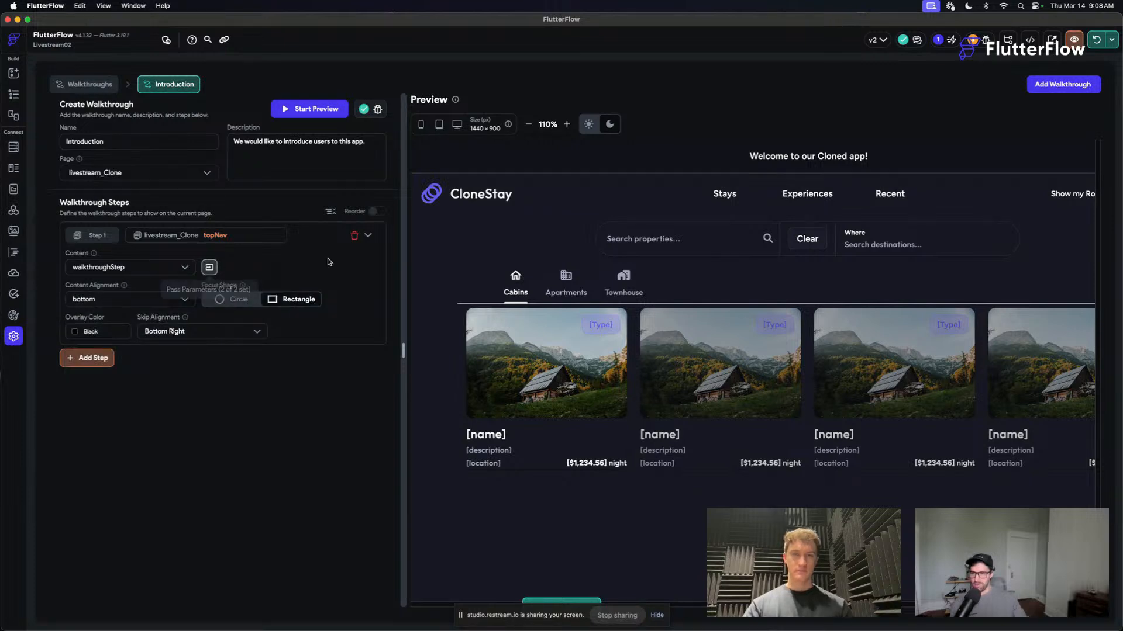
- Try Secondary Background as the first step's overlay color and preview the walkthrough
{"action": "left_click", "coordinate": [82, 333]}
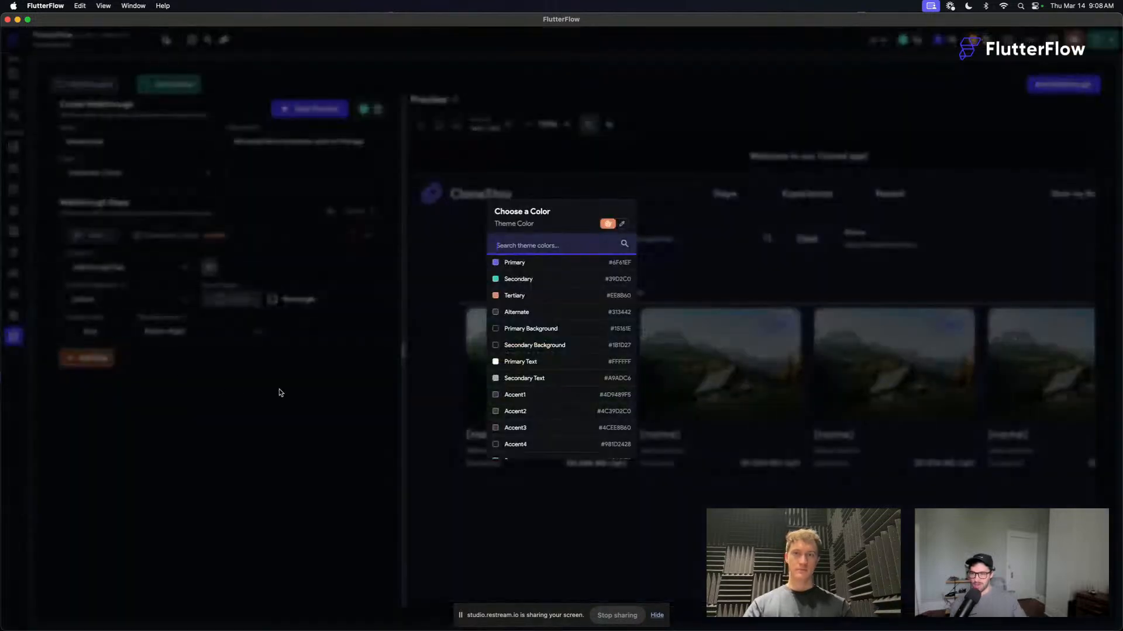
{"action": "left_click", "coordinate": [554, 347]}
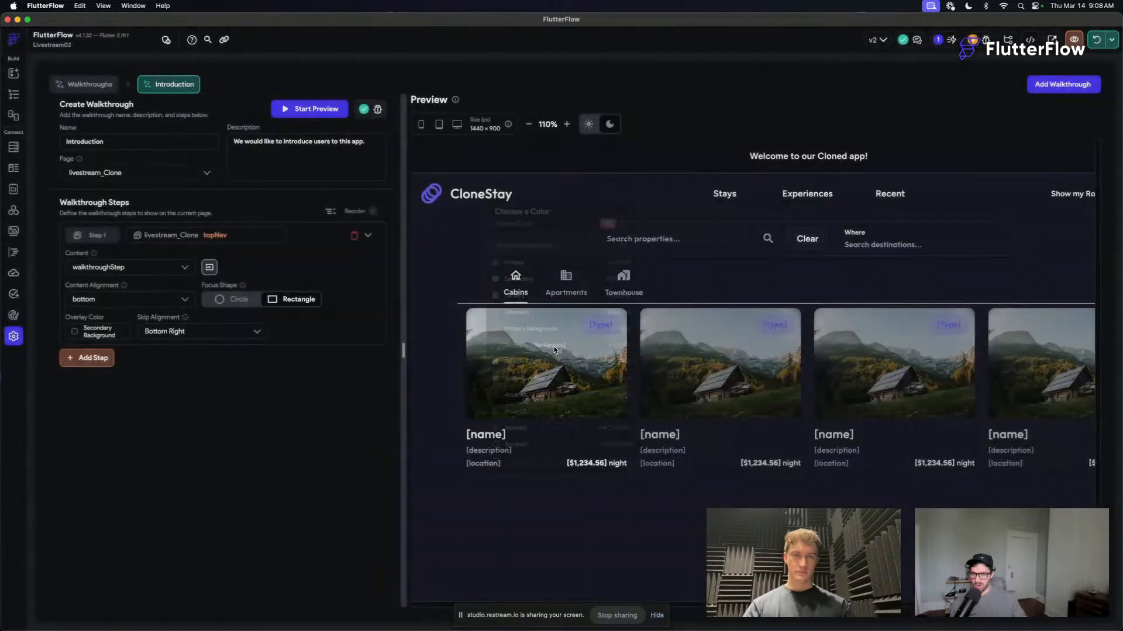
{"action": "left_click", "coordinate": [314, 110]}
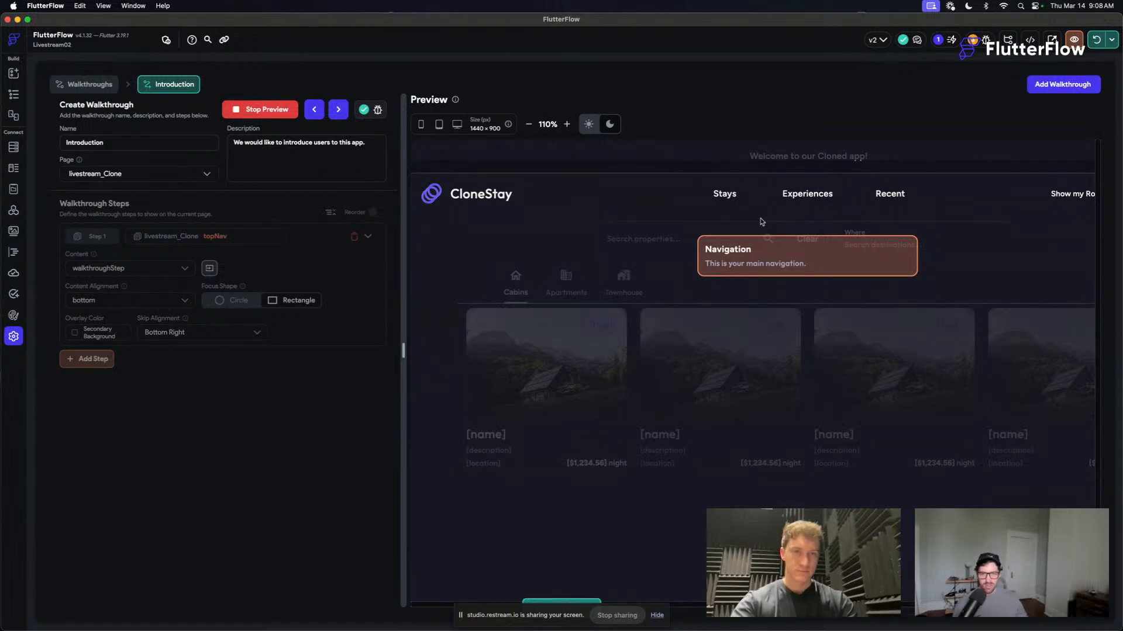
{"action": "left_click", "coordinate": [697, 231]}
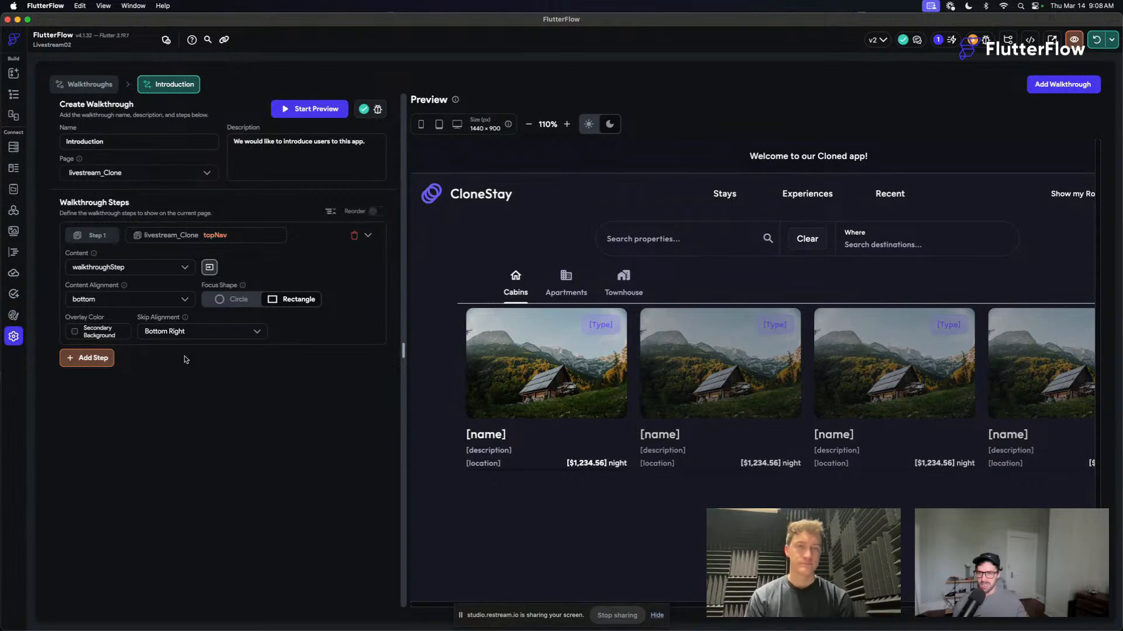
- Set the first step's overlay color to Primary Background and preview the walkthrough
{"action": "left_click", "coordinate": [93, 332]}
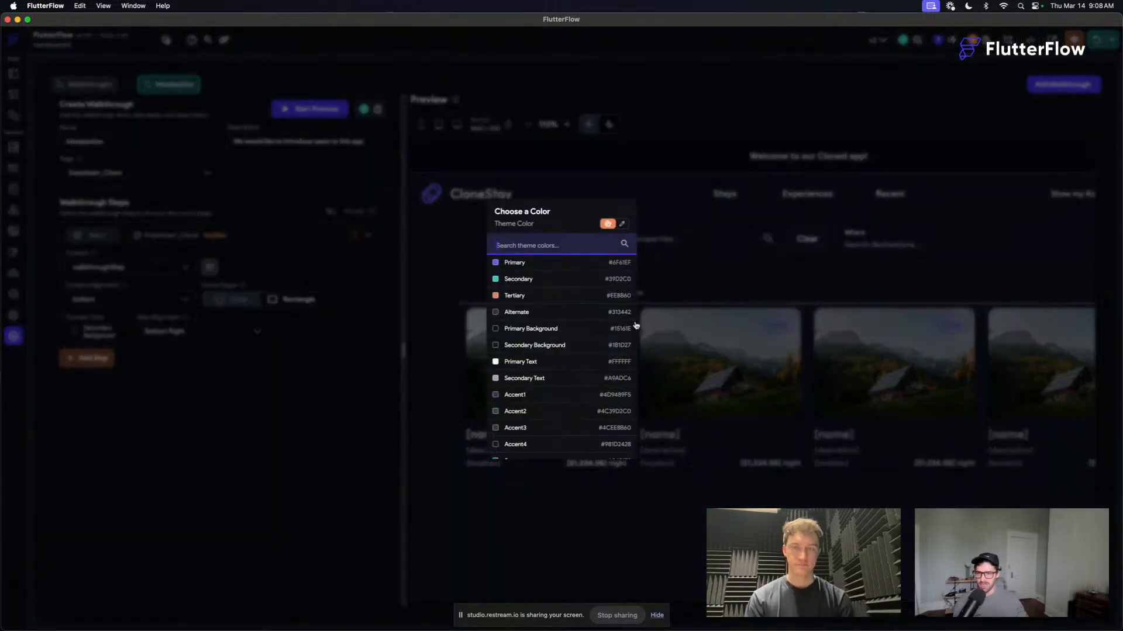
{"action": "left_click", "coordinate": [552, 330]}
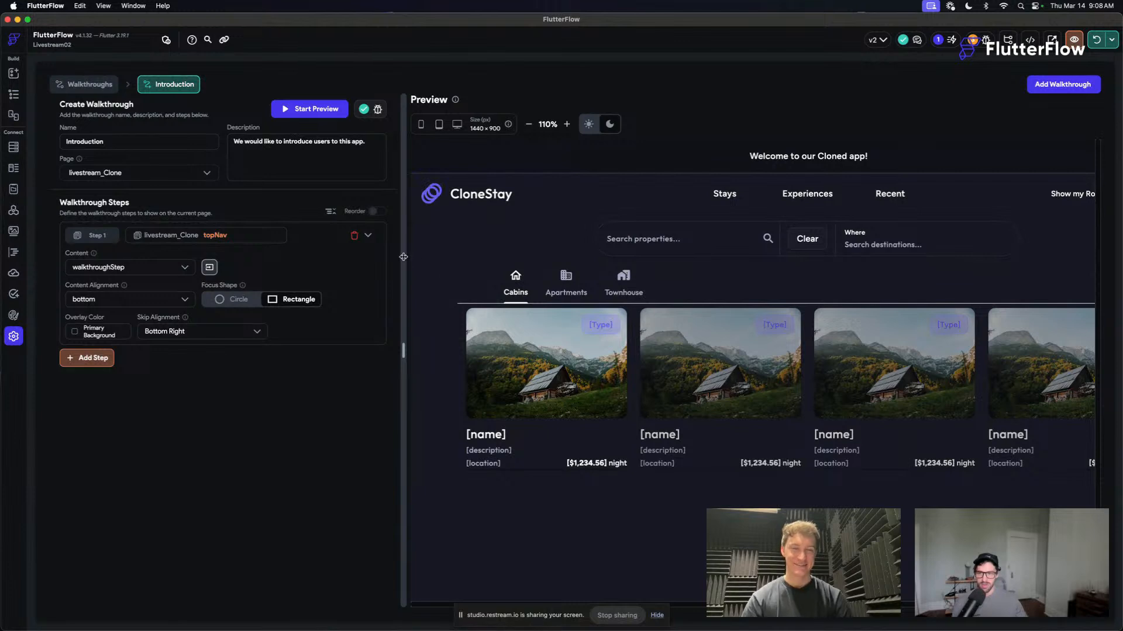
{"action": "left_click", "coordinate": [316, 114]}
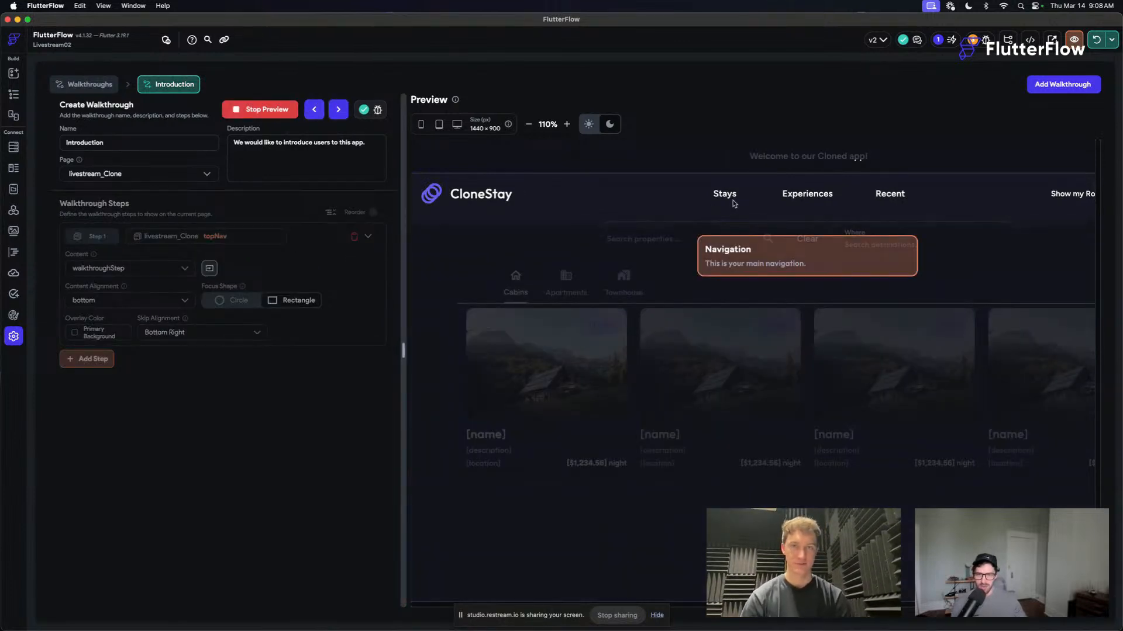
{"action": "left_click", "coordinate": [526, 125]}
{"action": "left_click", "coordinate": [526, 124]}
{"action": "left_click", "coordinate": [526, 124]}
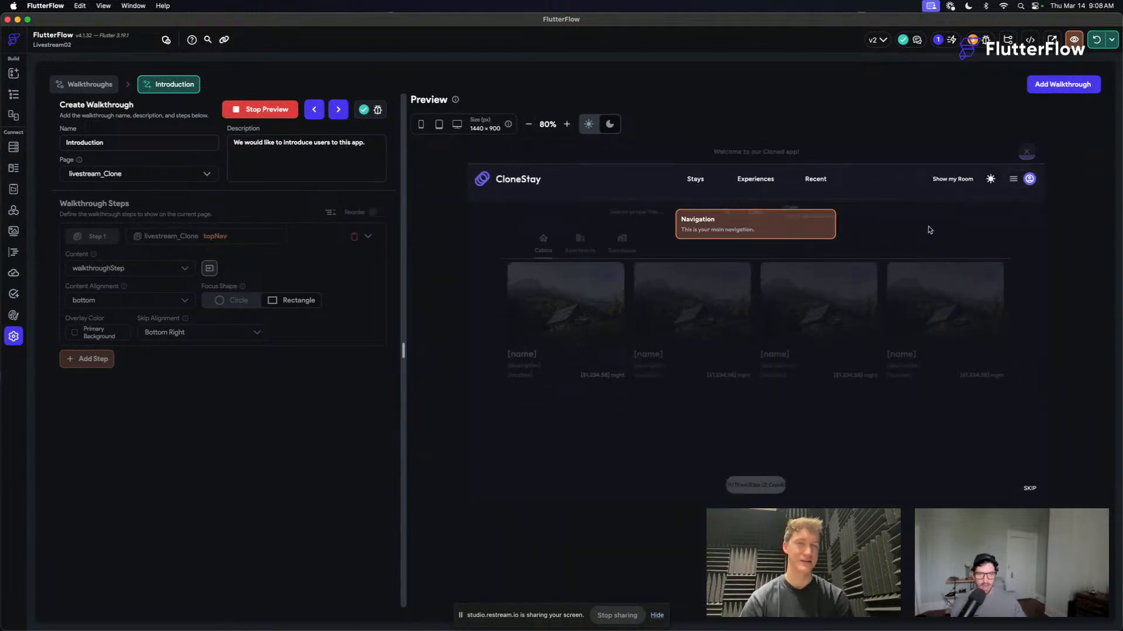
{"action": "left_click", "coordinate": [894, 302]}
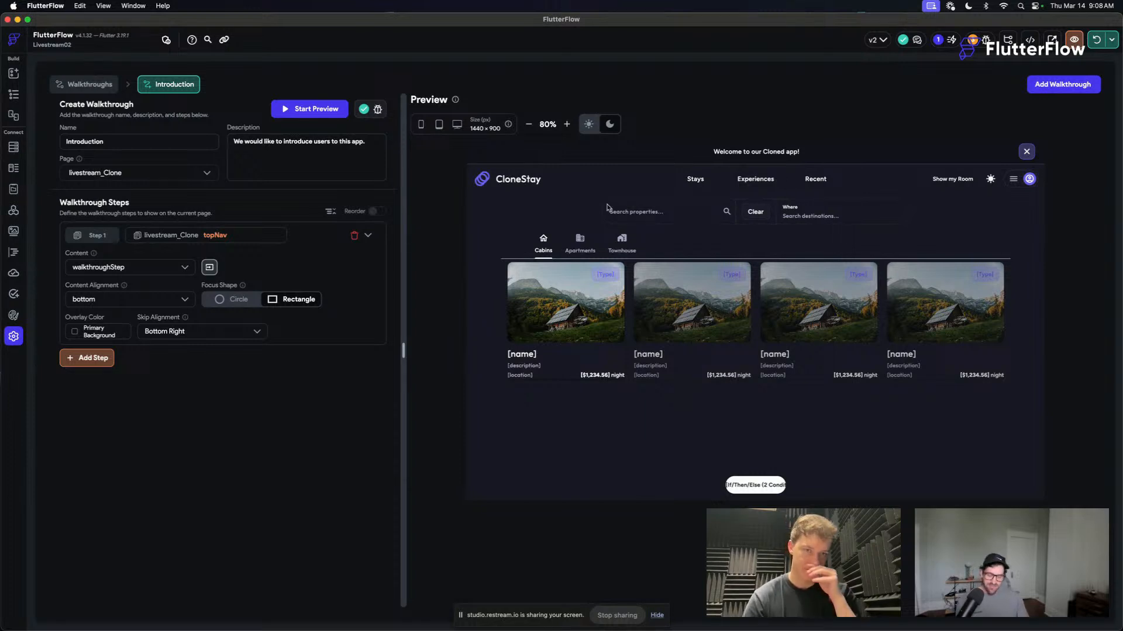
{"action": "left_click", "coordinate": [74, 331]}
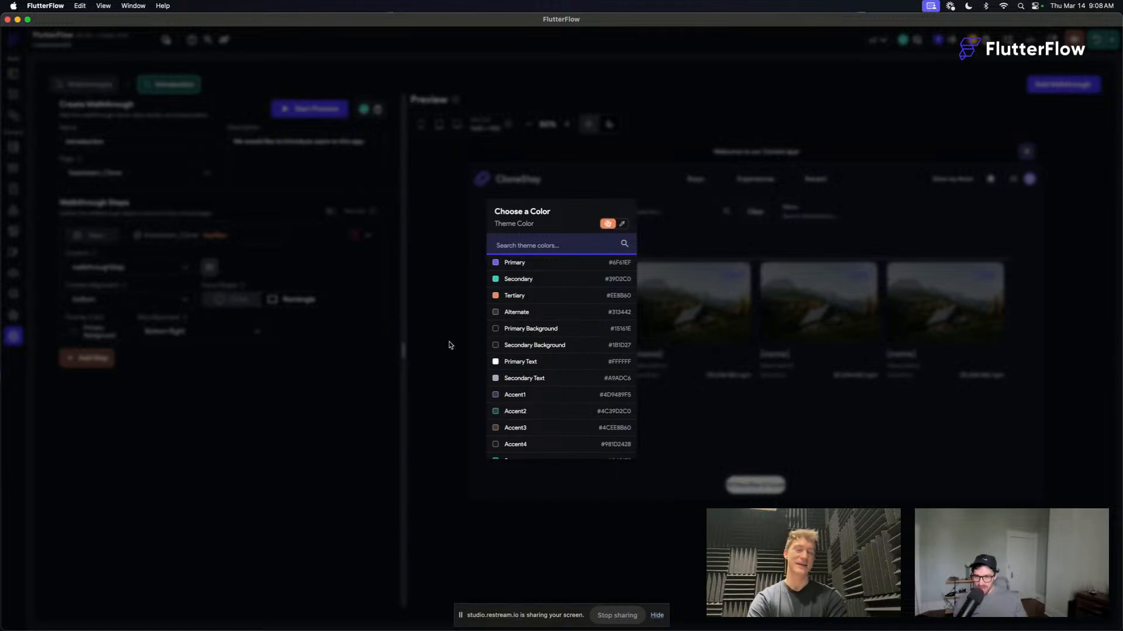
{"action": "left_click", "coordinate": [356, 379]}
- Add a second walkthrough step with a Rectangle focus shape
{"action": "left_click", "coordinate": [90, 359]}
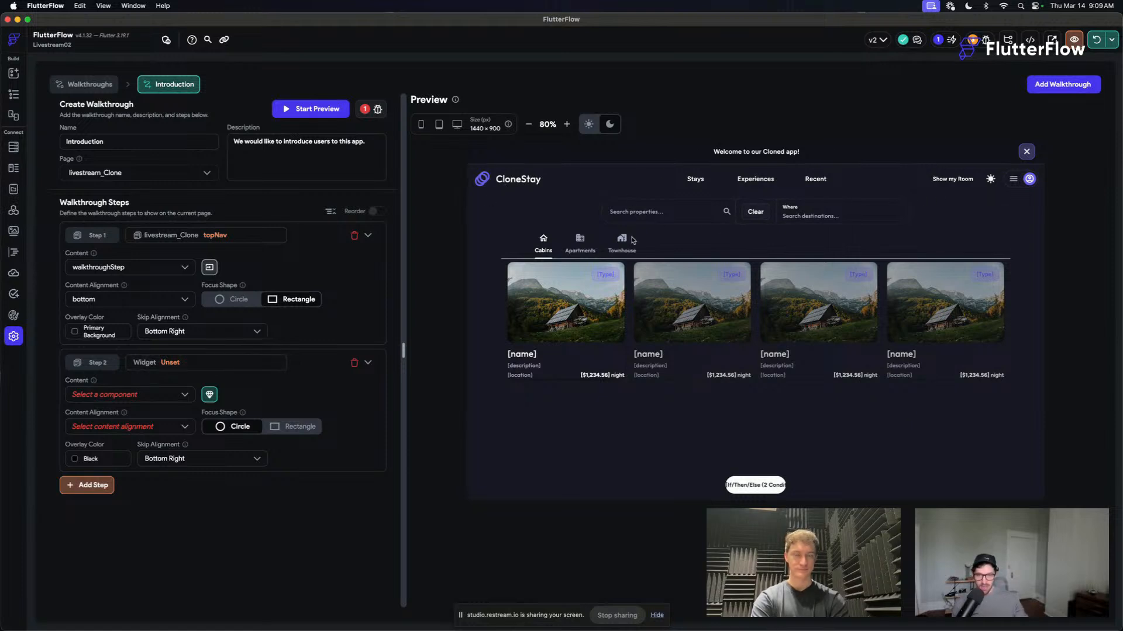
{"action": "left_click", "coordinate": [313, 431]}
{"action": "left_click", "coordinate": [183, 361]}
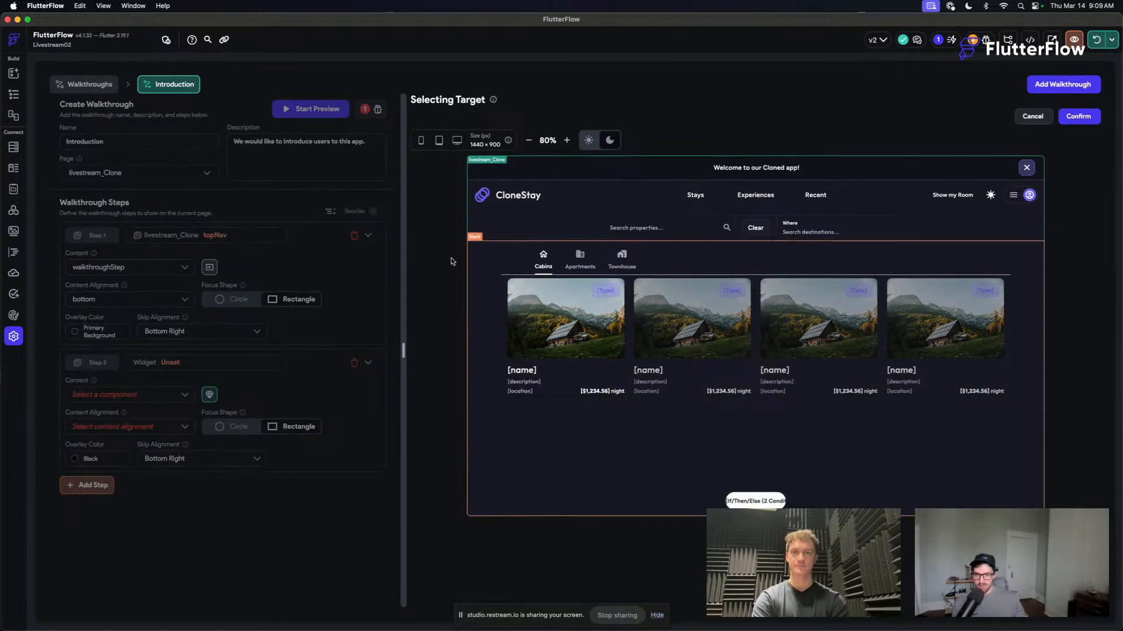
{"action": "left_click", "coordinate": [159, 360]}
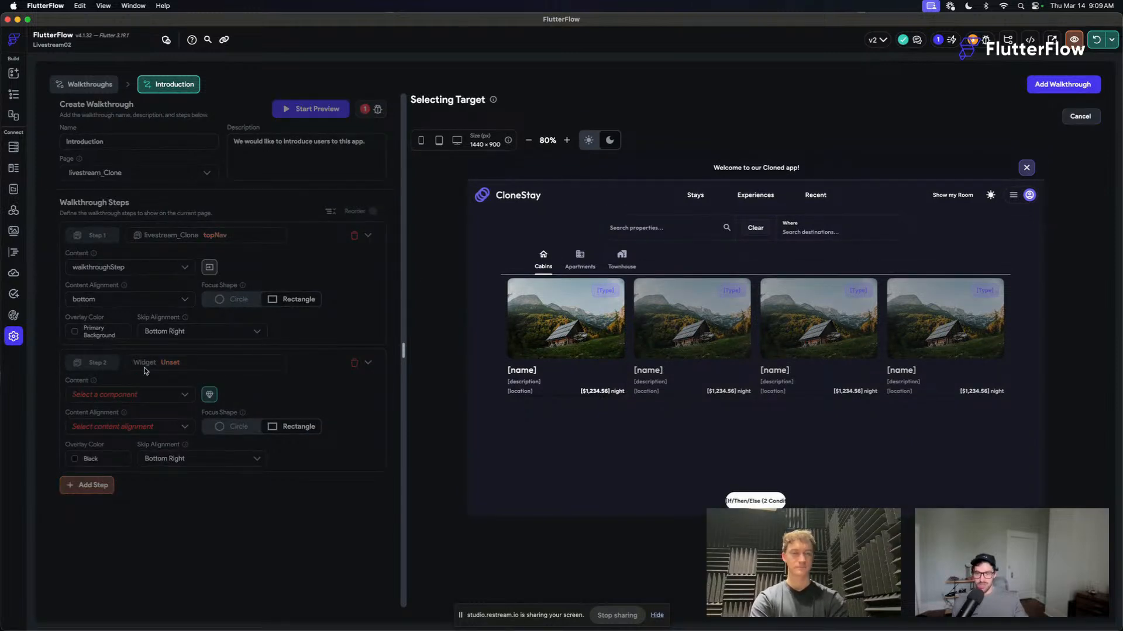
{"action": "left_click", "coordinate": [1083, 117]}
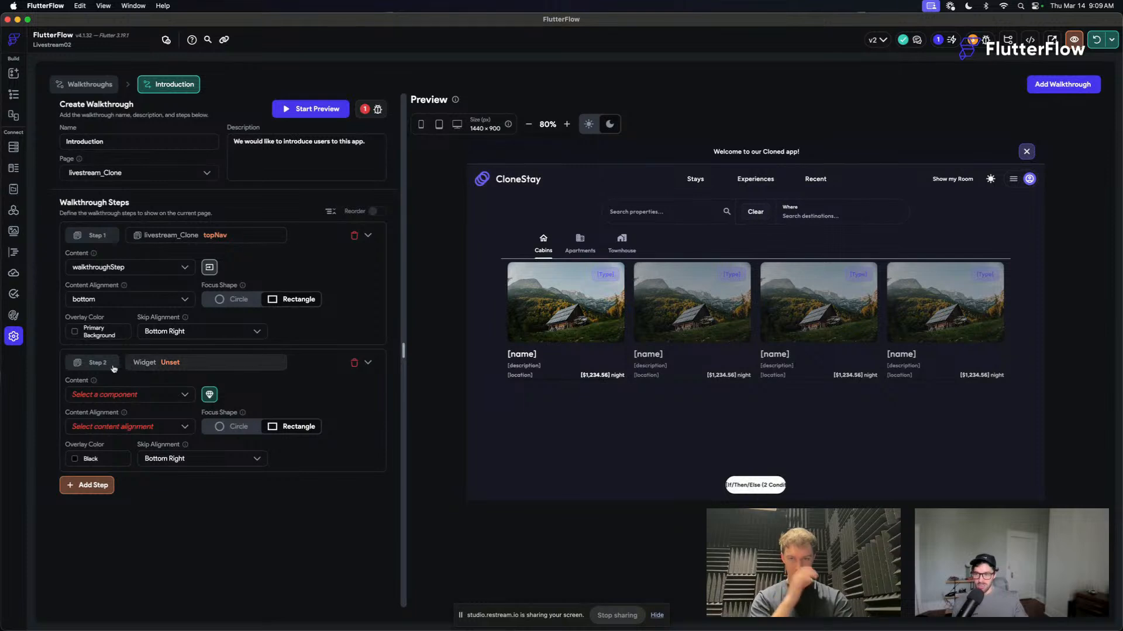
- Target the second step at the "Search properties..." TextField on livestream_Clone and use walkthroughStep as its content
{"action": "left_click", "coordinate": [170, 364]}
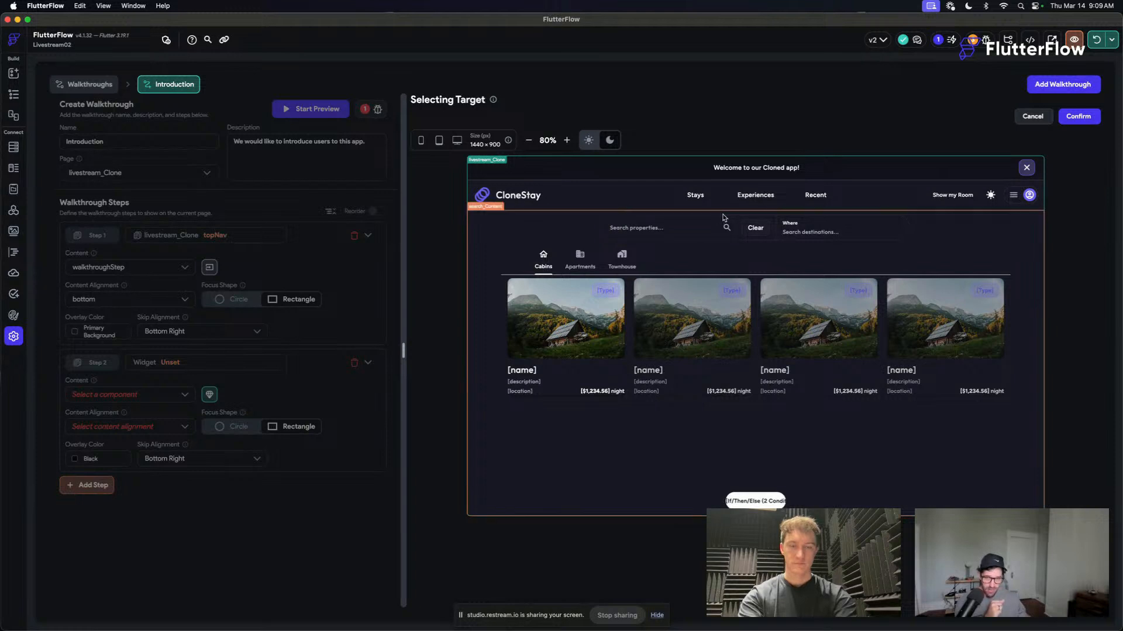
{"action": "left_click", "coordinate": [631, 225]}
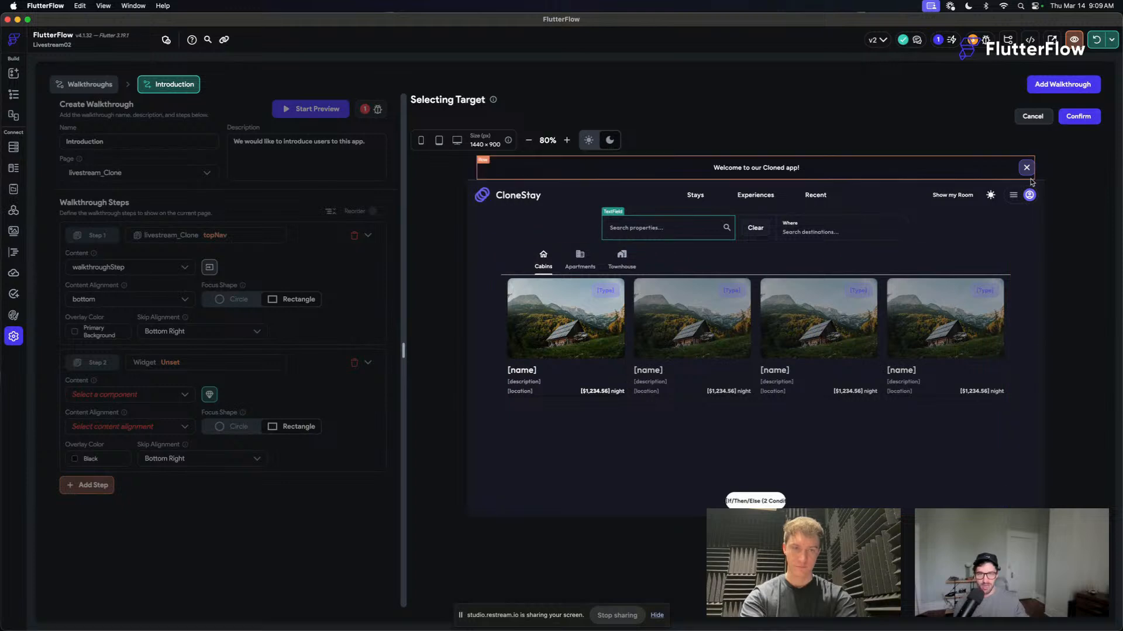
{"action": "left_click", "coordinate": [1083, 116]}
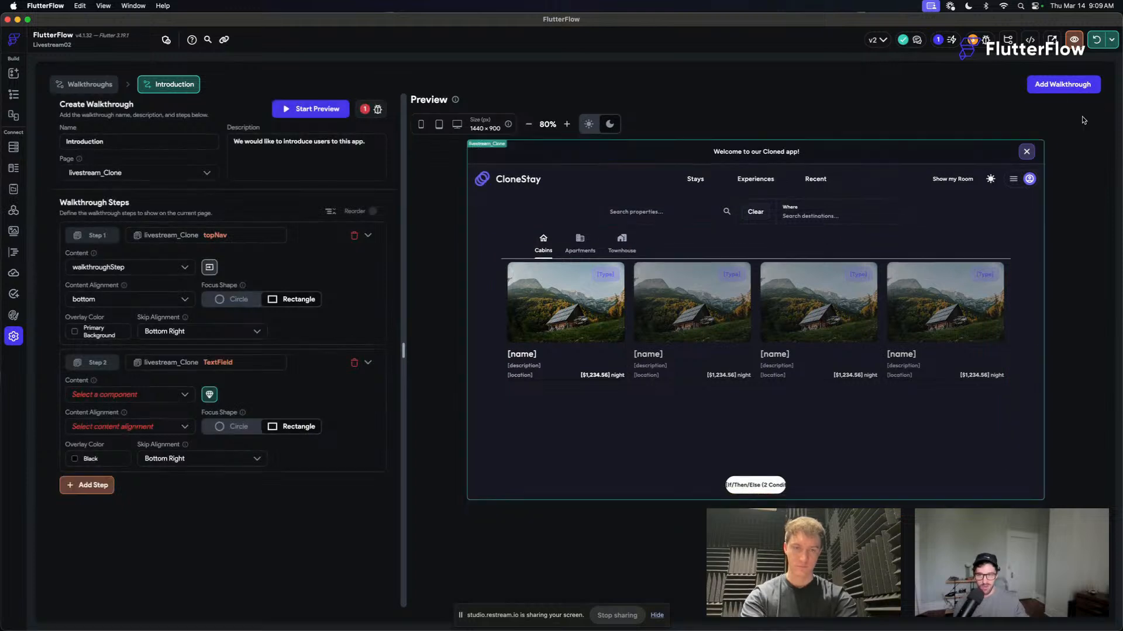
{"action": "left_click", "coordinate": [136, 396]}
{"action": "left_click", "coordinate": [158, 588]}
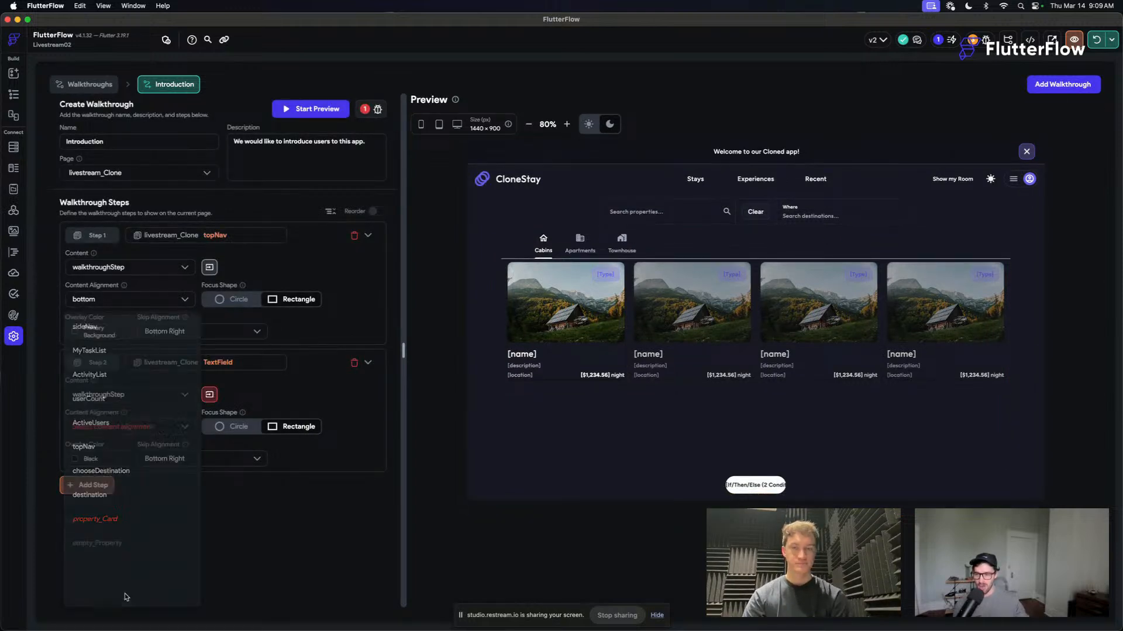
- Pass the title "Search properties here" and the body "You can really do some fun stuff and you will have a blast!" to the second step's component
{"action": "left_click", "coordinate": [210, 395]}
{"action": "left_click", "coordinate": [498, 338]}
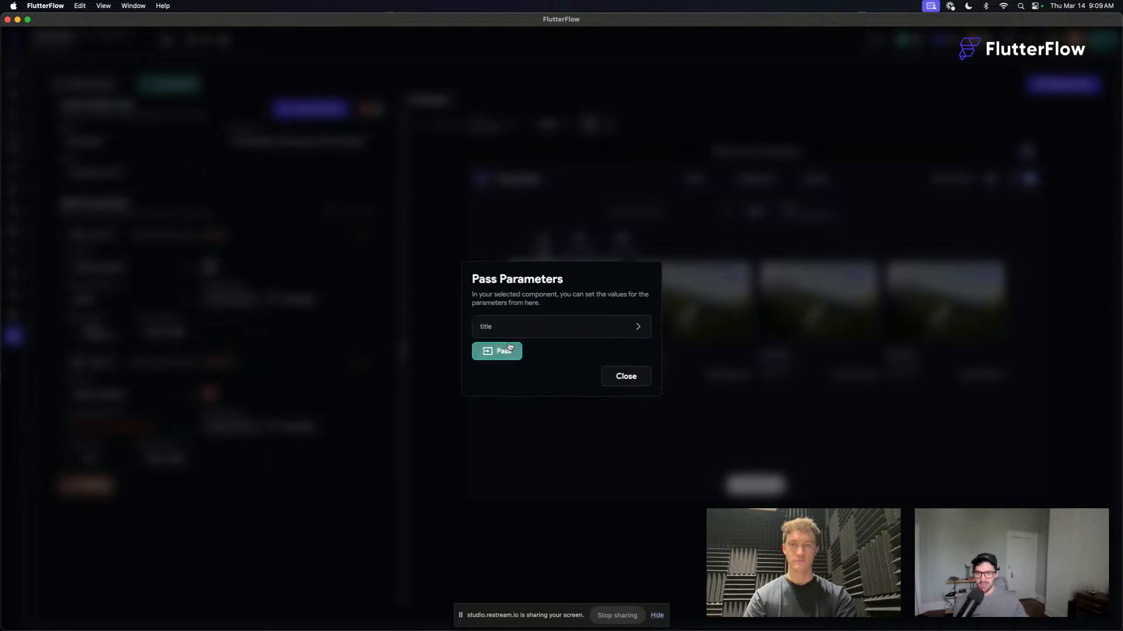
{"action": "left_click", "coordinate": [500, 350]}
{"action": "left_click", "coordinate": [511, 324]}
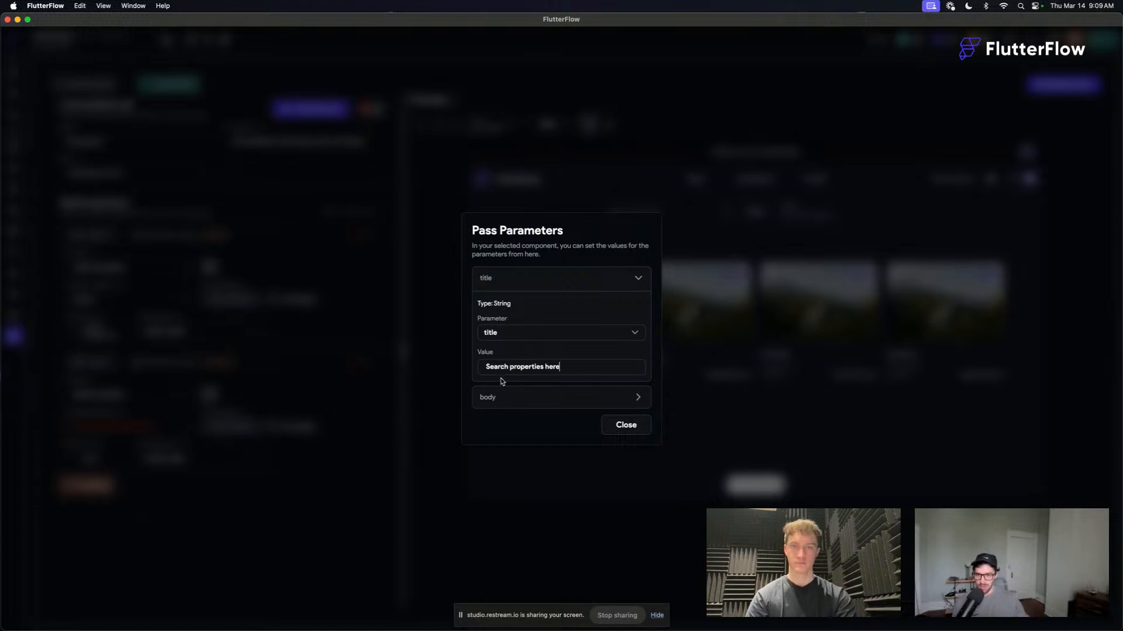
{"action": "left_click", "coordinate": [501, 396]}
{"action": "left_click", "coordinate": [495, 442]}
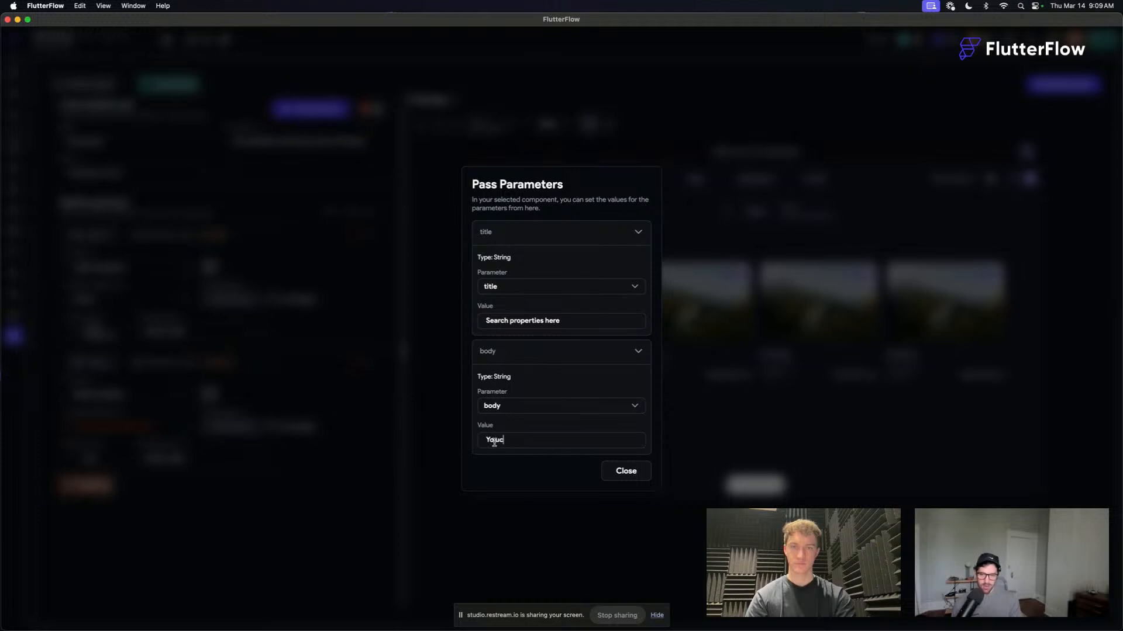
{"action": "type", "text": "You c"}
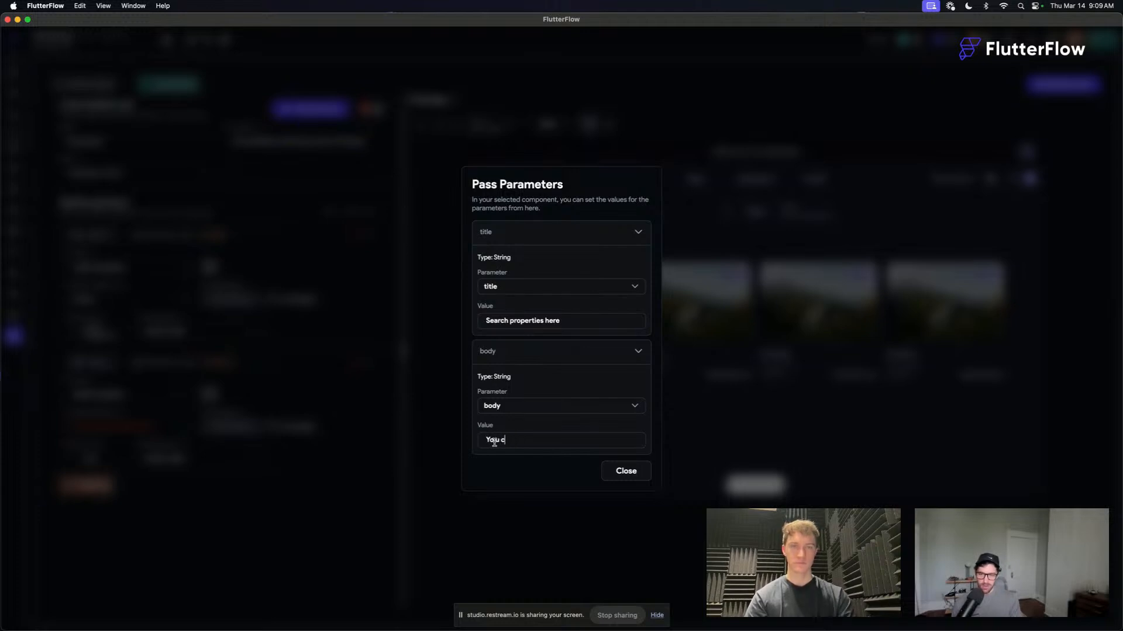
{"action": "type", "text": "an really do some fun stuff and you w"}
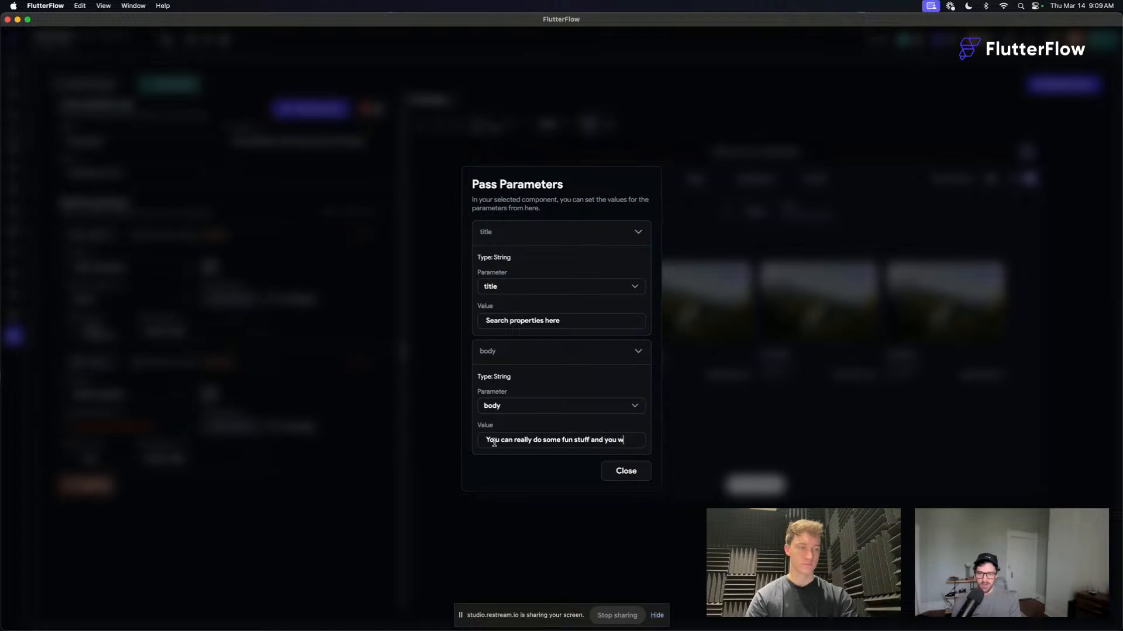
{"action": "type", "text": "ill have a blast!"}
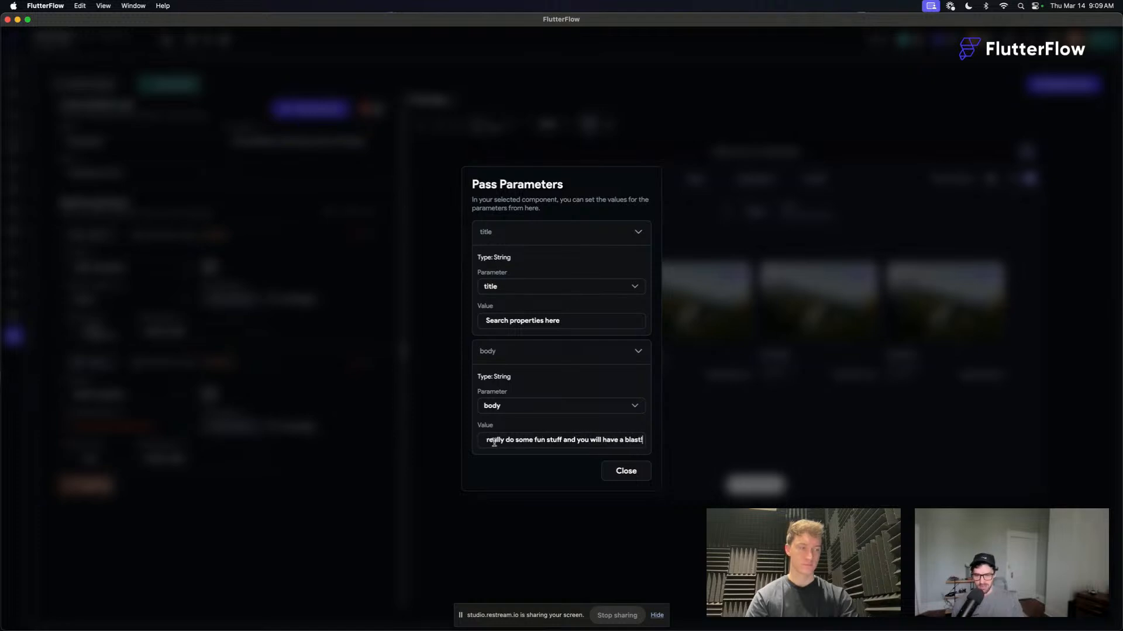
{"action": "left_click", "coordinate": [626, 471]}
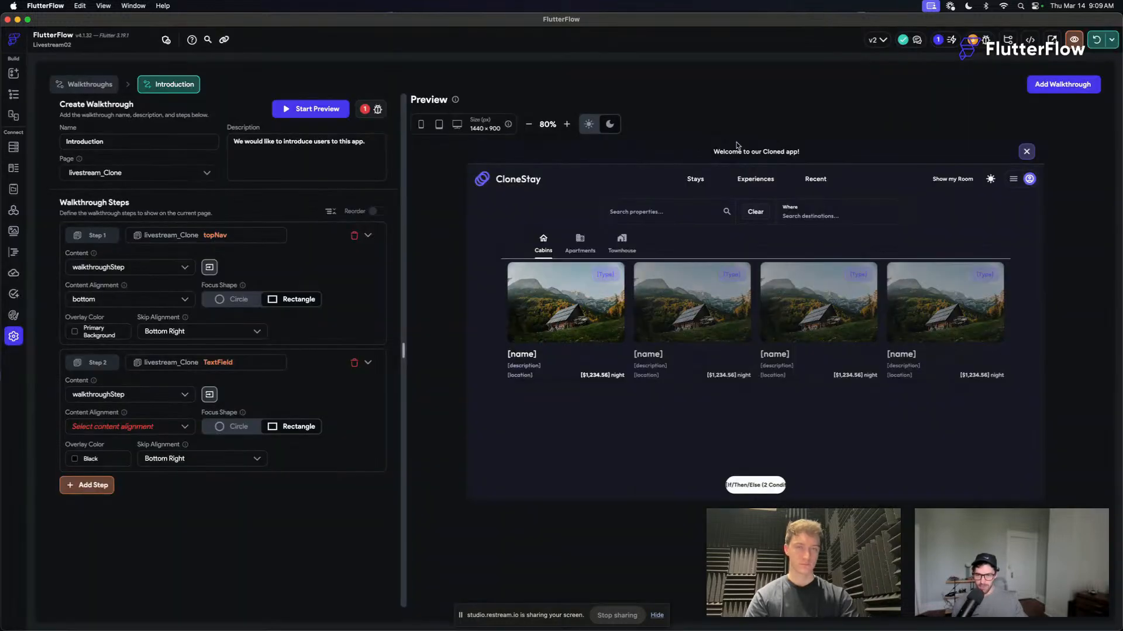
- Set the second step's content alignment to bottom and its overlay color to Primary Background
{"action": "left_click", "coordinate": [140, 426]}
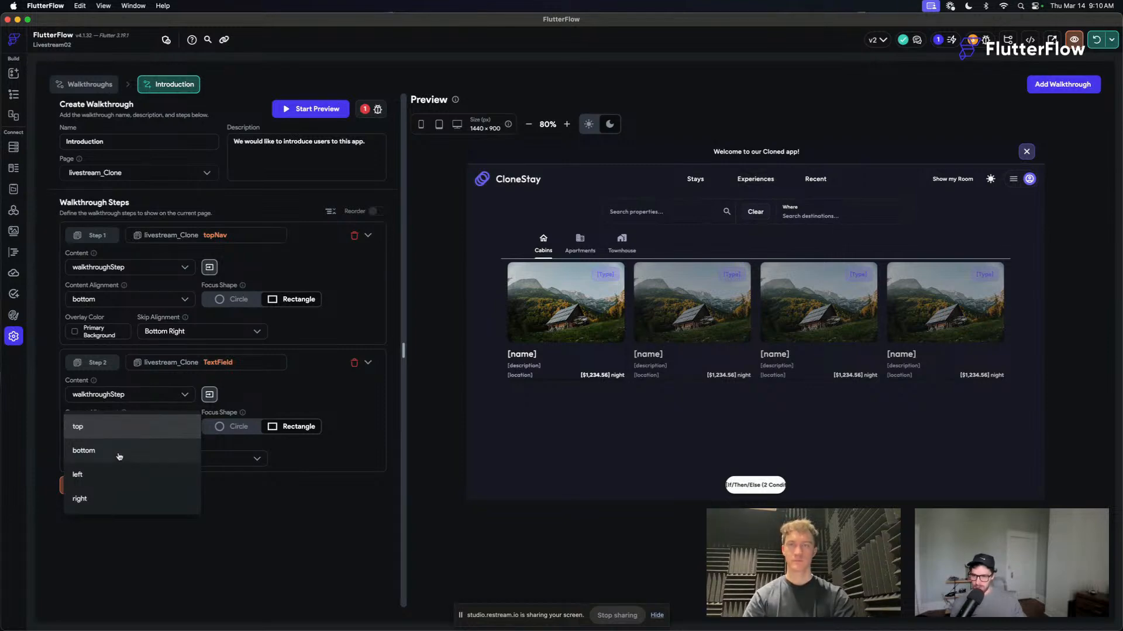
{"action": "left_click", "coordinate": [118, 456]}
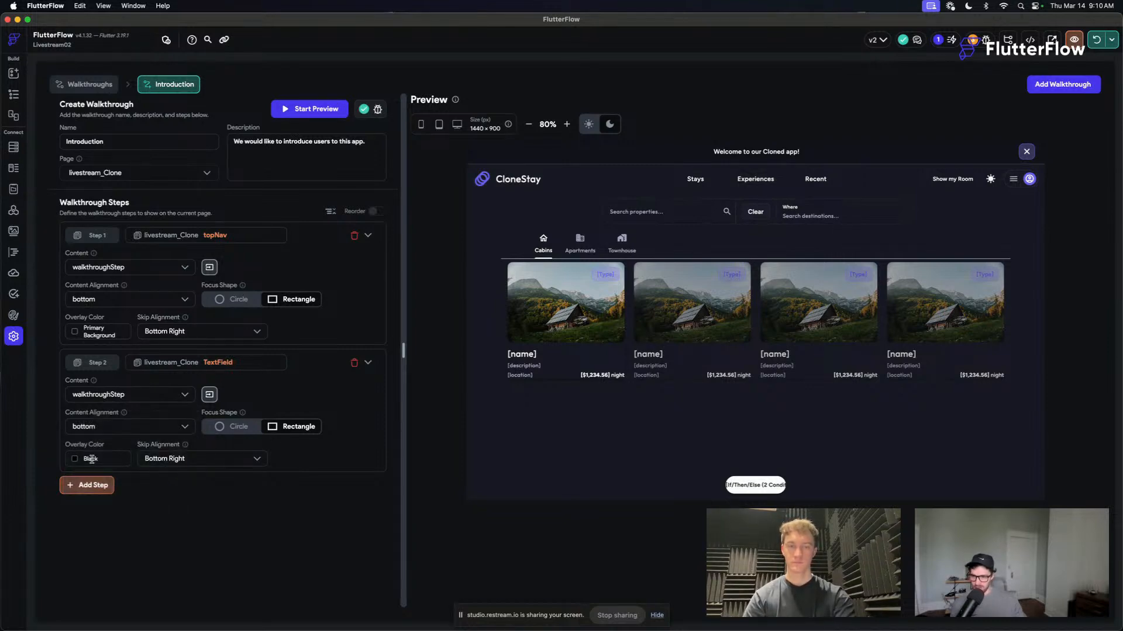
{"action": "left_click", "coordinate": [73, 461]}
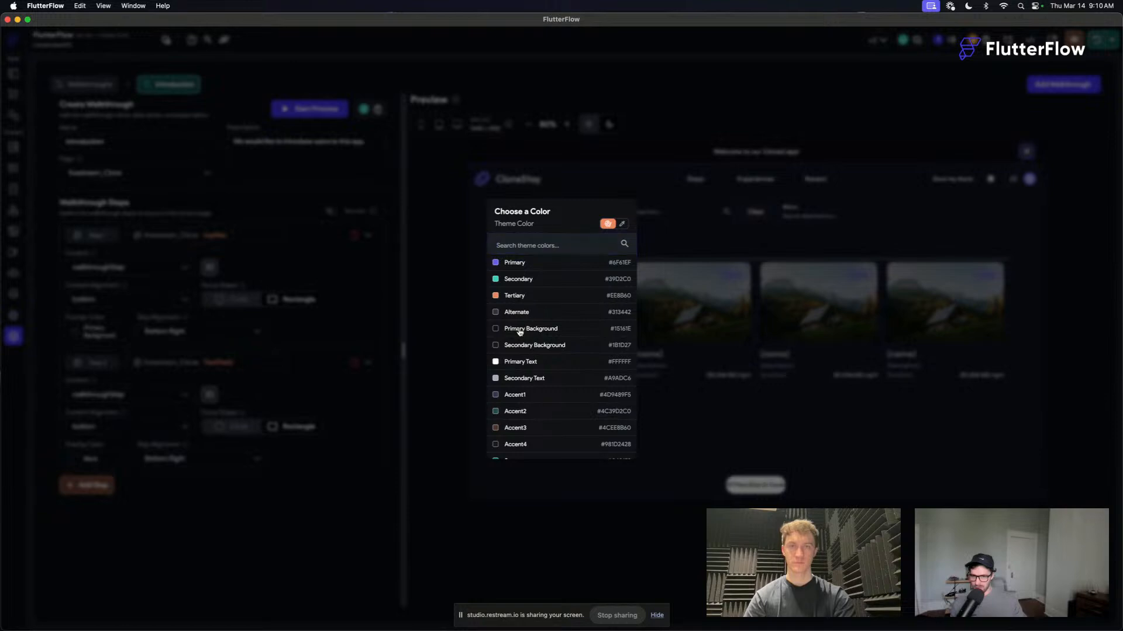
{"action": "left_click", "coordinate": [521, 329]}
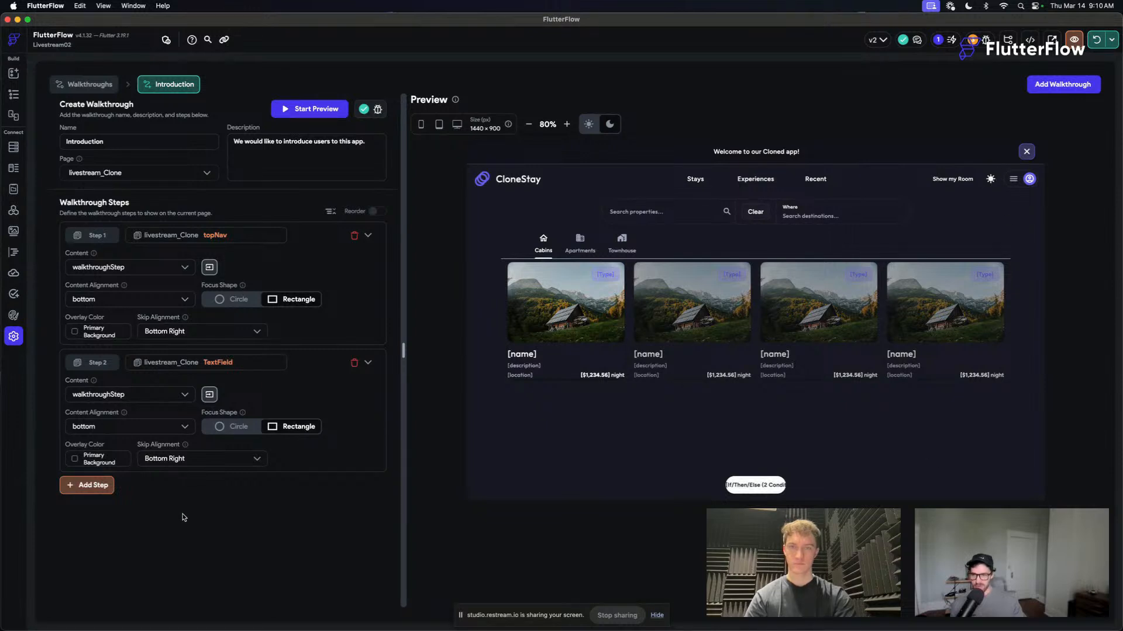
- Preview the Introduction walkthrough and advance from the navigation step to the property search step
{"action": "left_click", "coordinate": [286, 110]}
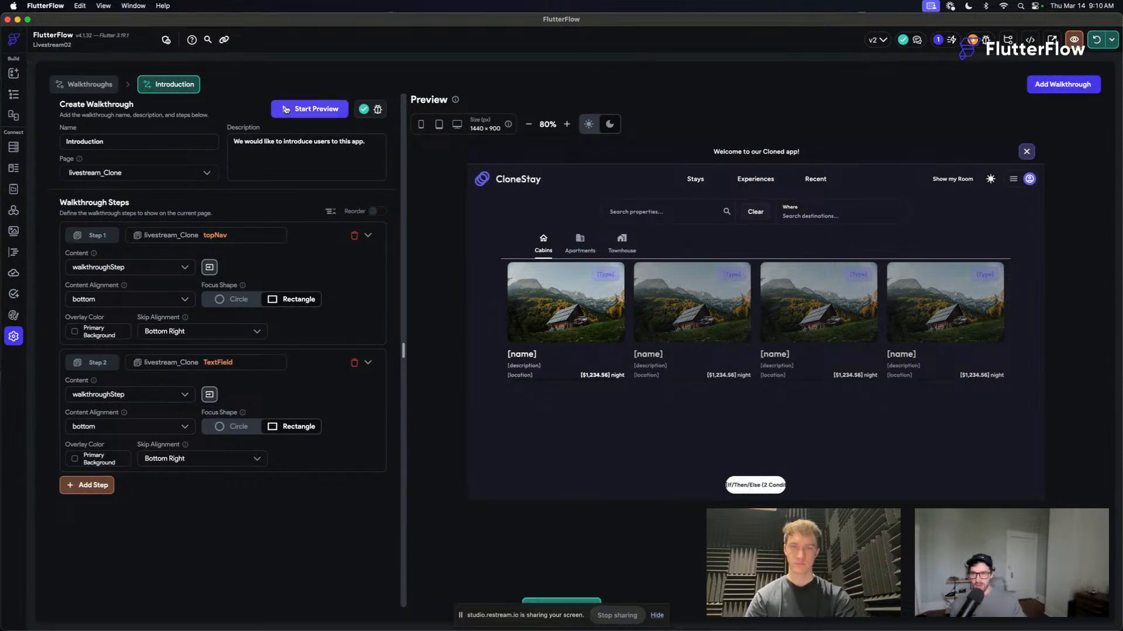
{"action": "left_click", "coordinate": [305, 111]}
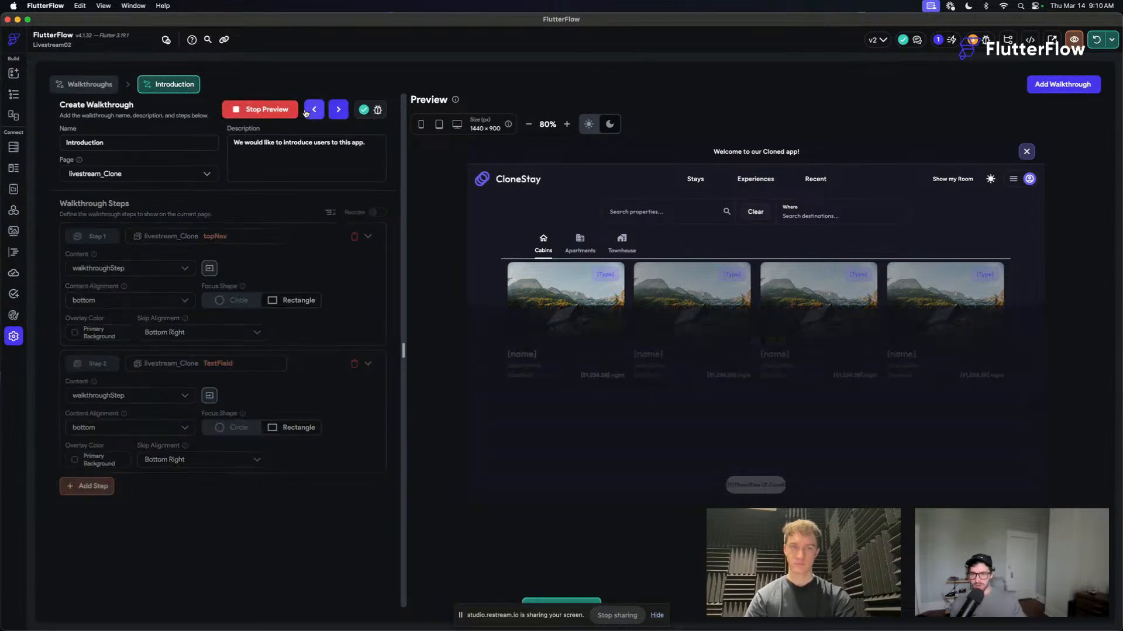
{"action": "left_click", "coordinate": [338, 111]}
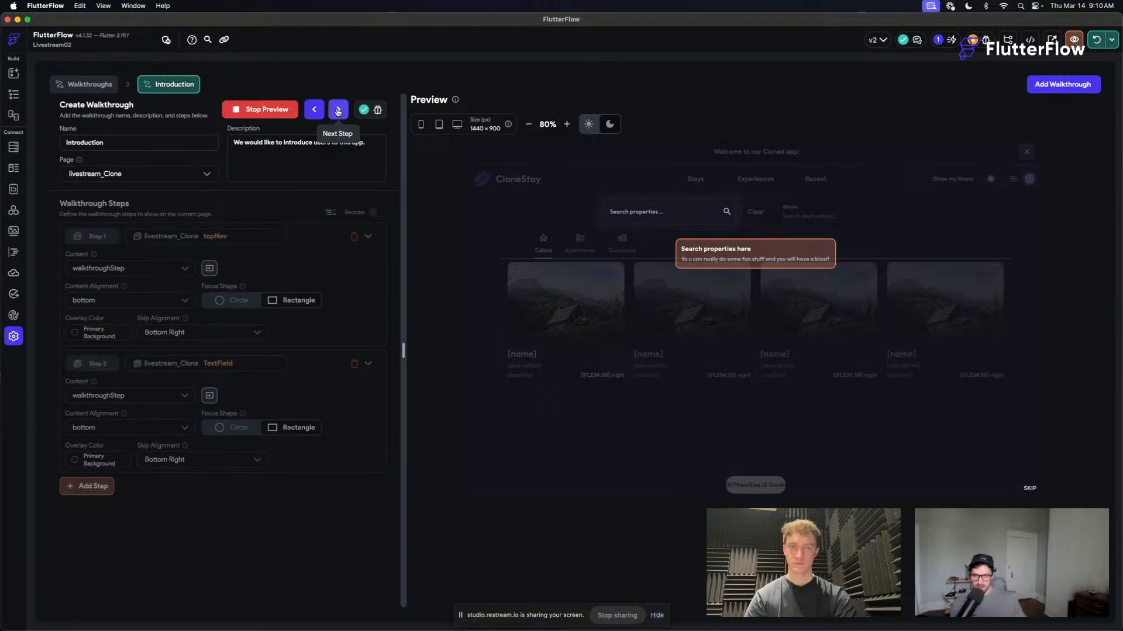
- Finish the preview, try Secondary Text as the overlay color of both walkthrough steps, and preview the walkthrough with it
{"action": "left_click", "coordinate": [337, 111]}
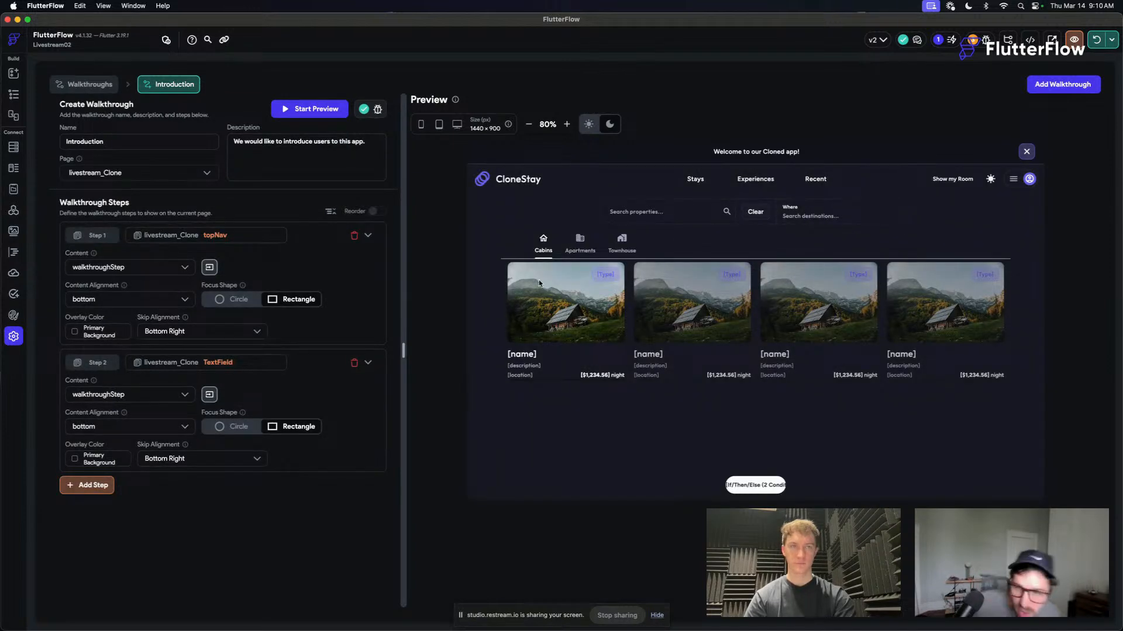
{"action": "left_click", "coordinate": [75, 459]}
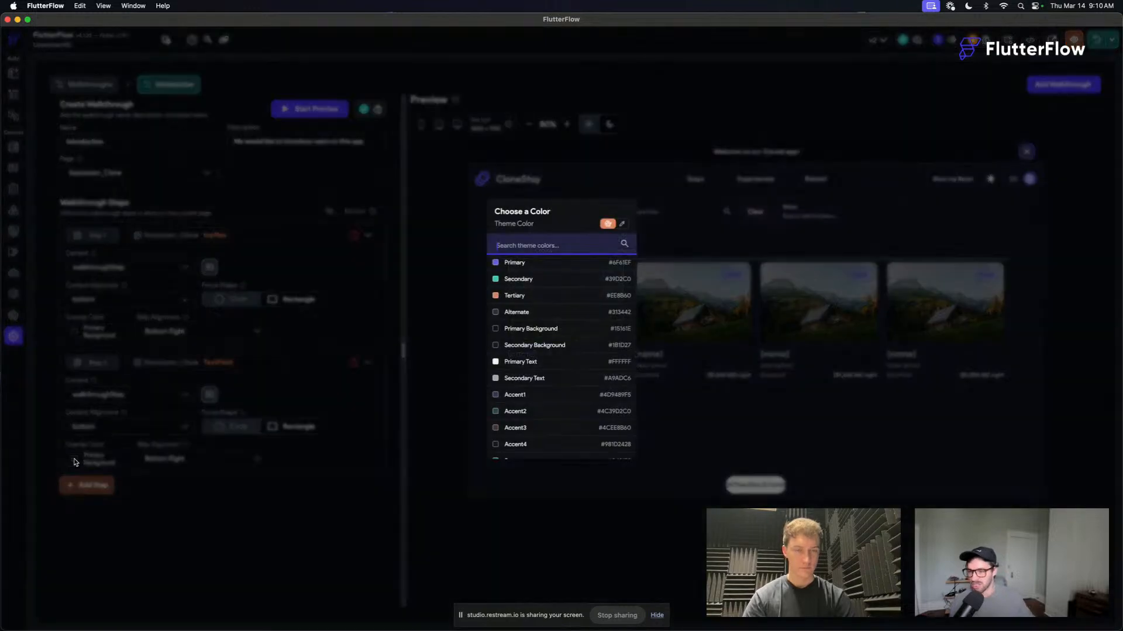
{"action": "left_click", "coordinate": [533, 378]}
{"action": "left_click", "coordinate": [88, 332]}
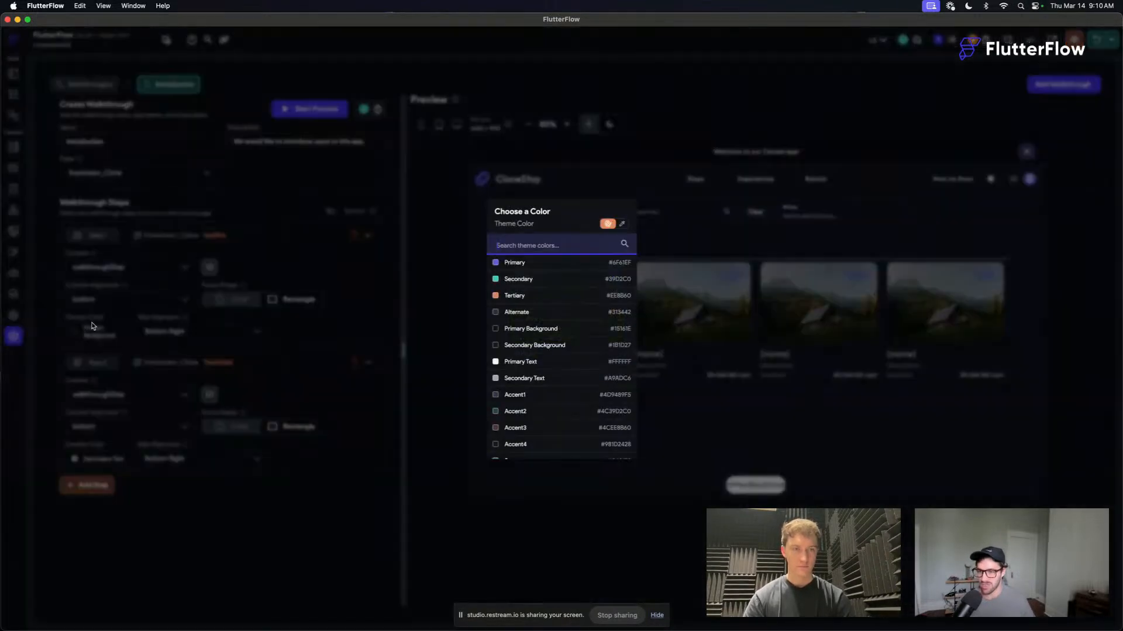
{"action": "left_click", "coordinate": [520, 378]}
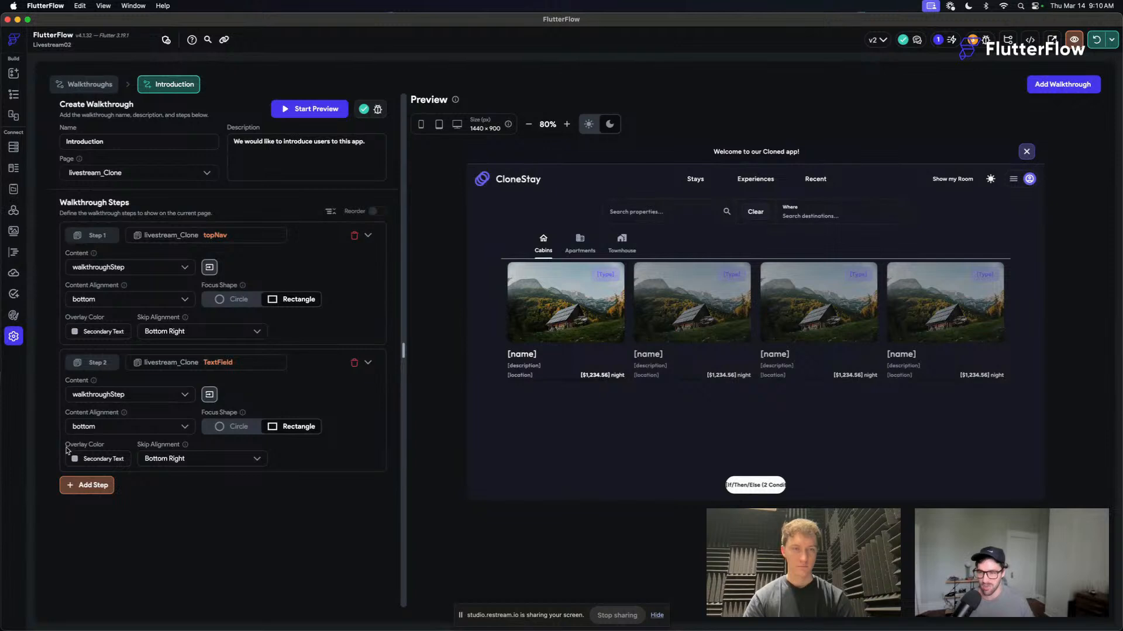
{"action": "left_click", "coordinate": [314, 108]}
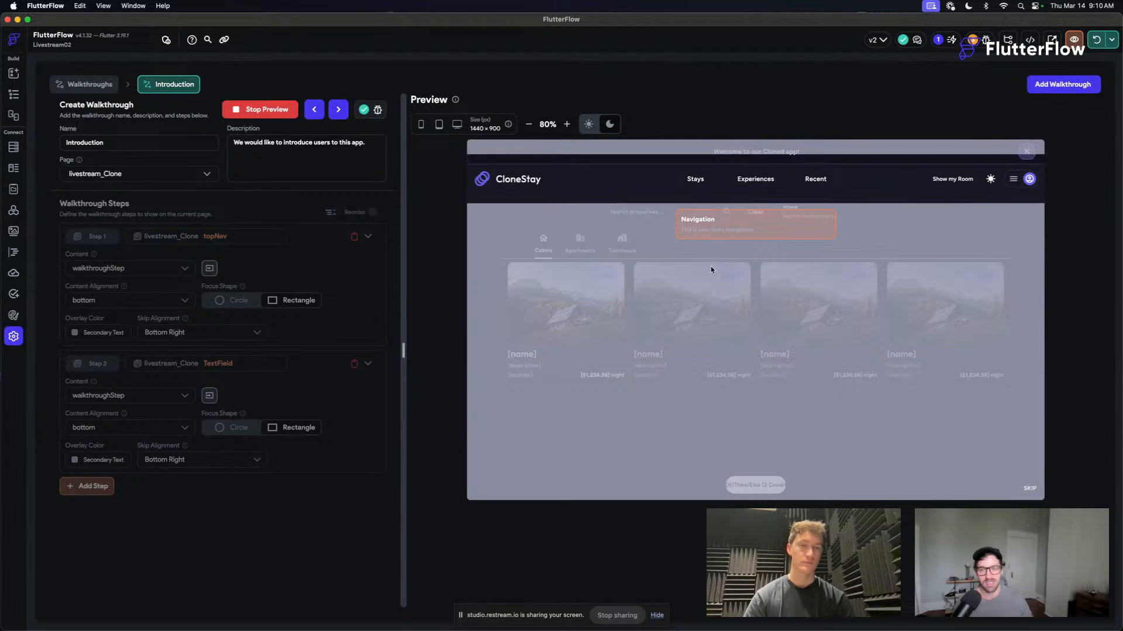
{"action": "left_click", "coordinate": [272, 110]}
- Set both steps' overlay color to Primary Background and add the Introduction walkthrough to the project
{"action": "left_click", "coordinate": [74, 332]}
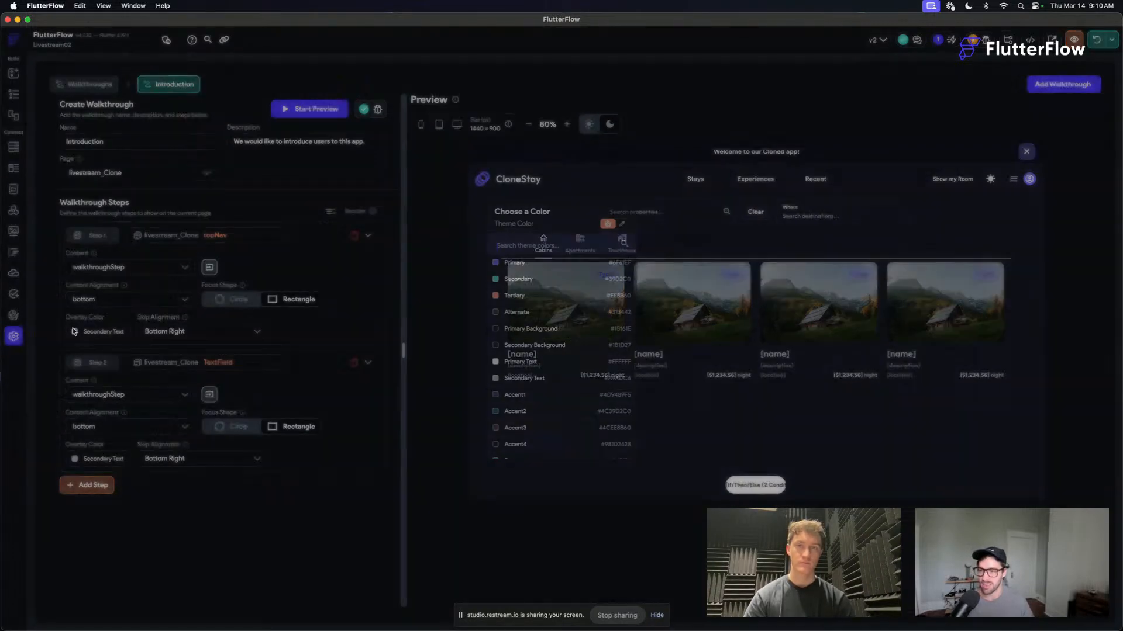
{"action": "left_click", "coordinate": [520, 329]}
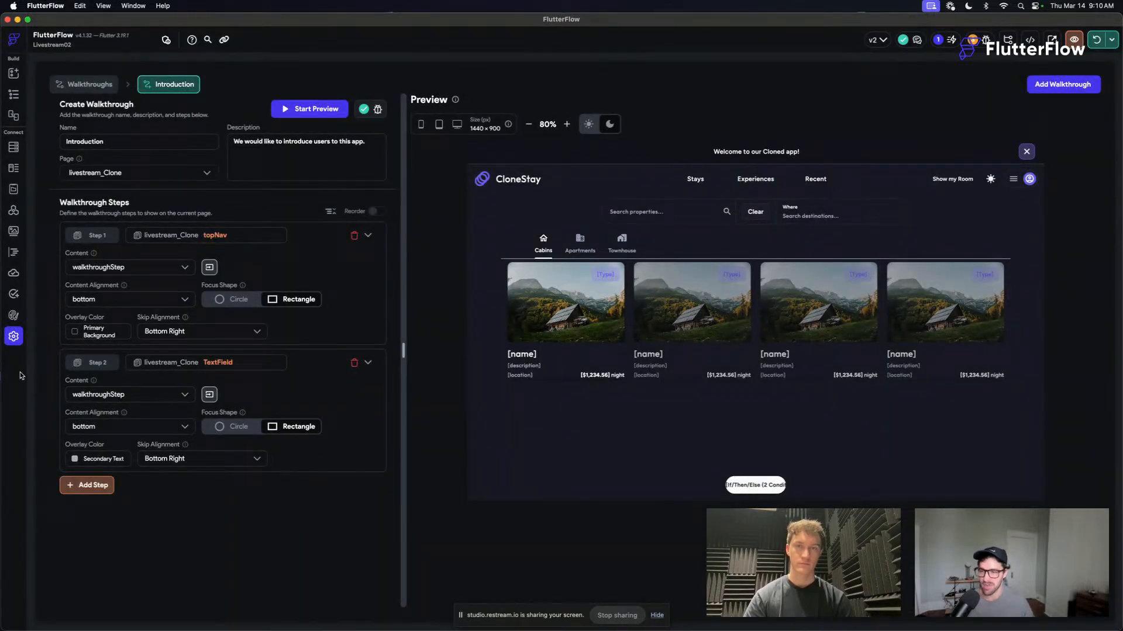
{"action": "left_click", "coordinate": [74, 460]}
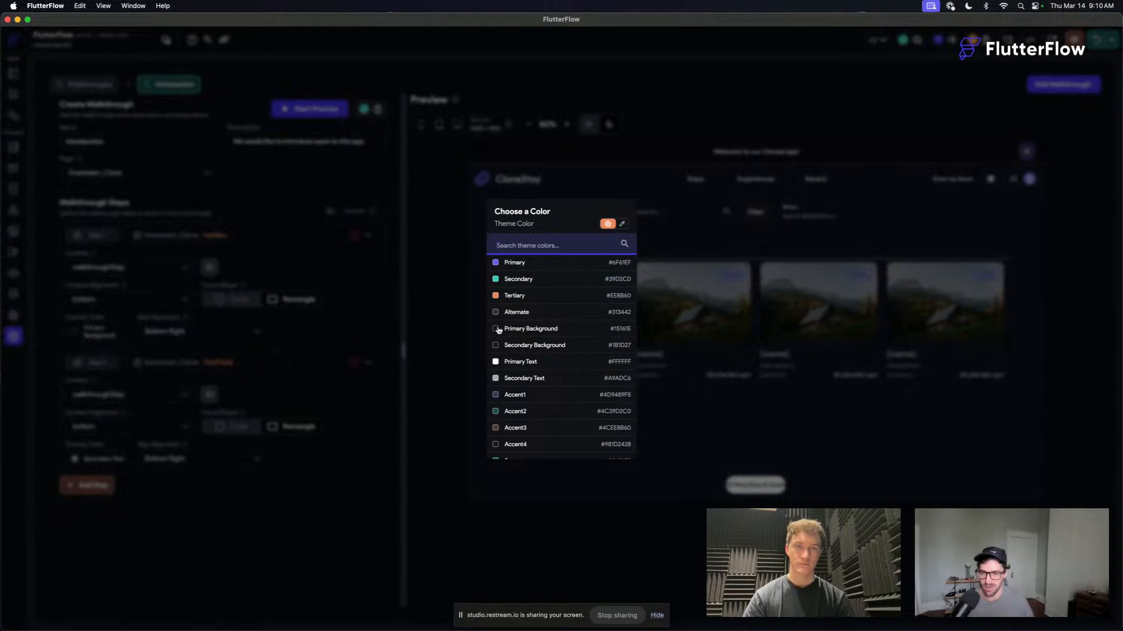
{"action": "left_click", "coordinate": [497, 329]}
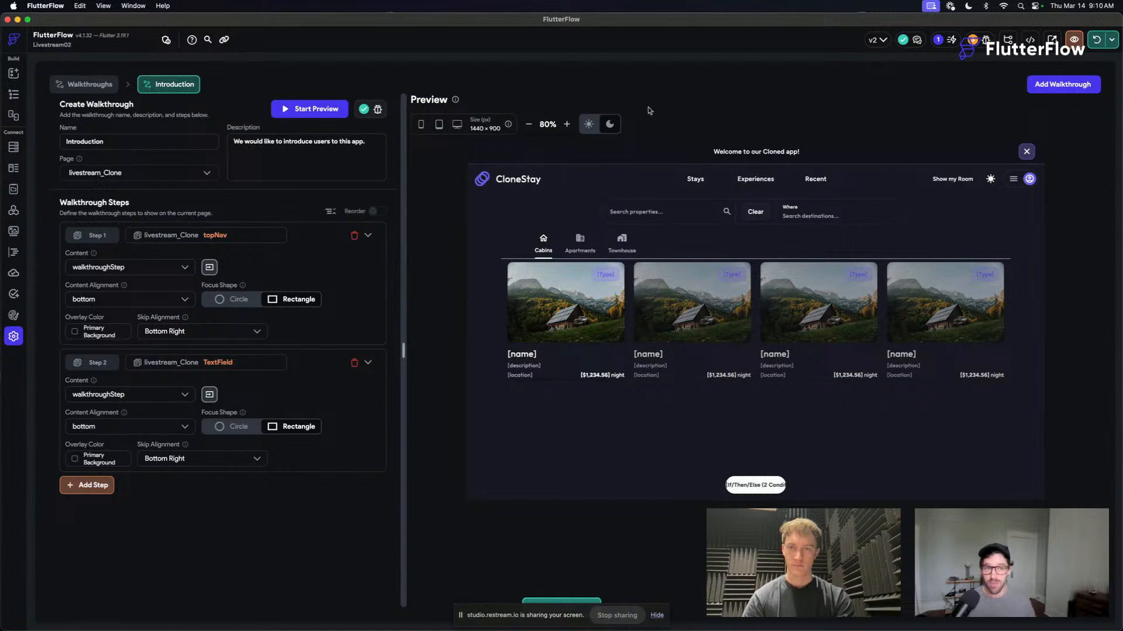
{"action": "left_click", "coordinate": [1061, 85]}
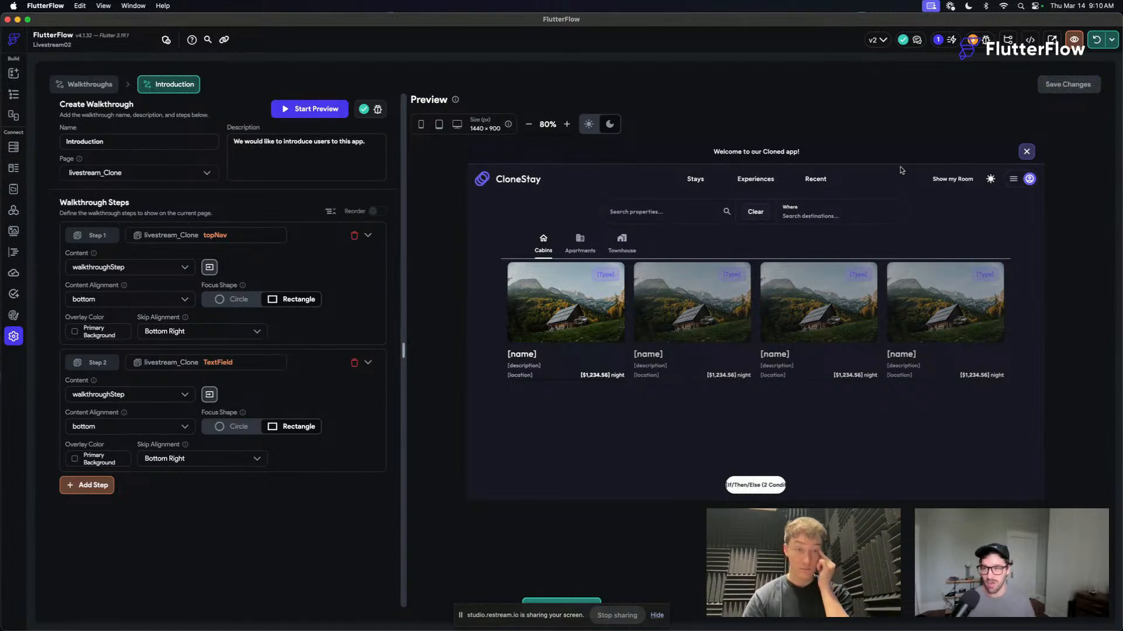
- Open the walkthroughStep component in the builder and switch its canvas to light mode
{"action": "left_click", "coordinate": [12, 102]}
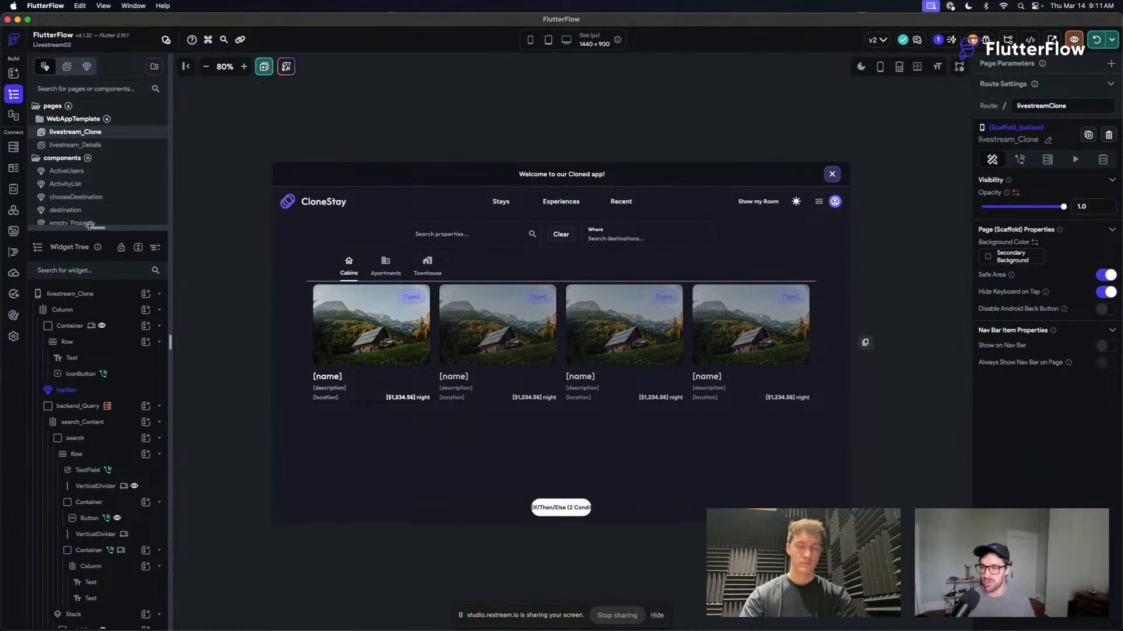
{"action": "left_click_drag", "start_coordinate": [96, 228], "coordinate": [97, 315]}
{"action": "scroll", "coordinate": [94, 274], "scroll_direction": "down", "scroll_amount": 2}
{"action": "left_click", "coordinate": [71, 276]}
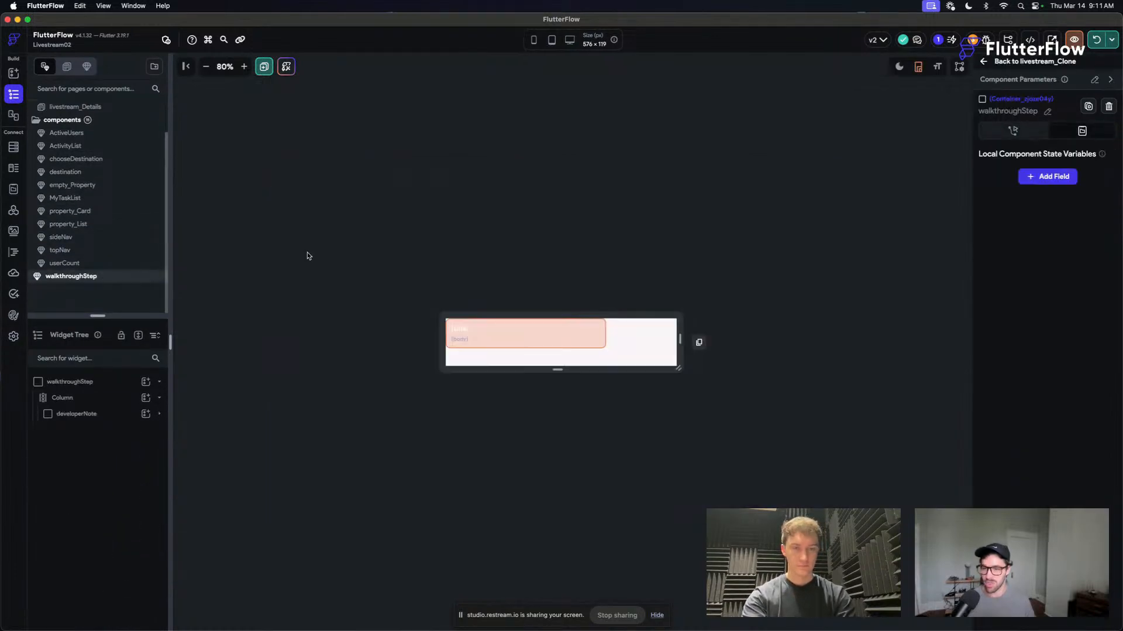
{"action": "left_click", "coordinate": [602, 333]}
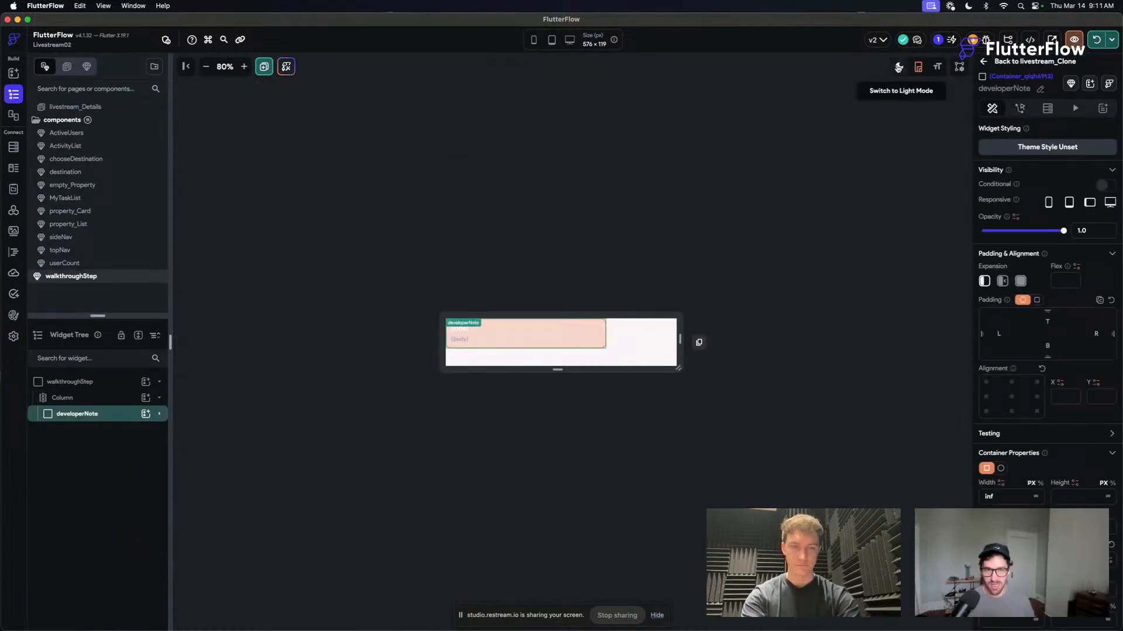
{"action": "left_click", "coordinate": [899, 67]}
{"action": "left_click", "coordinate": [654, 331]}
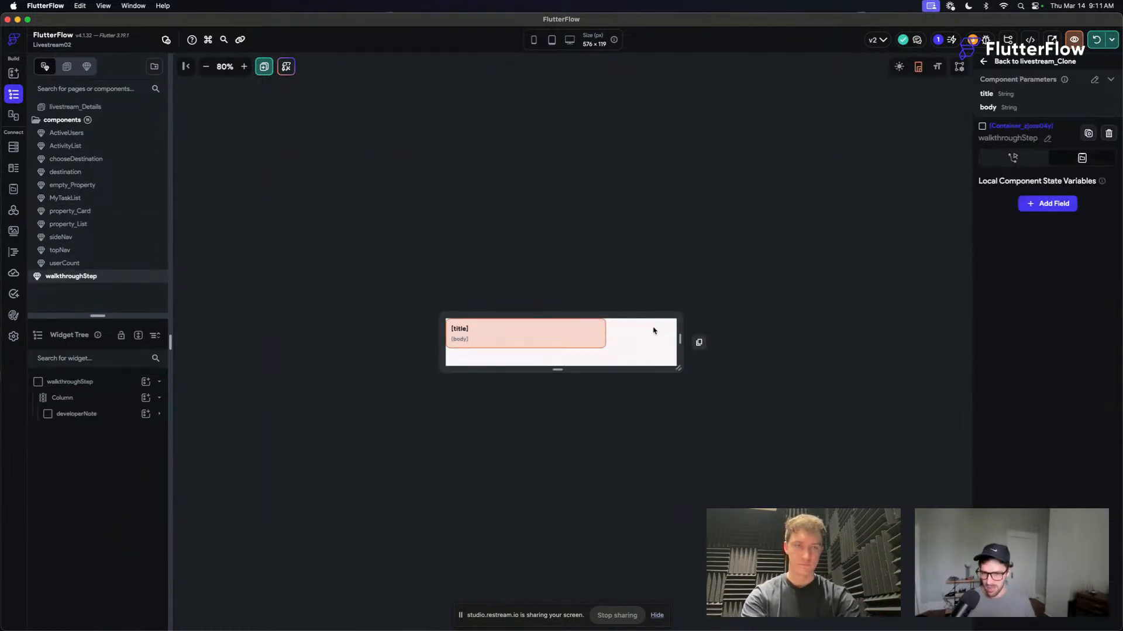
- Wrap the developerNote container in a Blur widget and try to enable the blur's Backdrop option
{"action": "left_click", "coordinate": [604, 343]}
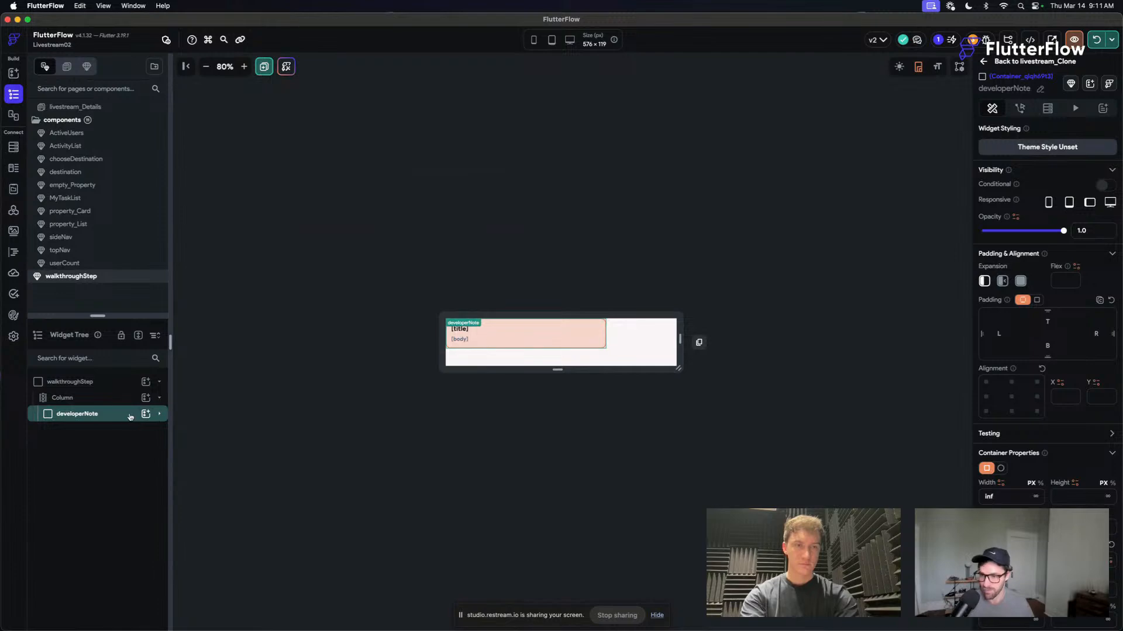
{"action": "key", "text": "super+b"}
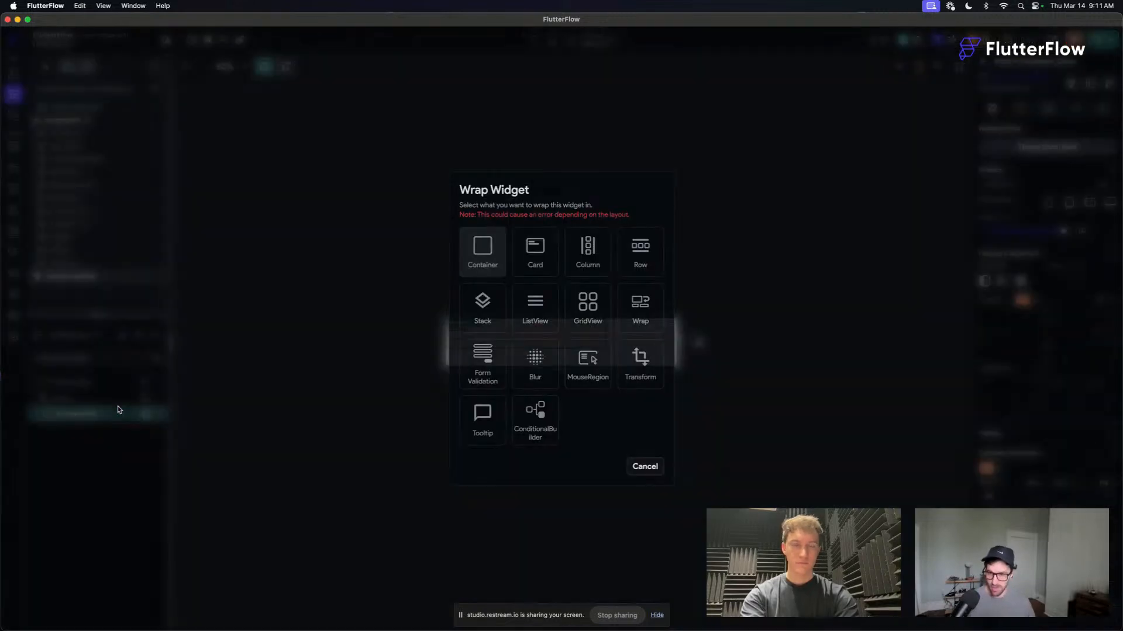
{"action": "left_click", "coordinate": [542, 377]}
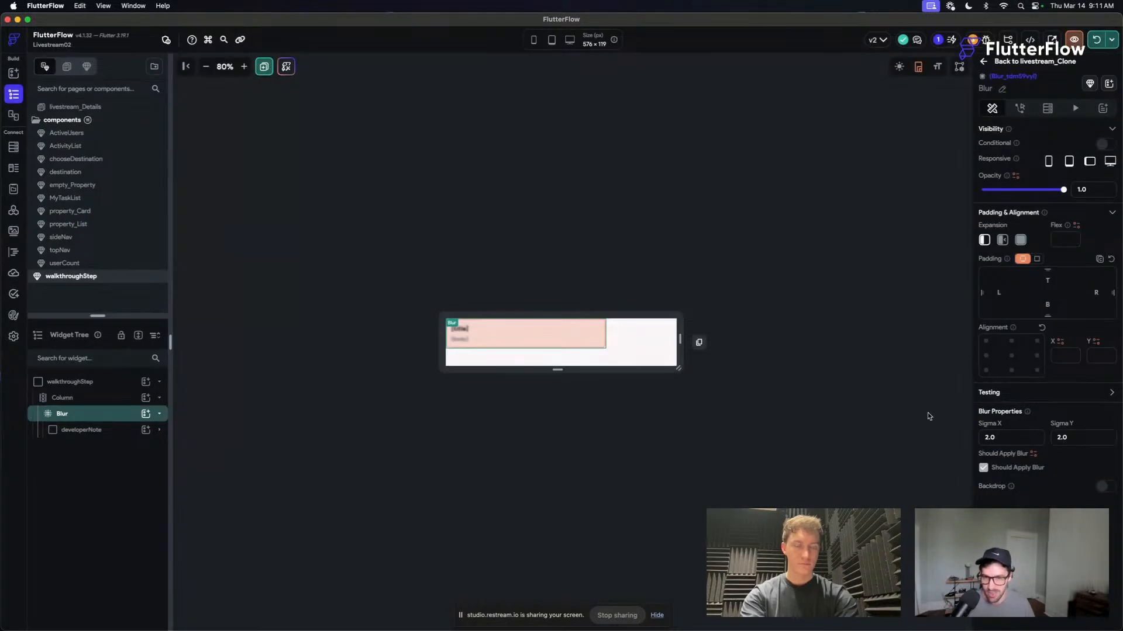
{"action": "left_click", "coordinate": [1105, 487]}
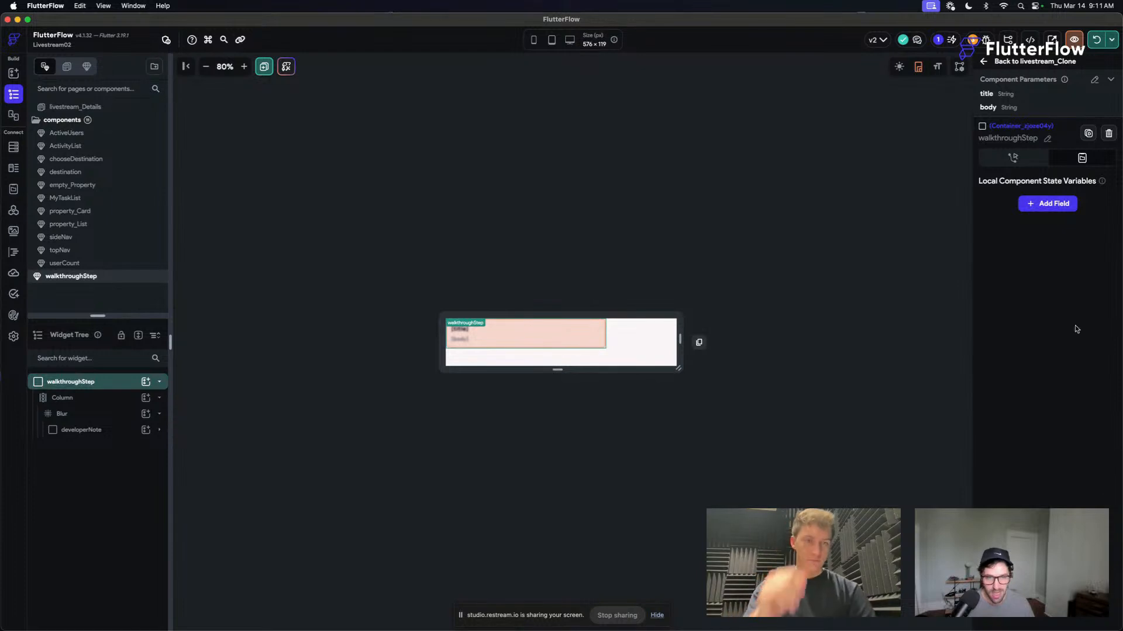
{"action": "left_click", "coordinate": [109, 419]}
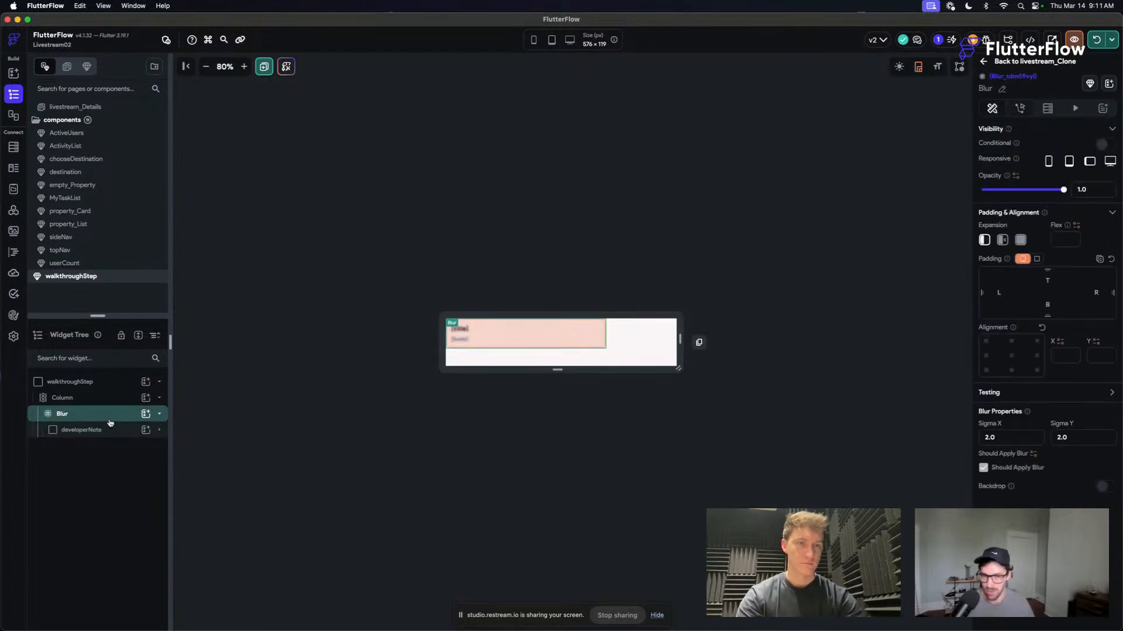
{"action": "left_click", "coordinate": [1102, 486]}
{"action": "left_click", "coordinate": [428, 425]}
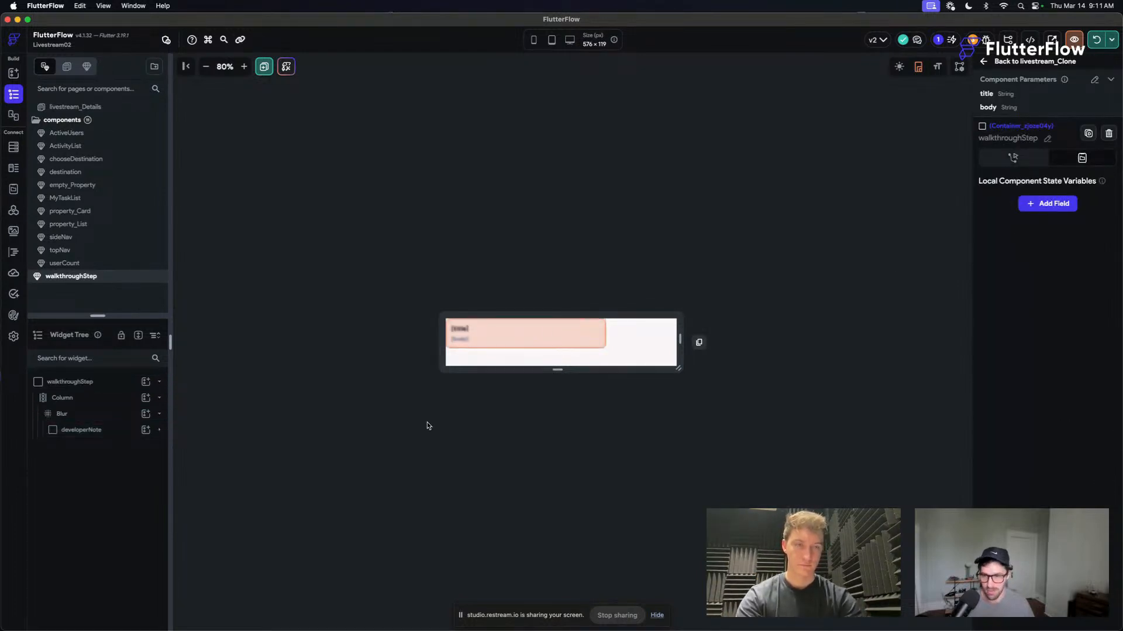
- Turn on Backdrop for the Blur widget, and undo the Blur wrap around developerNote
{"action": "left_click", "coordinate": [82, 413]}
{"action": "left_click", "coordinate": [984, 469]}
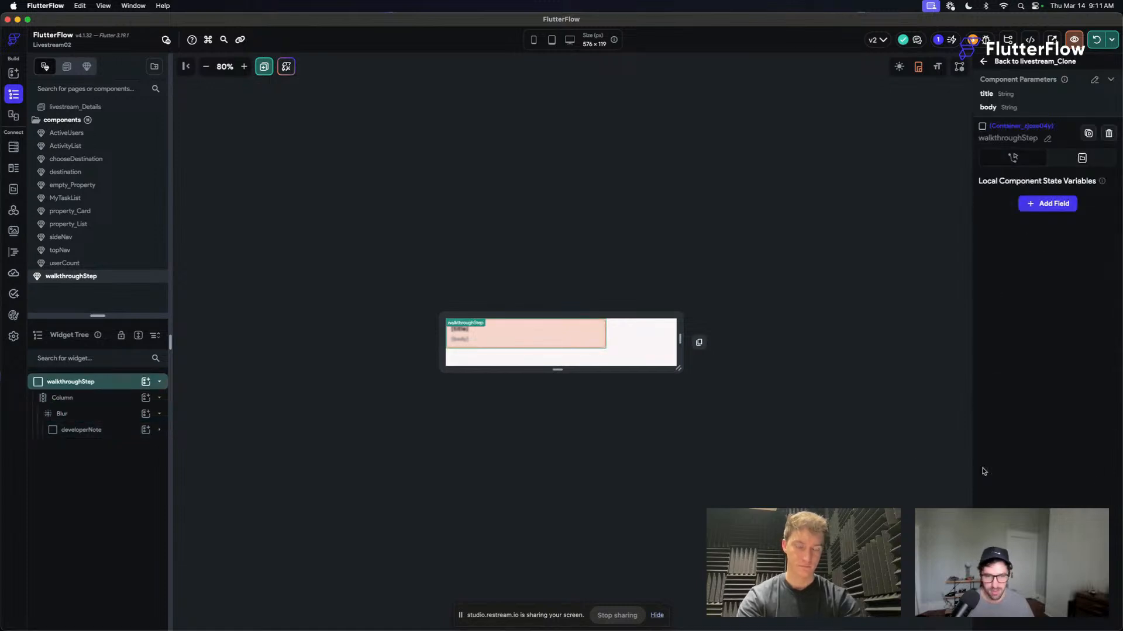
{"action": "left_click", "coordinate": [477, 337]}
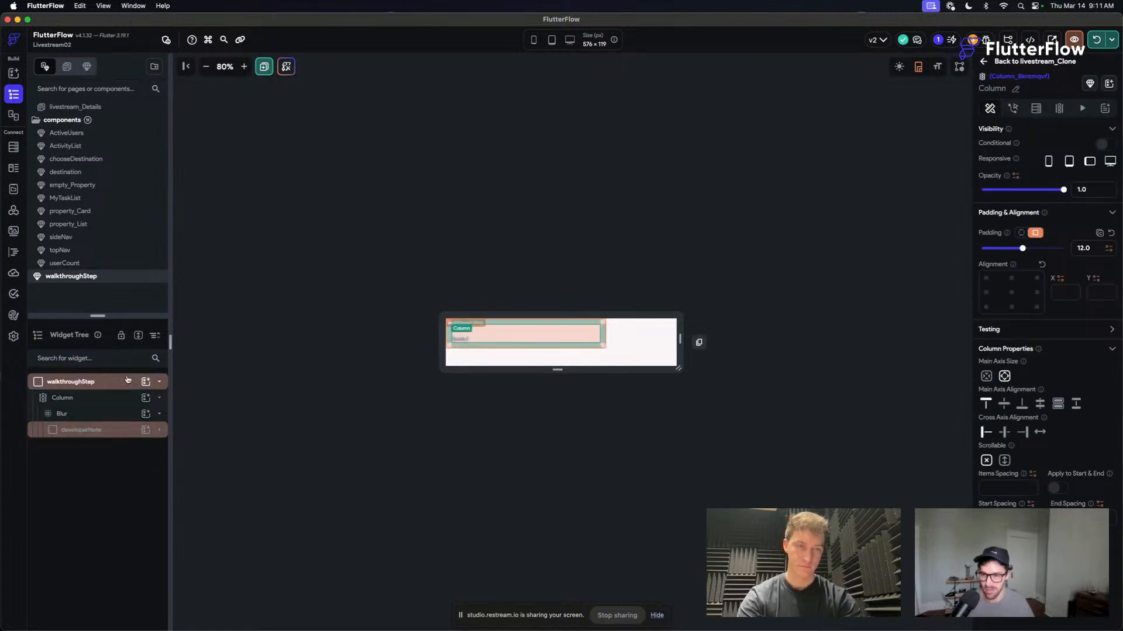
{"action": "left_click", "coordinate": [93, 414]}
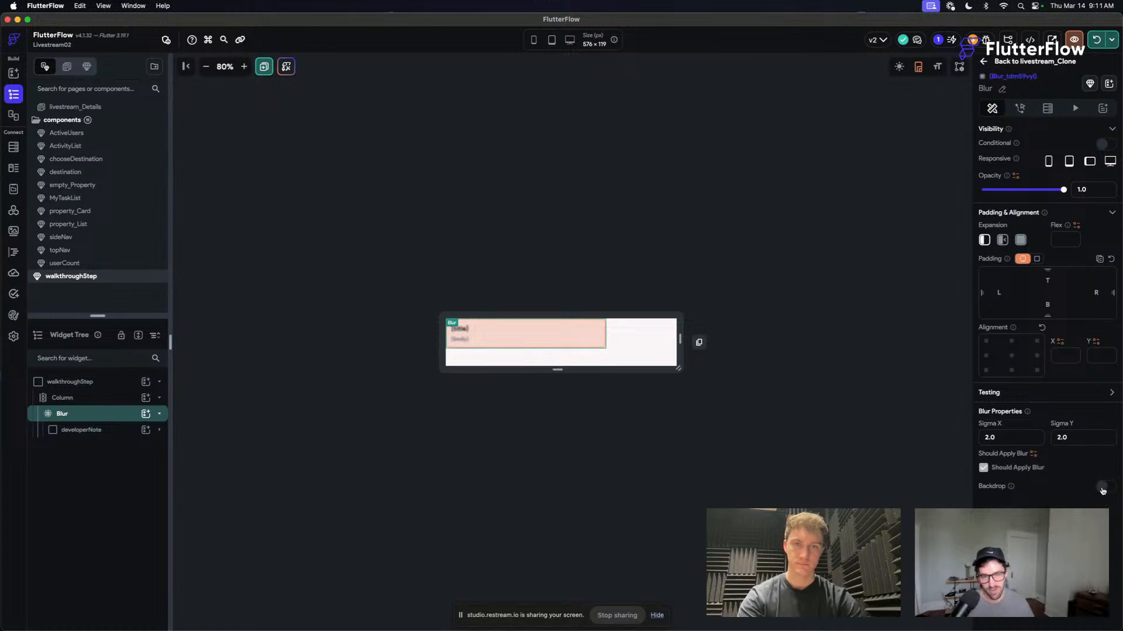
{"action": "left_click", "coordinate": [1102, 490]}
{"action": "left_click", "coordinate": [645, 226]}
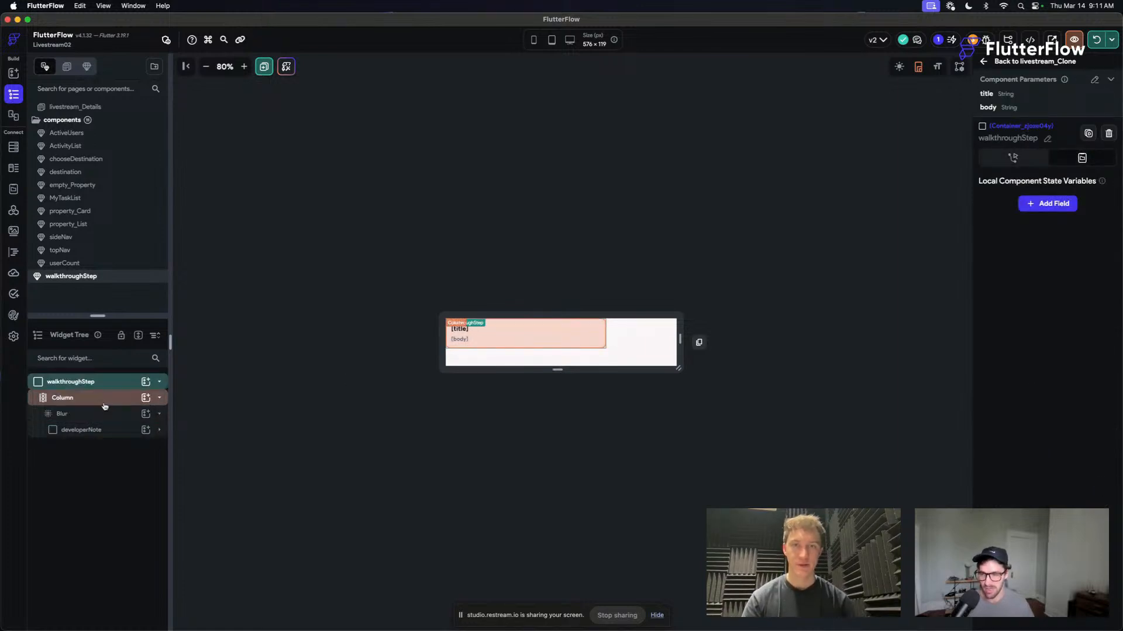
{"action": "left_click", "coordinate": [114, 432]}
{"action": "key", "text": "super+z"}
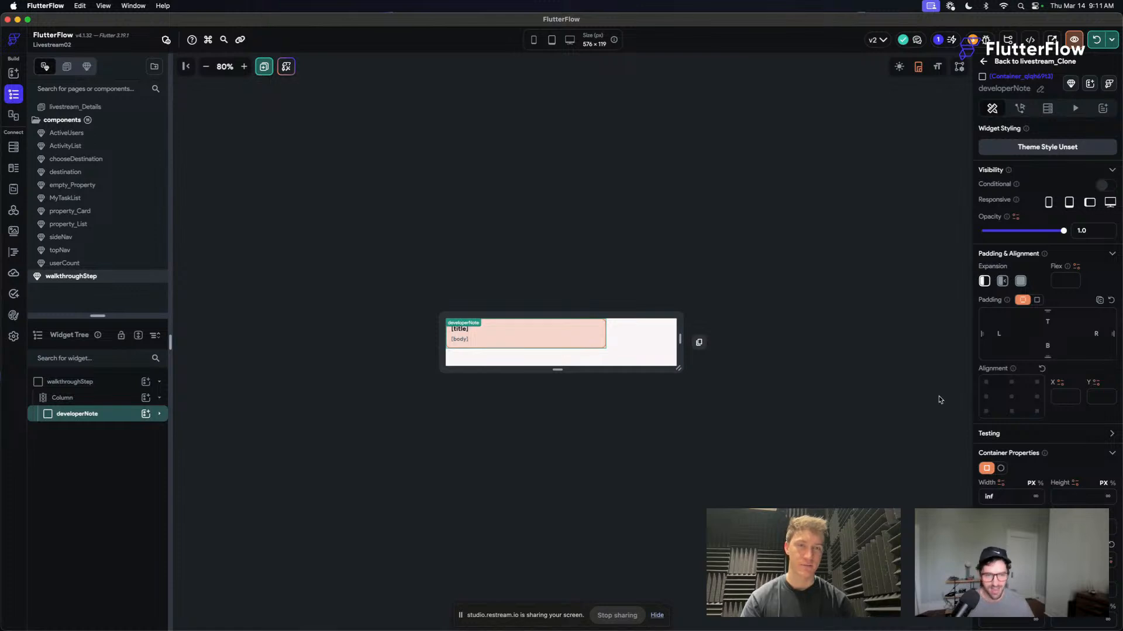
- Examine the developerNote container's size, fill, border and maximum width properties
{"action": "scroll", "coordinate": [997, 444], "scroll_direction": "down", "scroll_amount": 3}
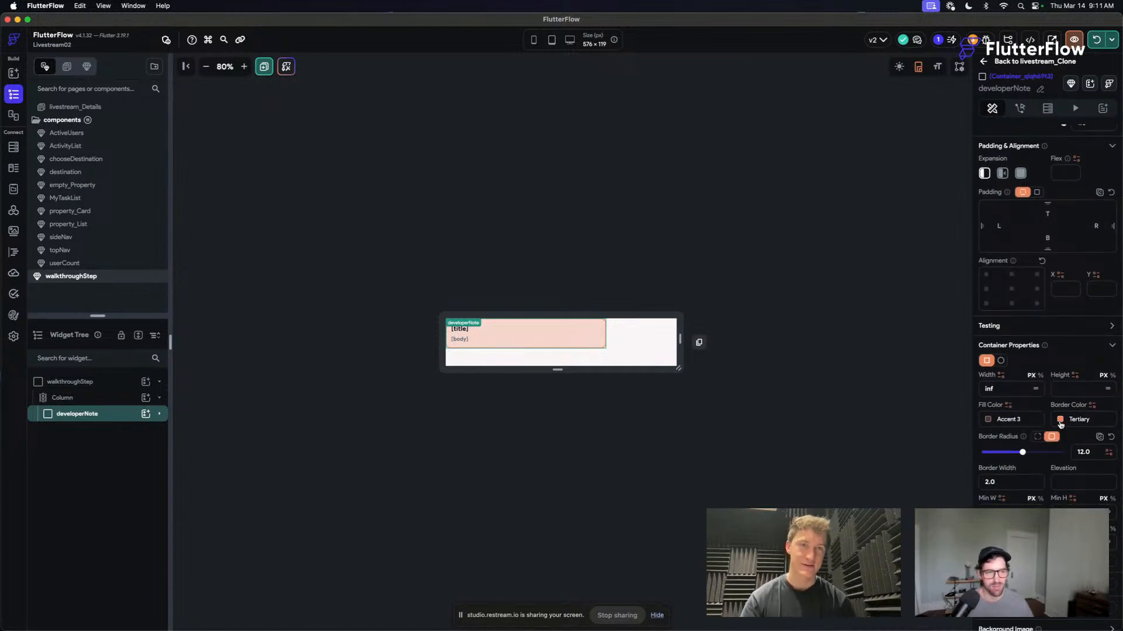
{"action": "key", "text": "Escape"}
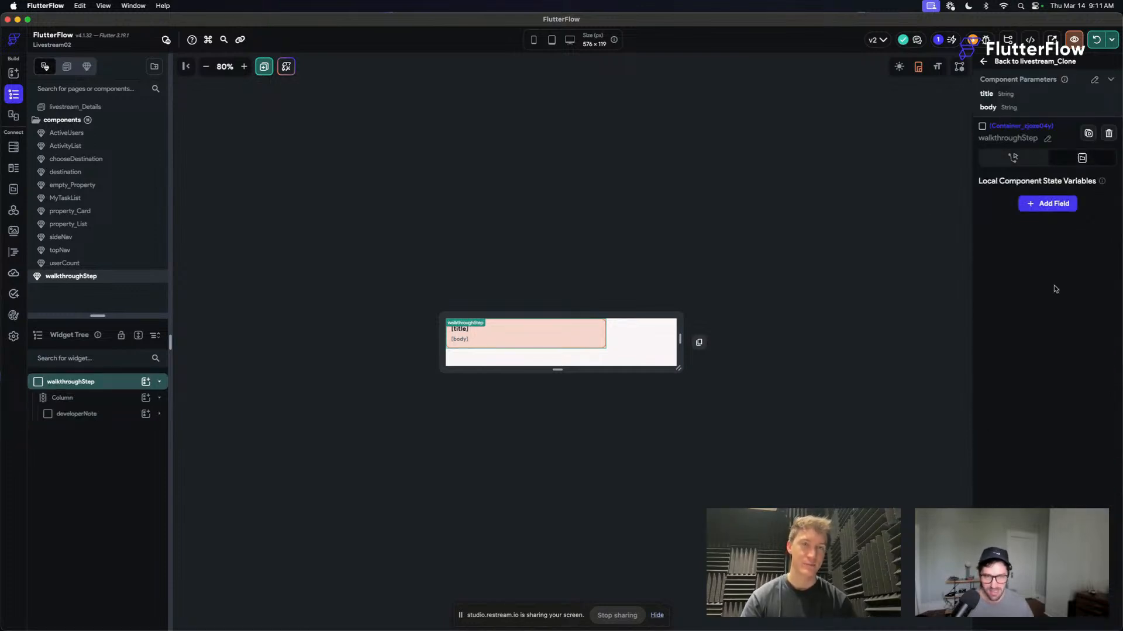
{"action": "left_click", "coordinate": [133, 415]}
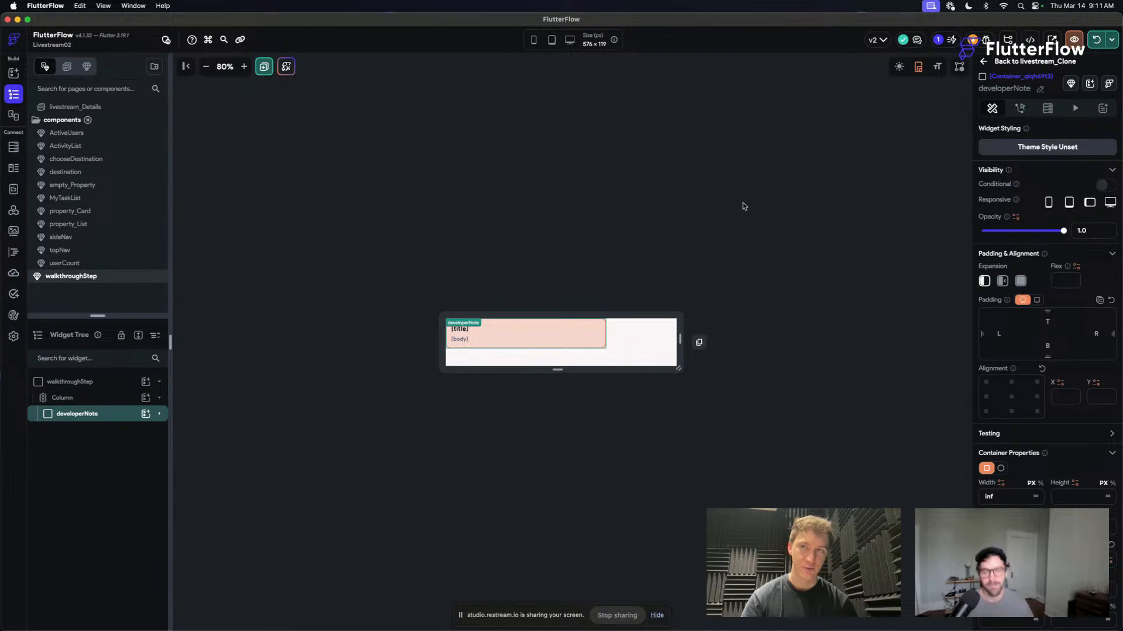
{"action": "key", "text": "Escape"}
{"action": "left_click", "coordinate": [751, 236]}
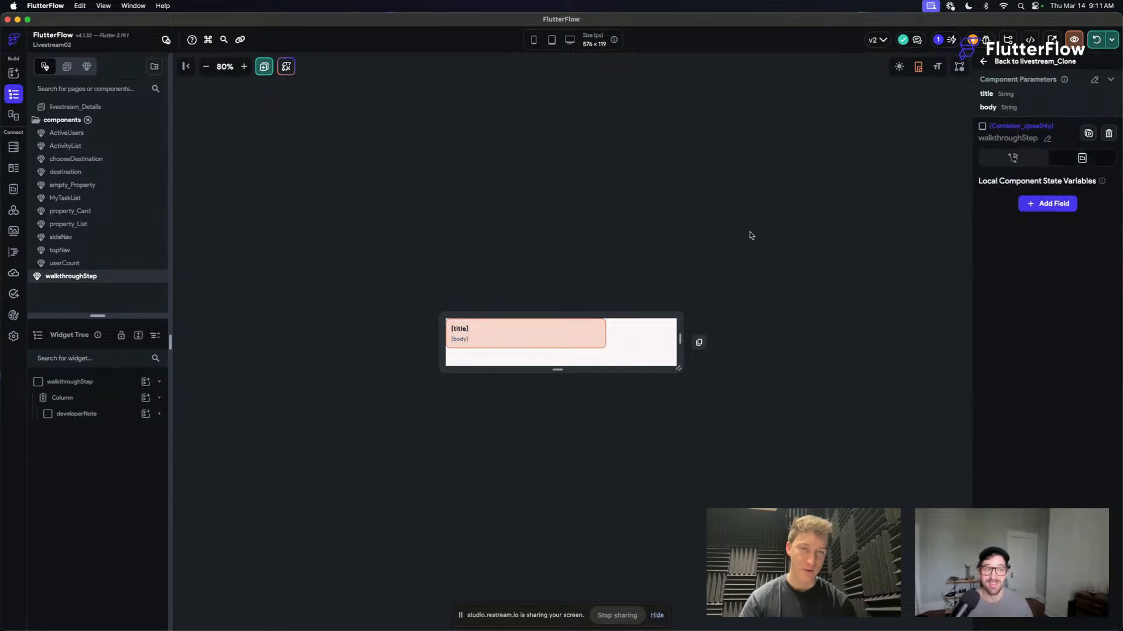
{"action": "left_click", "coordinate": [601, 340]}
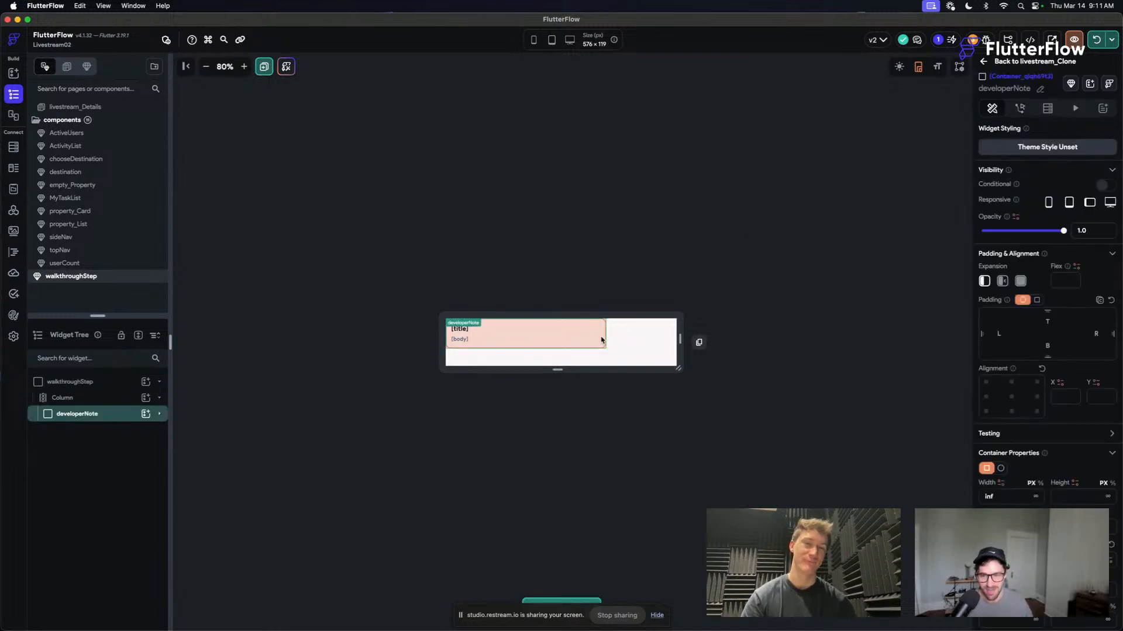
{"action": "scroll", "coordinate": [1047, 350], "scroll_direction": "down", "scroll_amount": 5}
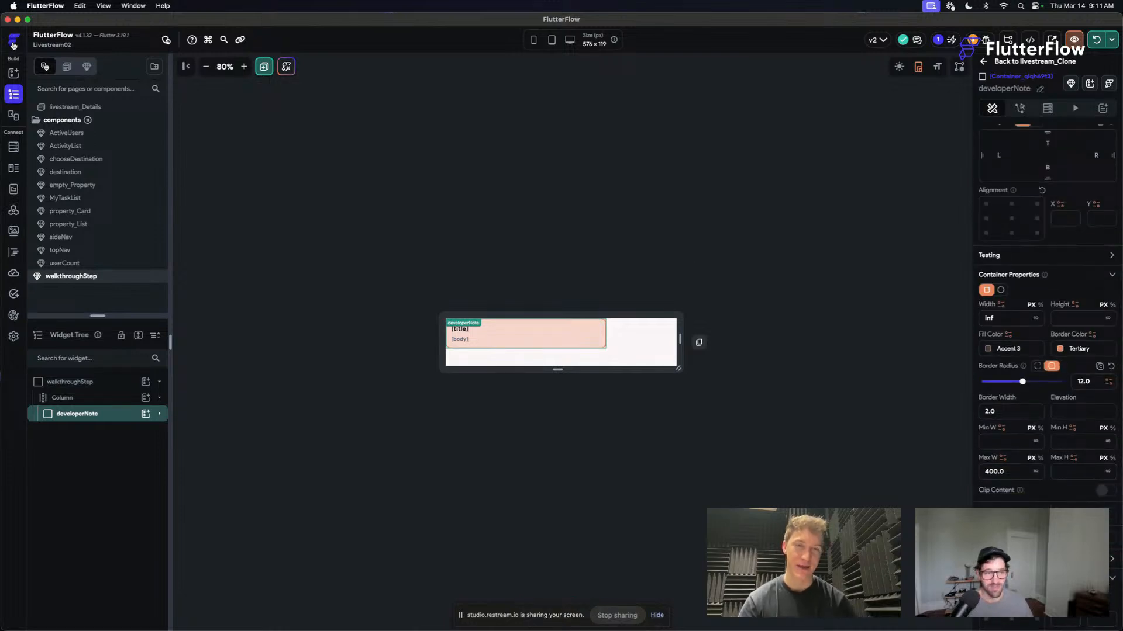
- Switch to the Chrome window running the Livestream02 app on localhost and reposition it on the screen
{"action": "left_click_drag", "start_coordinate": [282, 22], "coordinate": [276, 23]}
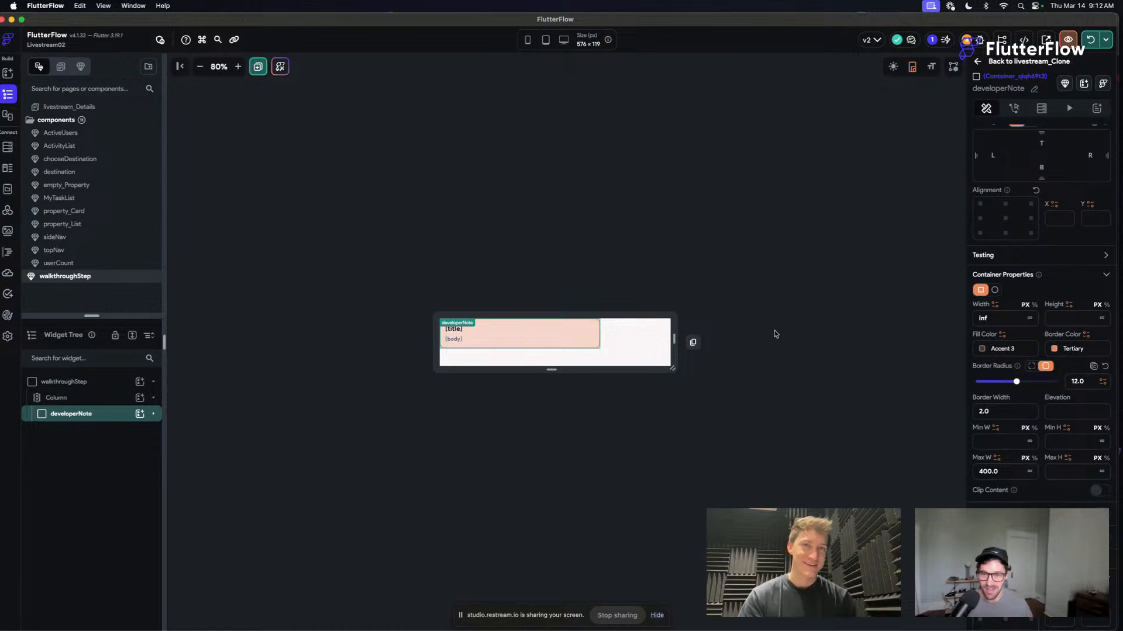
{"action": "left_click", "coordinate": [713, 338]}
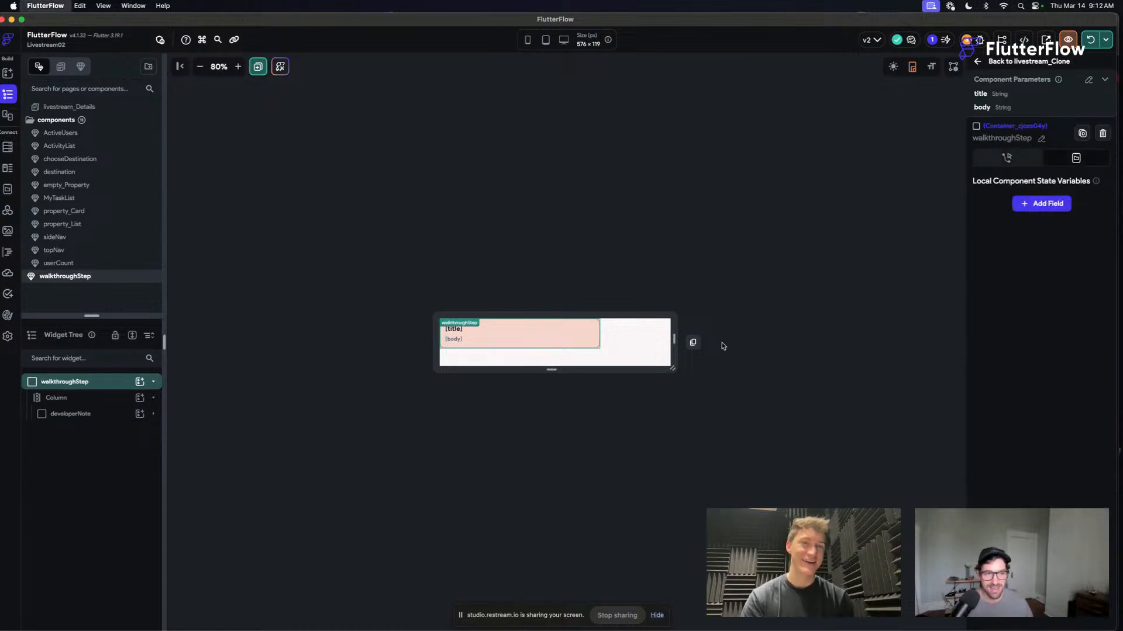
{"action": "key", "text": "super+Tab"}
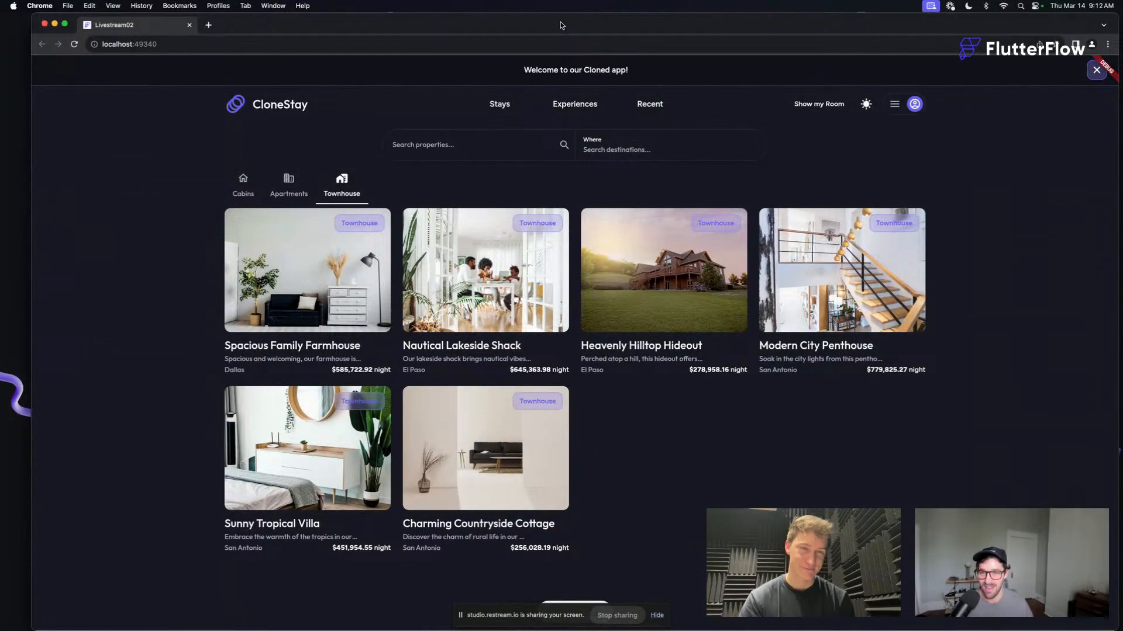
{"action": "left_click_drag", "start_coordinate": [562, 25], "coordinate": [538, 23]}
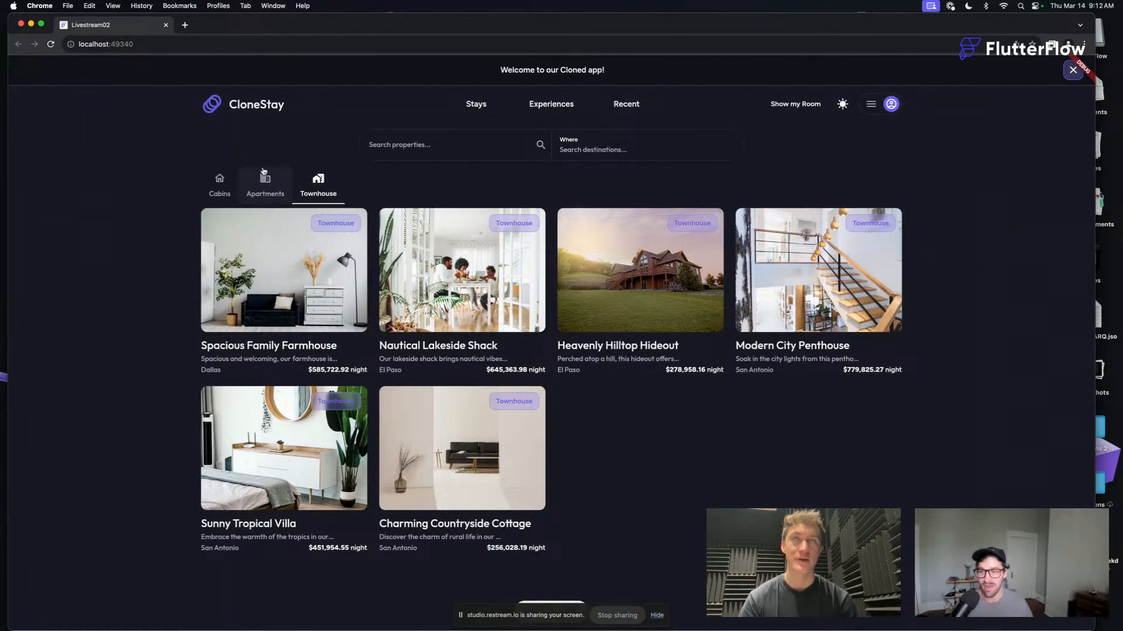
- Browse the Cabins and Apartments listings in the running app, view the Enchanted Forest Cottage details, and return to the home page
{"action": "left_click", "coordinate": [230, 188]}
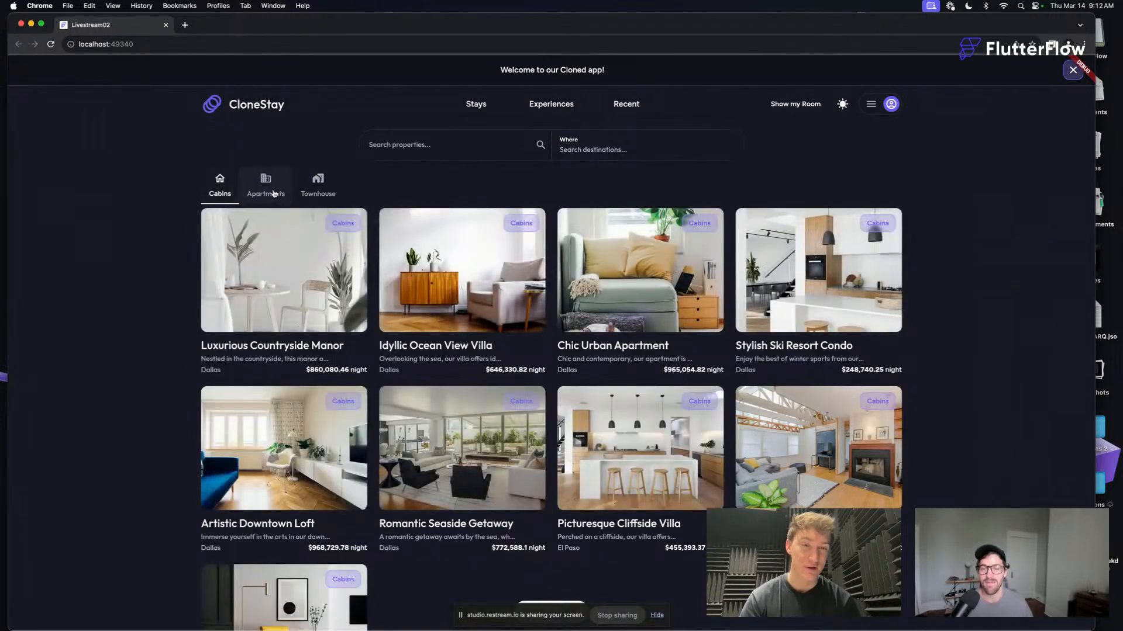
{"action": "left_click", "coordinate": [265, 186]}
{"action": "left_click", "coordinate": [425, 286]}
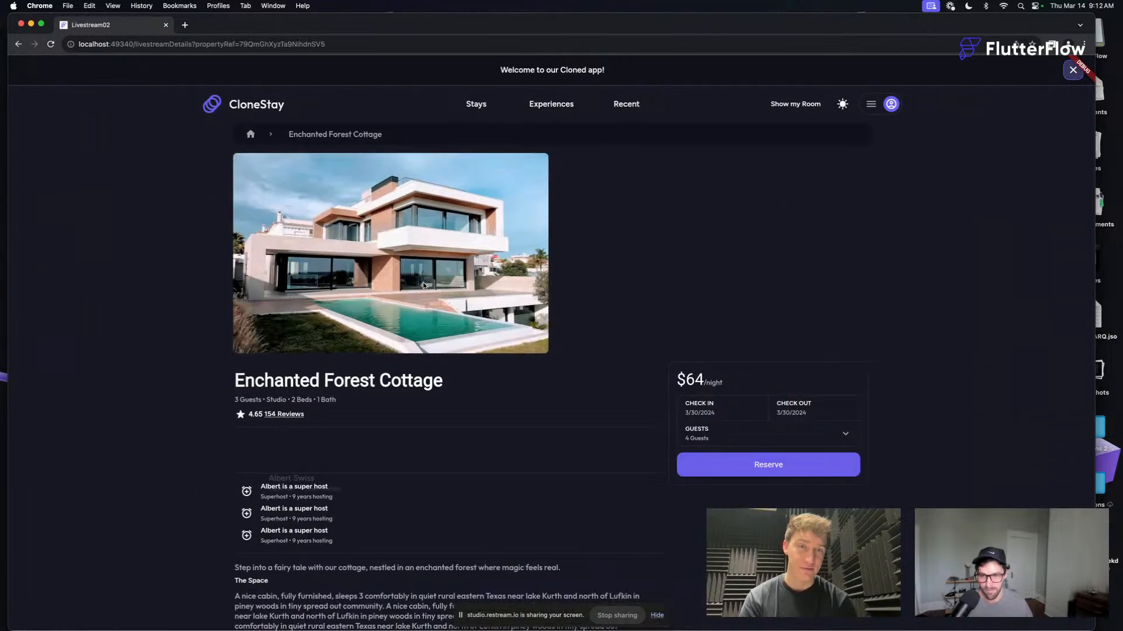
{"action": "left_click", "coordinate": [248, 130]}
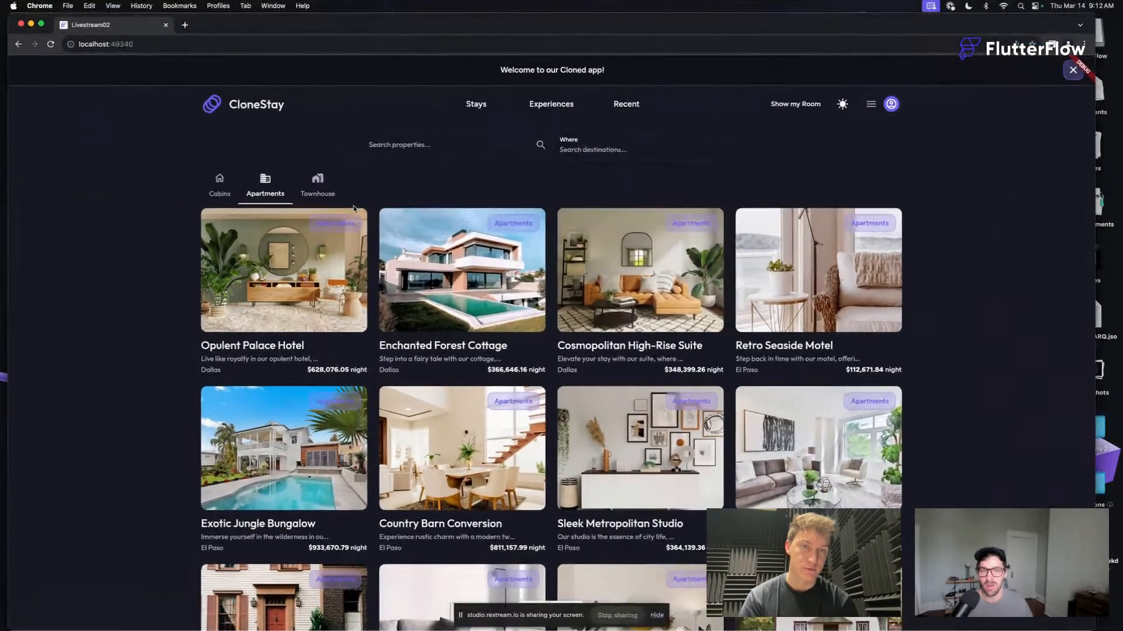
- Switch to the FlutterFlow desktop app, enlarge its window to fill the screen, and open the Livestream02 project
{"action": "mouse_move", "coordinate": [269, 621]}
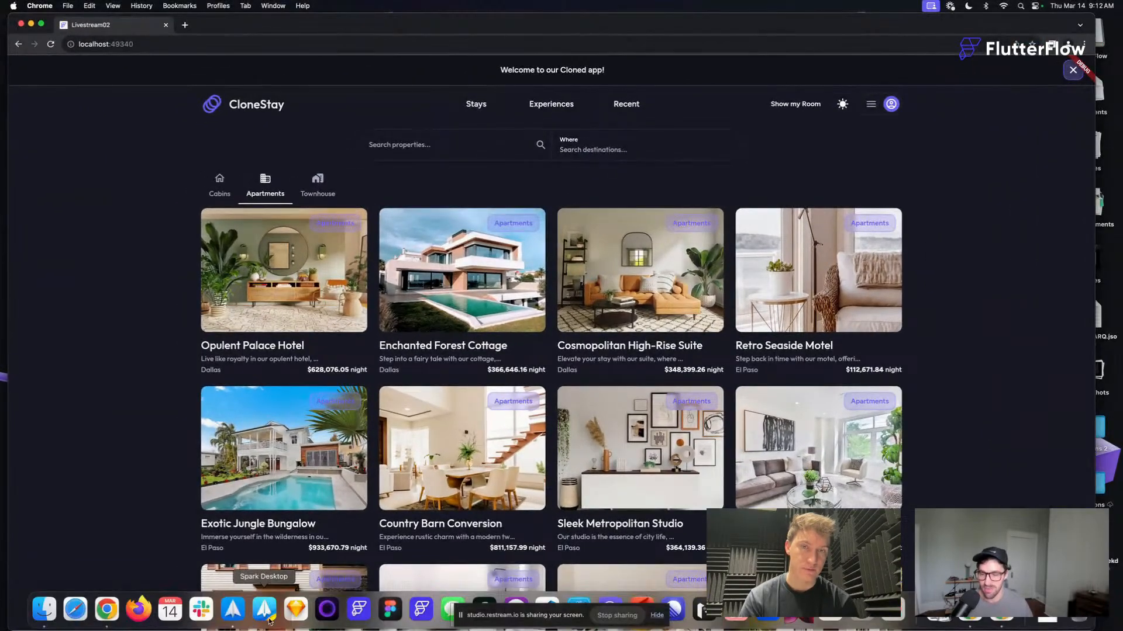
{"action": "left_click", "coordinate": [422, 610]}
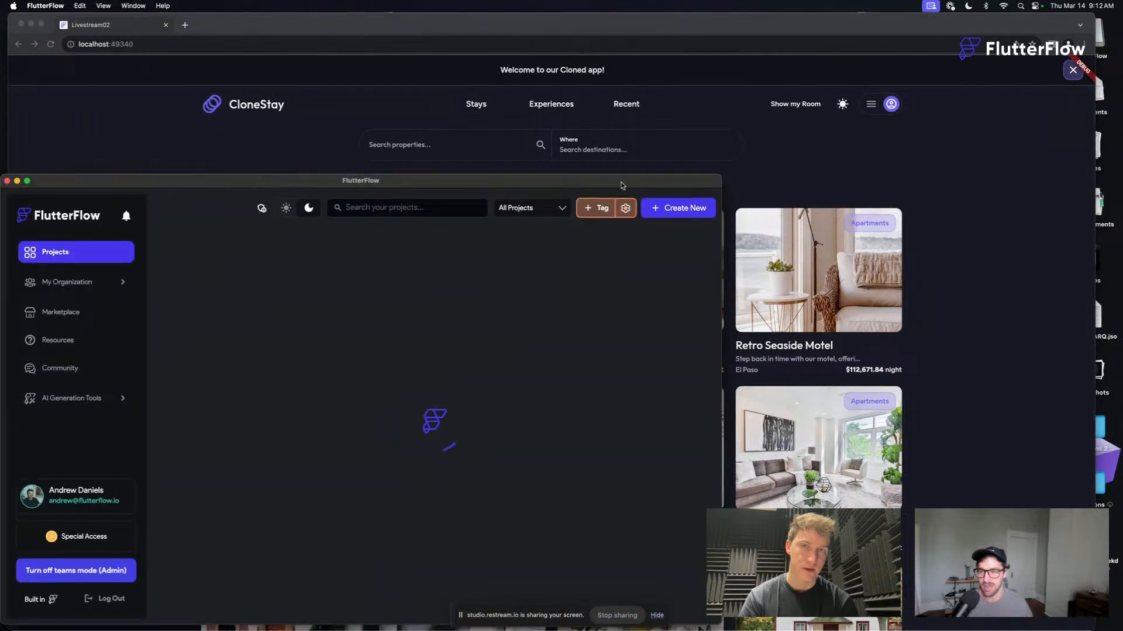
{"action": "left_click_drag", "start_coordinate": [621, 185], "coordinate": [622, 24]}
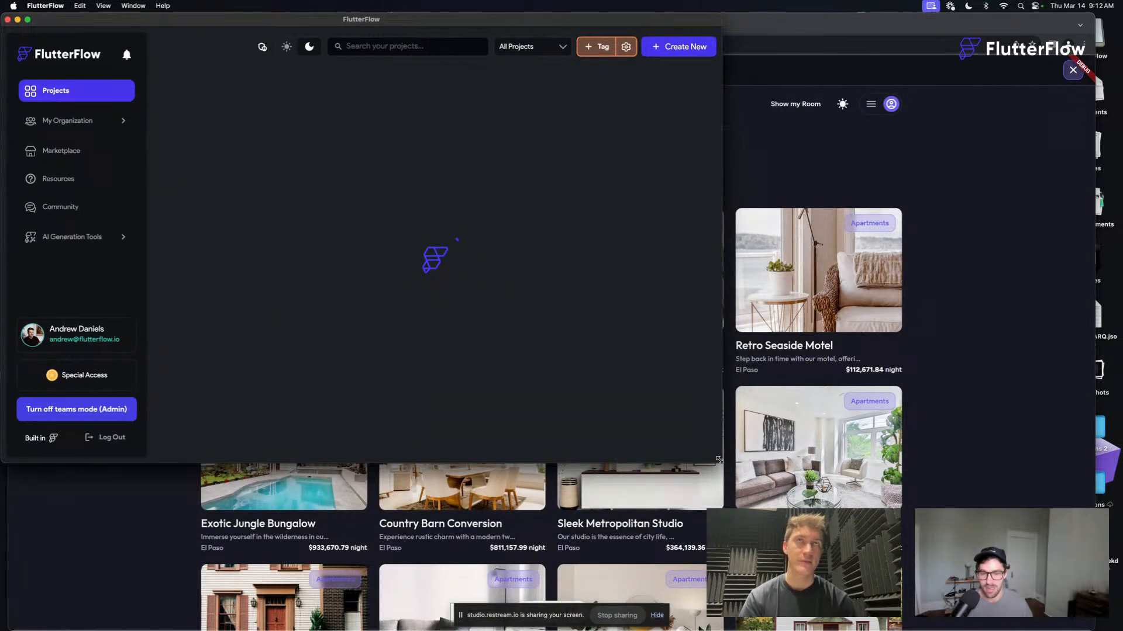
{"action": "left_click_drag", "start_coordinate": [722, 463], "coordinate": [1108, 630]}
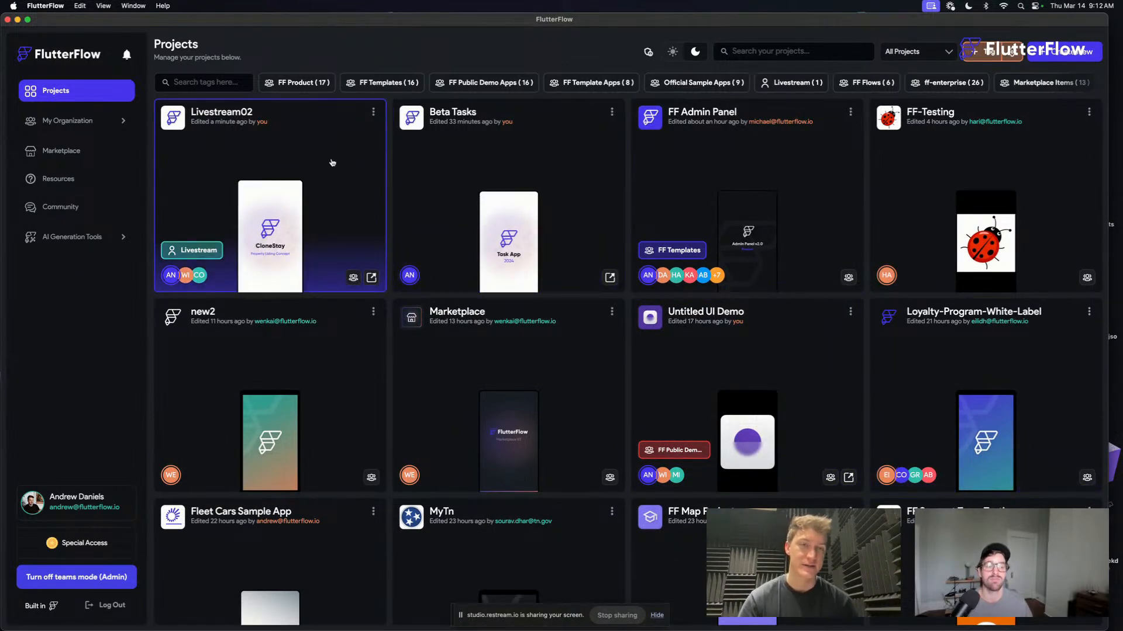
{"action": "left_click", "coordinate": [289, 167]}
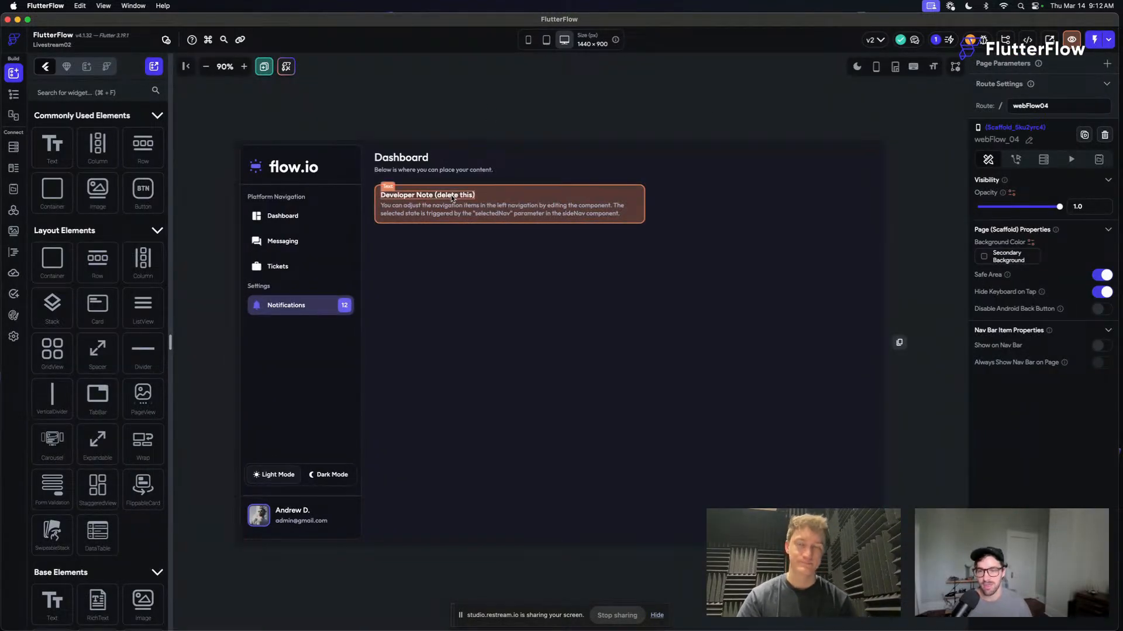
- Find the page containing the walkthroughStep instance, webFlow_03, and open that component for editing
{"action": "left_click", "coordinate": [427, 194]}
{"action": "left_click", "coordinate": [16, 95]}
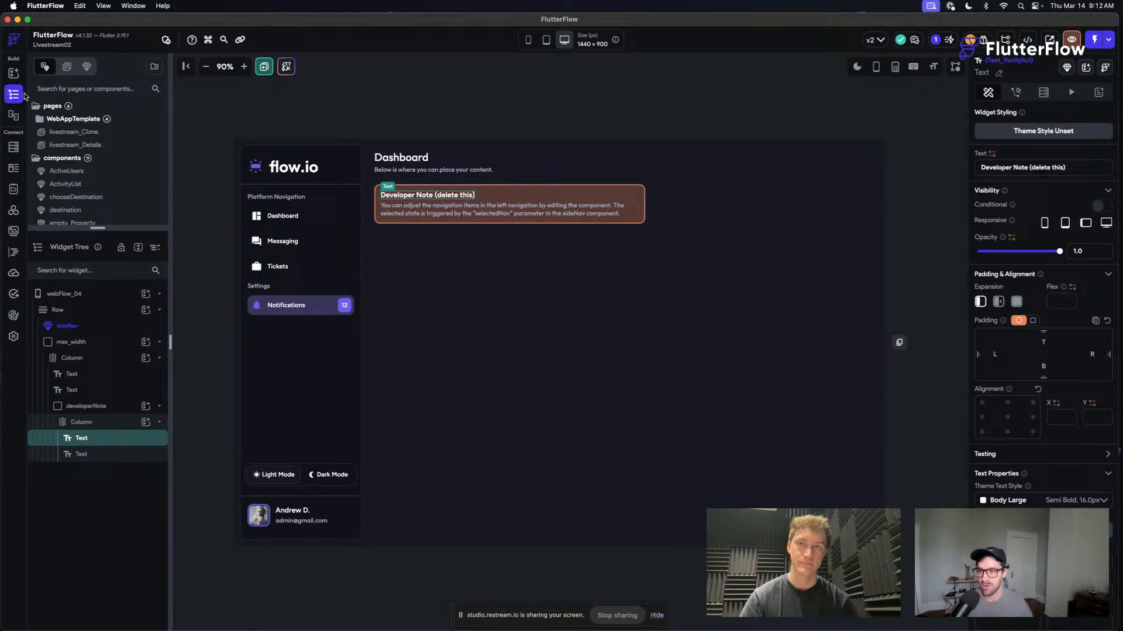
{"action": "left_click", "coordinate": [117, 132]}
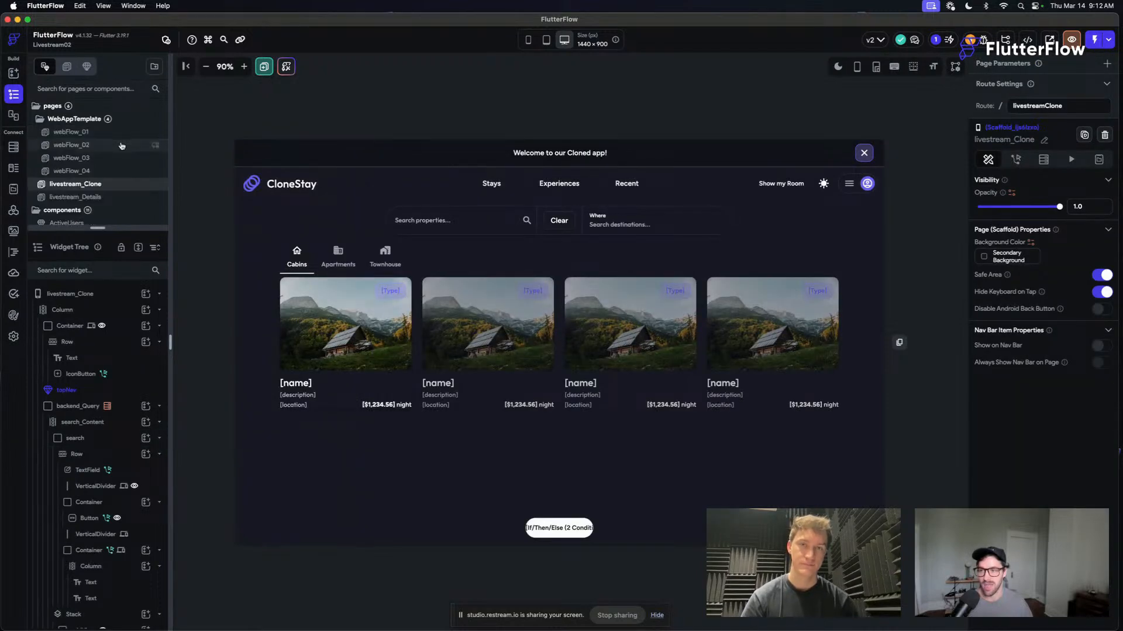
{"action": "left_click", "coordinate": [109, 144]}
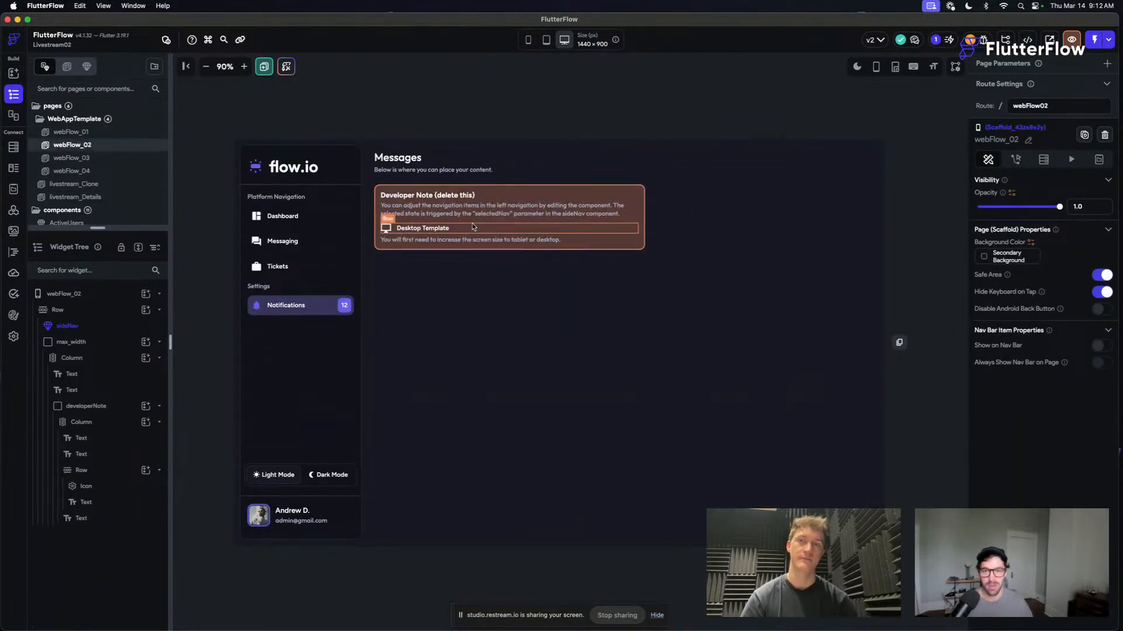
{"action": "left_click", "coordinate": [100, 158]}
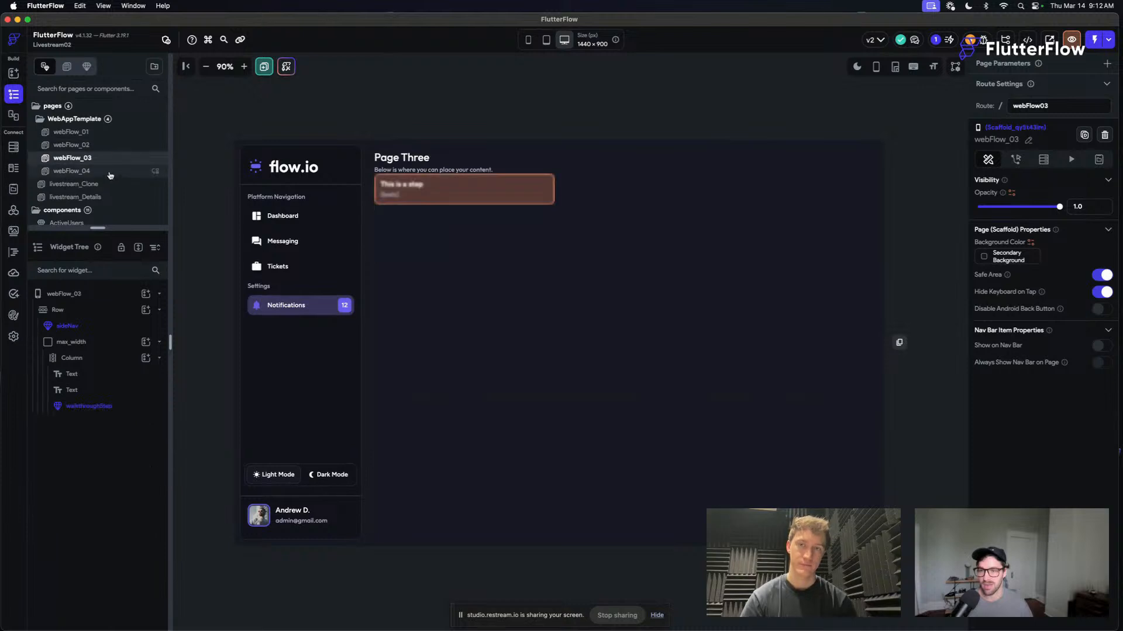
{"action": "left_click", "coordinate": [468, 193]}
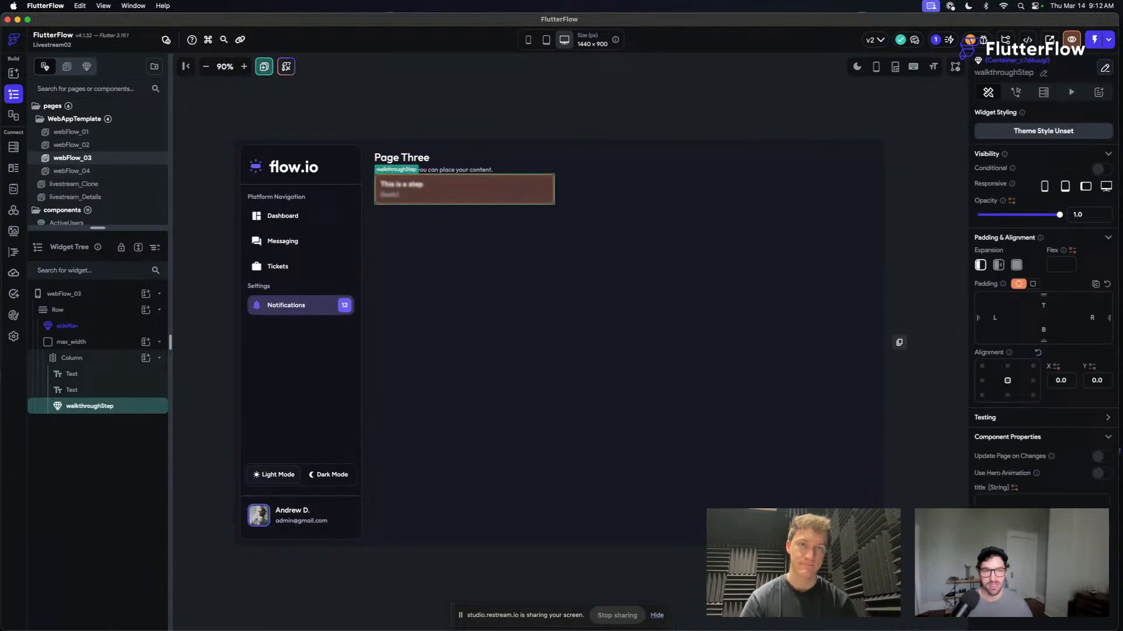
{"action": "left_click", "coordinate": [1105, 69]}
- Enable Backdrop on the walkthroughStep component's Blur widget and set Sigma X to 6 and Sigma Y to 5
{"action": "left_click", "coordinate": [574, 324]}
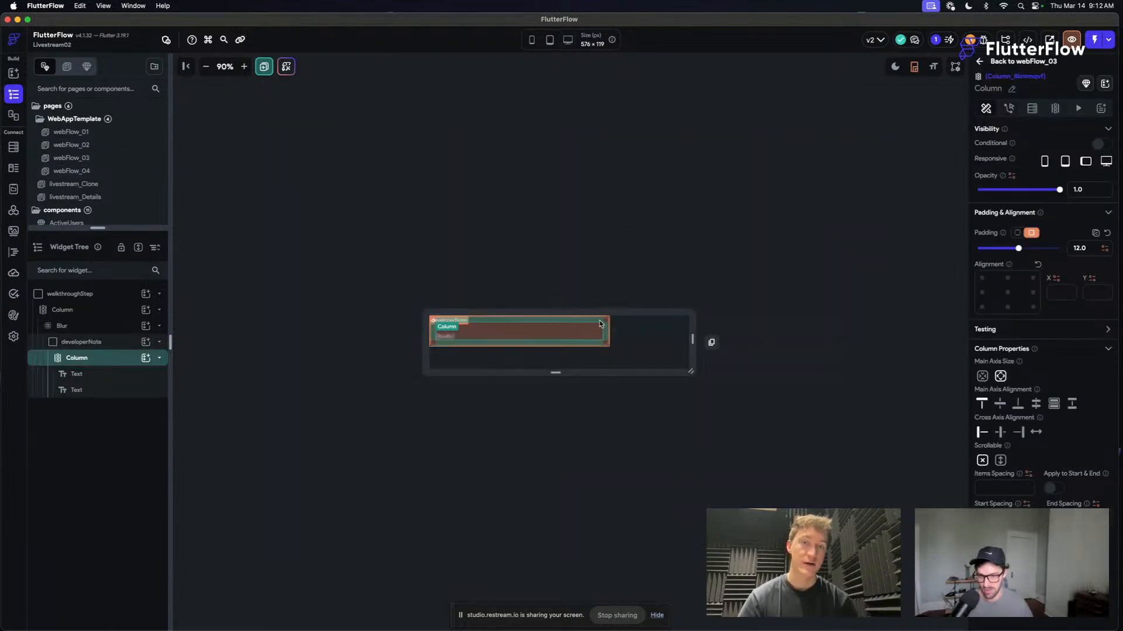
{"action": "left_click", "coordinate": [602, 325]}
{"action": "left_click", "coordinate": [124, 326]}
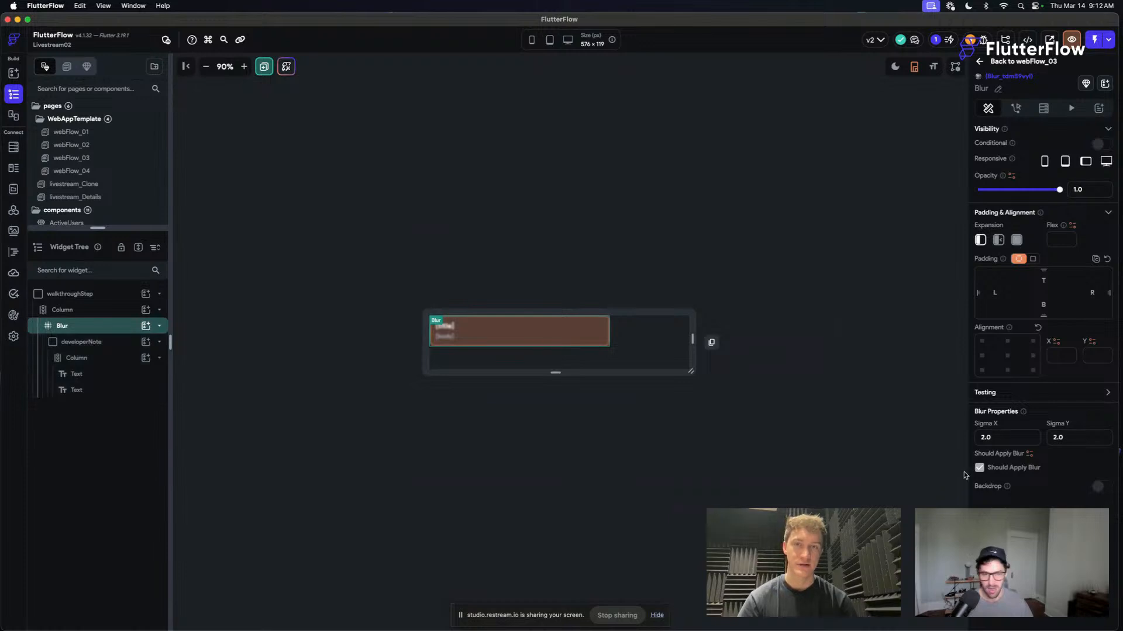
{"action": "left_click", "coordinate": [1102, 488]}
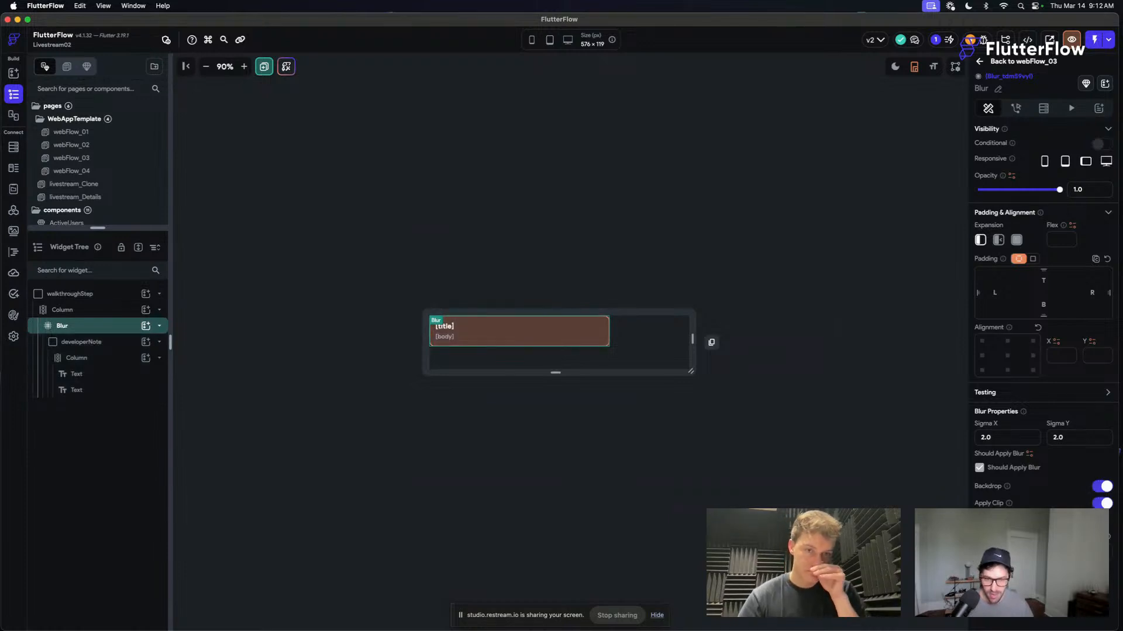
{"action": "type", "text": "5"}
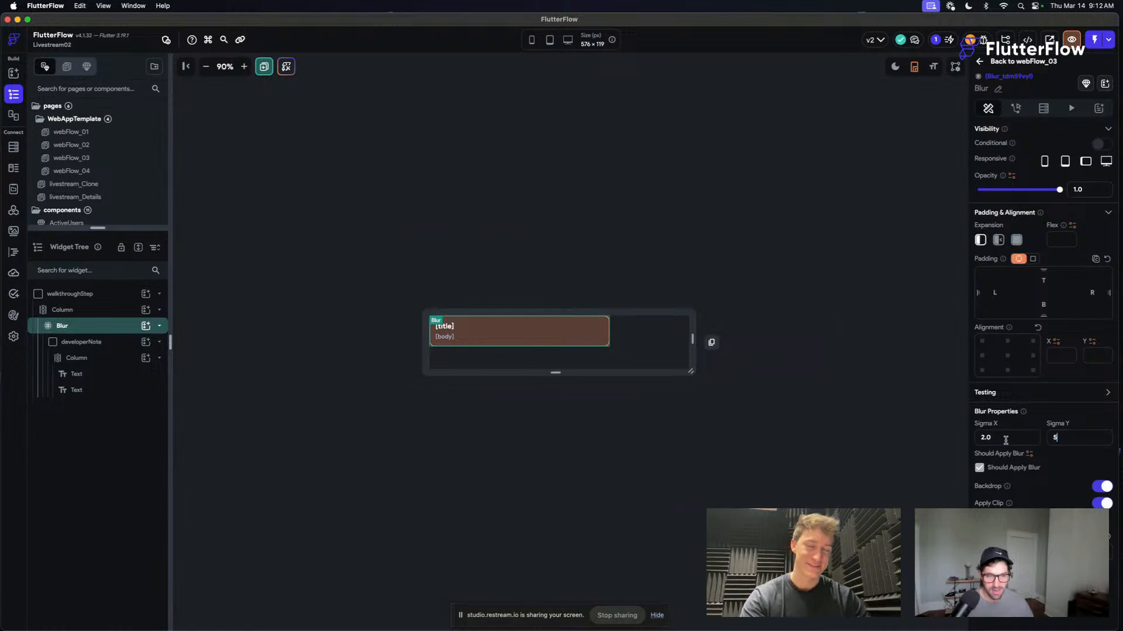
{"action": "left_click", "coordinate": [1006, 439]}
{"action": "type", "text": "6"}
{"action": "left_click", "coordinate": [772, 234]}
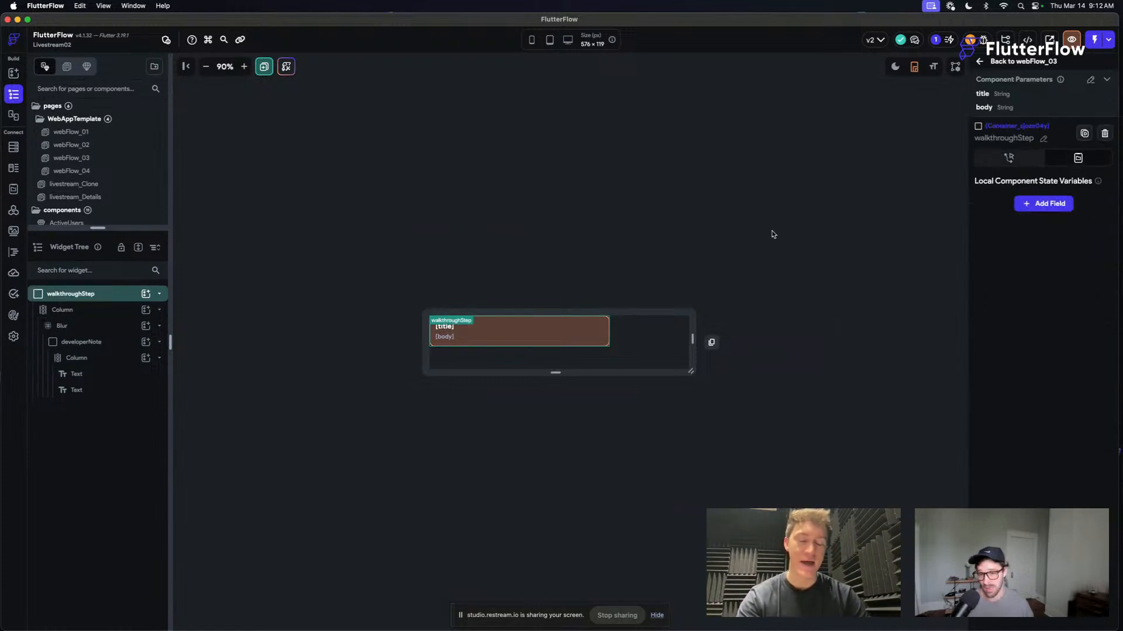
- Load the available local run devices and start a test run of the app on Chrome
{"action": "left_click", "coordinate": [1023, 63]}
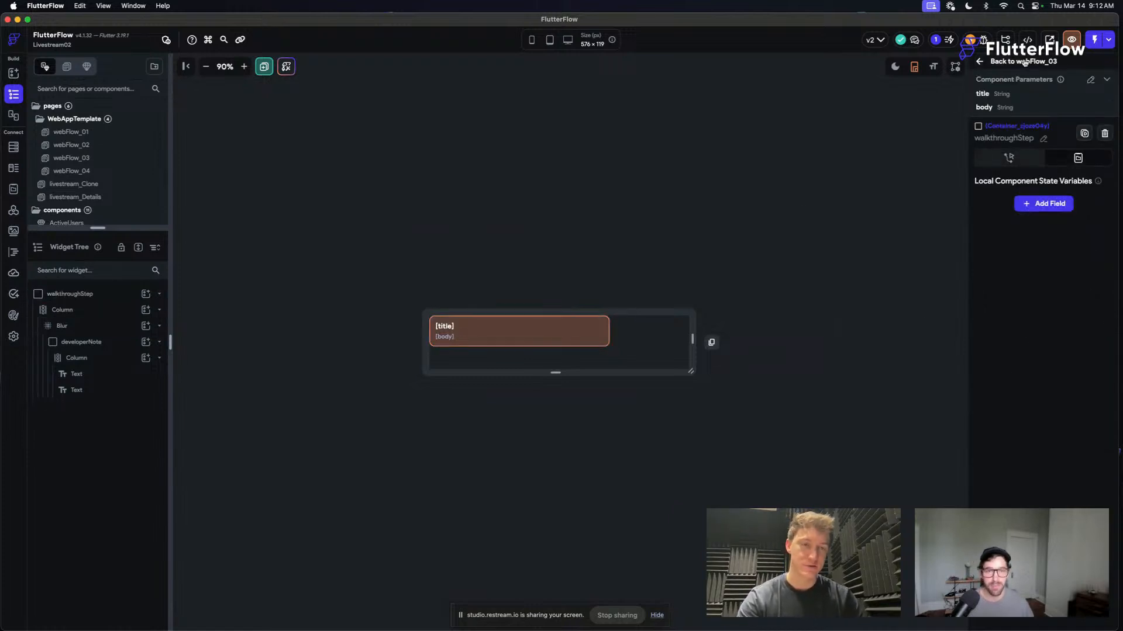
{"action": "left_click", "coordinate": [1110, 39]}
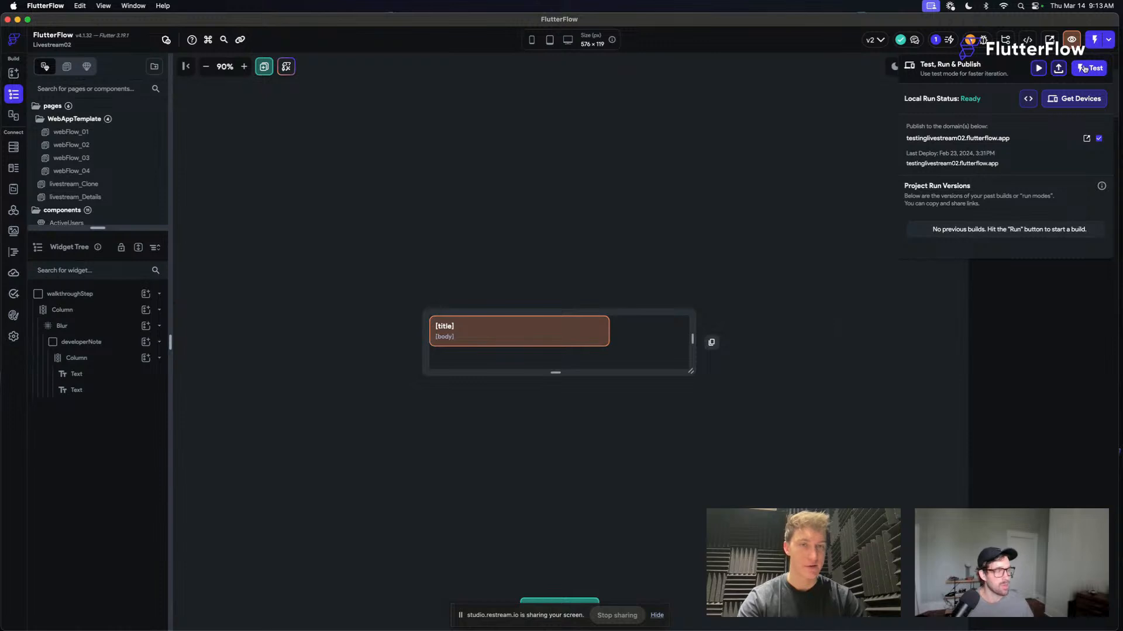
{"action": "left_click", "coordinate": [1074, 103]}
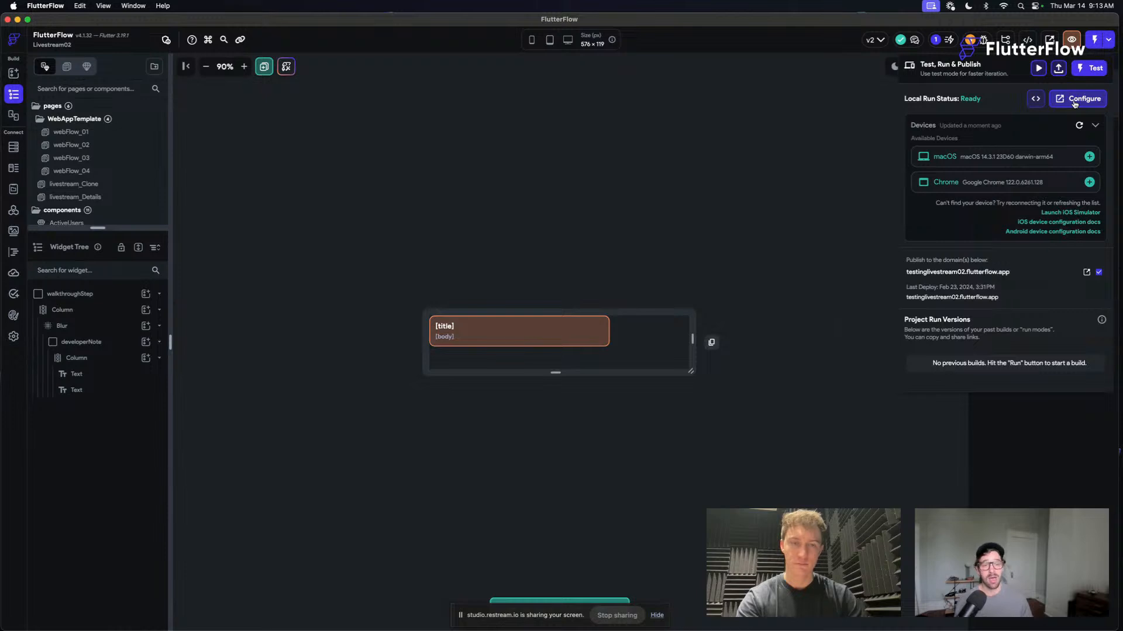
{"action": "left_click", "coordinate": [1090, 182]}
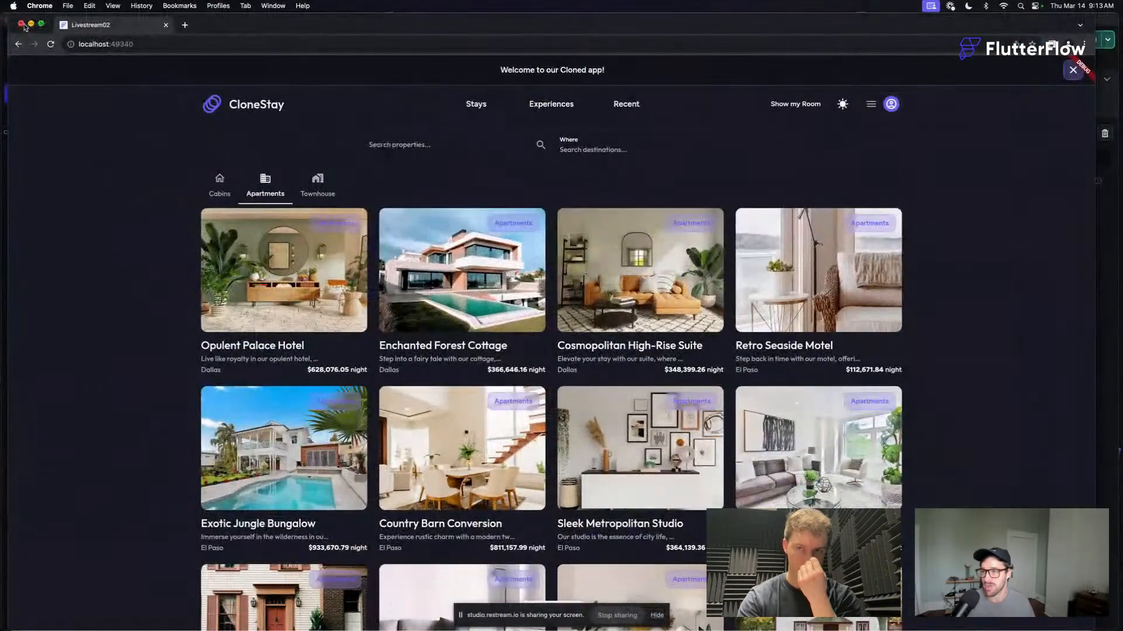
- Close the old Livestream02 browser window and check the local run status in FlutterFlow
{"action": "left_click", "coordinate": [21, 24]}
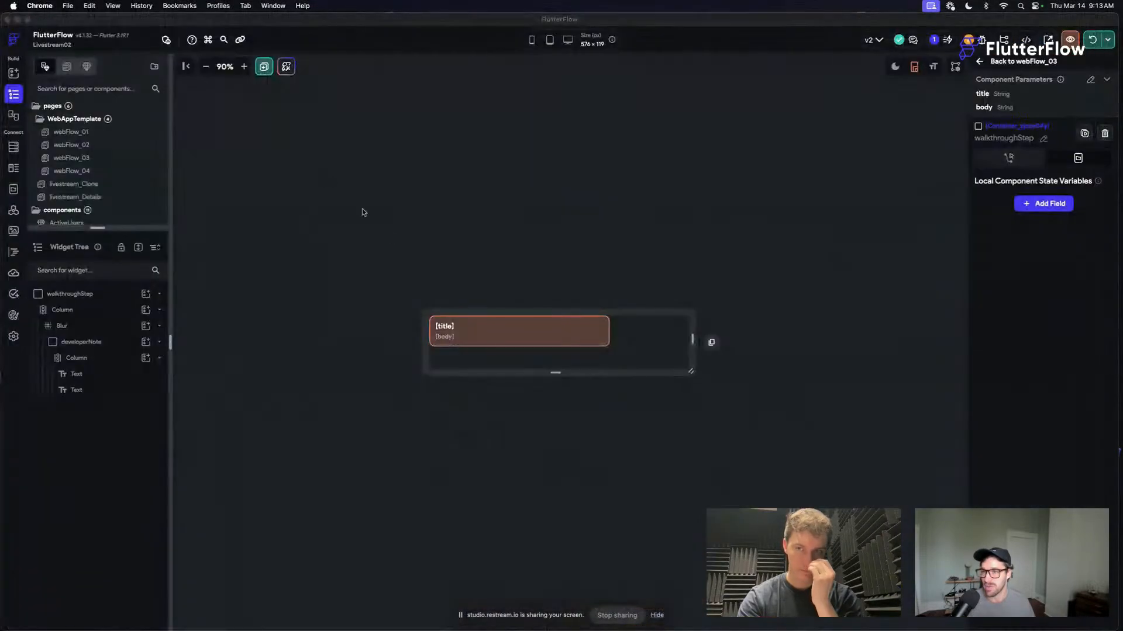
{"action": "left_click", "coordinate": [1104, 46]}
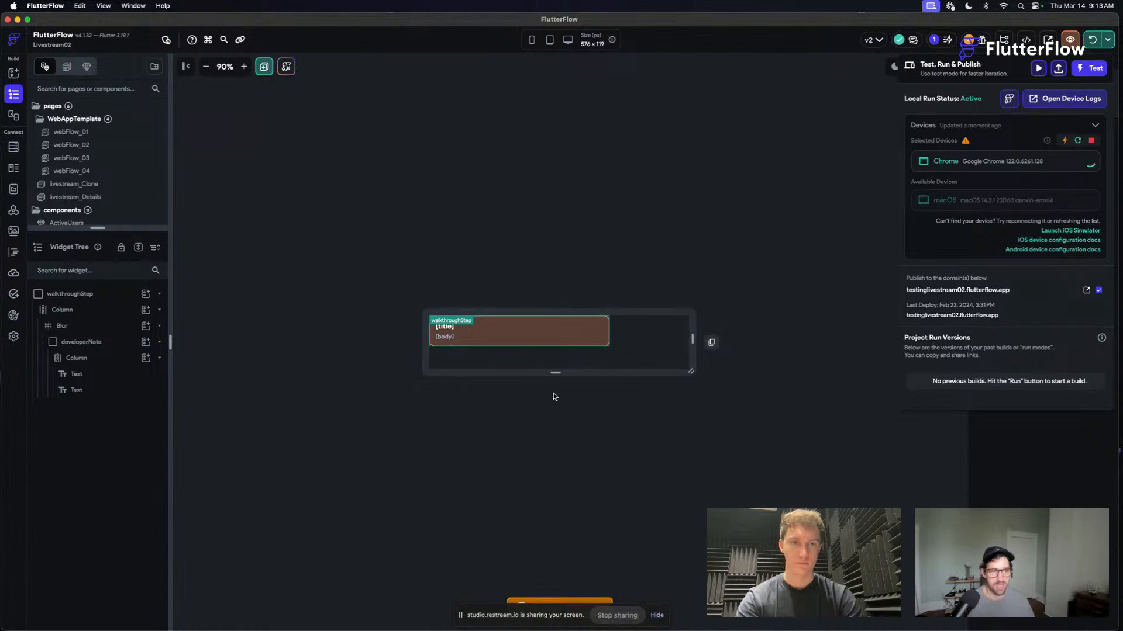
{"action": "left_click", "coordinate": [728, 204]}
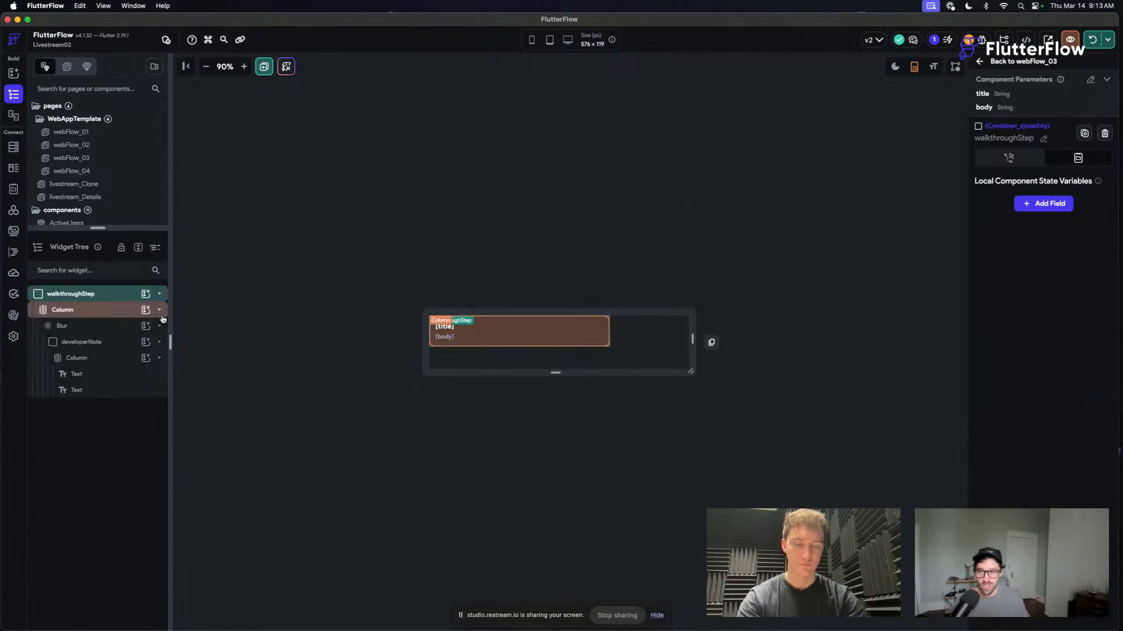
- Look over the project's App State variables and return to the walkthroughStep component
{"action": "left_click", "coordinate": [13, 188]}
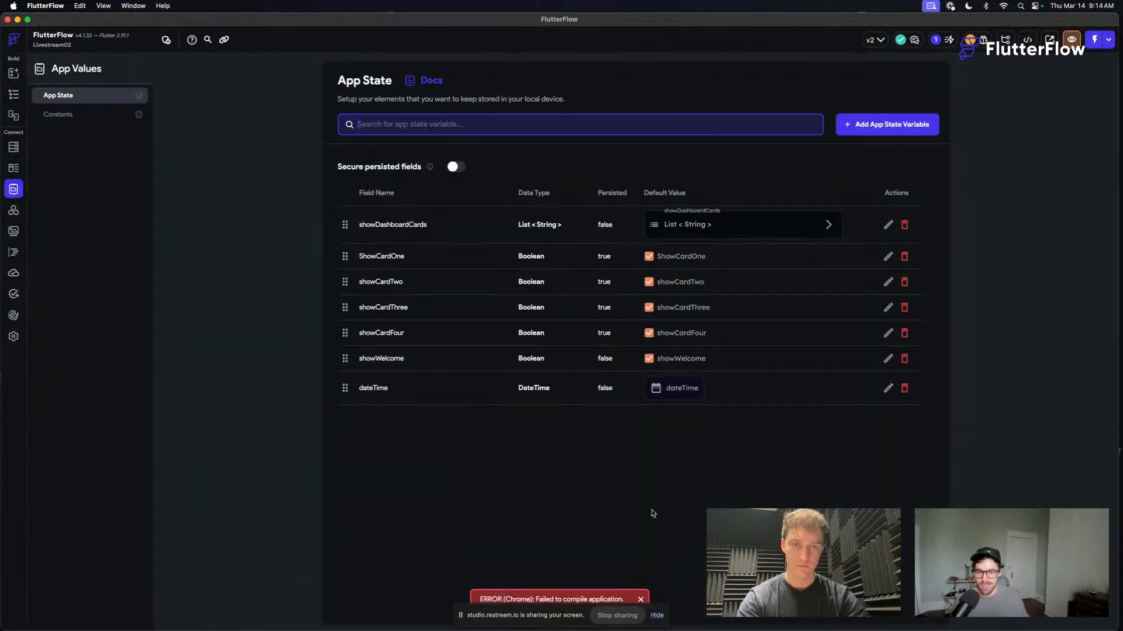
{"action": "left_click_drag", "start_coordinate": [475, 624], "coordinate": [166, 572]}
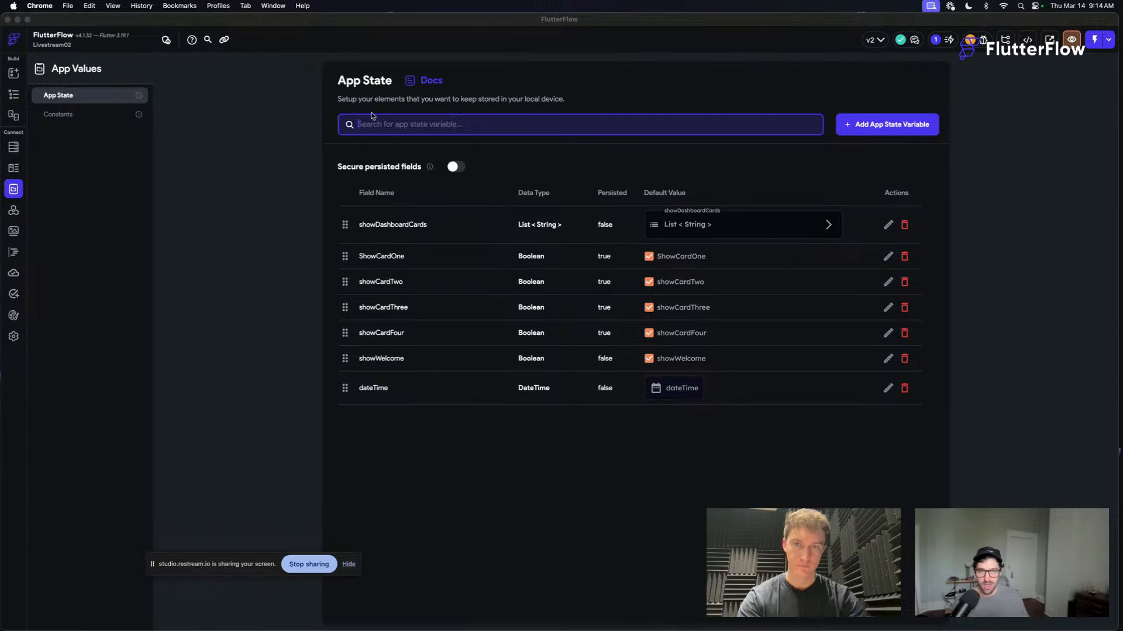
{"action": "left_click", "coordinate": [15, 95]}
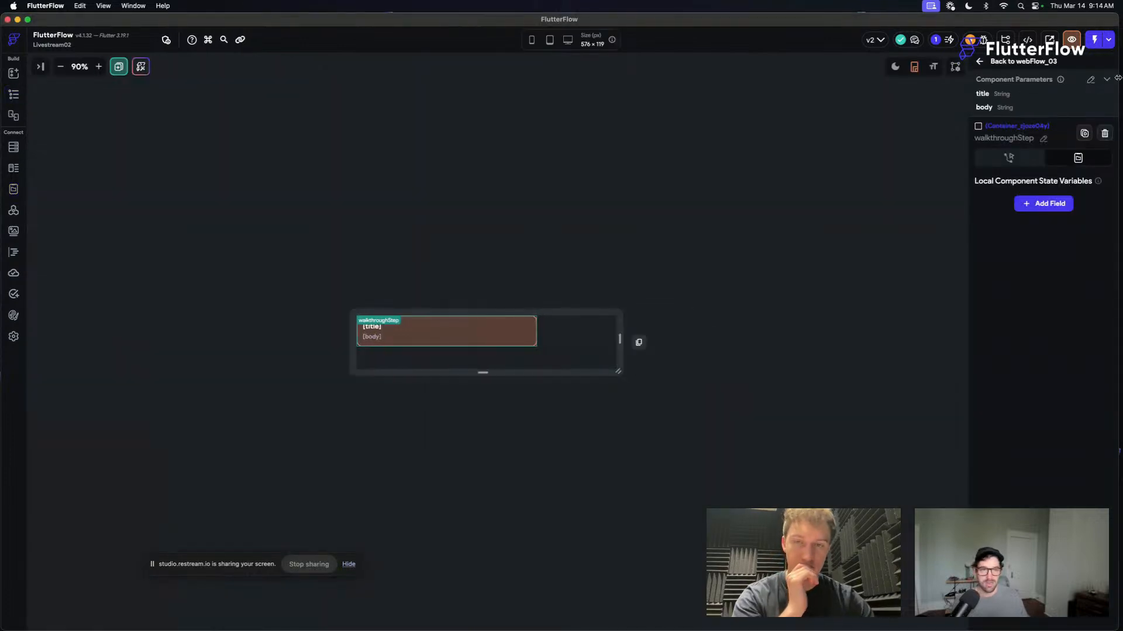
- Read the Chrome device logs for the local run's compile errors, and close the logs
{"action": "left_click", "coordinate": [1103, 43]}
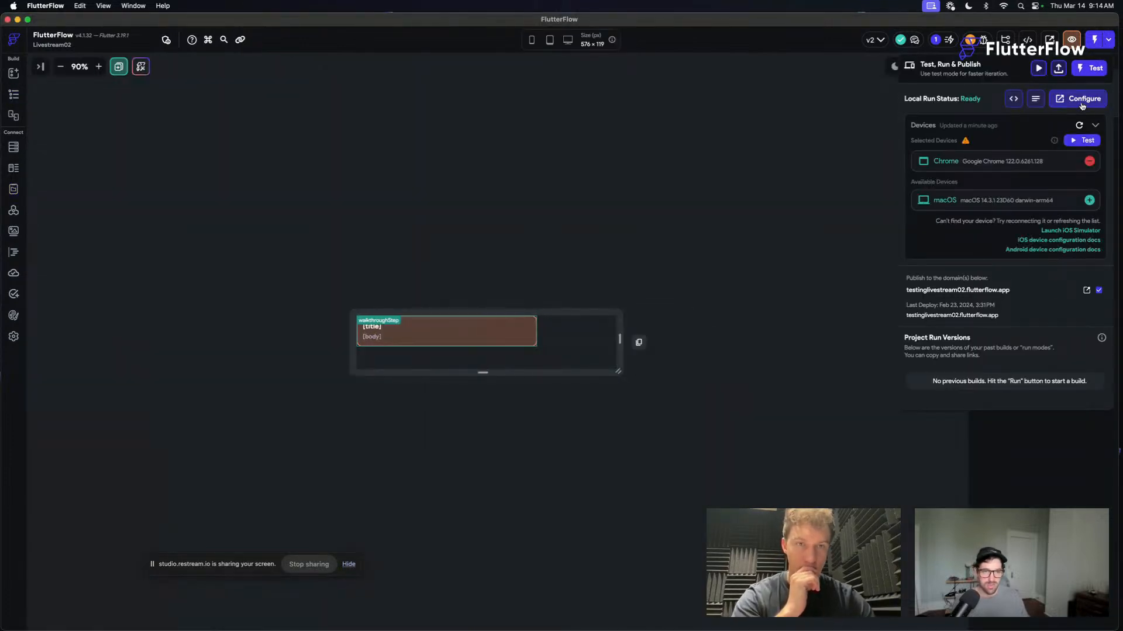
{"action": "left_click", "coordinate": [1035, 98]}
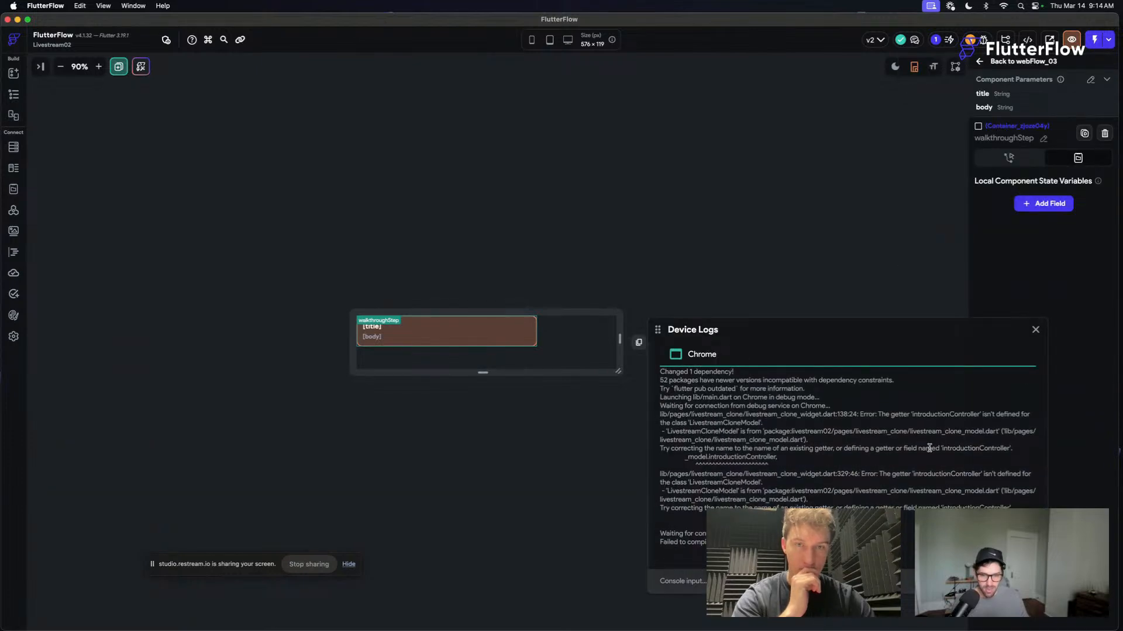
{"action": "left_click", "coordinate": [1036, 333]}
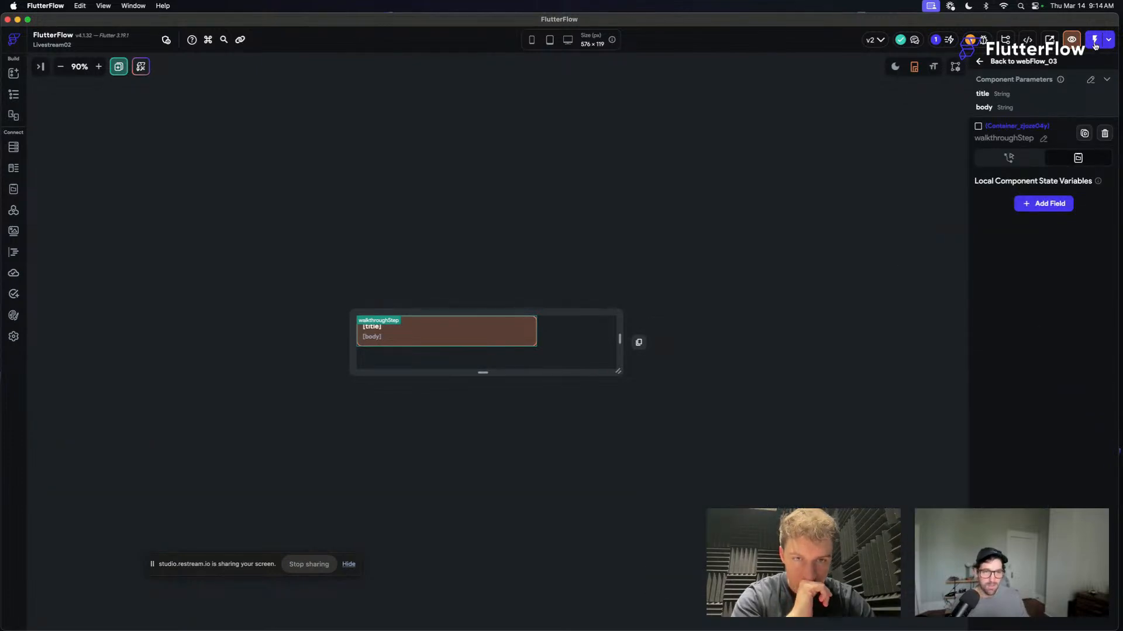
- Refresh the local run devices, restart the app on Chrome, and bring back the project's page list and widget tree
{"action": "left_click", "coordinate": [1103, 41]}
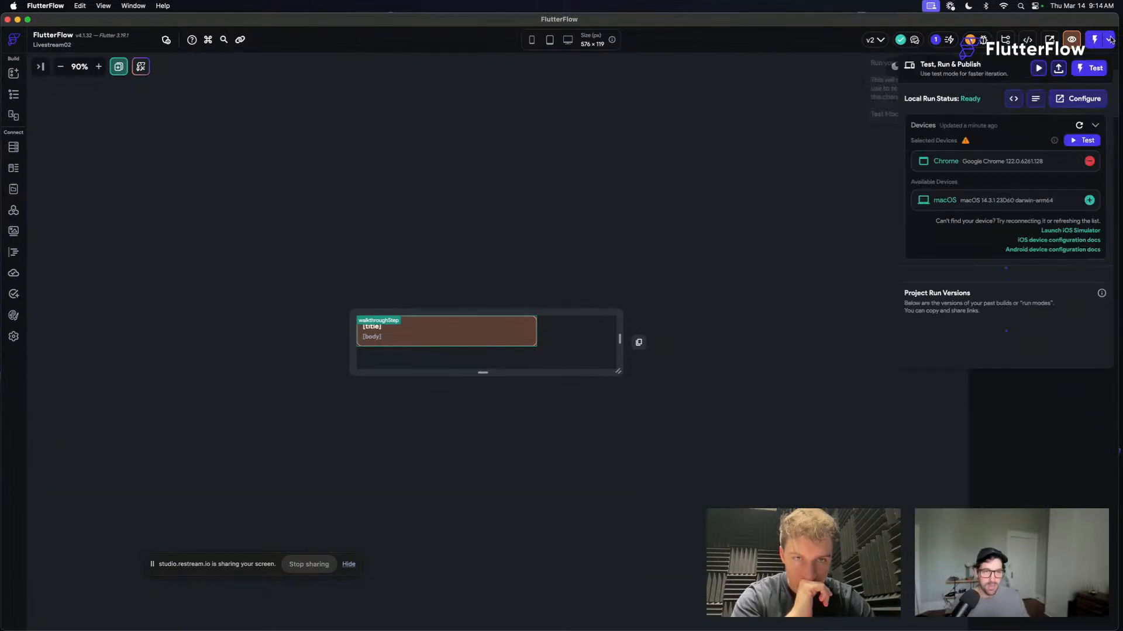
{"action": "left_click", "coordinate": [1079, 126]}
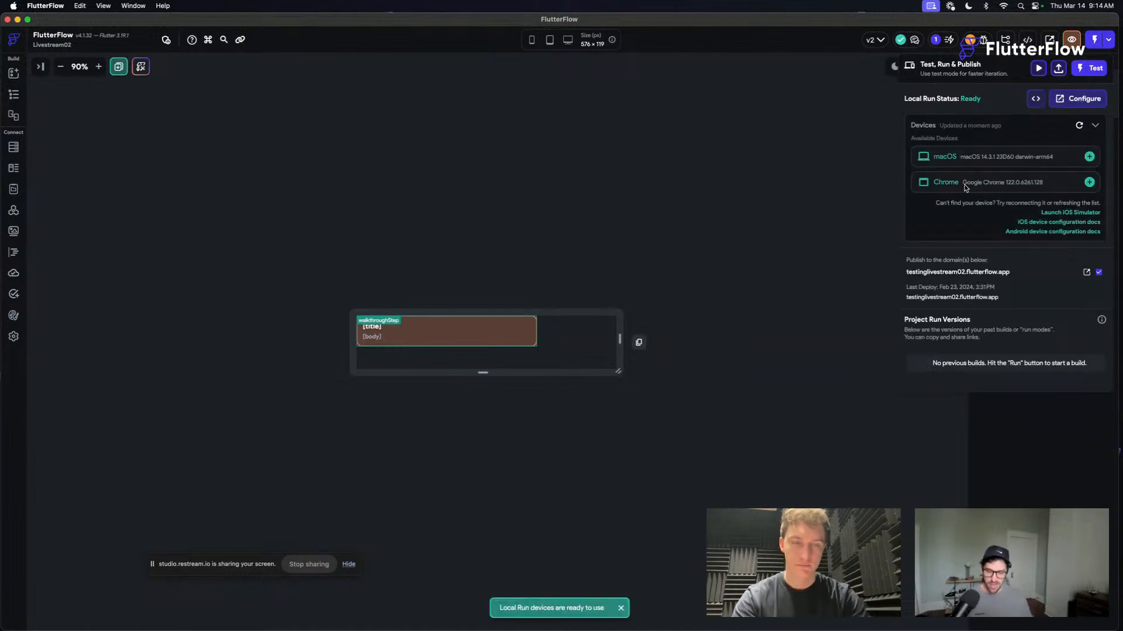
{"action": "left_click", "coordinate": [1090, 182]}
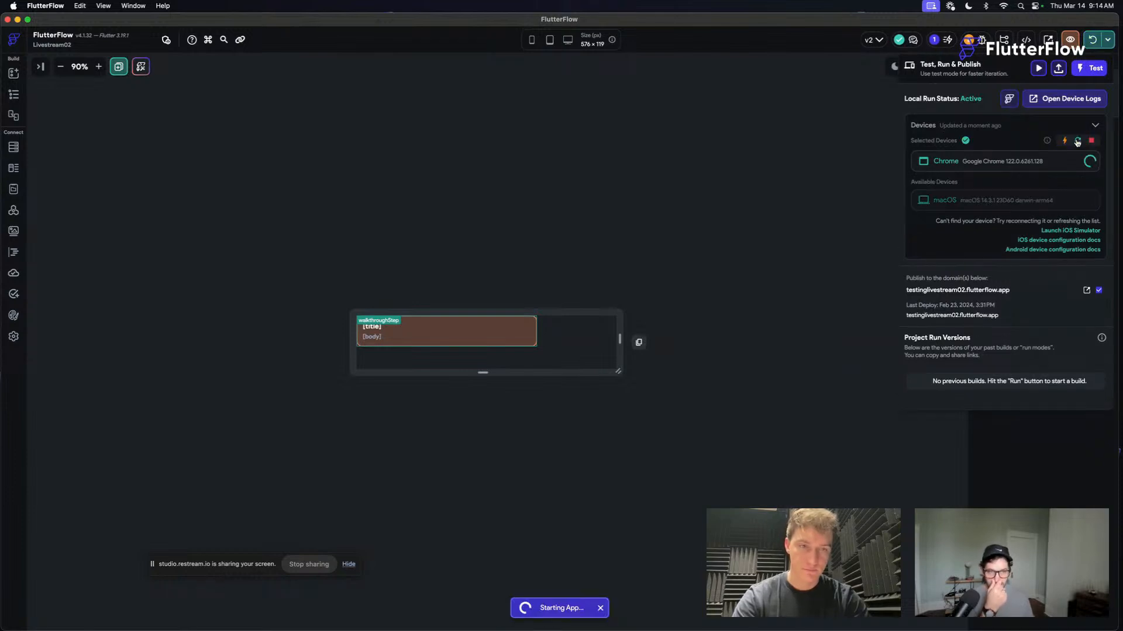
{"action": "left_click", "coordinate": [151, 169]}
{"action": "left_click", "coordinate": [13, 95]}
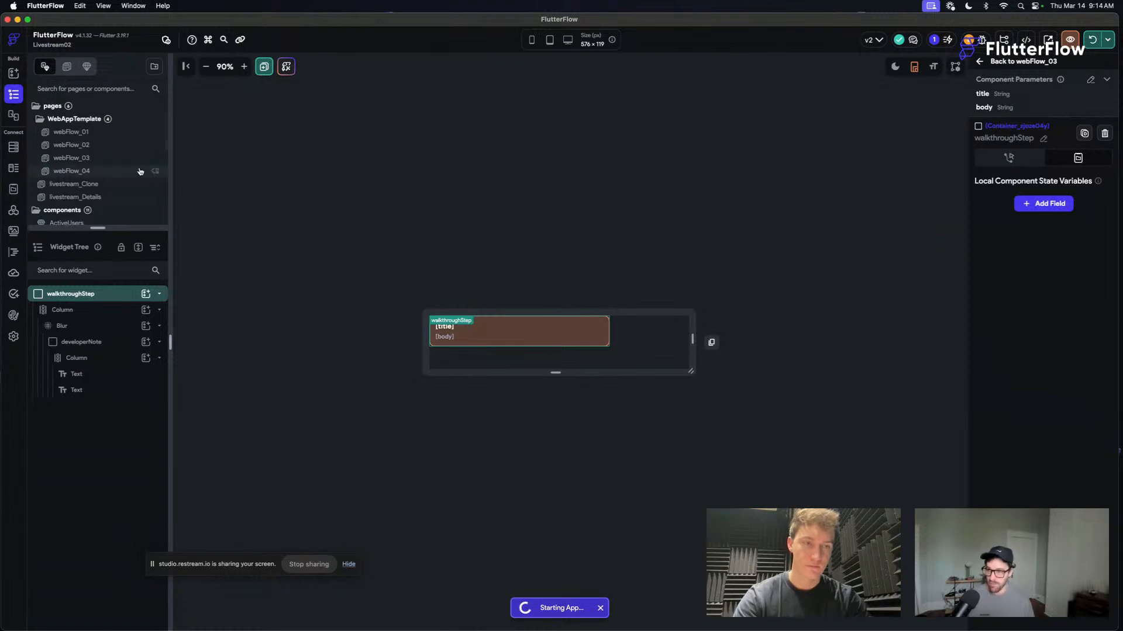
- Open the Introduction walkthrough from the app settings and widen its page preview
{"action": "left_click", "coordinate": [14, 337]}
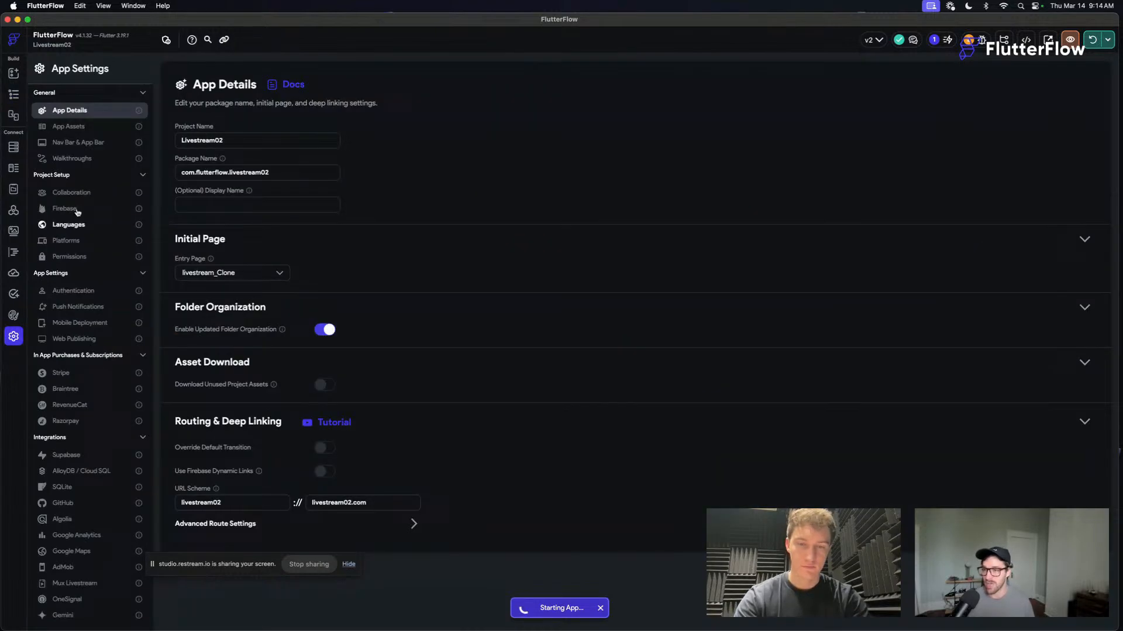
{"action": "left_click", "coordinate": [94, 161]}
{"action": "left_click", "coordinate": [263, 184]}
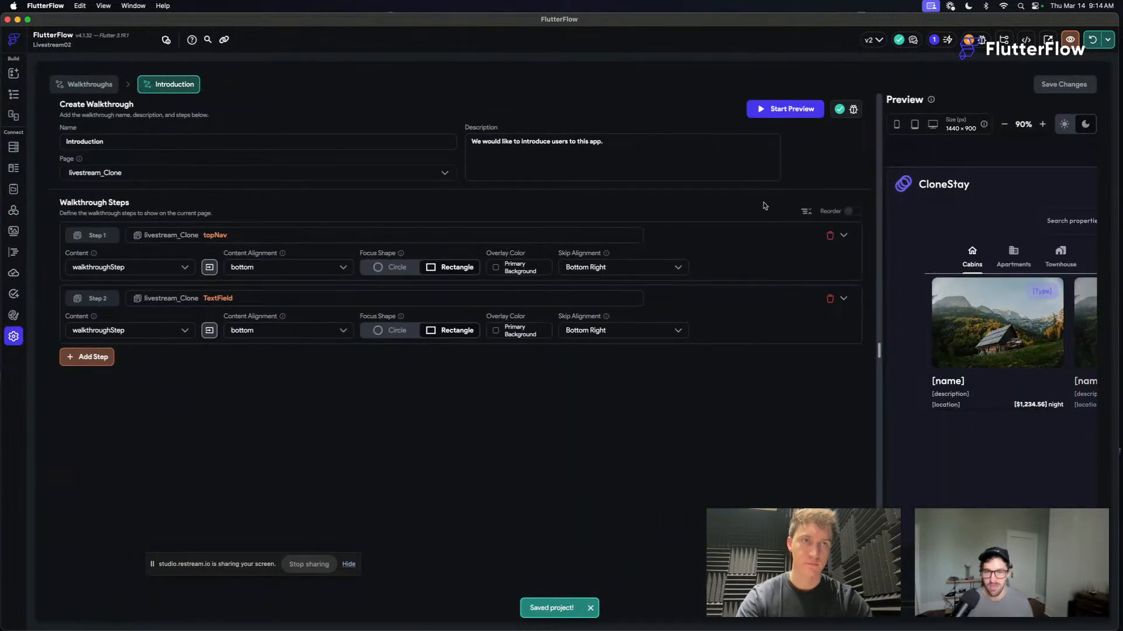
{"action": "left_click_drag", "start_coordinate": [881, 153], "coordinate": [403, 154]}
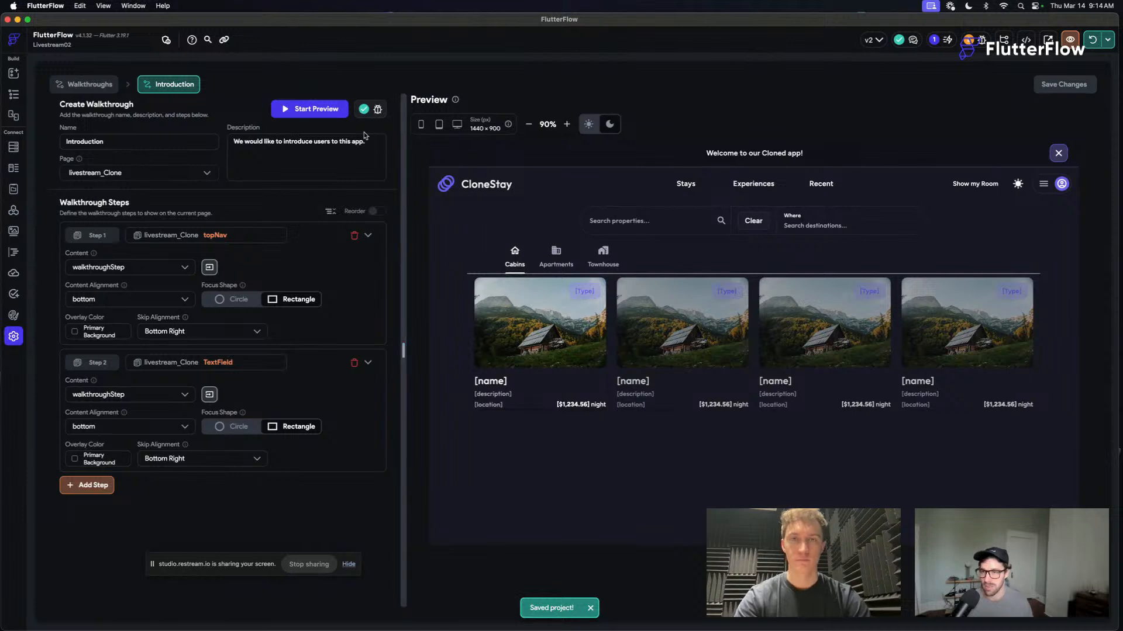
- Play the Introduction walkthrough preview through its navigation and search field steps to the end
{"action": "left_click", "coordinate": [314, 110]}
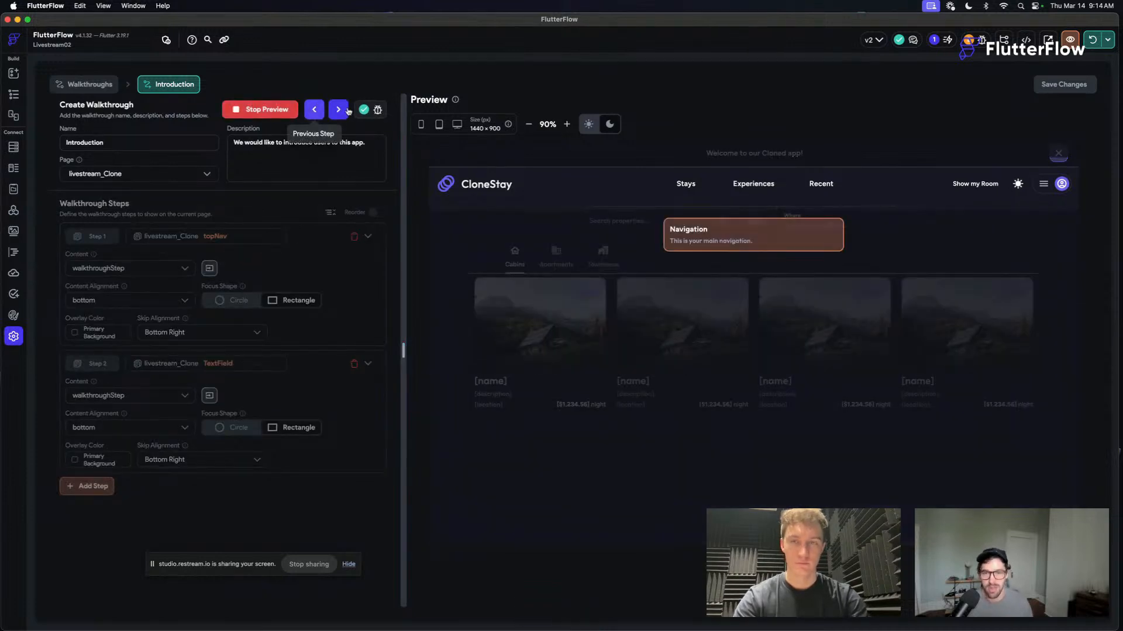
{"action": "left_click", "coordinate": [621, 217]}
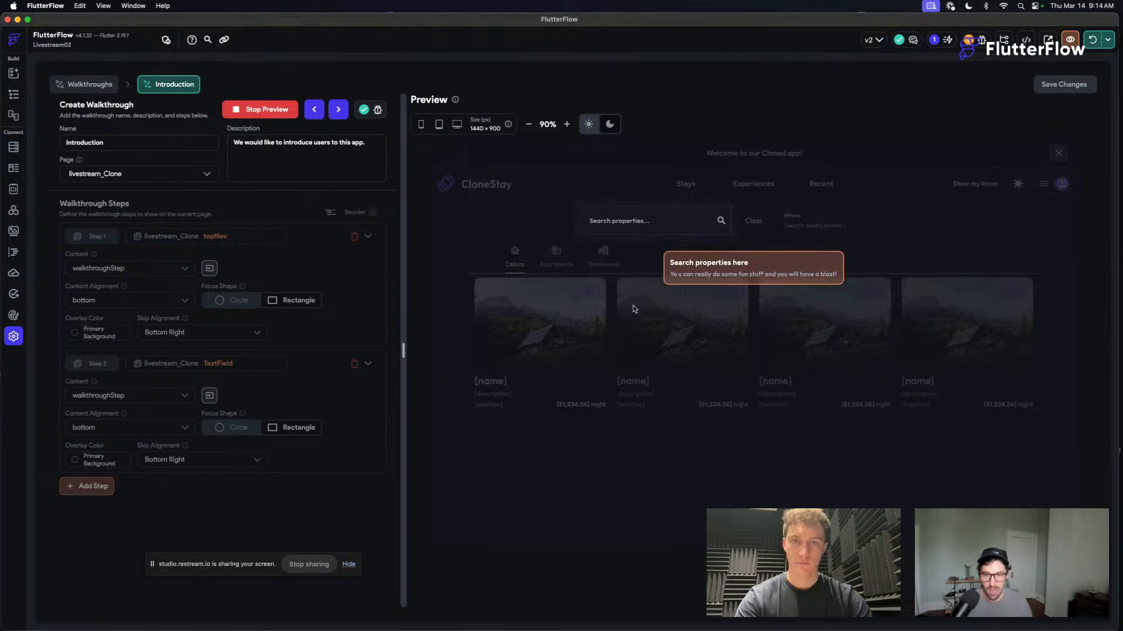
{"action": "left_click", "coordinate": [772, 244]}
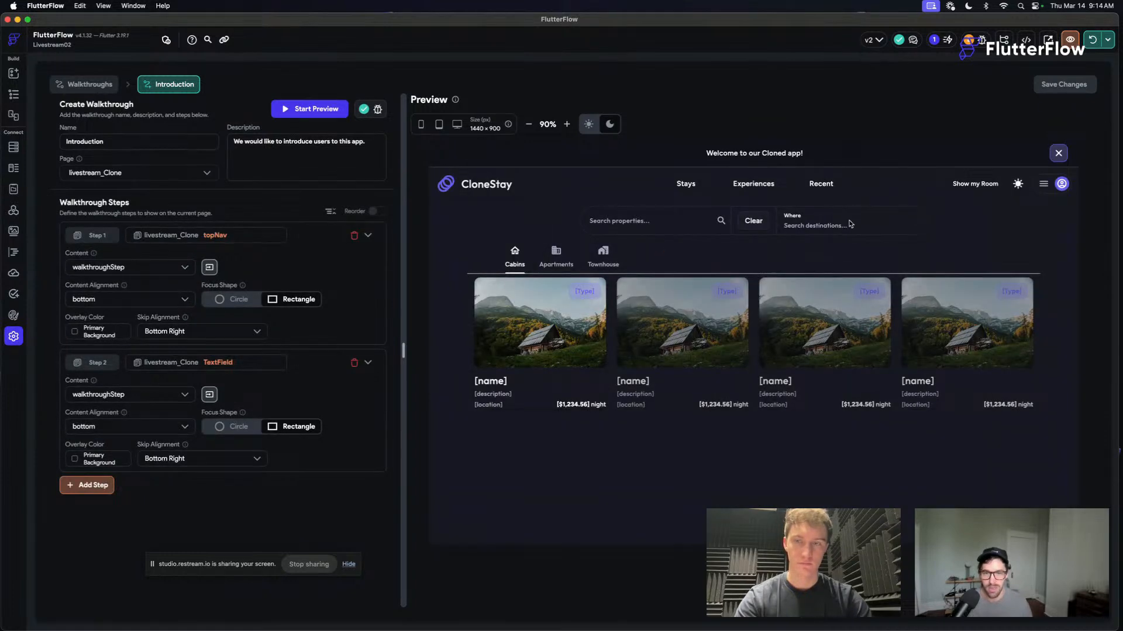
- Add a third walkthrough step targeting the container around "Where / Search destinations", with walkthroughStep as its content
{"action": "left_click", "coordinate": [82, 486]}
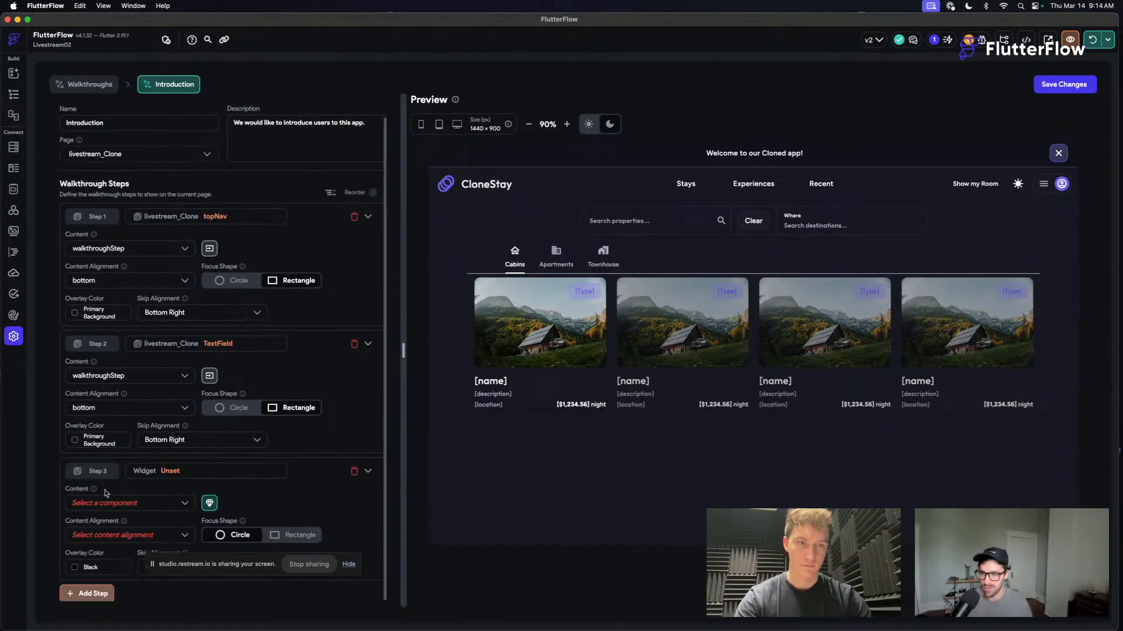
{"action": "left_click", "coordinate": [175, 475]}
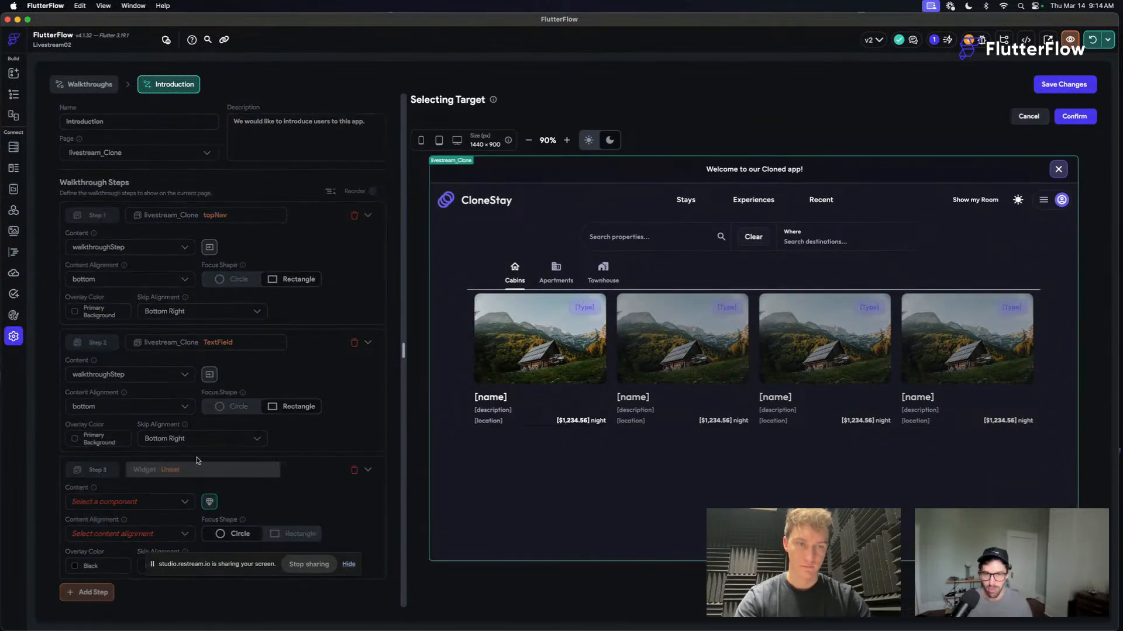
{"action": "left_click", "coordinate": [781, 230]}
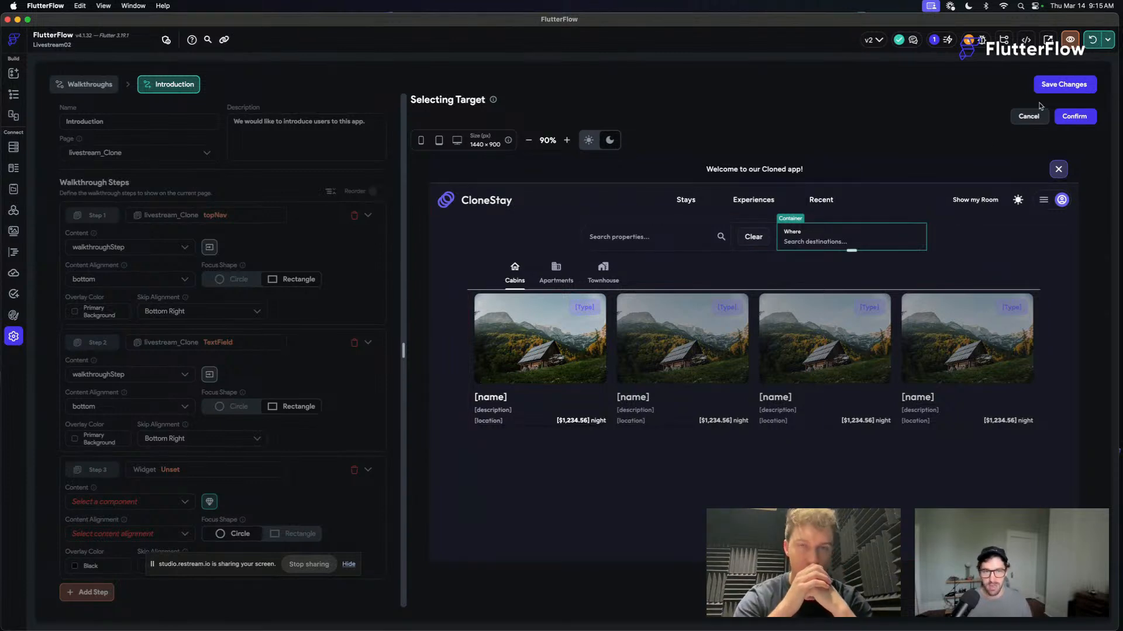
{"action": "left_click", "coordinate": [1076, 115]}
{"action": "scroll", "coordinate": [136, 478], "scroll_direction": "down", "scroll_amount": 2}
{"action": "scroll", "coordinate": [136, 478], "scroll_direction": "up", "scroll_amount": 2}
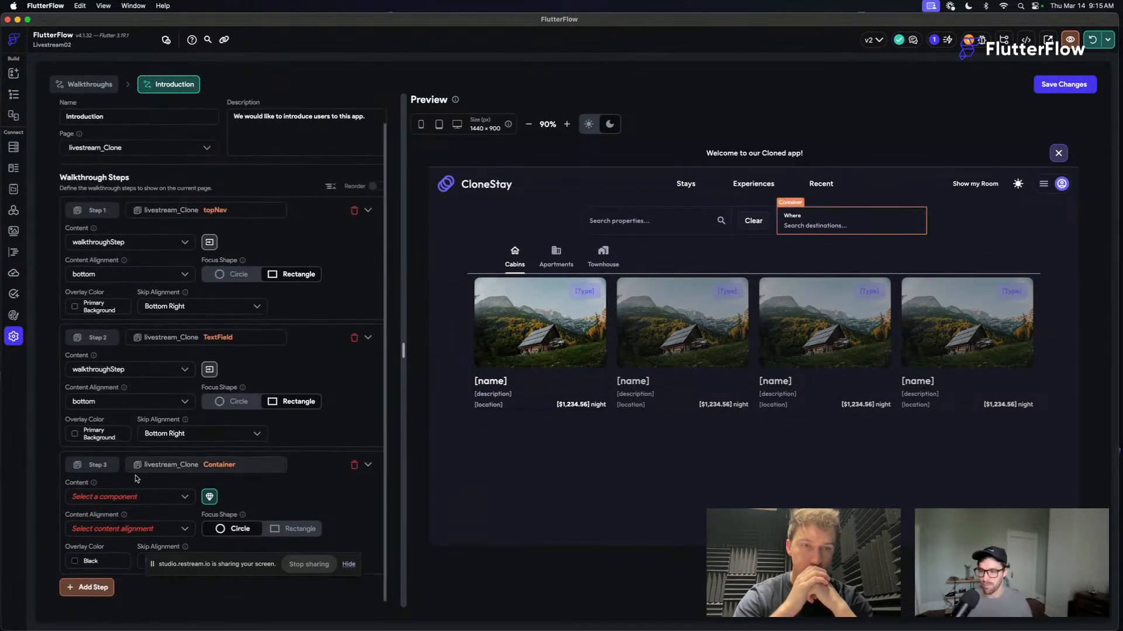
{"action": "left_click", "coordinate": [135, 497]}
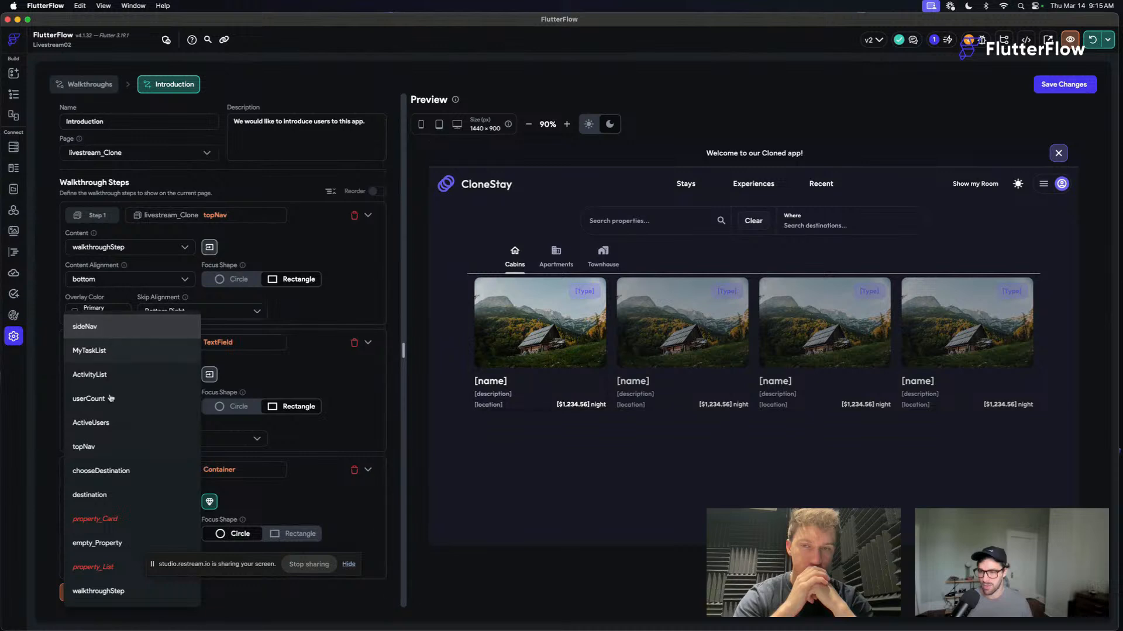
{"action": "left_click", "coordinate": [122, 592]}
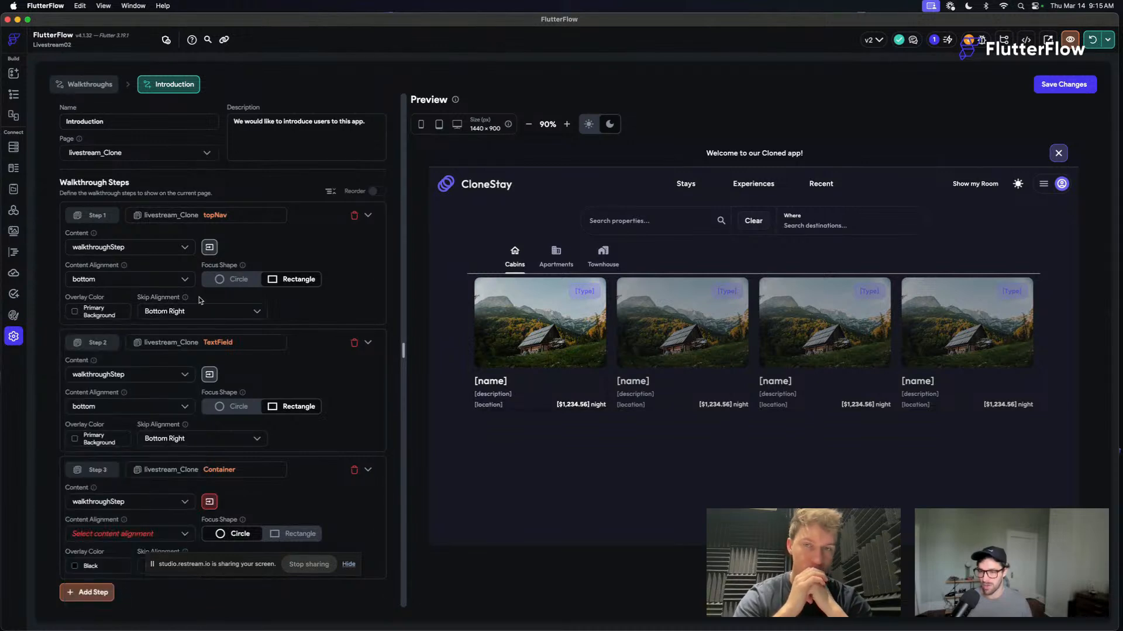
- Check the title parameter passed to step 2's walkthroughStep component and close the parameters
{"action": "left_click", "coordinate": [213, 377]}
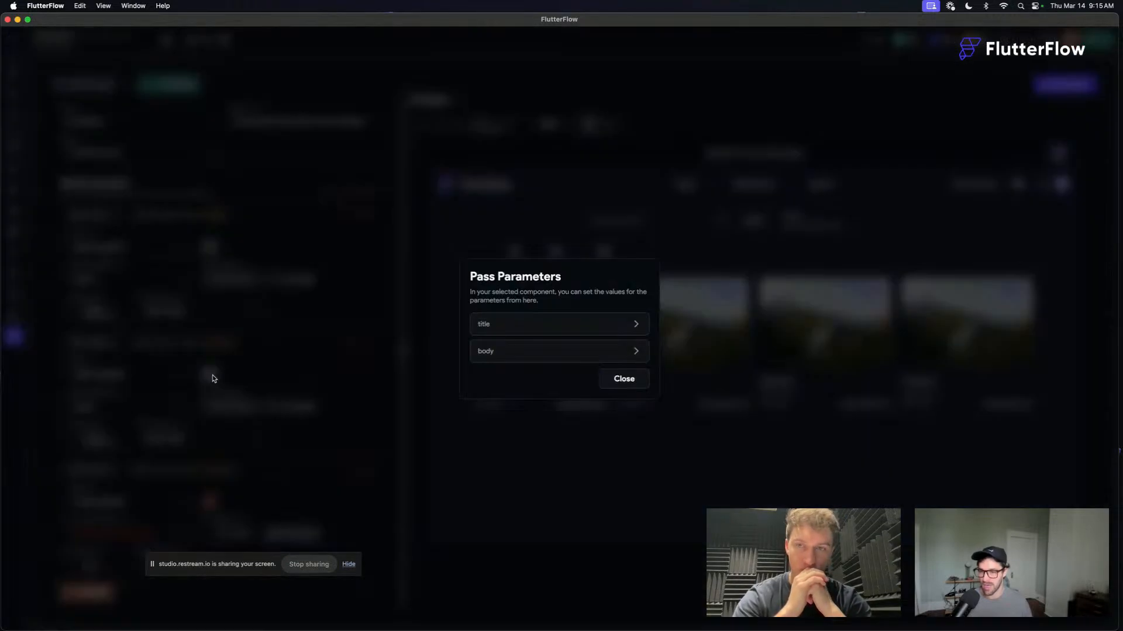
{"action": "left_click", "coordinate": [503, 331]}
{"action": "left_click", "coordinate": [614, 423]}
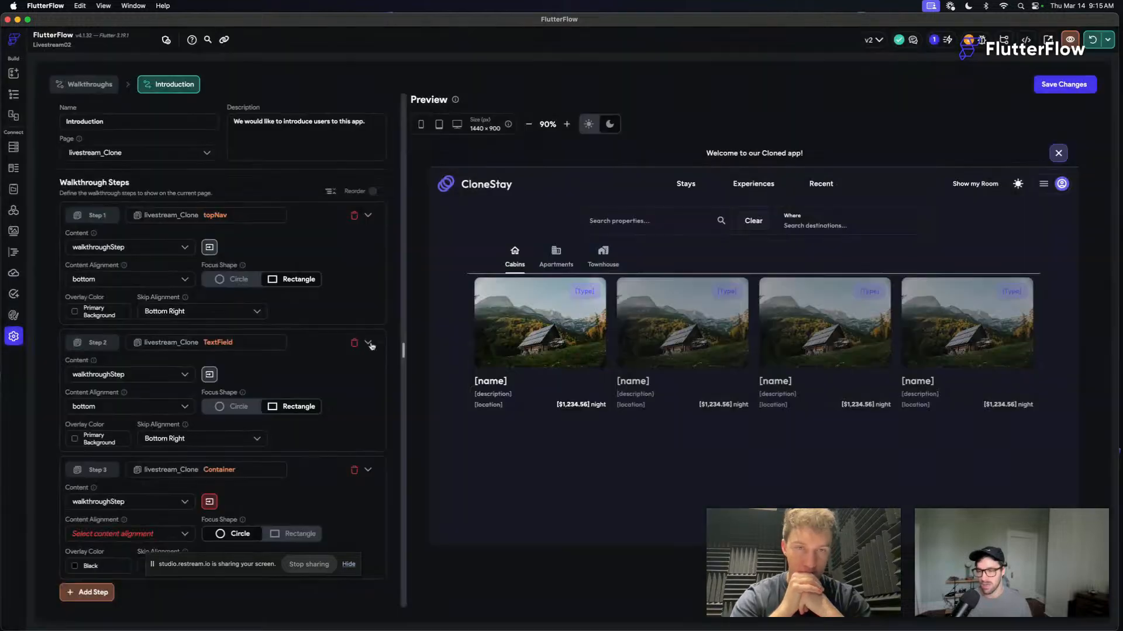
- Set step 3's focus shape to Rectangle and its content alignment to bottom, moving the screen-sharing bar out of the way
{"action": "scroll", "coordinate": [146, 526], "scroll_direction": "down", "scroll_amount": 1}
{"action": "scroll", "coordinate": [146, 532], "scroll_direction": "up", "scroll_amount": 1}
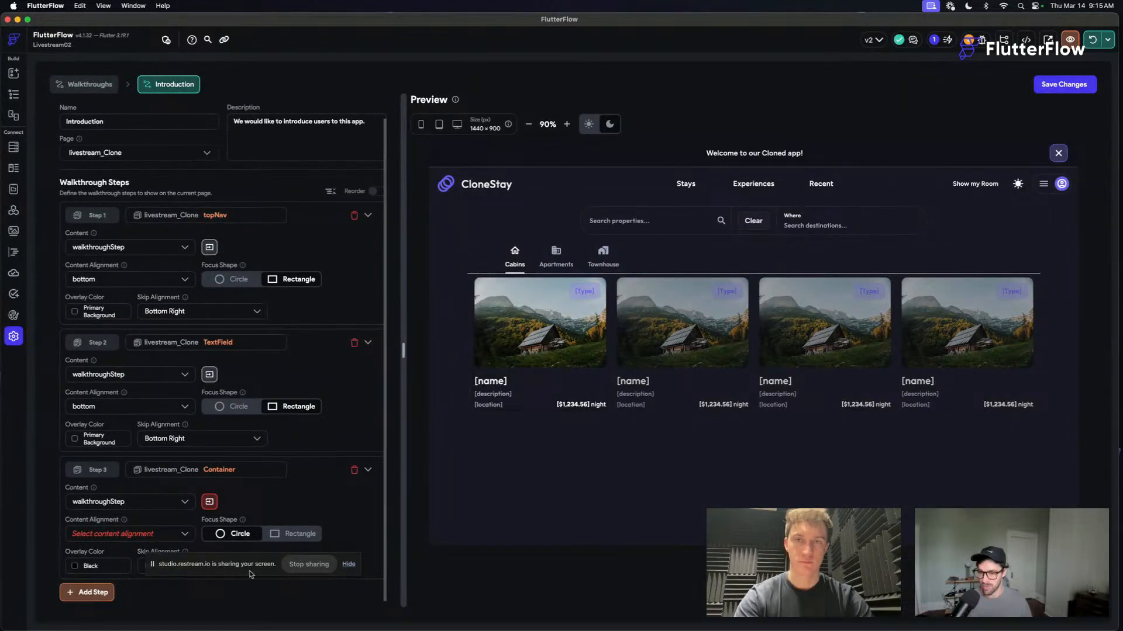
{"action": "left_click_drag", "start_coordinate": [198, 573], "coordinate": [480, 610]}
{"action": "left_click", "coordinate": [291, 540]}
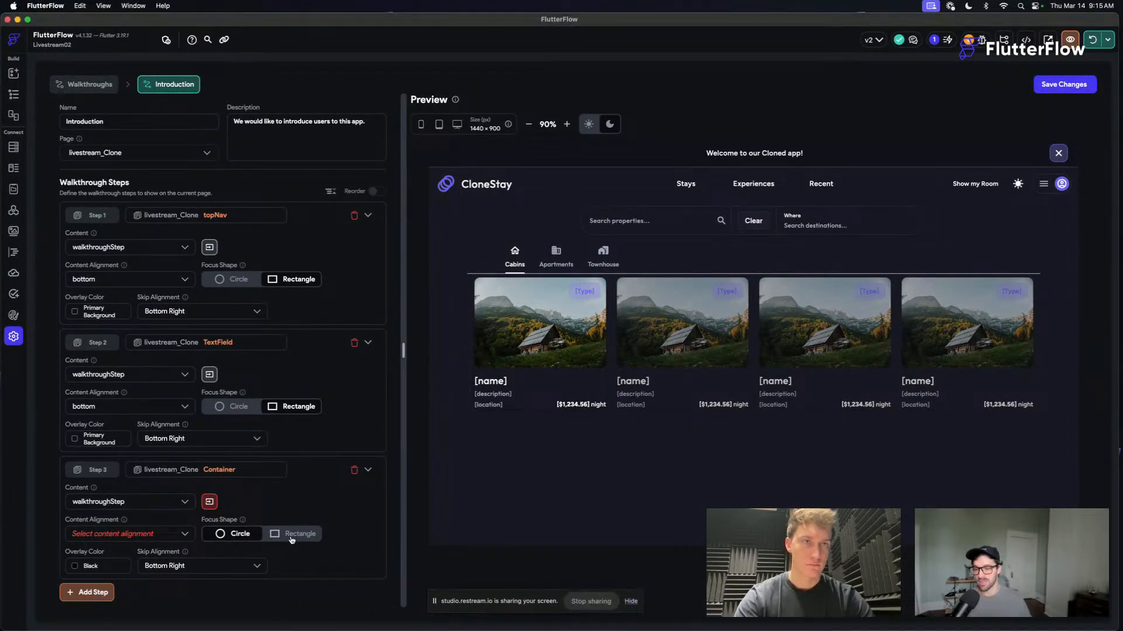
{"action": "left_click", "coordinate": [291, 539]}
{"action": "left_click", "coordinate": [175, 533]}
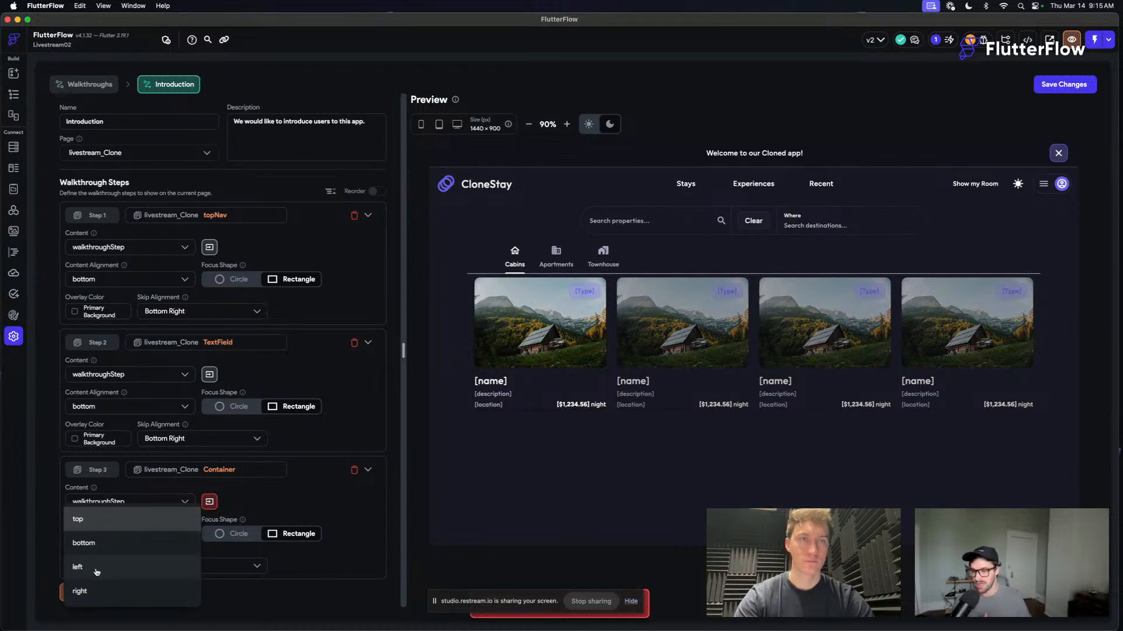
{"action": "left_click", "coordinate": [97, 547]}
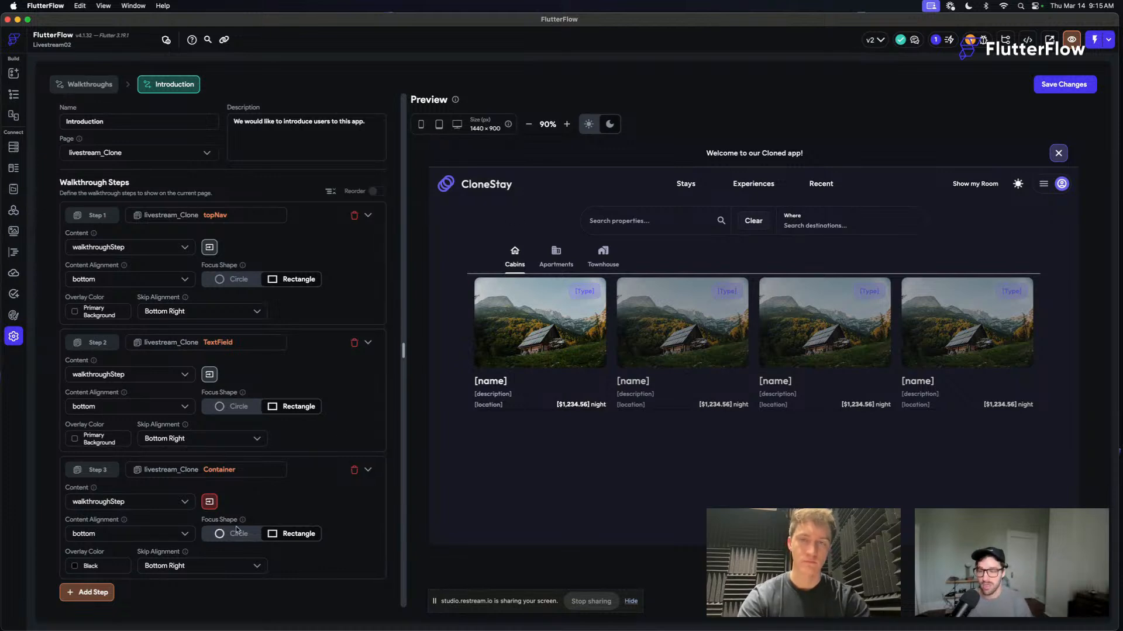
- Set step 3's overlay color to Primary Background and its skip alignment to Bottom Right
{"action": "left_click", "coordinate": [75, 572]}
{"action": "left_click", "coordinate": [520, 325]}
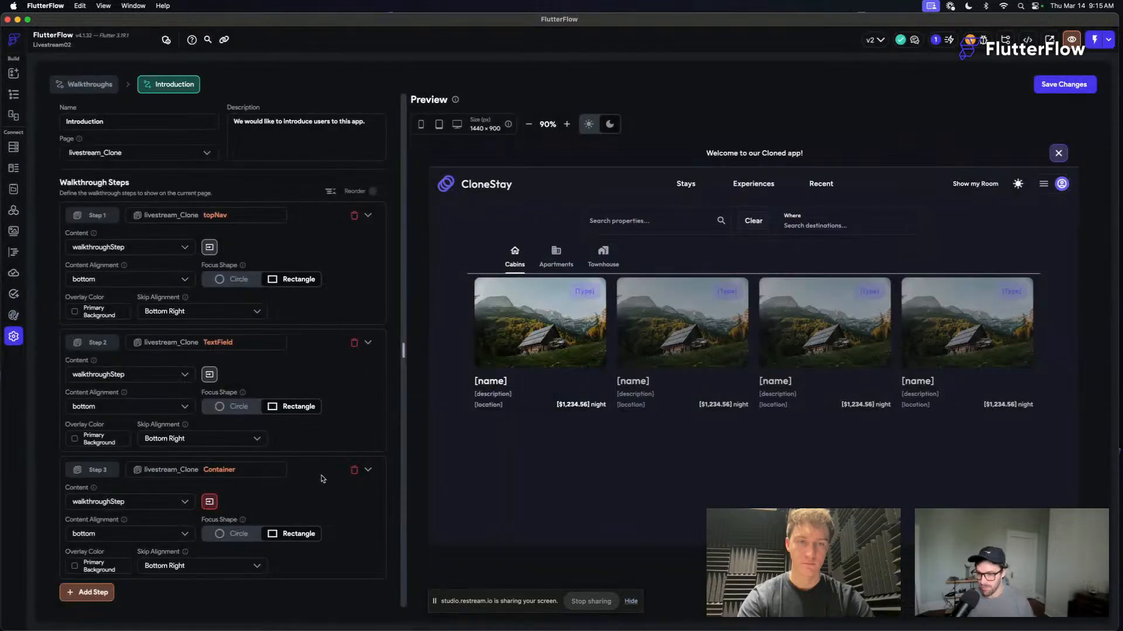
{"action": "left_click", "coordinate": [179, 567]}
{"action": "left_click", "coordinate": [179, 570]}
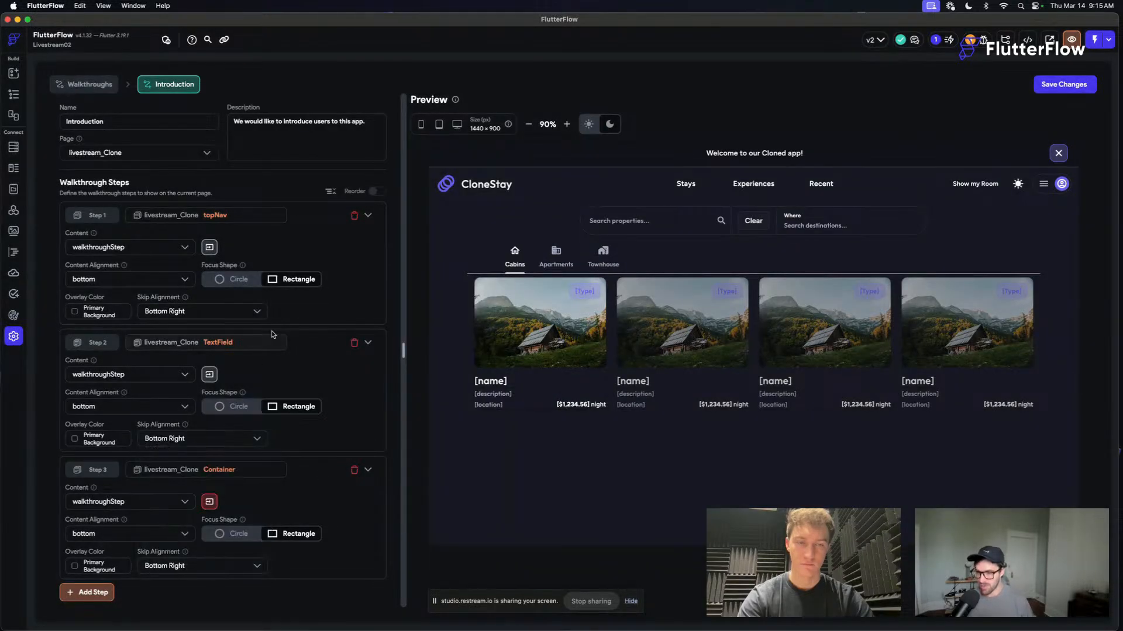
- Pass title "Filter Listings by Destination" and body "You can find great spots all over texas!!" to step 3, and save the walkthrough
{"action": "left_click", "coordinate": [209, 501]}
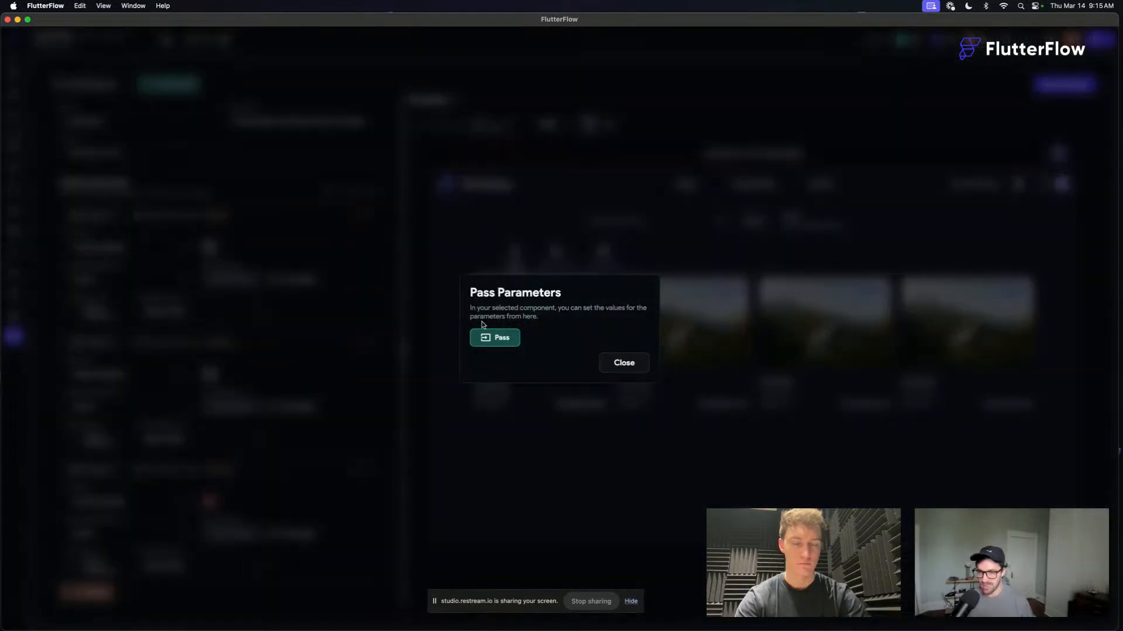
{"action": "left_click", "coordinate": [492, 336]}
{"action": "left_click", "coordinate": [497, 349]}
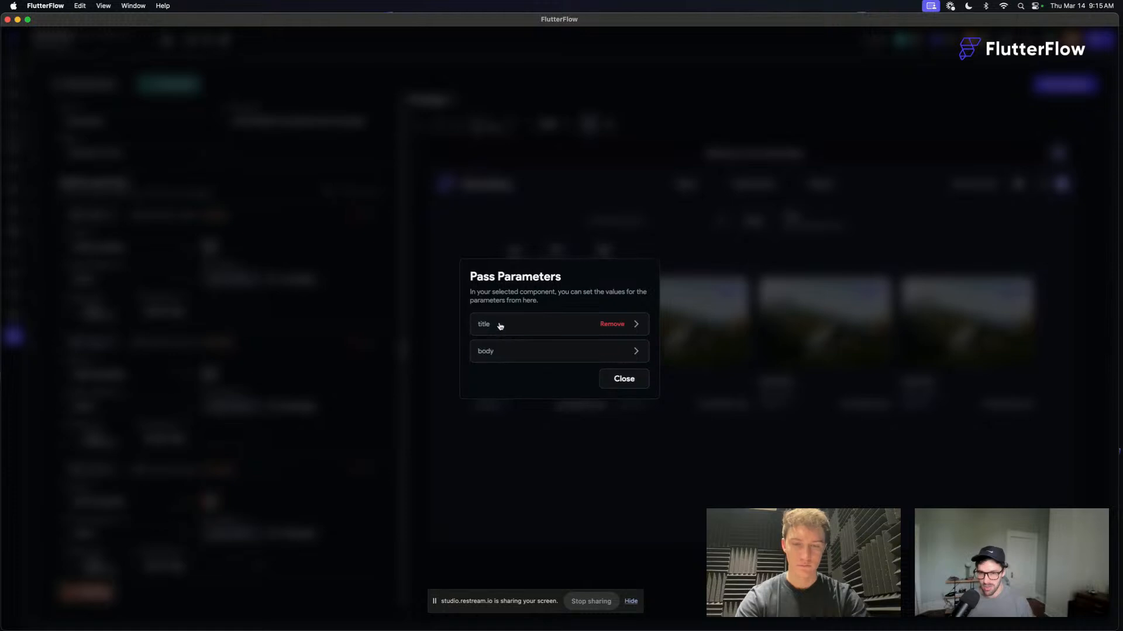
{"action": "left_click", "coordinate": [500, 325]}
{"action": "type", "text": "Filter Listings by Destination"}
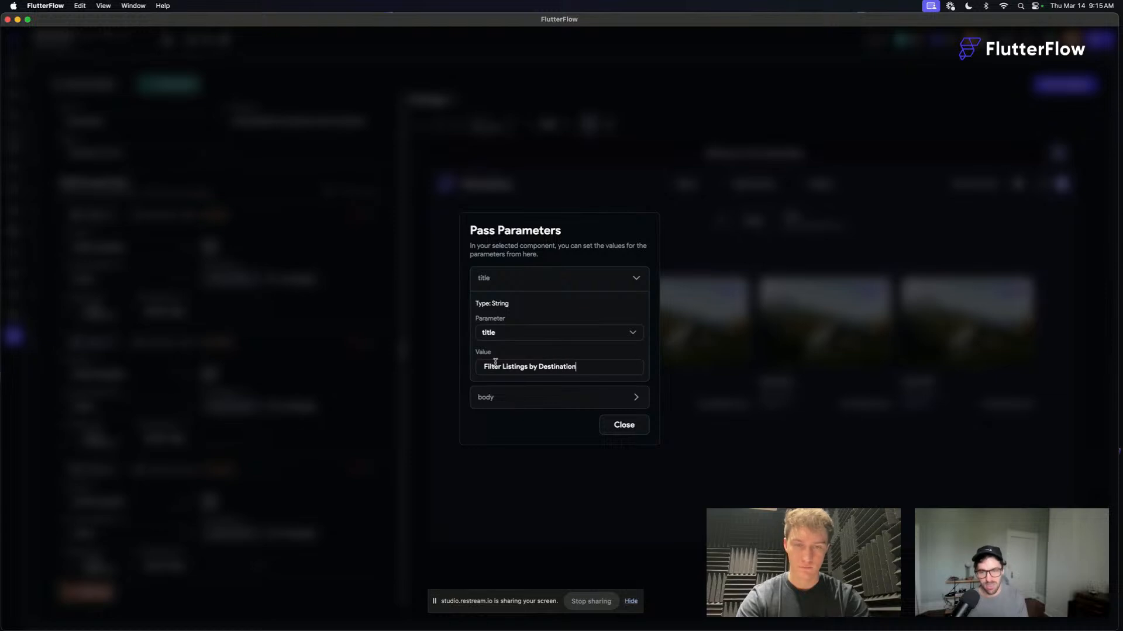
{"action": "left_click", "coordinate": [502, 397]}
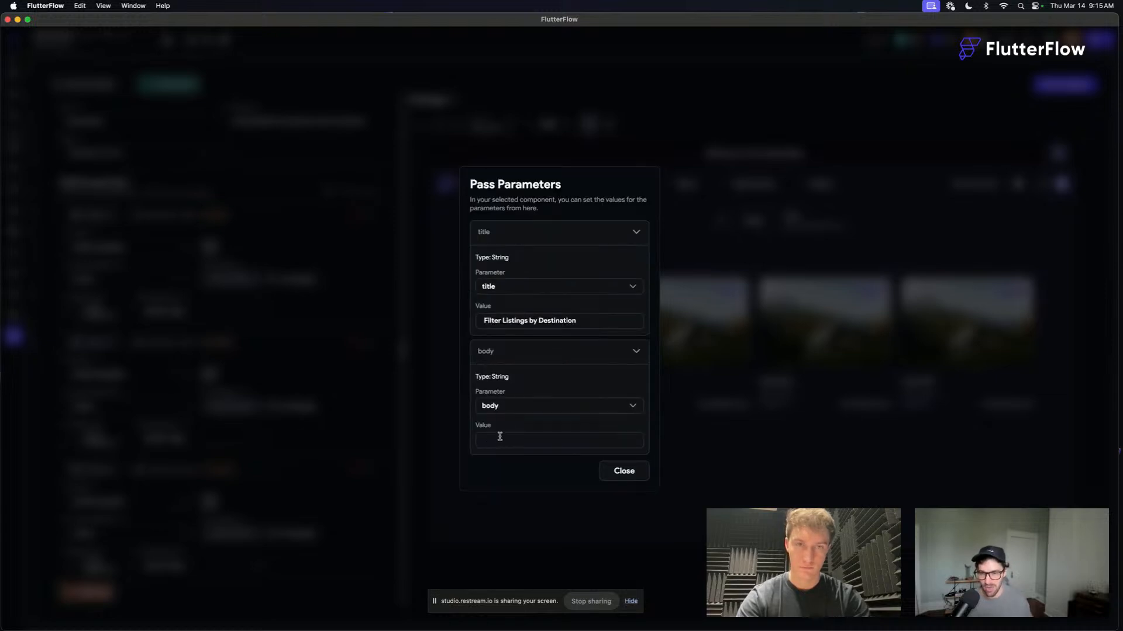
{"action": "type", "text": "You can find great spots all over texas!!"}
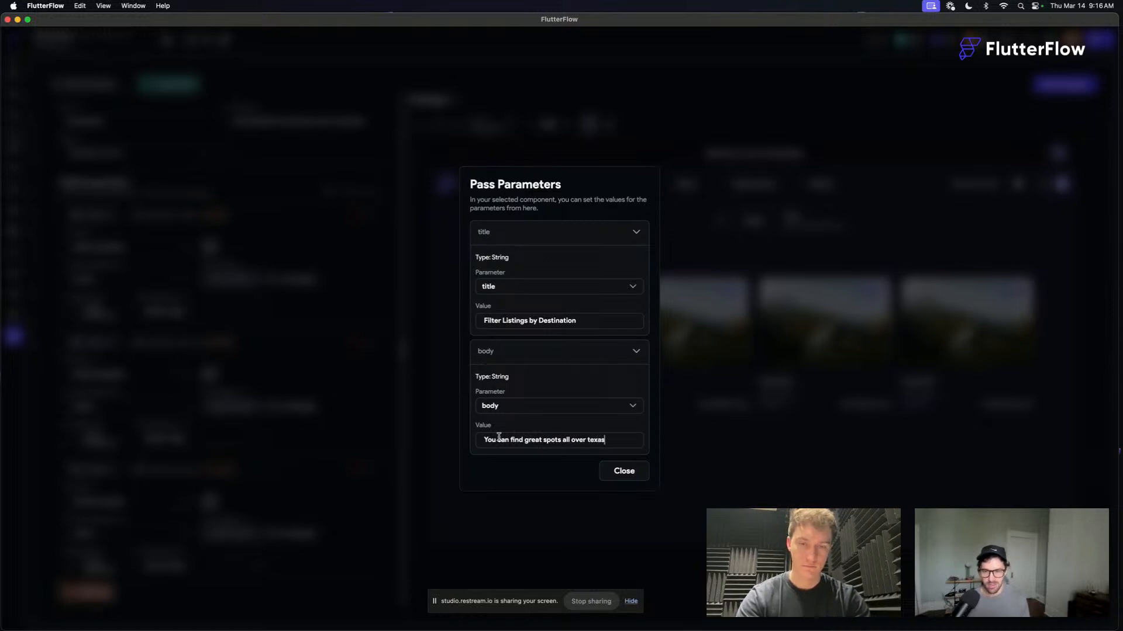
{"action": "left_click", "coordinate": [624, 472]}
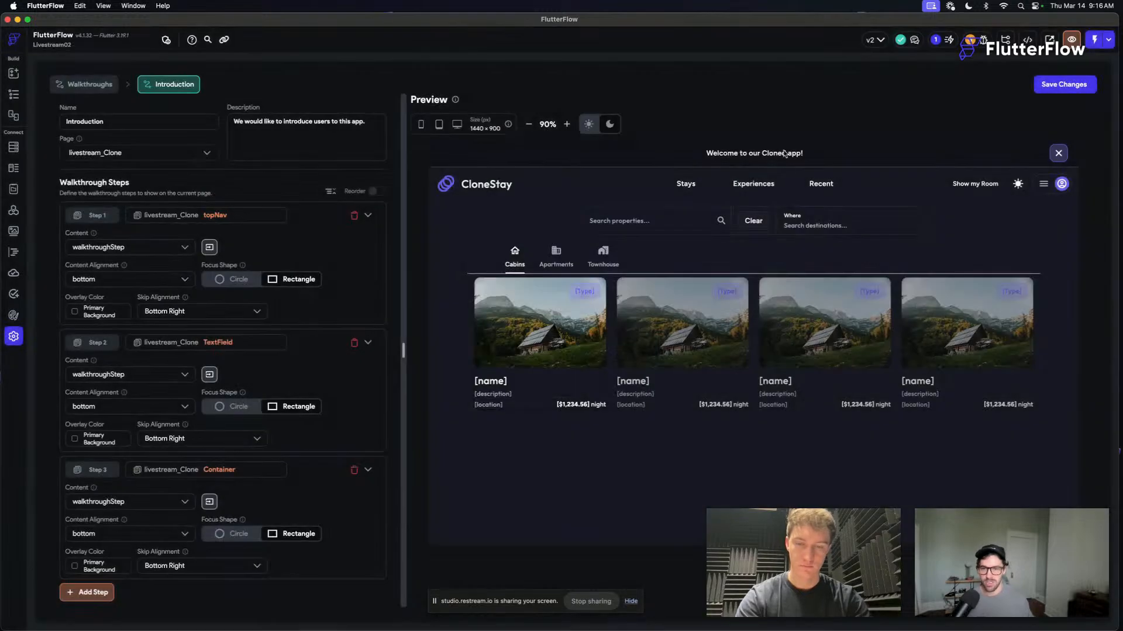
{"action": "left_click", "coordinate": [1056, 85]}
- Return to the livestream_Clone page, add an On Page Load action, and open it in the Action Flow Editor
{"action": "left_click", "coordinate": [12, 94]}
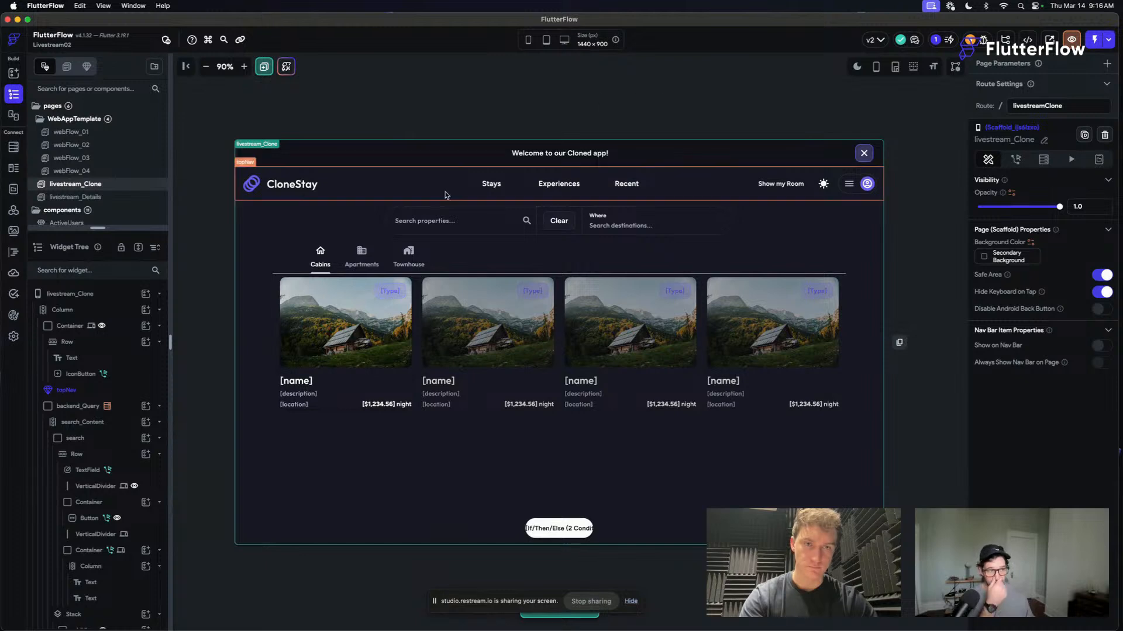
{"action": "left_click", "coordinate": [244, 67]}
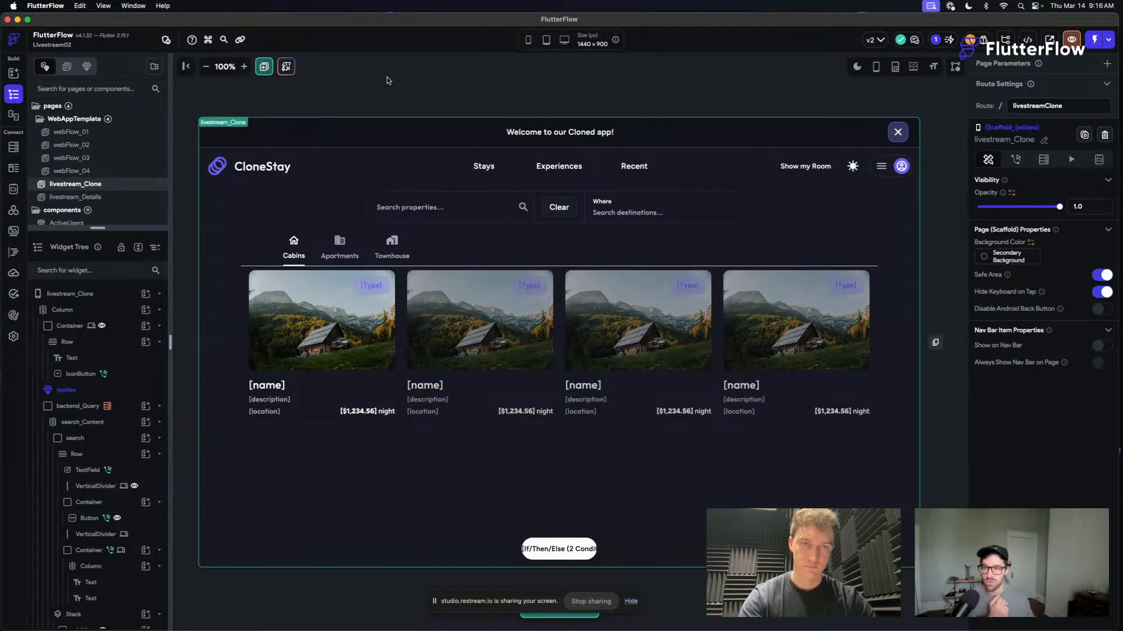
{"action": "left_click", "coordinate": [1016, 160]}
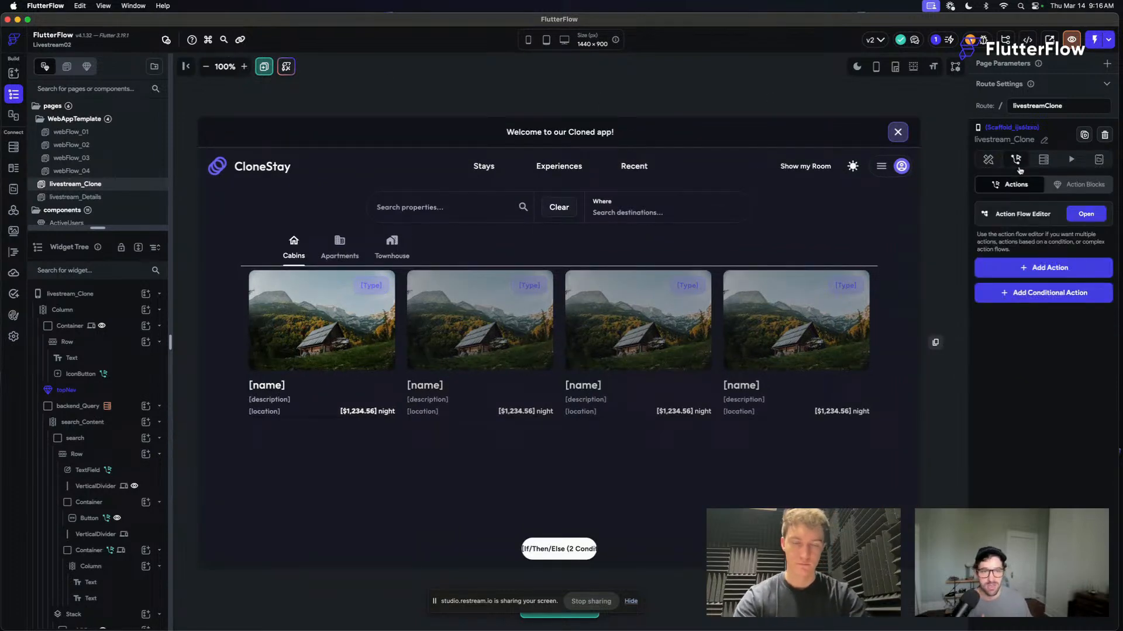
{"action": "left_click", "coordinate": [1053, 270]}
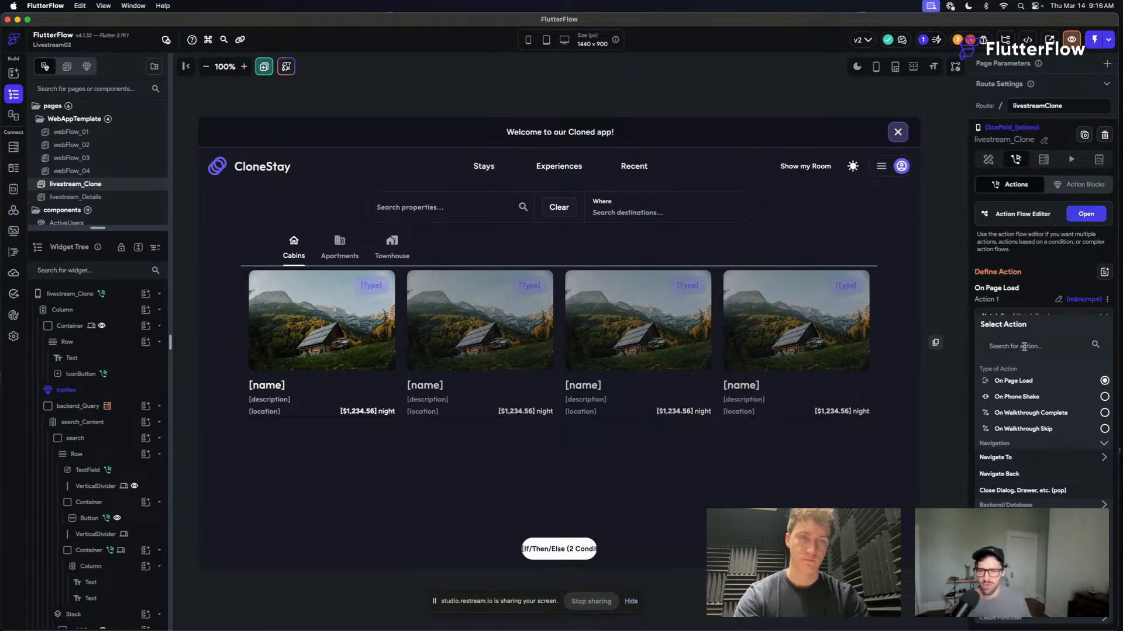
{"action": "left_click", "coordinate": [1024, 347]}
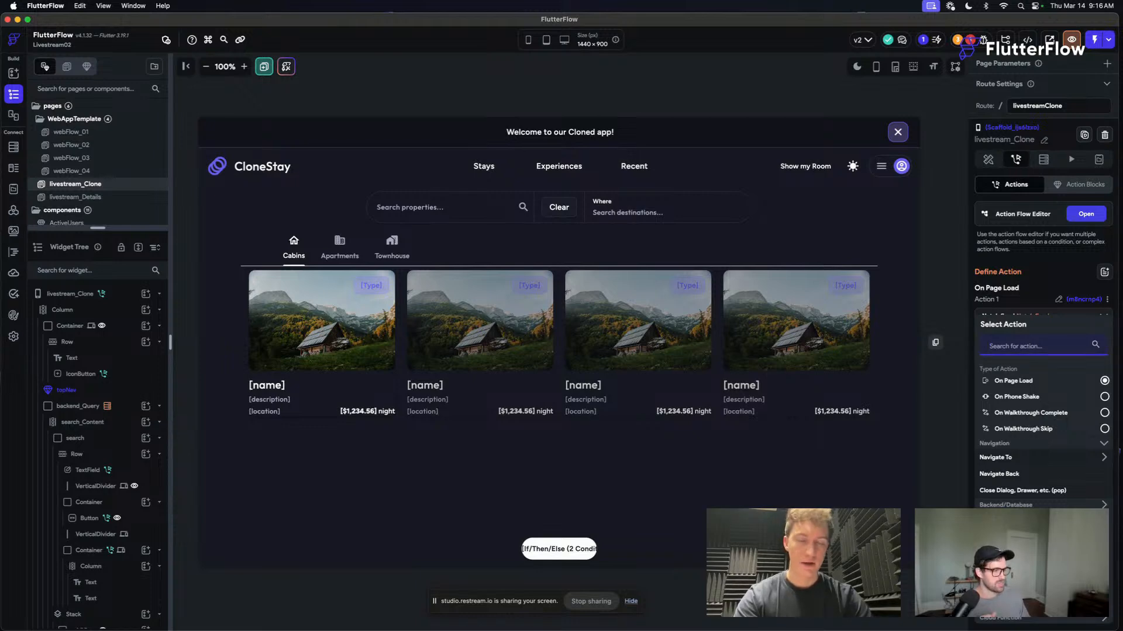
{"action": "left_click", "coordinate": [1086, 214]}
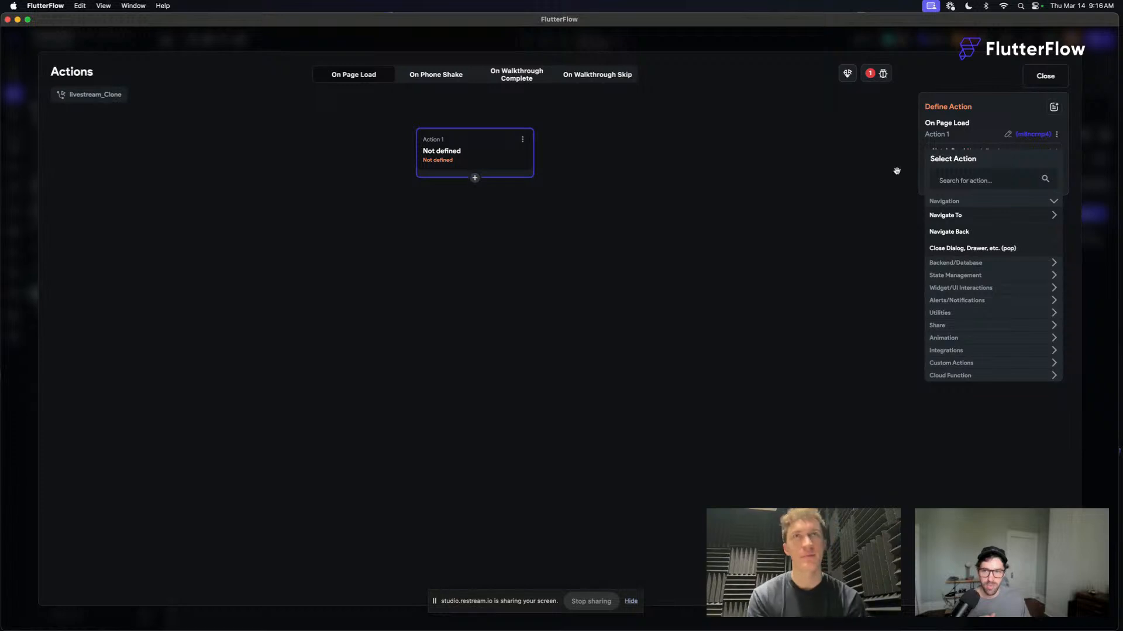
- Define the On Page Load action as Start Walkthrough and select the Introduction walkthrough
{"action": "left_click", "coordinate": [993, 179]}
{"action": "type", "text": "star"}
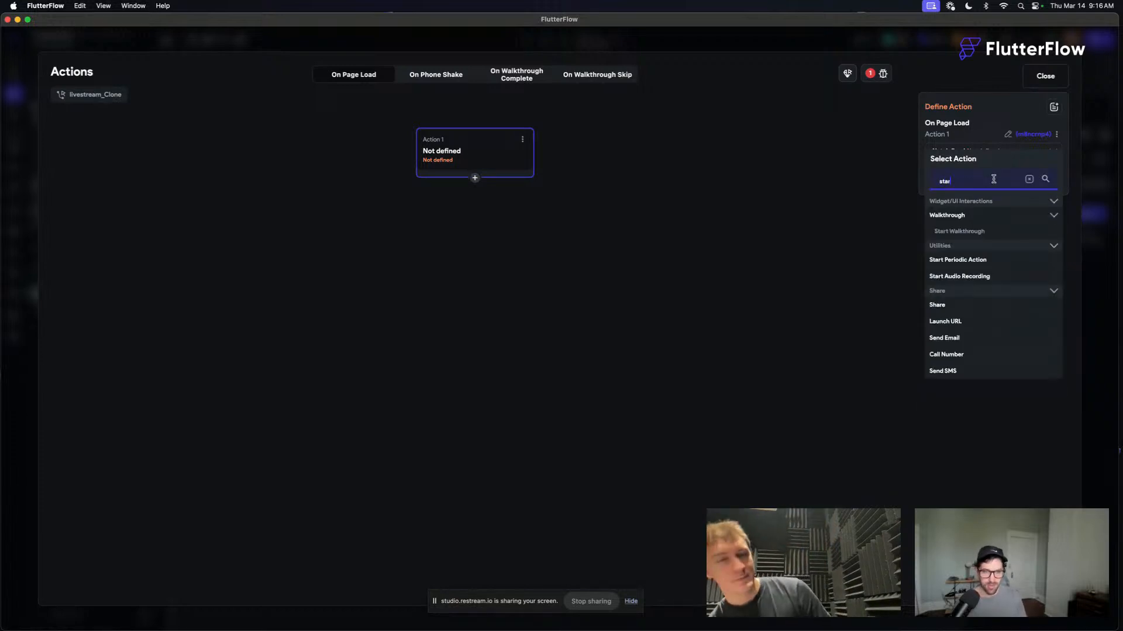
{"action": "type", "text": "t"}
{"action": "left_click", "coordinate": [966, 232]}
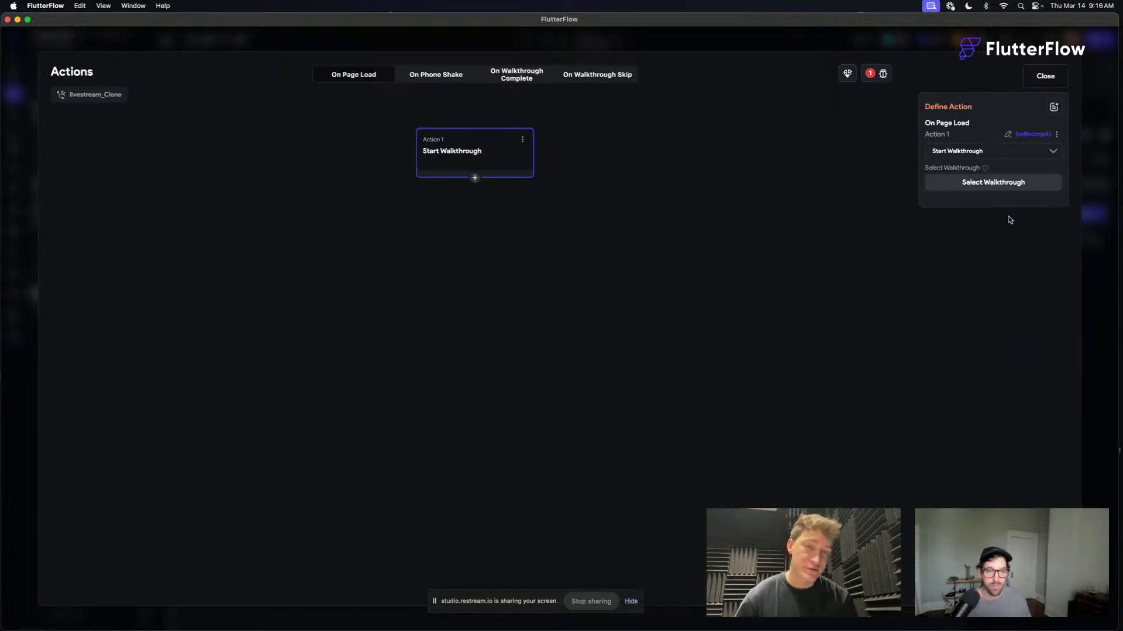
{"action": "left_click", "coordinate": [1008, 183]}
{"action": "left_click", "coordinate": [956, 245]}
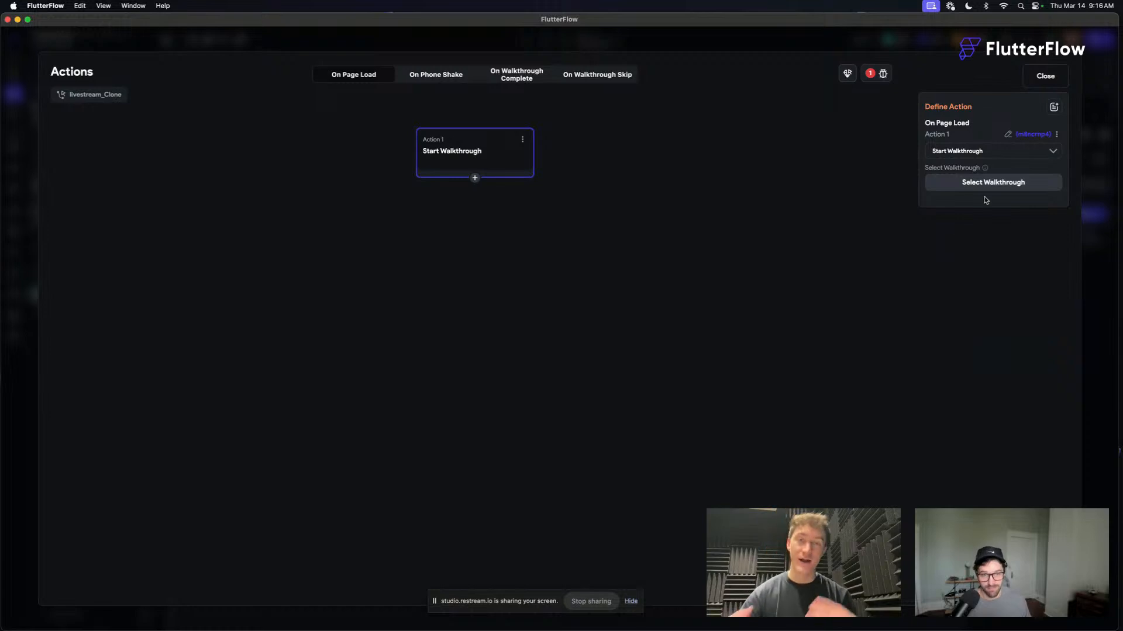
{"action": "left_click", "coordinate": [986, 186]}
{"action": "left_click", "coordinate": [959, 228]}
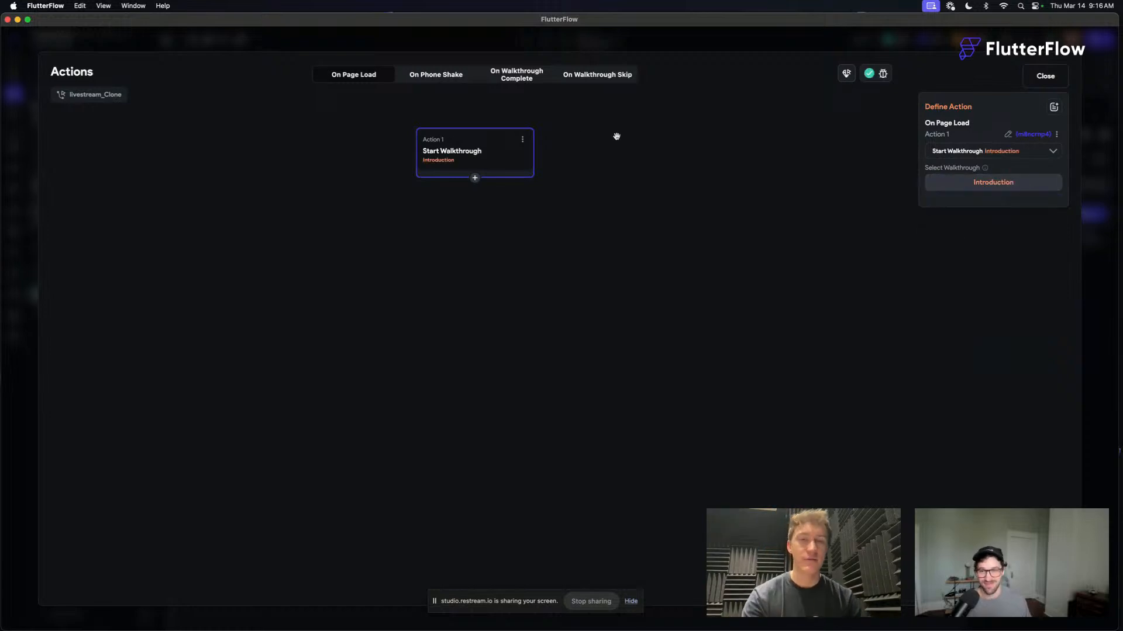
- Copy the Start Walkthrough action, then add a conditional after it that uses a single condition
{"action": "left_click", "coordinate": [522, 139]}
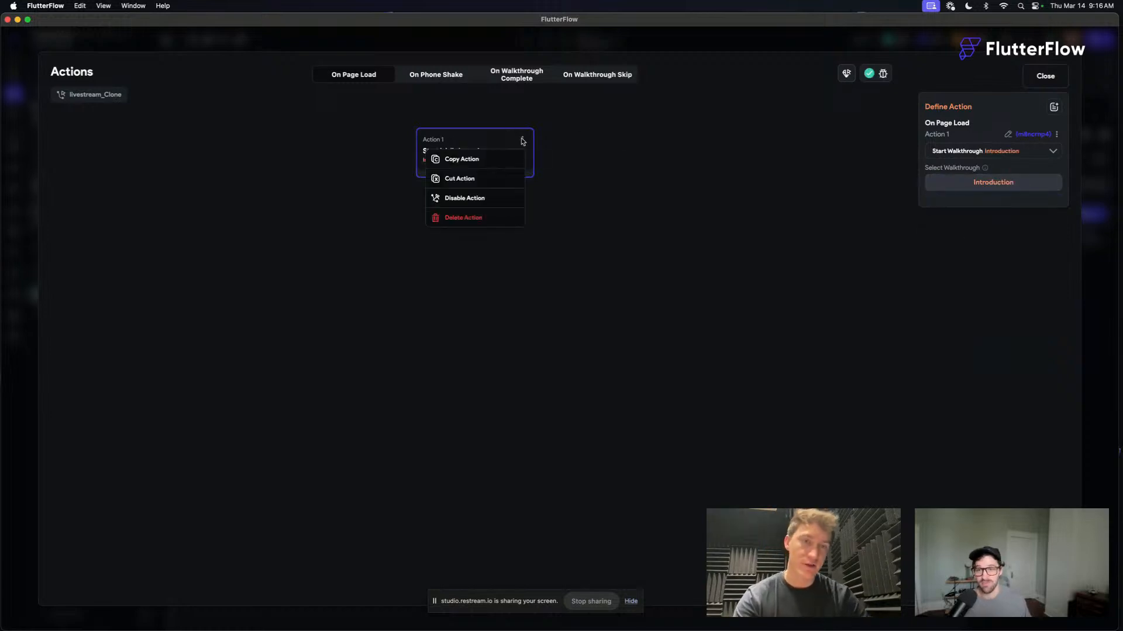
{"action": "left_click", "coordinate": [464, 160]}
{"action": "left_click", "coordinate": [474, 179]}
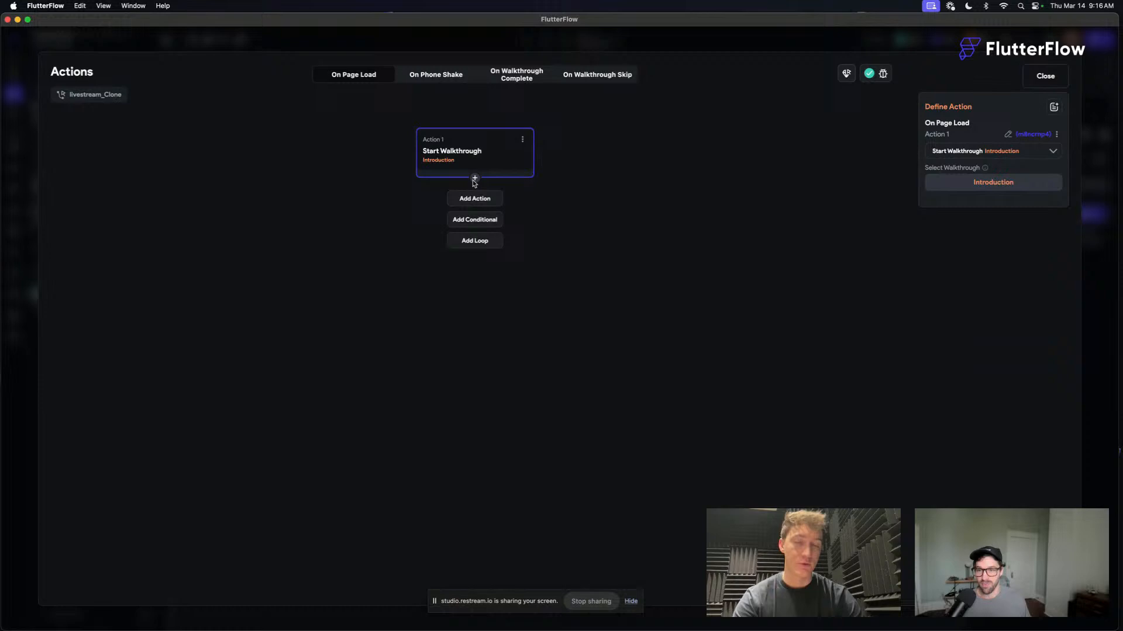
{"action": "left_click", "coordinate": [475, 220]}
{"action": "left_click", "coordinate": [807, 216]}
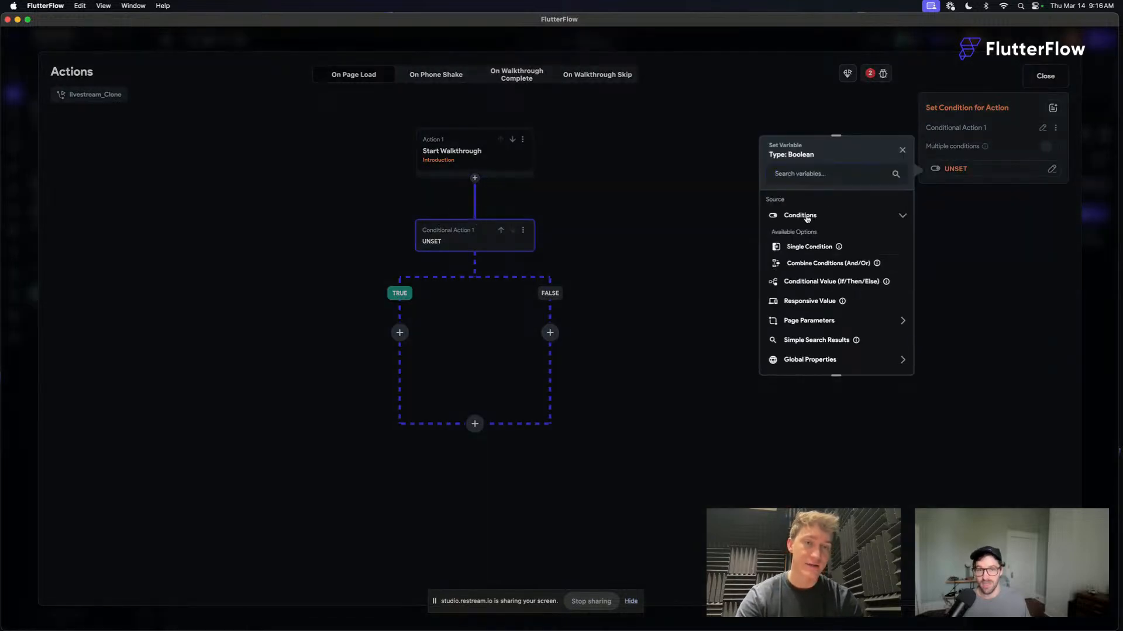
{"action": "left_click", "coordinate": [805, 247]}
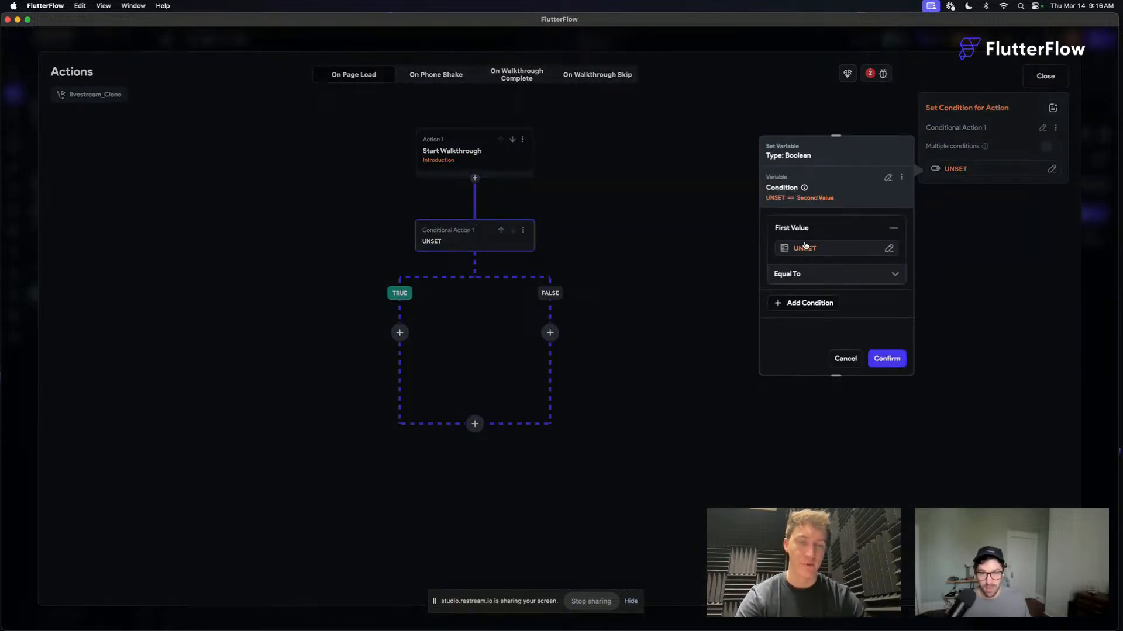
- Set the condition to app state showWelcome Equal To True and confirm it
{"action": "left_click", "coordinate": [805, 247]}
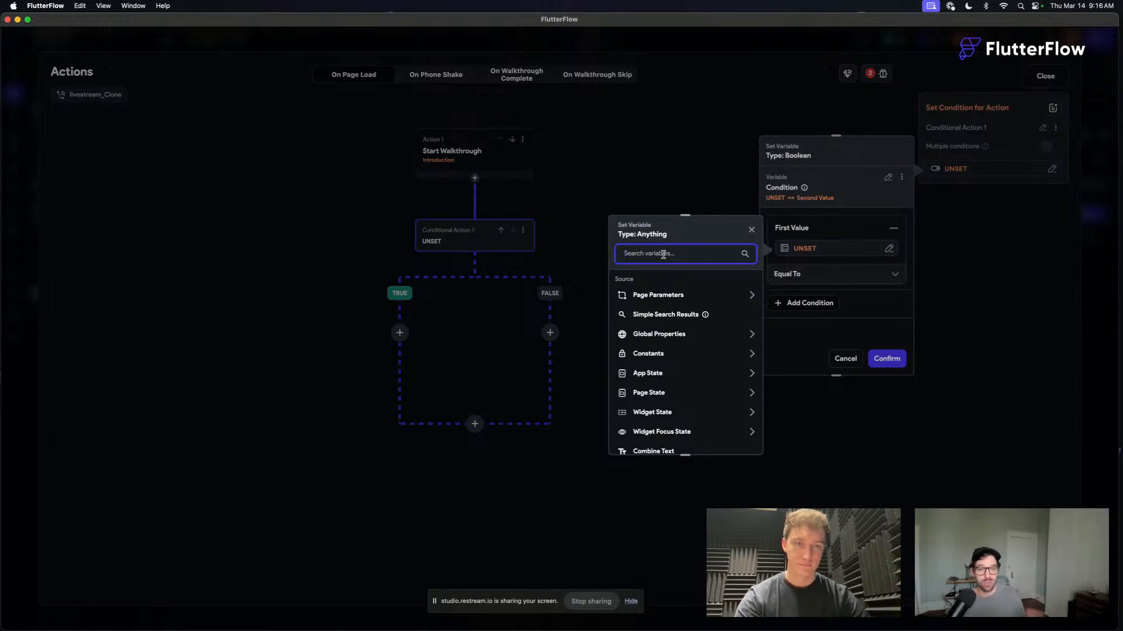
{"action": "scroll", "coordinate": [682, 435], "scroll_direction": "down", "scroll_amount": 1}
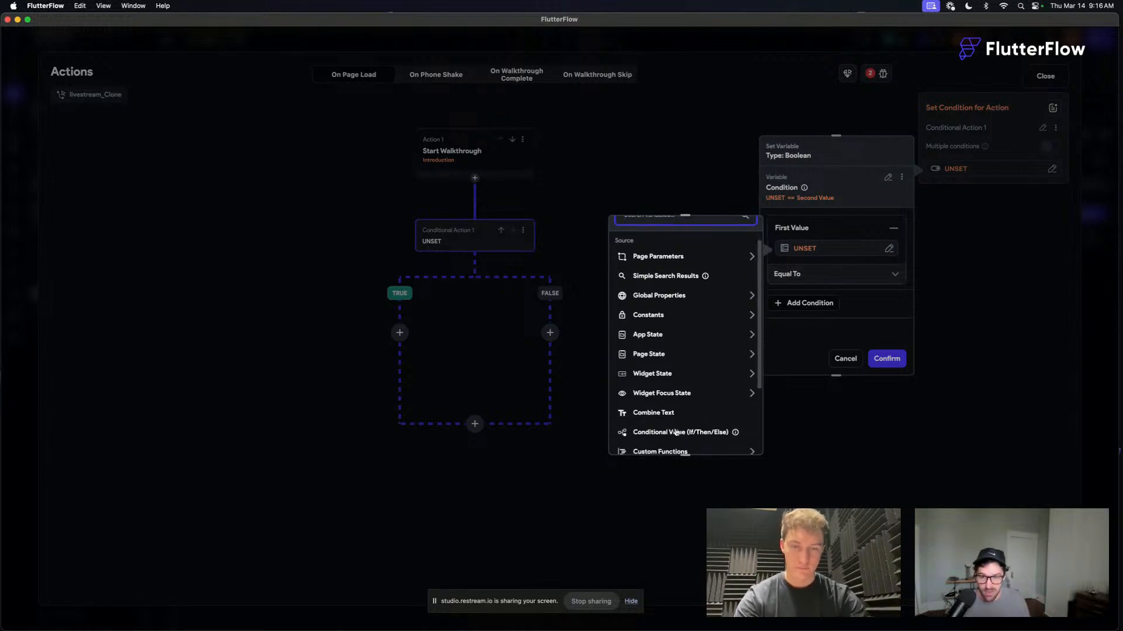
{"action": "left_click", "coordinate": [655, 334]}
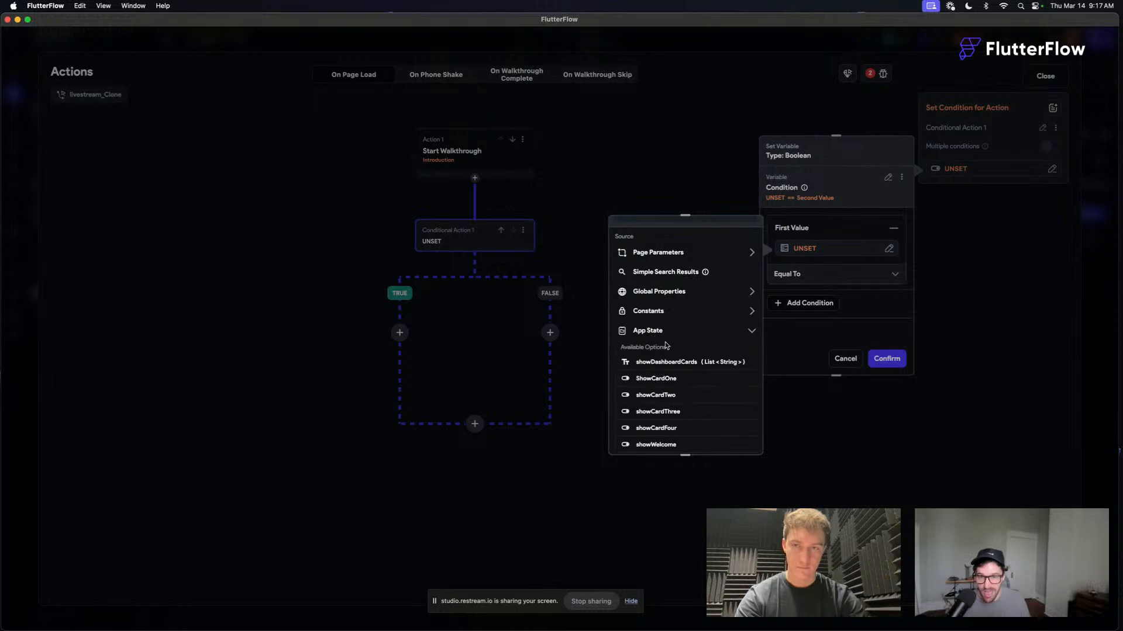
{"action": "scroll", "coordinate": [682, 377], "scroll_direction": "down", "scroll_amount": 2}
{"action": "left_click", "coordinate": [654, 374]}
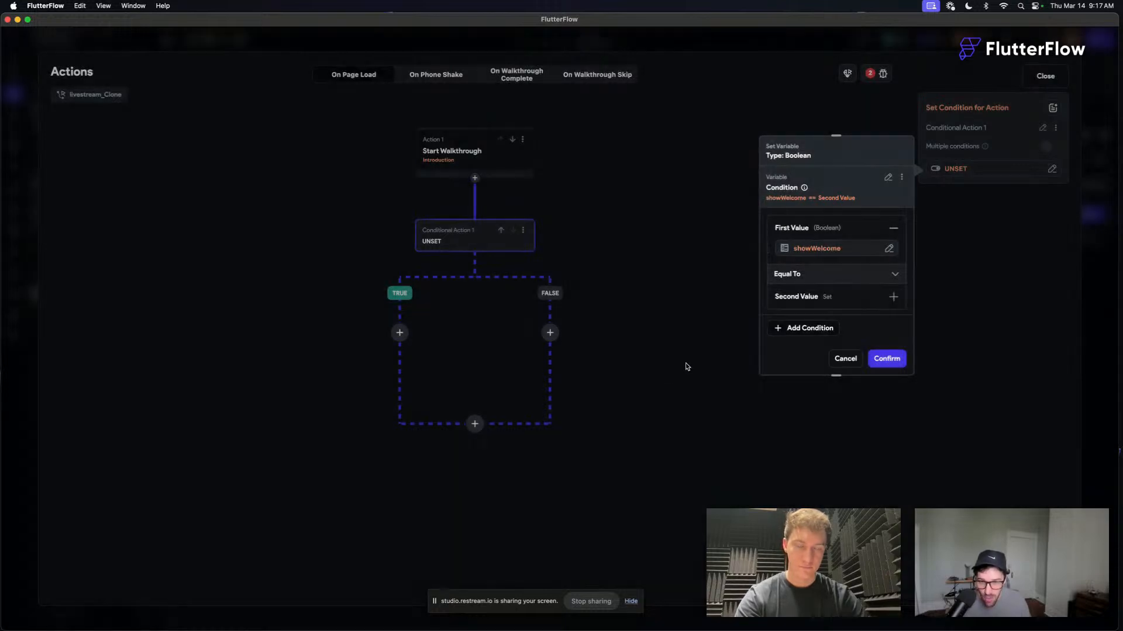
{"action": "left_click", "coordinate": [829, 295]}
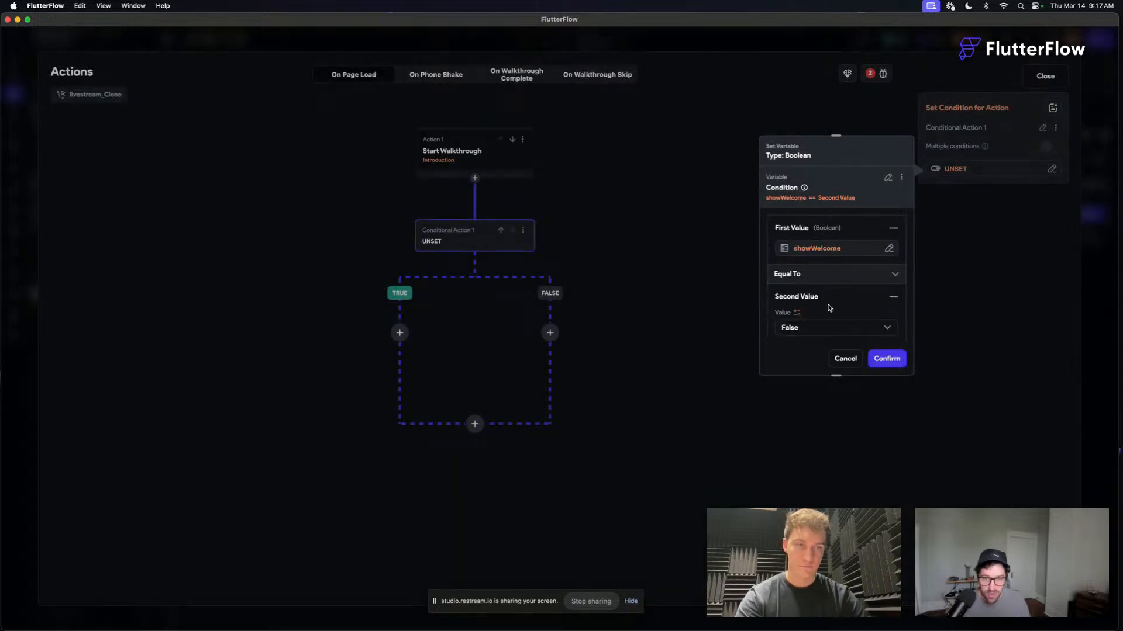
{"action": "left_click", "coordinate": [807, 326]}
{"action": "left_click", "coordinate": [789, 294]}
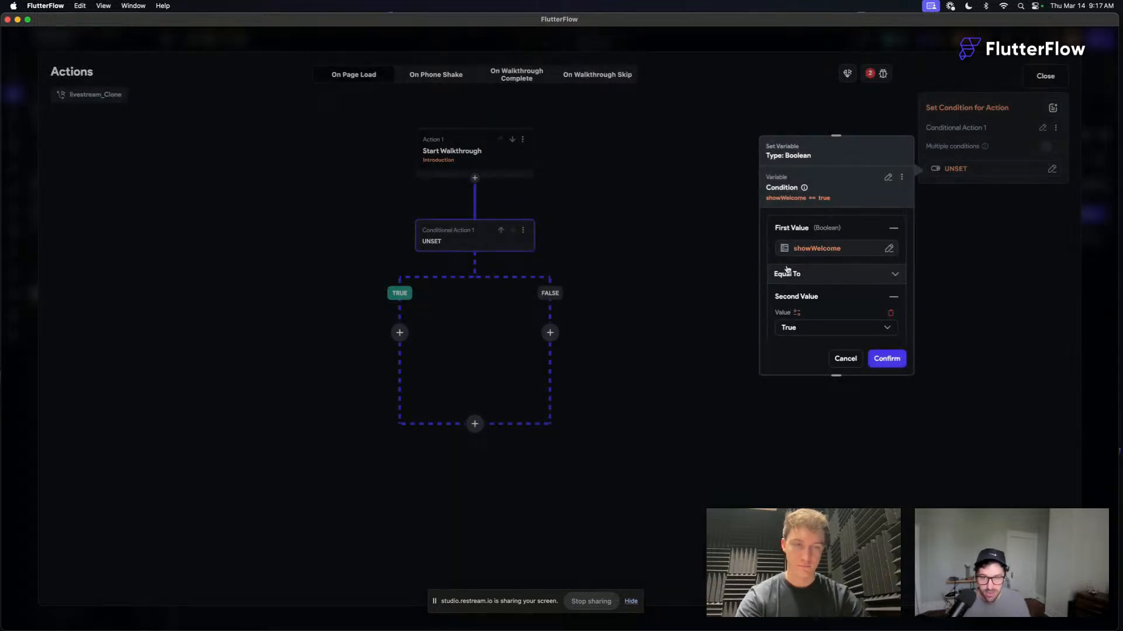
{"action": "left_click", "coordinate": [887, 359]}
- Cut the Start Walkthrough action from above the conditional and paste it into the TRUE branch
{"action": "left_click", "coordinate": [521, 140]}
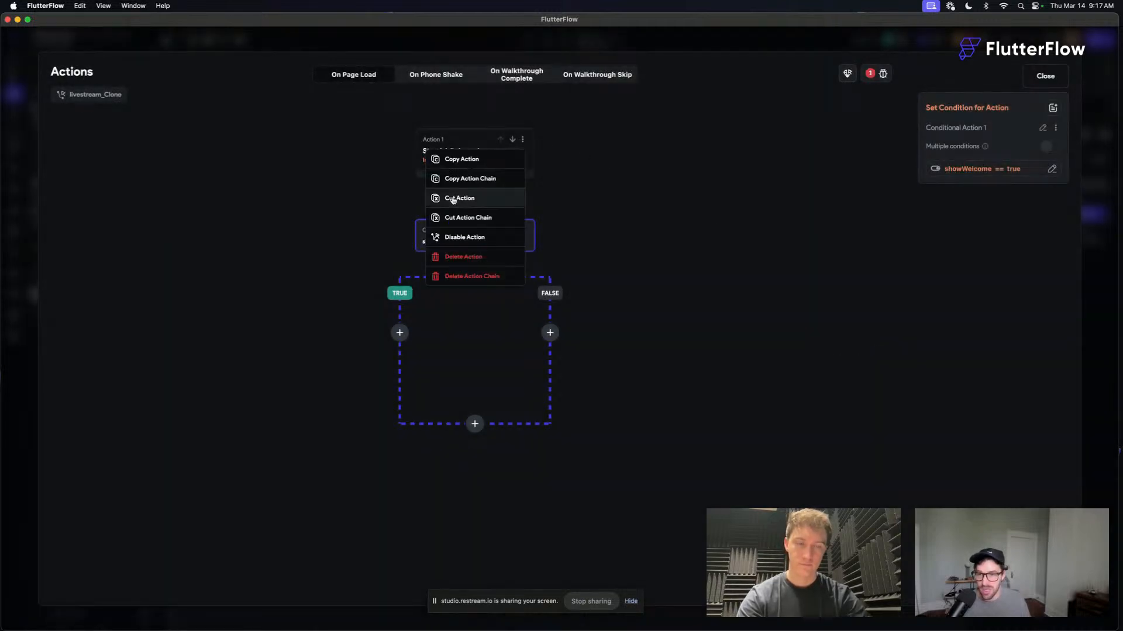
{"action": "left_click", "coordinate": [455, 199]}
{"action": "left_click", "coordinate": [399, 242]}
{"action": "left_click", "coordinate": [399, 351]}
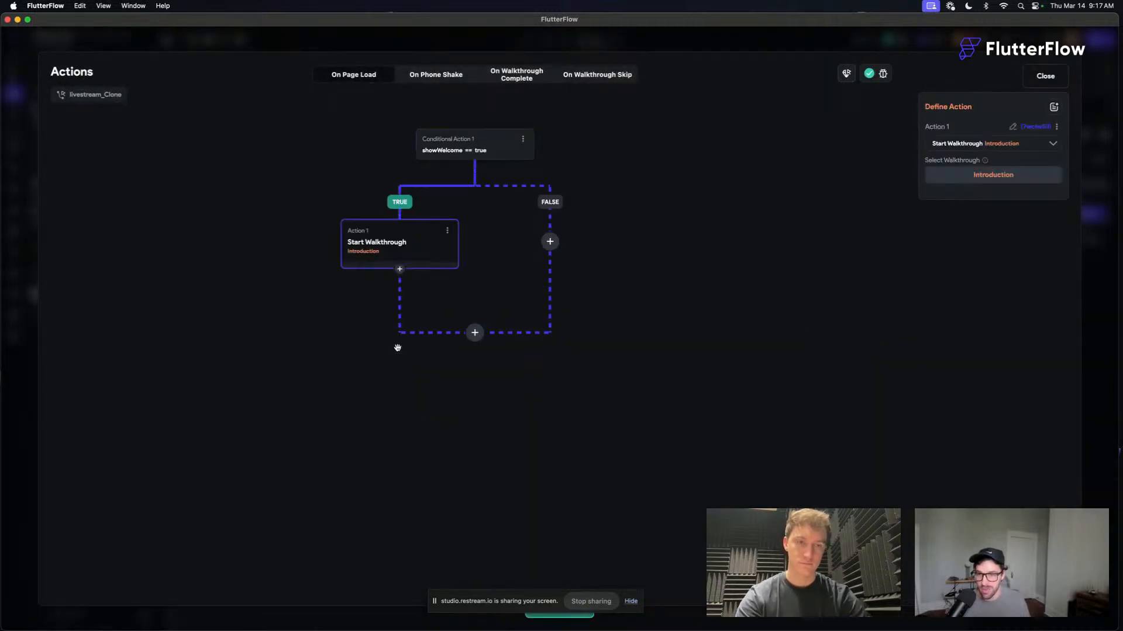
{"action": "left_click", "coordinate": [661, 161]}
{"action": "left_click", "coordinate": [384, 246]}
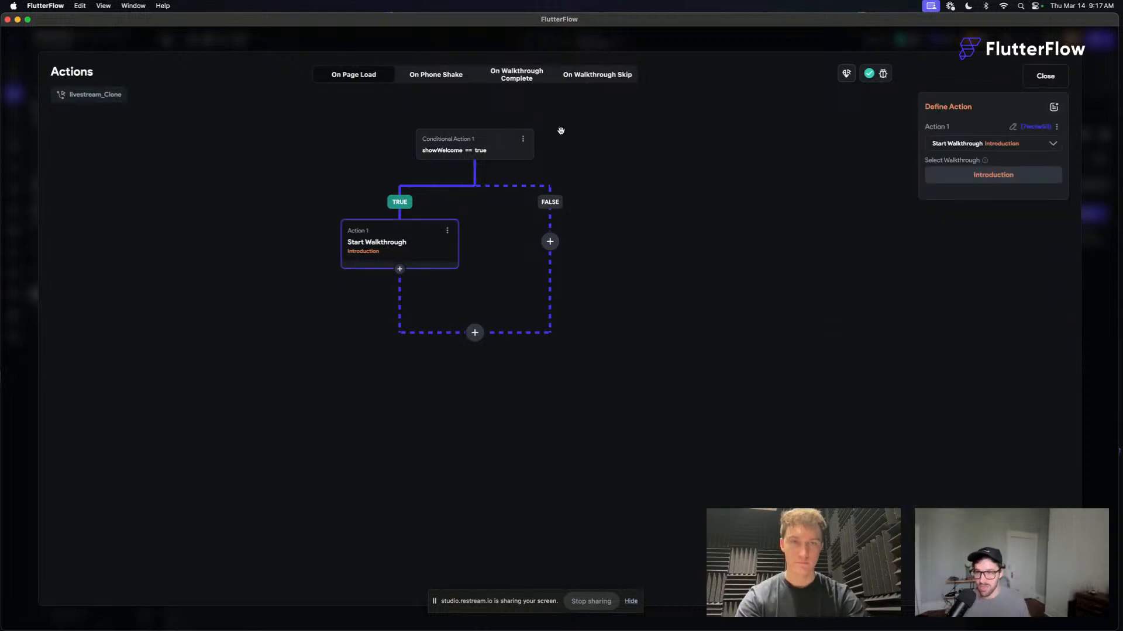
- Paste the copied Start Walkthrough action into the On Walkthrough Complete flow and select it
{"action": "left_click", "coordinate": [524, 76]}
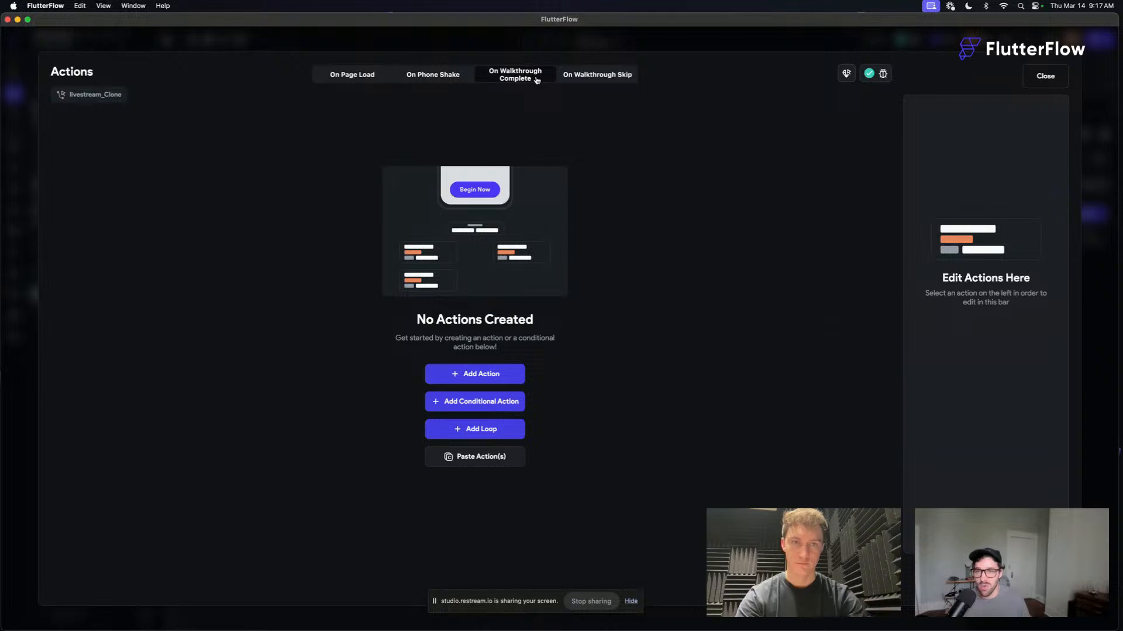
{"action": "left_click", "coordinate": [616, 76]}
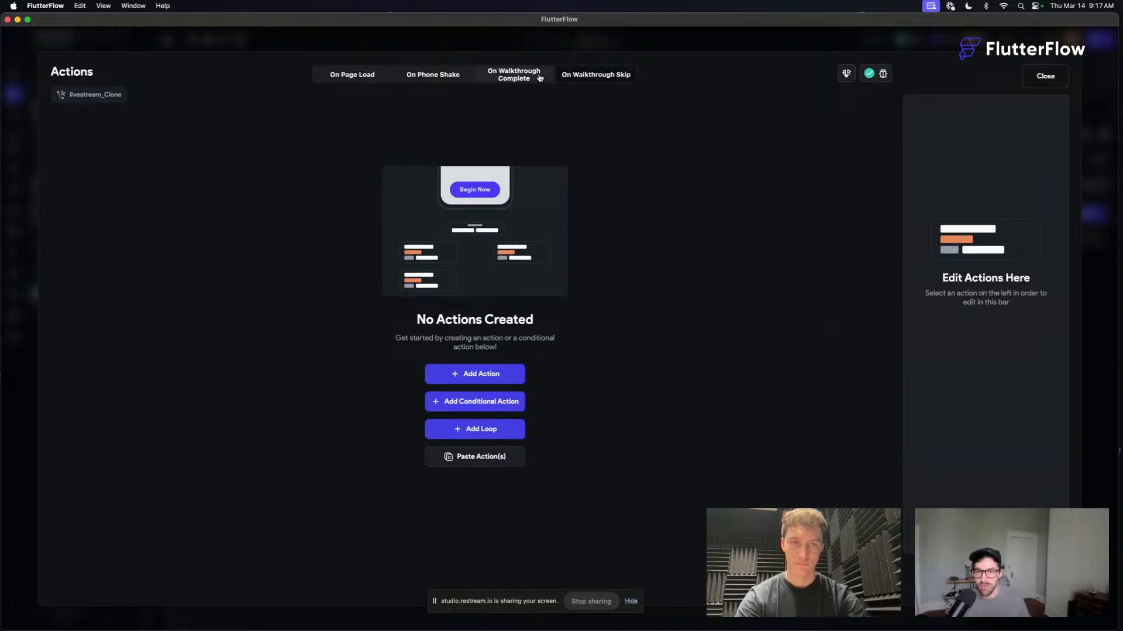
{"action": "left_click", "coordinate": [539, 78]}
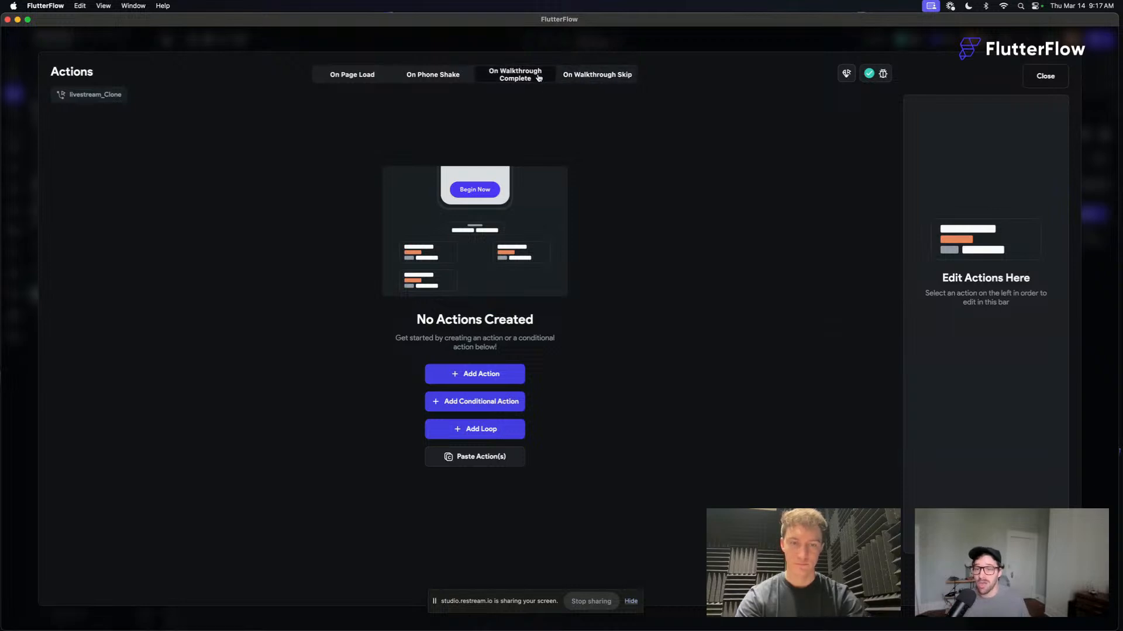
{"action": "left_click", "coordinate": [482, 462]}
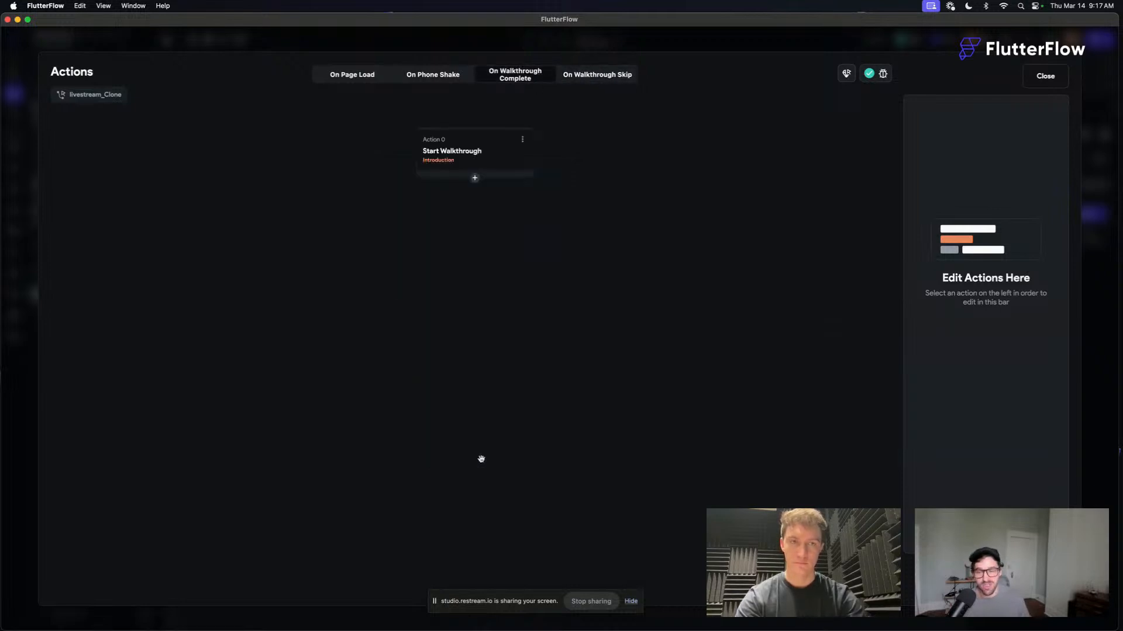
{"action": "left_click", "coordinate": [440, 152]}
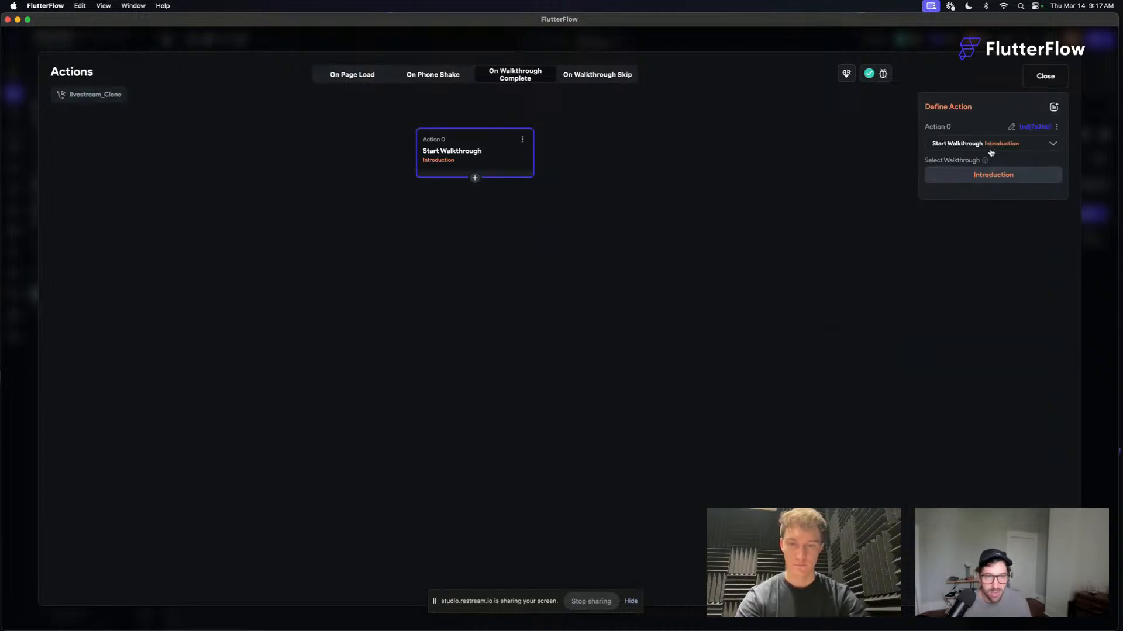
- Check the On Page Load flow, then delete the pasted Start Walkthrough action from On Walkthrough Complete
{"action": "left_click", "coordinate": [345, 81]}
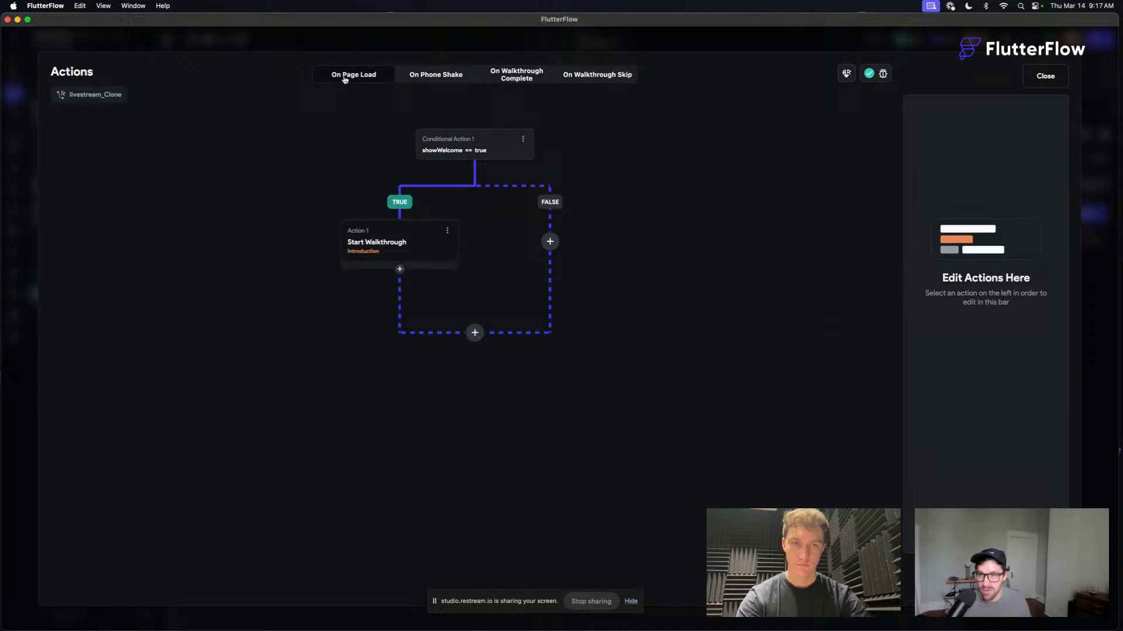
{"action": "left_click", "coordinate": [493, 73]}
{"action": "left_click", "coordinate": [484, 152]}
{"action": "left_click", "coordinate": [522, 139]}
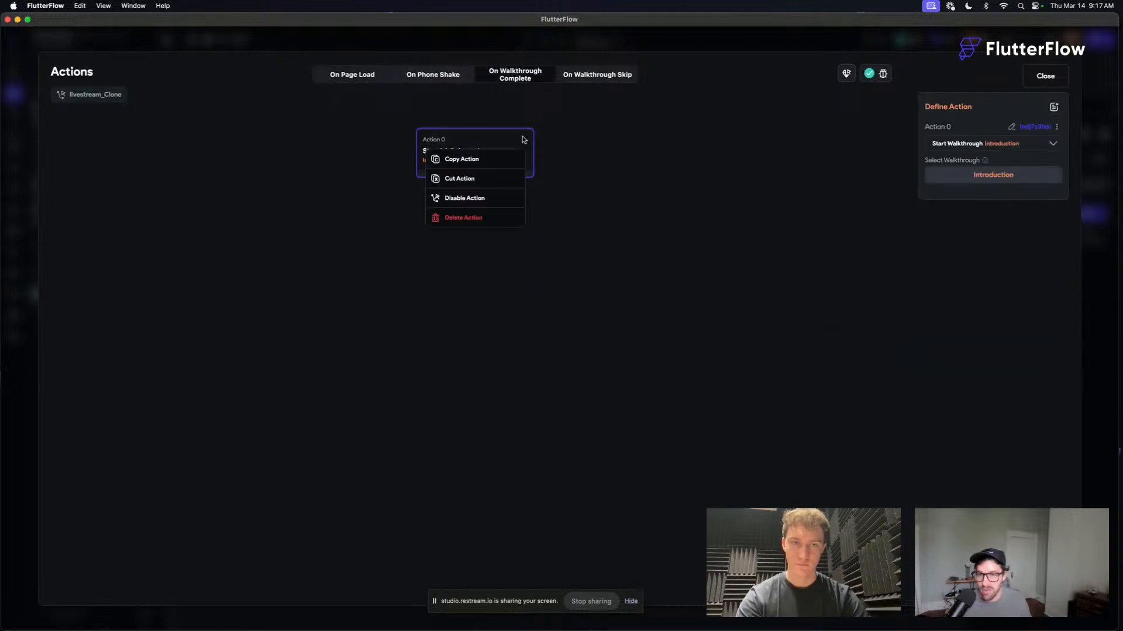
{"action": "left_click", "coordinate": [484, 219]}
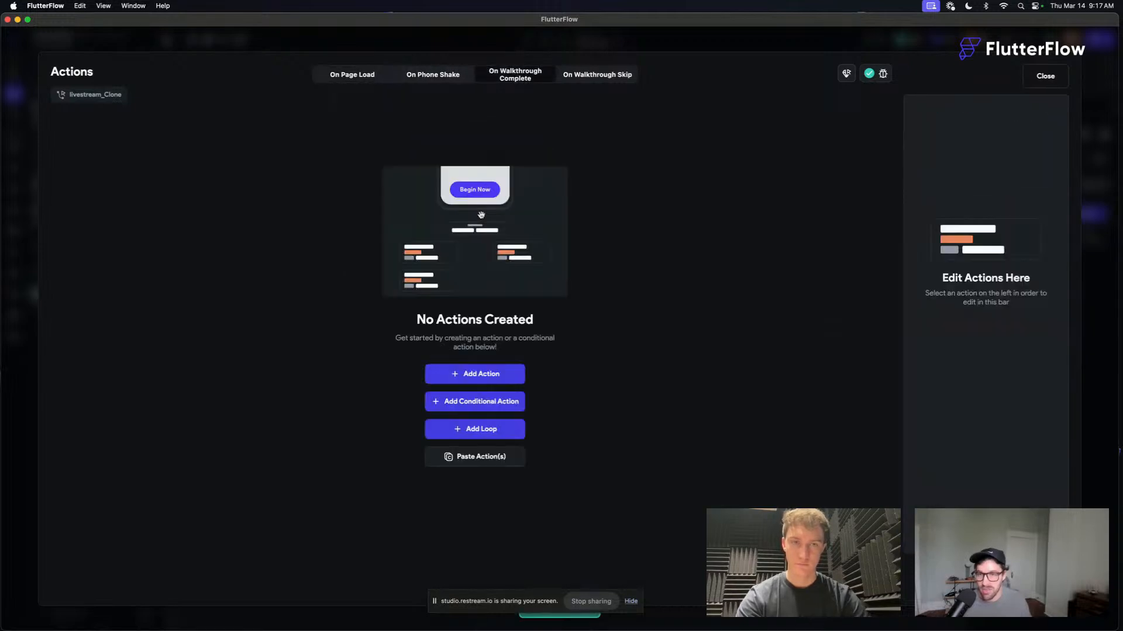
- Add an Update App State action to On Walkthrough Complete with the showWelcome field
{"action": "left_click", "coordinate": [485, 374]}
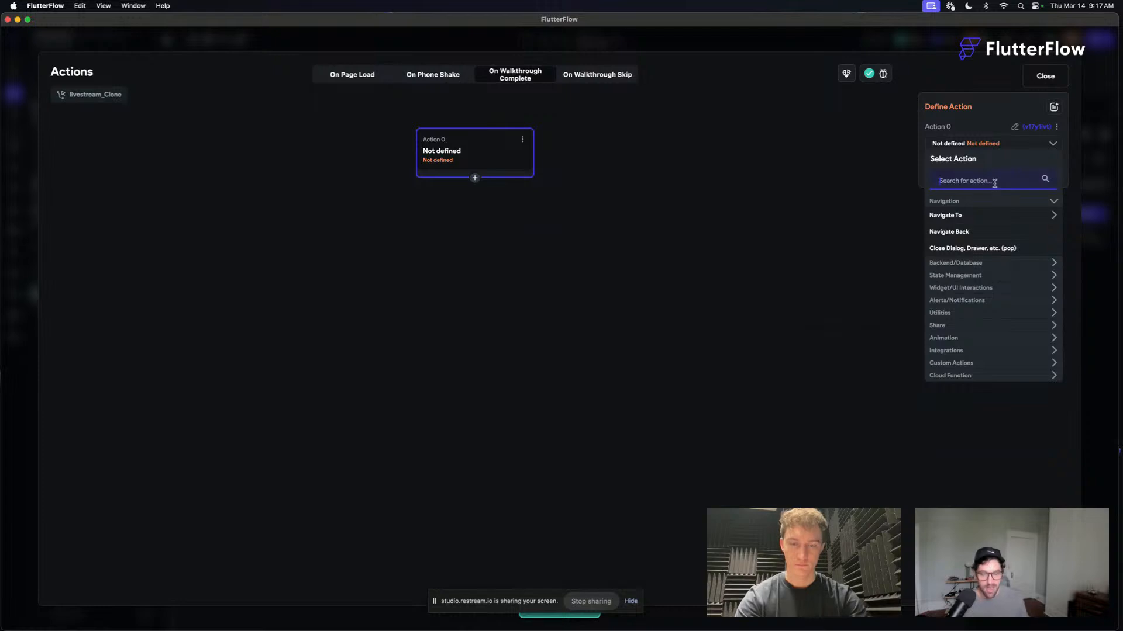
{"action": "type", "text": "update"}
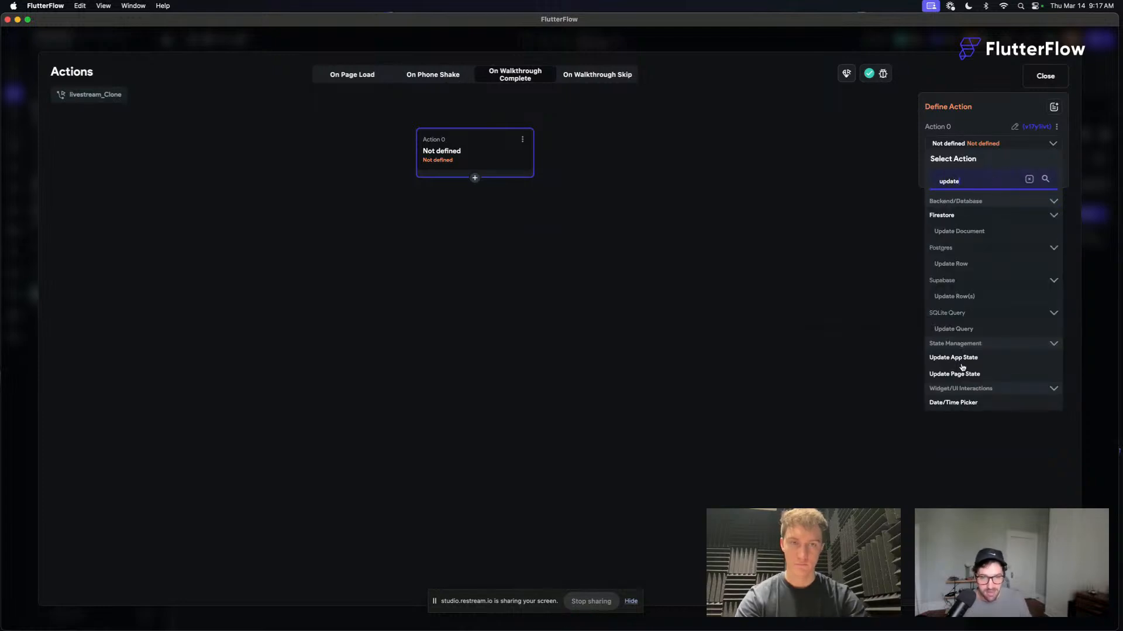
{"action": "left_click", "coordinate": [959, 357]}
{"action": "left_click", "coordinate": [995, 184]}
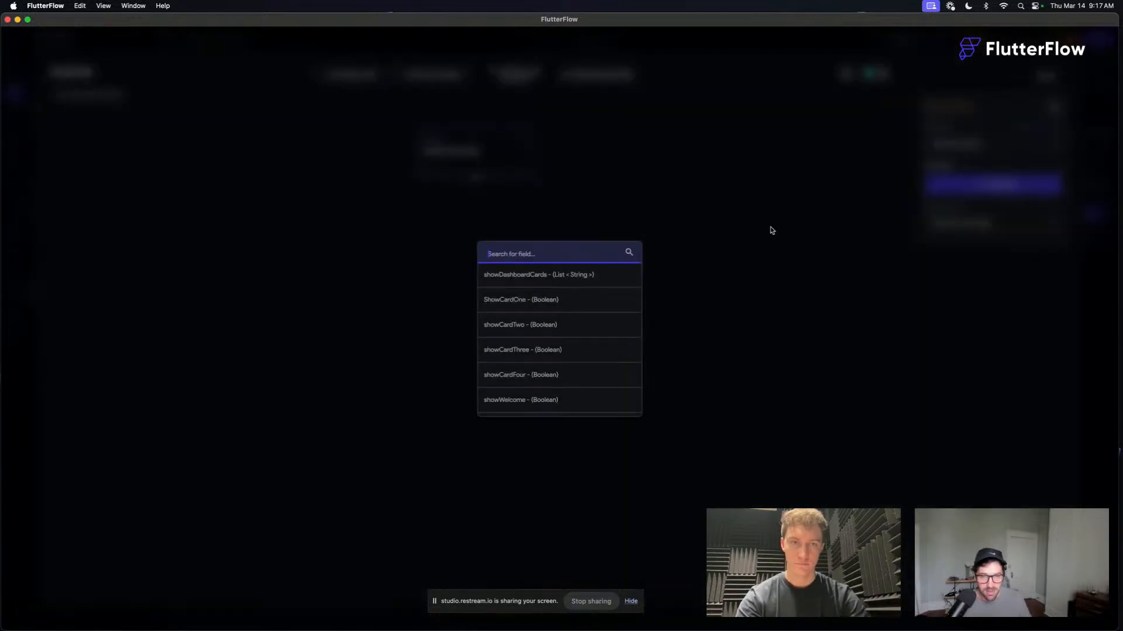
{"action": "scroll", "coordinate": [534, 366], "scroll_direction": "down", "scroll_amount": 3}
{"action": "left_click", "coordinate": [529, 377]}
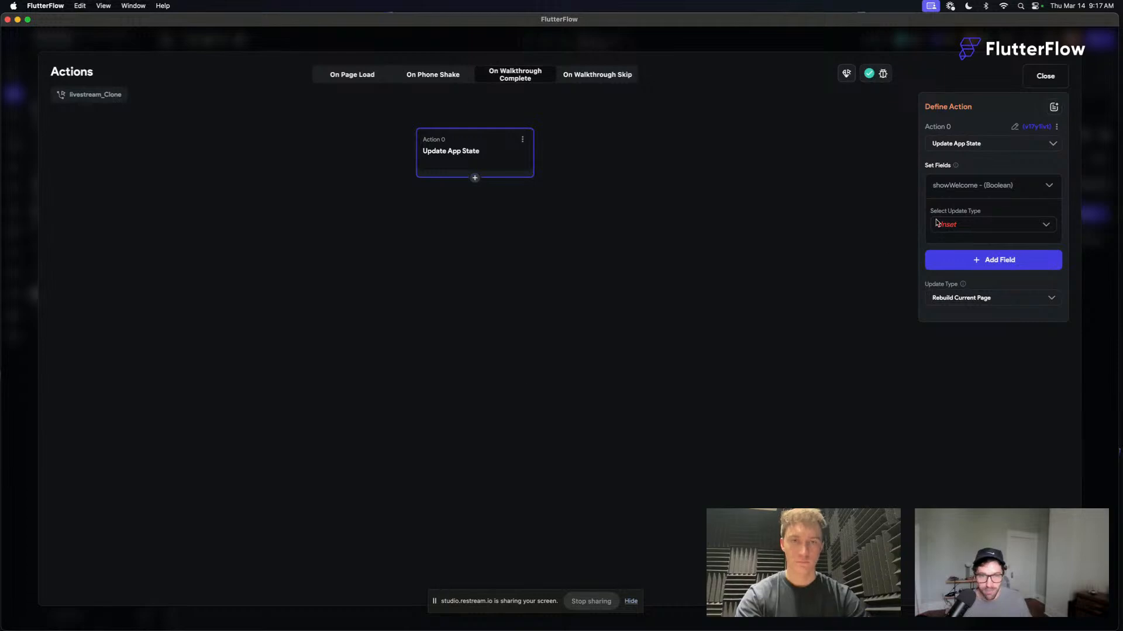
- Make the action set showWelcome to False and close the Action Flow Editor
{"action": "left_click", "coordinate": [956, 224]}
{"action": "left_click", "coordinate": [951, 258]}
{"action": "left_click", "coordinate": [951, 259]}
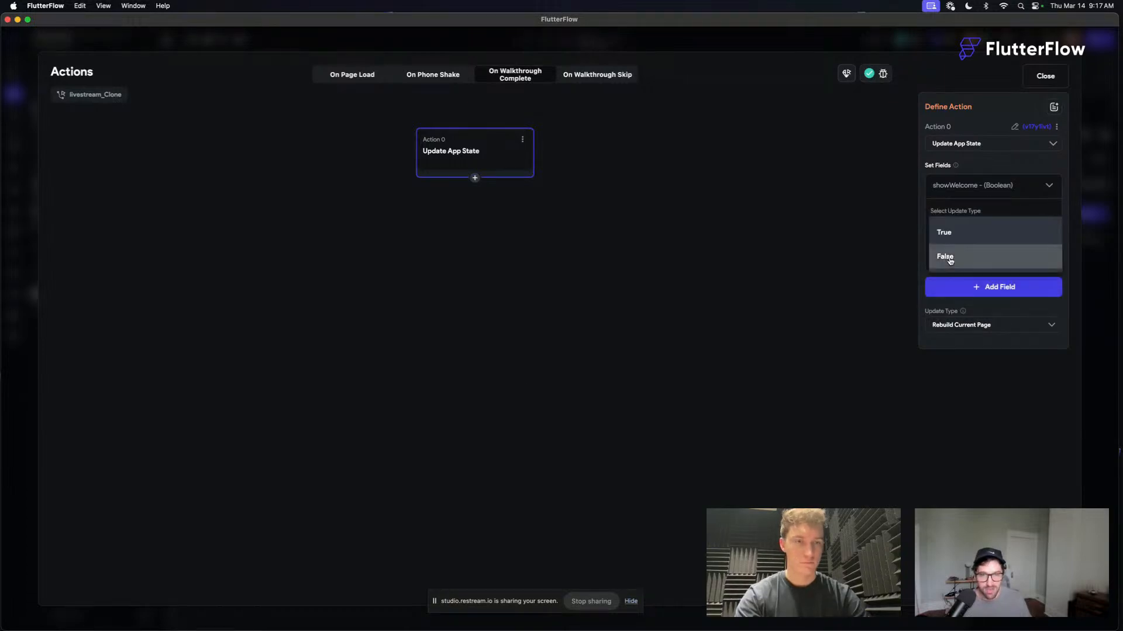
{"action": "left_click", "coordinate": [948, 255]}
{"action": "left_click", "coordinate": [1044, 77]}
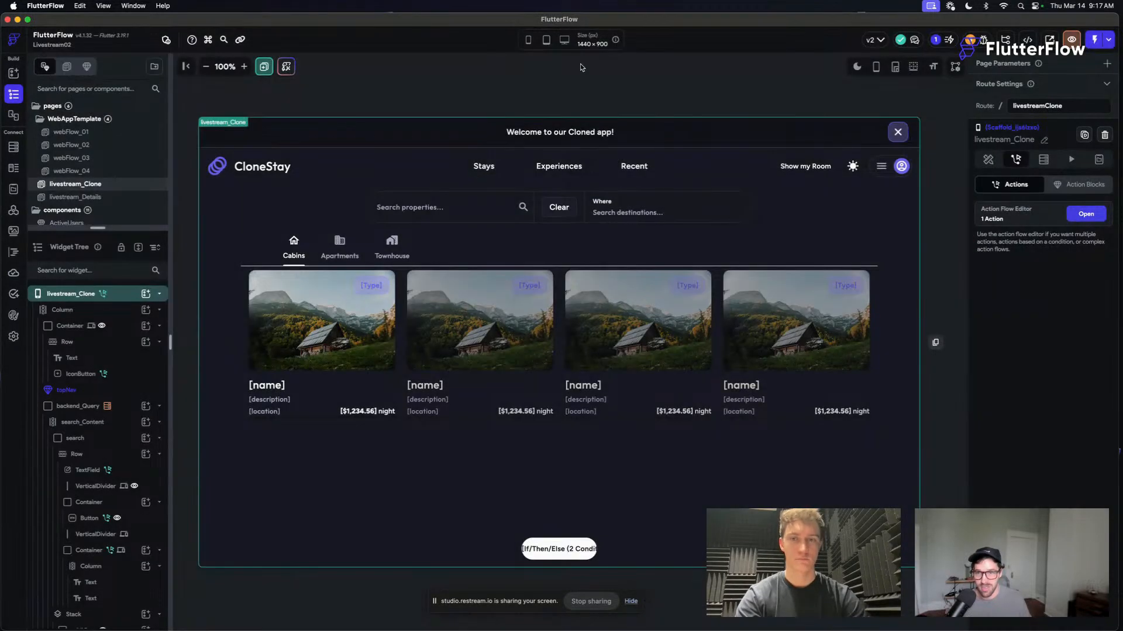
- Run the app in Test Mode and copy the test session's URL from the Safari window that opens
{"action": "left_click", "coordinate": [571, 86]}
{"action": "left_click", "coordinate": [597, 98]}
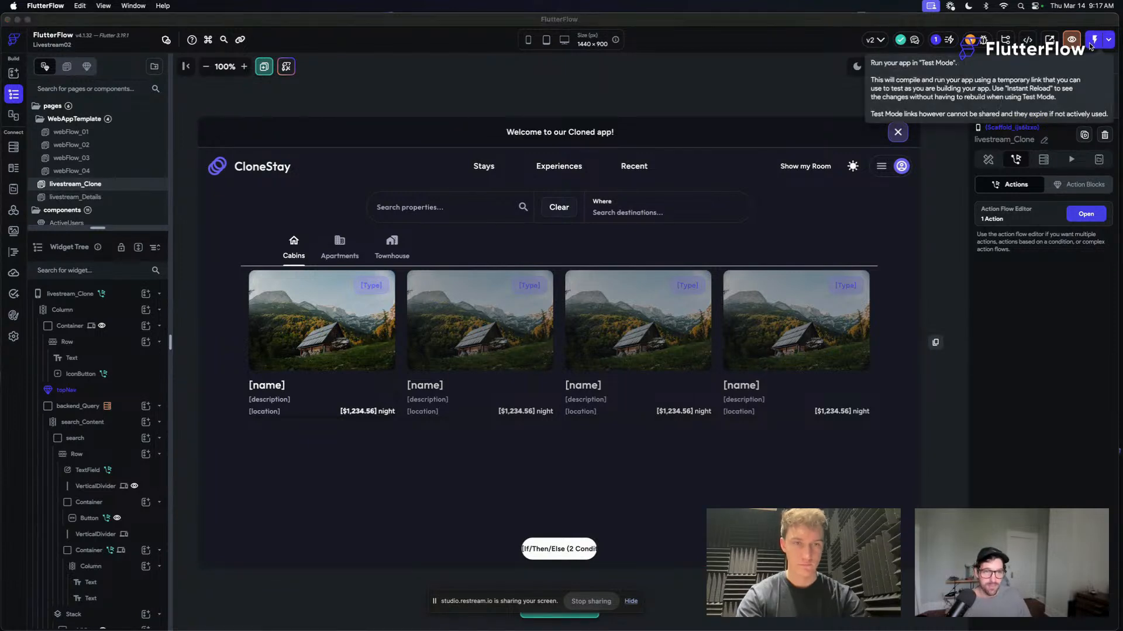
{"action": "left_click", "coordinate": [1094, 39]}
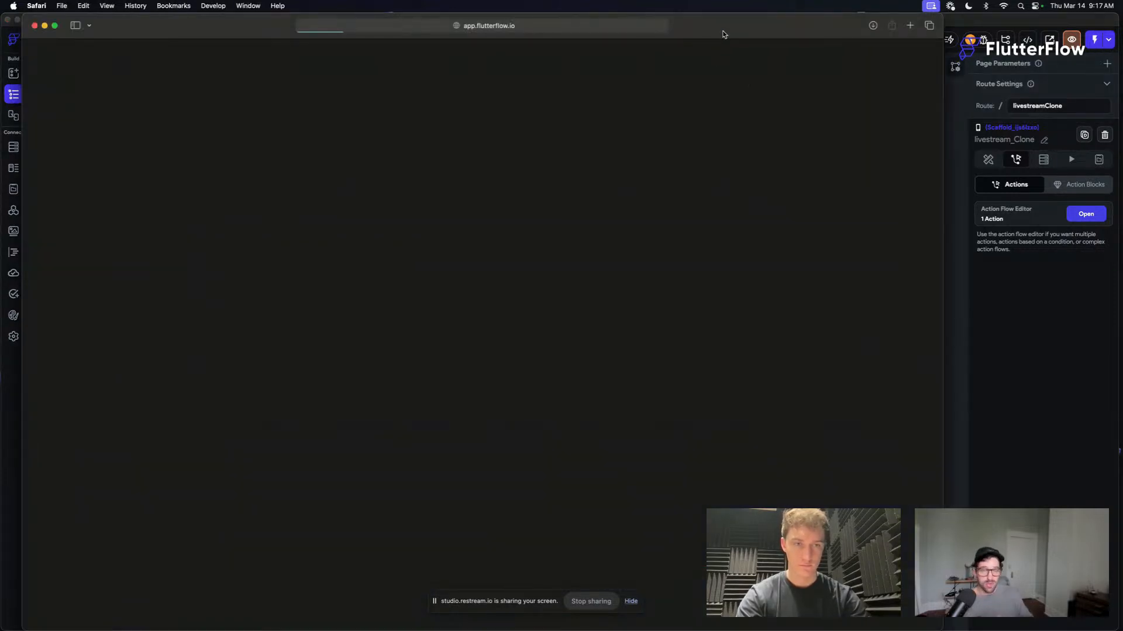
{"action": "left_click", "coordinate": [552, 27]}
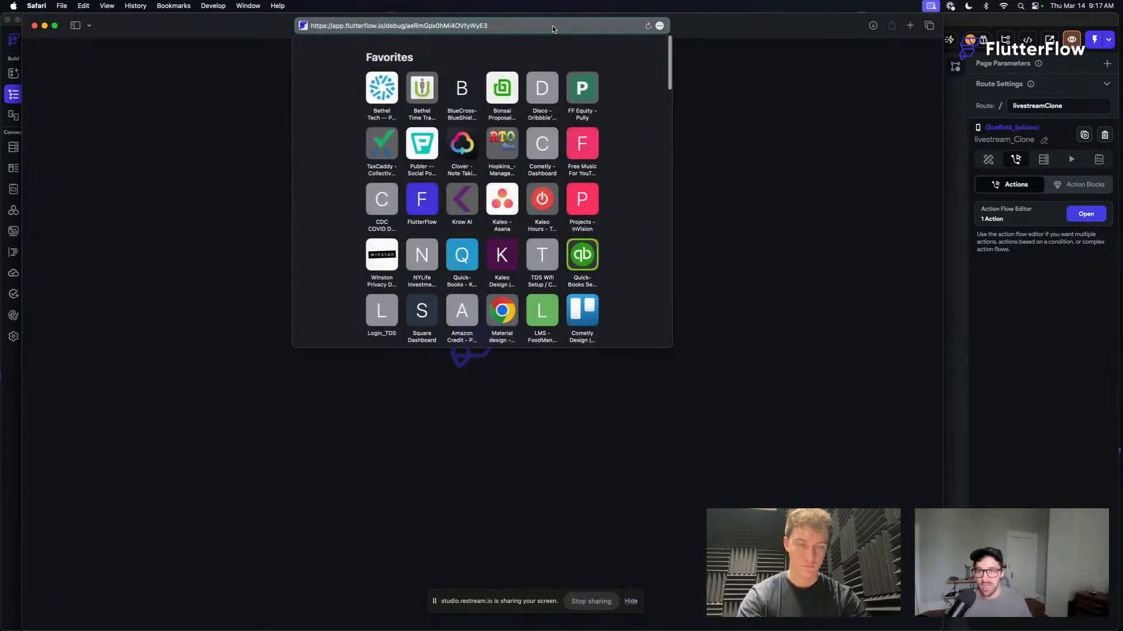
{"action": "key", "text": "super+c"}
{"action": "key", "text": "super+c"}
{"action": "left_click", "coordinate": [768, 136]}
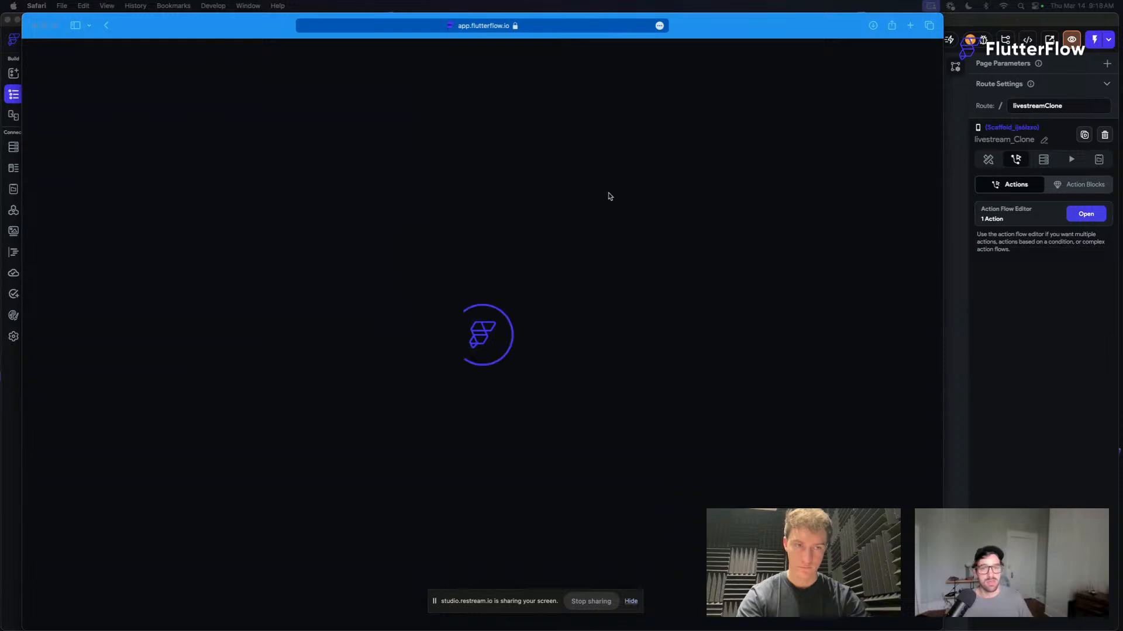
- Close the Safari window and bring the Chrome window with the Livestream02 test session fully into view
{"action": "left_click", "coordinate": [730, 26]}
{"action": "key", "text": "super+w"}
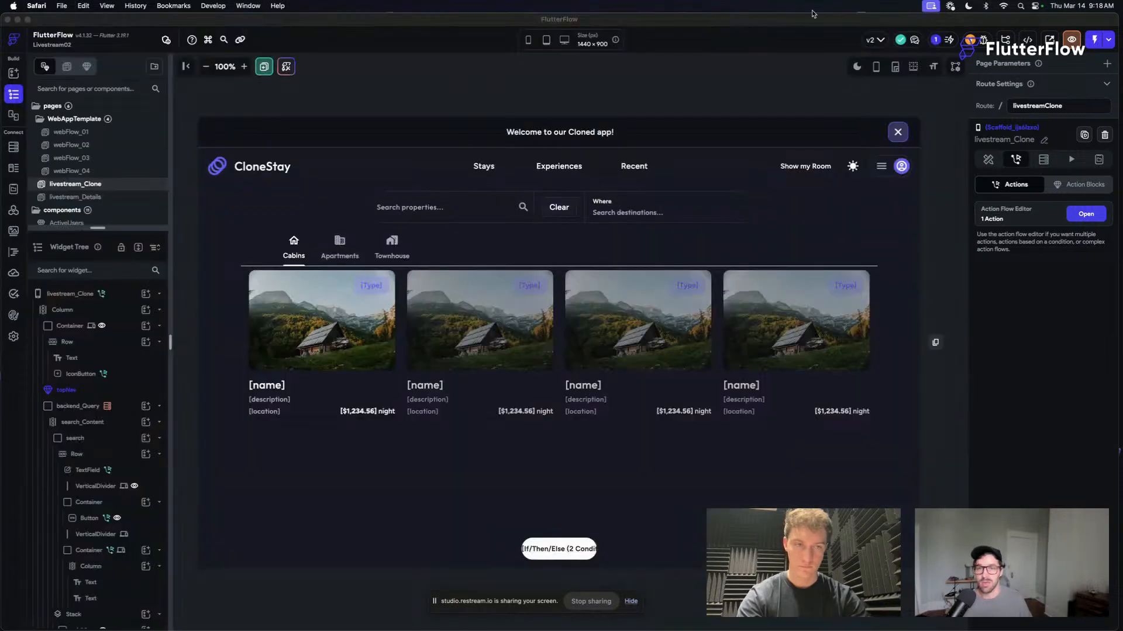
{"action": "left_click_drag", "start_coordinate": [1122, 262], "coordinate": [426, 150]}
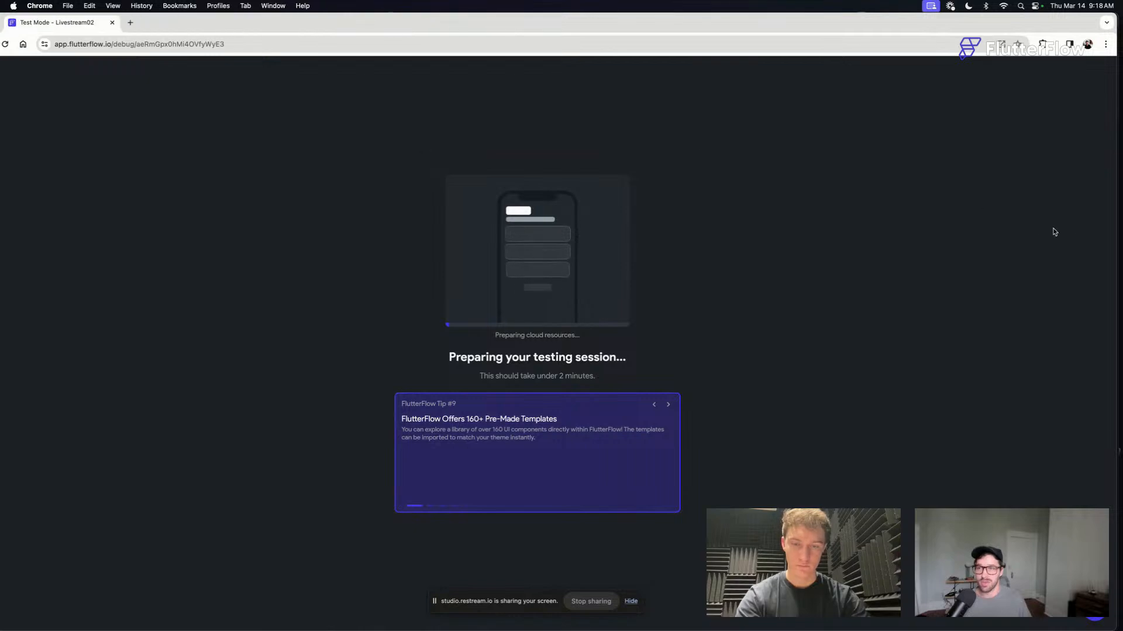
{"action": "left_click_drag", "start_coordinate": [1100, 221], "coordinate": [1039, 221]}
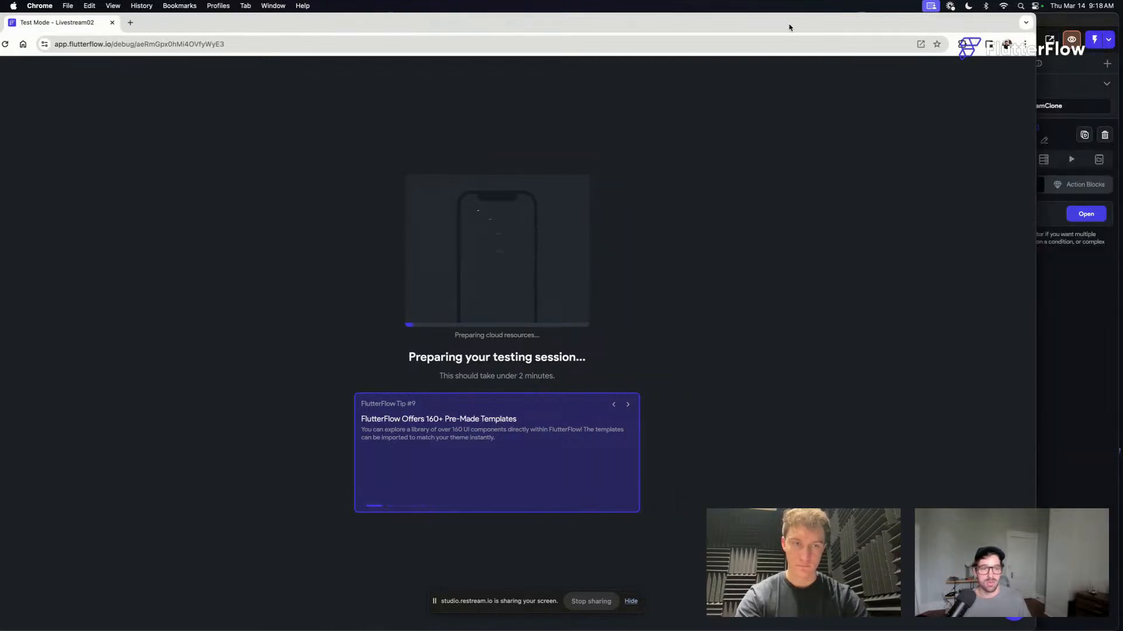
{"action": "left_click_drag", "start_coordinate": [789, 27], "coordinate": [870, 17]}
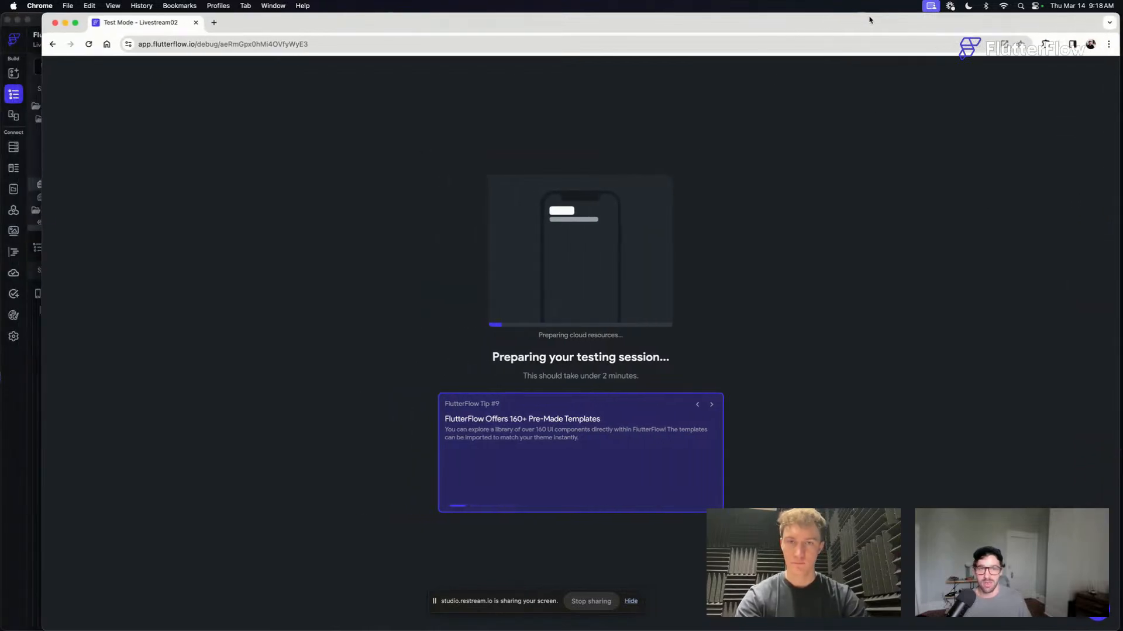
- Switch back to the FlutterFlow builder and look through the layout widgets and UI Elements templates available for insertion
{"action": "left_click", "coordinate": [18, 498]}
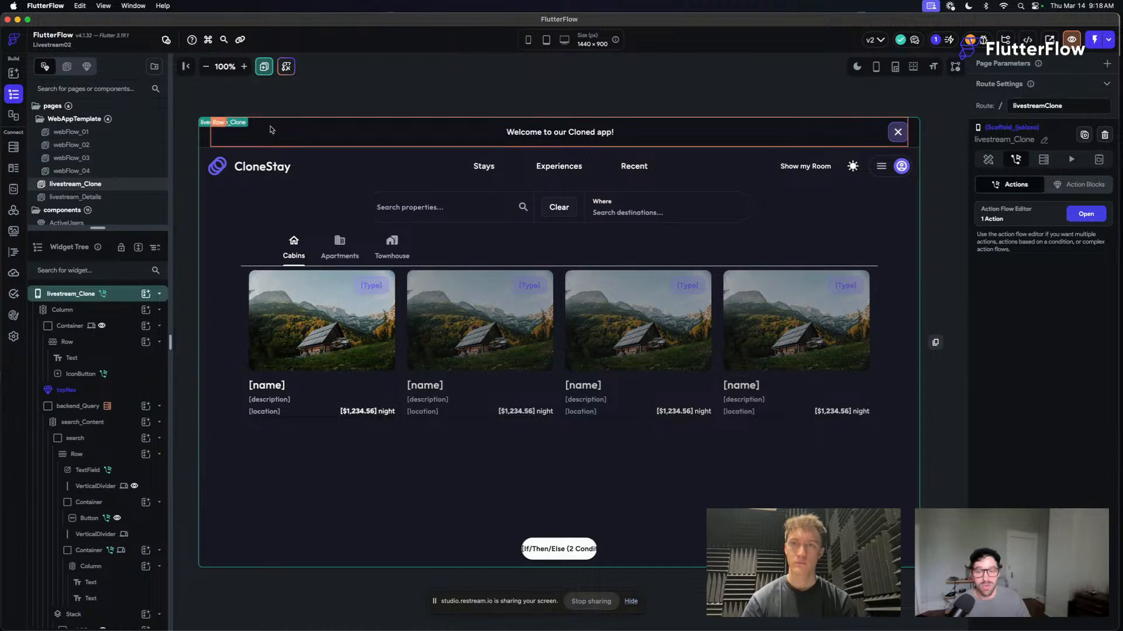
{"action": "key", "text": "super+k"}
{"action": "left_click", "coordinate": [357, 310]}
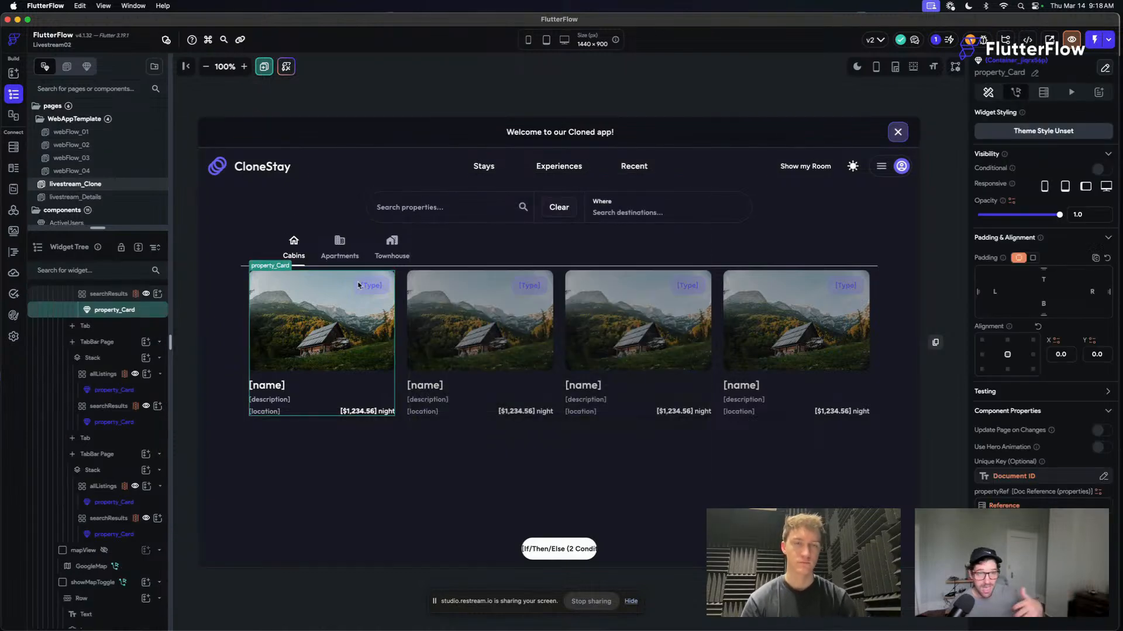
{"action": "left_click", "coordinate": [430, 254]}
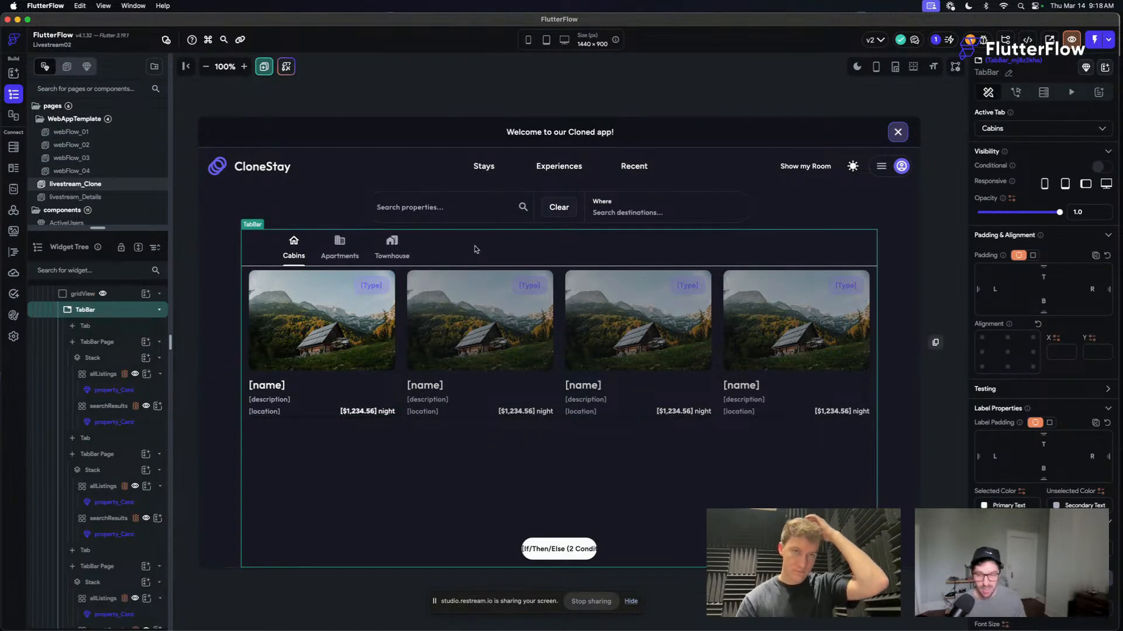
{"action": "key", "text": "super+k"}
{"action": "scroll", "coordinate": [519, 289], "scroll_direction": "down", "scroll_amount": 2}
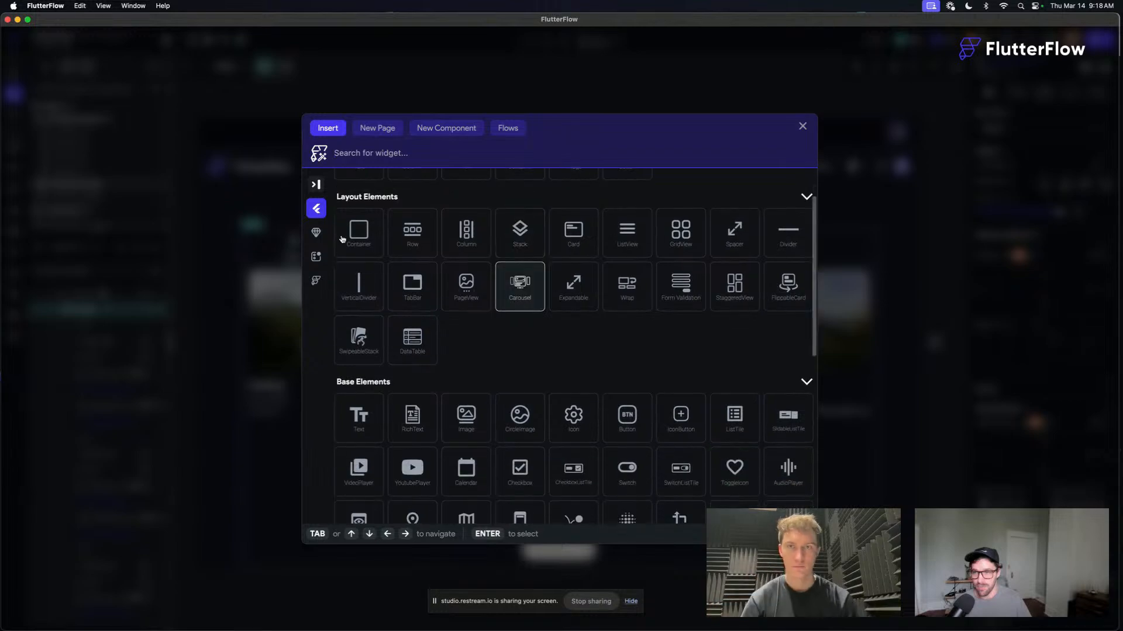
{"action": "left_click", "coordinate": [316, 256]}
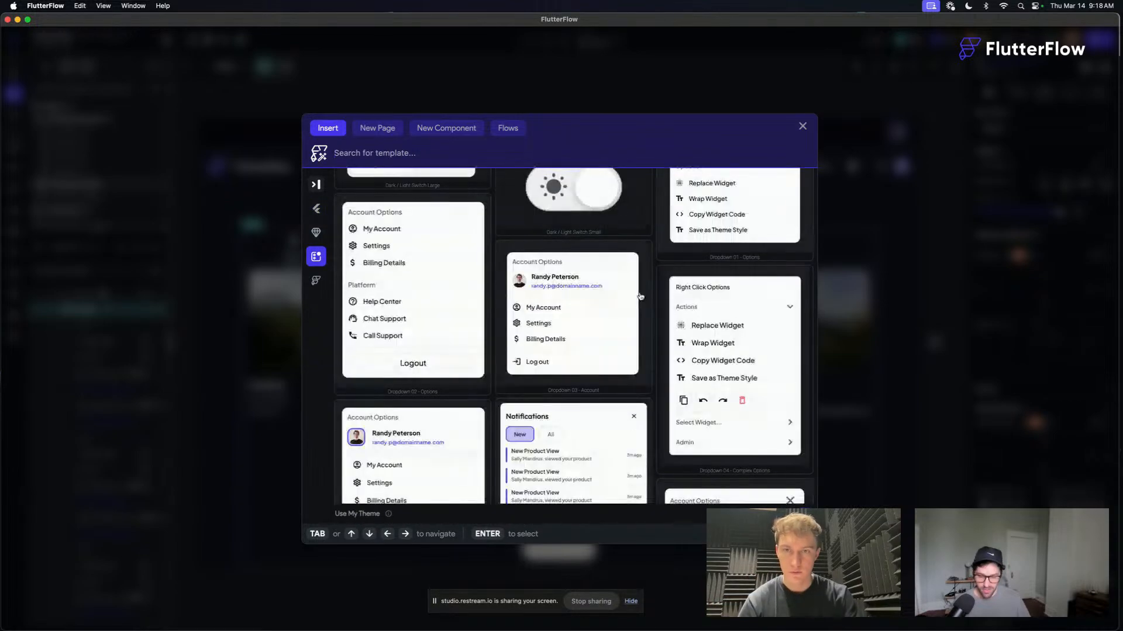
{"action": "scroll", "coordinate": [640, 296], "scroll_direction": "down", "scroll_amount": 15}
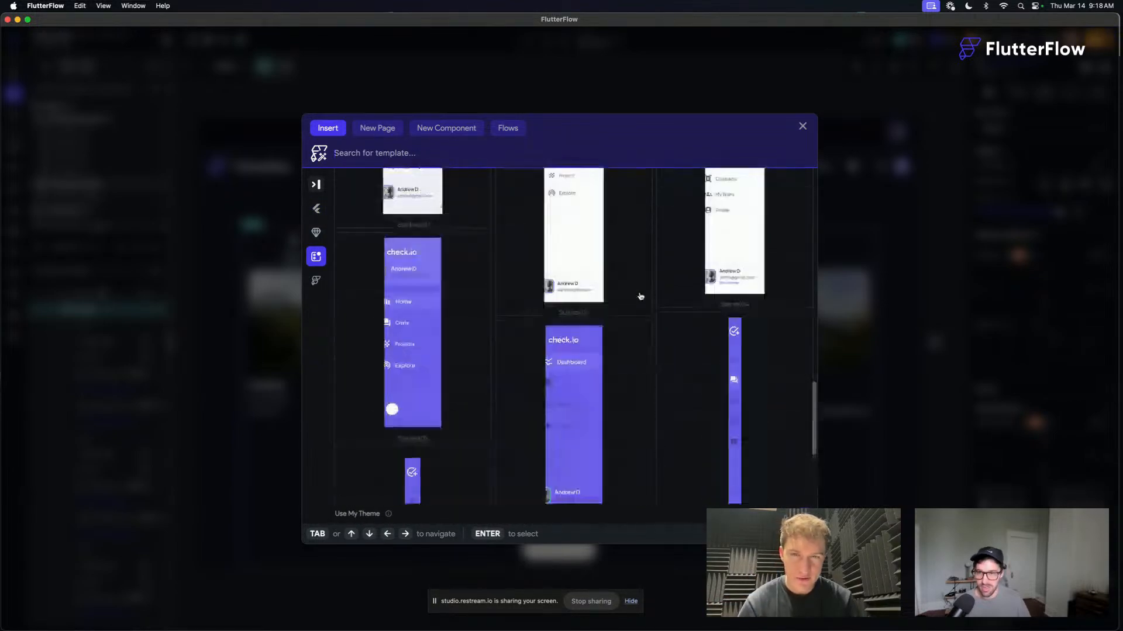
{"action": "scroll", "coordinate": [640, 296], "scroll_direction": "down", "scroll_amount": 15}
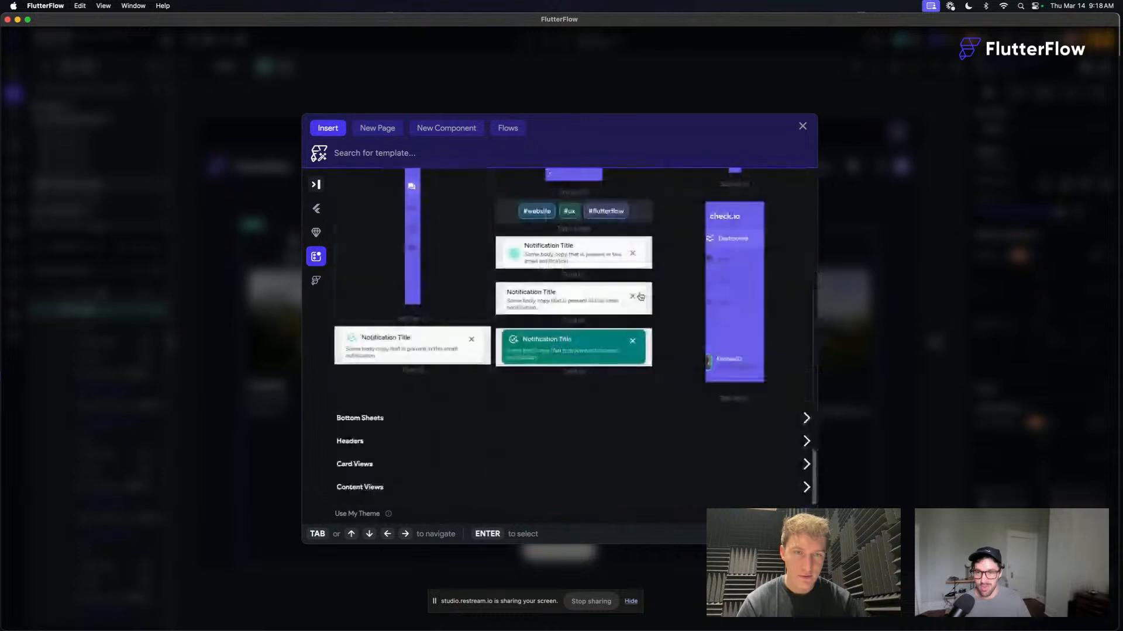
{"action": "left_click", "coordinate": [803, 128]}
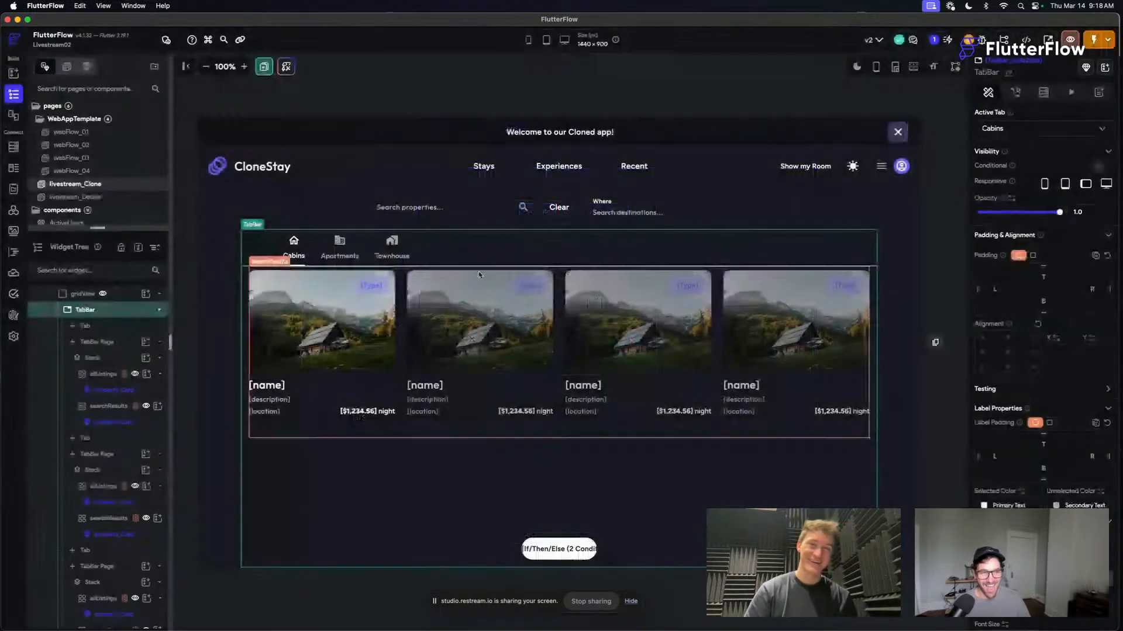
- Browse the insertable widgets, components and templates, including the Content Views, Card Views, Headers and Bottom Sheets categories
{"action": "left_click", "coordinate": [444, 437]}
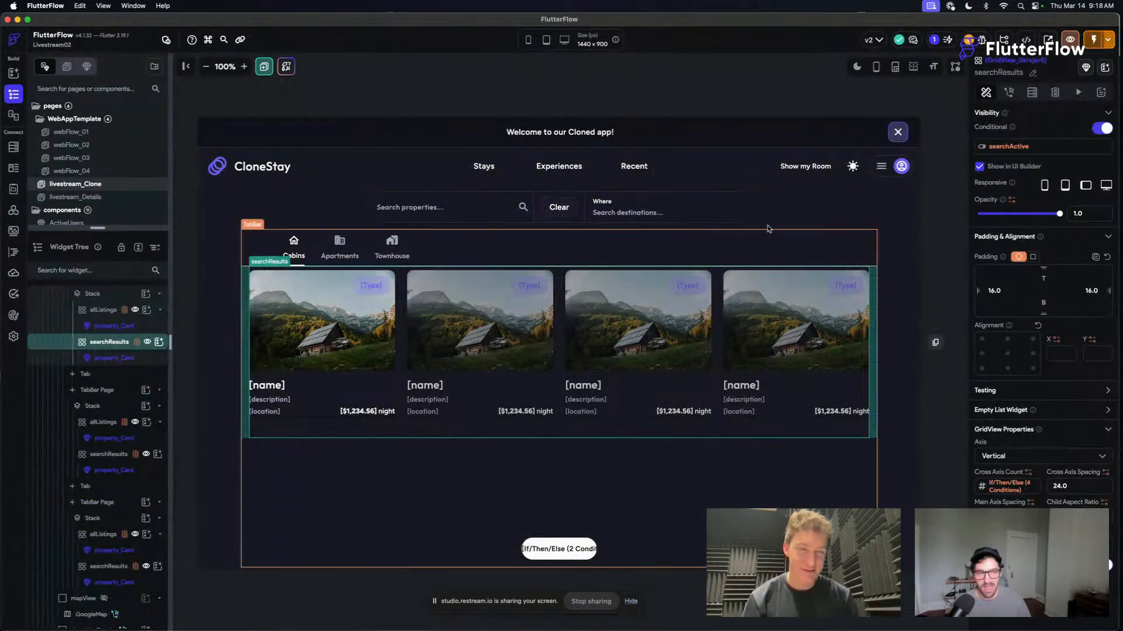
{"action": "left_click", "coordinate": [794, 211]}
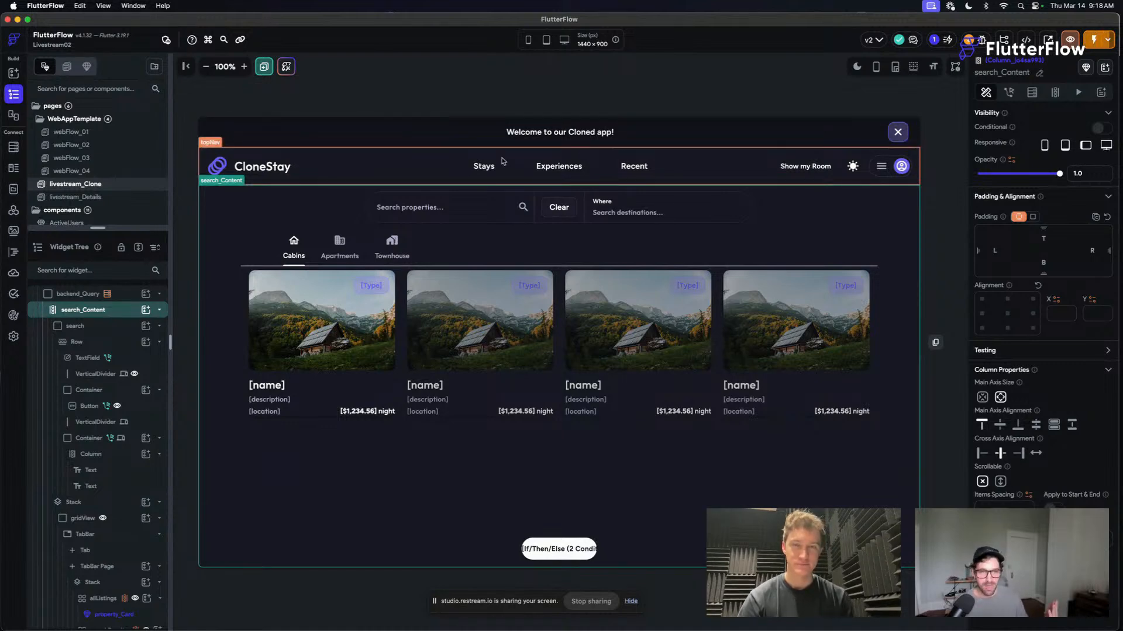
{"action": "key", "text": "super+k"}
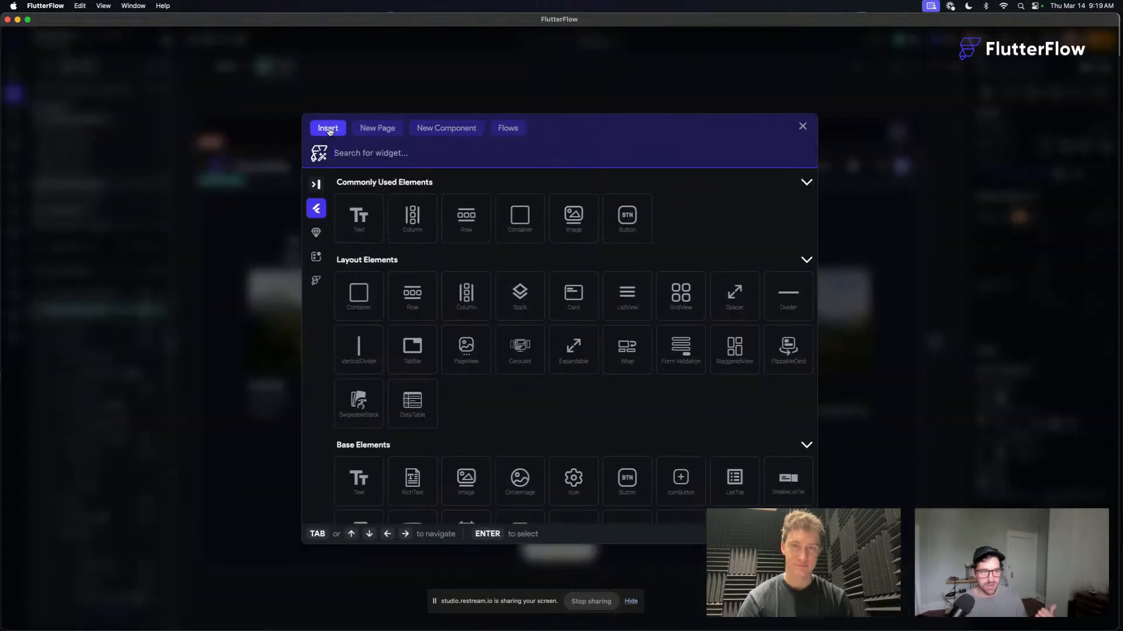
{"action": "scroll", "coordinate": [472, 292], "scroll_direction": "down", "scroll_amount": 8}
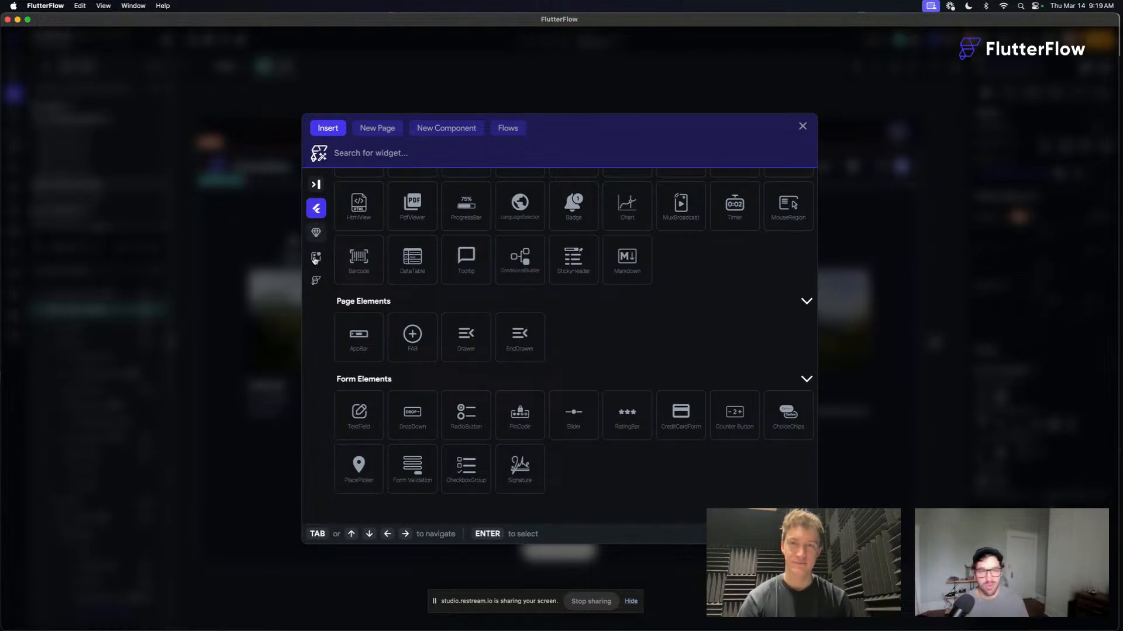
{"action": "left_click", "coordinate": [315, 232]}
{"action": "left_click", "coordinate": [316, 258]}
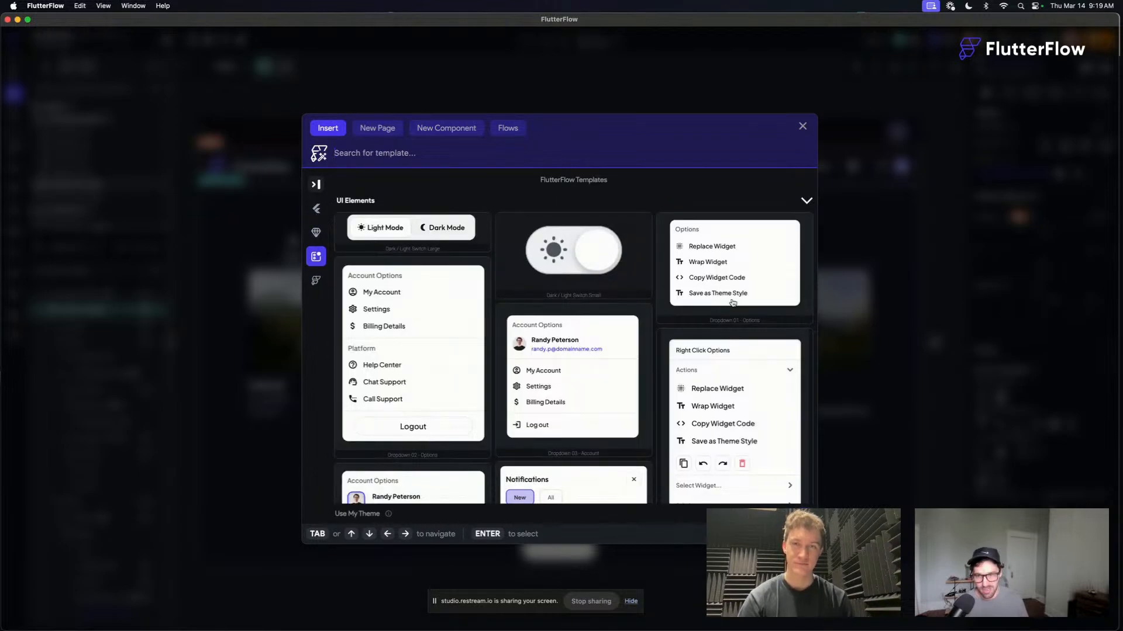
{"action": "scroll", "coordinate": [732, 303], "scroll_direction": "down", "scroll_amount": 10}
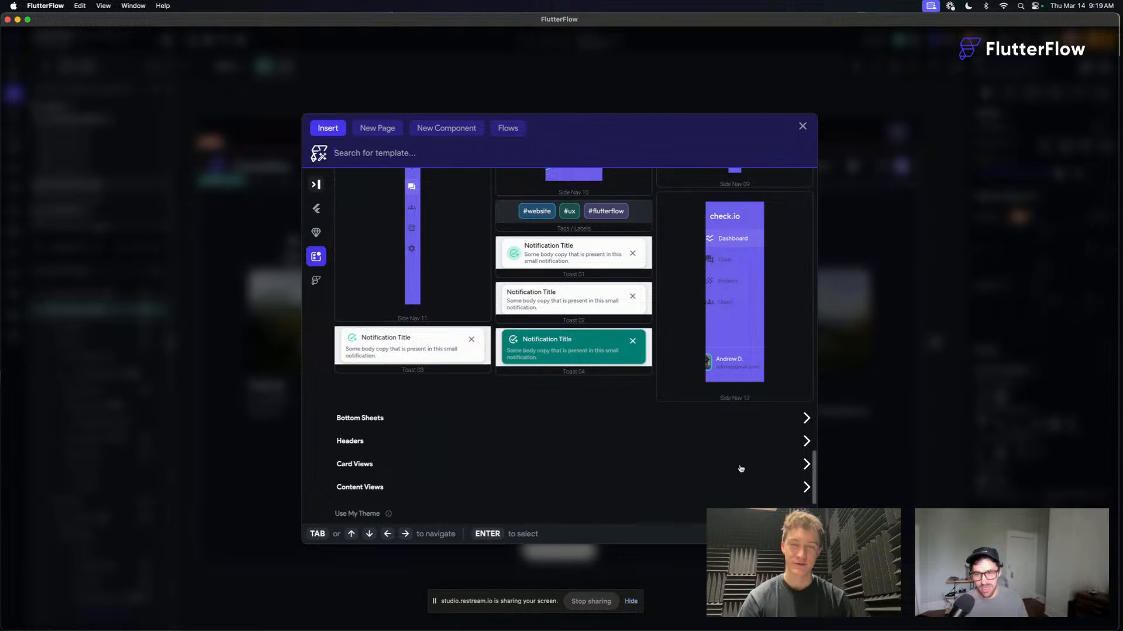
{"action": "left_click", "coordinate": [806, 487]}
{"action": "left_click", "coordinate": [806, 464]}
{"action": "left_click", "coordinate": [806, 440]}
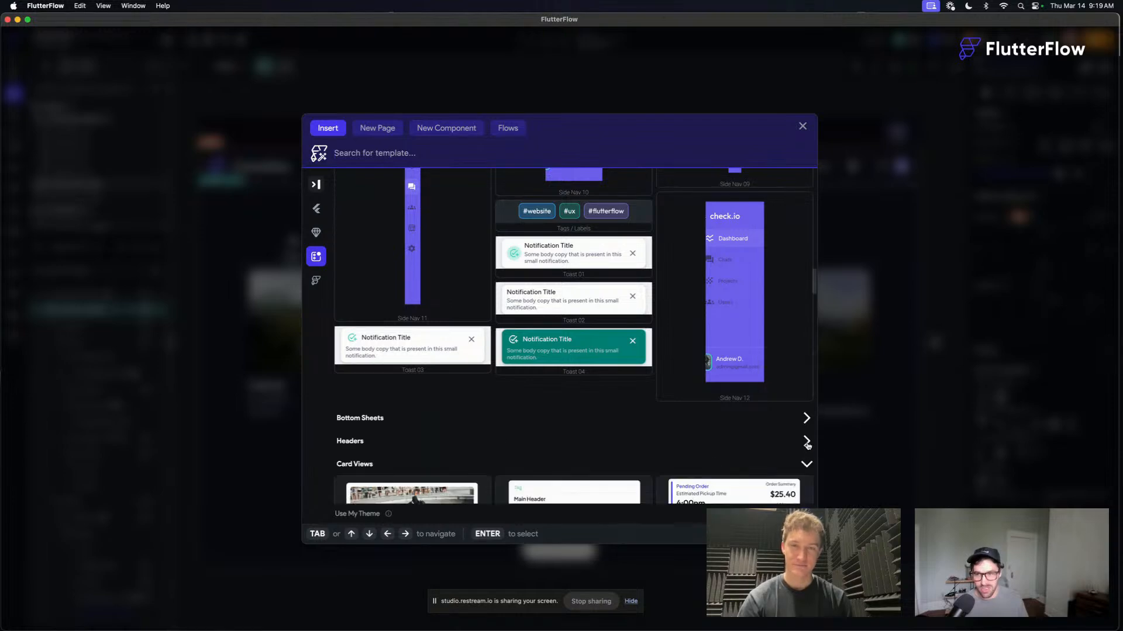
{"action": "left_click", "coordinate": [806, 418]}
{"action": "scroll", "coordinate": [606, 335], "scroll_direction": "down", "scroll_amount": 5}
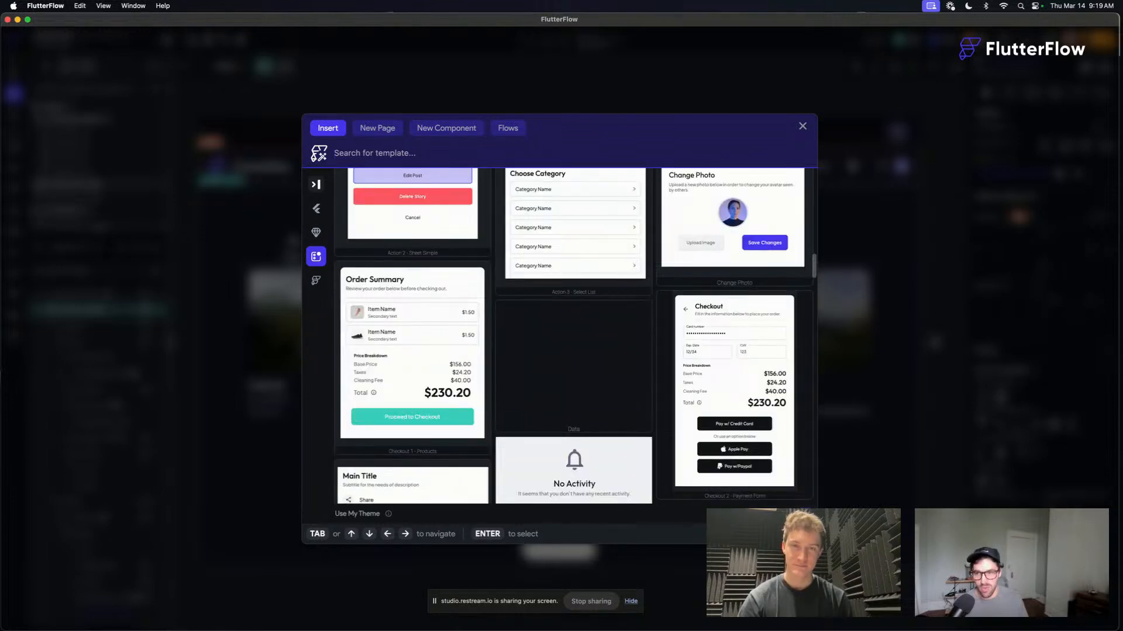
{"action": "scroll", "coordinate": [696, 383], "scroll_direction": "up", "scroll_amount": 20}
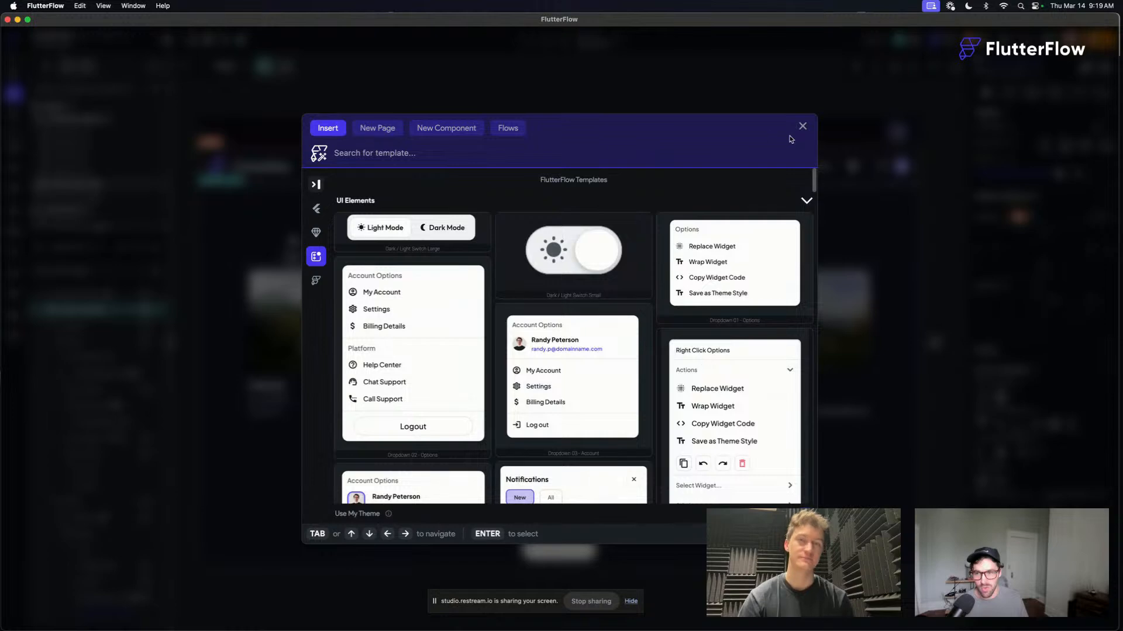
{"action": "left_click", "coordinate": [802, 126]}
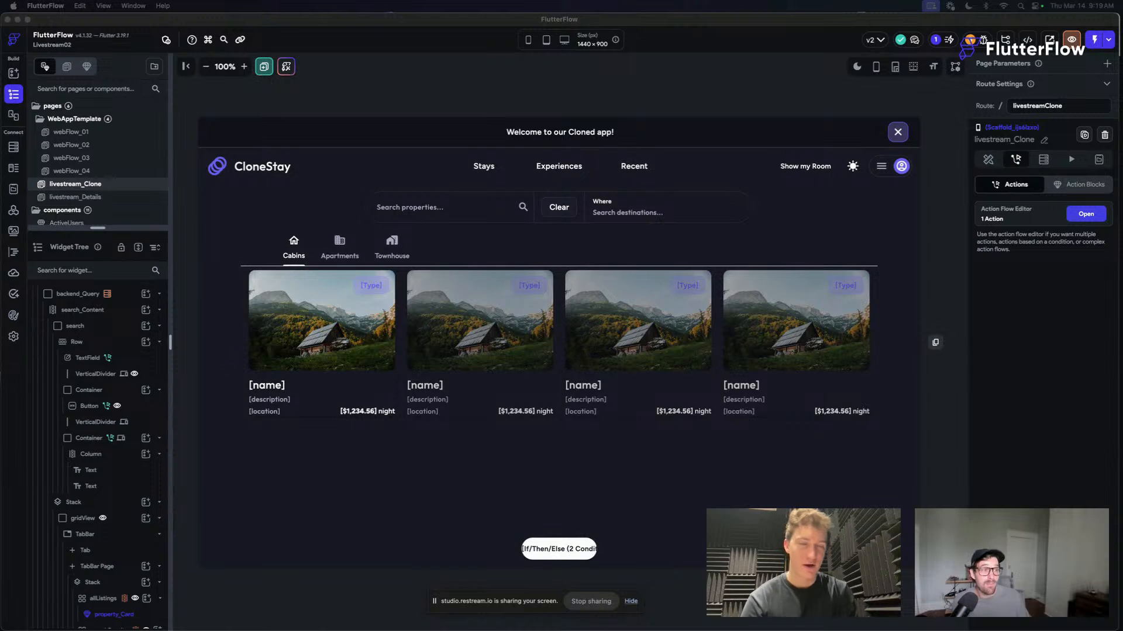
- Preview the livestream_Clone canvas in light mode and return it to dark mode
{"action": "left_click", "coordinate": [719, 76]}
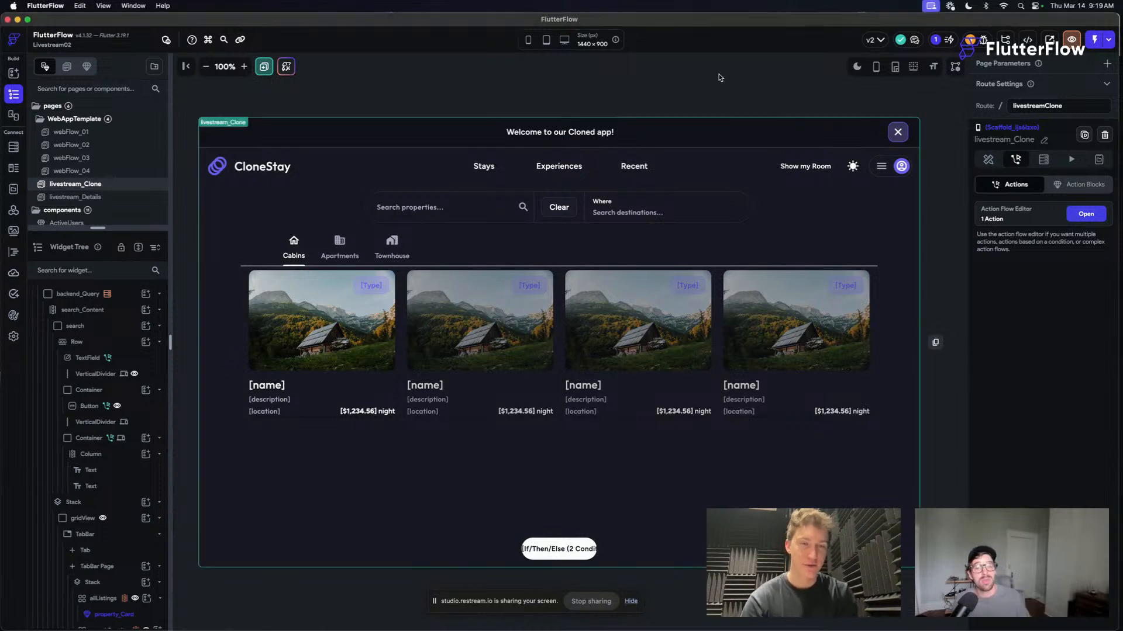
{"action": "left_click", "coordinate": [854, 68]}
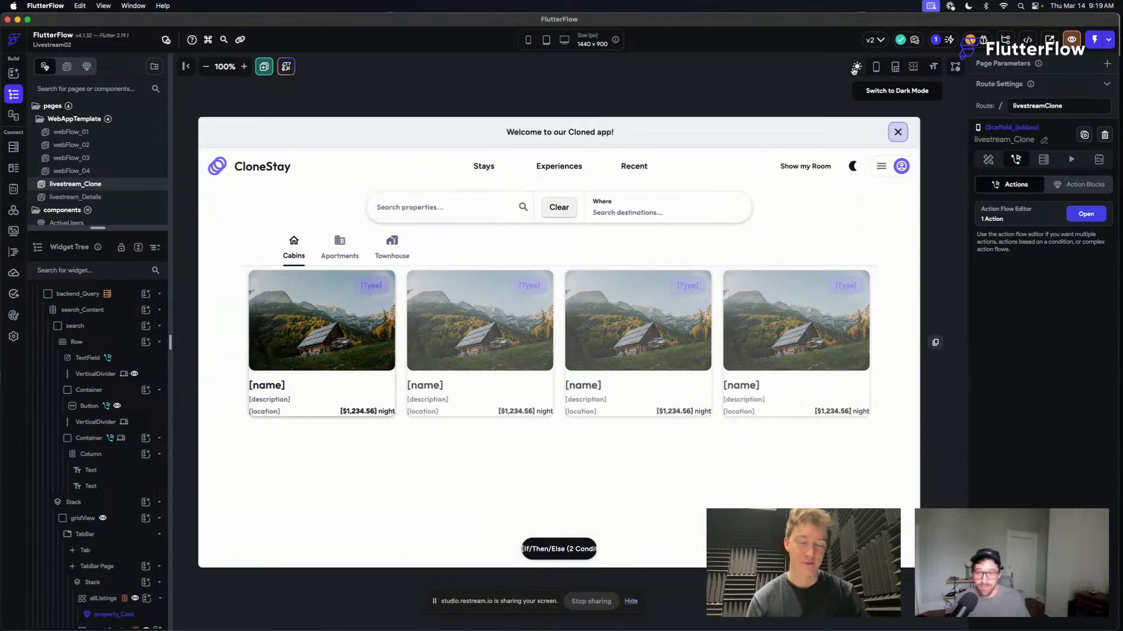
{"action": "left_click", "coordinate": [855, 68]}
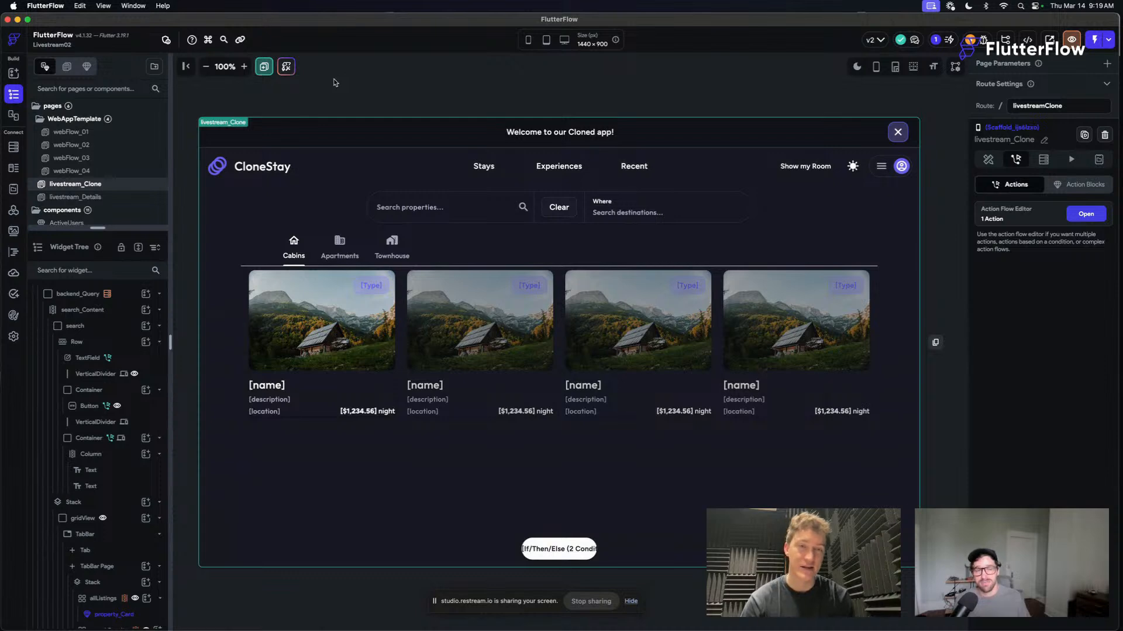
- Switch to the test session in Chrome and expand the Compilation Error details to read them
{"action": "key", "text": "ctrl+Up"}
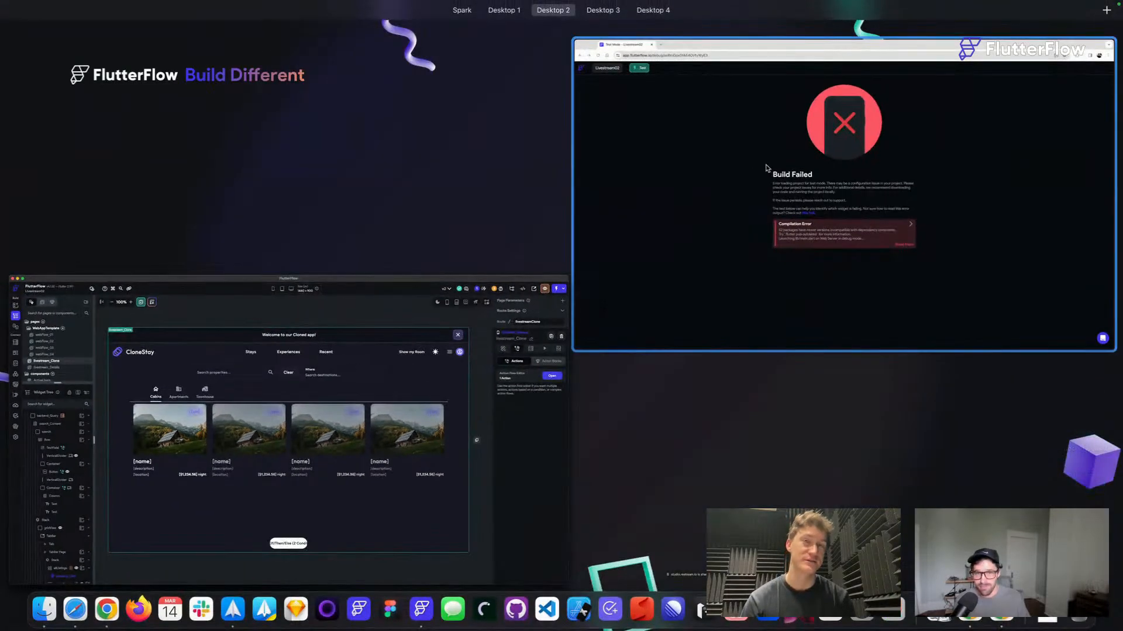
{"action": "left_click", "coordinate": [768, 168]}
{"action": "left_click", "coordinate": [714, 382]}
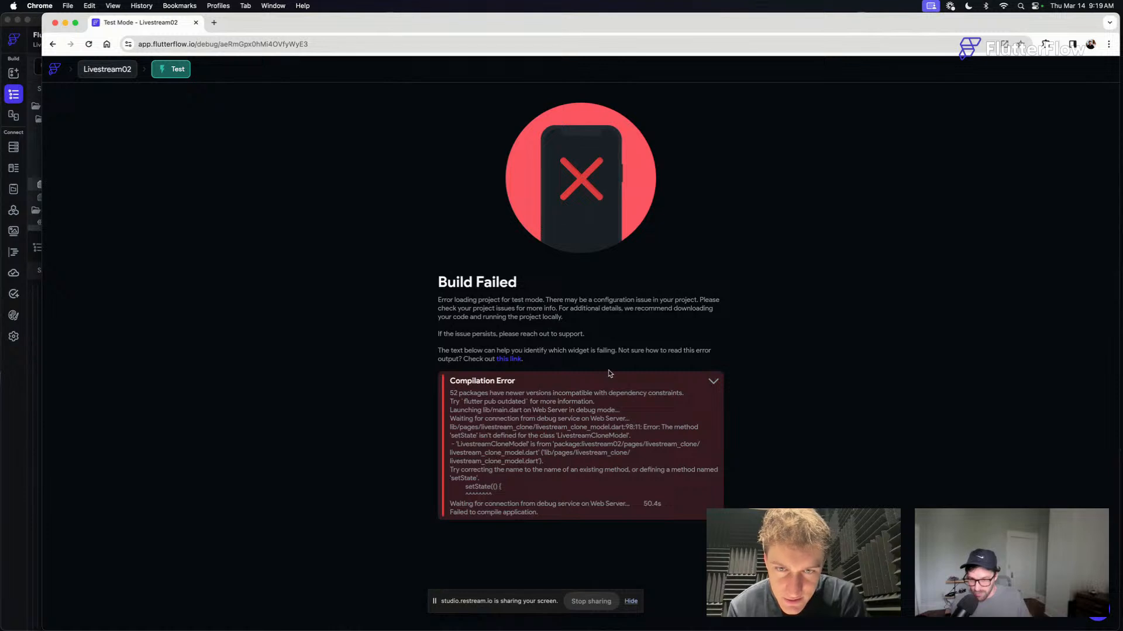
- Return to the FlutterFlow builder and review livestream_Clone's On Walkthrough Complete and On Page Load action flows
{"action": "left_click", "coordinate": [28, 416]}
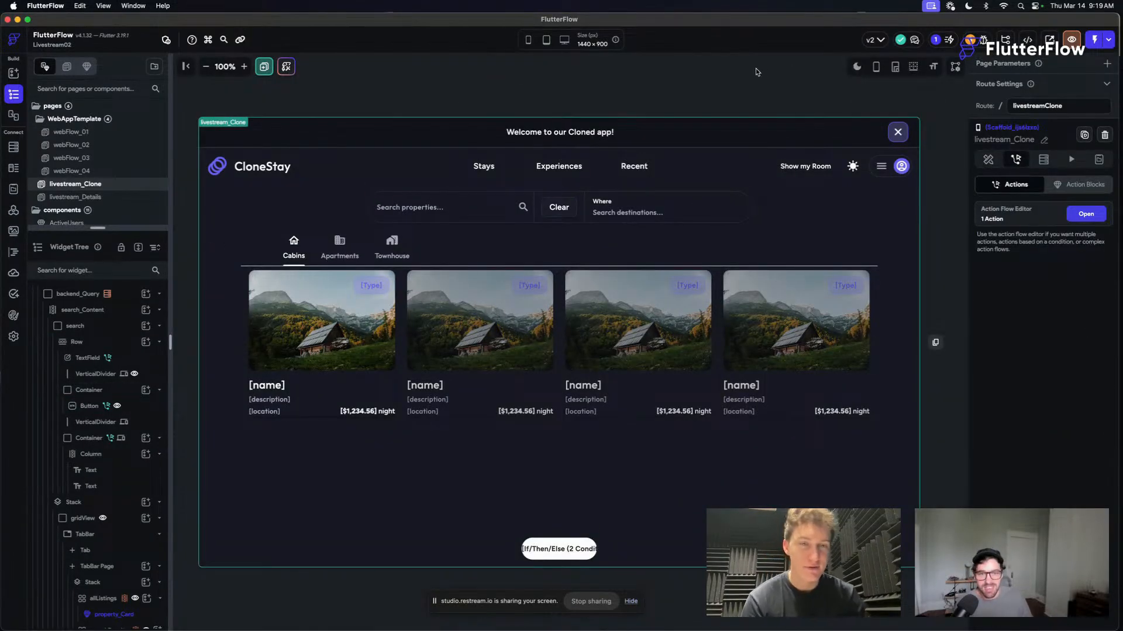
{"action": "left_click", "coordinate": [1079, 216]}
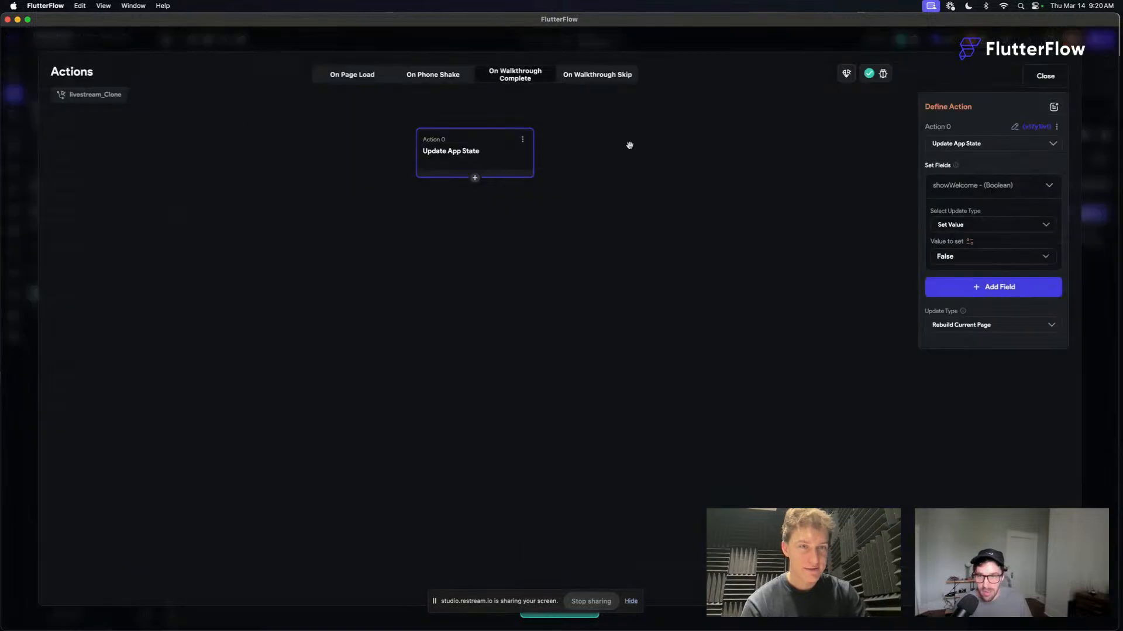
{"action": "left_click", "coordinate": [345, 74]}
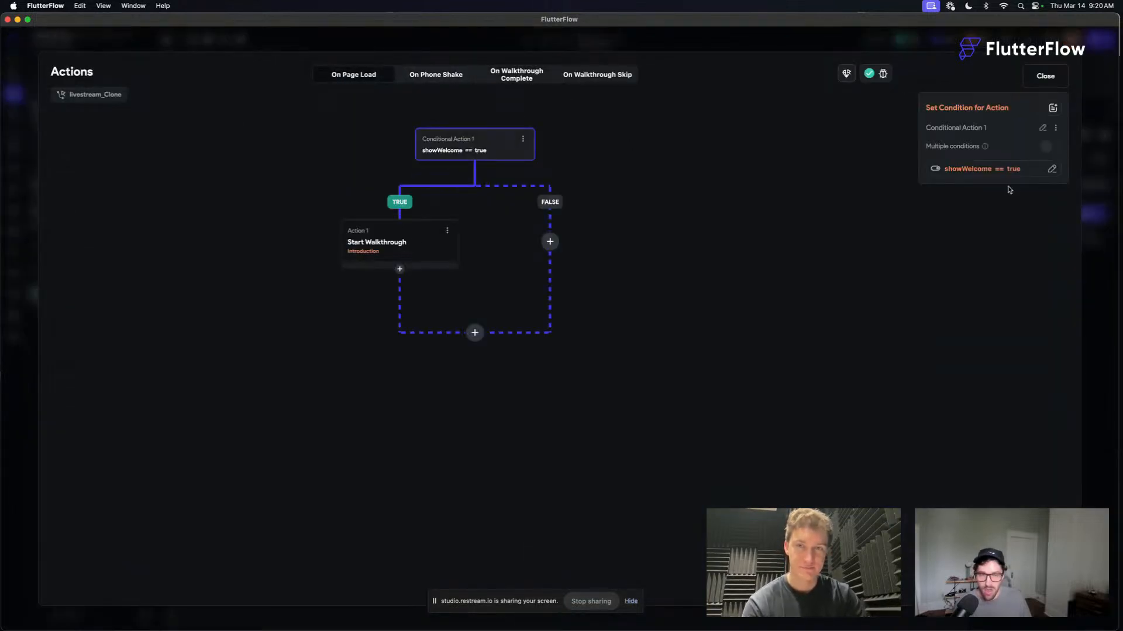
{"action": "left_click", "coordinate": [1045, 76]}
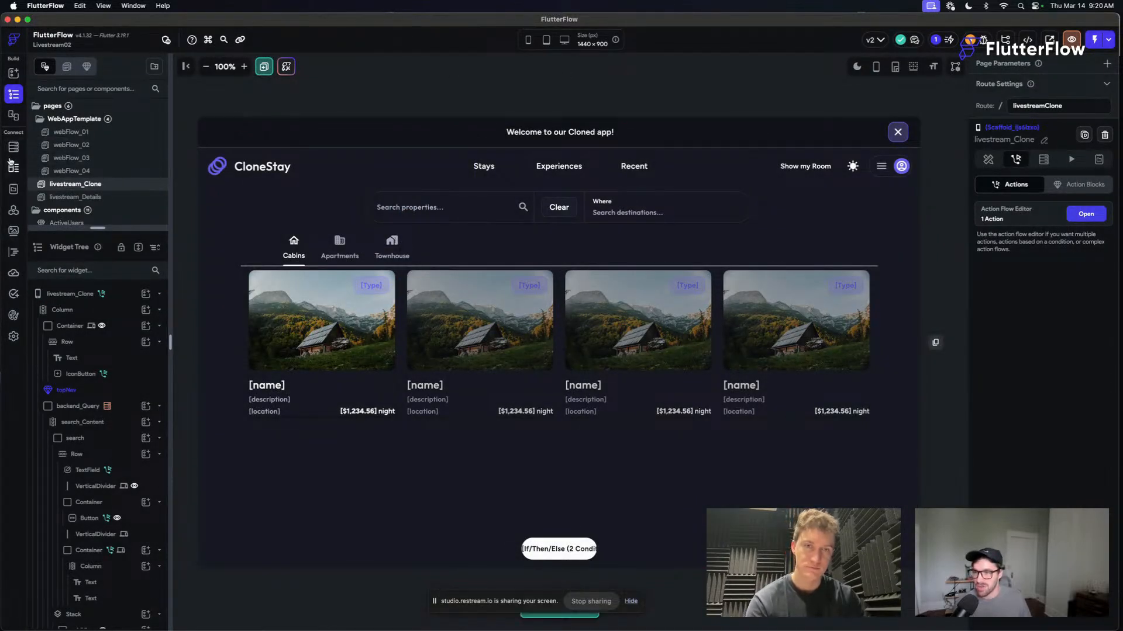
- Check the showWelcome variable's default value in App State, then inspect the livestream_Clone page's properties
{"action": "left_click", "coordinate": [15, 191]}
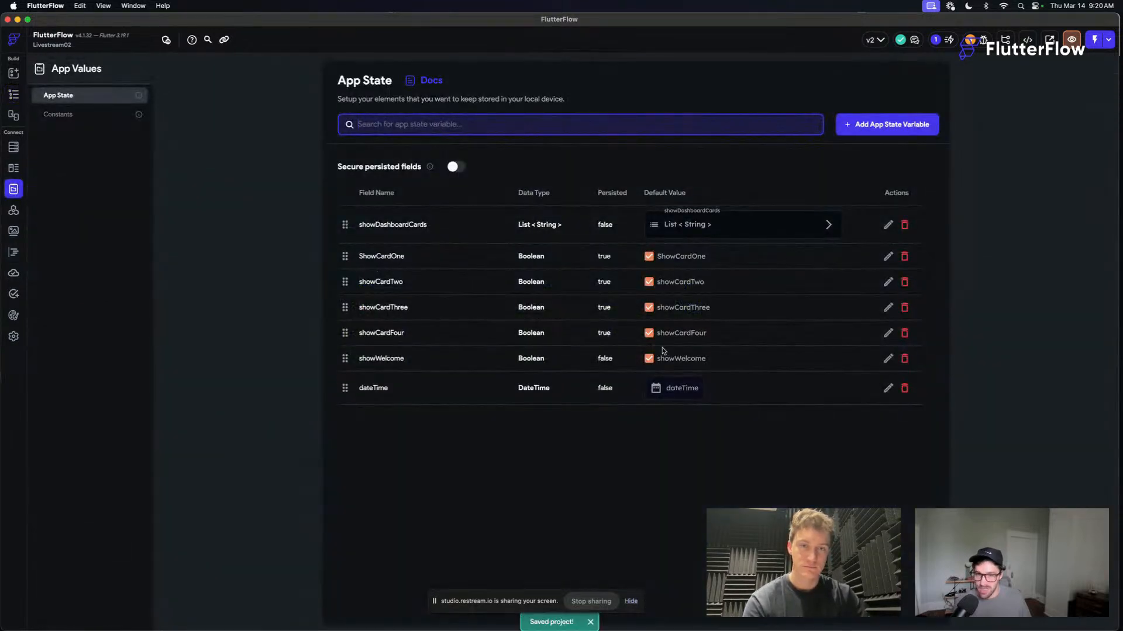
{"action": "left_click", "coordinate": [649, 359]}
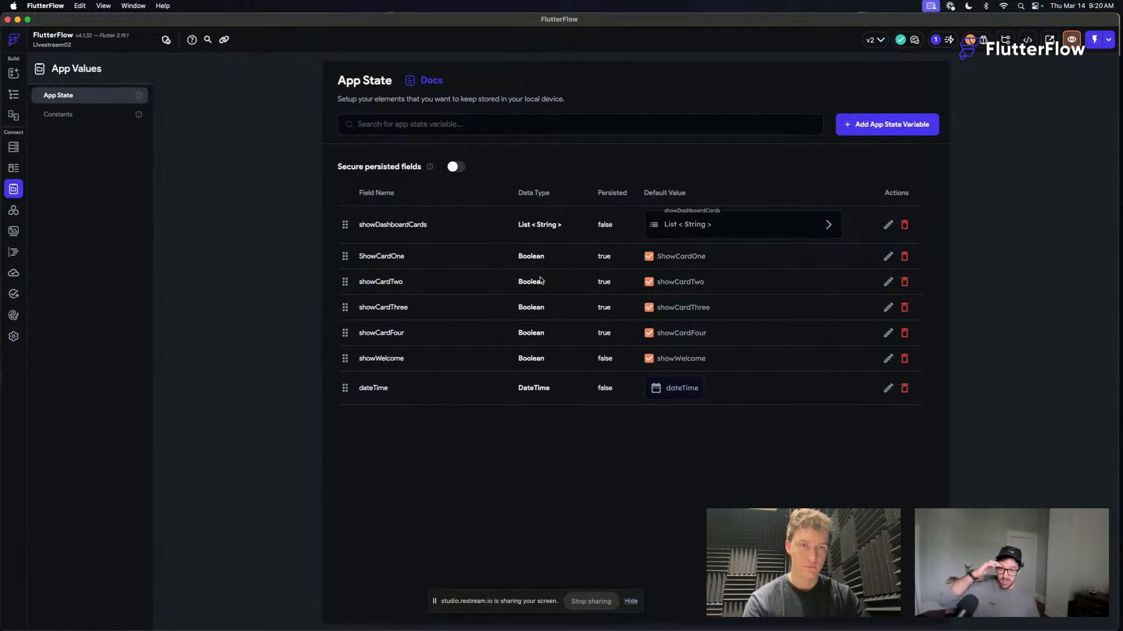
{"action": "left_click", "coordinate": [13, 95]}
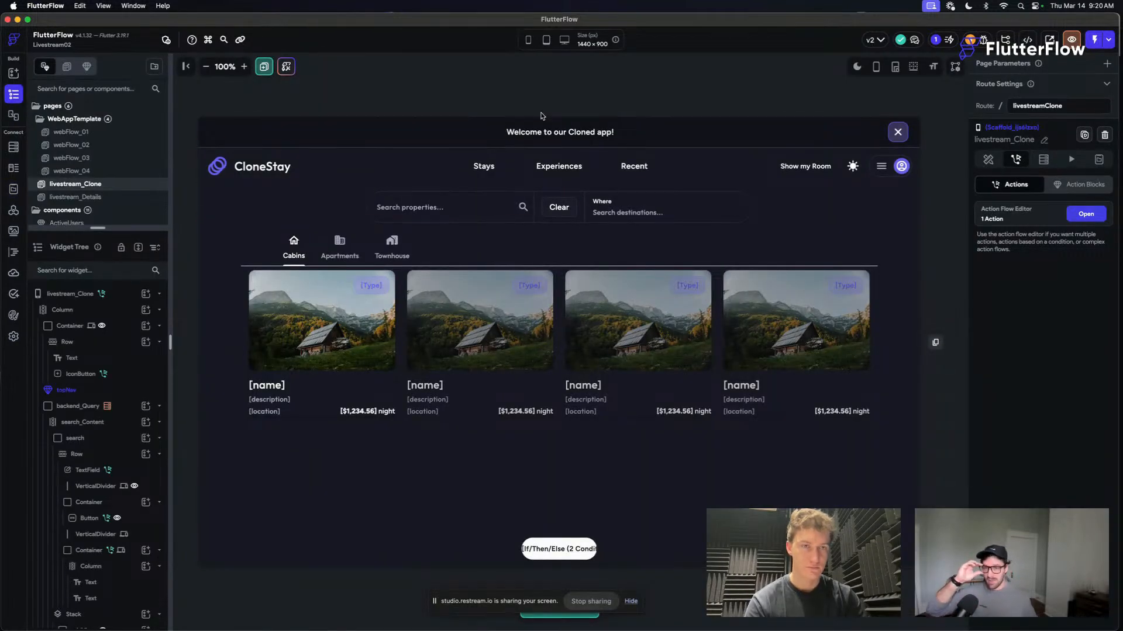
{"action": "left_click", "coordinate": [988, 160]}
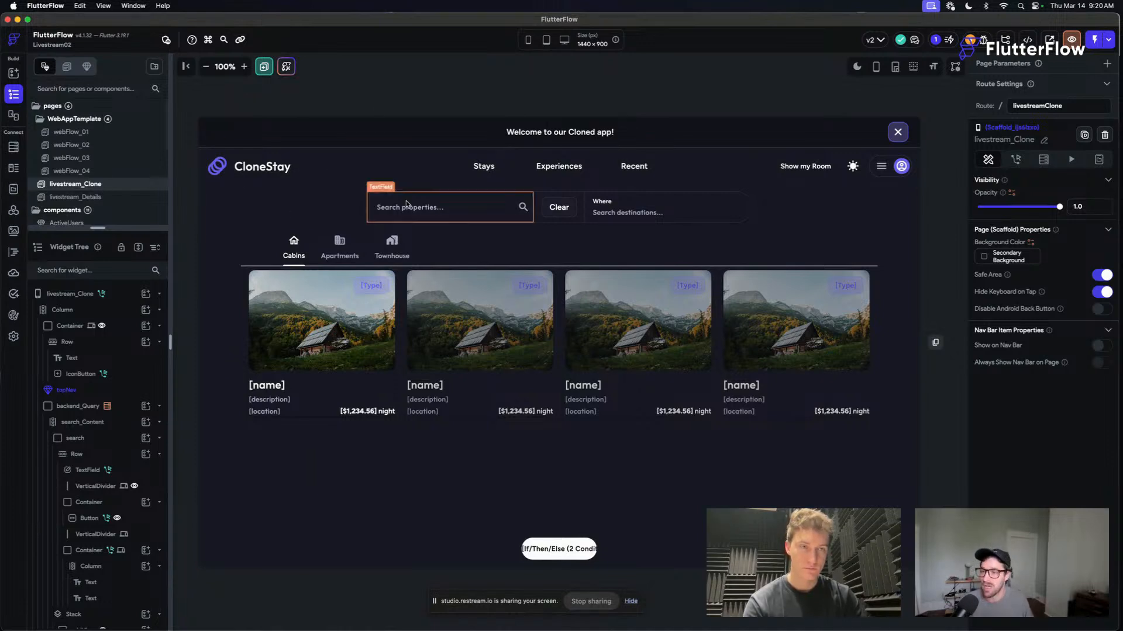
- Open livestream_Clone's On Page Load action flow and inspect the conditional action's showWelcome == true condition without changing it
{"action": "left_click", "coordinate": [1016, 160]}
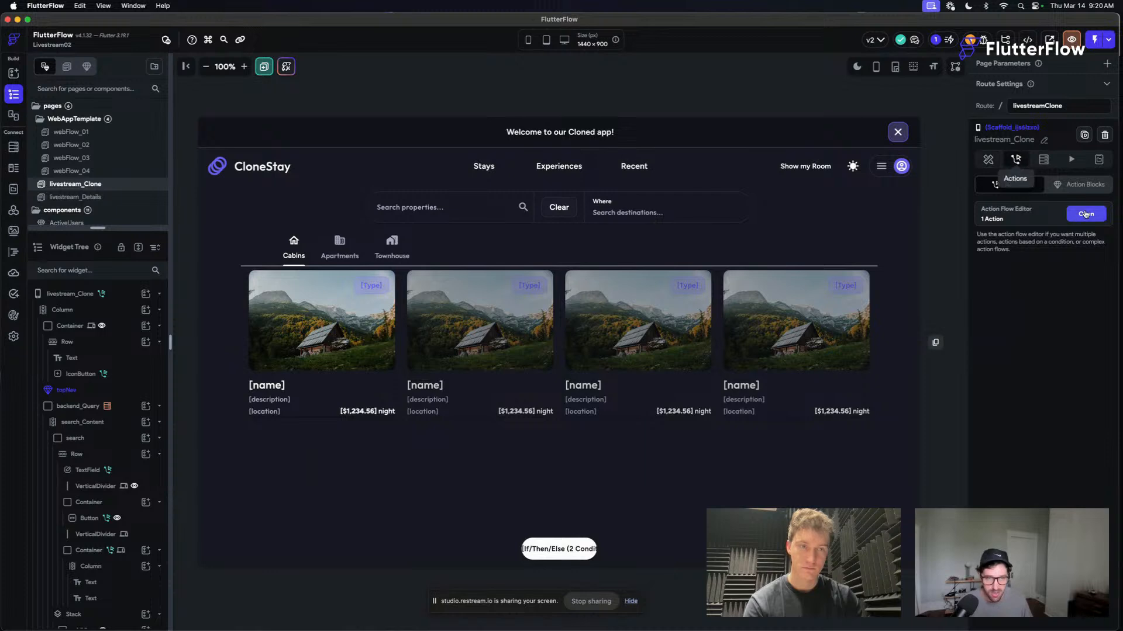
{"action": "left_click", "coordinate": [1085, 214]}
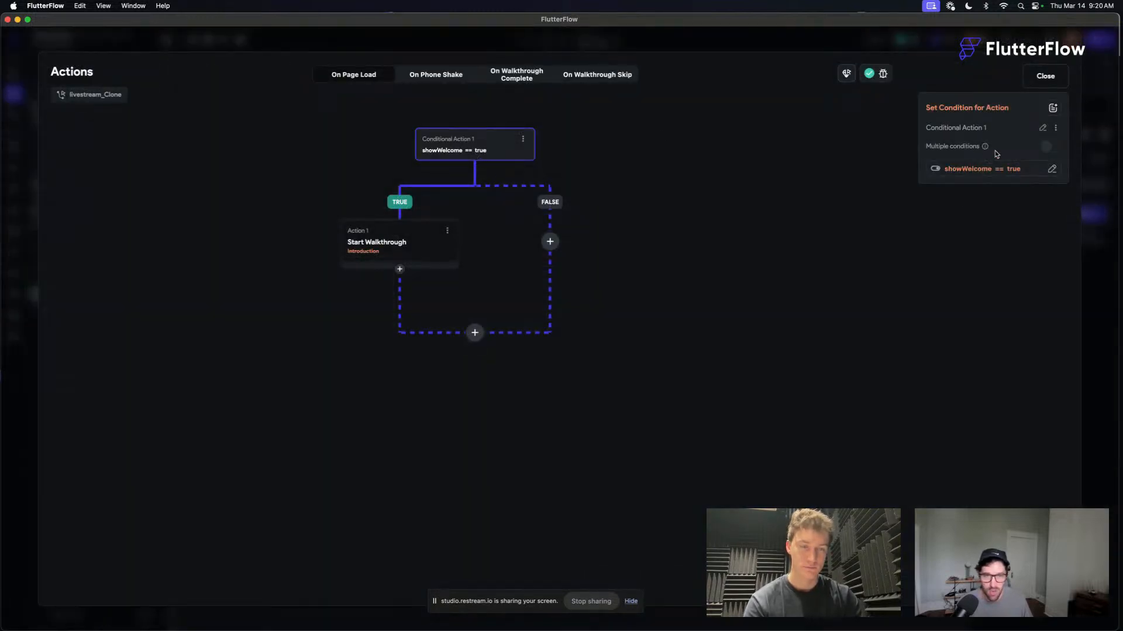
{"action": "left_click", "coordinate": [985, 170]}
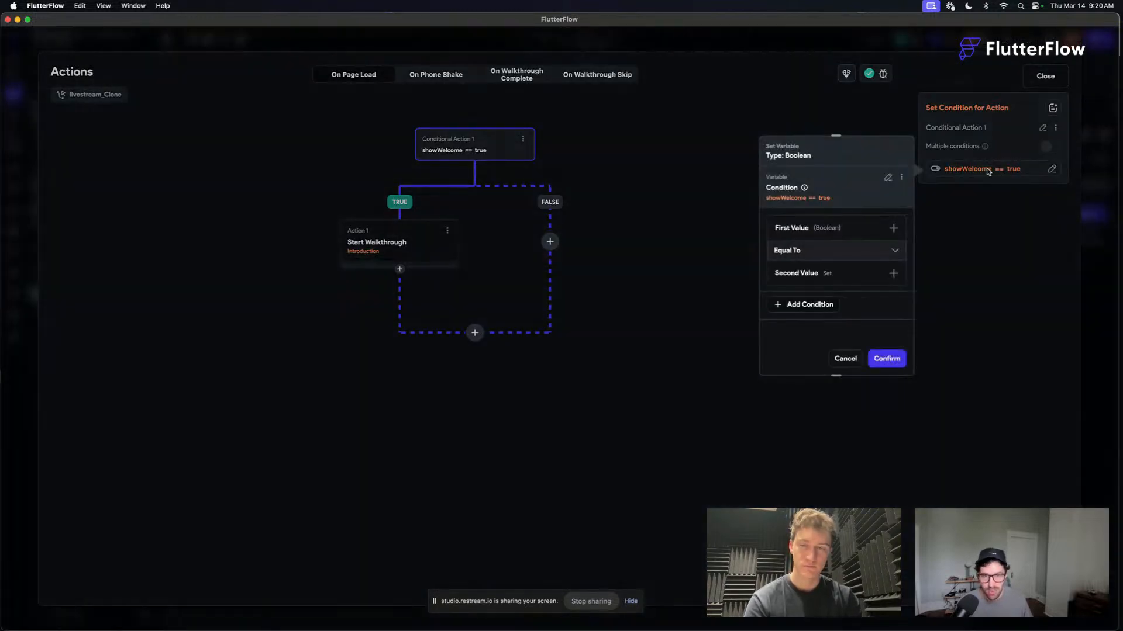
{"action": "left_click", "coordinate": [988, 170]}
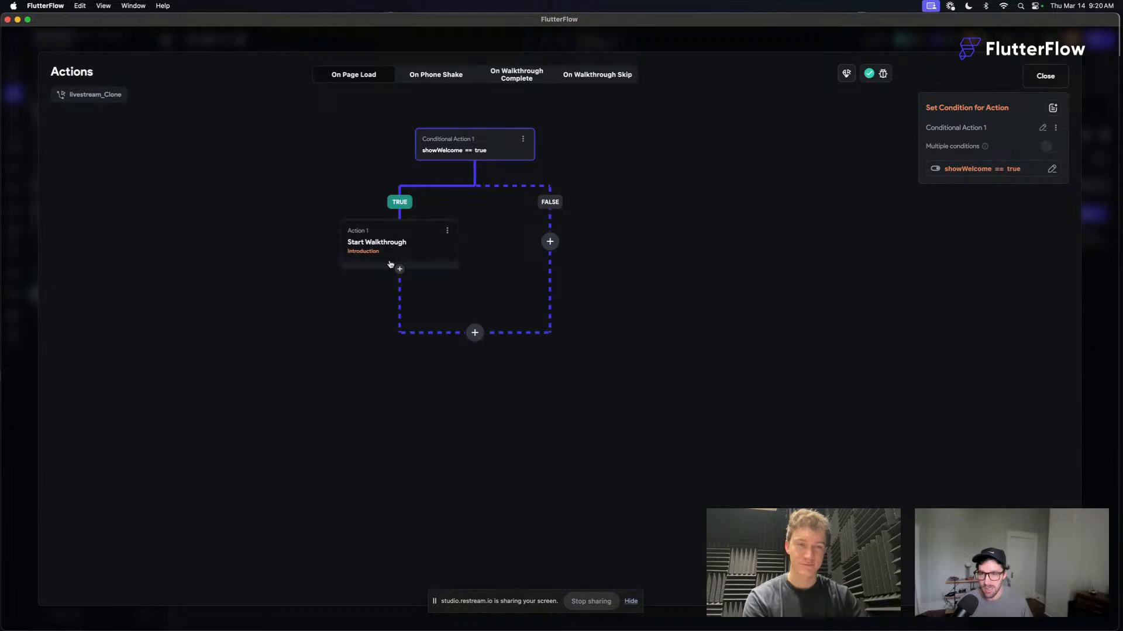
- Add an Update App State action to the On Page Load flow and place it before the showWelcome conditional
{"action": "left_click", "coordinate": [475, 334]}
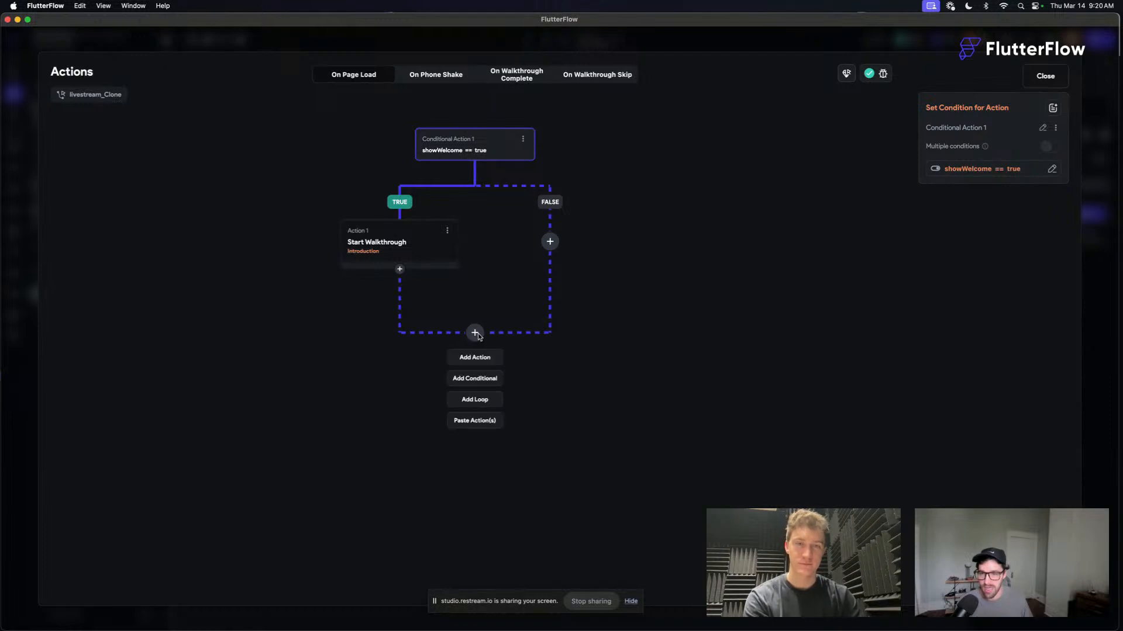
{"action": "left_click", "coordinate": [484, 358]}
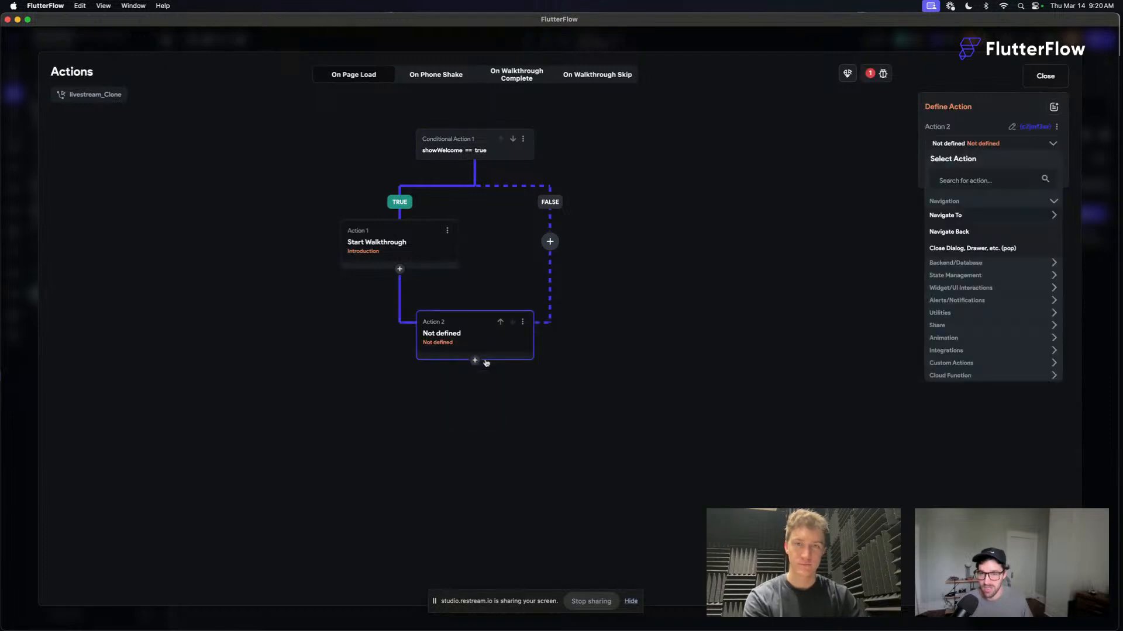
{"action": "left_click", "coordinate": [501, 322]}
{"action": "left_click", "coordinate": [978, 176]}
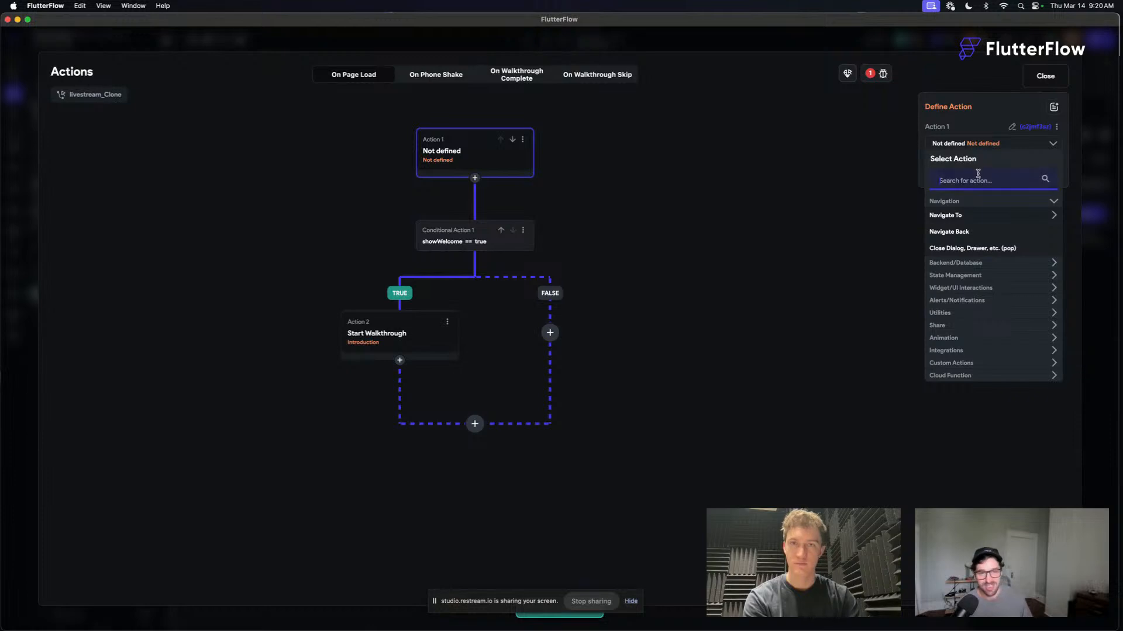
{"action": "type", "text": "update"}
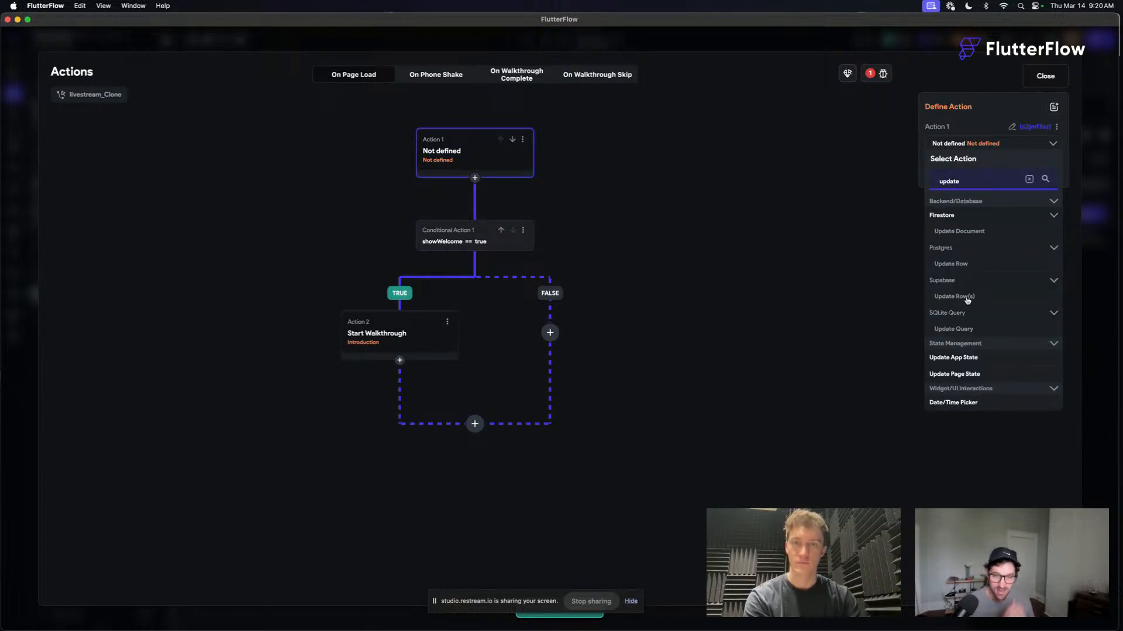
{"action": "left_click", "coordinate": [970, 357]}
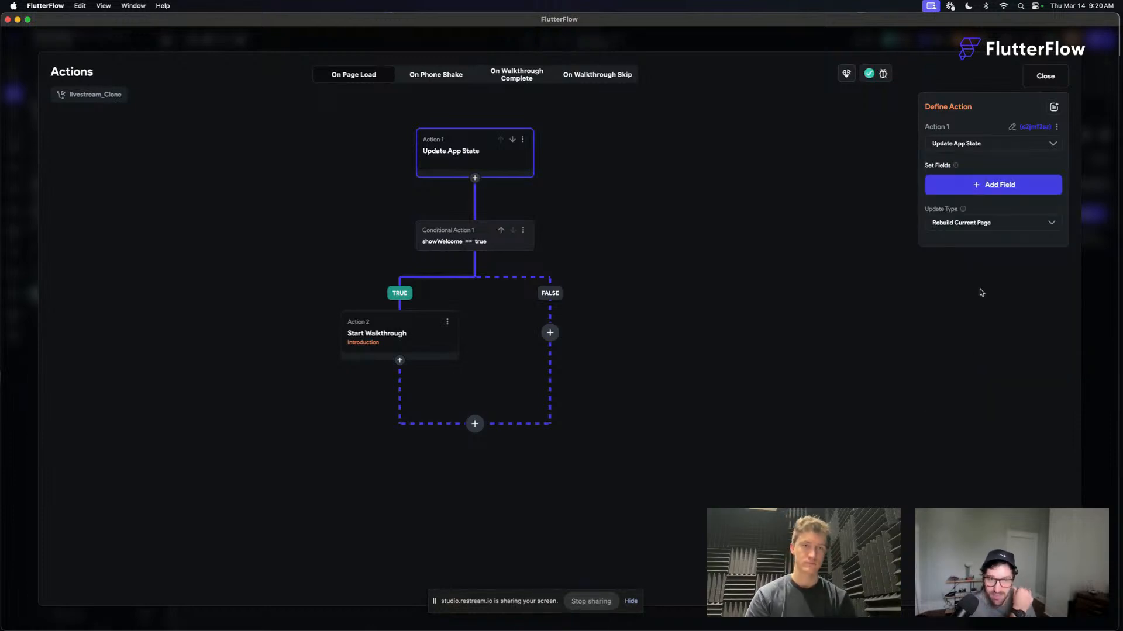
- Configure the Update App State action to set showWelcome to True, and close the action flow editor
{"action": "left_click", "coordinate": [994, 185]}
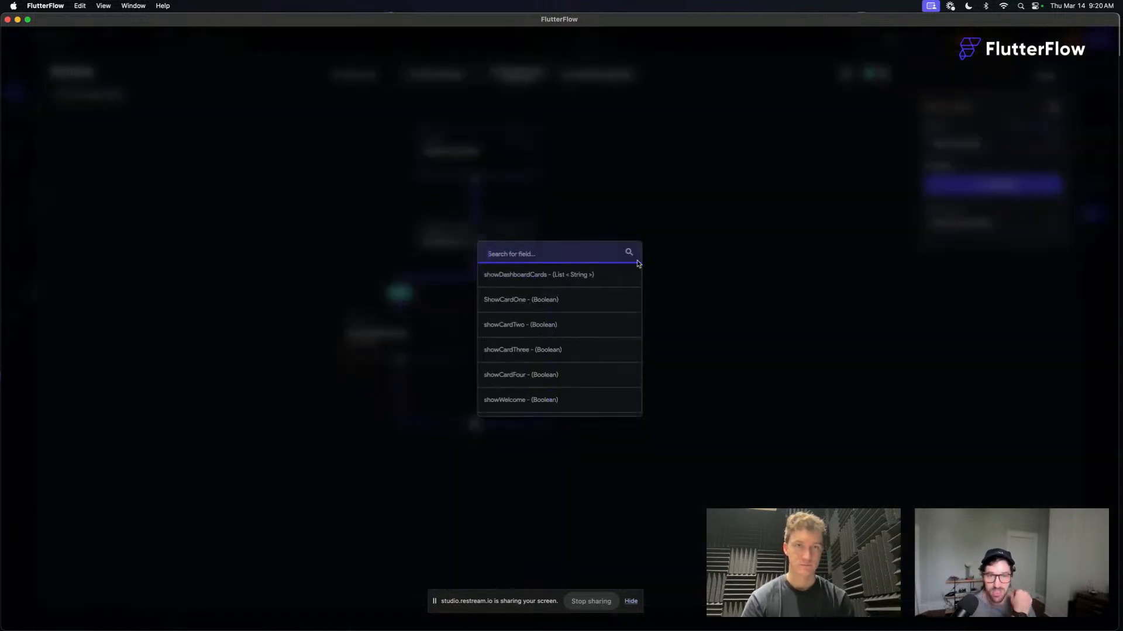
{"action": "left_click", "coordinate": [547, 403]}
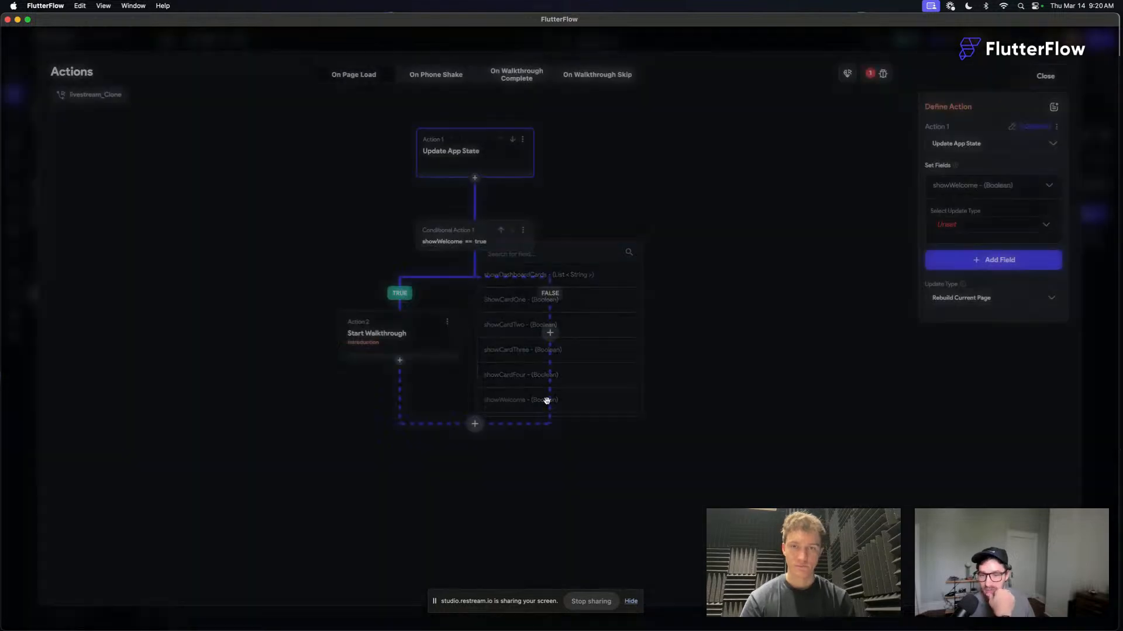
{"action": "left_click", "coordinate": [962, 225]}
{"action": "left_click", "coordinate": [961, 225]}
{"action": "left_click", "coordinate": [959, 253]}
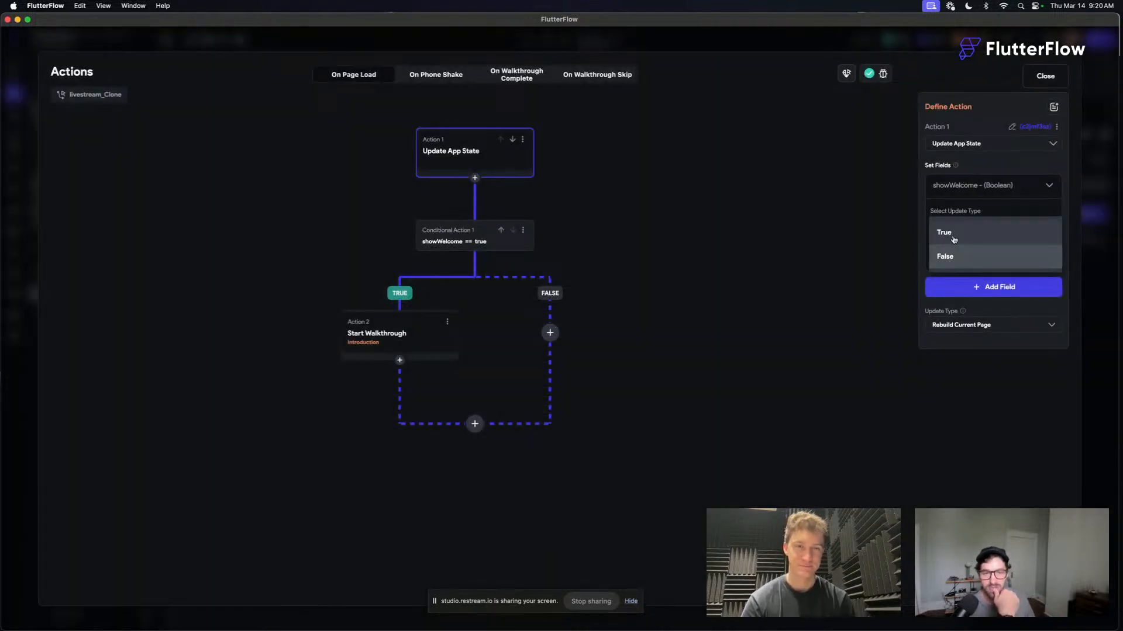
{"action": "left_click", "coordinate": [954, 233]}
{"action": "left_click", "coordinate": [969, 184]}
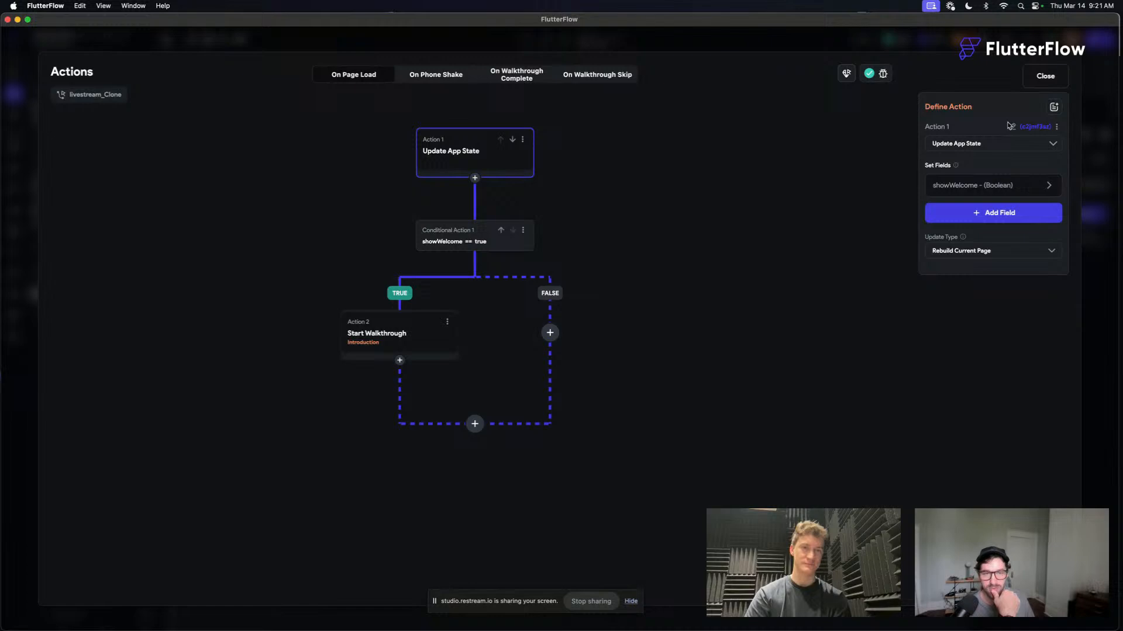
{"action": "left_click", "coordinate": [1045, 75]}
- Start a new test session of the project and copy its address from Safari
{"action": "left_click", "coordinate": [752, 79]}
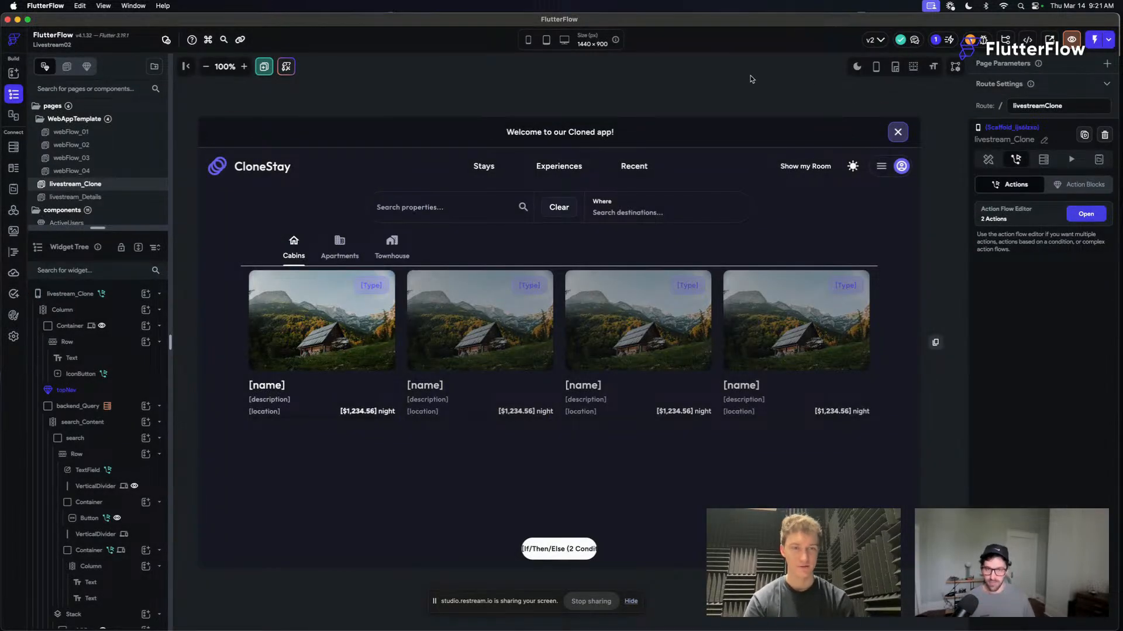
{"action": "left_click", "coordinate": [1094, 41]}
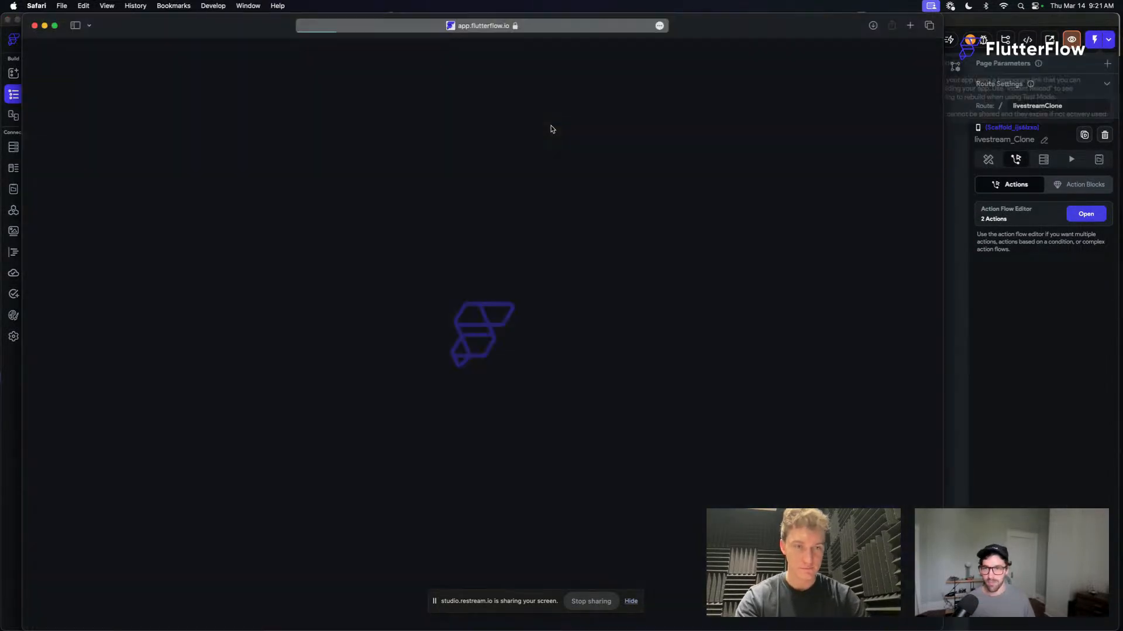
{"action": "key", "text": "ctrl+Up"}
{"action": "left_click", "coordinate": [845, 250]}
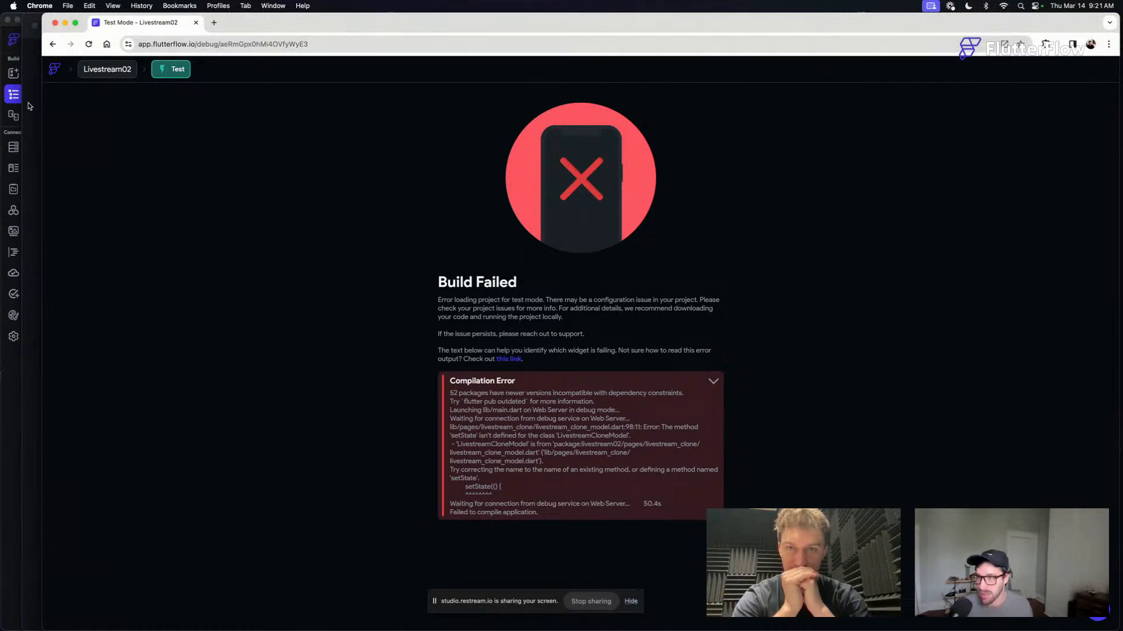
{"action": "key", "text": "super+Tab"}
{"action": "left_click", "coordinate": [392, 24]}
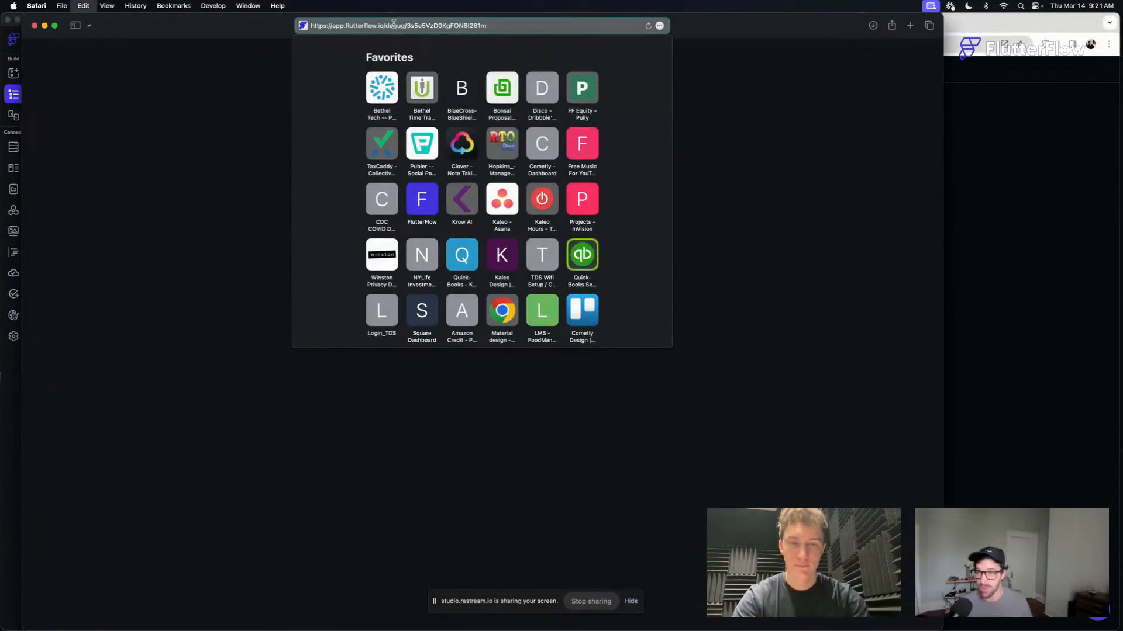
- Load the new test session's copied address in Chrome in place of the failed build
{"action": "left_click", "coordinate": [979, 115]}
{"action": "left_click", "coordinate": [655, 45]}
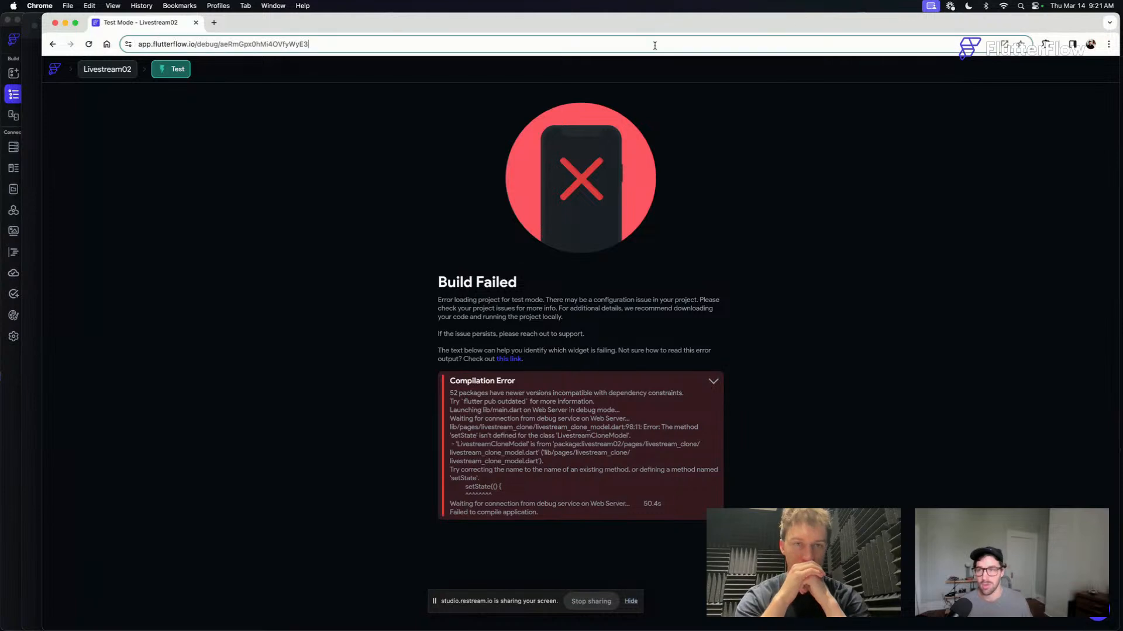
{"action": "key", "text": "Return"}
{"action": "left_click", "coordinate": [37, 106]}
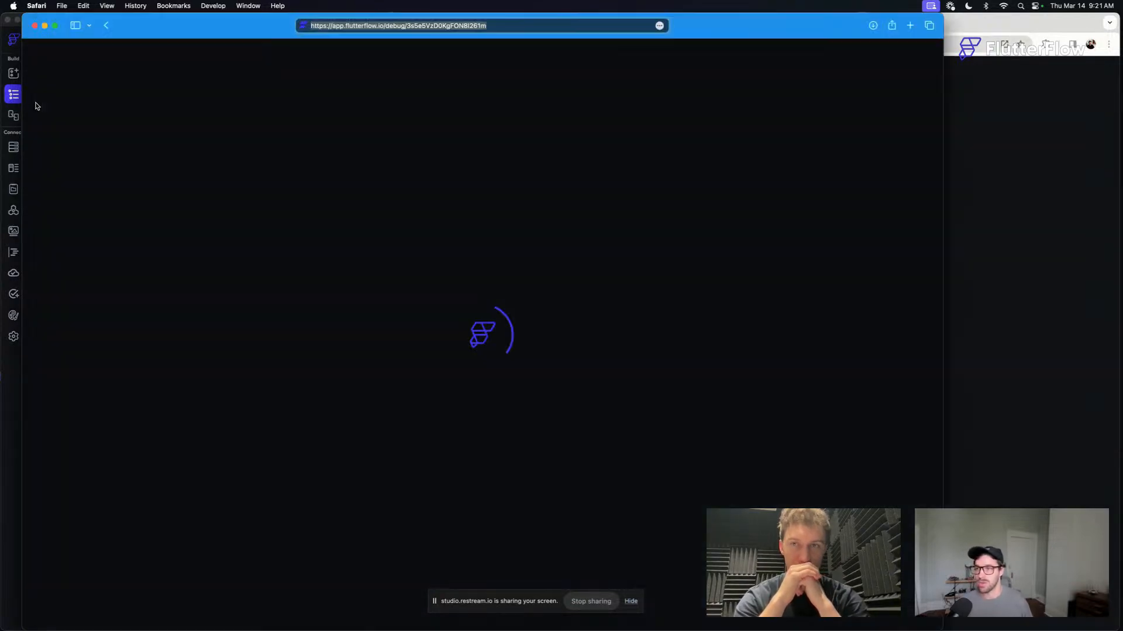
{"action": "key", "text": "super+Tab"}
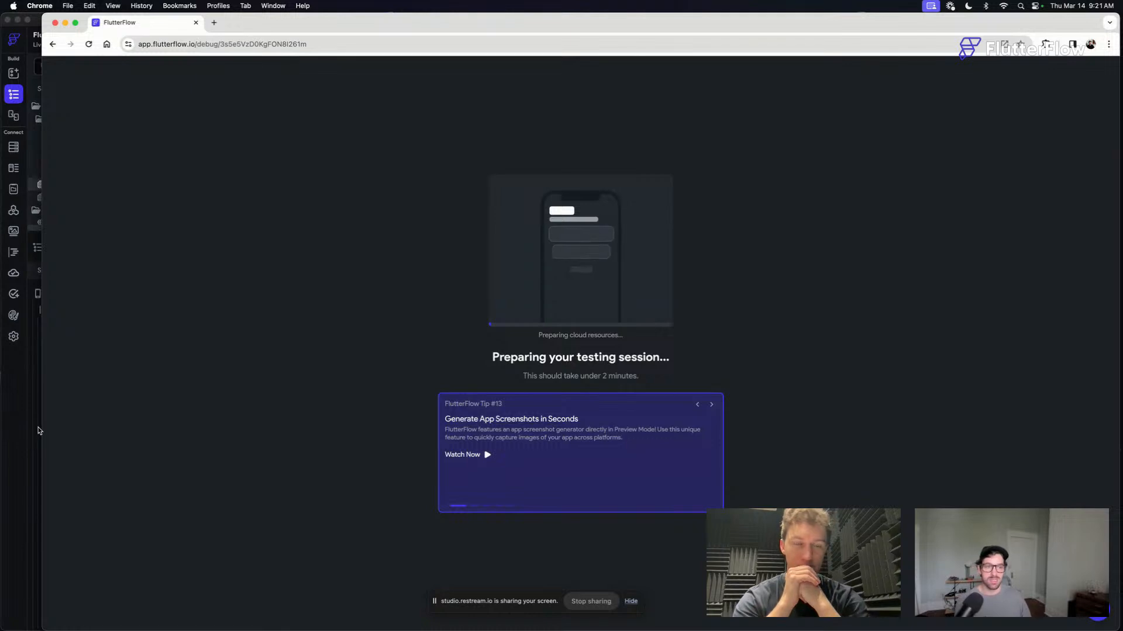
- Look at the livestream_Clone page in the FlutterFlow builder, and return to Chrome to check the test session's build progress
{"action": "left_click", "coordinate": [28, 430]}
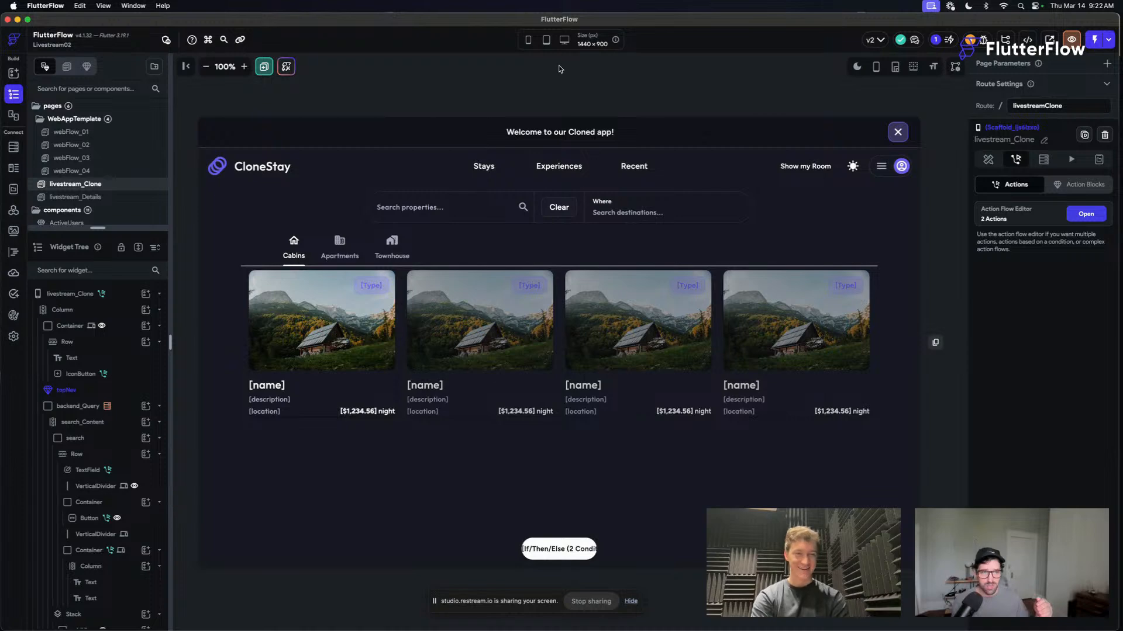
{"action": "key", "text": "ctrl+Up"}
{"action": "left_click", "coordinate": [706, 199]}
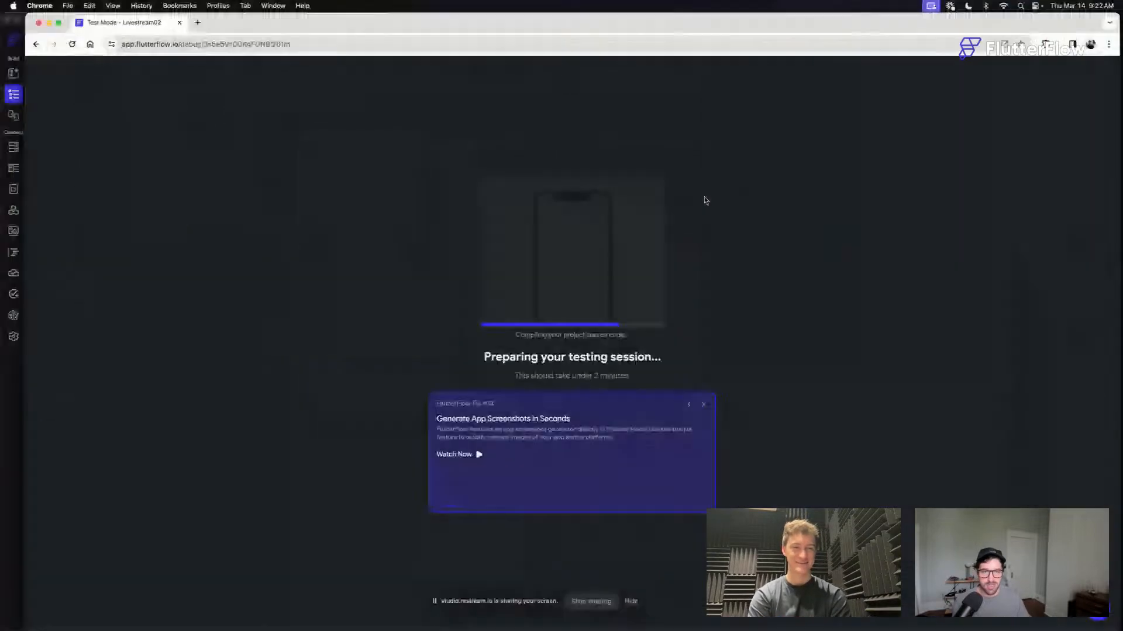
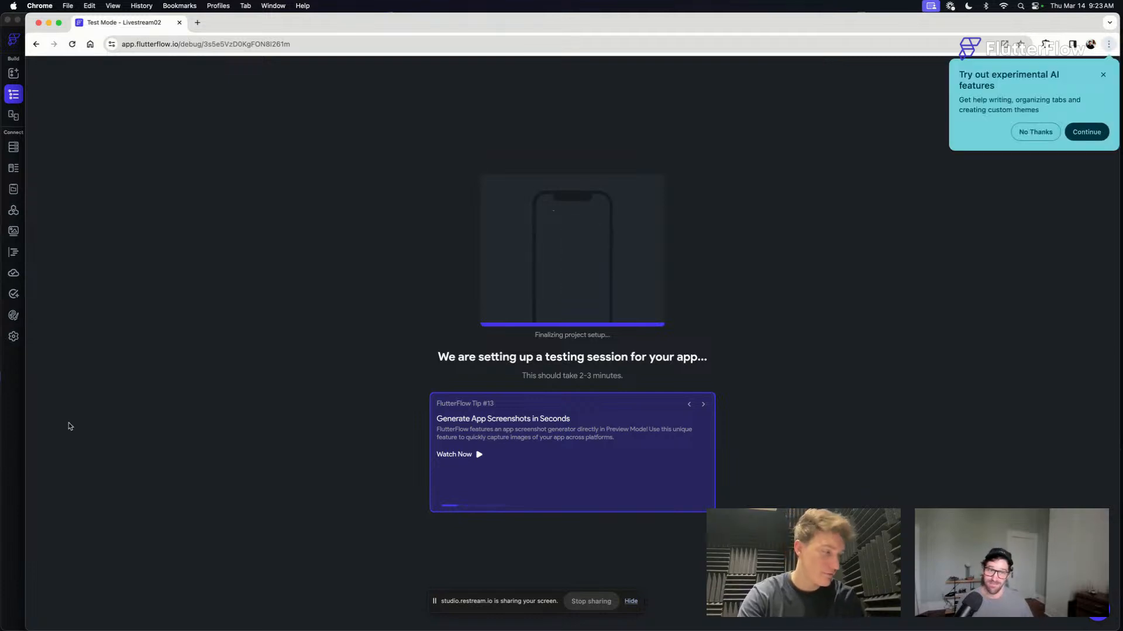
- Dismiss Chrome's experimental AI features offer and switch back to the livestream_Clone page in FlutterFlow
{"action": "left_click", "coordinate": [1048, 134]}
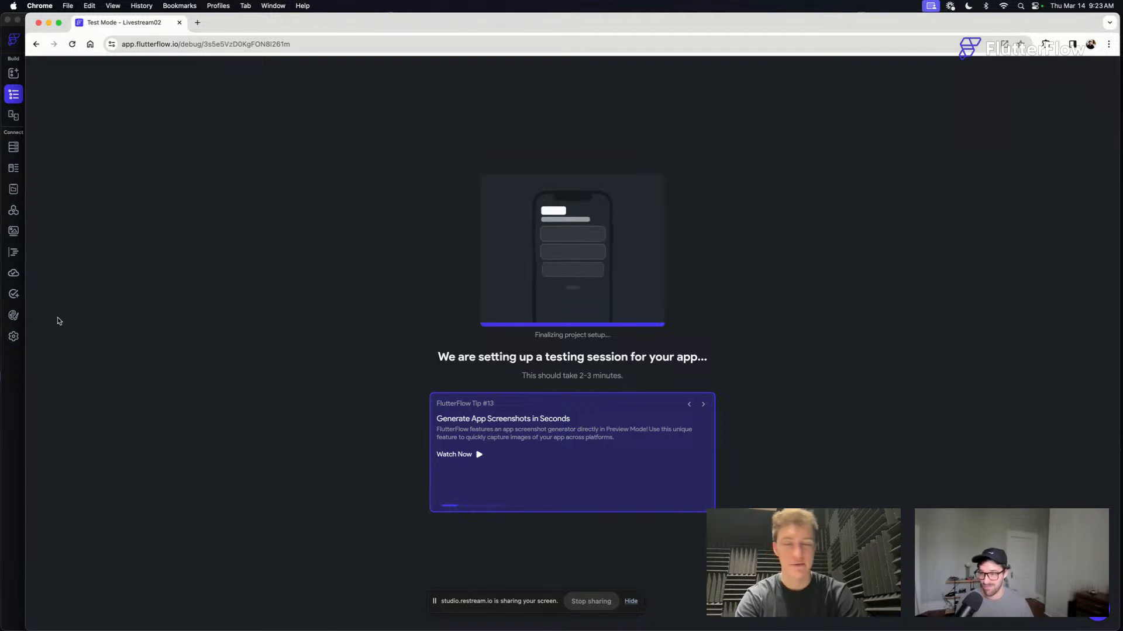
{"action": "left_click", "coordinate": [23, 373]}
{"action": "left_click", "coordinate": [622, 83]}
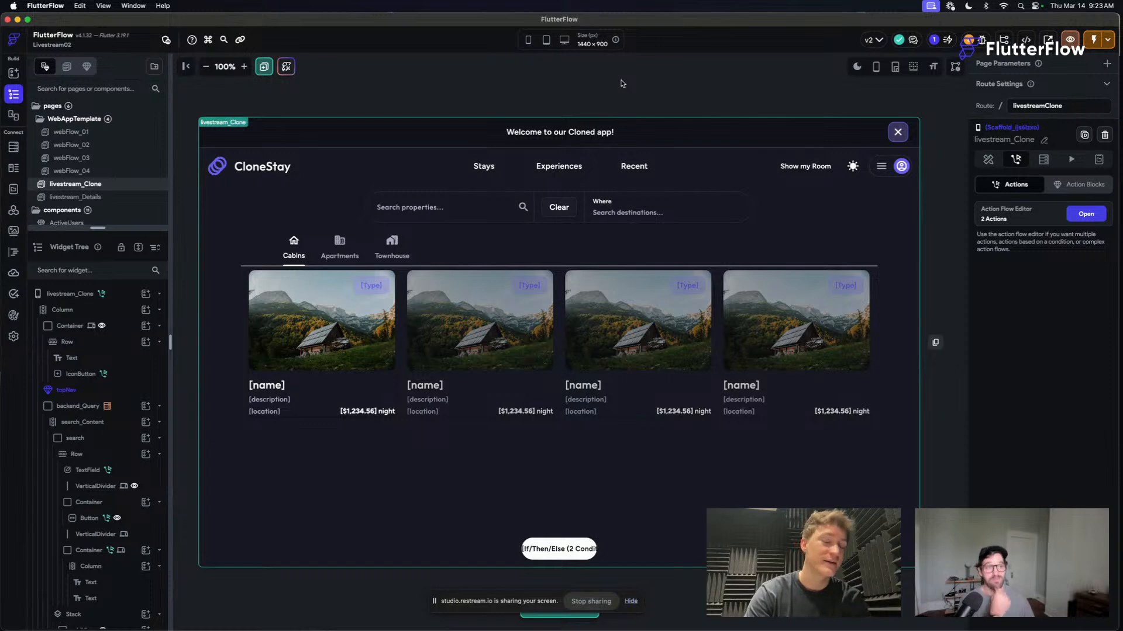
{"action": "key", "text": "ctrl+Up"}
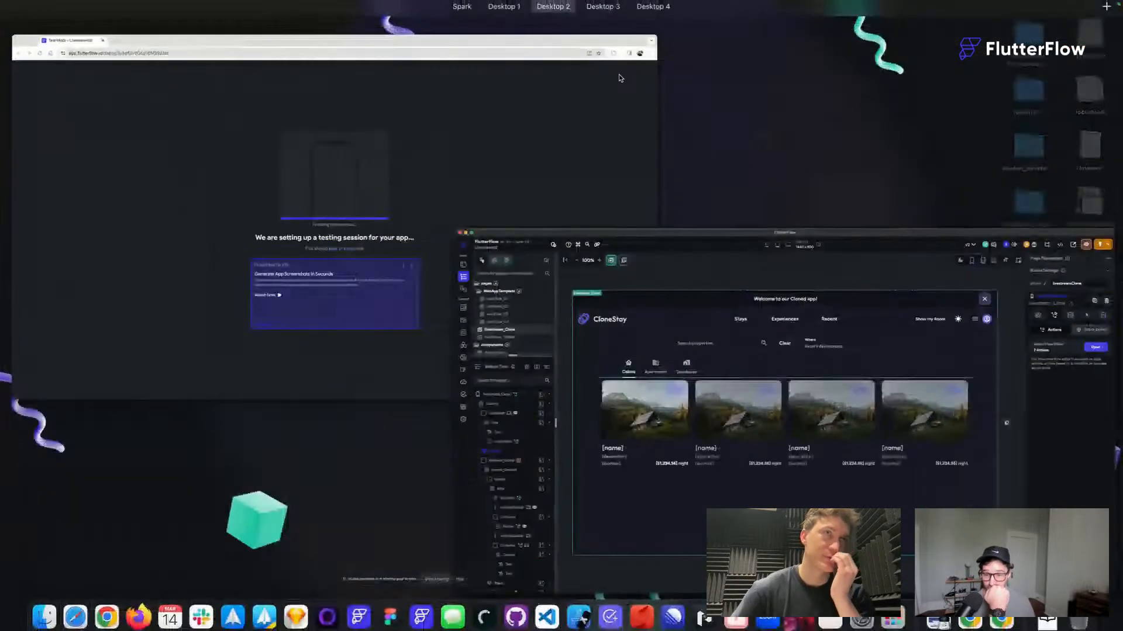
{"action": "key", "text": "ctrl+Up"}
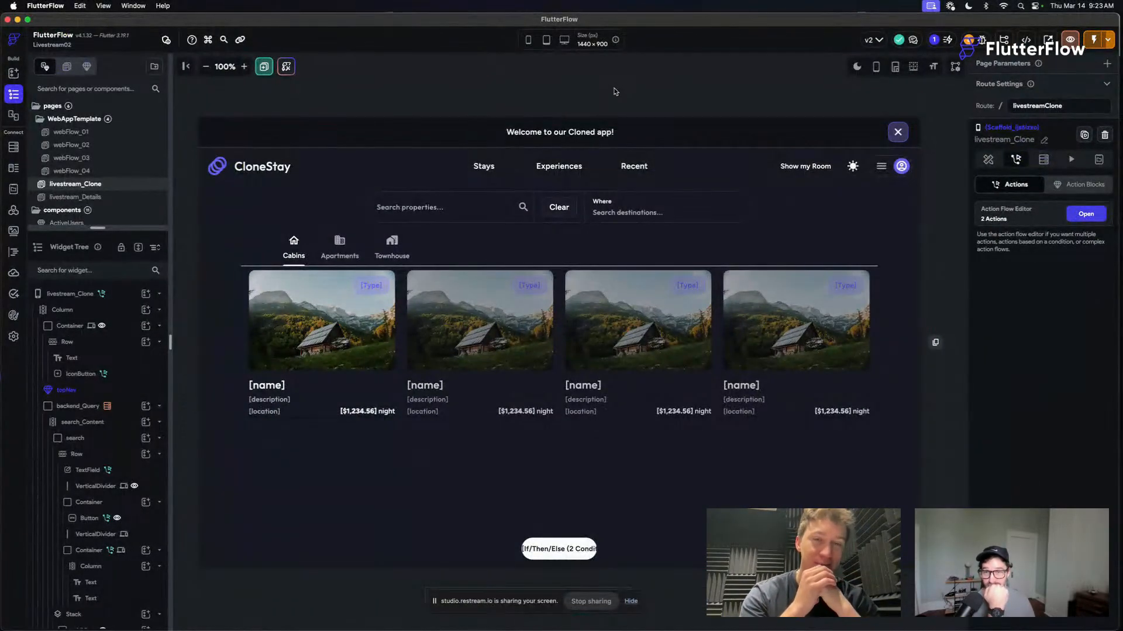
- Open the Introduction walkthrough in the project's walkthrough settings and widen its page preview
{"action": "left_click", "coordinate": [13, 338]}
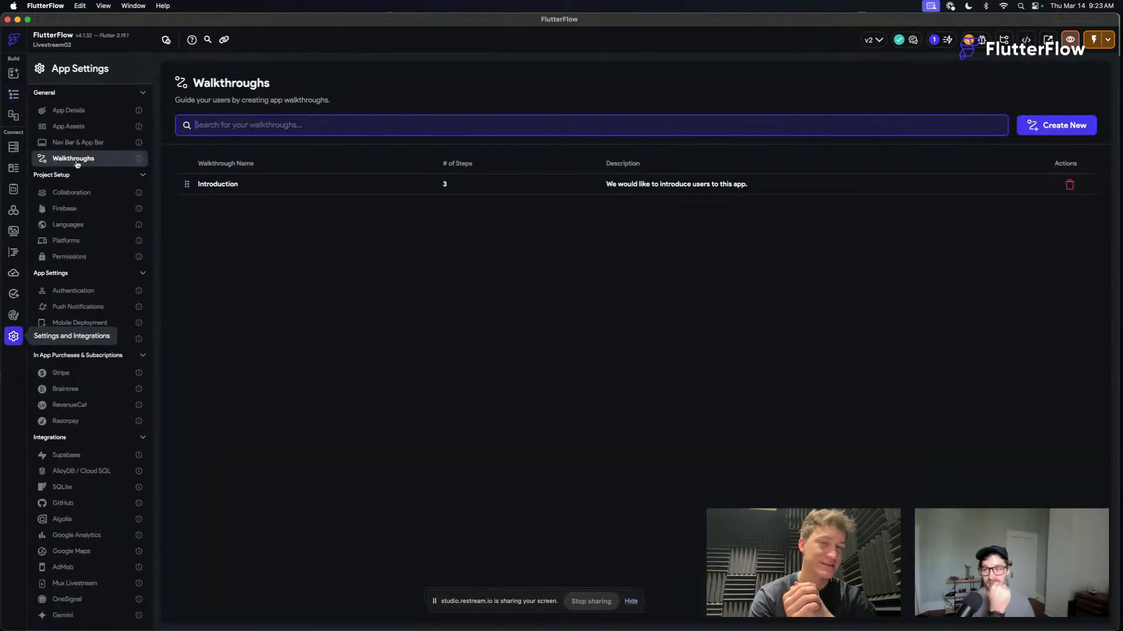
{"action": "left_click", "coordinate": [247, 191]}
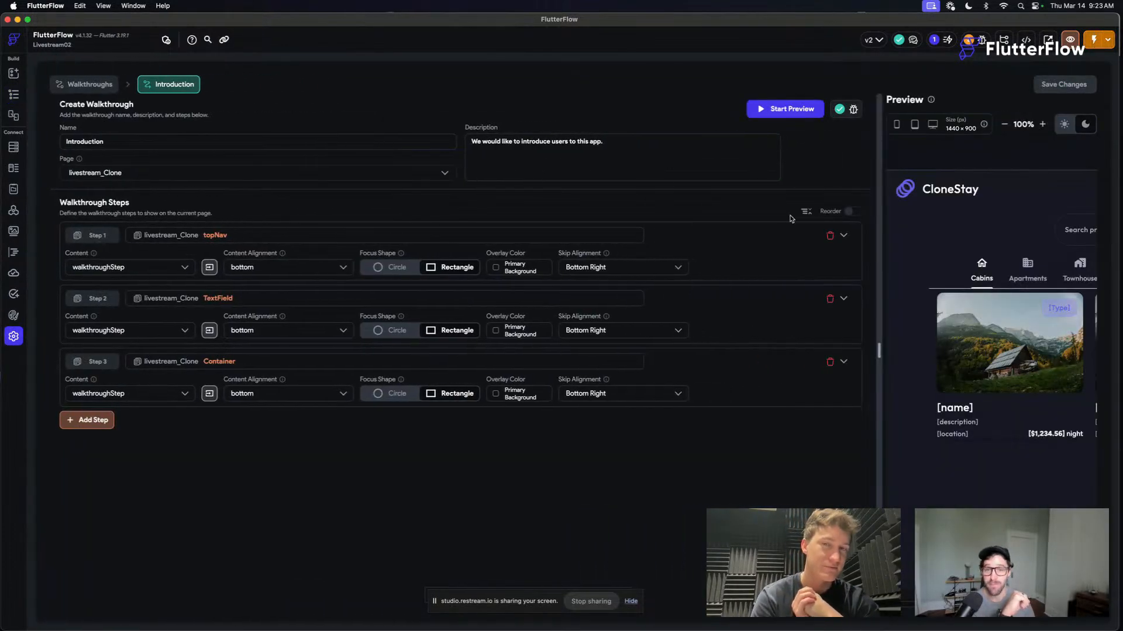
{"action": "left_click_drag", "start_coordinate": [760, 175], "coordinate": [402, 179]}
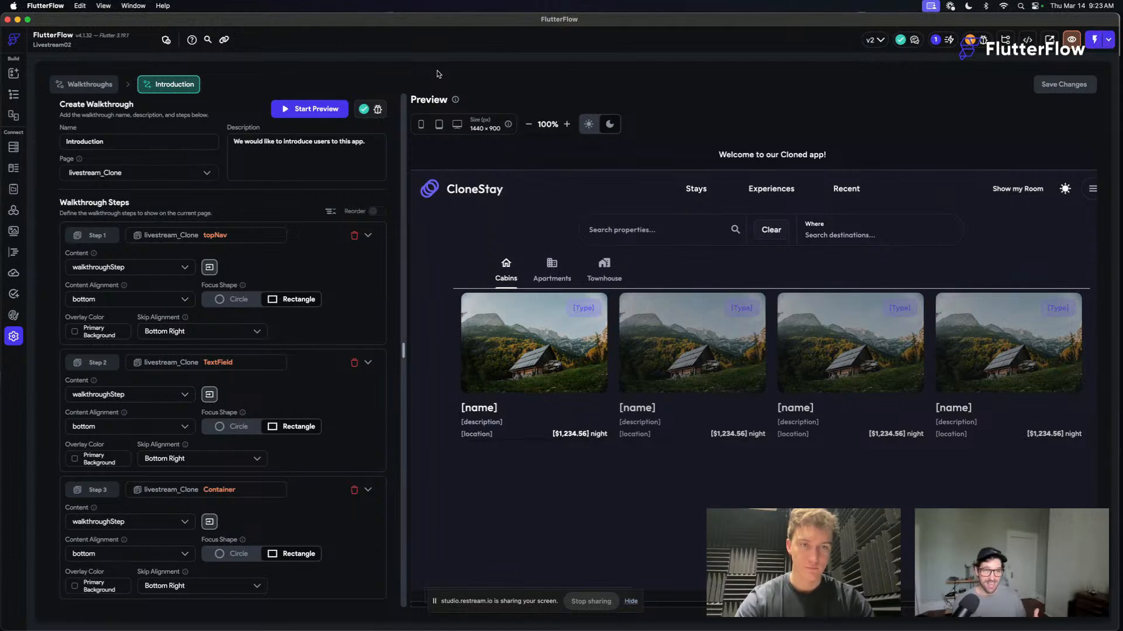
- Switch to the test session in Chrome and expand the full compilation error text
{"action": "key", "text": "ctrl+Up"}
{"action": "left_click", "coordinate": [415, 185]}
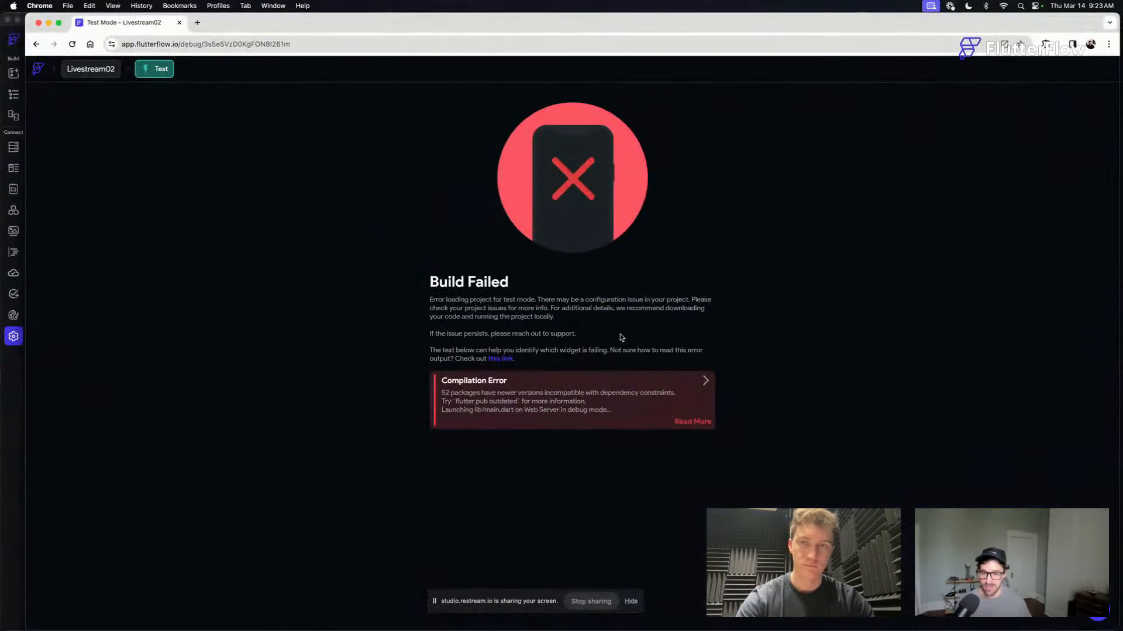
{"action": "left_click", "coordinate": [705, 381]}
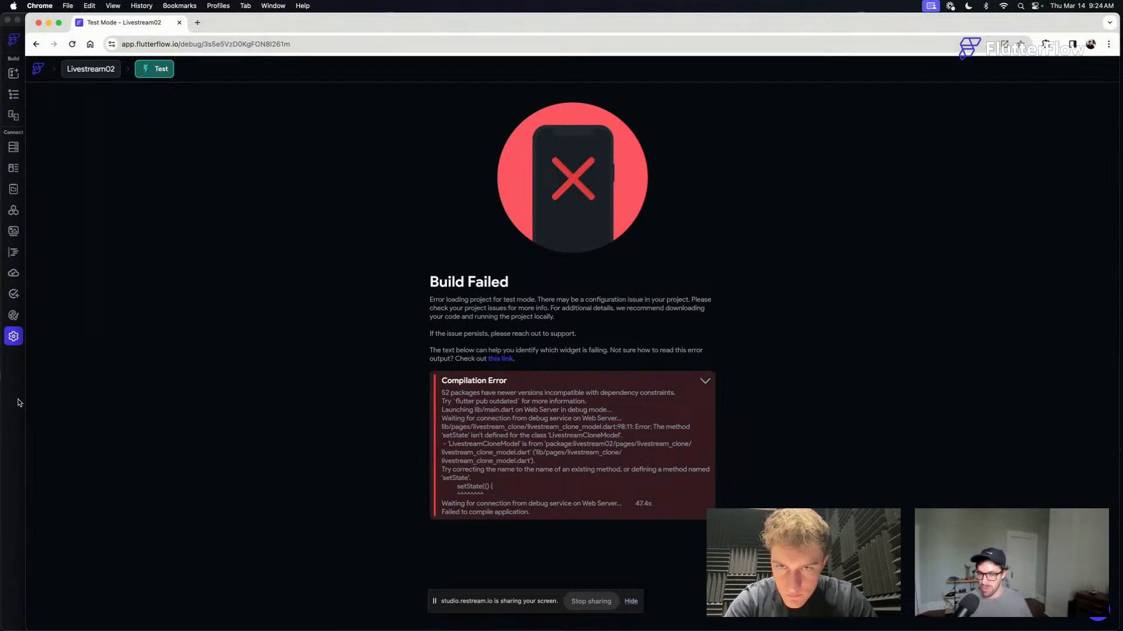
- Return to livestream_Clone in FlutterFlow and examine its page properties and the searchActive page state variable
{"action": "key", "text": "super+Tab"}
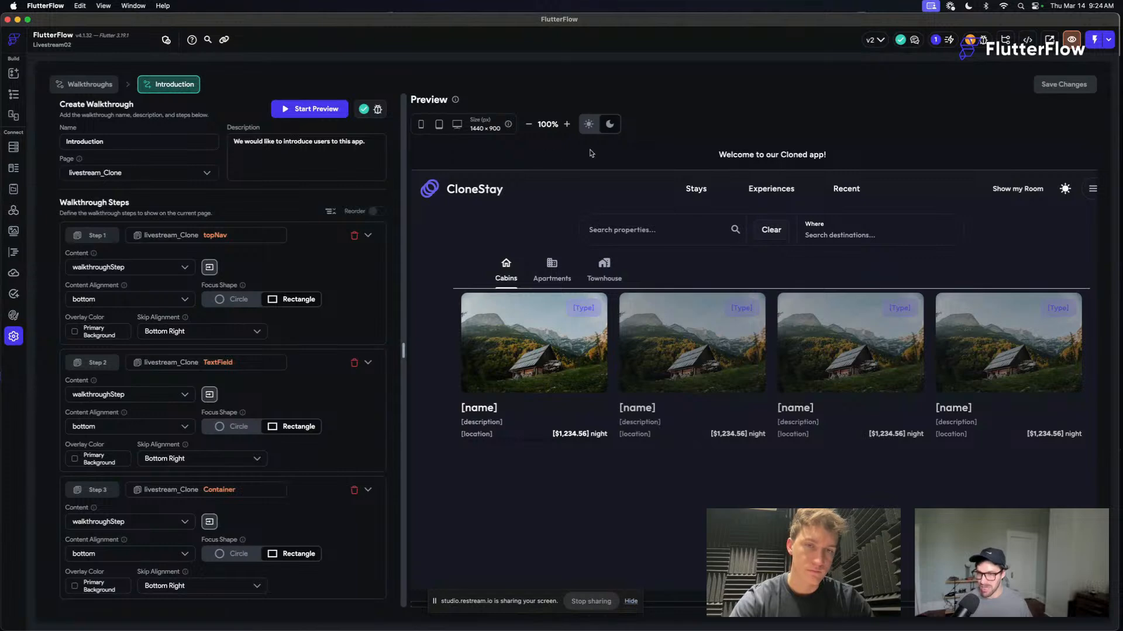
{"action": "left_click", "coordinate": [13, 95]}
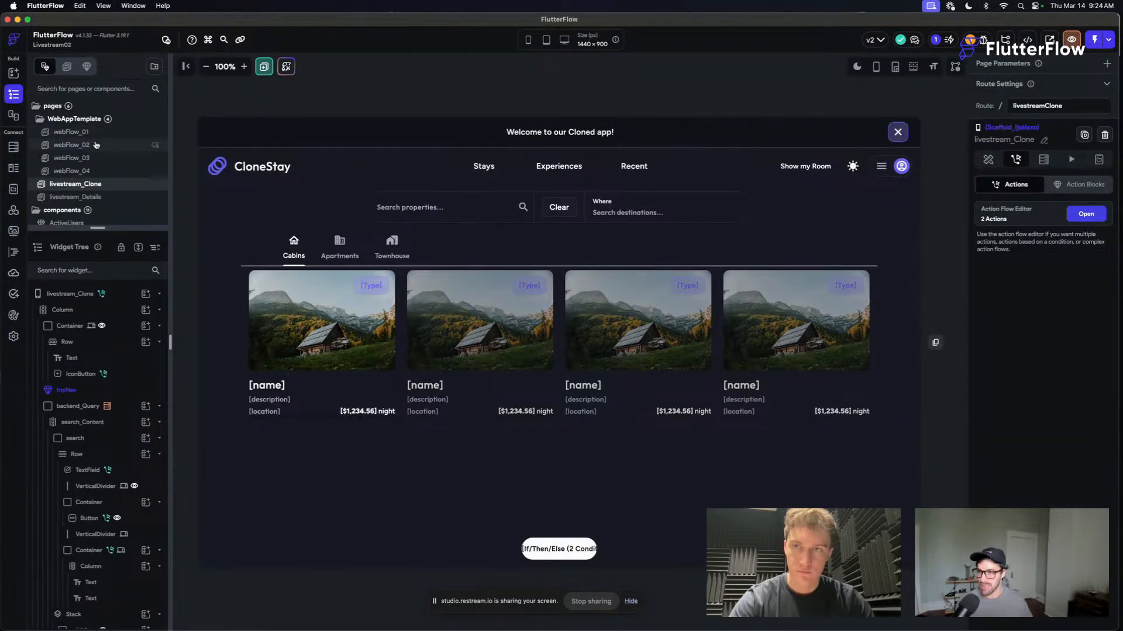
{"action": "left_click", "coordinate": [85, 120]}
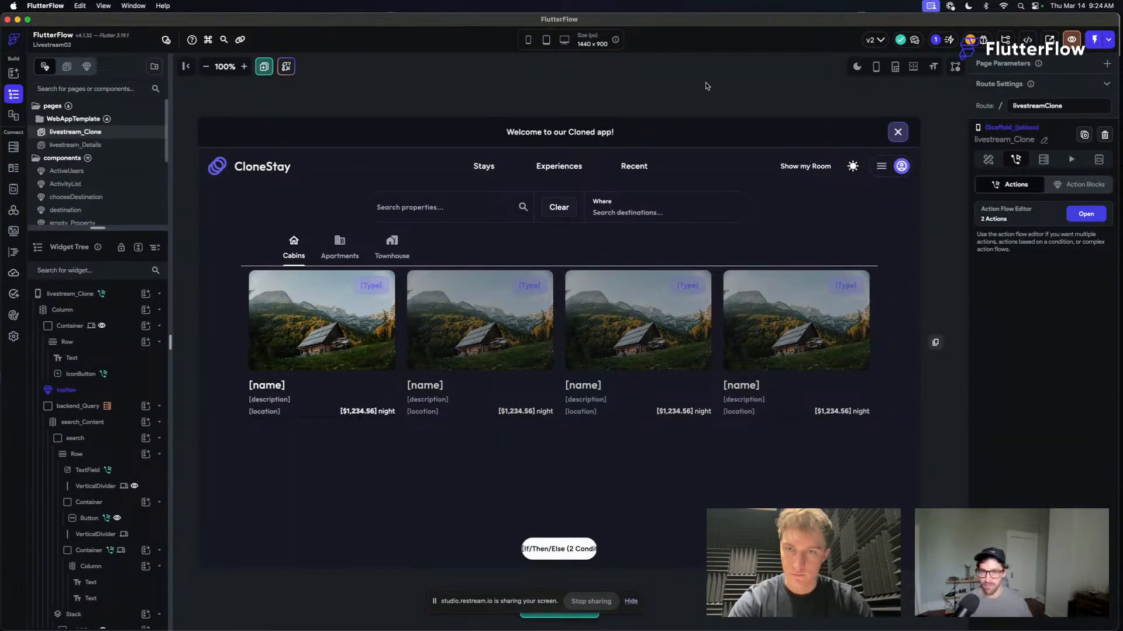
{"action": "left_click", "coordinate": [988, 160]}
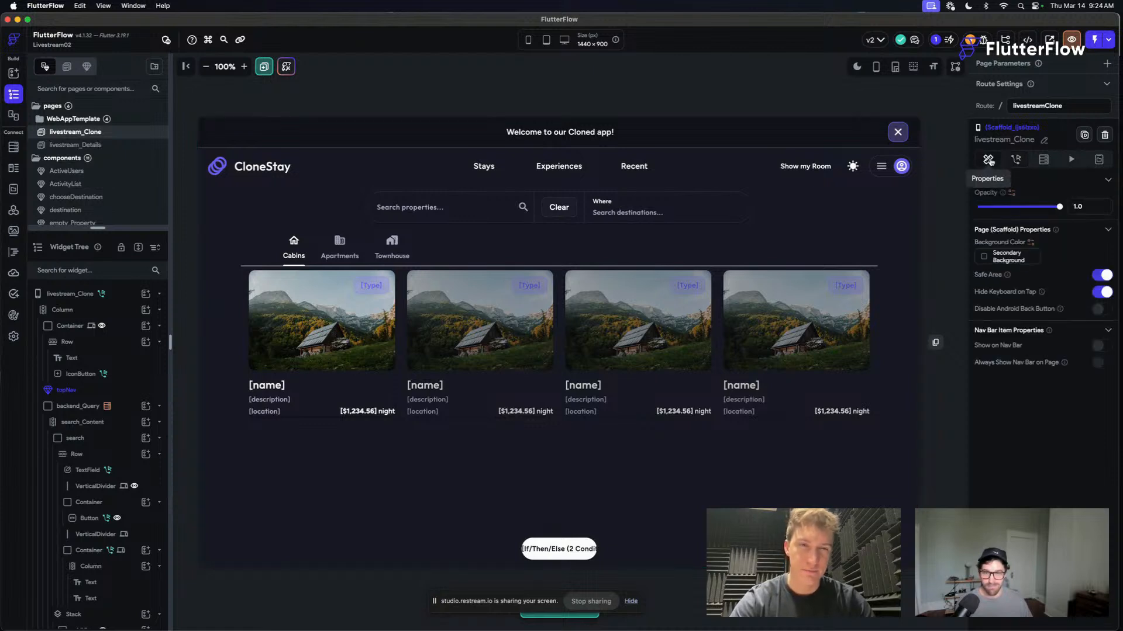
{"action": "left_click", "coordinate": [1098, 162]}
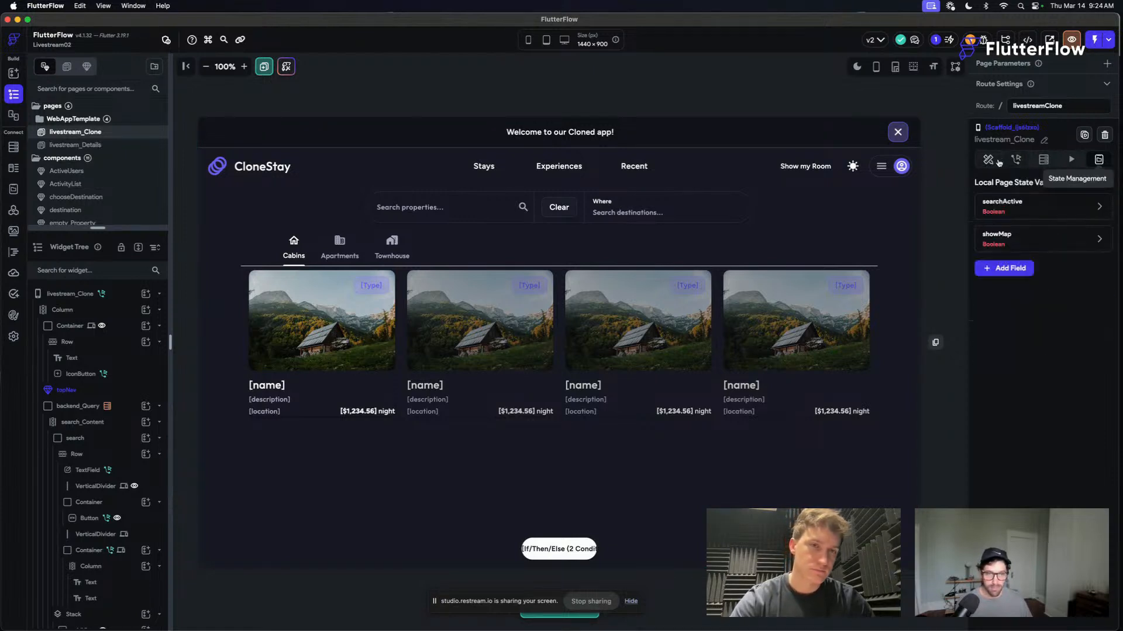
{"action": "left_click", "coordinate": [1010, 209]}
{"action": "left_click", "coordinate": [1009, 208]}
{"action": "left_click", "coordinate": [1008, 209]}
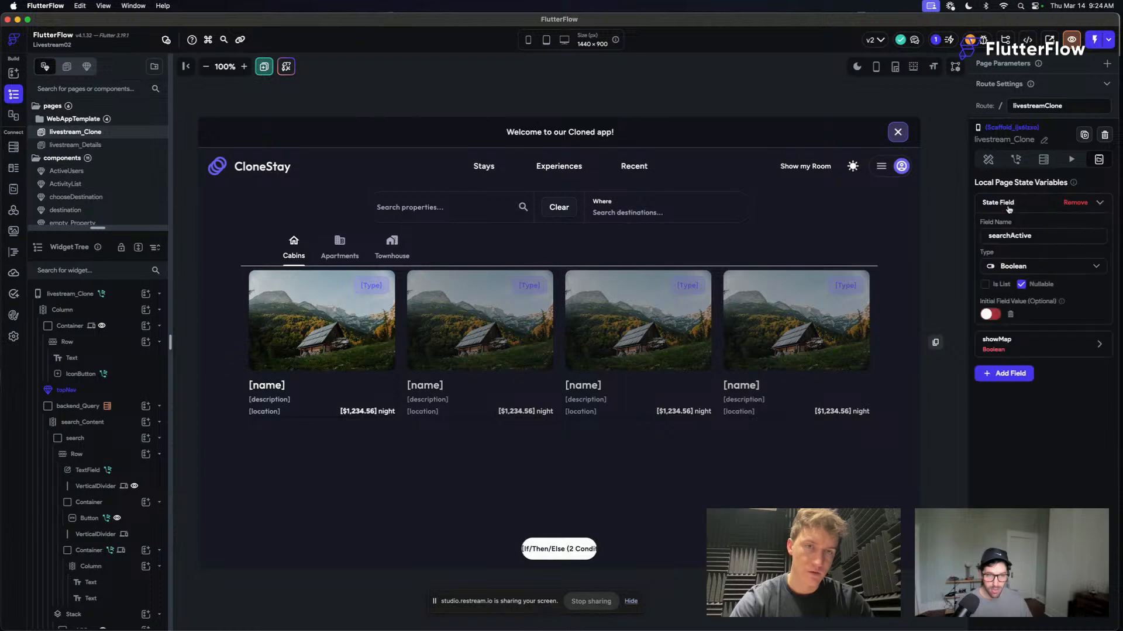
{"action": "left_click", "coordinate": [1008, 209]}
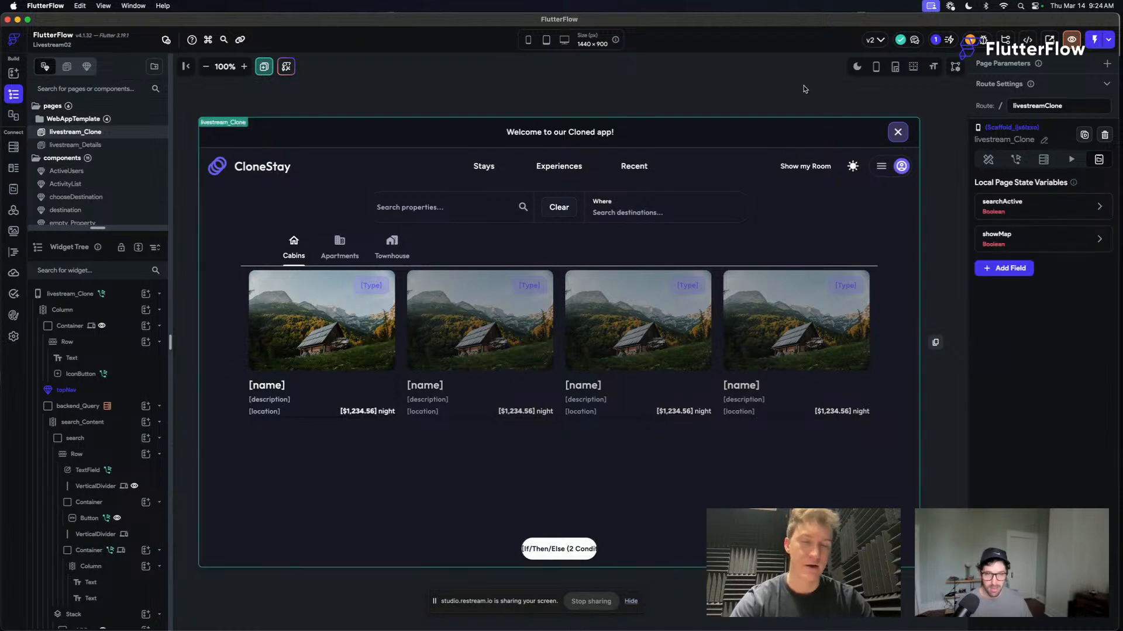
- Review livestream_Clone's action flows for On Phone Shake, On Walkthrough Complete and On Page Load
{"action": "left_click", "coordinate": [1017, 162]}
{"action": "left_click", "coordinate": [1086, 213]}
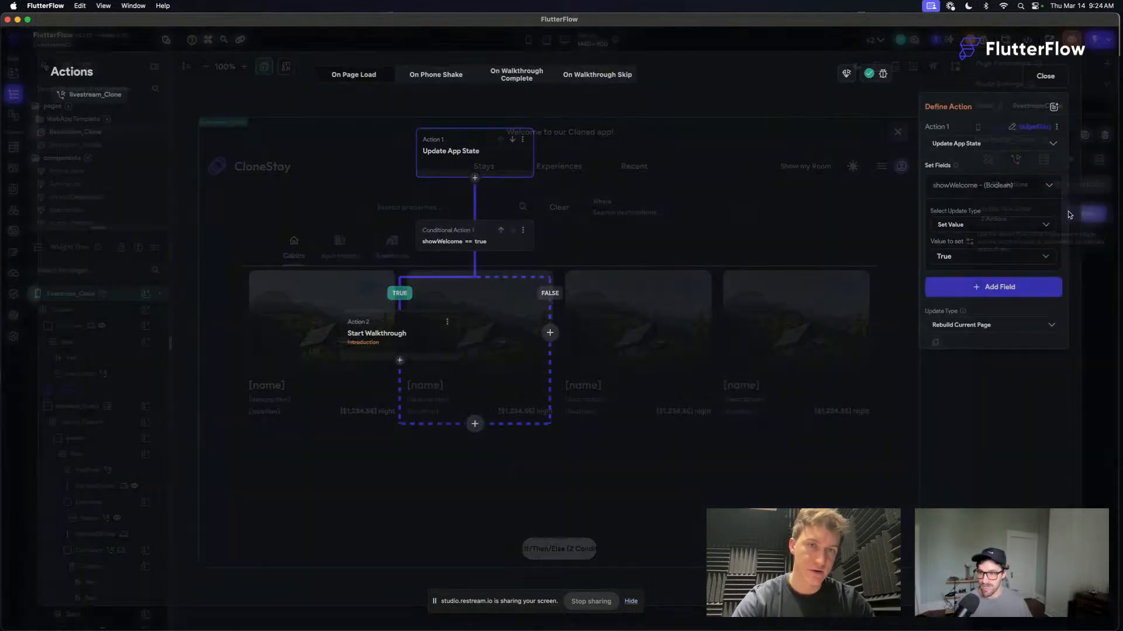
{"action": "left_click", "coordinate": [436, 74]}
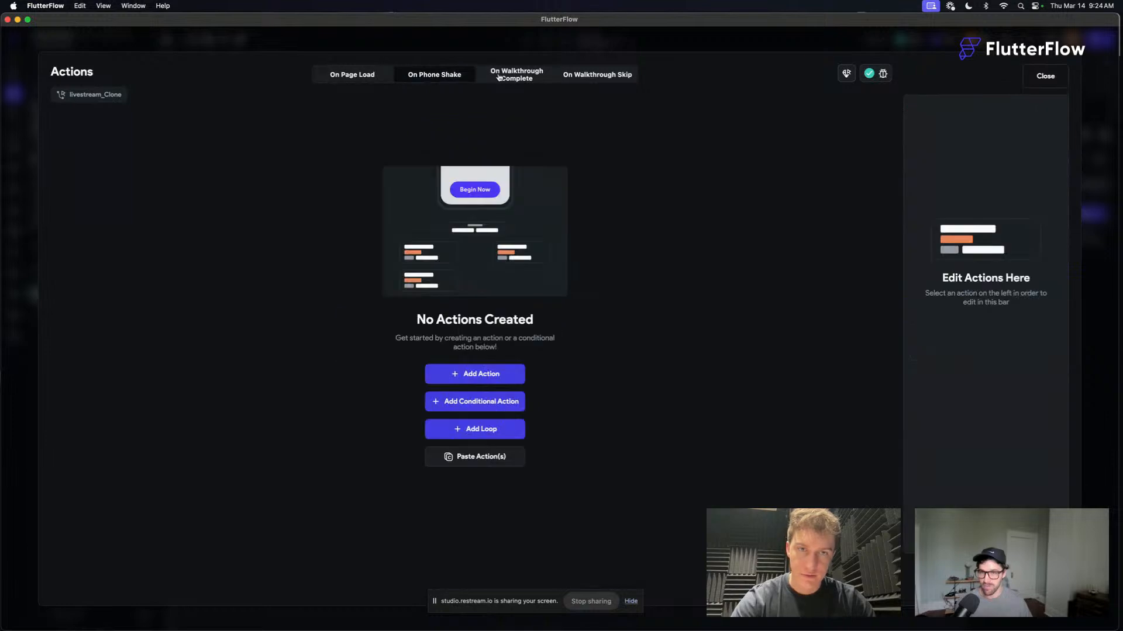
{"action": "left_click", "coordinate": [516, 75]}
{"action": "left_click", "coordinate": [467, 152]}
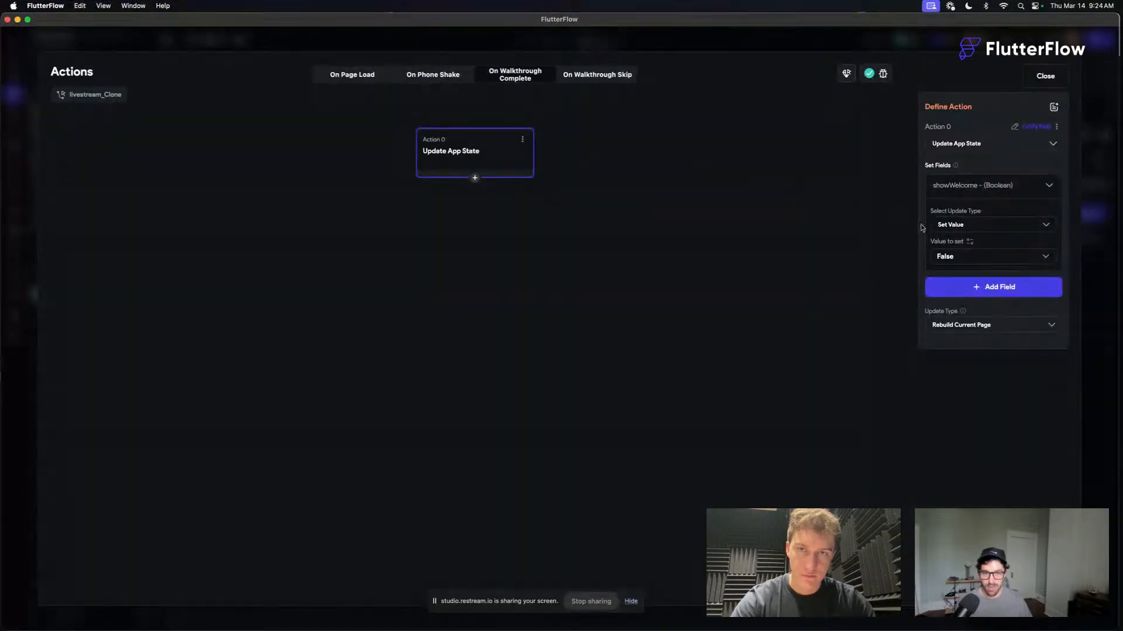
{"action": "left_click", "coordinate": [351, 75]}
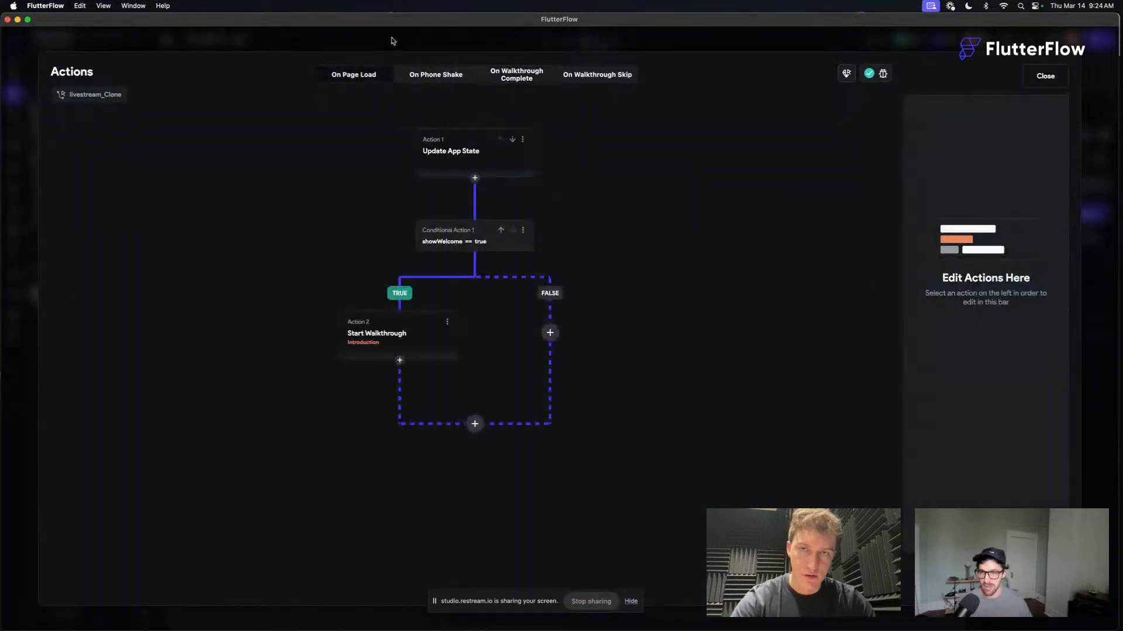
- Copy the Start Walkthrough action for Introduction from the TRUE branch of the On Page Load flow
{"action": "left_click", "coordinate": [386, 334]}
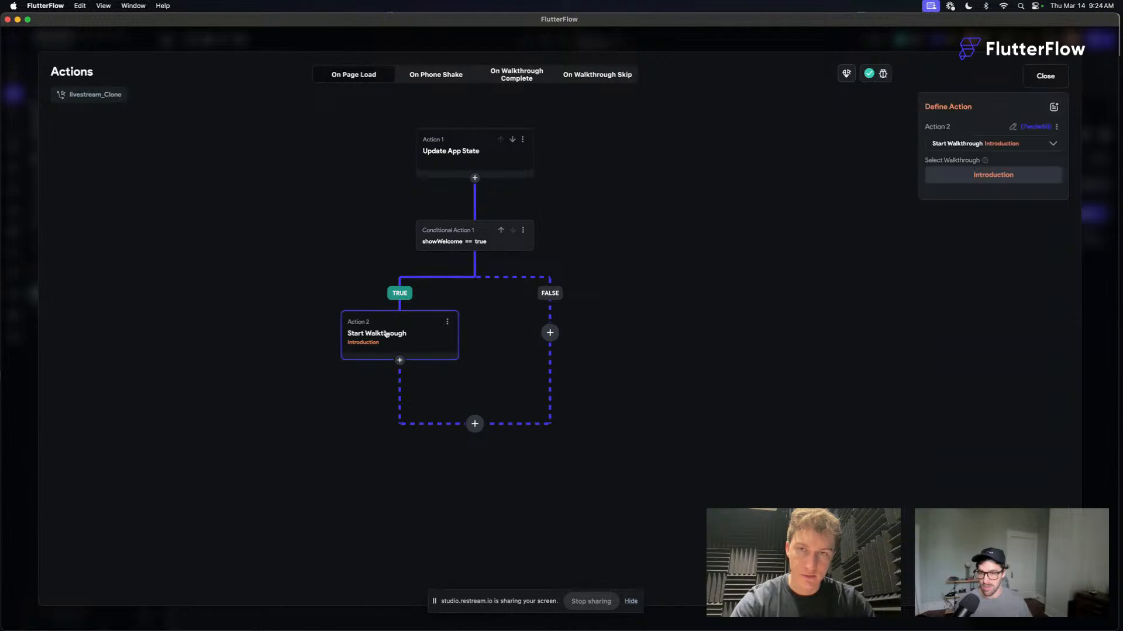
{"action": "left_click", "coordinate": [448, 326]}
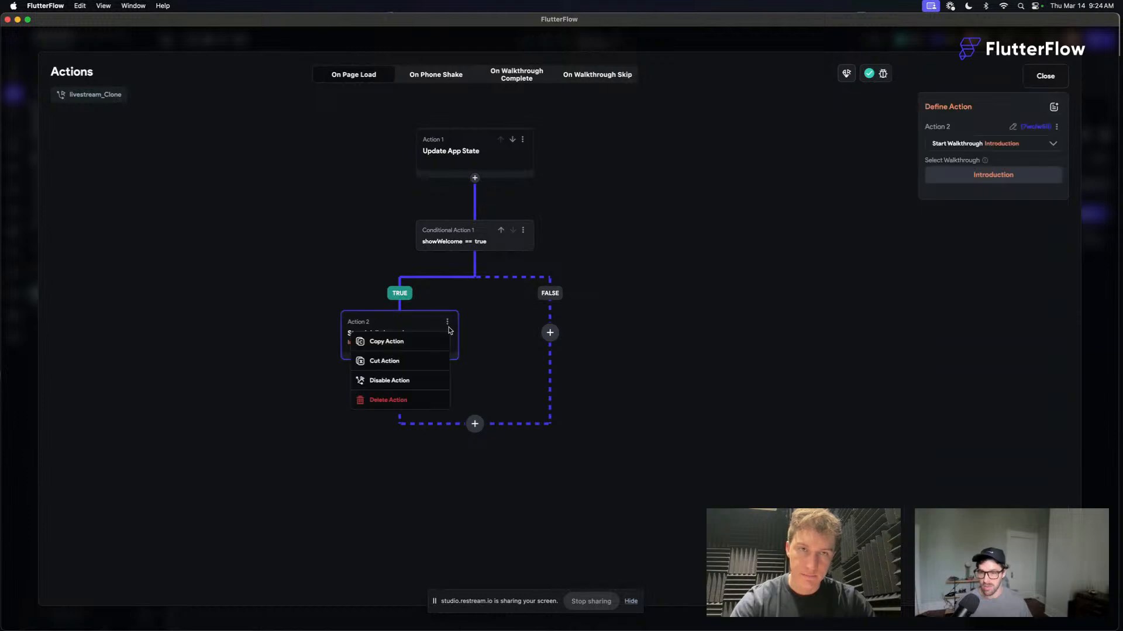
{"action": "left_click", "coordinate": [397, 343]}
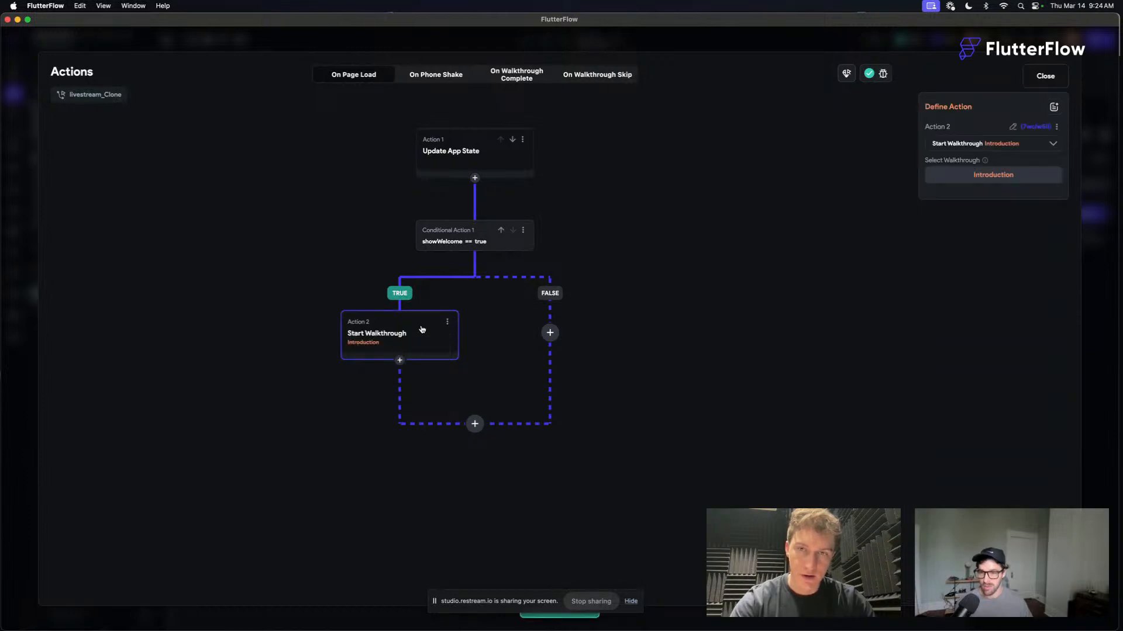
- Reselect False as showWelcome's value in the On Walkthrough Complete flow's Update App State action, and close the action flow editor
{"action": "left_click", "coordinate": [520, 78]}
{"action": "left_click", "coordinate": [476, 141]}
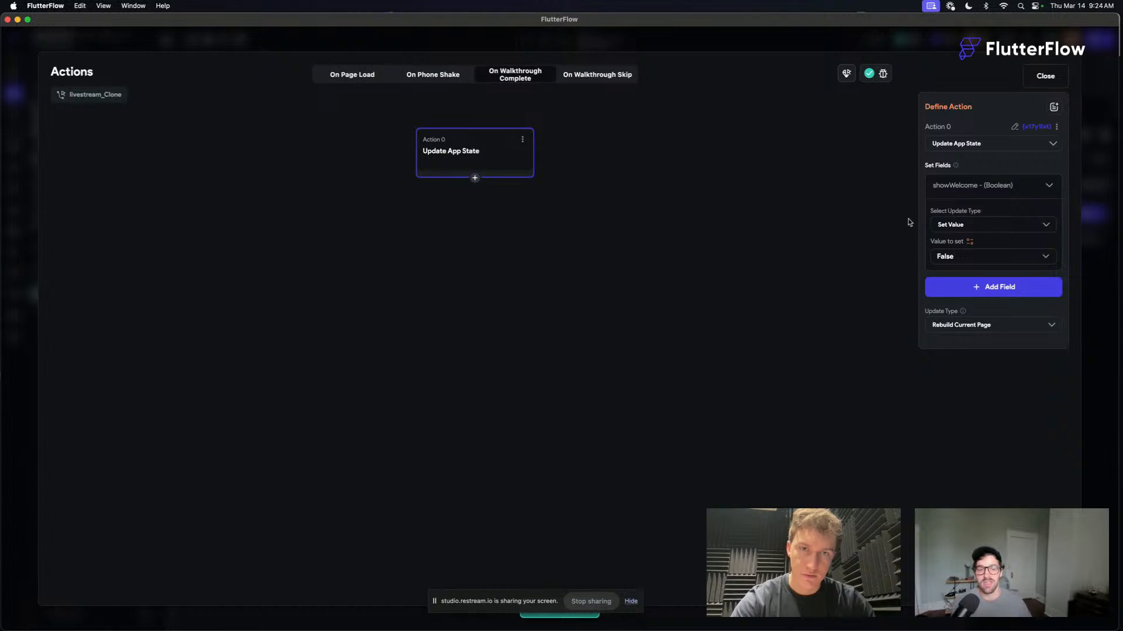
{"action": "left_click", "coordinate": [943, 259]}
{"action": "left_click", "coordinate": [954, 256]}
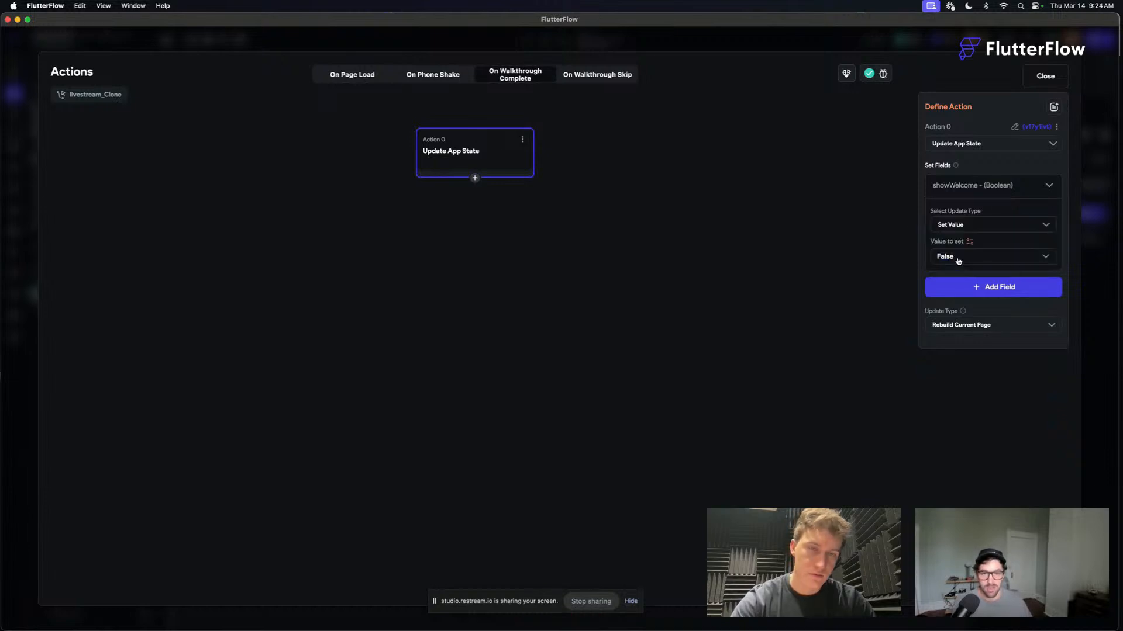
{"action": "left_click", "coordinate": [966, 260]}
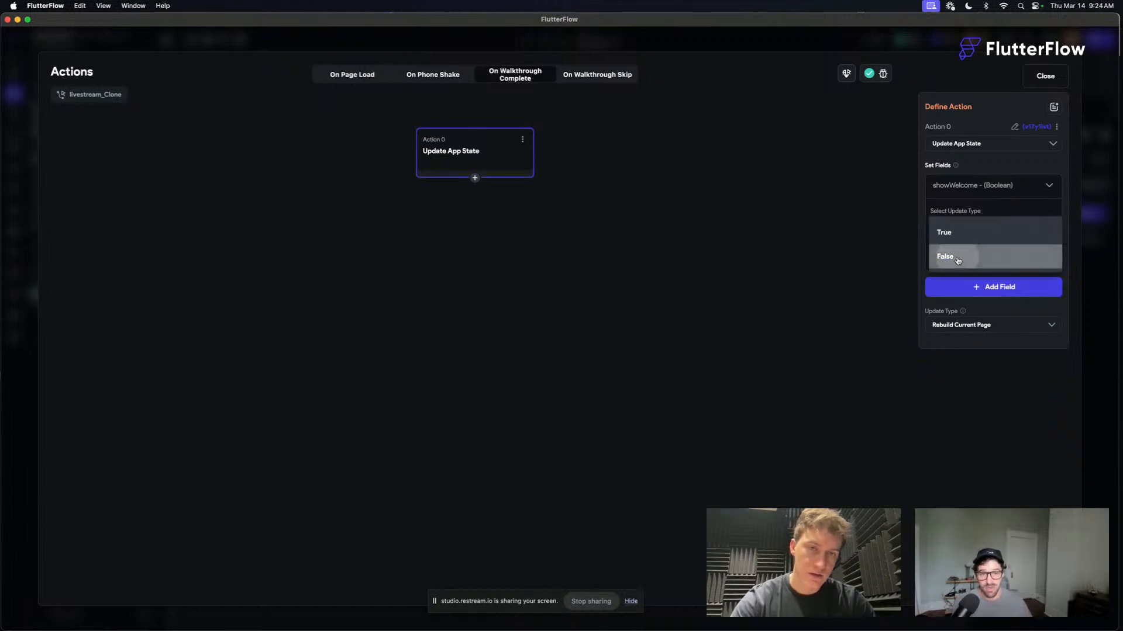
{"action": "left_click", "coordinate": [959, 260]}
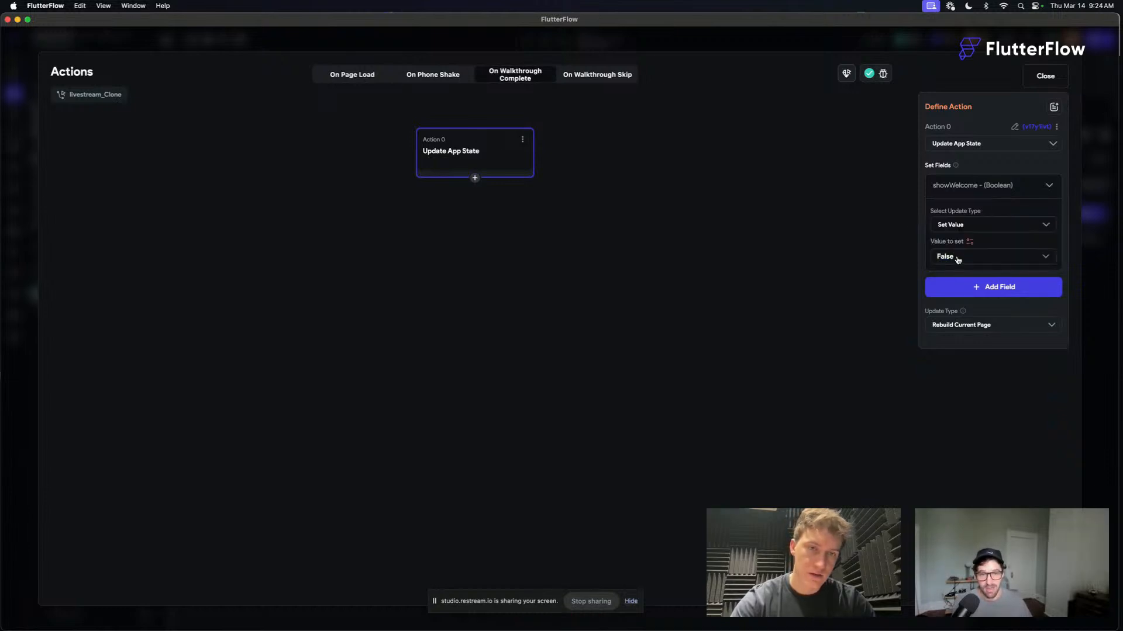
{"action": "left_click", "coordinate": [984, 187]}
{"action": "left_click", "coordinate": [1045, 76]}
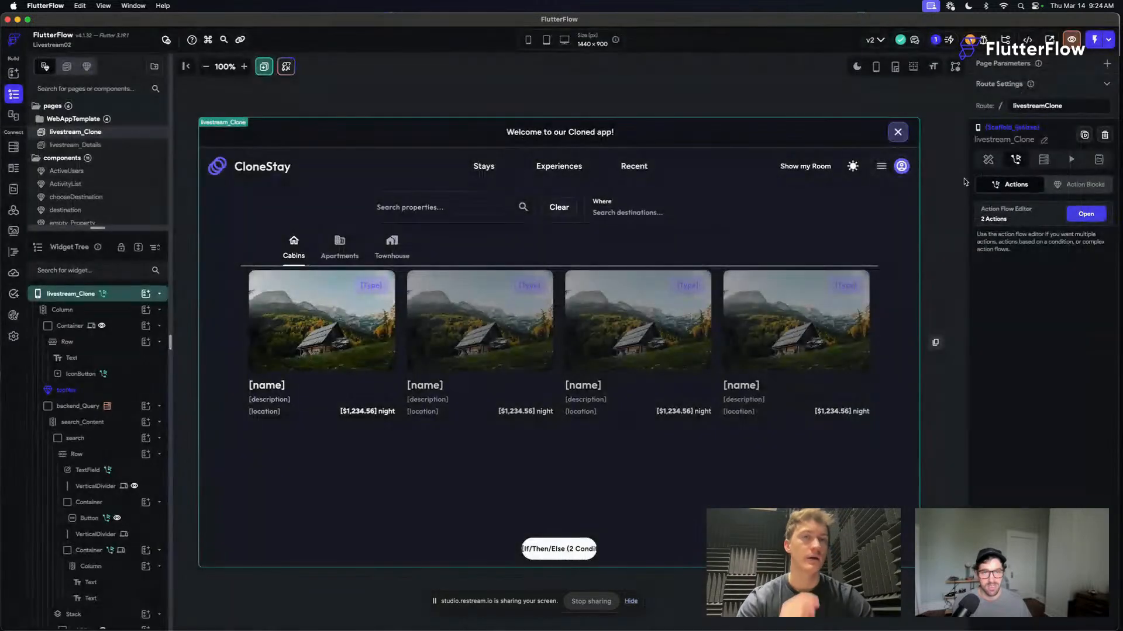
- Start another test session of the project and load its address from Safari in Chrome, replacing the failed build
{"action": "left_click", "coordinate": [1094, 39]}
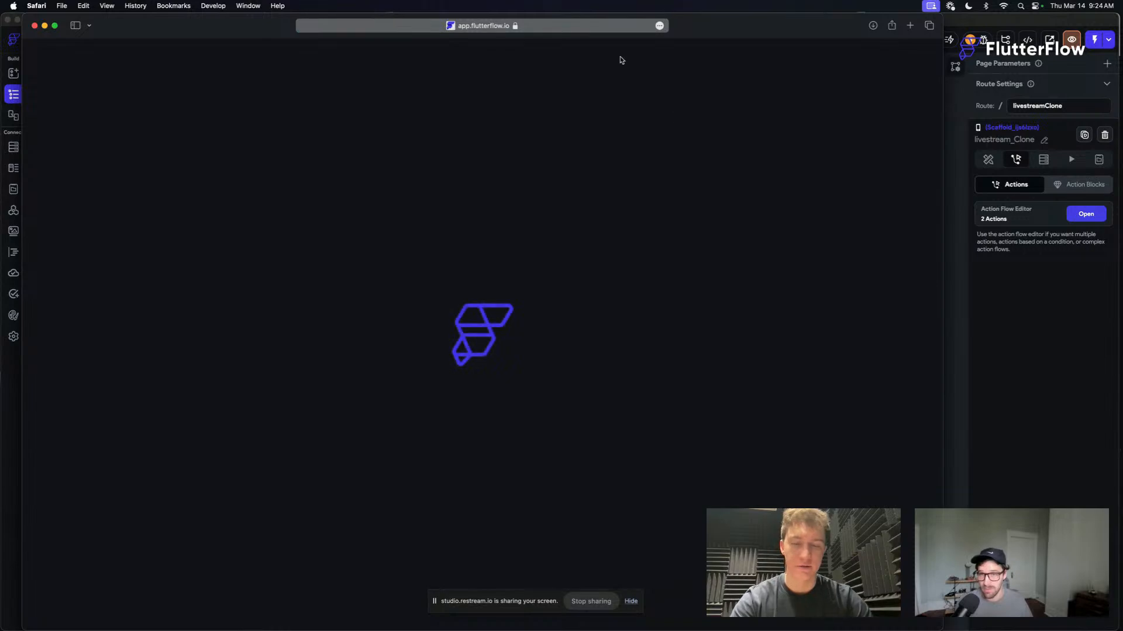
{"action": "left_click", "coordinate": [582, 28]}
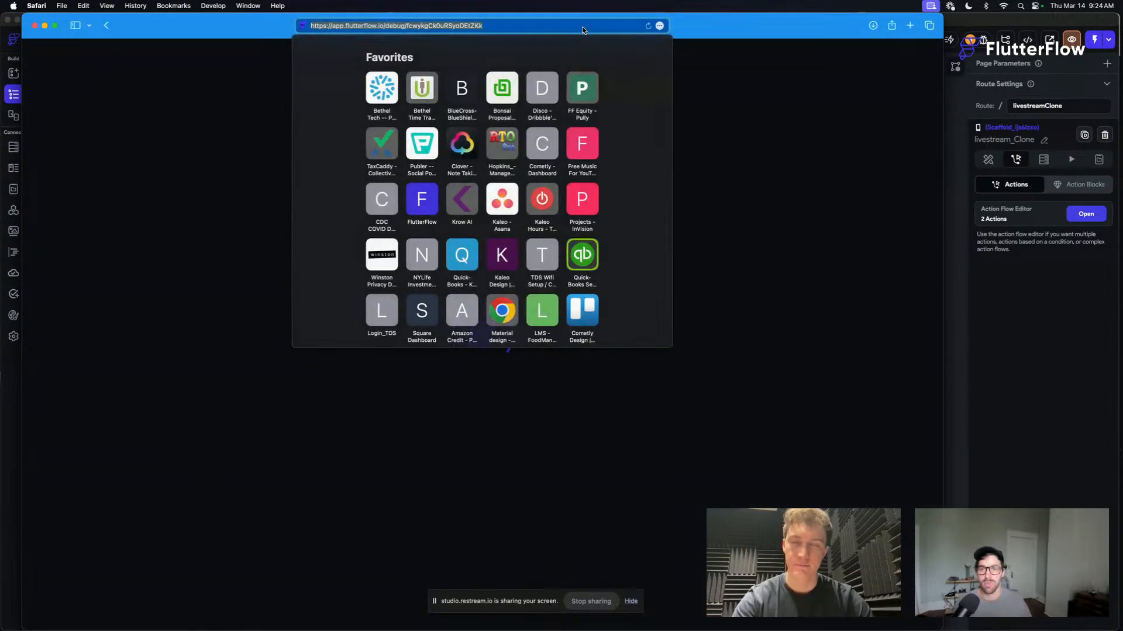
{"action": "key", "text": "ctrl+Up"}
{"action": "left_click", "coordinate": [531, 128]}
{"action": "left_click", "coordinate": [396, 44]}
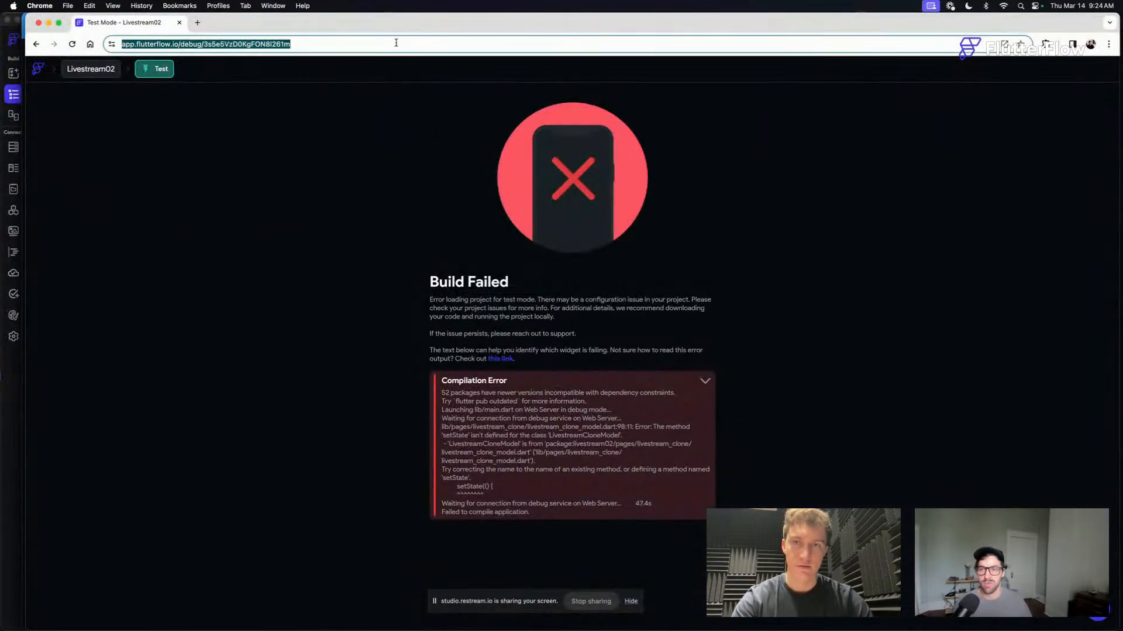
{"action": "key", "text": "super+v"}
{"action": "key", "text": "Return"}
- Look at the livestream_Details page and the convertStringToLatLong custom function in FlutterFlow, and check the test build's progress in Chrome
{"action": "left_click", "coordinate": [10, 392]}
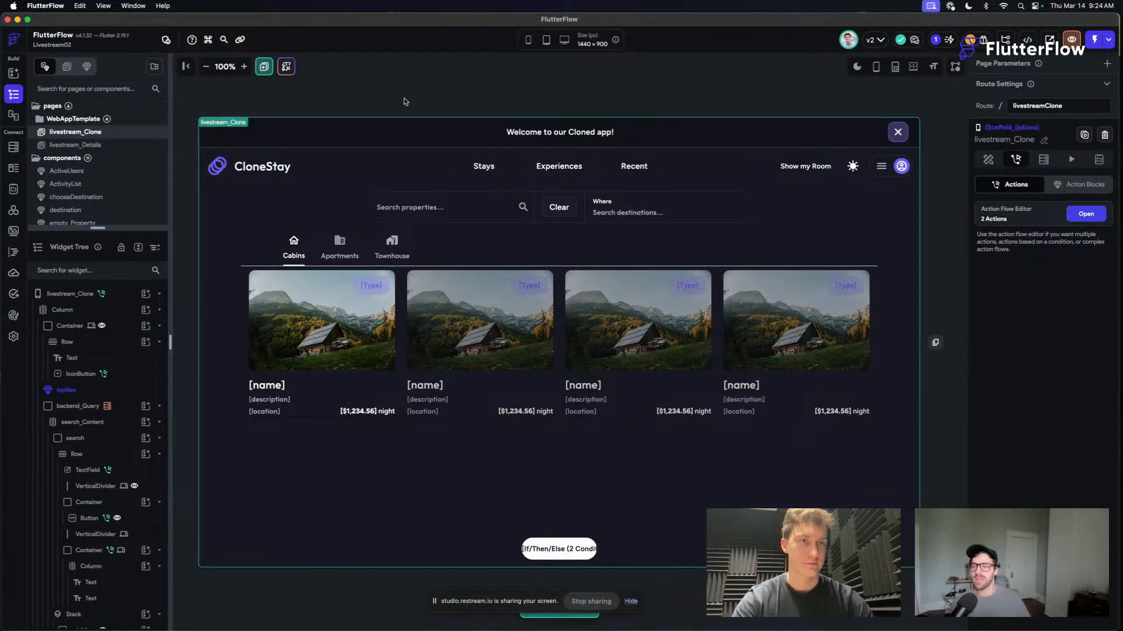
{"action": "left_click", "coordinate": [140, 144]}
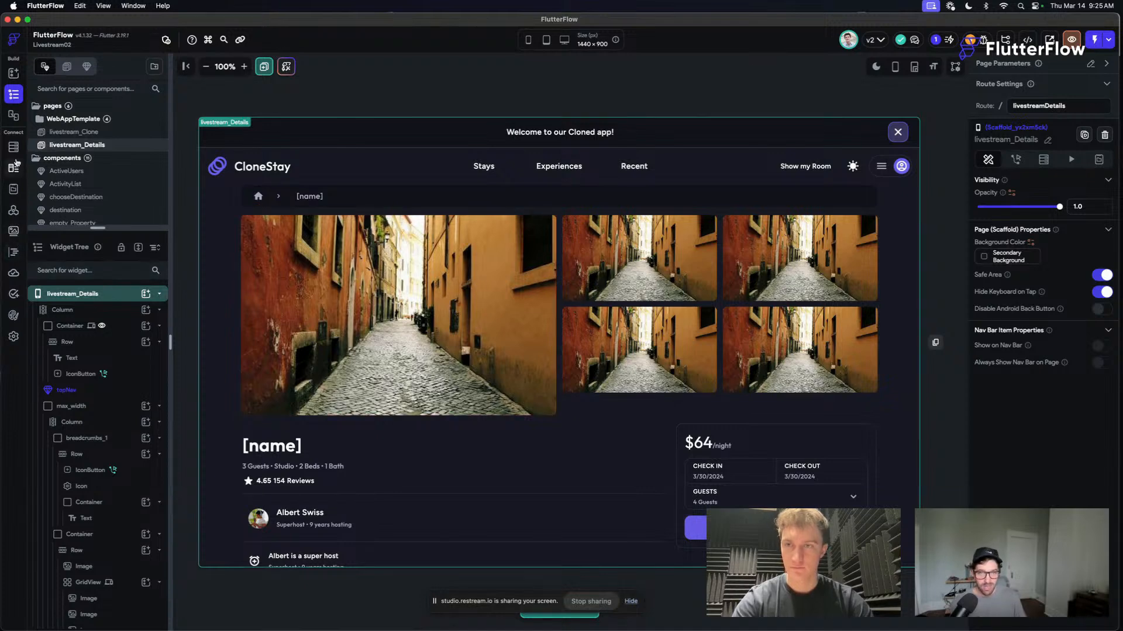
{"action": "left_click", "coordinate": [13, 255]}
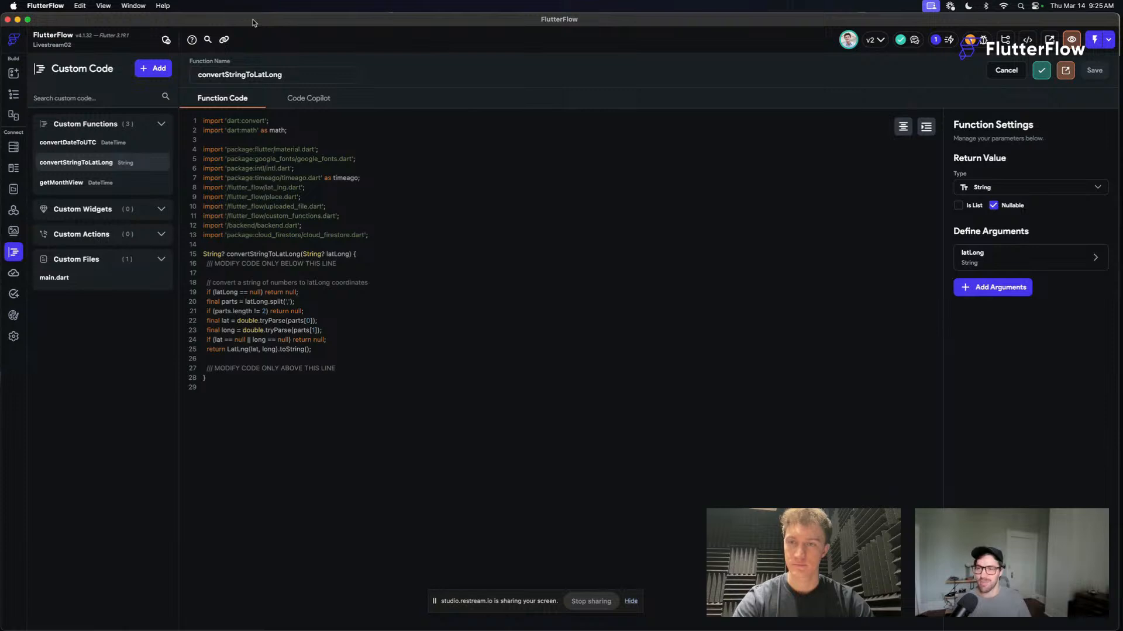
{"action": "key", "text": "super+Tab"}
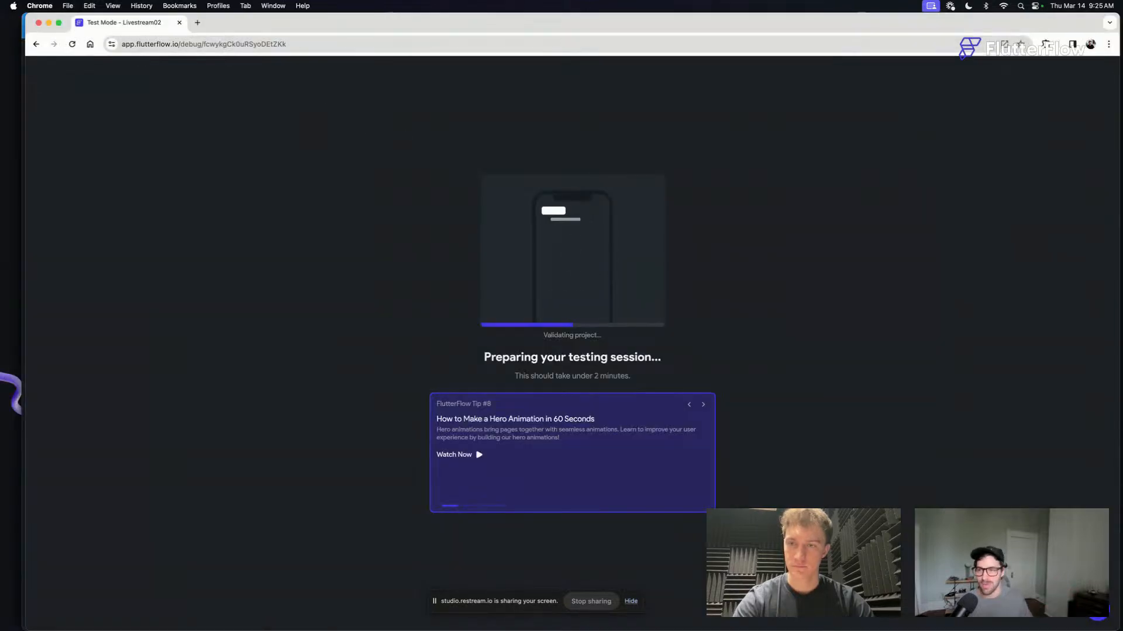
- Open the Livestream02 project from the projects dashboard in its own Chrome tab and widen the browser window to fill the screen
{"action": "left_click_drag", "start_coordinate": [470, 22], "coordinate": [278, 22]}
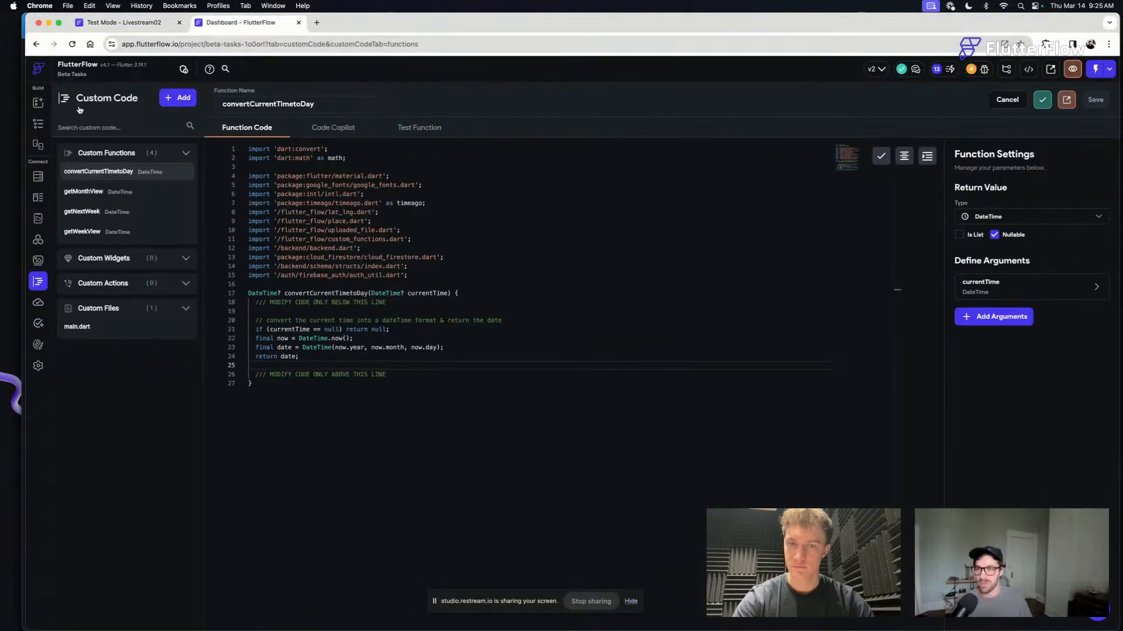
{"action": "left_click", "coordinate": [38, 73]}
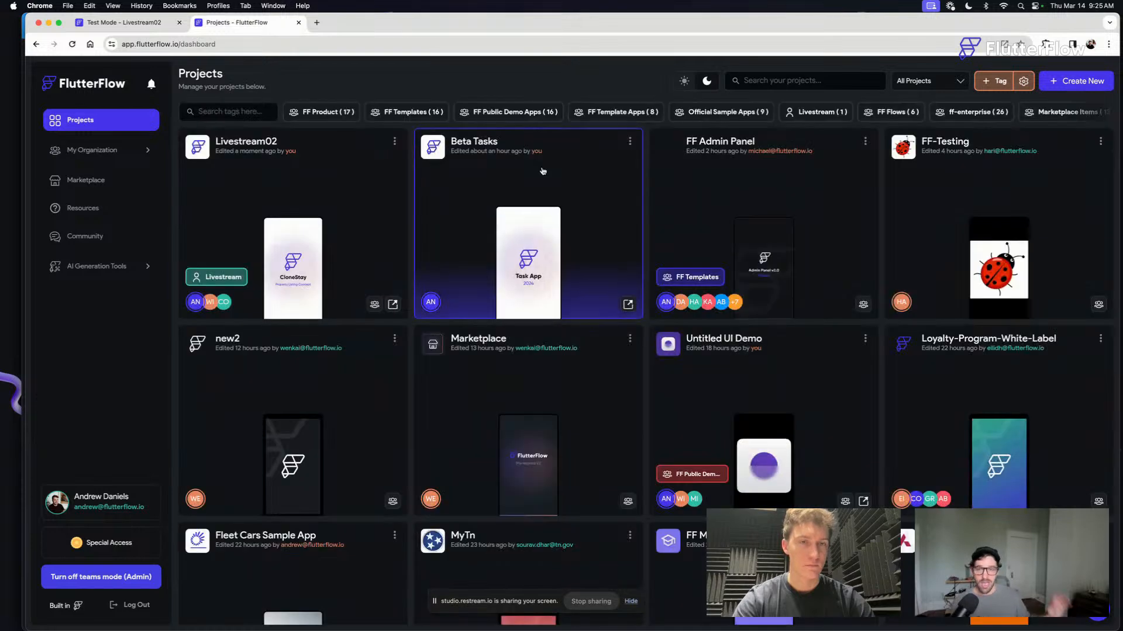
{"action": "left_click", "coordinate": [293, 196]}
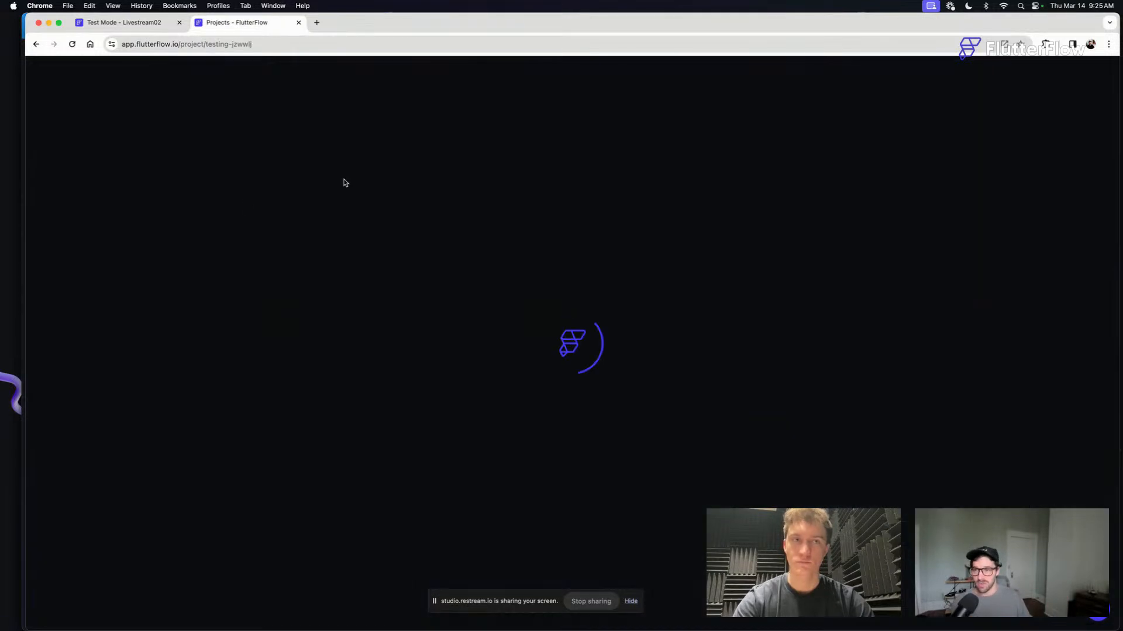
{"action": "left_click_drag", "start_coordinate": [483, 19], "coordinate": [466, 16]}
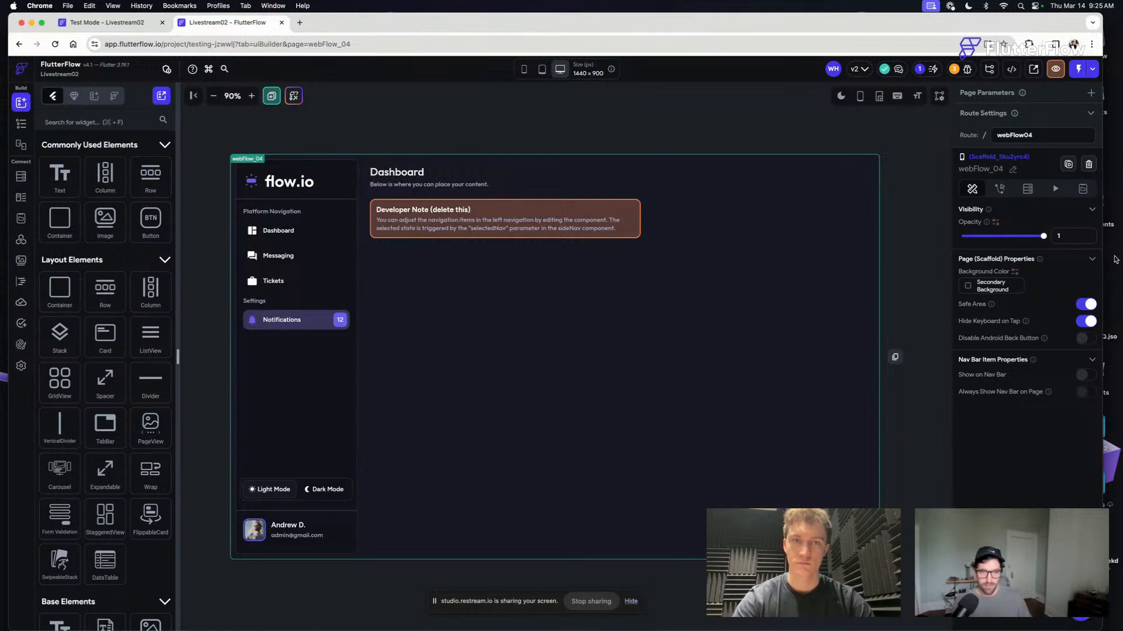
{"action": "left_click_drag", "start_coordinate": [1118, 262], "coordinate": [1119, 262]}
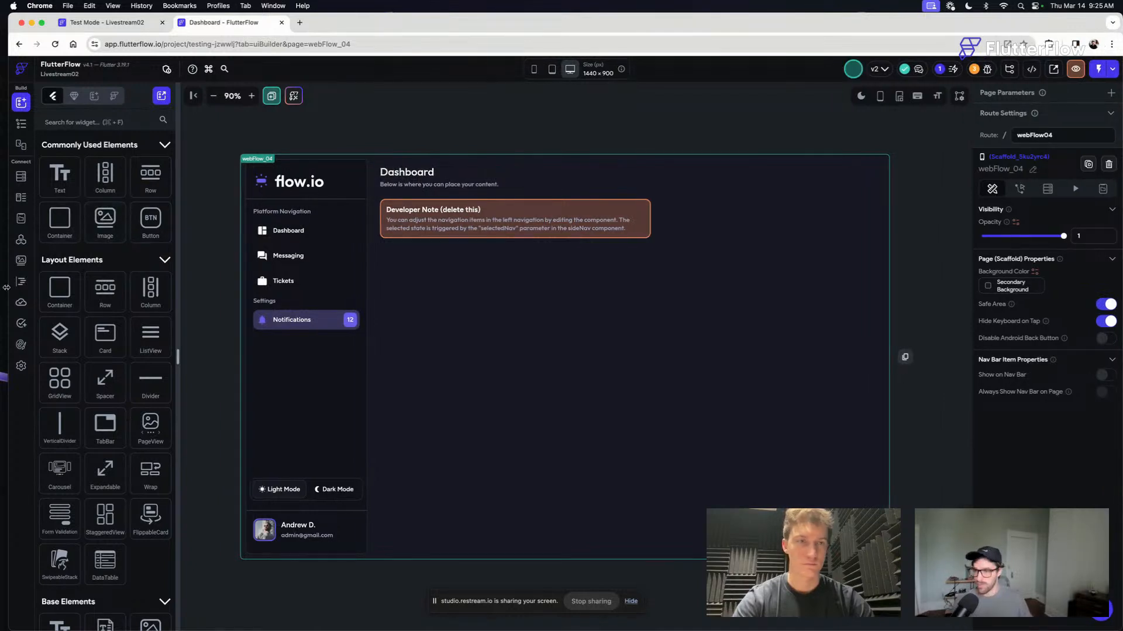
{"action": "left_click_drag", "start_coordinate": [7, 287], "coordinate": [0, 287]}
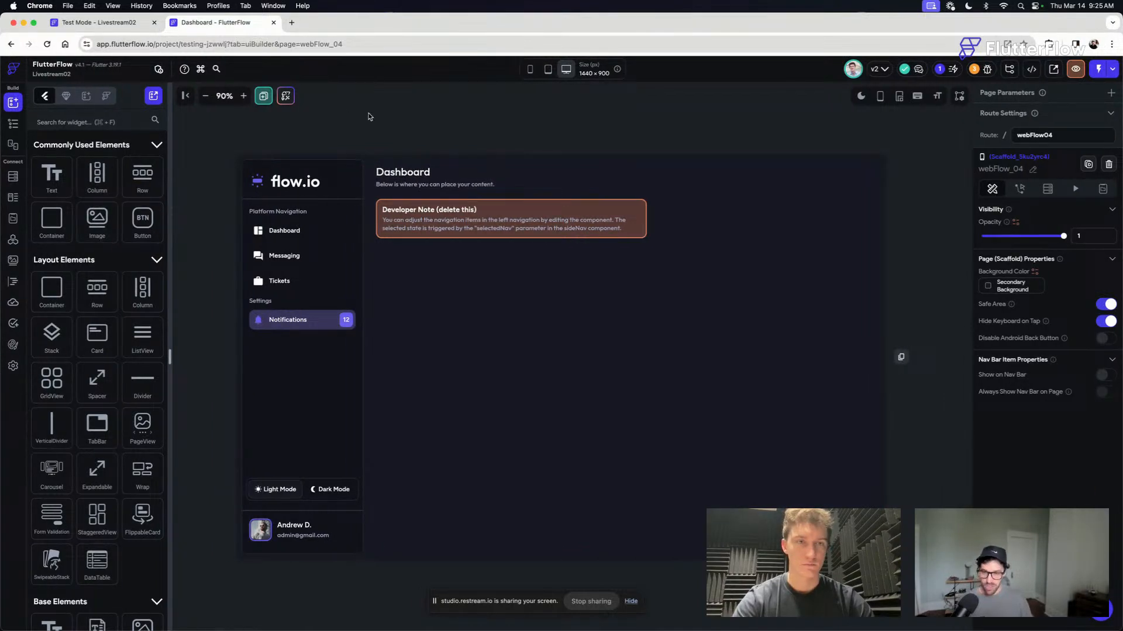
- Open the getMonthView custom function, look over its code, and run Test #1 with the date 3/14/2024 9:26 AM
{"action": "left_click", "coordinate": [13, 282]}
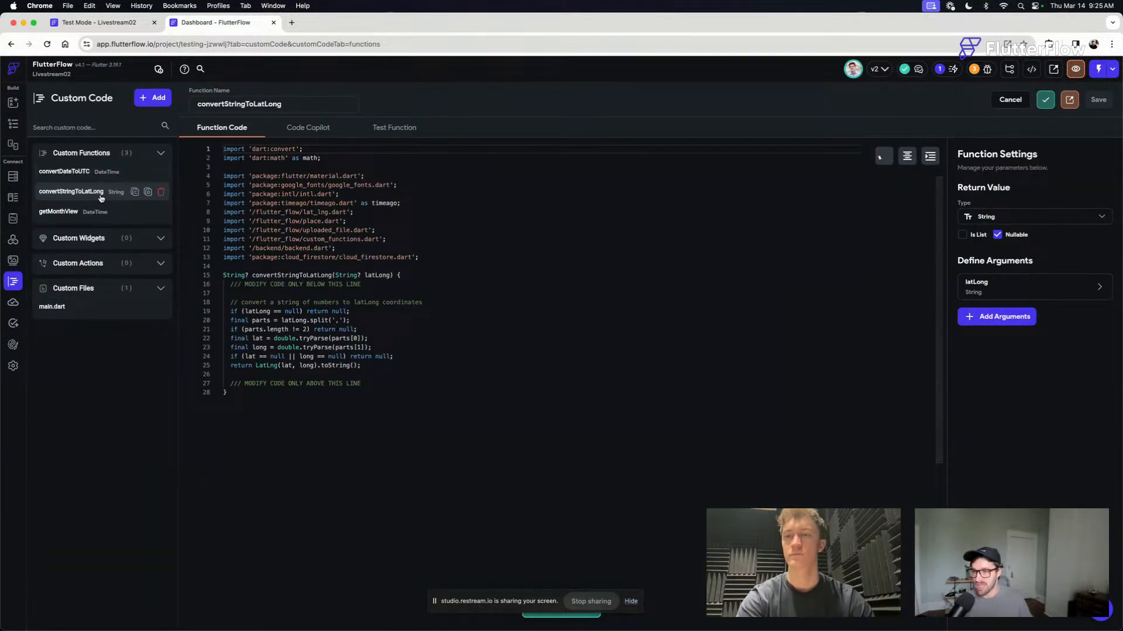
{"action": "left_click", "coordinate": [86, 215]}
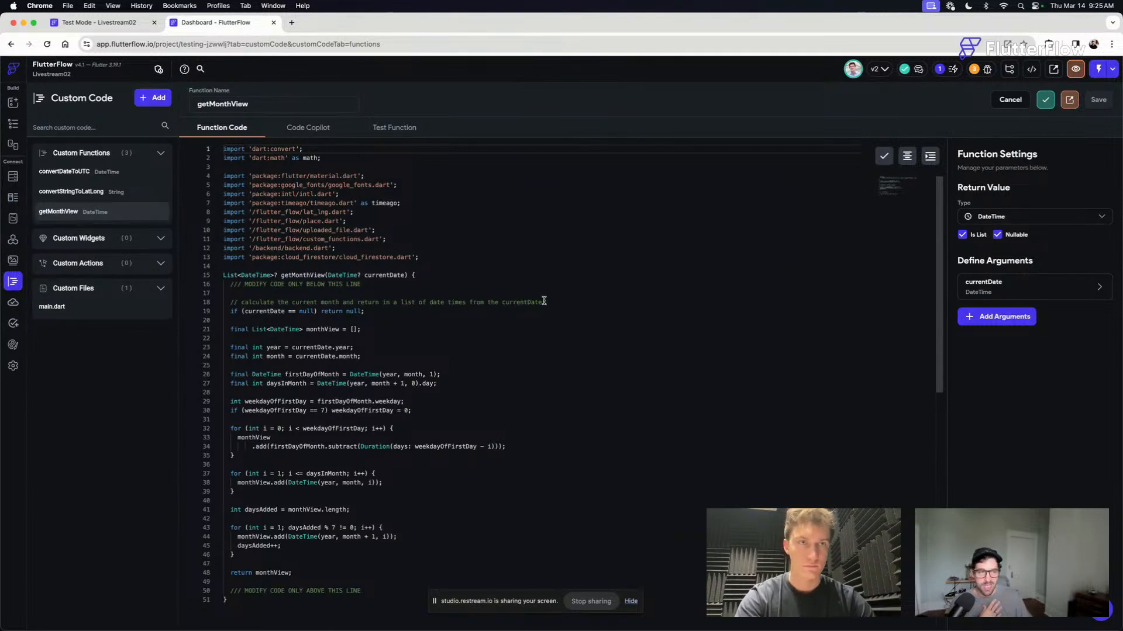
{"action": "left_click", "coordinate": [296, 128]}
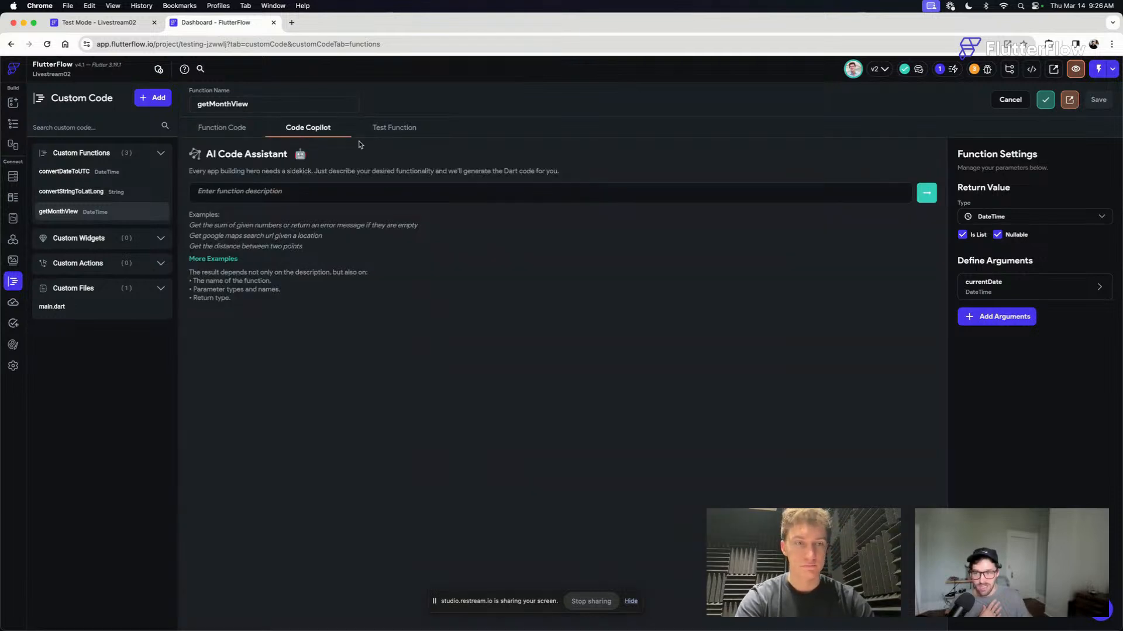
{"action": "left_click", "coordinate": [396, 131]}
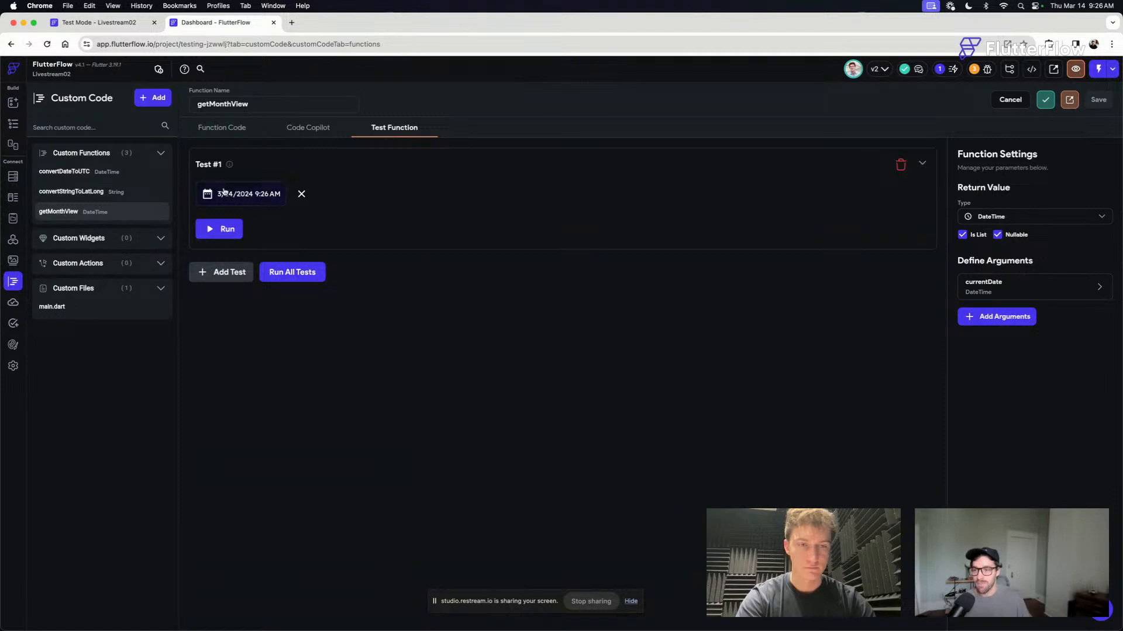
{"action": "left_click", "coordinate": [227, 231]}
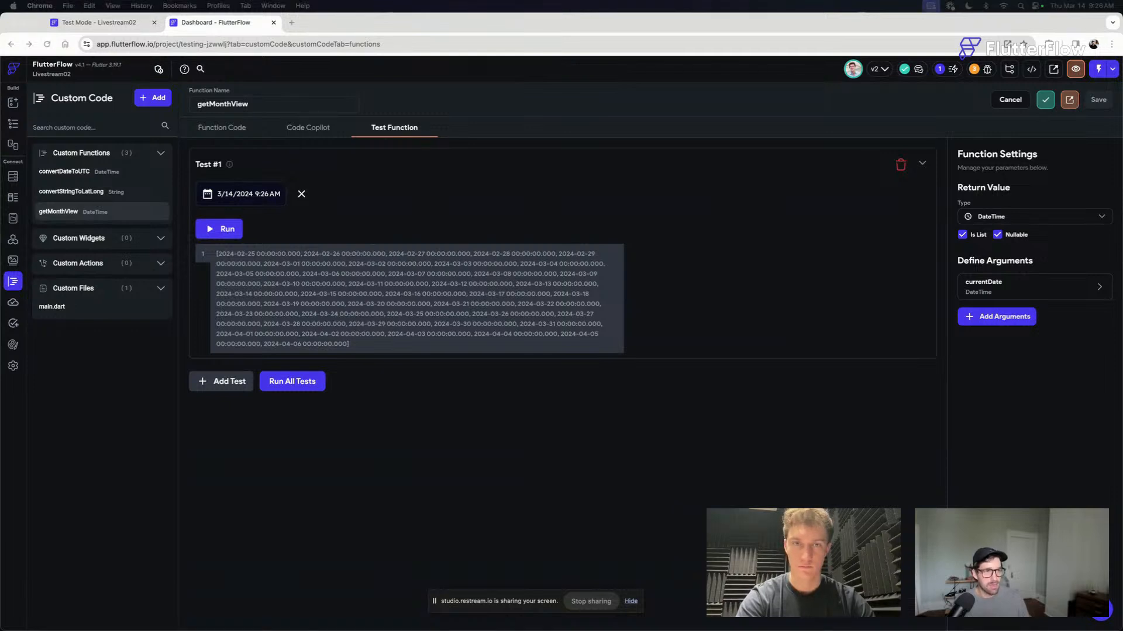
- Open the Beta Tasks project in a new browser tab and launch its Fri, Mar 8, 3:21 PM run version
{"action": "left_click", "coordinate": [292, 23]}
{"action": "type", "text": "bet"}
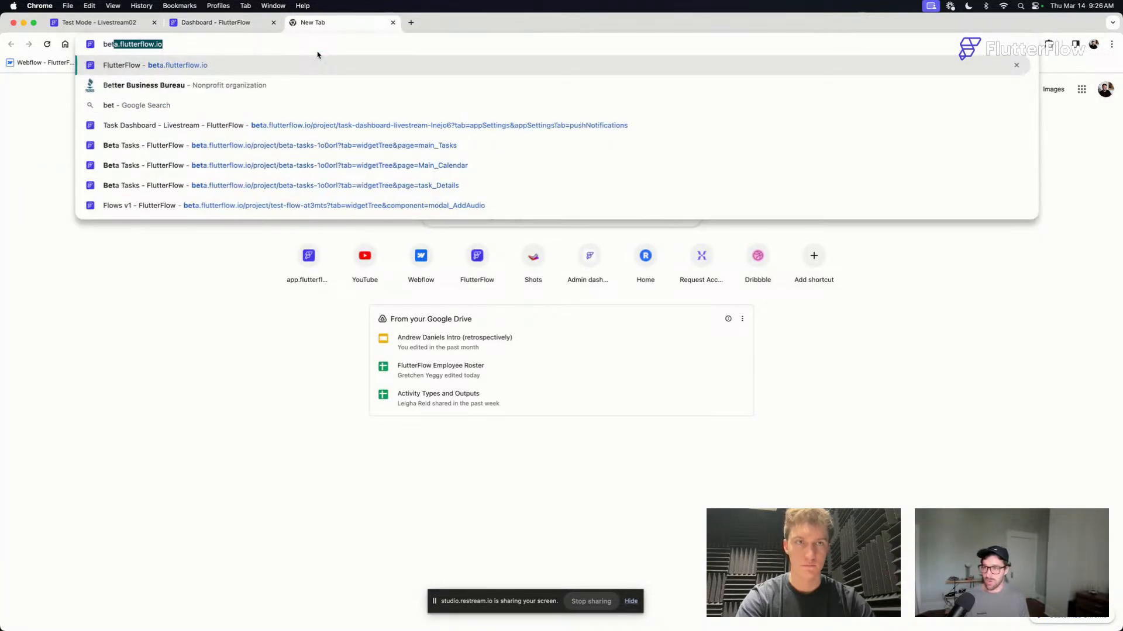
{"action": "key", "text": "super+a"}
{"action": "key", "text": "BackSpace"}
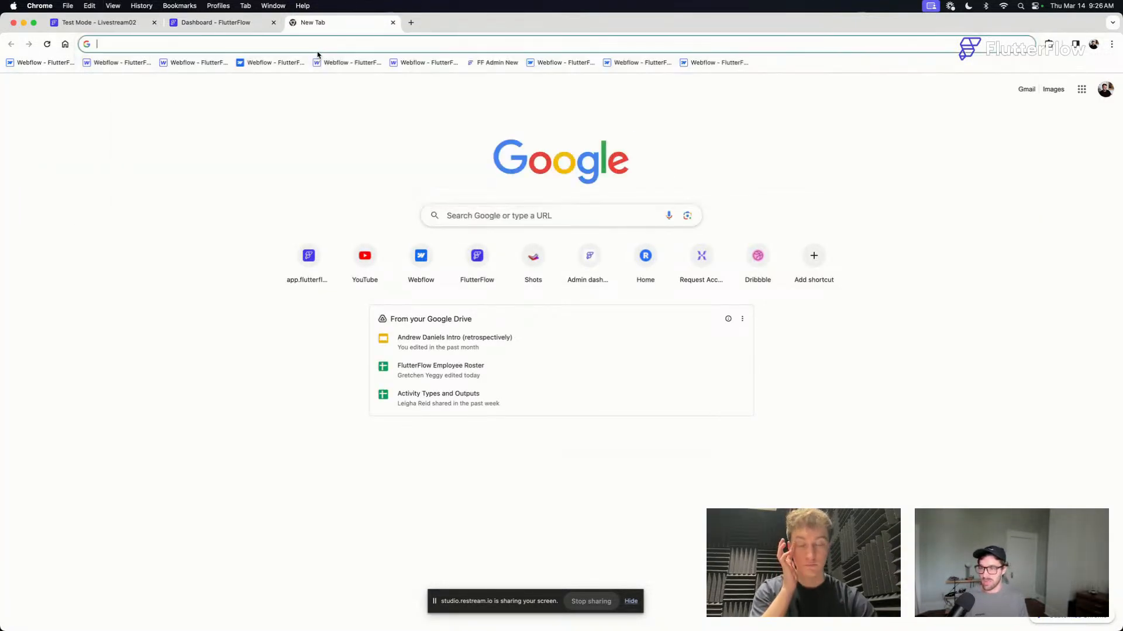
{"action": "left_click", "coordinate": [309, 258]}
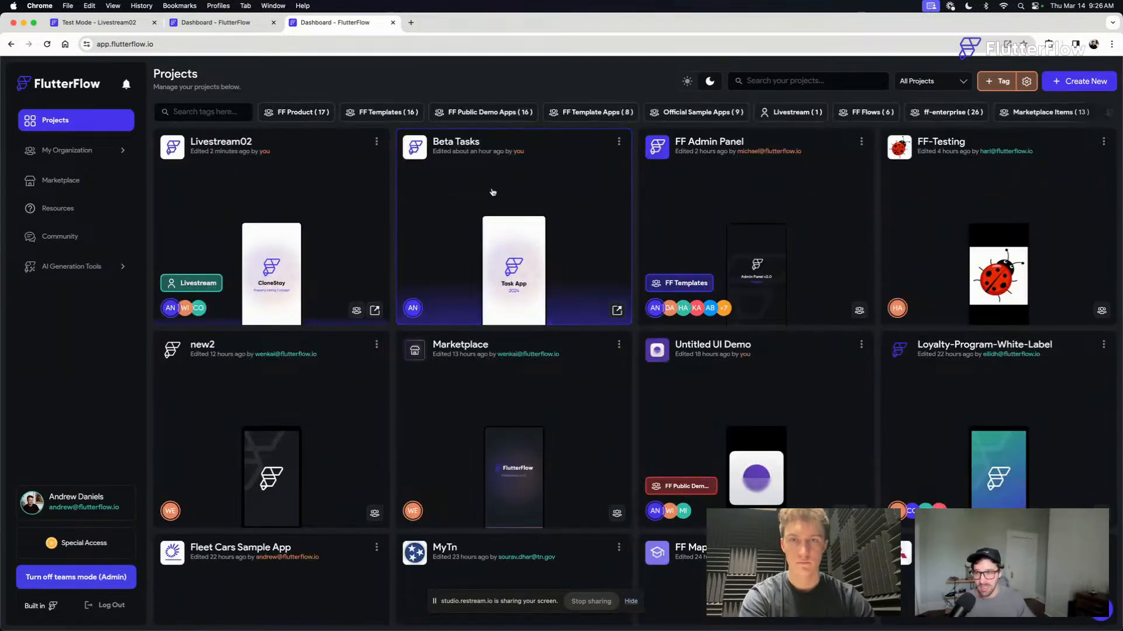
{"action": "left_click", "coordinate": [492, 192]}
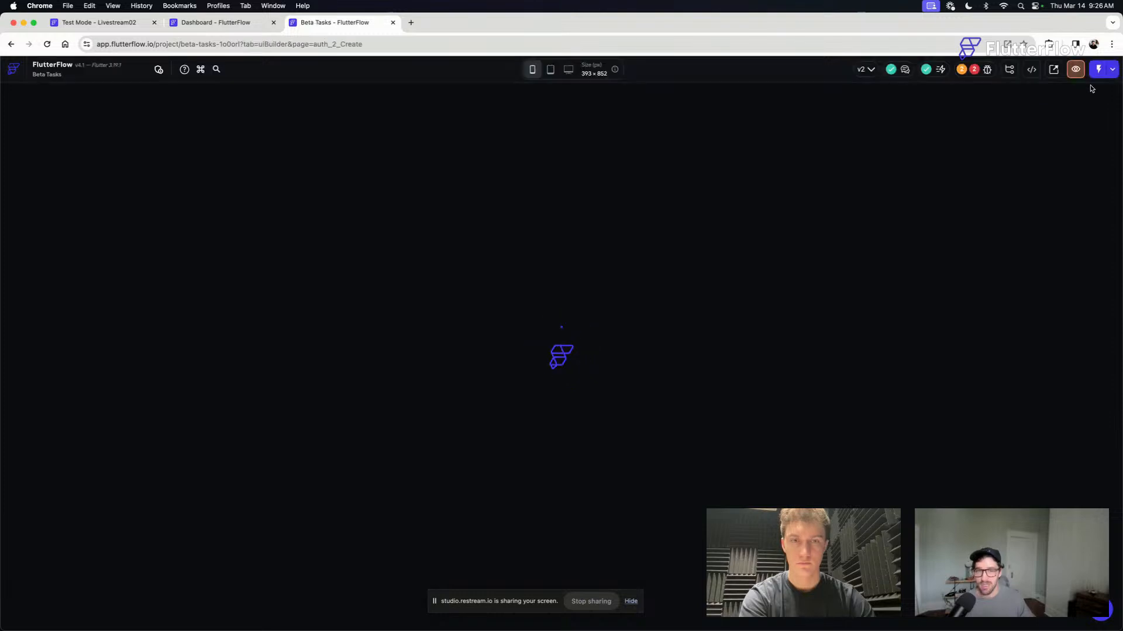
{"action": "left_click", "coordinate": [1112, 69]}
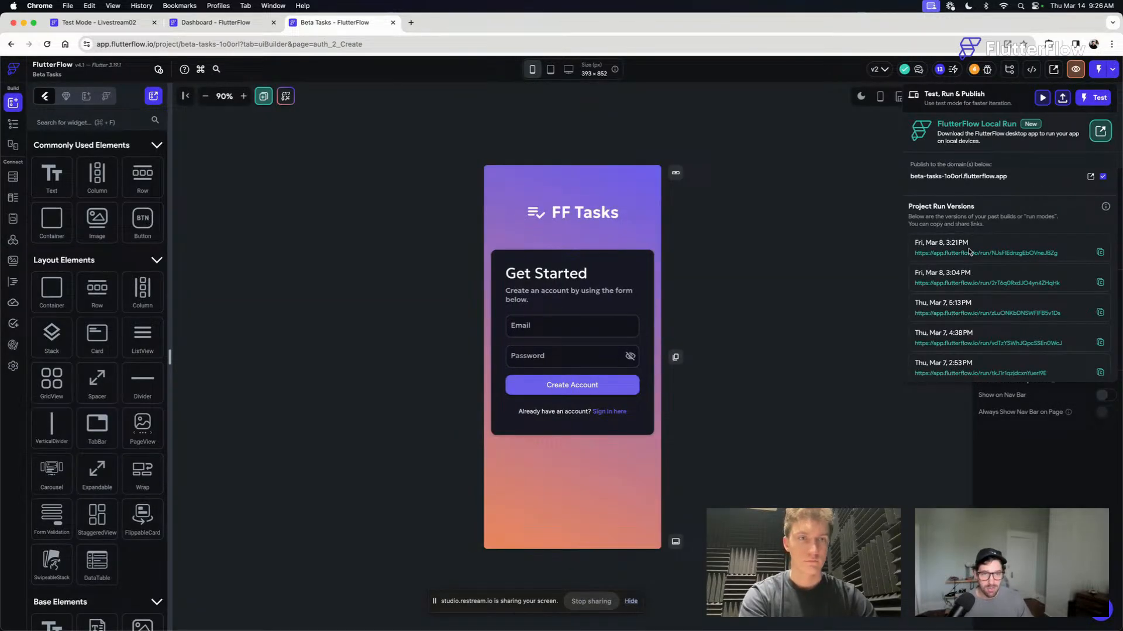
{"action": "left_click", "coordinate": [970, 253]}
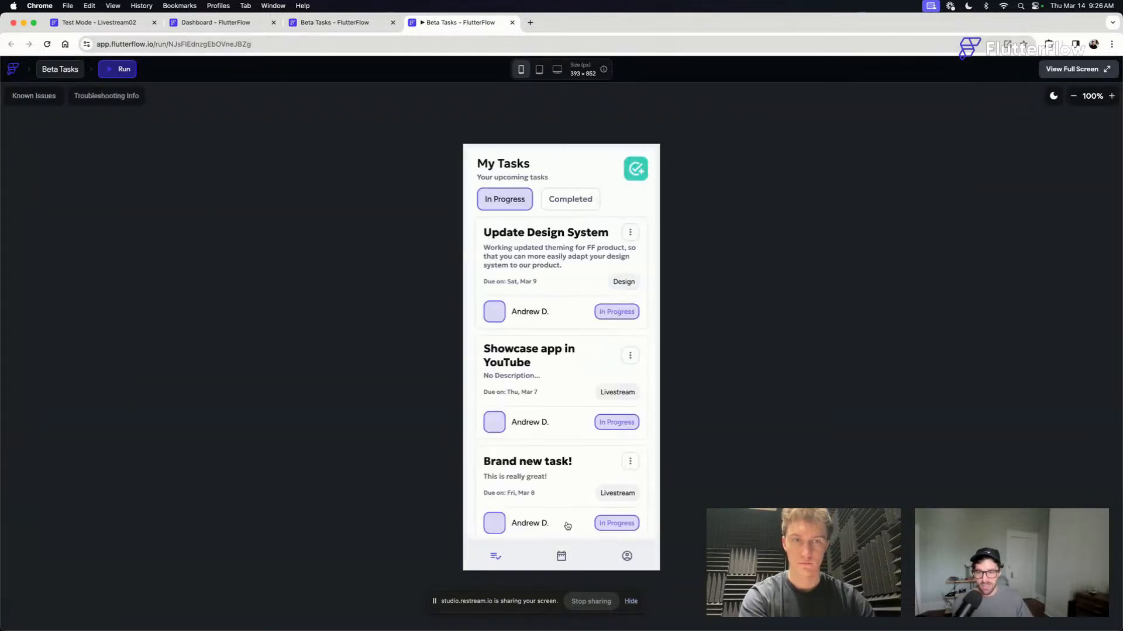
- View the running Beta Tasks app's Upcoming Tasks calendar and look through its days into early April
{"action": "left_click", "coordinate": [562, 554]}
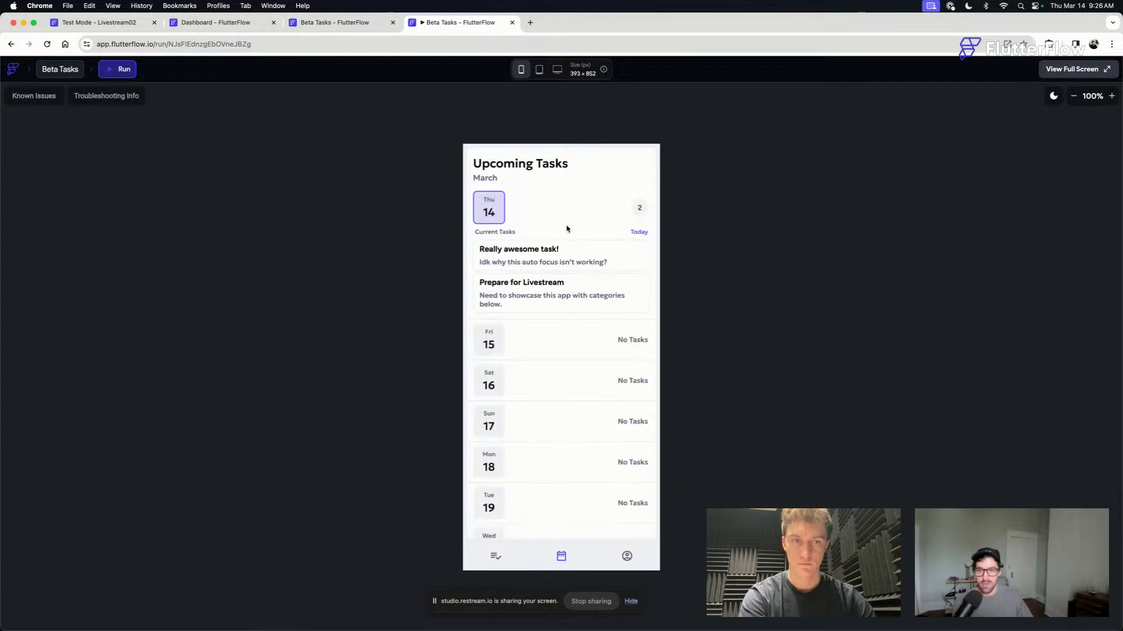
{"action": "scroll", "coordinate": [510, 224], "scroll_direction": "down", "scroll_amount": 3}
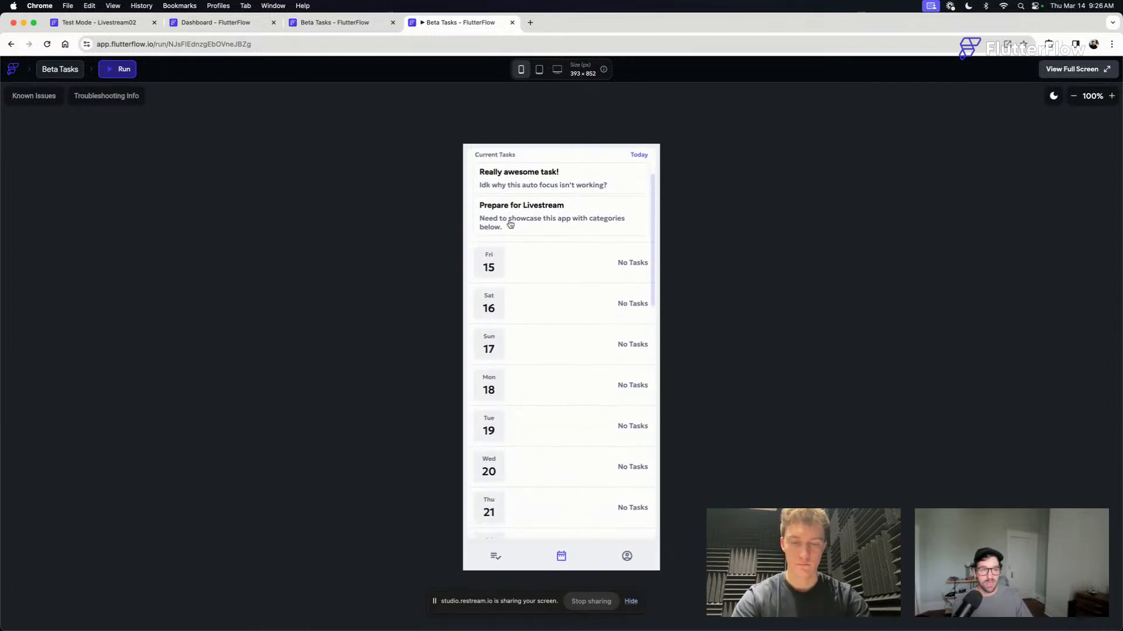
{"action": "scroll", "coordinate": [509, 224], "scroll_direction": "down", "scroll_amount": 10}
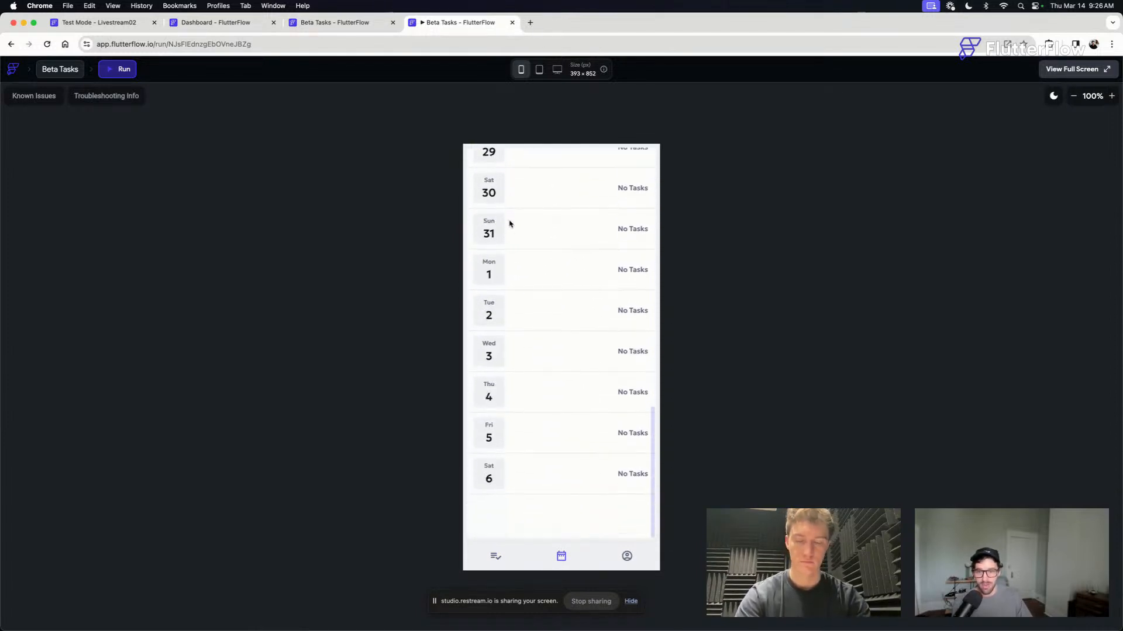
{"action": "scroll", "coordinate": [510, 223], "scroll_direction": "up", "scroll_amount": 15}
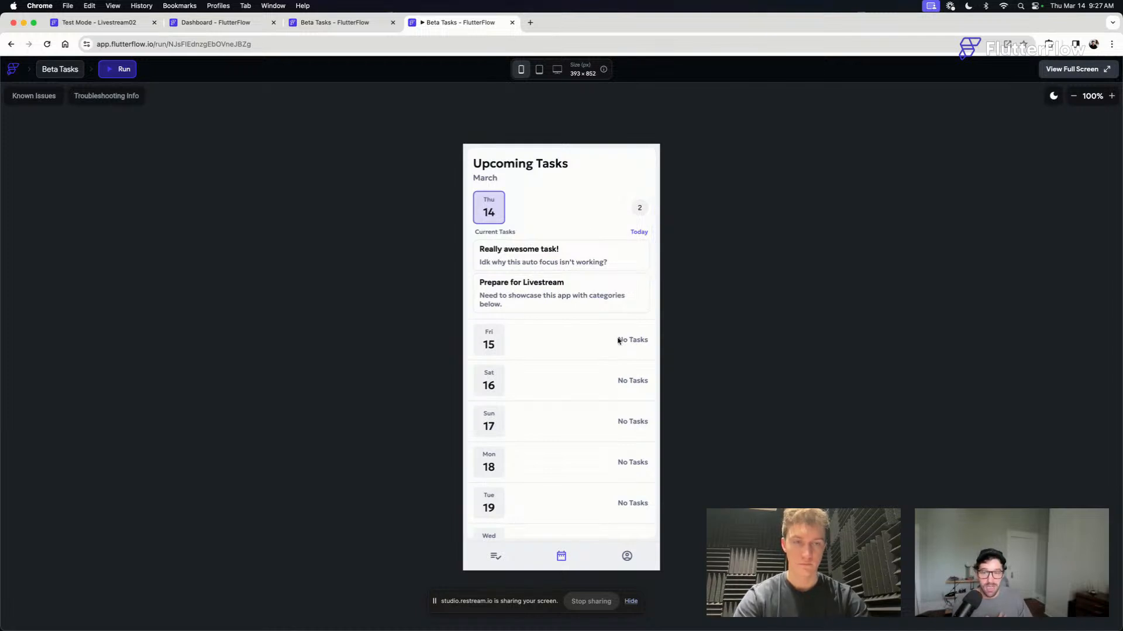
{"action": "scroll", "coordinate": [581, 343], "scroll_direction": "down", "scroll_amount": 12}
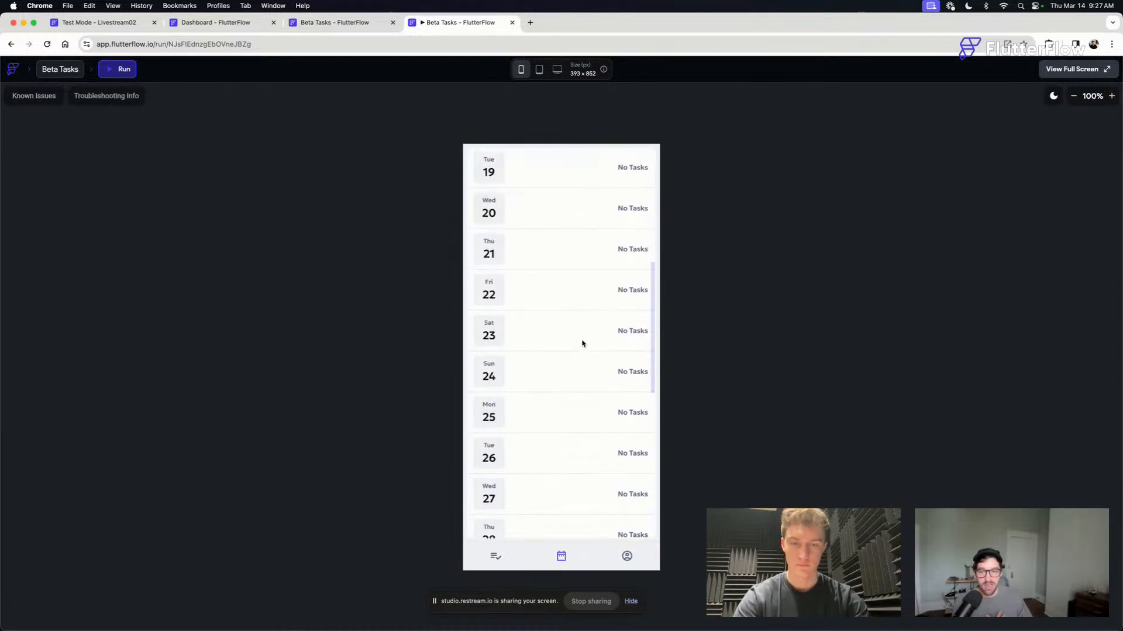
{"action": "scroll", "coordinate": [581, 343], "scroll_direction": "up", "scroll_amount": 12}
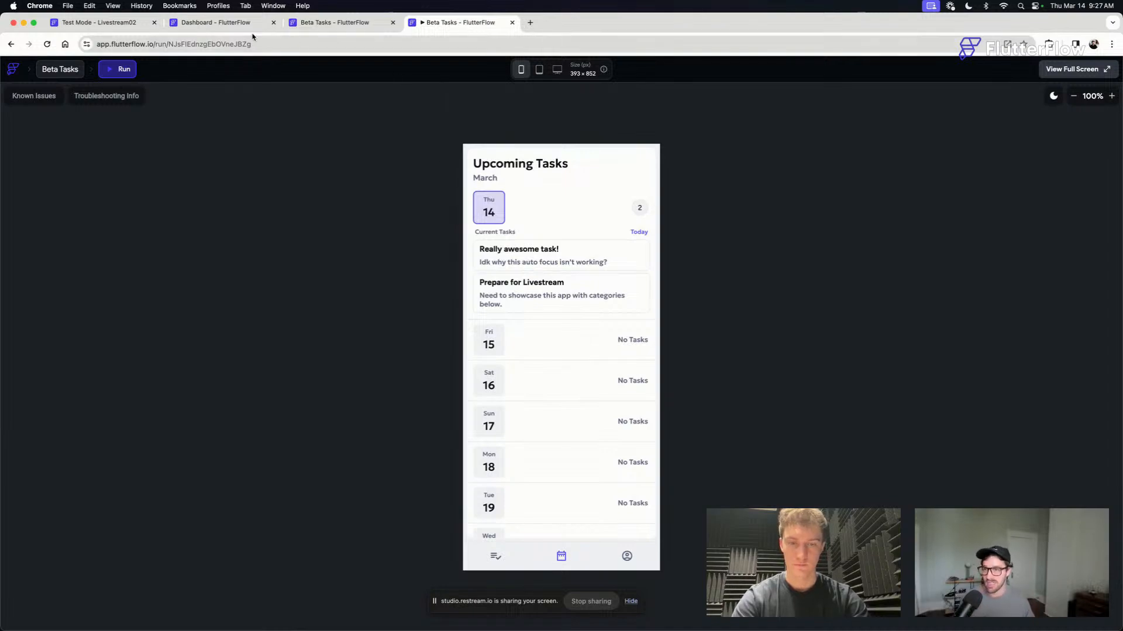
- Check the Livestream02 test session's build progress and revisit the getMonthView test output and the Beta Tasks builder
{"action": "left_click", "coordinate": [245, 24]}
{"action": "left_click", "coordinate": [319, 24]}
{"action": "key", "text": "ctrl+Up"}
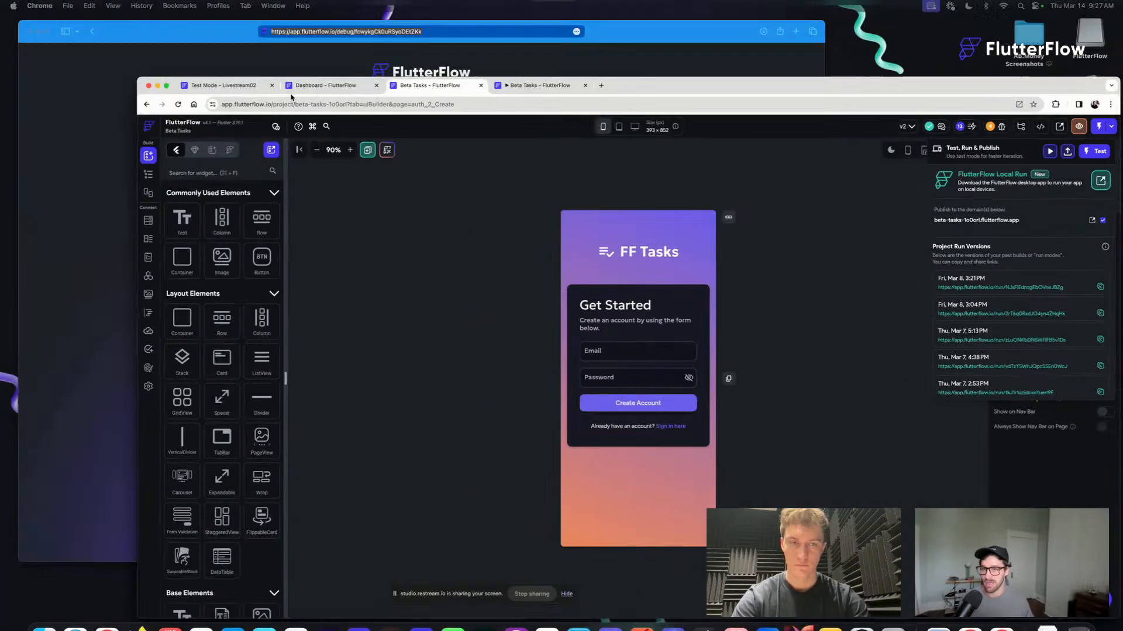
{"action": "key", "text": "ctrl+Up"}
{"action": "left_click", "coordinate": [450, 24]}
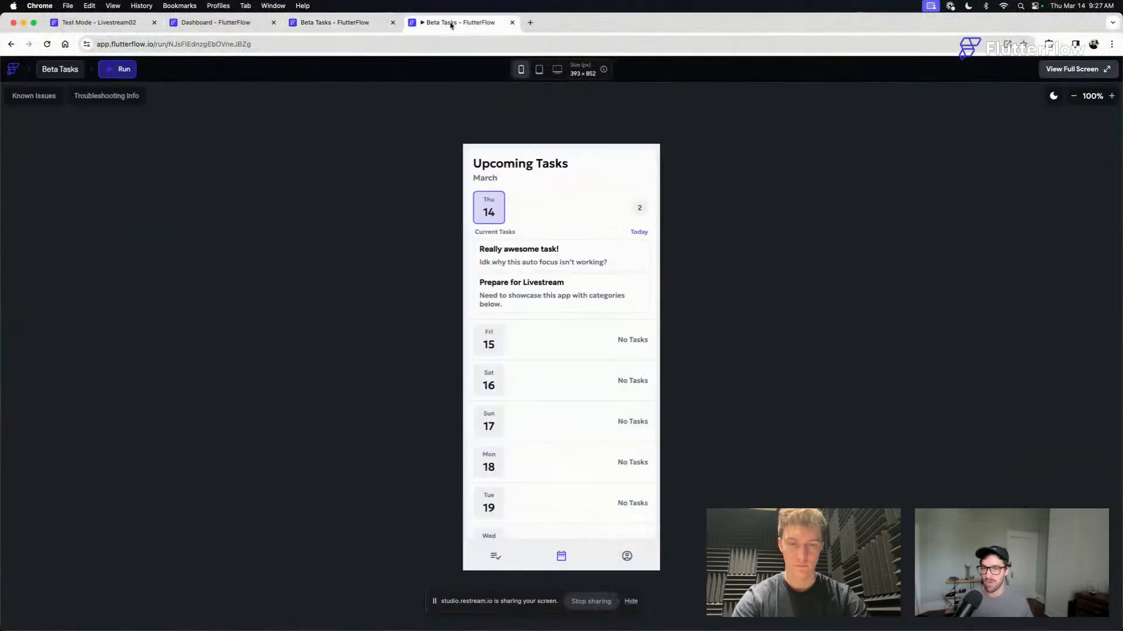
{"action": "left_click", "coordinate": [223, 24]}
{"action": "left_click", "coordinate": [122, 24]}
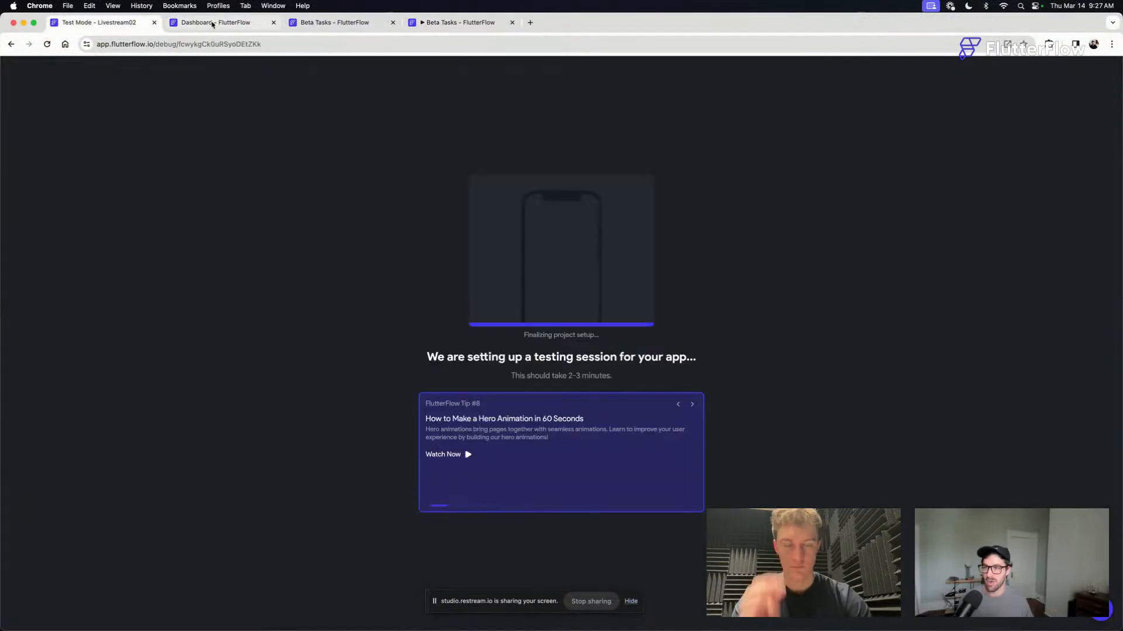
{"action": "left_click", "coordinate": [240, 25]}
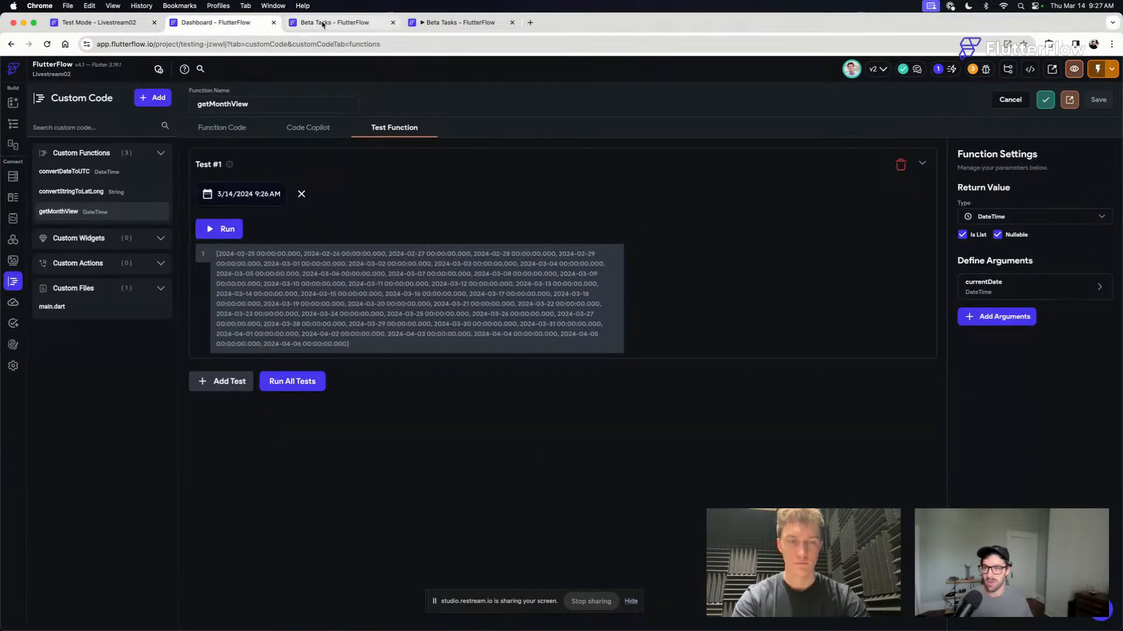
{"action": "left_click", "coordinate": [358, 24]}
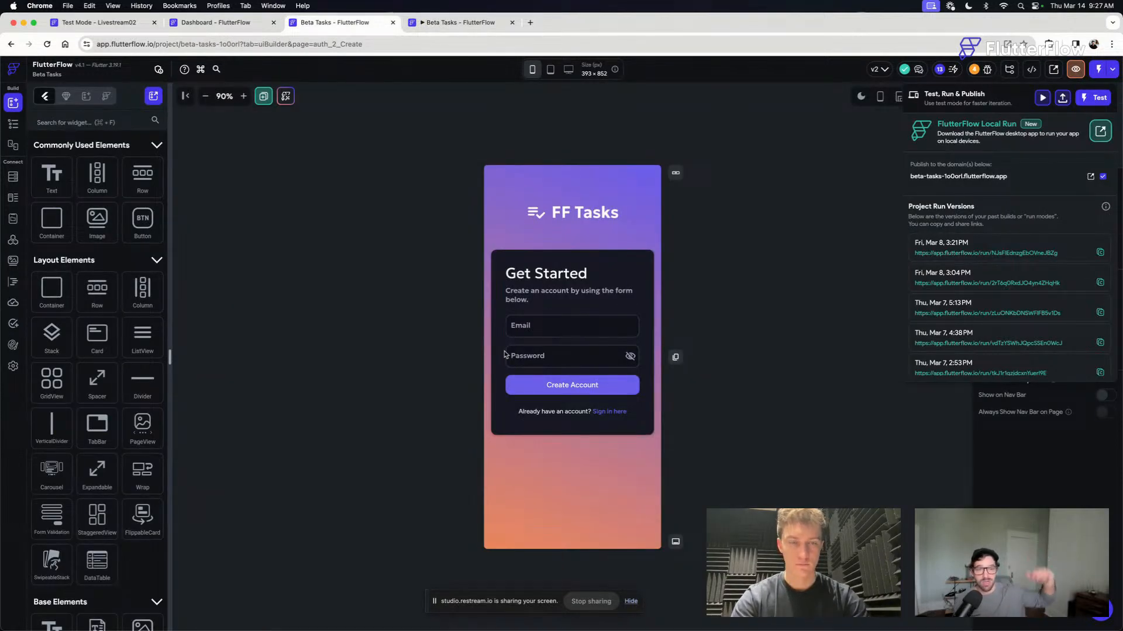
- Return to the running Beta Tasks app and compare March 14's current tasks with the following days on Upcoming Tasks
{"action": "left_click", "coordinate": [452, 27]}
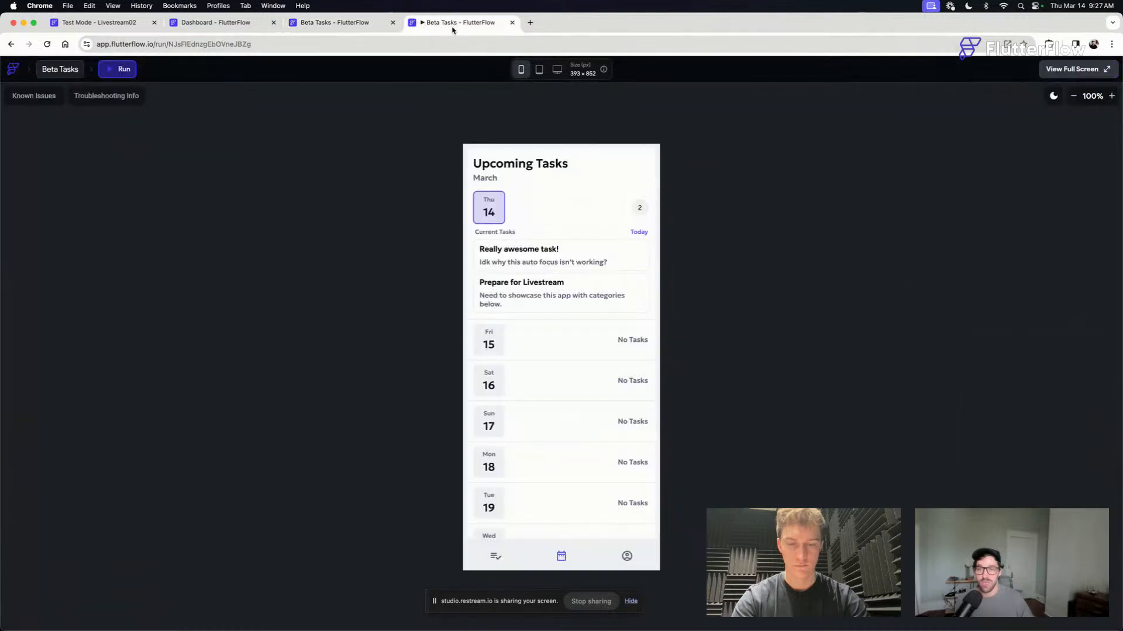
{"action": "scroll", "coordinate": [571, 343], "scroll_direction": "down", "scroll_amount": 2}
{"action": "scroll", "coordinate": [571, 343], "scroll_direction": "up", "scroll_amount": 2}
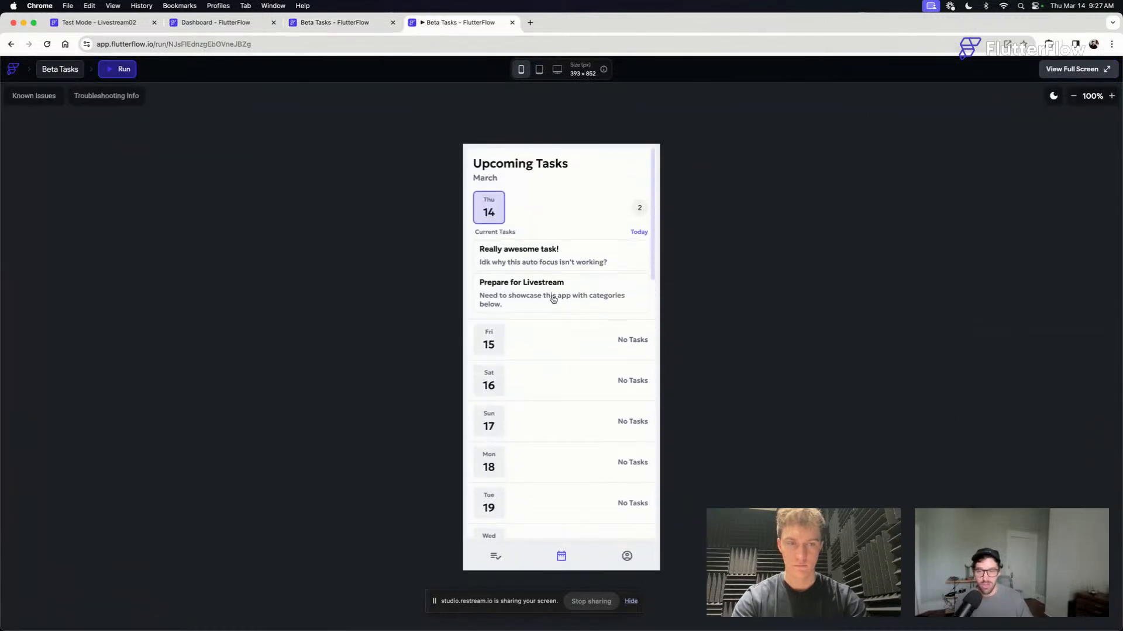
{"action": "scroll", "coordinate": [550, 278], "scroll_direction": "down", "scroll_amount": 3}
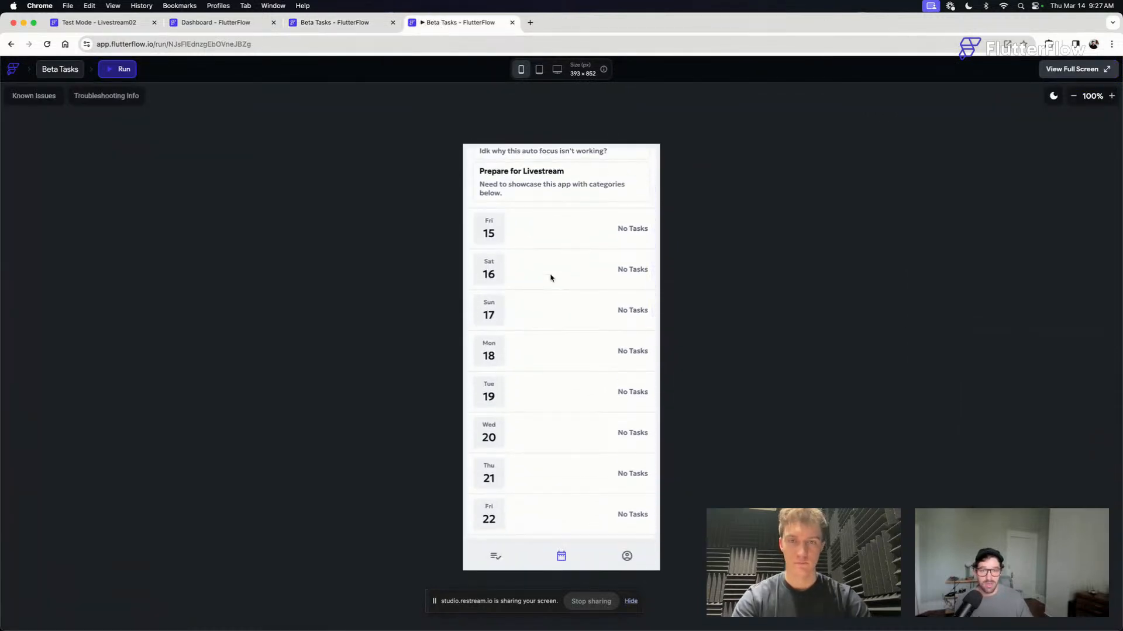
{"action": "scroll", "coordinate": [550, 279], "scroll_direction": "up", "scroll_amount": 3}
{"action": "scroll", "coordinate": [550, 279], "scroll_direction": "down", "scroll_amount": 2}
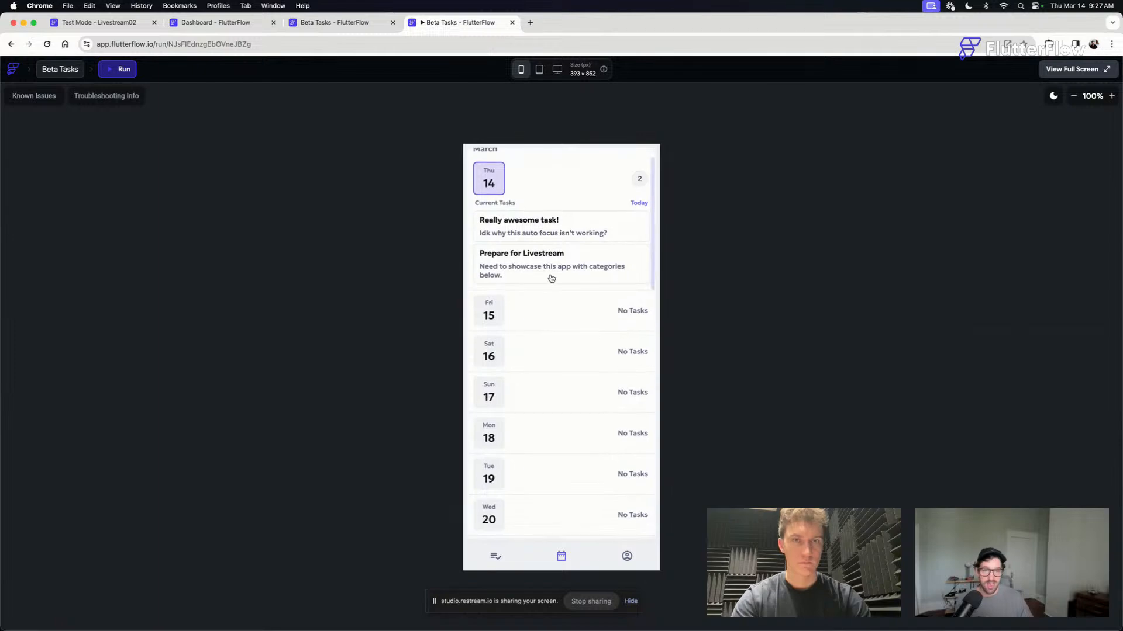
{"action": "scroll", "coordinate": [511, 303], "scroll_direction": "up", "scroll_amount": 2}
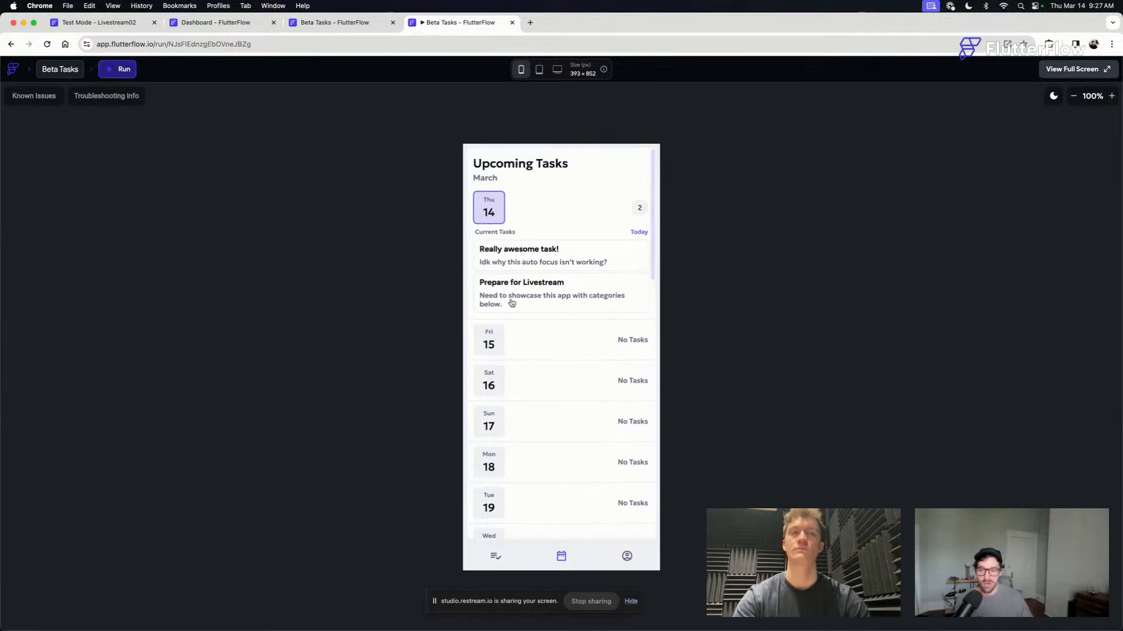
- Return to the Livestream02 project and display its page list and the webFlow_04 widget tree
{"action": "left_click", "coordinate": [327, 22]}
{"action": "left_click", "coordinate": [202, 24]}
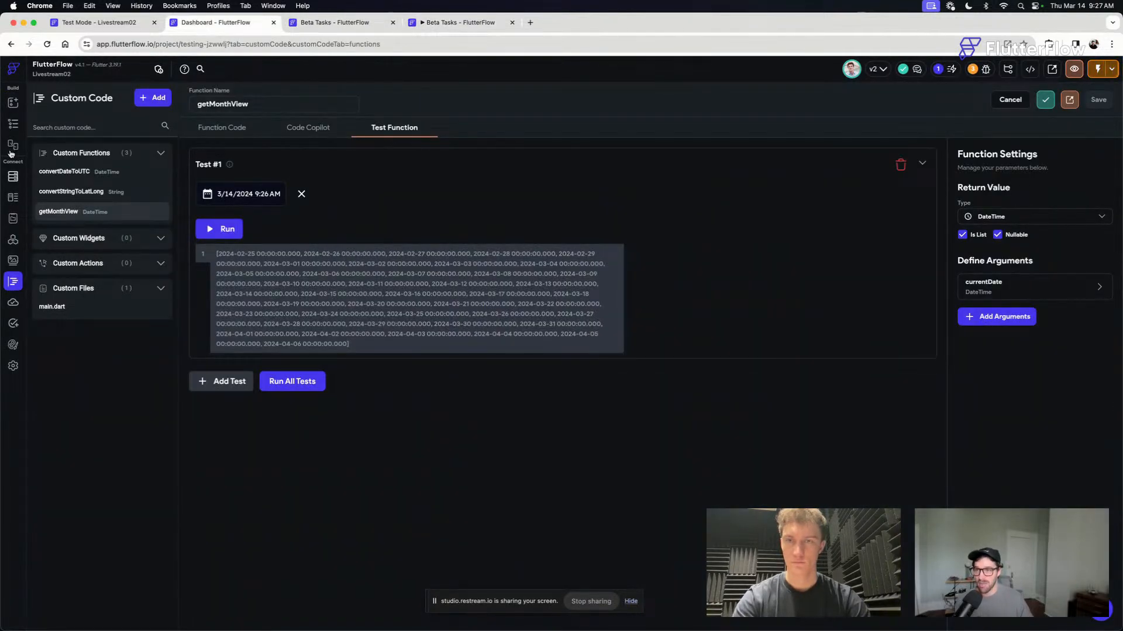
{"action": "left_click", "coordinate": [12, 125]}
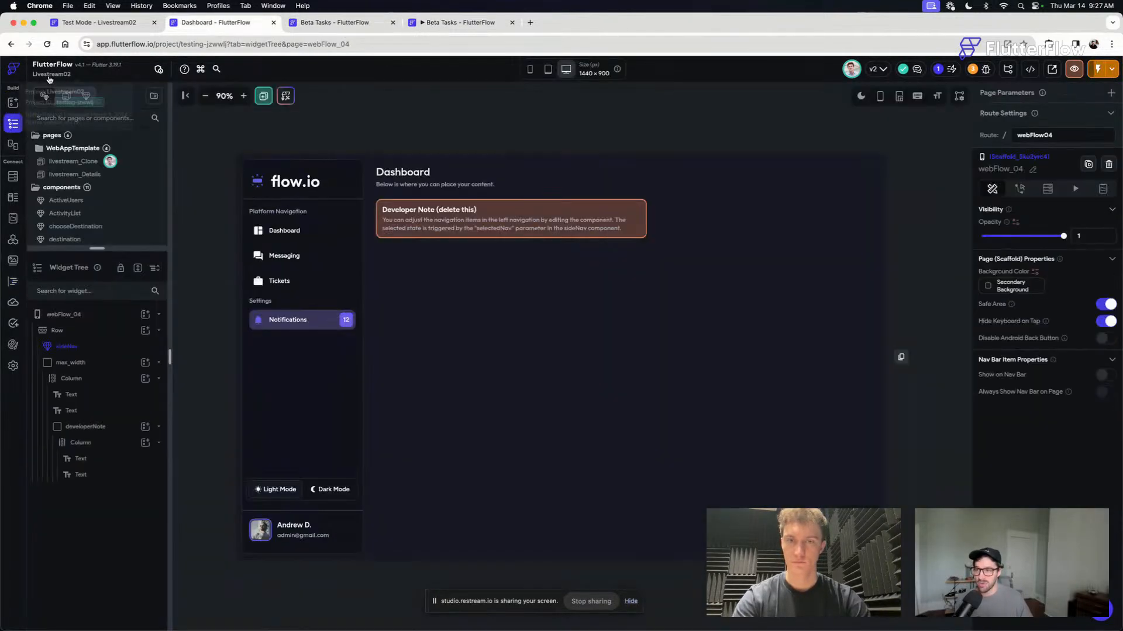
- Open the livestream_Clone page briefly, then the livestream_Details page to examine its booking card and property details
{"action": "left_click", "coordinate": [85, 163]}
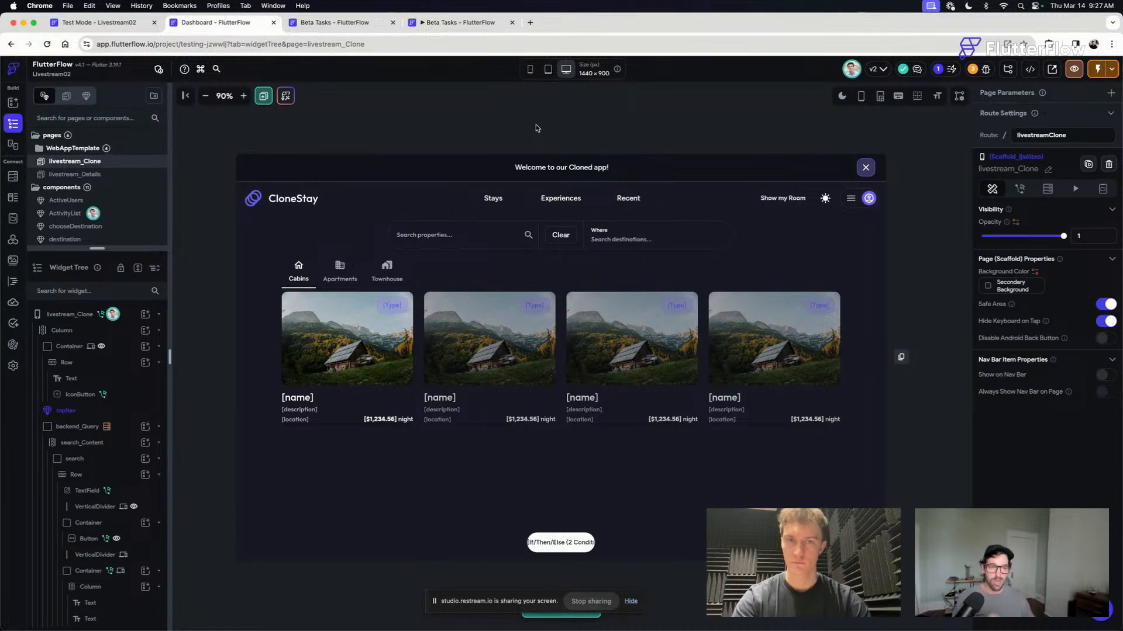
{"action": "left_click", "coordinate": [89, 174]}
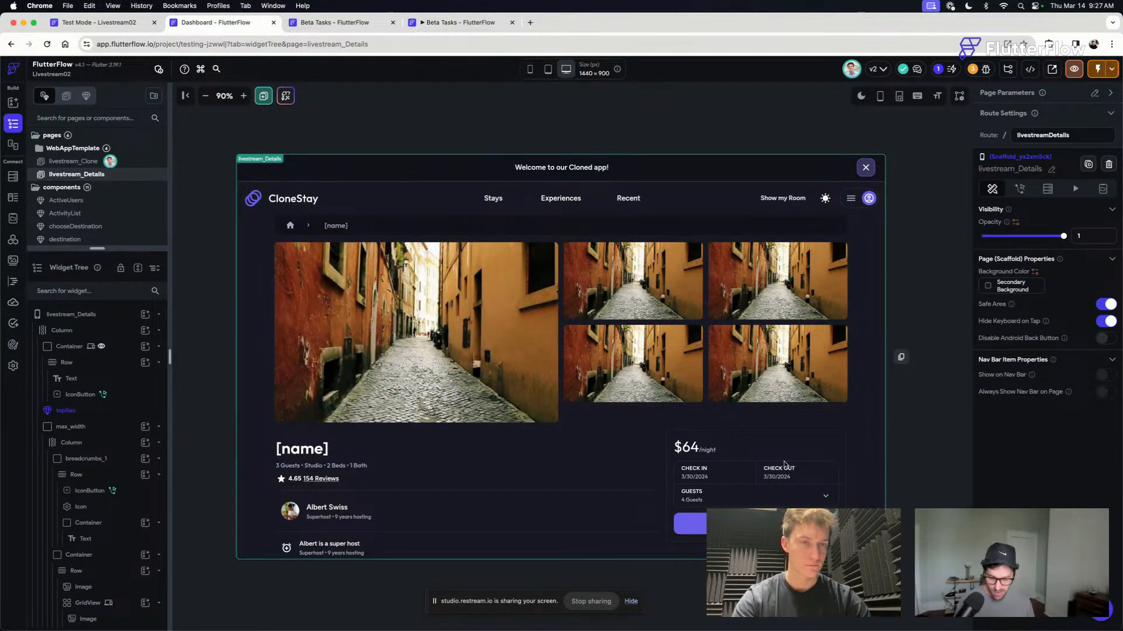
{"action": "scroll", "coordinate": [754, 421], "scroll_direction": "down", "scroll_amount": 4}
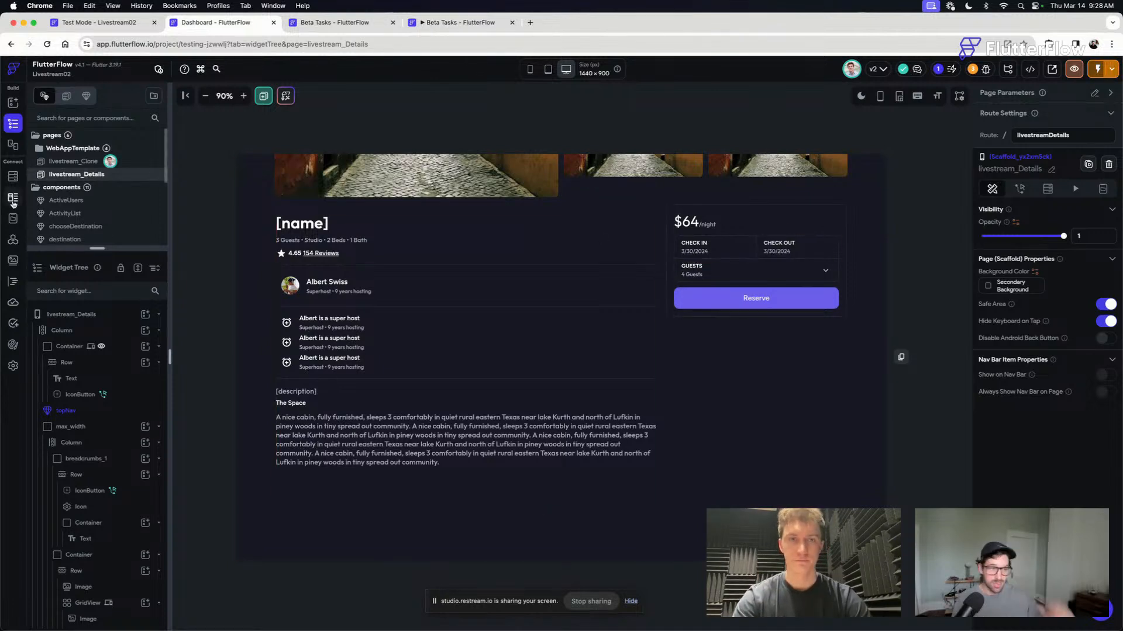
- Run the getMonthView custom function's test for 3/14/2024 9:28 AM and examine the first and last dates in its output
{"action": "left_click", "coordinate": [13, 282]}
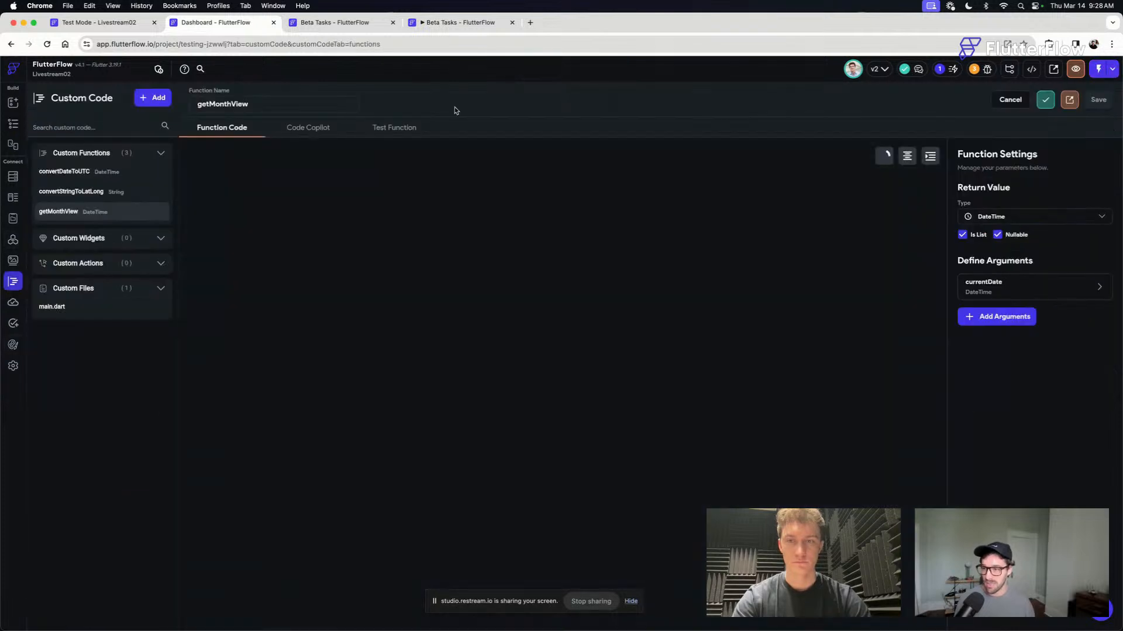
{"action": "left_click", "coordinate": [398, 128]}
{"action": "left_click", "coordinate": [211, 233]}
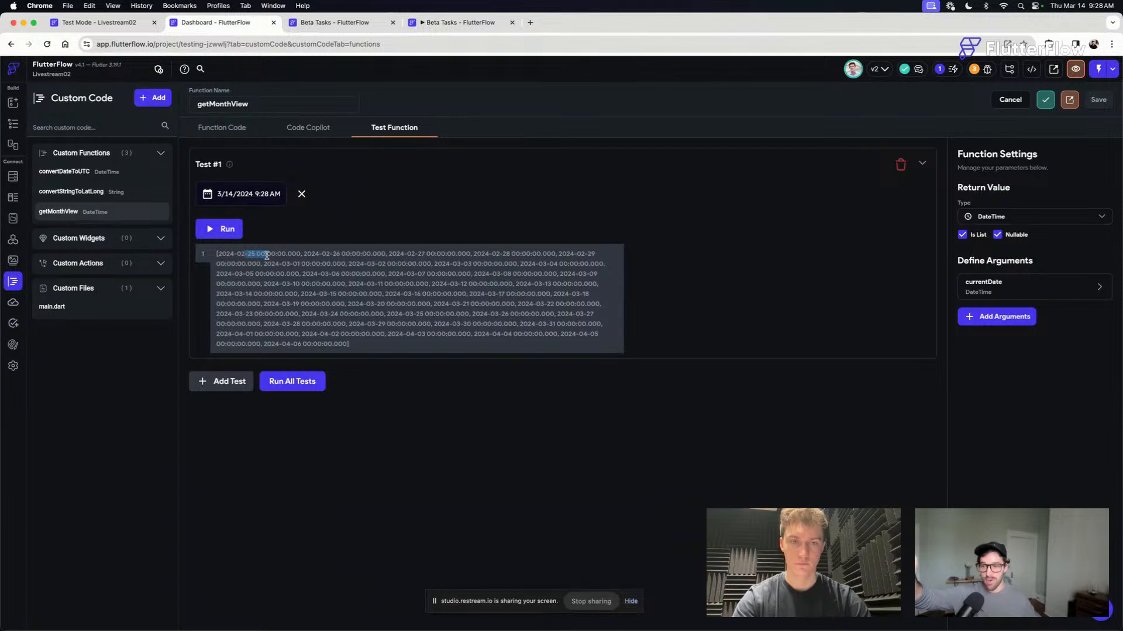
{"action": "left_click_drag", "start_coordinate": [338, 343], "coordinate": [262, 344]}
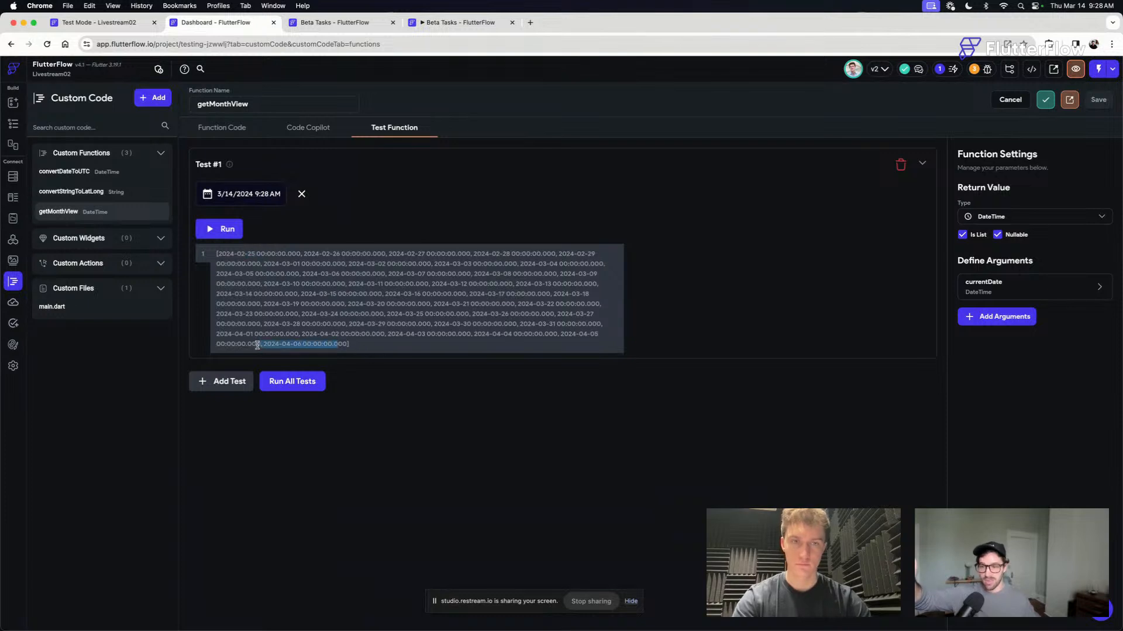
{"action": "left_click", "coordinate": [273, 340]}
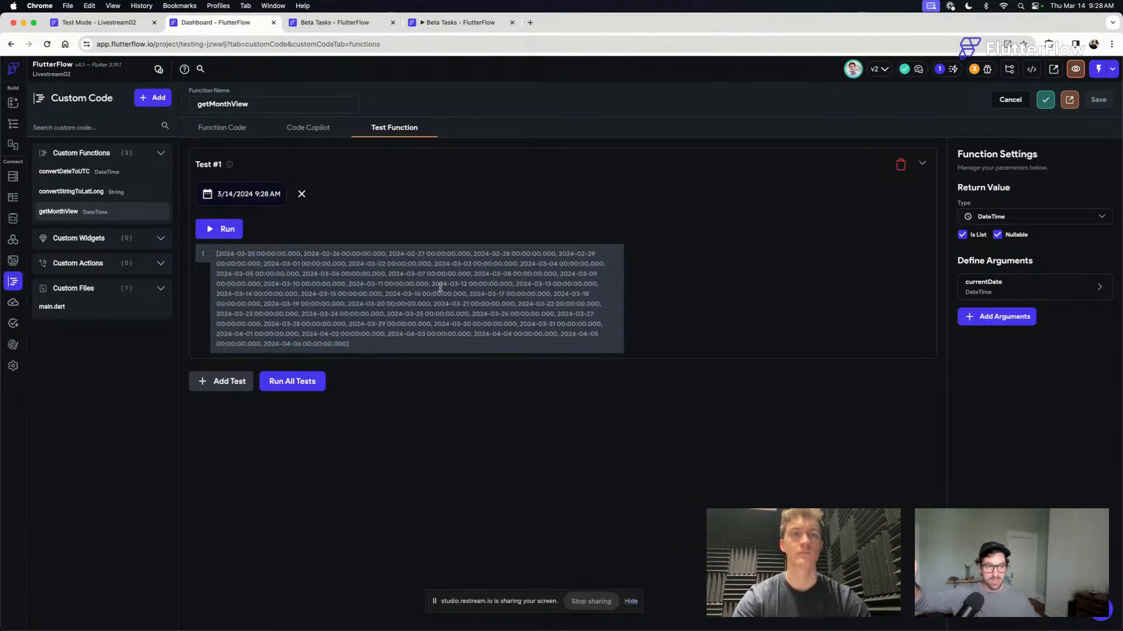
{"action": "left_click_drag", "start_coordinate": [357, 348], "coordinate": [207, 235]}
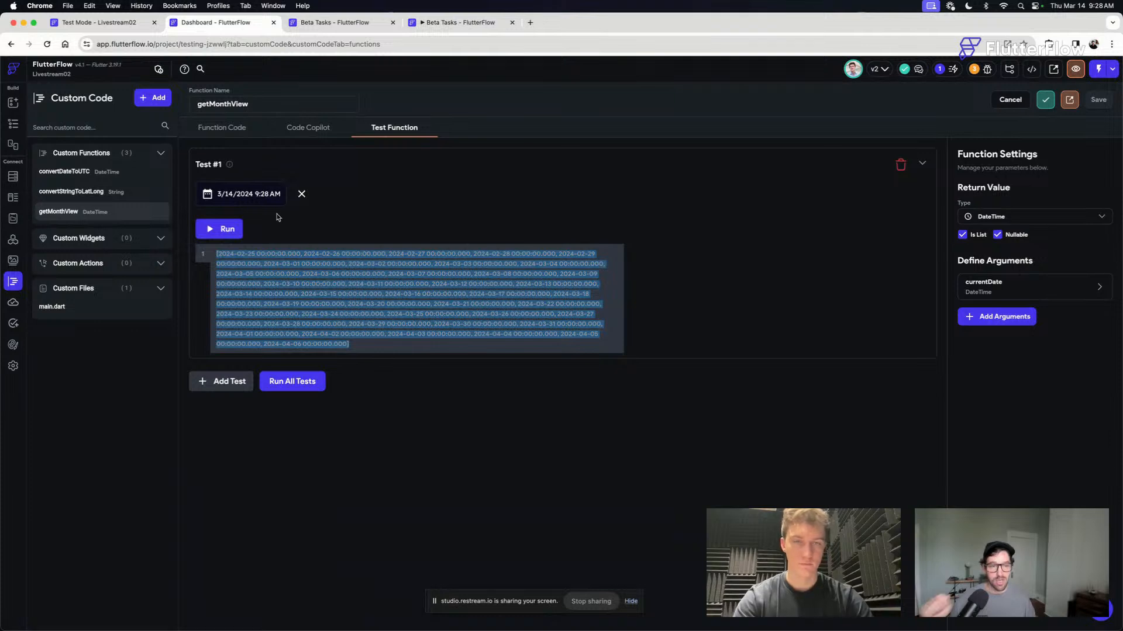
{"action": "left_click", "coordinate": [73, 172]}
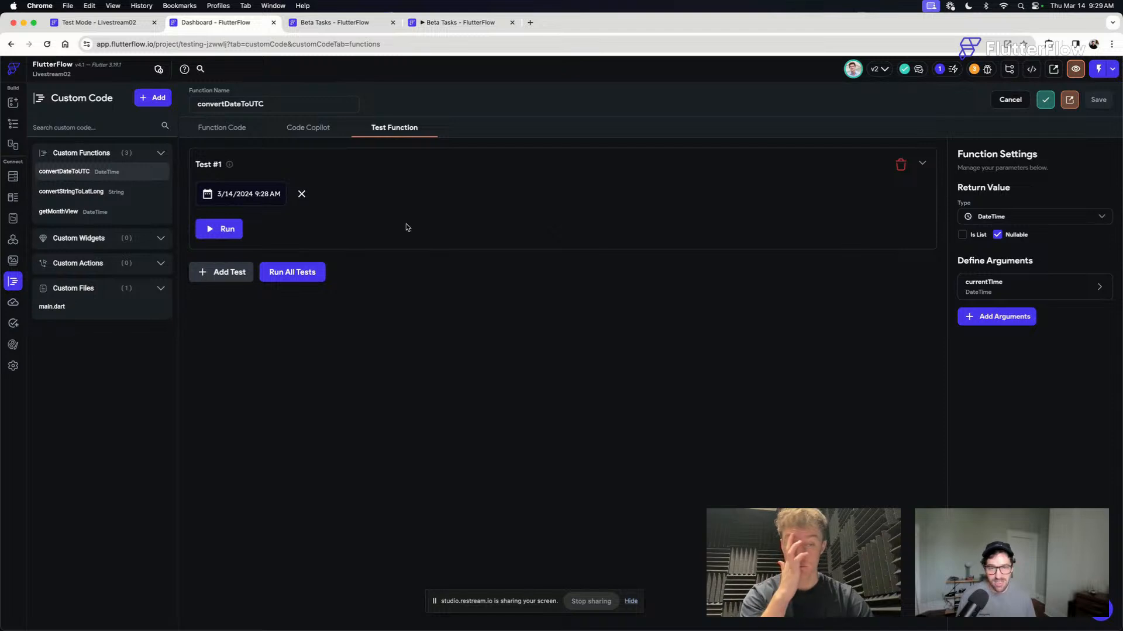
- Return to the livestream_Details page and add a GridView between the nightly price and the check-in section of the booking card
{"action": "left_click", "coordinate": [14, 124]}
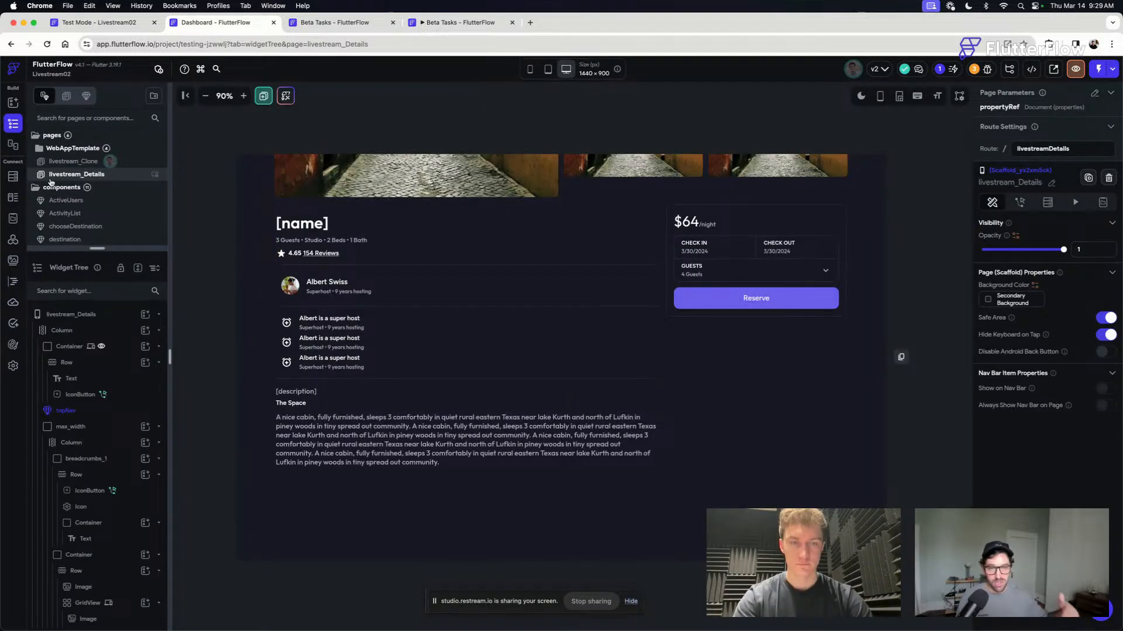
{"action": "left_click", "coordinate": [928, 310]}
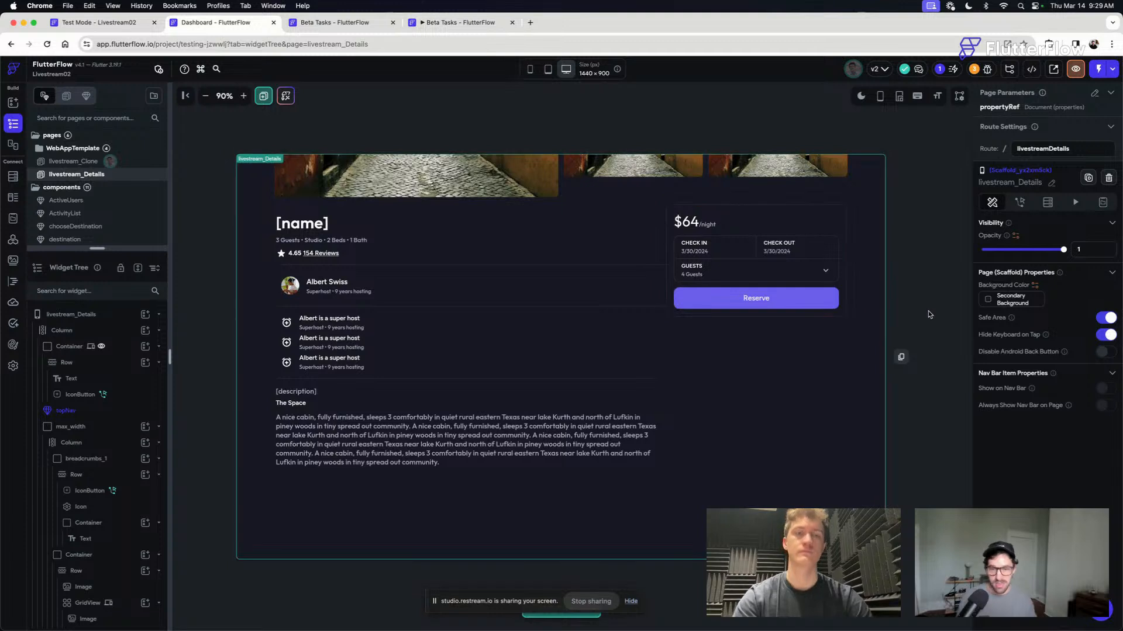
{"action": "key", "text": "super+f"}
{"action": "left_click", "coordinate": [243, 96]}
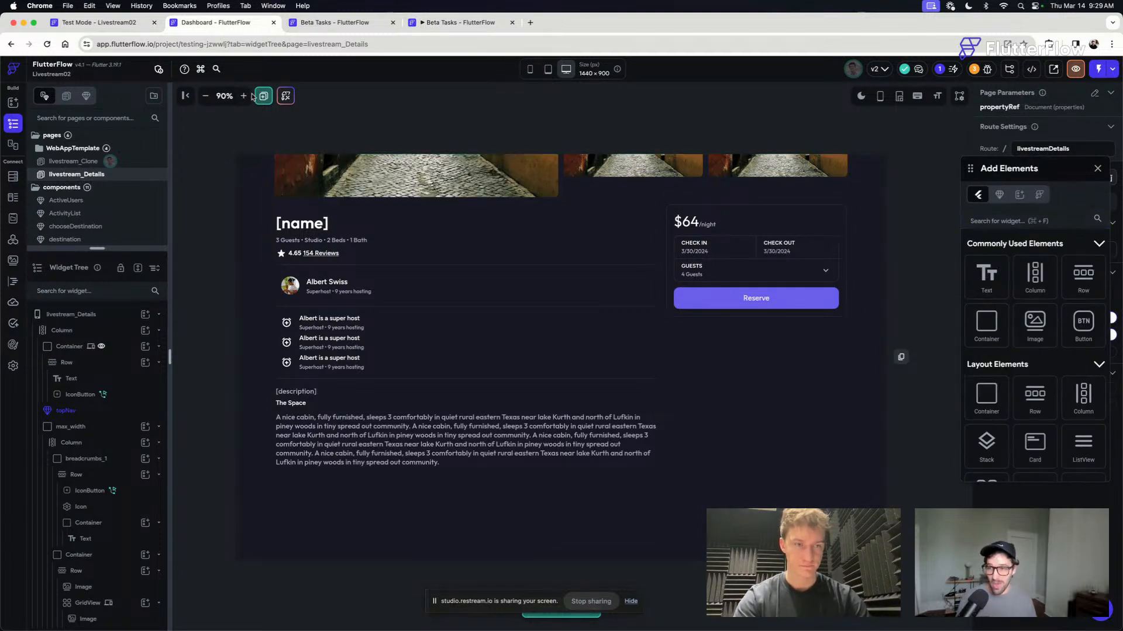
{"action": "left_click", "coordinate": [243, 96]}
{"action": "scroll", "coordinate": [347, 100], "scroll_direction": "right", "scroll_amount": 2}
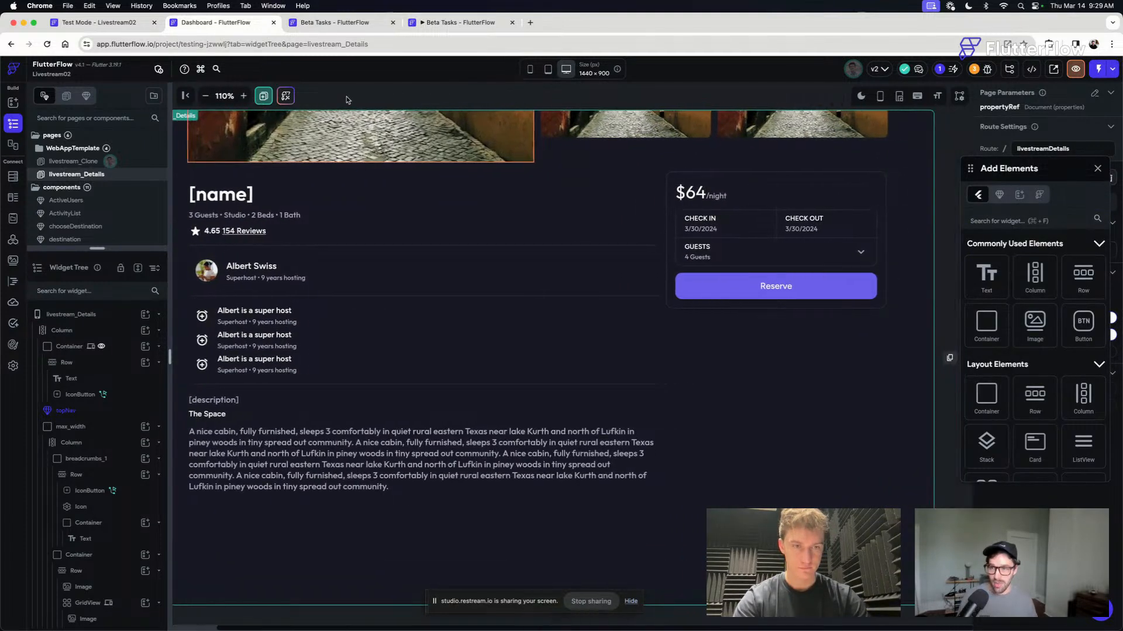
{"action": "left_click", "coordinate": [998, 216]}
{"action": "type", "text": "grid"}
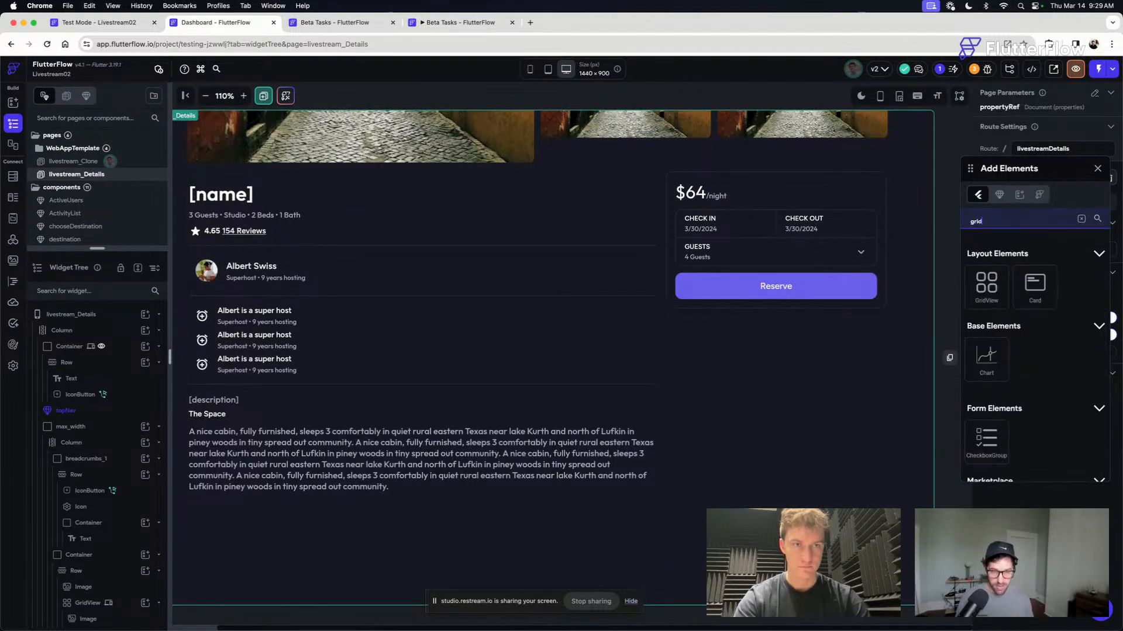
{"action": "left_click_drag", "start_coordinate": [987, 284], "coordinate": [762, 208]}
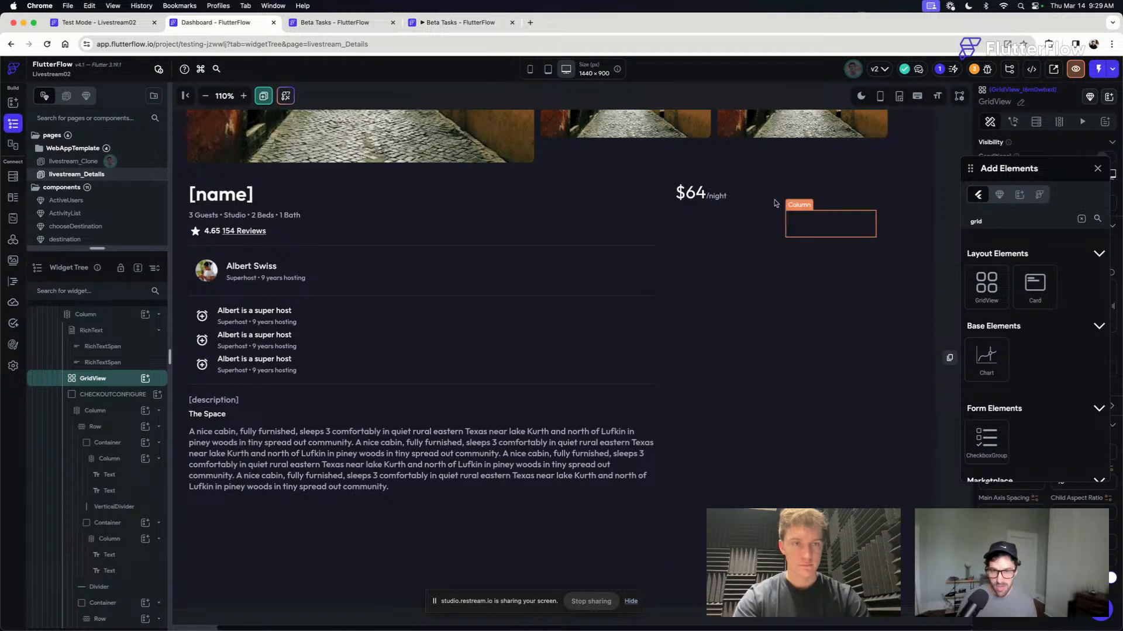
- Set the booking card container's height to 600 px to make room for the GridView
{"action": "left_click", "coordinate": [877, 180]}
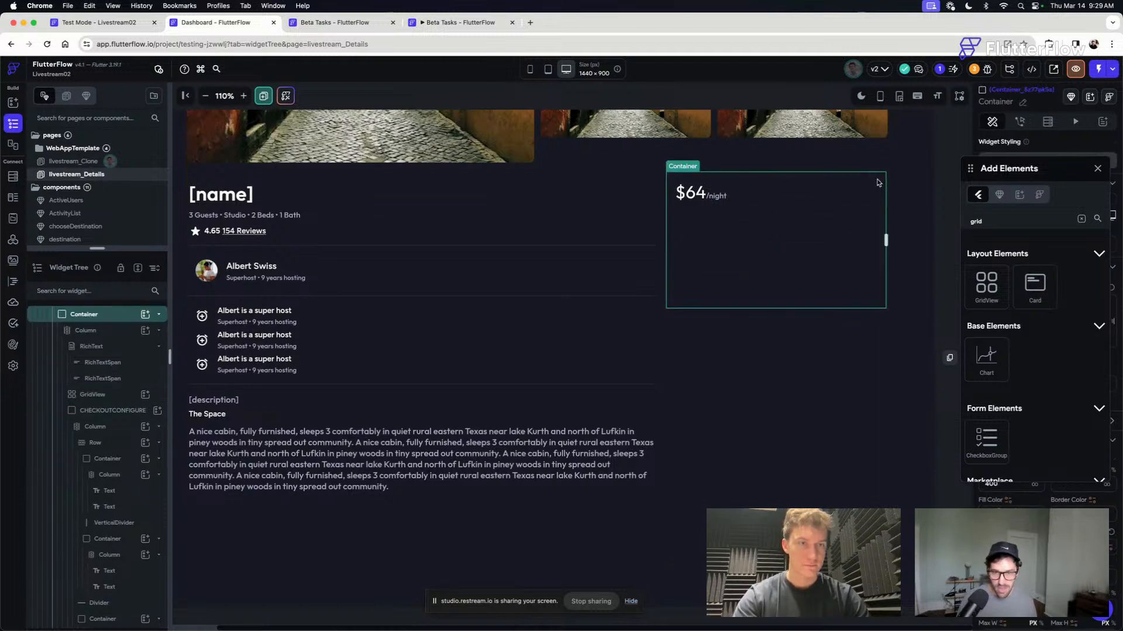
{"action": "left_click", "coordinate": [1097, 169]}
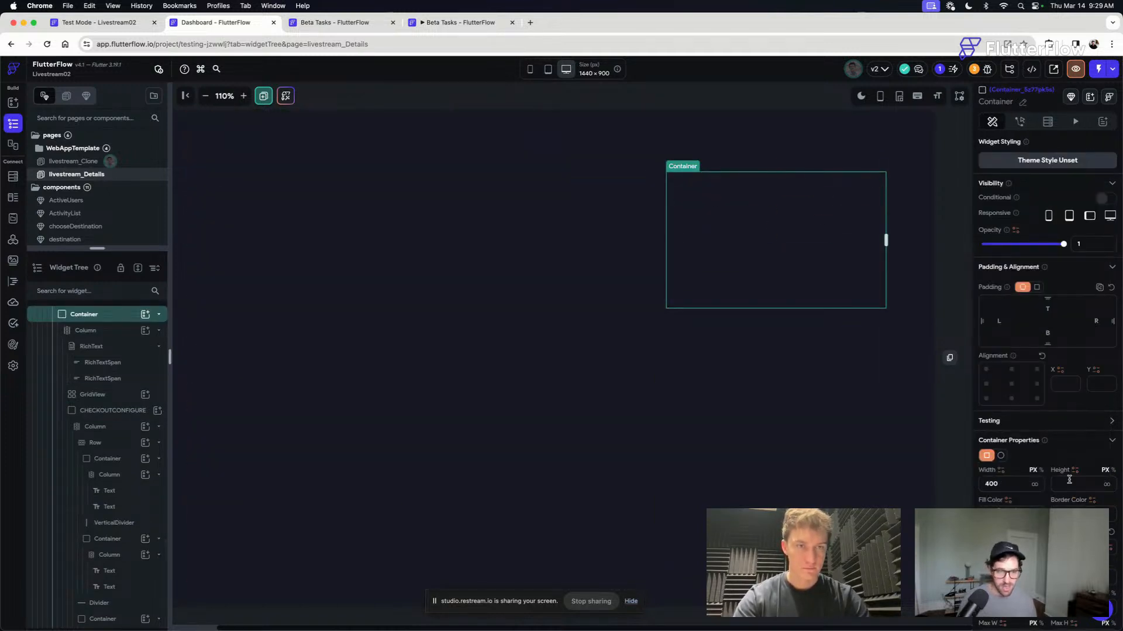
{"action": "type", "text": "600"}
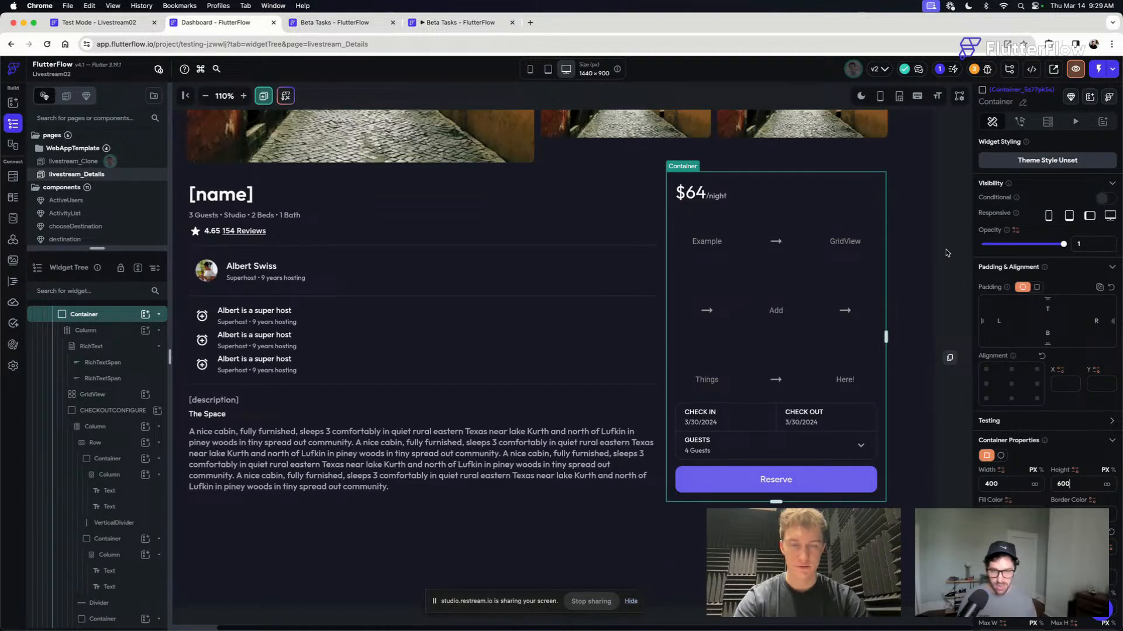
{"action": "left_click", "coordinate": [802, 252]}
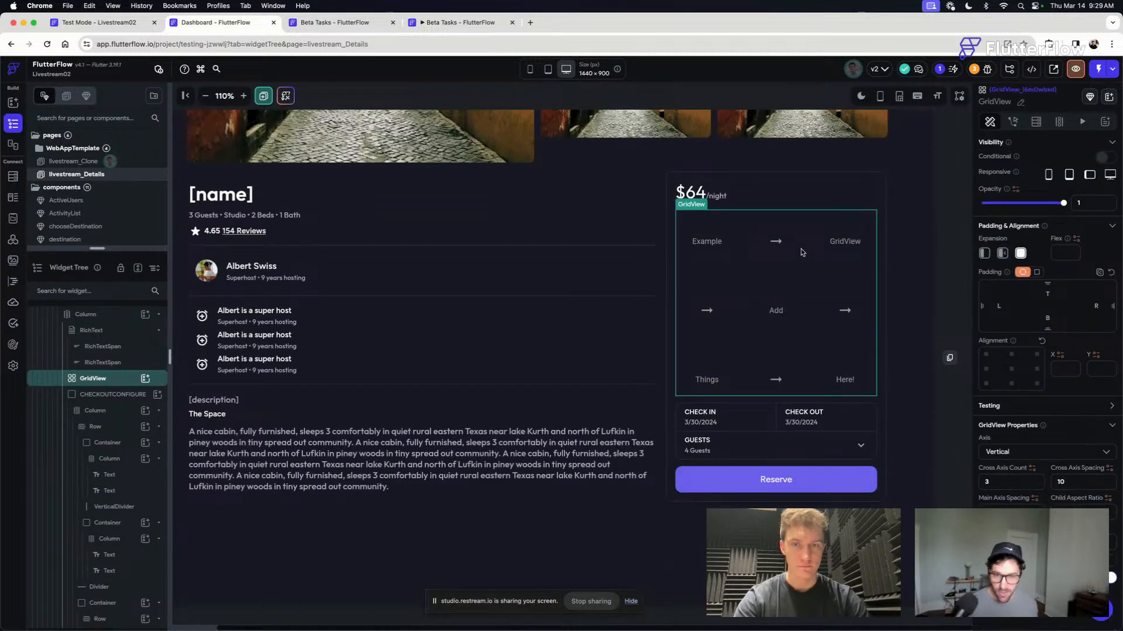
{"action": "left_click", "coordinate": [919, 322]}
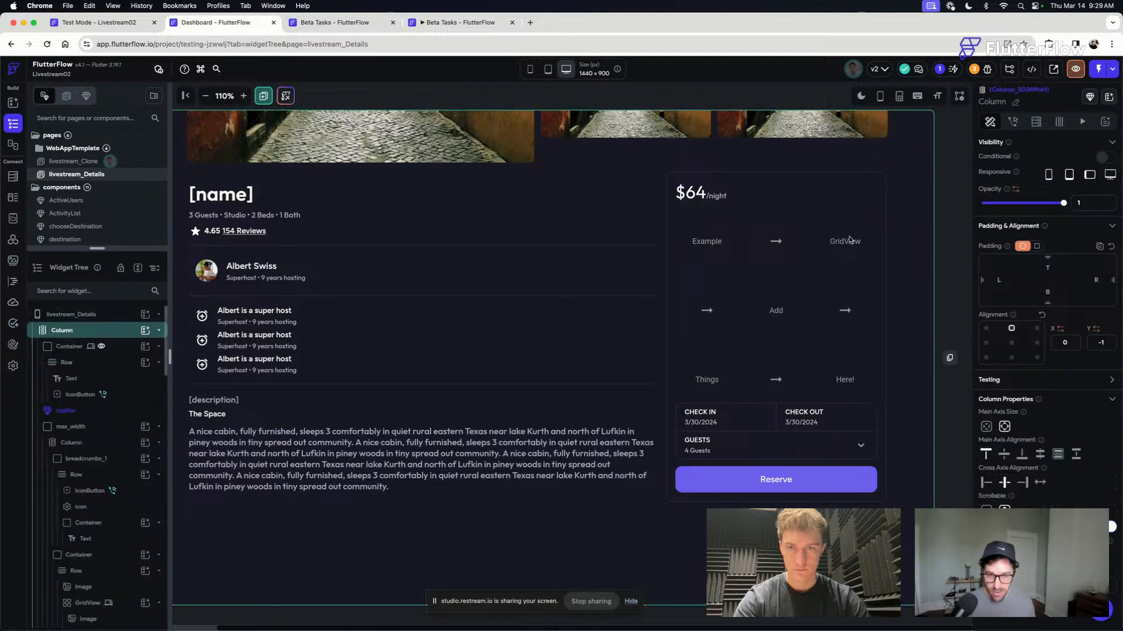
- Insert a Row directly above the booking card's GridView and place a Text widget inside it
{"action": "left_click", "coordinate": [739, 242]}
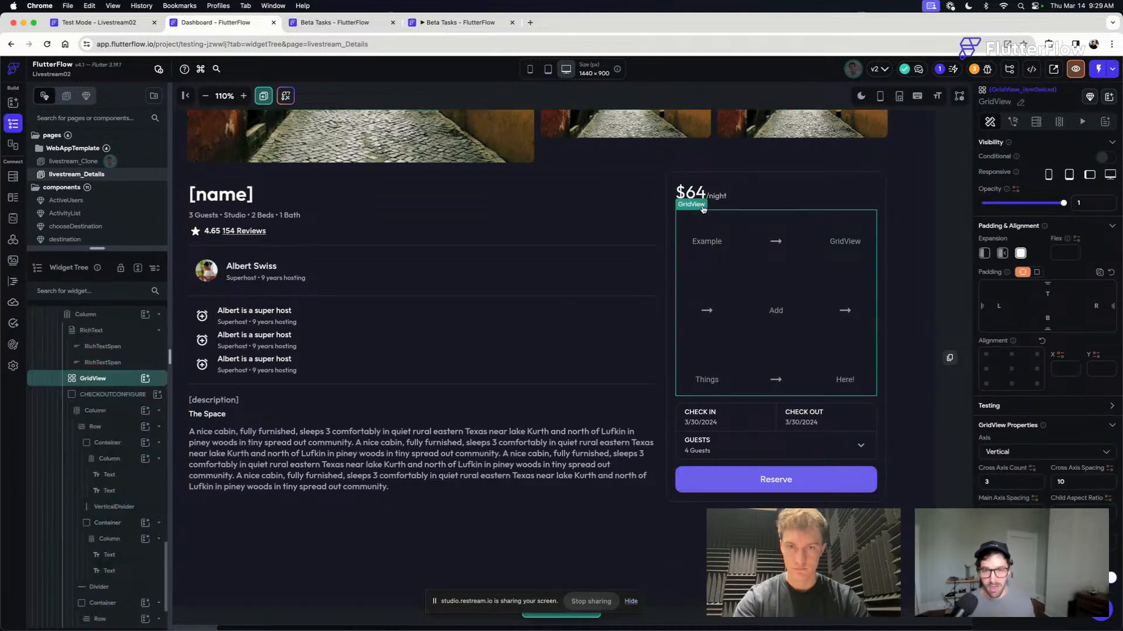
{"action": "key", "text": "super+e"}
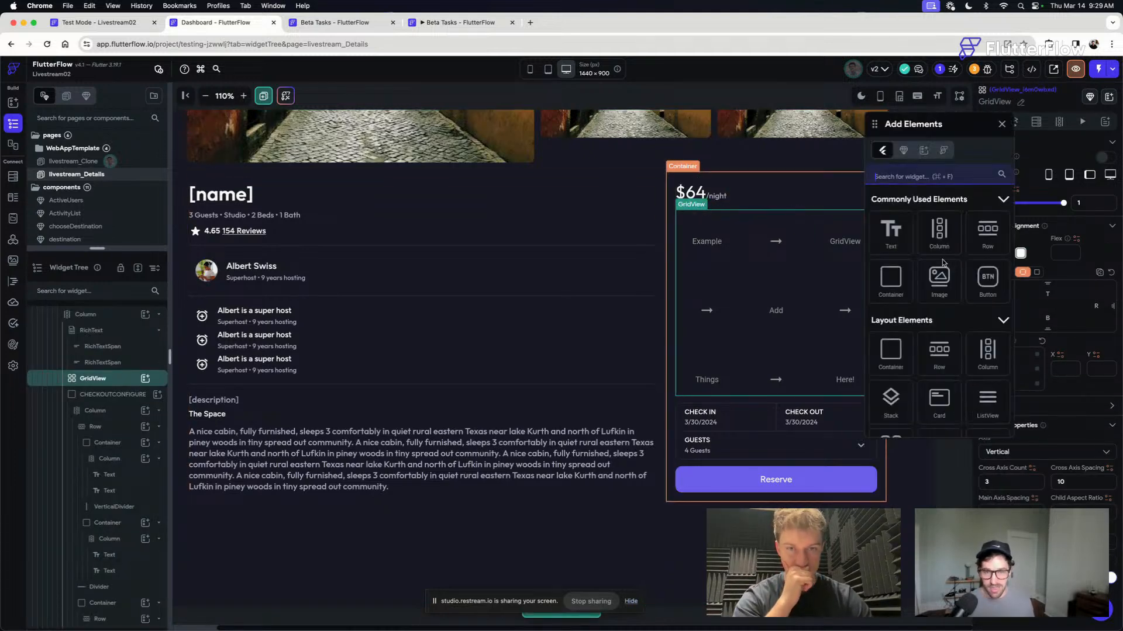
{"action": "left_click_drag", "start_coordinate": [984, 233], "coordinate": [764, 202]}
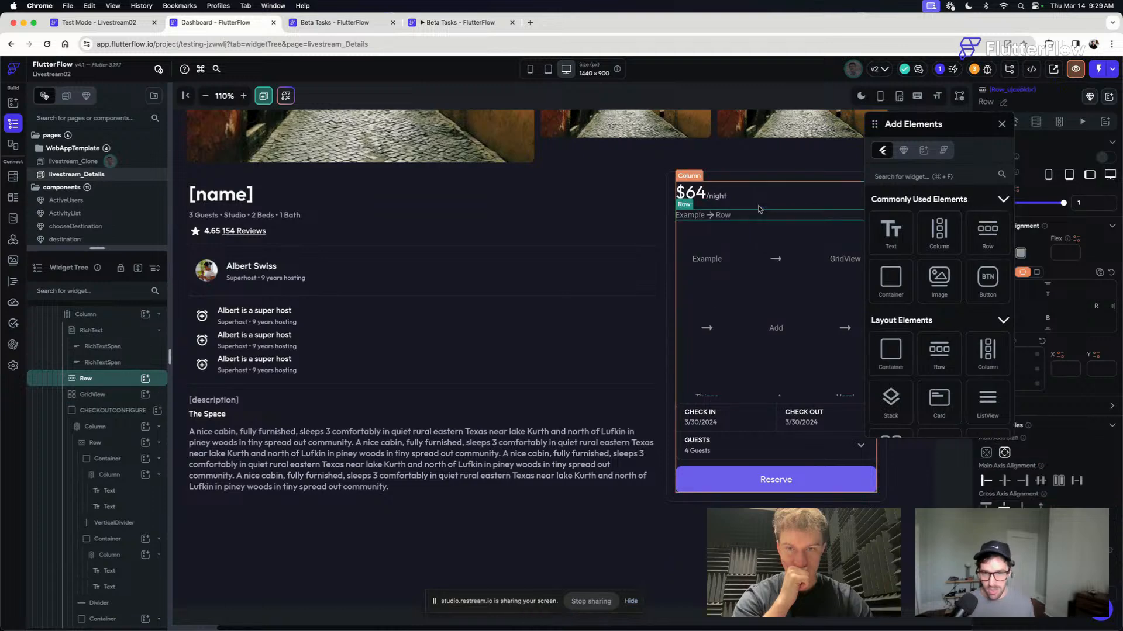
{"action": "left_click_drag", "start_coordinate": [891, 231], "coordinate": [699, 218]}
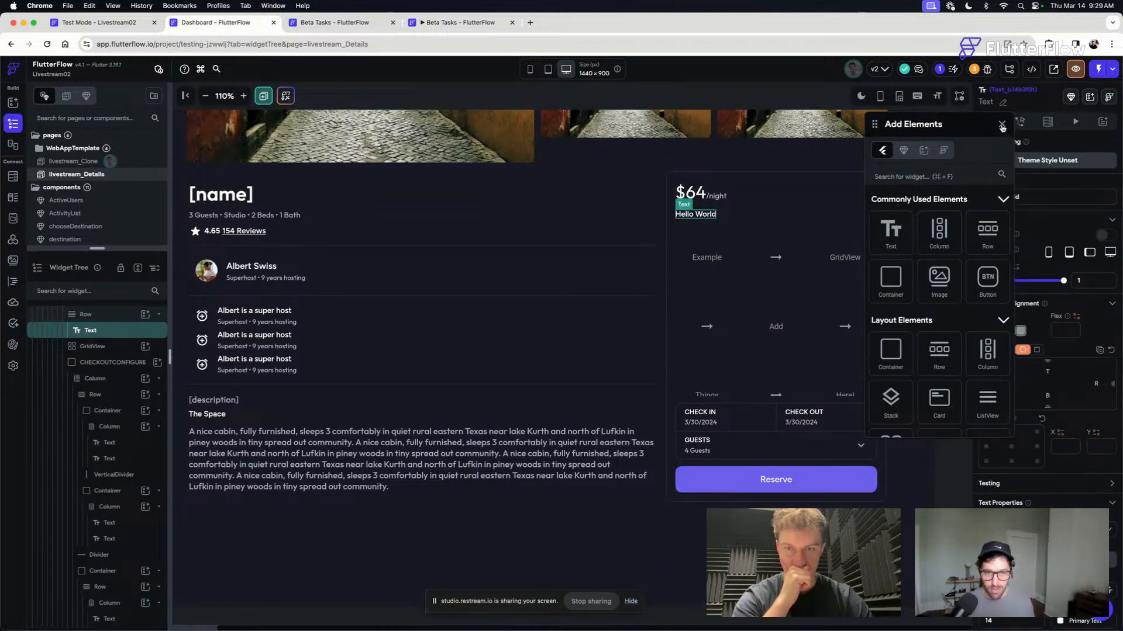
- Duplicate the row's Text widget twice and set the first two texts to Sun and Mon
{"action": "left_click", "coordinate": [699, 216]}
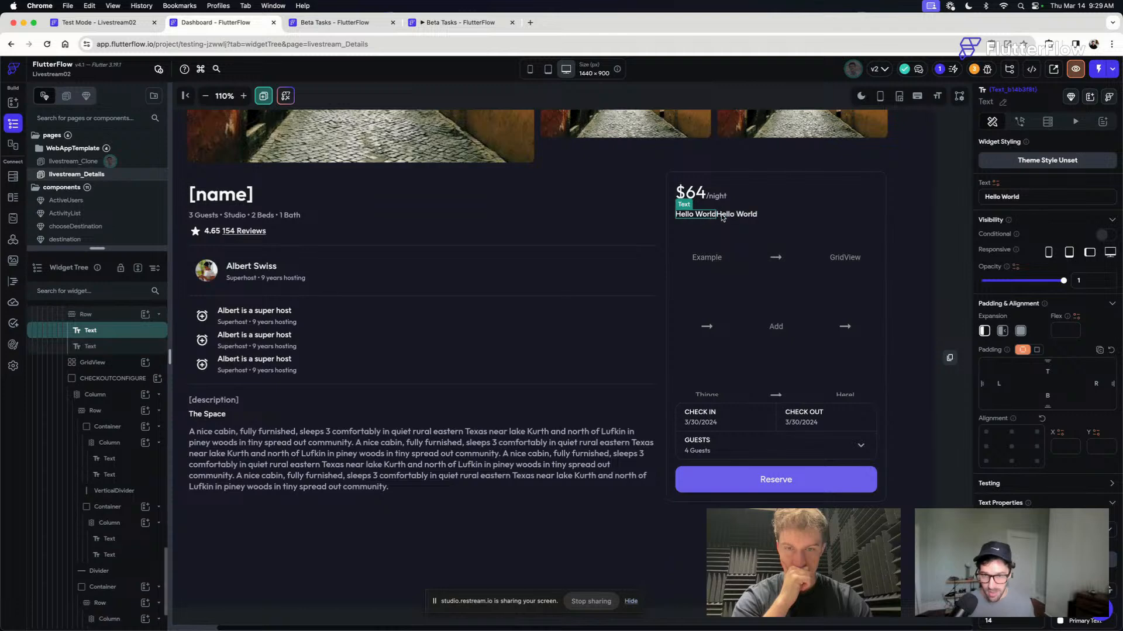
{"action": "key", "text": "super+d"}
{"action": "key", "text": "super+d"}
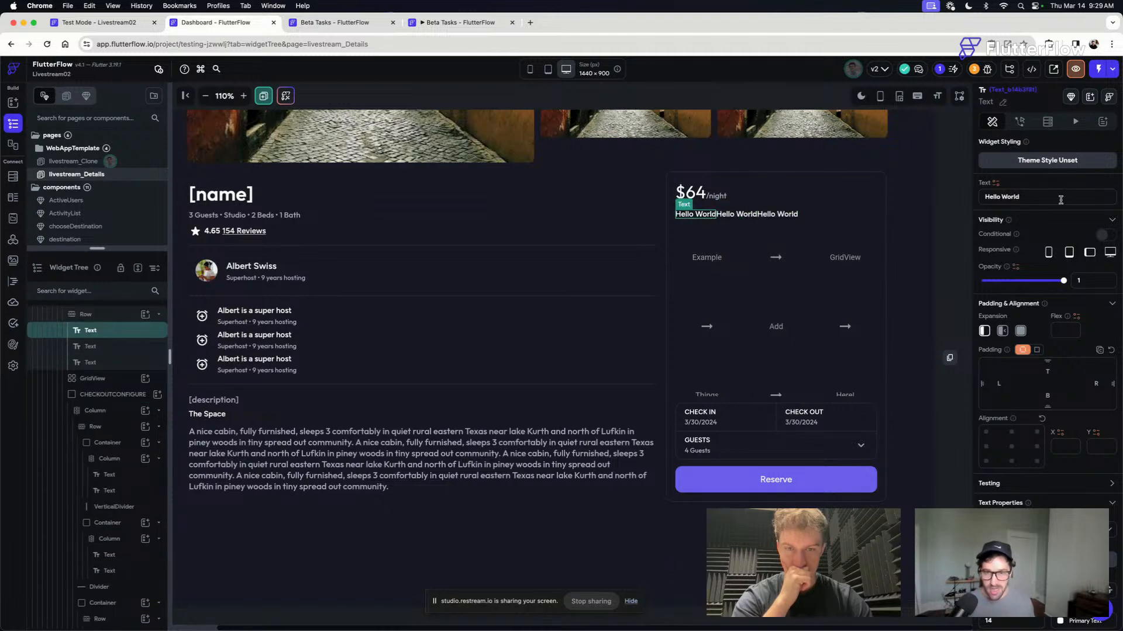
{"action": "type", "text": "S"}
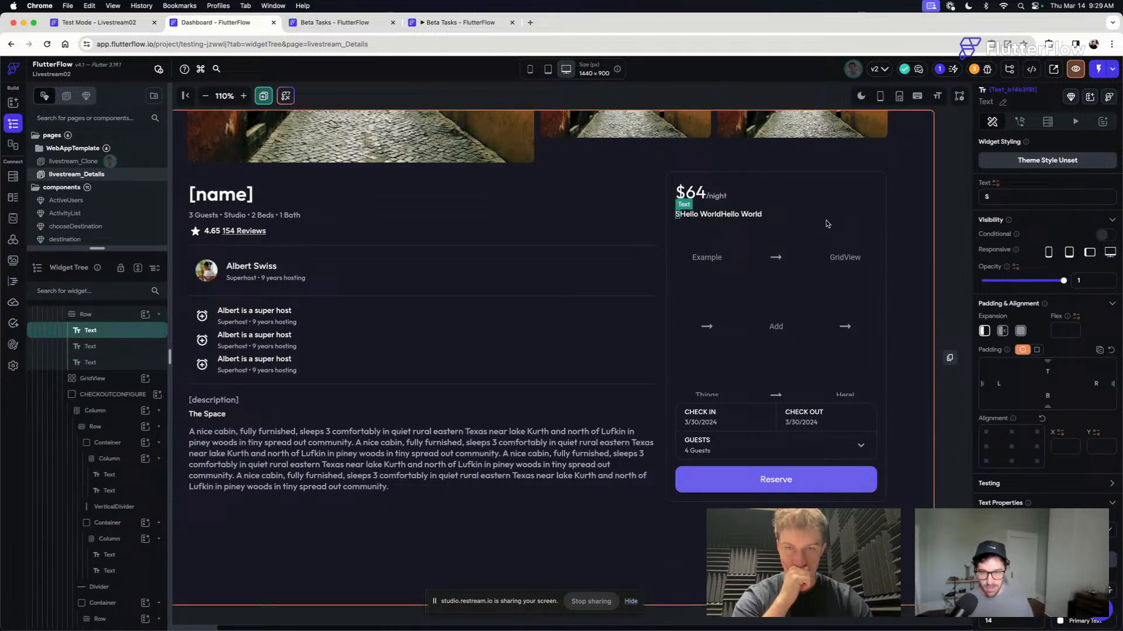
{"action": "left_click", "coordinate": [700, 214]}
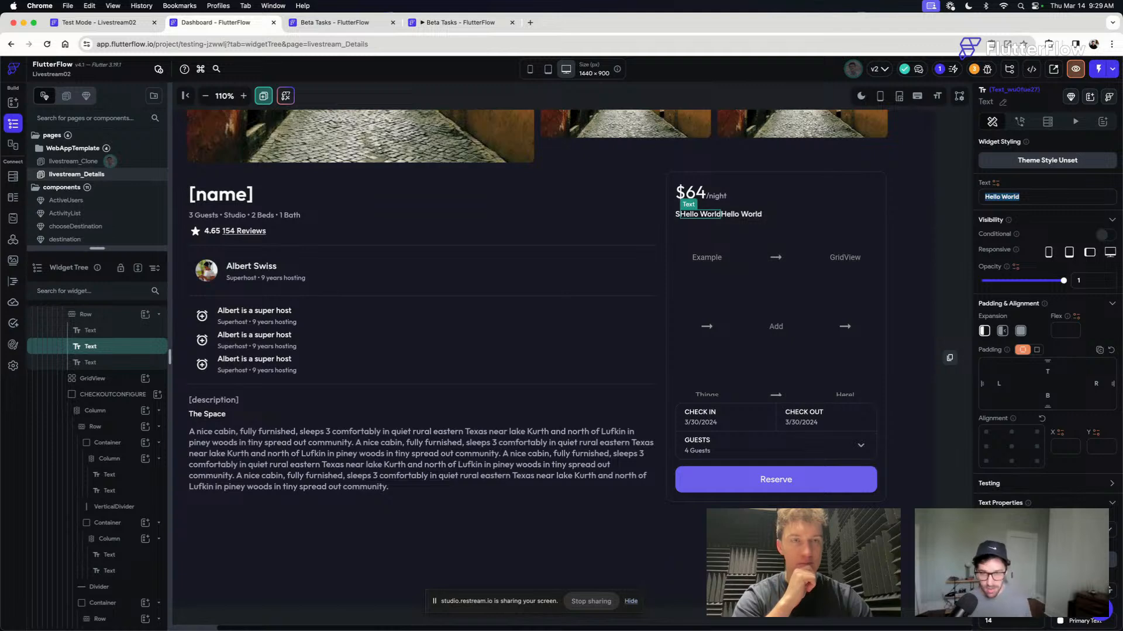
{"action": "type", "text": "Mon"}
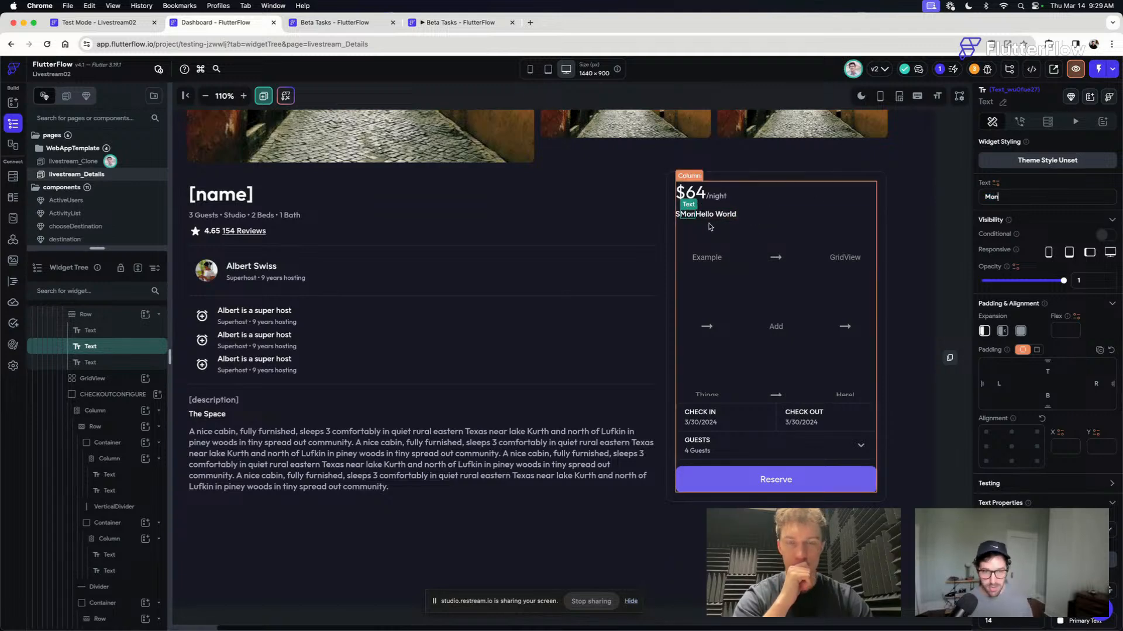
{"action": "left_click", "coordinate": [678, 215]}
{"action": "left_click", "coordinate": [1030, 197]}
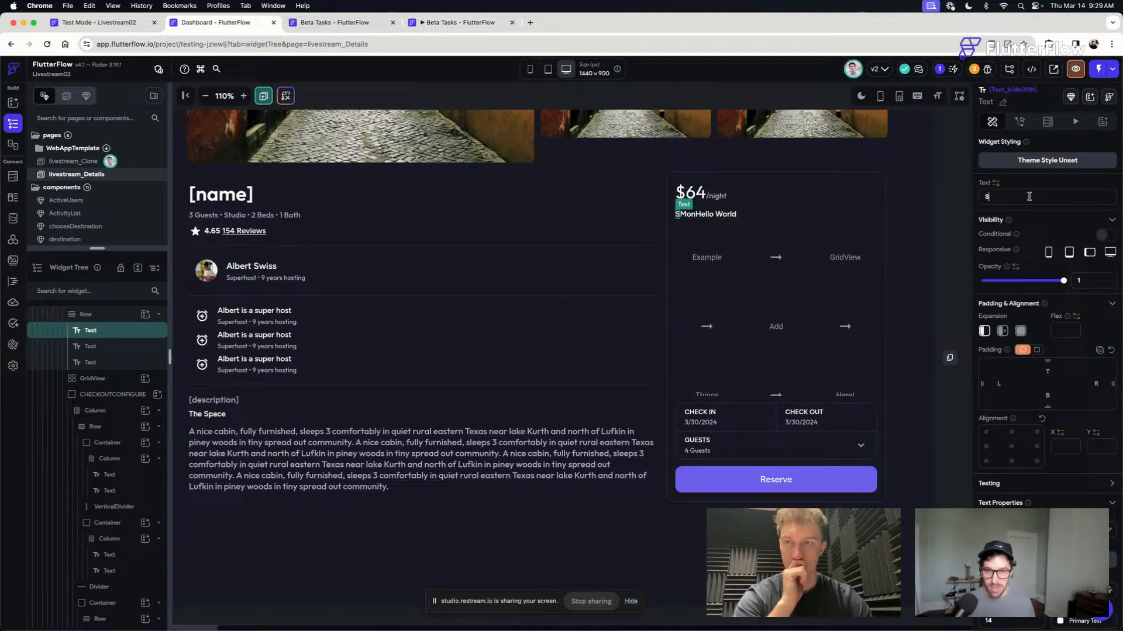
{"action": "type", "text": "un"}
- Set the row's third text to Tue and duplicate it four times to fill out seven weekday labels
{"action": "left_click", "coordinate": [725, 214]}
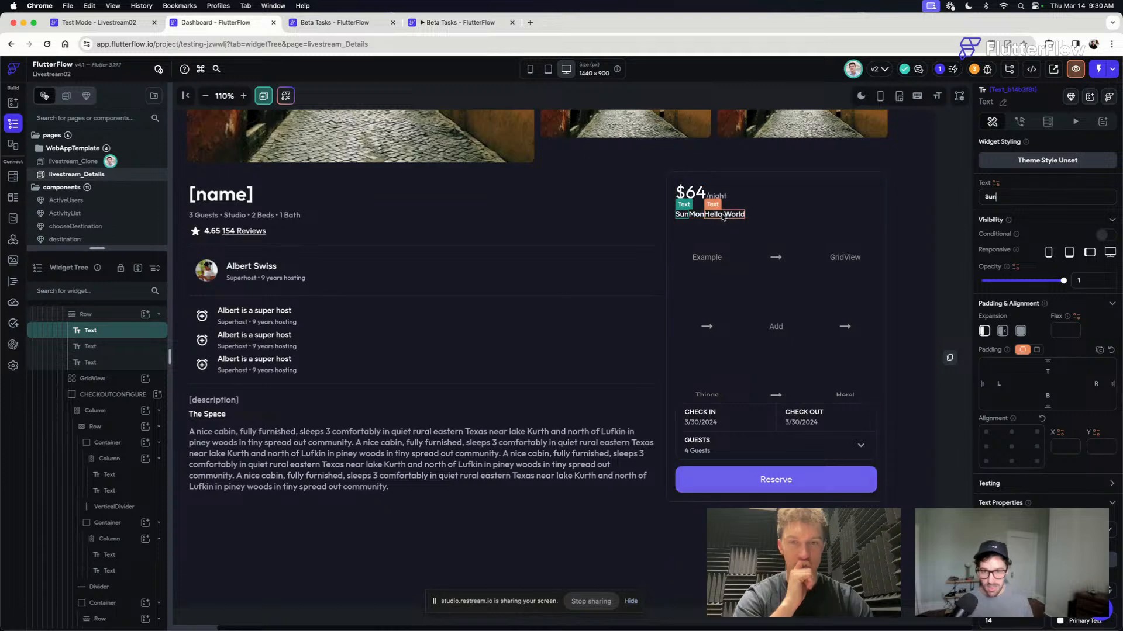
{"action": "triple_click", "coordinate": [1042, 193]}
{"action": "type", "text": "Tue"}
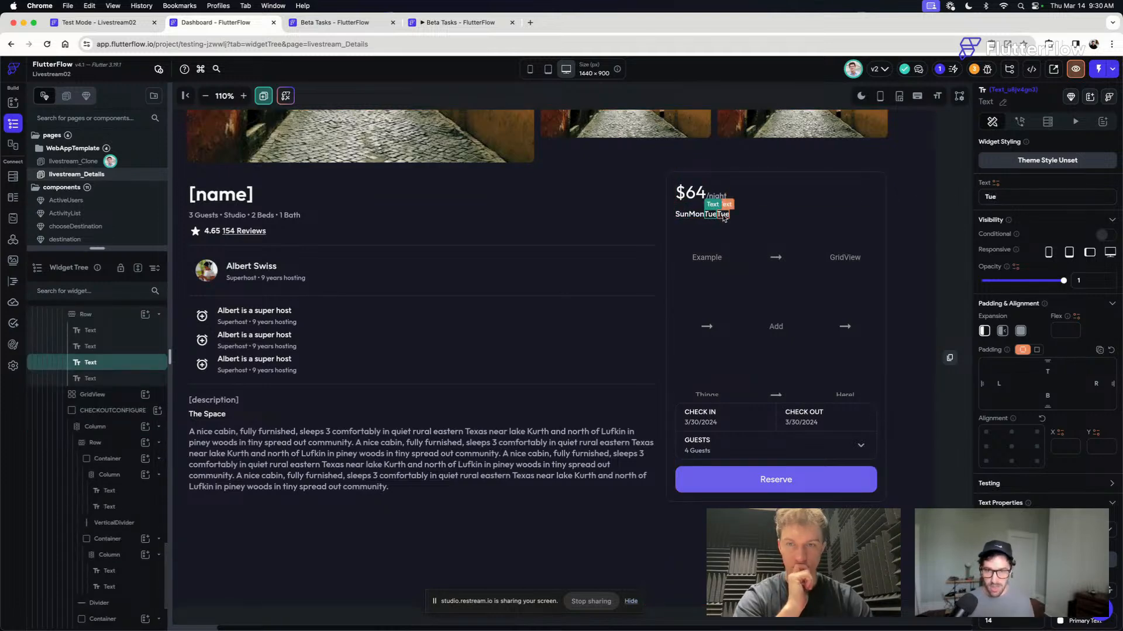
{"action": "key", "text": "super+d"}
{"action": "key", "text": "super+d"}
{"action": "key", "text": "super+d"}
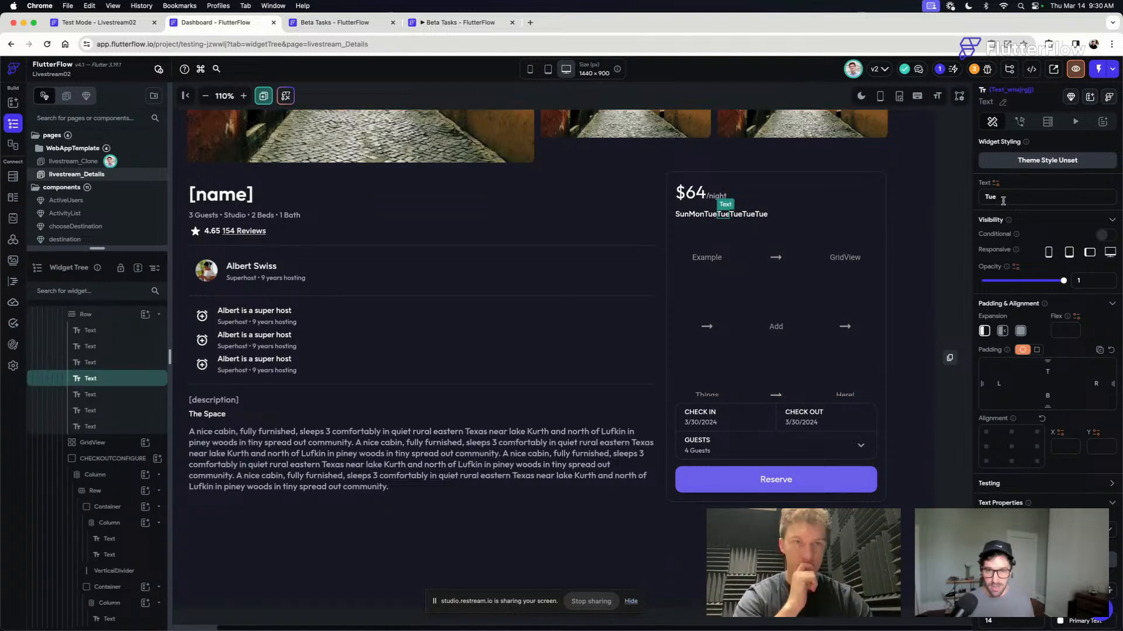
- Set the weekday row's last four texts to Wed, Thu, Fri and Sat in order
{"action": "left_click_drag", "start_coordinate": [1003, 199], "coordinate": [959, 195]}
{"action": "type", "text": "Wed"}
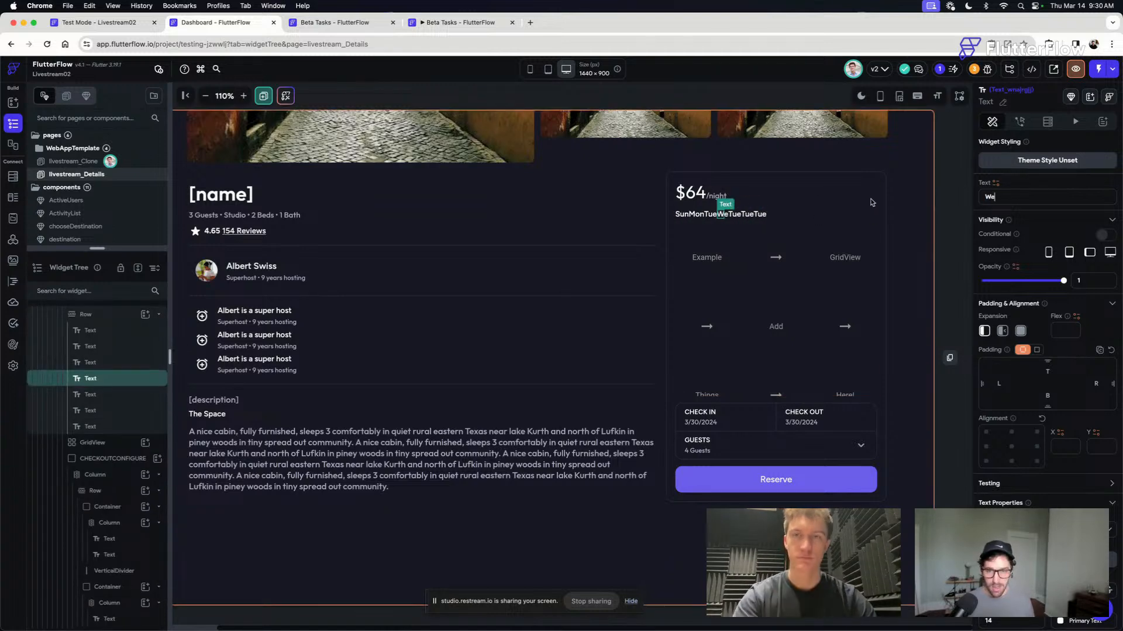
{"action": "left_click", "coordinate": [739, 214]}
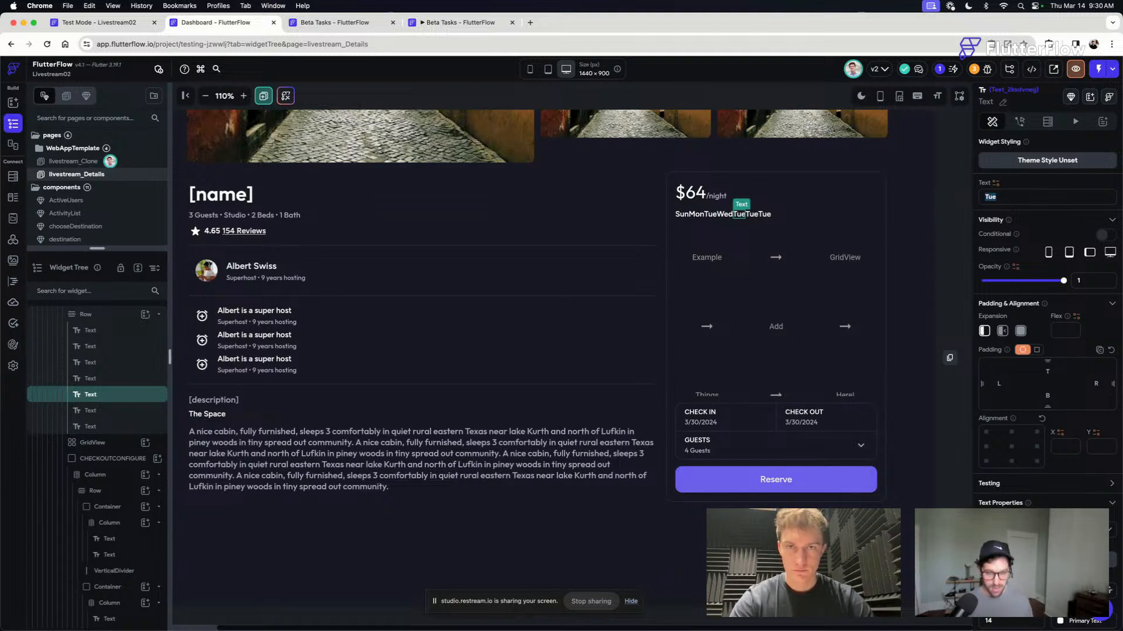
{"action": "type", "text": "Thu"}
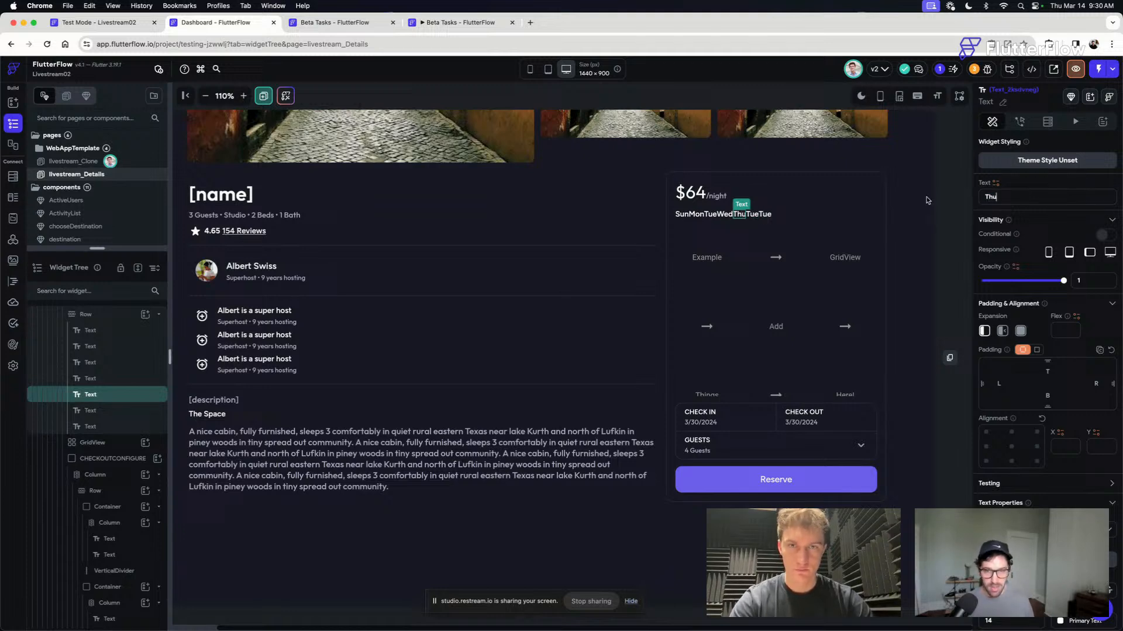
{"action": "left_click", "coordinate": [752, 214]}
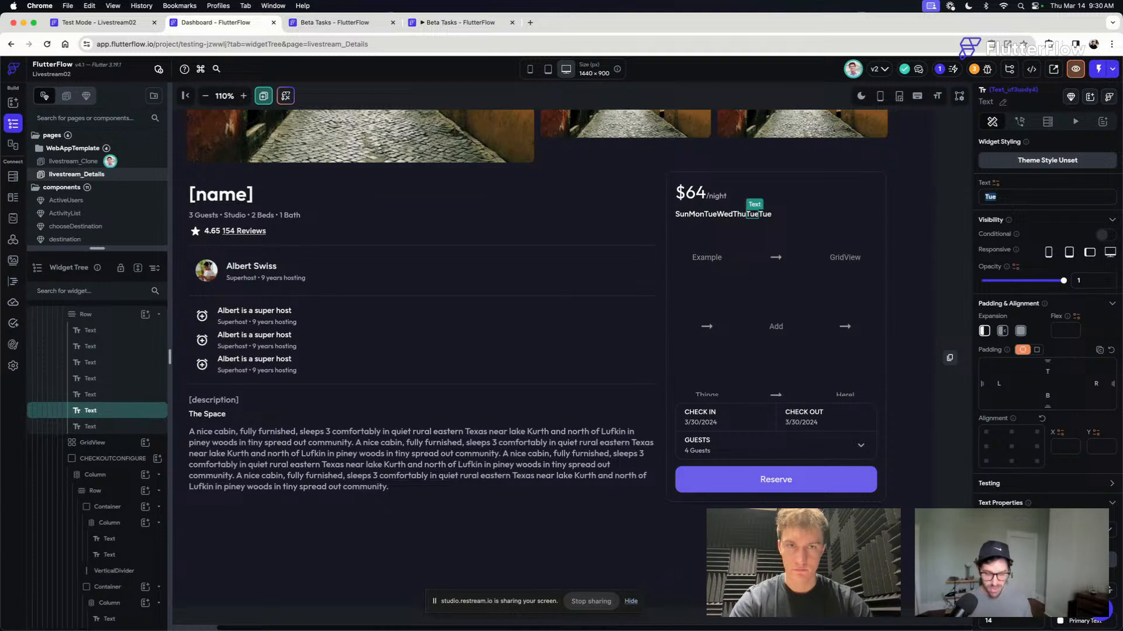
{"action": "type", "text": "Fri"}
{"action": "left_click", "coordinate": [761, 214]}
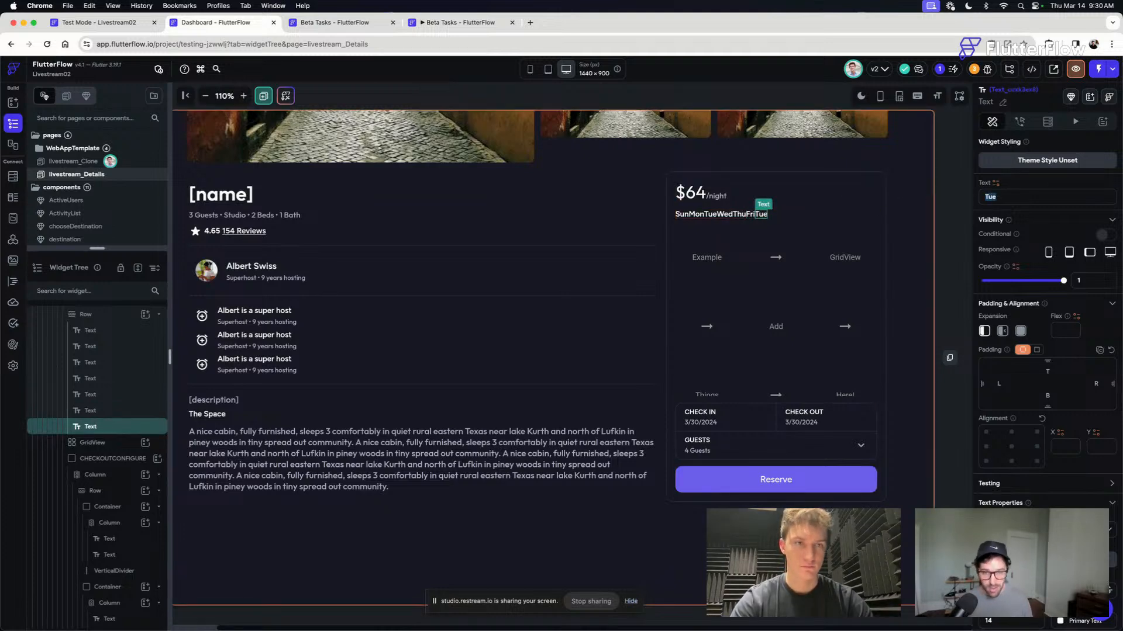
{"action": "type", "text": "Sat"}
- Select all seven weekday texts together, set their expansion to Expanded and centre their text
{"action": "left_click", "coordinate": [750, 217], "text": "super"}
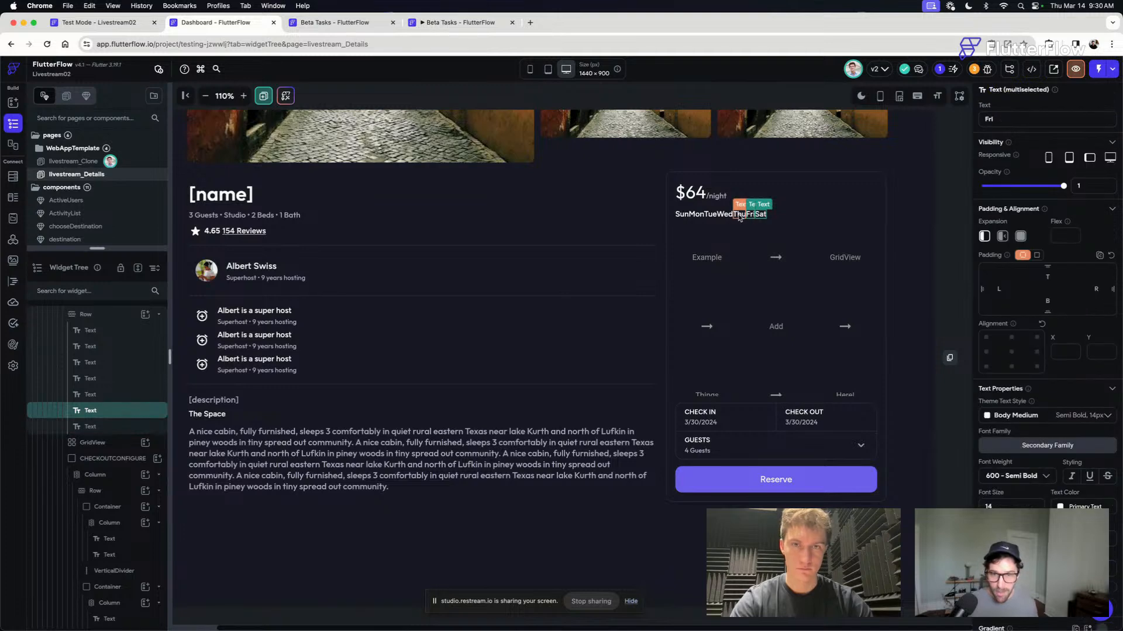
{"action": "left_click", "coordinate": [739, 217], "text": "super"}
{"action": "left_click", "coordinate": [726, 217], "text": "super"}
{"action": "left_click", "coordinate": [710, 216], "text": "super"}
{"action": "left_click", "coordinate": [697, 216], "text": "super"}
{"action": "left_click", "coordinate": [683, 216], "text": "super"}
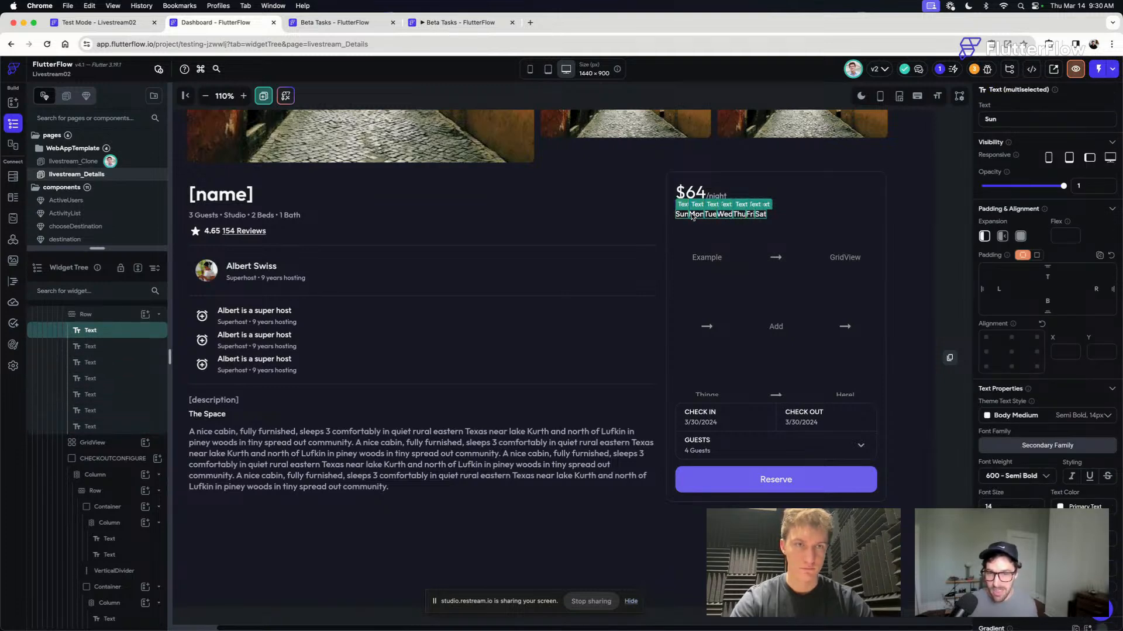
{"action": "left_click", "coordinate": [1021, 235]}
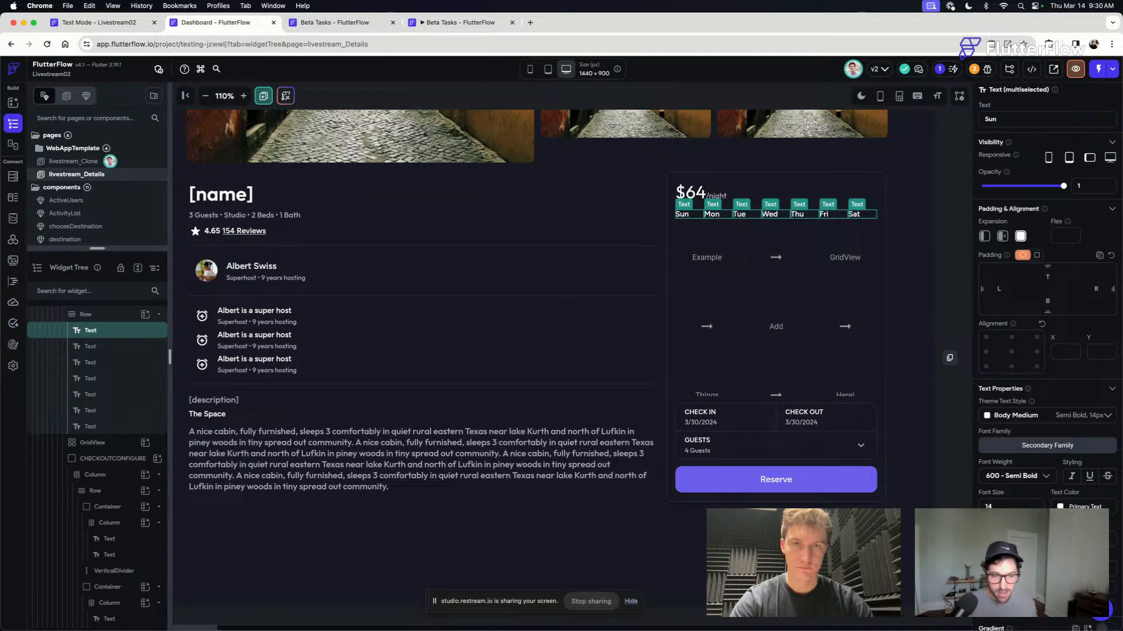
- Add a Container with a Text widget inside it to the GridView, and align the text to the container's centre
{"action": "left_click", "coordinate": [795, 253]}
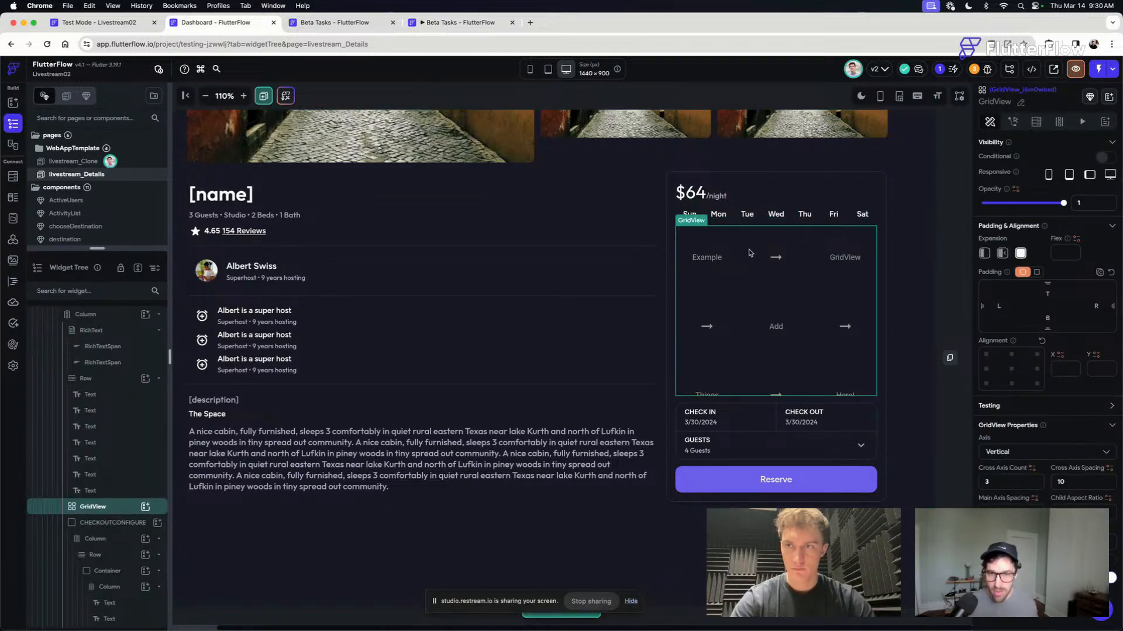
{"action": "key", "text": "super+e"}
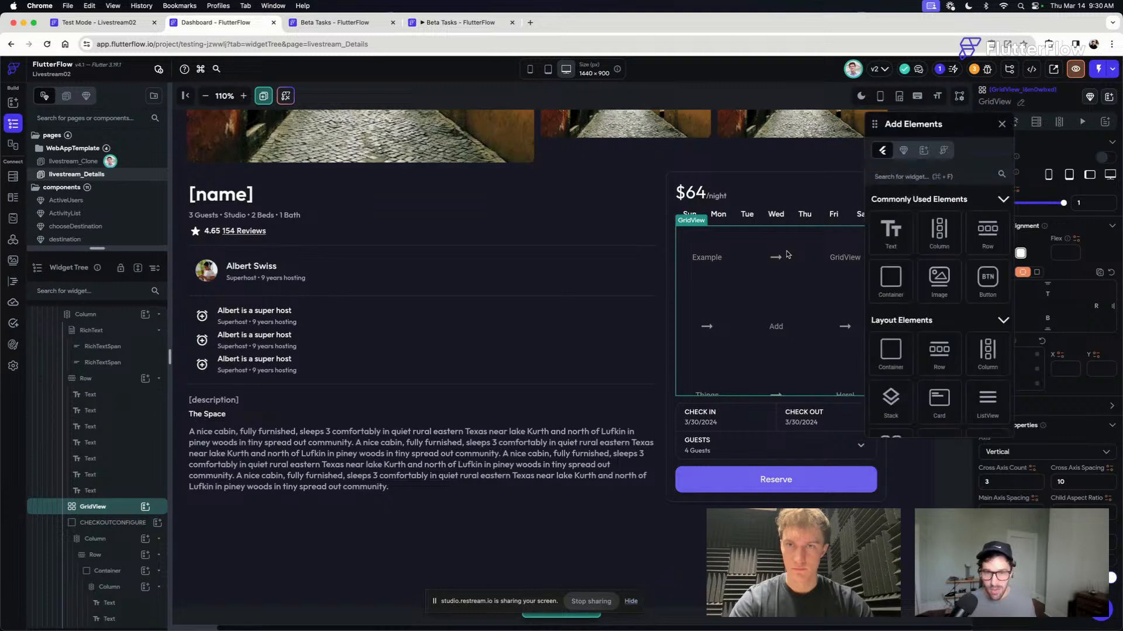
{"action": "left_click_drag", "start_coordinate": [892, 281], "coordinate": [693, 248]}
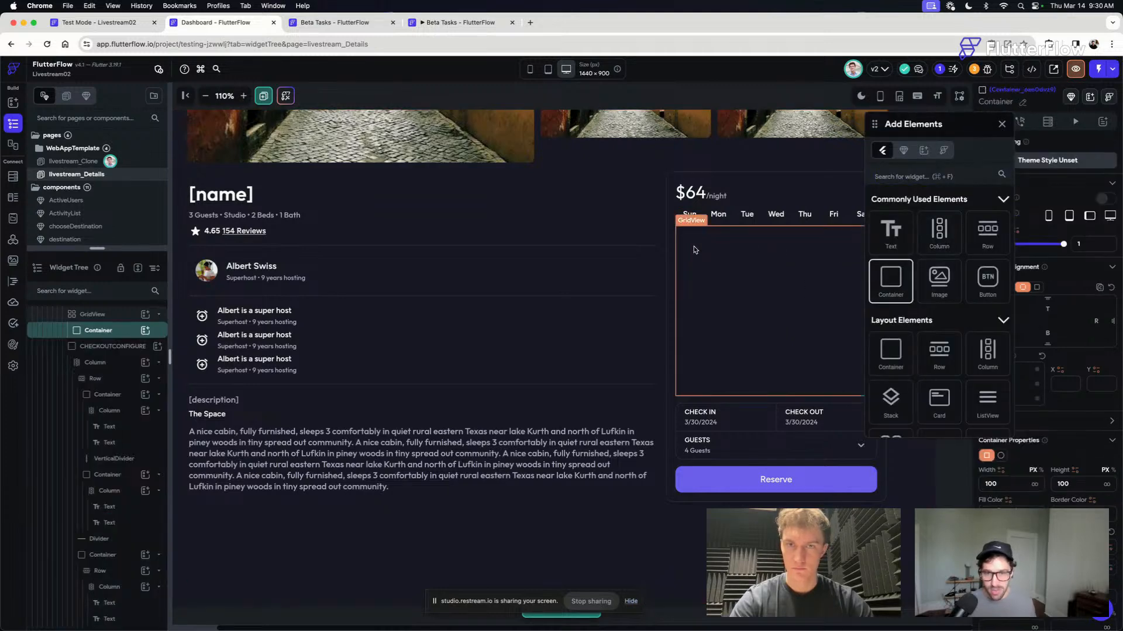
{"action": "left_click_drag", "start_coordinate": [890, 231], "coordinate": [710, 258]}
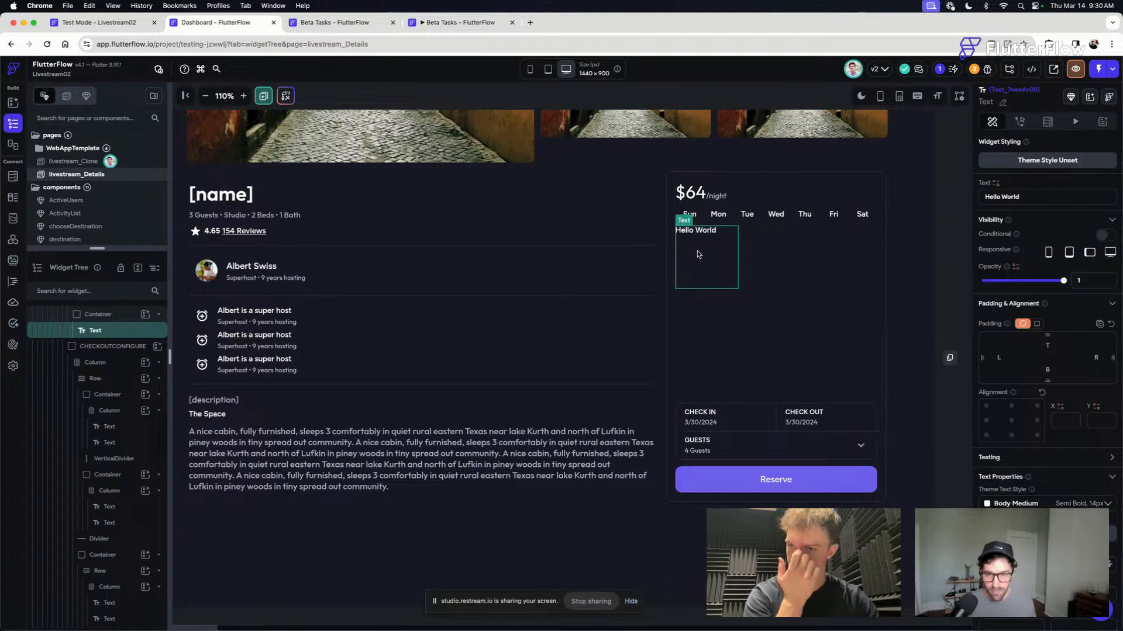
{"action": "scroll", "coordinate": [992, 444], "scroll_direction": "down", "scroll_amount": 3}
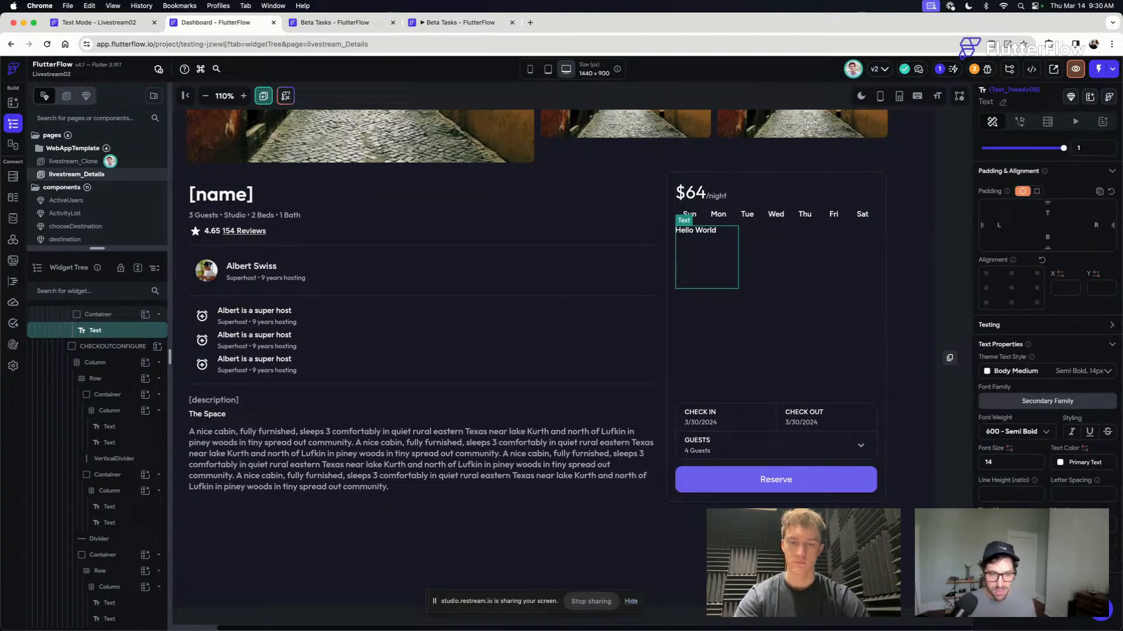
{"action": "left_click", "coordinate": [1011, 288]}
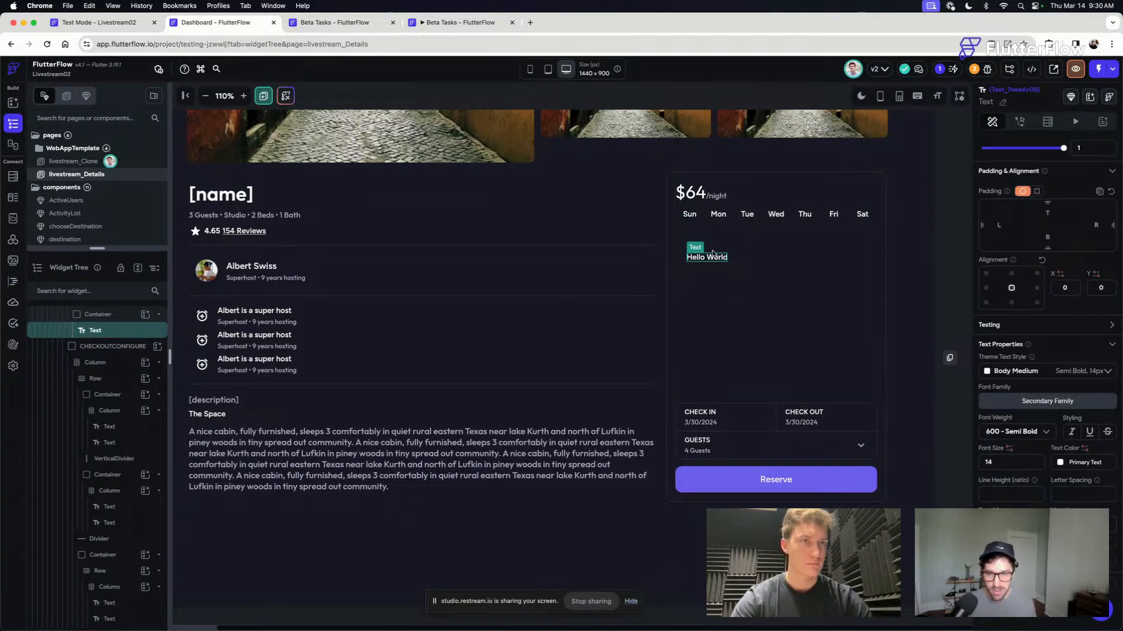
- Give the GridView's container the Alternate fill color and a uniform border radius of 4
{"action": "left_click", "coordinate": [730, 240]}
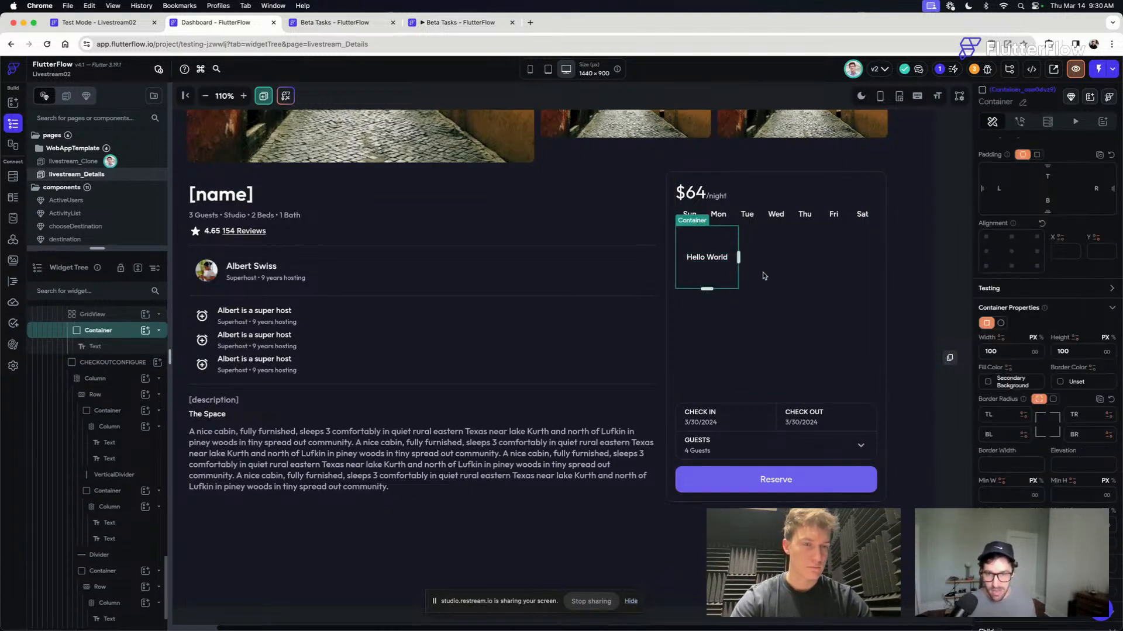
{"action": "left_click", "coordinate": [990, 385]}
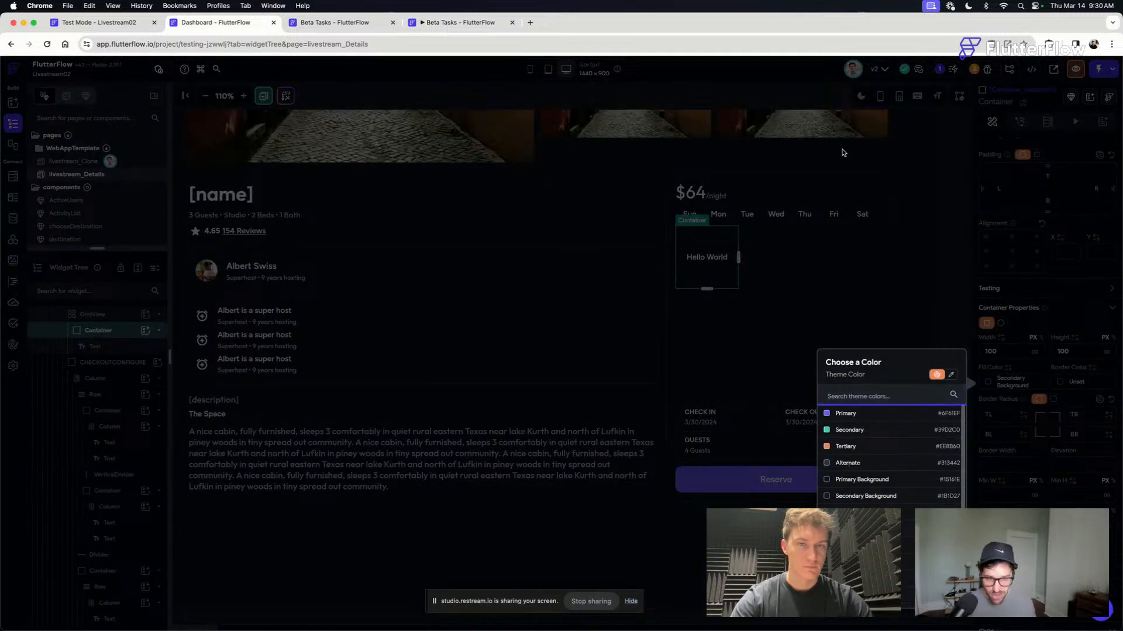
{"action": "left_click", "coordinate": [847, 463]}
{"action": "left_click", "coordinate": [1053, 399]}
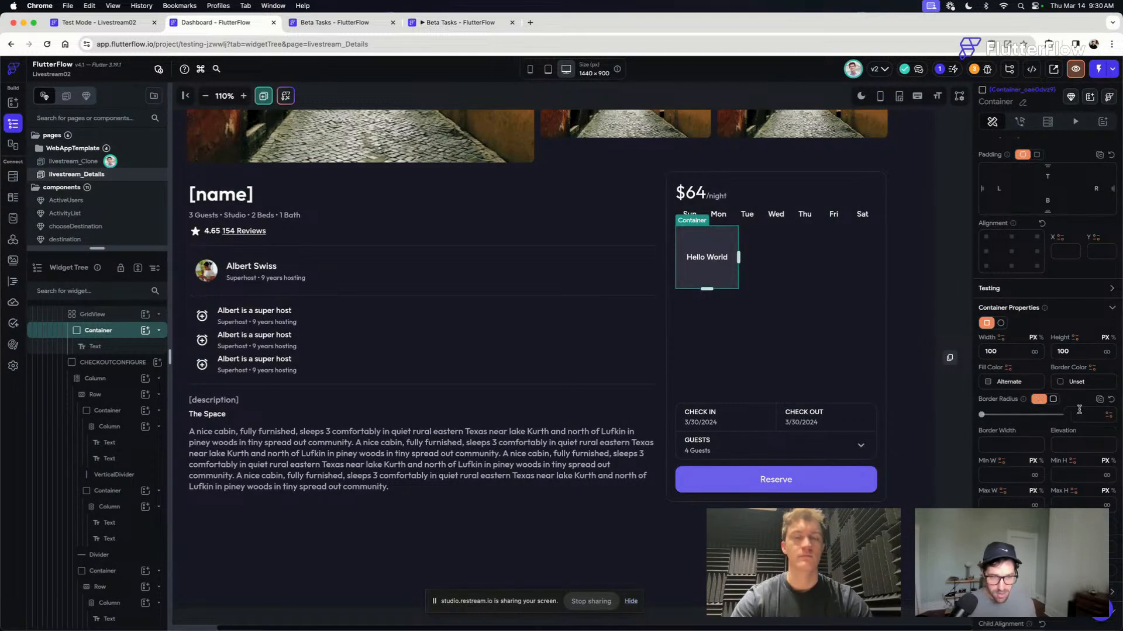
{"action": "left_click", "coordinate": [1078, 415]}
{"action": "type", "text": "4"}
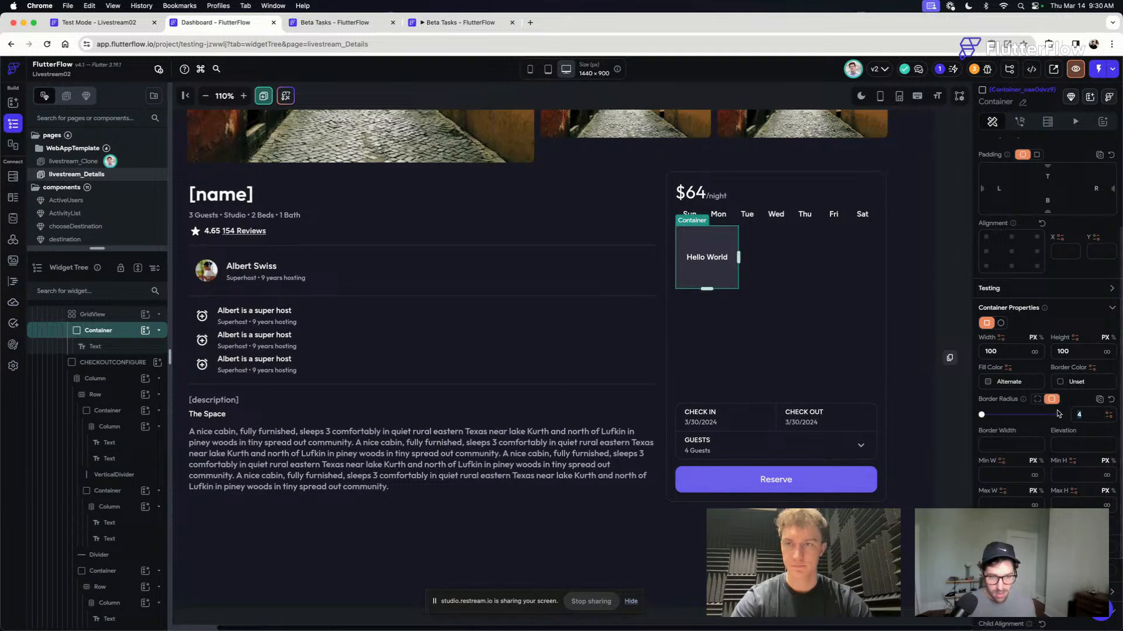
- Set the GridView's cross axis count to 7 and change the day cell's Hello World text to a centred 1
{"action": "left_click", "coordinate": [750, 264]}
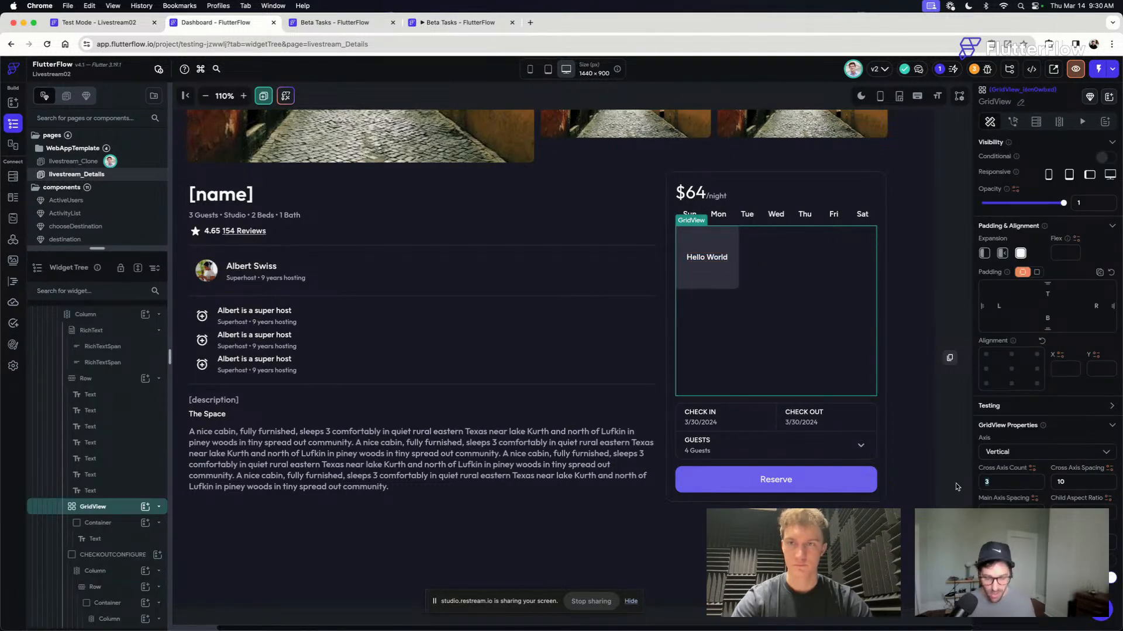
{"action": "type", "text": "7"}
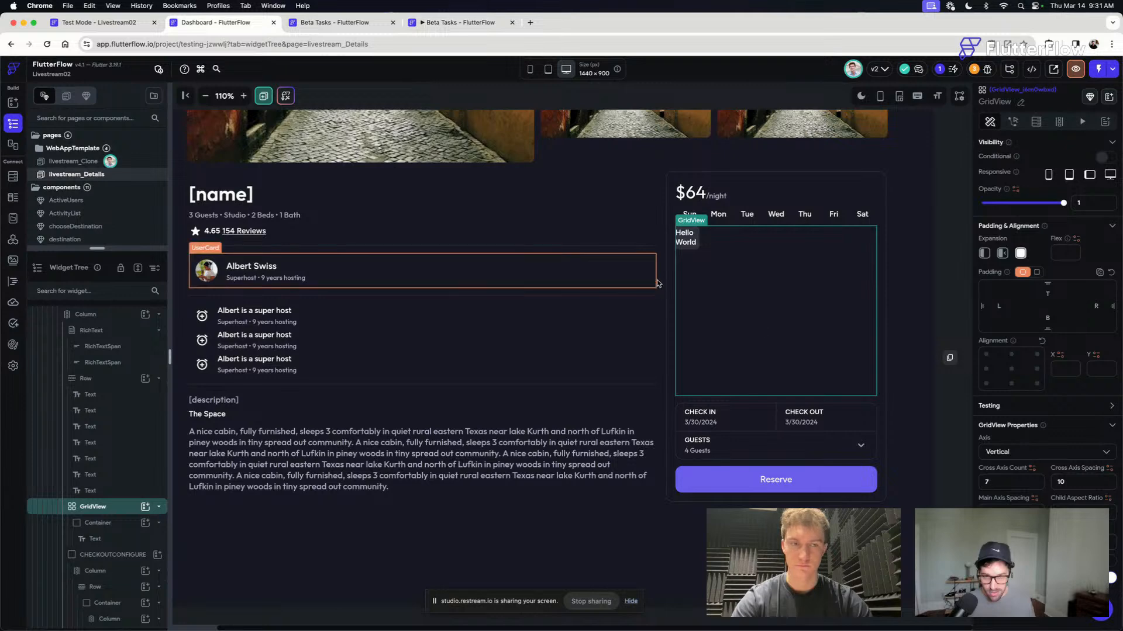
{"action": "left_click", "coordinate": [685, 238]}
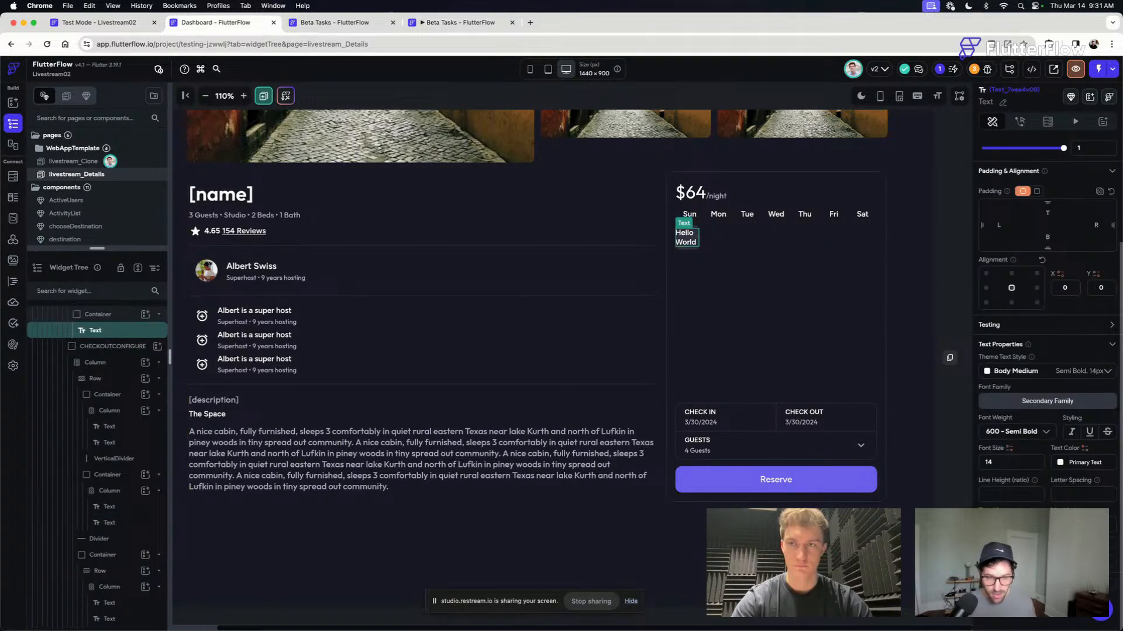
{"action": "scroll", "coordinate": [1053, 246], "scroll_direction": "up", "scroll_amount": 4}
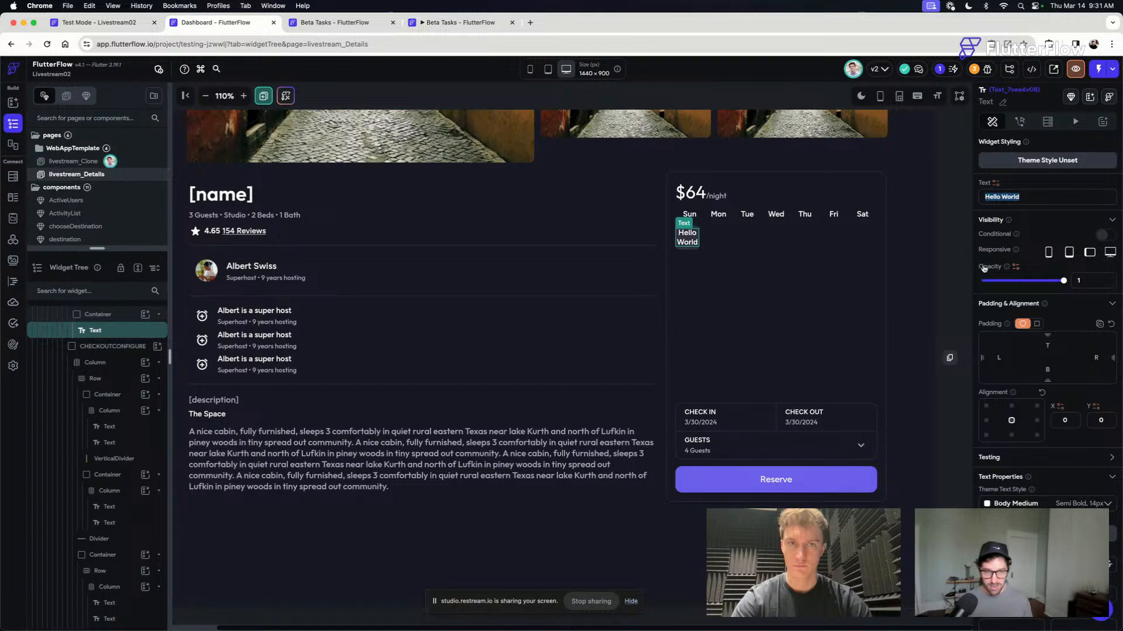
{"action": "type", "text": "1"}
{"action": "left_click", "coordinate": [687, 237]}
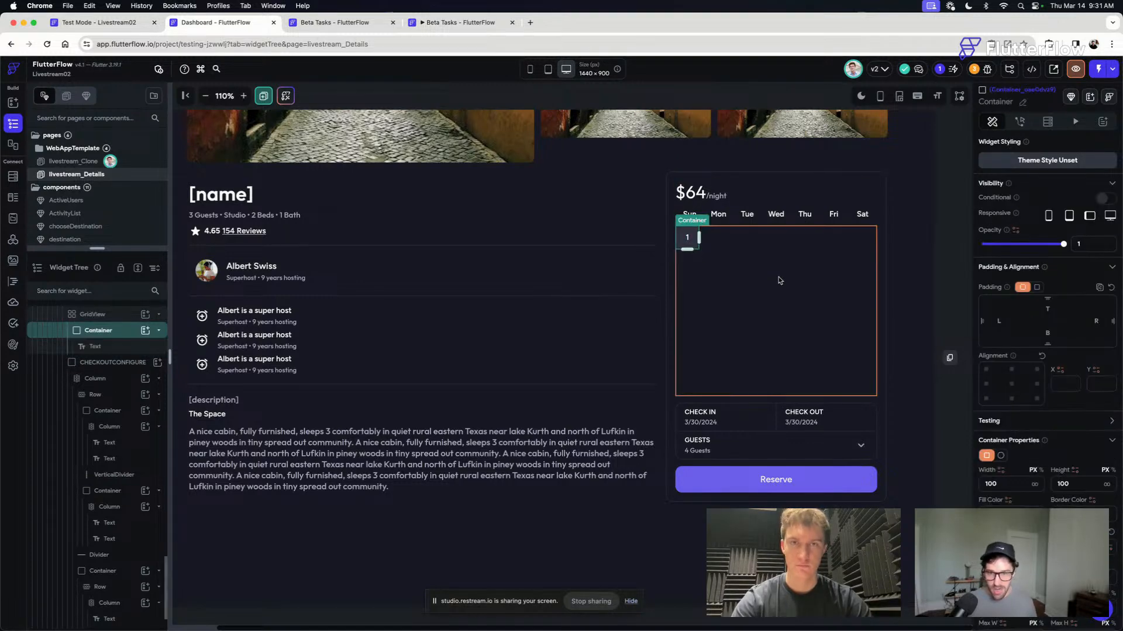
- Generate the GridView's children from a variable named currentMonth, choosing the custom function getMonthView as its value
{"action": "left_click", "coordinate": [767, 281]}
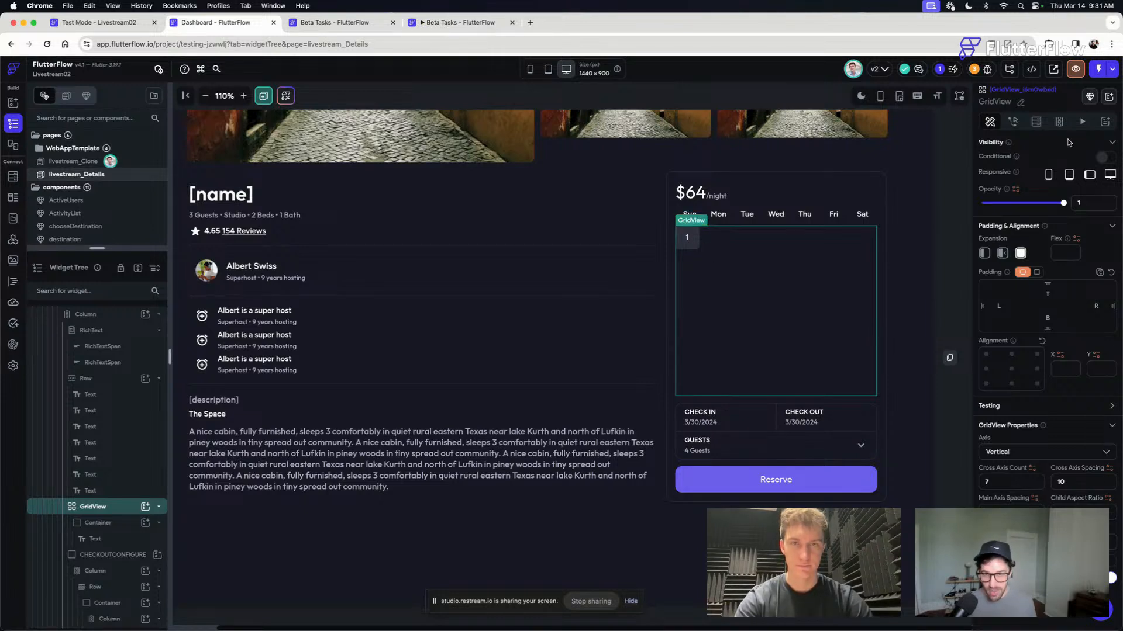
{"action": "left_click", "coordinate": [1059, 121]}
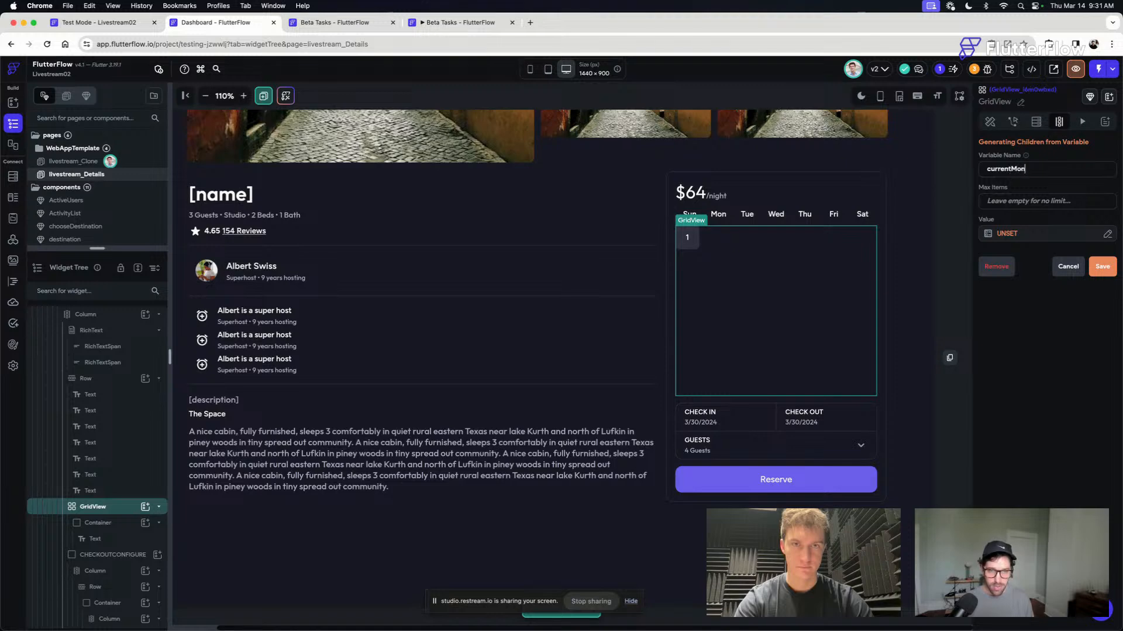
{"action": "left_click", "coordinate": [1006, 234]}
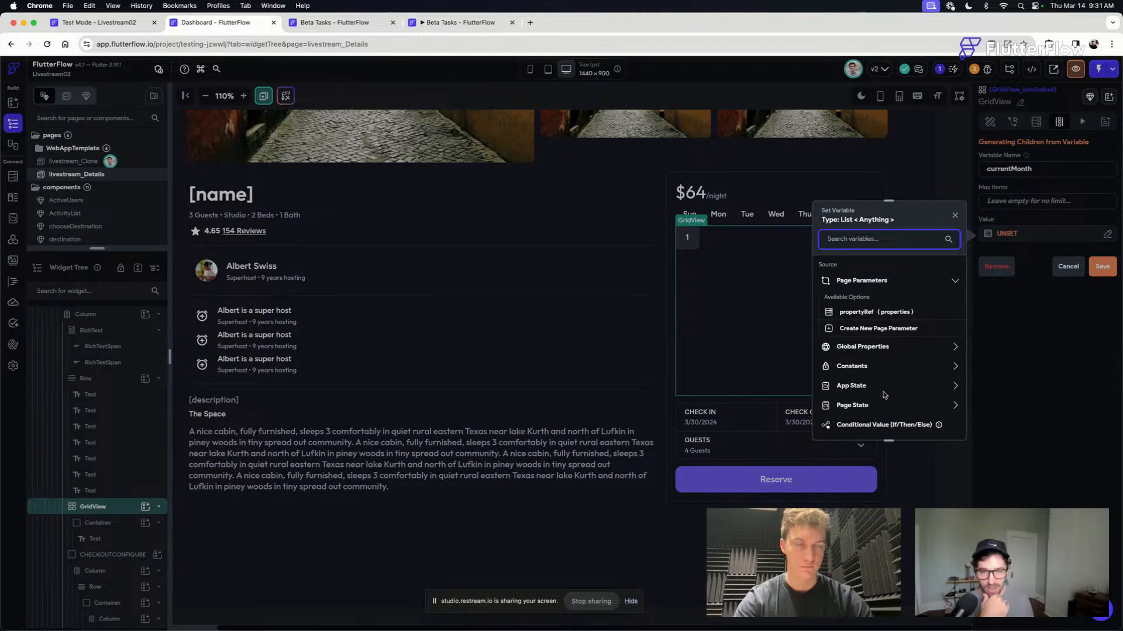
{"action": "scroll", "coordinate": [884, 396], "scroll_direction": "down", "scroll_amount": 1}
{"action": "scroll", "coordinate": [884, 395], "scroll_direction": "down", "scroll_amount": 1}
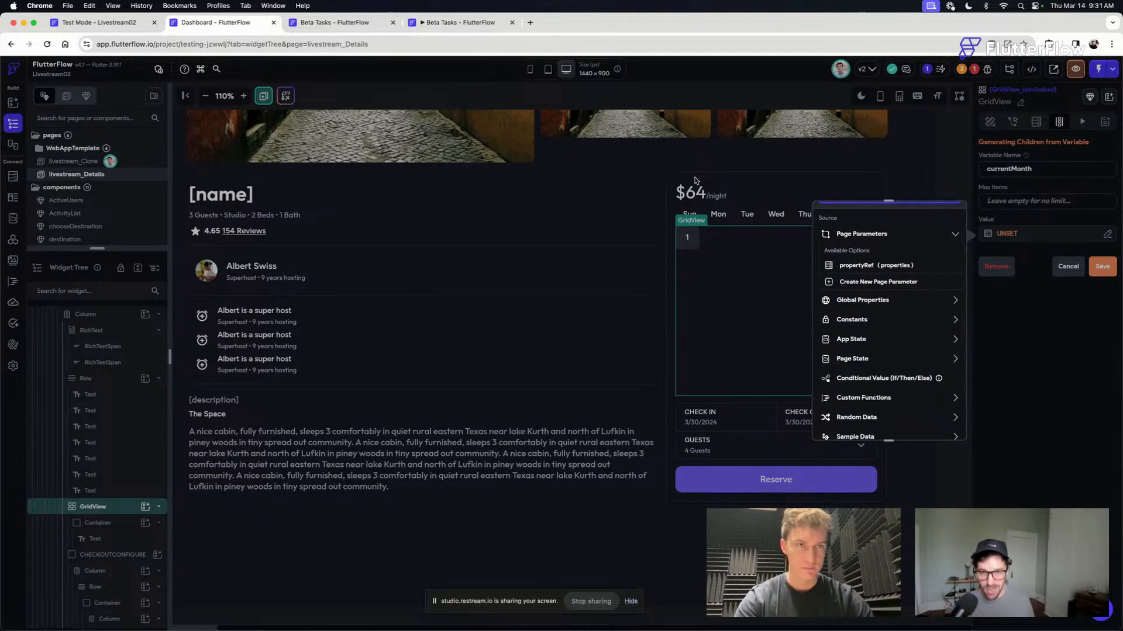
{"action": "scroll", "coordinate": [907, 343], "scroll_direction": "up", "scroll_amount": 1}
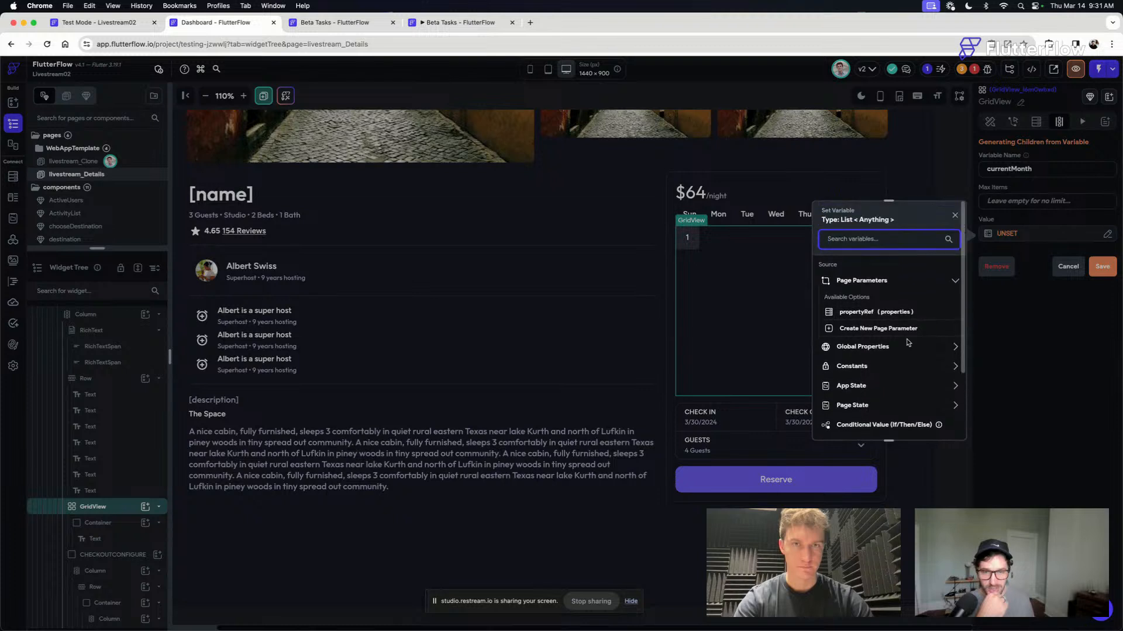
{"action": "scroll", "coordinate": [907, 343], "scroll_direction": "down", "scroll_amount": 2}
{"action": "left_click", "coordinate": [862, 353]}
{"action": "scroll", "coordinate": [882, 348], "scroll_direction": "down", "scroll_amount": 2}
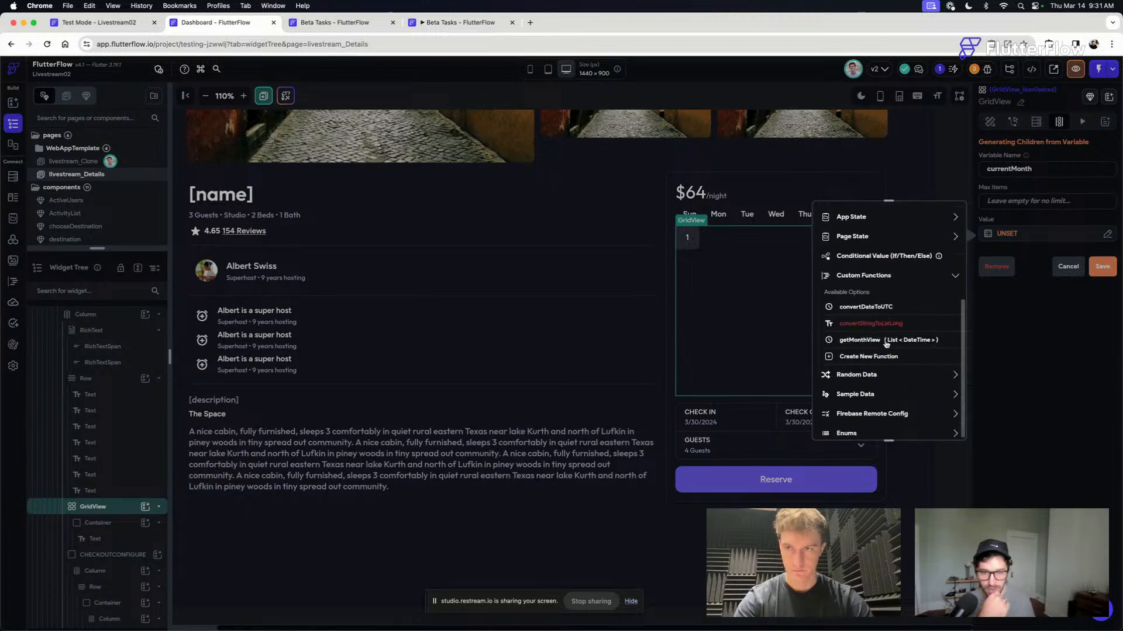
{"action": "left_click", "coordinate": [878, 340]}
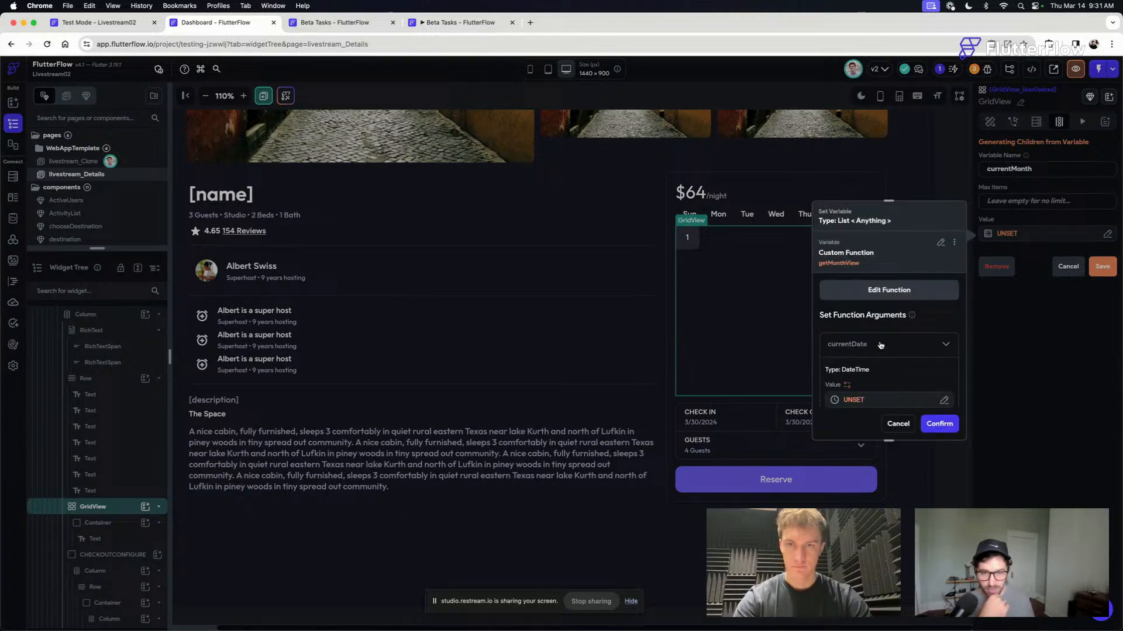
{"action": "left_click", "coordinate": [852, 400]}
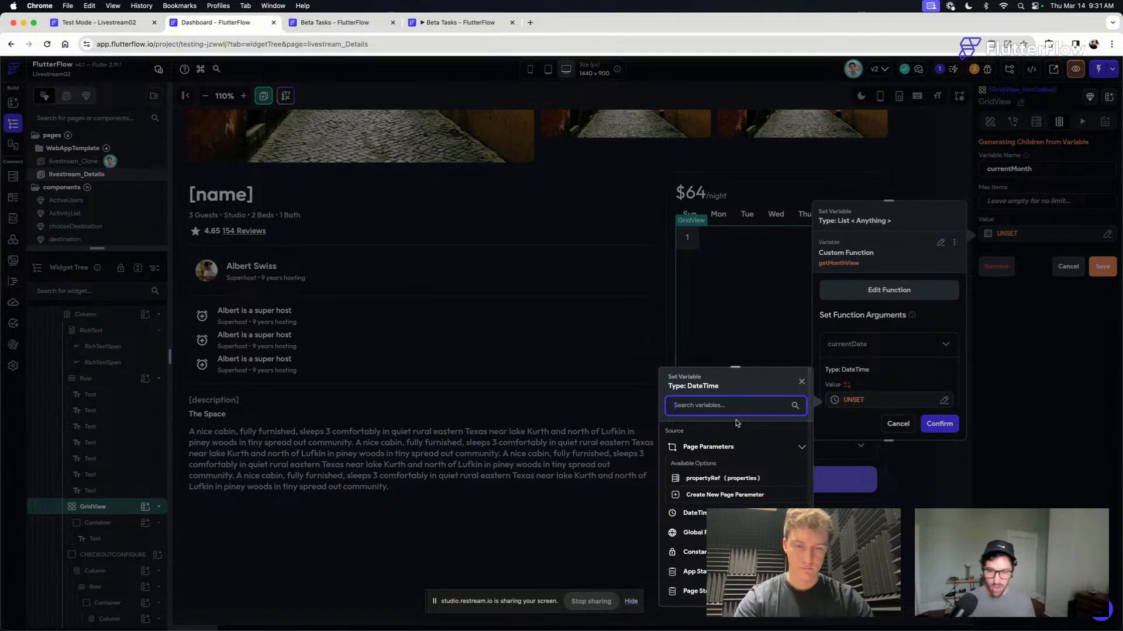
{"action": "type", "text": "curr"}
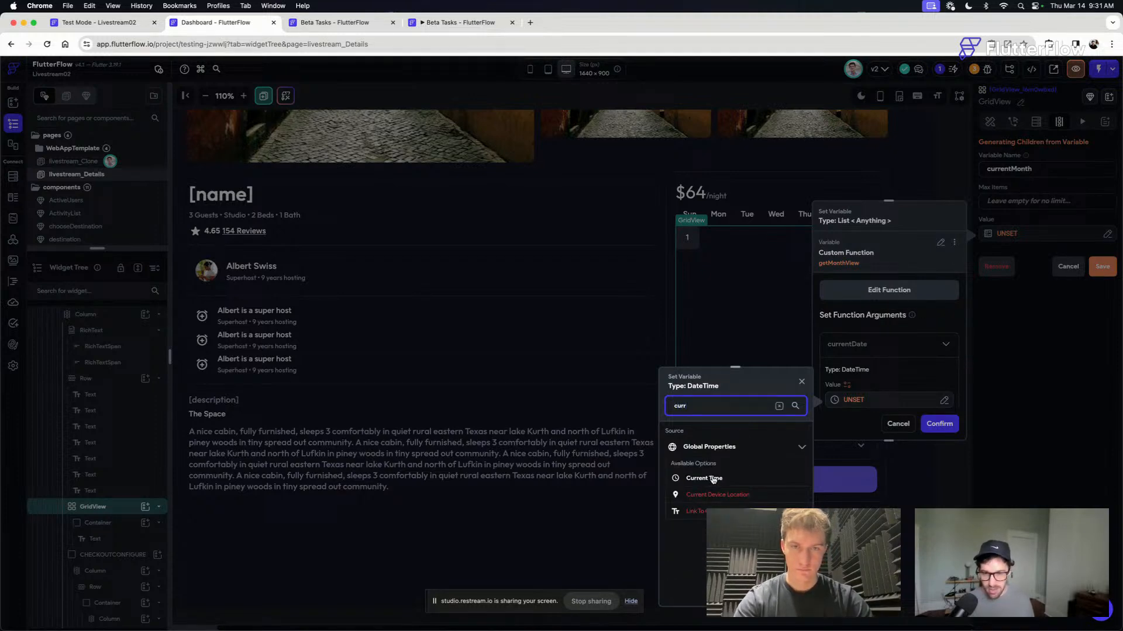
{"action": "left_click", "coordinate": [713, 479]}
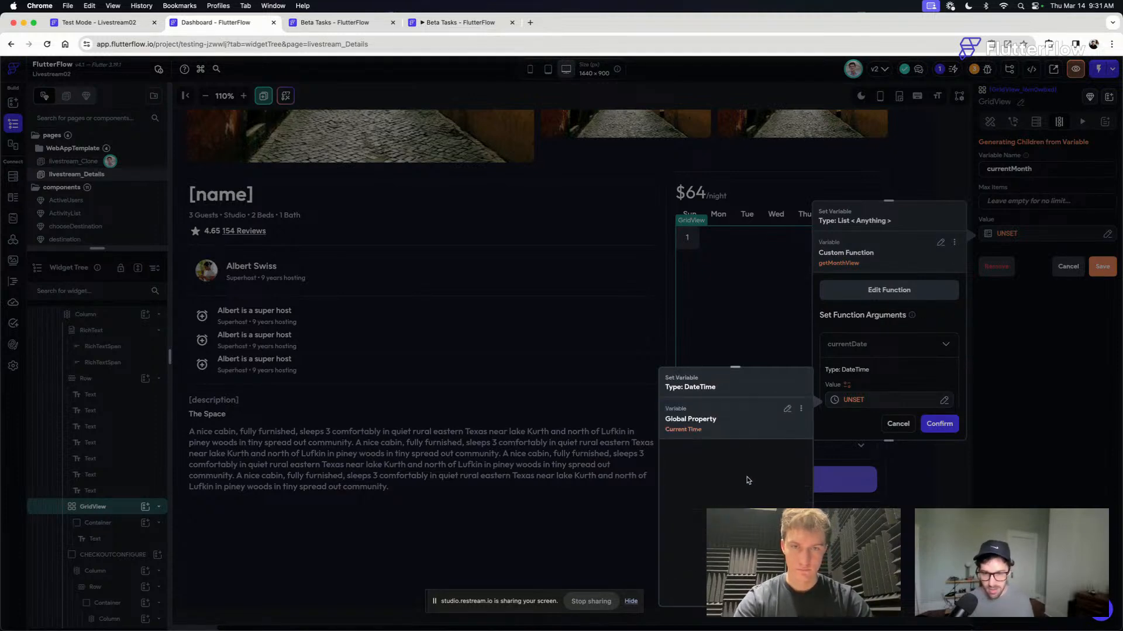
{"action": "left_click", "coordinate": [787, 410]}
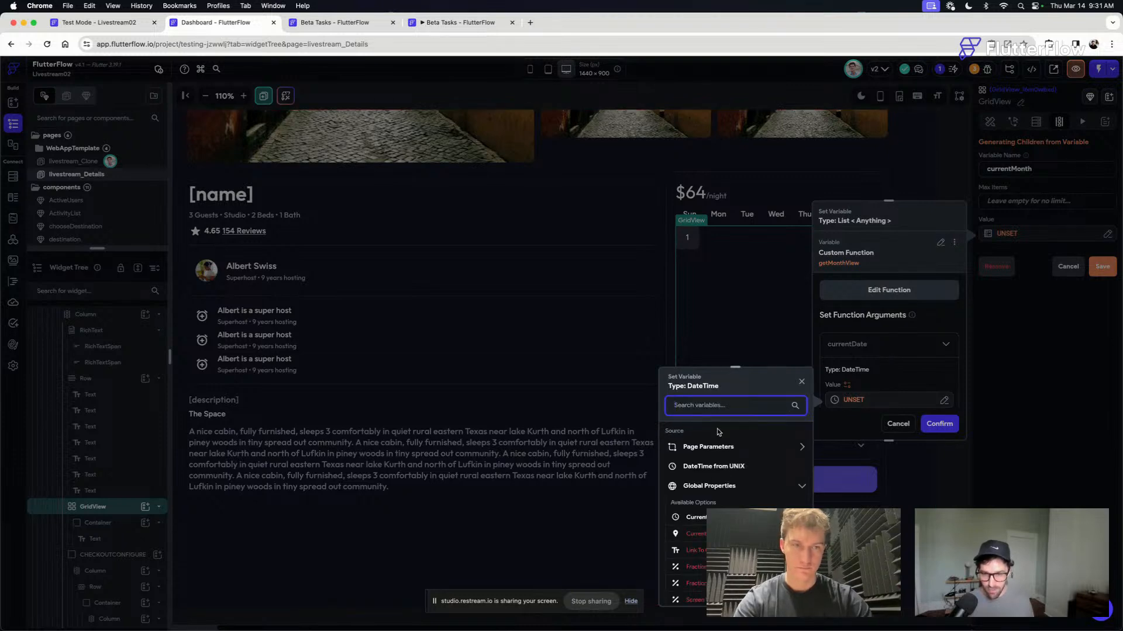
- Choose the custom function convertDateToUTC as the value of getMonthView's currentDate argument
{"action": "scroll", "coordinate": [720, 462], "scroll_direction": "down", "scroll_amount": 5}
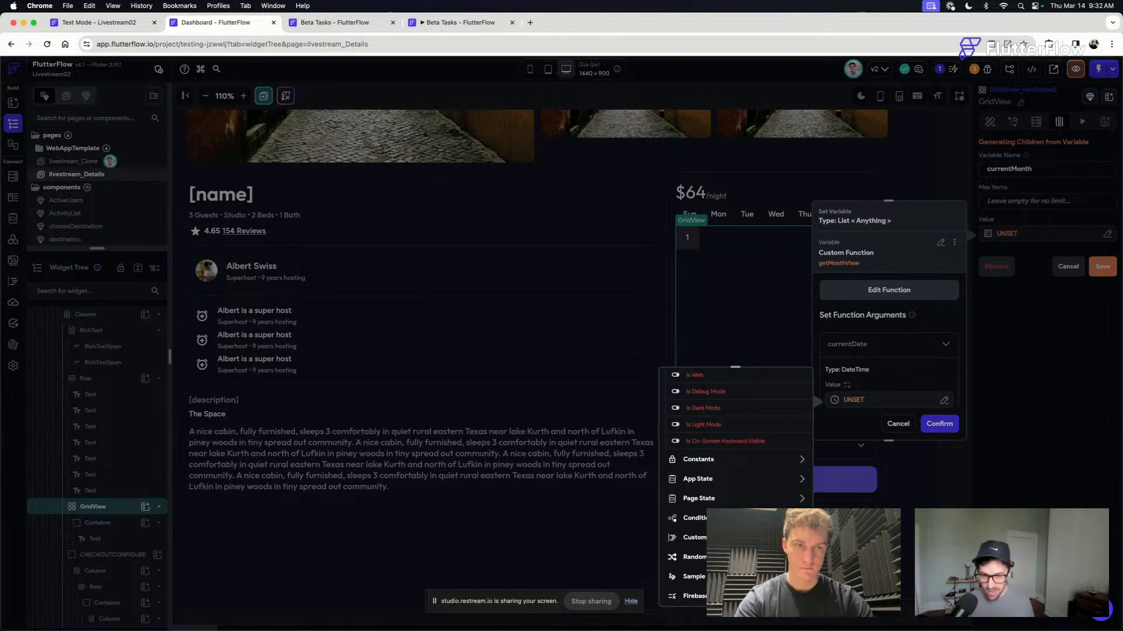
{"action": "left_click", "coordinate": [720, 538]}
{"action": "scroll", "coordinate": [720, 538], "scroll_direction": "down", "scroll_amount": 2}
{"action": "left_click", "coordinate": [713, 506]}
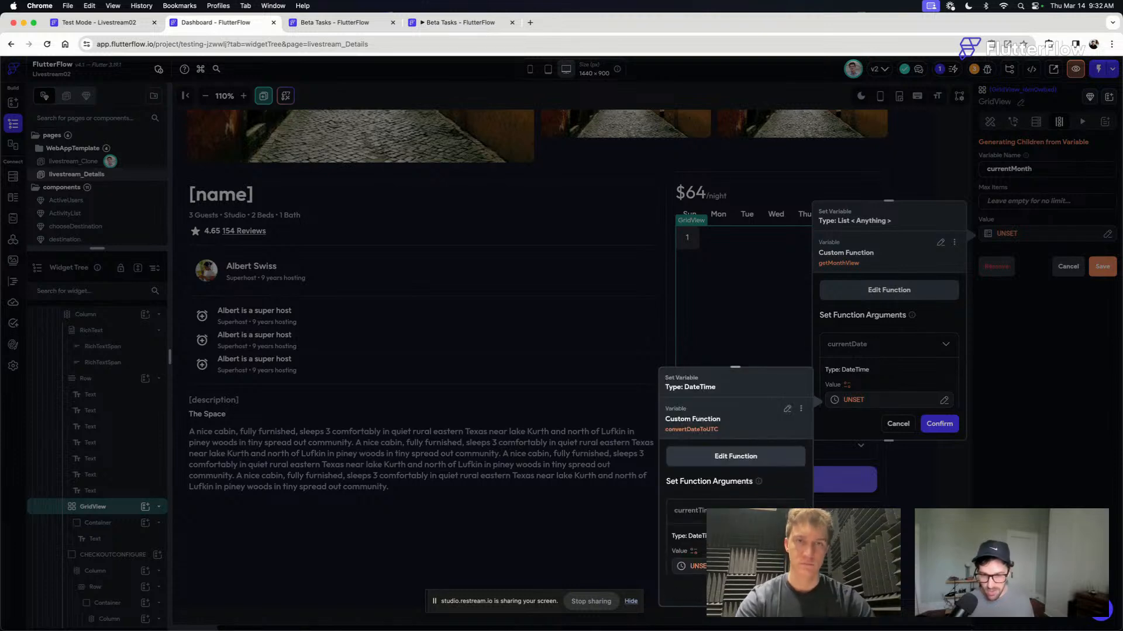
- Set convertDateToUTC's currentTime argument to the global property Current Time and confirm the function
{"action": "left_click", "coordinate": [693, 566]}
{"action": "type", "text": "curr"}
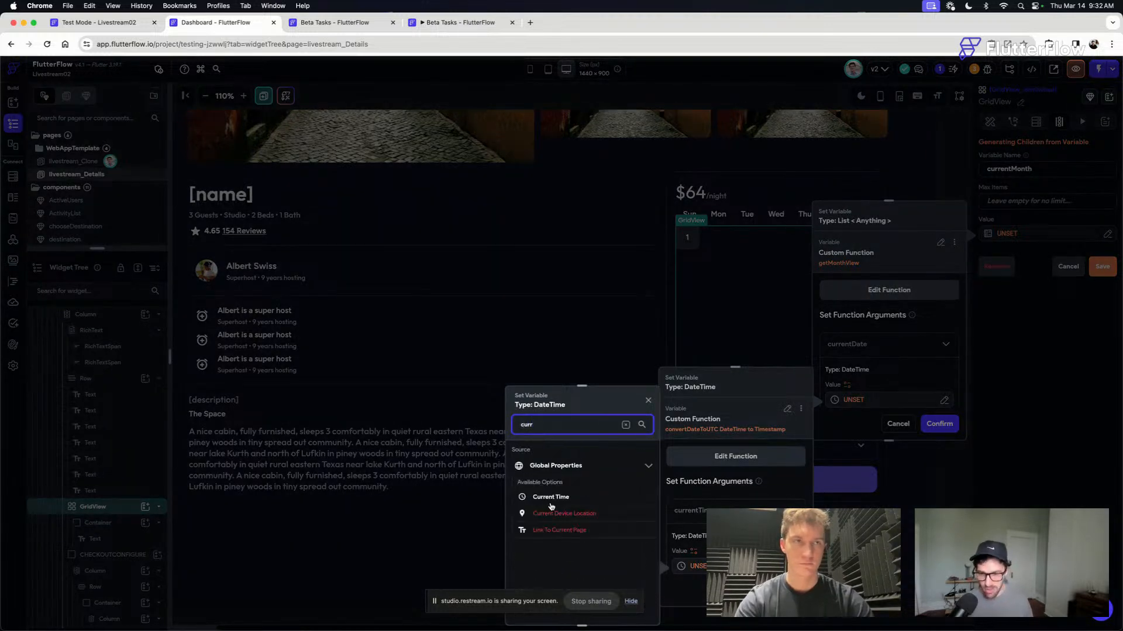
{"action": "left_click", "coordinate": [550, 504]}
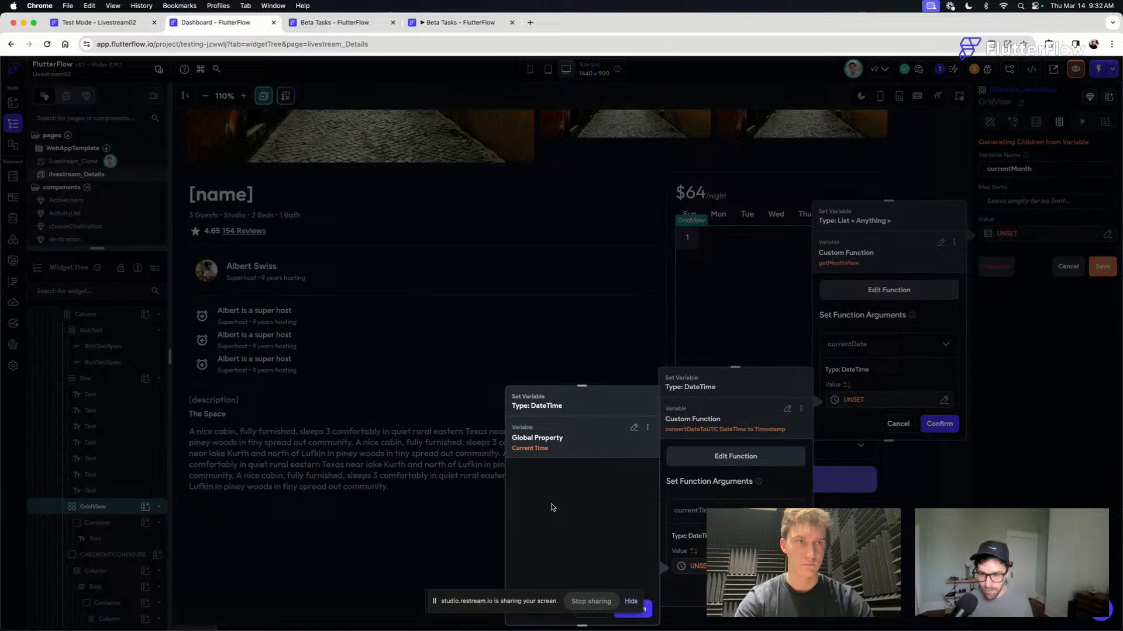
{"action": "left_click", "coordinate": [643, 614]}
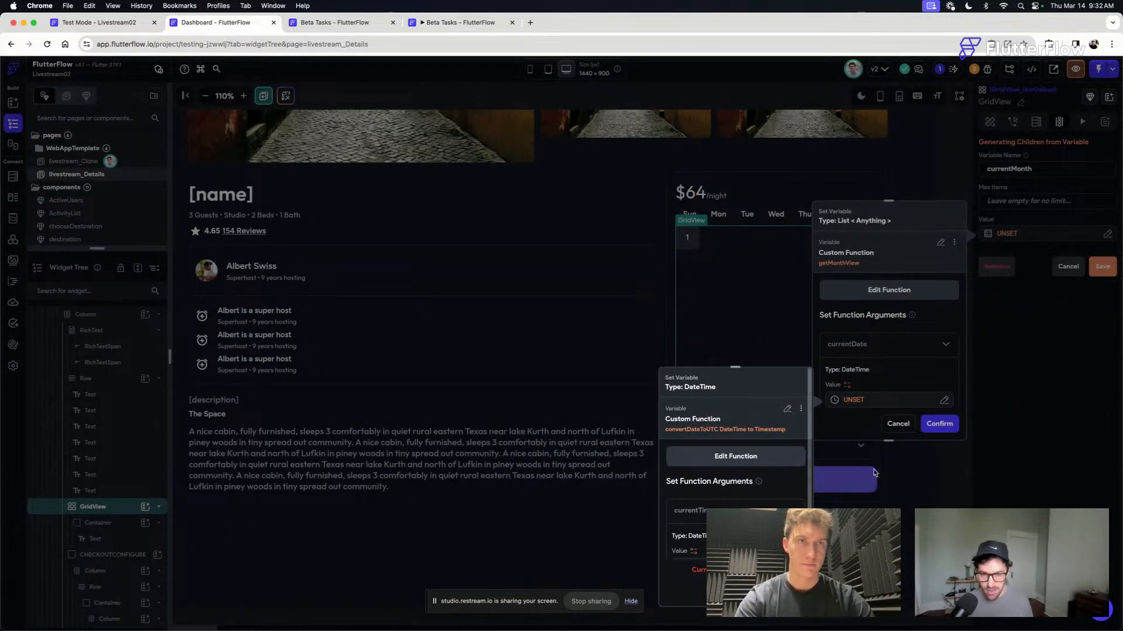
{"action": "scroll", "coordinate": [736, 462], "scroll_direction": "down", "scroll_amount": 3}
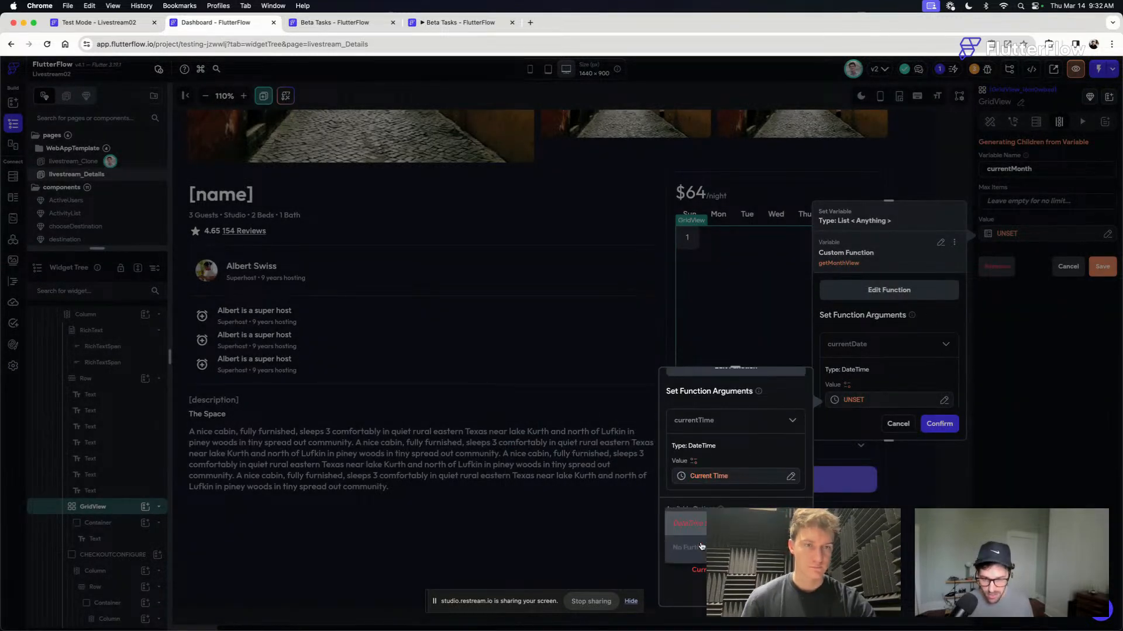
{"action": "scroll", "coordinate": [702, 546], "scroll_direction": "up", "scroll_amount": 2}
{"action": "left_click", "coordinate": [786, 590]}
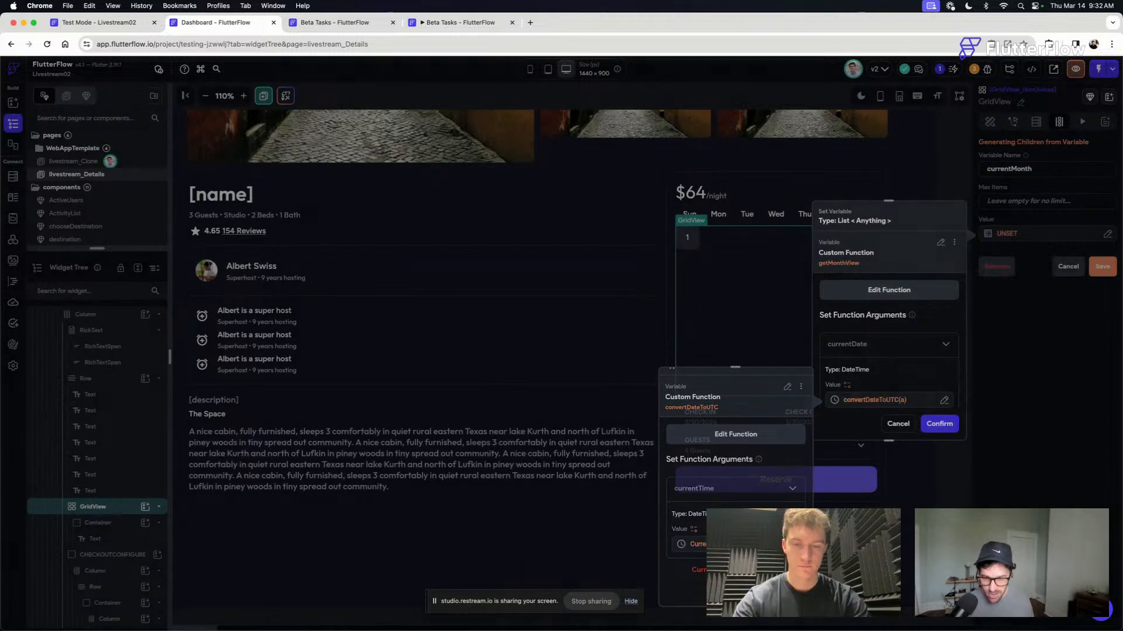
- Confirm the getMonthView variable and save the GridView's dynamic children generation
{"action": "scroll", "coordinate": [921, 359], "scroll_direction": "down", "scroll_amount": 2}
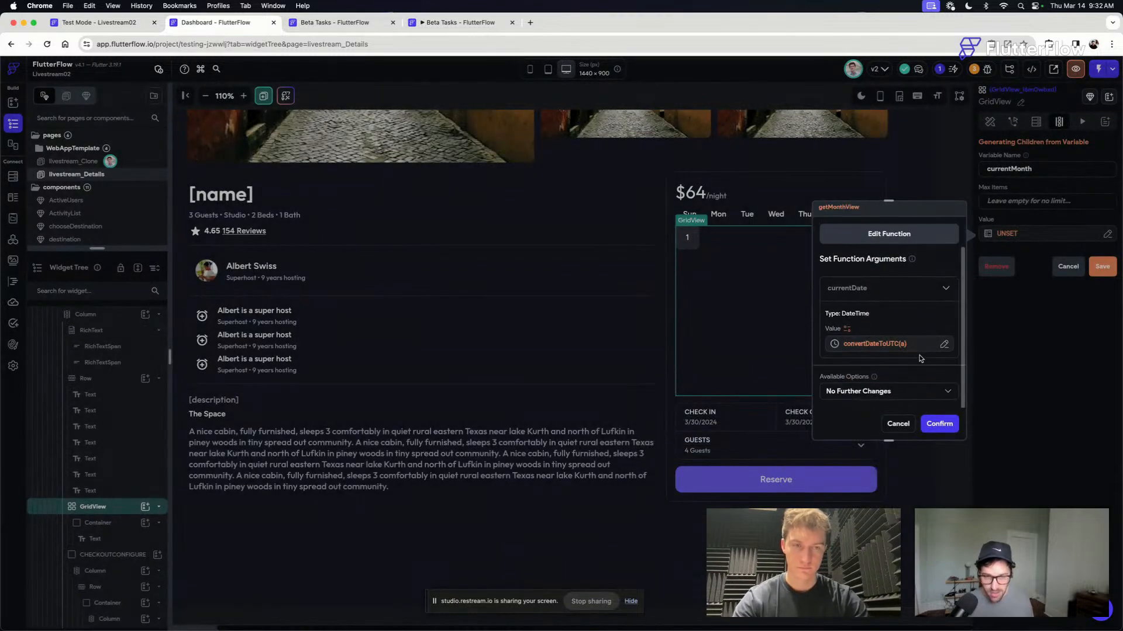
{"action": "left_click", "coordinate": [940, 422]}
{"action": "left_click", "coordinate": [1103, 267]}
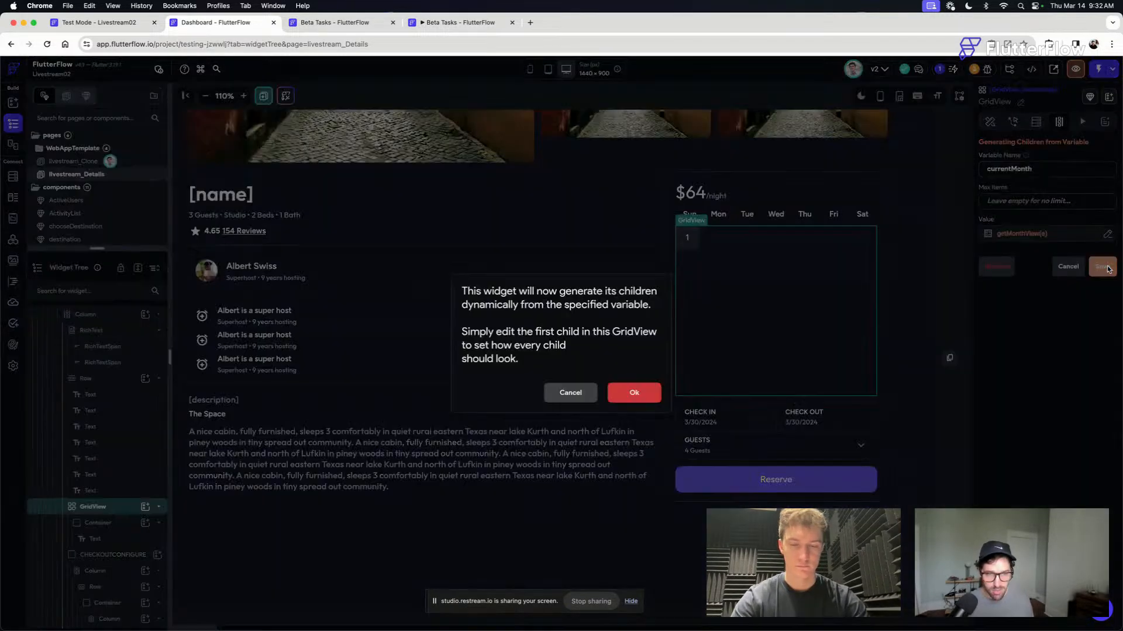
{"action": "left_click", "coordinate": [641, 388]}
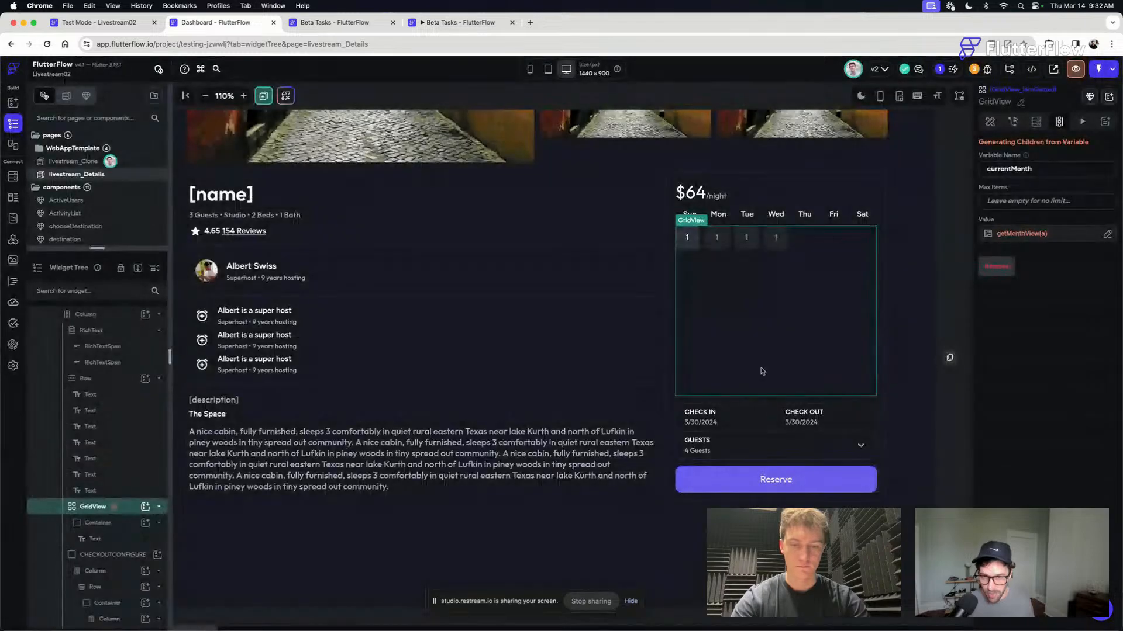
- Bind the day cell's text to currentMonth Item as a DateTime Format with the custom format d
{"action": "left_click", "coordinate": [689, 240]}
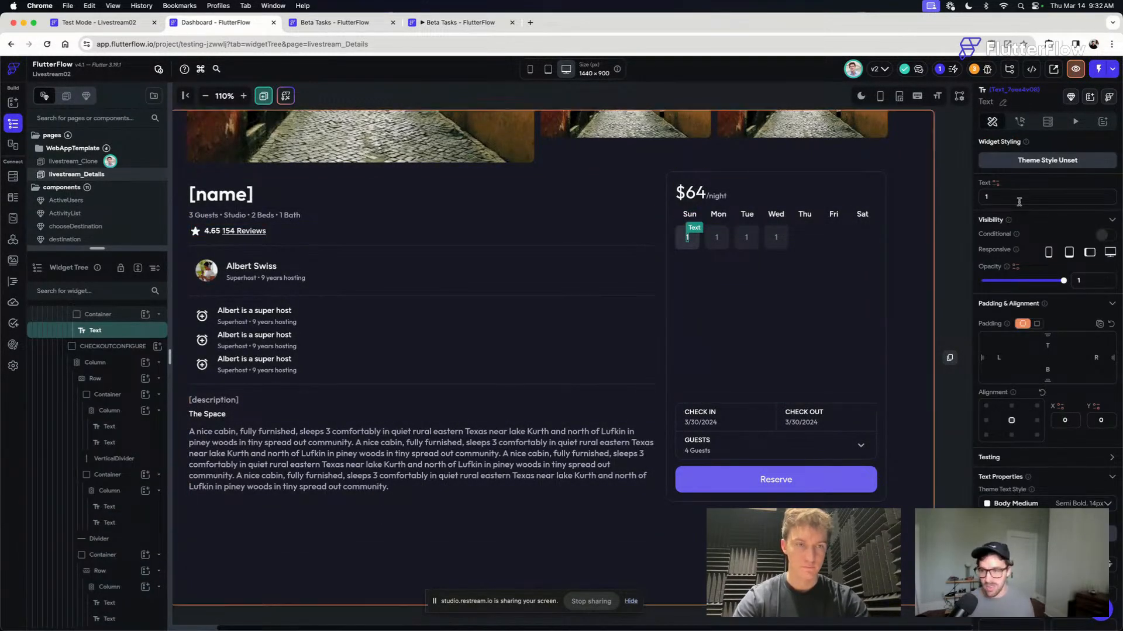
{"action": "left_click", "coordinate": [996, 184]}
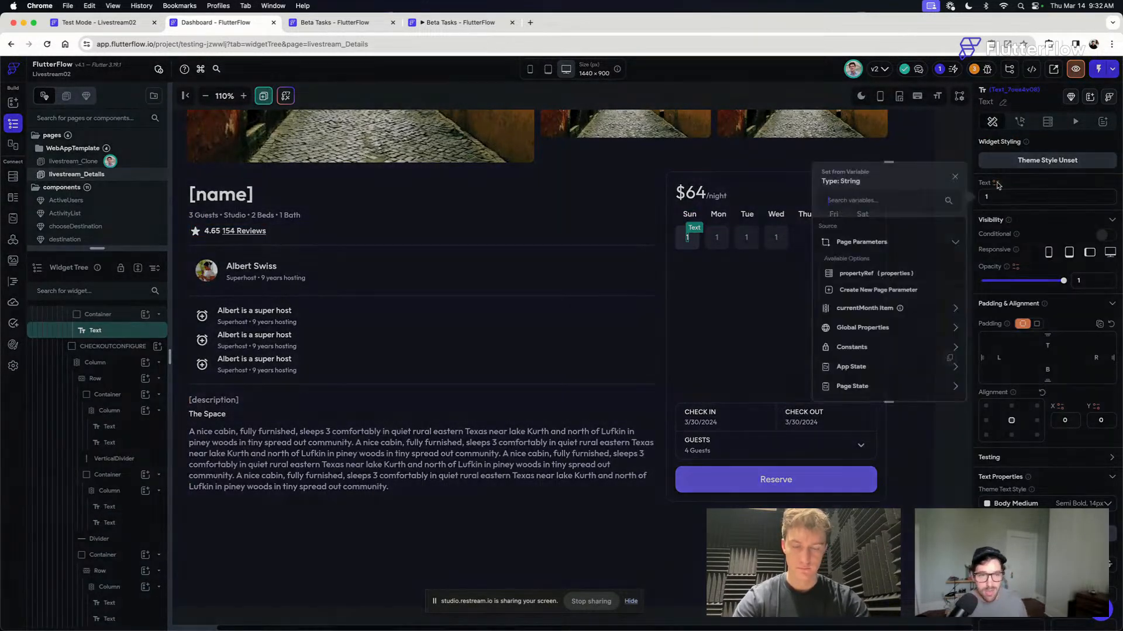
{"action": "left_click", "coordinate": [865, 308]}
{"action": "left_click", "coordinate": [851, 249]}
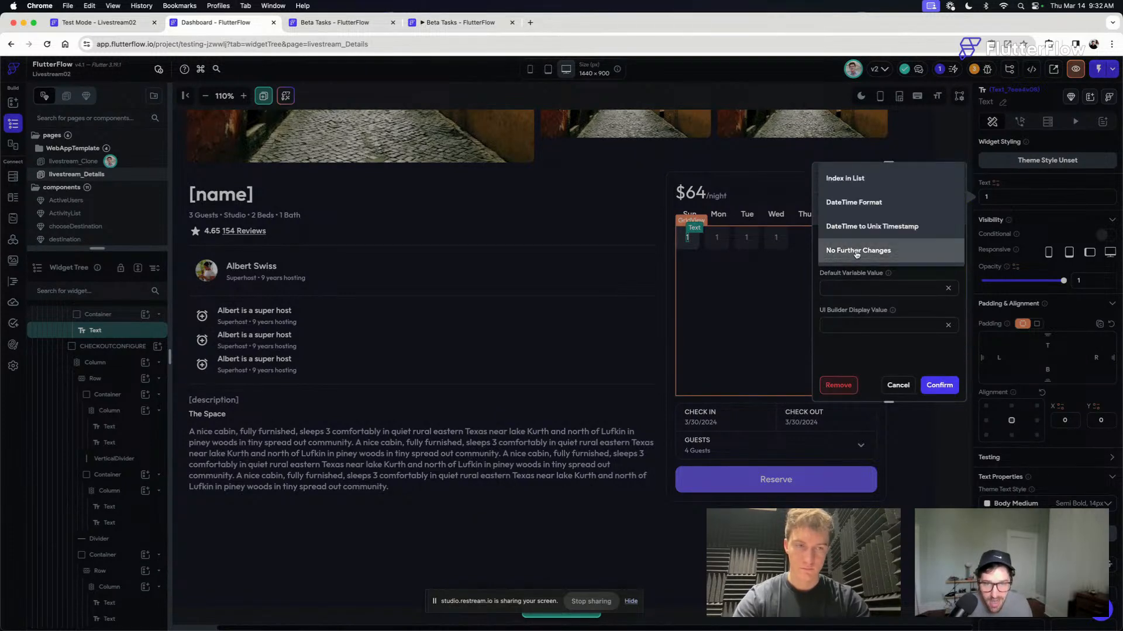
{"action": "left_click", "coordinate": [865, 204]}
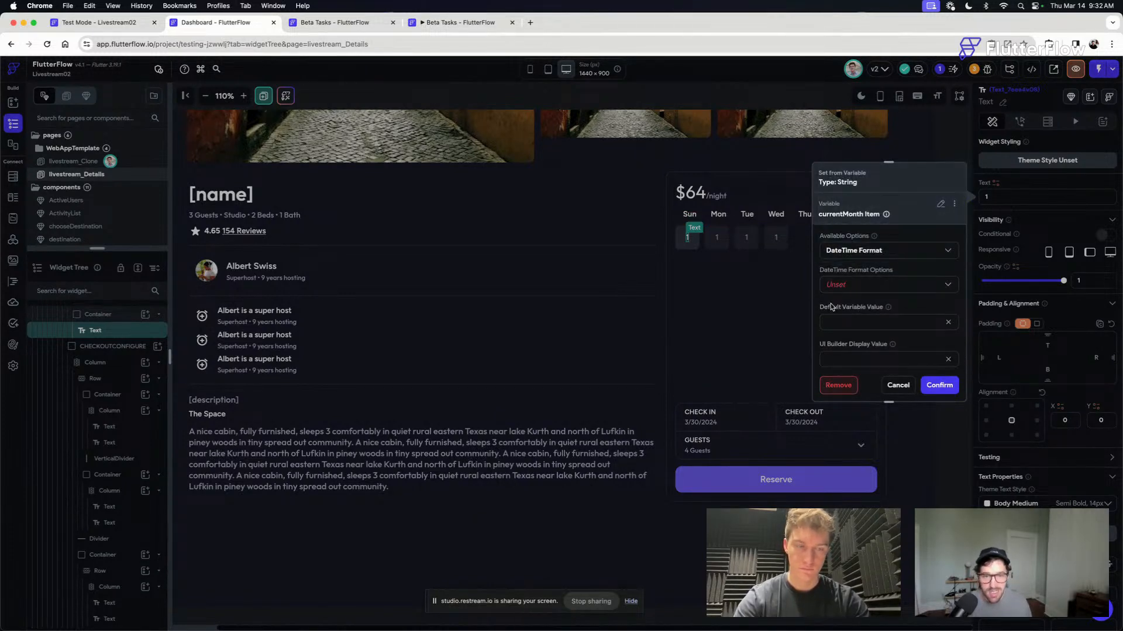
{"action": "left_click", "coordinate": [845, 278]}
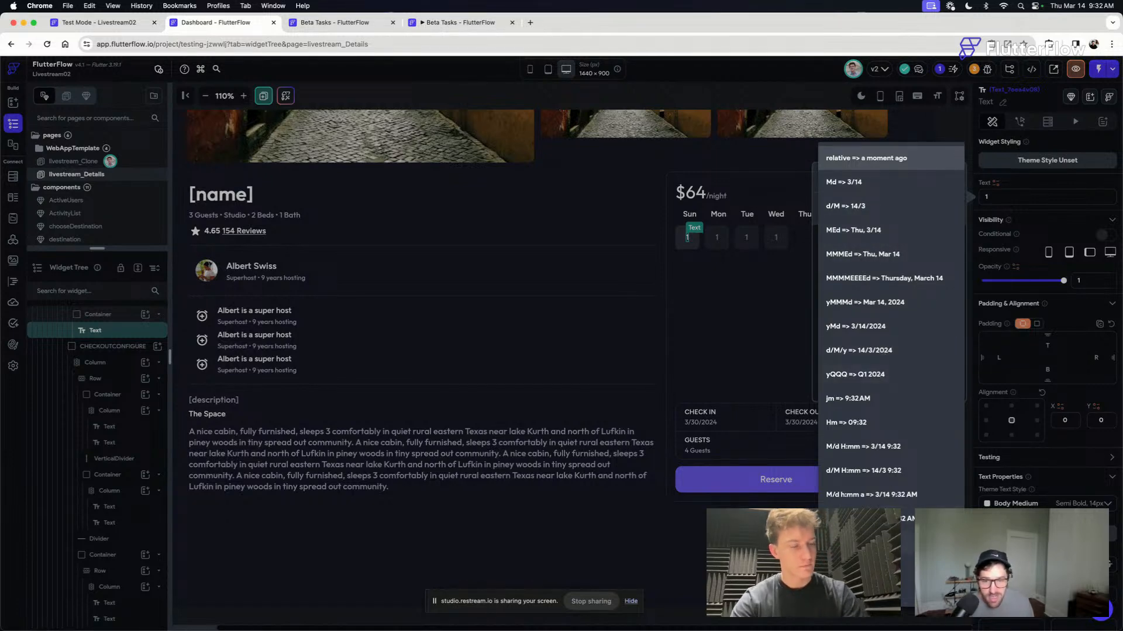
{"action": "left_click", "coordinate": [854, 591]}
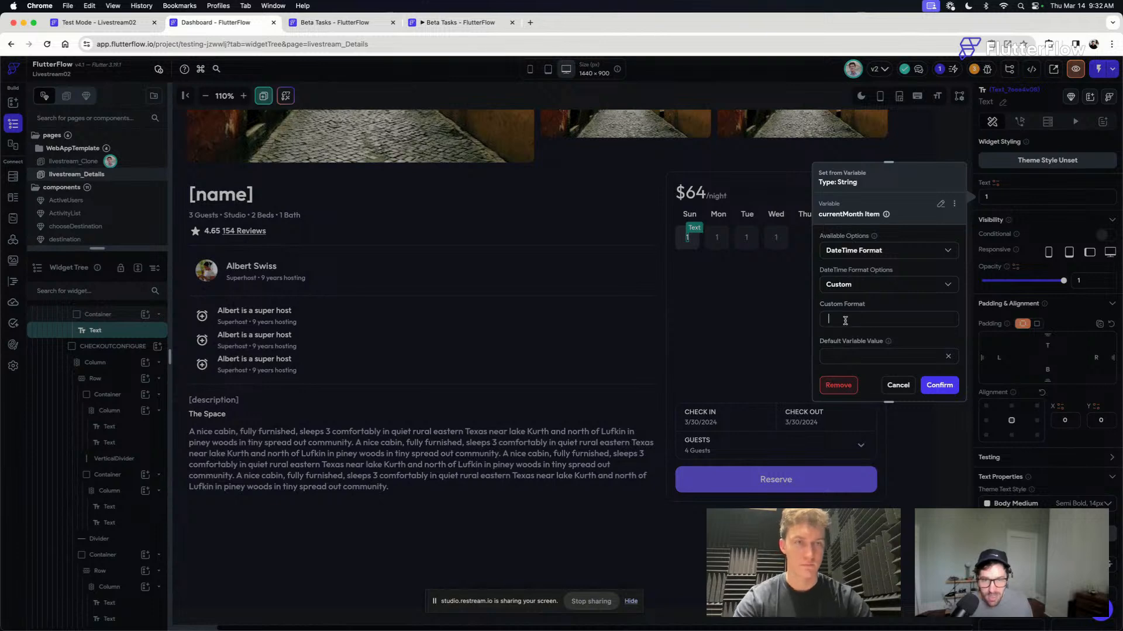
{"action": "type", "text": "d"}
{"action": "left_click", "coordinate": [939, 385]}
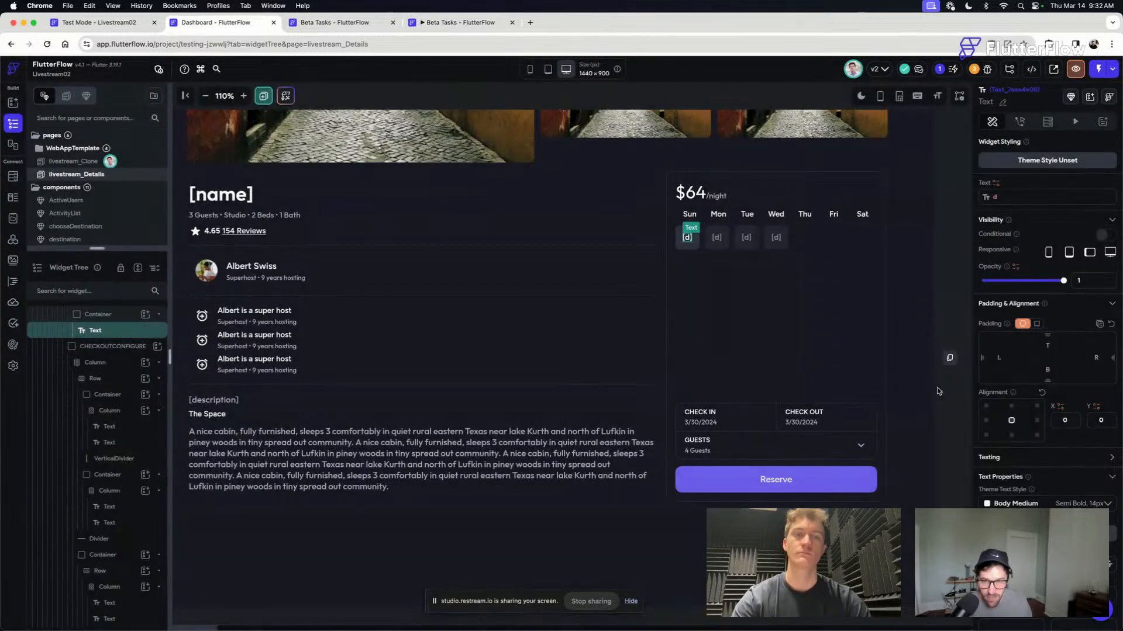
- Switch to the existing Livestream02 test session and examine its full compilation error
{"action": "left_click", "coordinate": [905, 236]}
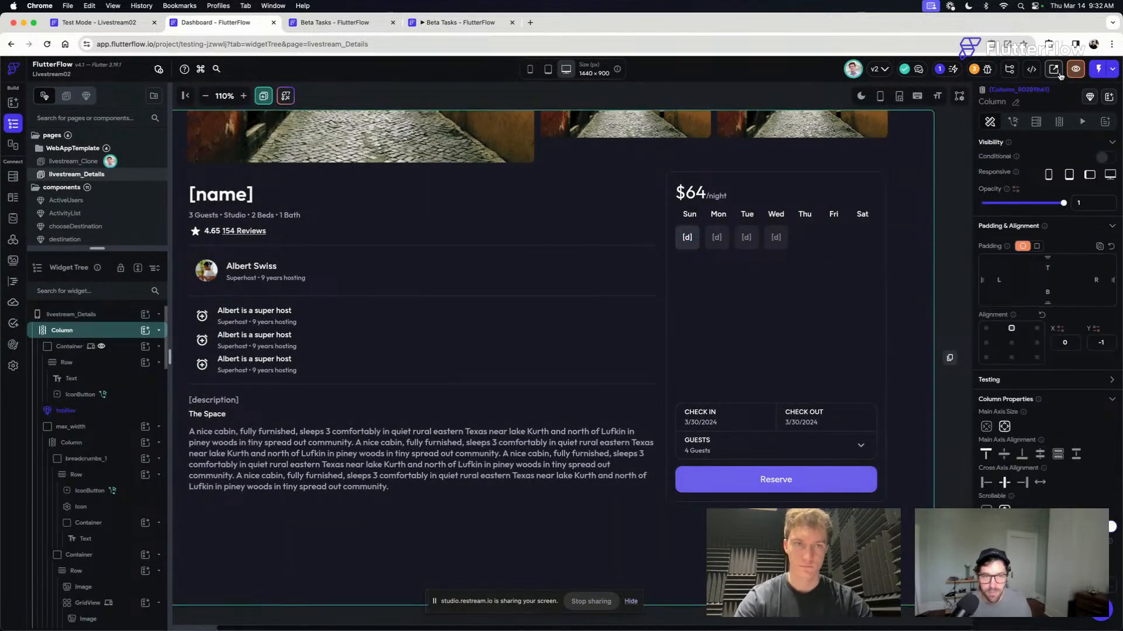
{"action": "key", "text": "ctrl+Up"}
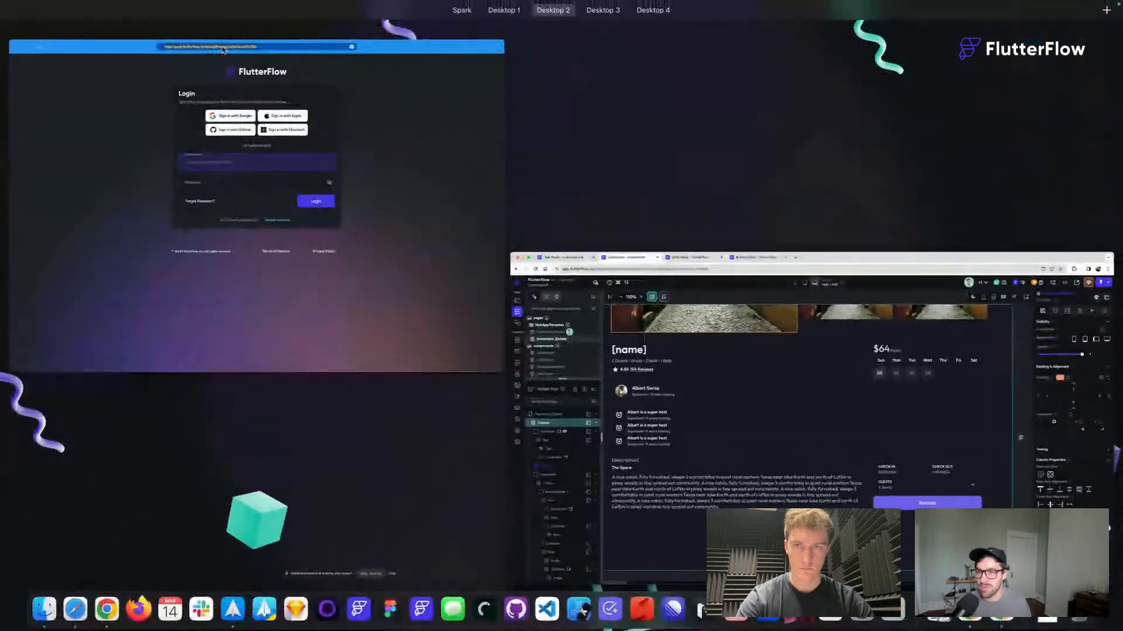
{"action": "left_click", "coordinate": [222, 49]}
{"action": "key", "text": "super+Tab"}
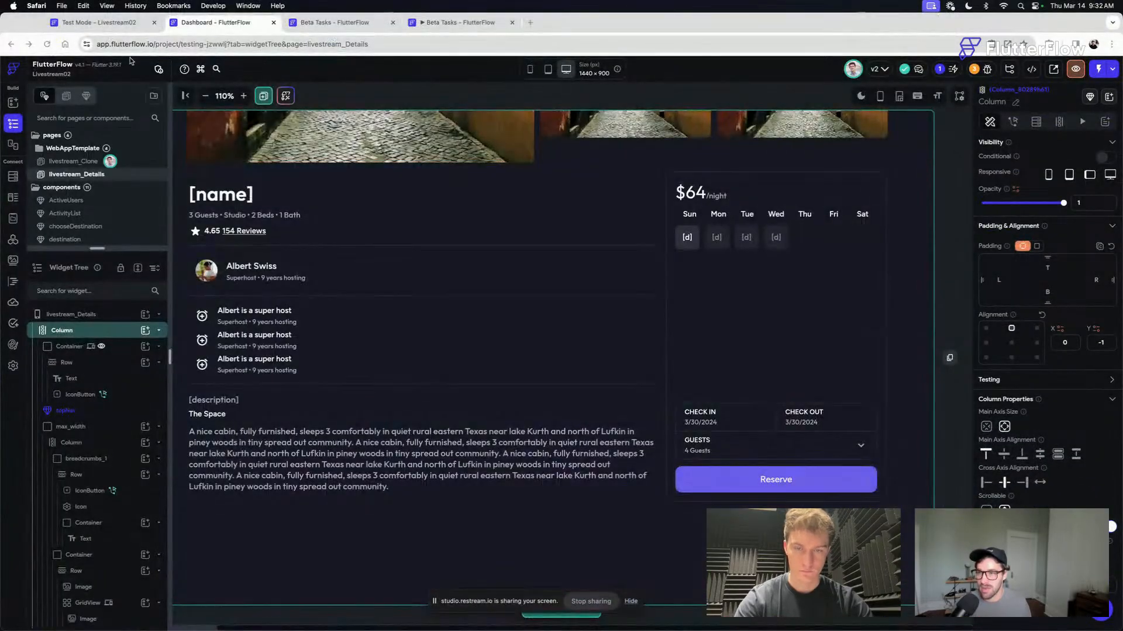
{"action": "left_click", "coordinate": [113, 28]}
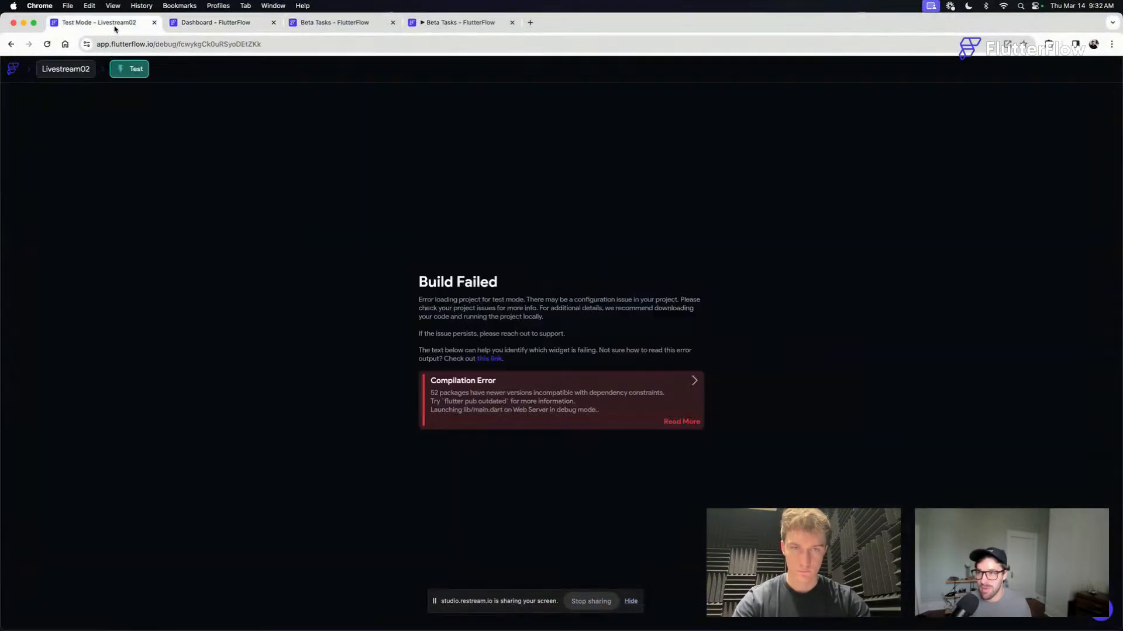
{"action": "left_click", "coordinate": [693, 382]}
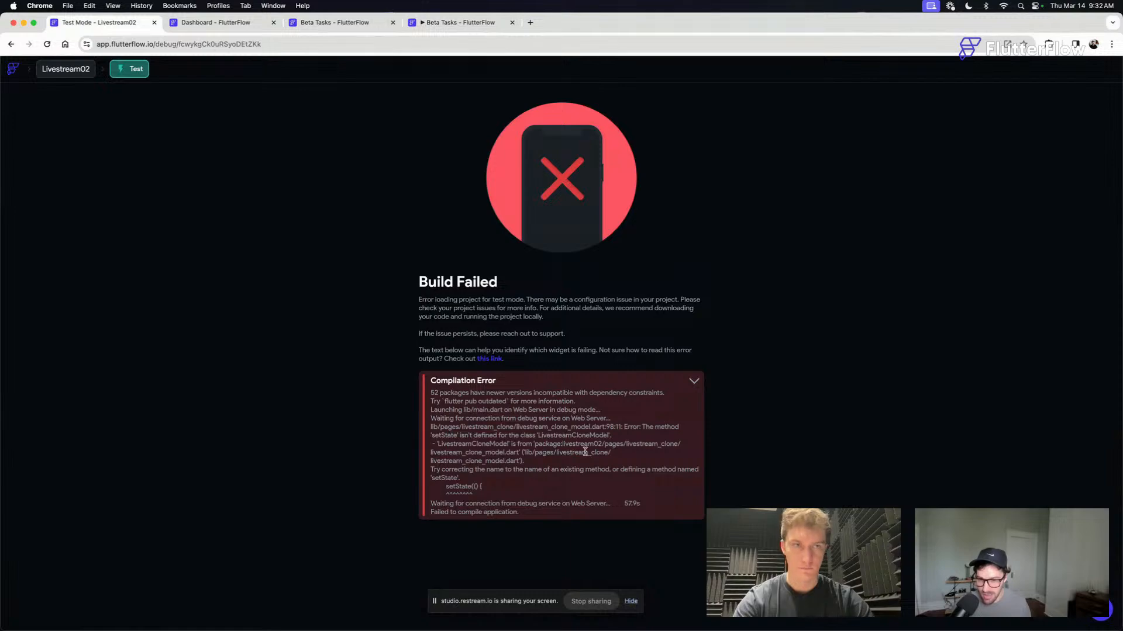
{"action": "left_click", "coordinate": [694, 383]}
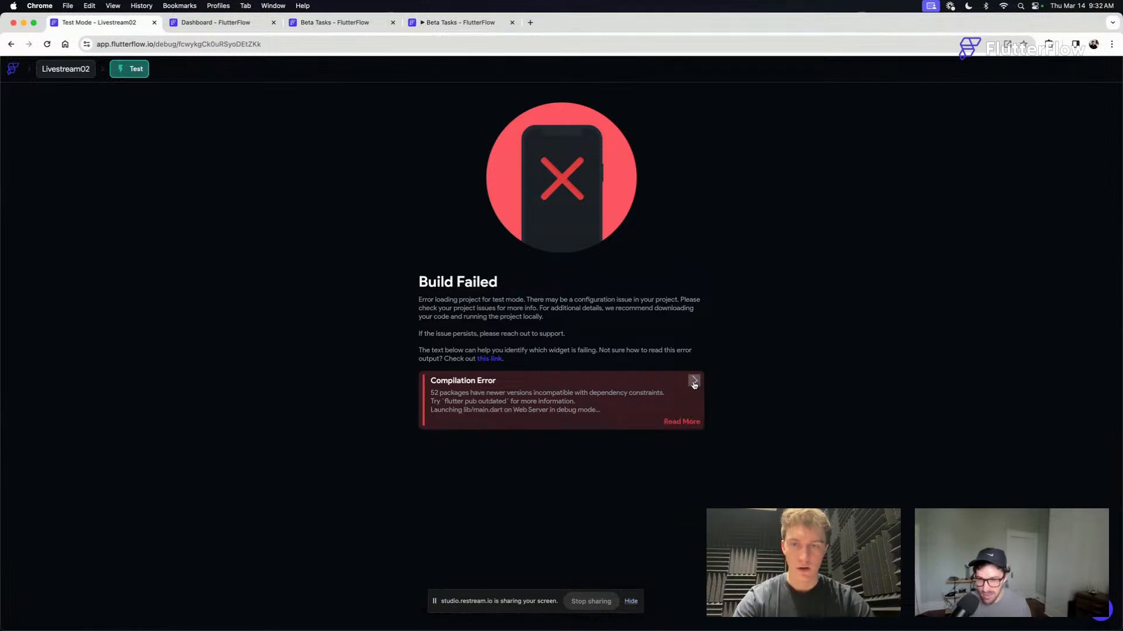
- Start a new Test Mode session from the Livestream02 project and close the failed test session
{"action": "left_click", "coordinate": [206, 22]}
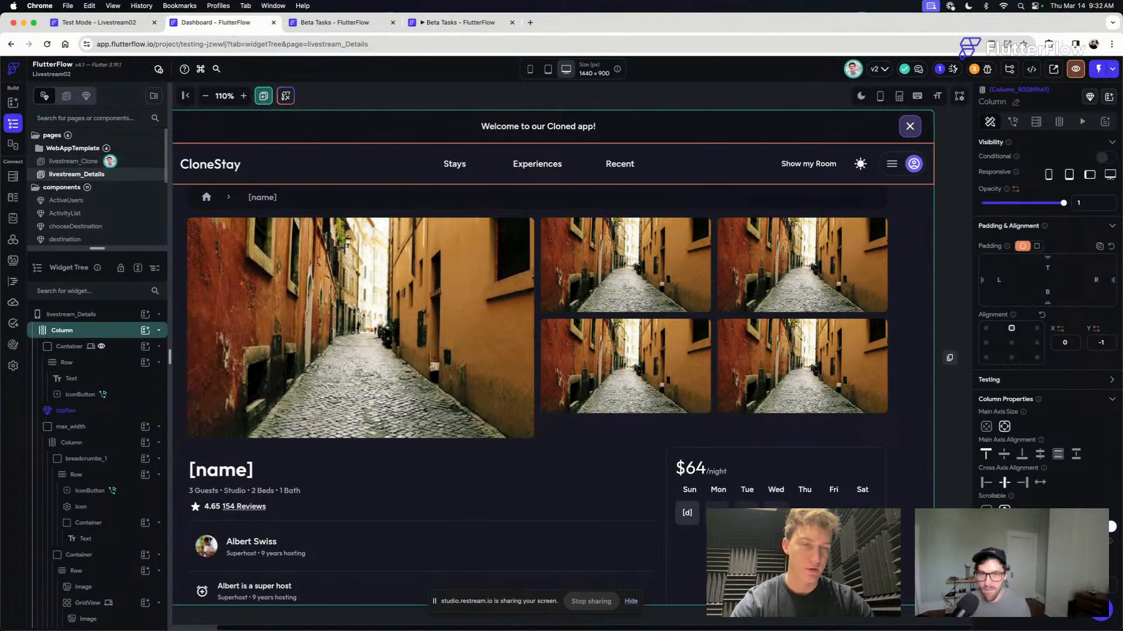
{"action": "left_click", "coordinate": [1097, 70]}
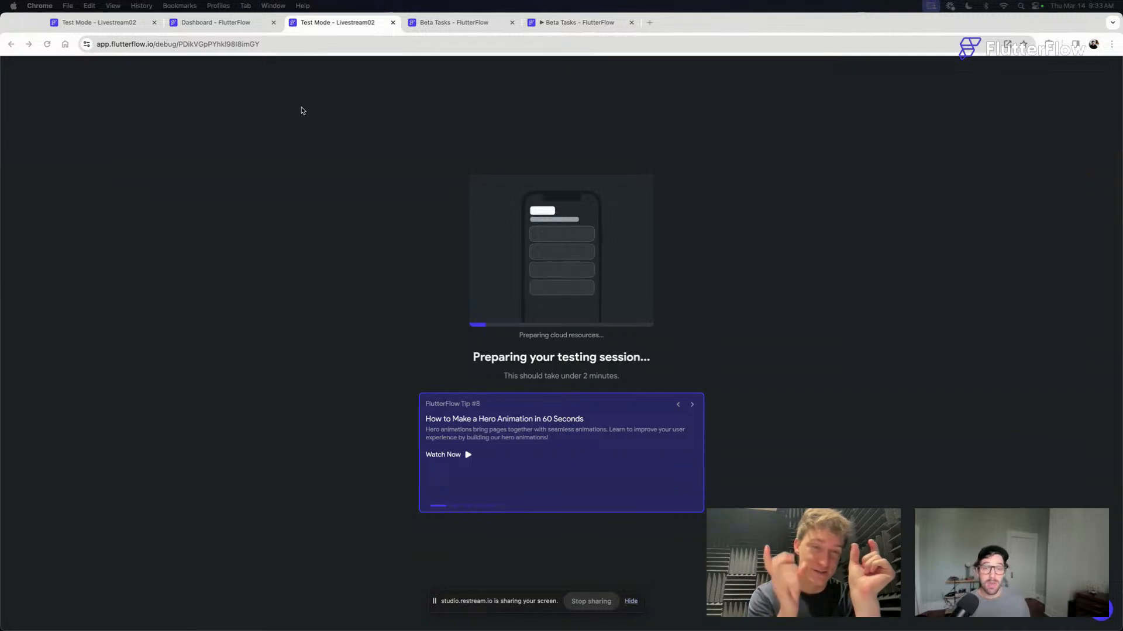
{"action": "left_click", "coordinate": [229, 23]}
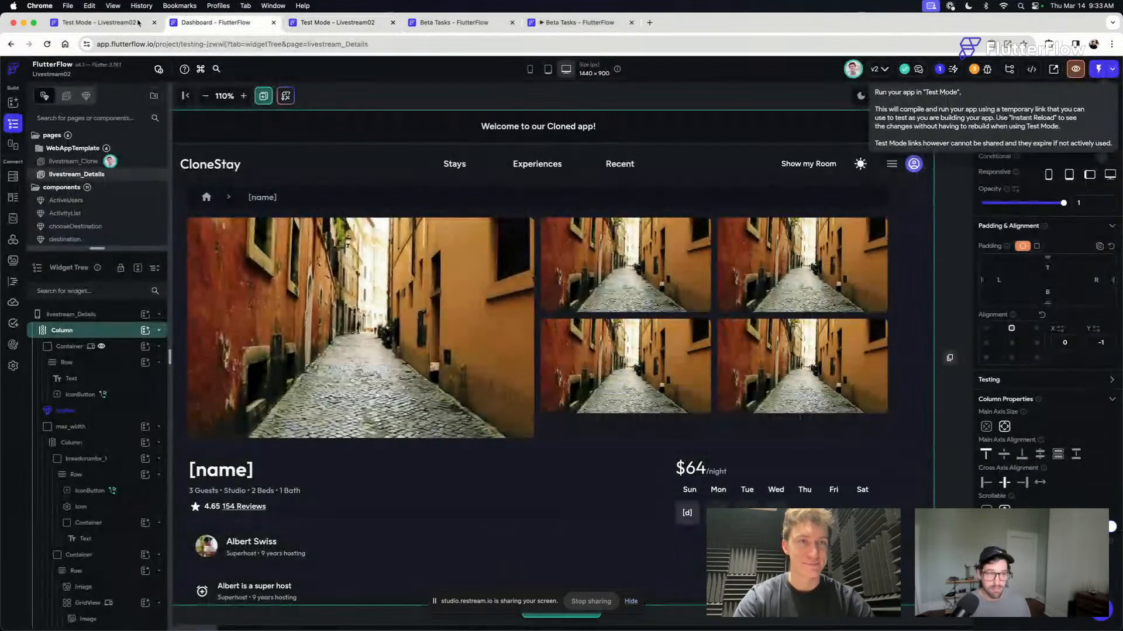
{"action": "left_click", "coordinate": [124, 24]}
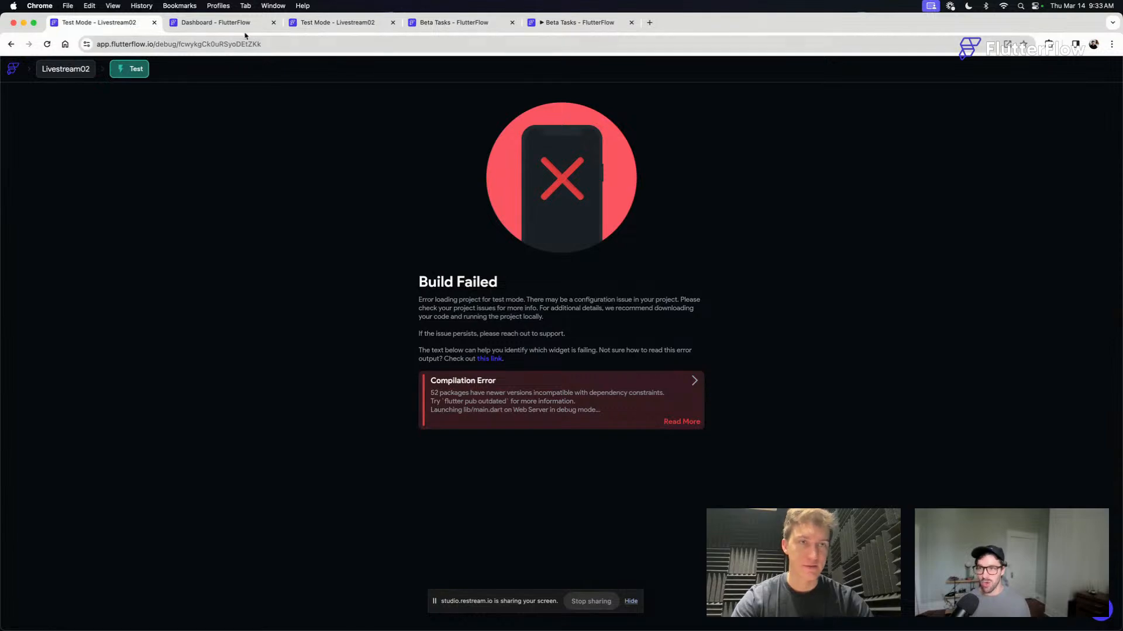
{"action": "left_click", "coordinate": [153, 24]}
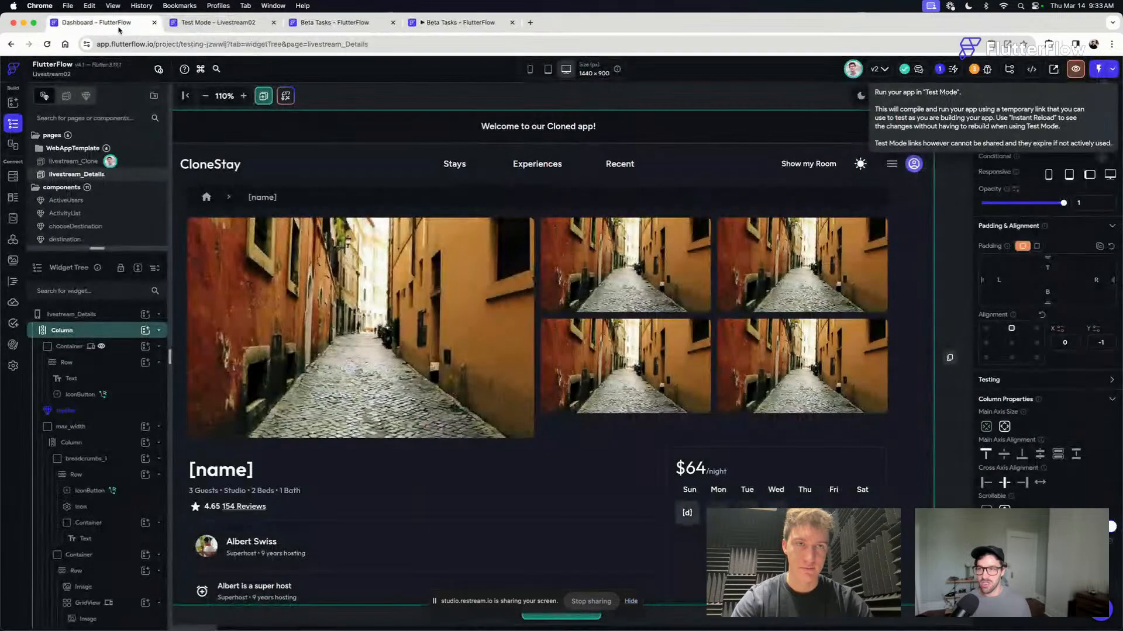
- Select the outer container of the booking card on livestream_Details
{"action": "scroll", "coordinate": [824, 426], "scroll_direction": "down", "scroll_amount": 5}
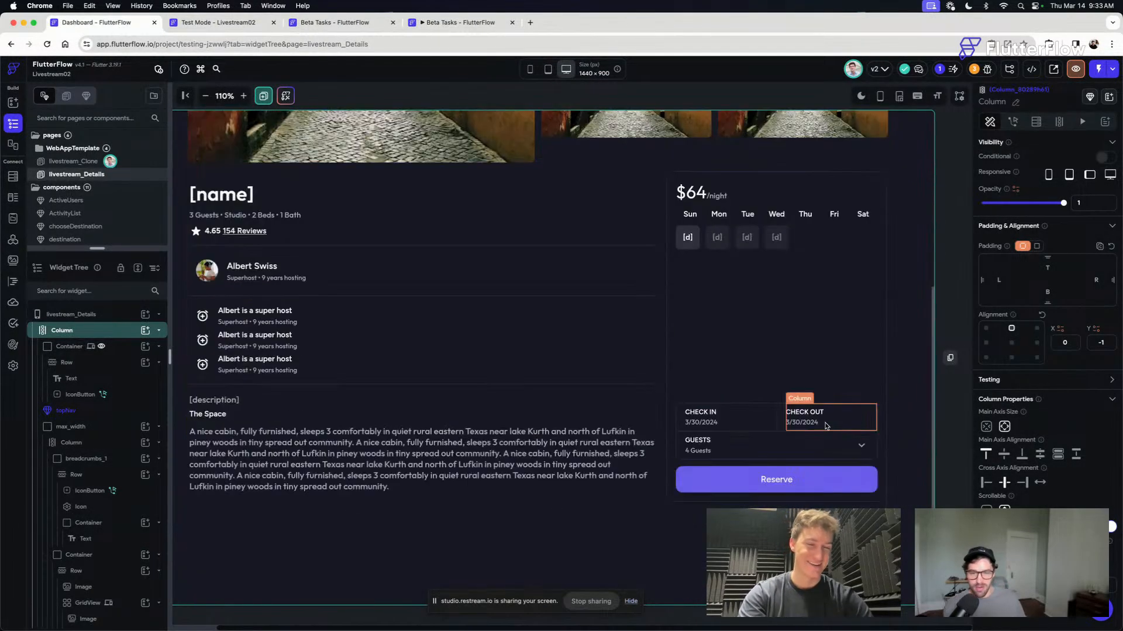
{"action": "left_click", "coordinate": [943, 426]}
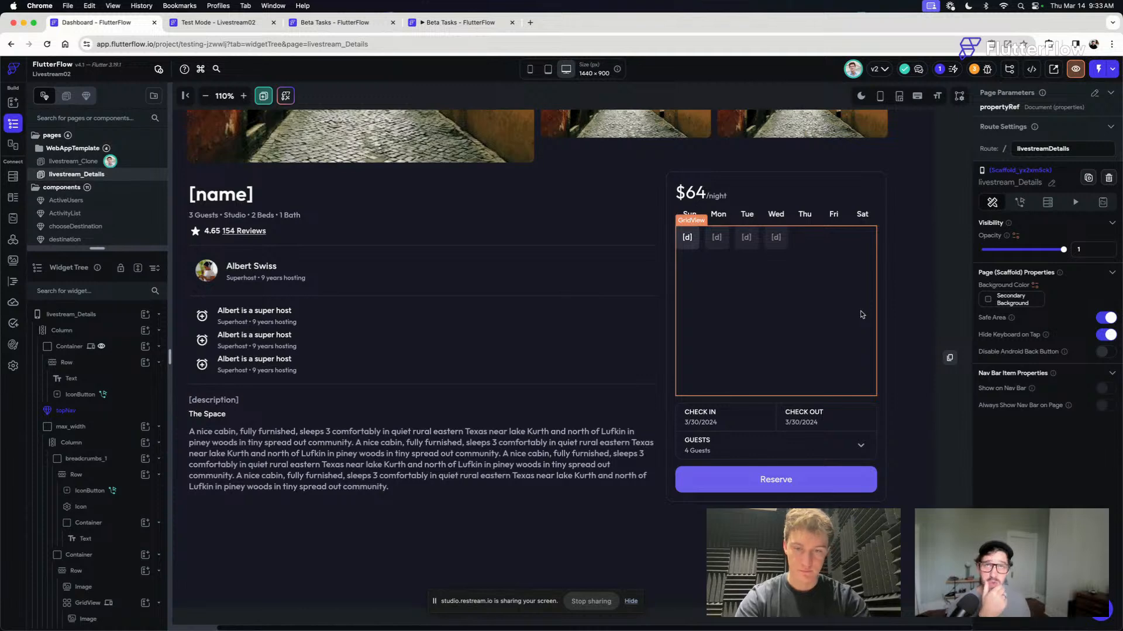
{"action": "left_click", "coordinate": [883, 182]}
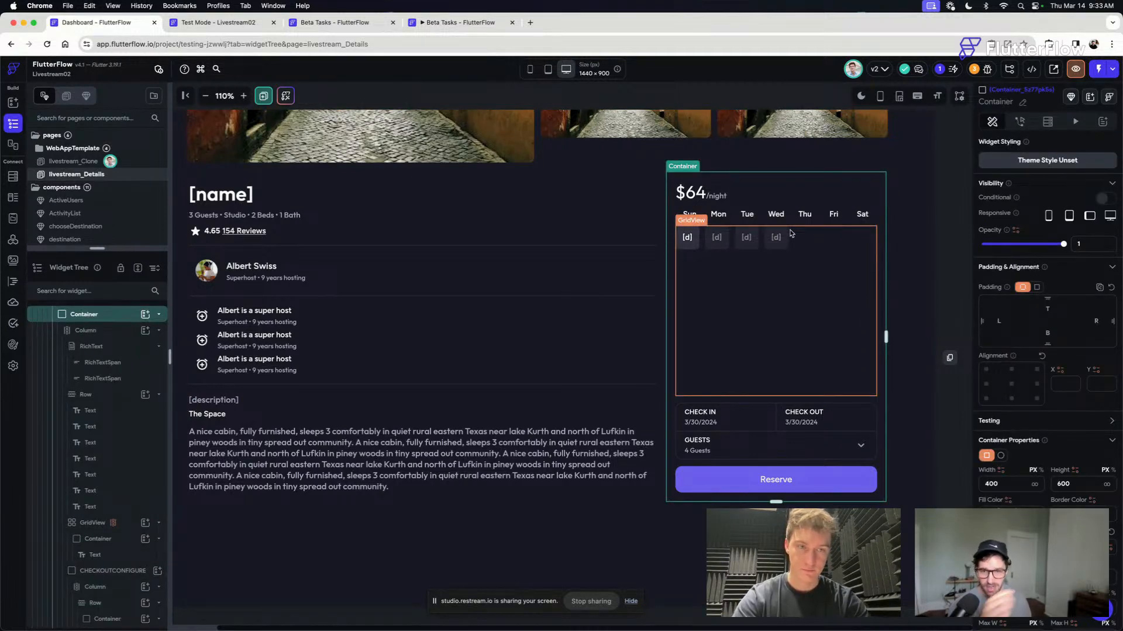
- Convert the booking card's outer container into a reusable component named bookingCalendar
{"action": "left_click", "coordinate": [1072, 98]}
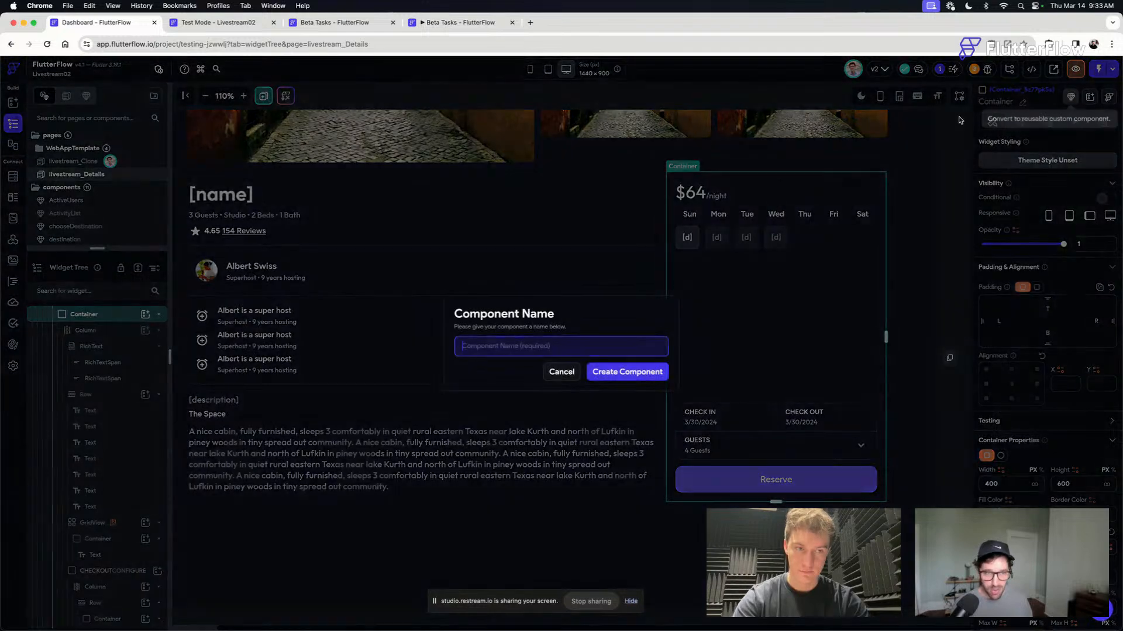
{"action": "type", "text": "bookingCalendar"}
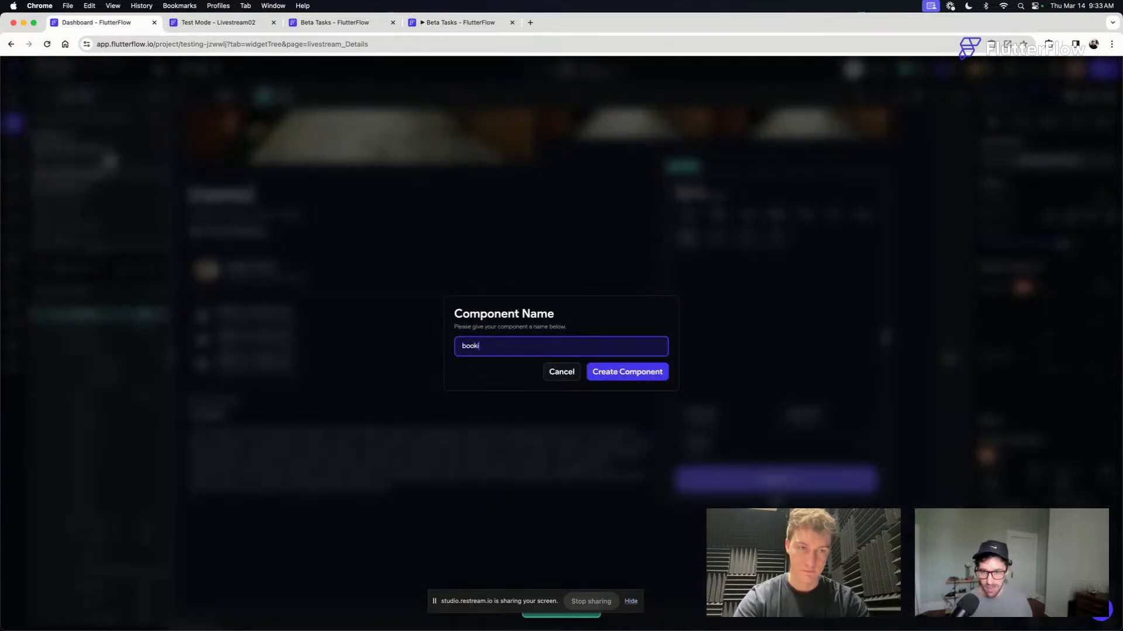
{"action": "left_click", "coordinate": [636, 376]}
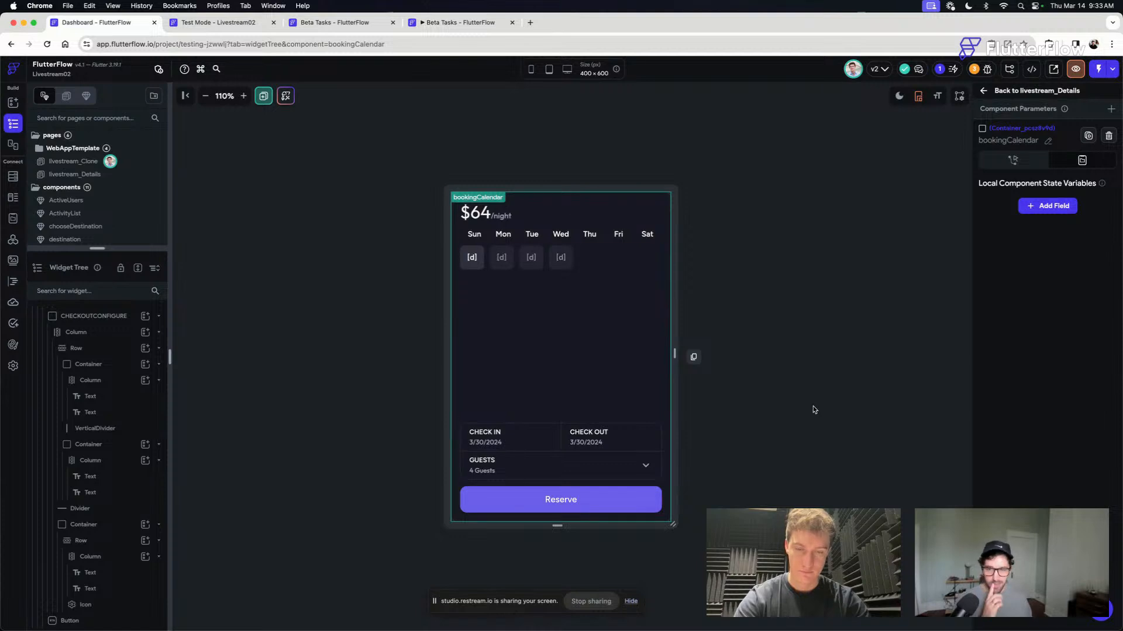
- Add a local component state variable named startDate with type DateTime to bookingCalendar
{"action": "left_click", "coordinate": [811, 359]}
{"action": "left_click", "coordinate": [1055, 210]}
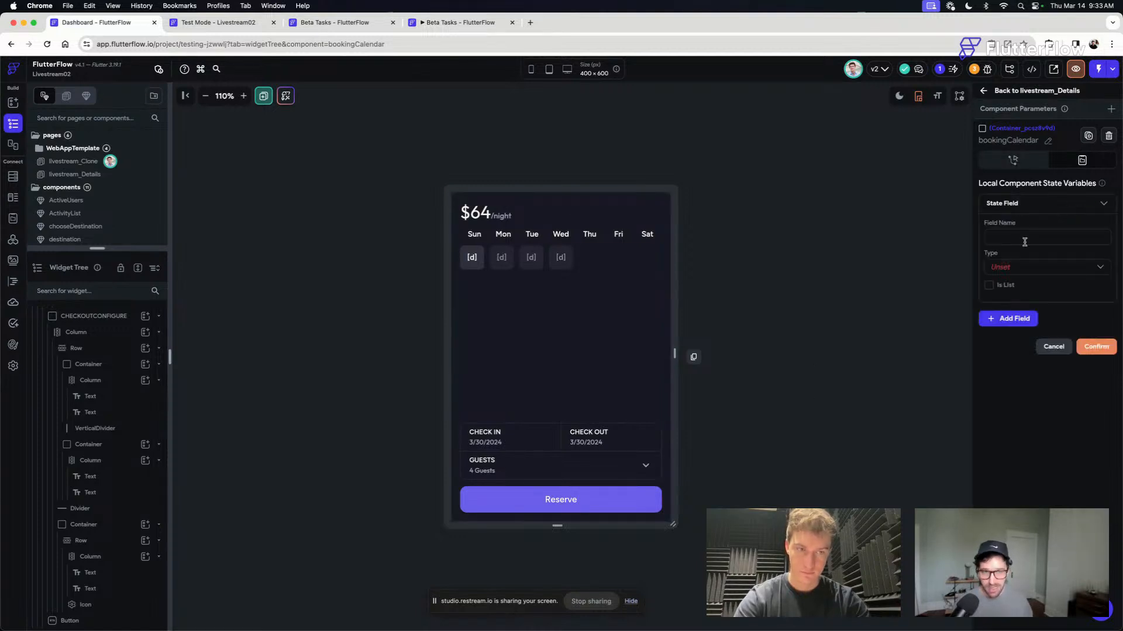
{"action": "left_click", "coordinate": [1019, 239]}
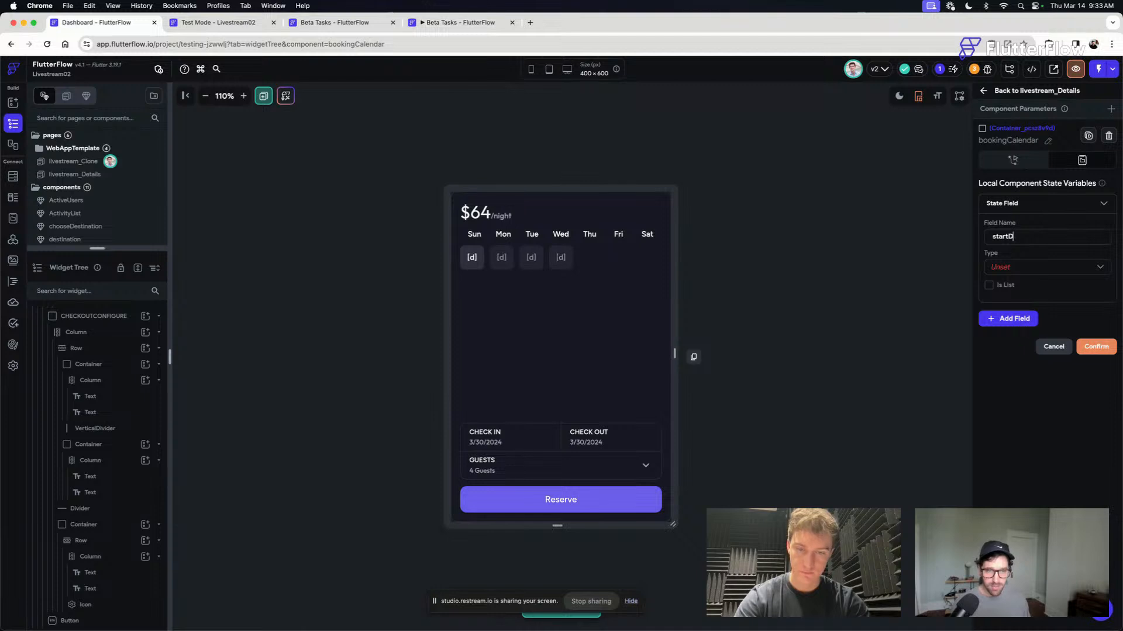
{"action": "left_click", "coordinate": [1005, 273]}
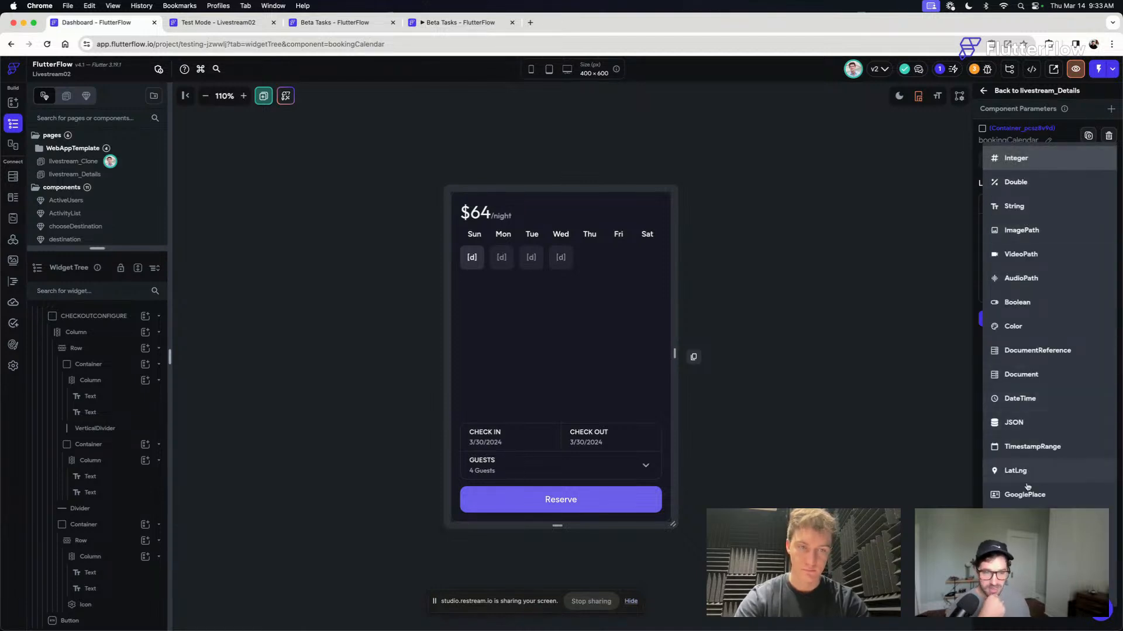
{"action": "left_click", "coordinate": [1030, 398]}
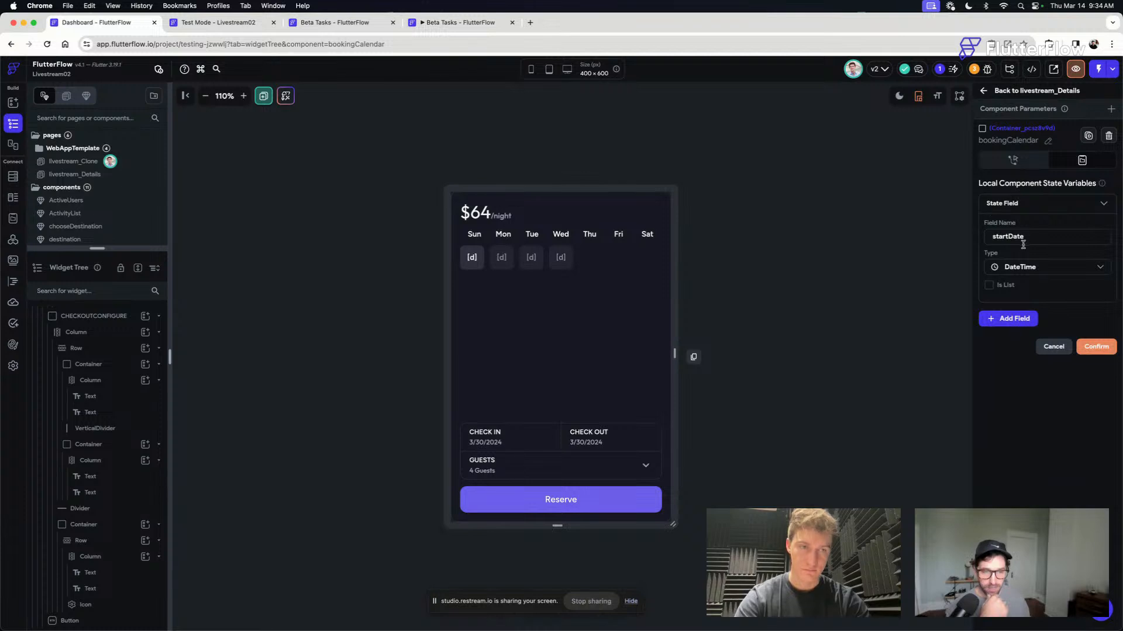
{"action": "left_click", "coordinate": [1028, 203]}
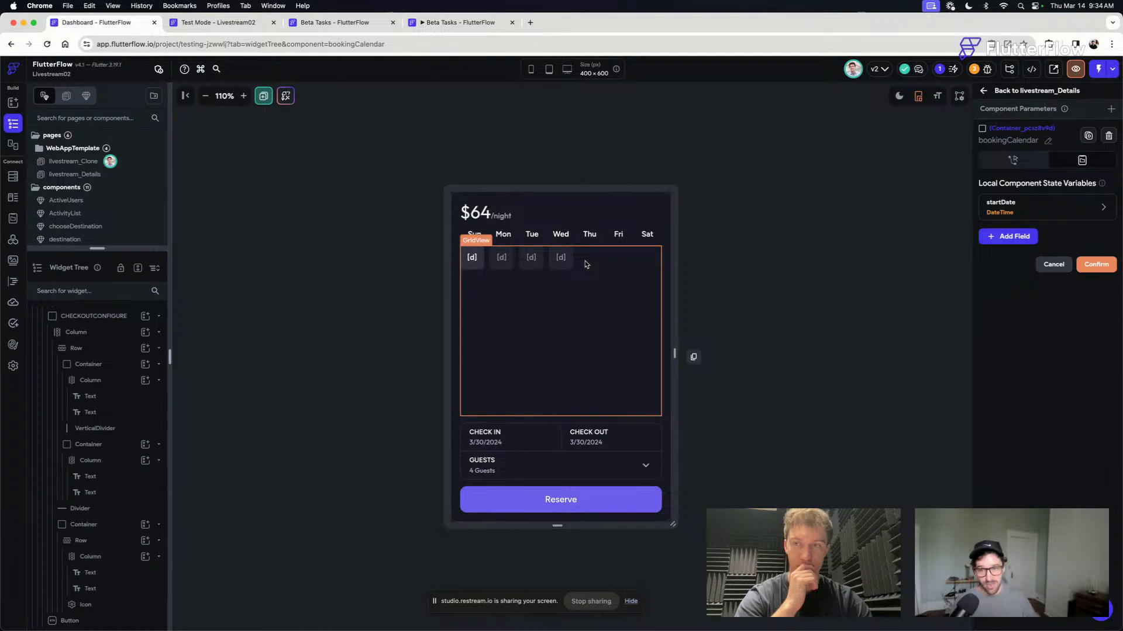
- Add a second component state variable named endDate of type DateTime and confirm the bookingCalendar state fields
{"action": "left_click", "coordinate": [1017, 240]}
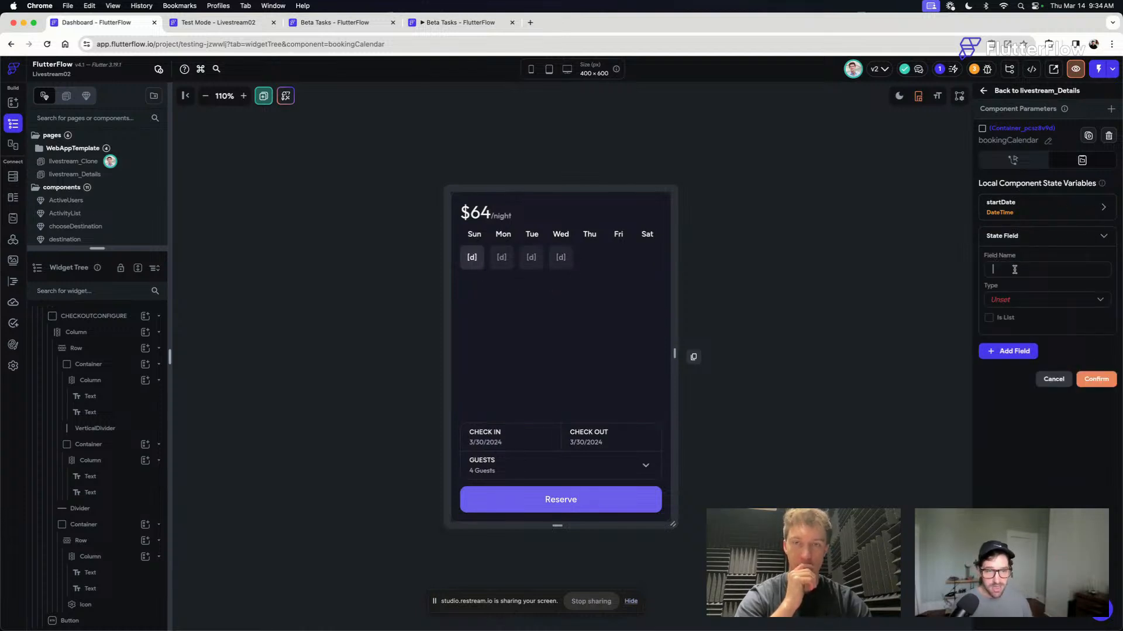
{"action": "type", "text": "endDate"}
{"action": "left_click", "coordinate": [1007, 302]}
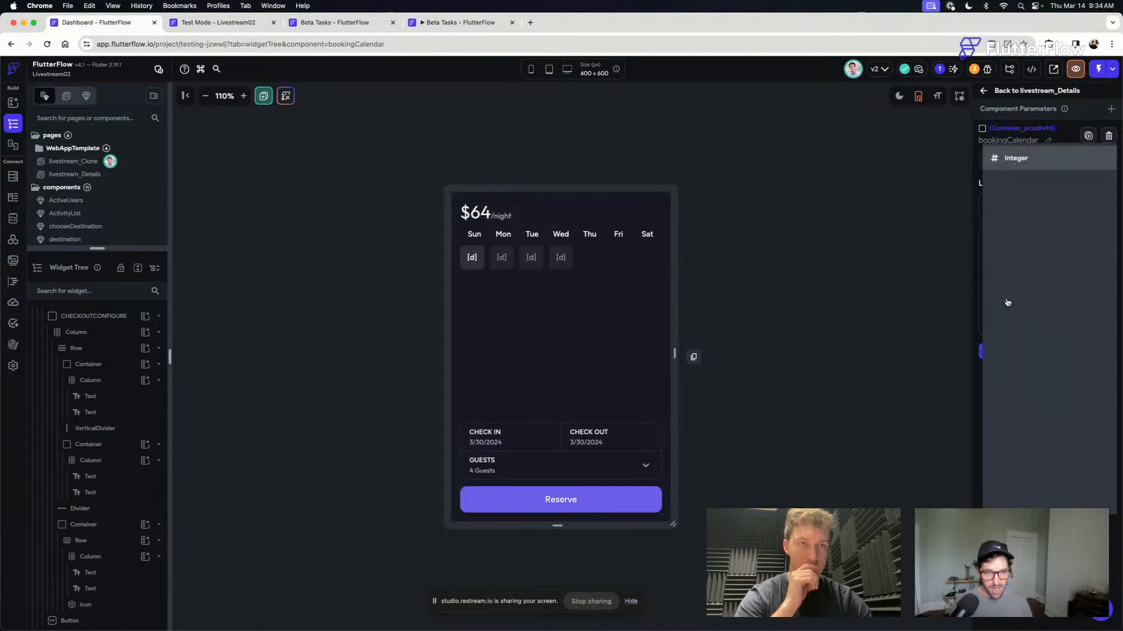
{"action": "left_click", "coordinate": [1020, 395]}
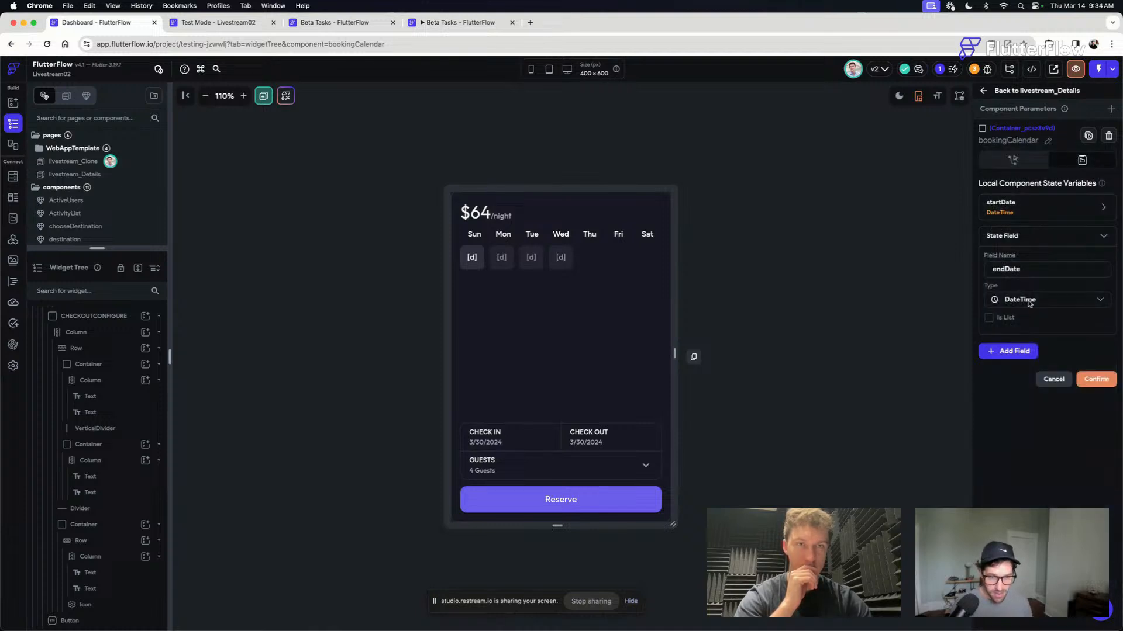
{"action": "left_click", "coordinate": [1096, 380]}
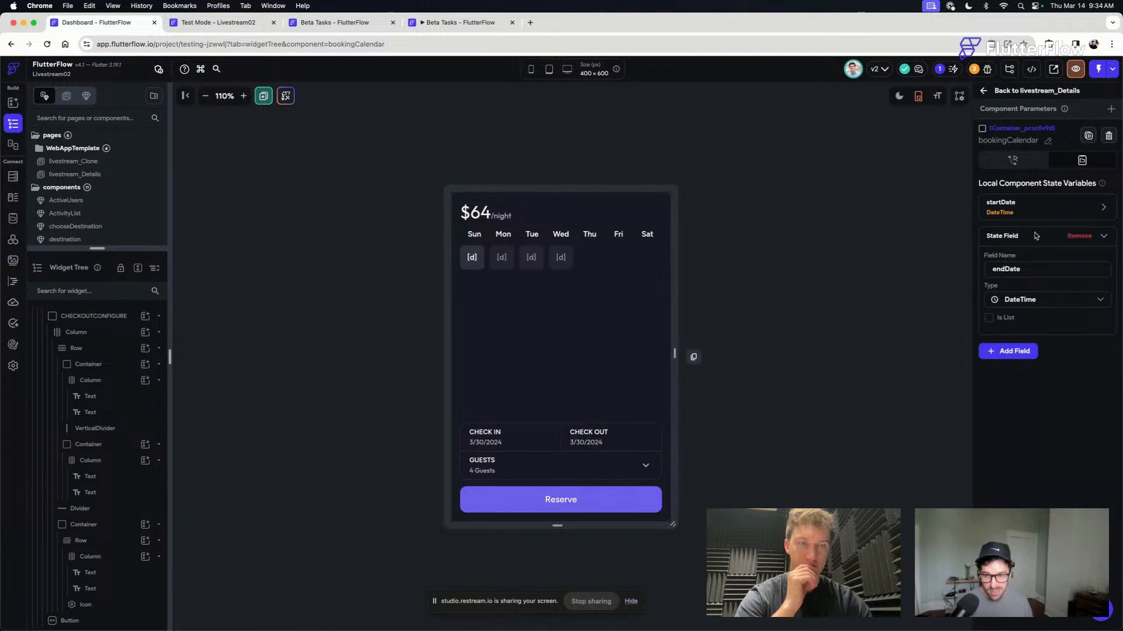
{"action": "left_click", "coordinate": [1017, 240]}
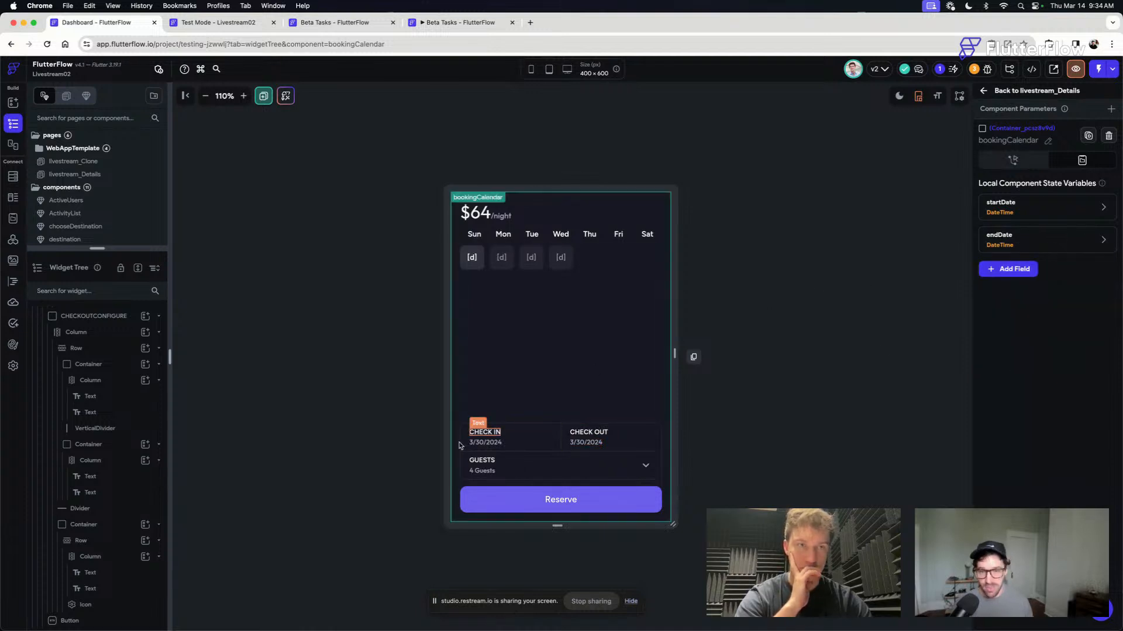
- Bind the date text under CHECK IN to the startDate component state as a DateTime Format with the yMd option
{"action": "left_click", "coordinate": [474, 443]}
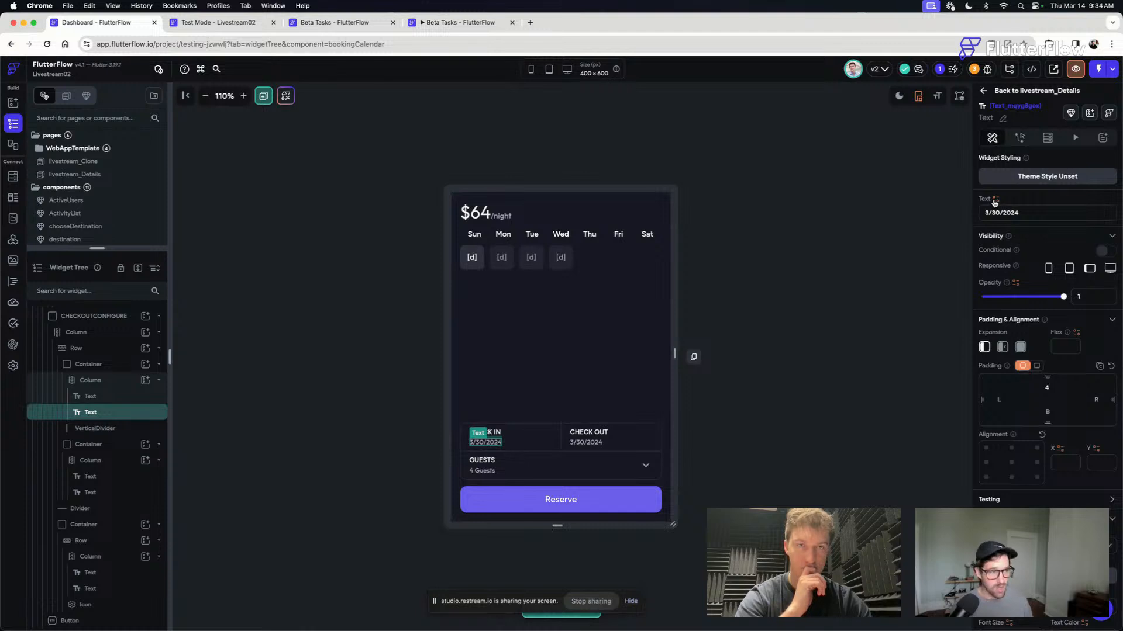
{"action": "left_click", "coordinate": [995, 200]}
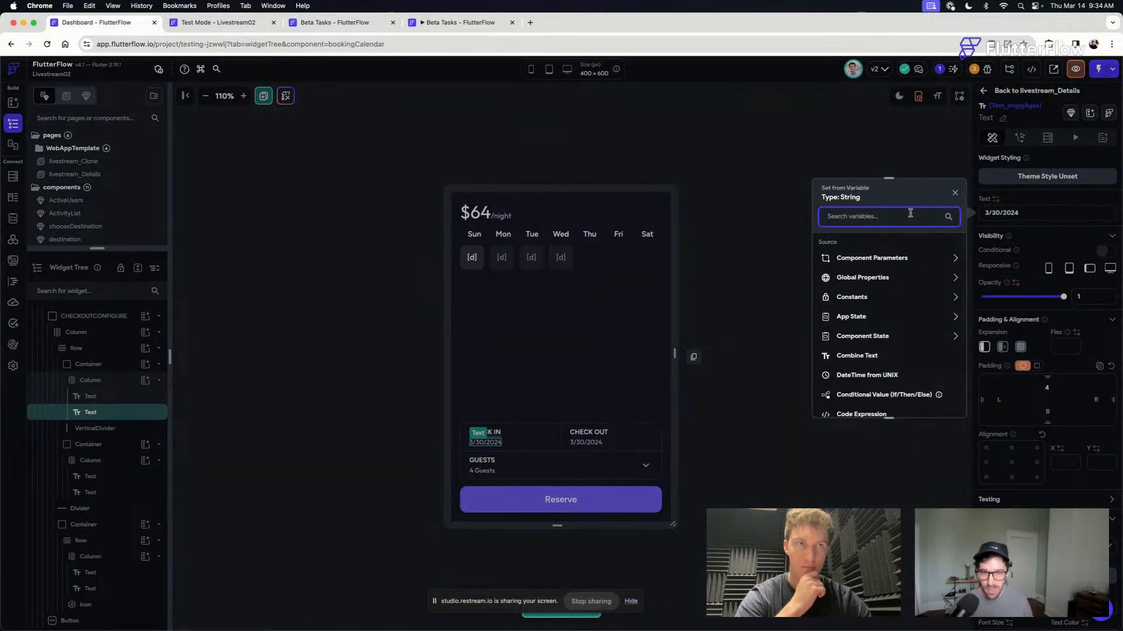
{"action": "type", "text": "start"}
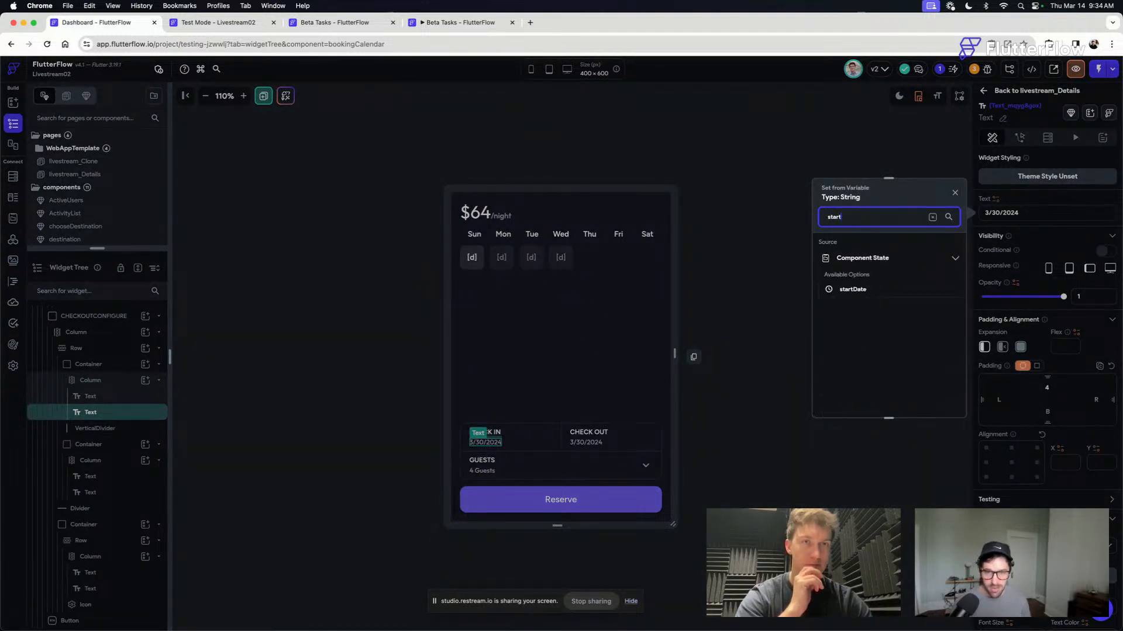
{"action": "left_click", "coordinate": [855, 290]}
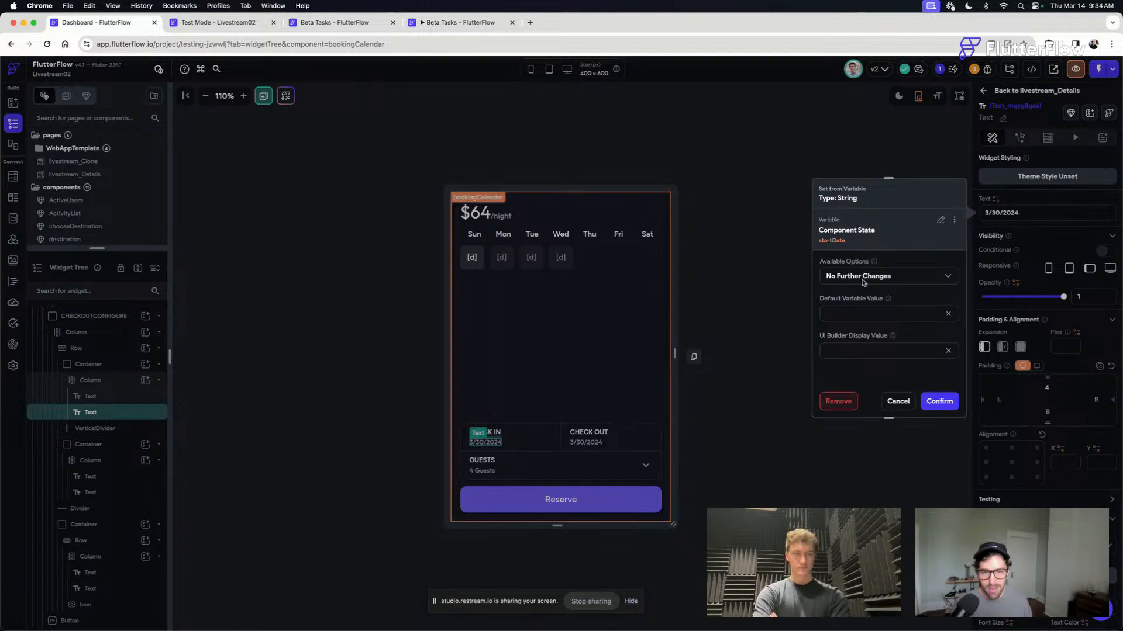
{"action": "left_click", "coordinate": [862, 282]}
{"action": "left_click", "coordinate": [858, 228]}
{"action": "left_click", "coordinate": [844, 309]}
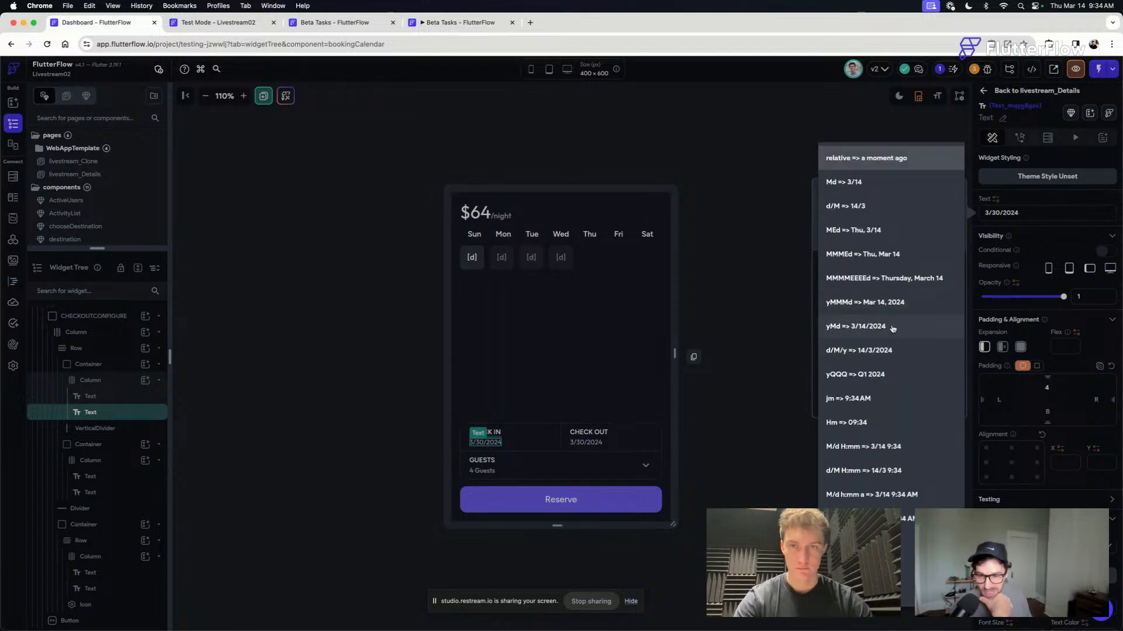
{"action": "left_click", "coordinate": [892, 328]}
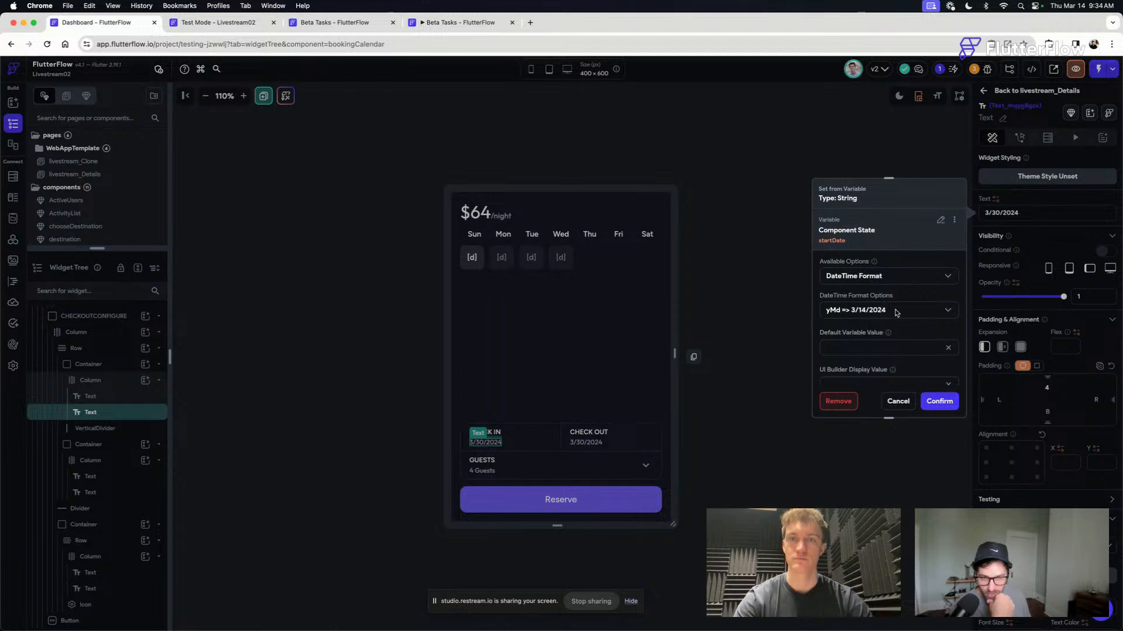
{"action": "left_click", "coordinate": [942, 402]}
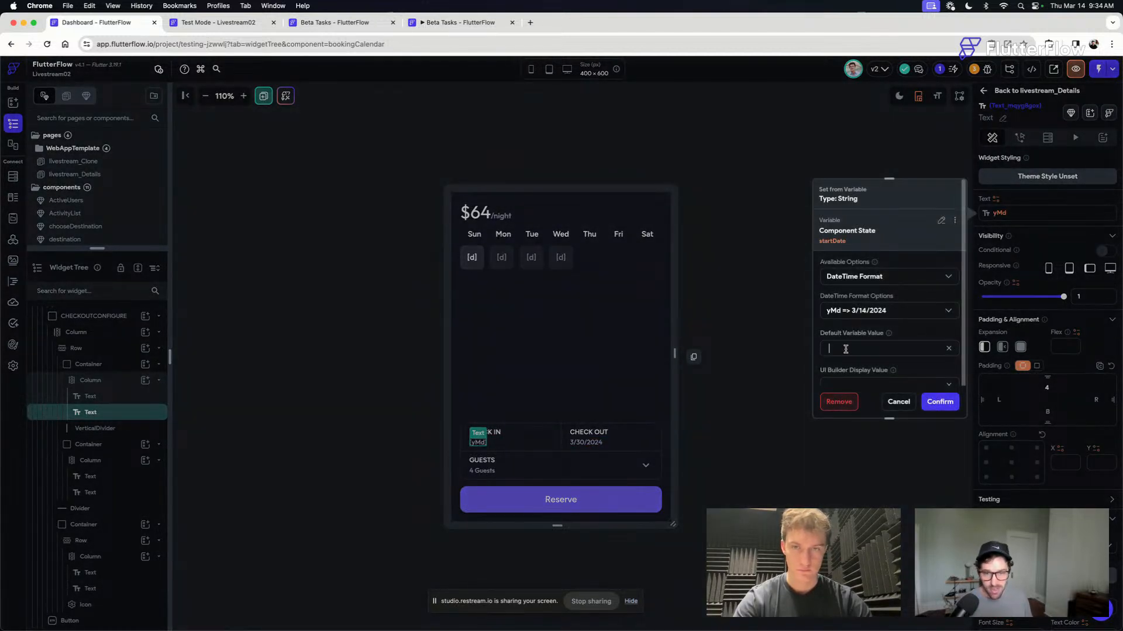
- Set the default variable value of the CHECK IN date text to "Select from above"
{"action": "type", "text": "Select"}
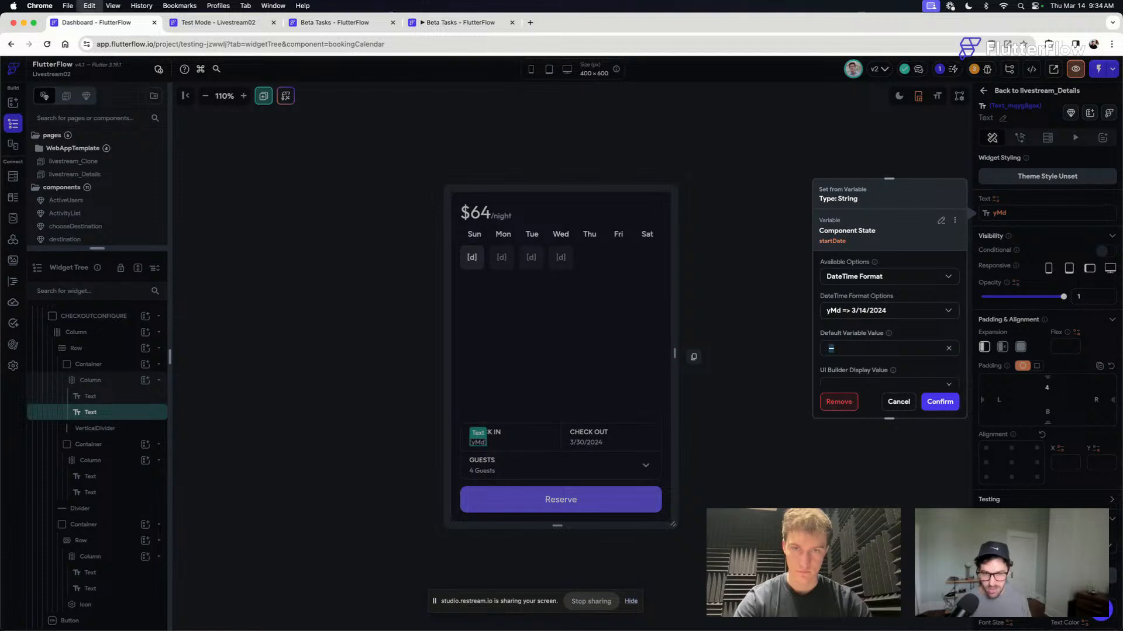
{"action": "type", "text": " from abo"}
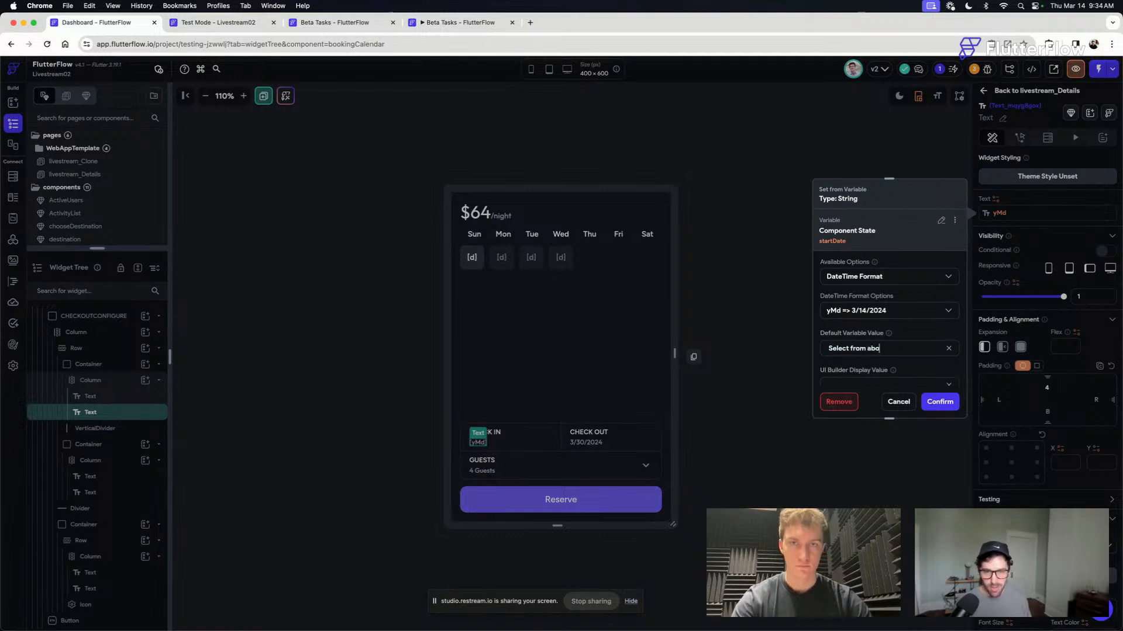
{"action": "type", "text": "ve"}
{"action": "left_click", "coordinate": [940, 402]}
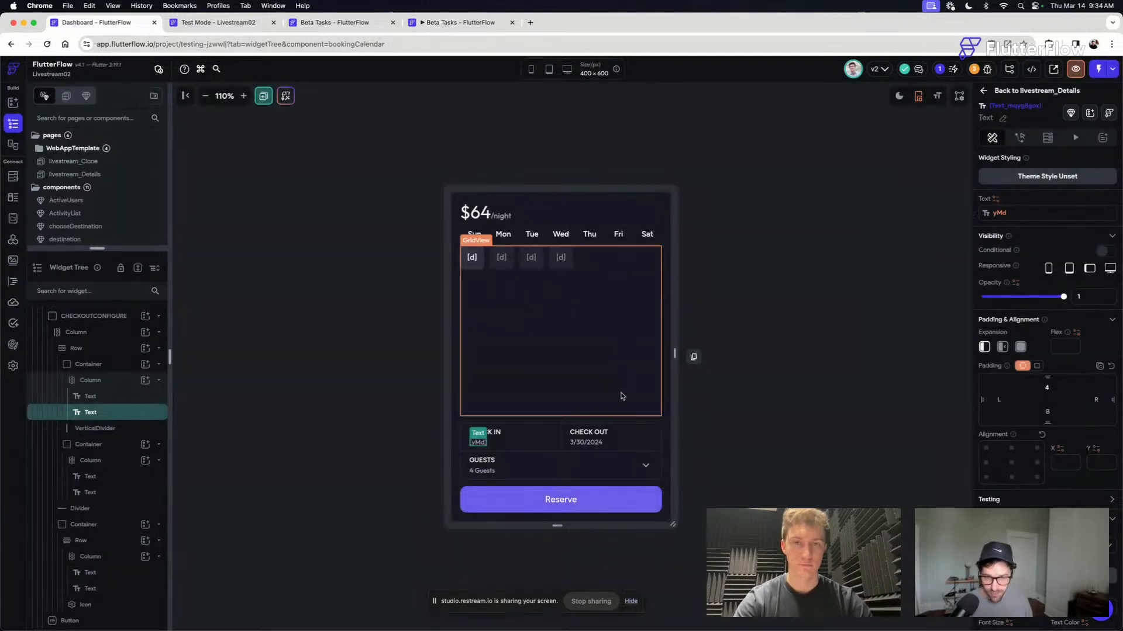
- Bind the date text under CHECK OUT to the endDate component state as a DateTime Format with the yMd option
{"action": "left_click", "coordinate": [595, 444]}
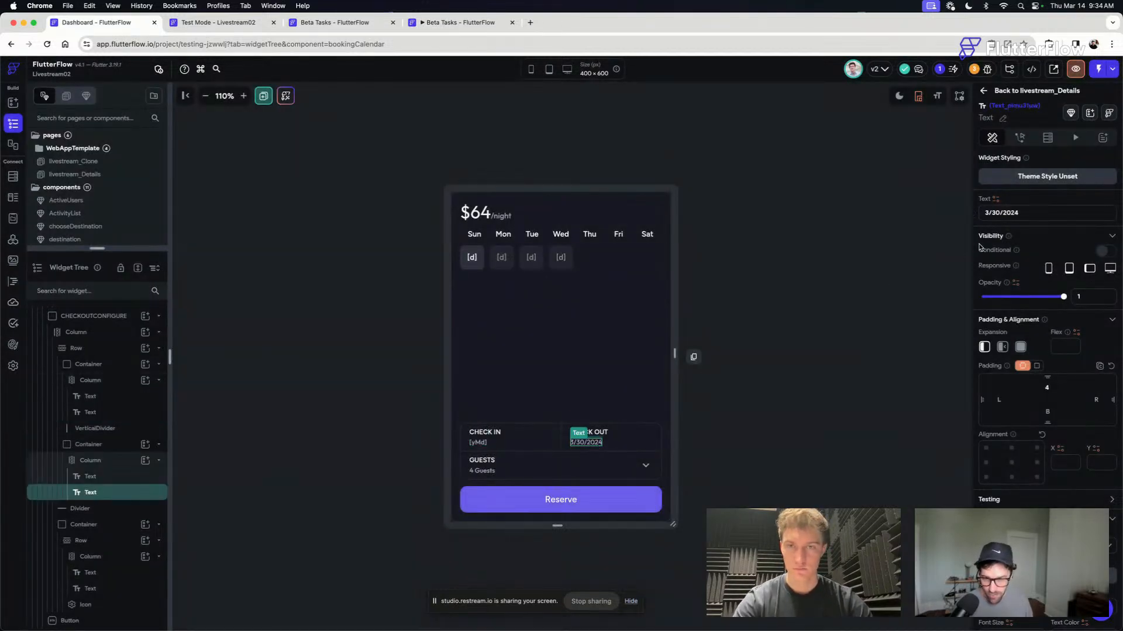
{"action": "left_click", "coordinate": [994, 200]}
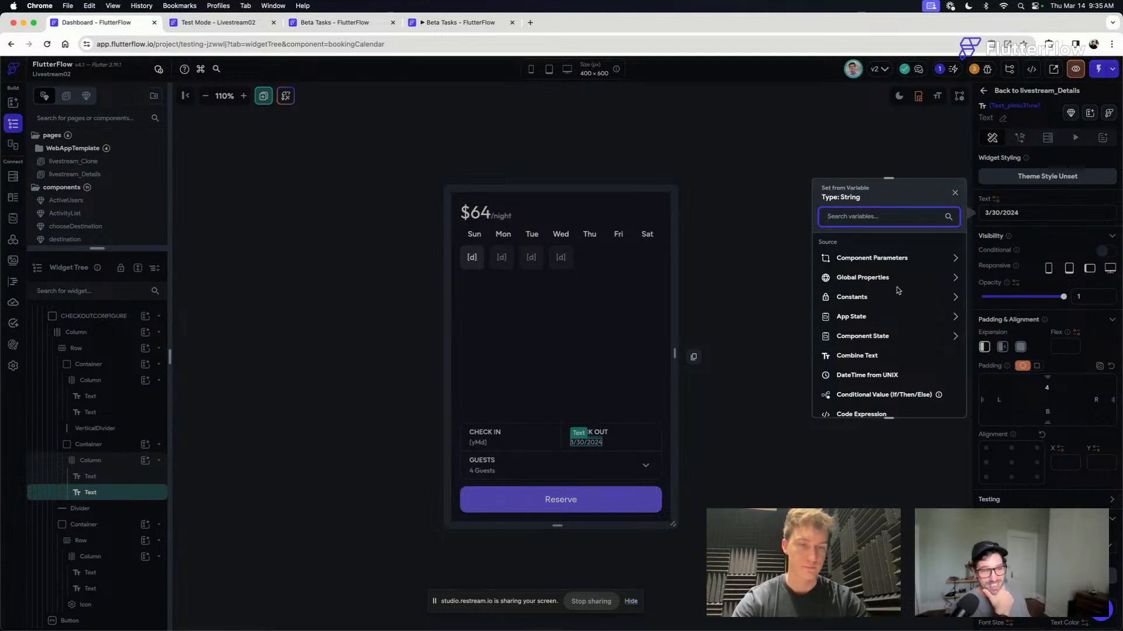
{"action": "scroll", "coordinate": [898, 290], "scroll_direction": "down", "scroll_amount": 1}
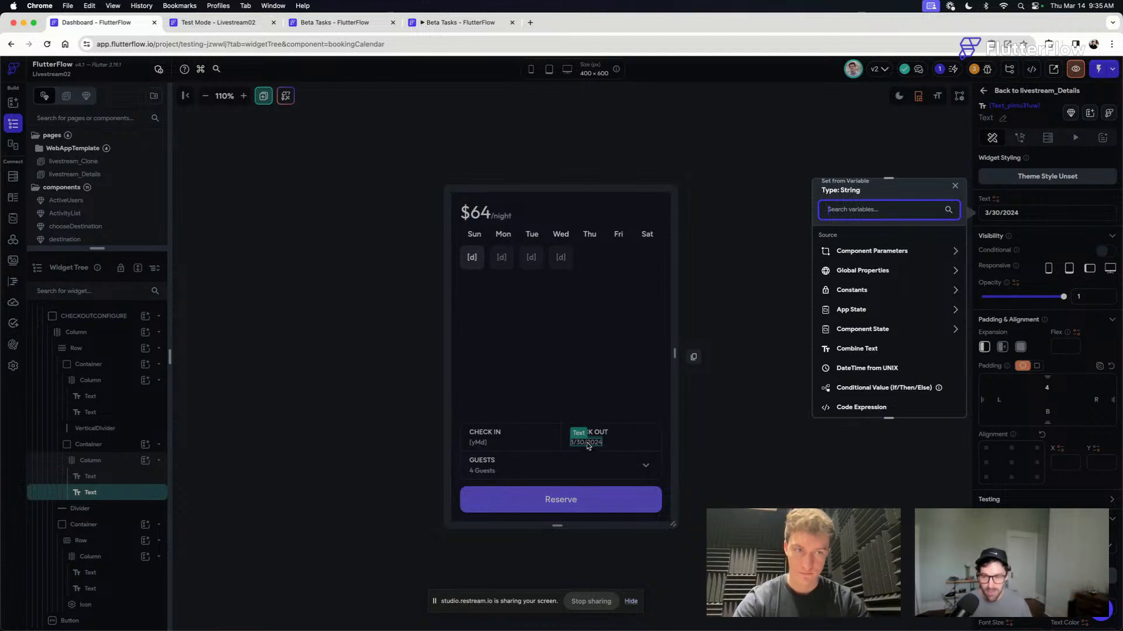
{"action": "scroll", "coordinate": [880, 290], "scroll_direction": "down", "scroll_amount": 1}
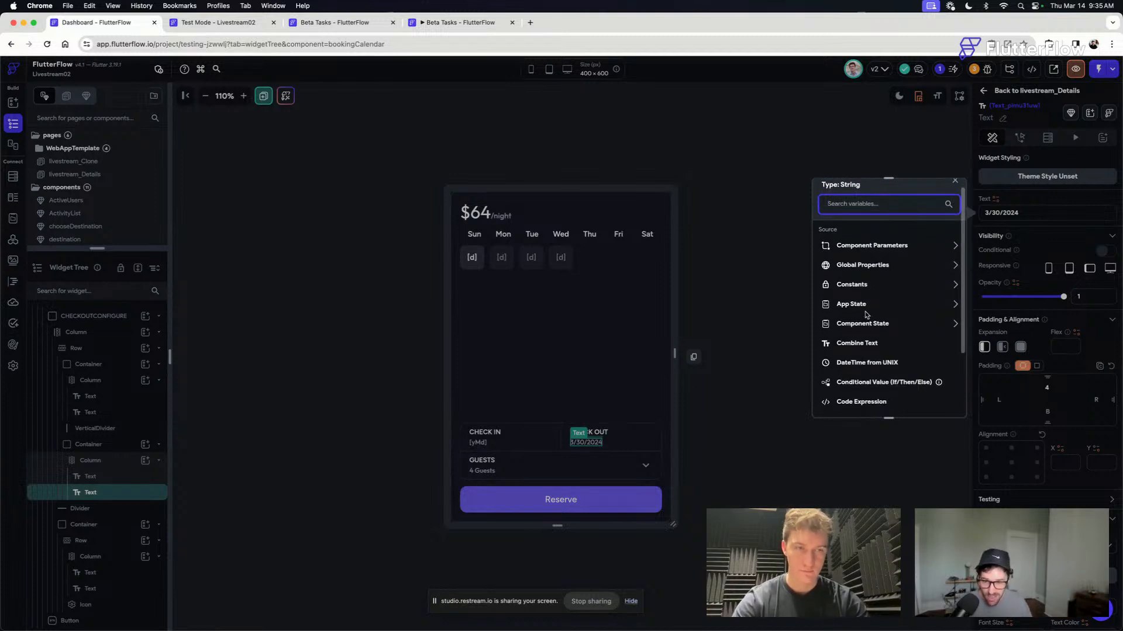
{"action": "left_click", "coordinate": [866, 205]}
{"action": "type", "text": "end"}
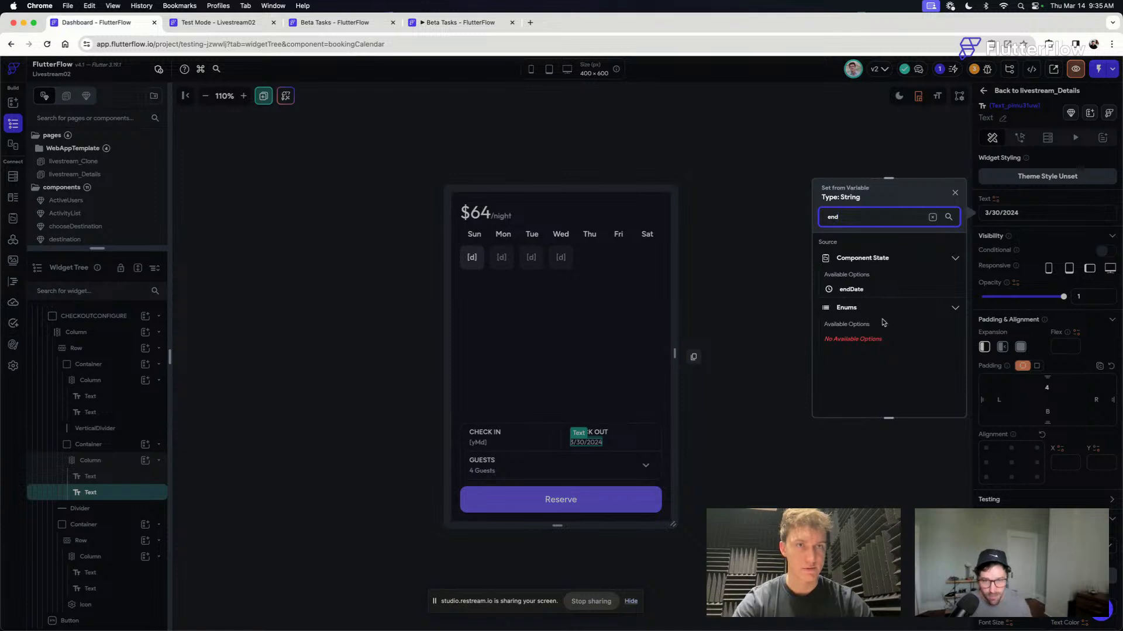
{"action": "left_click", "coordinate": [851, 289]}
{"action": "left_click", "coordinate": [864, 276]}
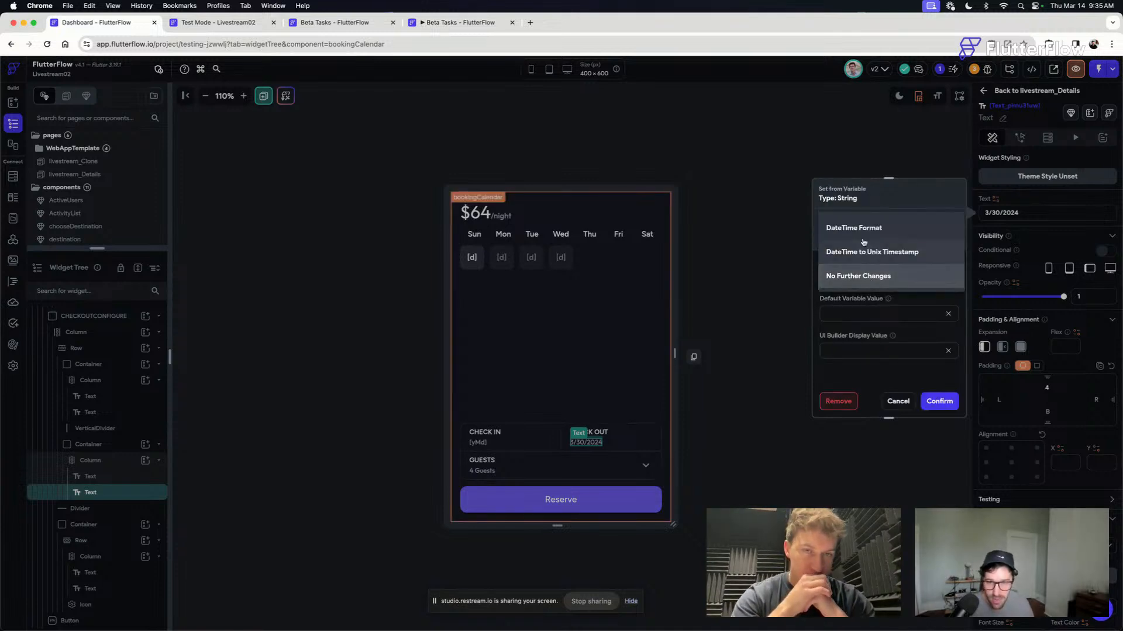
{"action": "left_click", "coordinate": [863, 240]}
{"action": "left_click", "coordinate": [857, 307]}
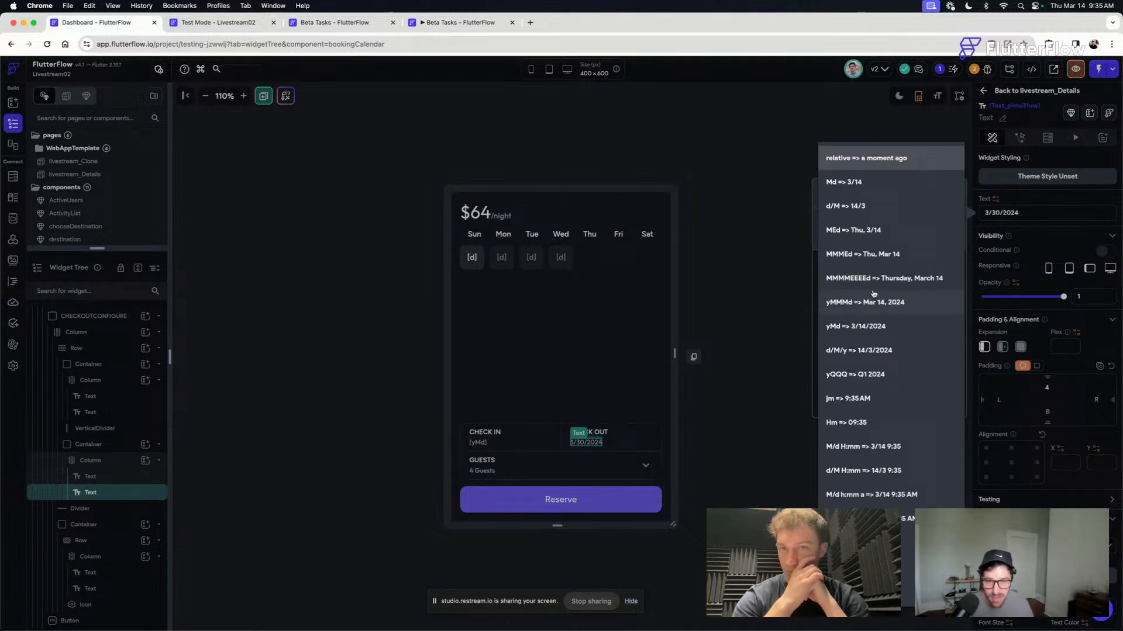
{"action": "left_click", "coordinate": [889, 328]}
- Give the CHECK OUT date binding the default variable value "Select from above" and confirm it
{"action": "left_click", "coordinate": [851, 351]}
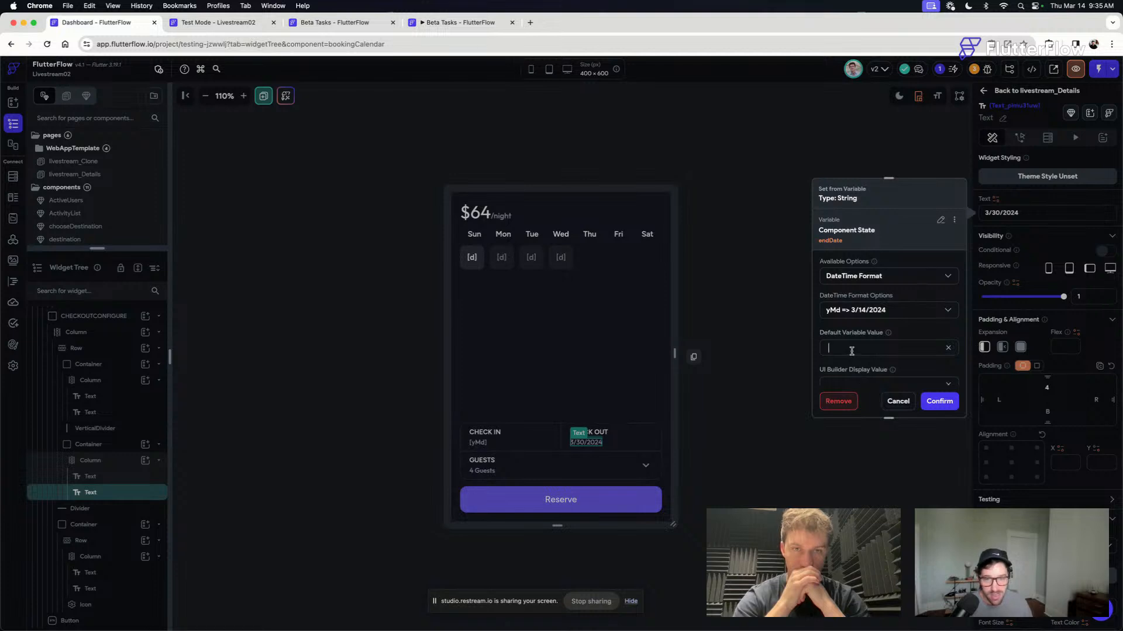
{"action": "type", "text": "Sele"}
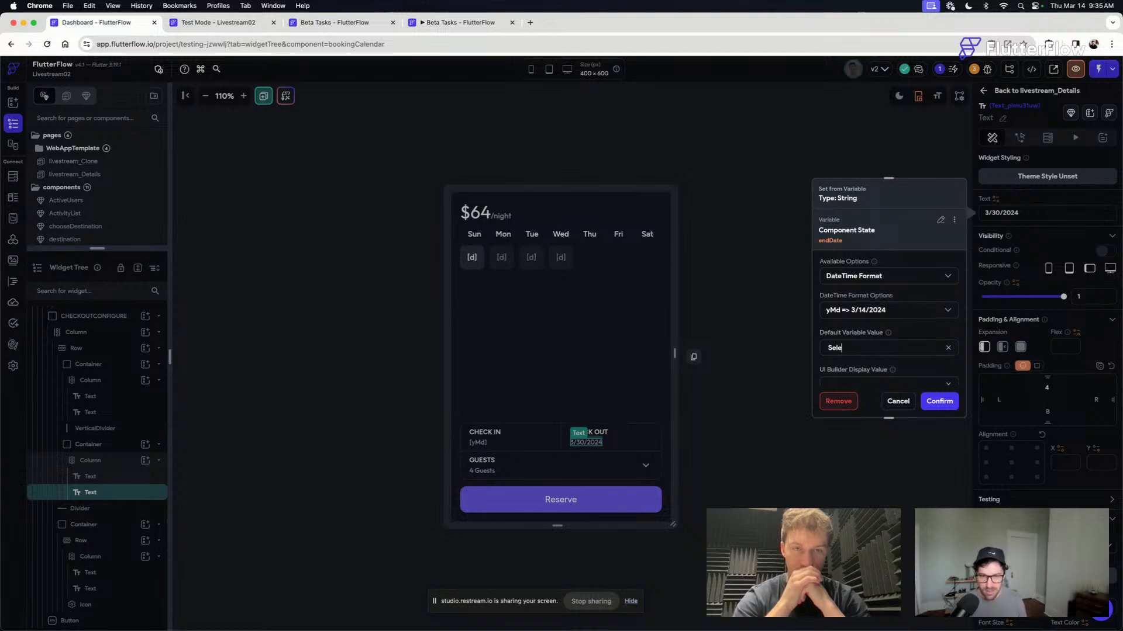
{"action": "type", "text": "ct from above"}
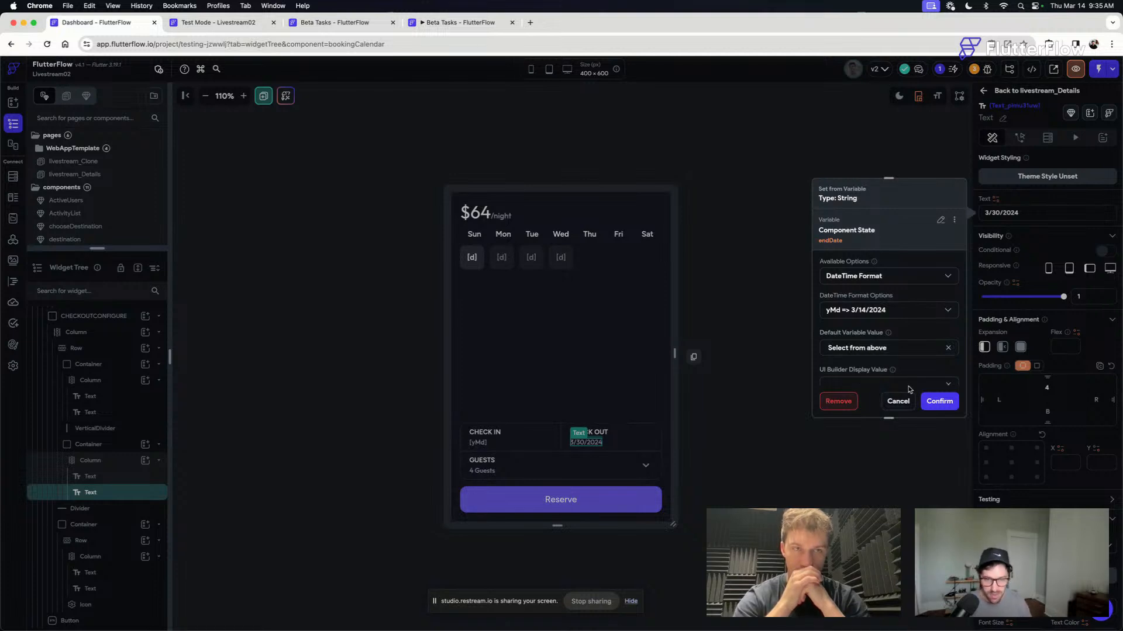
{"action": "left_click", "coordinate": [939, 402]}
{"action": "left_click", "coordinate": [754, 449]}
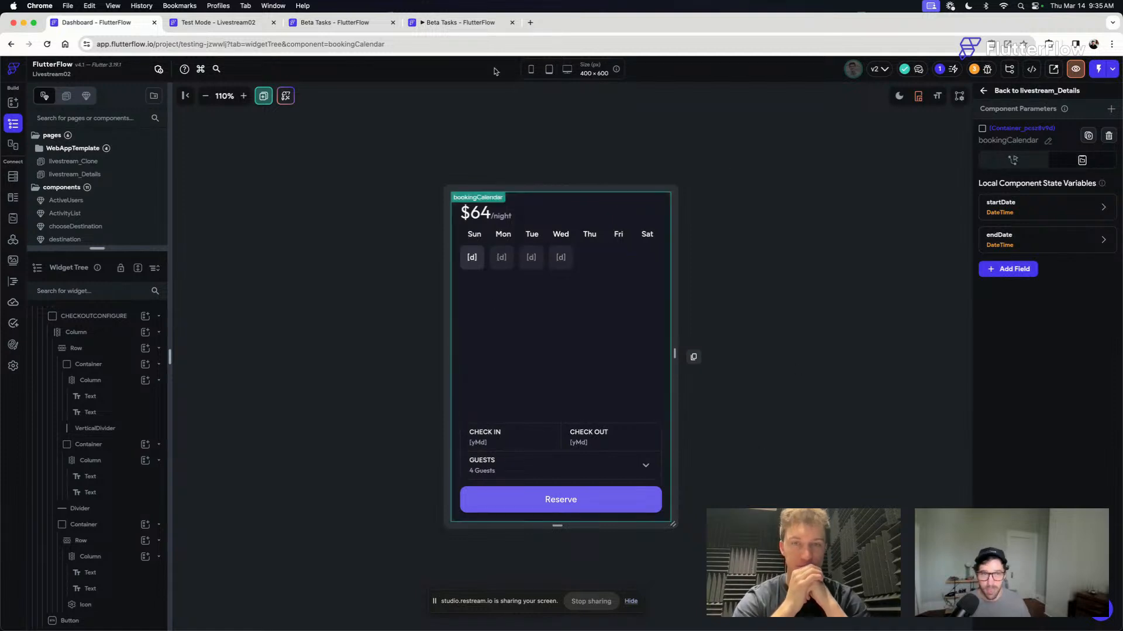
- Switch to the Livestream02 Test Mode session to check its loading progress
{"action": "left_click", "coordinate": [211, 23]}
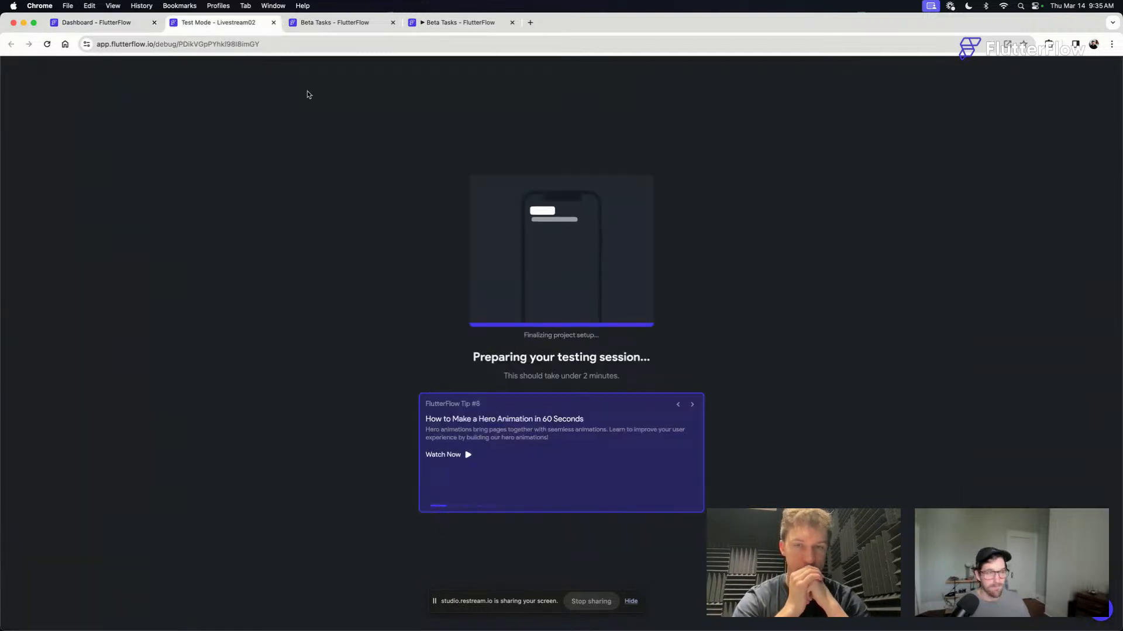
- Reload the Livestream02 Test Mode session and check its loading progress
{"action": "left_click", "coordinate": [116, 23]}
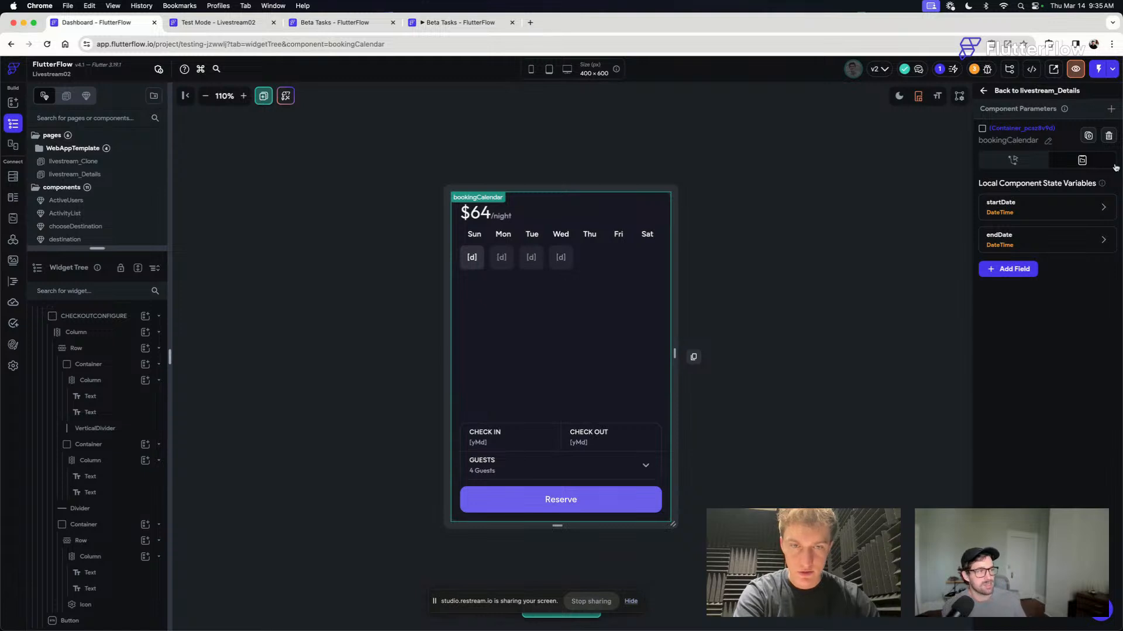
{"action": "left_click", "coordinate": [236, 26]}
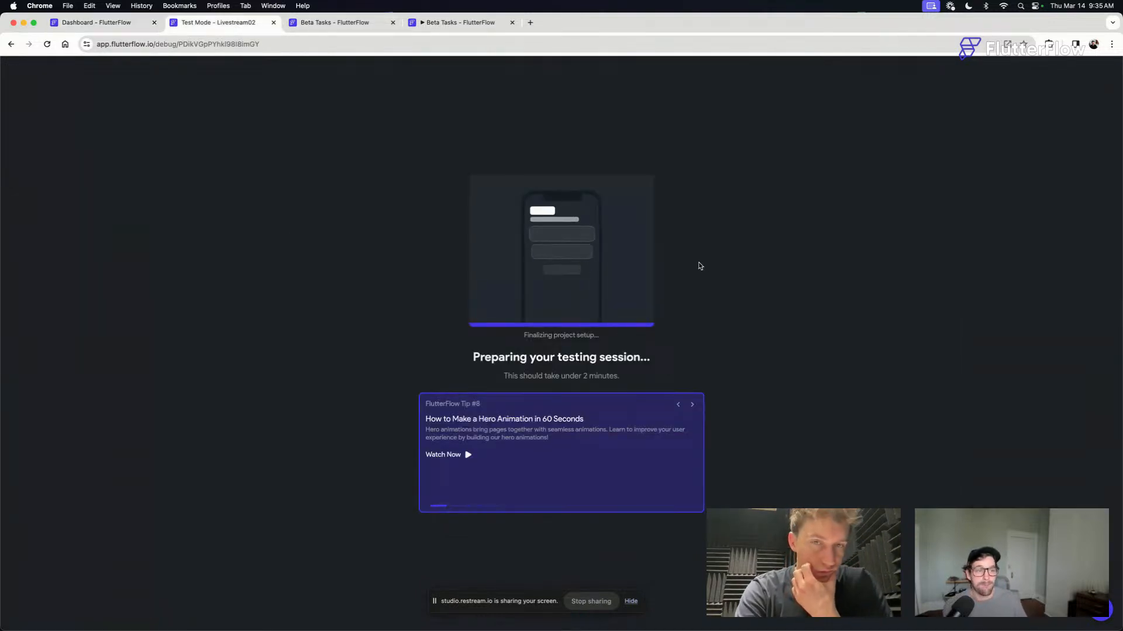
{"action": "left_click", "coordinate": [48, 44]}
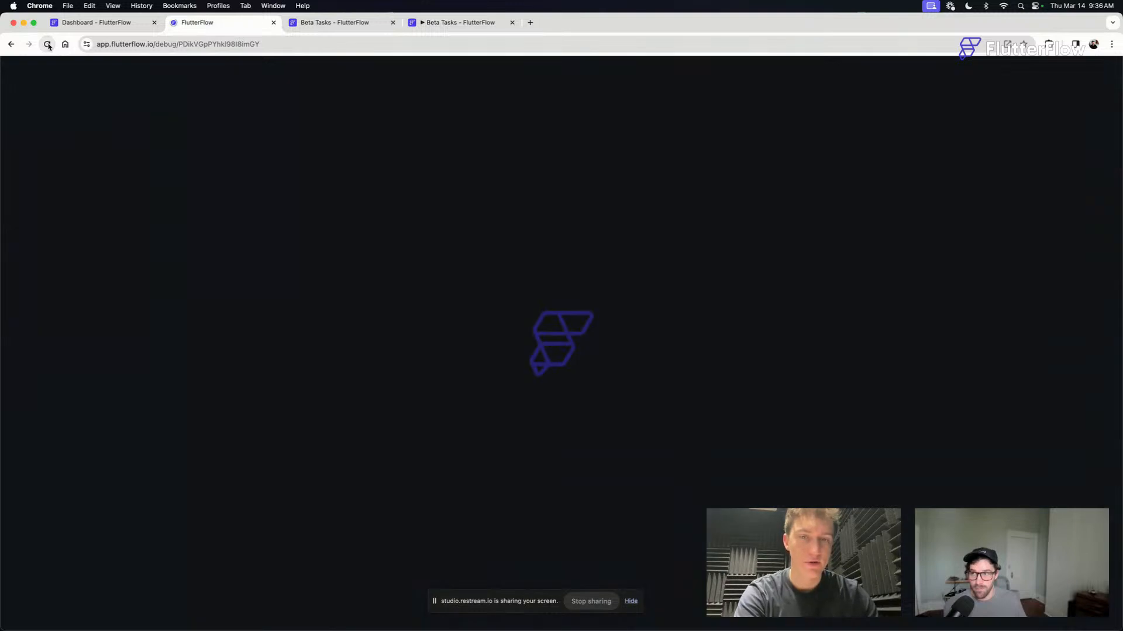
{"action": "left_click", "coordinate": [93, 22]}
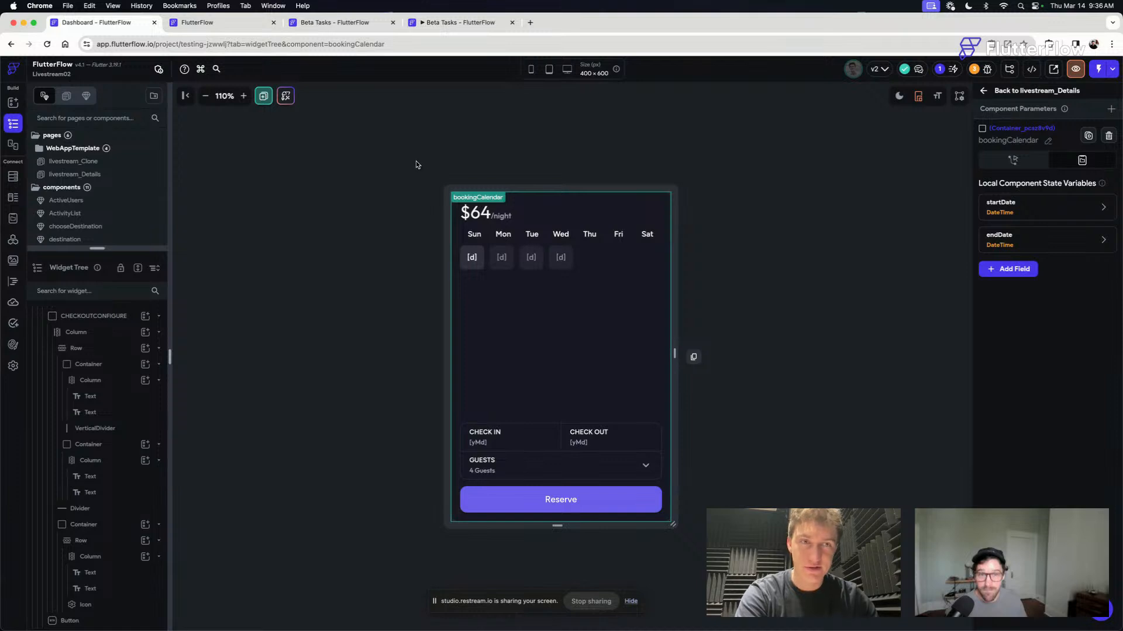
{"action": "left_click", "coordinate": [234, 27]}
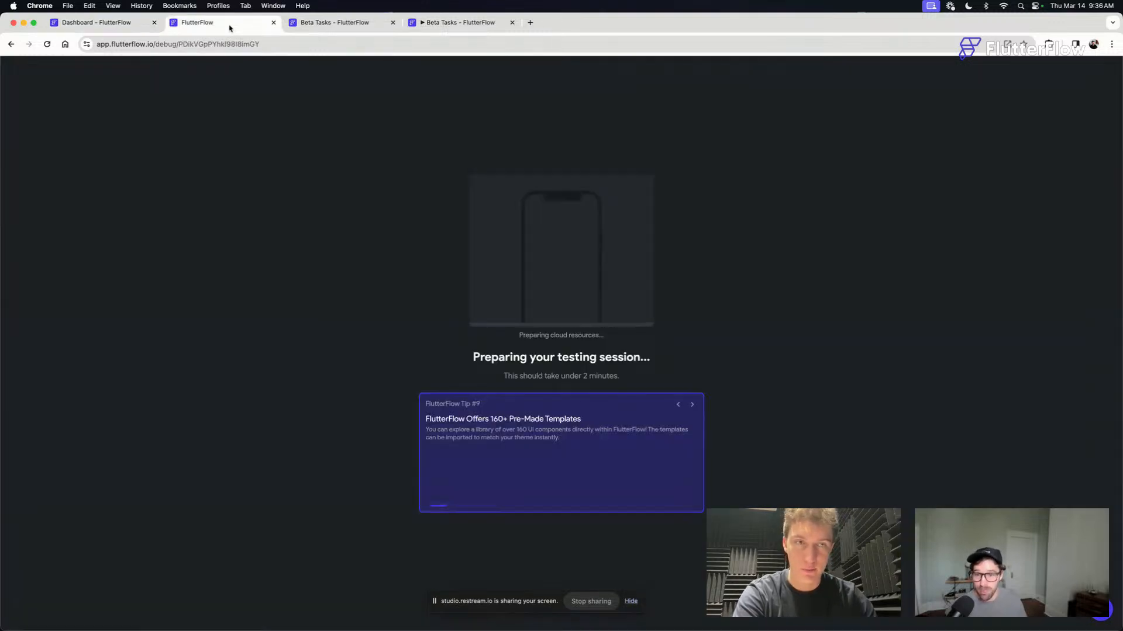
{"action": "left_click", "coordinate": [103, 24]}
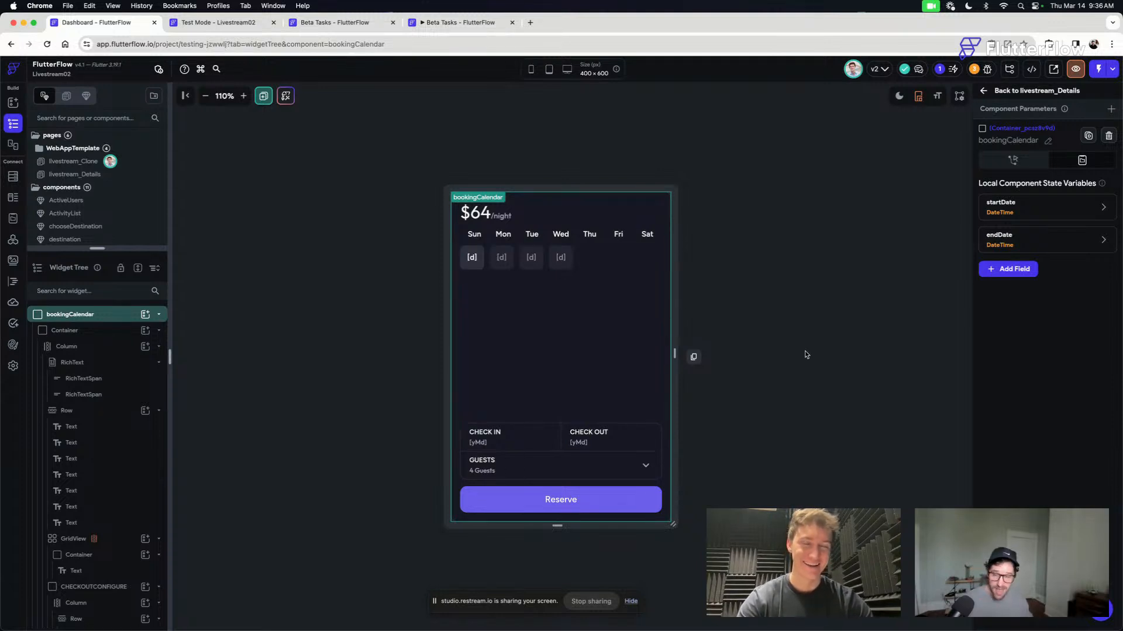
{"action": "left_click", "coordinate": [761, 381]}
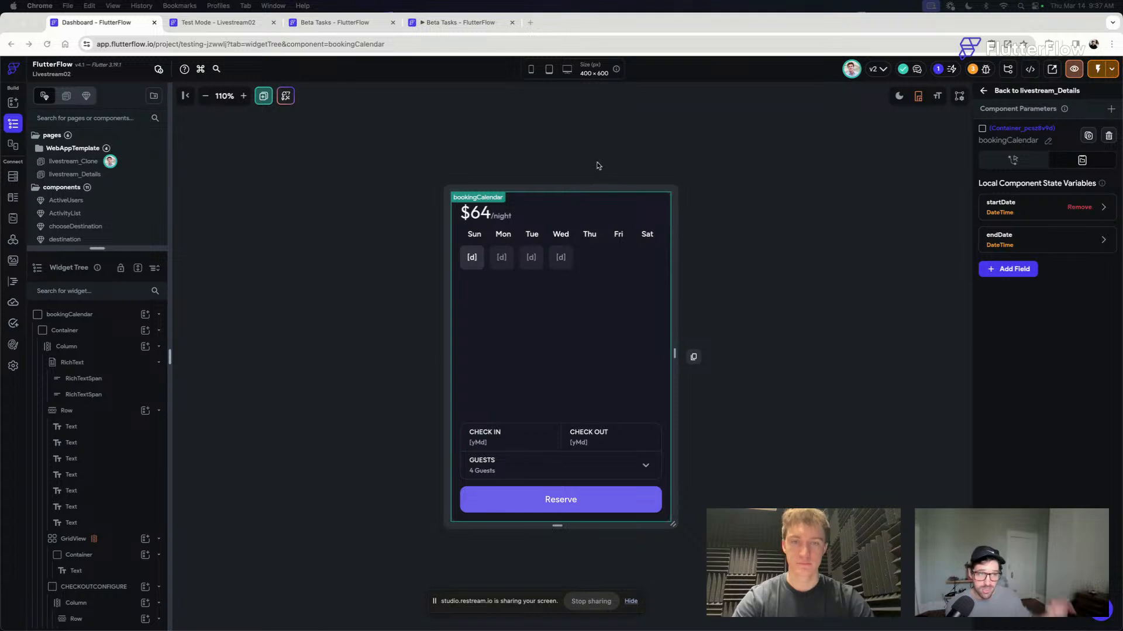
{"action": "left_click", "coordinate": [208, 19]}
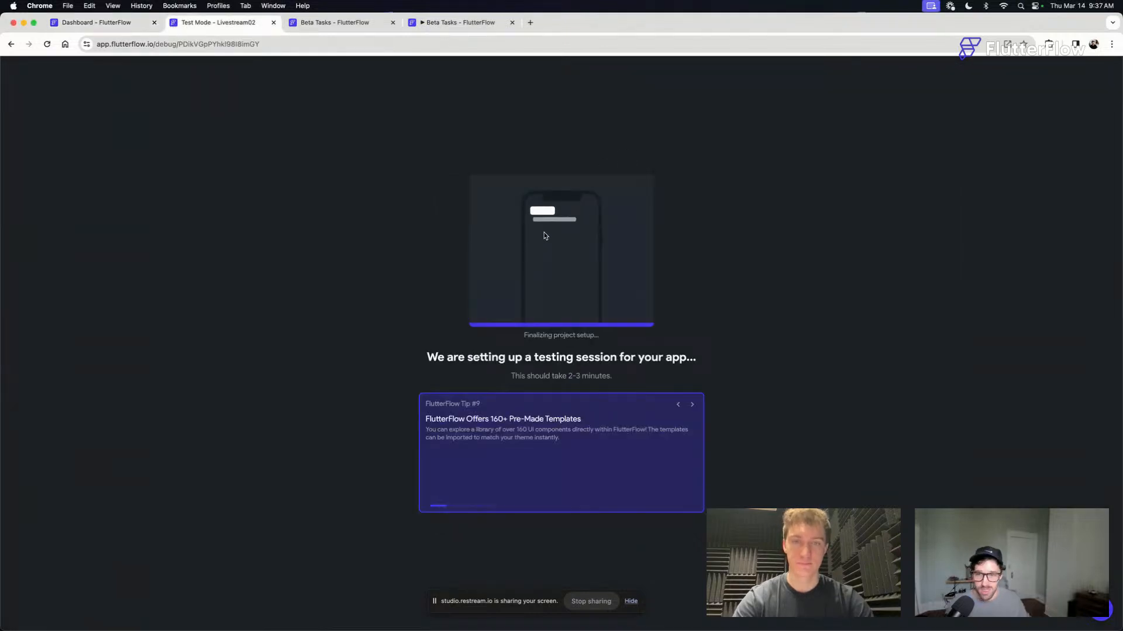
- Back in the bookingCalendar editor, give the GridView day cell container an On Tap conditional action, deleting the undefined action created first
{"action": "left_click", "coordinate": [123, 27]}
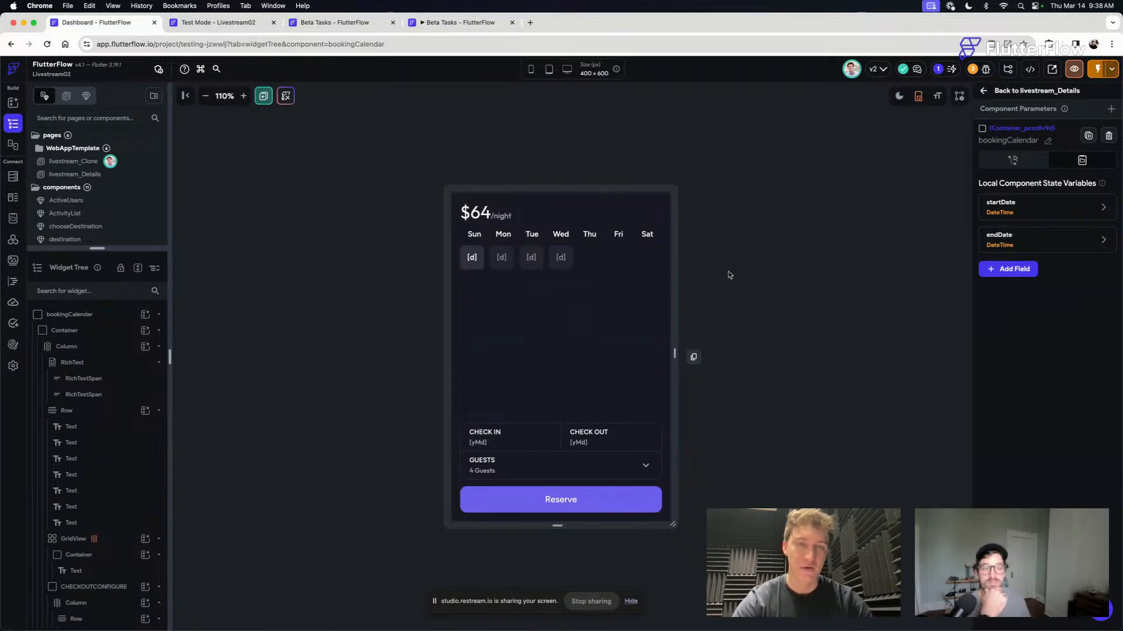
{"action": "left_click", "coordinate": [471, 258]}
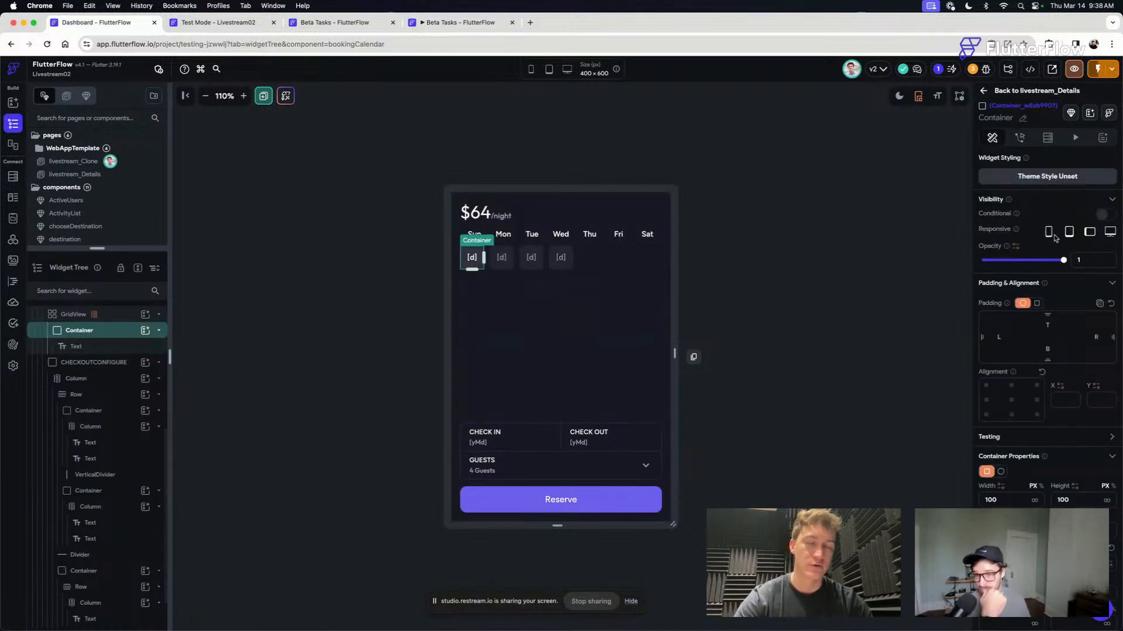
{"action": "left_click", "coordinate": [1020, 137]}
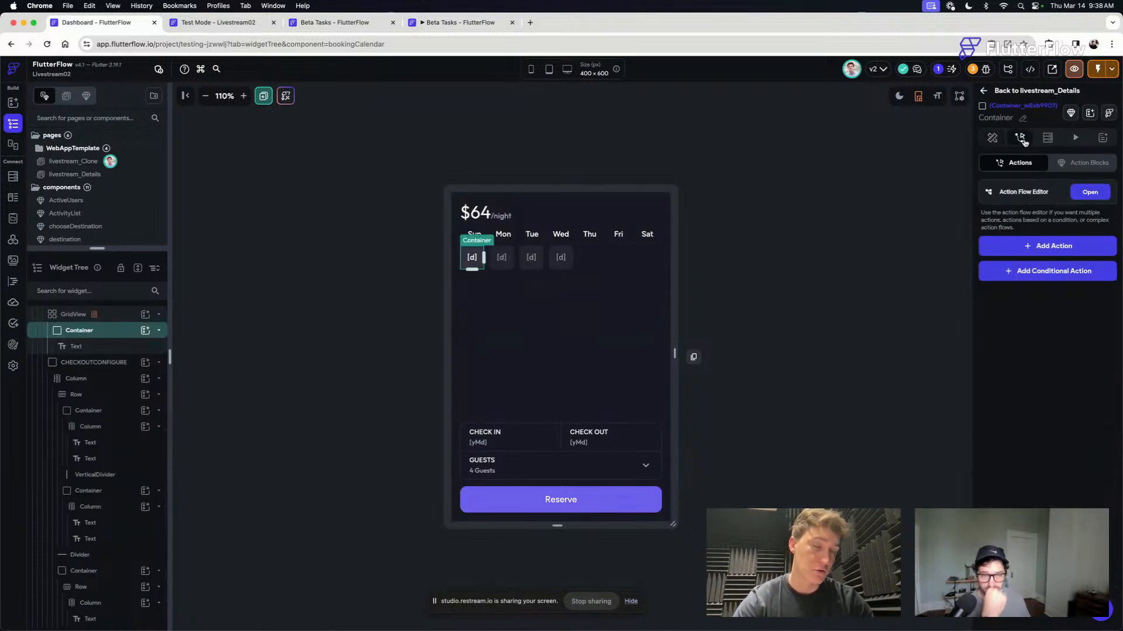
{"action": "left_click", "coordinate": [1062, 246]}
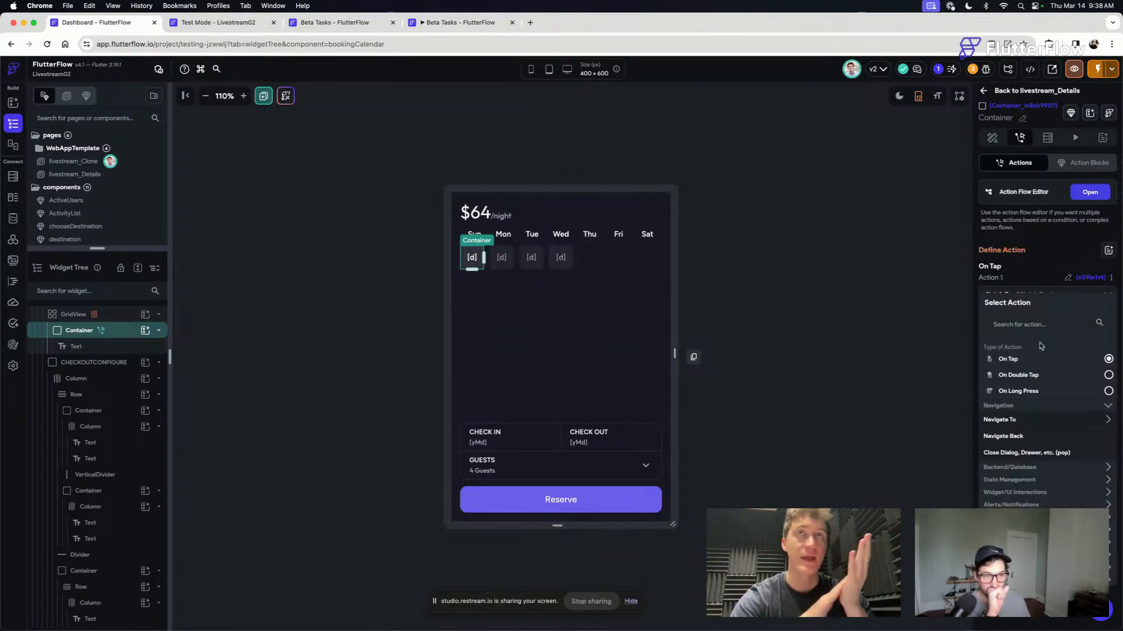
{"action": "left_click", "coordinate": [1090, 199]}
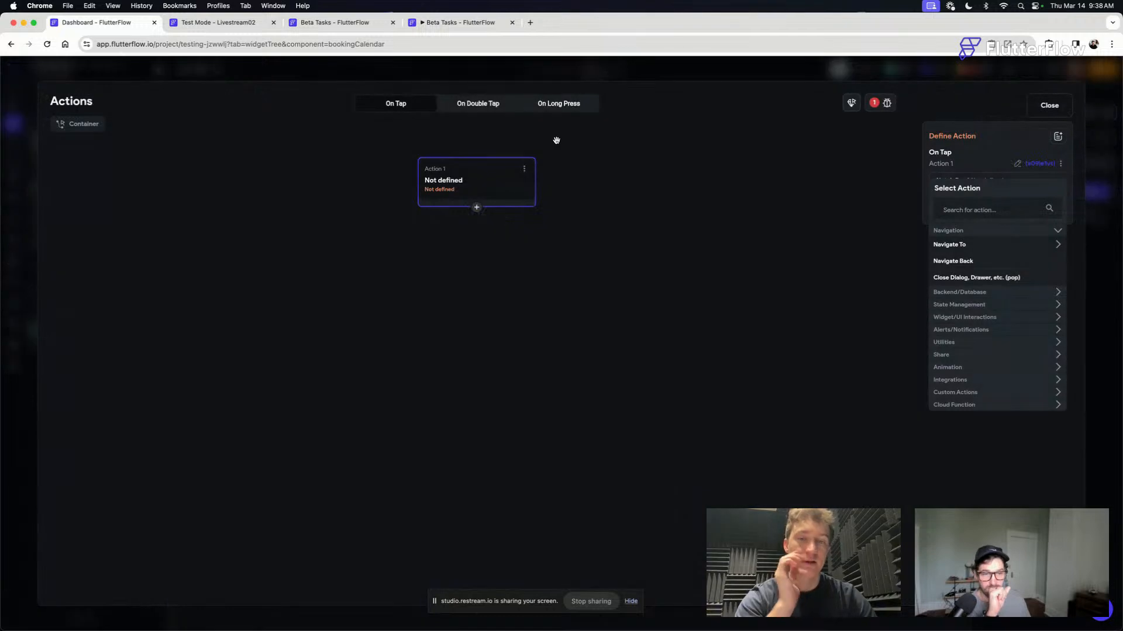
{"action": "left_click", "coordinate": [525, 171]}
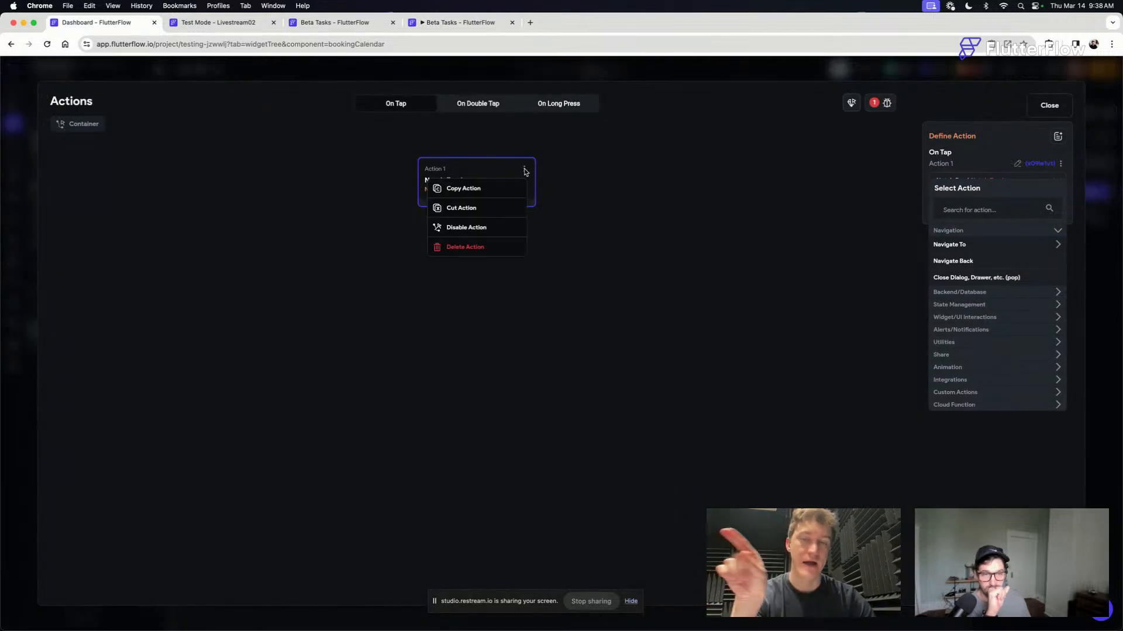
{"action": "left_click", "coordinate": [471, 247]}
{"action": "left_click", "coordinate": [490, 422]}
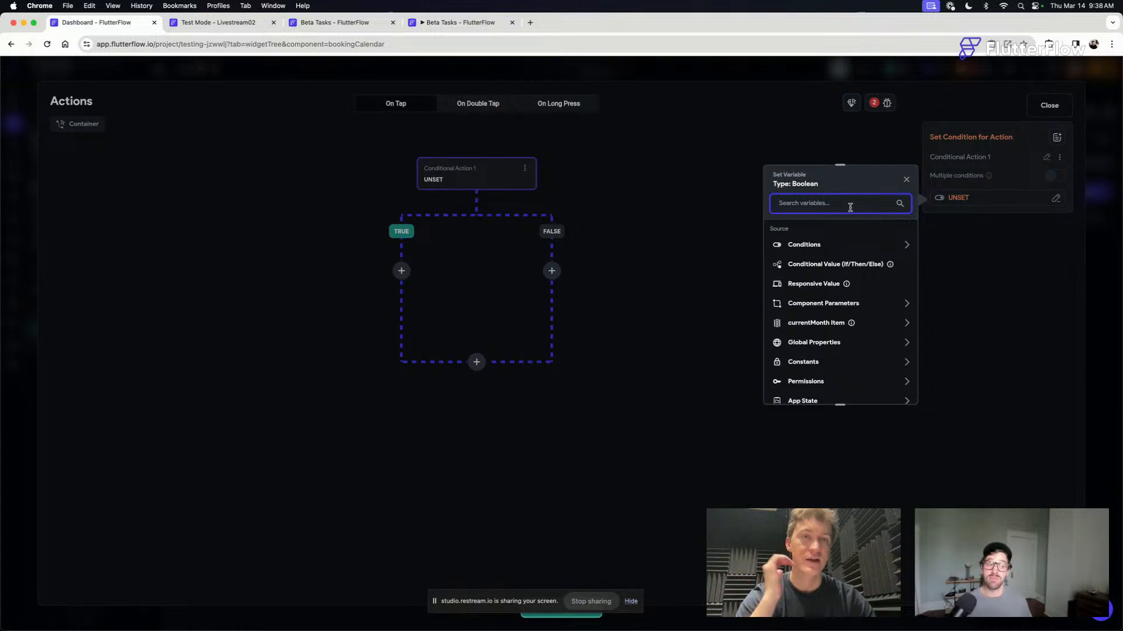
{"action": "type", "text": "start"}
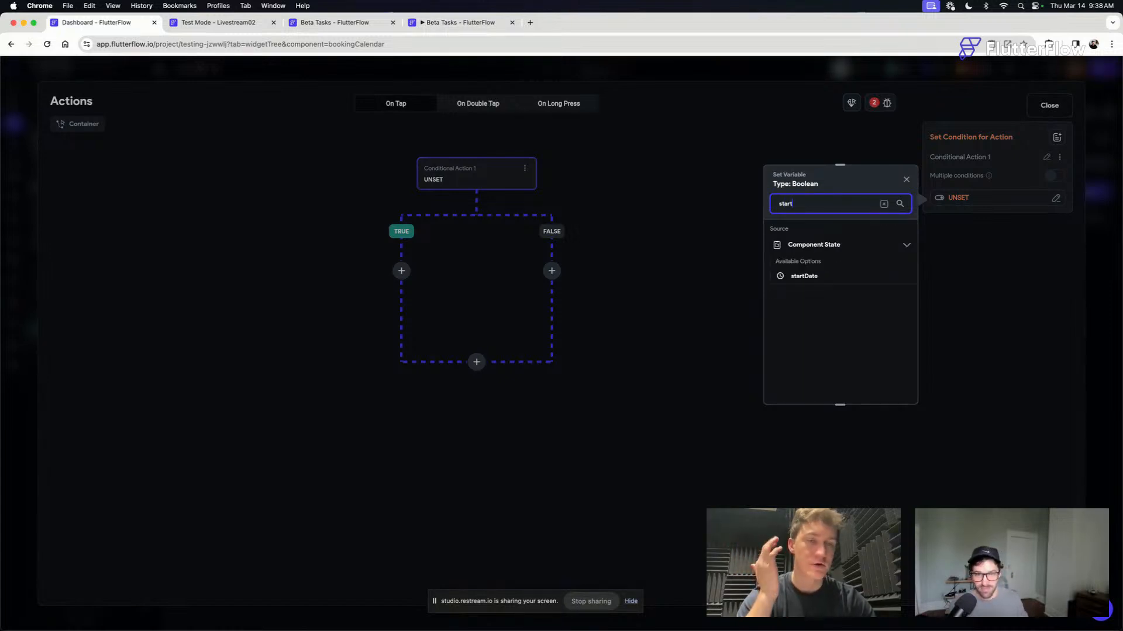
{"action": "key", "text": "super+a"}
{"action": "key", "text": "BackSpace"}
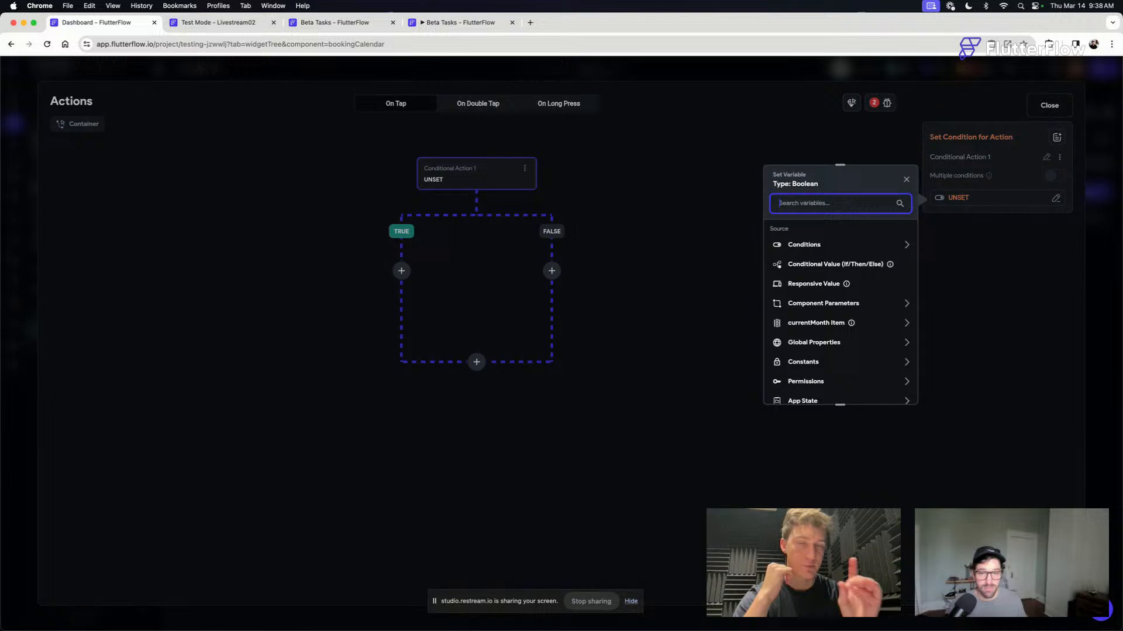
- Set the conditional action to a single condition with the startDate component state as the first value, without further changes
{"action": "left_click", "coordinate": [804, 247]}
{"action": "left_click", "coordinate": [814, 275]}
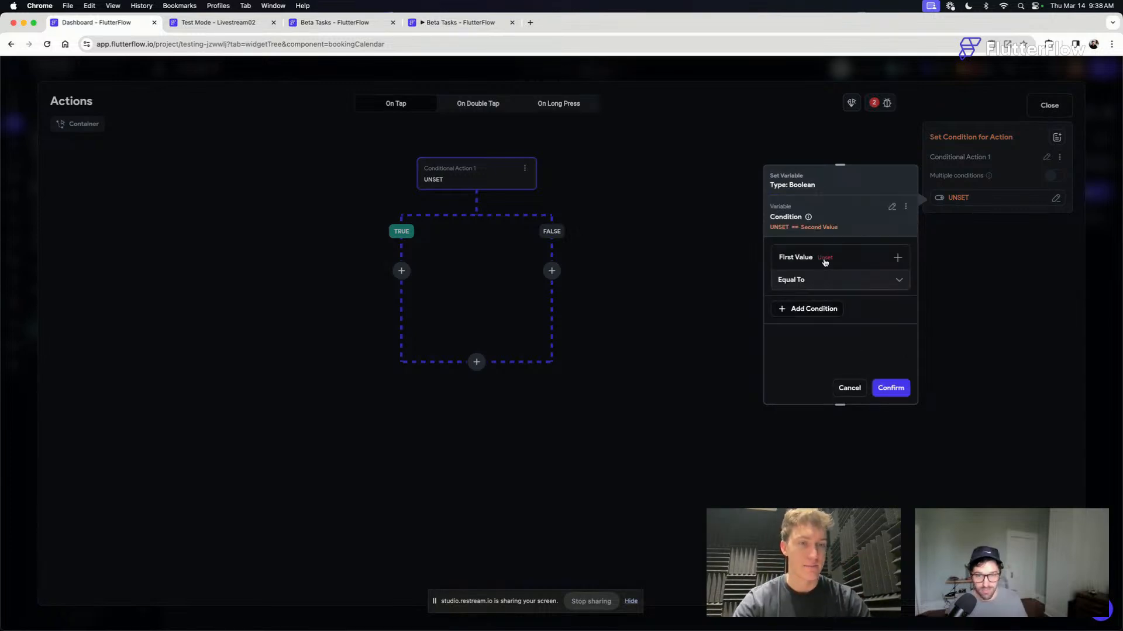
{"action": "left_click", "coordinate": [824, 262]}
{"action": "left_click", "coordinate": [818, 278]}
{"action": "type", "text": "start"}
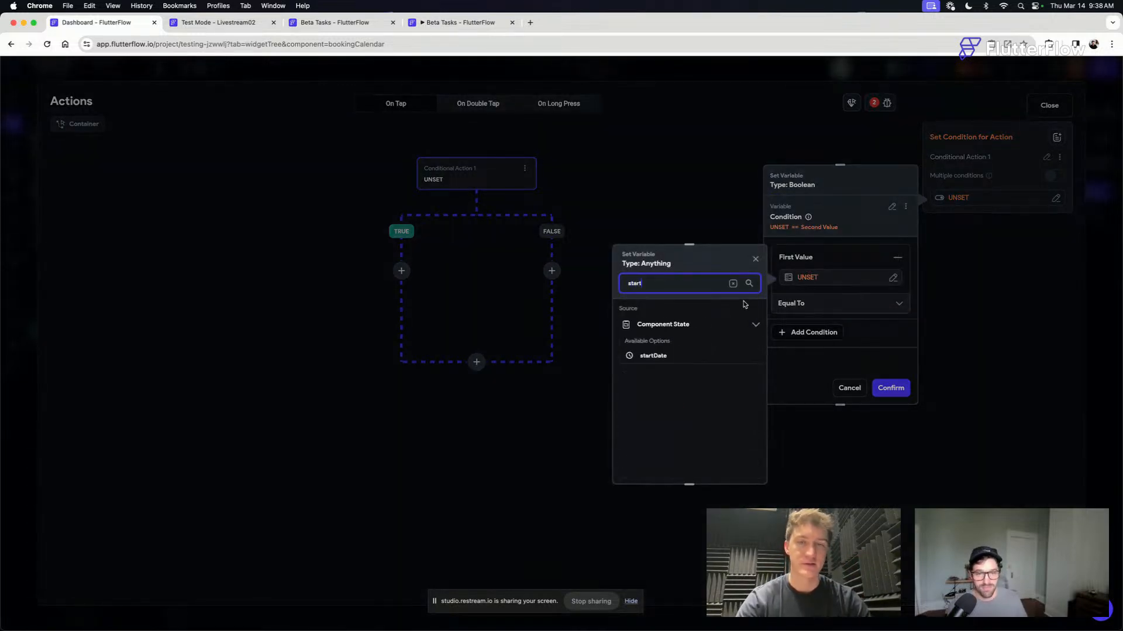
{"action": "left_click", "coordinate": [647, 354]}
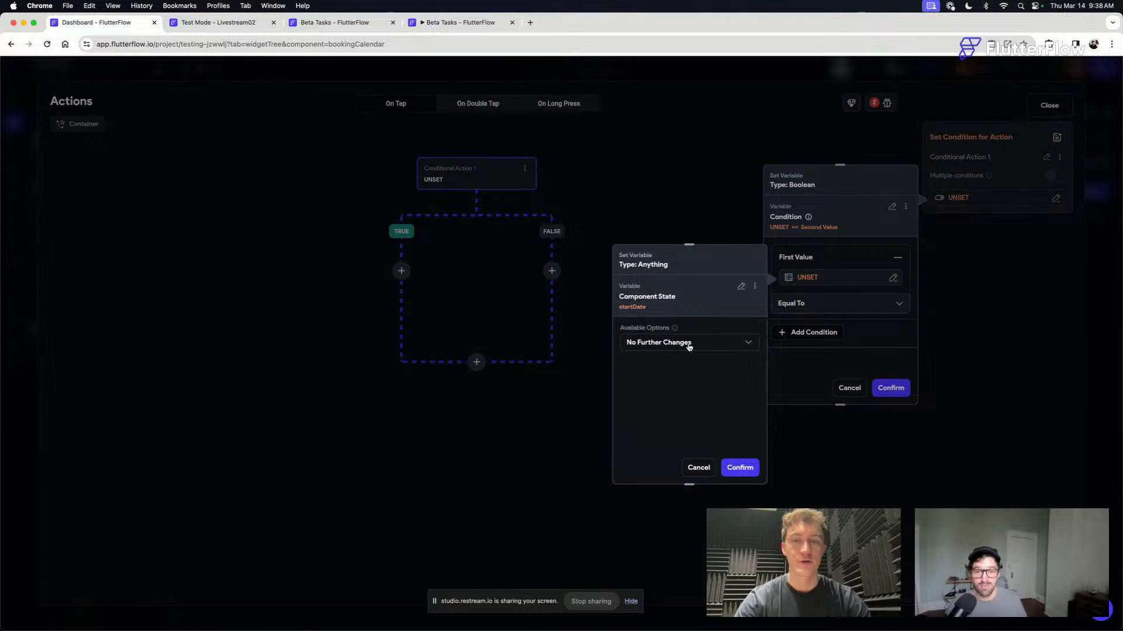
{"action": "left_click", "coordinate": [689, 343]}
{"action": "left_click", "coordinate": [689, 343]}
{"action": "left_click", "coordinate": [738, 465]}
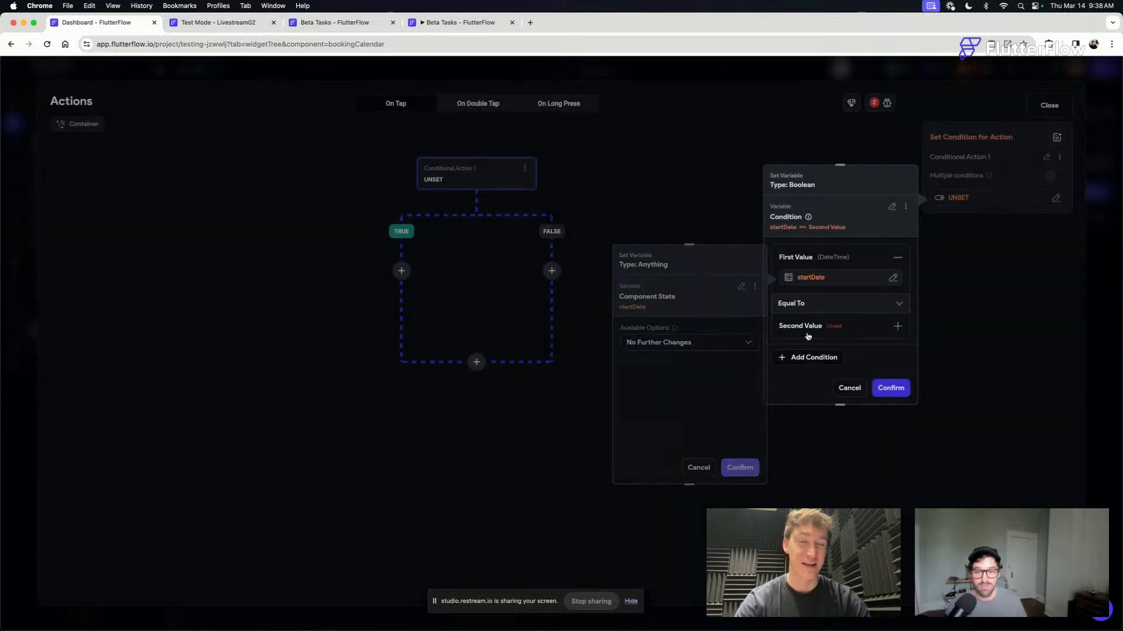
- Set the startDate condition's operator to Is Set, confirm the condition and close the action flow editor
{"action": "left_click", "coordinate": [807, 303]}
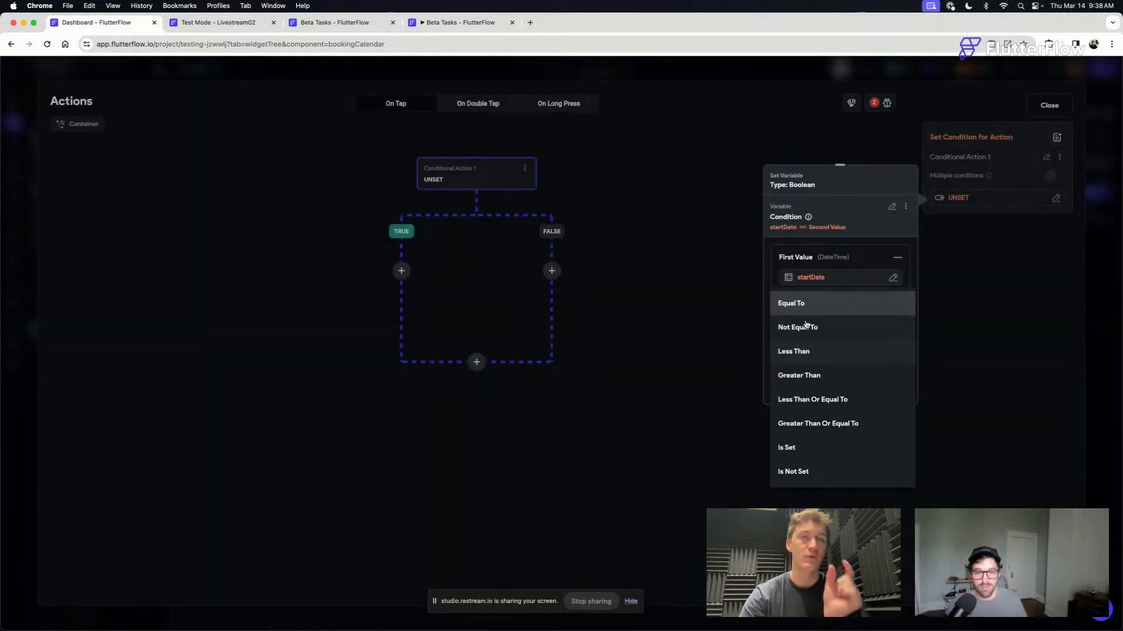
{"action": "left_click", "coordinate": [794, 448]}
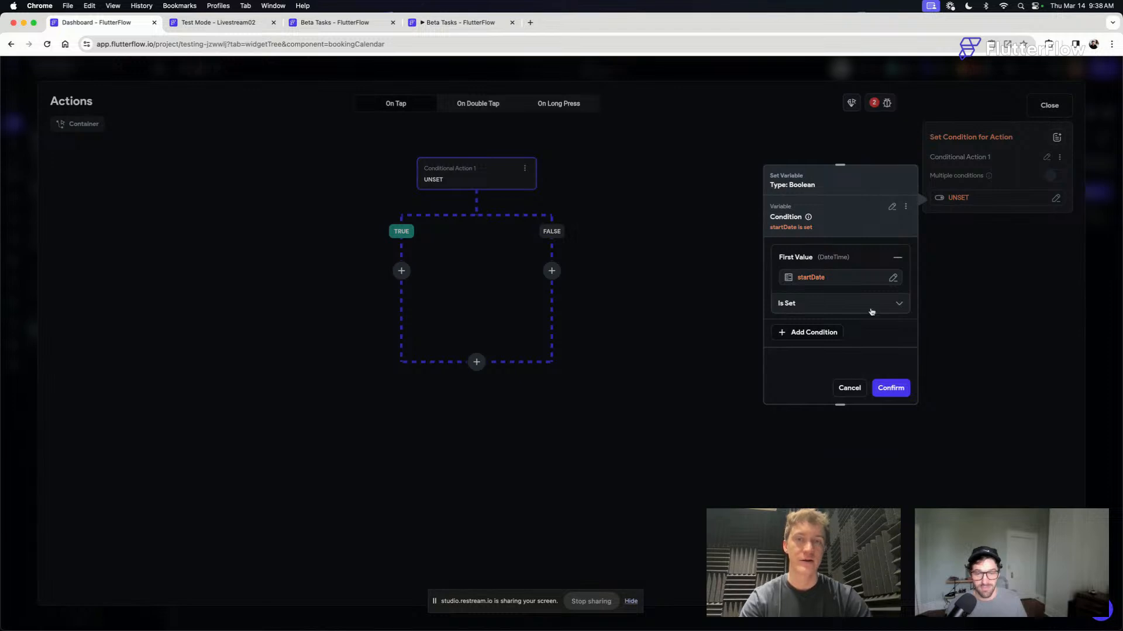
{"action": "left_click", "coordinate": [896, 388]}
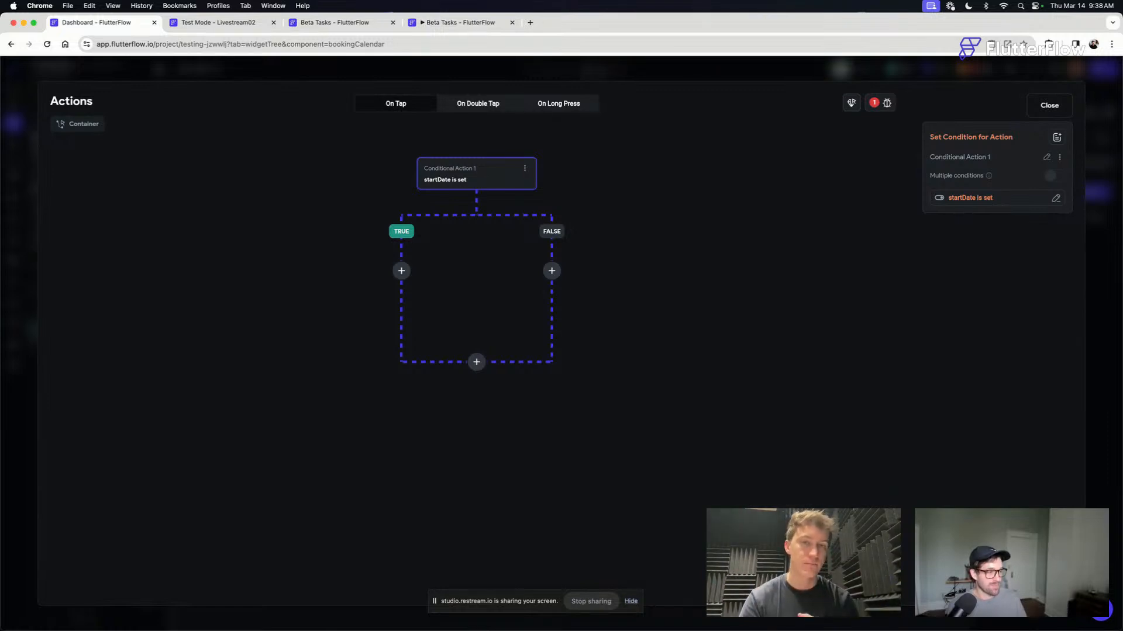
{"action": "left_click", "coordinate": [692, 268]}
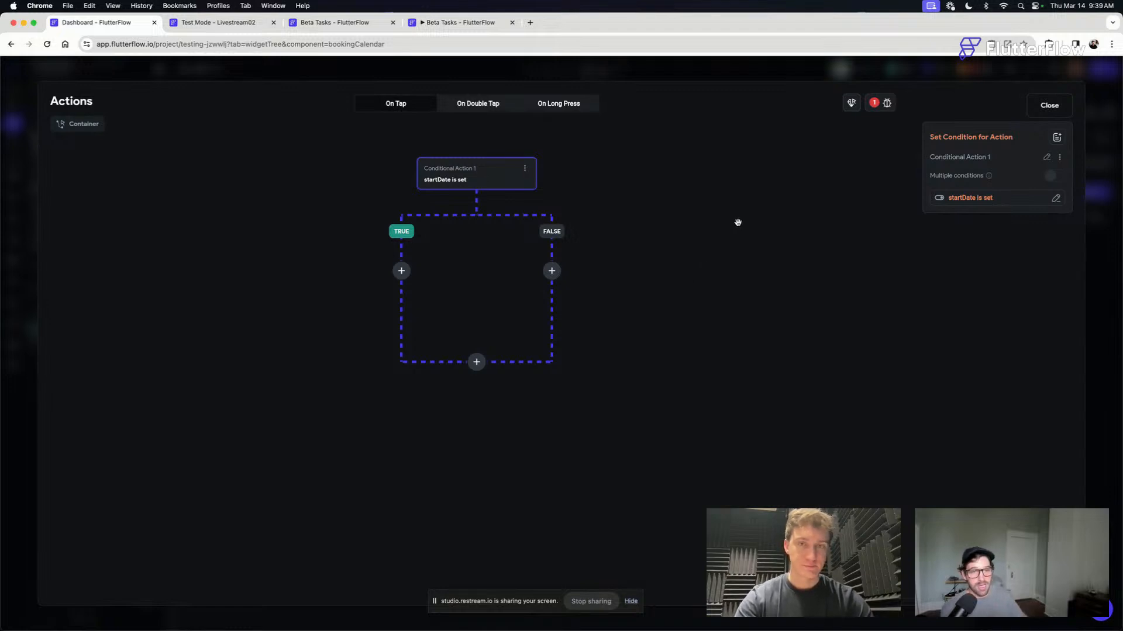
{"action": "left_click", "coordinate": [1049, 106]}
- Examine the full compilation error in the Livestream02 Test Mode session, and close that session
{"action": "left_click", "coordinate": [821, 254]}
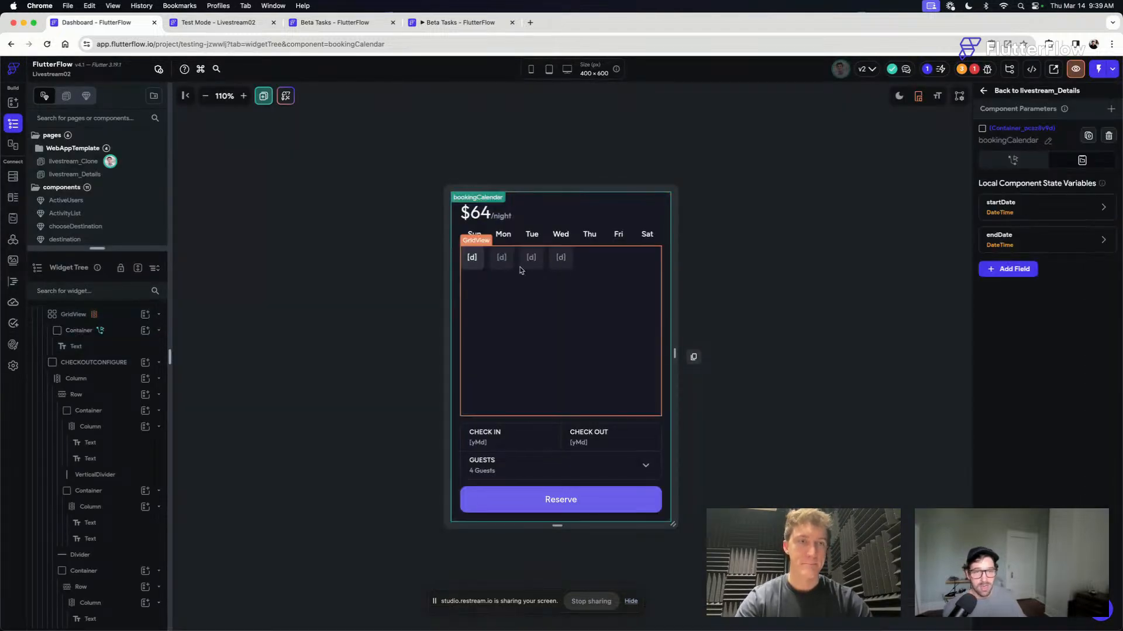
{"action": "left_click", "coordinate": [481, 268]}
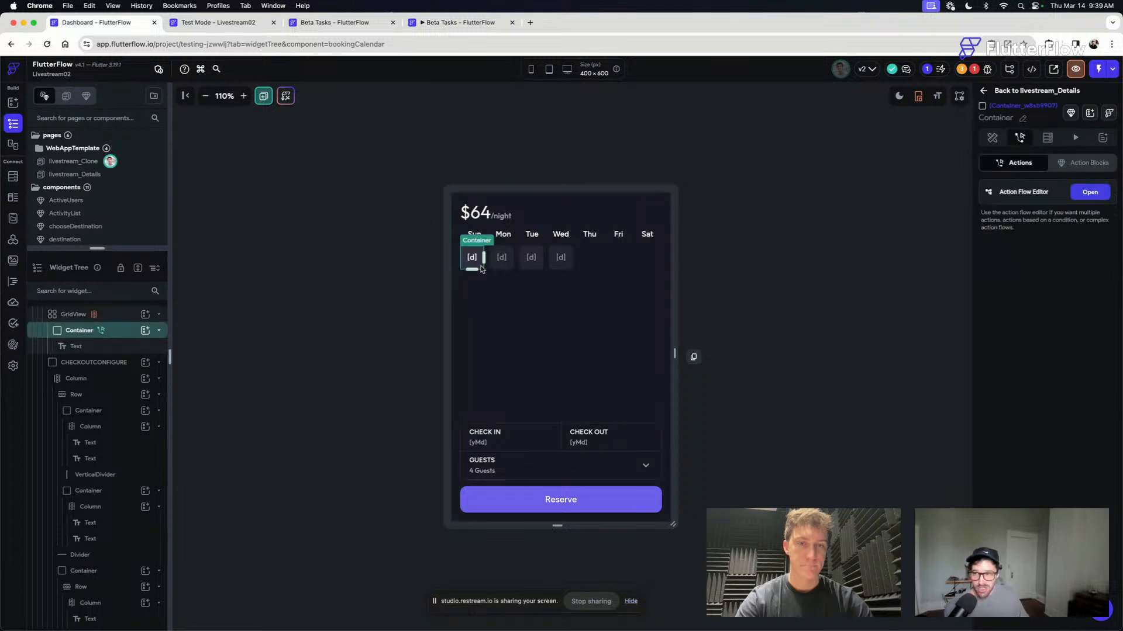
{"action": "left_click", "coordinate": [228, 23]}
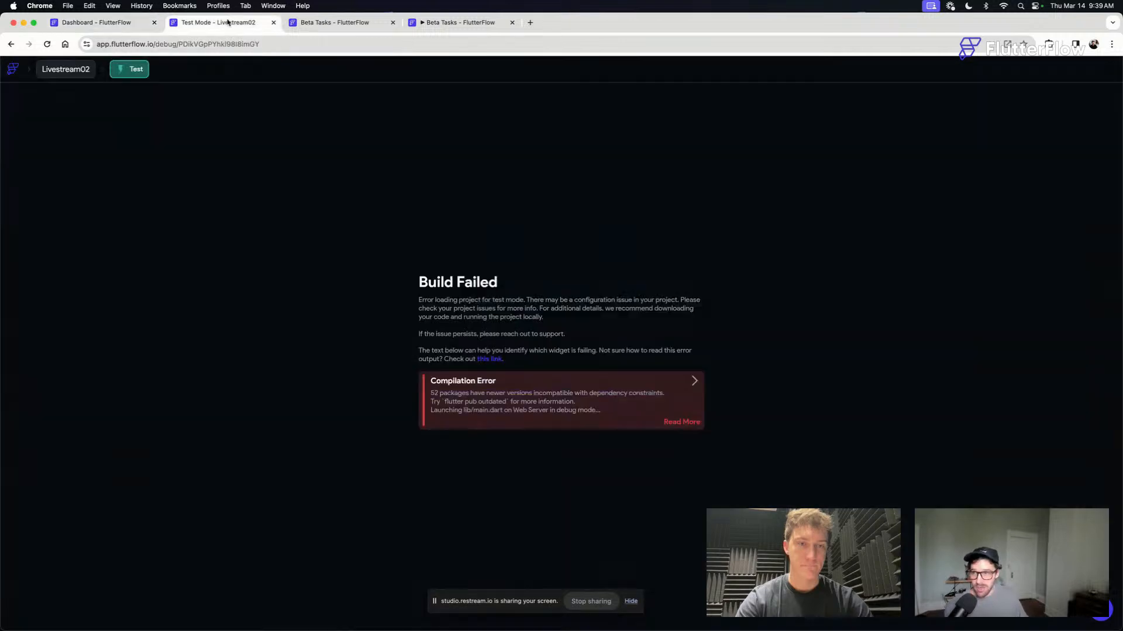
{"action": "left_click", "coordinate": [694, 382]}
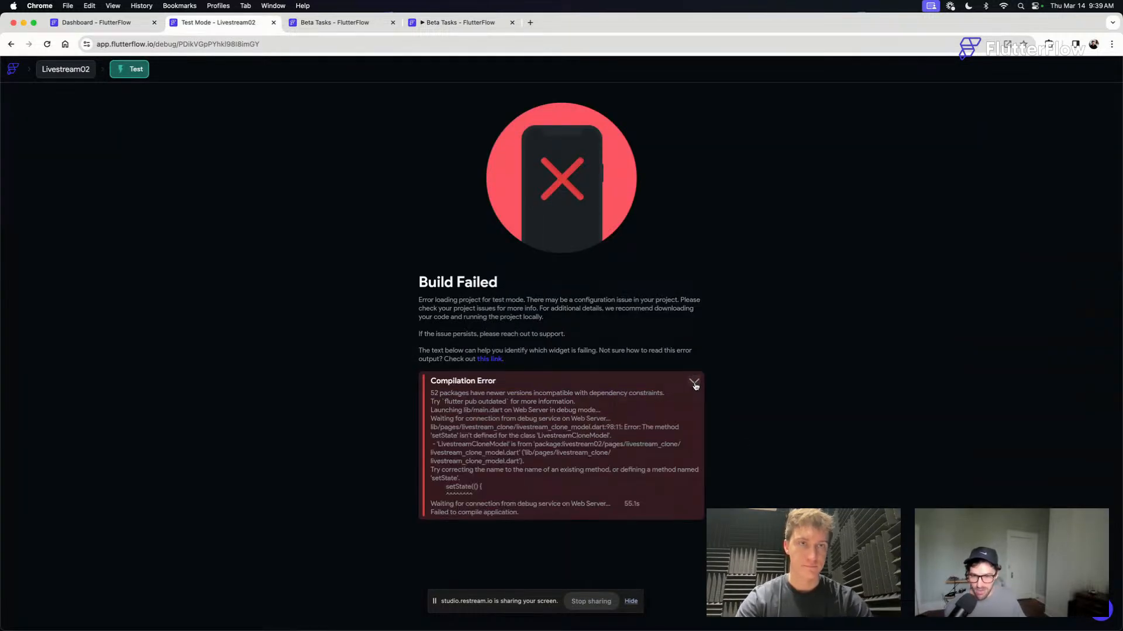
{"action": "left_click", "coordinate": [695, 383]}
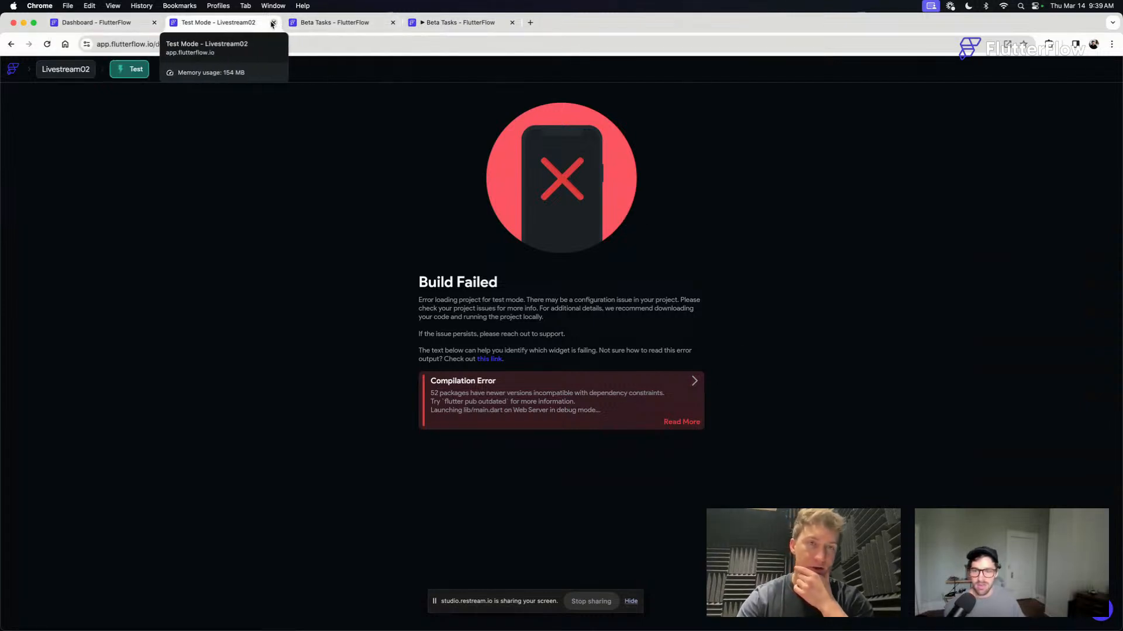
{"action": "left_click", "coordinate": [272, 24]}
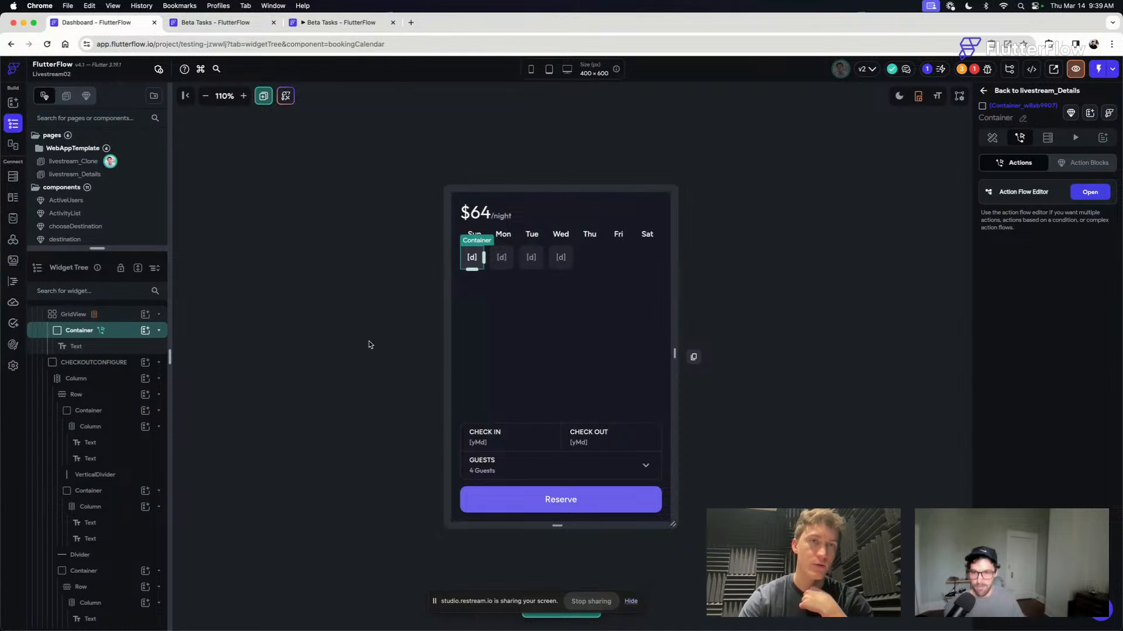
{"action": "left_click", "coordinate": [831, 337]}
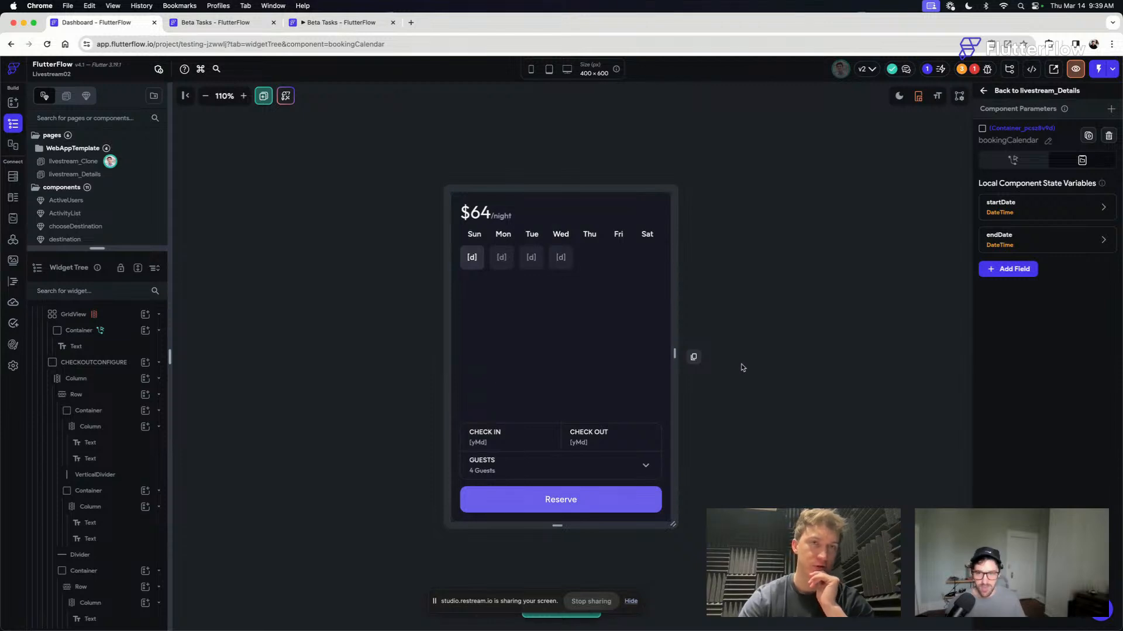
{"action": "left_click", "coordinate": [479, 267]}
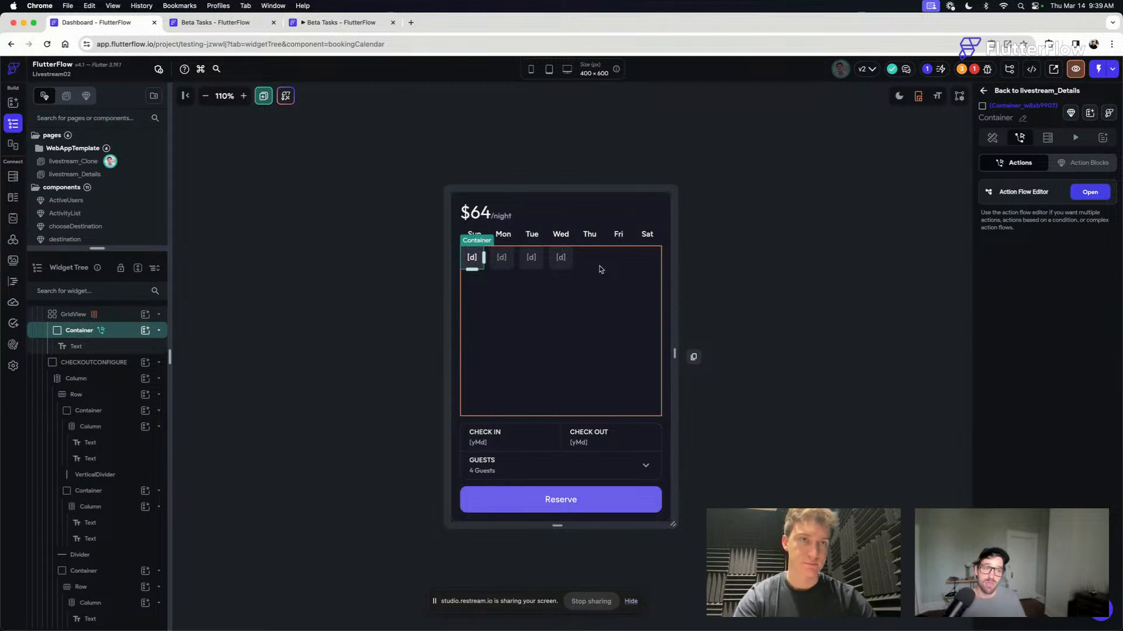
{"action": "left_click", "coordinate": [715, 309]}
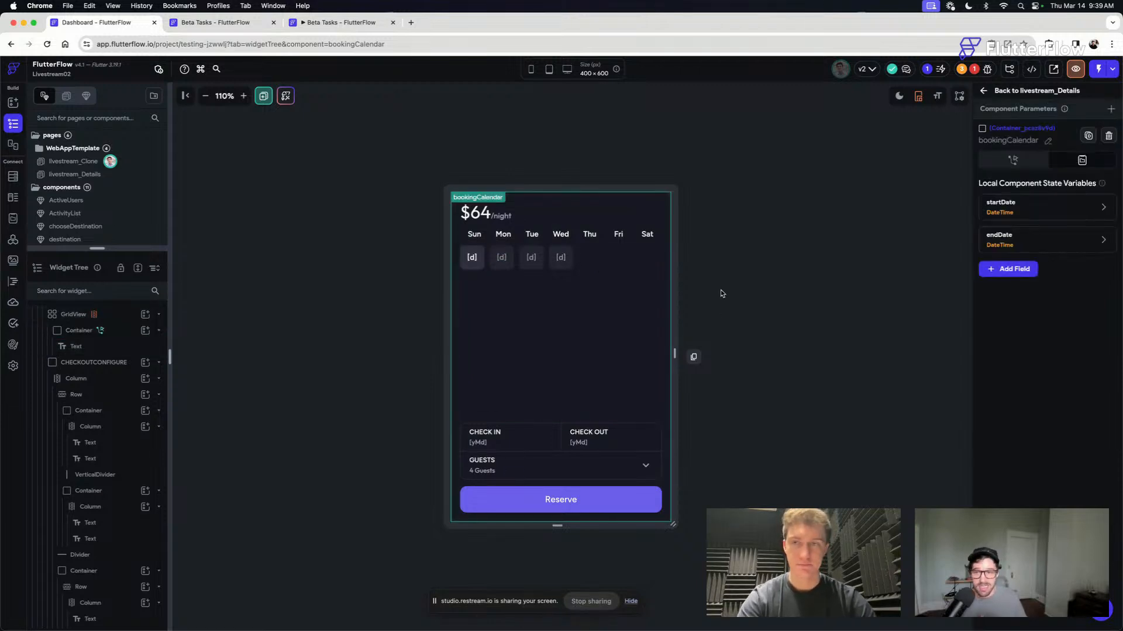
{"action": "left_click", "coordinate": [480, 272]}
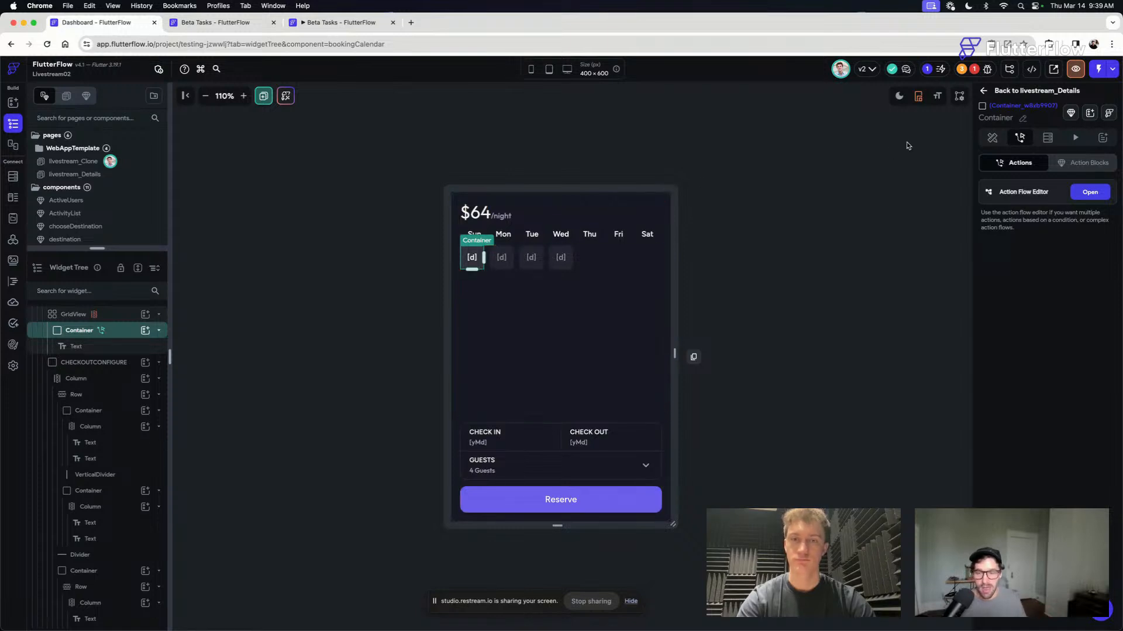
- Create a new branch of the Livestream02 project from main, named testing_Calendar
{"action": "left_click", "coordinate": [786, 290]}
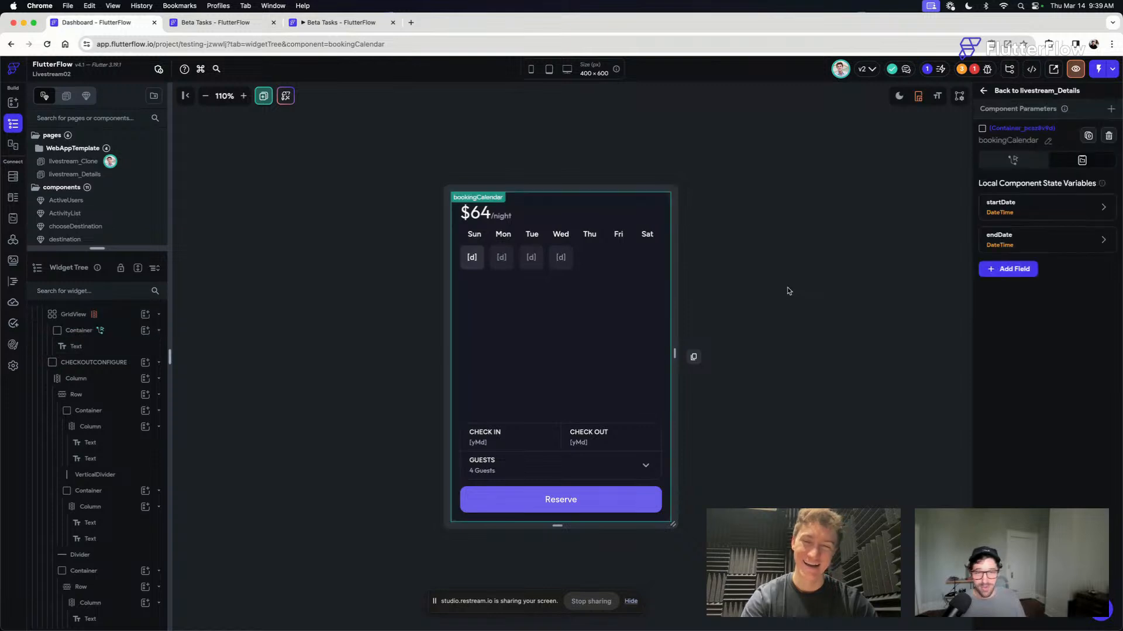
{"action": "left_click", "coordinate": [1009, 69]}
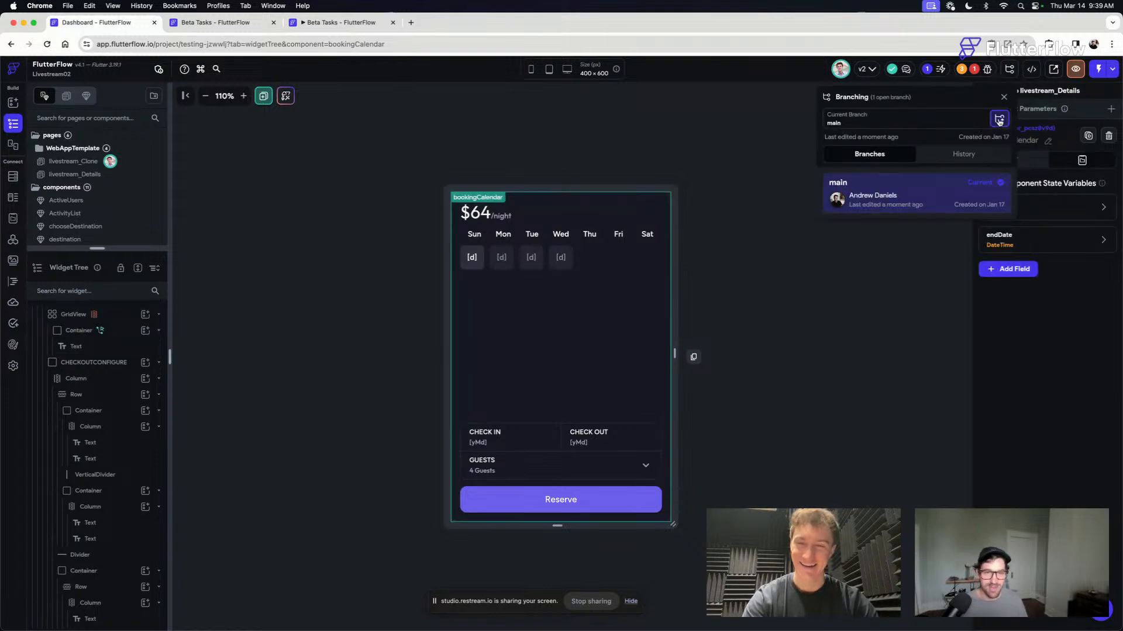
{"action": "left_click", "coordinate": [1000, 119]}
{"action": "left_click", "coordinate": [917, 169]}
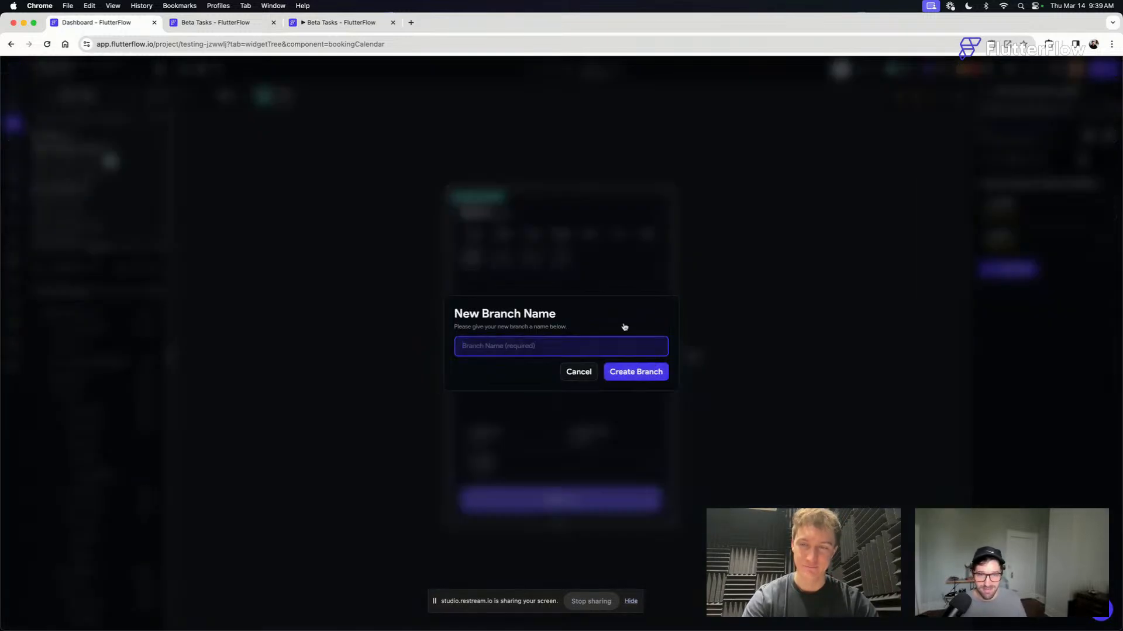
{"action": "type", "text": "testing"}
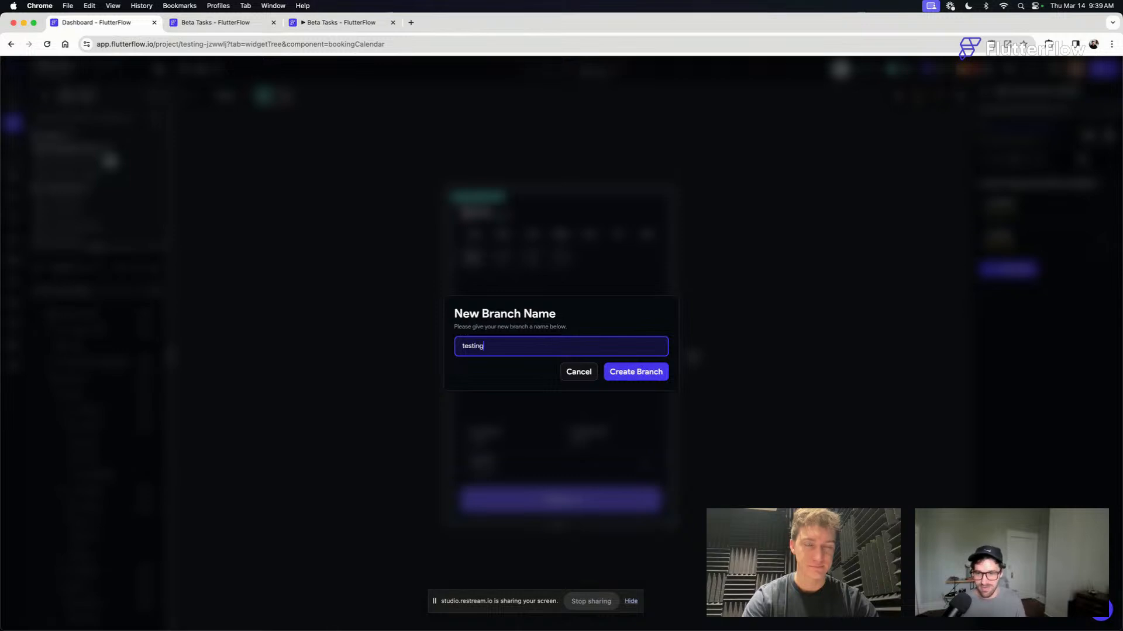
{"action": "type", "text": "_Calendar"}
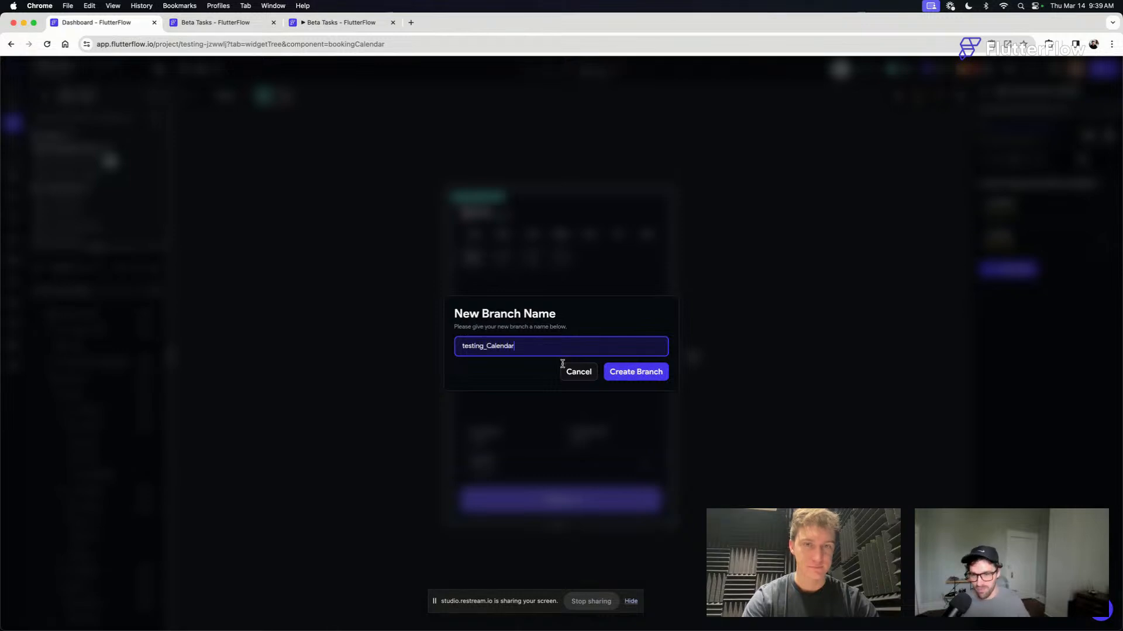
{"action": "left_click", "coordinate": [638, 374]}
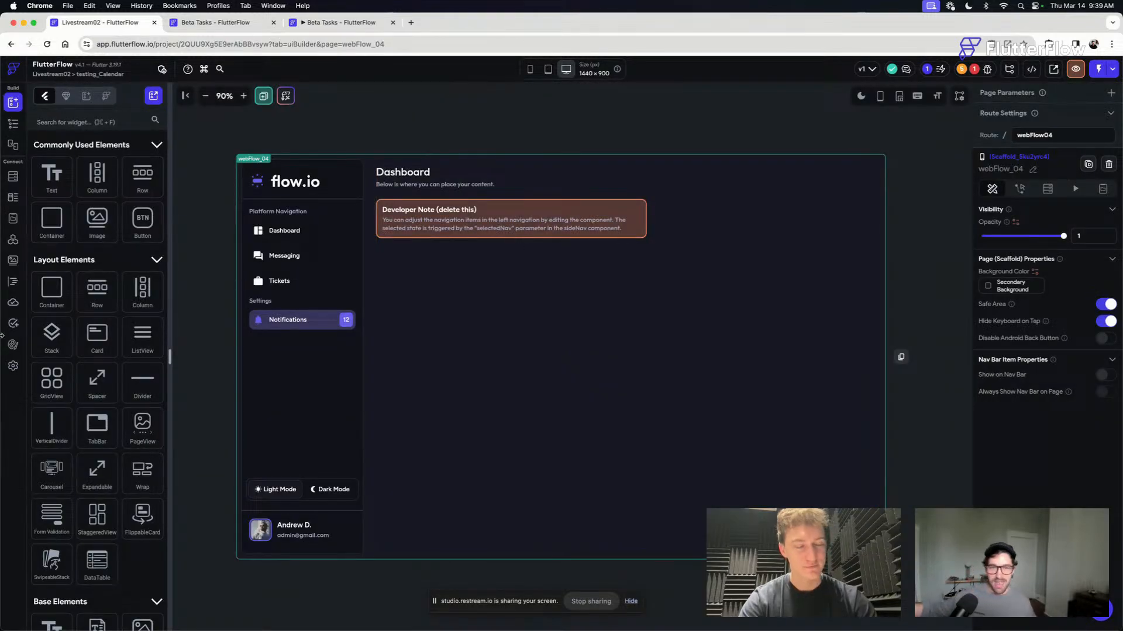
- Examine the project's walkthrough settings and the livestream_Clone page's actions and widget tree, including the backend_Query container
{"action": "left_click", "coordinate": [13, 365]}
{"action": "left_click", "coordinate": [73, 188]}
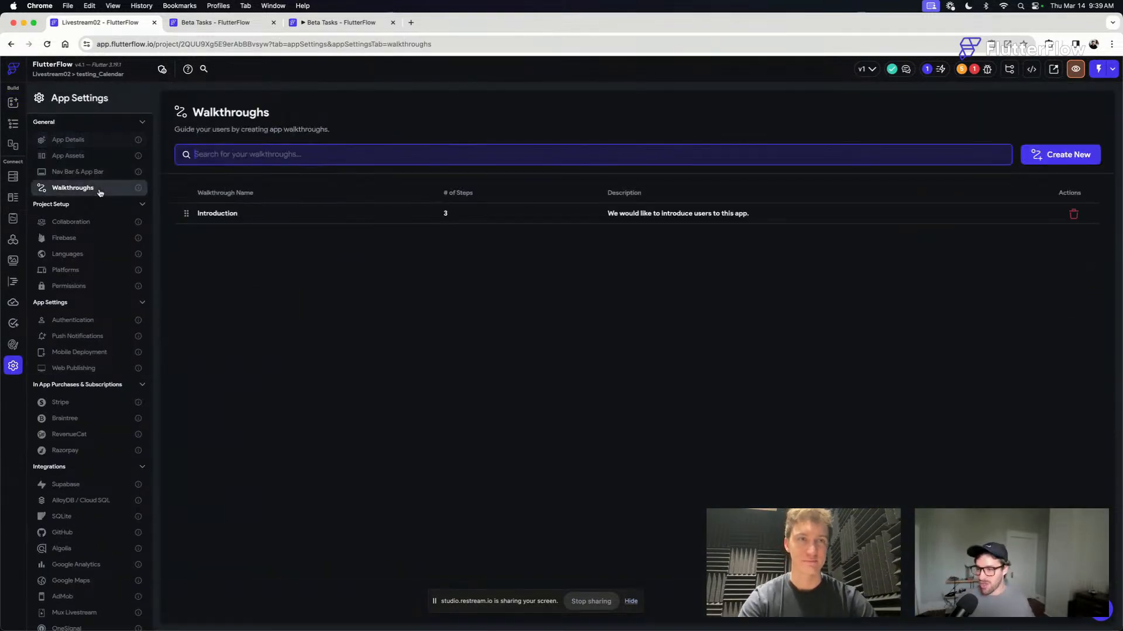
{"action": "left_click", "coordinate": [13, 123]}
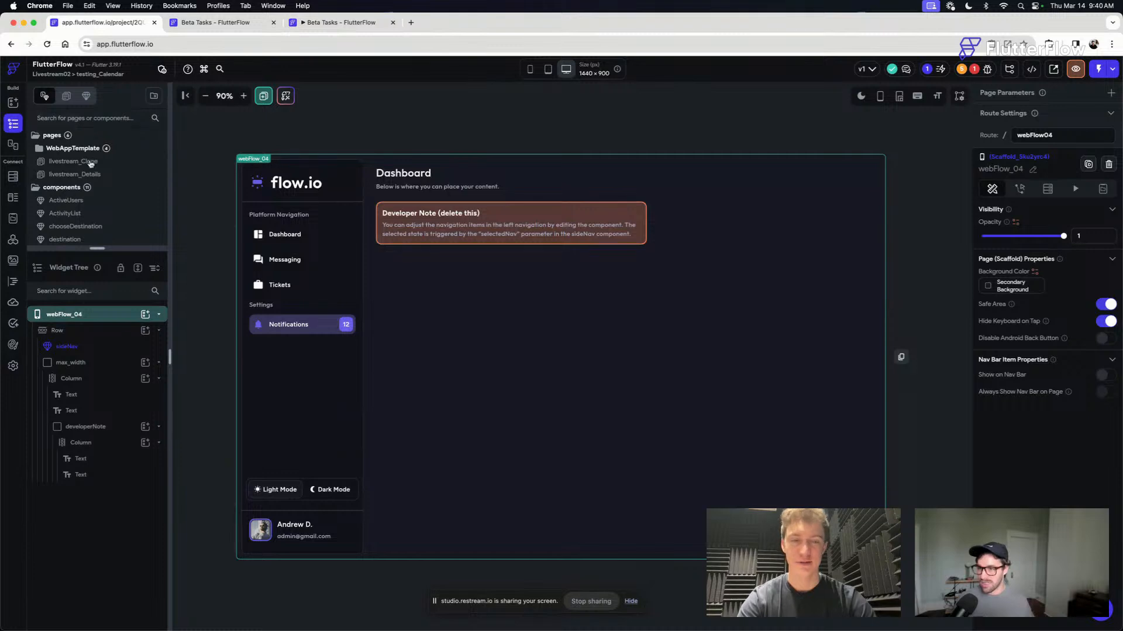
{"action": "left_click", "coordinate": [88, 162]}
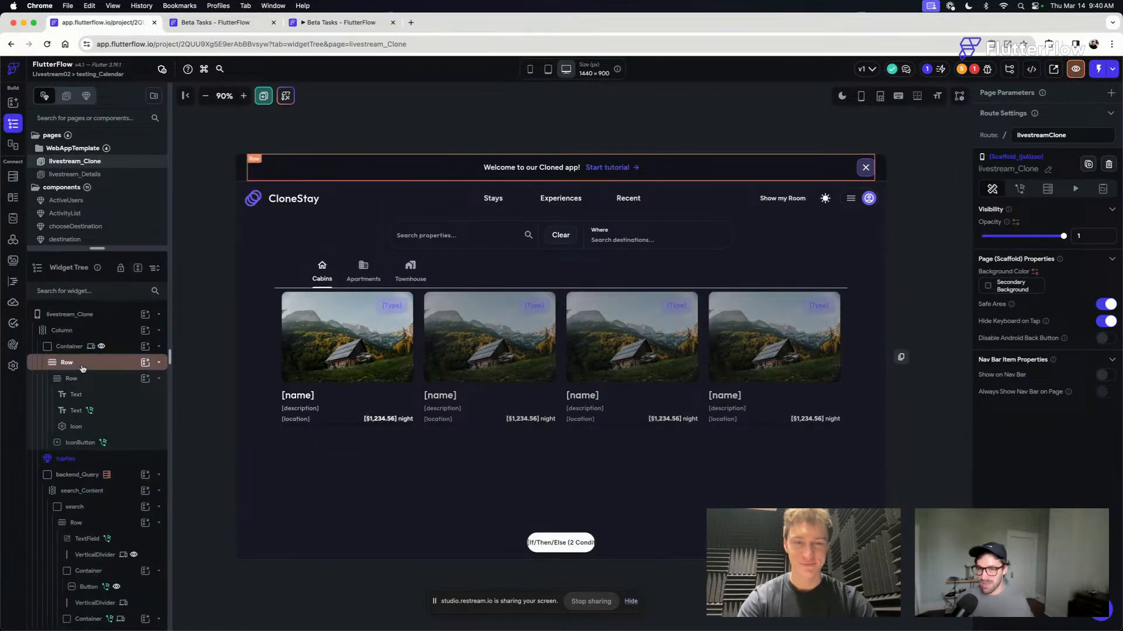
{"action": "left_click", "coordinate": [1023, 188]}
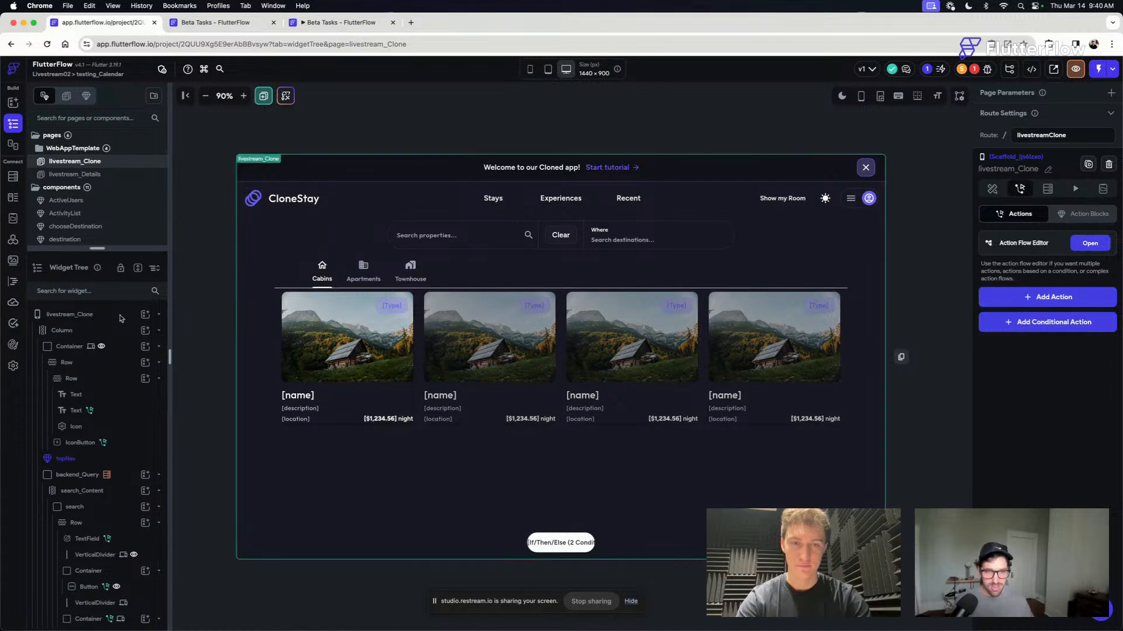
{"action": "scroll", "coordinate": [114, 381], "scroll_direction": "down", "scroll_amount": 2}
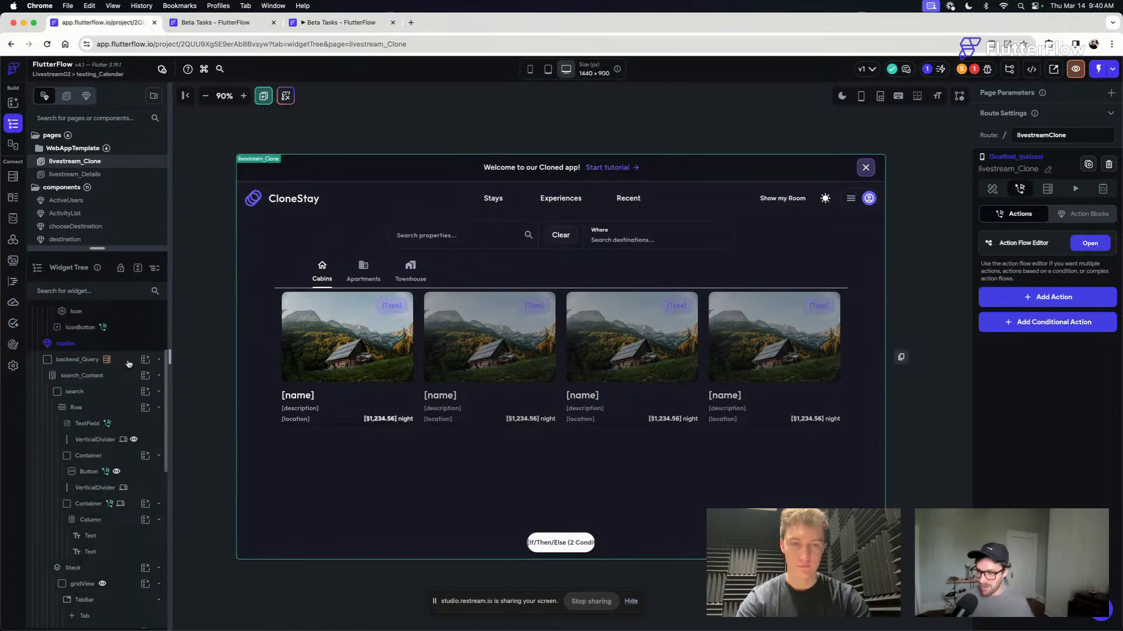
{"action": "left_click", "coordinate": [126, 362]}
{"action": "scroll", "coordinate": [127, 380], "scroll_direction": "down", "scroll_amount": 5}
{"action": "scroll", "coordinate": [128, 380], "scroll_direction": "up", "scroll_amount": 7}
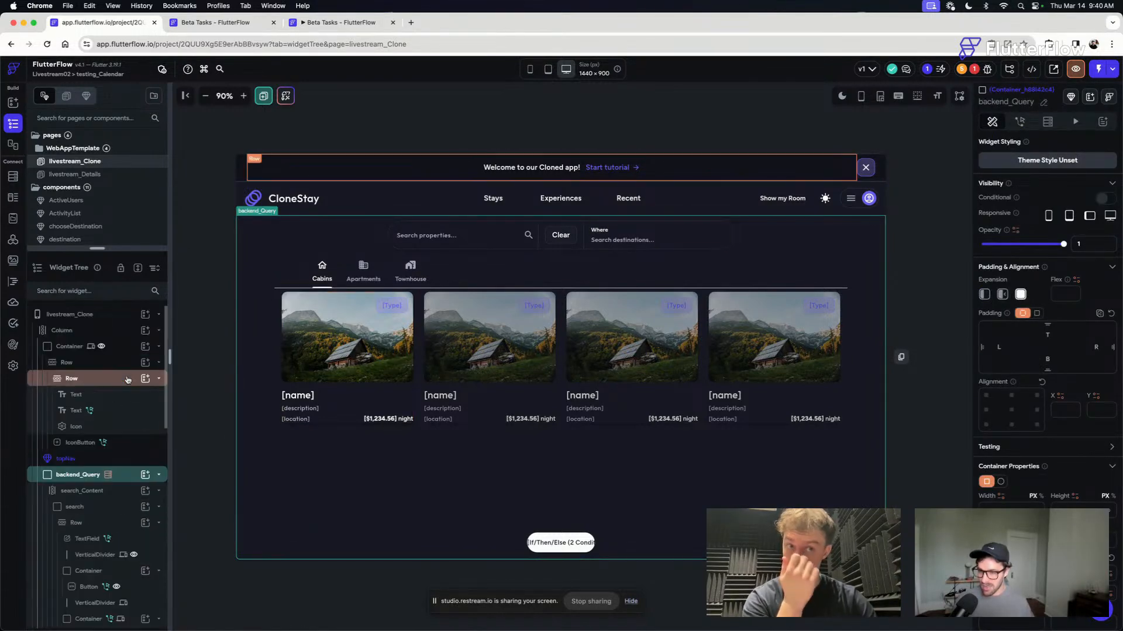
- Delete the Introduction walkthrough from the project, confirming the deletion
{"action": "left_click", "coordinate": [13, 365]}
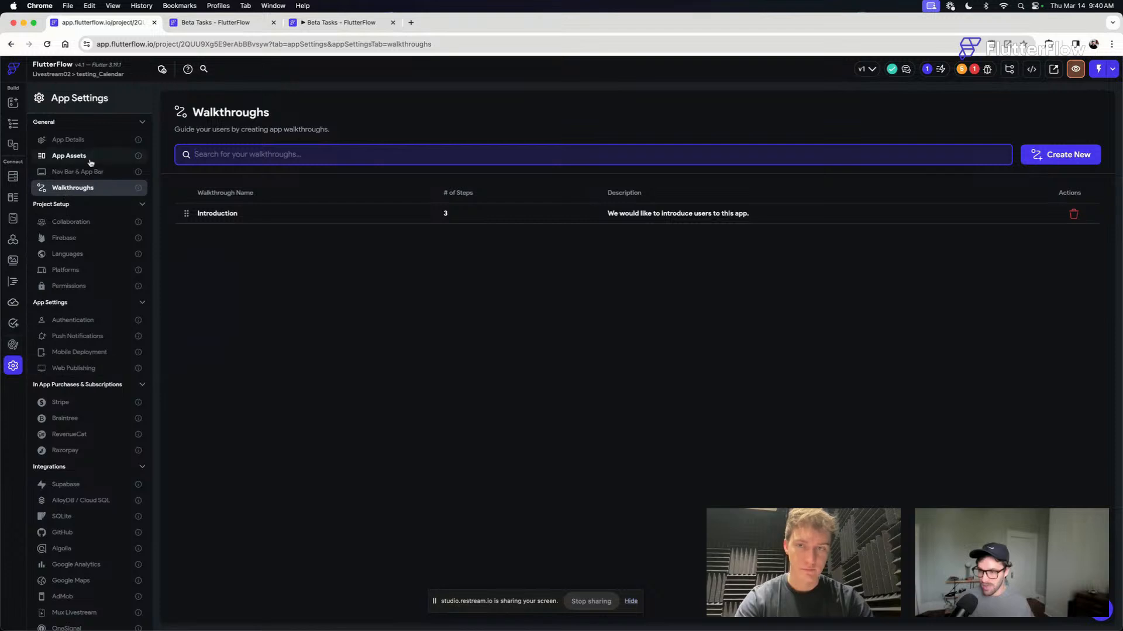
{"action": "left_click", "coordinate": [1072, 222]}
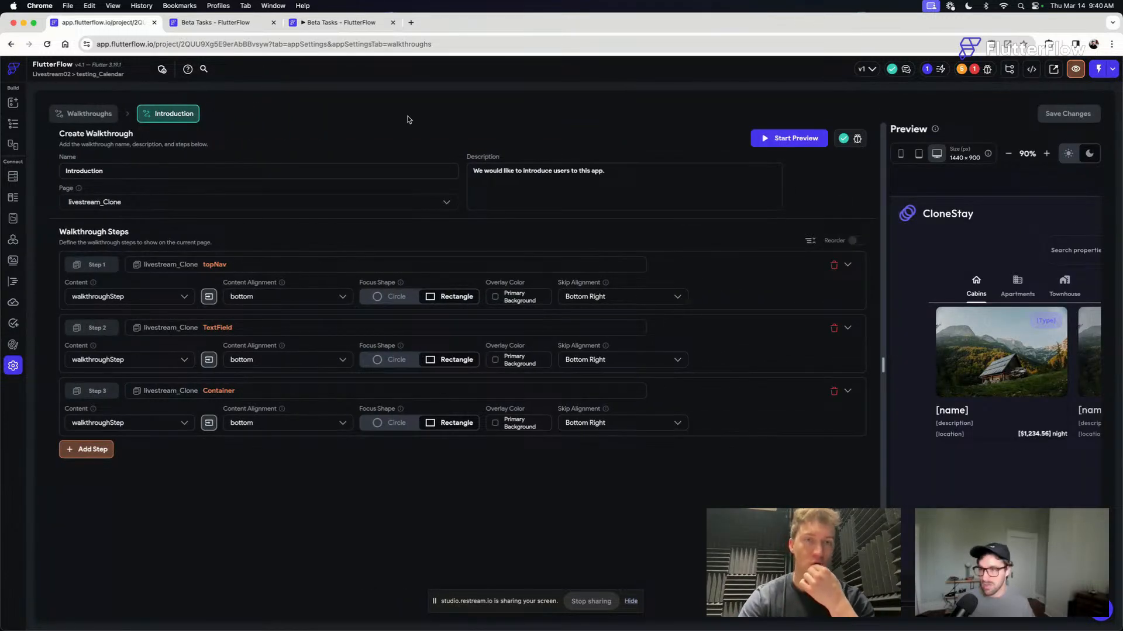
{"action": "left_click", "coordinate": [93, 114]}
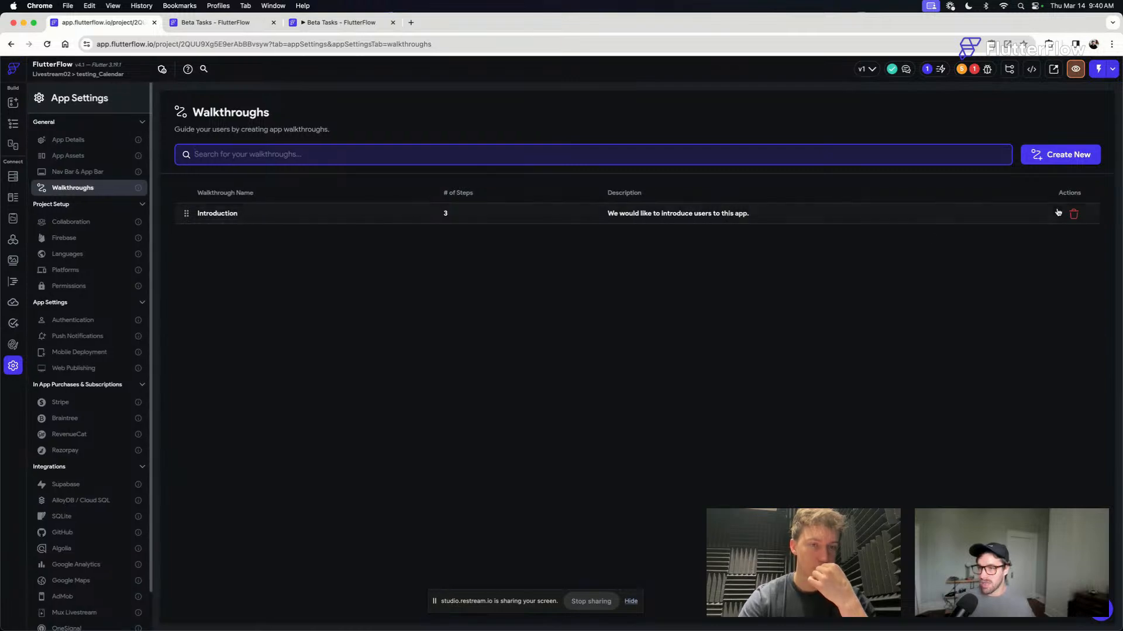
{"action": "left_click", "coordinate": [1073, 216]}
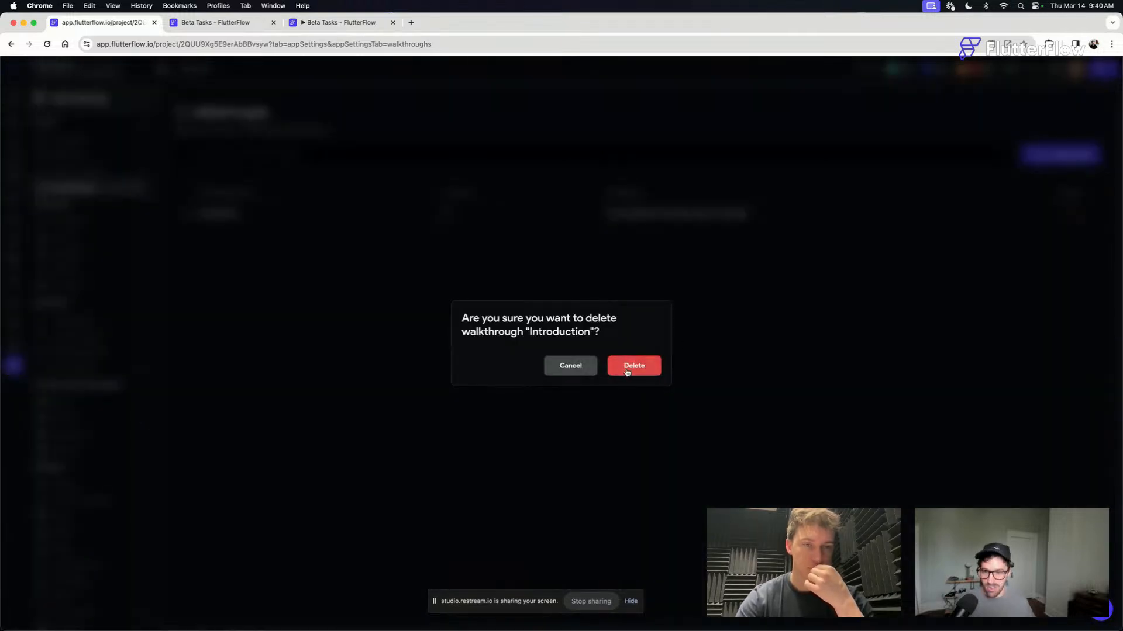
{"action": "left_click", "coordinate": [631, 365]}
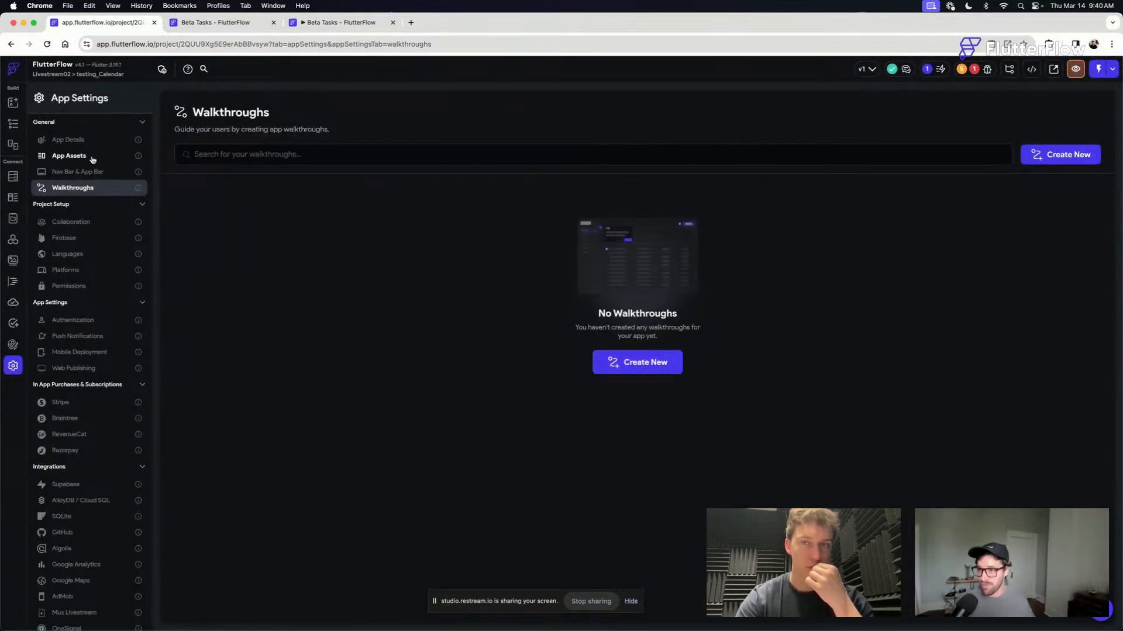
- Review the project errors and inspect the livestream_Clone welcome banner's container, row and Start tutorial text for the walkthrough action
{"action": "left_click", "coordinate": [13, 124]}
{"action": "left_click", "coordinate": [974, 69]}
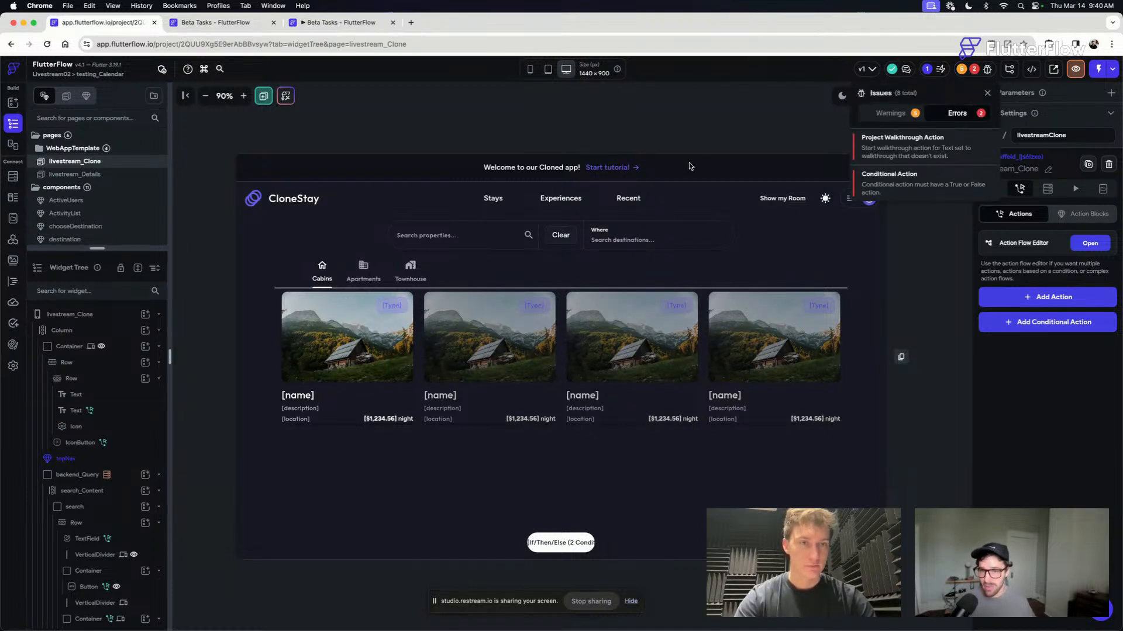
{"action": "left_click", "coordinate": [403, 164]}
{"action": "left_click", "coordinate": [277, 160]}
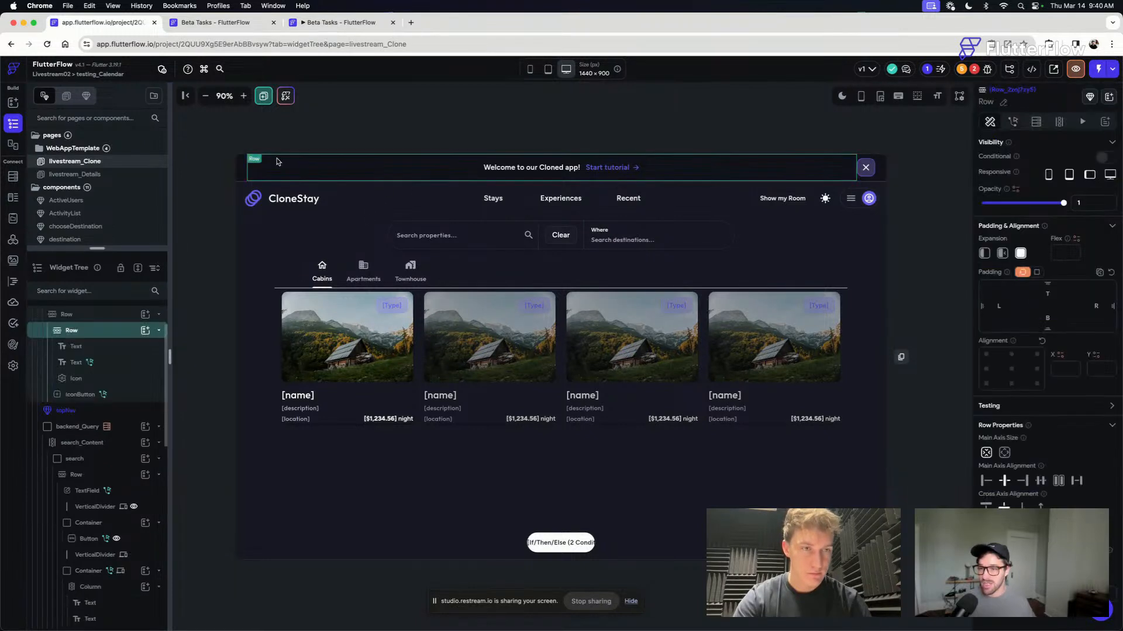
{"action": "left_click", "coordinate": [281, 133]}
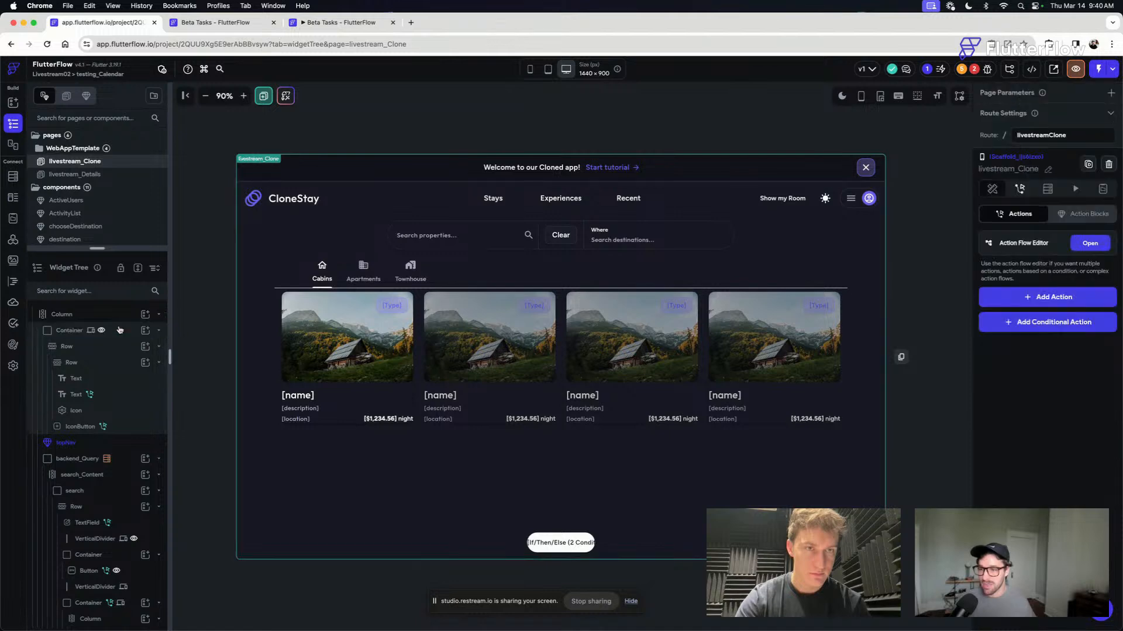
{"action": "left_click", "coordinate": [328, 166]}
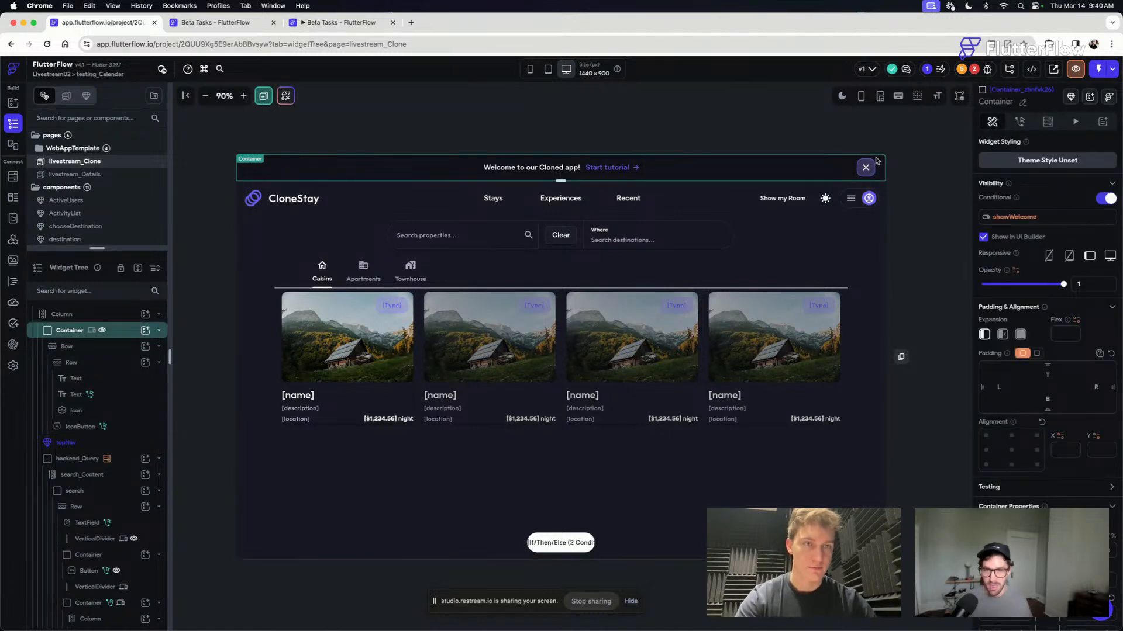
{"action": "left_click", "coordinate": [602, 143]}
{"action": "left_click", "coordinate": [119, 333]}
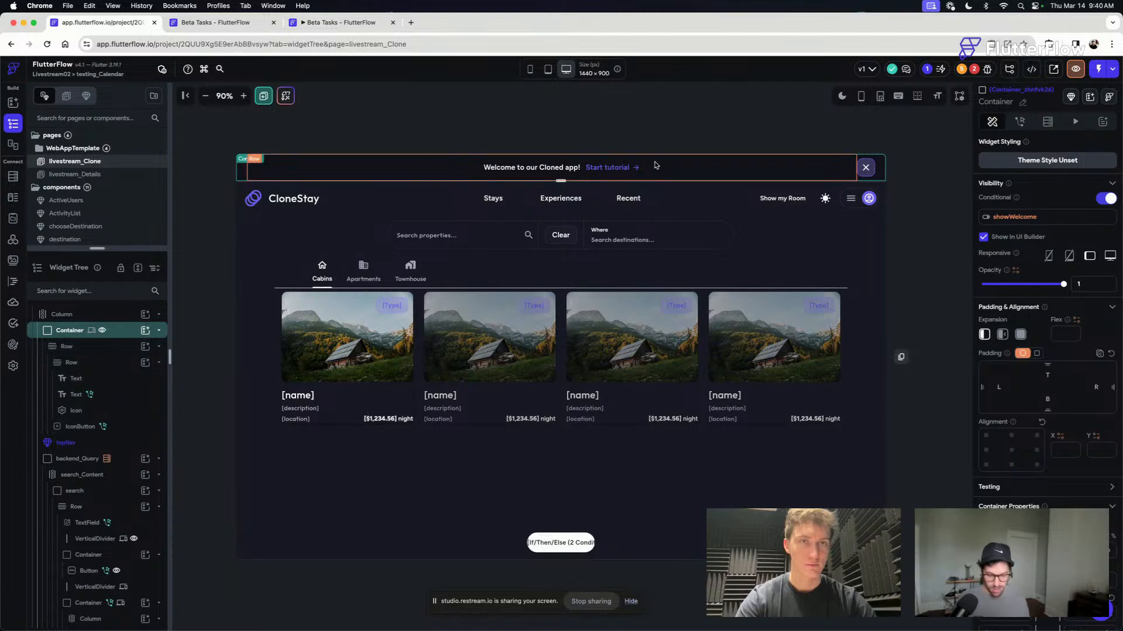
{"action": "left_click", "coordinate": [111, 394]}
{"action": "scroll", "coordinate": [111, 364], "scroll_direction": "up", "scroll_amount": 2}
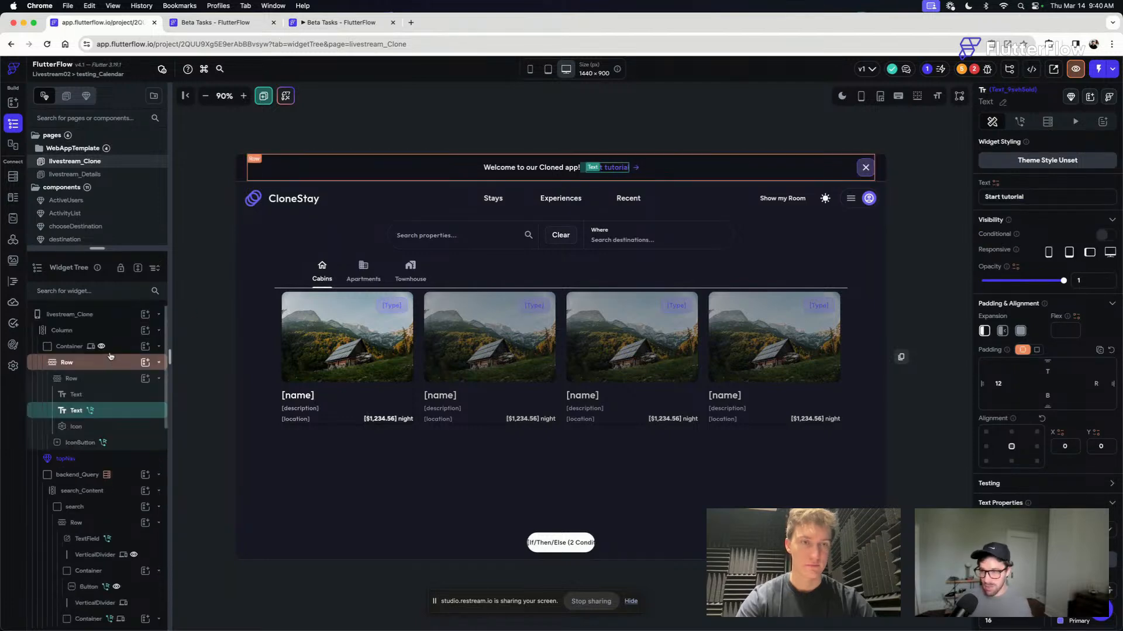
{"action": "left_click", "coordinate": [124, 352]}
{"action": "left_click", "coordinate": [125, 352]}
{"action": "left_click", "coordinate": [125, 351]}
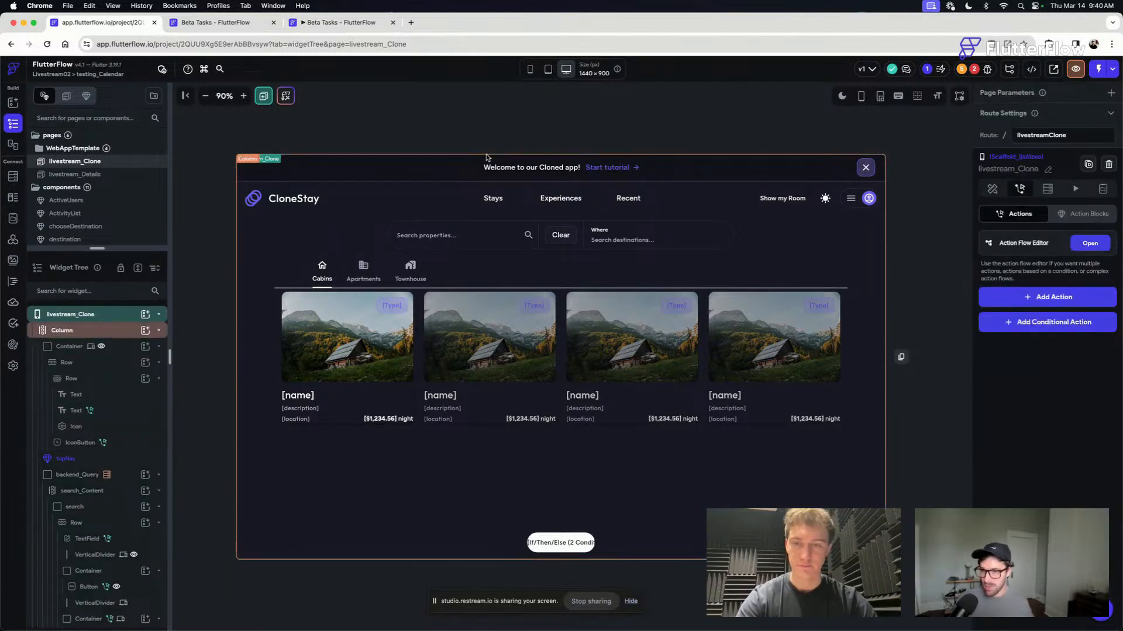
{"action": "left_click", "coordinate": [441, 176]}
{"action": "left_click", "coordinate": [241, 175]}
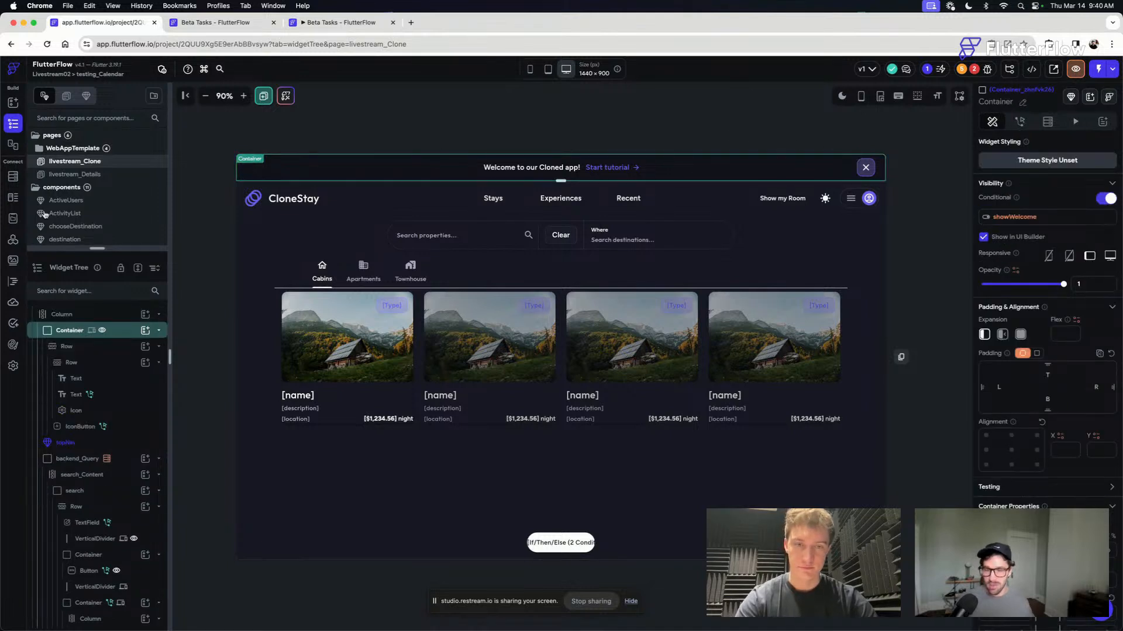
- Try to reach the actions of the welcome banner's widgets, and check the livestream_Clone page's own action flow
{"action": "left_click", "coordinate": [1022, 122]}
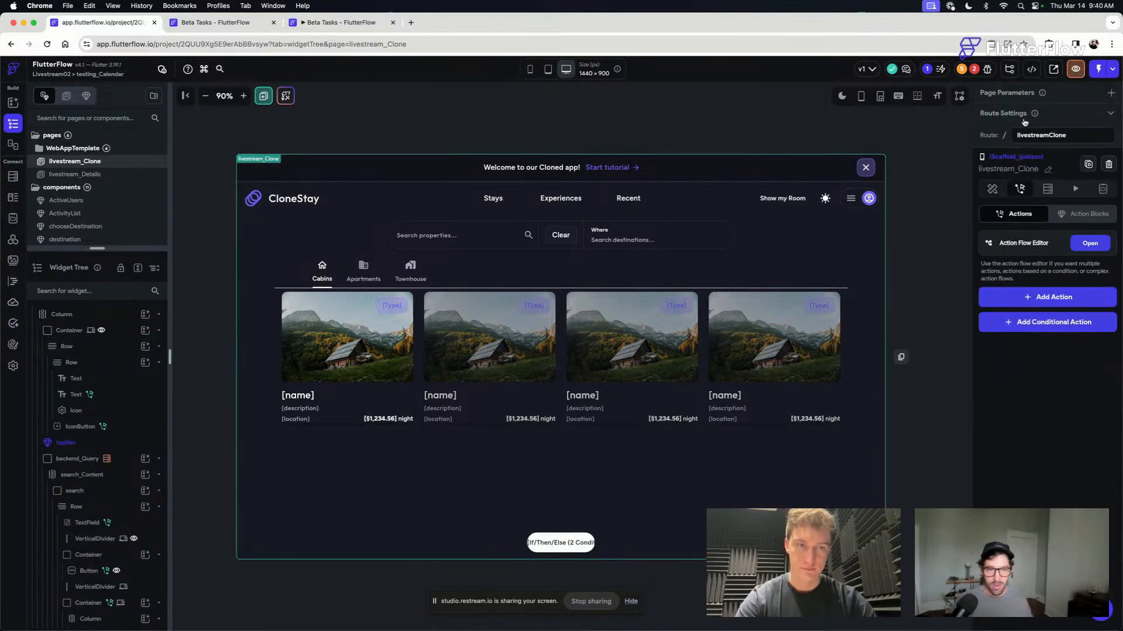
{"action": "left_click", "coordinate": [121, 430]}
{"action": "key", "text": "Escape"}
{"action": "left_click", "coordinate": [76, 395]}
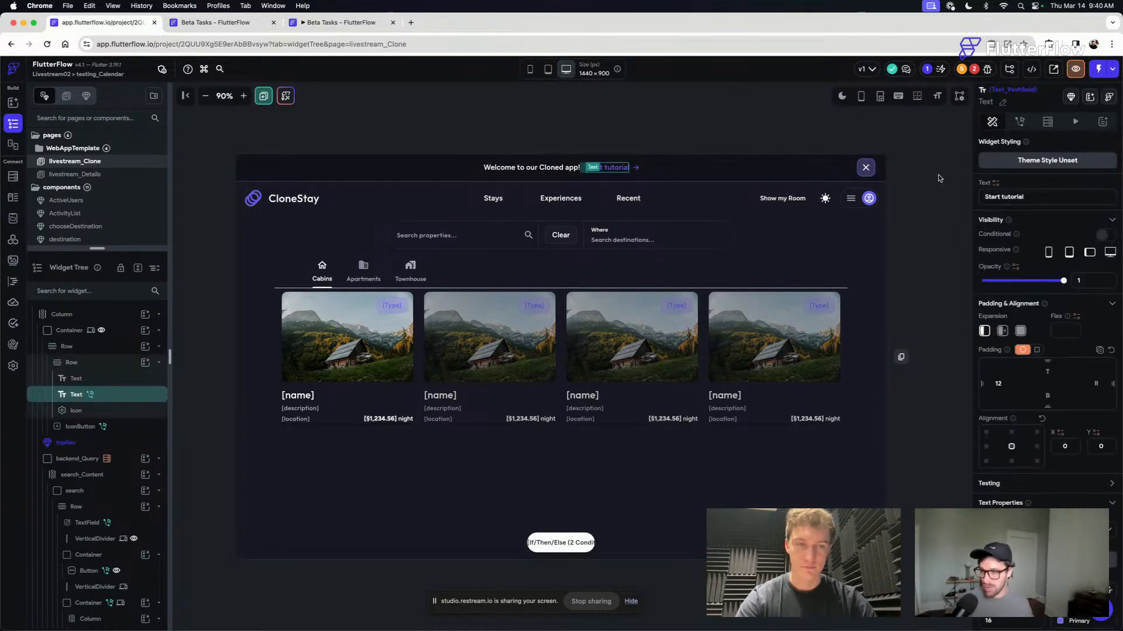
{"action": "key", "text": "Escape"}
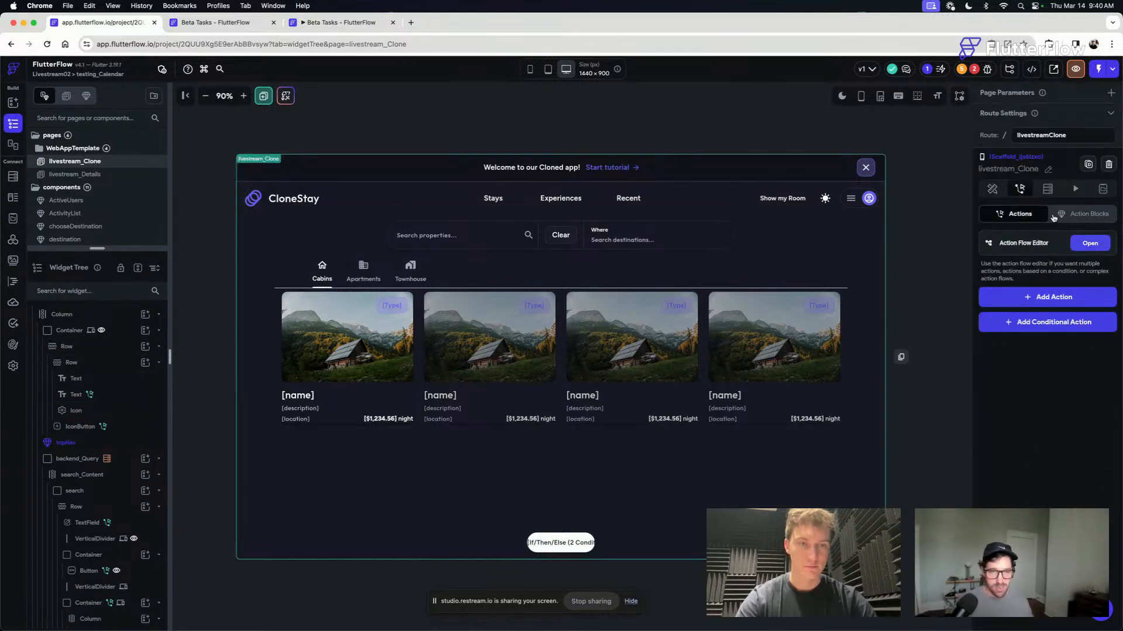
{"action": "left_click", "coordinate": [1089, 243]}
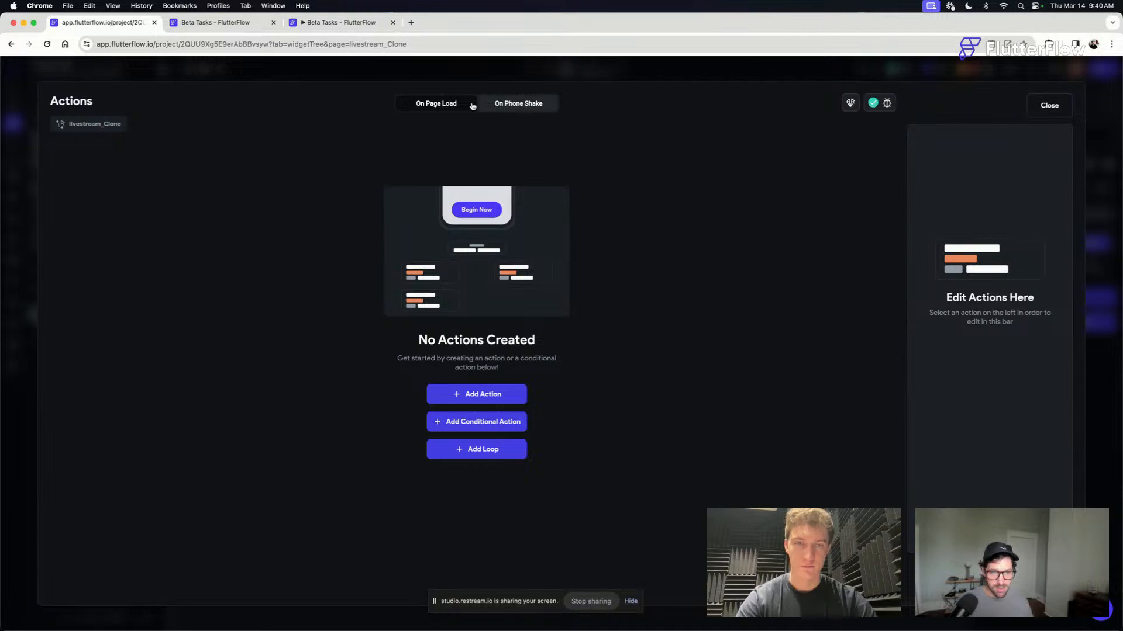
{"action": "left_click", "coordinate": [1053, 106]}
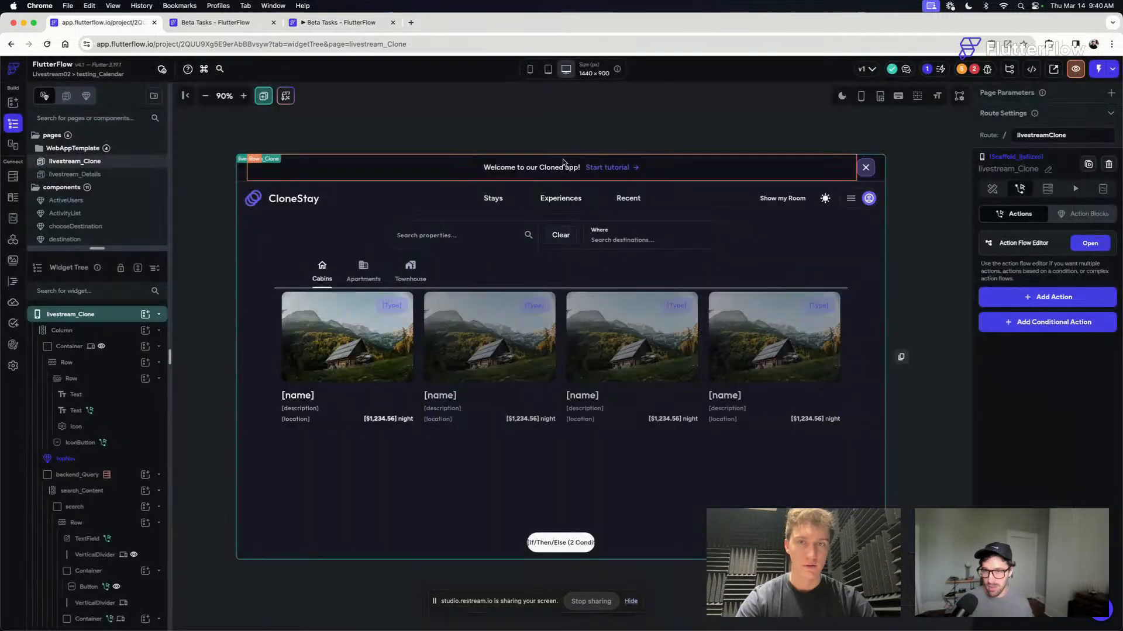
- Try to open the action flow of the Start tutorial text in the welcome banner
{"action": "left_click", "coordinate": [608, 168]}
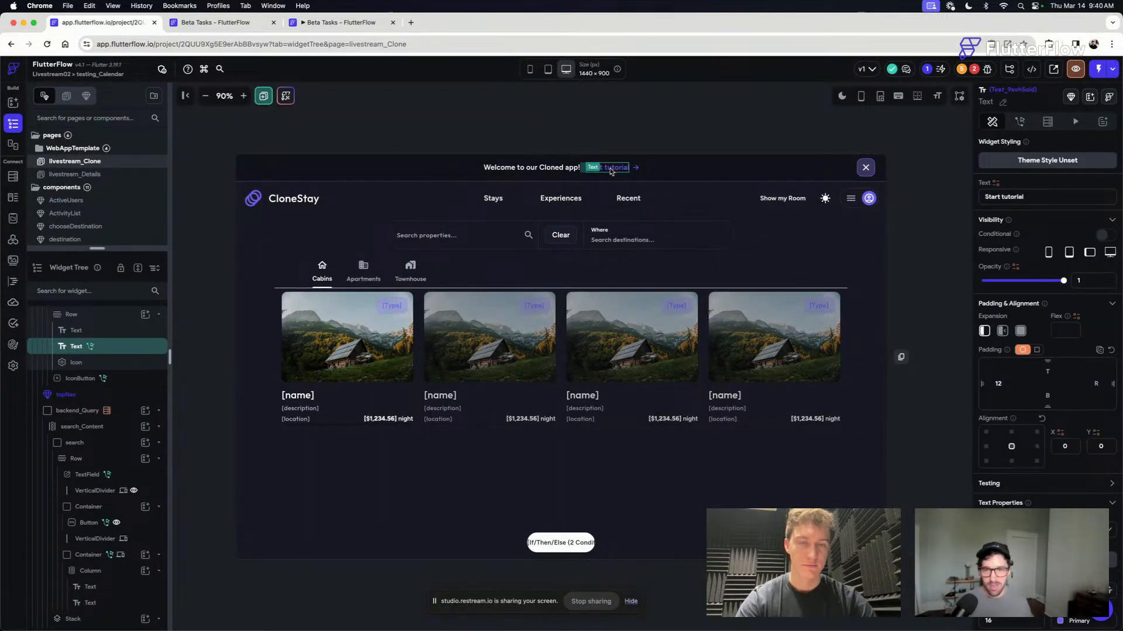
{"action": "left_click", "coordinate": [1023, 123]}
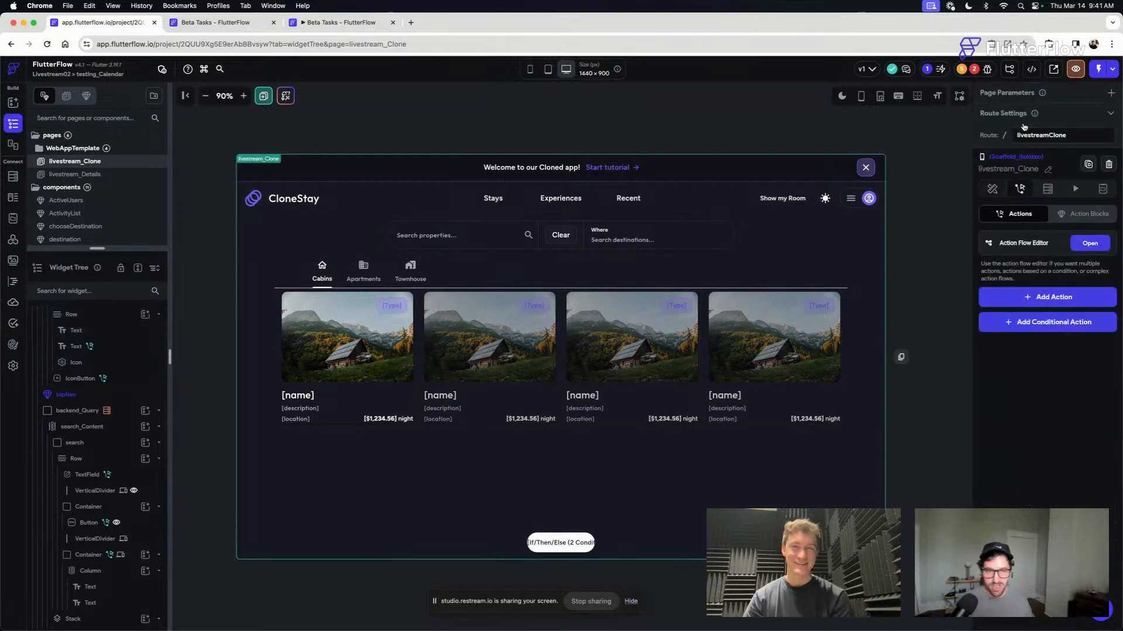
{"action": "left_click", "coordinate": [1089, 244]}
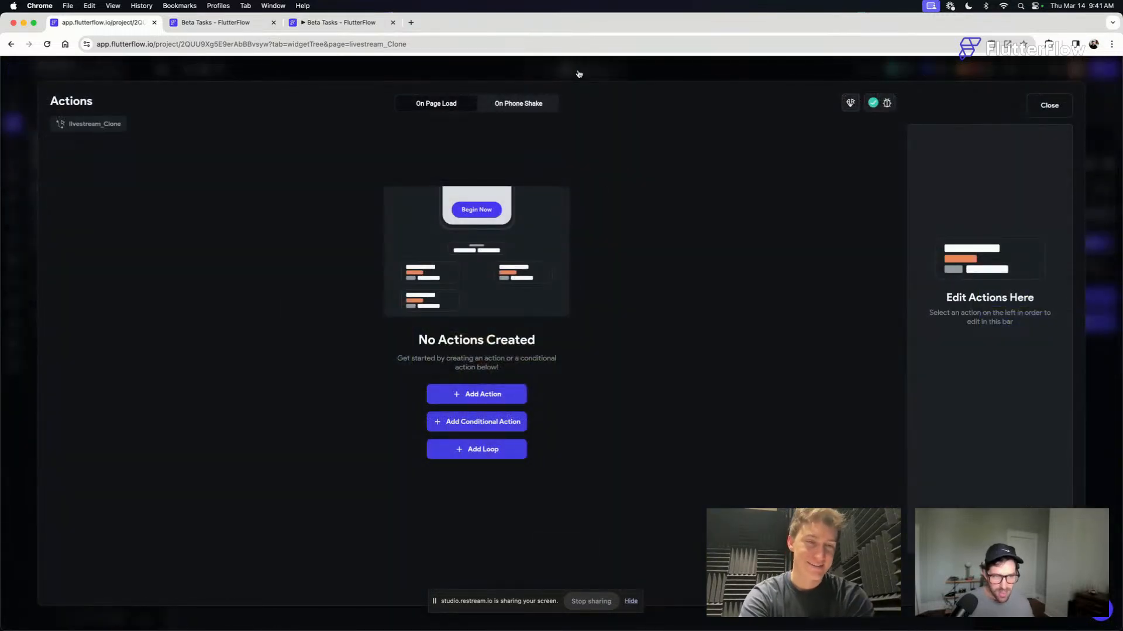
{"action": "left_click", "coordinate": [579, 74]}
- Reload the project and delete the Start Walkthrough action from the Start tutorial text in livestream_Clone's welcome banner
{"action": "key", "text": "super+r"}
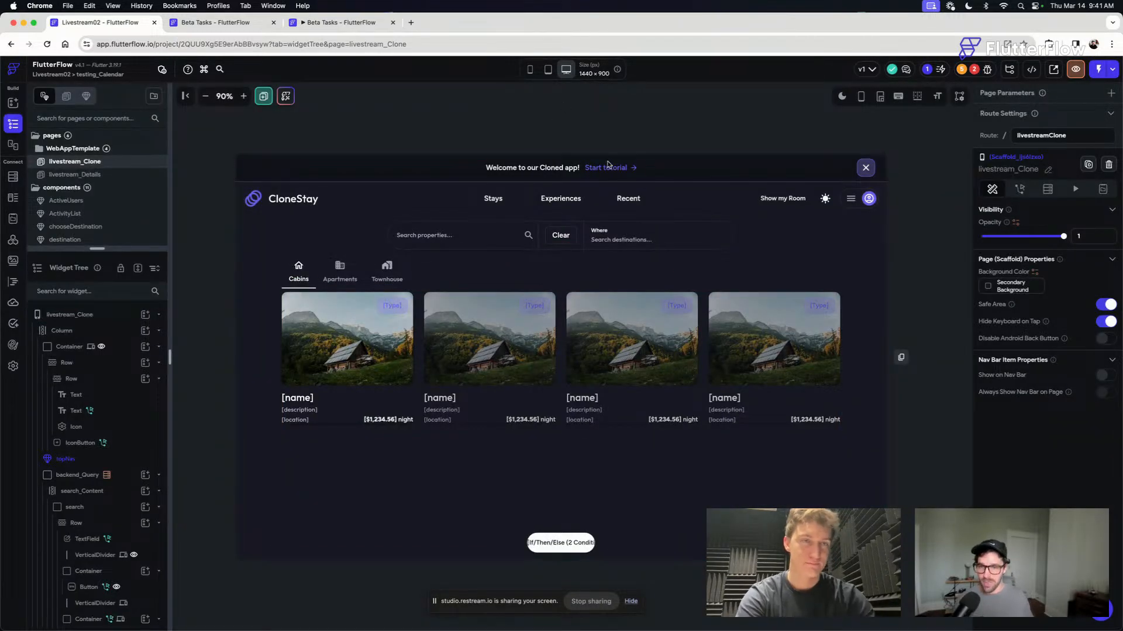
{"action": "left_click", "coordinate": [606, 168]}
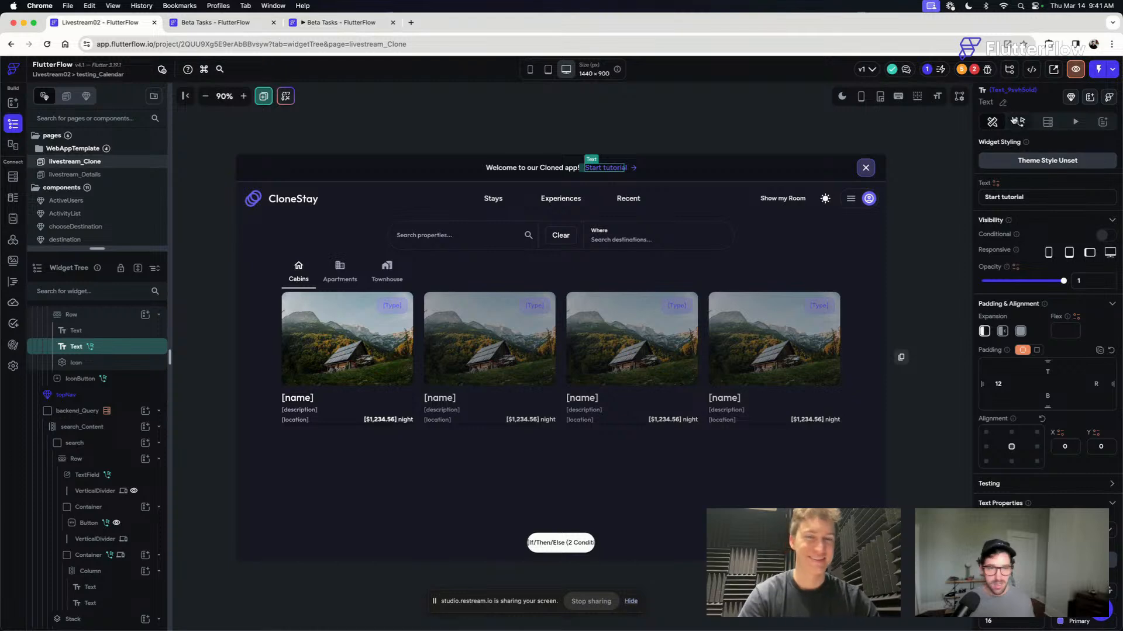
{"action": "left_click", "coordinate": [1016, 121]}
{"action": "left_click", "coordinate": [1110, 255]}
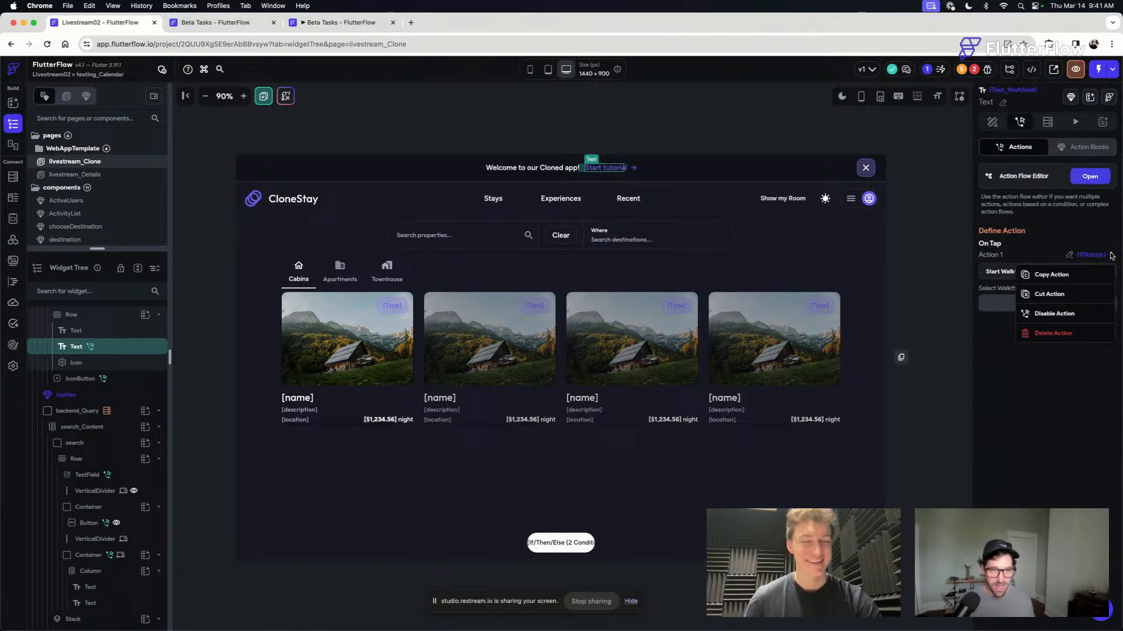
{"action": "left_click", "coordinate": [1049, 331]}
{"action": "left_click", "coordinate": [992, 123]}
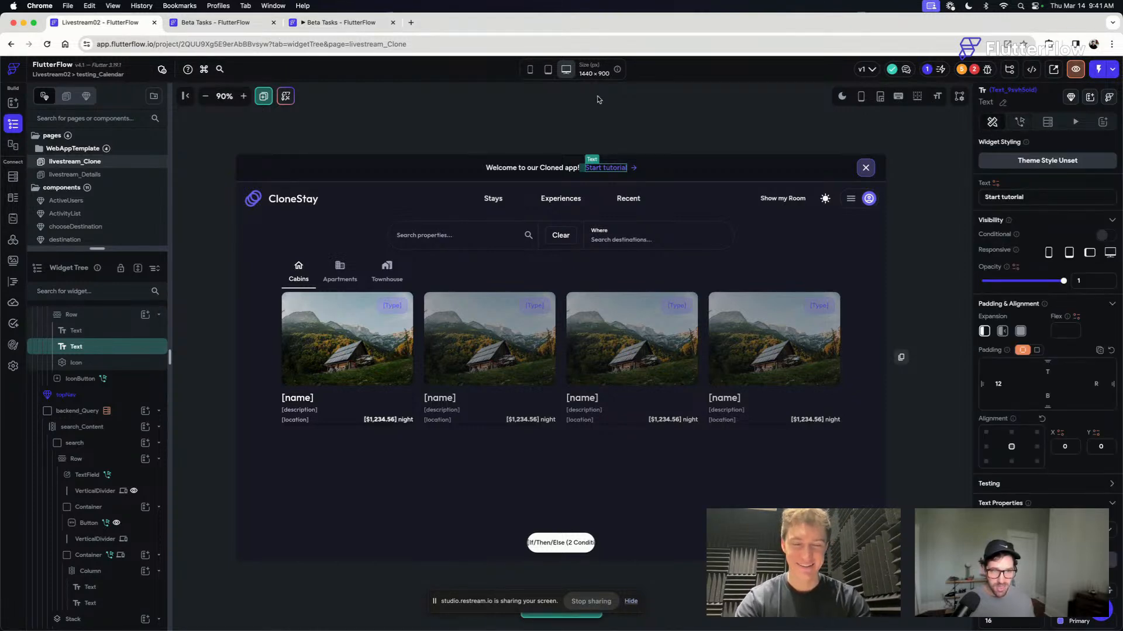
{"action": "left_click", "coordinate": [634, 105]}
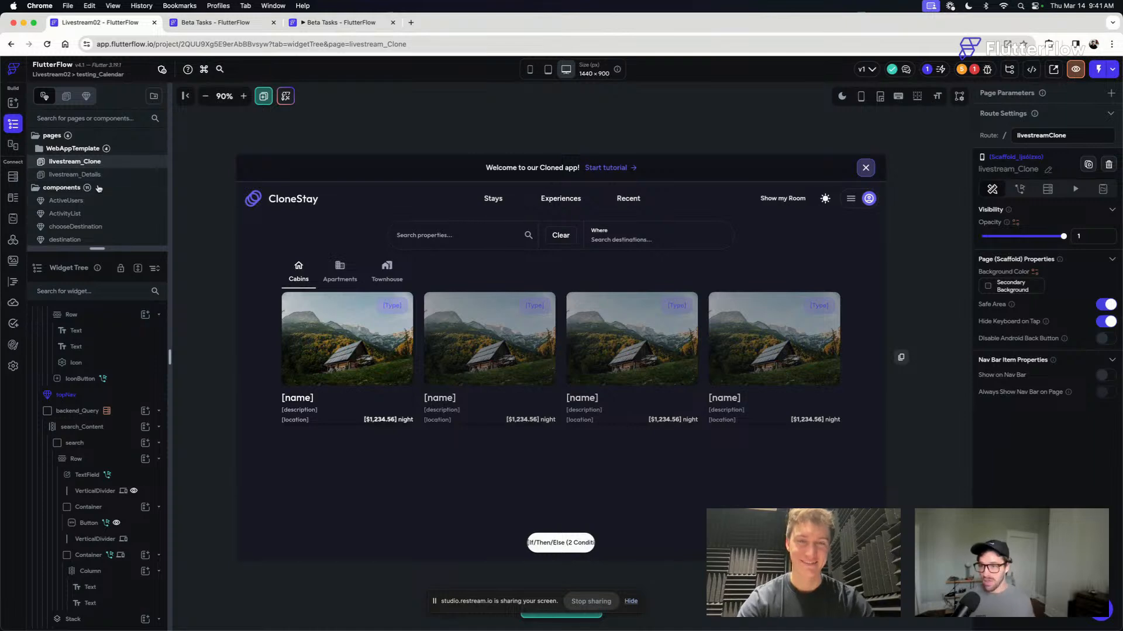
- Open the bookingCalendar component from the livestream_Details page for editing
{"action": "left_click", "coordinate": [76, 174]}
{"action": "left_click", "coordinate": [754, 444]}
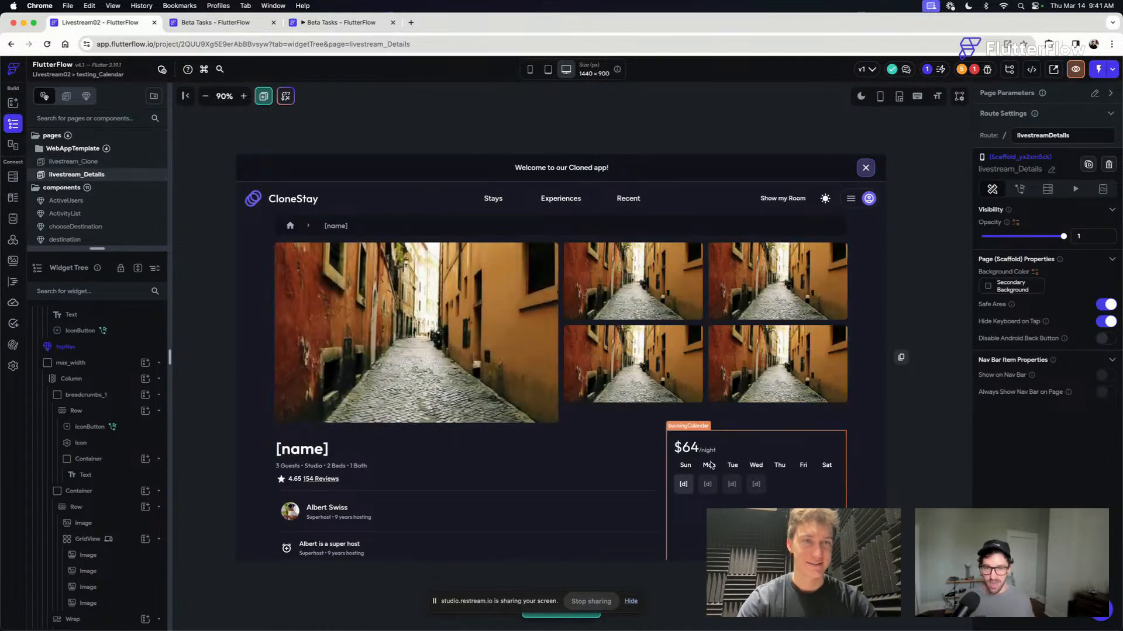
{"action": "left_click", "coordinate": [1110, 94]}
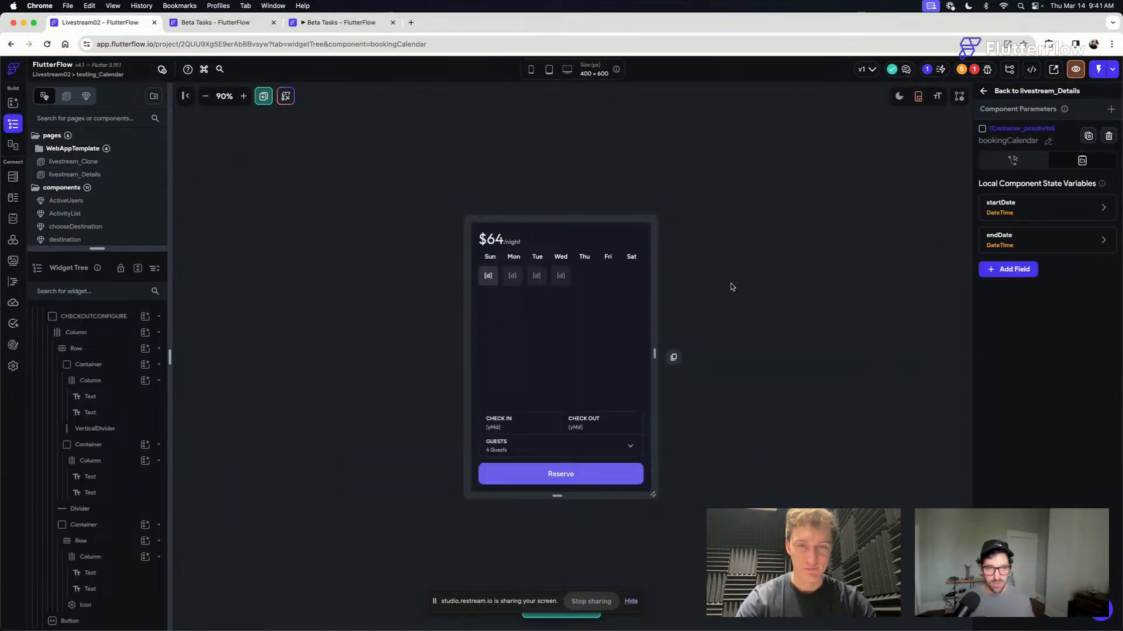
- Open the On Tap action flow of the day container inside the bookingCalendar's GridView
{"action": "left_click", "coordinate": [489, 277]}
{"action": "left_click", "coordinate": [243, 96]}
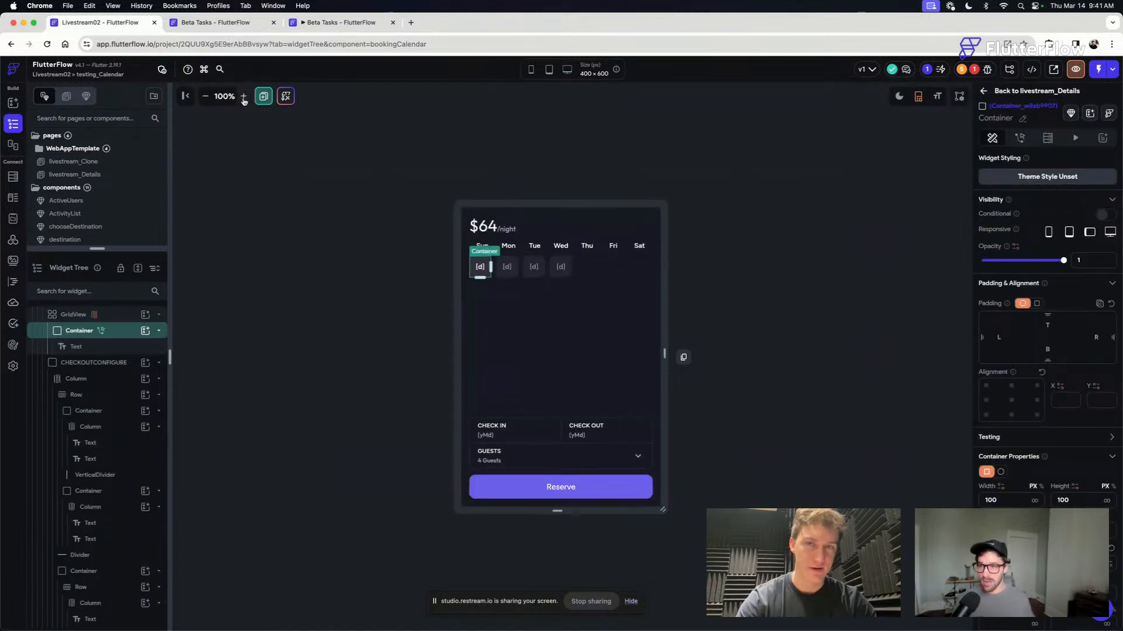
{"action": "left_click", "coordinate": [243, 96]}
{"action": "left_click", "coordinate": [289, 348]}
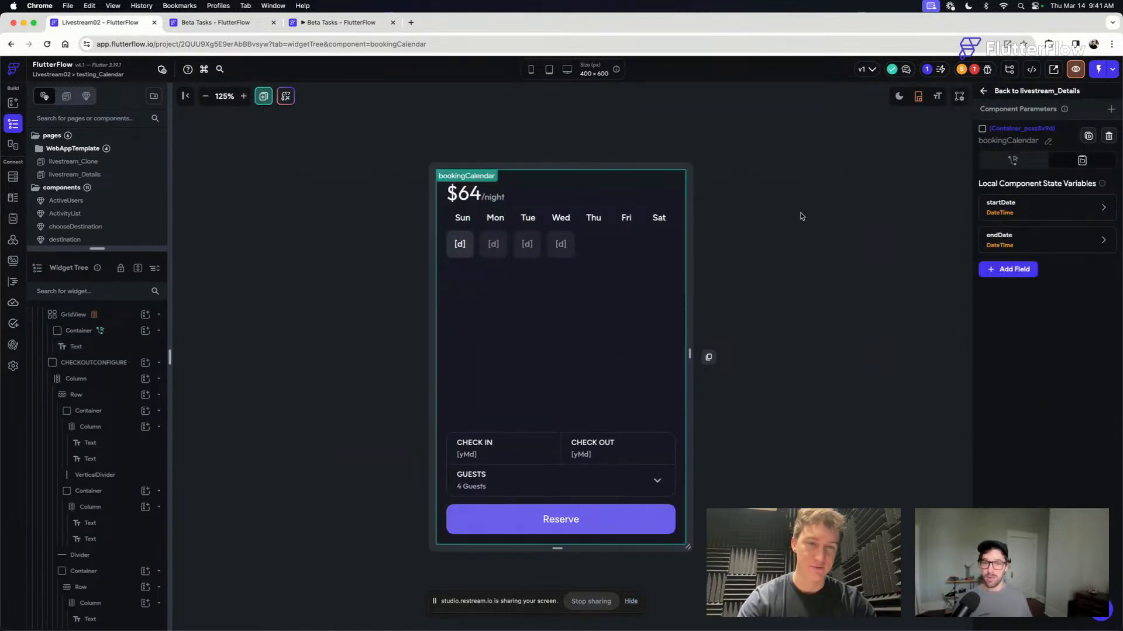
{"action": "left_click", "coordinate": [472, 256]}
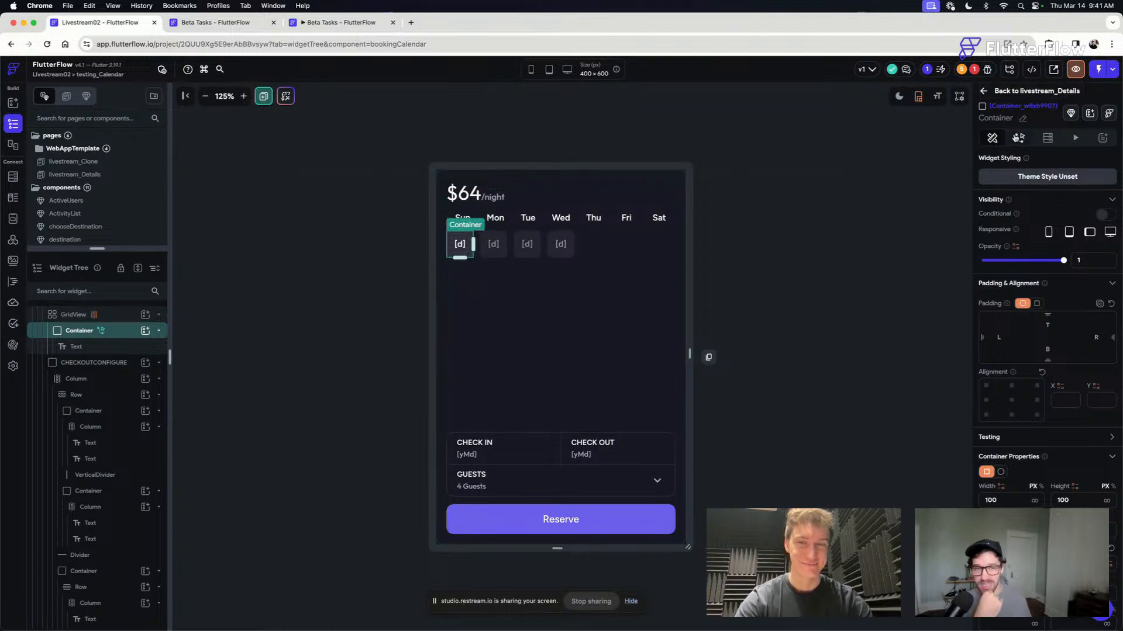
{"action": "left_click", "coordinate": [1019, 137]}
{"action": "left_click", "coordinate": [1087, 192]}
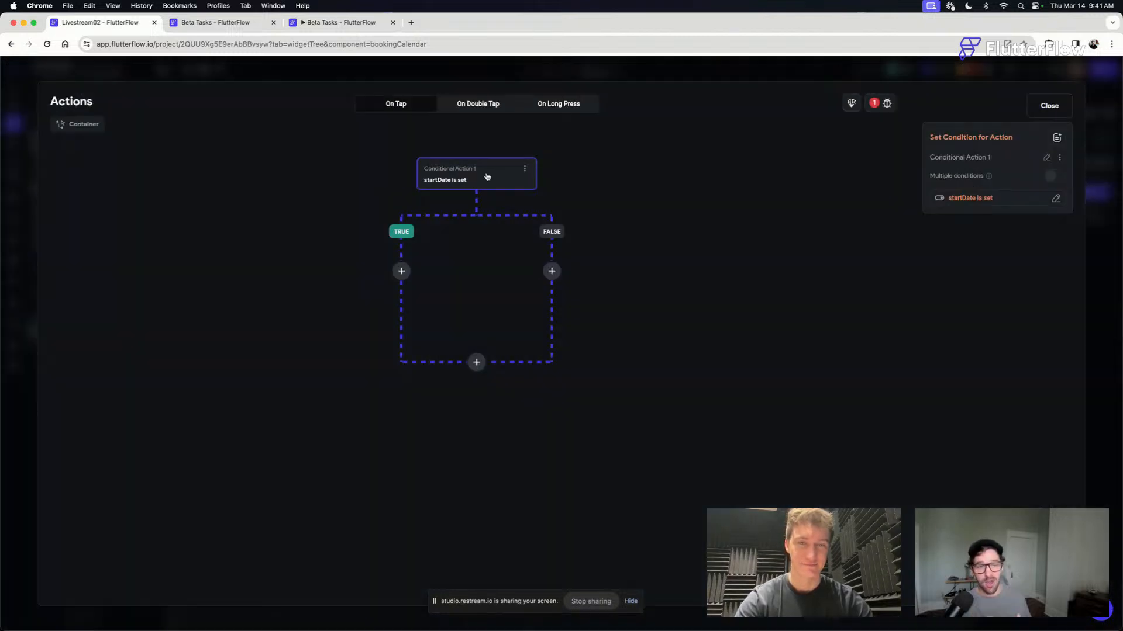
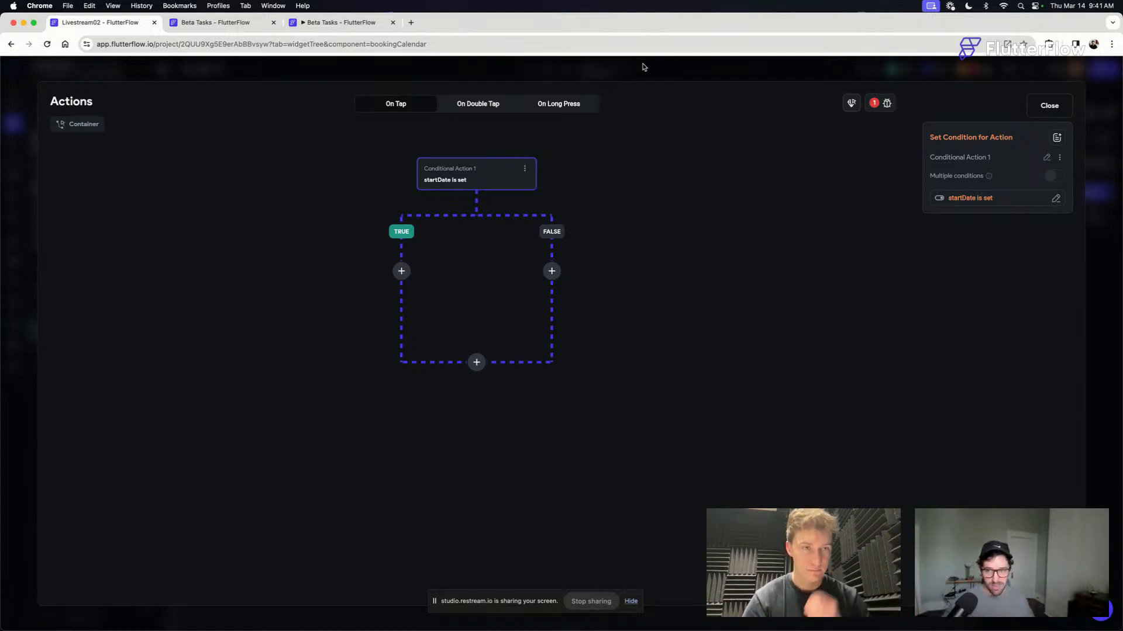
- Add an Update Component State action to the TRUE branch of the startDate is set condition
{"action": "left_click", "coordinate": [402, 272]}
{"action": "left_click", "coordinate": [402, 297]}
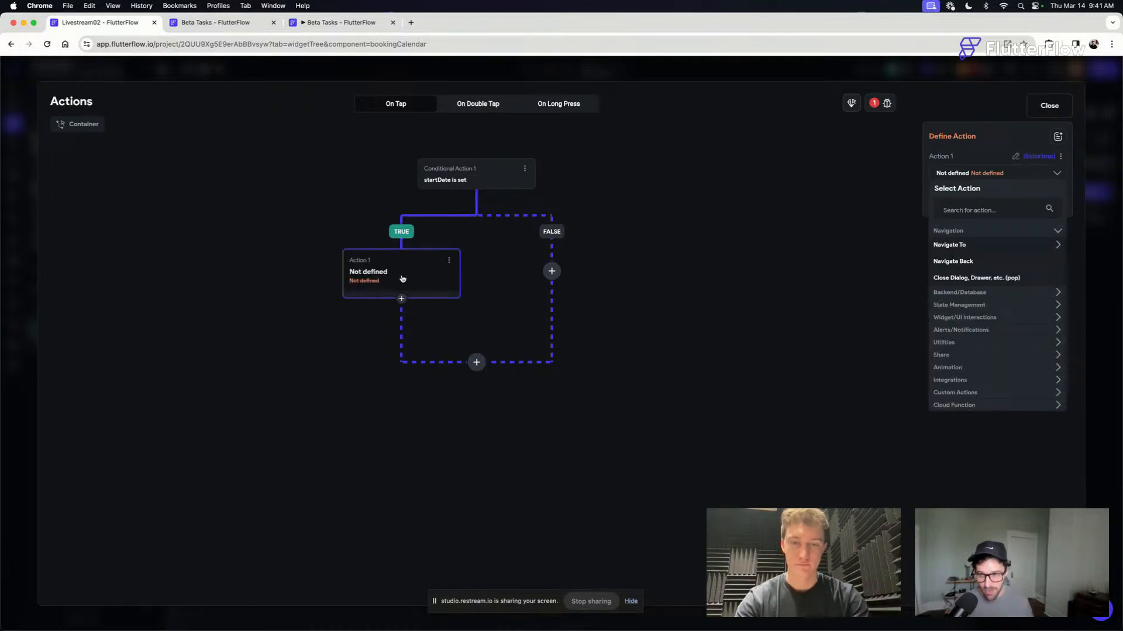
{"action": "left_click", "coordinate": [992, 214]}
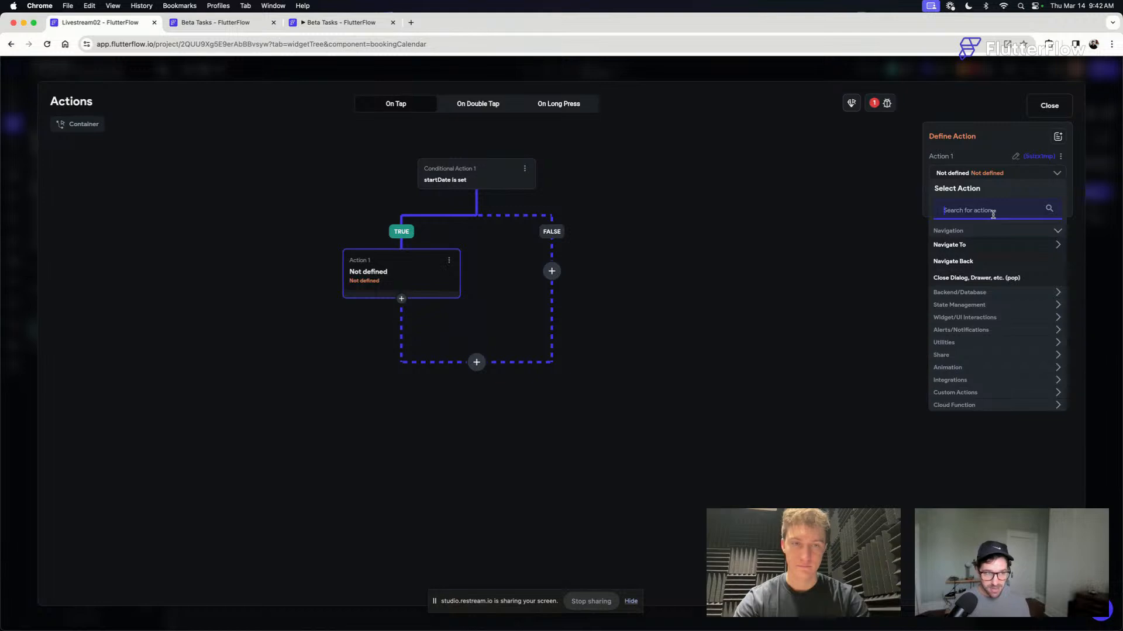
{"action": "type", "text": "update"}
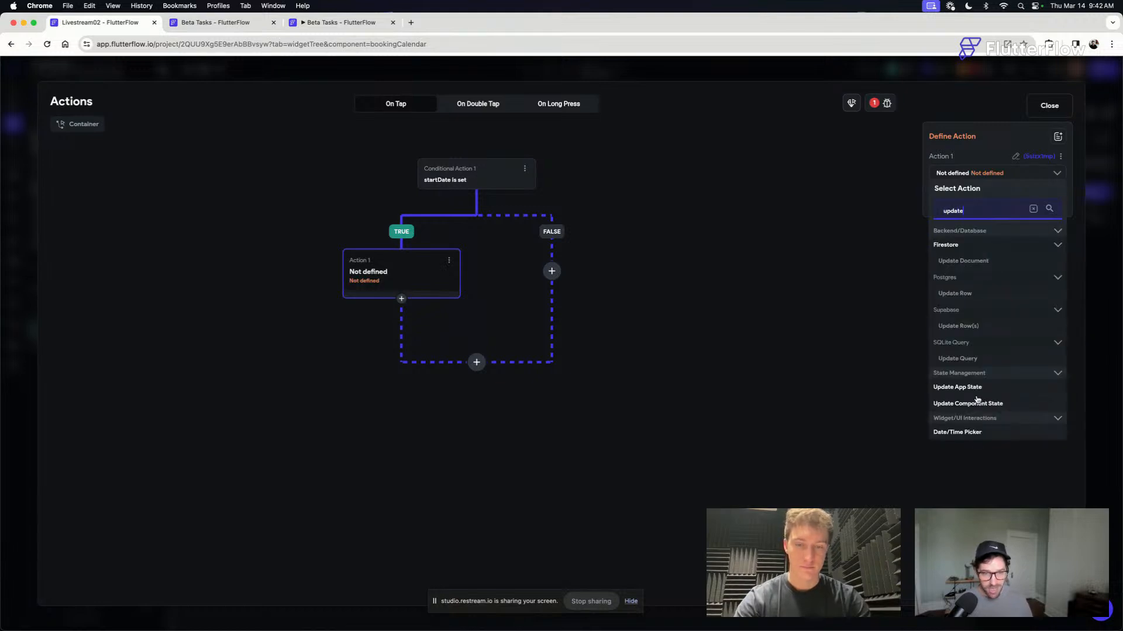
{"action": "left_click", "coordinate": [976, 405]}
- Add the endDate field to the TRUE-branch action and set its value to currentMonth Item
{"action": "left_click", "coordinate": [984, 220]}
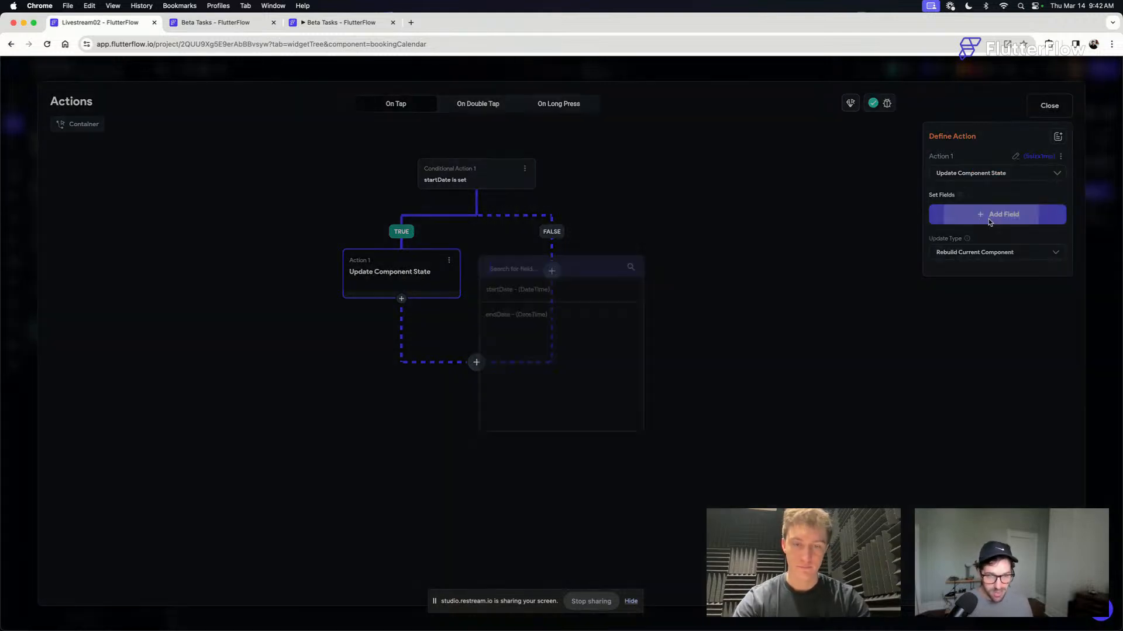
{"action": "left_click", "coordinate": [515, 316]}
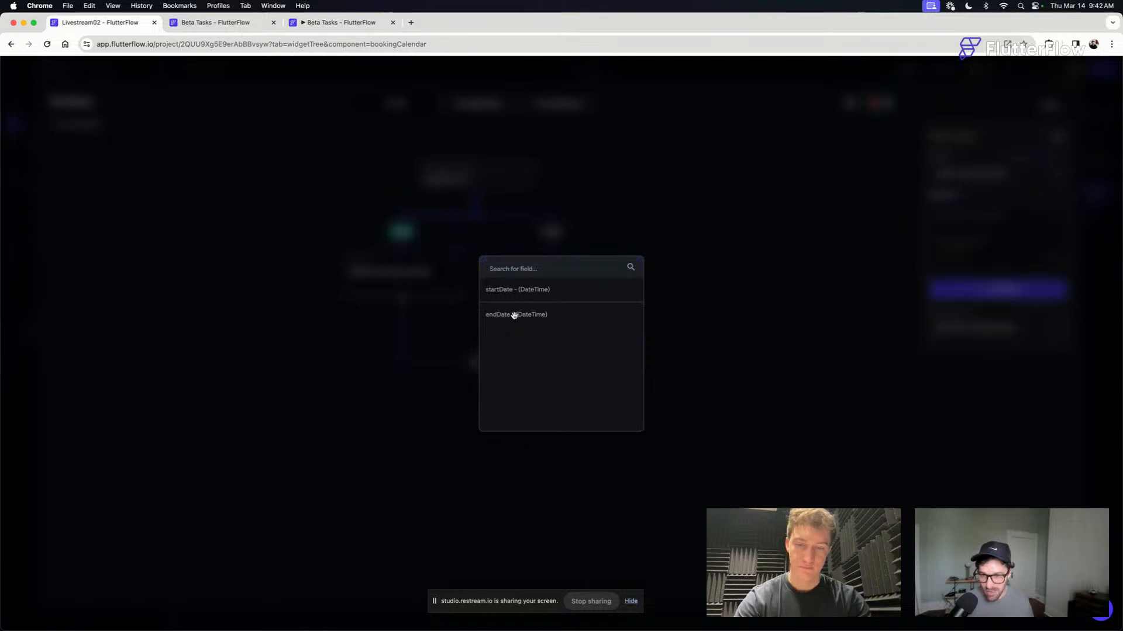
{"action": "left_click", "coordinate": [959, 264]}
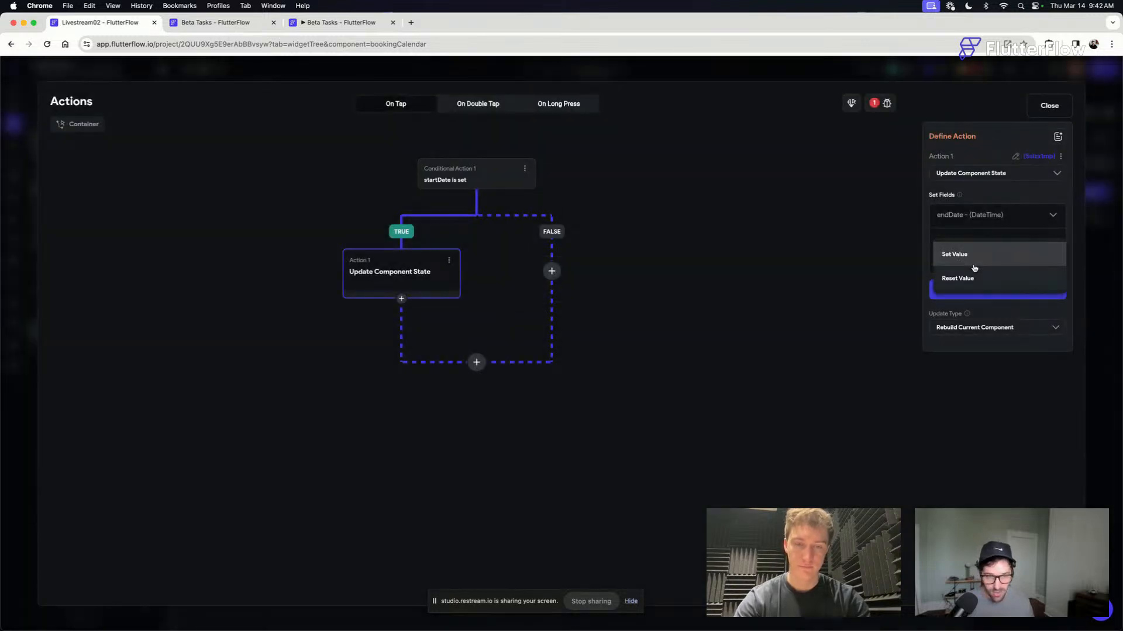
{"action": "left_click", "coordinate": [971, 265]}
{"action": "left_click", "coordinate": [964, 288]}
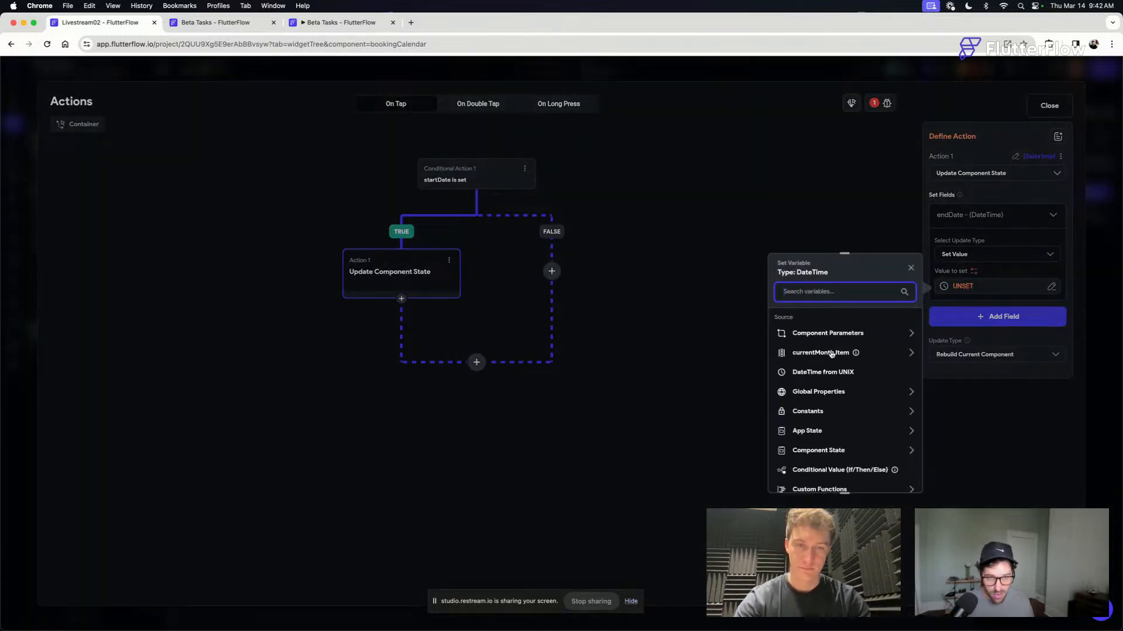
{"action": "left_click", "coordinate": [830, 354]}
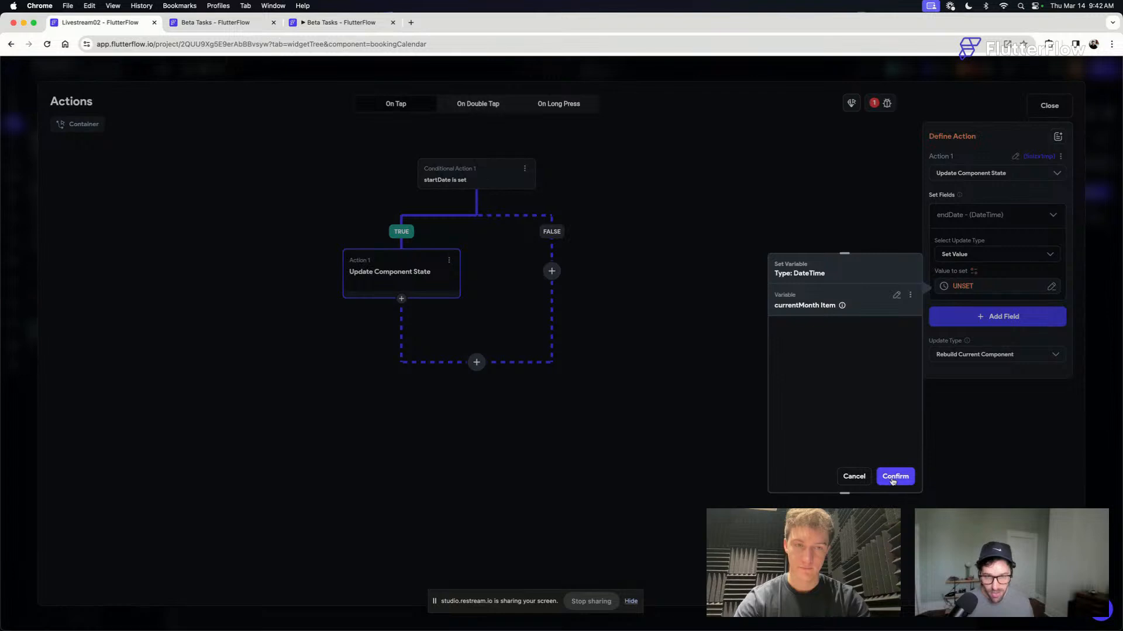
{"action": "left_click", "coordinate": [895, 477]}
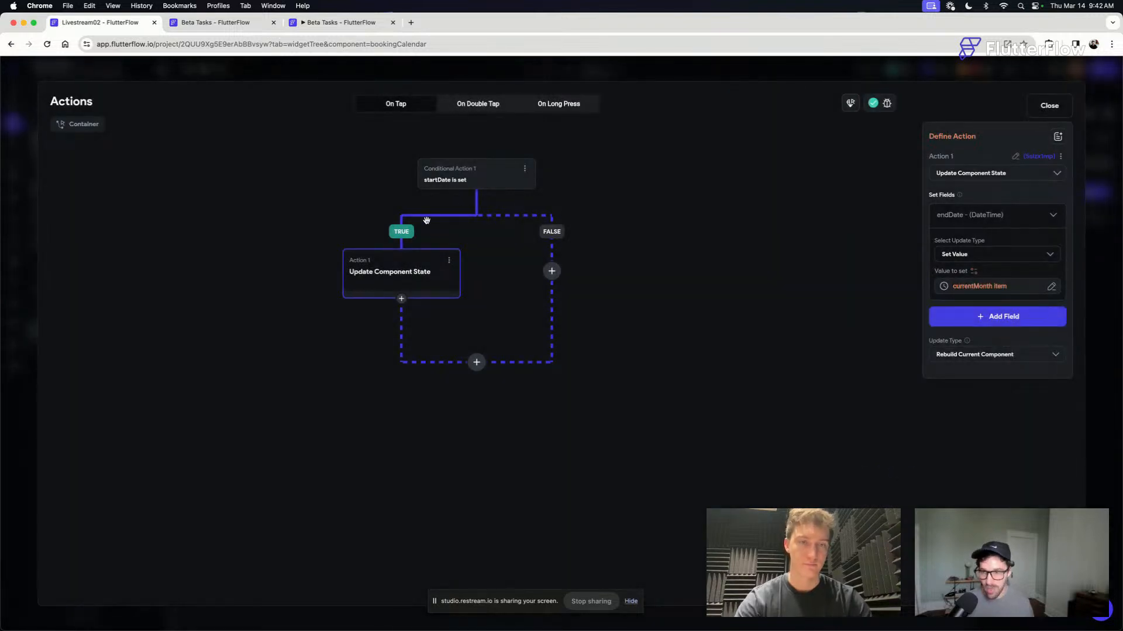
- Copy the TRUE branch's Update Component State action and paste it into the FALSE branch
{"action": "left_click", "coordinate": [449, 260]}
{"action": "left_click", "coordinate": [402, 280]}
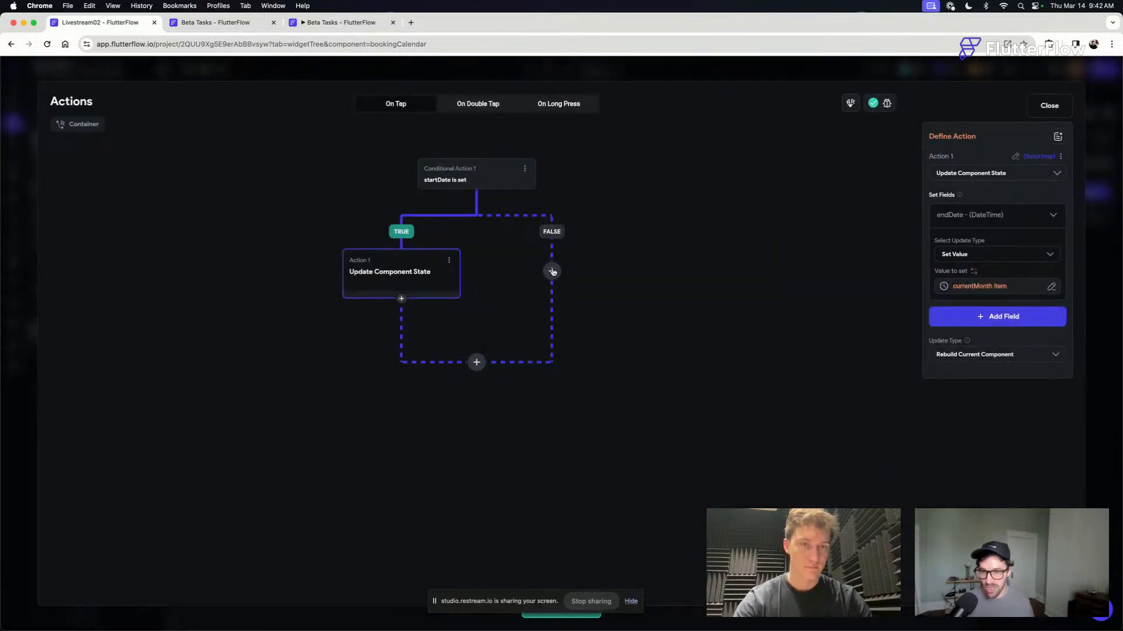
{"action": "left_click", "coordinate": [552, 271]}
{"action": "left_click", "coordinate": [555, 383]}
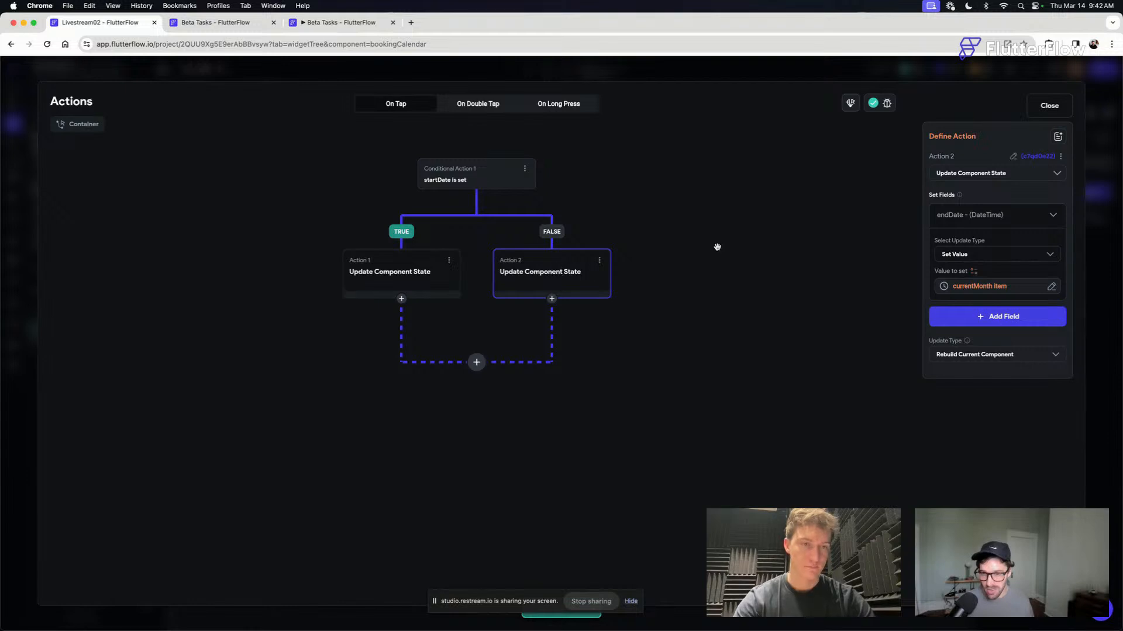
- Rename the FALSE branch's Update Component State action to setStartDate
{"action": "left_click", "coordinate": [1014, 214]}
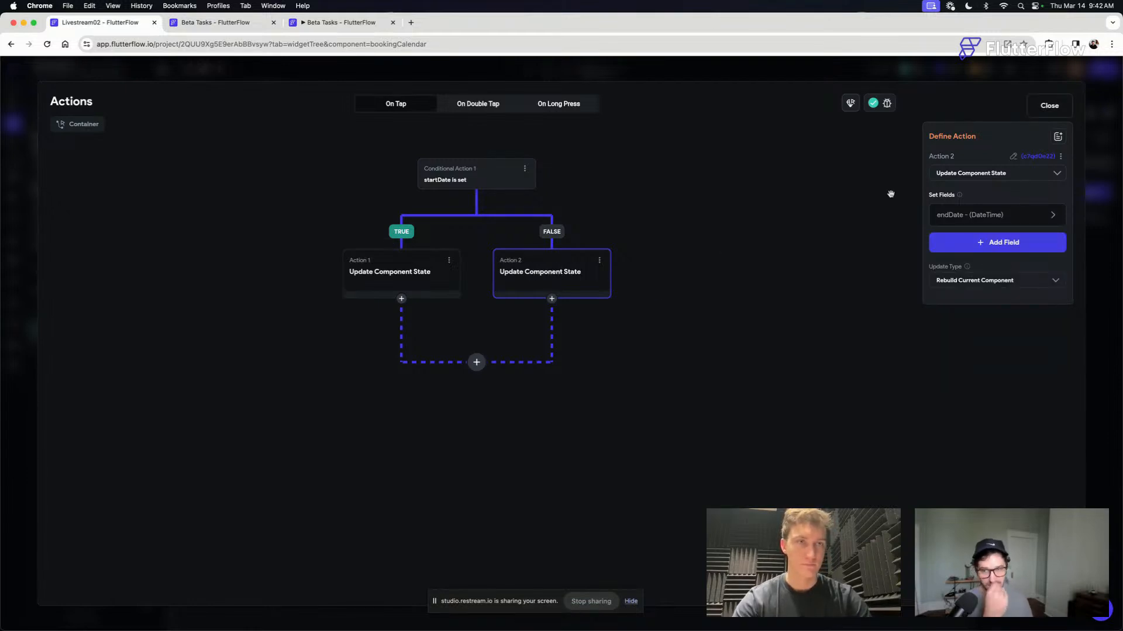
{"action": "left_click", "coordinate": [1013, 159]}
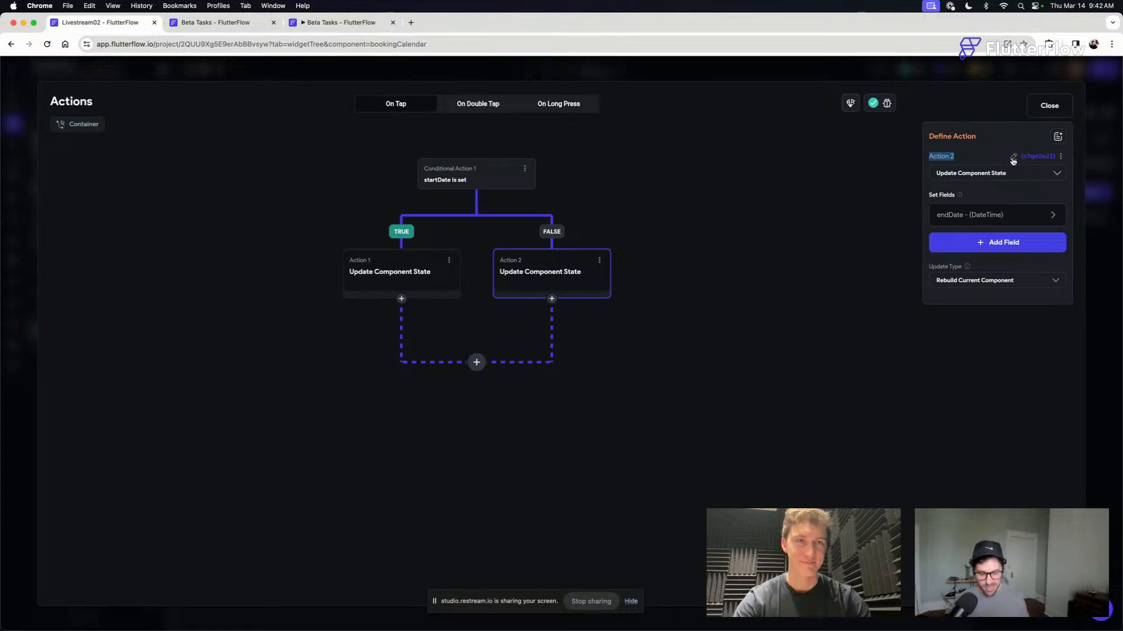
{"action": "type", "text": "setStartDate"}
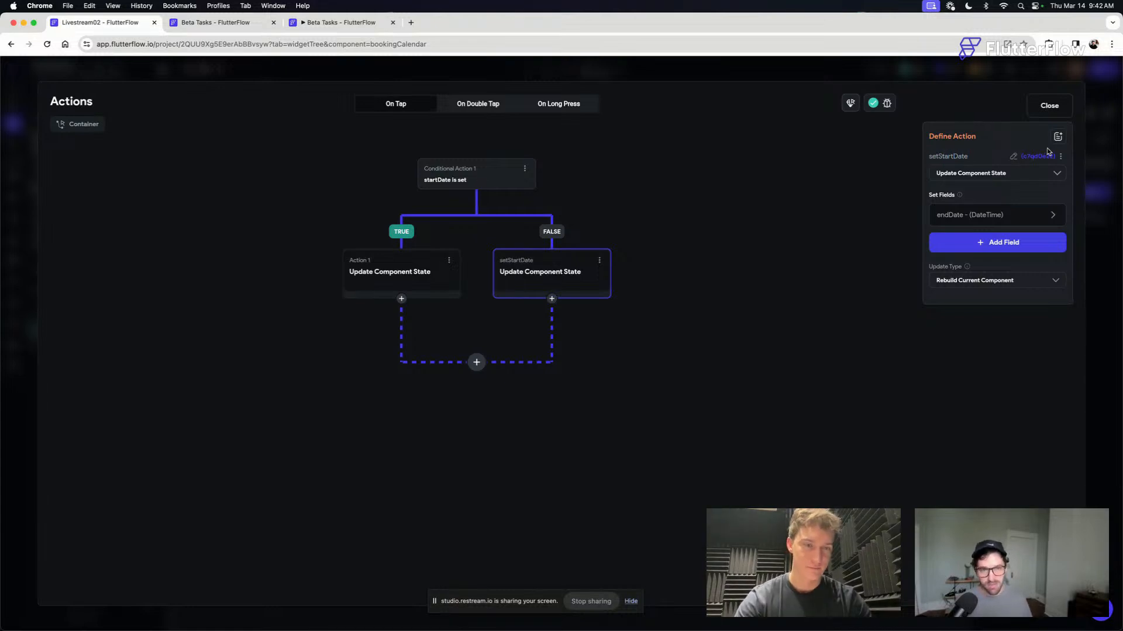
- Rename the TRUE branch's Update Component State action to setEndDate
{"action": "left_click", "coordinate": [408, 279]}
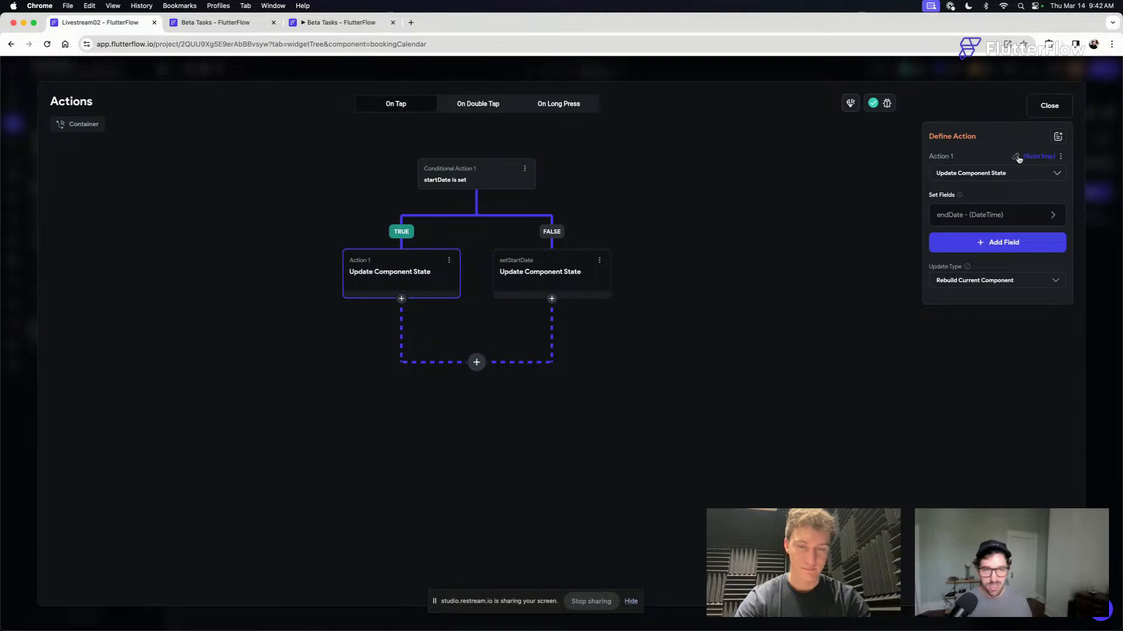
{"action": "left_click", "coordinate": [1018, 157]}
{"action": "type", "text": "setEndDate"}
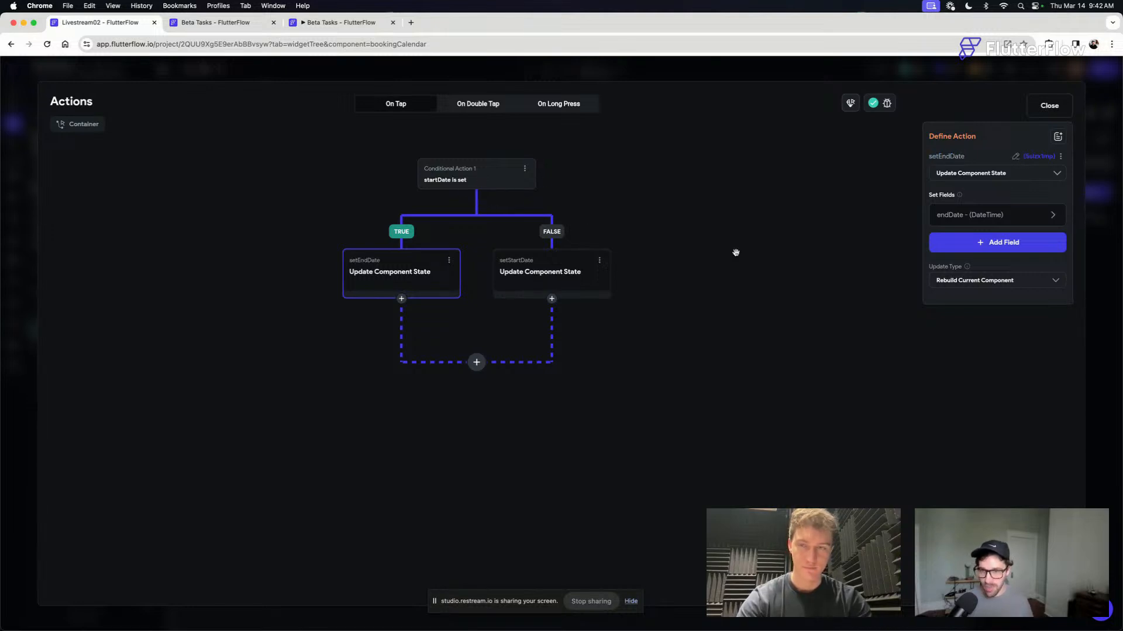
{"action": "left_click", "coordinate": [735, 253]}
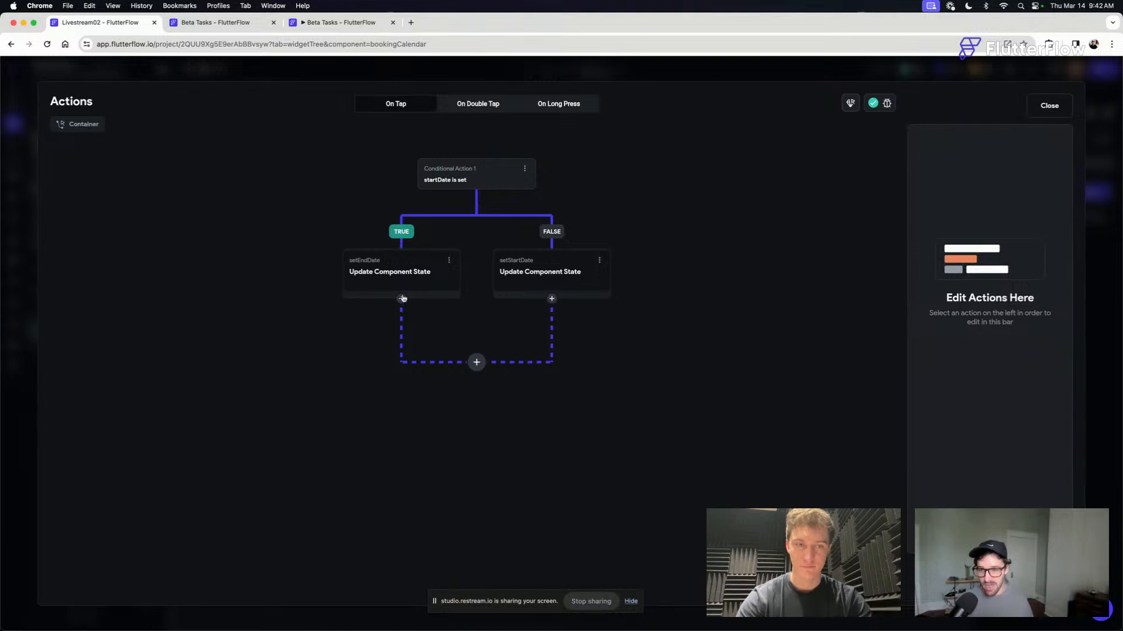
- Add a conditional action after setEndDate in the TRUE branch, leaving its condition unset
{"action": "left_click", "coordinate": [401, 300]}
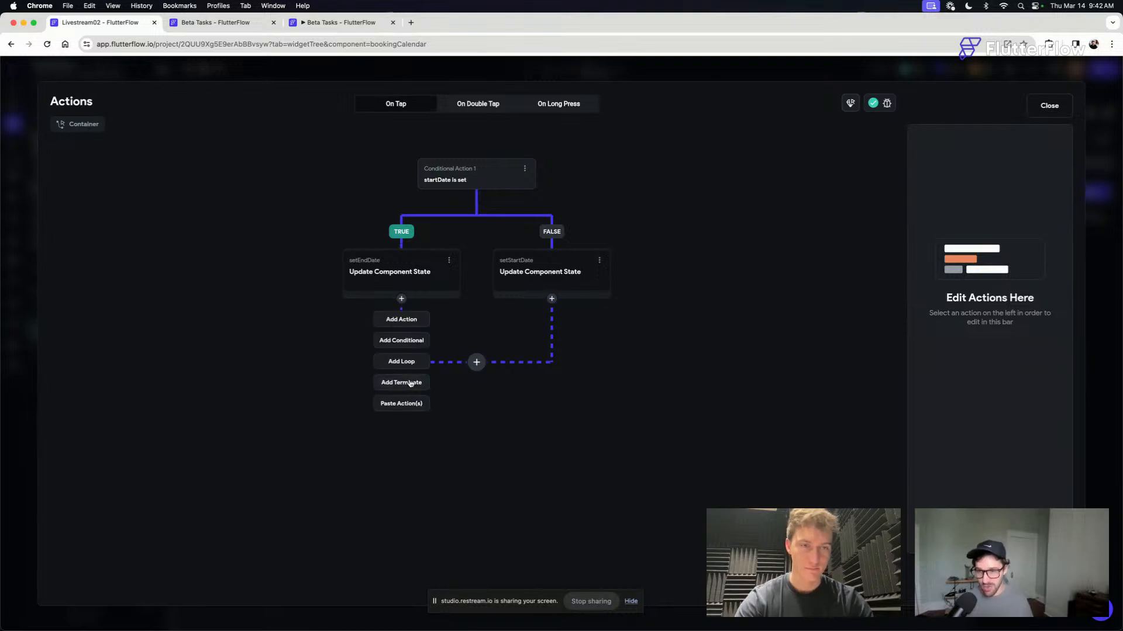
{"action": "left_click", "coordinate": [407, 342]}
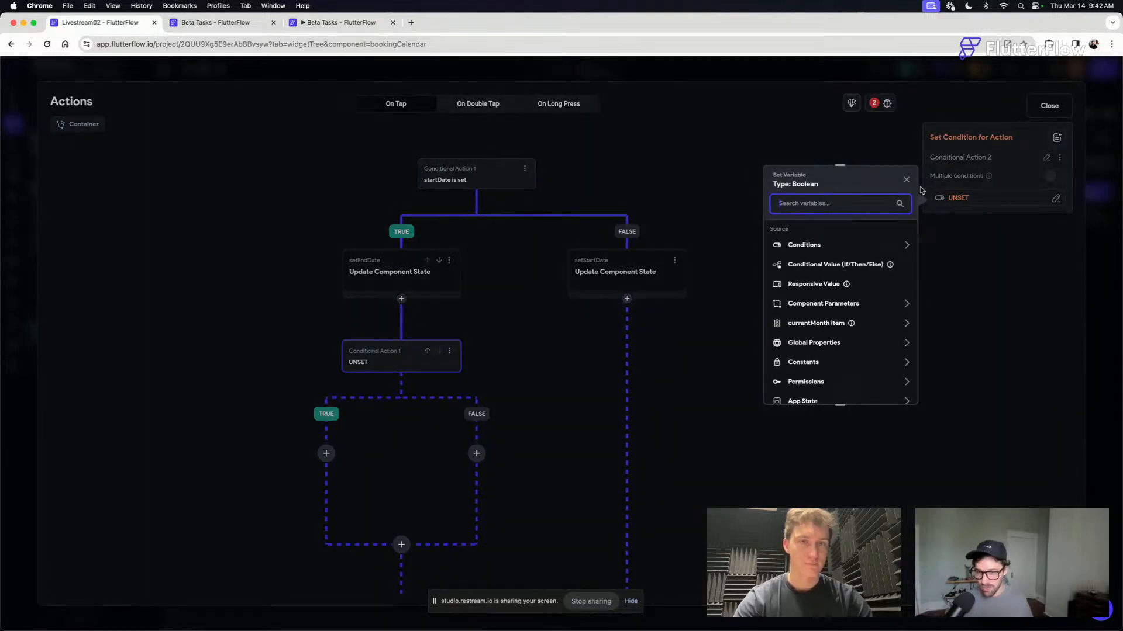
{"action": "left_click", "coordinate": [907, 180]}
- Cut the setEndDate action and paste it into the TRUE branch of the nested conditional
{"action": "left_click", "coordinate": [448, 259]}
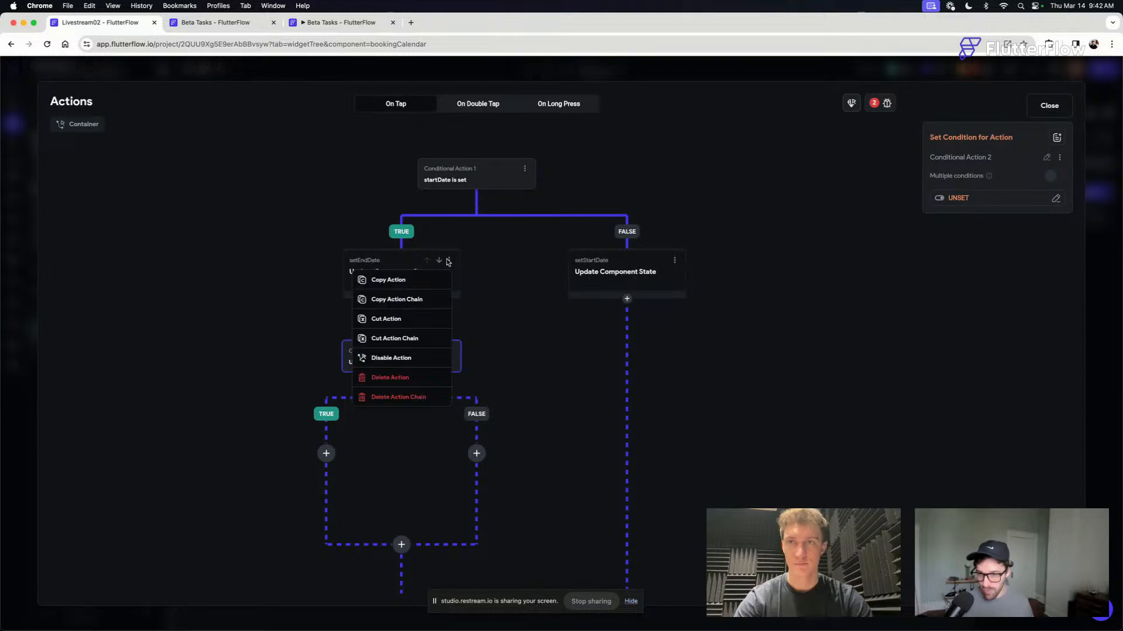
{"action": "left_click", "coordinate": [389, 318]}
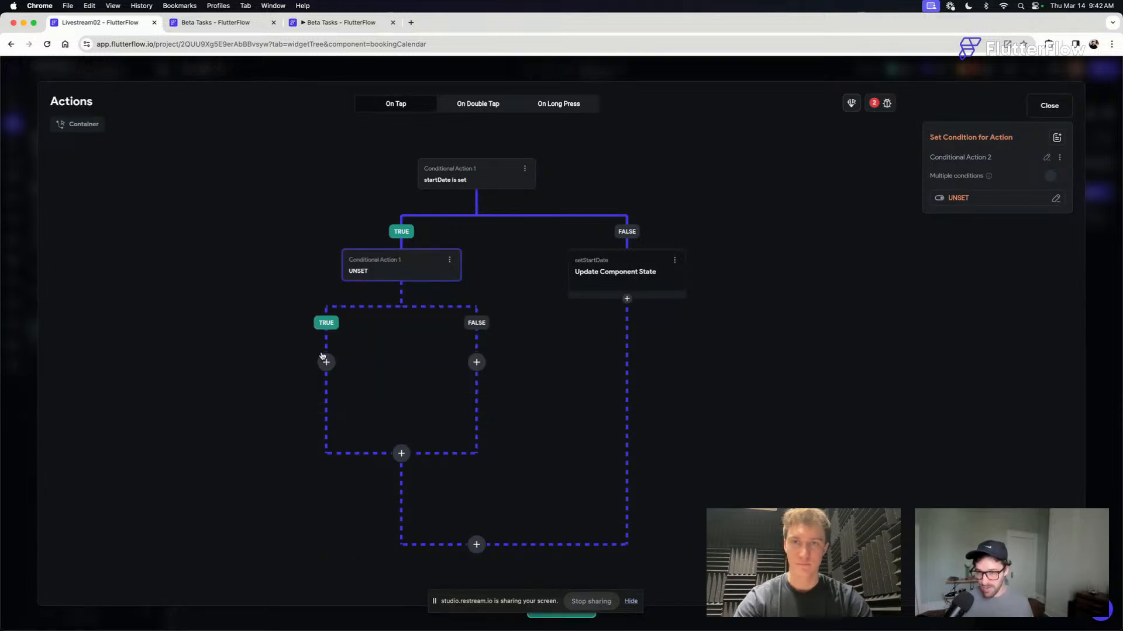
{"action": "left_click", "coordinate": [325, 361]}
{"action": "left_click", "coordinate": [319, 472]}
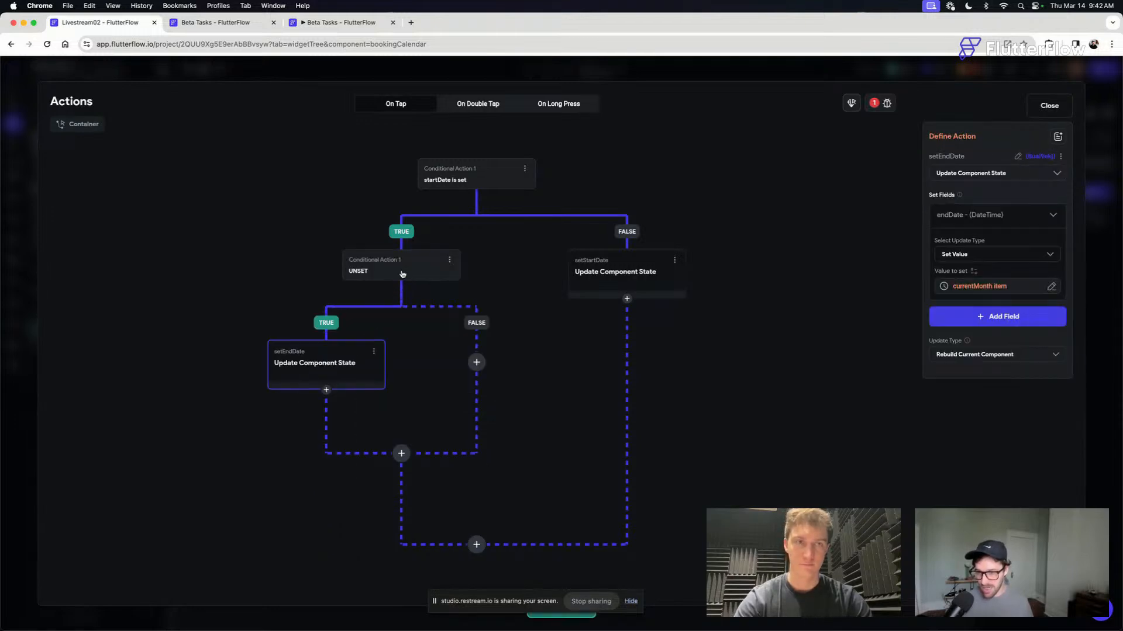
- Start a single condition for the nested conditional with currentMonth Item as its first value
{"action": "left_click", "coordinate": [402, 274]}
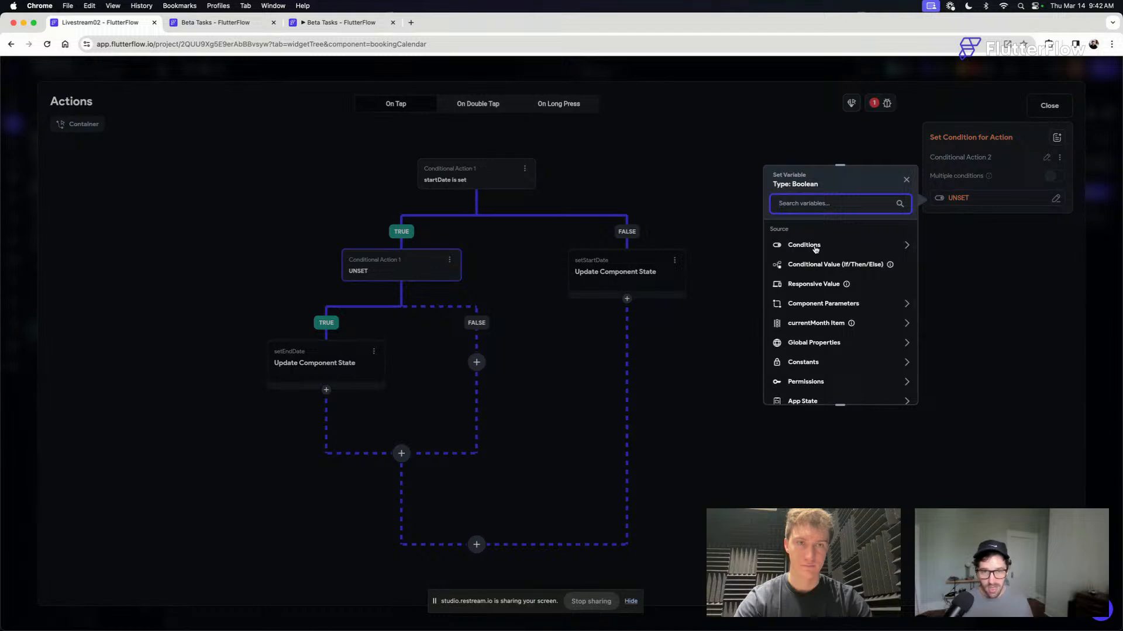
{"action": "left_click", "coordinate": [816, 246]}
{"action": "left_click", "coordinate": [814, 278]}
{"action": "left_click", "coordinate": [822, 264]}
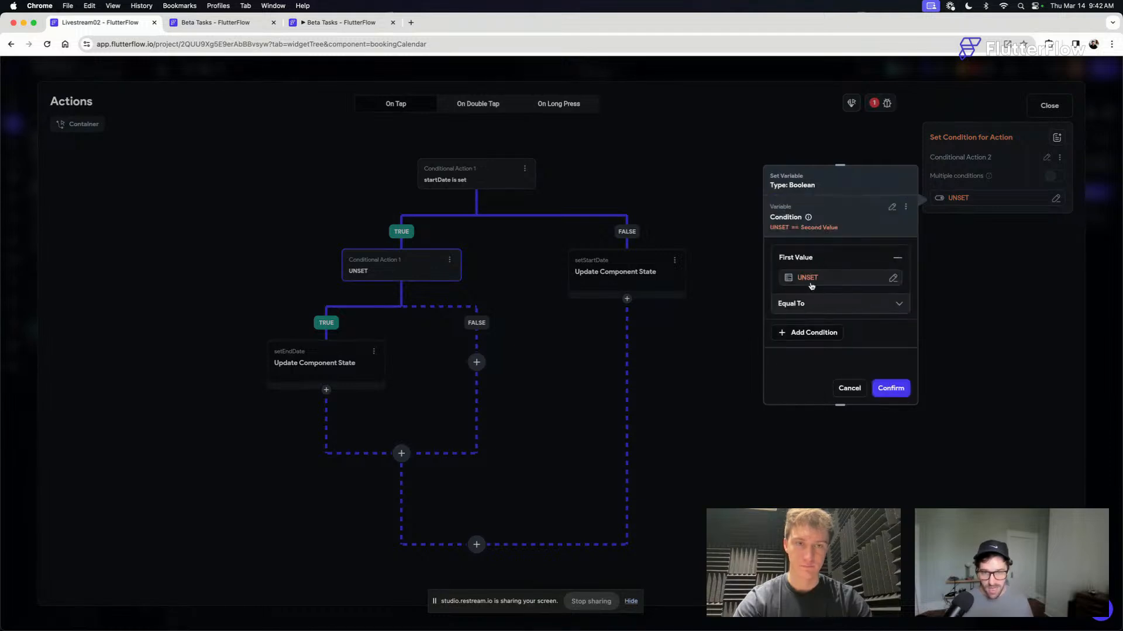
{"action": "left_click", "coordinate": [813, 280]}
{"action": "left_click", "coordinate": [647, 346]}
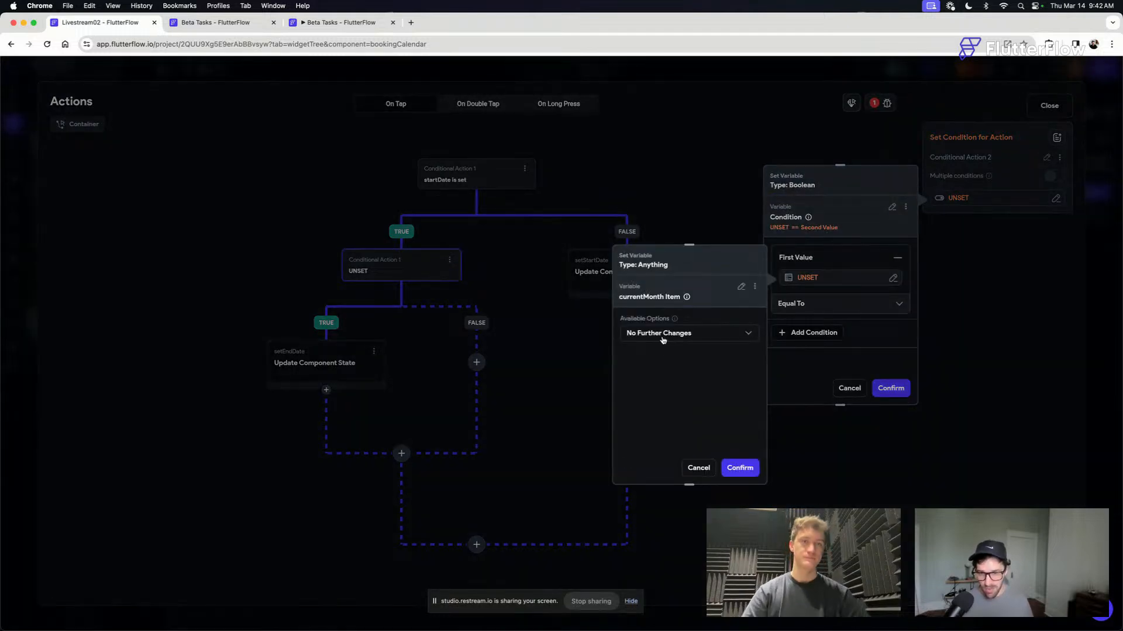
{"action": "left_click", "coordinate": [740, 467]}
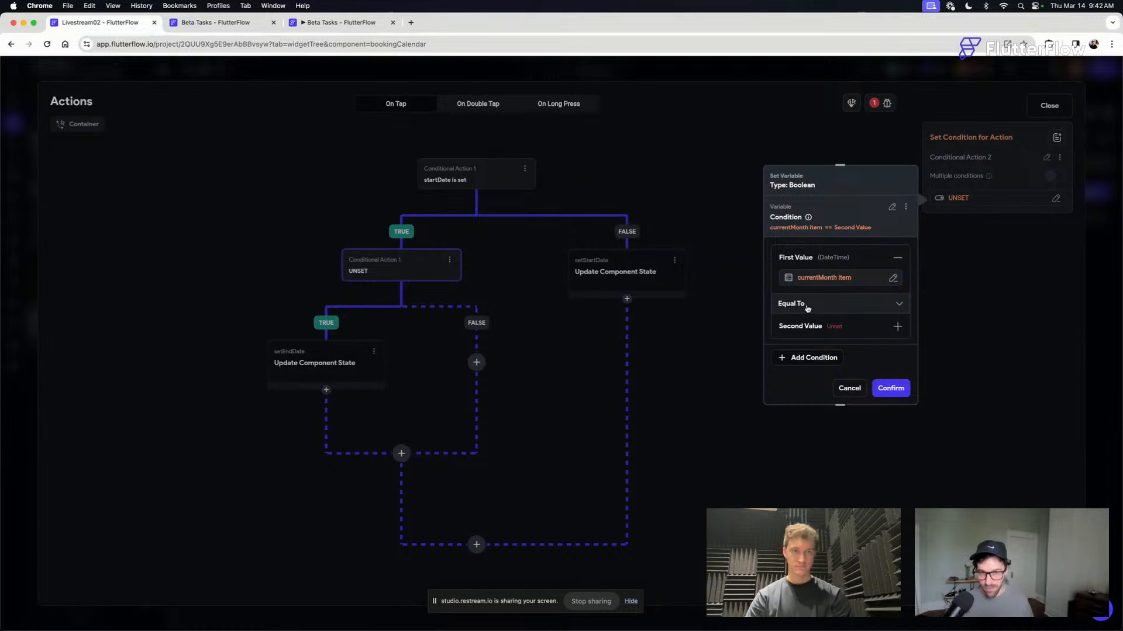
- Complete the nested condition with the Greater Than operator and the component state startDate as second value
{"action": "left_click", "coordinate": [808, 308]}
{"action": "left_click", "coordinate": [811, 377]}
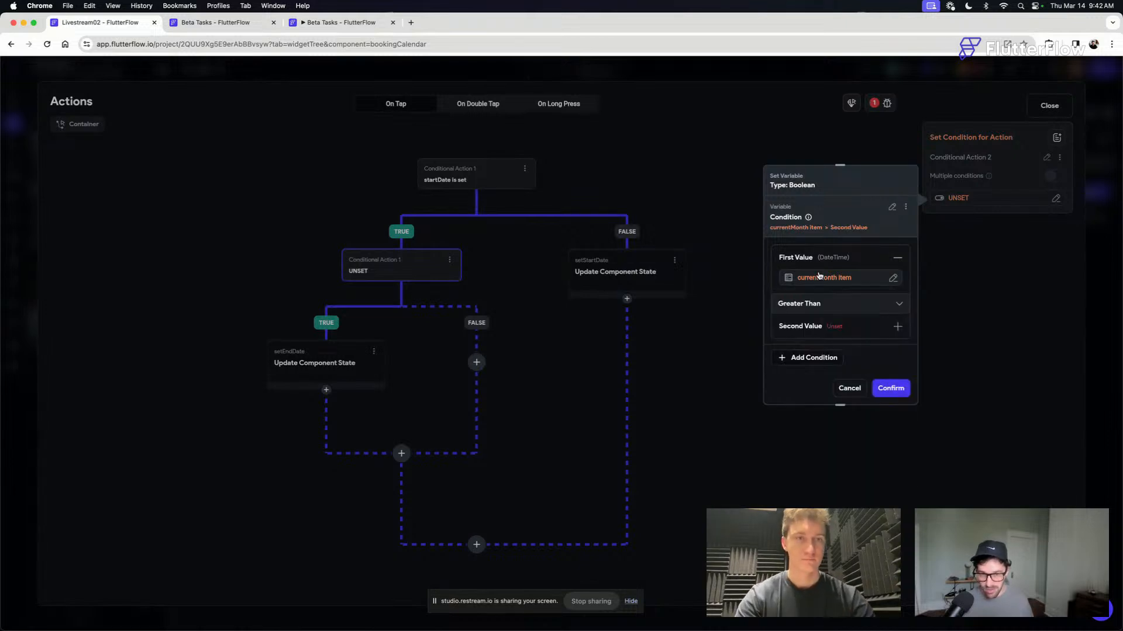
{"action": "left_click", "coordinate": [834, 320]}
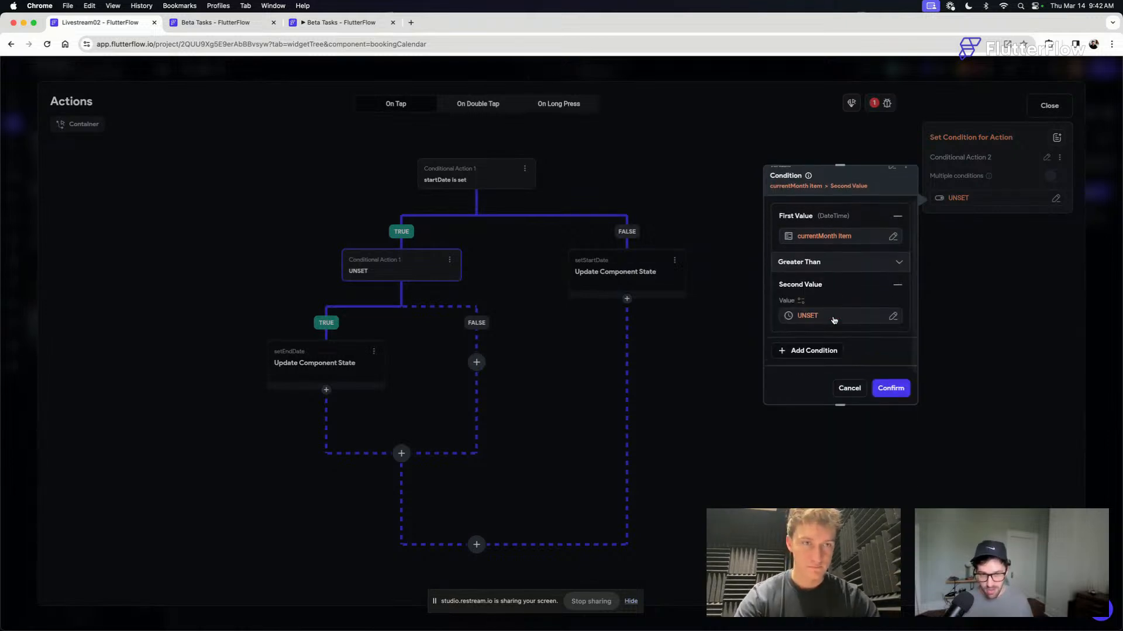
{"action": "left_click", "coordinate": [813, 314]}
{"action": "type", "text": "start"}
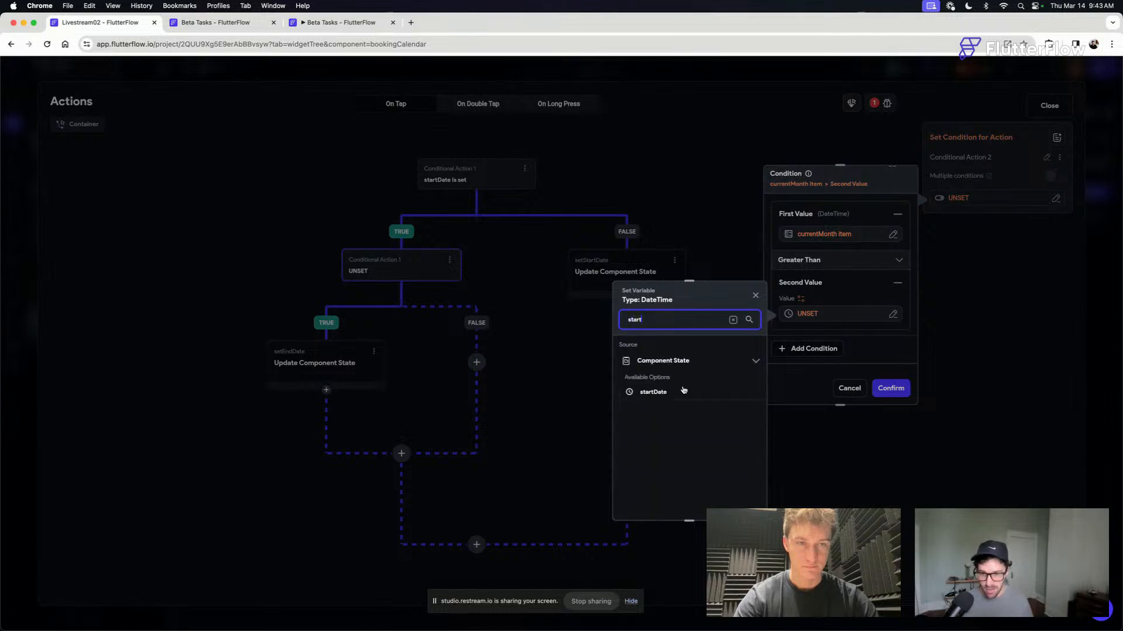
{"action": "left_click", "coordinate": [683, 391]}
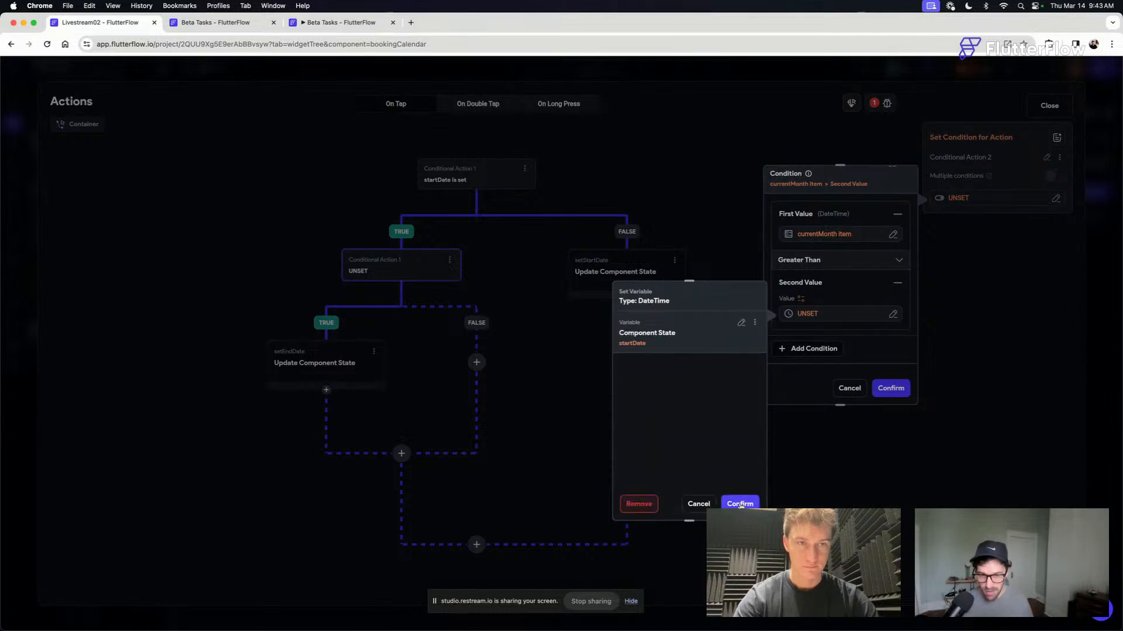
{"action": "left_click", "coordinate": [740, 503]}
{"action": "left_click", "coordinate": [894, 392]}
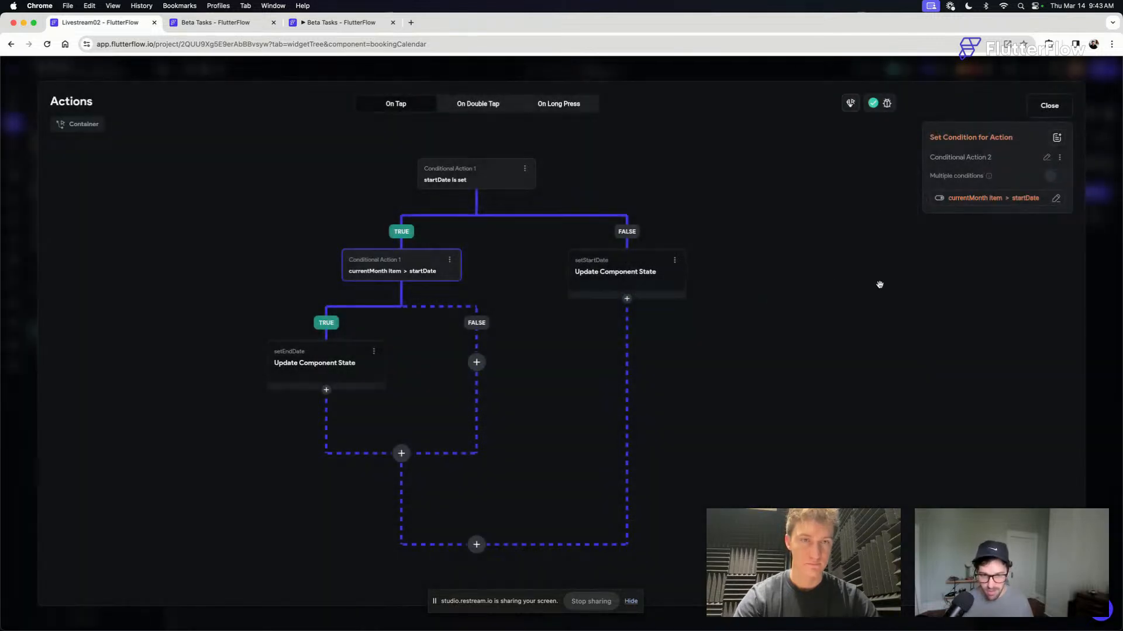
- Add a Show Snack Bar action to the FALSE branch of the currentMonth Item > startDate conditional
{"action": "left_click", "coordinate": [477, 362]}
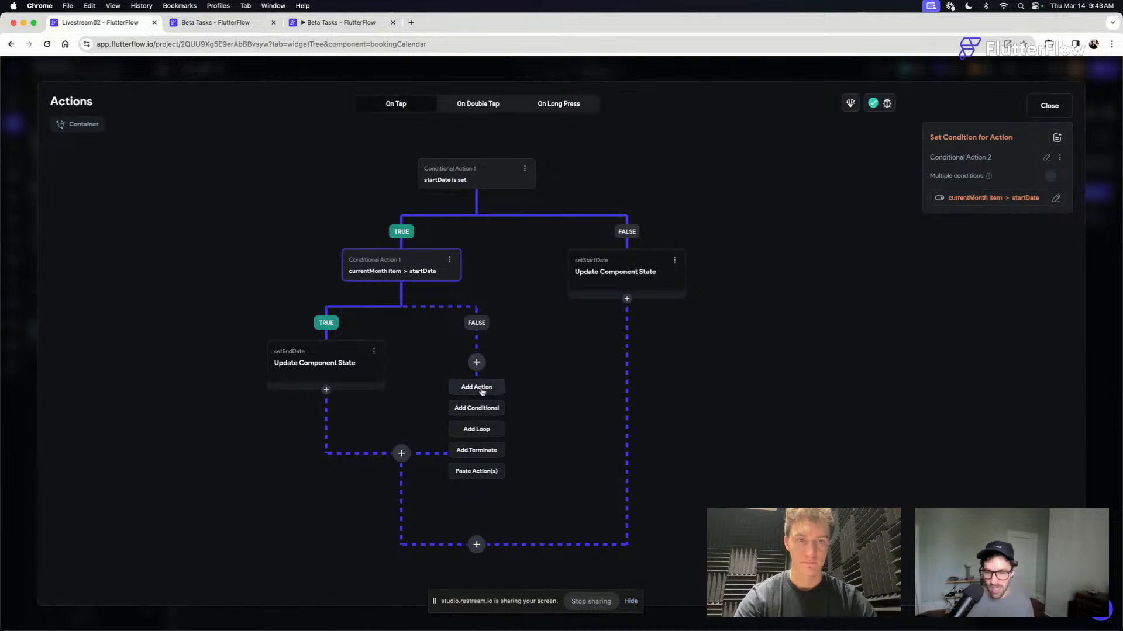
{"action": "left_click", "coordinate": [481, 390]}
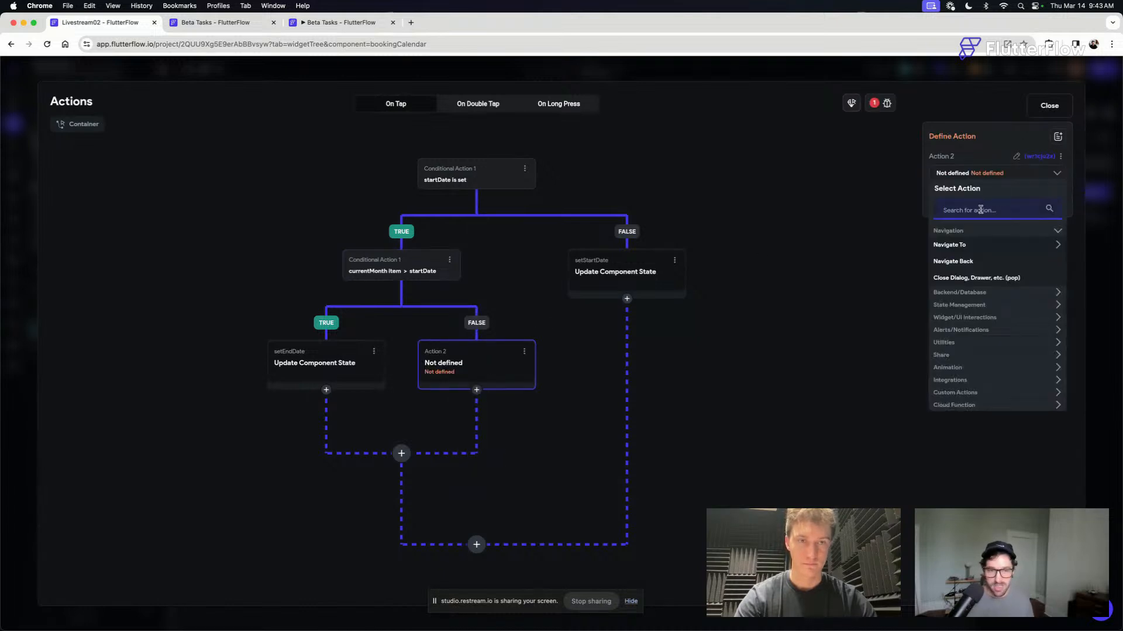
{"action": "type", "text": "snackbar"}
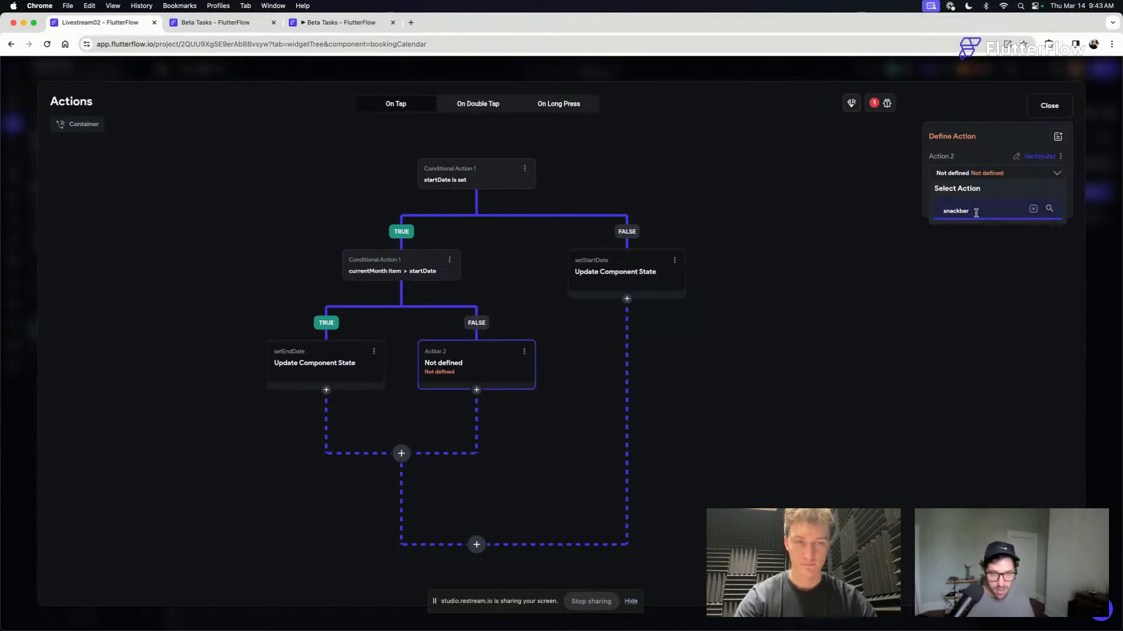
{"action": "key", "text": "BackSpace"}
{"action": "key", "text": "BackSpace"}
{"action": "key", "text": "BackSpace"}
{"action": "left_click", "coordinate": [962, 246]}
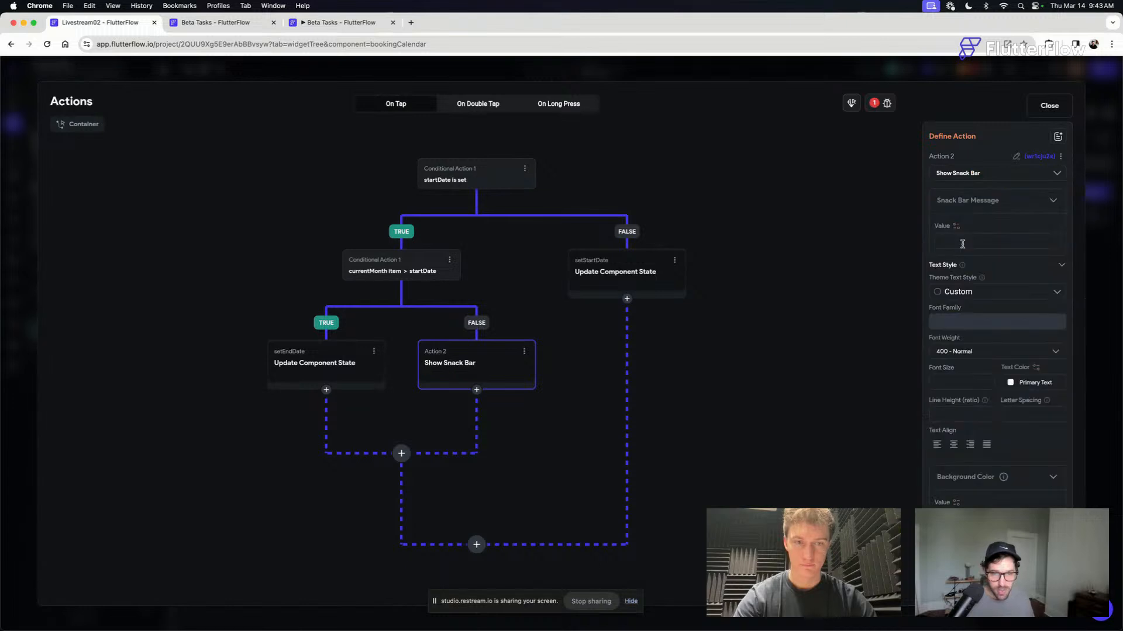
- Set the snack bar message to "Please select a checkout date later than checking."
{"action": "left_click", "coordinate": [966, 241]}
{"action": "type", "text": "Please"}
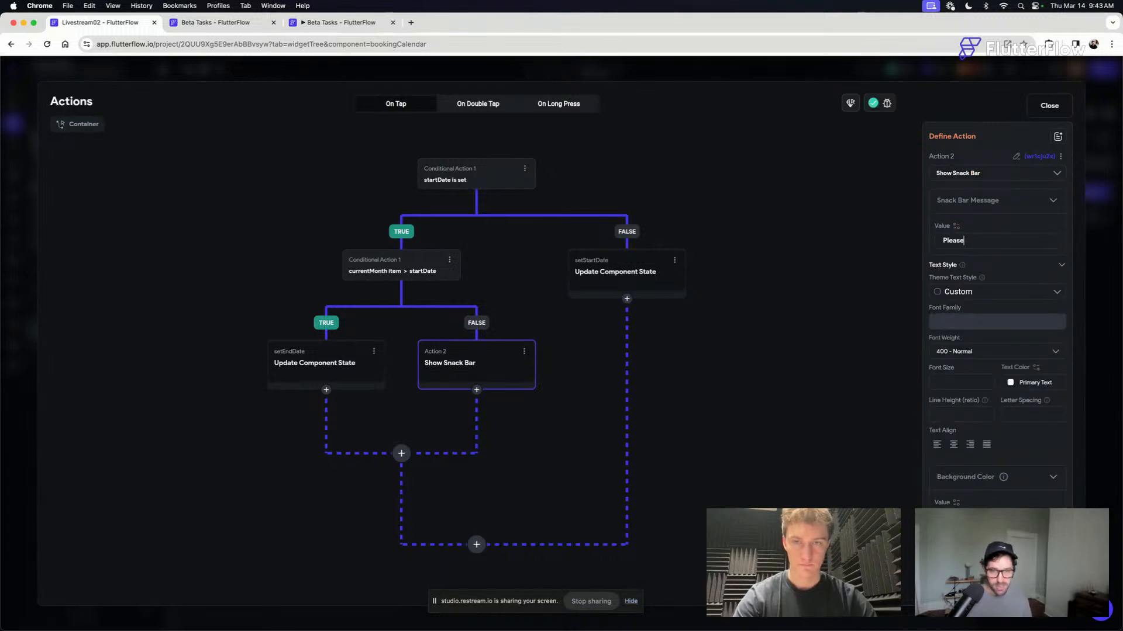
{"action": "type", "text": " select a c"}
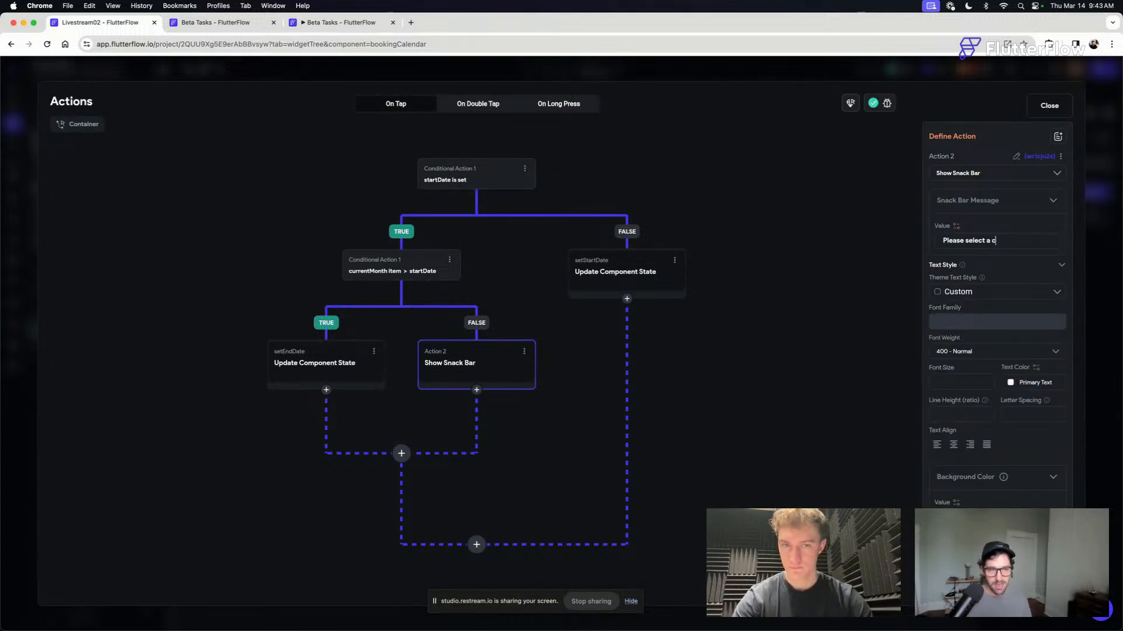
{"action": "type", "text": "heckout date"}
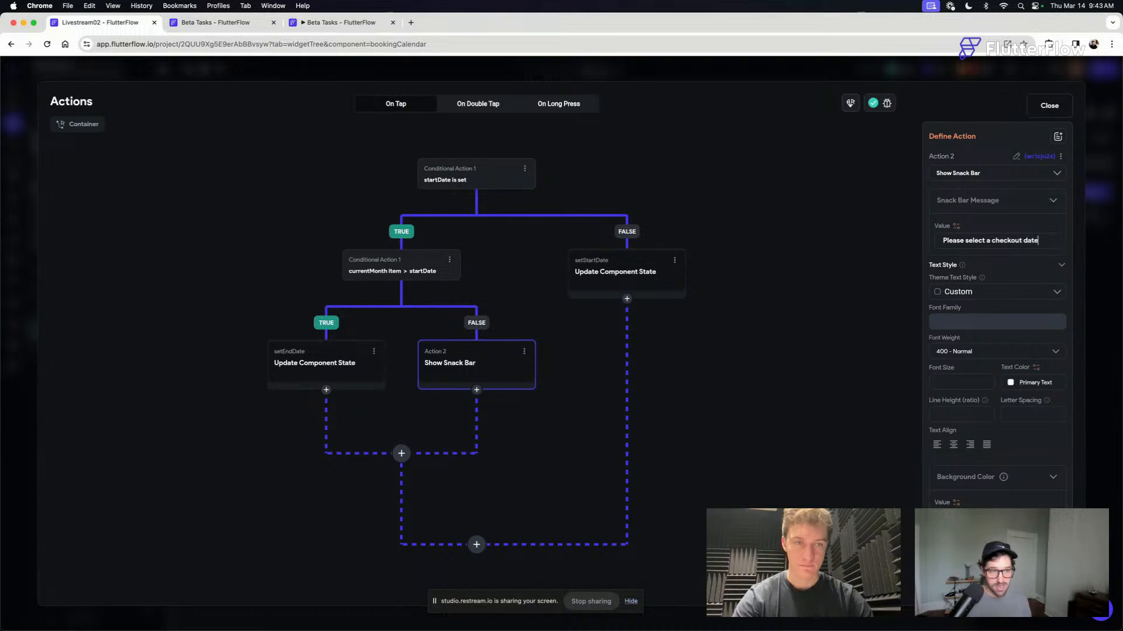
{"action": "type", "text": " gr"}
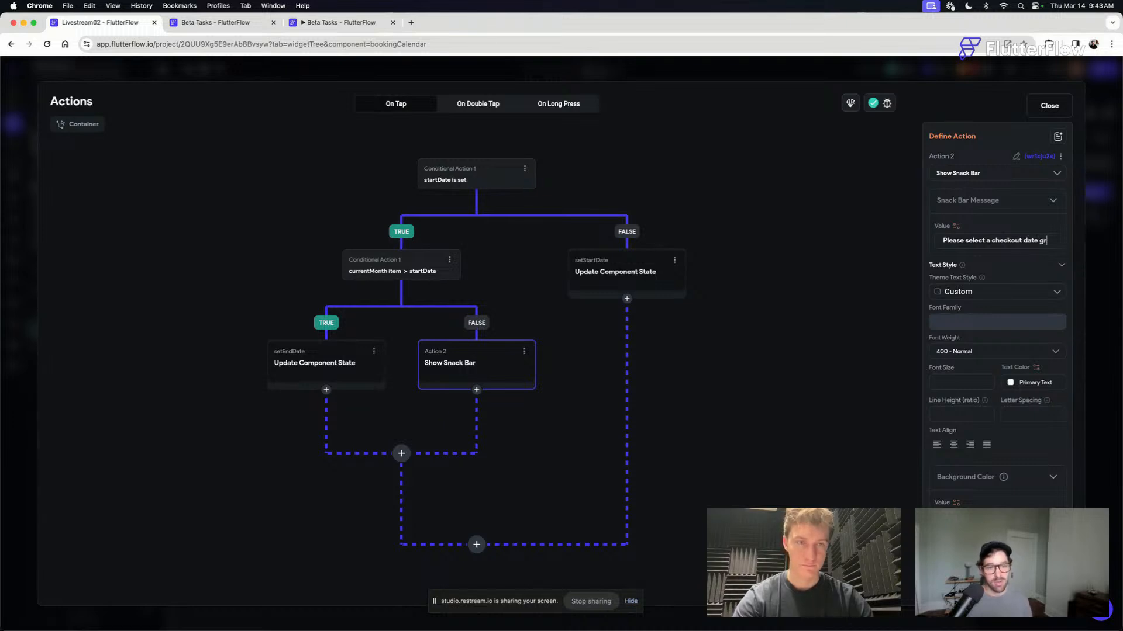
{"action": "type", "text": "eater than checking."}
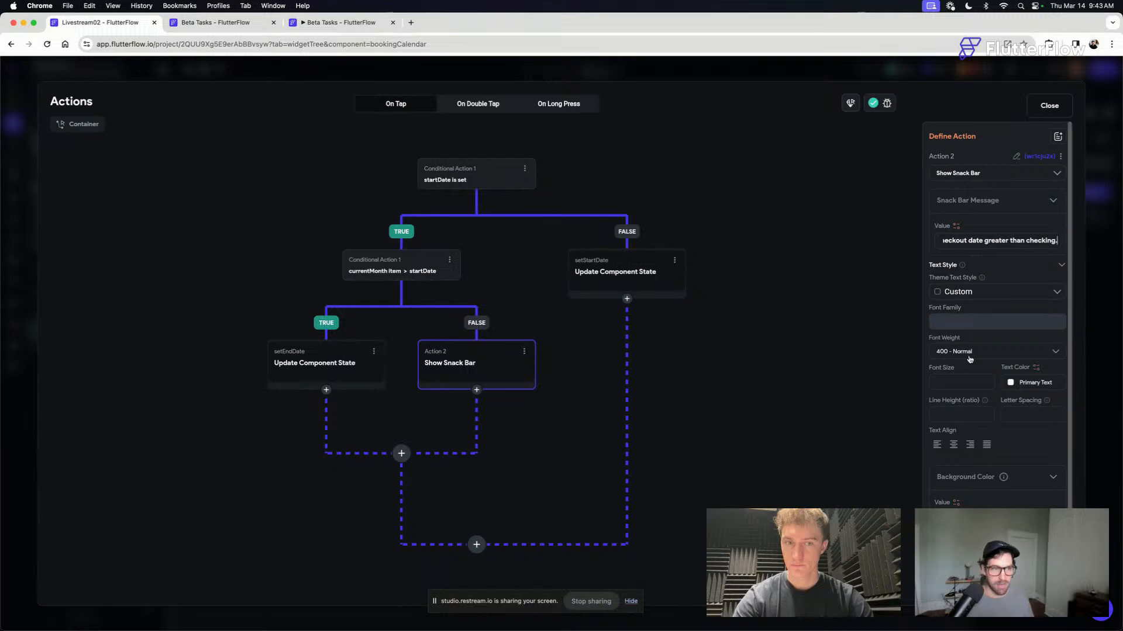
{"action": "left_click_drag", "start_coordinate": [1008, 240], "coordinate": [985, 239]}
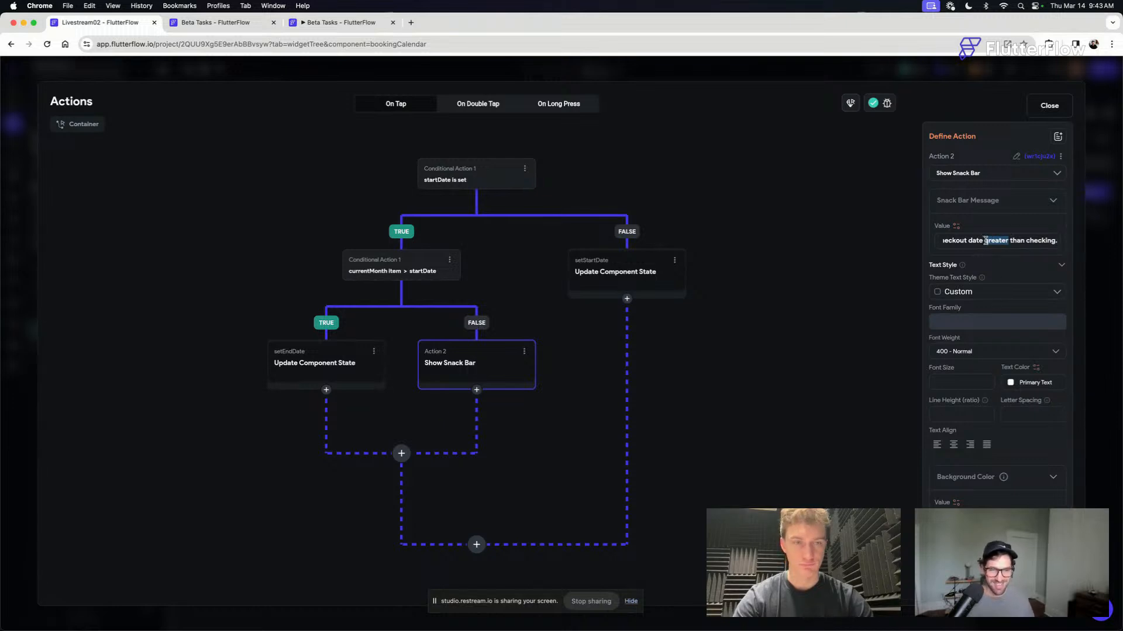
{"action": "type", "text": "later"}
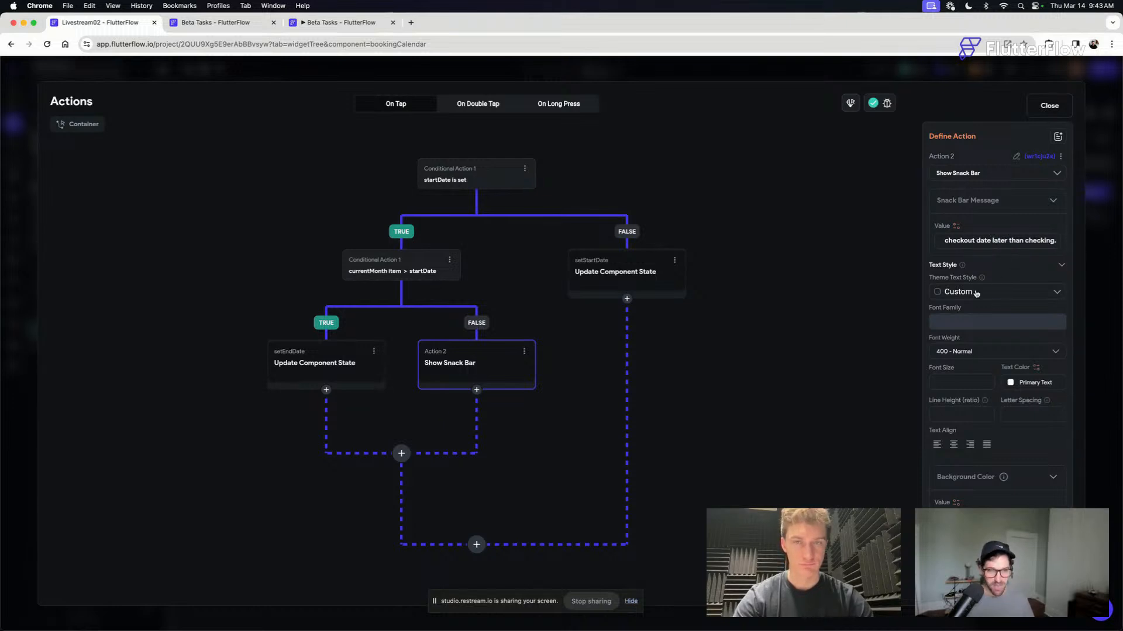
- Apply the Body Medium theme text style to the snack bar and set its text color to Info
{"action": "left_click", "coordinate": [975, 292]}
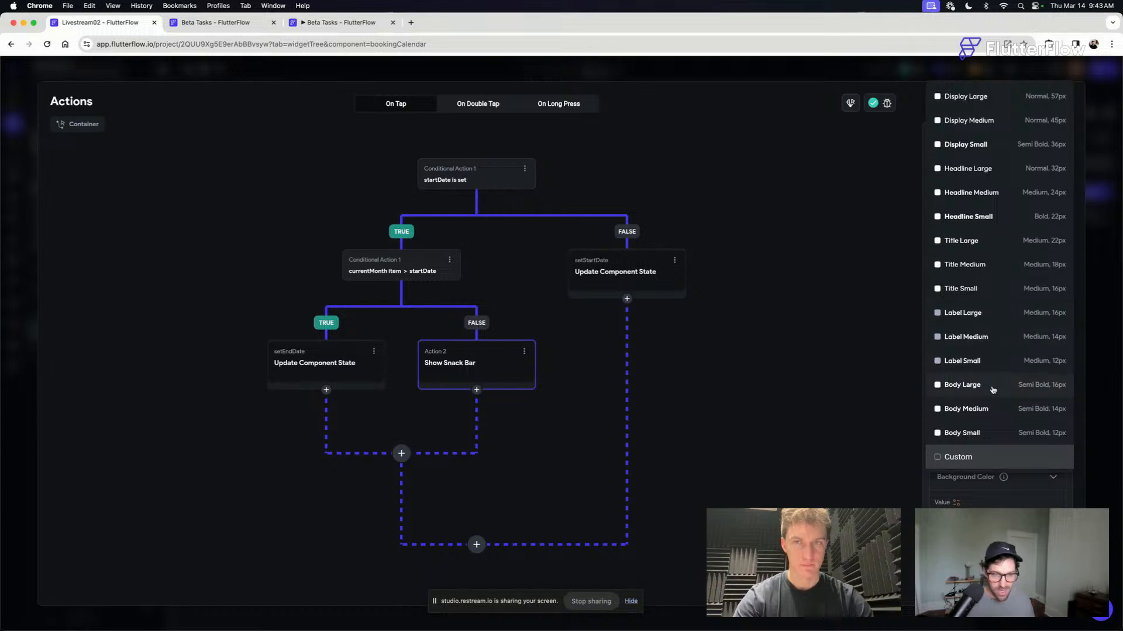
{"action": "left_click", "coordinate": [996, 409]}
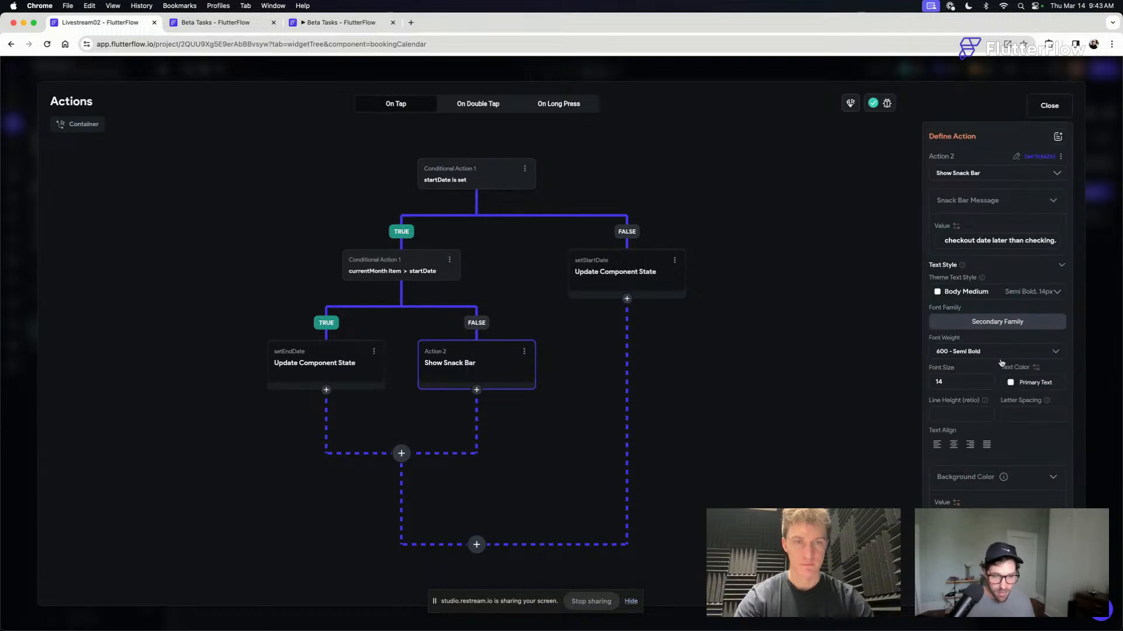
{"action": "left_click", "coordinate": [1010, 382]}
{"action": "scroll", "coordinate": [888, 469], "scroll_direction": "down", "scroll_amount": 3}
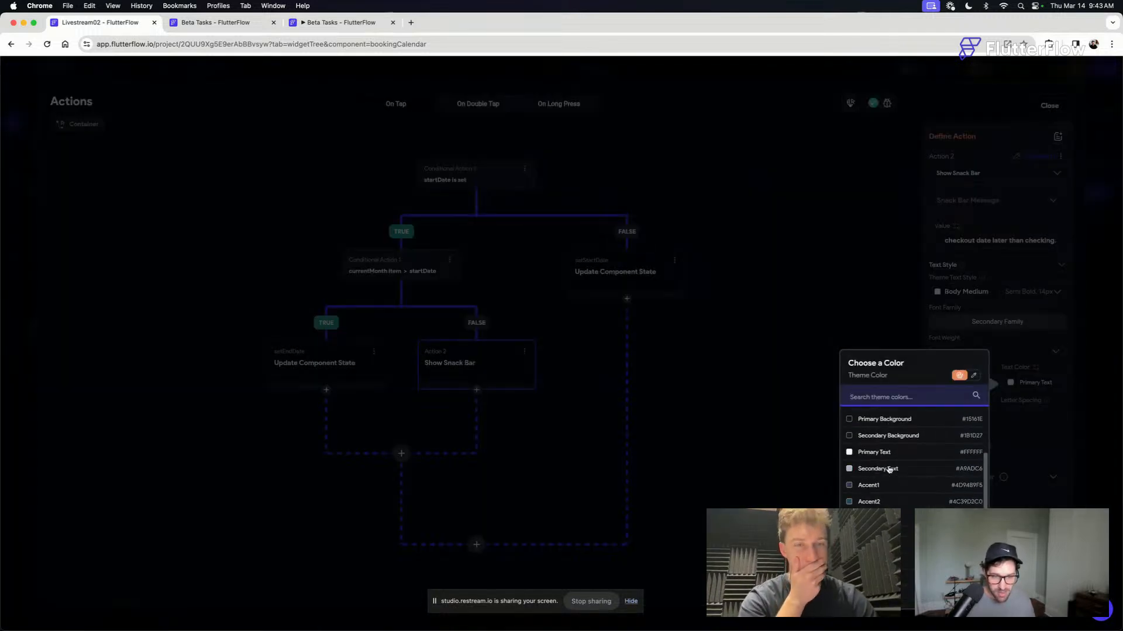
{"action": "type", "text": "inf"}
{"action": "left_click", "coordinate": [864, 414]}
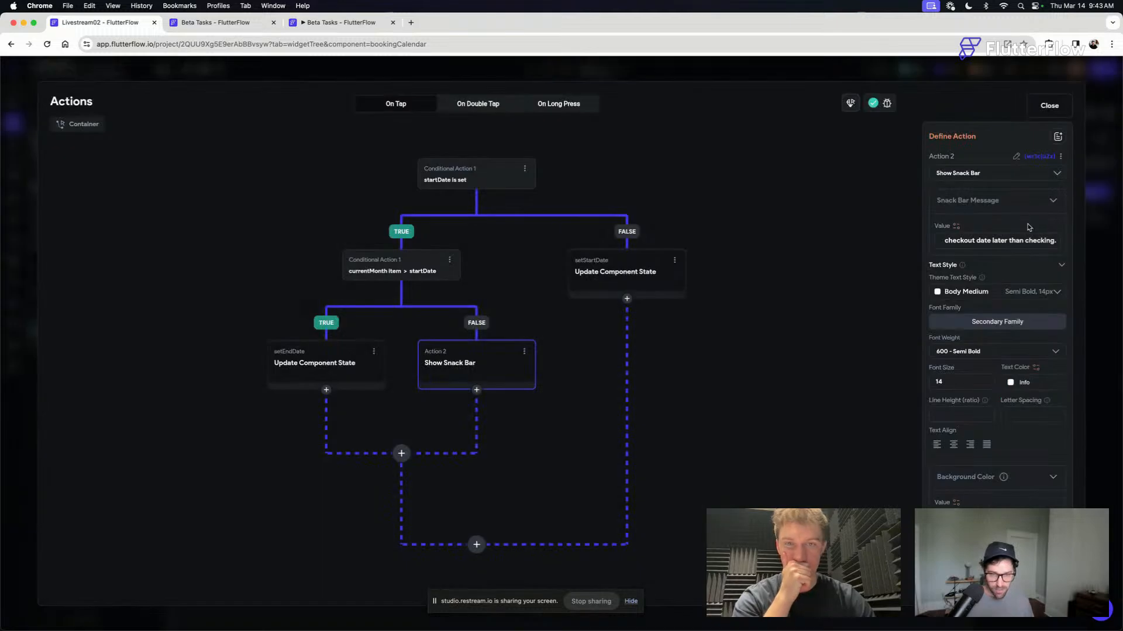
- Correct the end of the snack bar message to "check in." and set its background color to Primary
{"action": "type", "text": "in"}
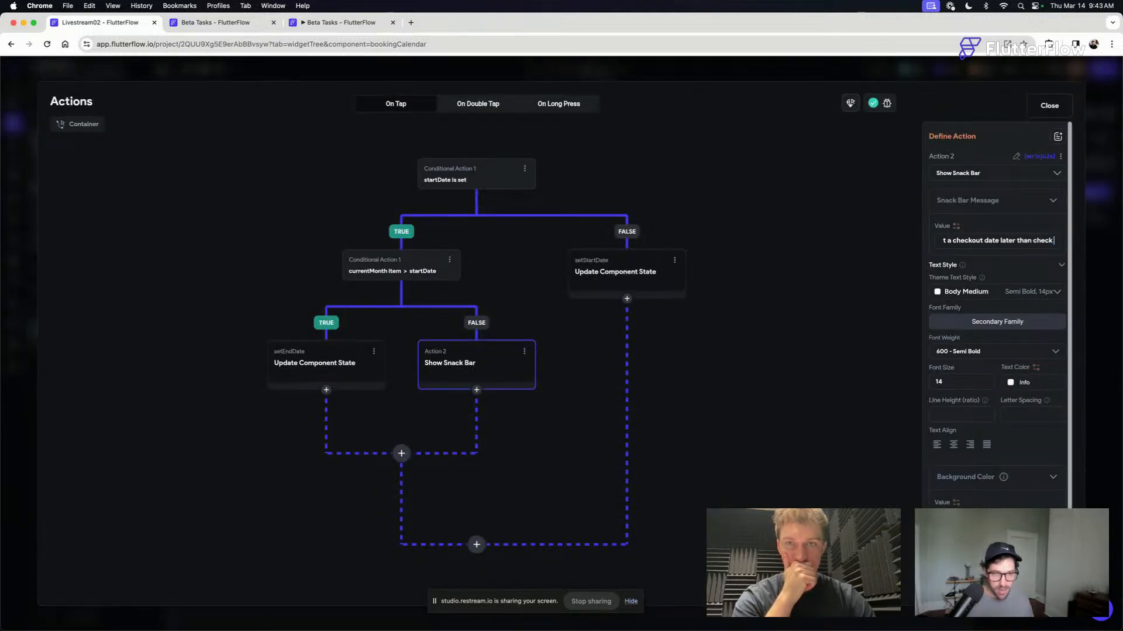
{"action": "type", "text": "."}
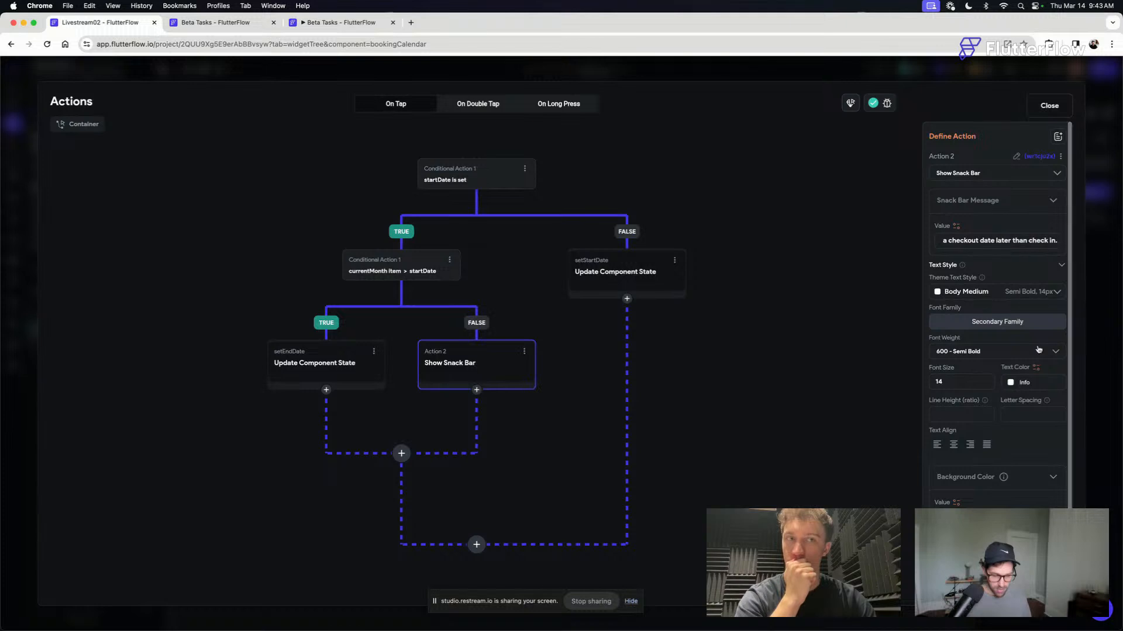
{"action": "scroll", "coordinate": [994, 410], "scroll_direction": "down", "scroll_amount": 2}
{"action": "left_click", "coordinate": [945, 478]}
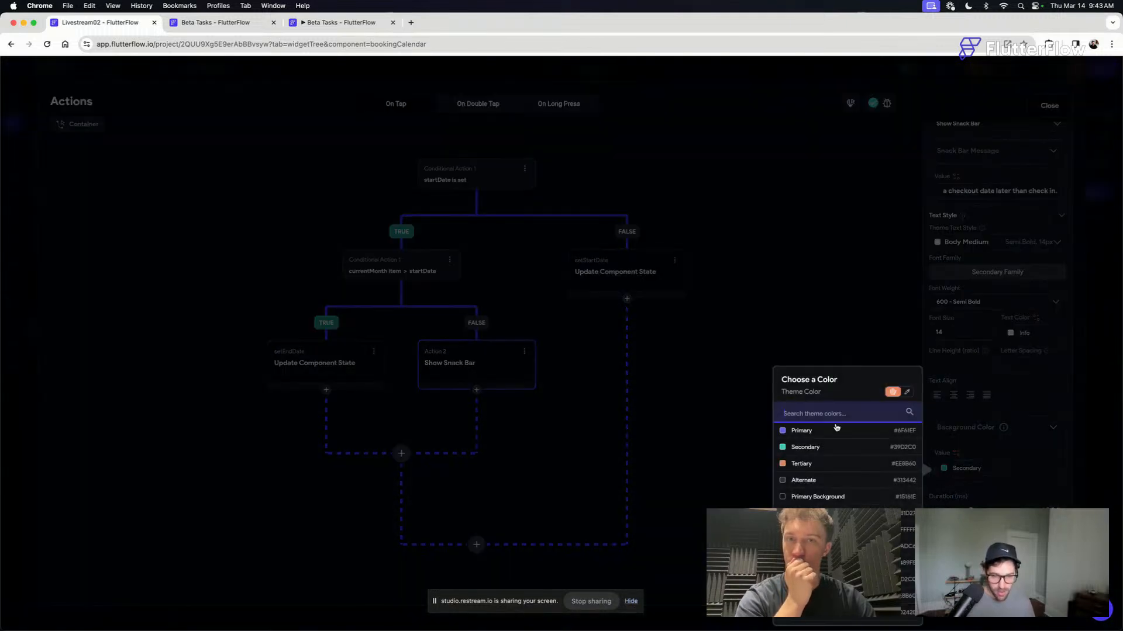
{"action": "left_click", "coordinate": [807, 431]}
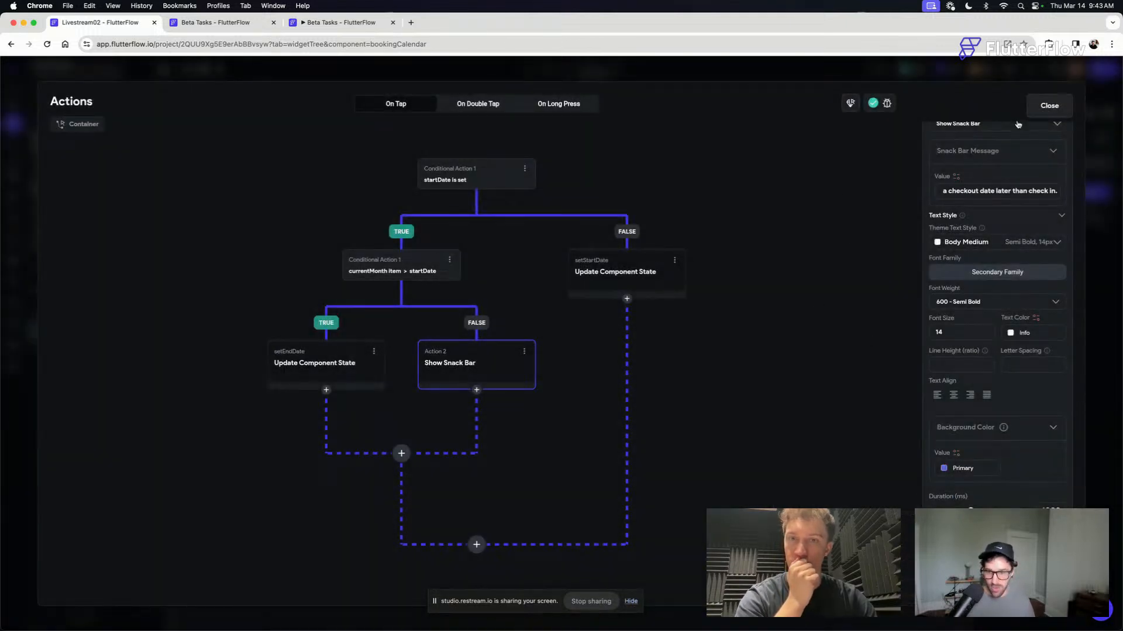
- Rename the Show Snack Bar action as showDateSelectionAlert
{"action": "scroll", "coordinate": [998, 227], "scroll_direction": "up", "scroll_amount": 2}
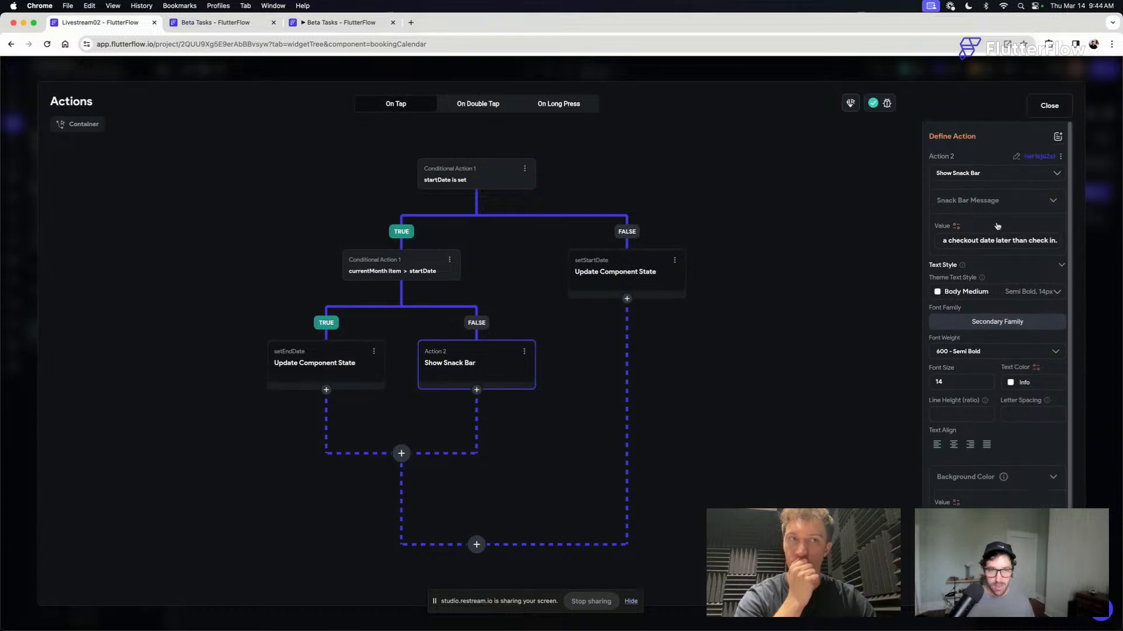
{"action": "left_click", "coordinate": [1018, 156]}
{"action": "type", "text": "showDateSelectionAlert"}
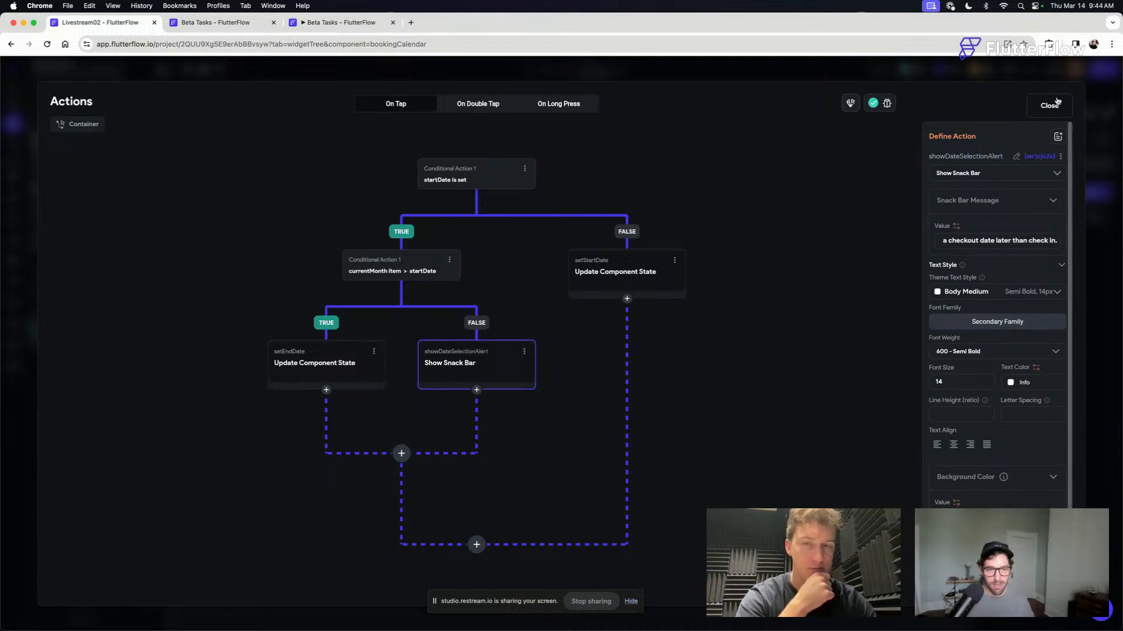
- Close the action flow and start a Test Mode session of the app, keeping the project editor in front
{"action": "left_click", "coordinate": [1049, 105]}
{"action": "left_click", "coordinate": [838, 433]}
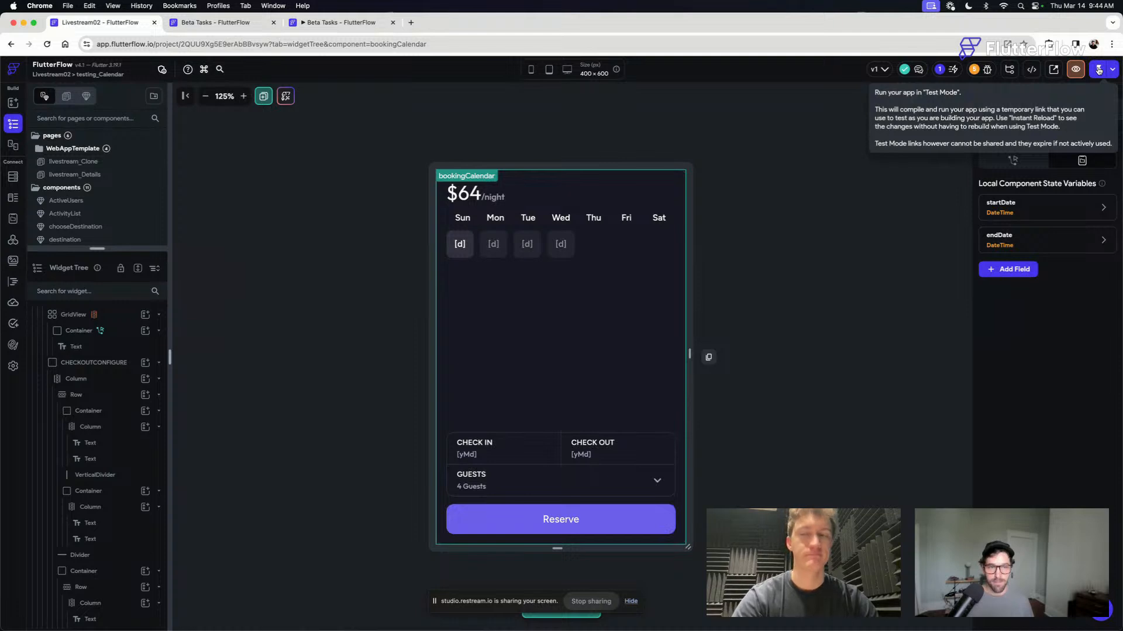
{"action": "left_click", "coordinate": [1099, 69]}
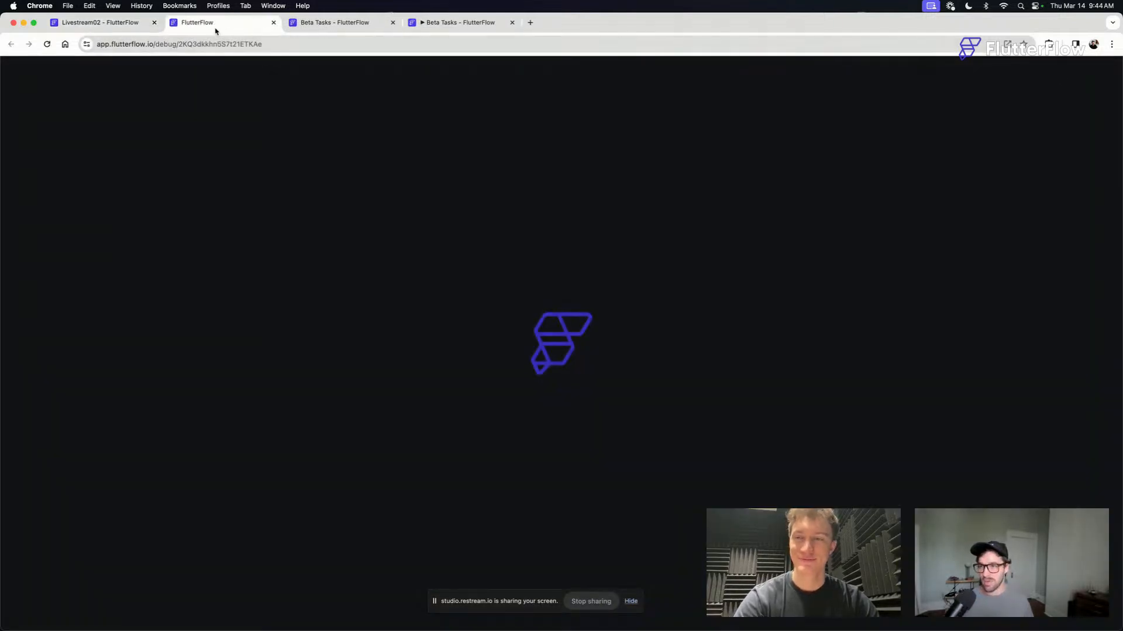
{"action": "left_click", "coordinate": [111, 26]}
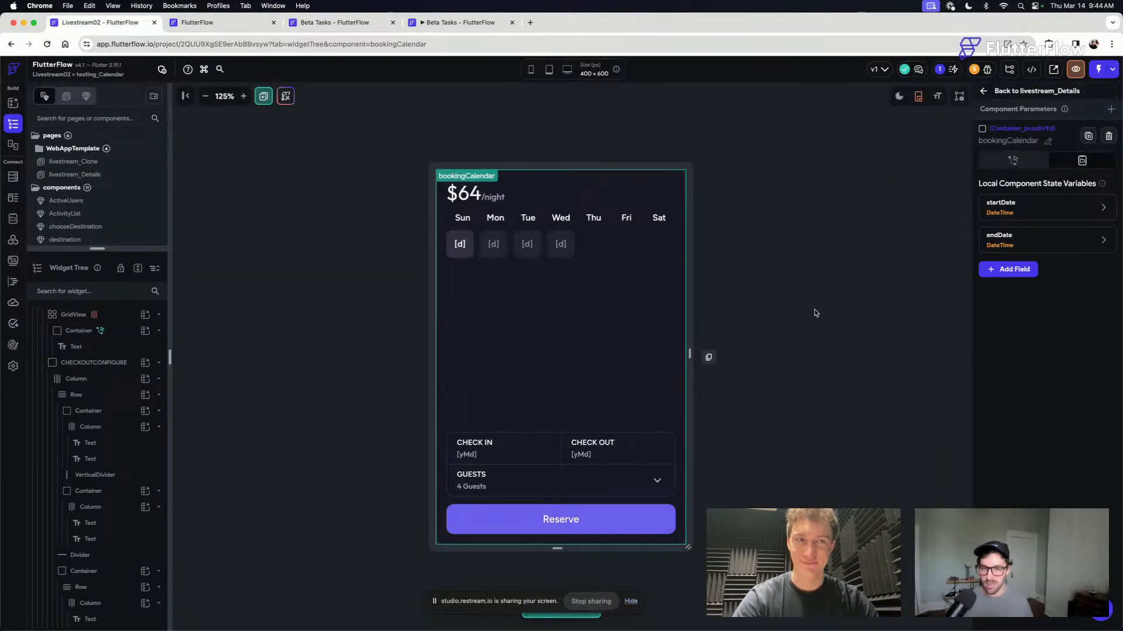
{"action": "left_click", "coordinate": [794, 276]}
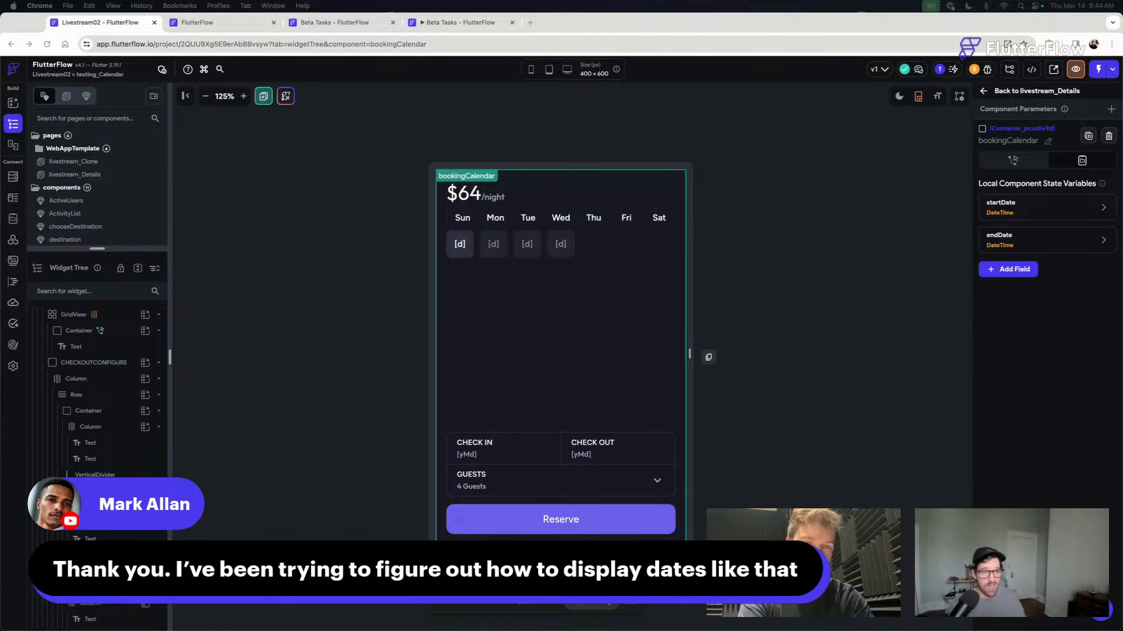
- Examine how the running Beta Tasks app lists the March days and their tasks on its Upcoming Tasks page
{"action": "left_click", "coordinate": [445, 23]}
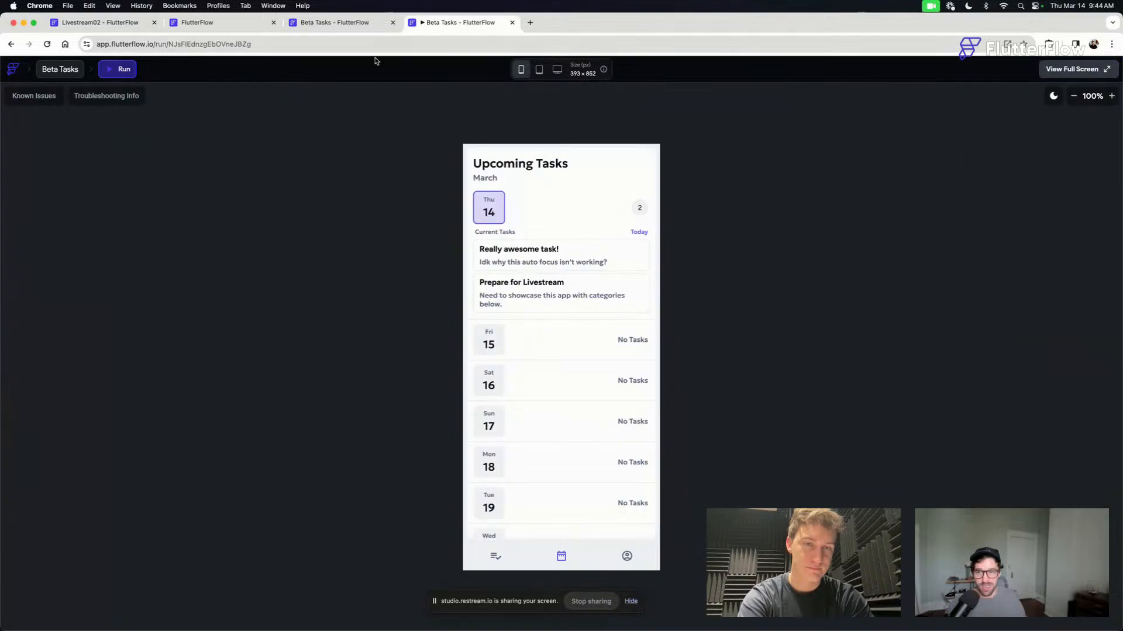
{"action": "scroll", "coordinate": [568, 263], "scroll_direction": "down", "scroll_amount": 5}
{"action": "scroll", "coordinate": [568, 263], "scroll_direction": "up", "scroll_amount": 5}
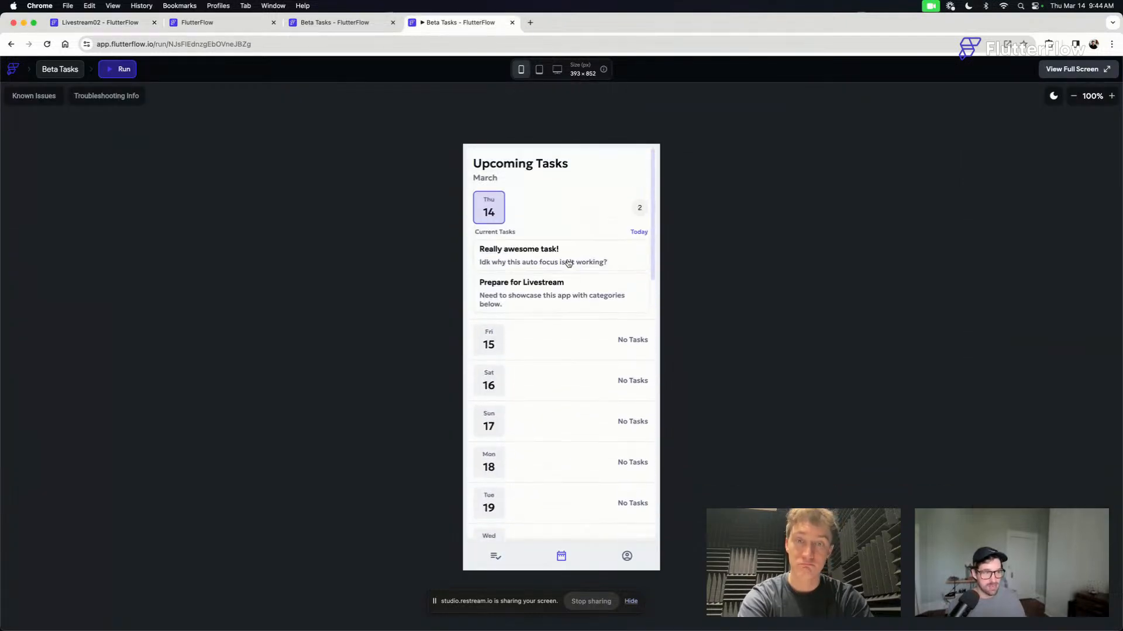
{"action": "scroll", "coordinate": [568, 264], "scroll_direction": "down", "scroll_amount": 1}
{"action": "scroll", "coordinate": [569, 263], "scroll_direction": "down", "scroll_amount": 2}
{"action": "scroll", "coordinate": [568, 263], "scroll_direction": "up", "scroll_amount": 3}
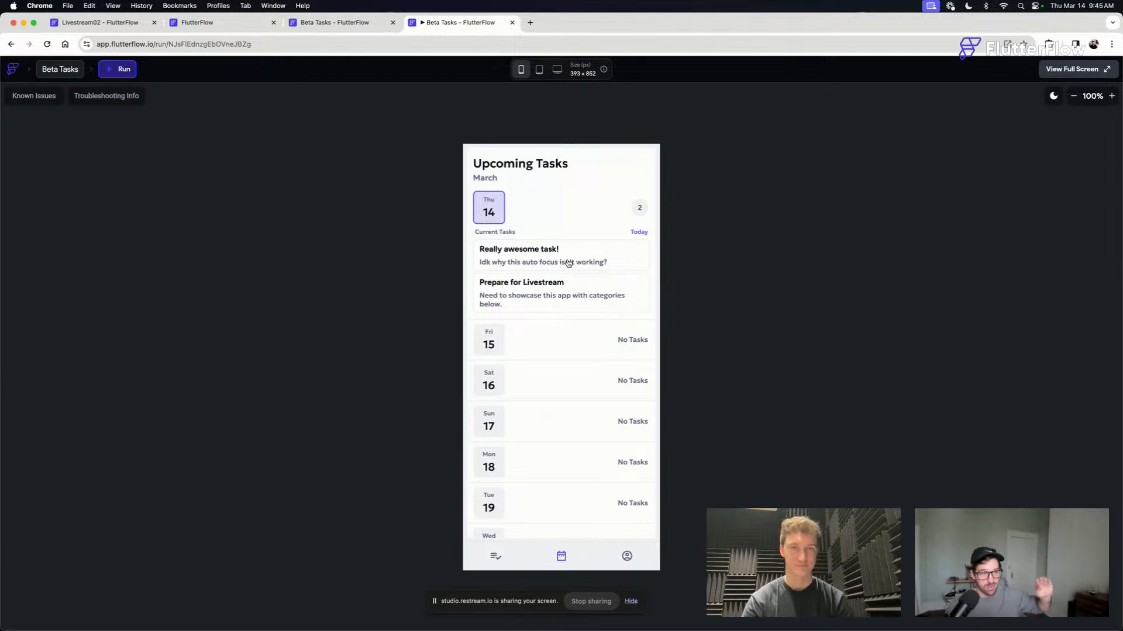
{"action": "scroll", "coordinate": [569, 230], "scroll_direction": "down", "scroll_amount": 5}
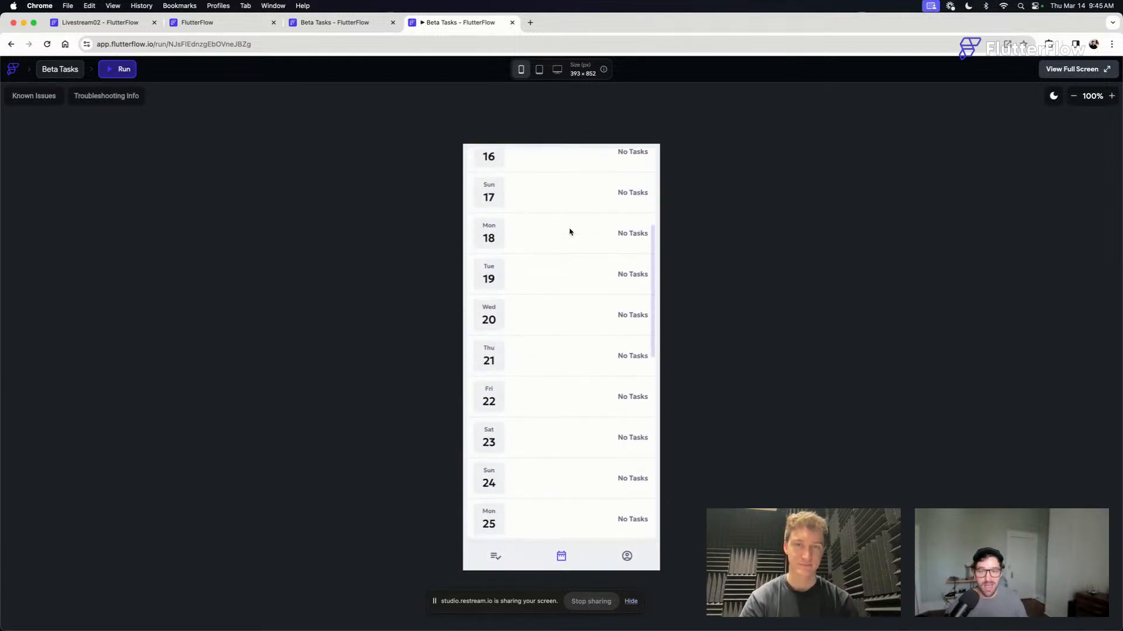
{"action": "scroll", "coordinate": [569, 231], "scroll_direction": "up", "scroll_amount": 3}
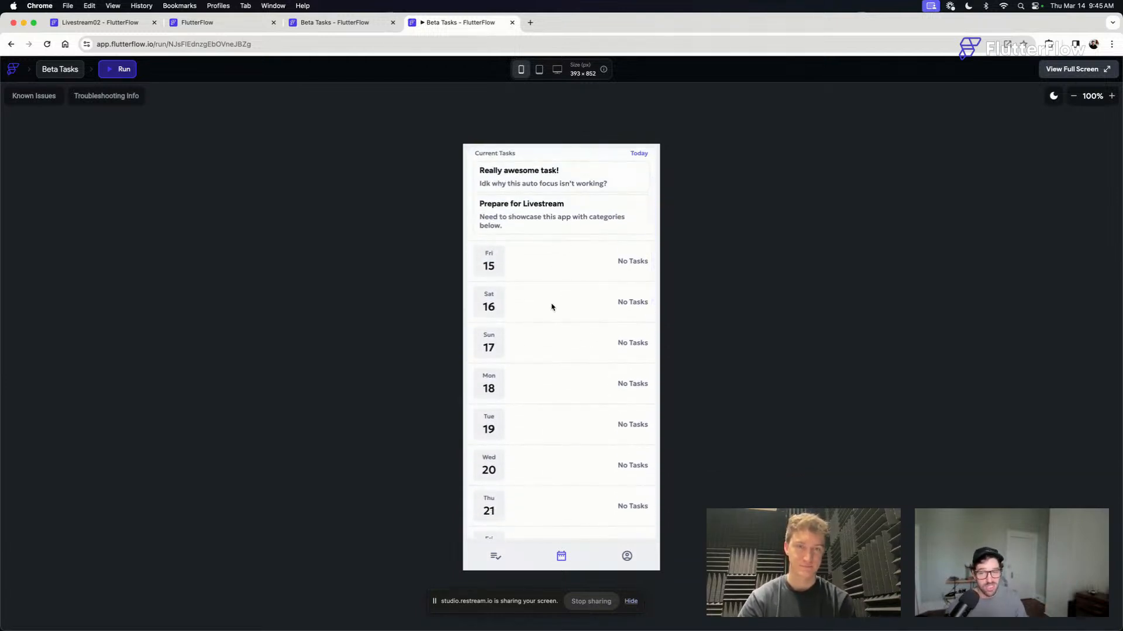
{"action": "scroll", "coordinate": [552, 306], "scroll_direction": "down", "scroll_amount": 3}
{"action": "scroll", "coordinate": [536, 259], "scroll_direction": "up", "scroll_amount": 5}
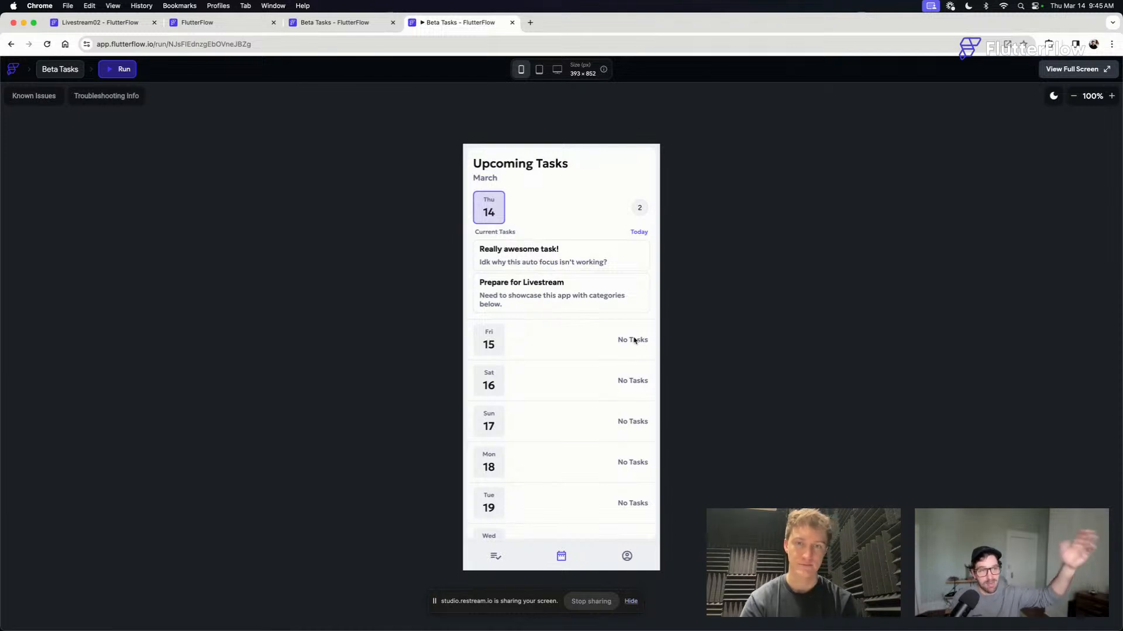
{"action": "scroll", "coordinate": [634, 340], "scroll_direction": "down", "scroll_amount": 5}
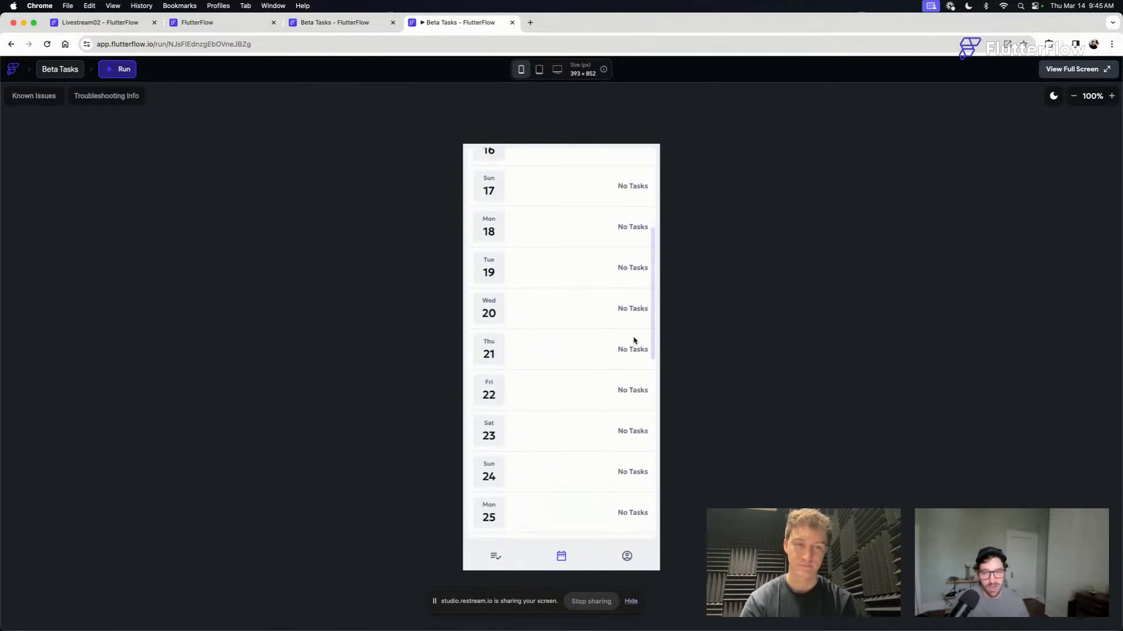
{"action": "scroll", "coordinate": [635, 341], "scroll_direction": "down", "scroll_amount": 10}
{"action": "scroll", "coordinate": [635, 339], "scroll_direction": "up", "scroll_amount": 15}
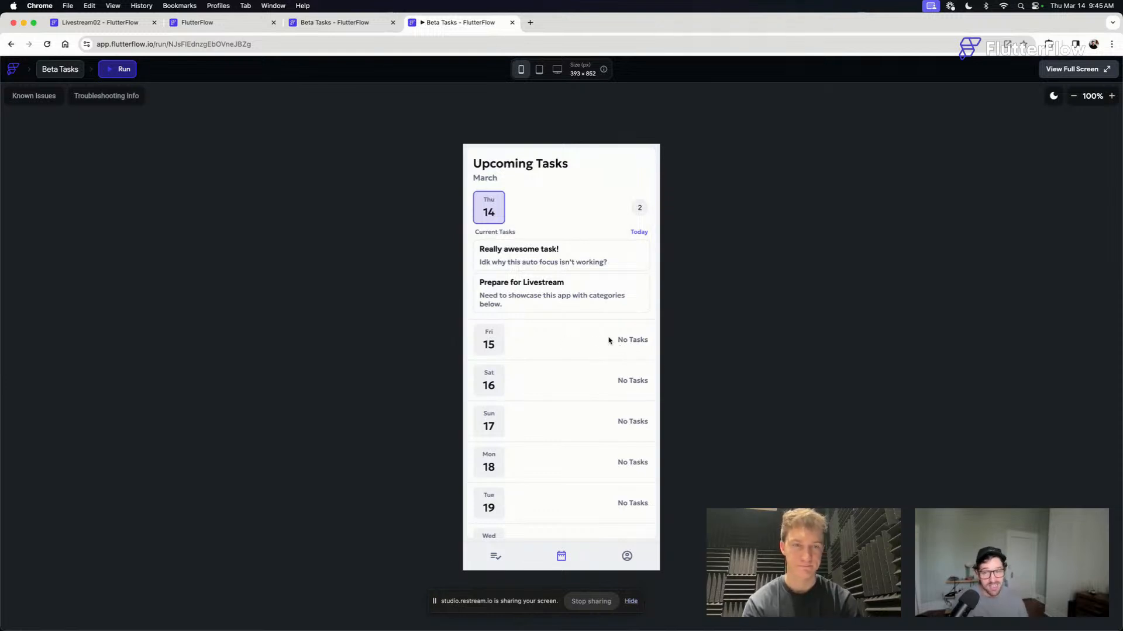
{"action": "scroll", "coordinate": [595, 345], "scroll_direction": "down", "scroll_amount": 1}
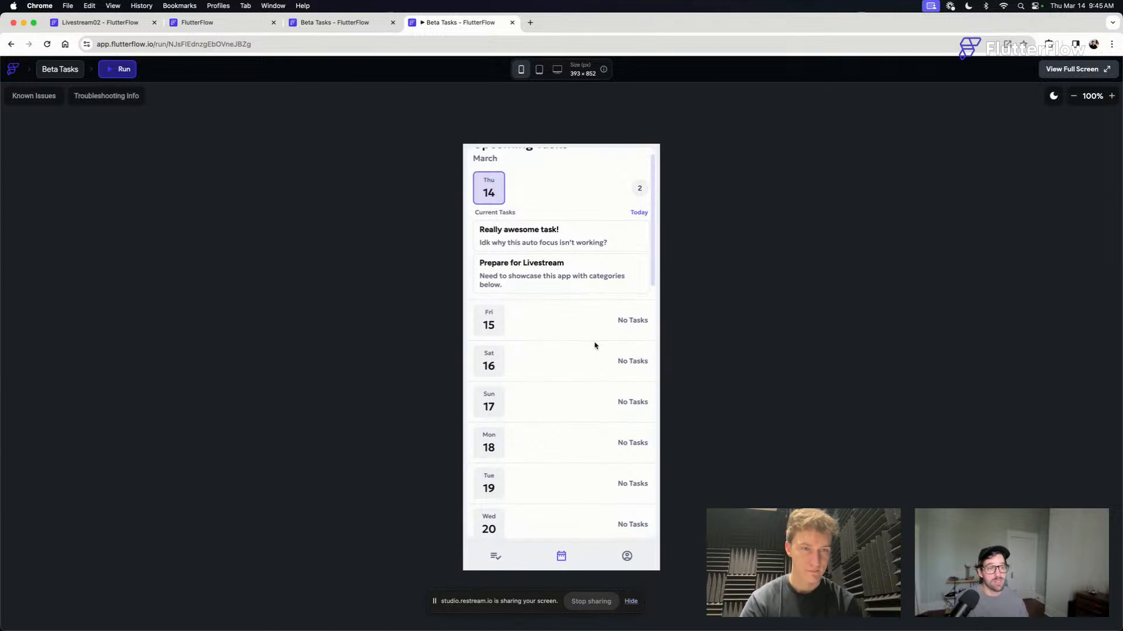
{"action": "scroll", "coordinate": [598, 362], "scroll_direction": "down", "scroll_amount": 2}
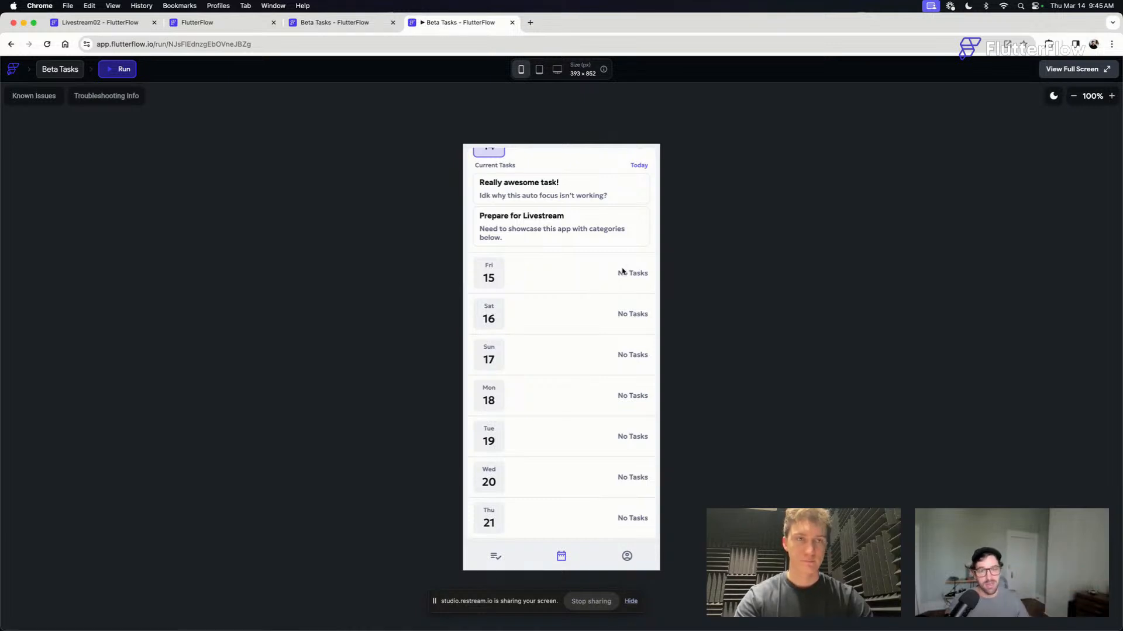
{"action": "scroll", "coordinate": [591, 251], "scroll_direction": "up", "scroll_amount": 3}
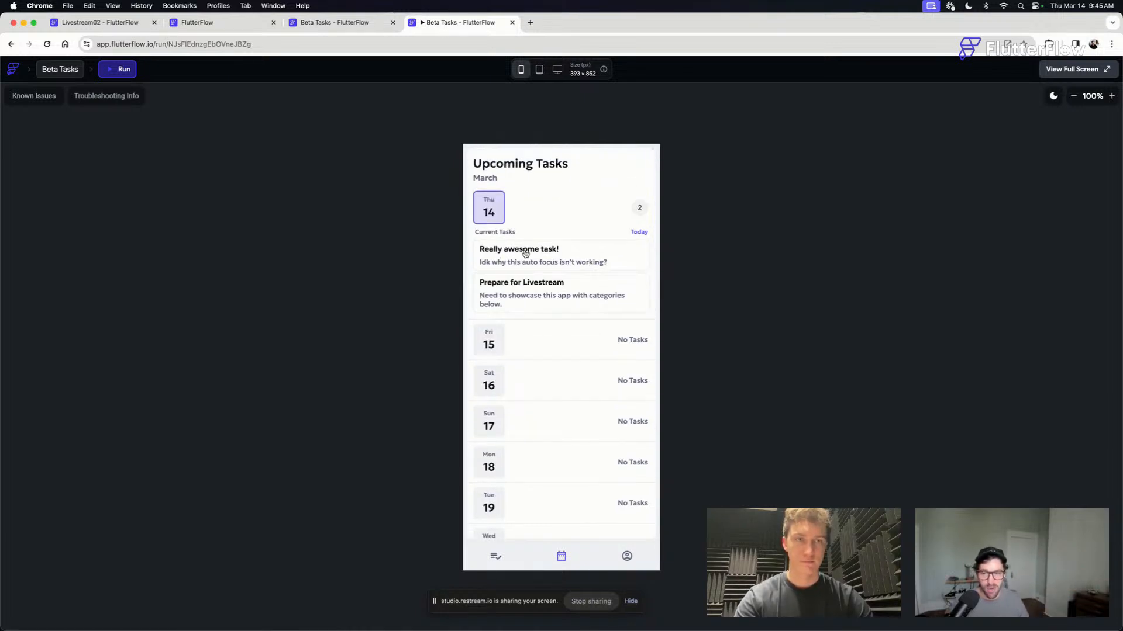
{"action": "left_click", "coordinate": [526, 255]}
{"action": "left_click", "coordinate": [477, 157]}
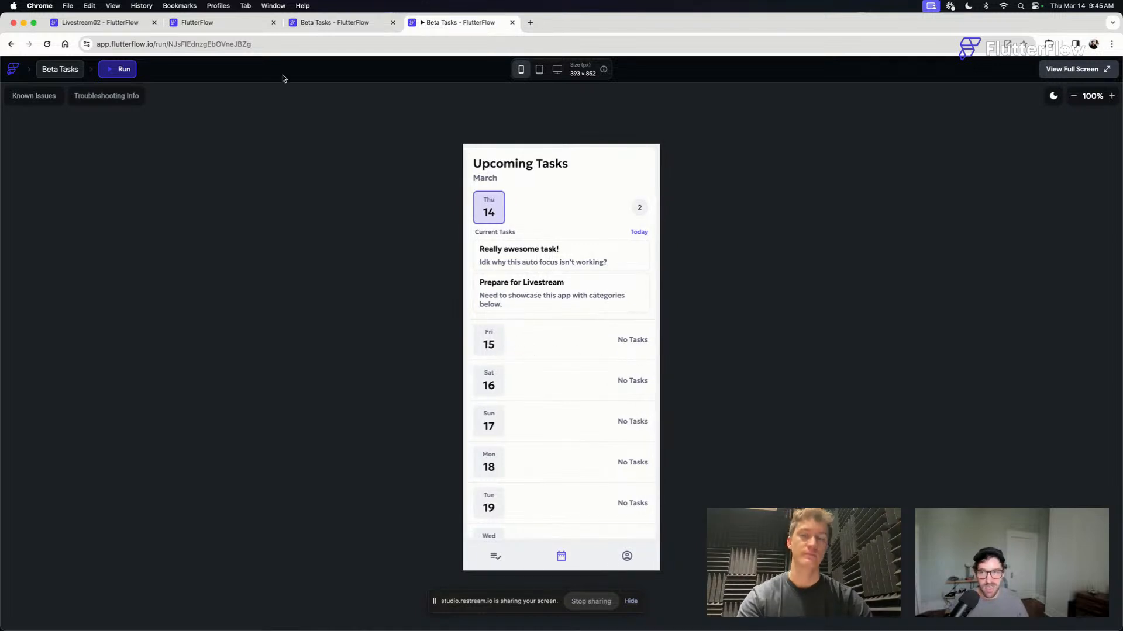
- Check the Test Mode session's loading and return to the bookingCalendar component in the Livestream02 project
{"action": "left_click", "coordinate": [217, 23]}
{"action": "left_click", "coordinate": [104, 25]}
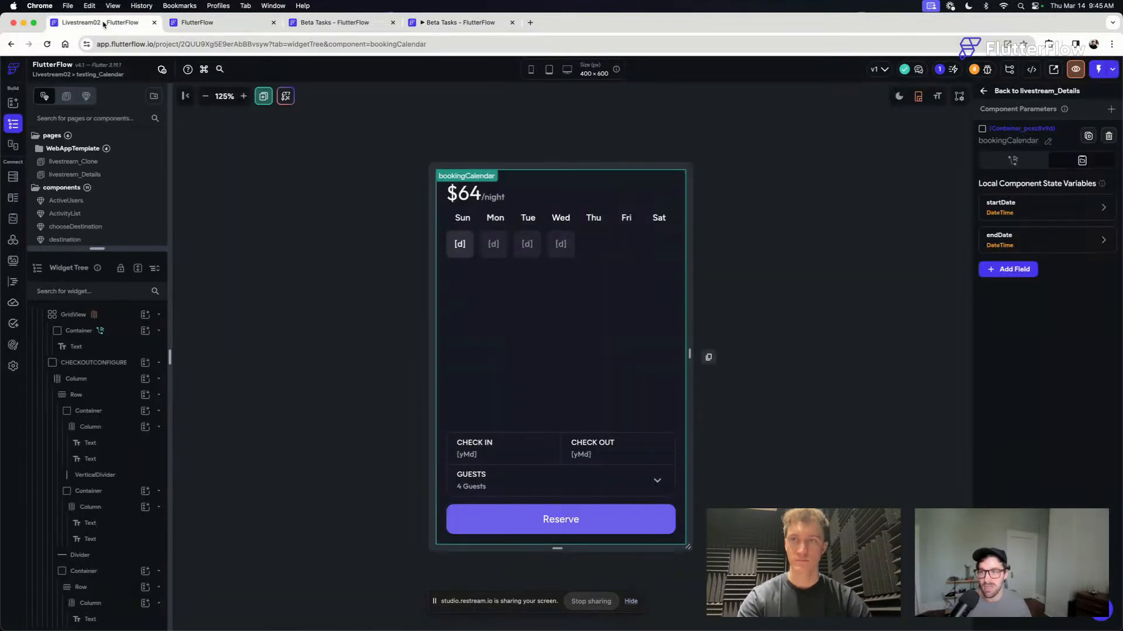
{"action": "left_click", "coordinate": [747, 205]}
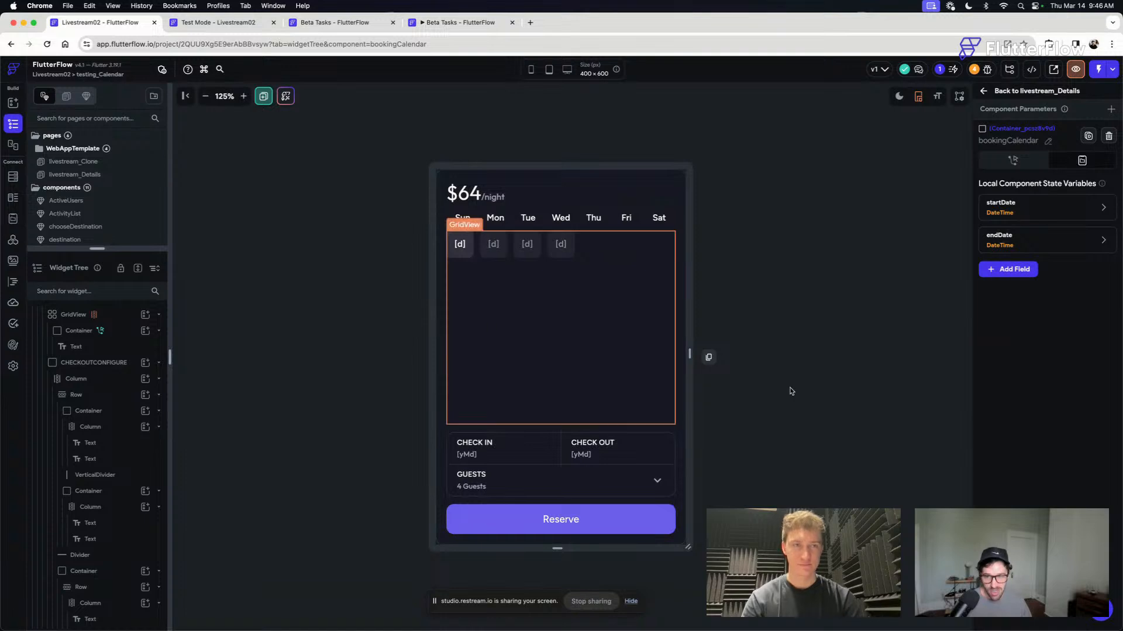
- Check the Test Mode session's compile progress, then go back to the bookingCalendar component in the project editor
{"action": "left_click", "coordinate": [818, 388]}
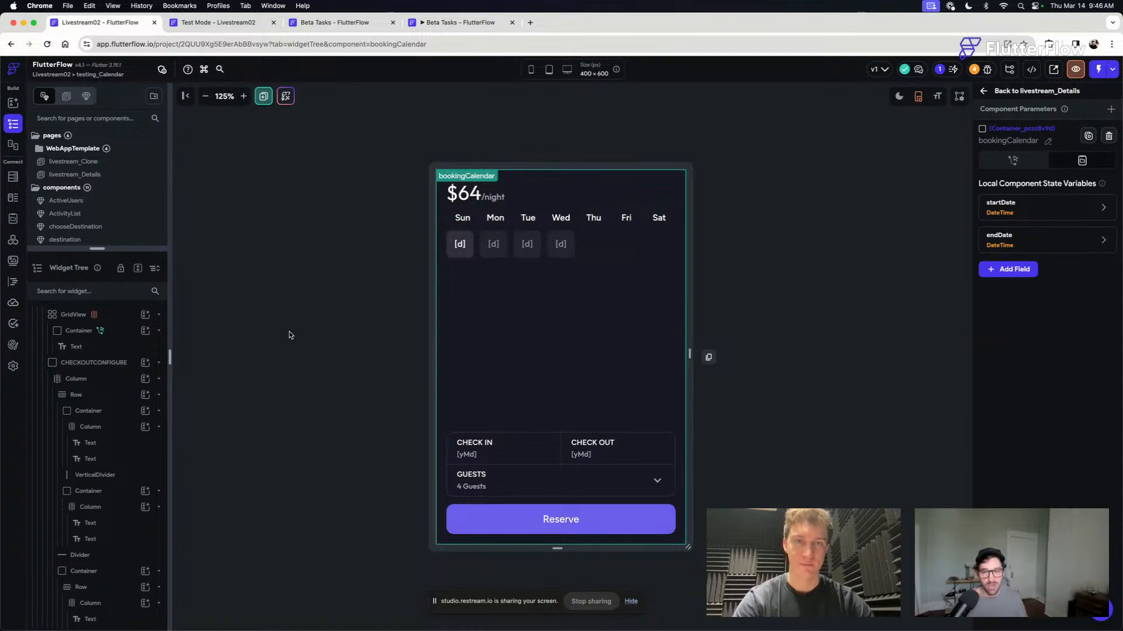
{"action": "left_click", "coordinate": [471, 245]}
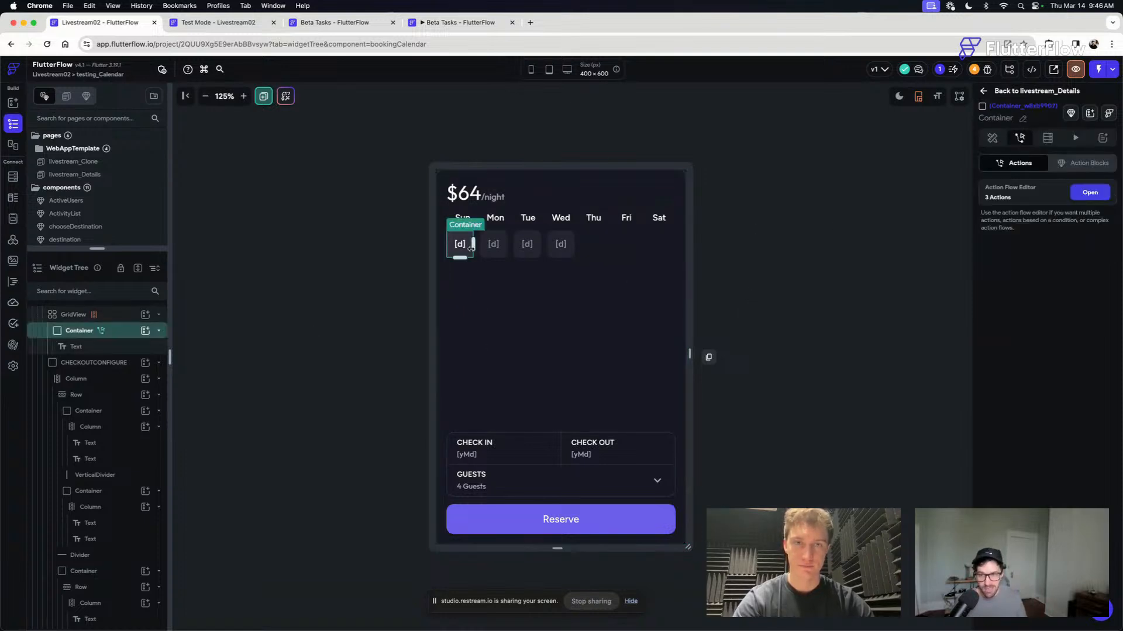
{"action": "left_click", "coordinate": [803, 357]}
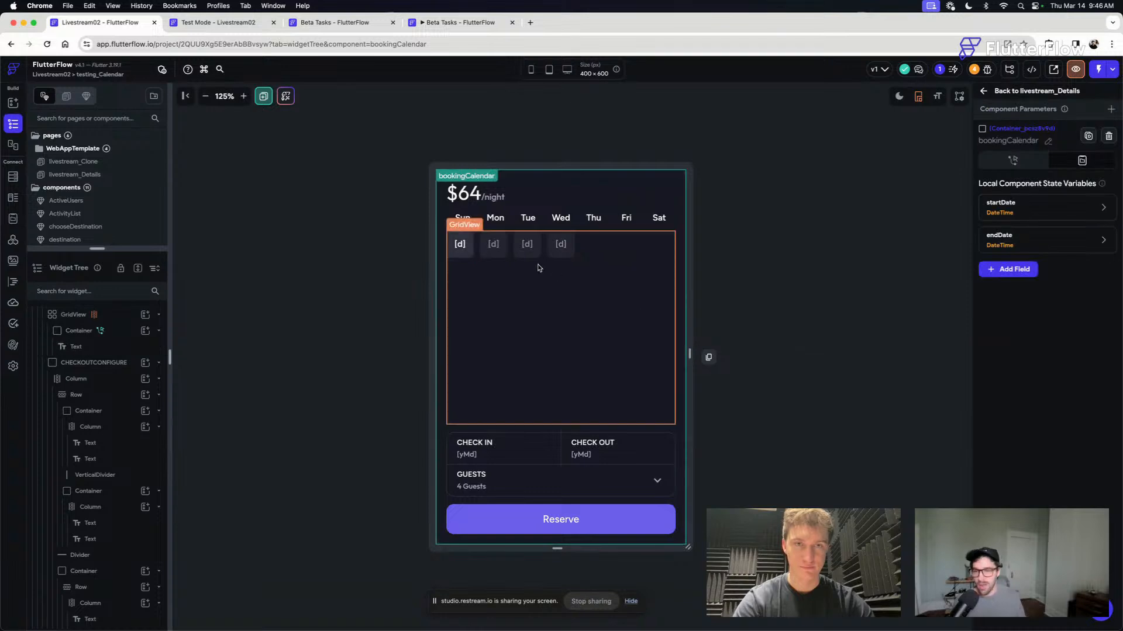
{"action": "left_click", "coordinate": [237, 27]}
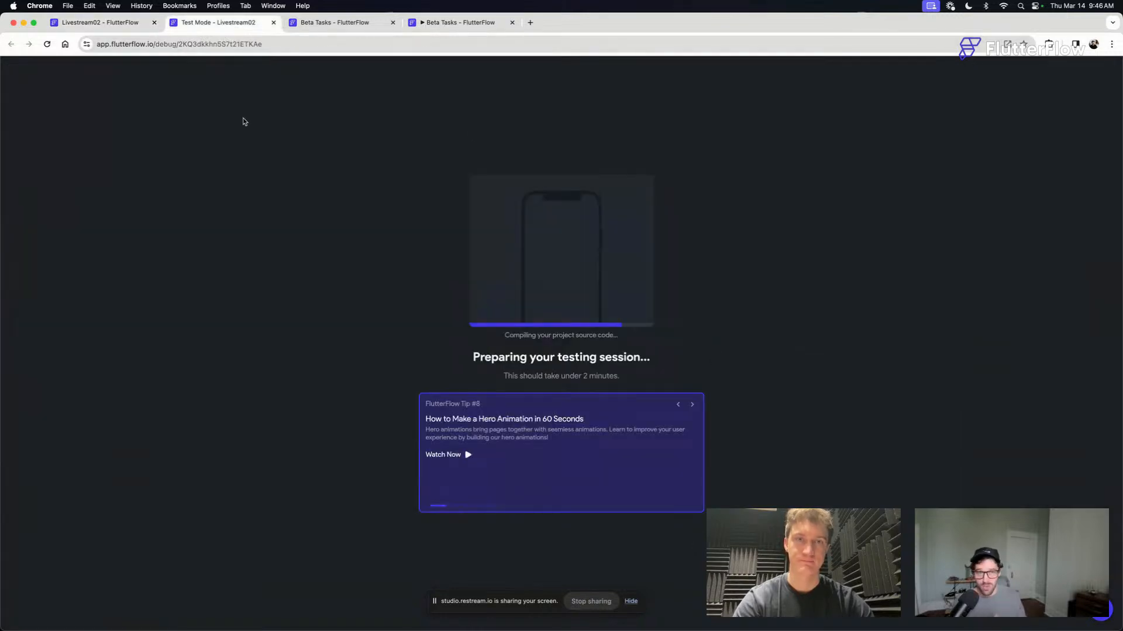
{"action": "left_click", "coordinate": [124, 26]}
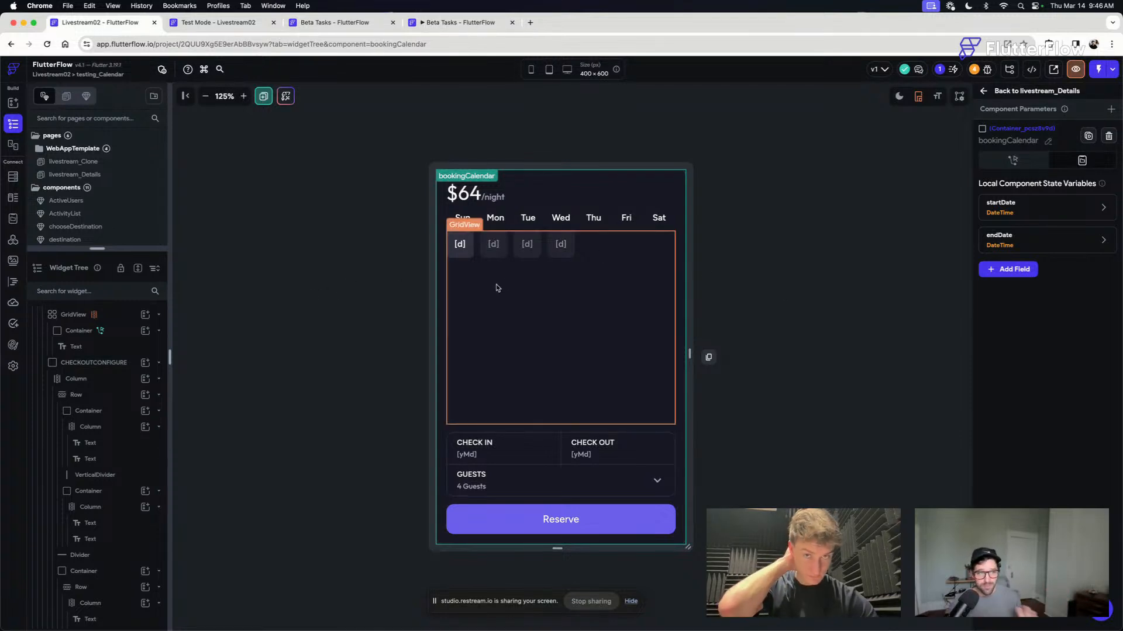
- Set the border color of the calendar's day container to the Alternate theme color
{"action": "left_click", "coordinate": [460, 244]}
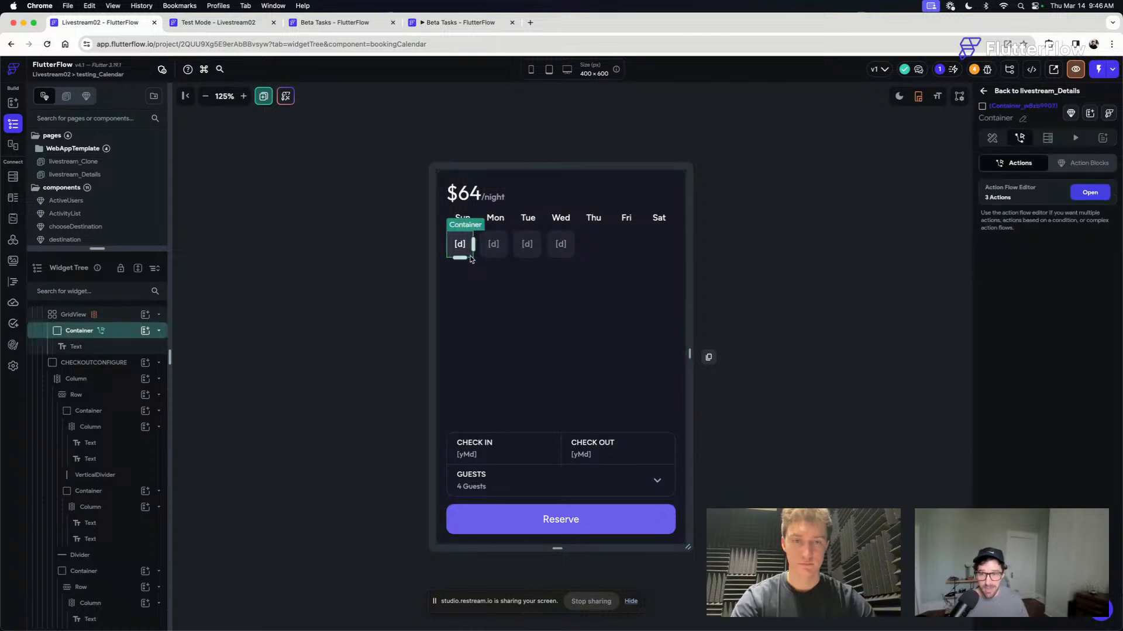
{"action": "left_click", "coordinate": [992, 138]}
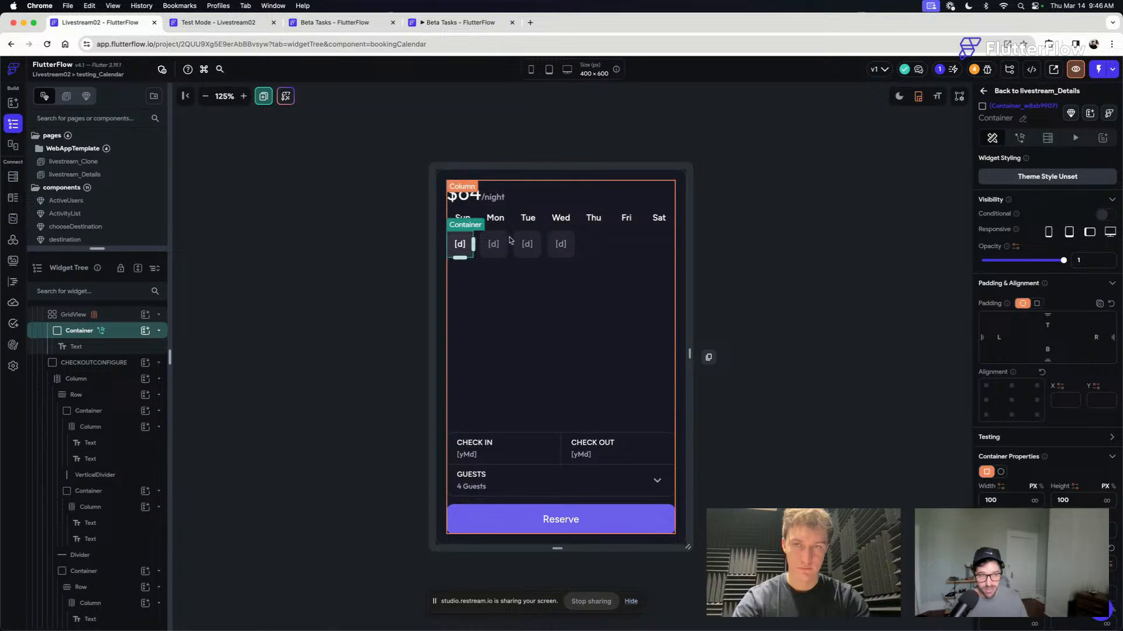
{"action": "scroll", "coordinate": [1009, 439], "scroll_direction": "down", "scroll_amount": 5}
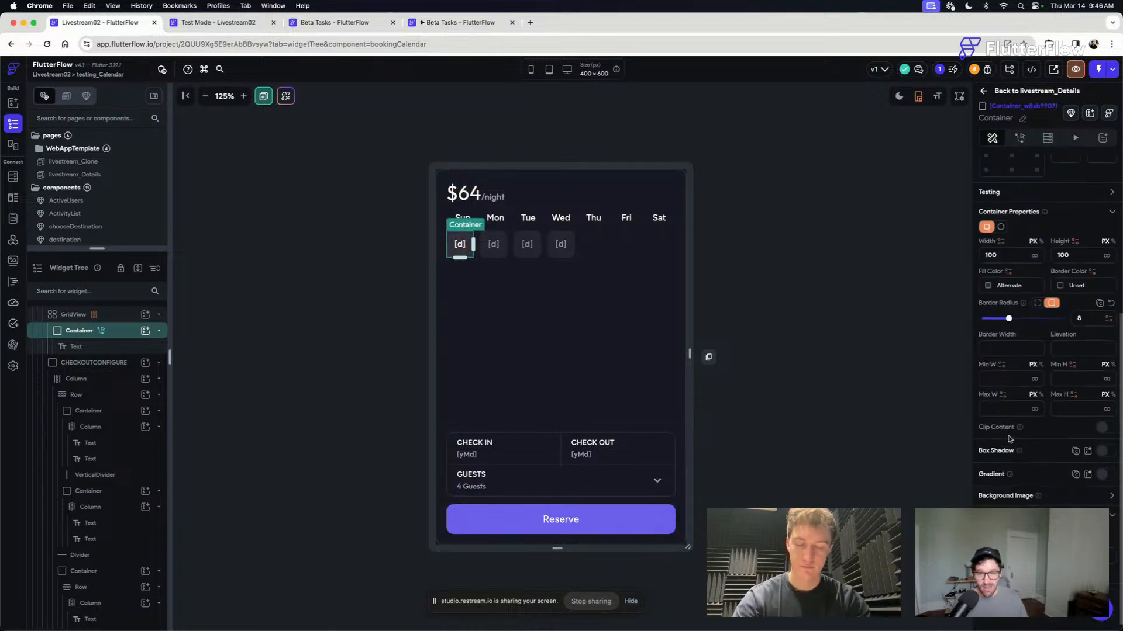
{"action": "scroll", "coordinate": [1009, 438], "scroll_direction": "down", "scroll_amount": 1}
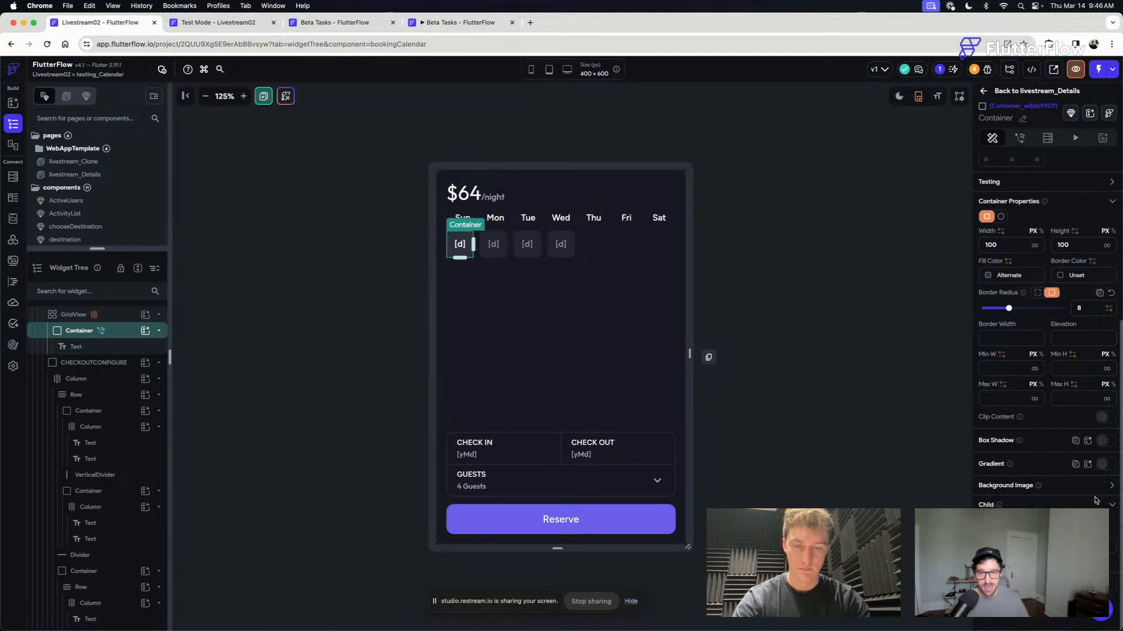
{"action": "scroll", "coordinate": [1036, 501], "scroll_direction": "down", "scroll_amount": 3}
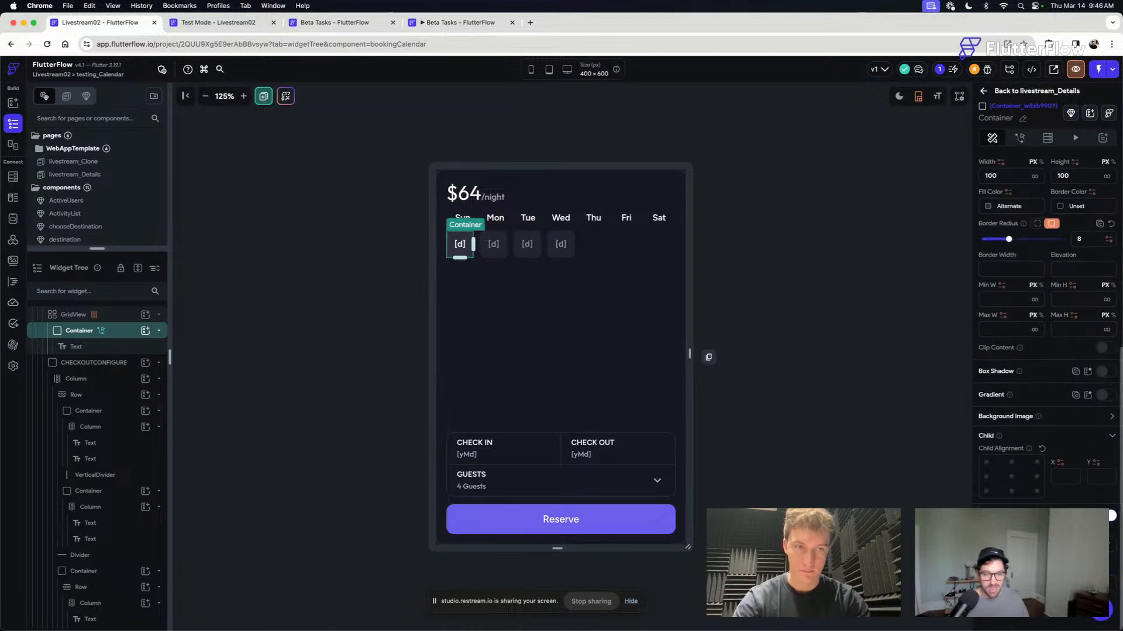
{"action": "left_click", "coordinate": [1024, 498]}
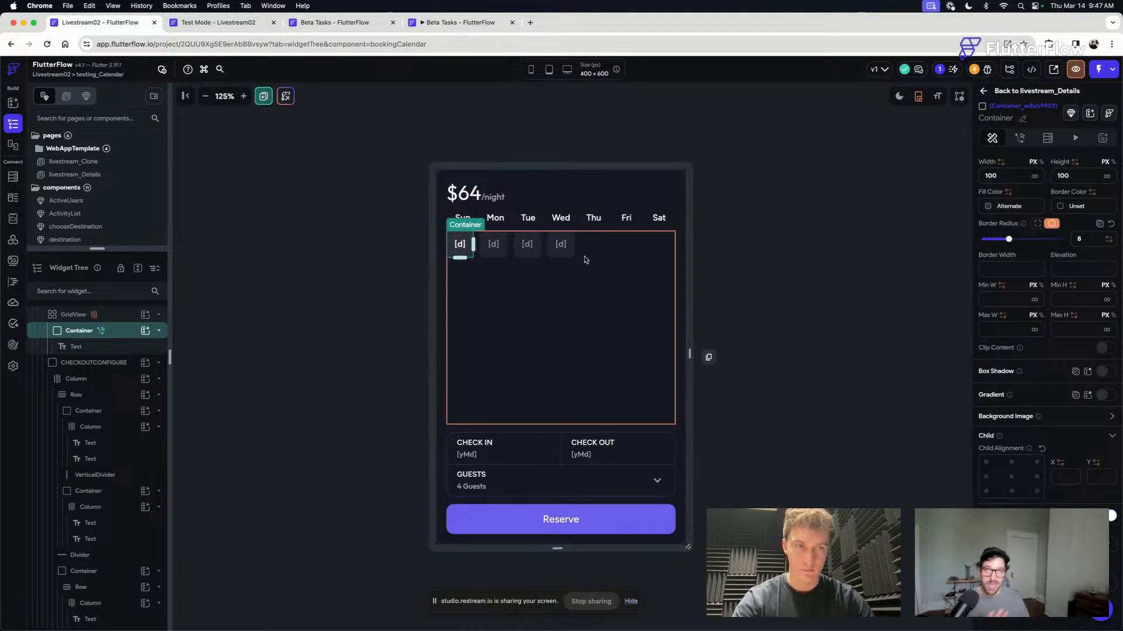
{"action": "scroll", "coordinate": [1034, 368], "scroll_direction": "up", "scroll_amount": 5}
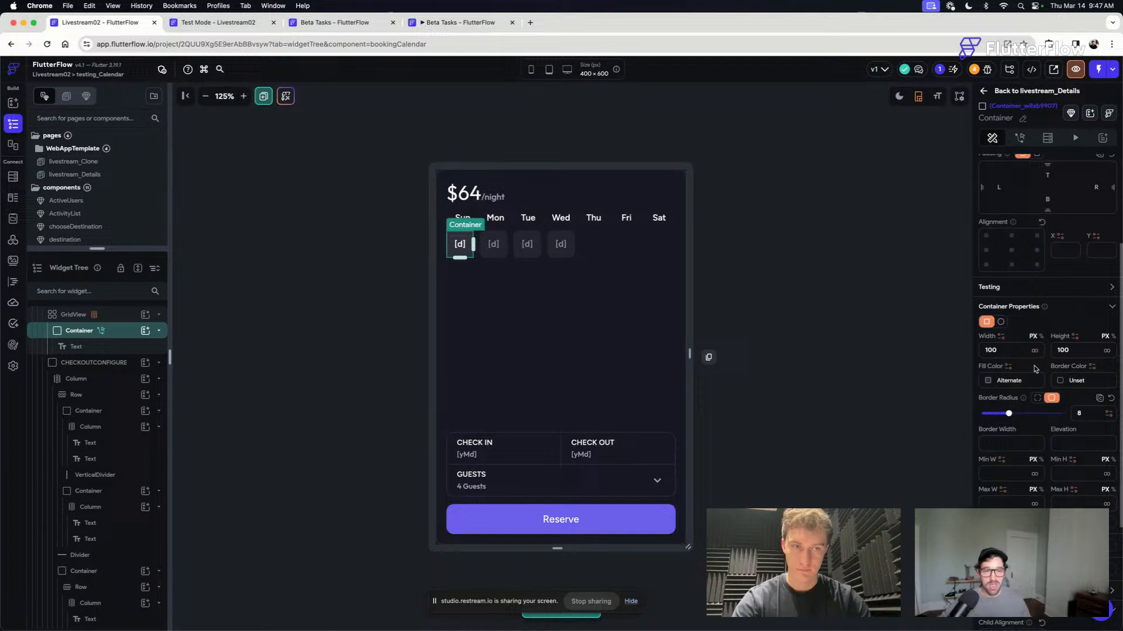
{"action": "left_click", "coordinate": [1063, 383]}
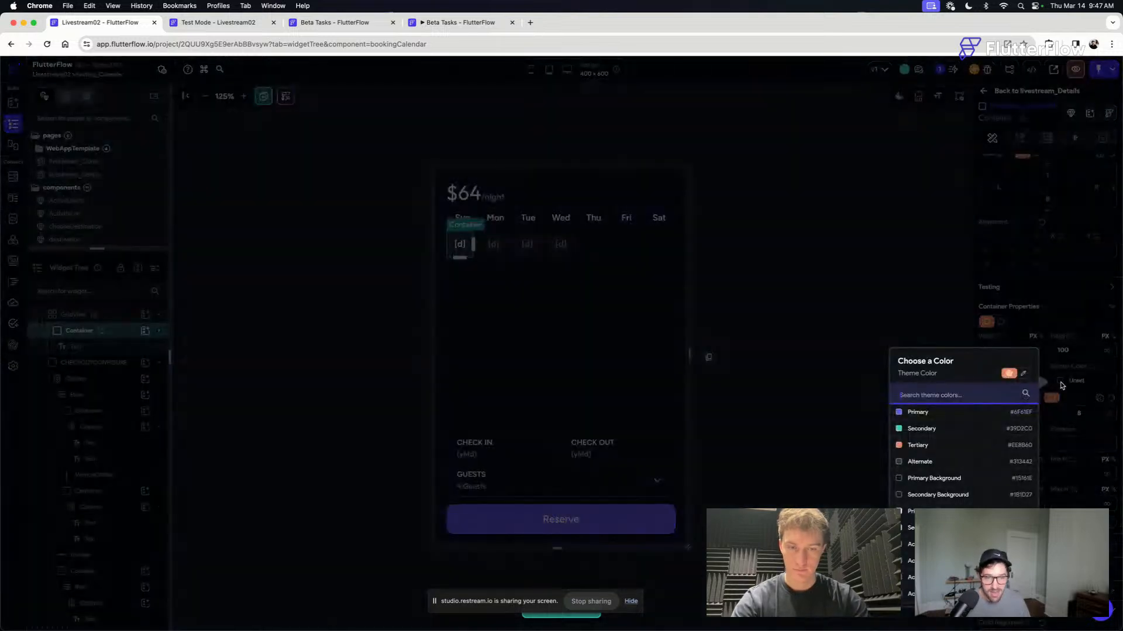
{"action": "left_click", "coordinate": [916, 462]}
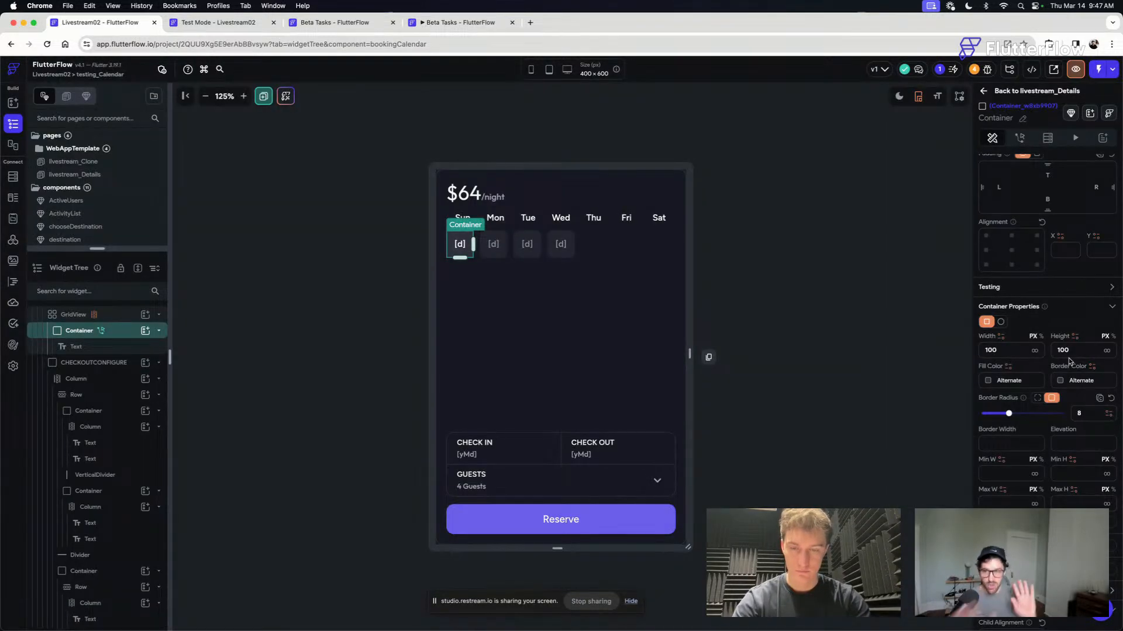
- Bind the day container's border color to an If/Then/Else conditional value and use a Single Condition for its first branch
{"action": "left_click", "coordinate": [1091, 367]}
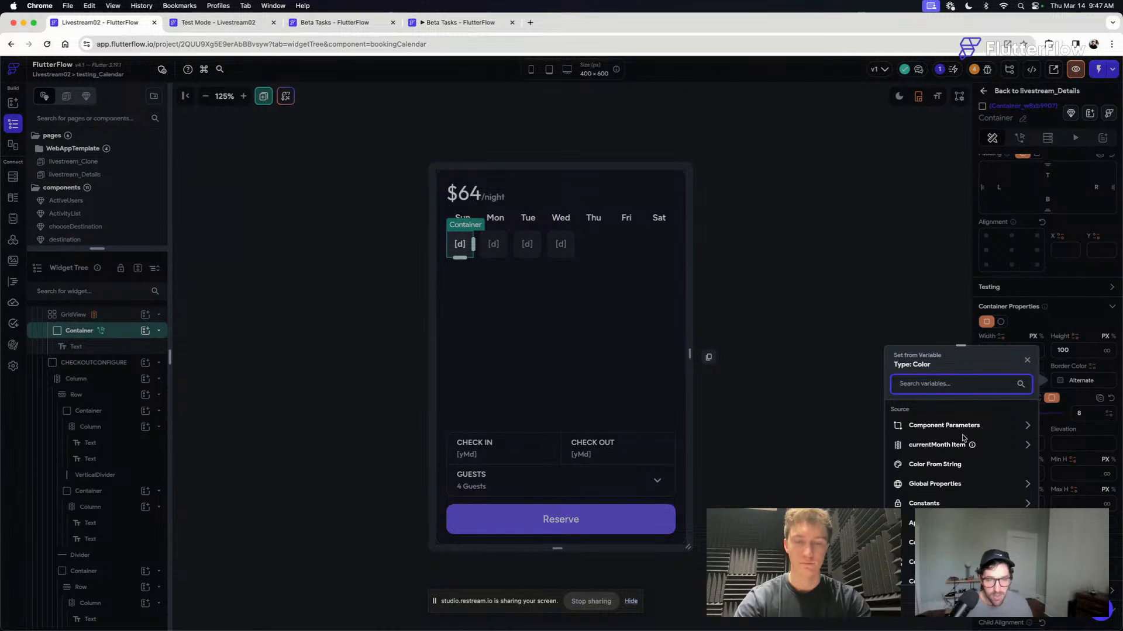
{"action": "scroll", "coordinate": [965, 441], "scroll_direction": "down", "scroll_amount": 2}
{"action": "left_click", "coordinate": [966, 509]}
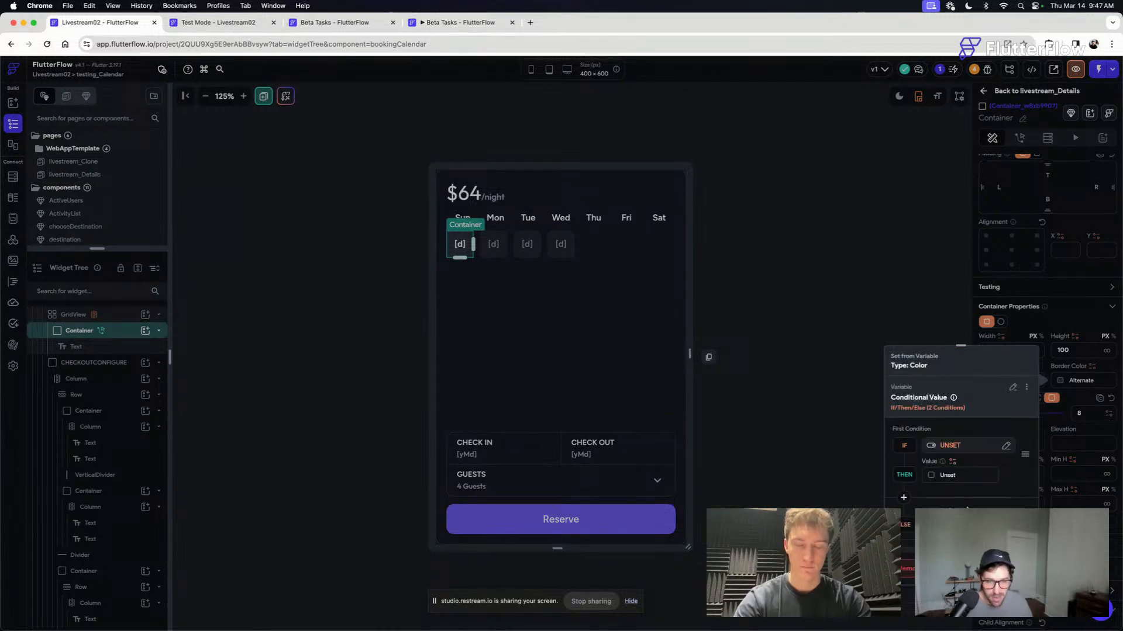
{"action": "left_click", "coordinate": [950, 446]}
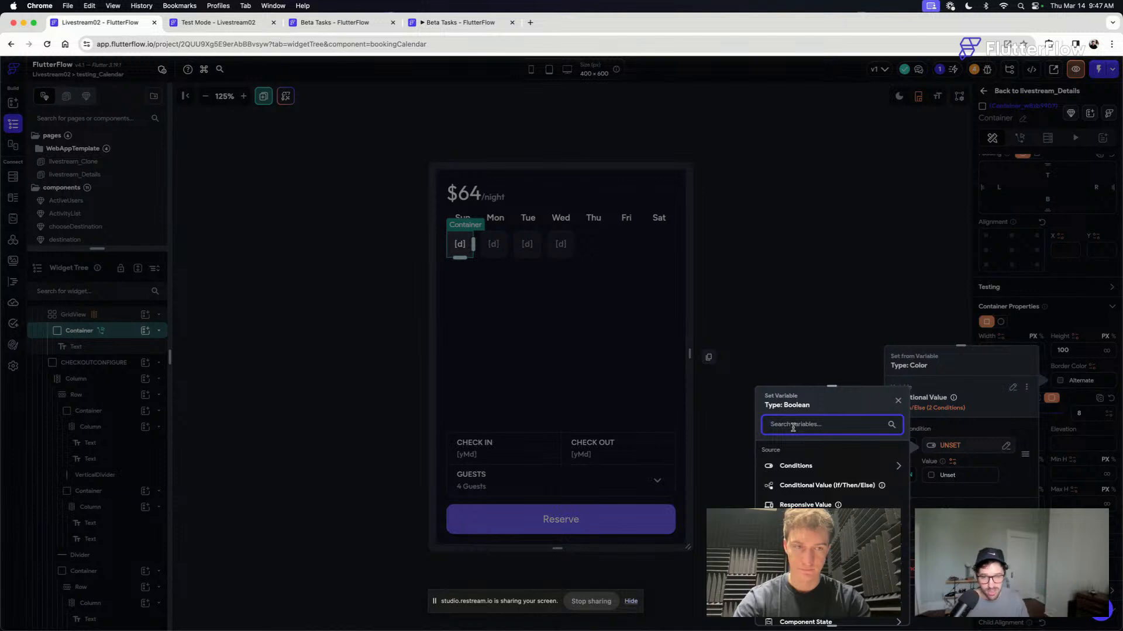
{"action": "left_click", "coordinate": [801, 472]}
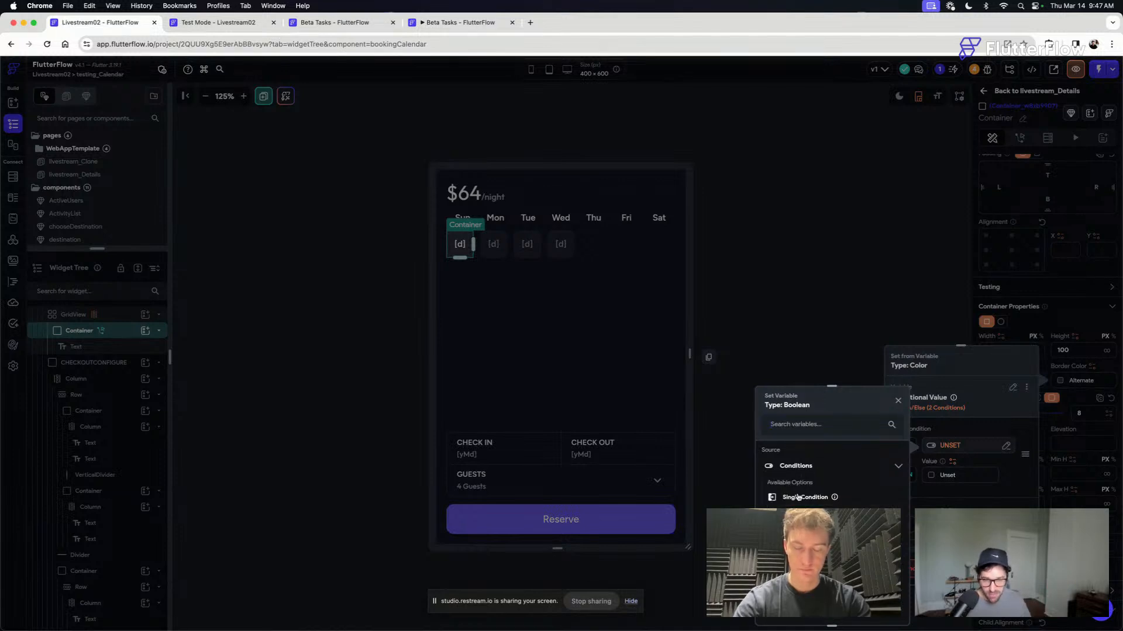
{"action": "left_click", "coordinate": [798, 497]}
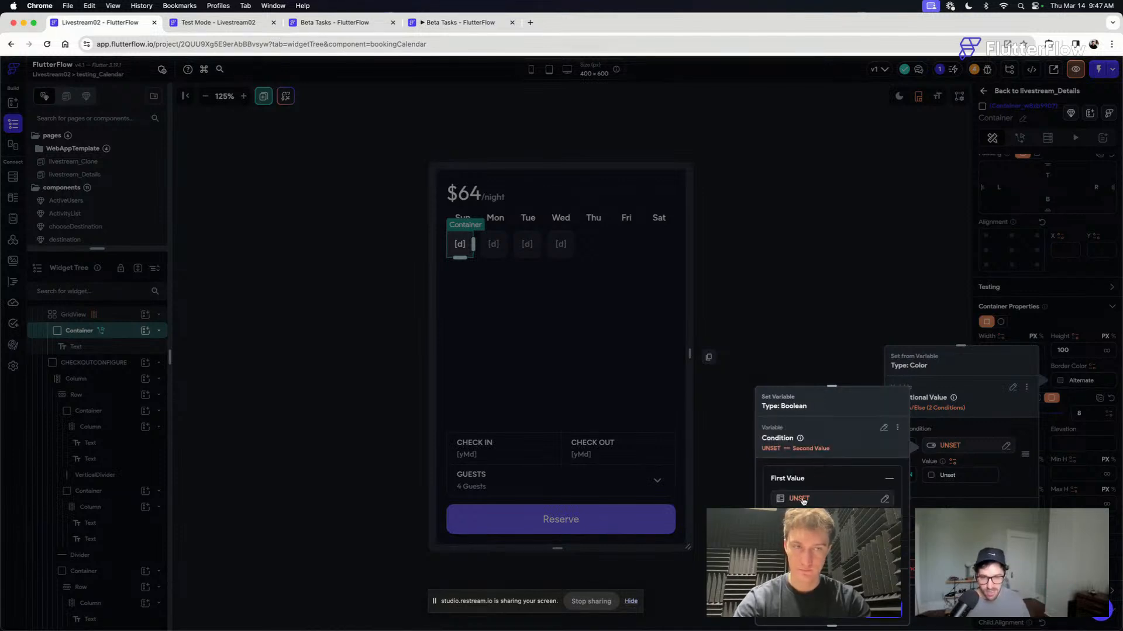
- Set the condition's first value to the startDate component state, with DateTime Format yMd
{"action": "left_click", "coordinate": [799, 498]}
{"action": "type", "text": "start"}
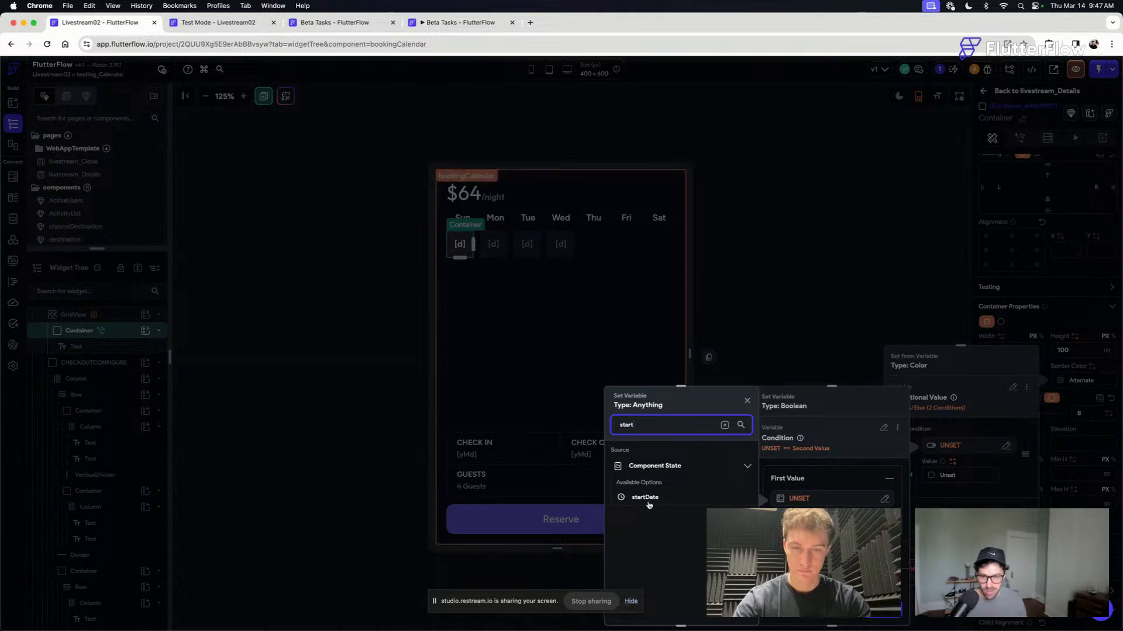
{"action": "left_click", "coordinate": [646, 499]}
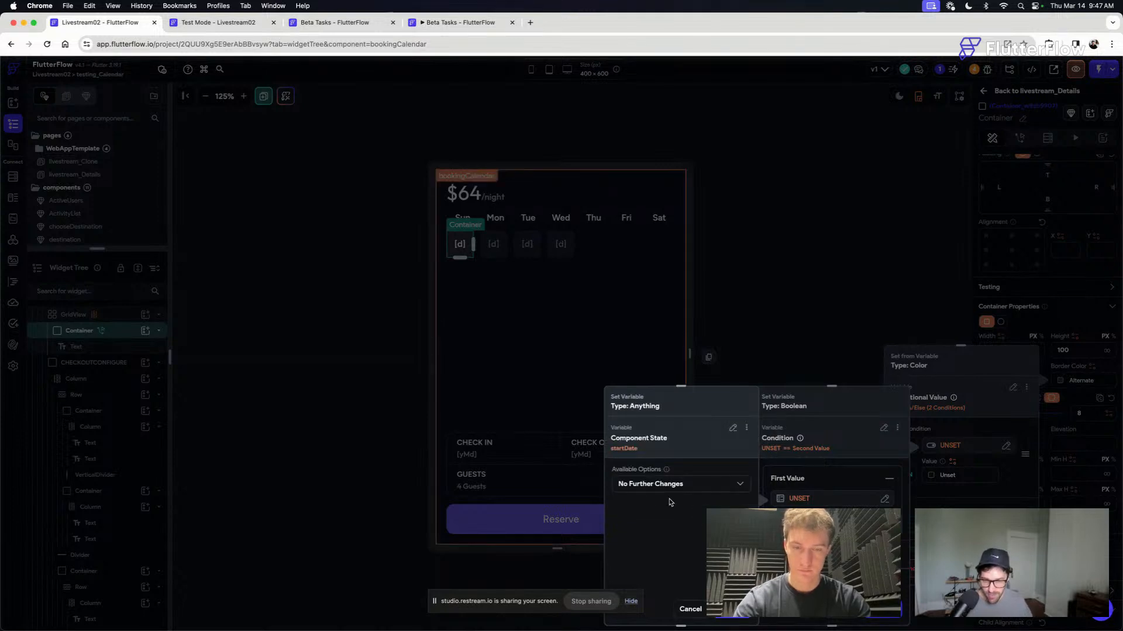
{"action": "left_click", "coordinate": [661, 483]}
{"action": "left_click", "coordinate": [643, 432]}
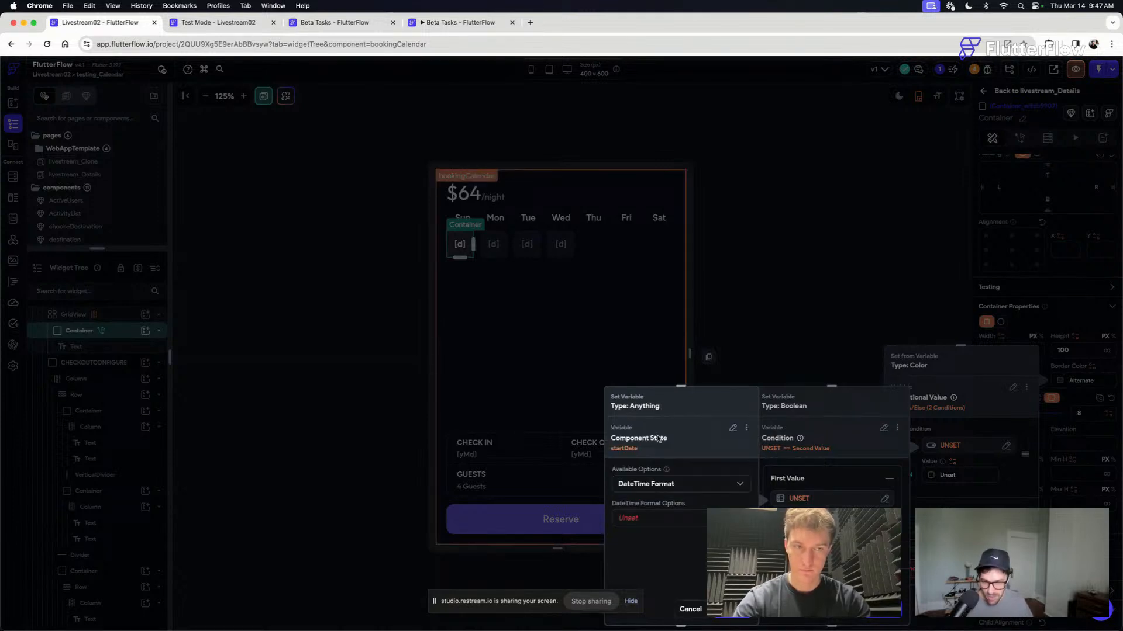
{"action": "left_click", "coordinate": [637, 519]}
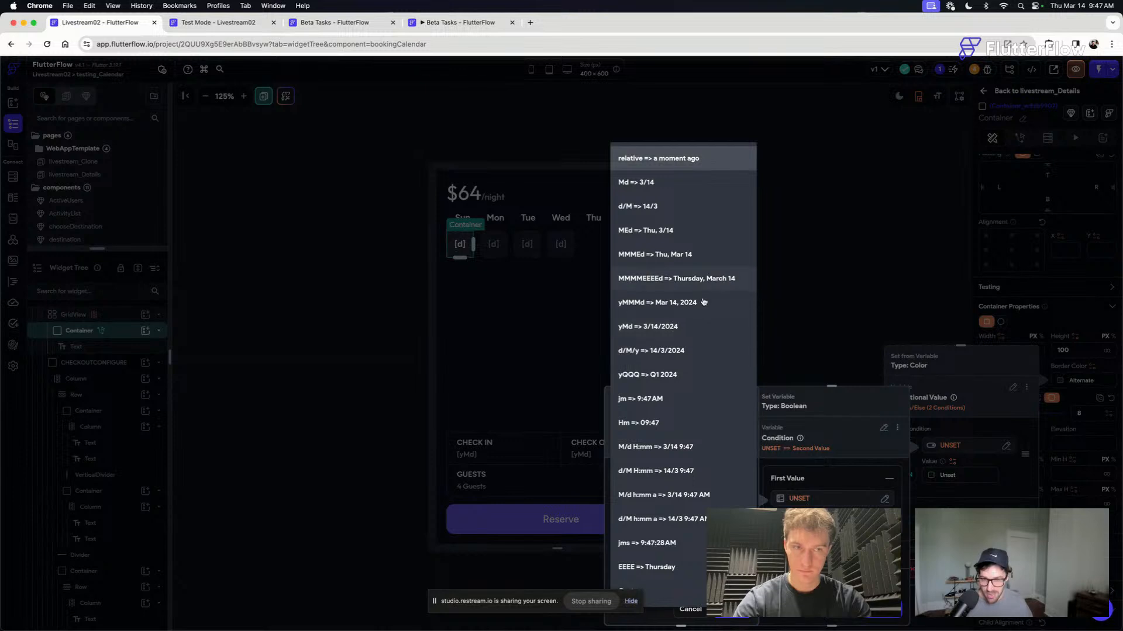
{"action": "left_click", "coordinate": [647, 331]}
{"action": "left_click", "coordinate": [690, 354]}
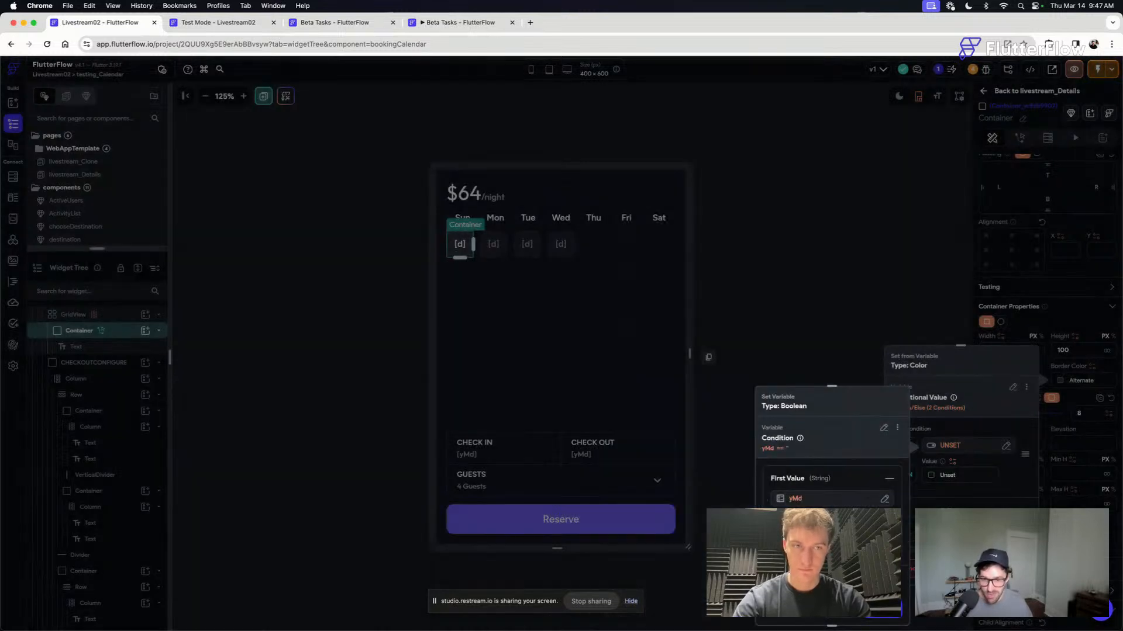
- Set the condition's second value to the currentMonth item with DateTime Format MMMEd and confirm the Equal To condition
{"action": "scroll", "coordinate": [832, 462], "scroll_direction": "down", "scroll_amount": 2}
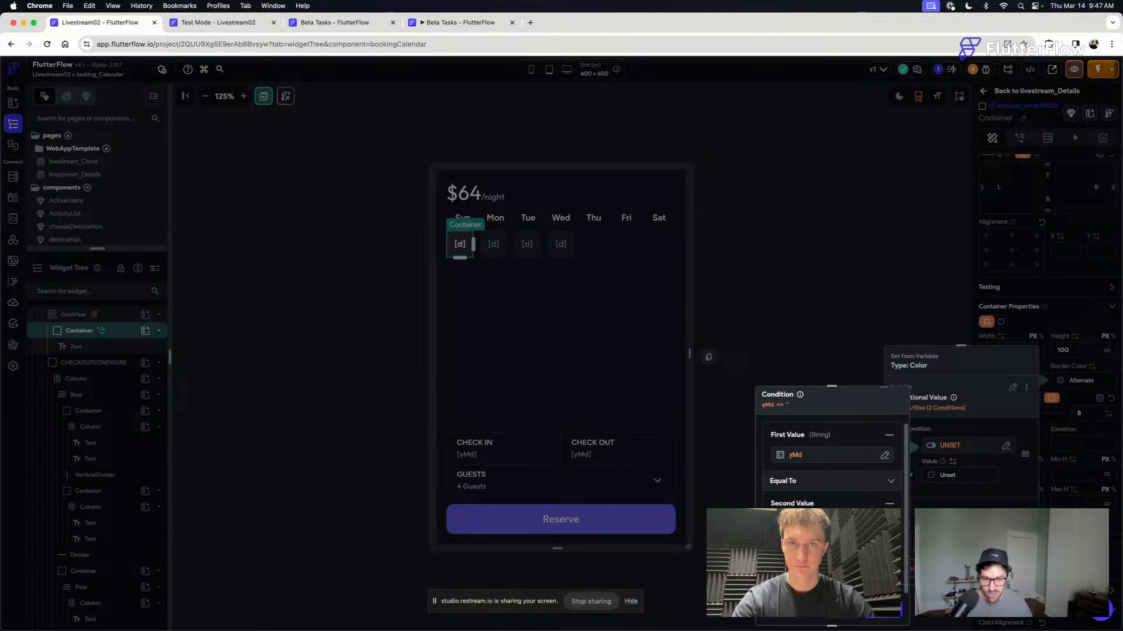
{"action": "left_click", "coordinate": [818, 524]}
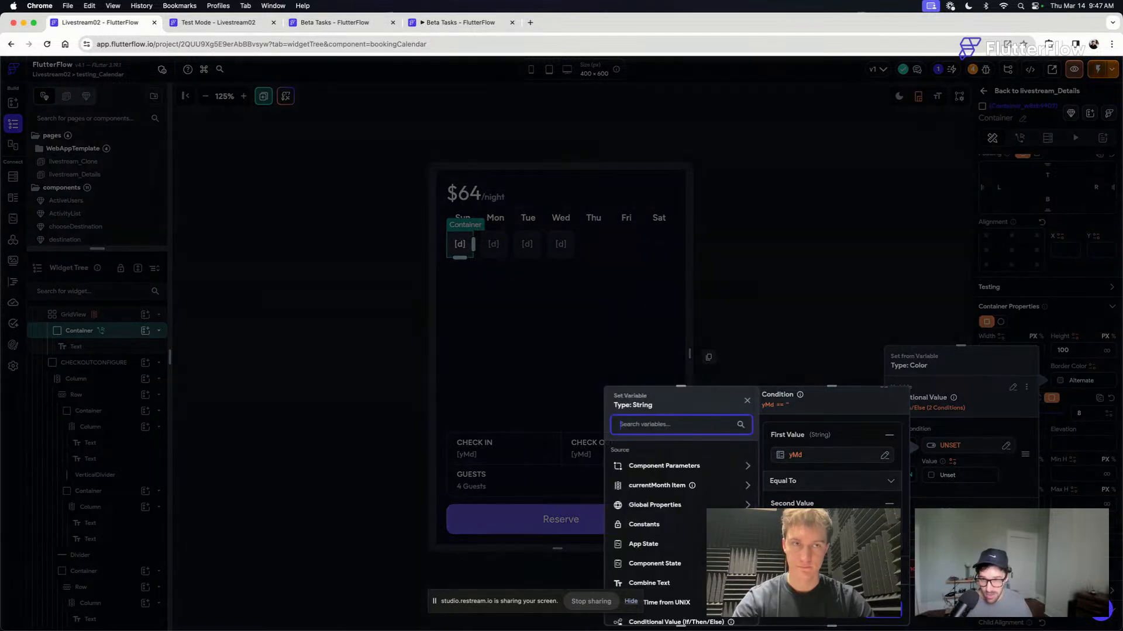
{"action": "left_click", "coordinate": [660, 485]}
{"action": "left_click", "coordinate": [664, 484]}
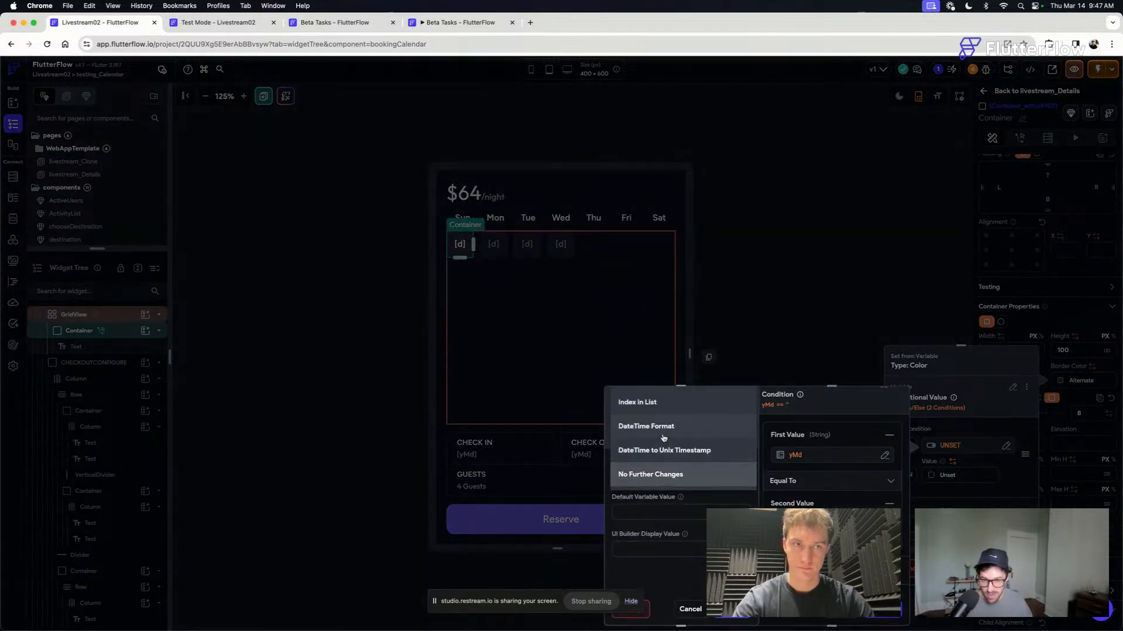
{"action": "left_click", "coordinate": [660, 421]}
{"action": "left_click", "coordinate": [650, 516]}
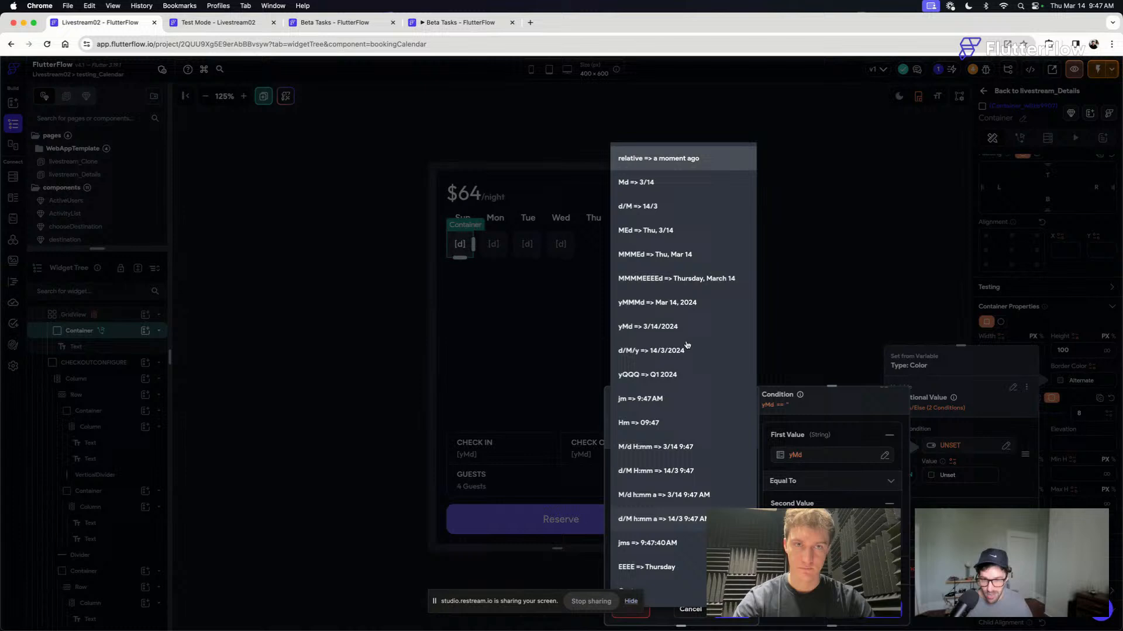
{"action": "left_click", "coordinate": [672, 240]}
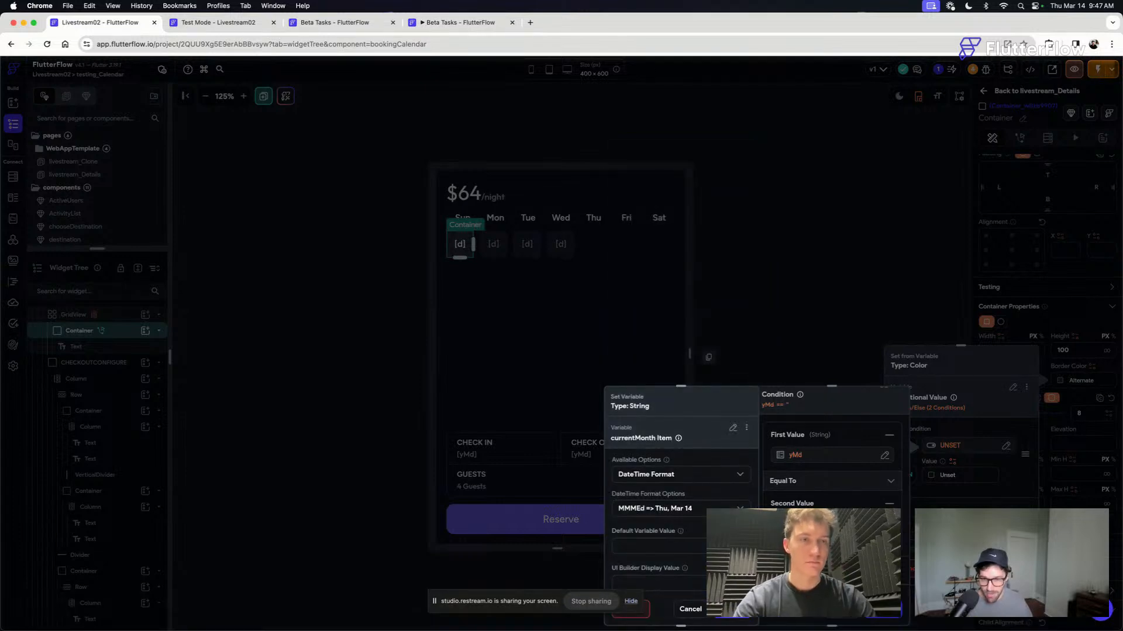
{"action": "left_click", "coordinate": [732, 610]}
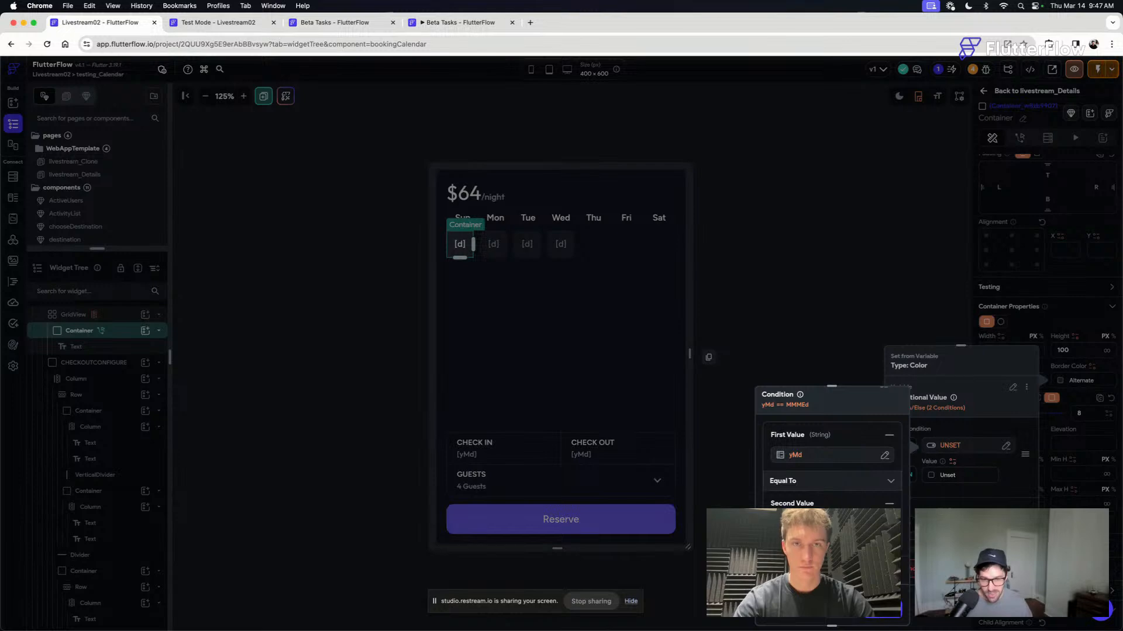
{"action": "left_click", "coordinate": [884, 610]}
- Set the first branch's border color to Primary and add an Else If branch to the conditional value
{"action": "left_click", "coordinate": [932, 478]}
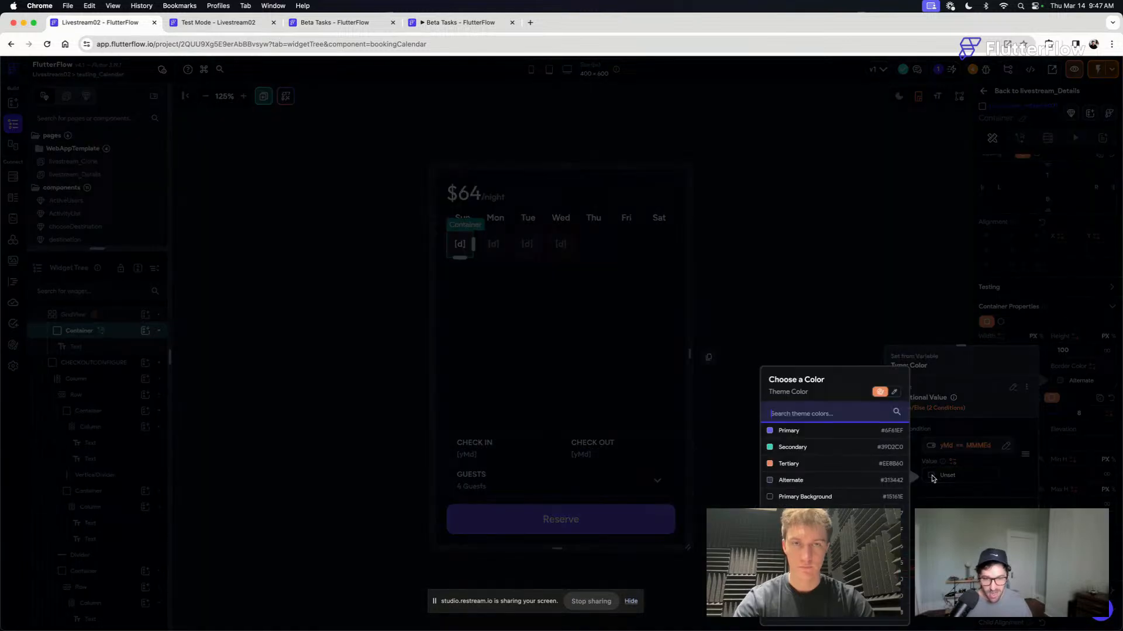
{"action": "left_click", "coordinate": [791, 430]}
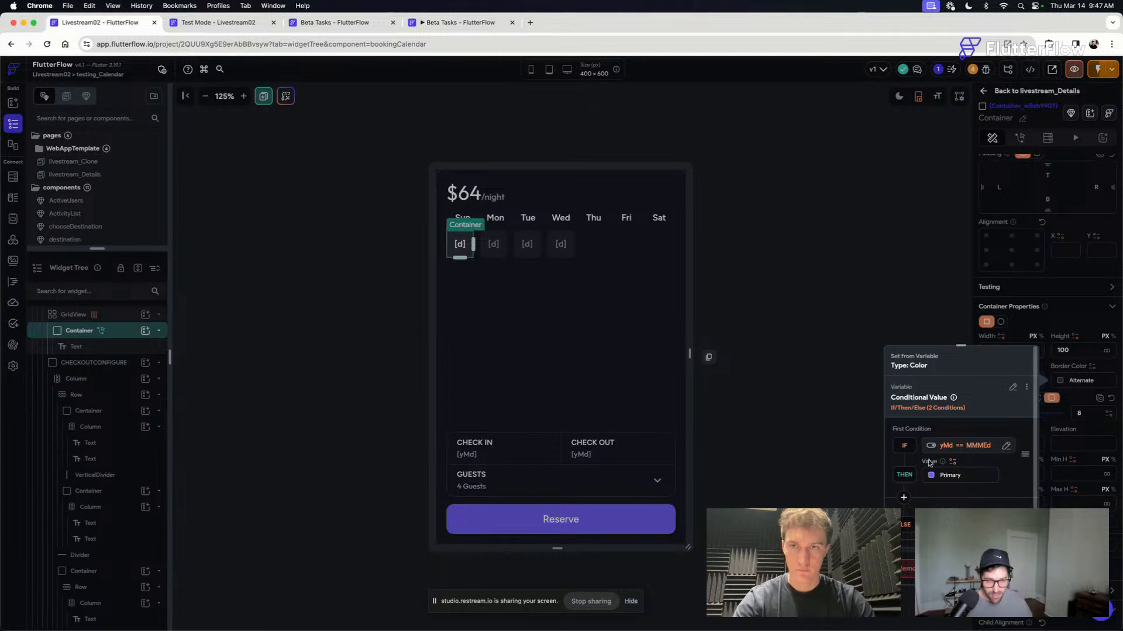
{"action": "left_click", "coordinate": [903, 498]}
{"action": "left_click", "coordinate": [973, 447]}
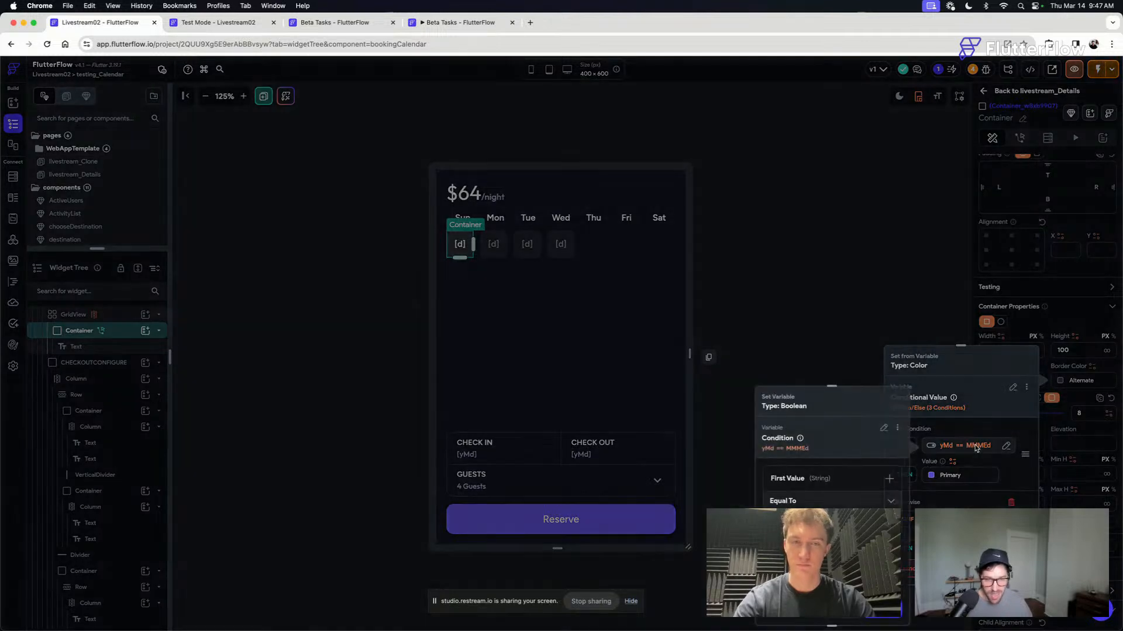
{"action": "left_click", "coordinate": [952, 360]}
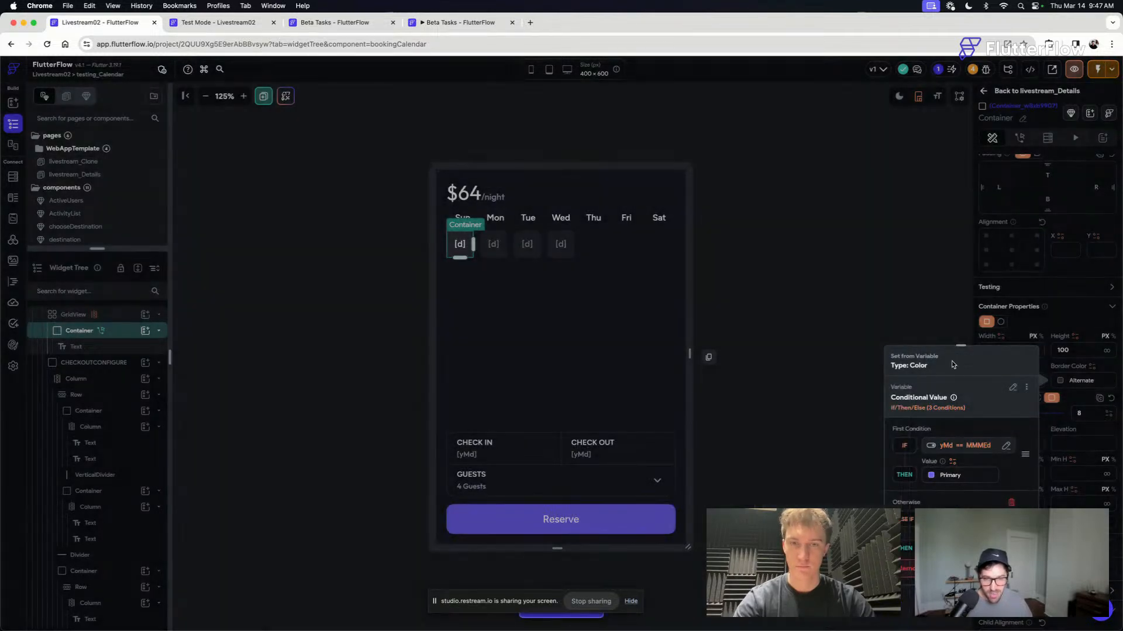
{"action": "scroll", "coordinate": [952, 360], "scroll_direction": "down", "scroll_amount": 3}
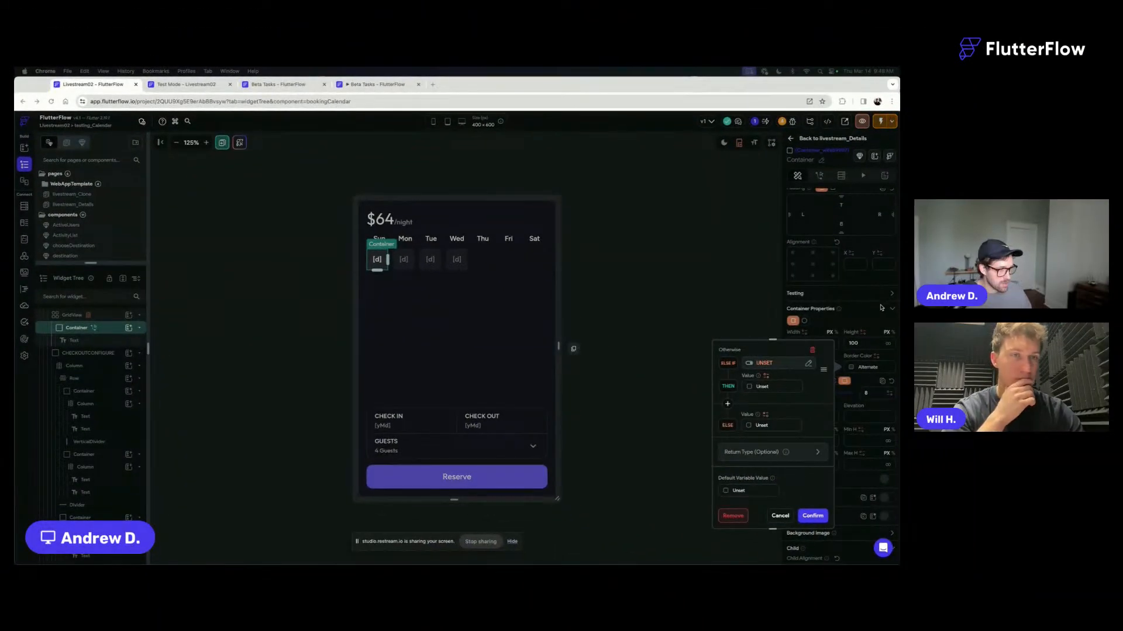
- Paste the copied condition into the Else If branch and set its first value to the endDate component state, with DateTime Format yMd
{"action": "left_click", "coordinate": [760, 426]}
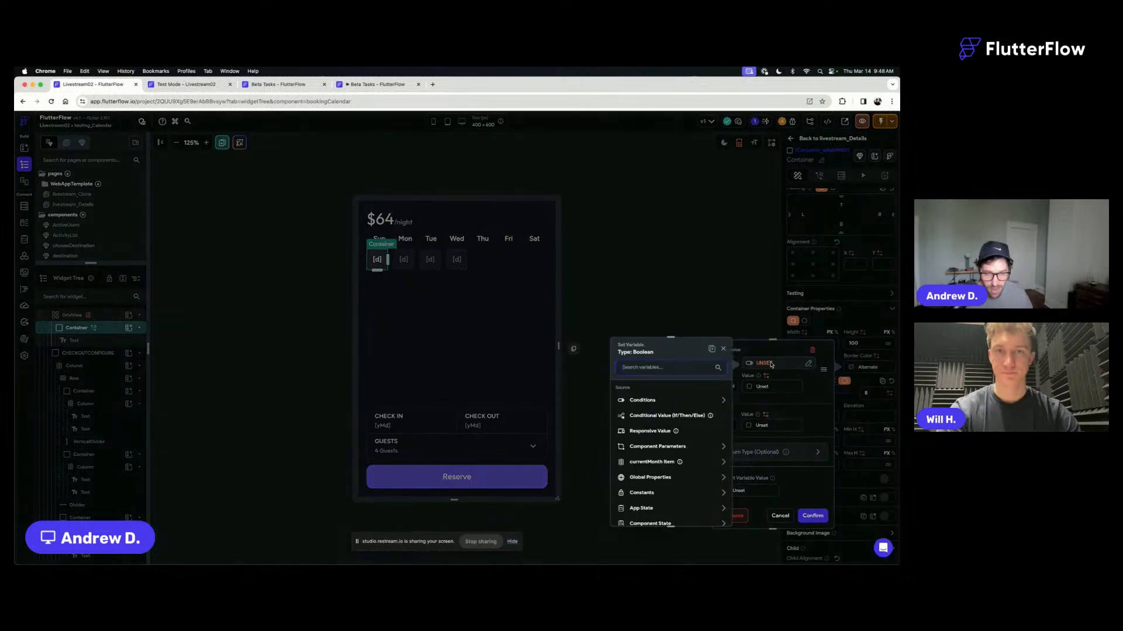
{"action": "left_click", "coordinate": [713, 351]}
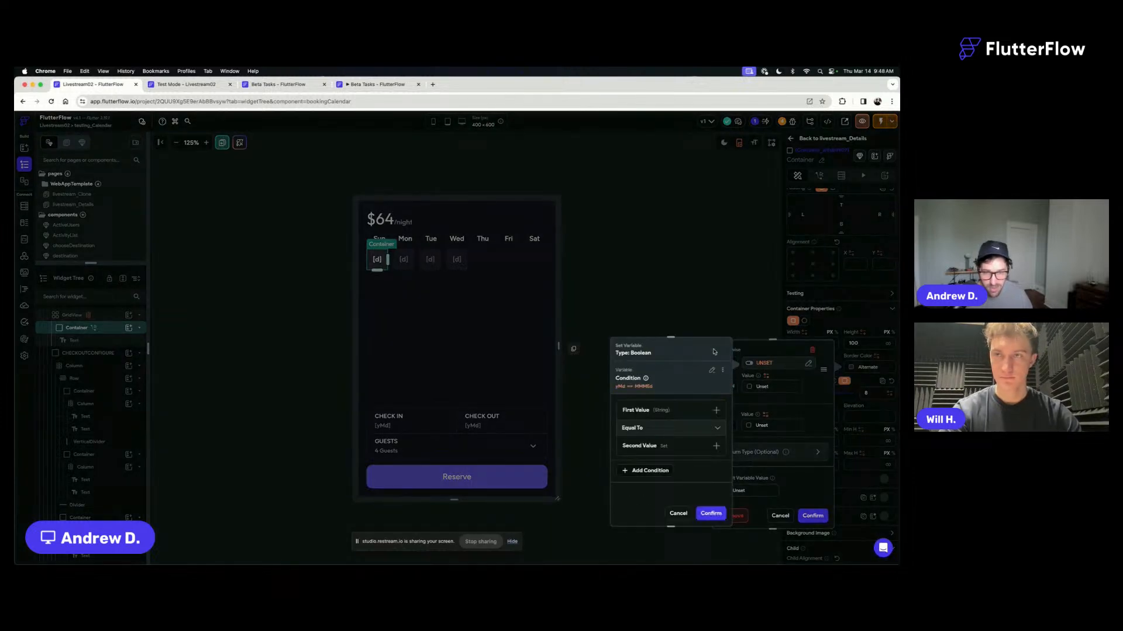
{"action": "left_click", "coordinate": [658, 413]}
{"action": "left_click", "coordinate": [639, 426]}
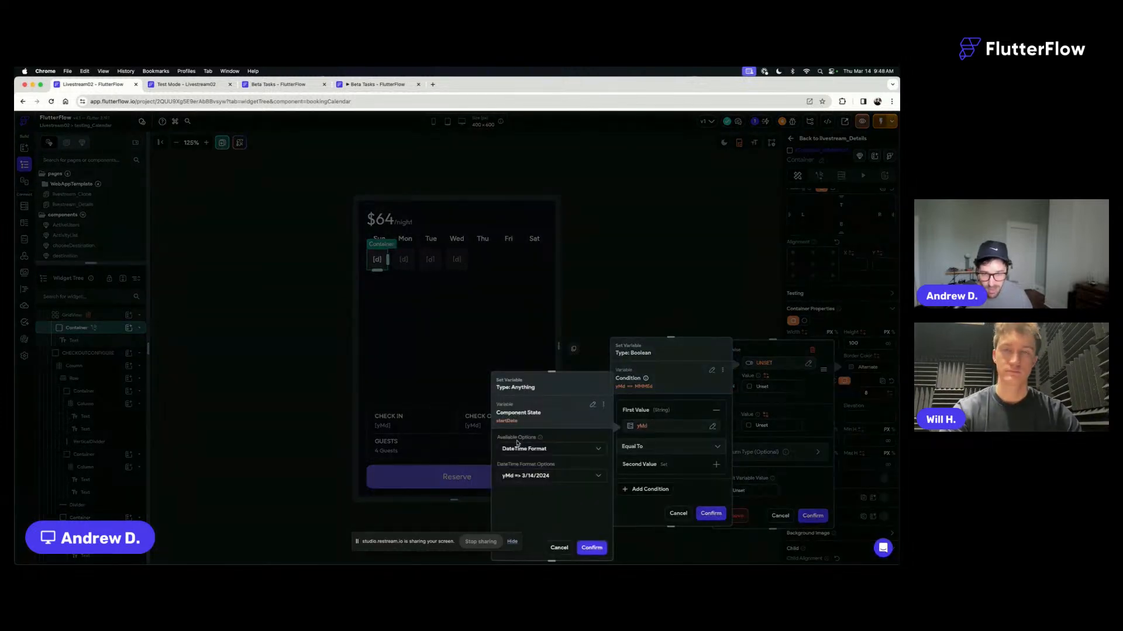
{"action": "left_click", "coordinate": [592, 404]}
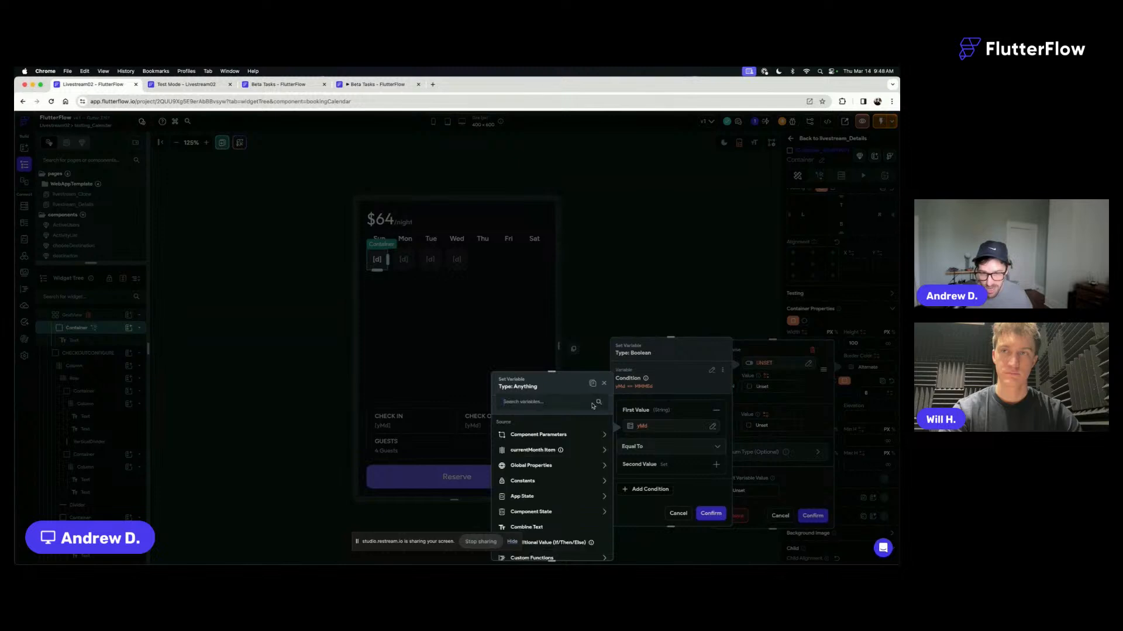
{"action": "type", "text": "edn"}
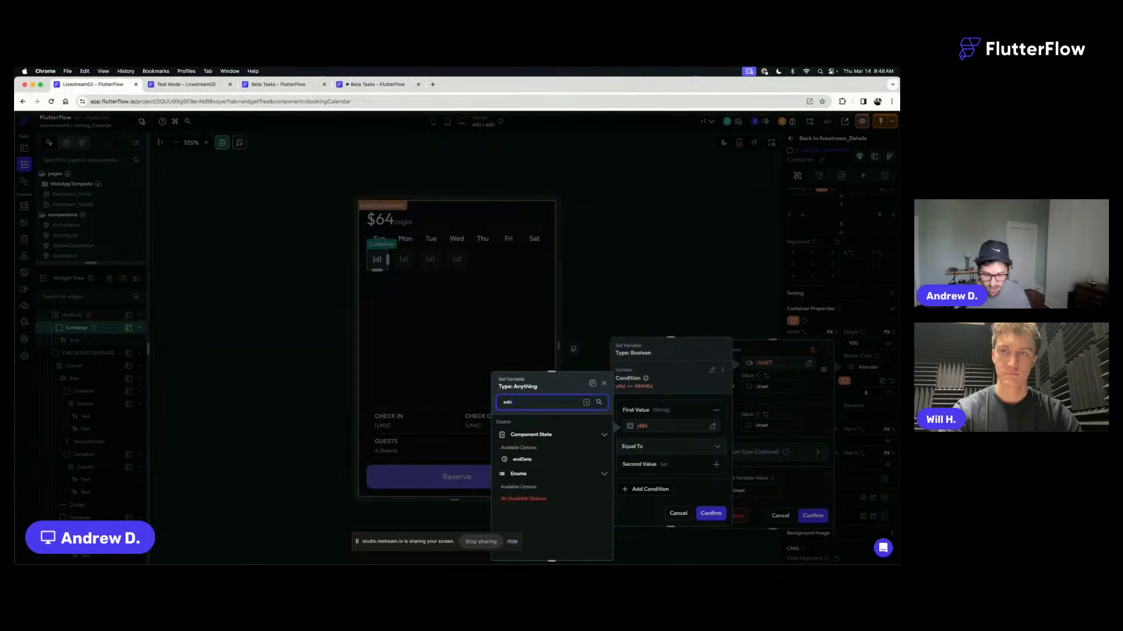
{"action": "left_click", "coordinate": [530, 461]}
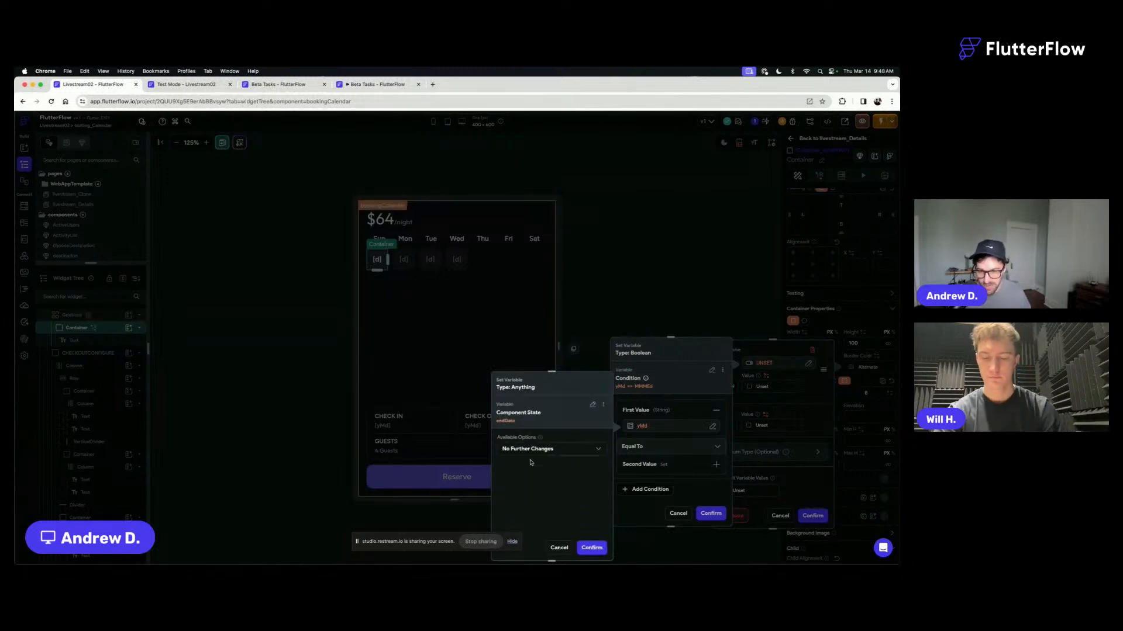
{"action": "left_click", "coordinate": [564, 451]}
{"action": "left_click", "coordinate": [535, 411]}
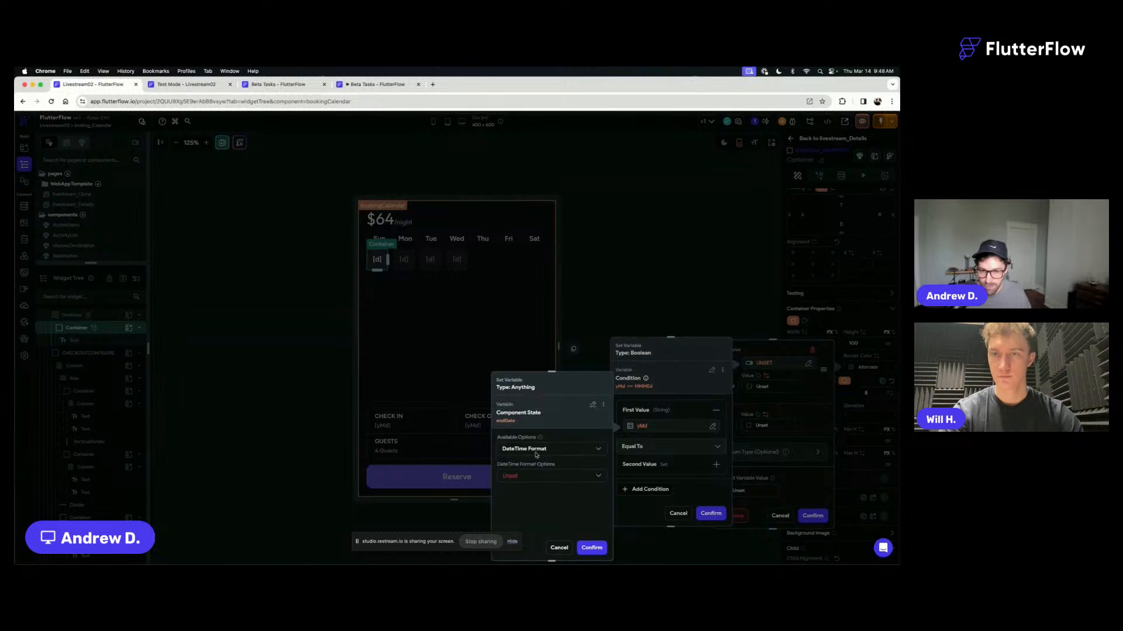
{"action": "left_click", "coordinate": [514, 477]}
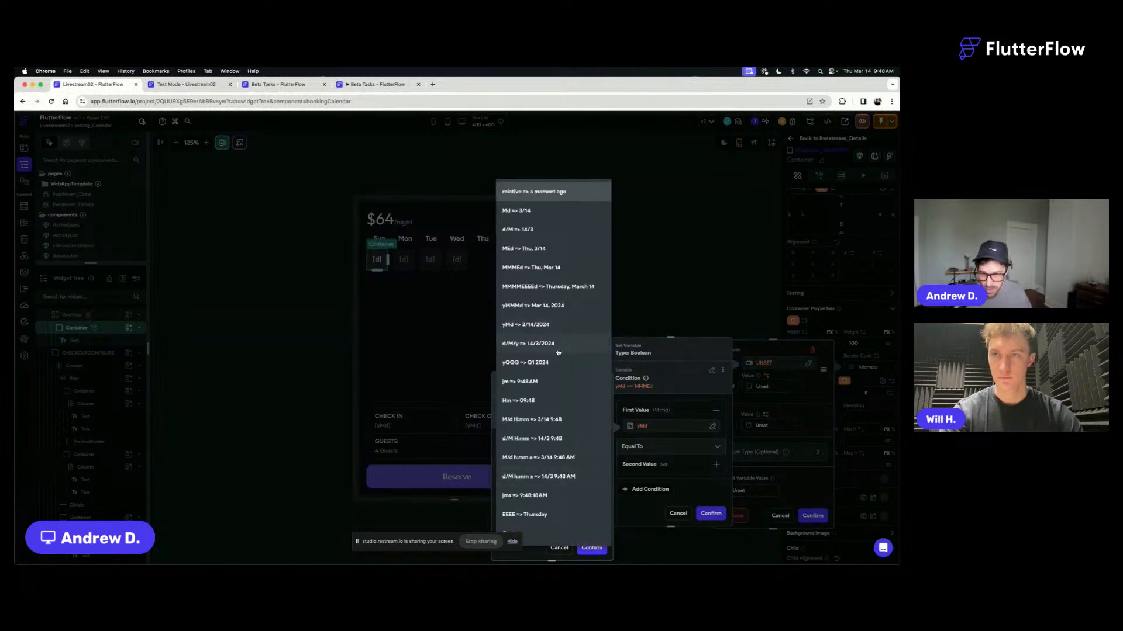
{"action": "left_click", "coordinate": [548, 326]}
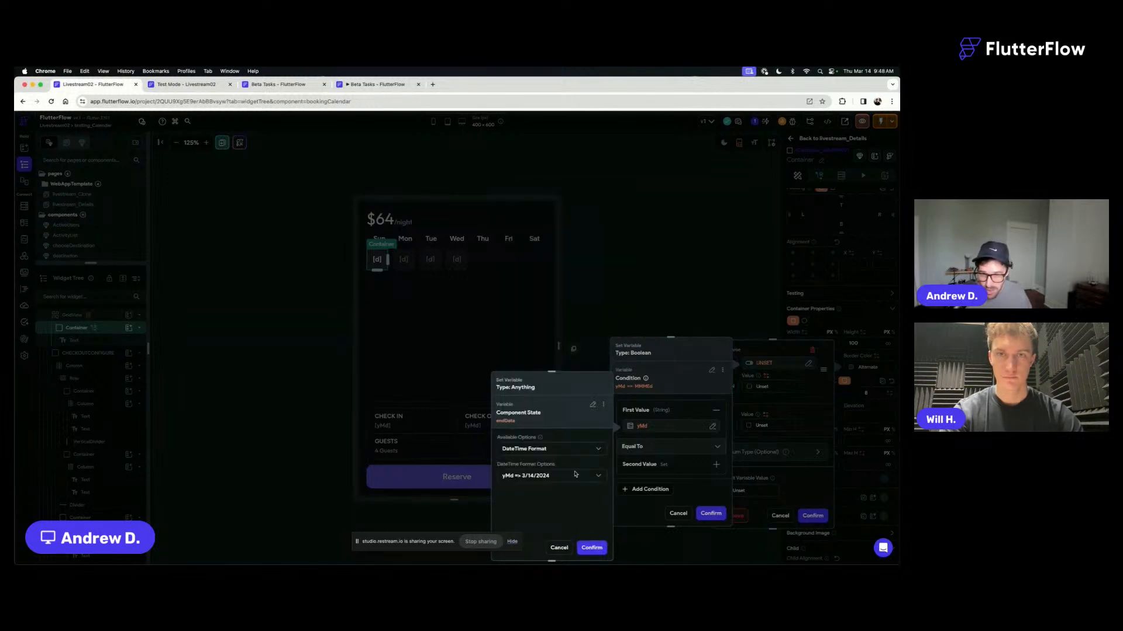
{"action": "left_click", "coordinate": [589, 547]}
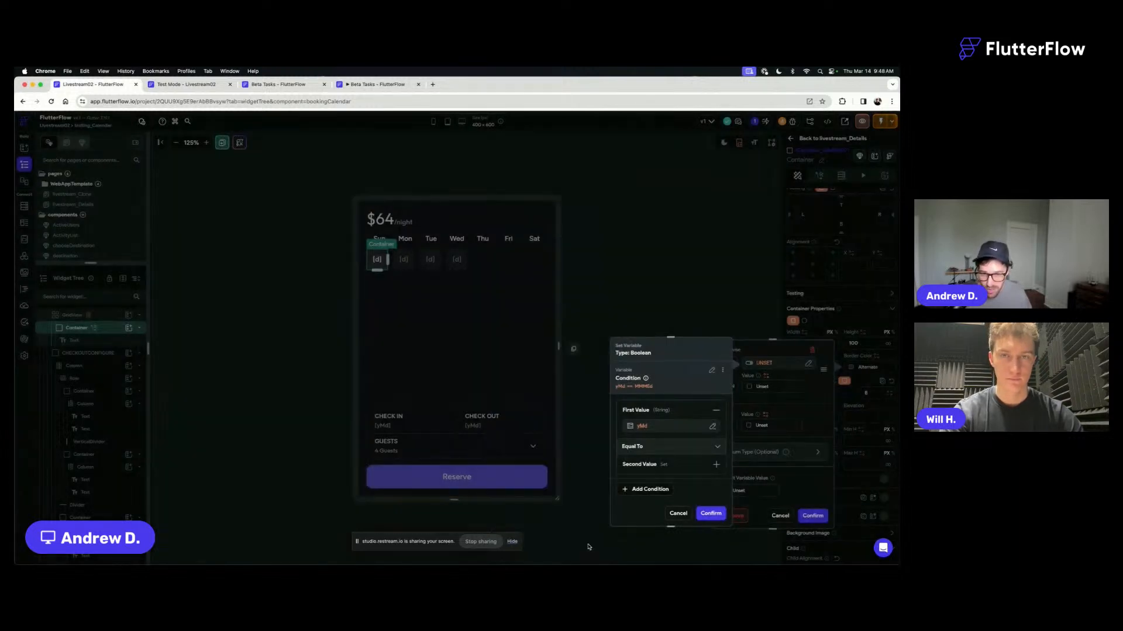
- Change the DateTime format of the Else If condition's second value to yMd and confirm the condition
{"action": "left_click", "coordinate": [657, 464]}
{"action": "left_click", "coordinate": [649, 457]}
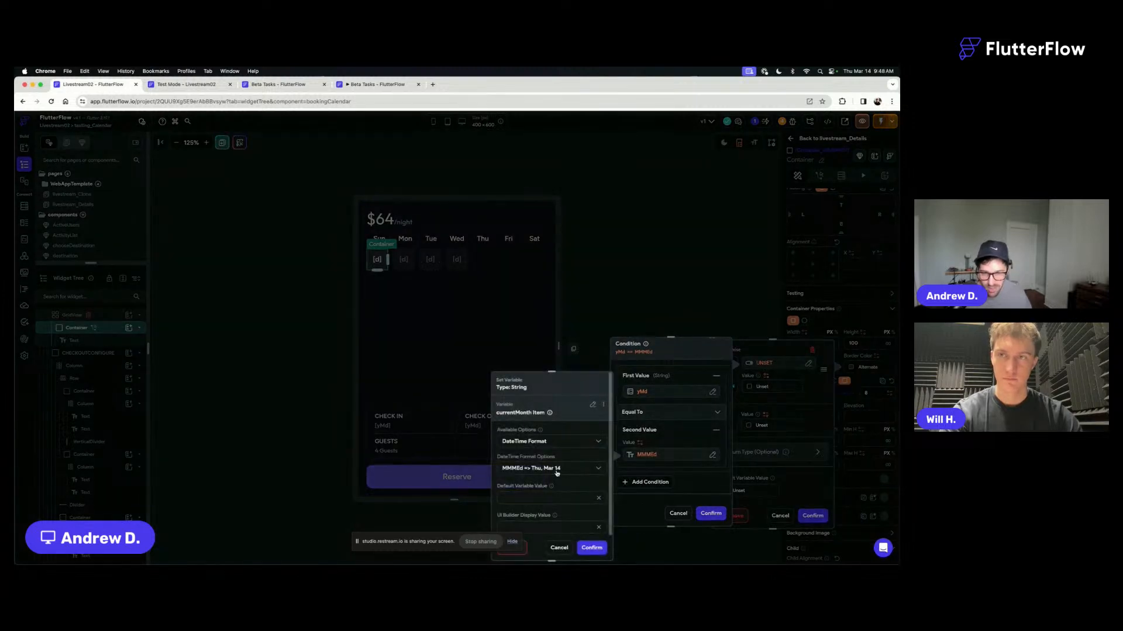
{"action": "left_click", "coordinate": [556, 474]}
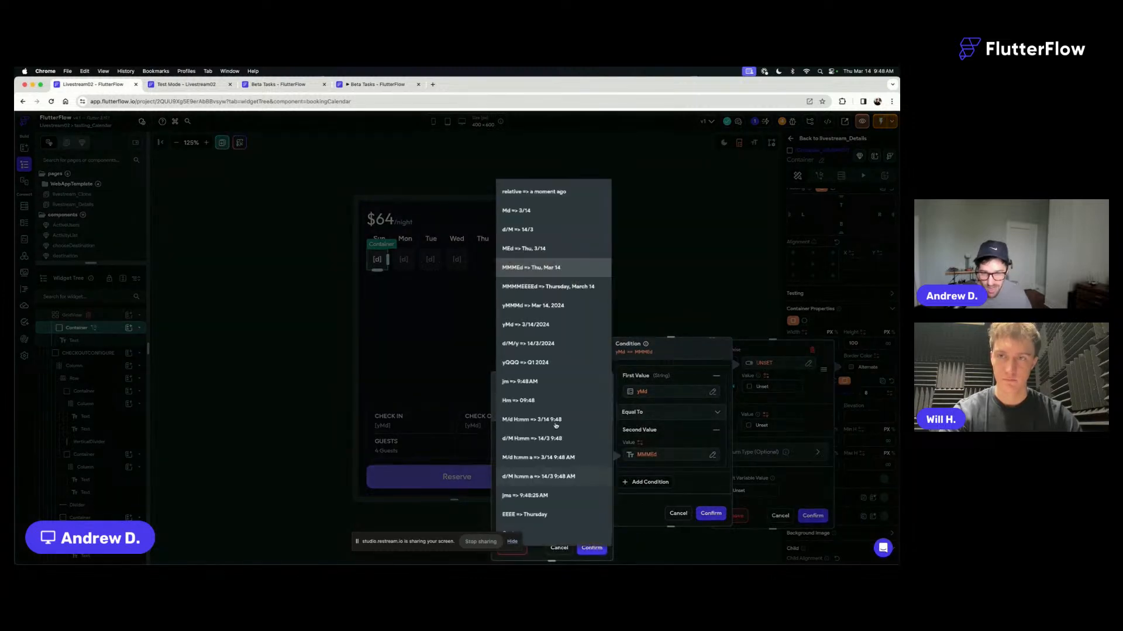
{"action": "left_click", "coordinate": [551, 327]}
{"action": "left_click", "coordinate": [592, 548]}
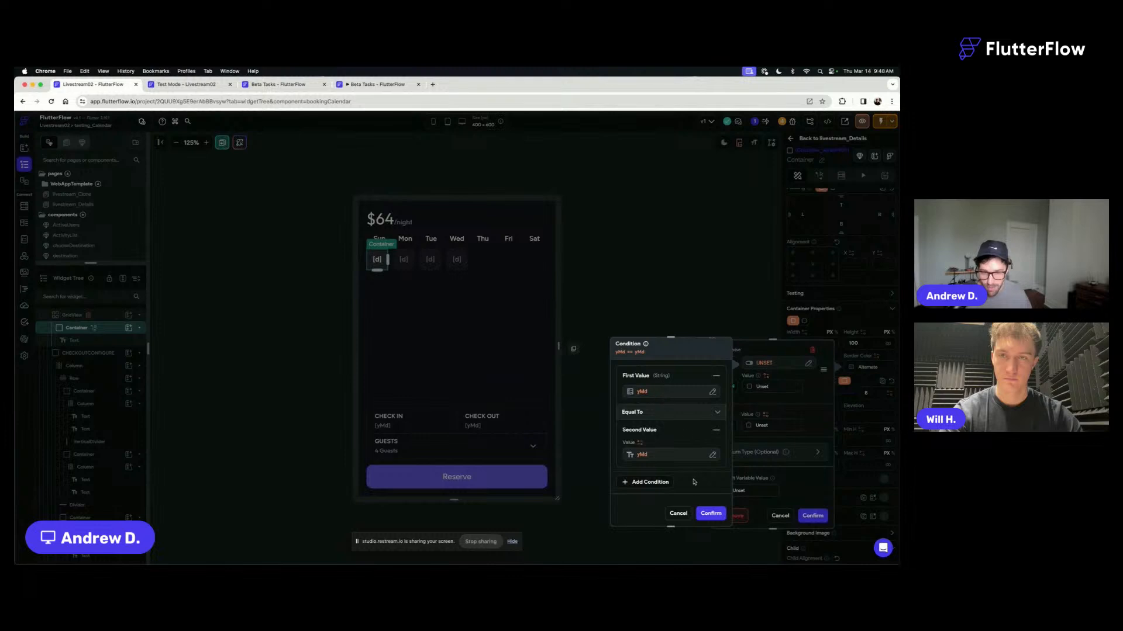
{"action": "left_click", "coordinate": [711, 513]}
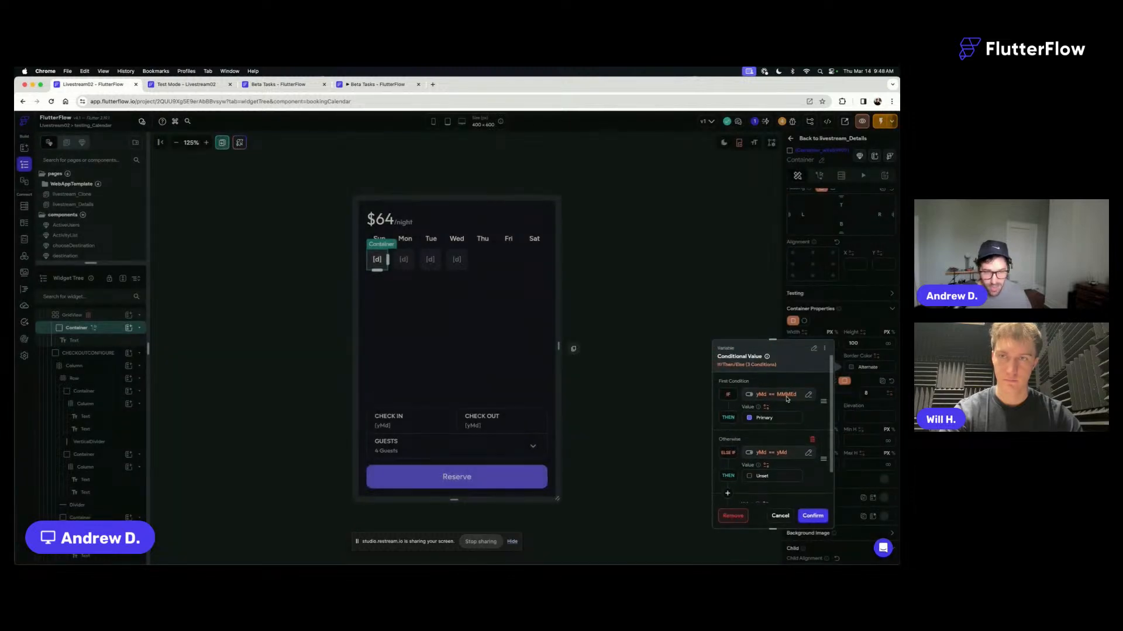
- Change the DateTime format of the first If condition's second value to yMd and confirm the condition
{"action": "left_click", "coordinate": [787, 397]}
{"action": "left_click", "coordinate": [643, 490]}
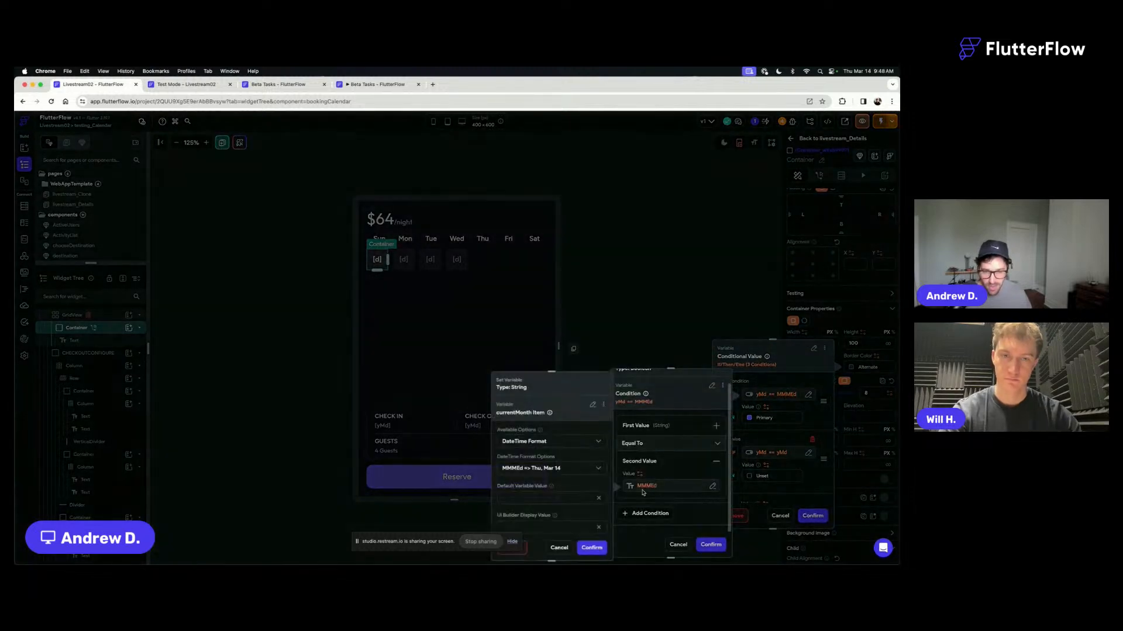
{"action": "left_click", "coordinate": [538, 469]}
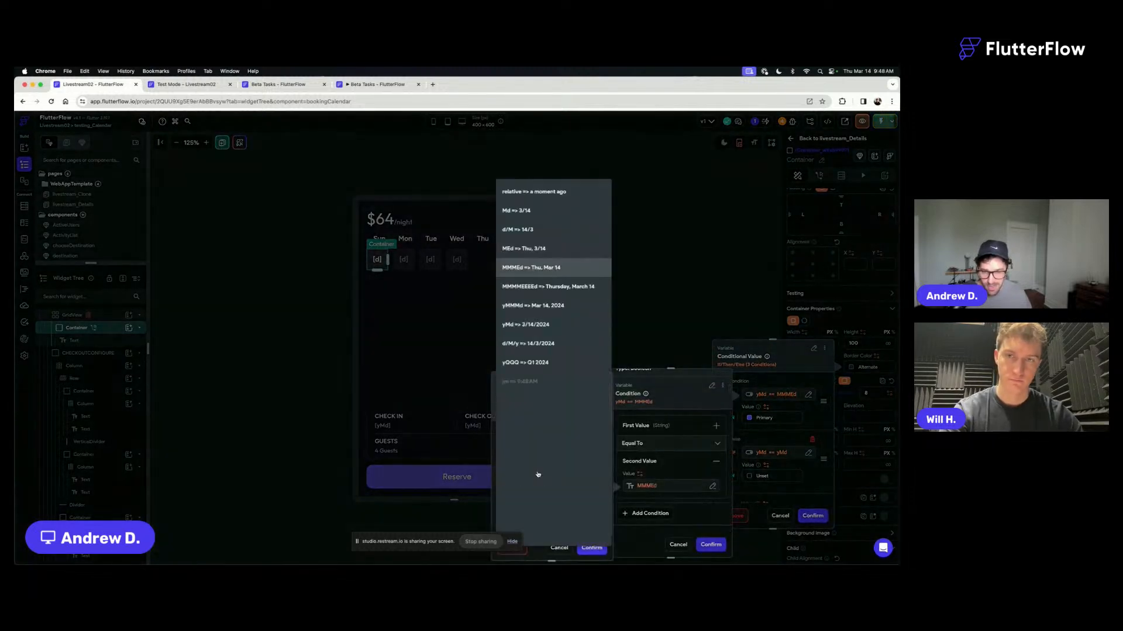
{"action": "left_click", "coordinate": [550, 326]}
{"action": "left_click", "coordinate": [592, 548]}
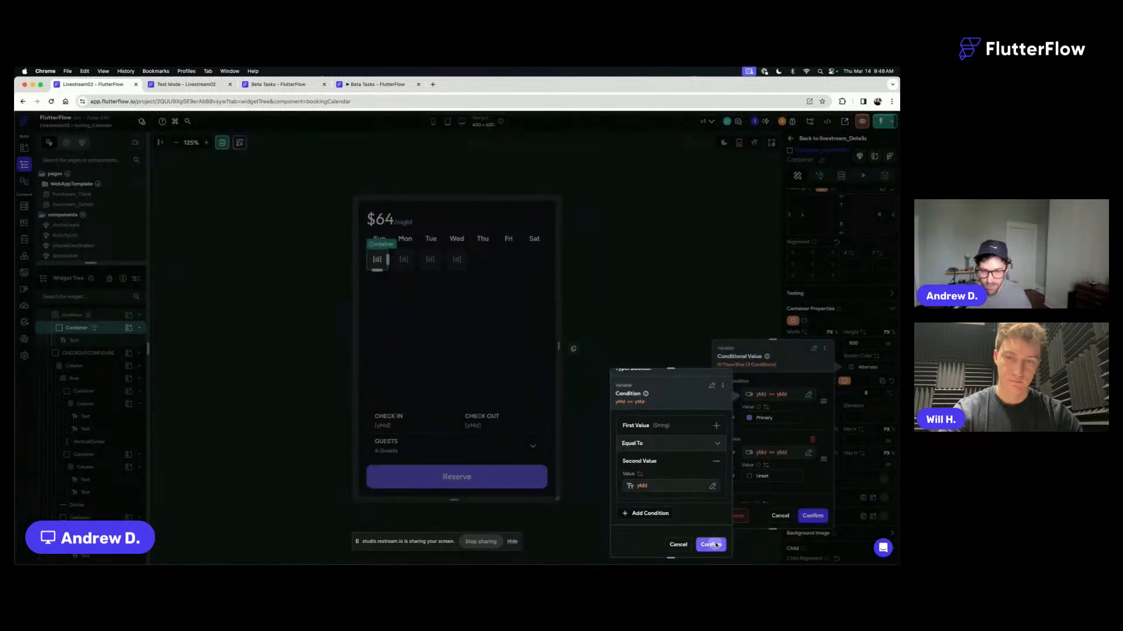
{"action": "left_click", "coordinate": [710, 545]}
- Set the Else If border color to Secondary and the Else color to Alternate, and confirm the conditional value
{"action": "scroll", "coordinate": [774, 416], "scroll_direction": "down", "scroll_amount": 3}
{"action": "left_click", "coordinate": [748, 407]}
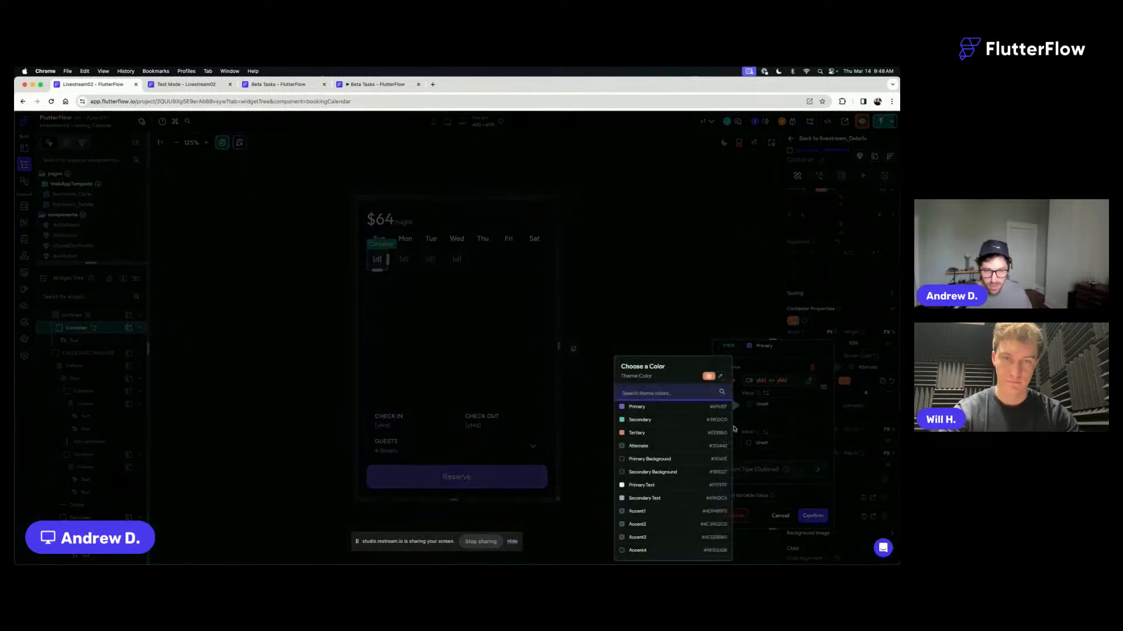
{"action": "left_click", "coordinate": [636, 426]}
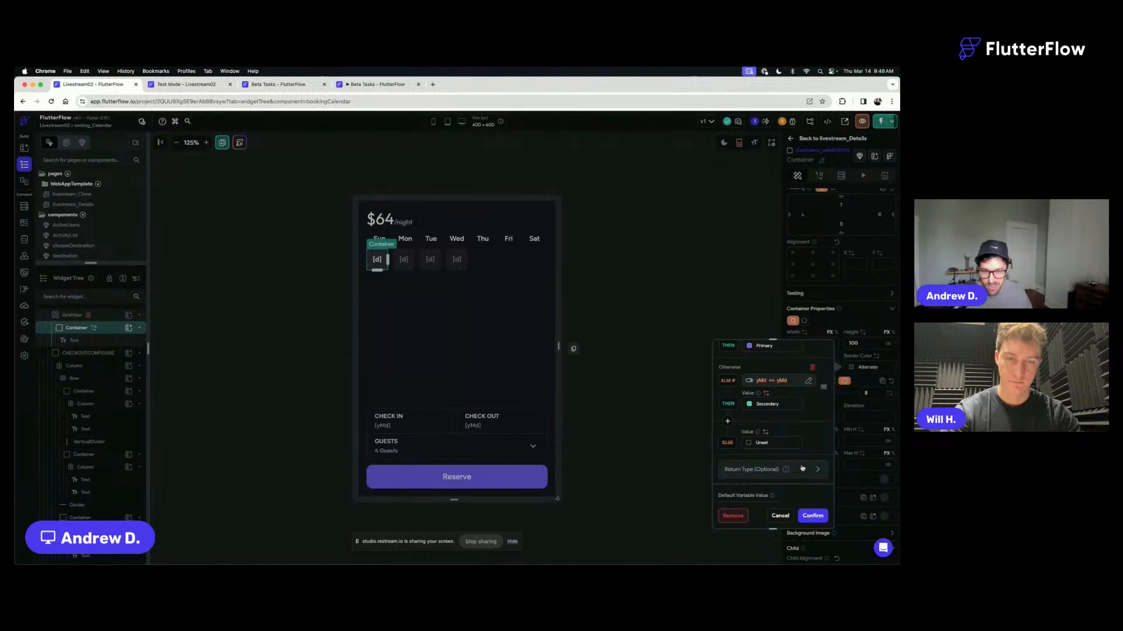
{"action": "left_click", "coordinate": [748, 444]}
{"action": "left_click", "coordinate": [650, 449]}
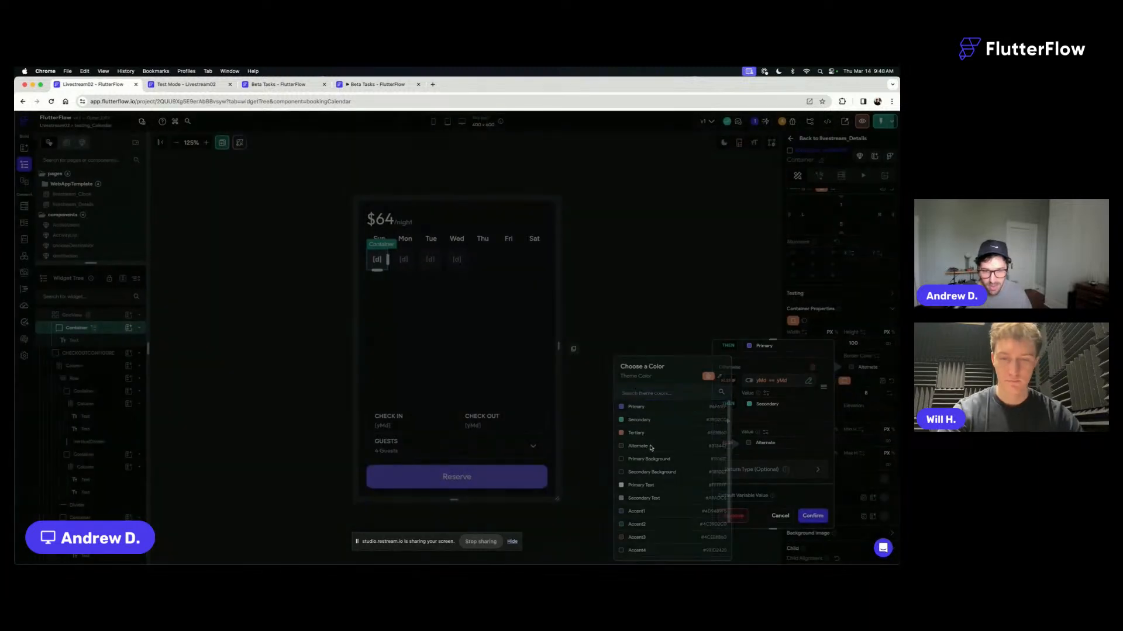
{"action": "left_click", "coordinate": [813, 518]}
{"action": "left_click", "coordinate": [659, 328]}
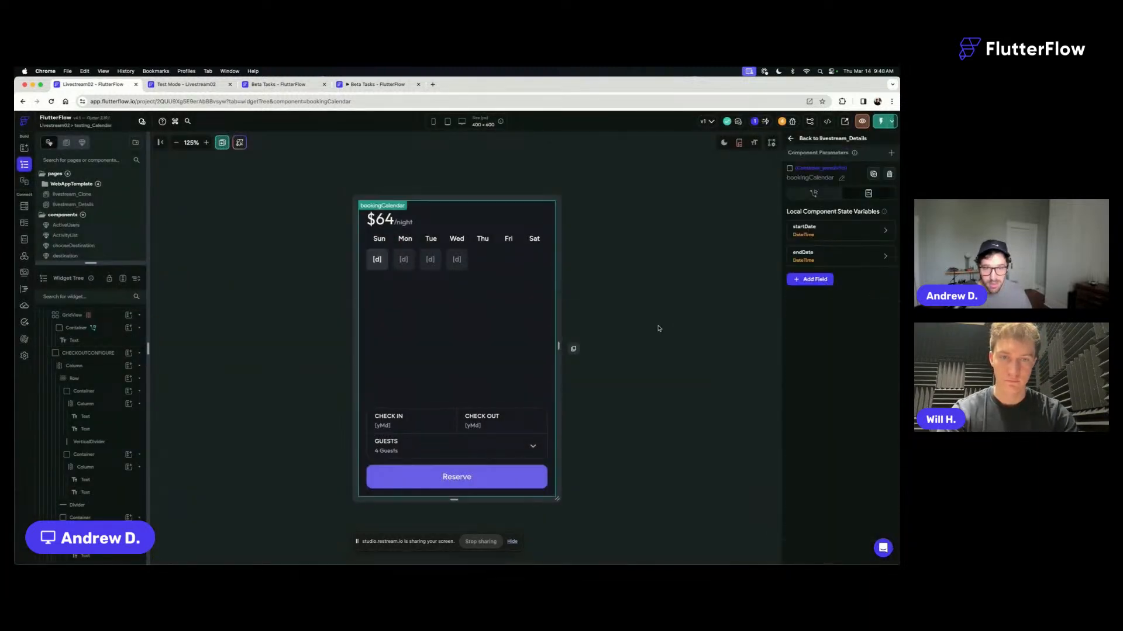
- Try the calendar in Test Mode at desktop size by selecting day 5 on the Idyllic Ocean View Villa listing
{"action": "left_click", "coordinate": [185, 85]}
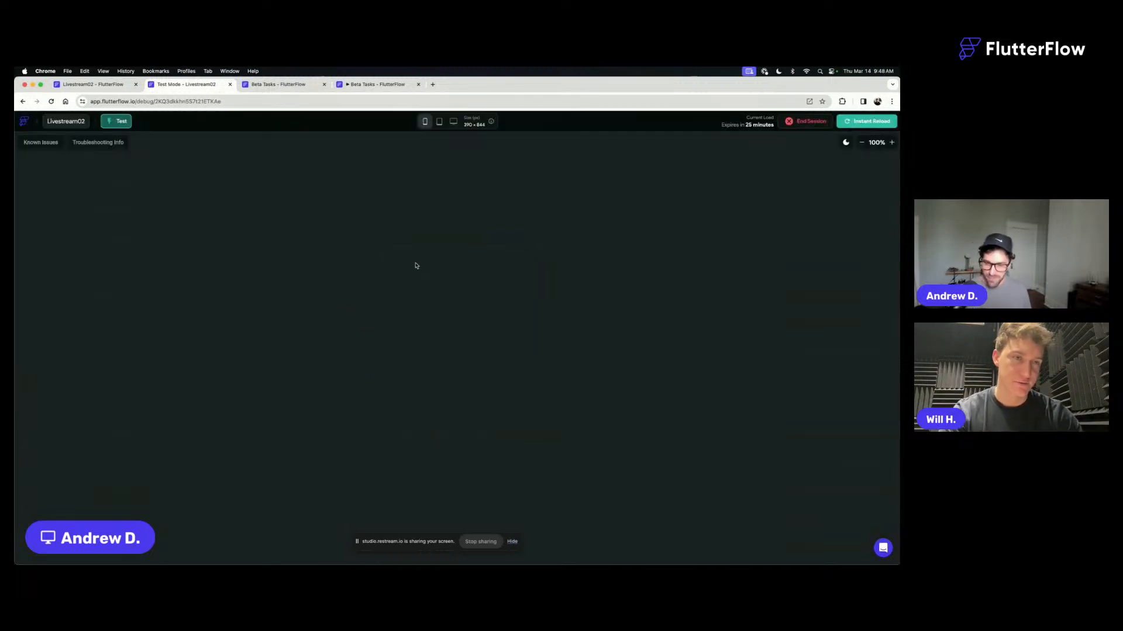
{"action": "left_click", "coordinate": [454, 121]}
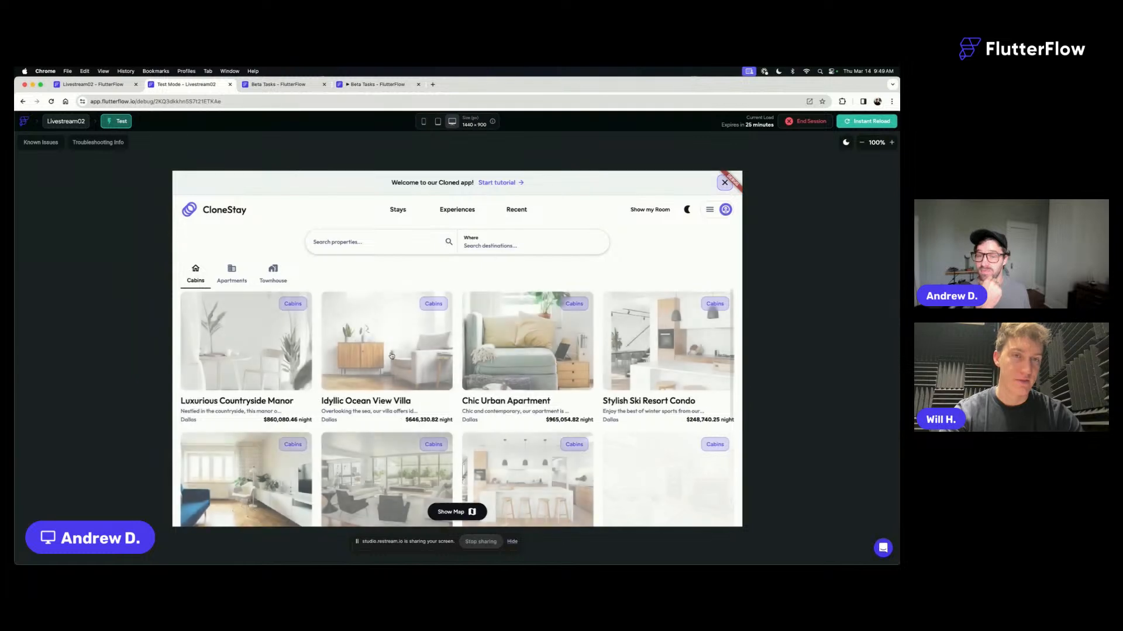
{"action": "left_click", "coordinate": [389, 354]}
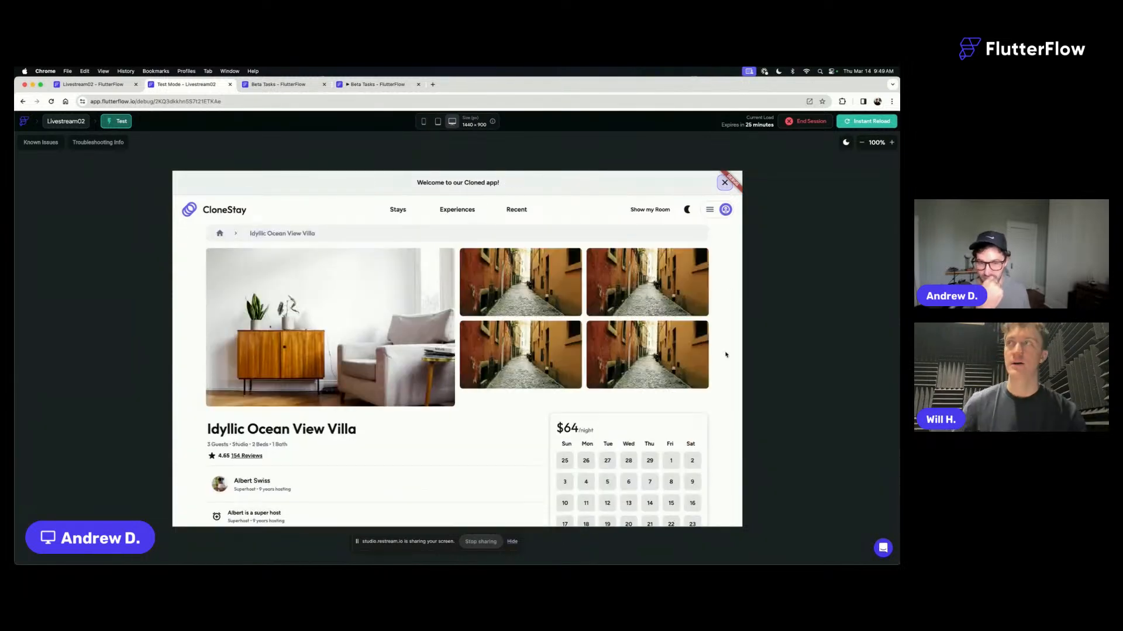
{"action": "scroll", "coordinate": [726, 354], "scroll_direction": "down", "scroll_amount": 4}
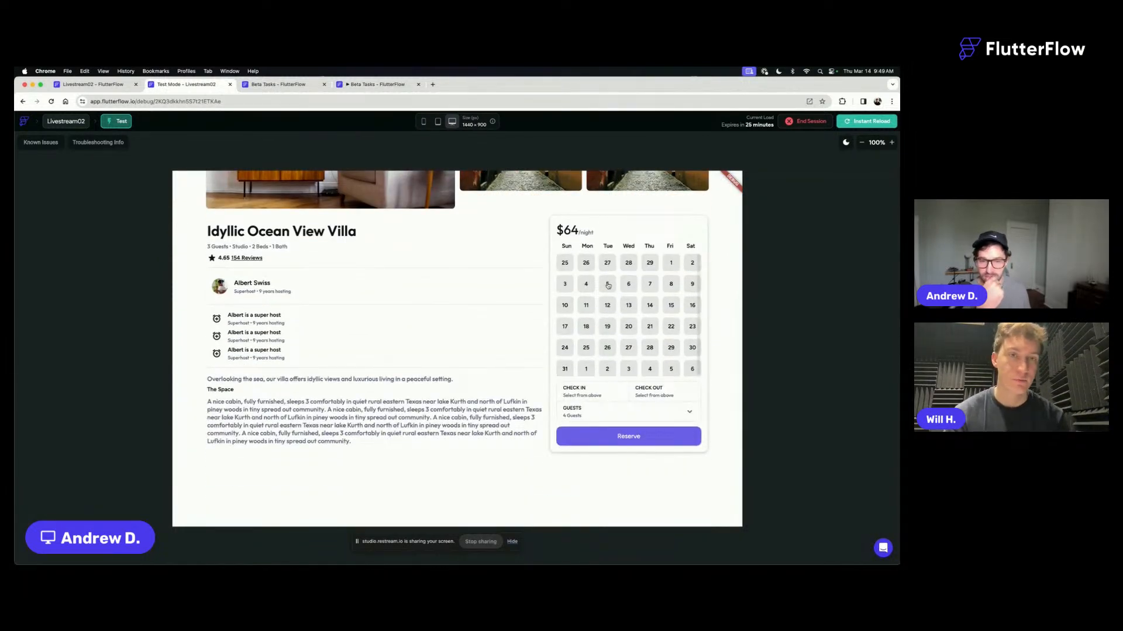
{"action": "left_click", "coordinate": [608, 285]}
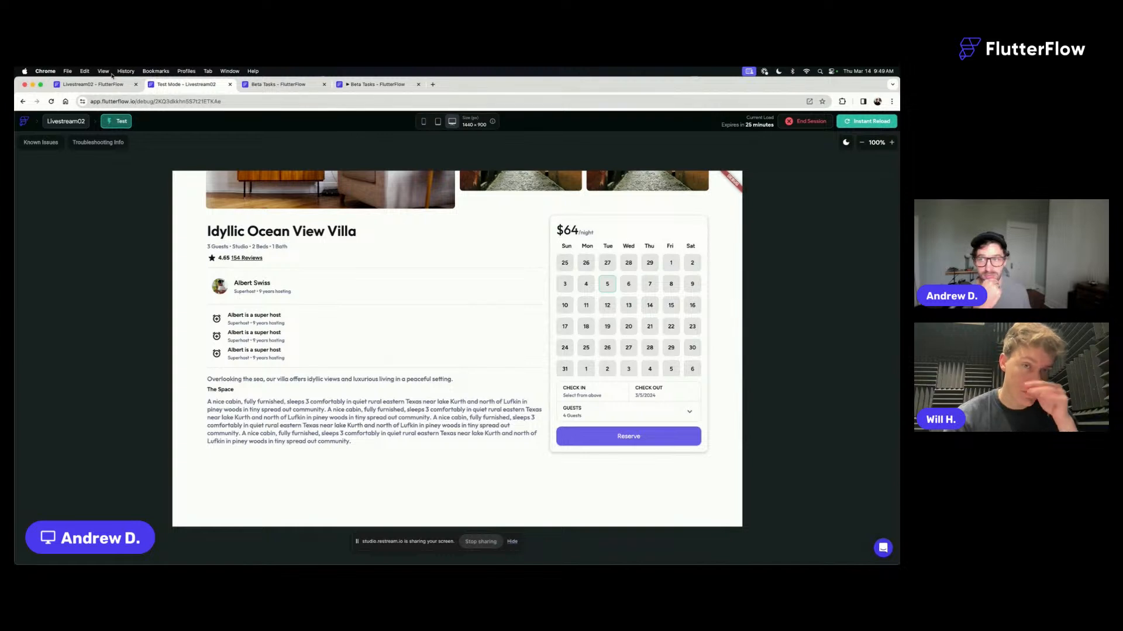
- Return to the builder and look over the walkthroughStep component and the livestream_Clone page in light and dark mode
{"action": "left_click", "coordinate": [102, 87]}
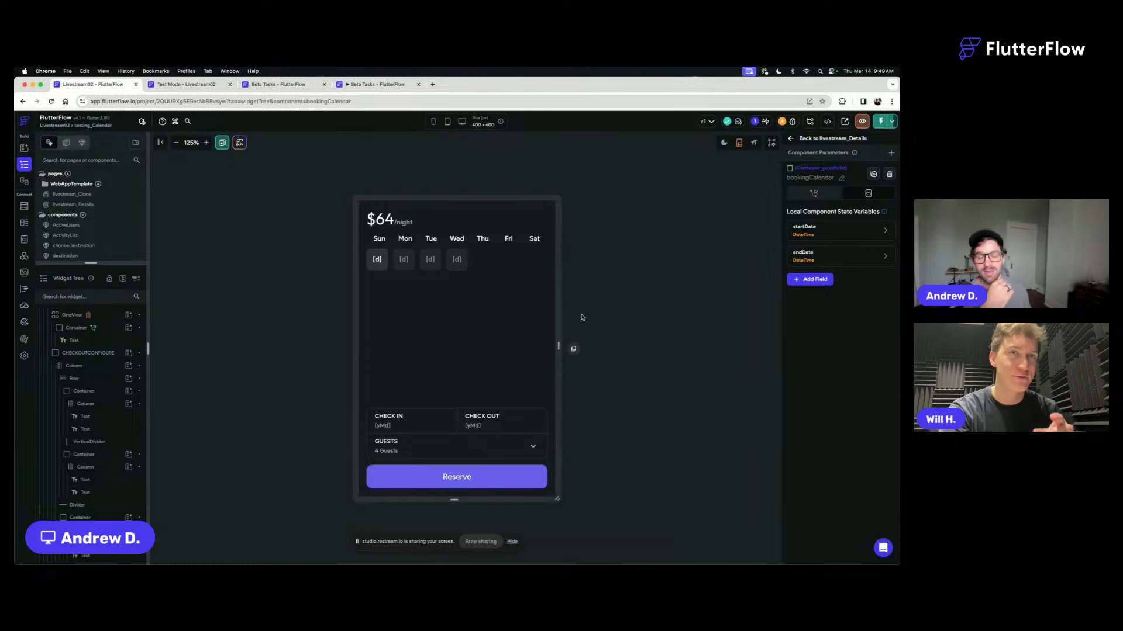
{"action": "scroll", "coordinate": [99, 236], "scroll_direction": "down", "scroll_amount": 10}
{"action": "left_click", "coordinate": [97, 234]}
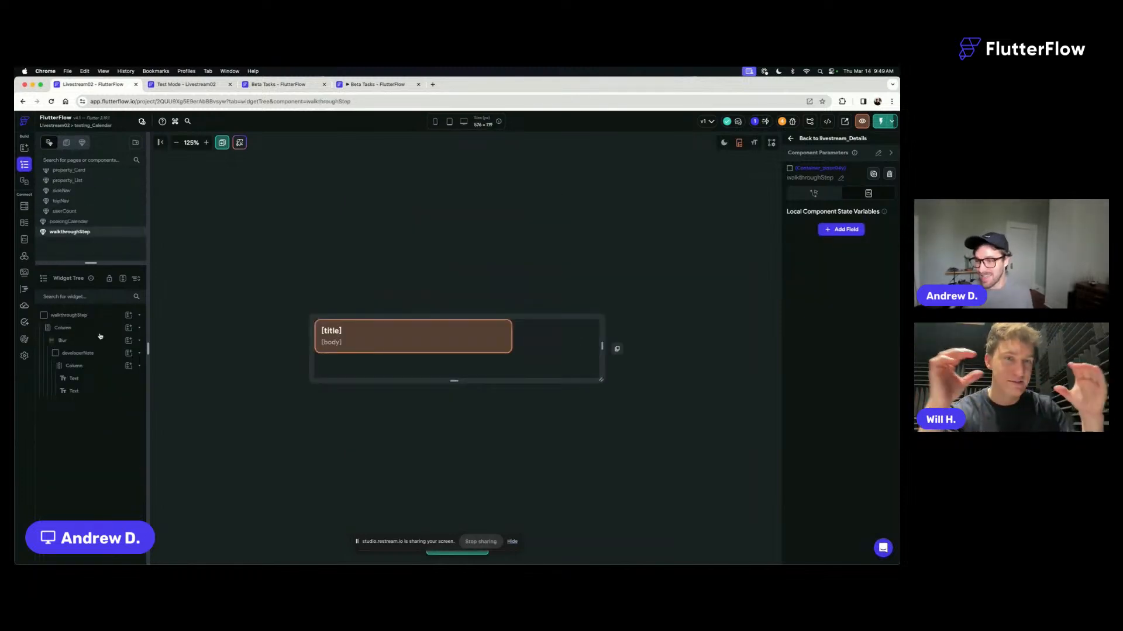
{"action": "left_click", "coordinate": [503, 337]}
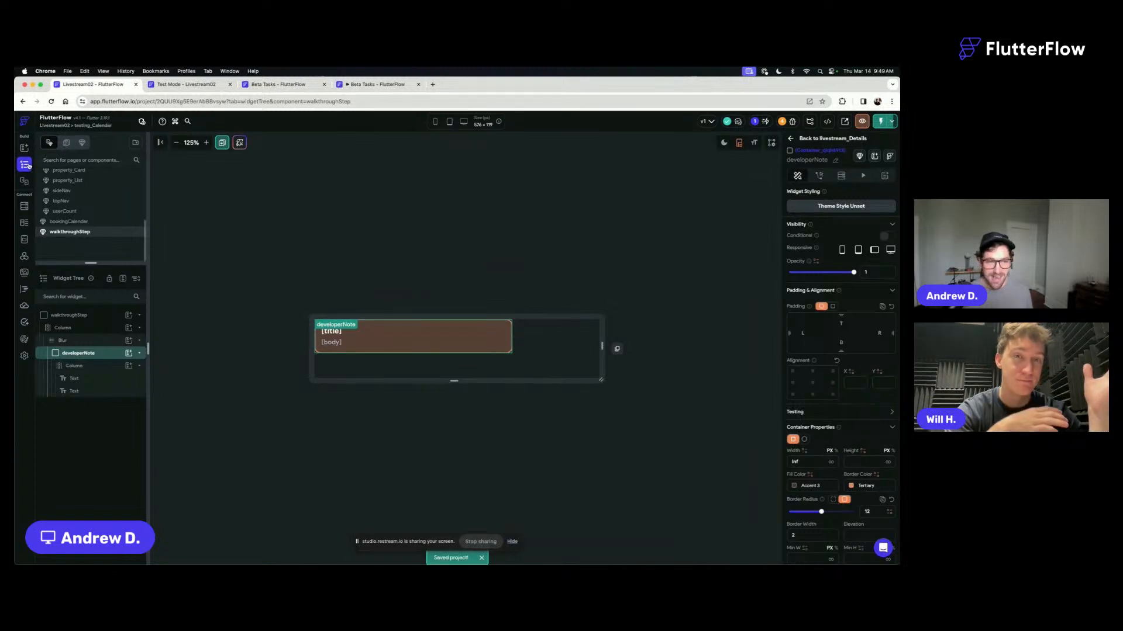
{"action": "scroll", "coordinate": [97, 198], "scroll_direction": "up", "scroll_amount": 10}
{"action": "left_click", "coordinate": [71, 194]}
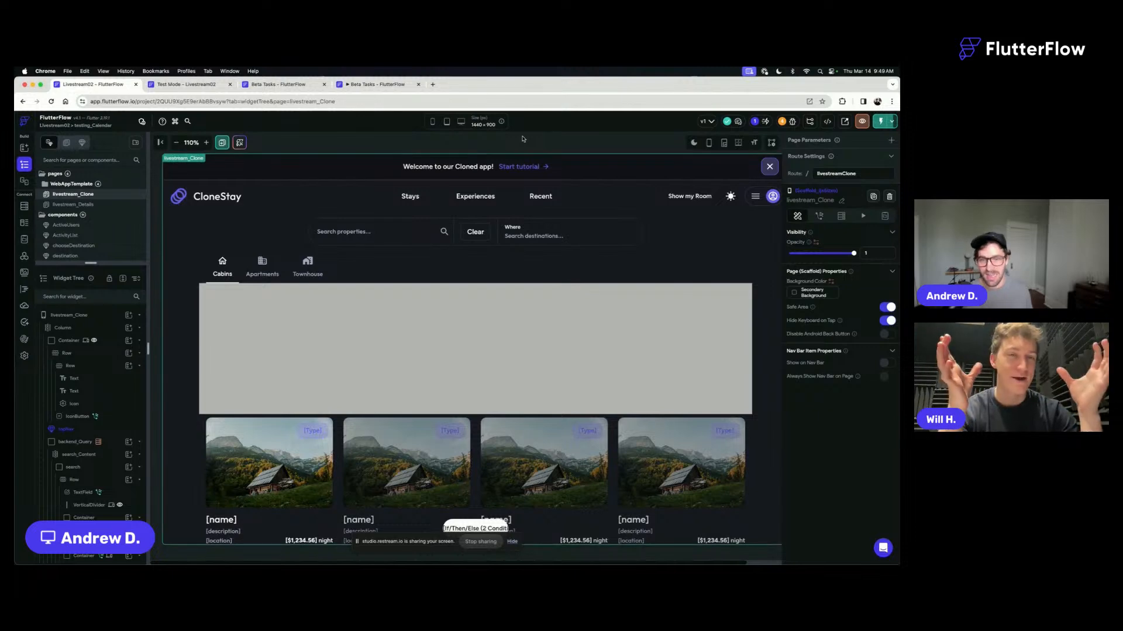
{"action": "left_click", "coordinate": [573, 213]}
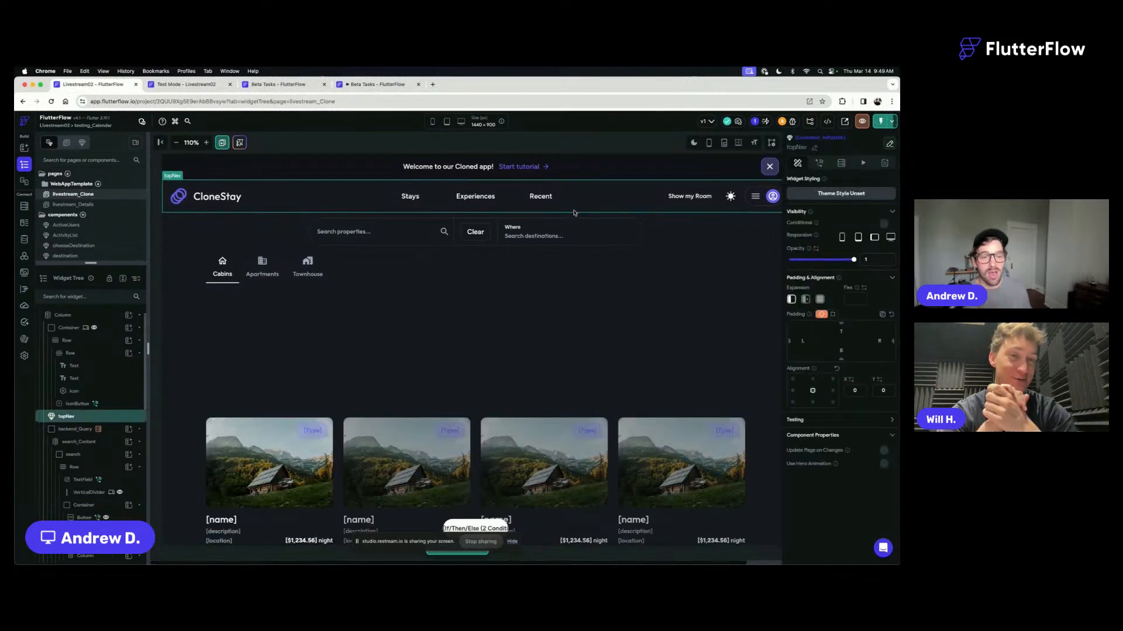
{"action": "left_click", "coordinate": [552, 142]}
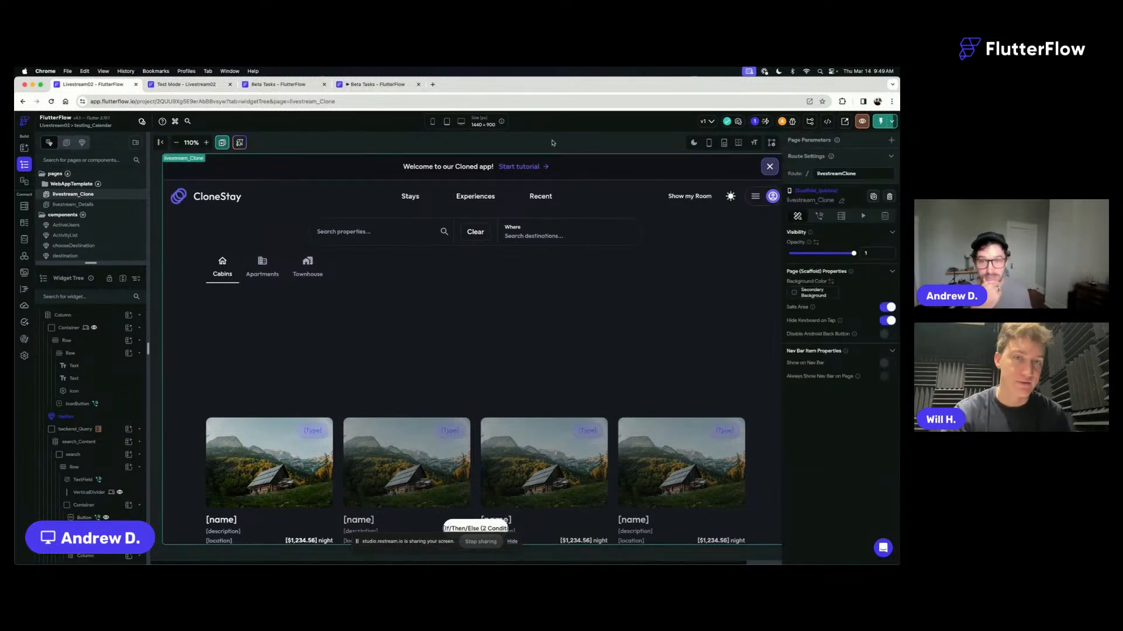
{"action": "left_click", "coordinate": [693, 144]}
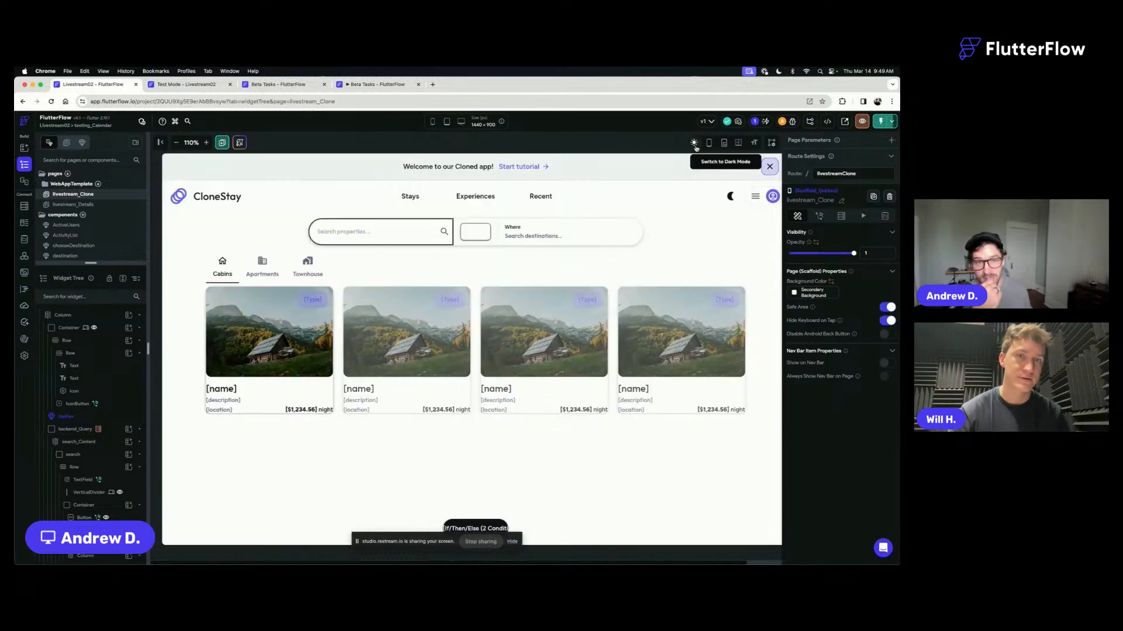
{"action": "left_click", "coordinate": [693, 144]}
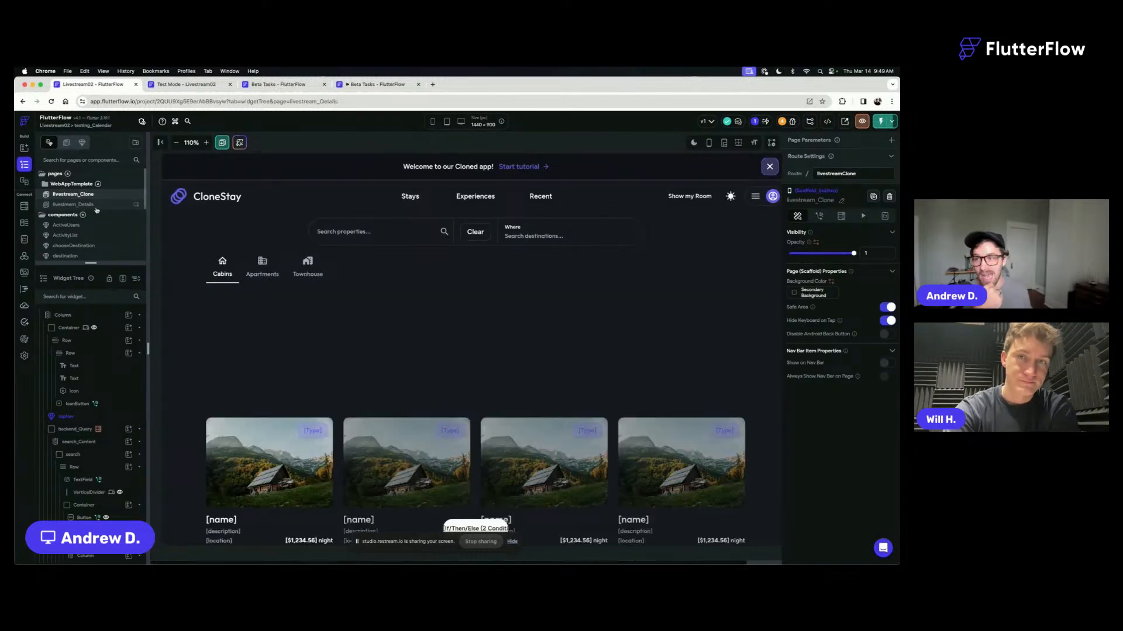
- Open the bookingCalendar component from the livestream_Details page and select the day container in its grid
{"action": "left_click", "coordinate": [96, 205]}
{"action": "scroll", "coordinate": [570, 442], "scroll_direction": "down", "scroll_amount": 5}
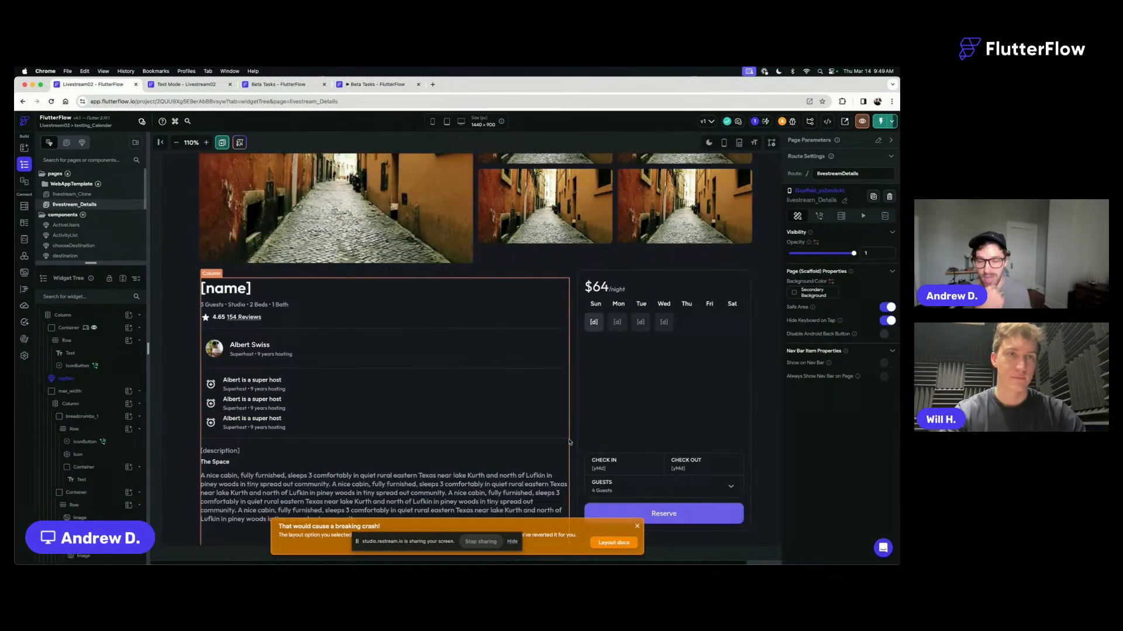
{"action": "left_click", "coordinate": [638, 527]}
{"action": "double_click", "coordinate": [647, 375]}
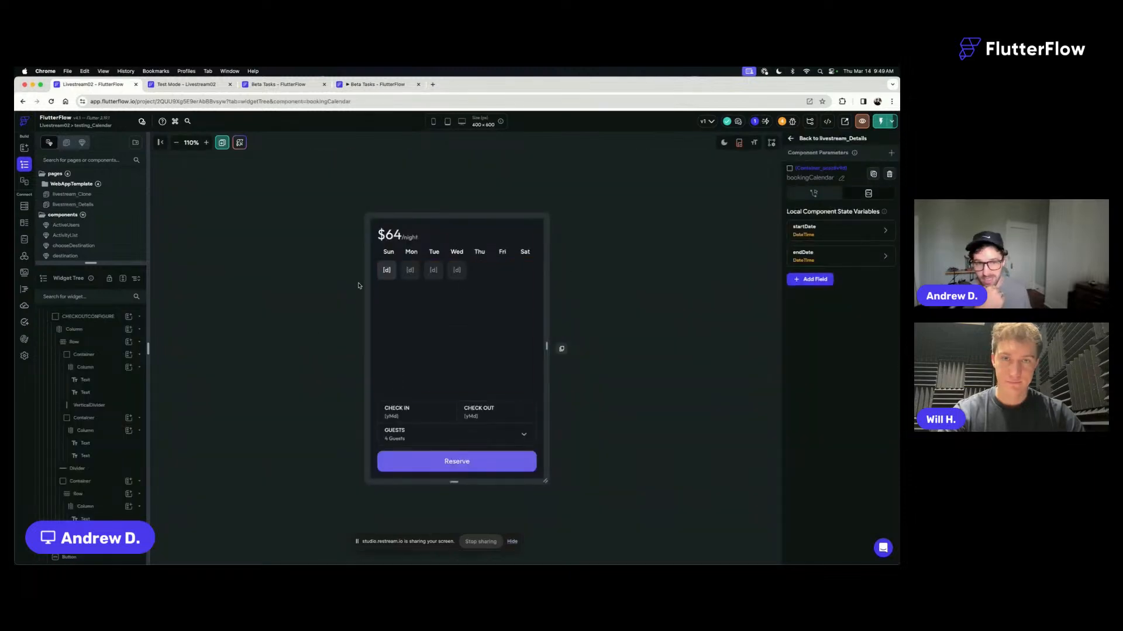
{"action": "left_click", "coordinate": [395, 279]}
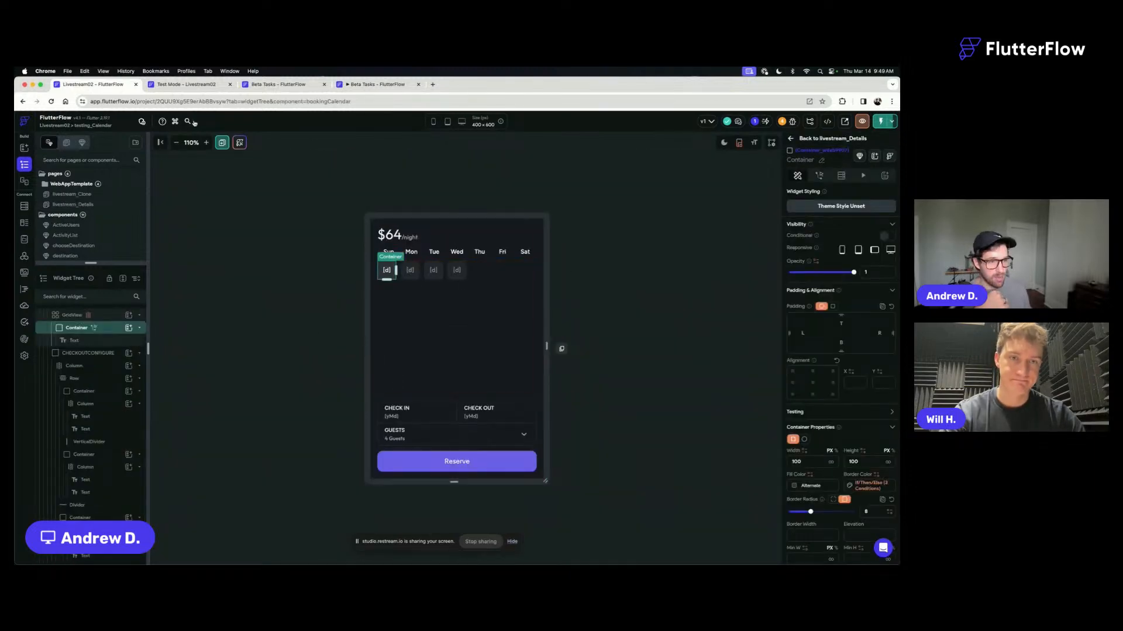
- Try selecting day 11 in the Test Mode calendar and return to the Livestream02 builder
{"action": "left_click", "coordinate": [185, 84]}
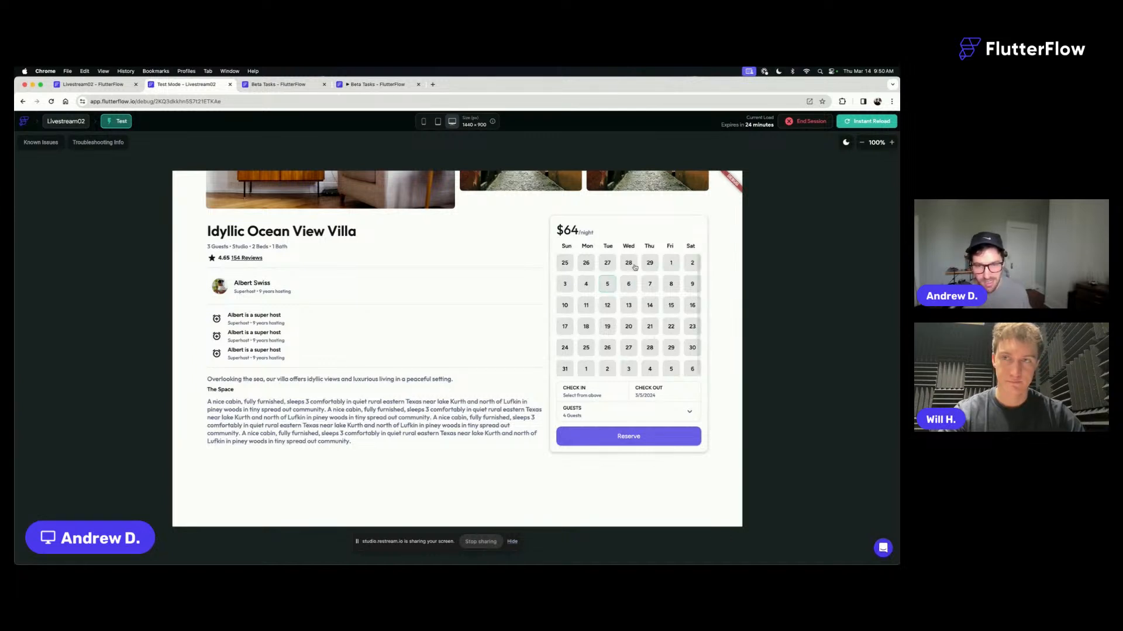
{"action": "left_click", "coordinate": [588, 306]}
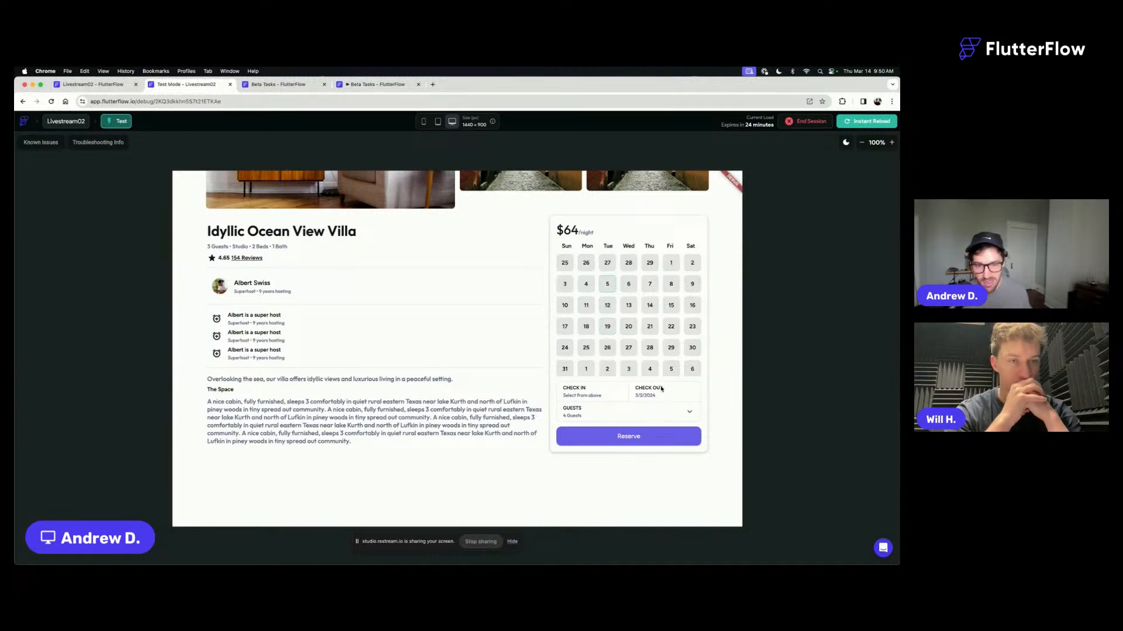
{"action": "left_click", "coordinate": [276, 86]}
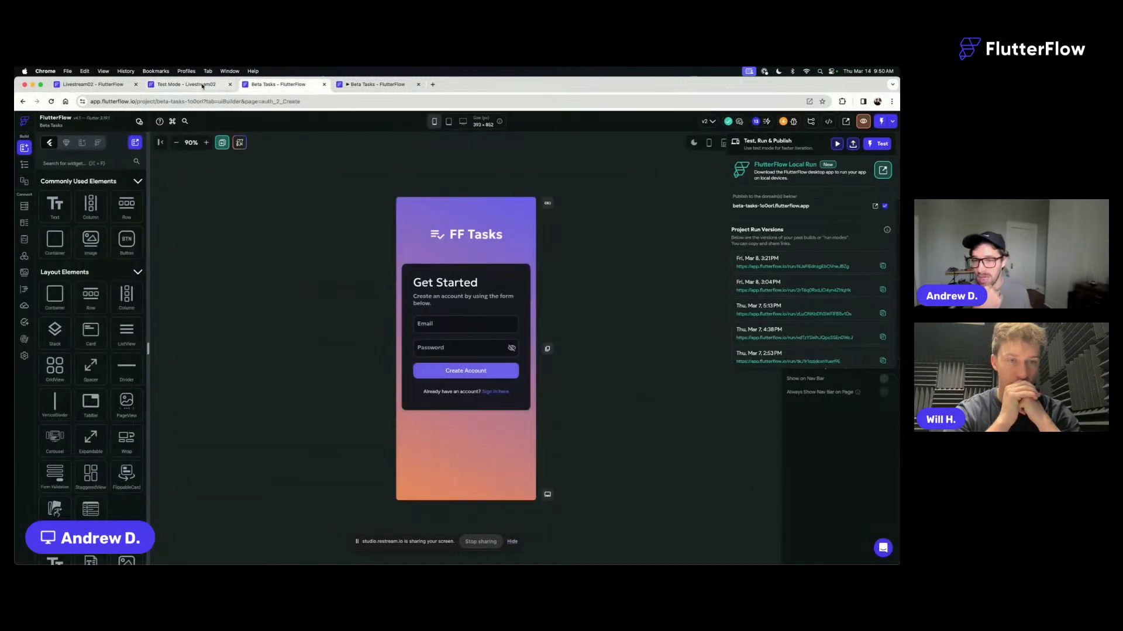
{"action": "left_click", "coordinate": [175, 85]}
{"action": "left_click", "coordinate": [115, 86]}
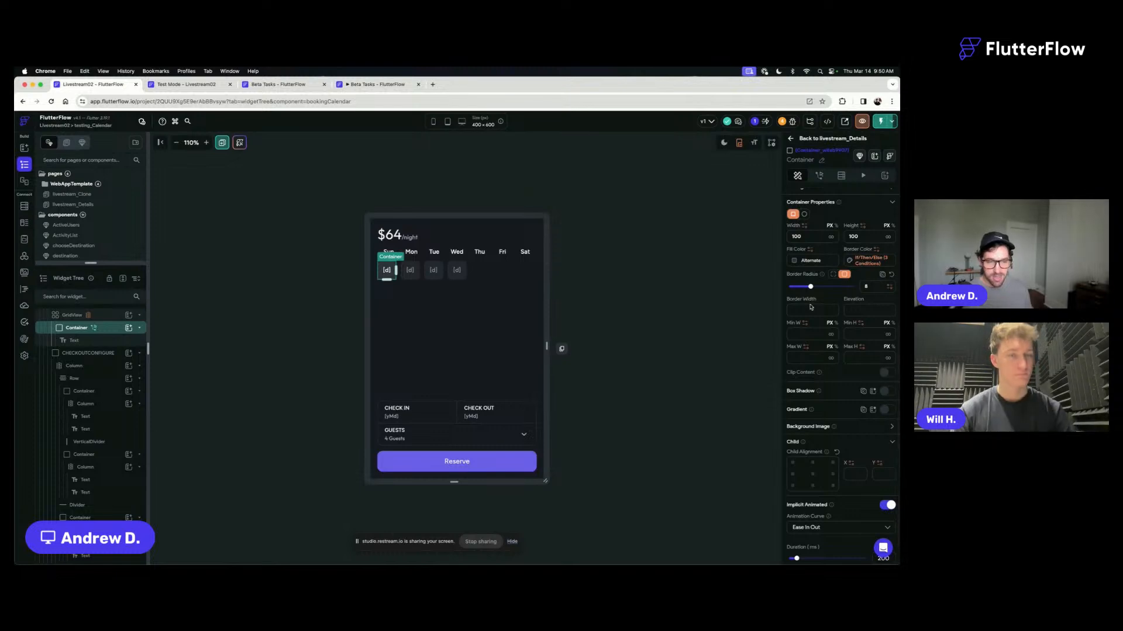
- Copy the day container's conditional border color variable and paste it into its fill color
{"action": "left_click", "coordinate": [858, 262]}
{"action": "left_click", "coordinate": [824, 267]}
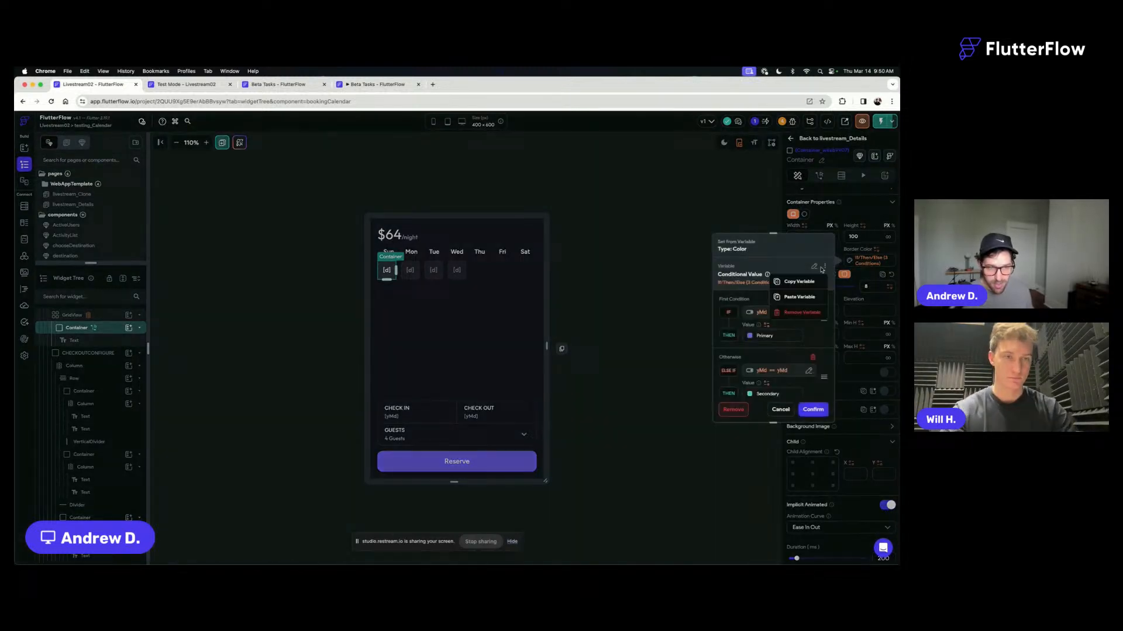
{"action": "left_click", "coordinate": [788, 282]}
{"action": "left_click", "coordinate": [810, 251]}
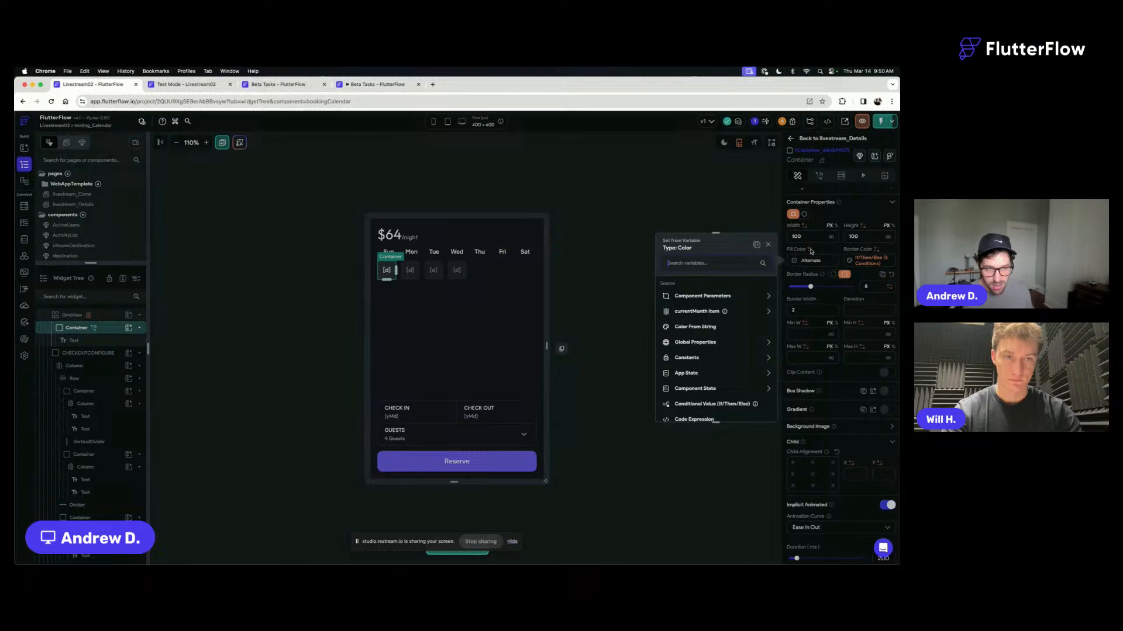
{"action": "left_click", "coordinate": [757, 246]}
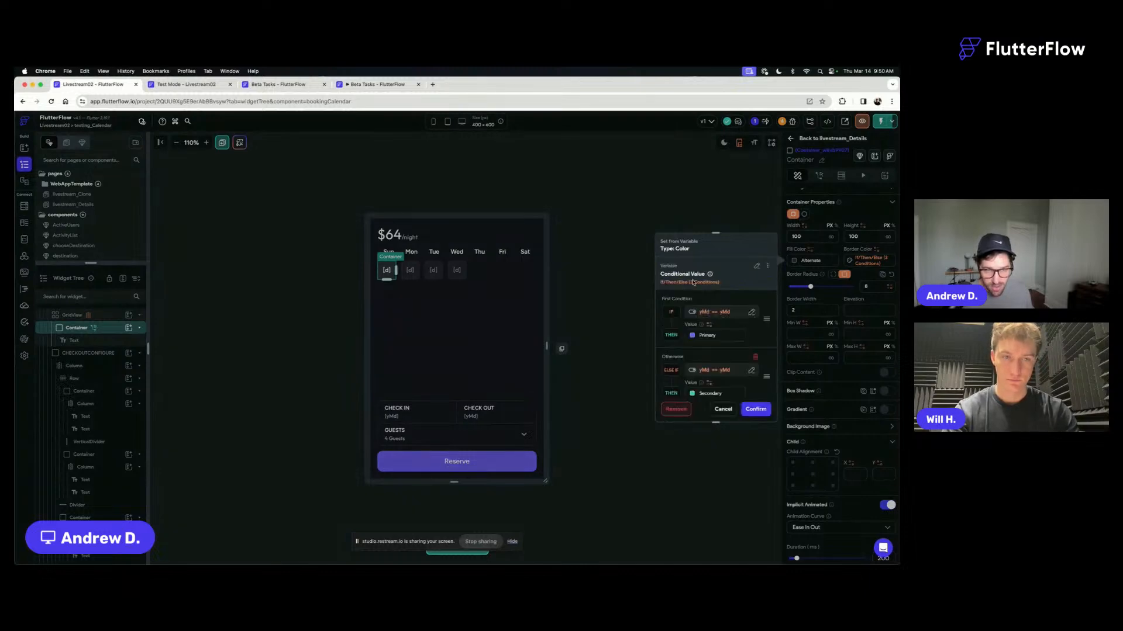
- Set the fill color's If result to Accent 1 and Else If result to Accent 2, and confirm the conditional value
{"action": "left_click", "coordinate": [693, 335]}
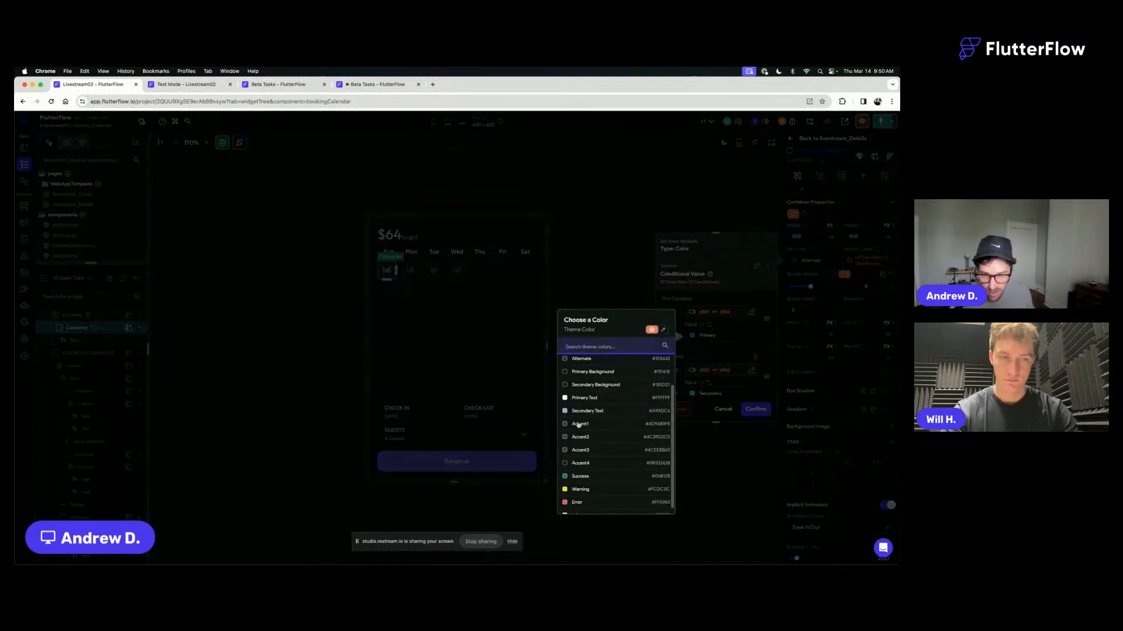
{"action": "left_click", "coordinate": [578, 425]}
{"action": "left_click", "coordinate": [693, 393]}
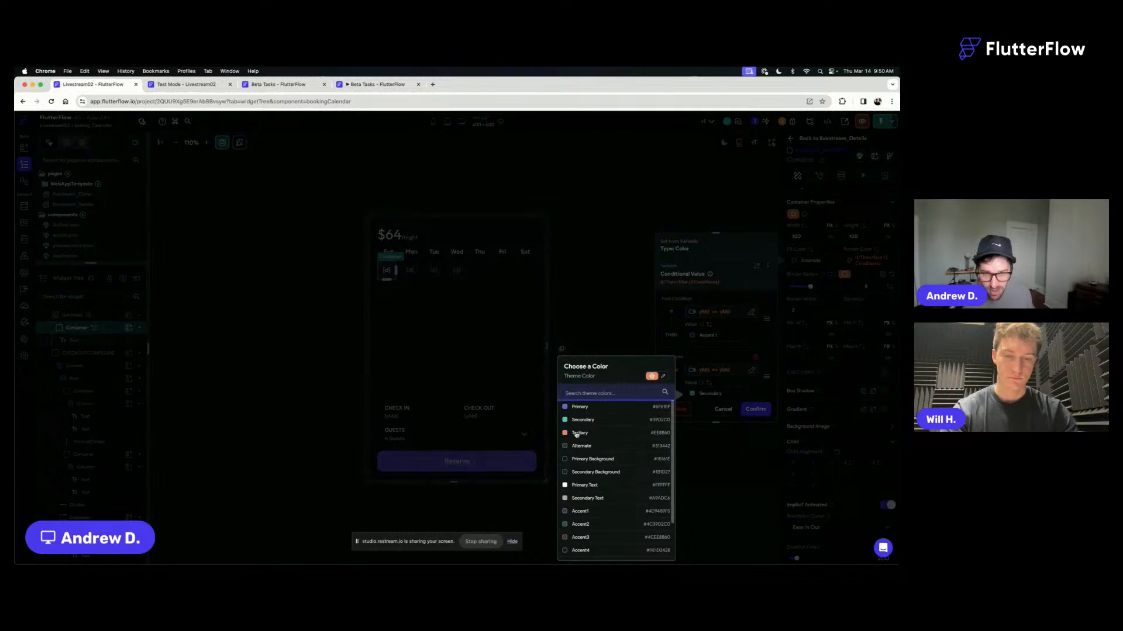
{"action": "left_click", "coordinate": [578, 524]}
{"action": "scroll", "coordinate": [749, 325], "scroll_direction": "down", "scroll_amount": 3}
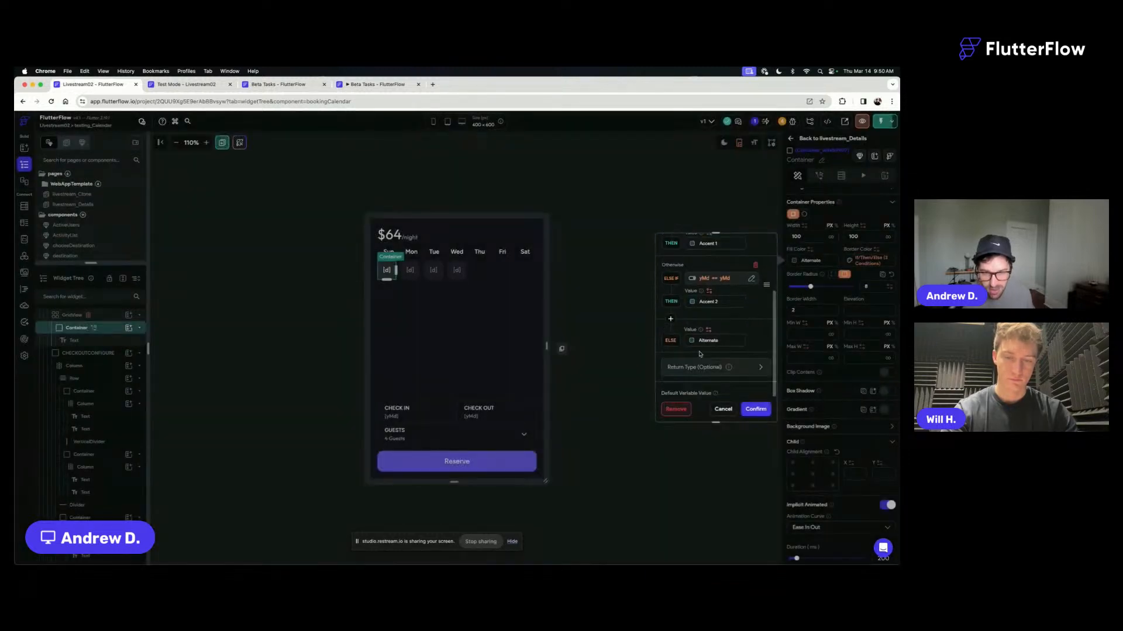
{"action": "left_click", "coordinate": [755, 409]}
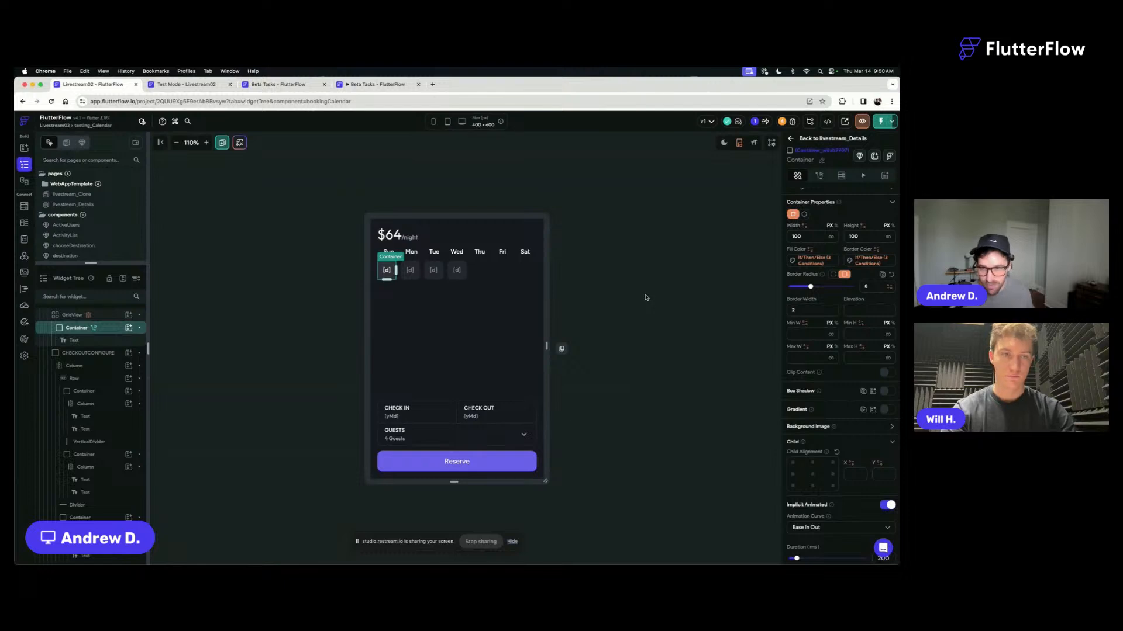
- Examine the day container's On Tap action flow, checking both conditions and the setEndDate action
{"action": "left_click", "coordinate": [819, 176]}
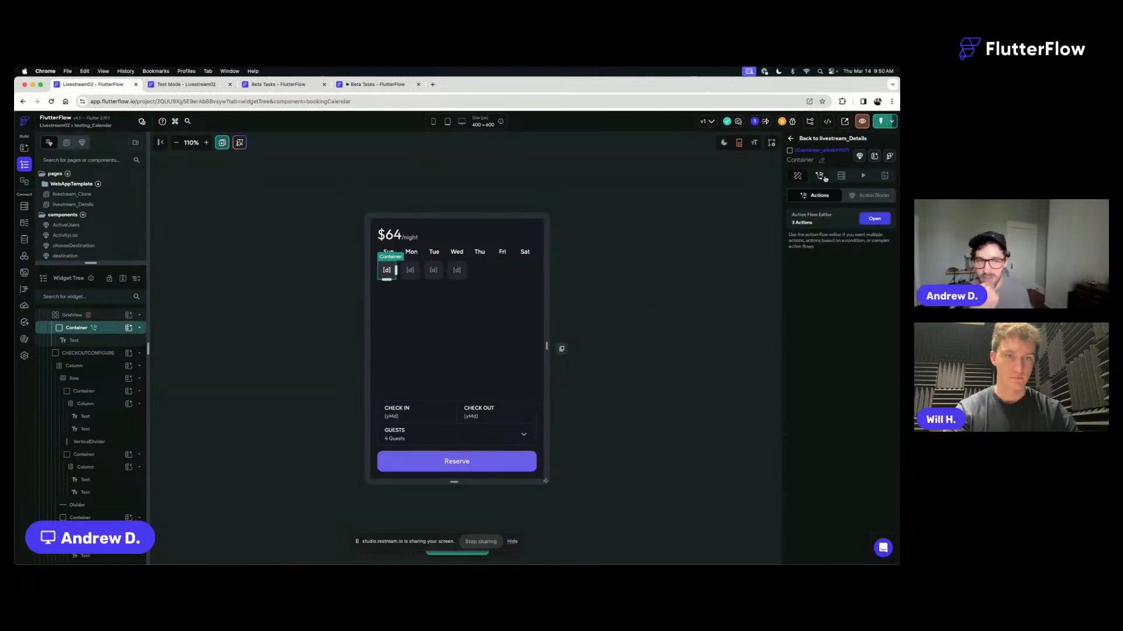
{"action": "left_click", "coordinate": [873, 217]}
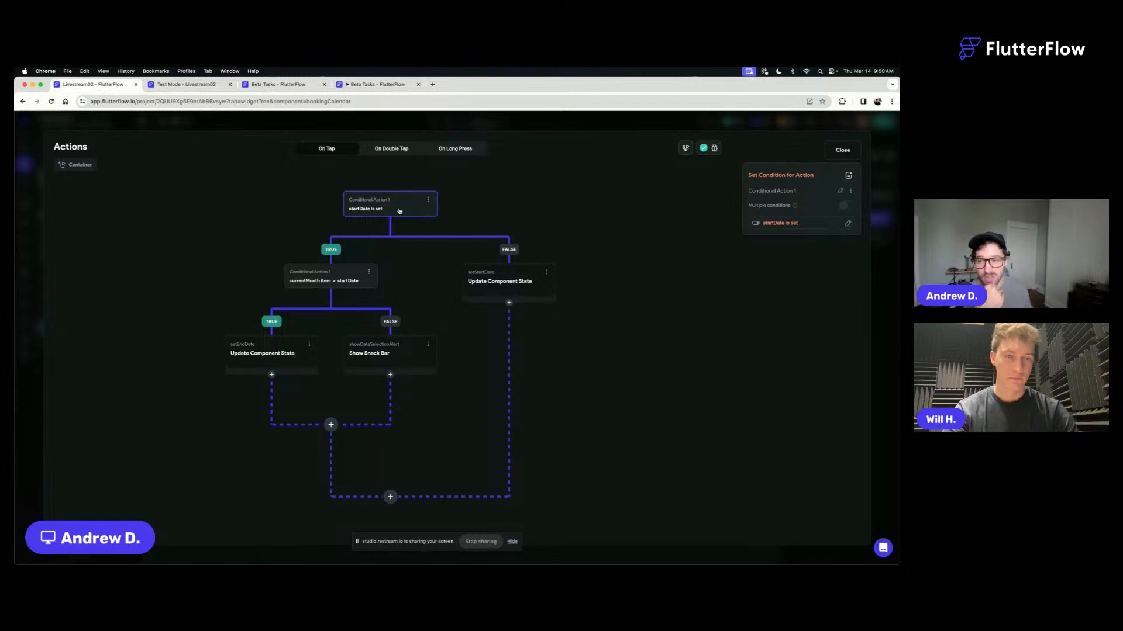
{"action": "left_click", "coordinate": [325, 279]}
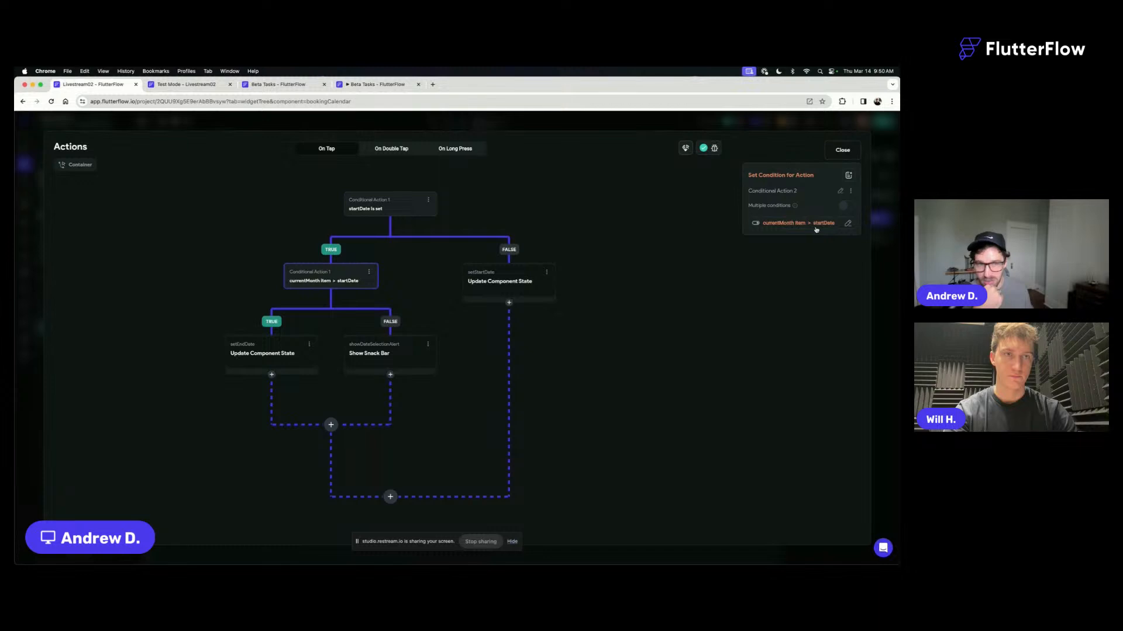
{"action": "left_click", "coordinate": [261, 356]}
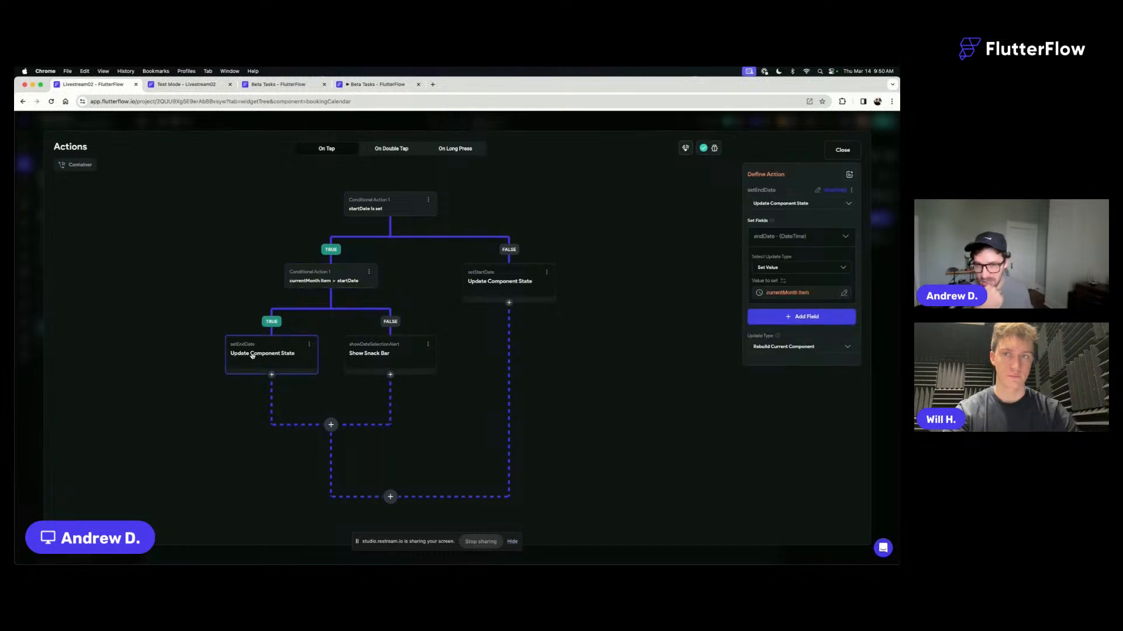
{"action": "left_click", "coordinate": [385, 212]}
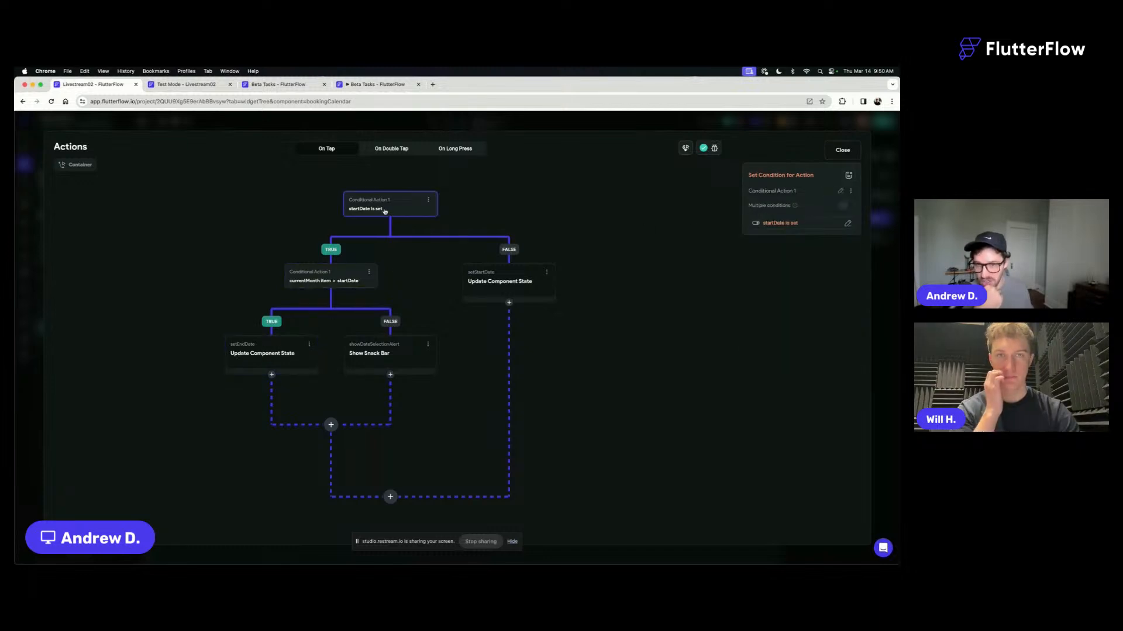
- In the setStartDate action, replace the endDate field with startDate
{"action": "left_click", "coordinate": [505, 288]}
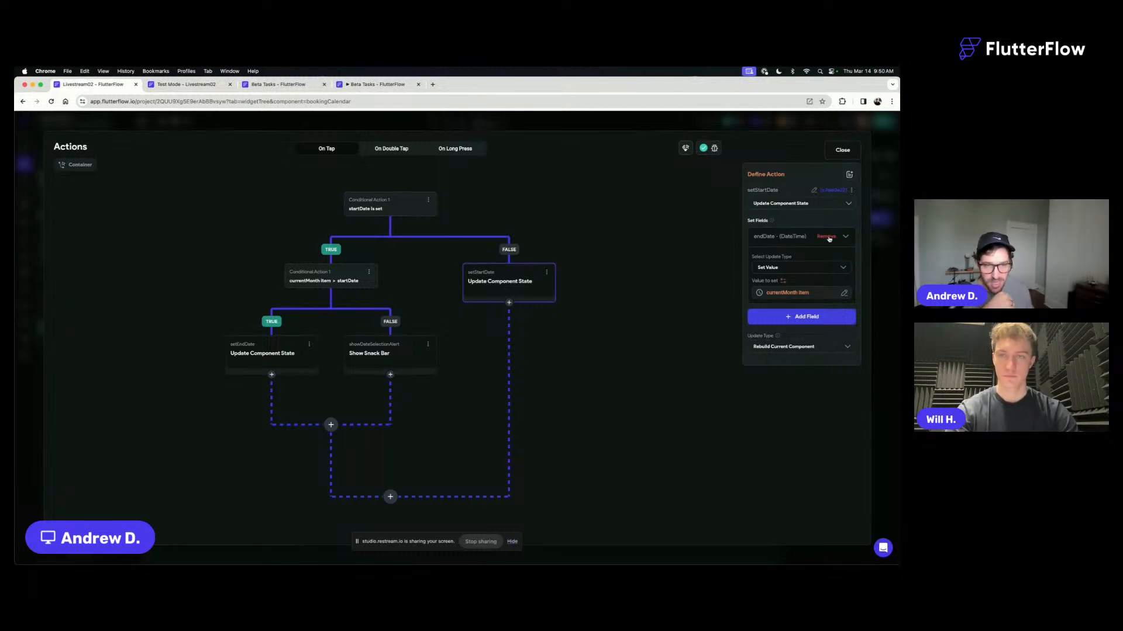
{"action": "left_click", "coordinate": [826, 237]}
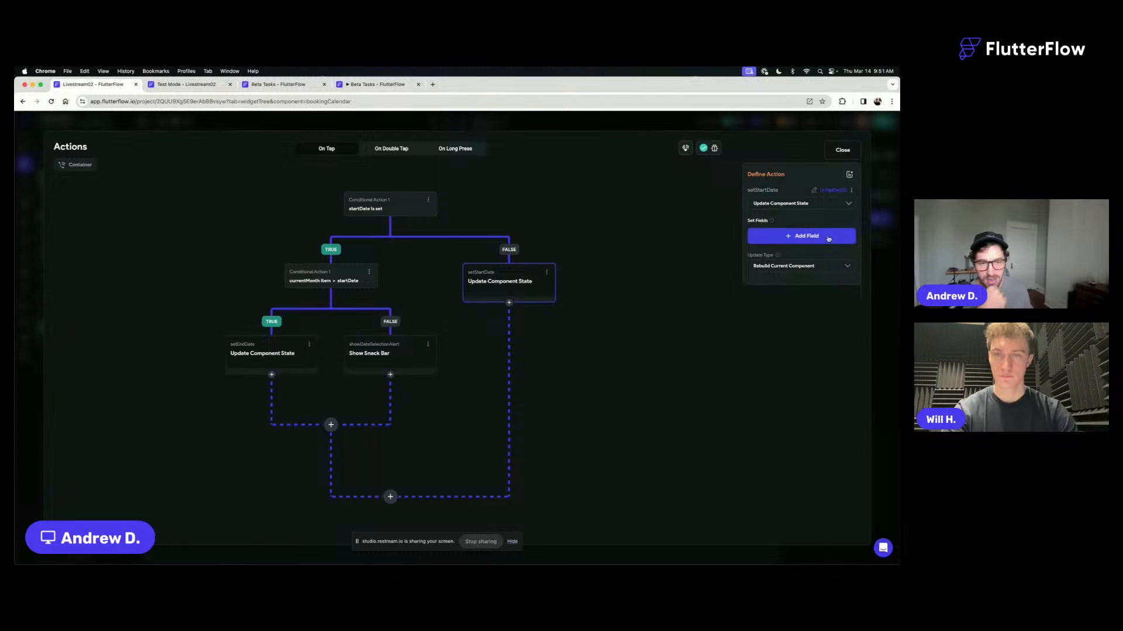
{"action": "left_click", "coordinate": [803, 237]}
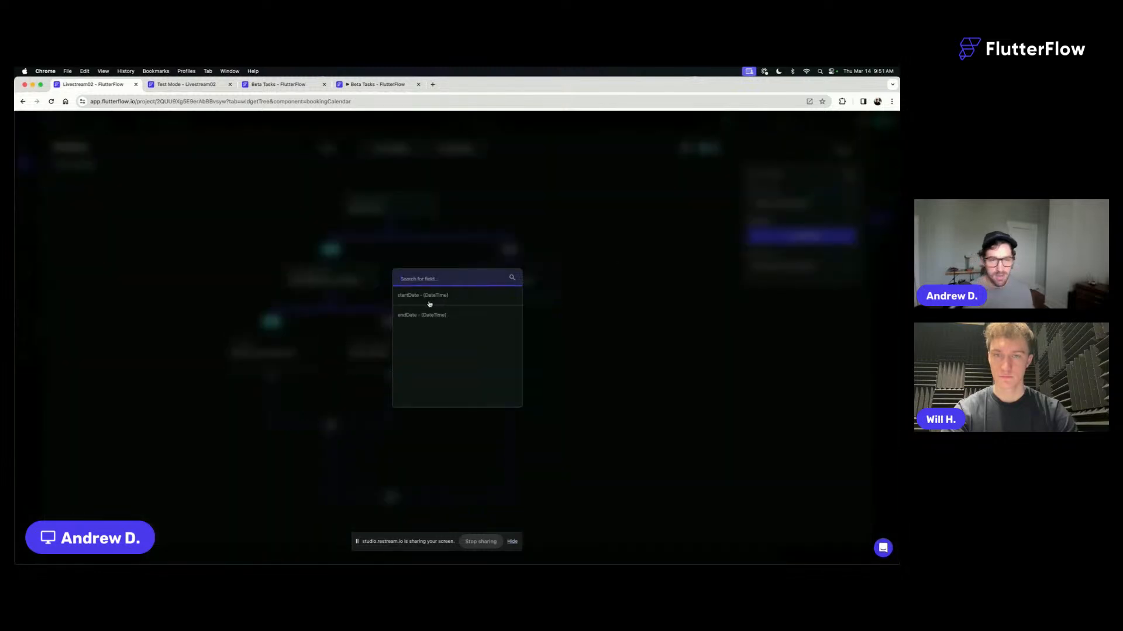
{"action": "left_click", "coordinate": [429, 299]}
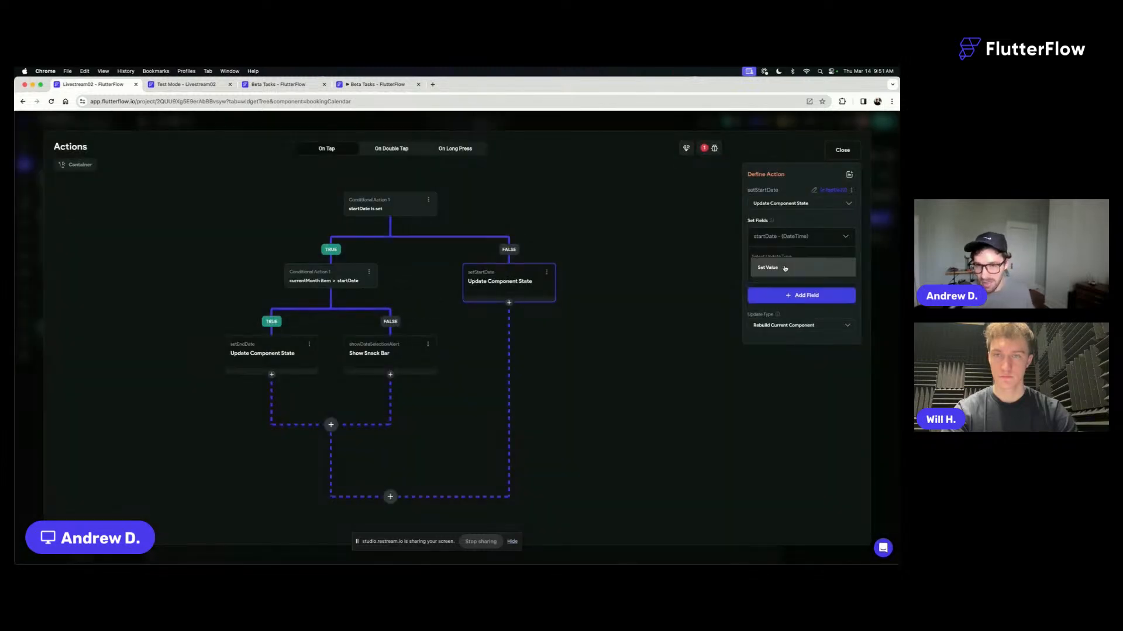
- Set the startDate field's update type to Set Value with currentMonth Item, and close the action flow editor
{"action": "left_click", "coordinate": [781, 267]}
{"action": "left_click", "coordinate": [773, 267]}
{"action": "left_click", "coordinate": [776, 294]}
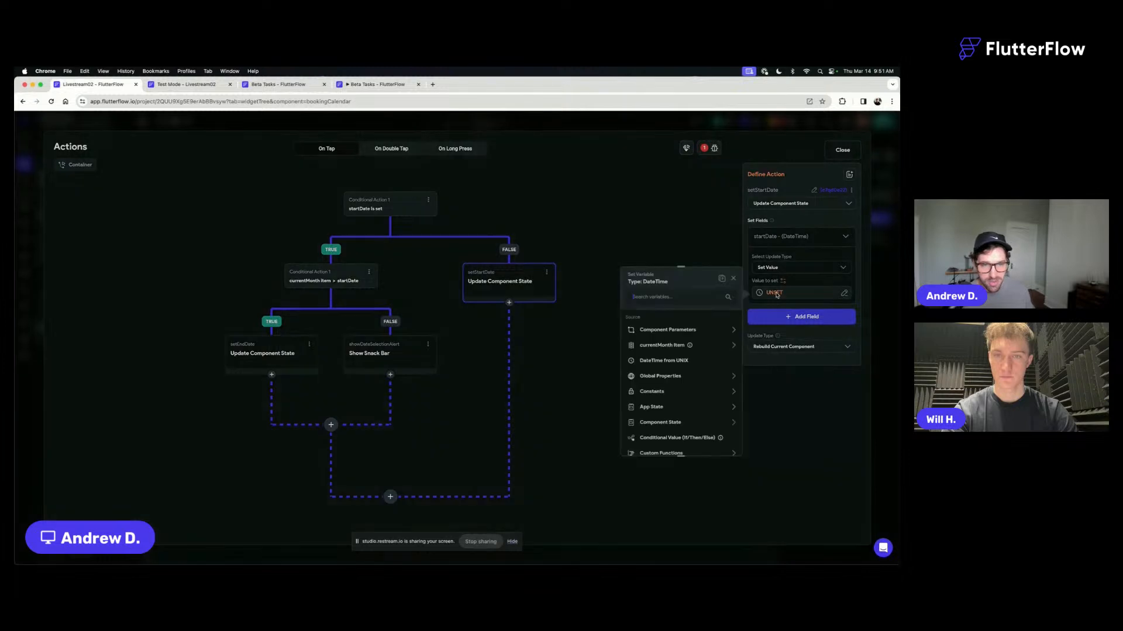
{"action": "left_click", "coordinate": [659, 345]}
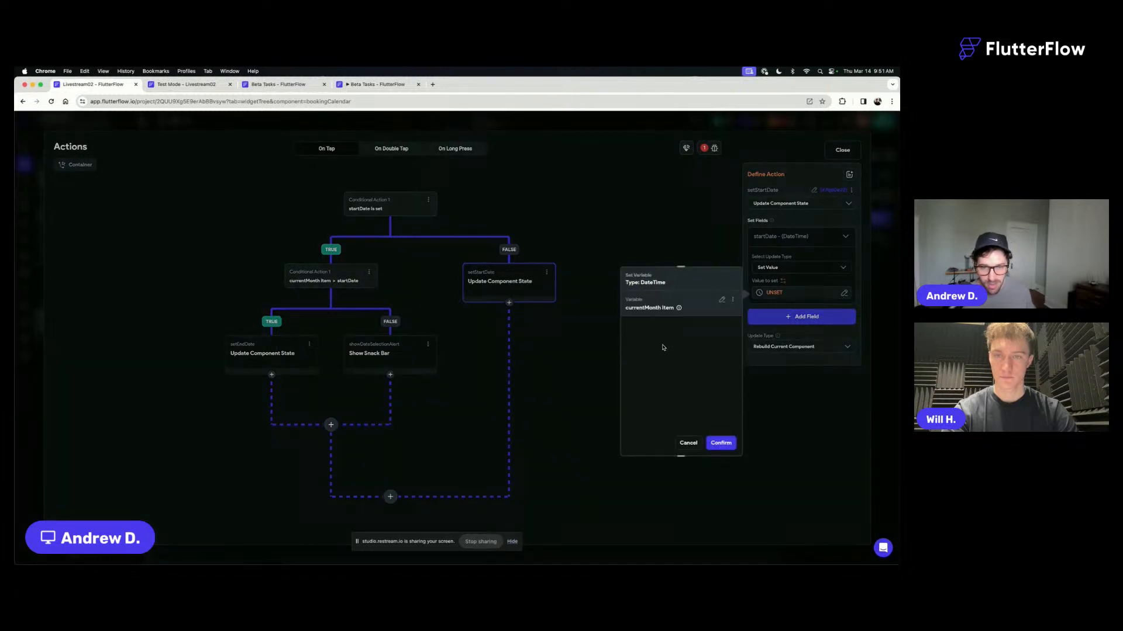
{"action": "left_click", "coordinate": [721, 443]}
{"action": "left_click", "coordinate": [784, 237]}
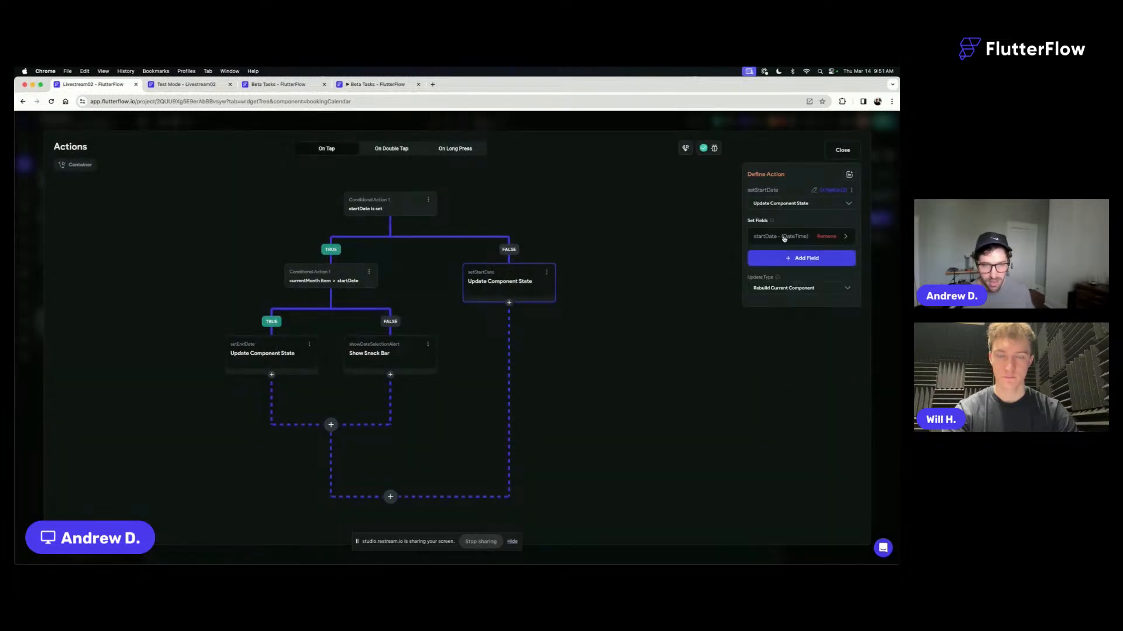
{"action": "left_click", "coordinate": [843, 150]}
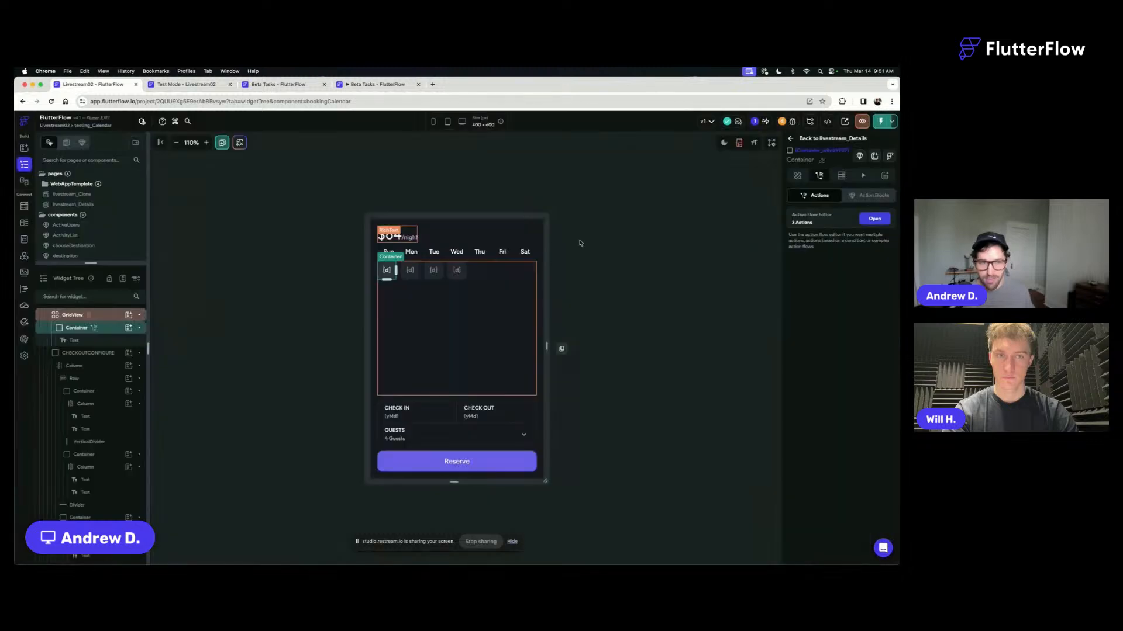
- Reload the existing Test Mode session with the updated calendar logic
{"action": "left_click", "coordinate": [642, 262]}
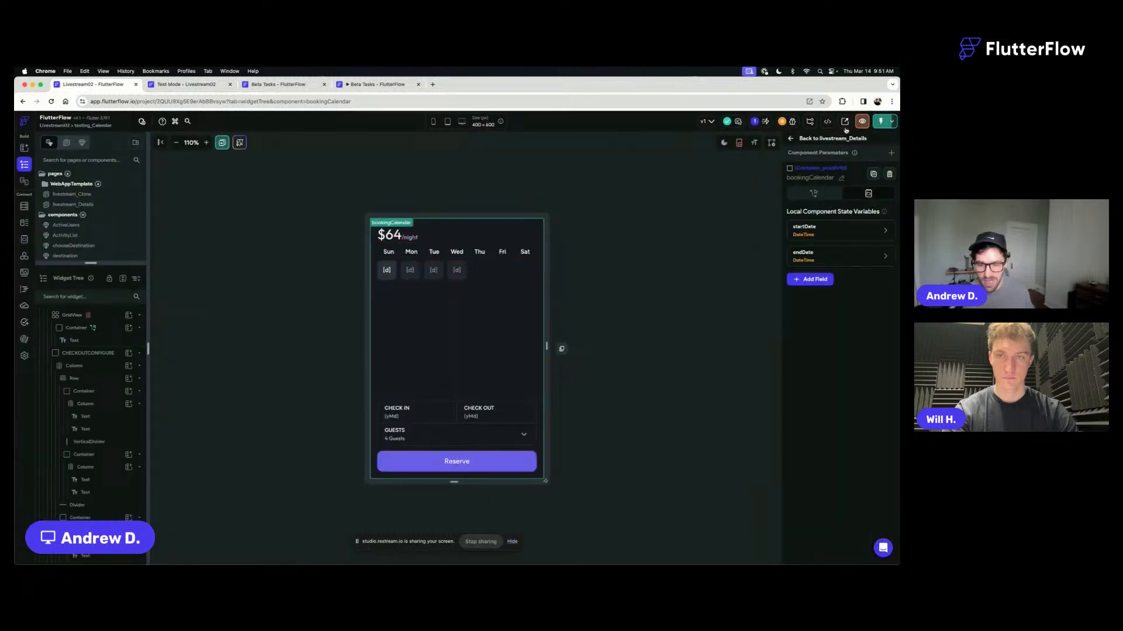
{"action": "left_click", "coordinate": [881, 123]}
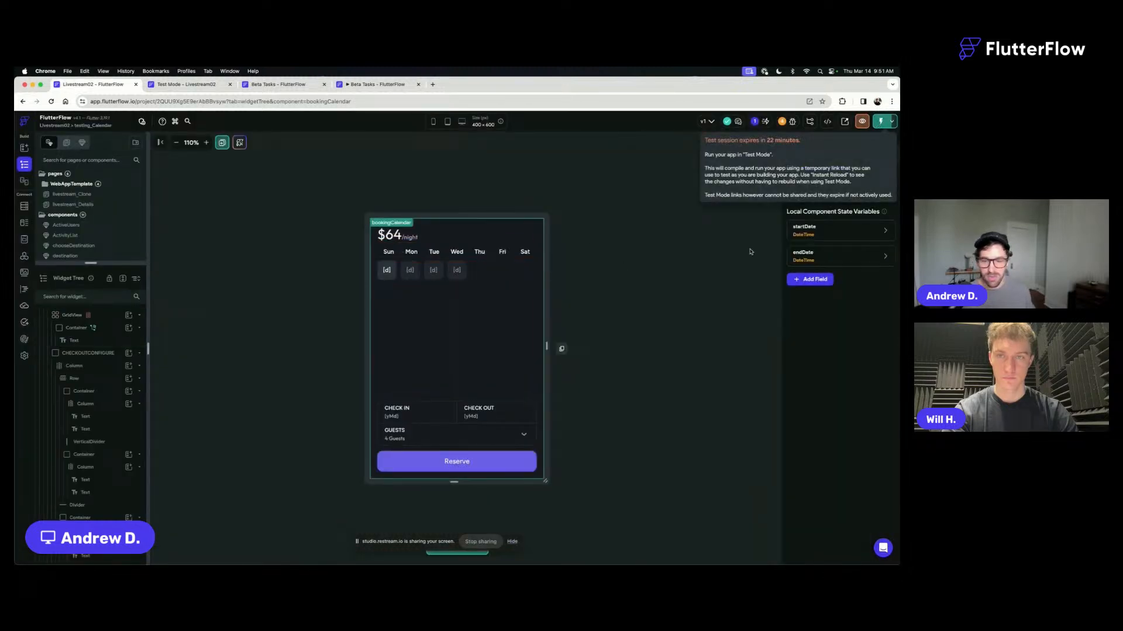
{"action": "left_click", "coordinate": [880, 122]}
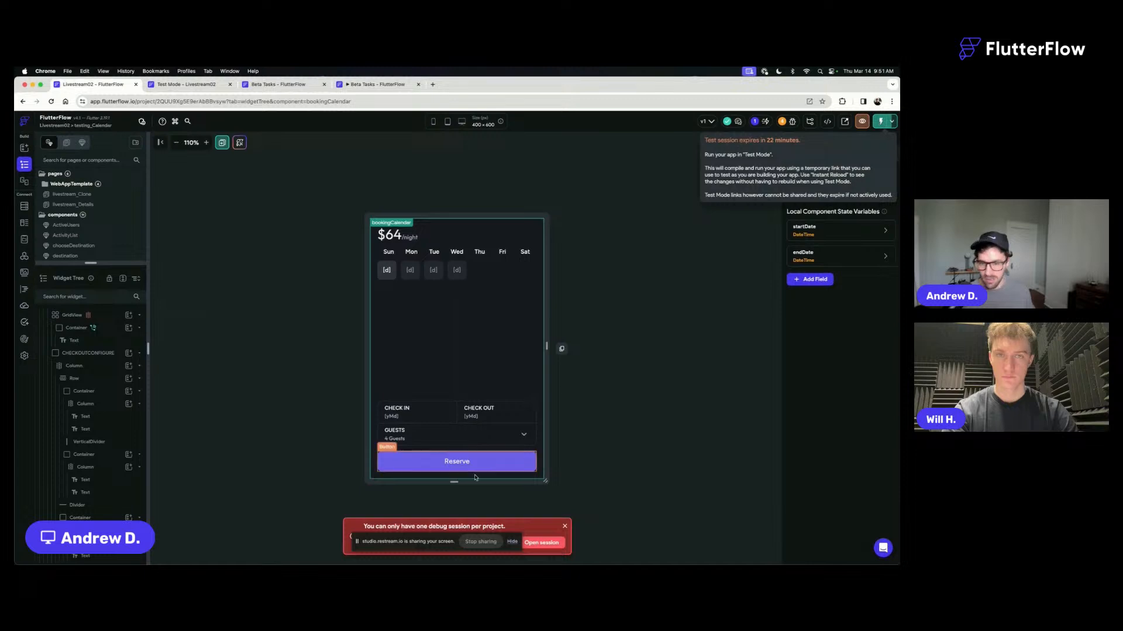
{"action": "left_click_drag", "start_coordinate": [424, 544], "coordinate": [239, 434]}
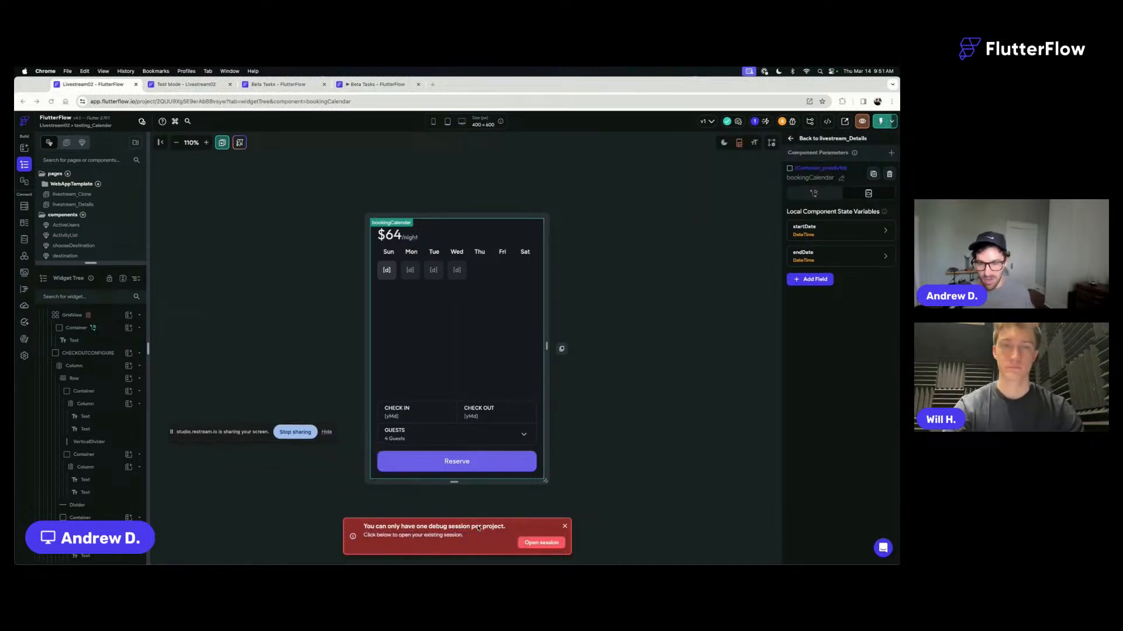
{"action": "left_click", "coordinate": [176, 85]}
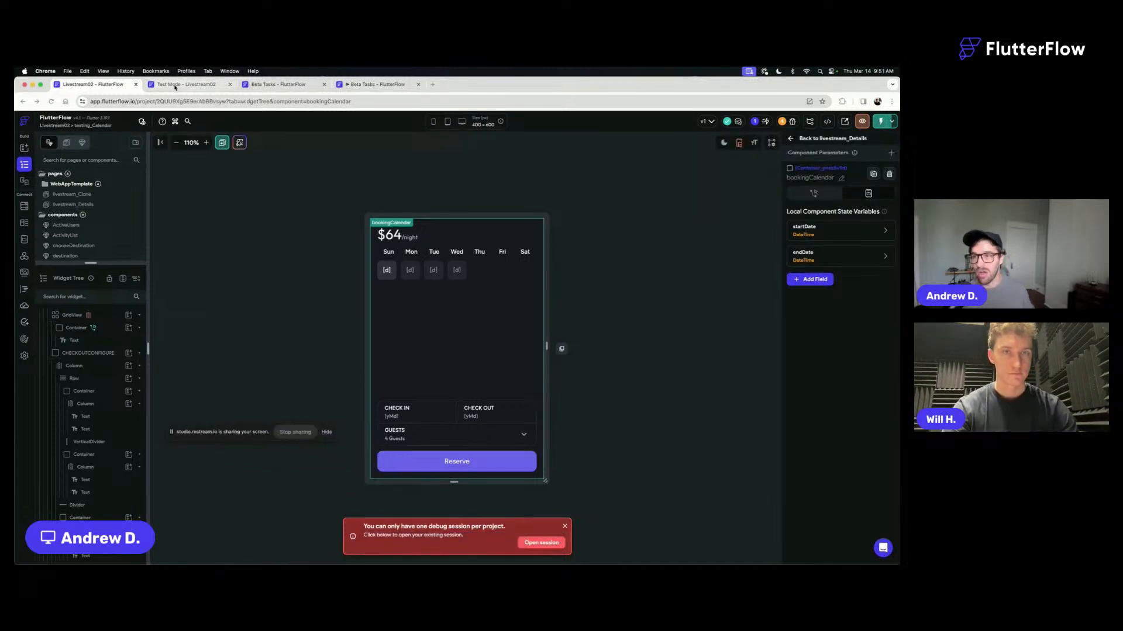
{"action": "left_click", "coordinate": [868, 123]}
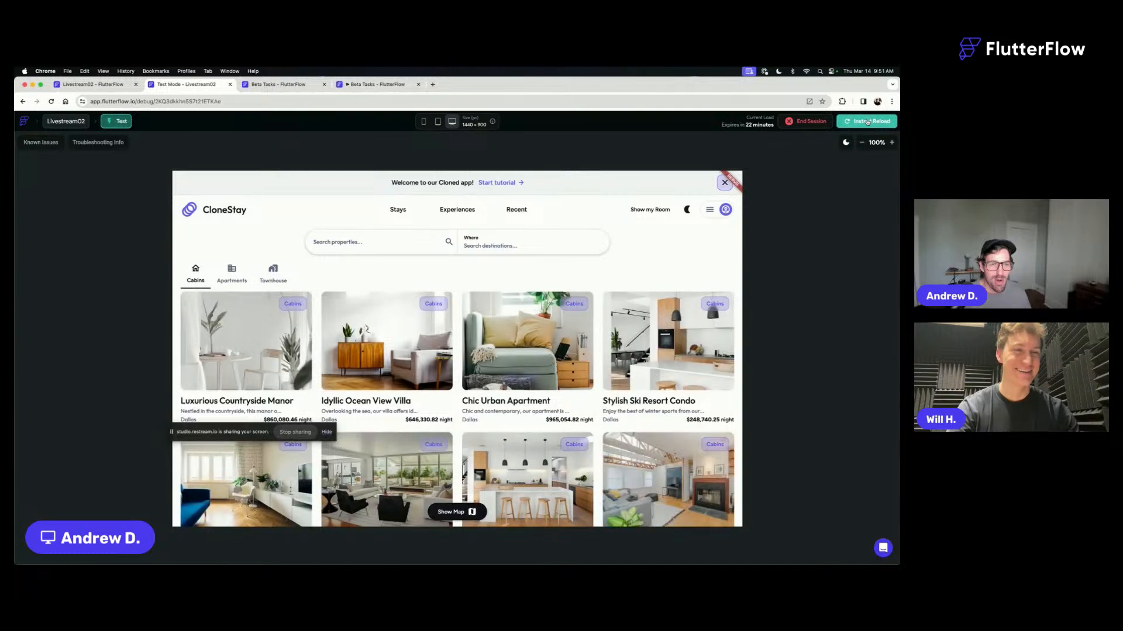
- Open the Idyllic Ocean View Villa listing in Test Mode and select day 4 as the check-in date
{"action": "left_click", "coordinate": [363, 355]}
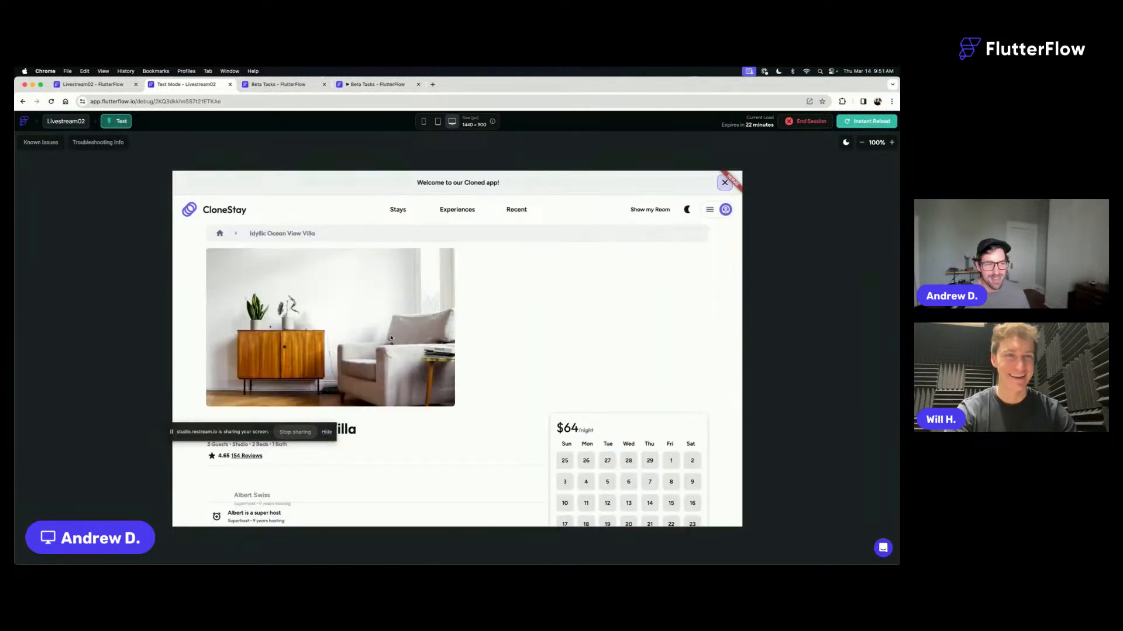
{"action": "scroll", "coordinate": [597, 374], "scroll_direction": "down", "scroll_amount": 2}
{"action": "left_click", "coordinate": [595, 374]}
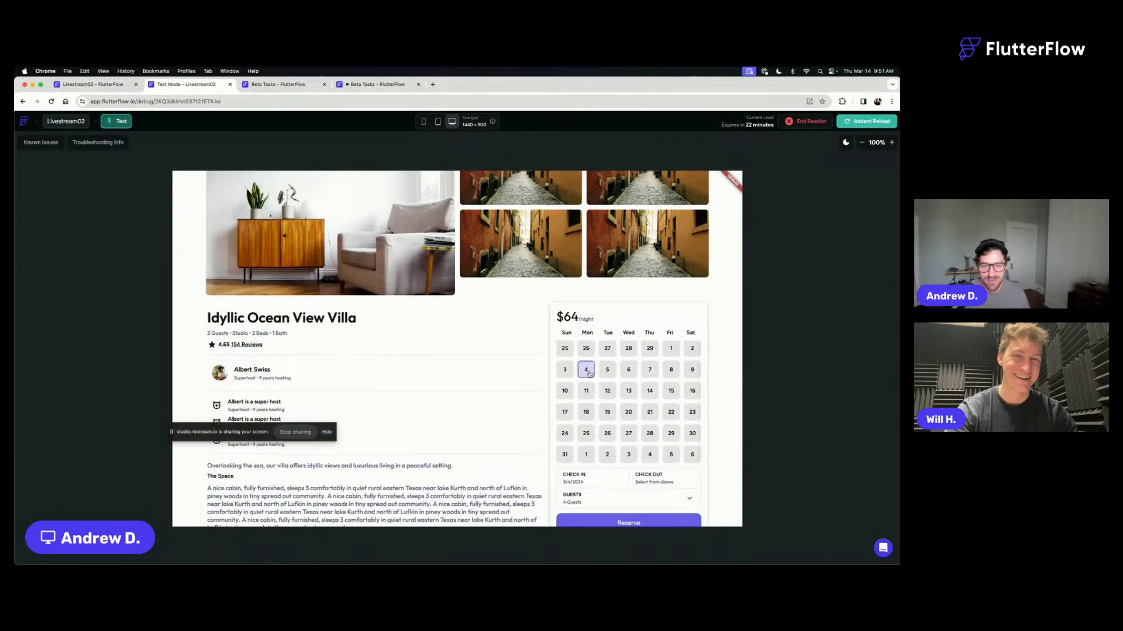
- Test check-out selection by choosing day 12, retrying check-in day 4, picking days 13 and 8, and choosing day 4 again
{"action": "left_click", "coordinate": [614, 393]}
{"action": "left_click", "coordinate": [594, 376]}
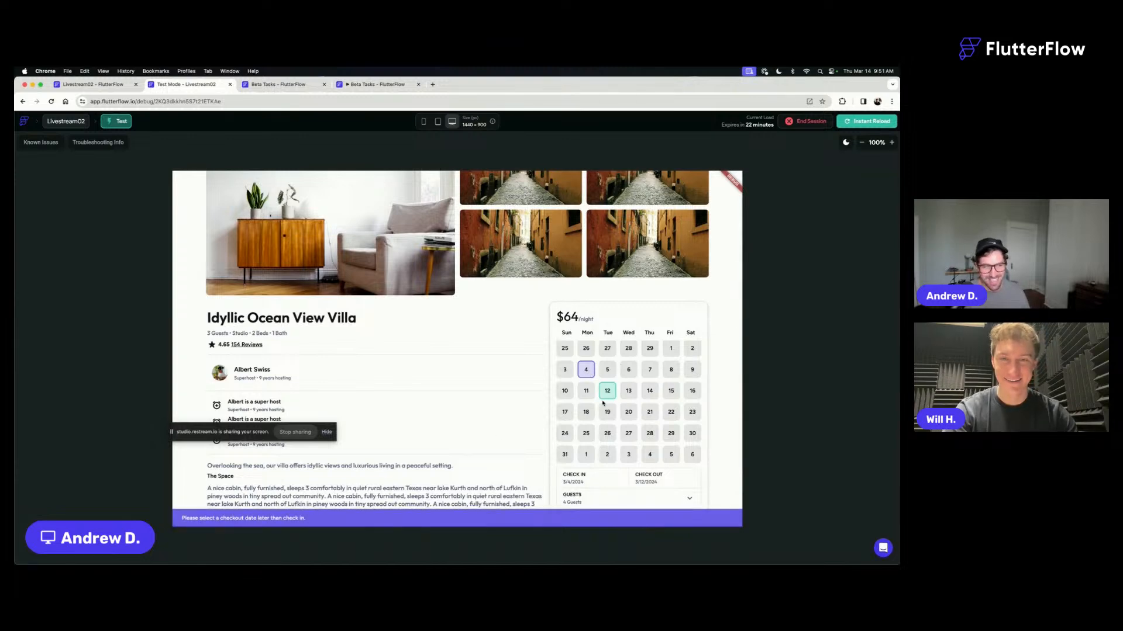
{"action": "scroll", "coordinate": [620, 363], "scroll_direction": "down", "scroll_amount": 2}
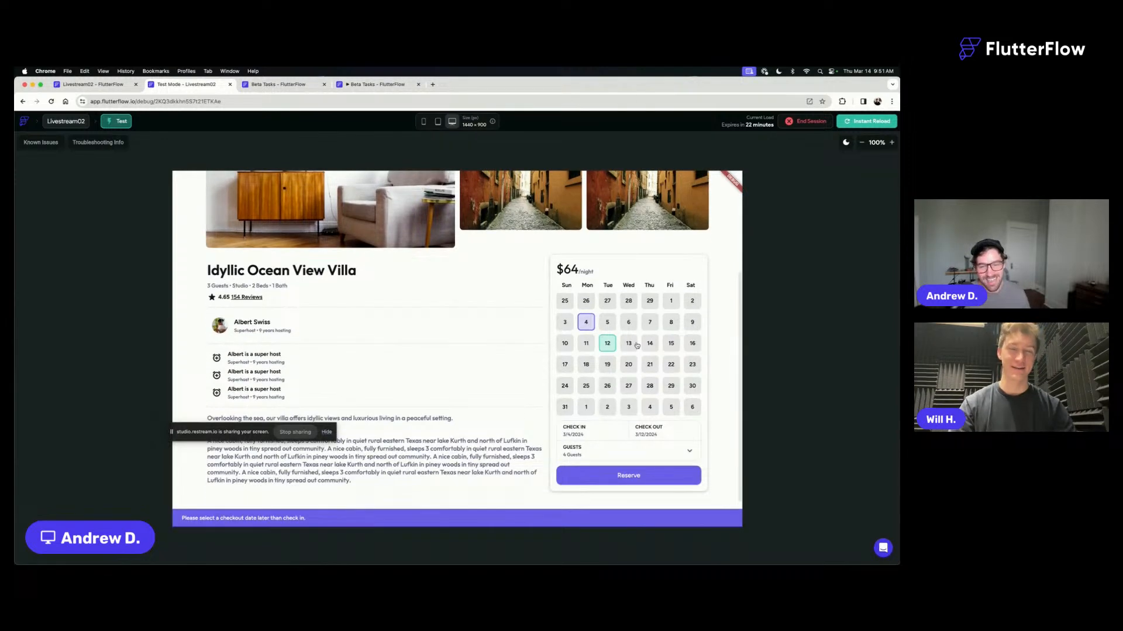
{"action": "left_click", "coordinate": [638, 345]}
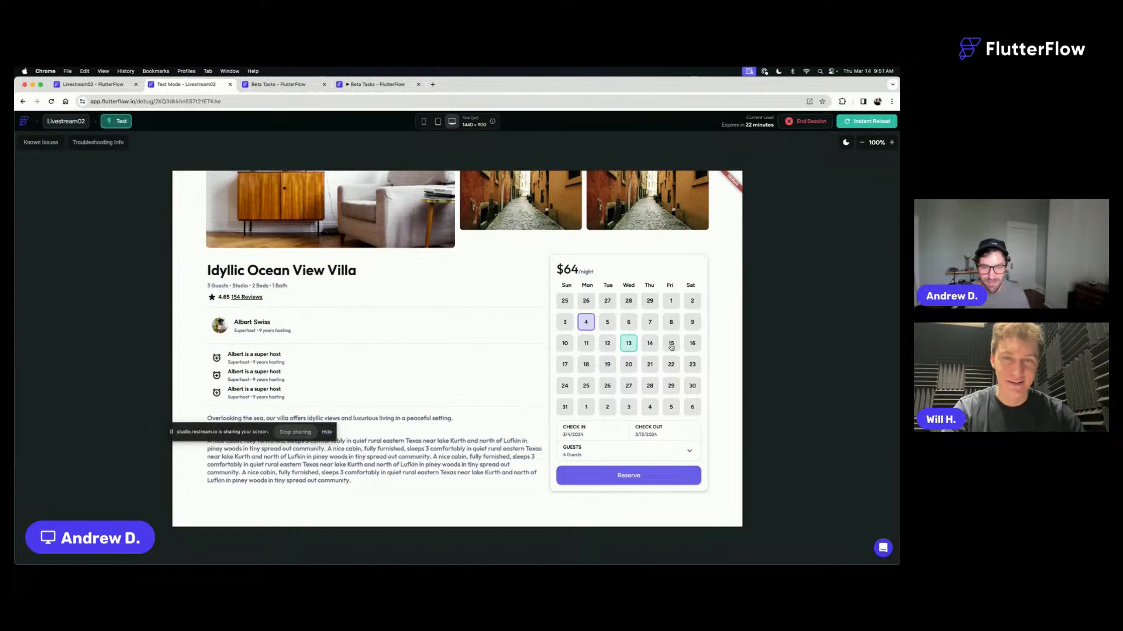
{"action": "left_click", "coordinate": [671, 322]}
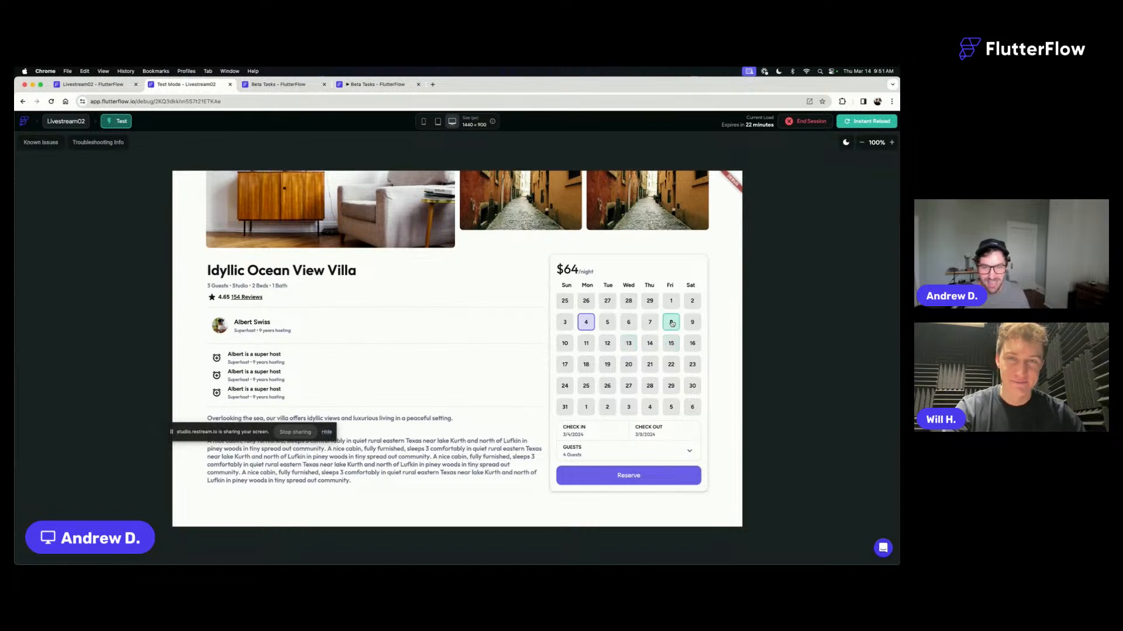
{"action": "left_click", "coordinate": [587, 323]}
{"action": "scroll", "coordinate": [623, 331], "scroll_direction": "down", "scroll_amount": 1}
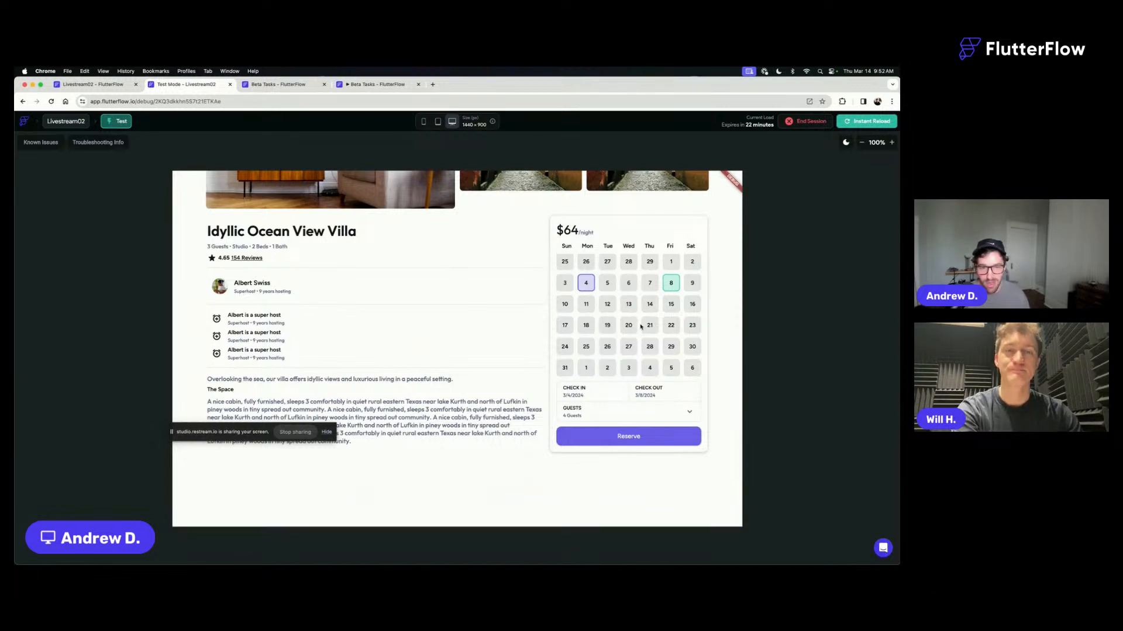
{"action": "scroll", "coordinate": [652, 313], "scroll_direction": "up", "scroll_amount": 1}
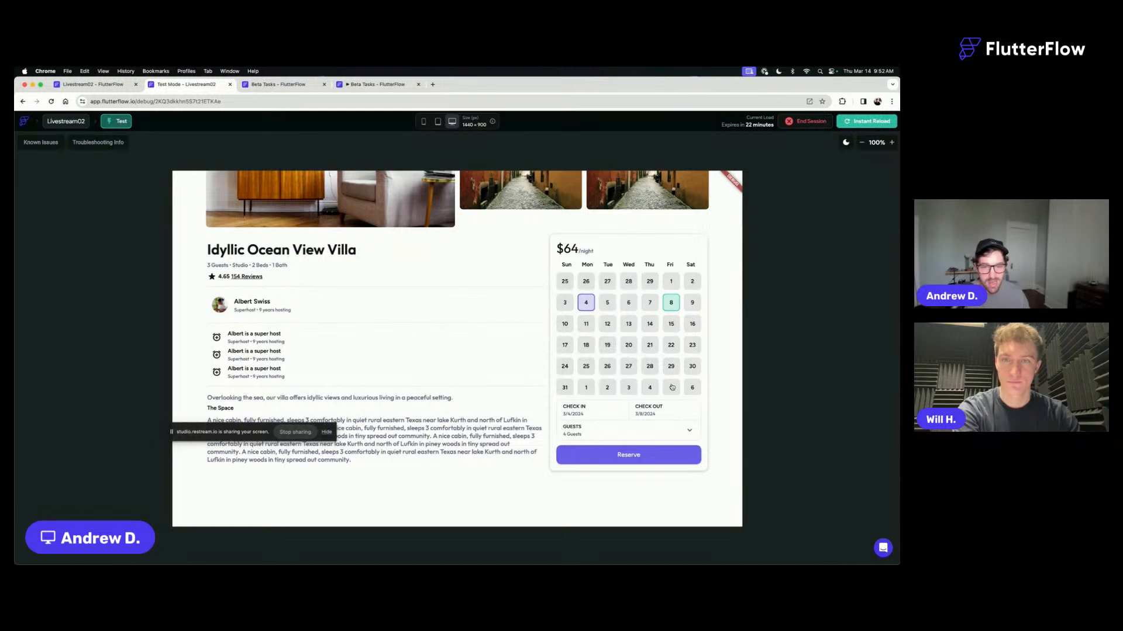
{"action": "scroll", "coordinate": [672, 386], "scroll_direction": "down", "scroll_amount": 1}
{"action": "scroll", "coordinate": [678, 375], "scroll_direction": "up", "scroll_amount": 3}
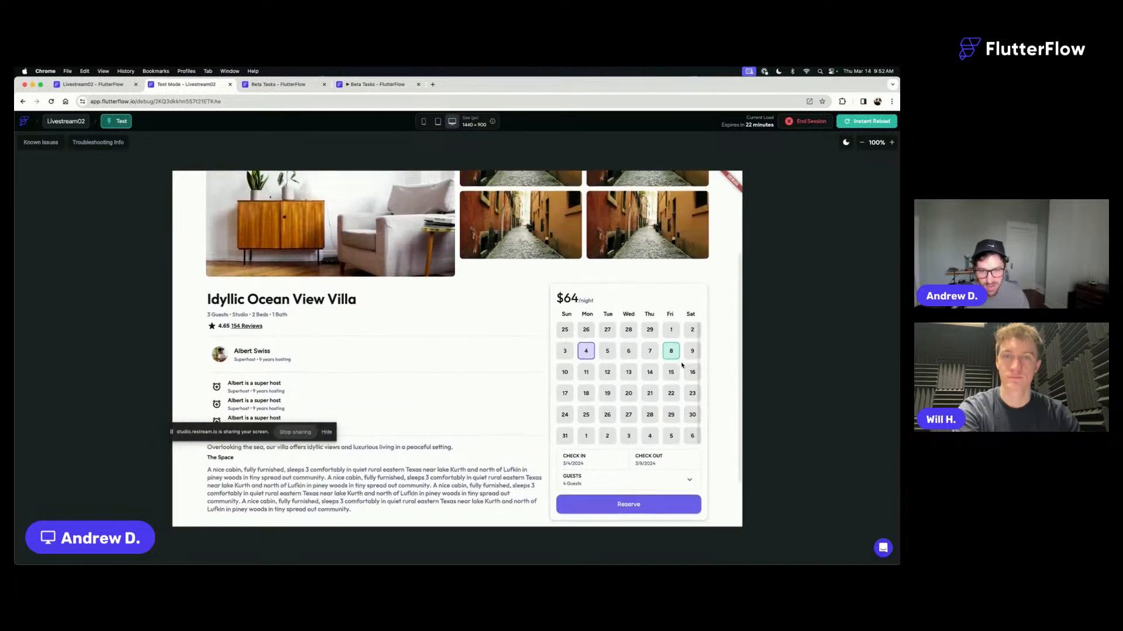
{"action": "scroll", "coordinate": [682, 365], "scroll_direction": "down", "scroll_amount": 2}
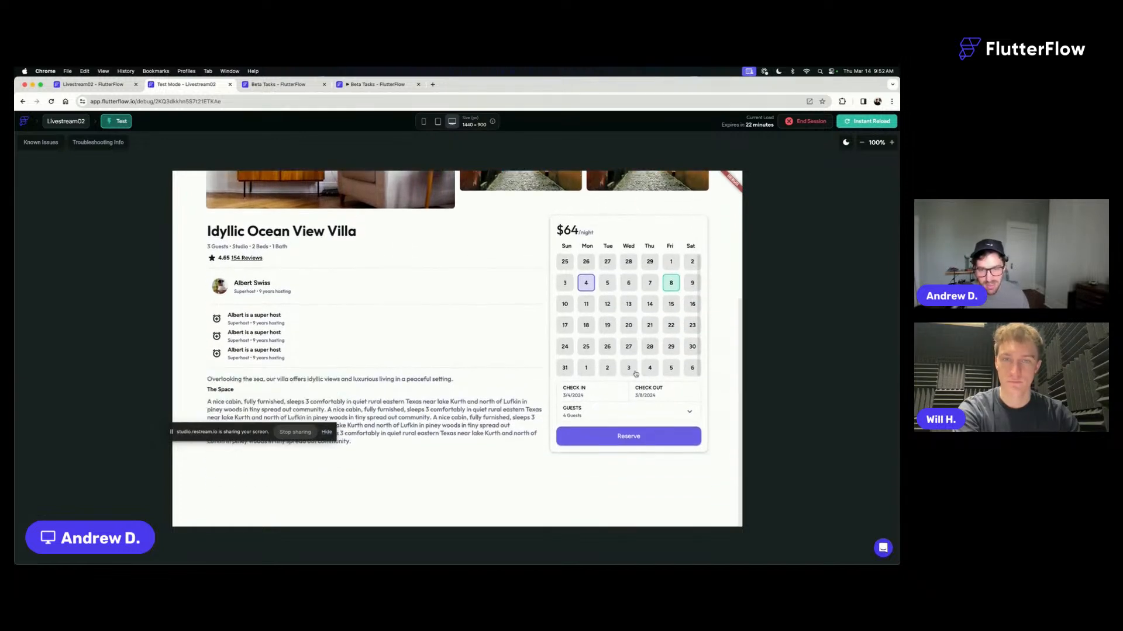
- Return to the Livestream02 project editor and set the bookingCalendar's outer container height to 640 px
{"action": "left_click", "coordinate": [103, 86]}
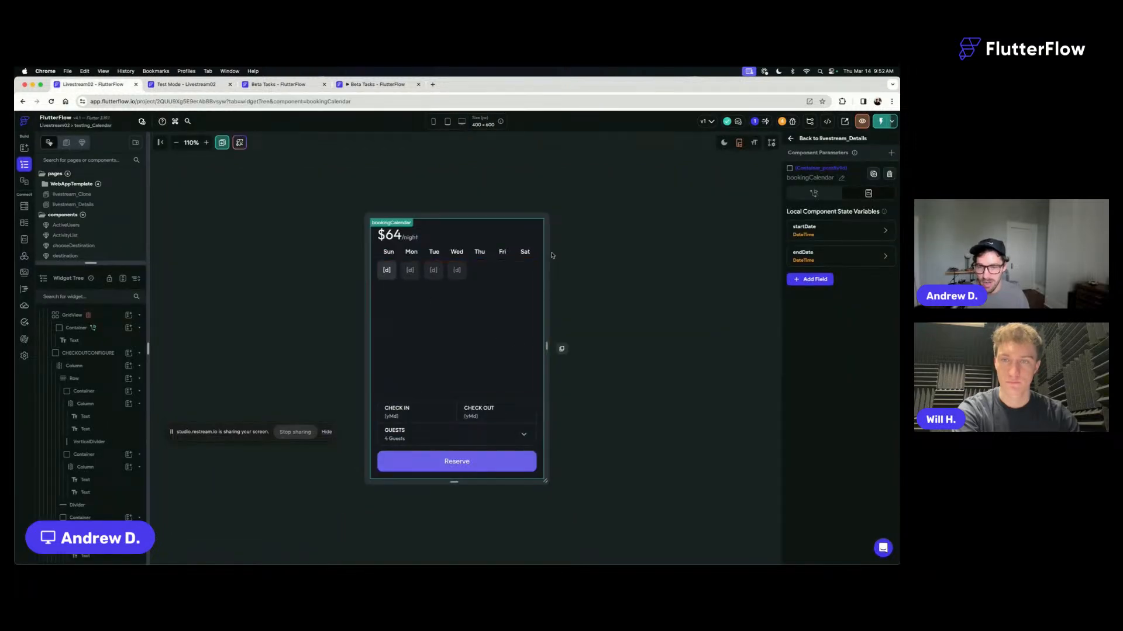
{"action": "left_click", "coordinate": [545, 227]}
{"action": "scroll", "coordinate": [862, 388], "scroll_direction": "down", "scroll_amount": 3}
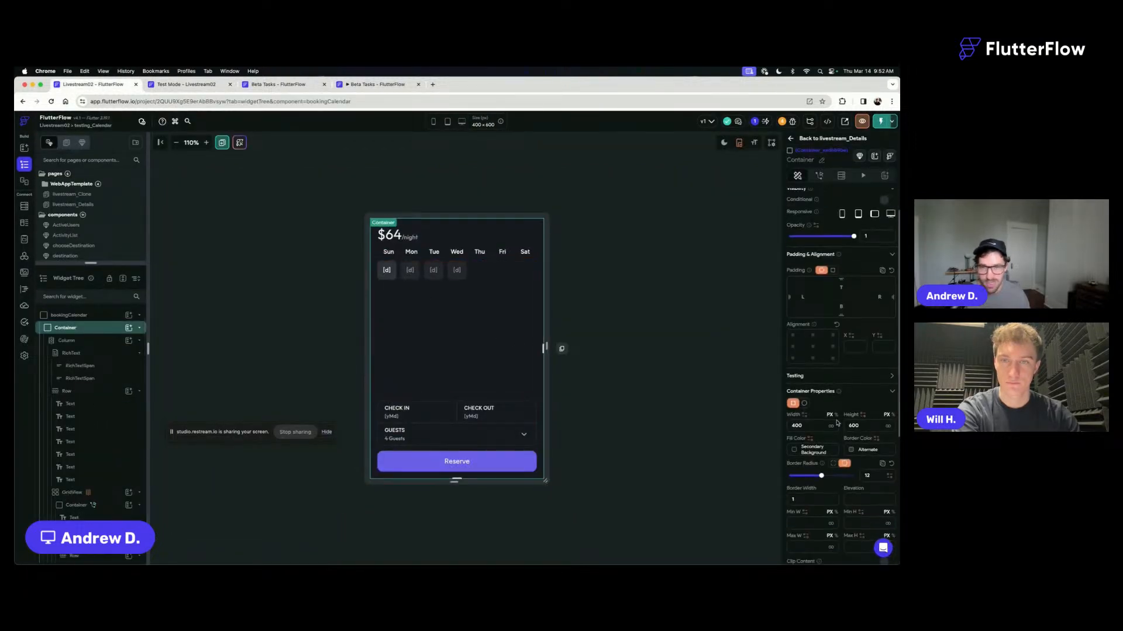
{"action": "left_click_drag", "start_coordinate": [862, 369], "coordinate": [832, 369]}
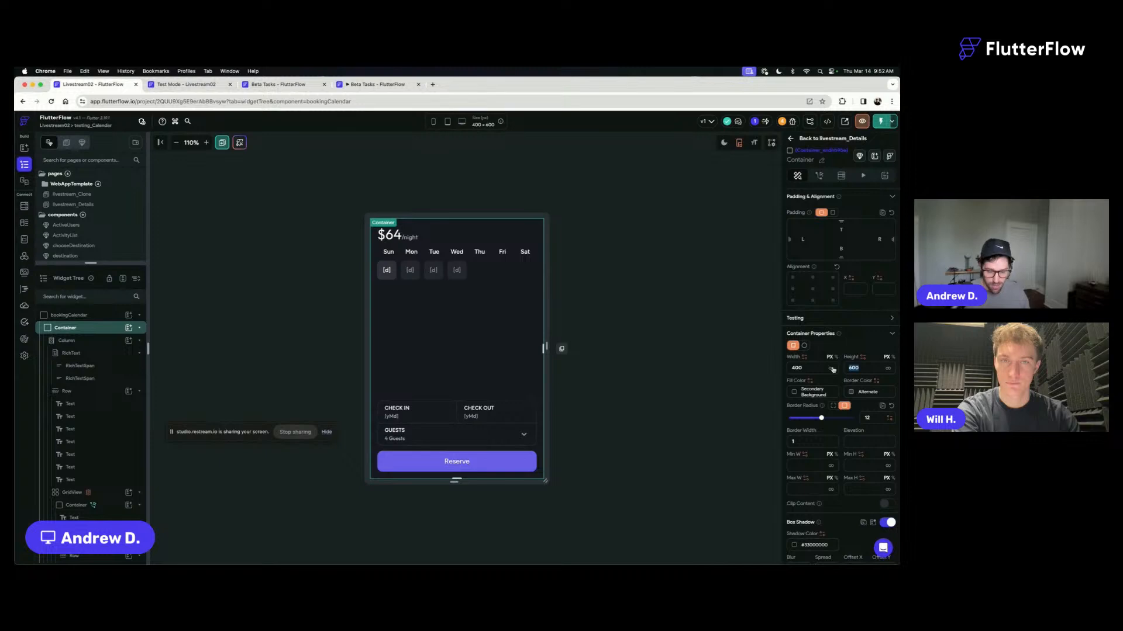
{"action": "type", "text": "640"}
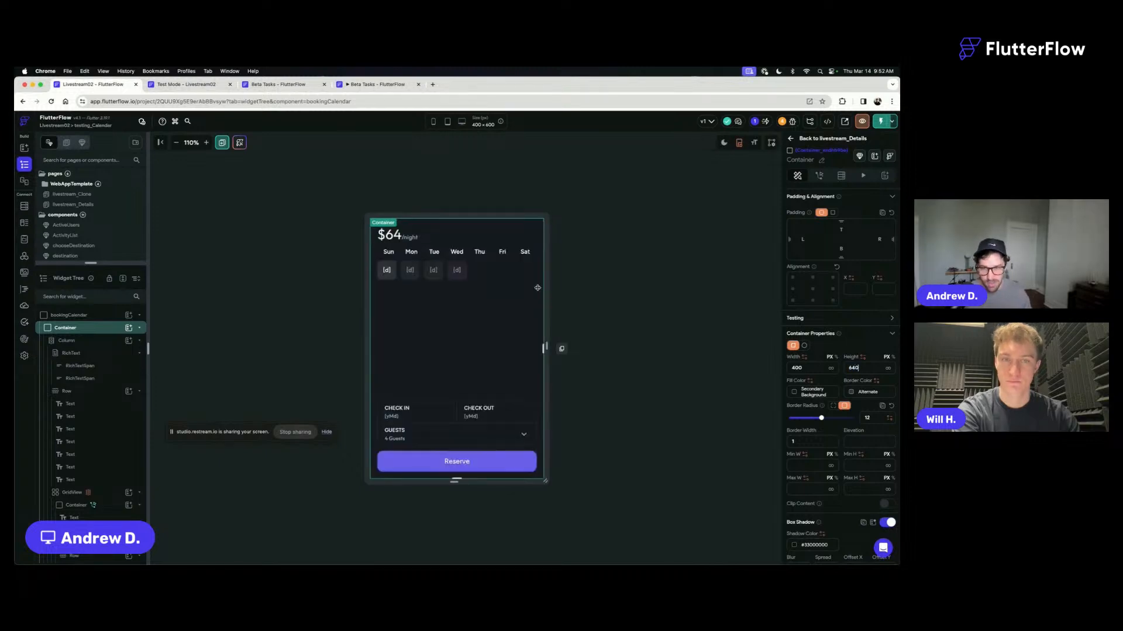
{"action": "left_click", "coordinate": [629, 351]}
- Set the ELSE value of the calendar day container's conditional fill color to Secondary Background and confirm
{"action": "left_click", "coordinate": [389, 278]}
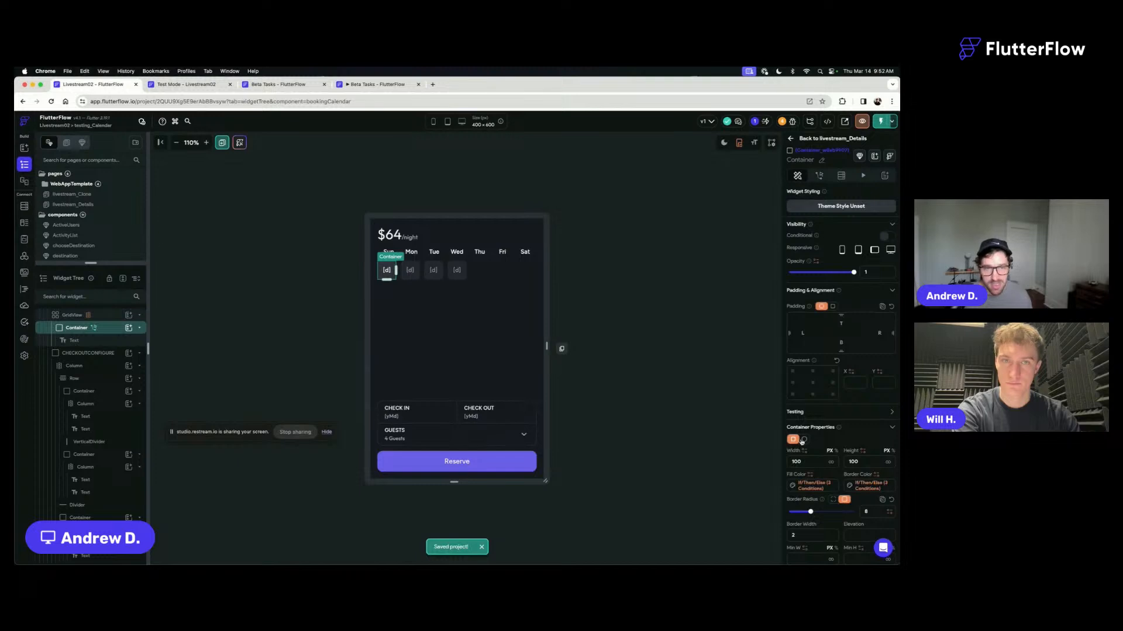
{"action": "left_click", "coordinate": [811, 485]}
{"action": "scroll", "coordinate": [697, 477], "scroll_direction": "down", "scroll_amount": 3}
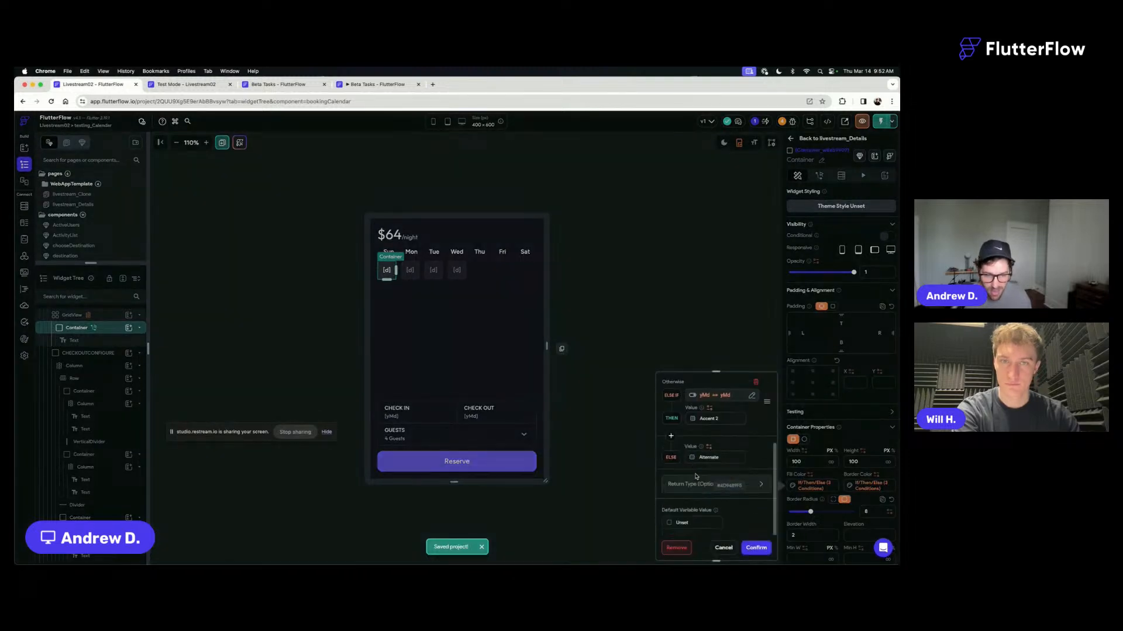
{"action": "left_click", "coordinate": [693, 457]}
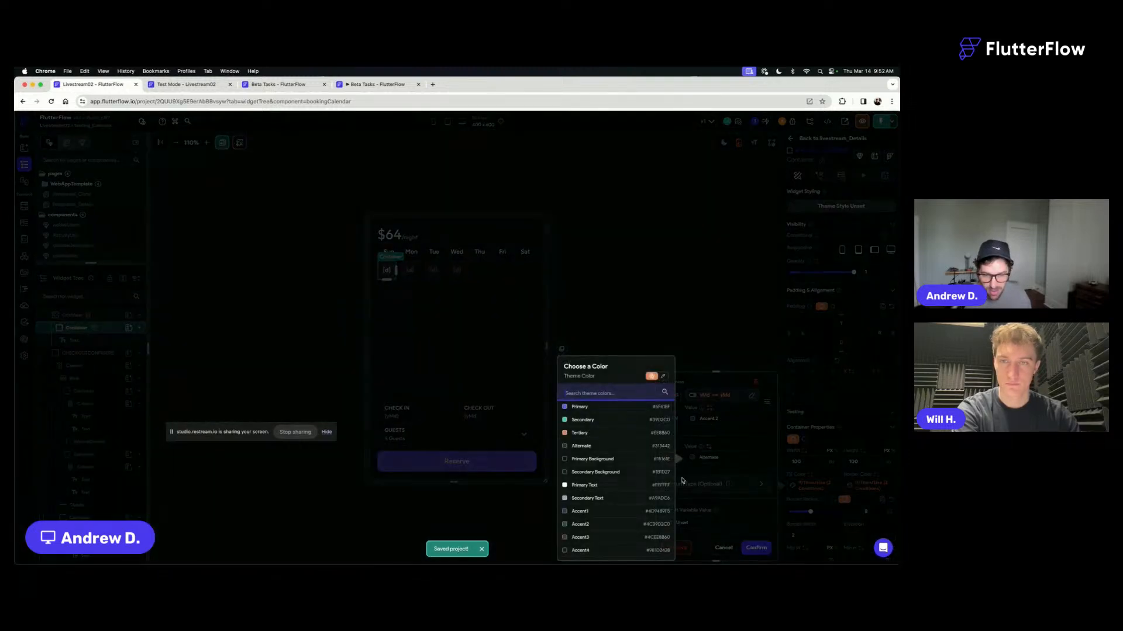
{"action": "left_click", "coordinate": [576, 473]}
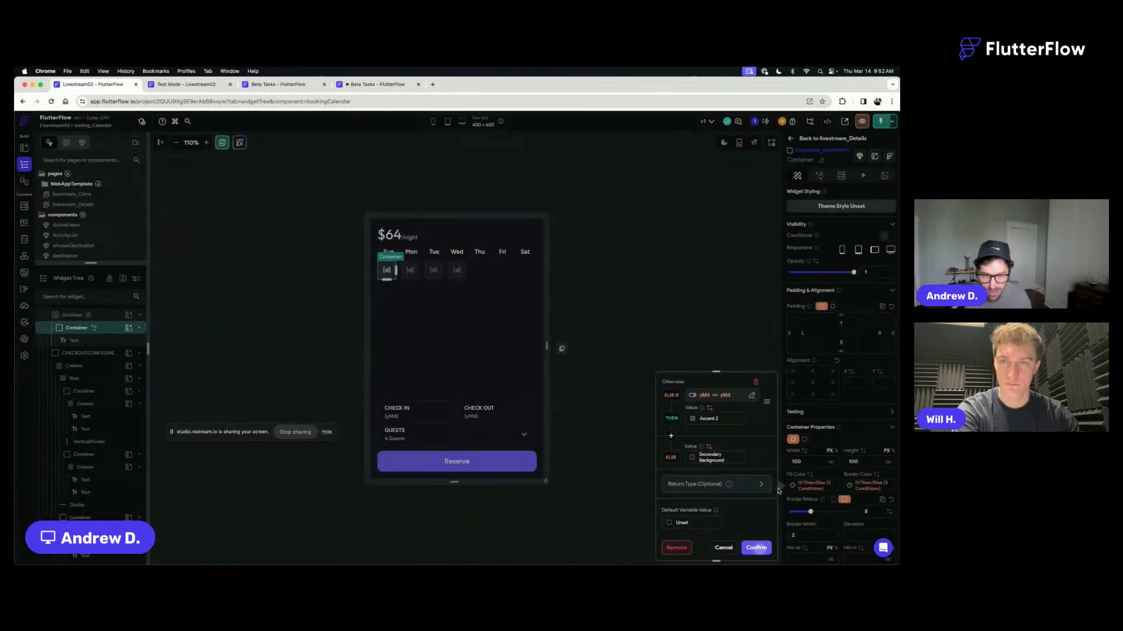
{"action": "left_click", "coordinate": [755, 548]}
- Set the ELSE value of the day container's conditional border color to Secondary Background, confirm, and save the project
{"action": "left_click", "coordinate": [859, 493]}
{"action": "scroll", "coordinate": [760, 467], "scroll_direction": "down", "scroll_amount": 3}
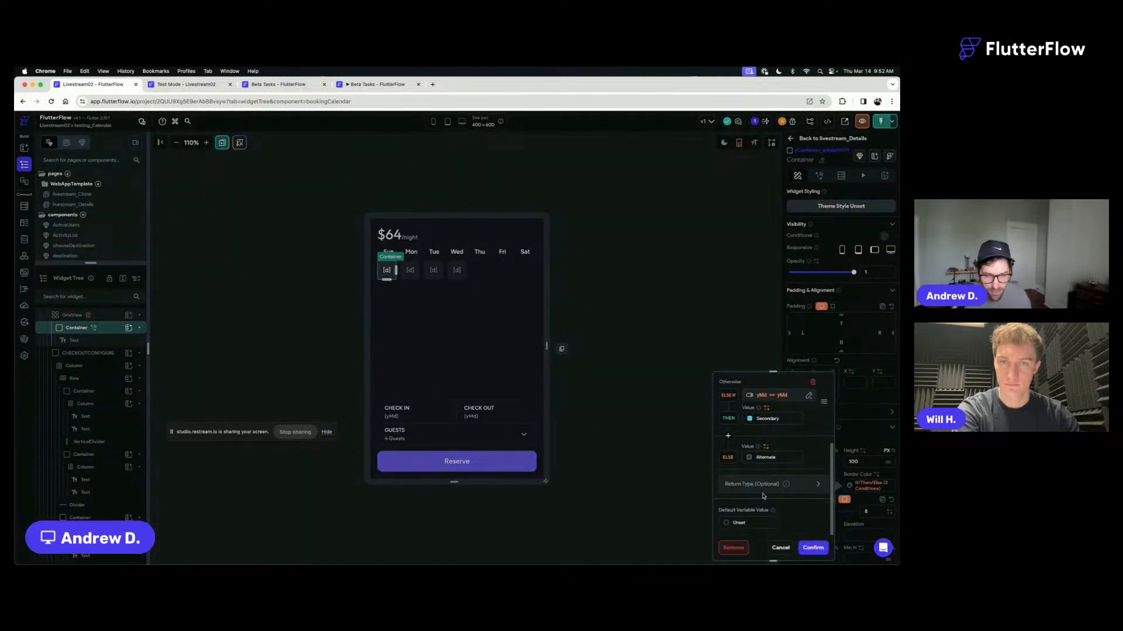
{"action": "left_click", "coordinate": [750, 457]}
{"action": "left_click", "coordinate": [649, 469]}
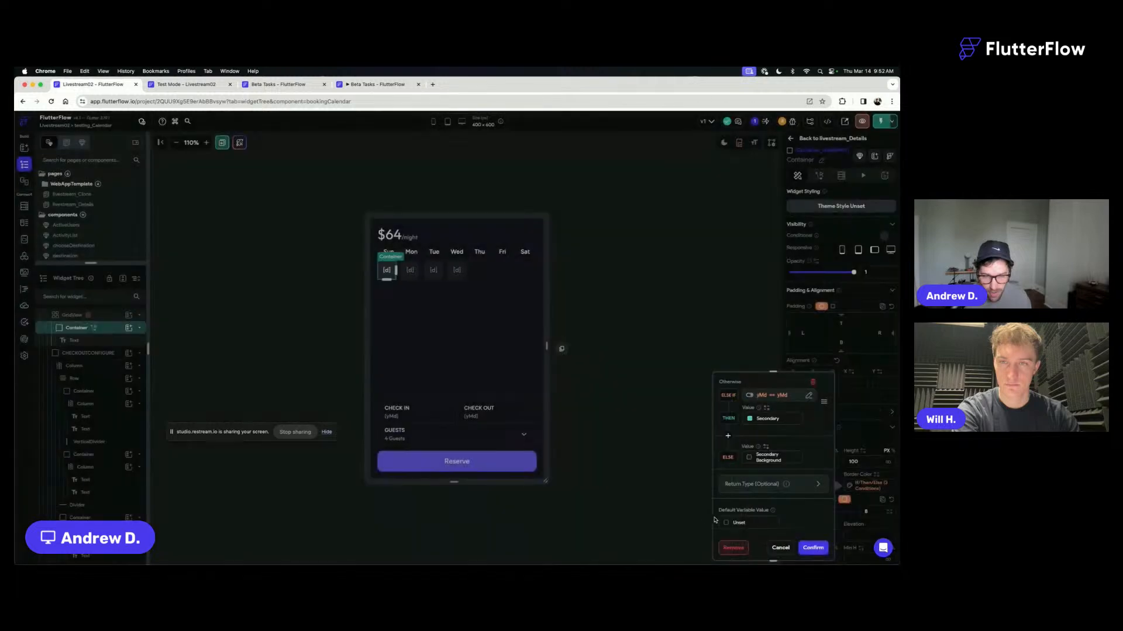
{"action": "left_click", "coordinate": [822, 551]}
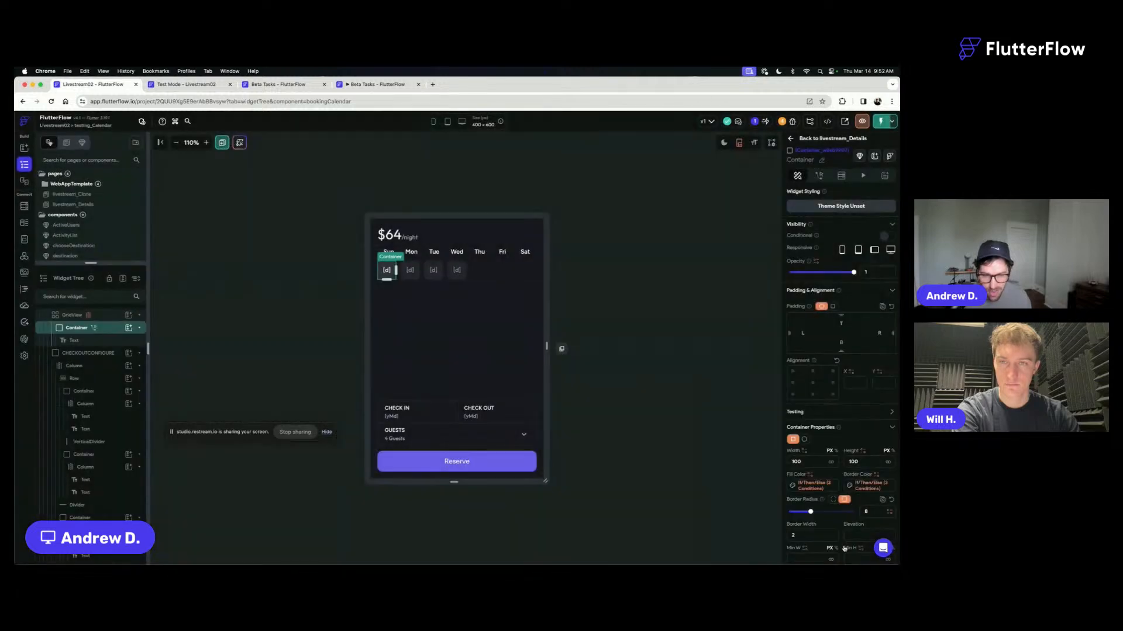
{"action": "left_click", "coordinate": [604, 290]}
{"action": "left_click", "coordinate": [426, 389]}
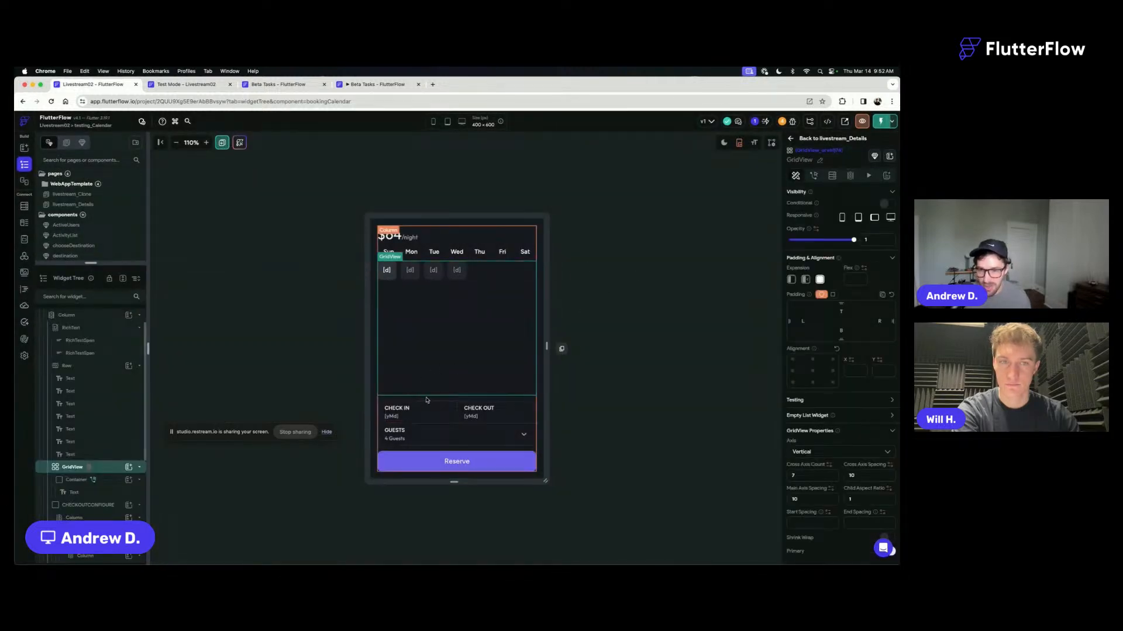
{"action": "key", "text": "super+s"}
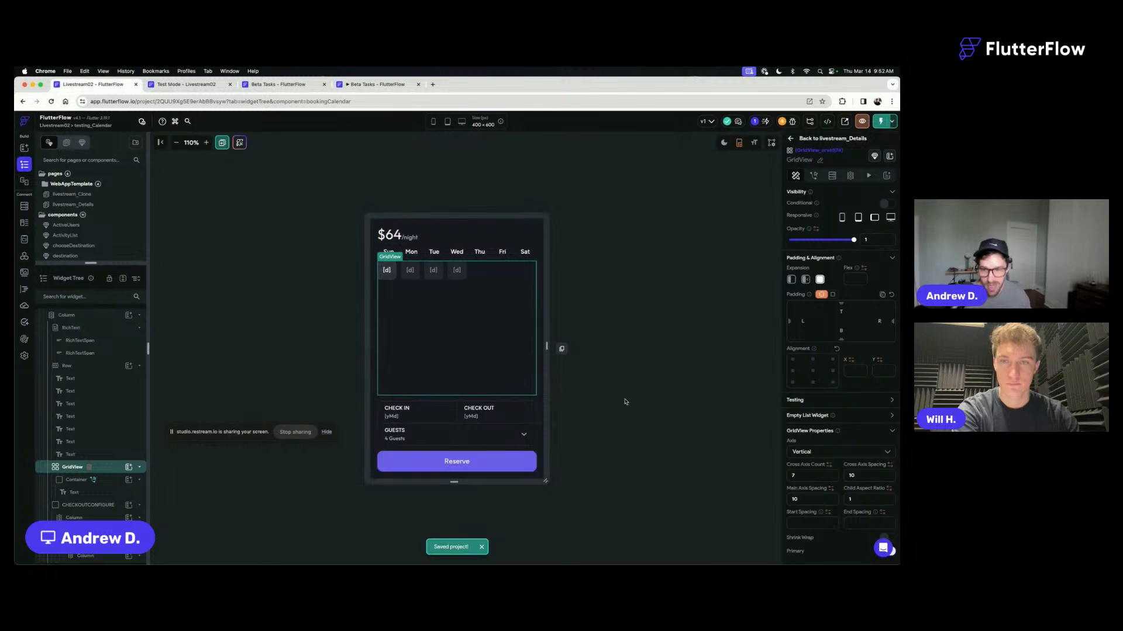
- Add a Container between the day GridView and the check-in section, and place a Text widget inside it
{"action": "key", "text": "super+slash"}
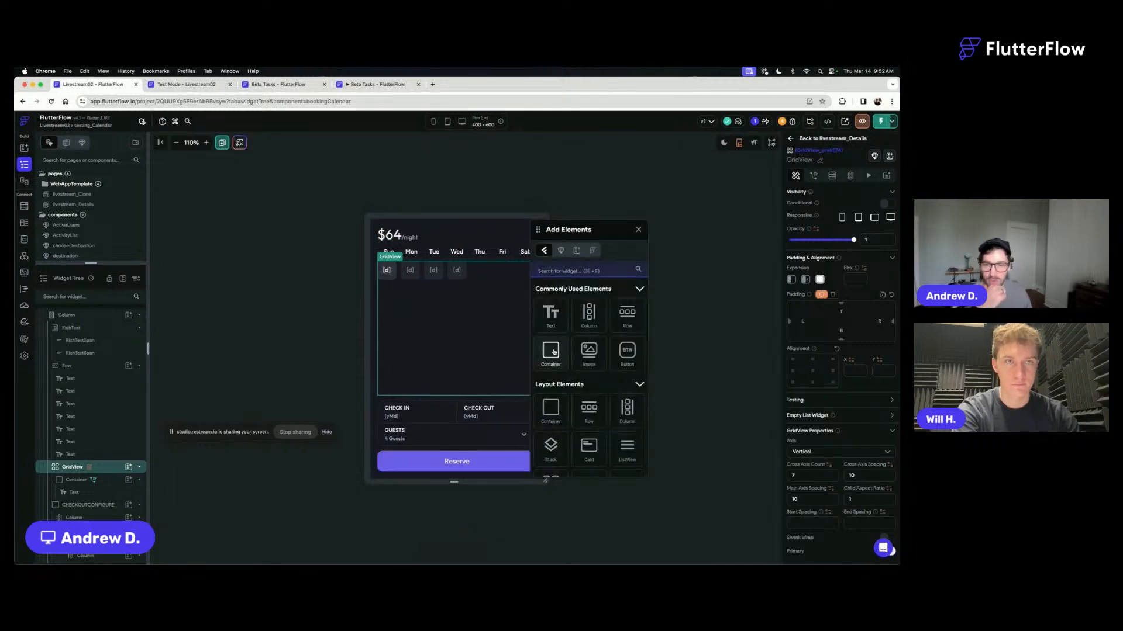
{"action": "left_click_drag", "start_coordinate": [550, 351], "coordinate": [462, 400]}
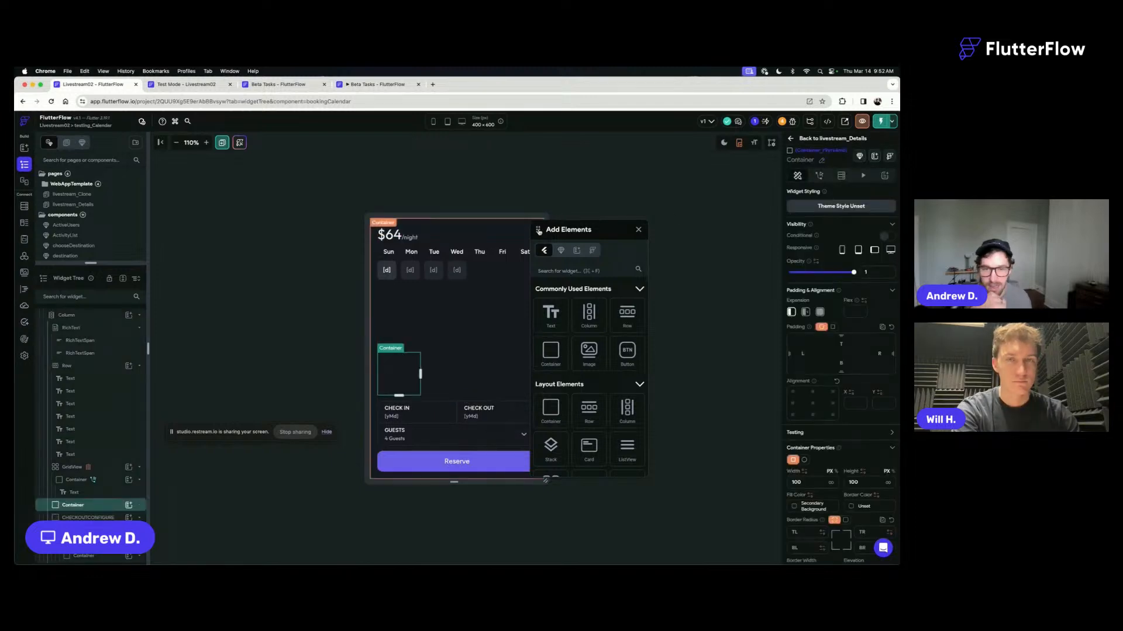
{"action": "left_click_drag", "start_coordinate": [538, 229], "coordinate": [616, 205]}
{"action": "left_click_drag", "start_coordinate": [629, 290], "coordinate": [403, 375]}
{"action": "left_click", "coordinate": [716, 206]}
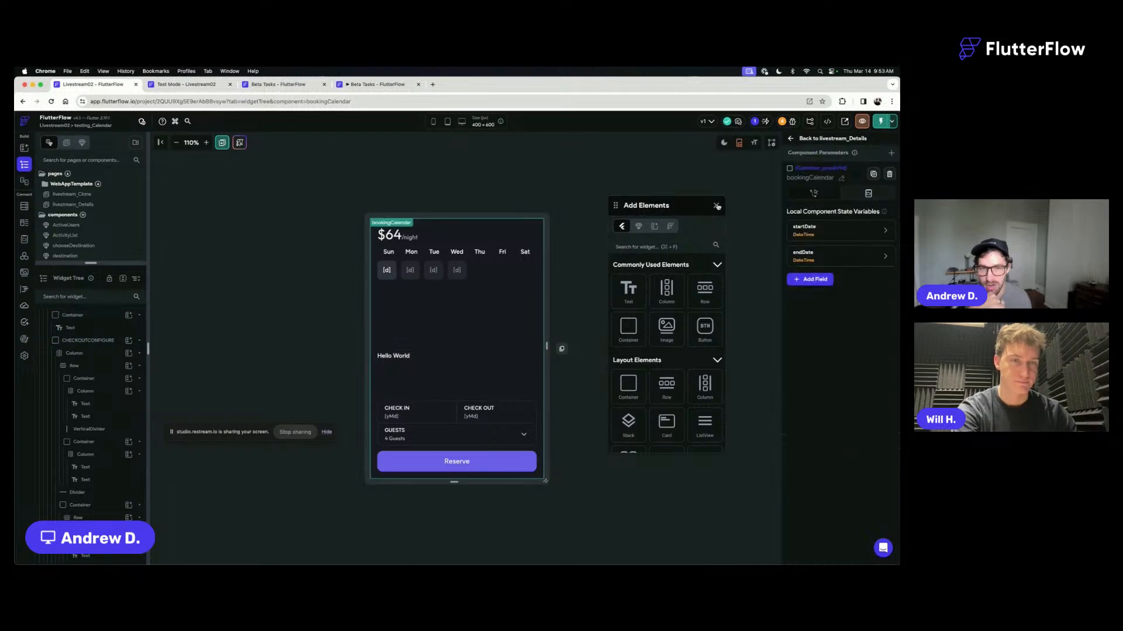
- Center the new Text widget in its container and change its text to "Clear Dates"
{"action": "left_click", "coordinate": [386, 375]}
{"action": "left_click", "coordinate": [812, 411]}
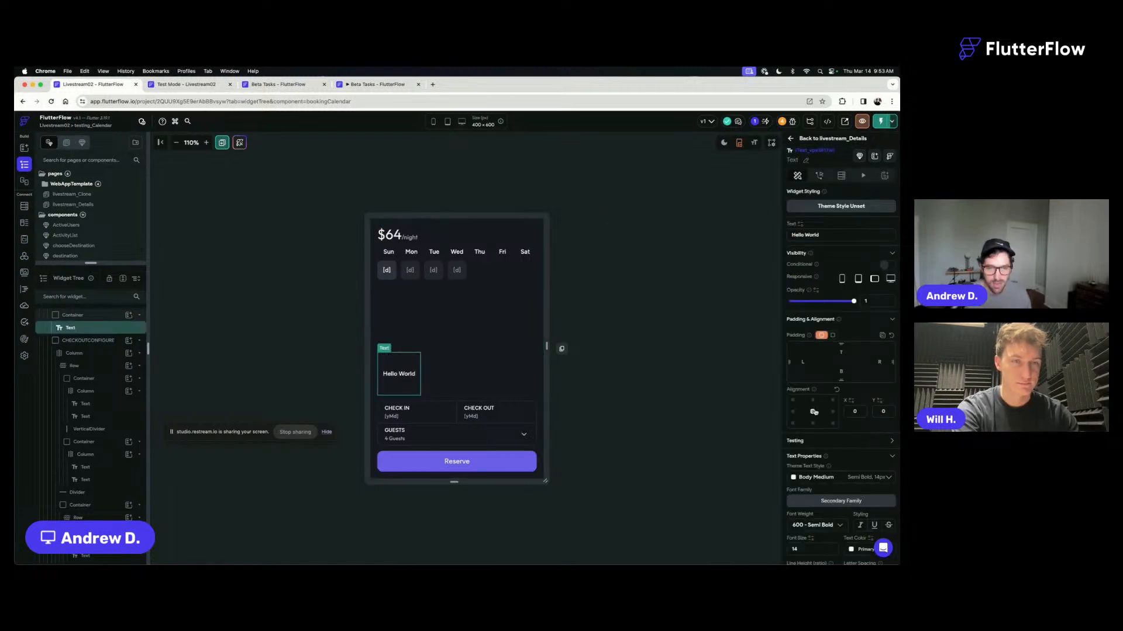
{"action": "left_click", "coordinate": [825, 235]}
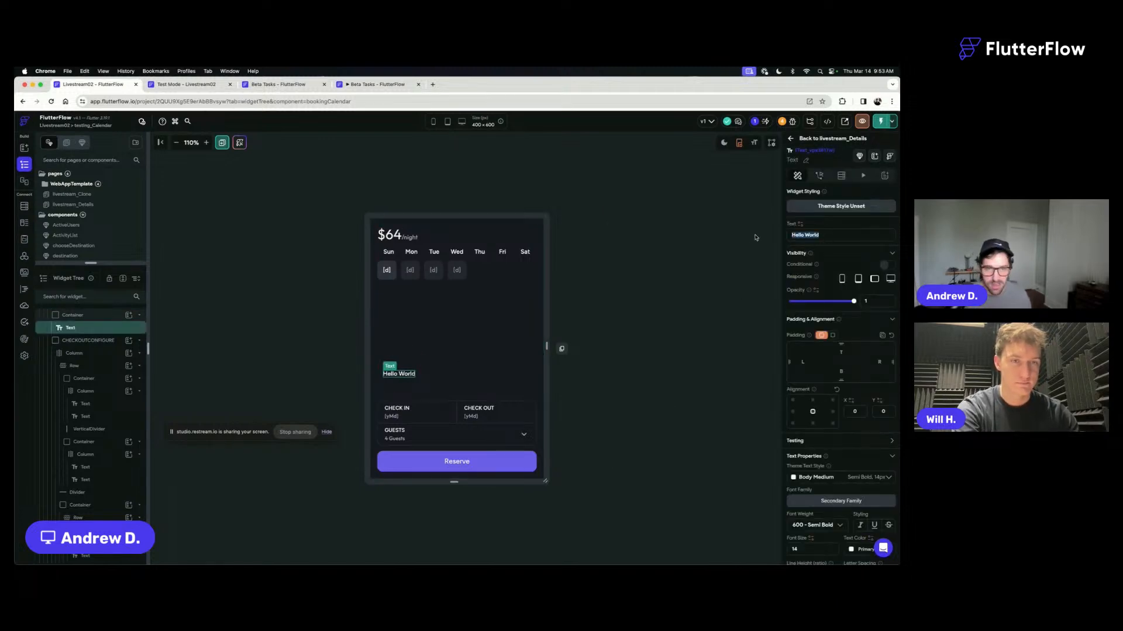
{"action": "type", "text": "Clear Dates"}
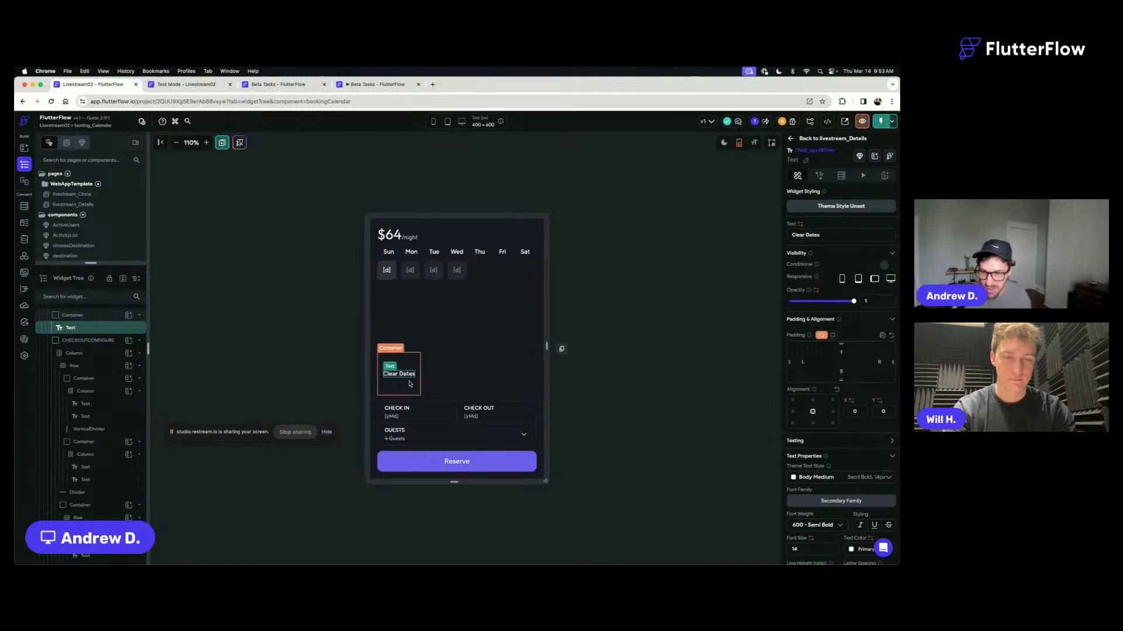
- Set the Clear Dates container's height to 32 px and its uniform border radius to 8
{"action": "left_click", "coordinate": [410, 384]}
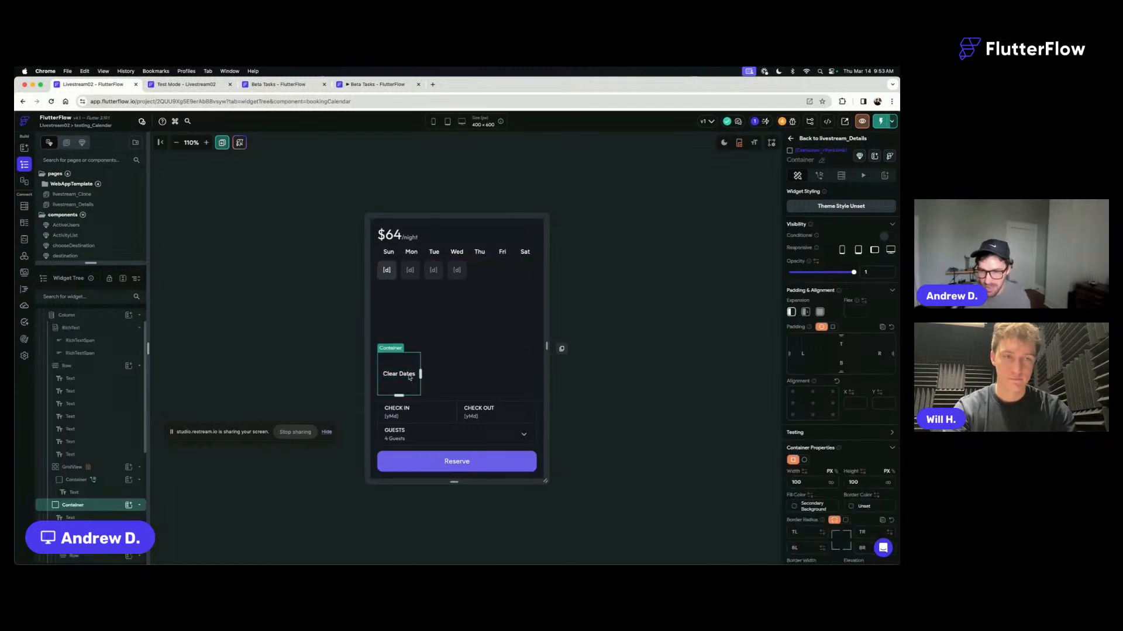
{"action": "double_click", "coordinate": [861, 484]}
{"action": "type", "text": "32"}
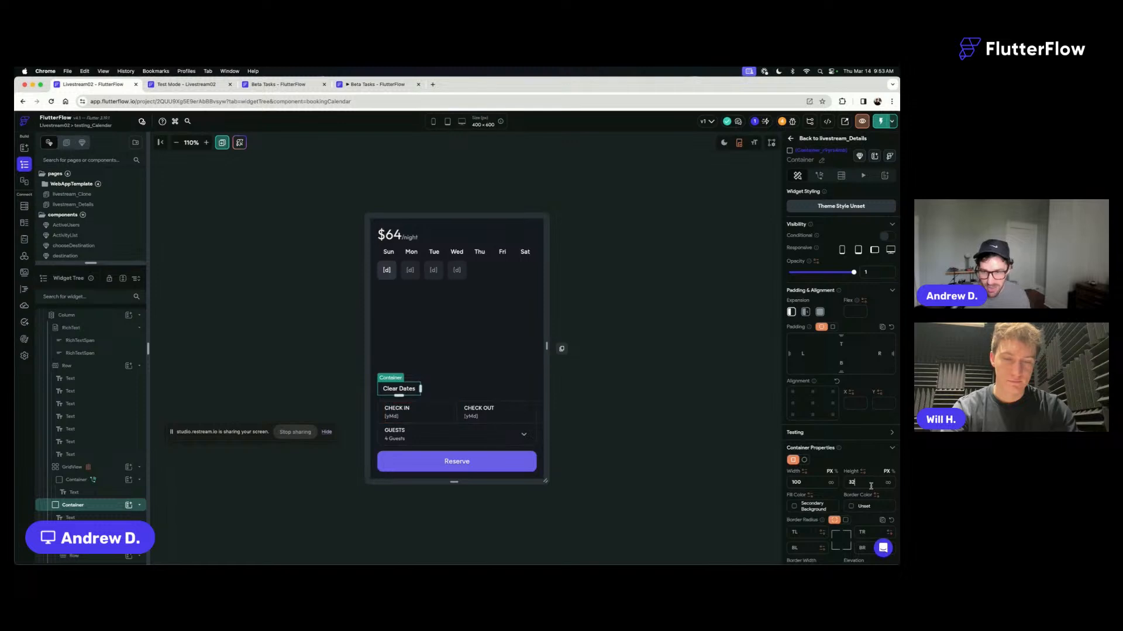
{"action": "scroll", "coordinate": [871, 486], "scroll_direction": "down", "scroll_amount": 3}
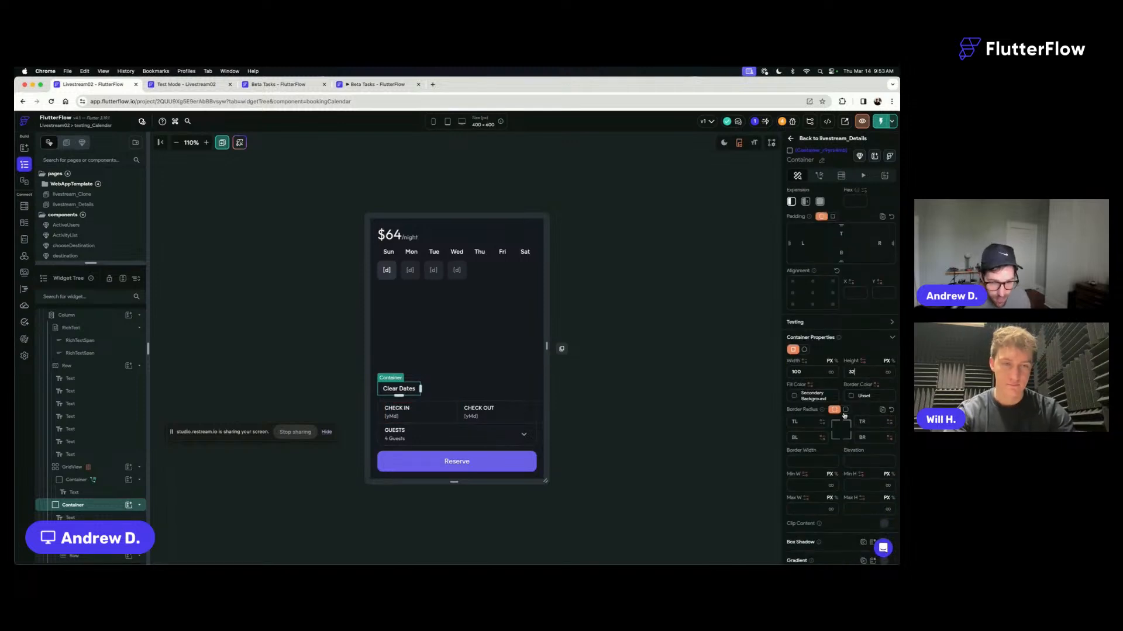
{"action": "left_click", "coordinate": [845, 410]}
{"action": "left_click", "coordinate": [865, 421]}
{"action": "type", "text": "8"}
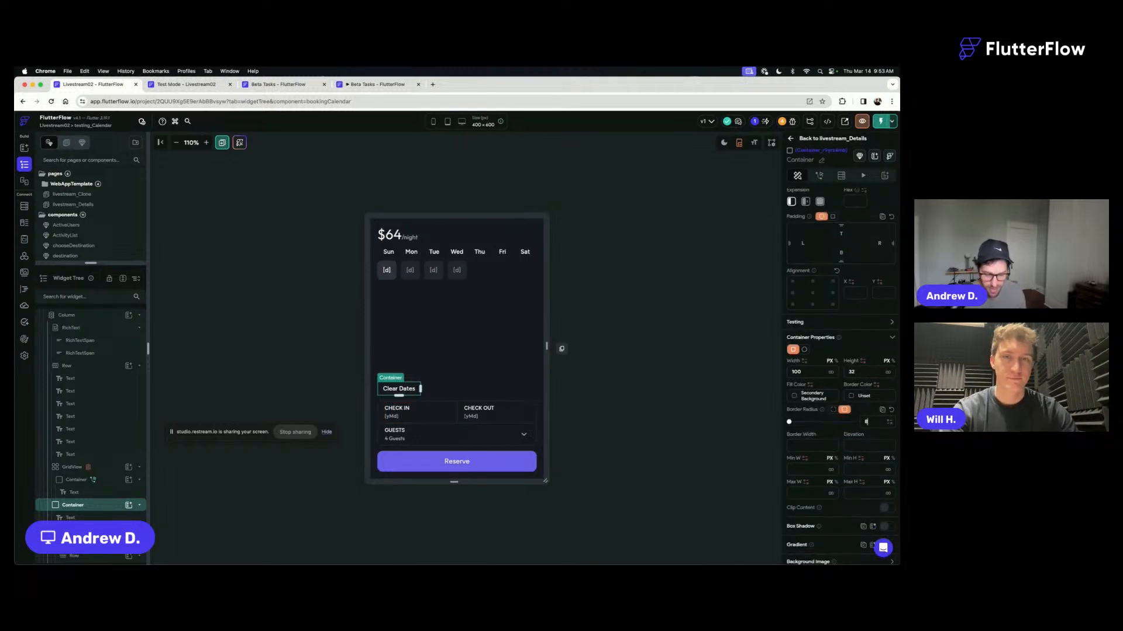
- Set both the border color and the fill color of the Clear Dates container to Accent3, and deselect it
{"action": "left_click", "coordinate": [852, 397]}
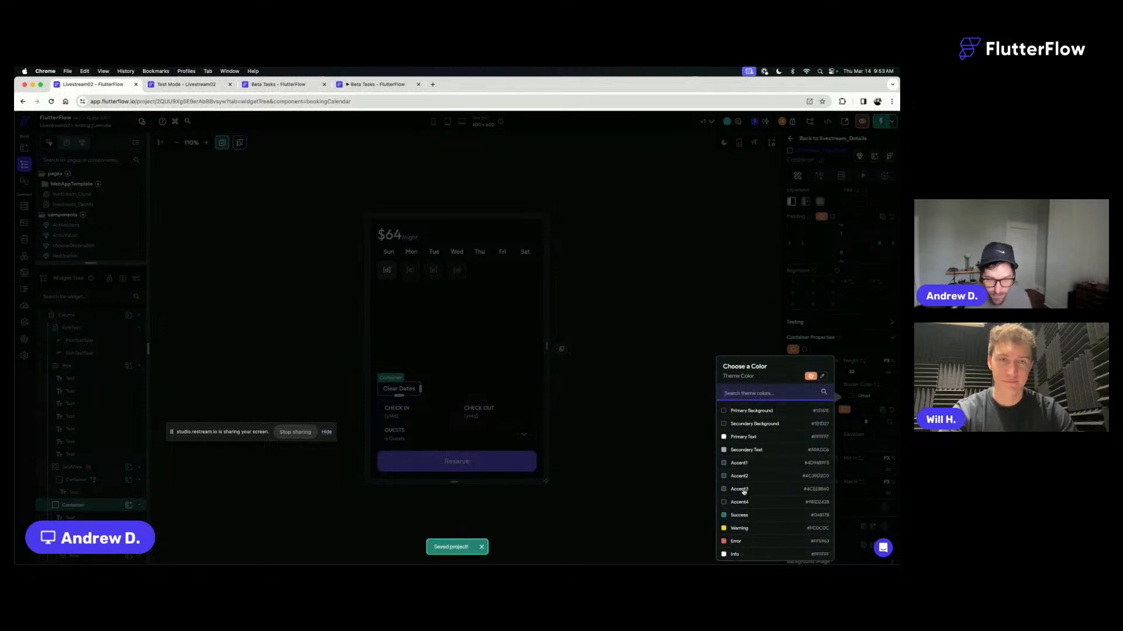
{"action": "left_click", "coordinate": [741, 489]}
{"action": "left_click", "coordinate": [794, 397]}
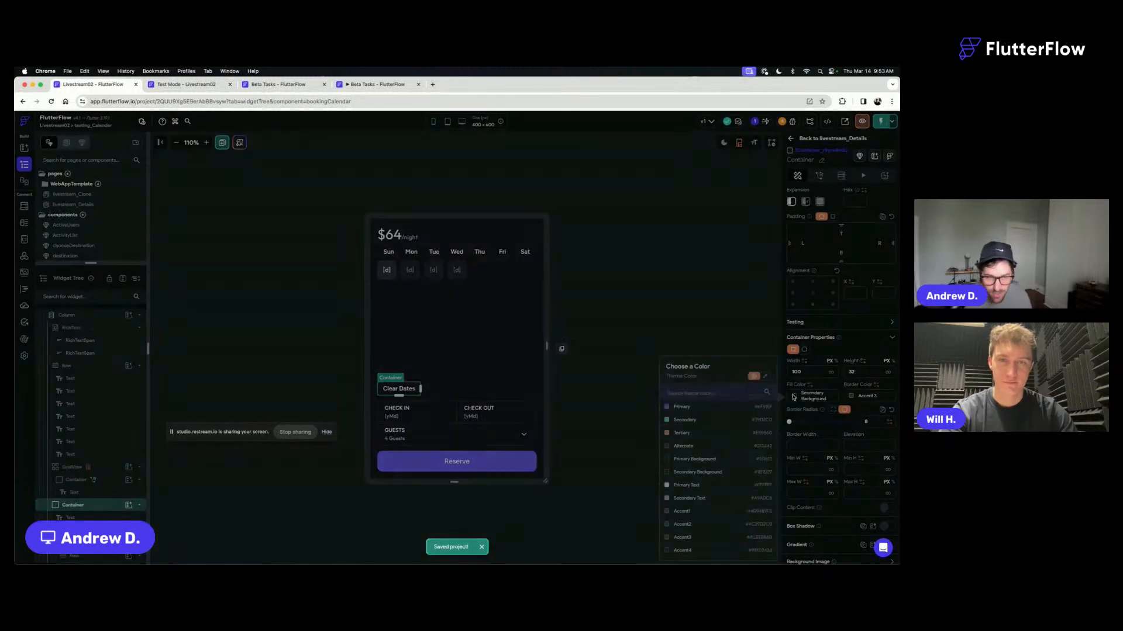
{"action": "left_click", "coordinate": [681, 538]}
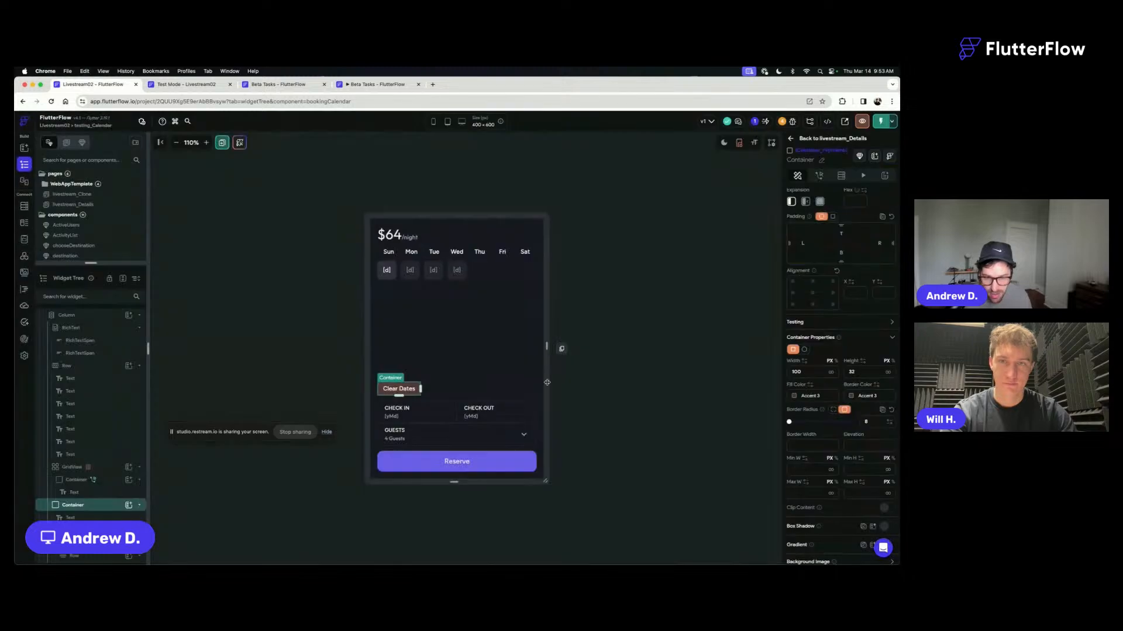
{"action": "left_click", "coordinate": [630, 398]}
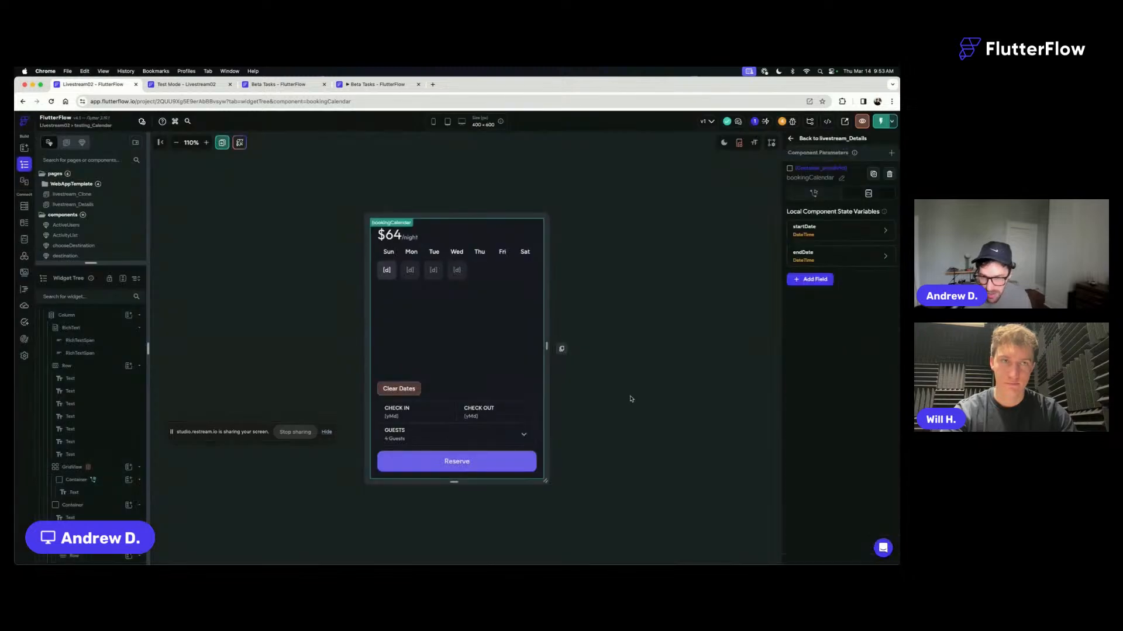
- Add an On Page Load Fade animation lasting 300 ms to the Clear Dates container
{"action": "left_click", "coordinate": [420, 388]}
{"action": "key", "text": "super+s"}
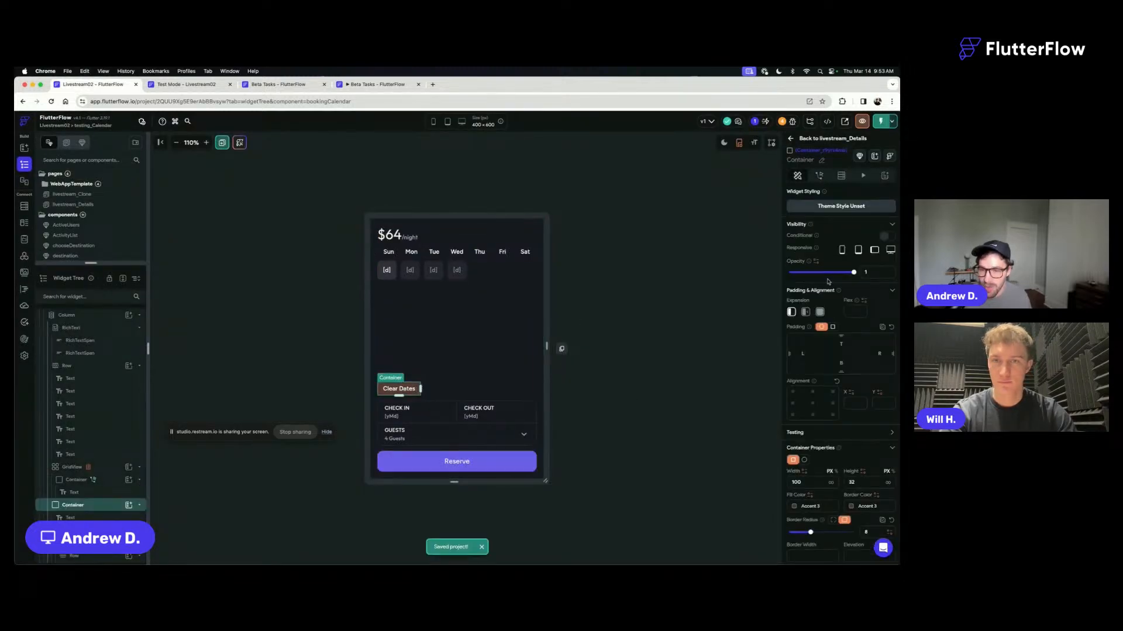
{"action": "left_click", "coordinate": [863, 175]}
{"action": "left_click", "coordinate": [830, 220]}
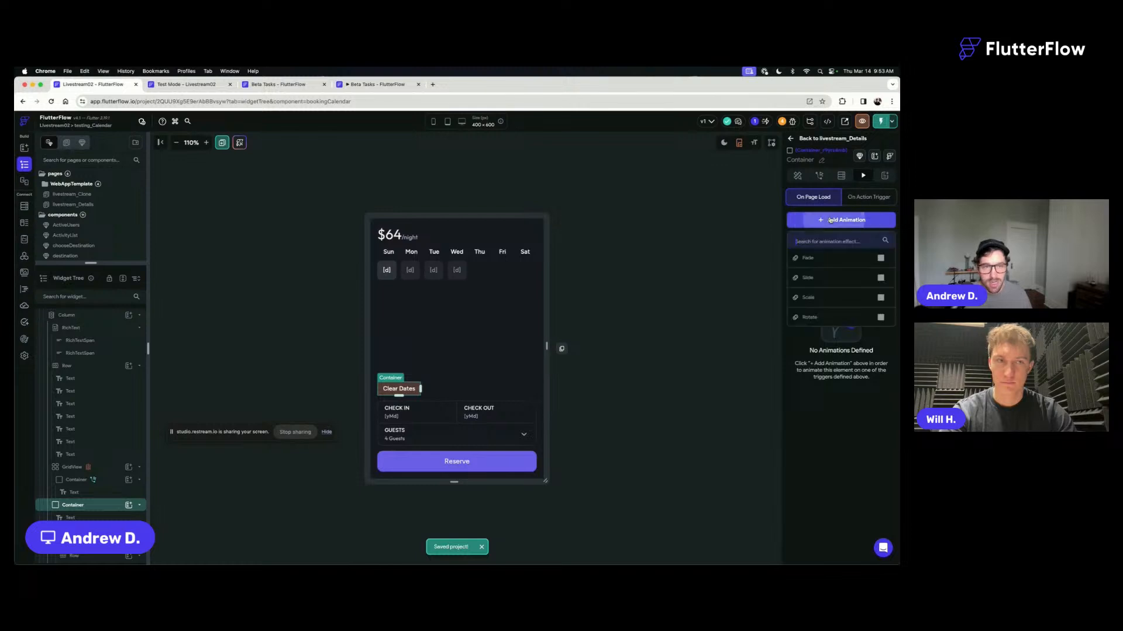
{"action": "left_click", "coordinate": [825, 258]}
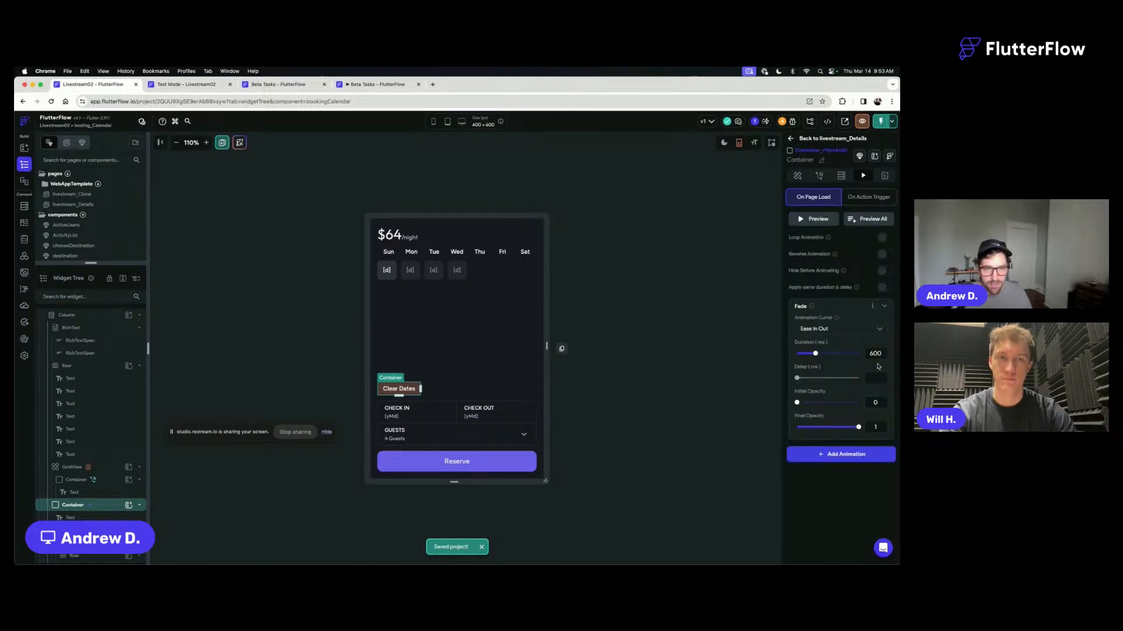
{"action": "left_click_drag", "start_coordinate": [873, 354], "coordinate": [842, 349]}
{"action": "type", "text": "3"}
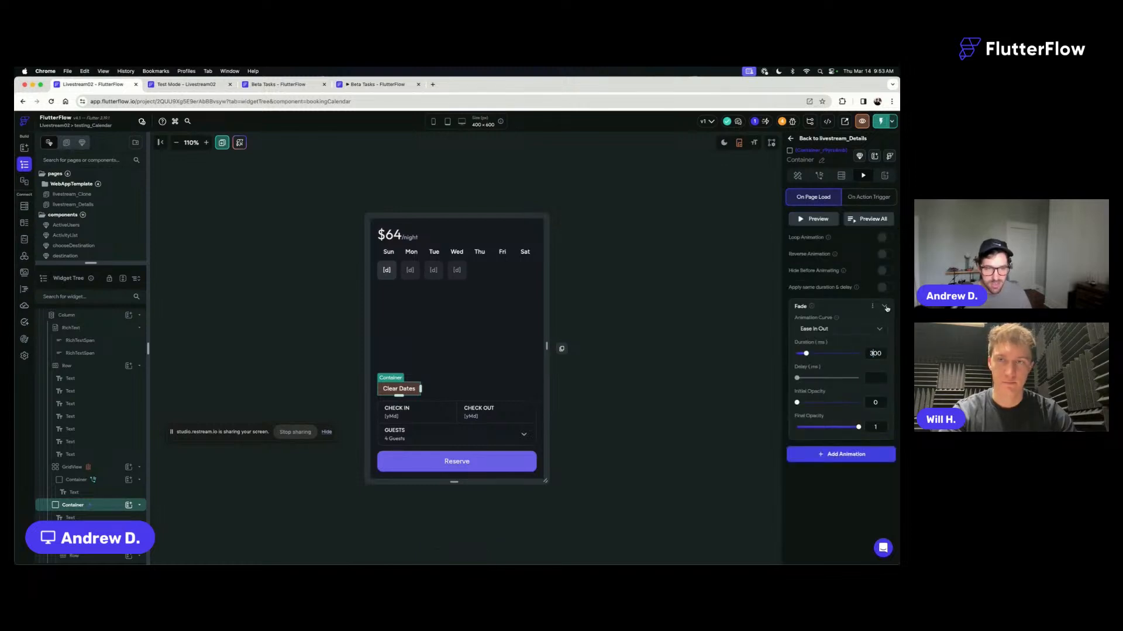
{"action": "left_click", "coordinate": [885, 307]}
- Add a Tilt effect to the Clear Dates container's On Page Load animation, alongside the Fade
{"action": "left_click", "coordinate": [842, 360]}
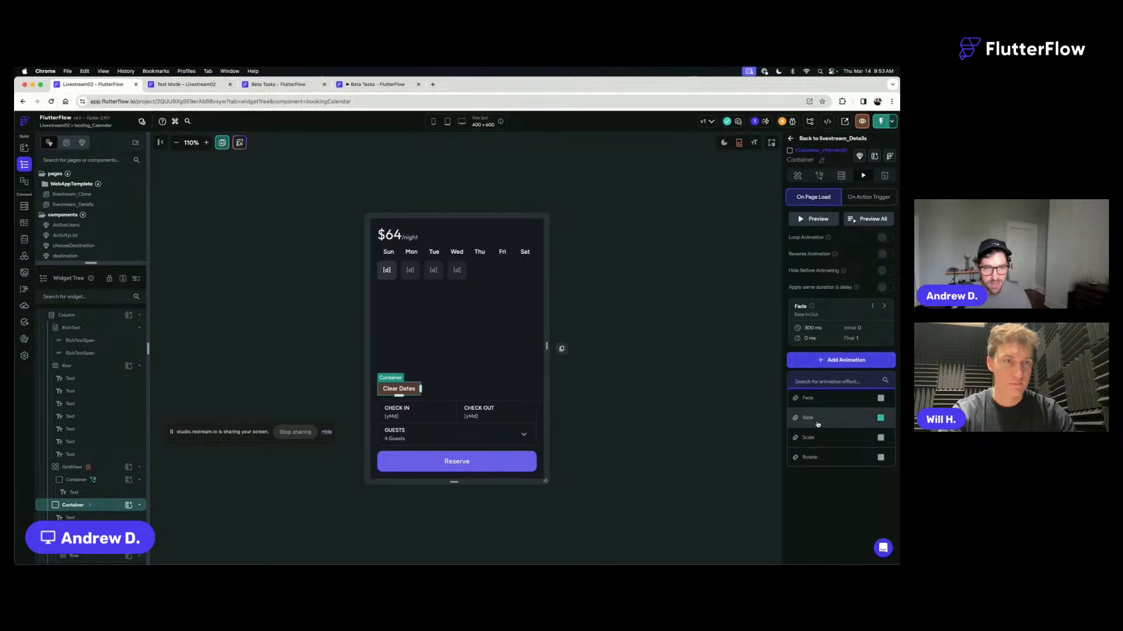
{"action": "scroll", "coordinate": [814, 423], "scroll_direction": "down", "scroll_amount": 1}
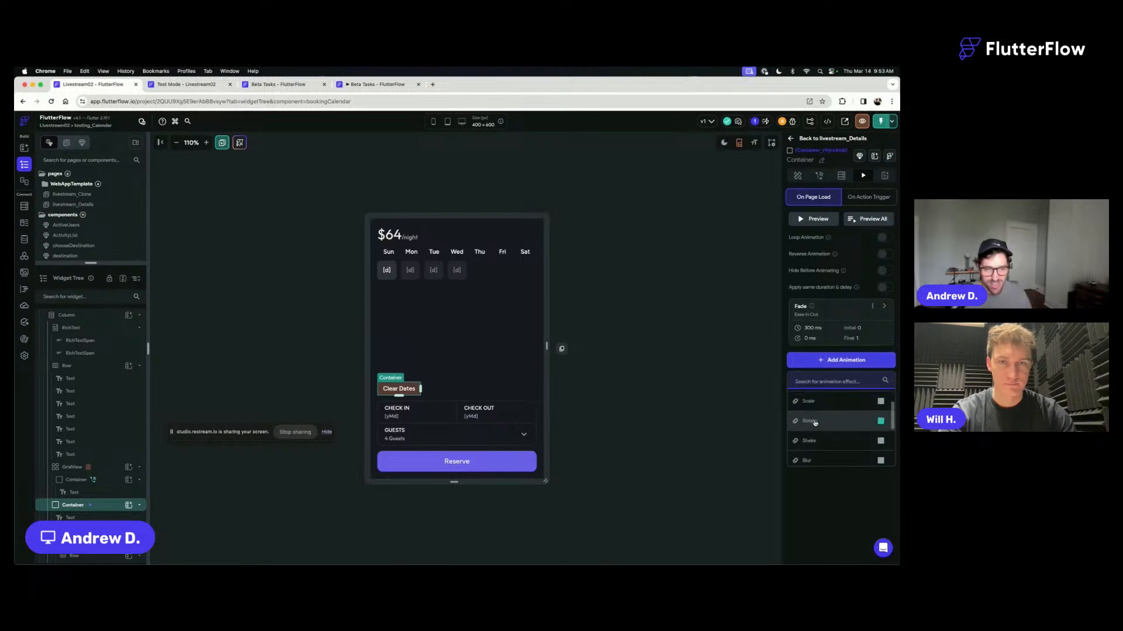
{"action": "scroll", "coordinate": [814, 424], "scroll_direction": "down", "scroll_amount": 2}
{"action": "scroll", "coordinate": [814, 423], "scroll_direction": "down", "scroll_amount": 2}
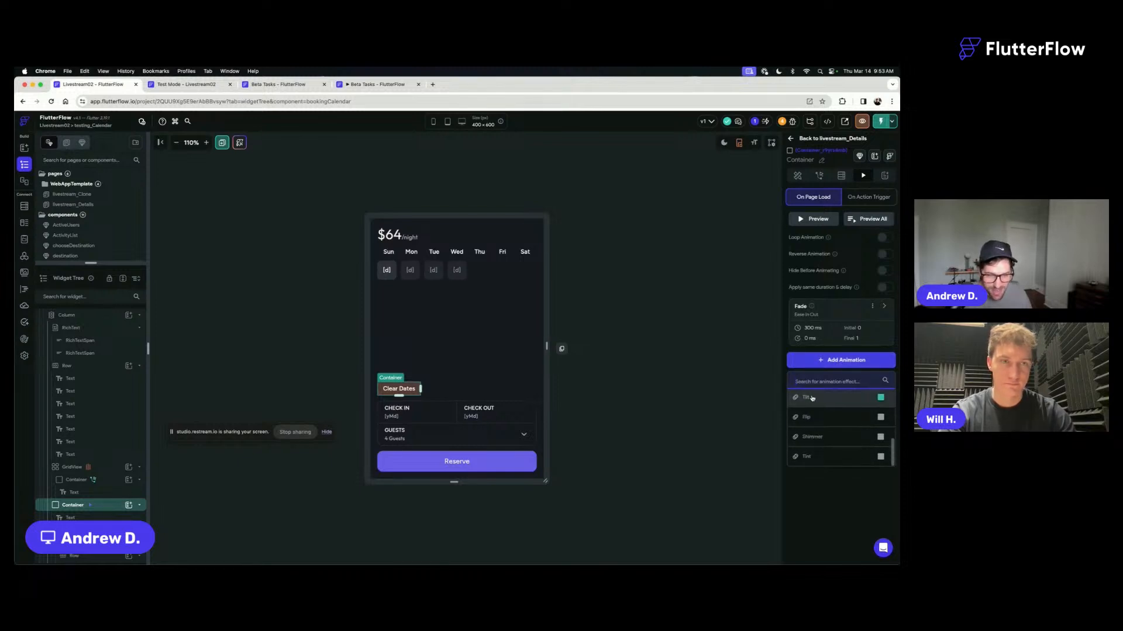
{"action": "left_click", "coordinate": [810, 398]}
- Enable Hide Before Animating and the shared duration and delay for the Clear Dates animations, and preview them
{"action": "scroll", "coordinate": [865, 407], "scroll_direction": "down", "scroll_amount": 1}
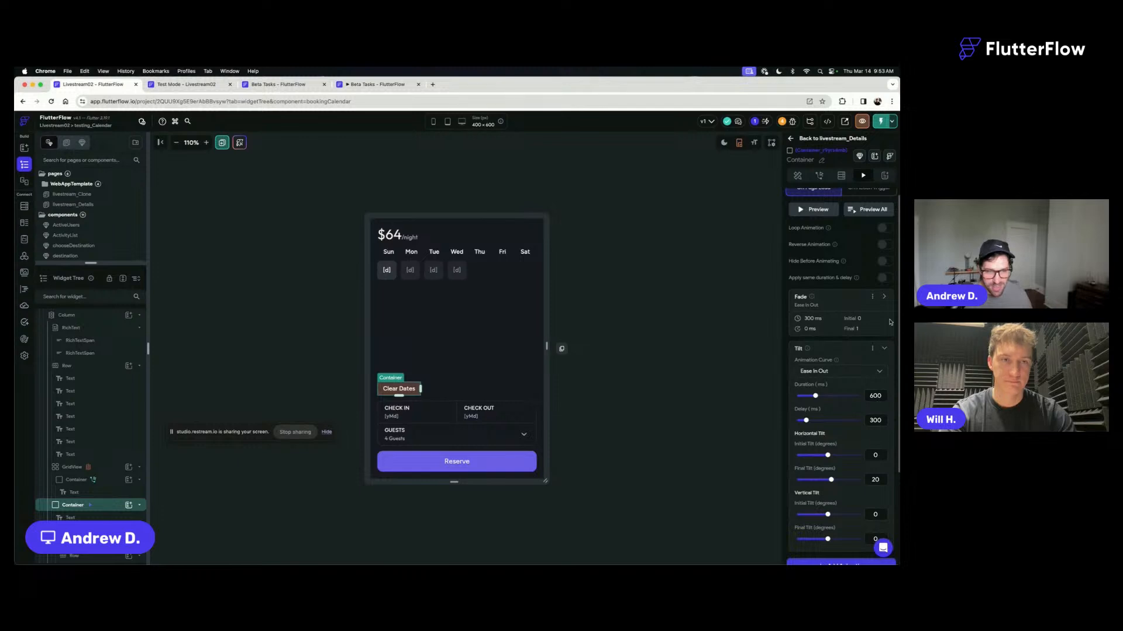
{"action": "left_click", "coordinate": [885, 261]}
{"action": "left_click", "coordinate": [885, 278]}
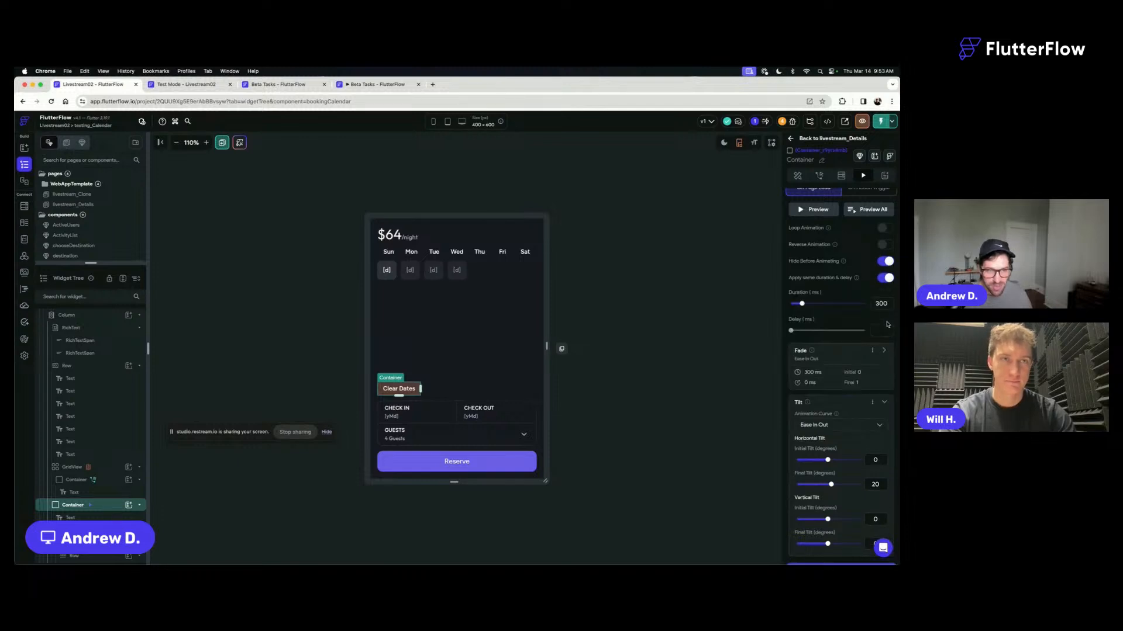
{"action": "left_click", "coordinate": [818, 210]}
{"action": "left_click", "coordinate": [862, 211]}
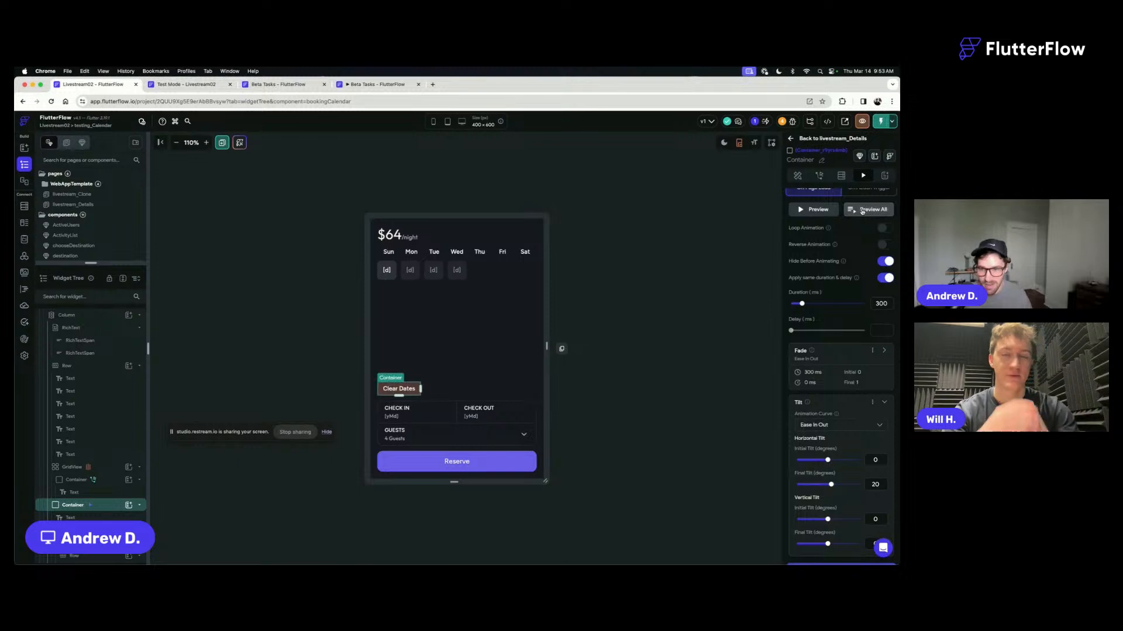
- Set the Tilt's final horizontal tilt to 0 and initial vertical tilt to 40 degrees, and preview all animations
{"action": "scroll", "coordinate": [865, 328], "scroll_direction": "down", "scroll_amount": 3}
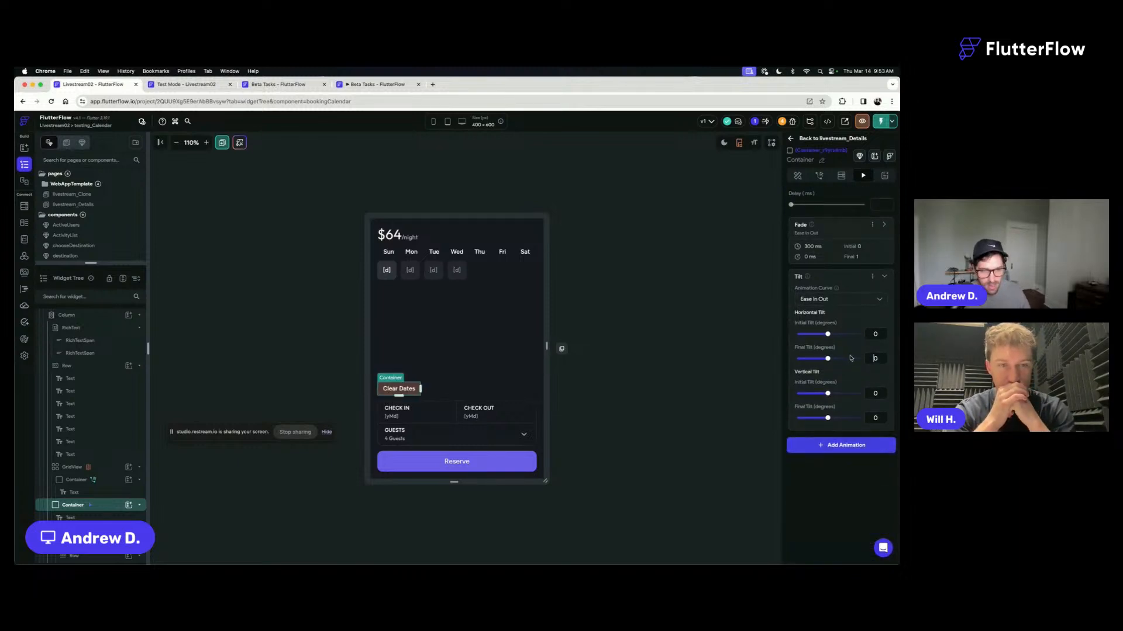
{"action": "left_click", "coordinate": [874, 392]}
{"action": "type", "text": "4"}
{"action": "scroll", "coordinate": [865, 304], "scroll_direction": "up", "scroll_amount": 3}
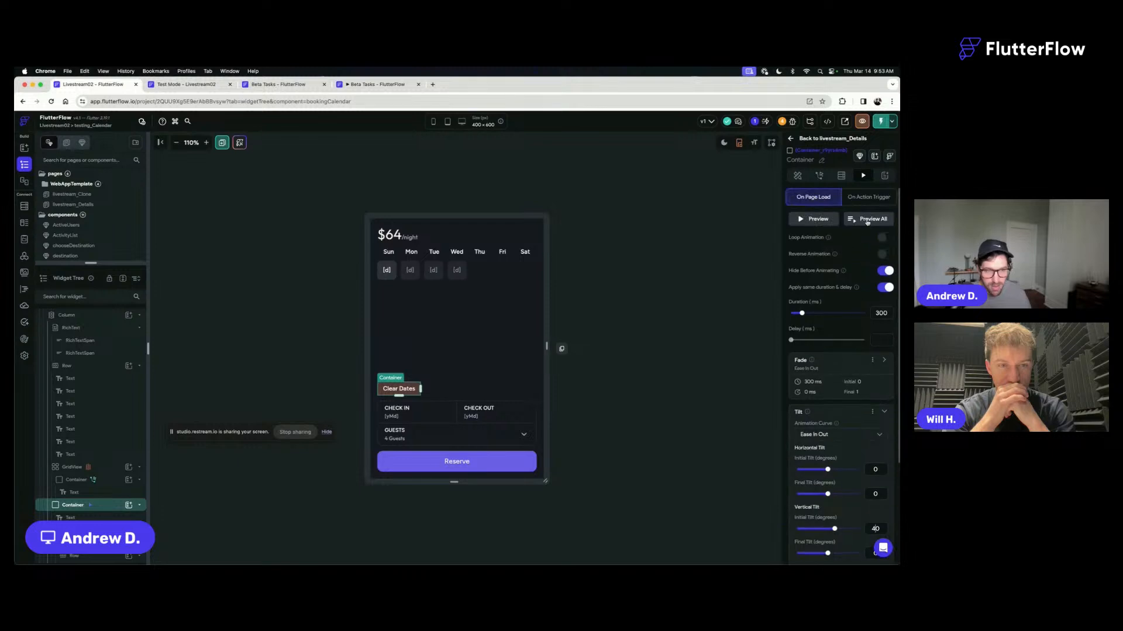
{"action": "left_click", "coordinate": [867, 220]}
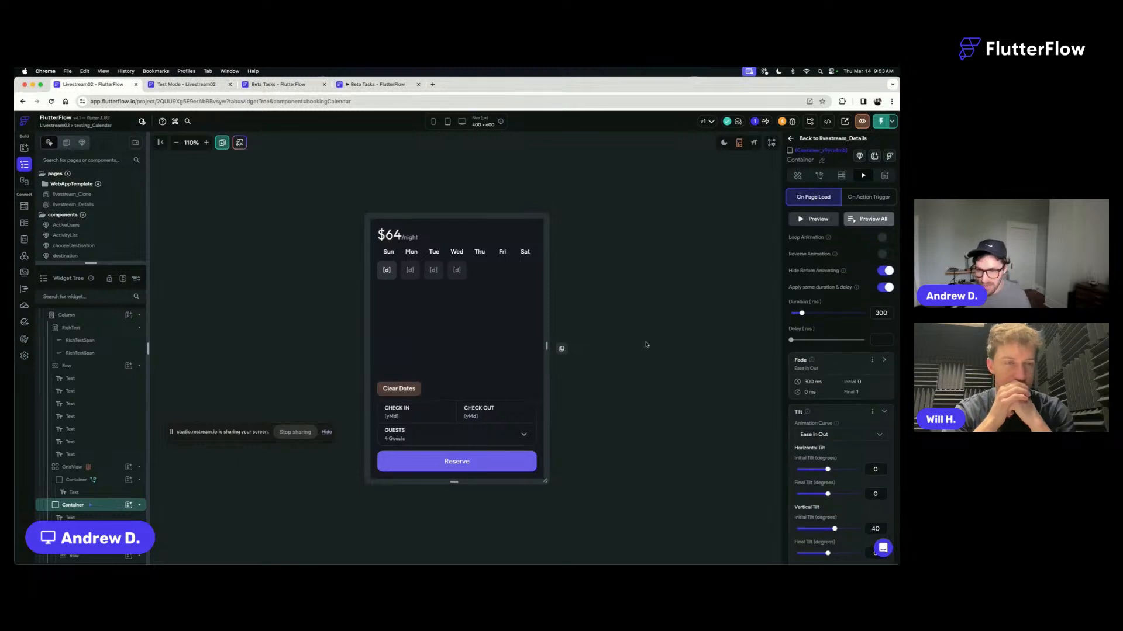
- Turn on conditional visibility for the Clear Dates container and base it on a single condition
{"action": "left_click", "coordinate": [797, 176]}
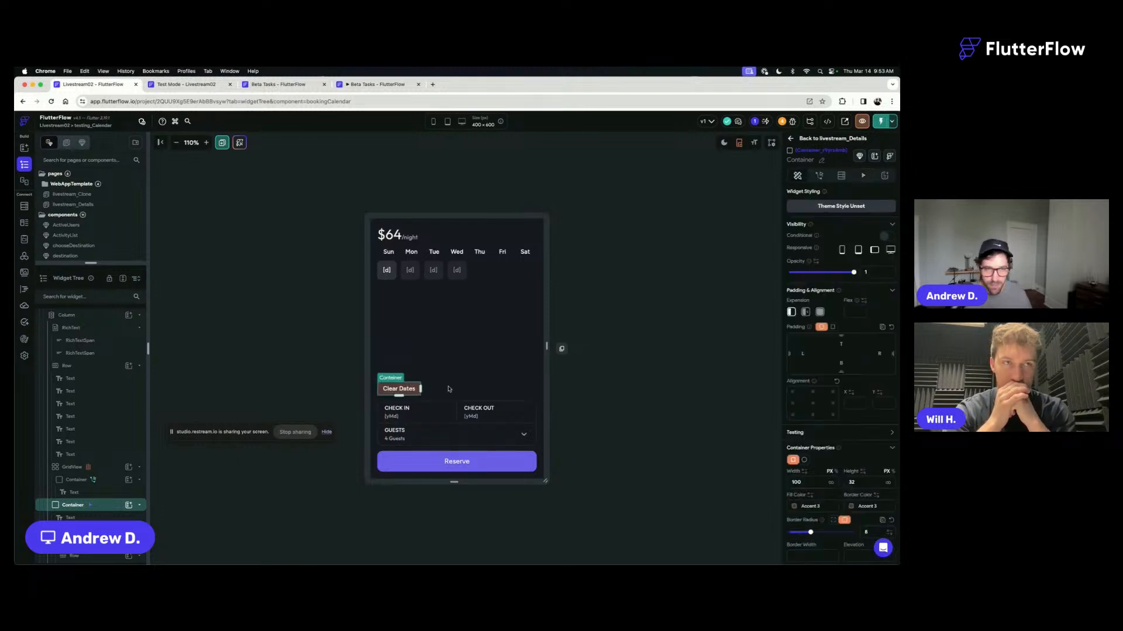
{"action": "left_click", "coordinate": [886, 237]}
{"action": "left_click", "coordinate": [800, 251]}
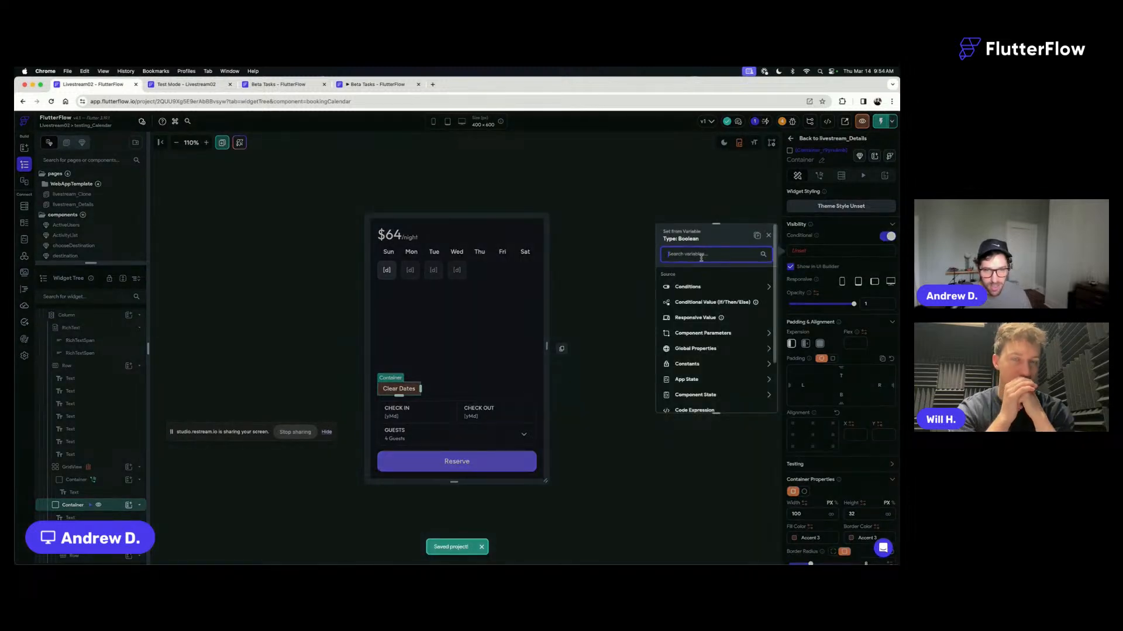
{"action": "left_click", "coordinate": [690, 287]}
{"action": "left_click", "coordinate": [691, 314]}
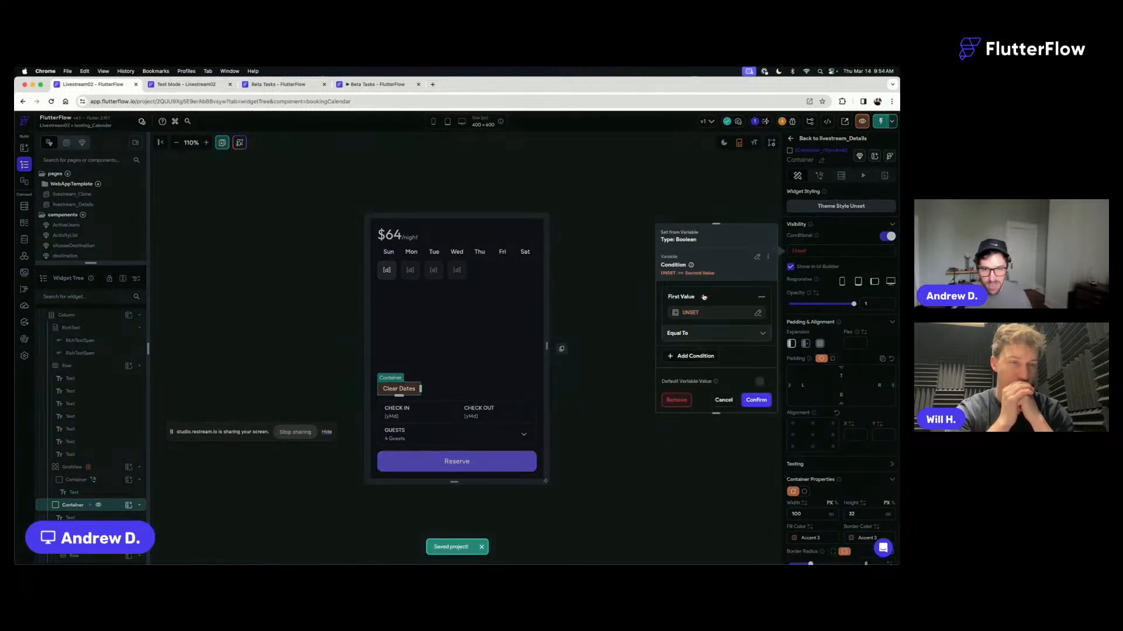
- Define the visibility condition so that the component state variable startDate Is Set, and confirm it
{"action": "left_click", "coordinate": [691, 314]}
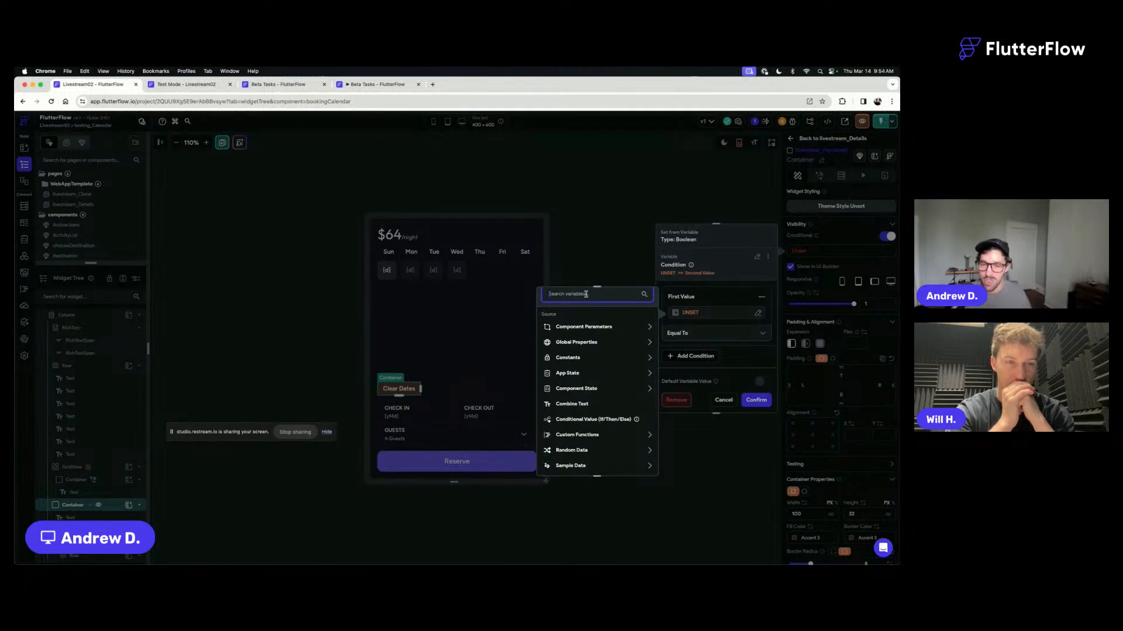
{"action": "type", "text": "star"}
{"action": "left_click", "coordinate": [568, 375]}
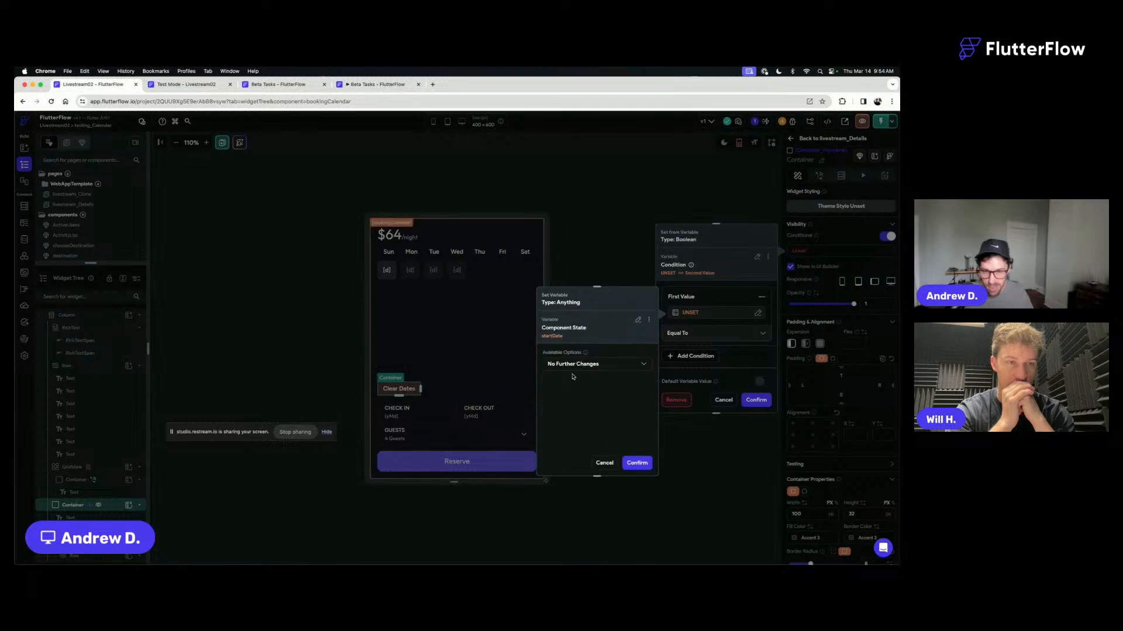
{"action": "left_click", "coordinate": [589, 365]}
{"action": "left_click", "coordinate": [579, 363]}
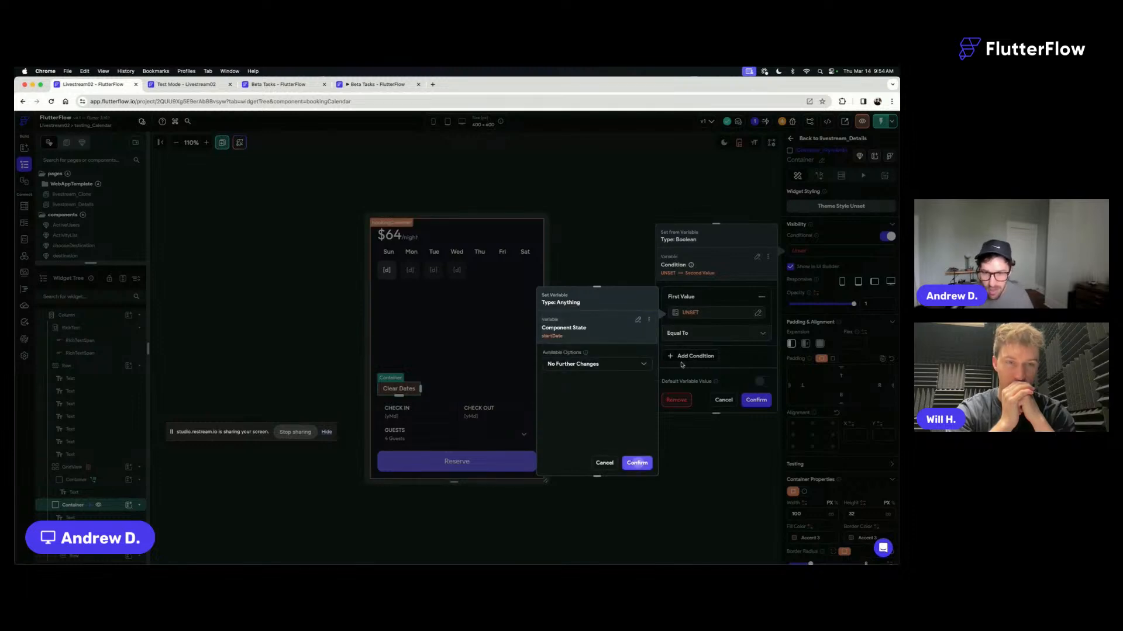
{"action": "left_click", "coordinate": [637, 463]}
{"action": "left_click", "coordinate": [688, 338]}
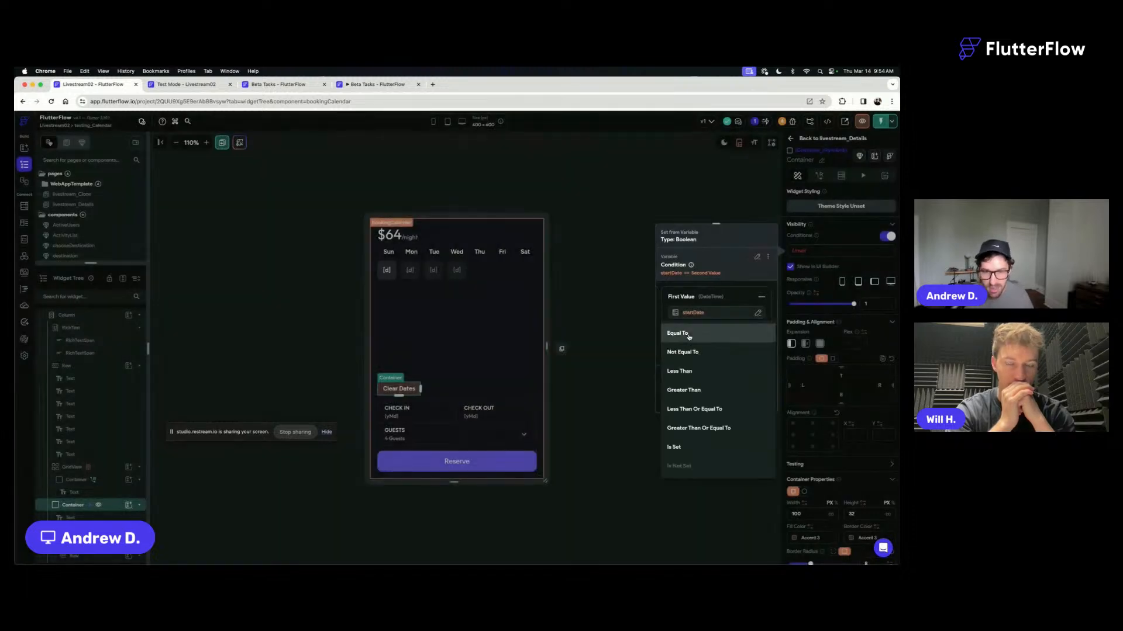
{"action": "left_click", "coordinate": [681, 448]}
{"action": "left_click", "coordinate": [754, 398]}
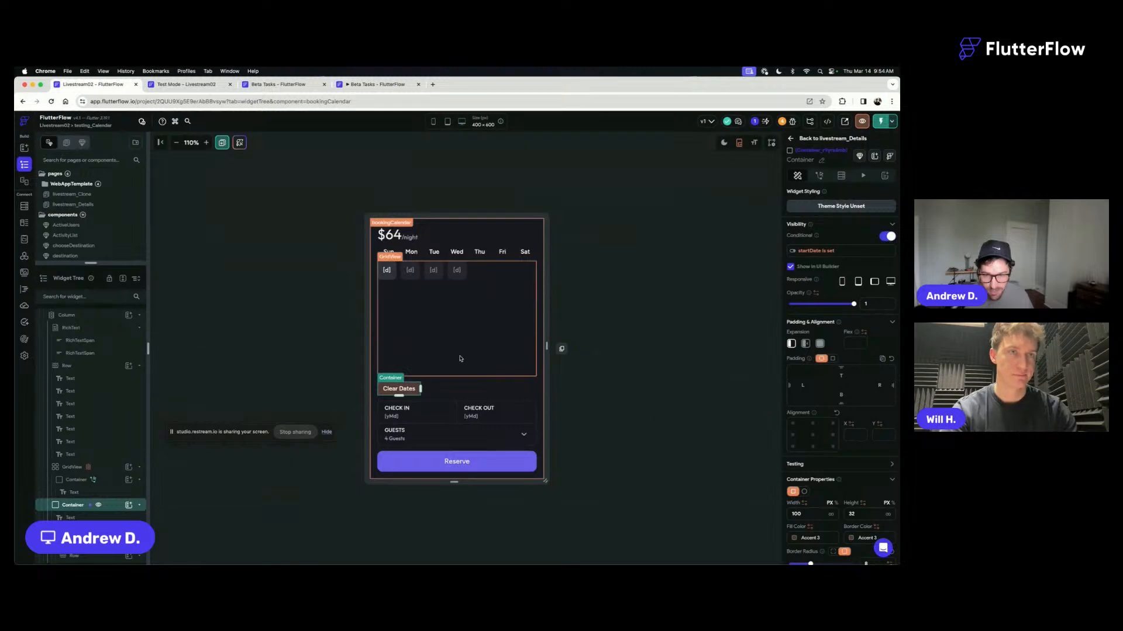
- Make the Clear Dates container Implicit Animated with an Ease In Out curve and a 200 ms duration
{"action": "scroll", "coordinate": [845, 485], "scroll_direction": "down", "scroll_amount": 5}
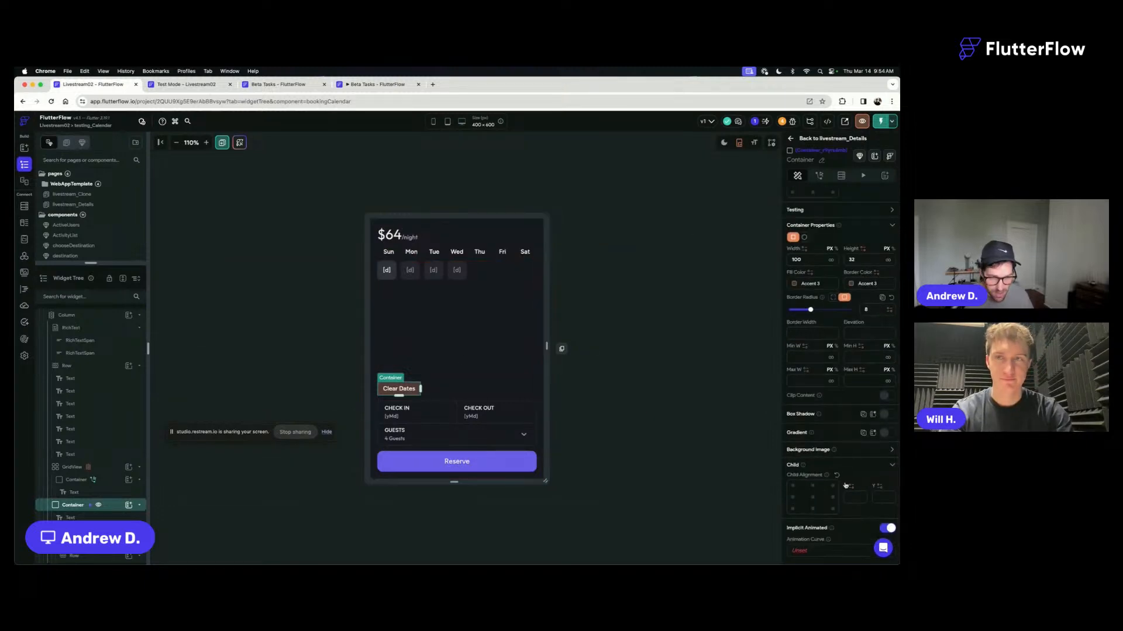
{"action": "left_click", "coordinate": [830, 496]}
{"action": "left_click", "coordinate": [811, 457]}
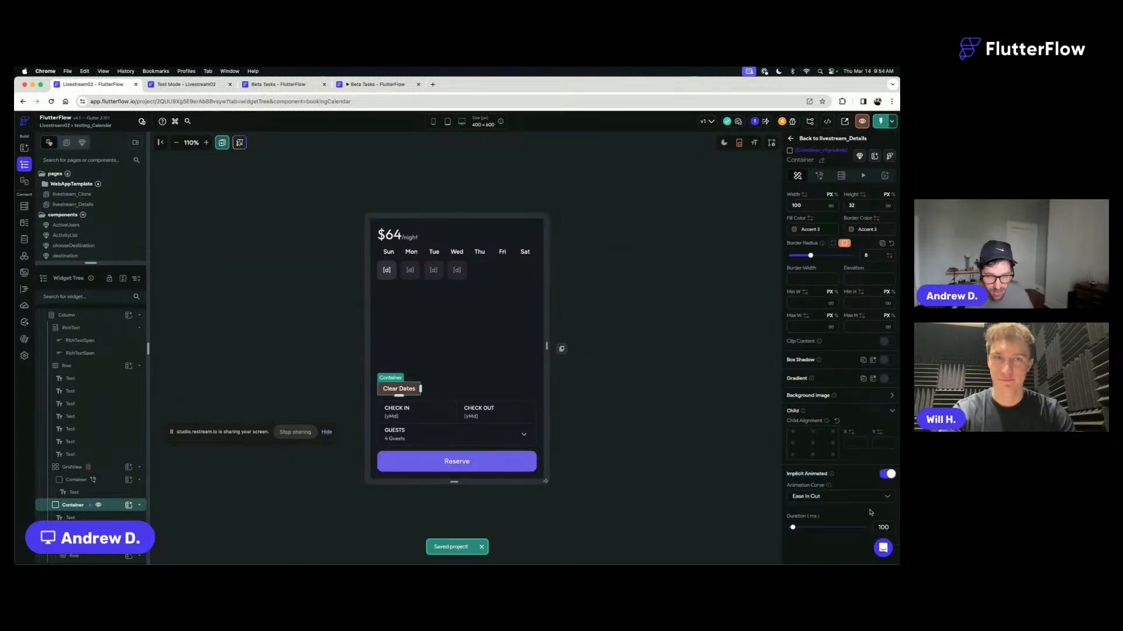
{"action": "type", "text": "200"}
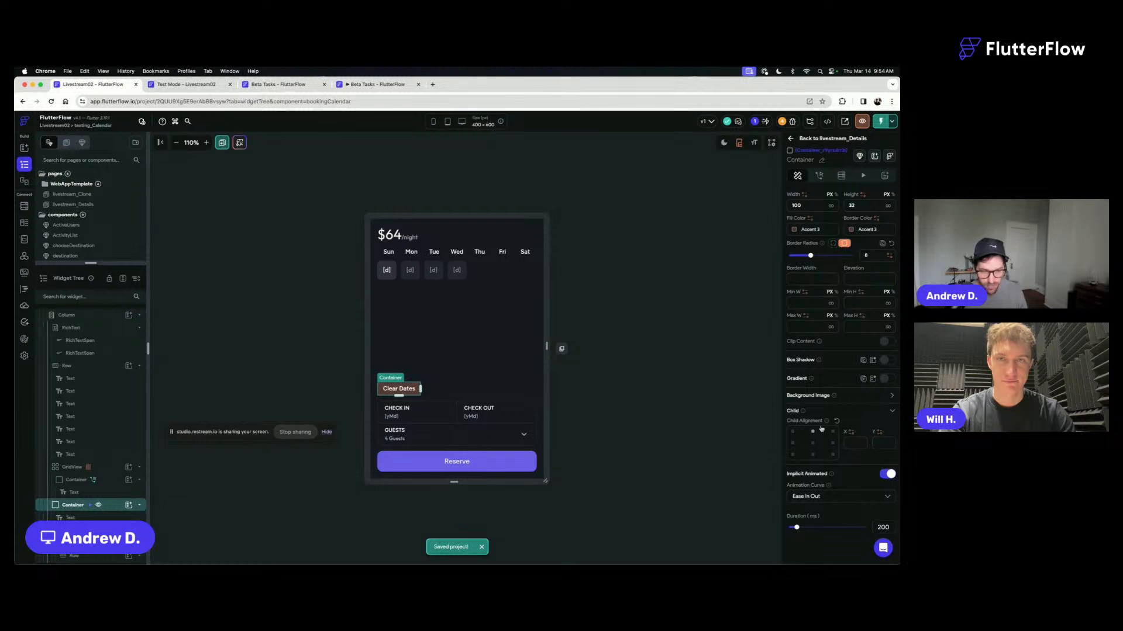
{"action": "scroll", "coordinate": [820, 427], "scroll_direction": "up", "scroll_amount": 6}
- Enlarge the component canvas to about 400 × 692 and set the outer booking container's height to 650 px
{"action": "left_click", "coordinate": [610, 392]}
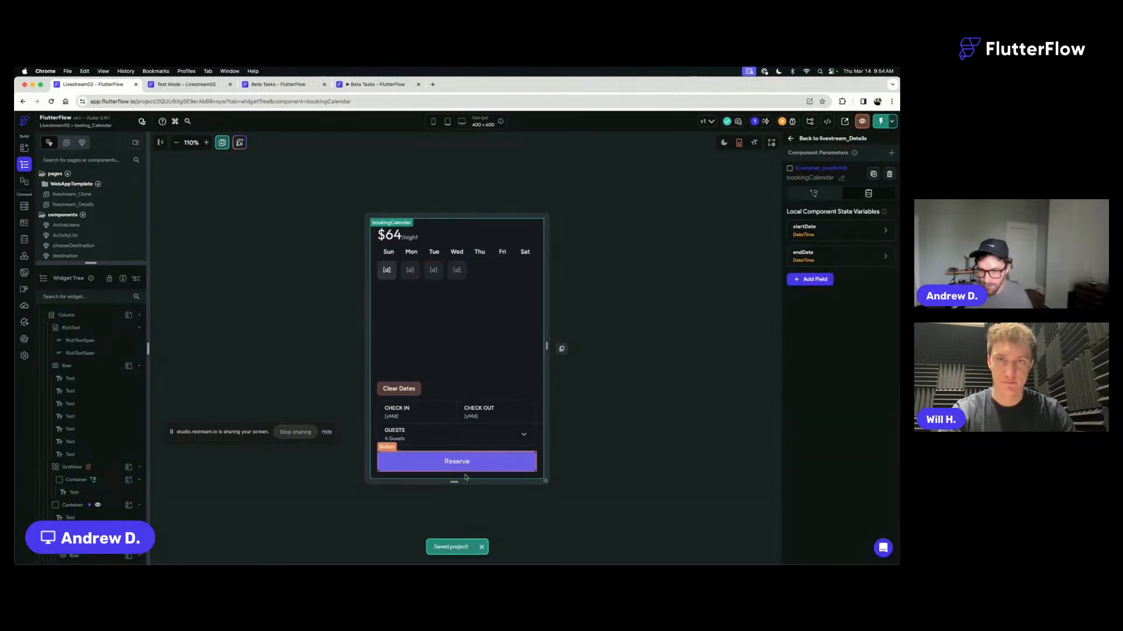
{"action": "left_click_drag", "start_coordinate": [453, 482], "coordinate": [455, 510]}
{"action": "left_click", "coordinate": [469, 385]}
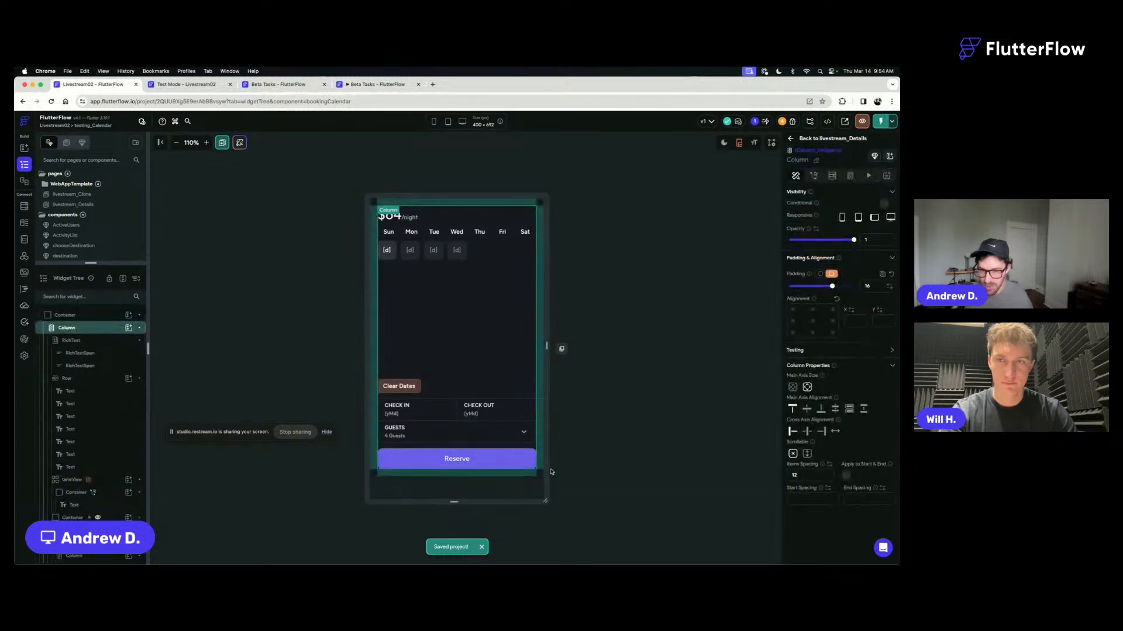
{"action": "left_click", "coordinate": [853, 461]}
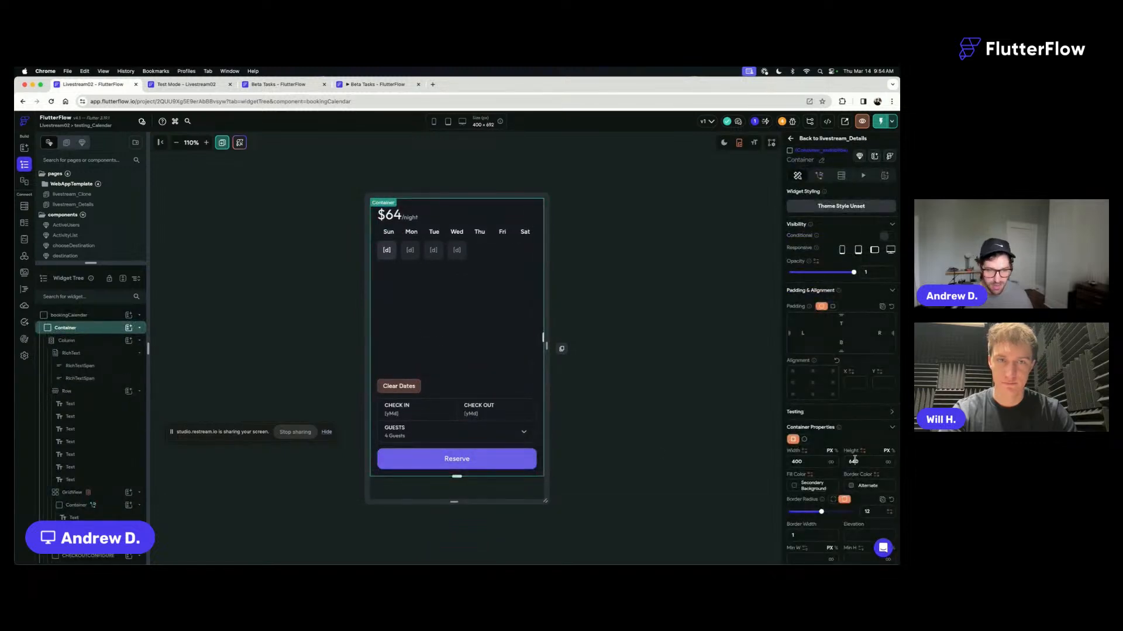
{"action": "key", "text": "BackSpace"}
{"action": "type", "text": "5"}
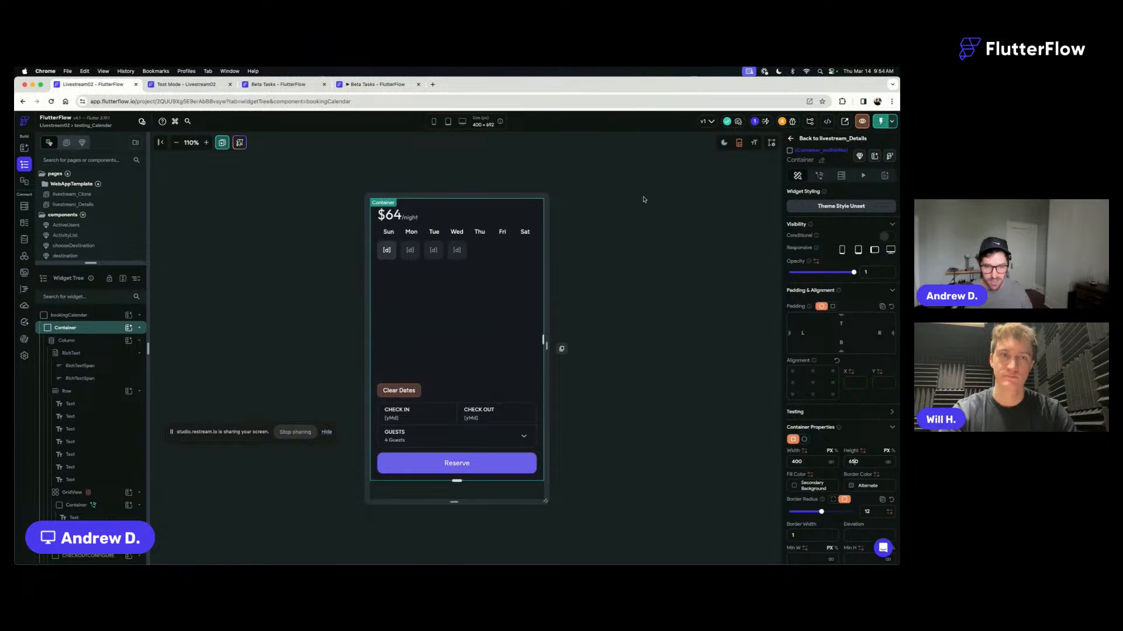
{"action": "left_click", "coordinate": [308, 156]}
- Switch to the Test Mode session and instantly reload the app with the latest changes
{"action": "left_click", "coordinate": [199, 87]}
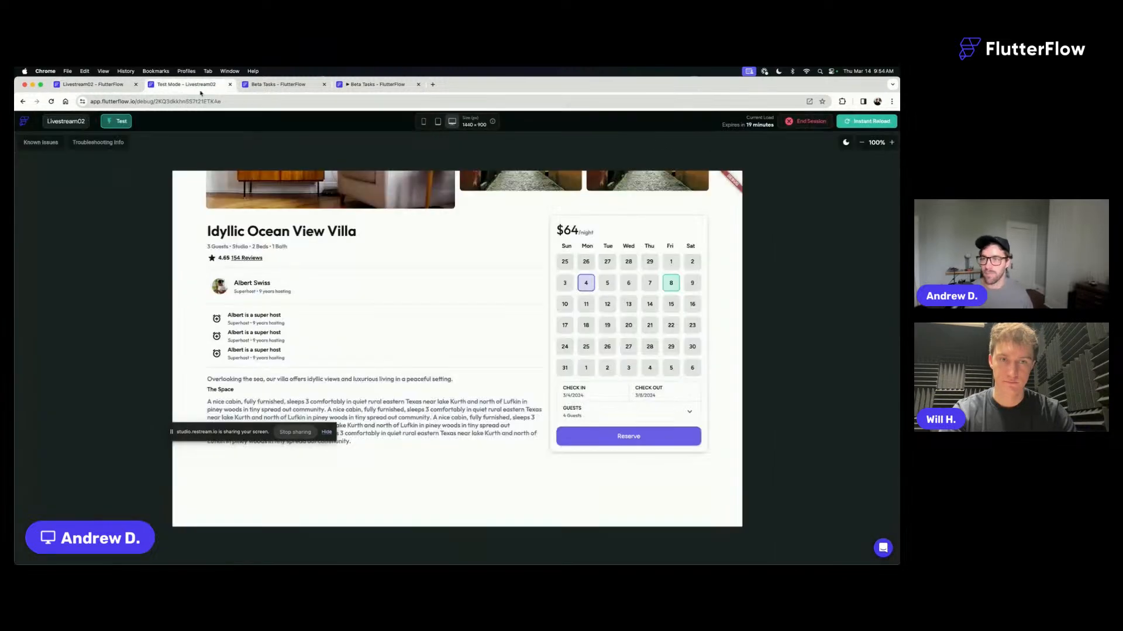
{"action": "left_click", "coordinate": [852, 123]}
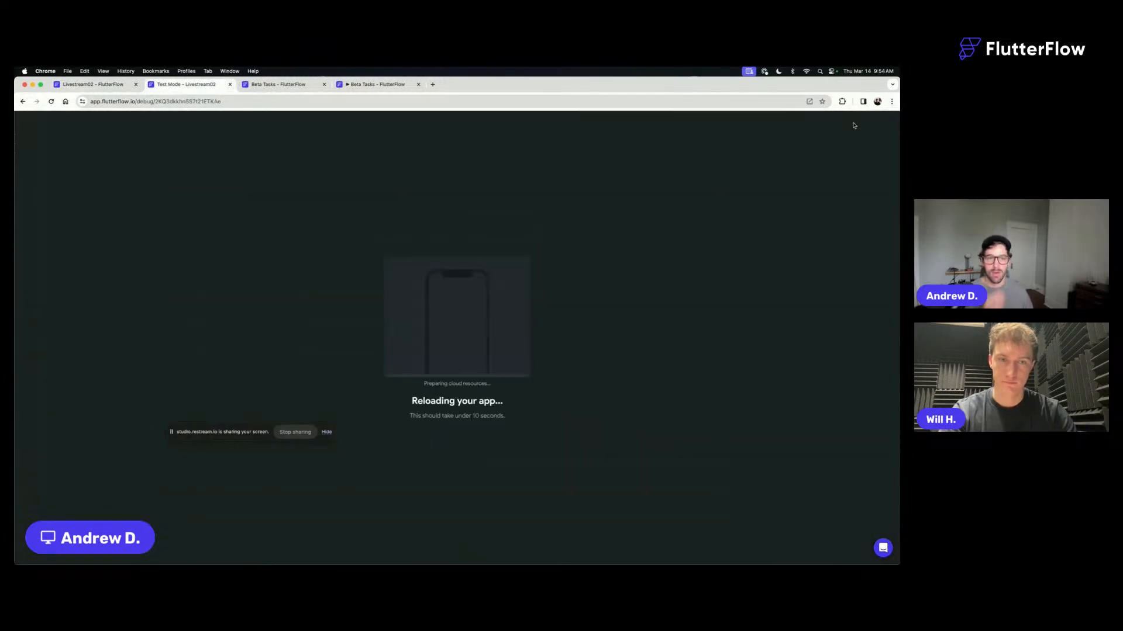
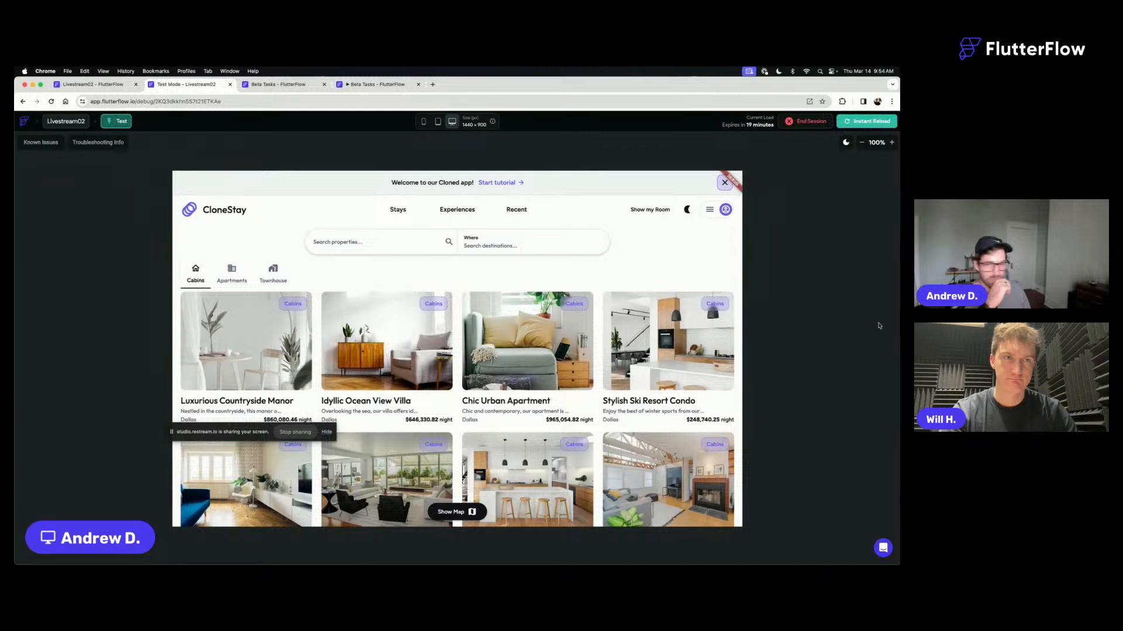
- Open the Idyllic Ocean View Villa listing in the test app and pick March 4 as check-in and March 14 as check-out
{"action": "left_click", "coordinate": [365, 386]}
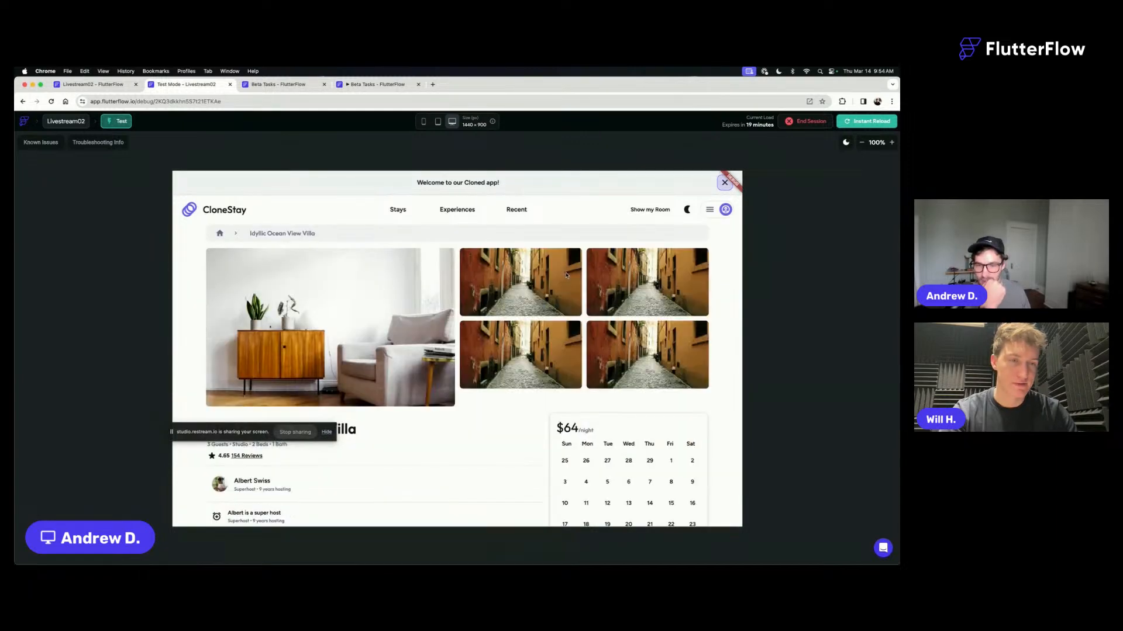
{"action": "scroll", "coordinate": [594, 266], "scroll_direction": "down", "scroll_amount": 5}
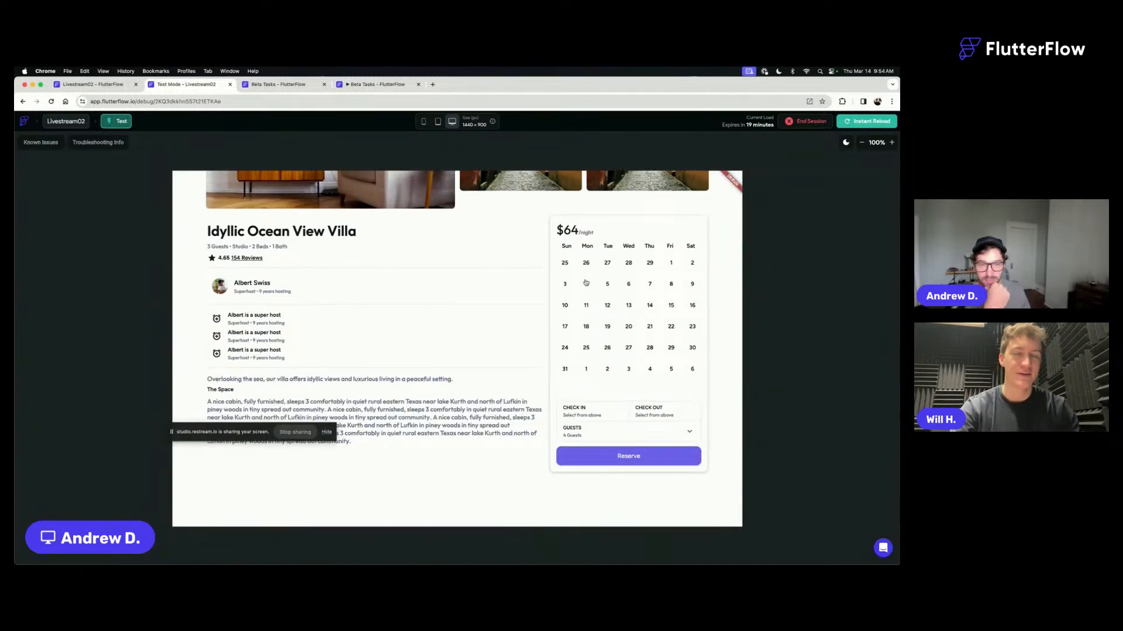
{"action": "left_click", "coordinate": [586, 284]}
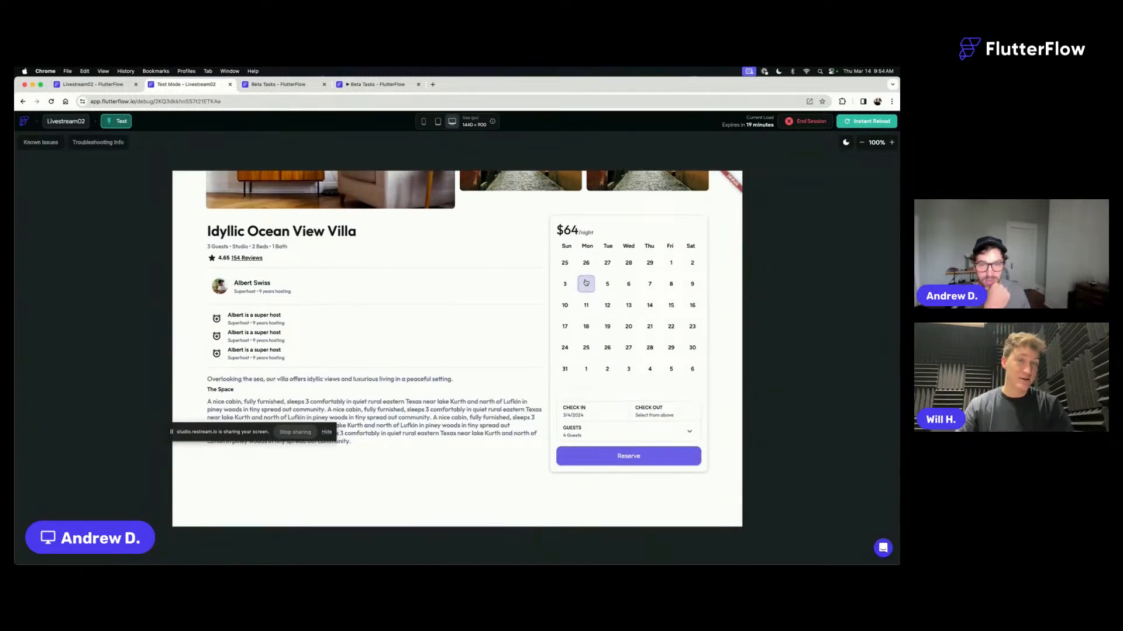
{"action": "left_click", "coordinate": [656, 306]}
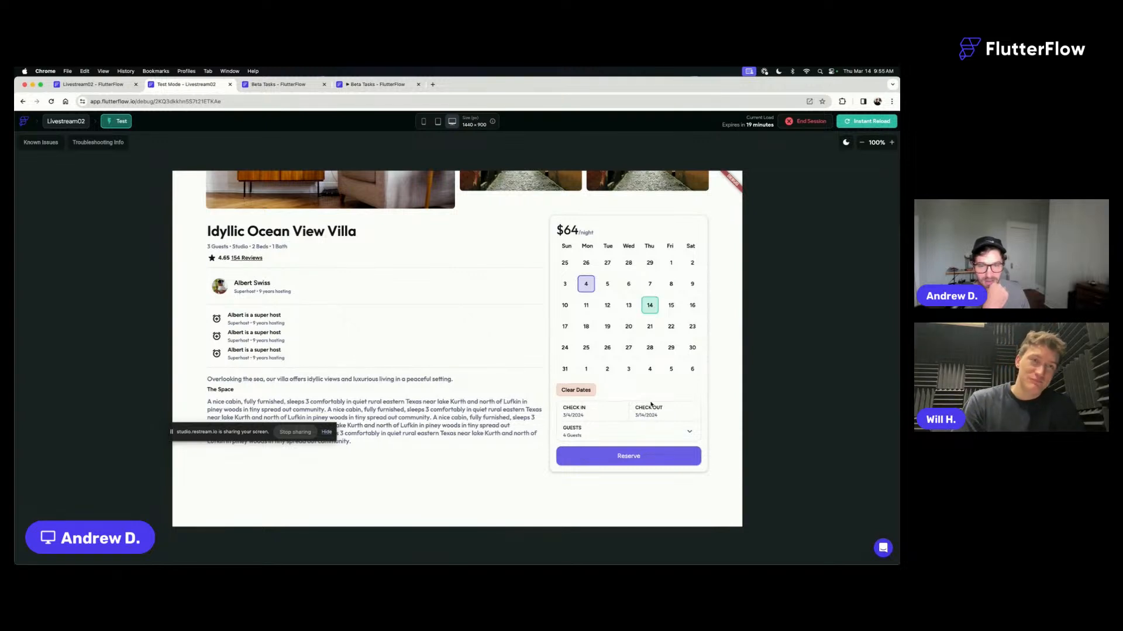
- Switch to the Livestream02 project and add an On Tap Update Component State action to the Clear Dates container
{"action": "left_click", "coordinate": [108, 88]}
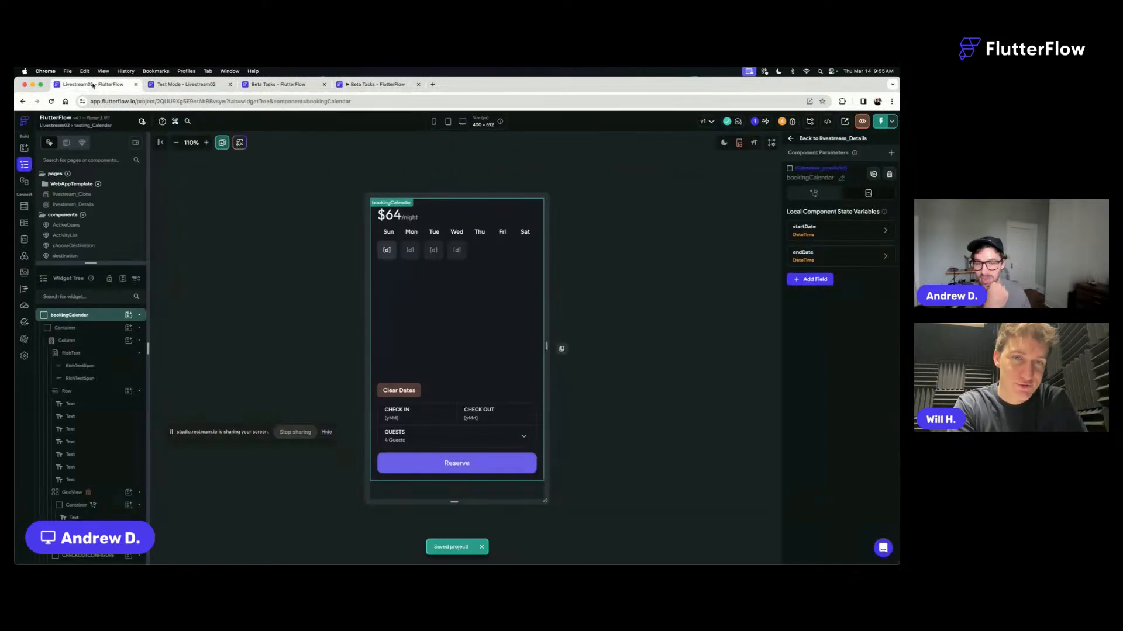
{"action": "left_click", "coordinate": [416, 390]}
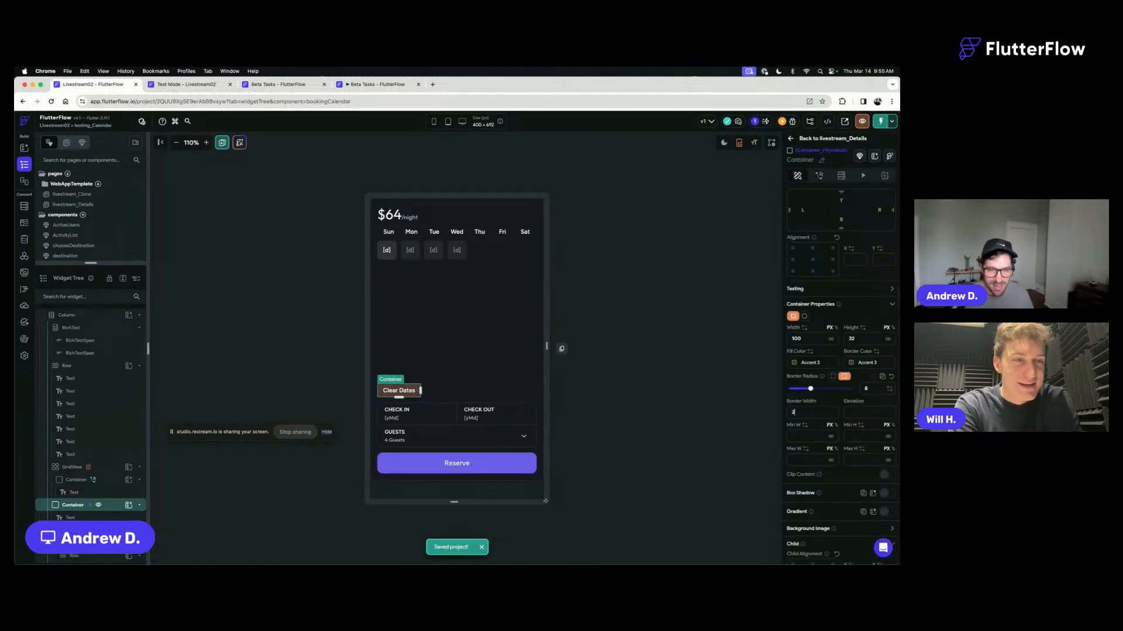
{"action": "left_click", "coordinate": [819, 176]}
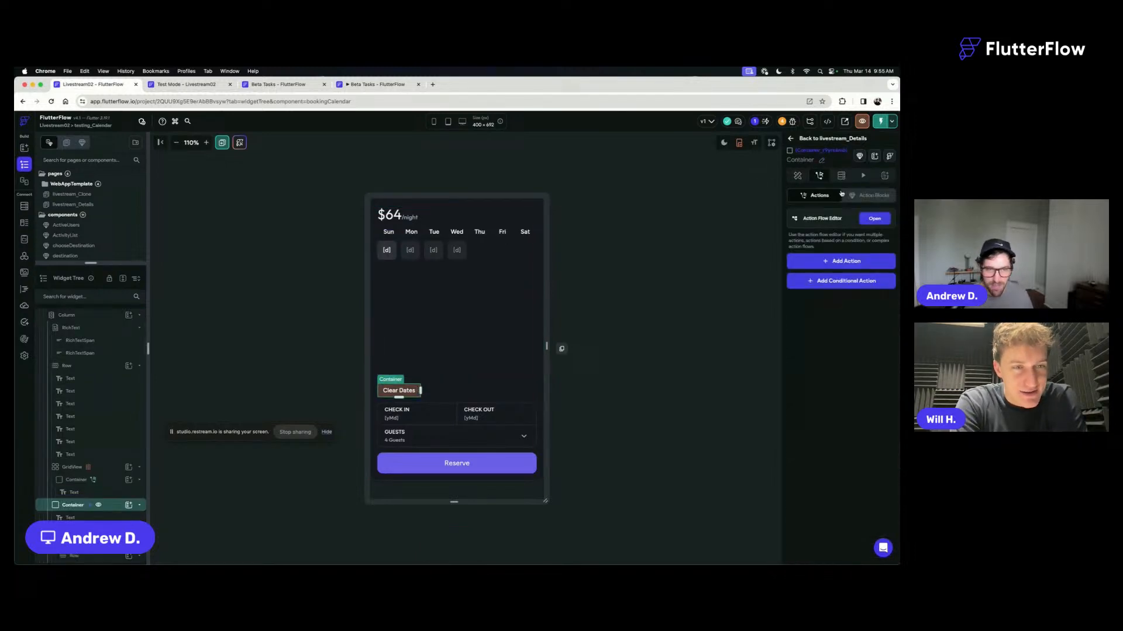
{"action": "left_click", "coordinate": [842, 261]}
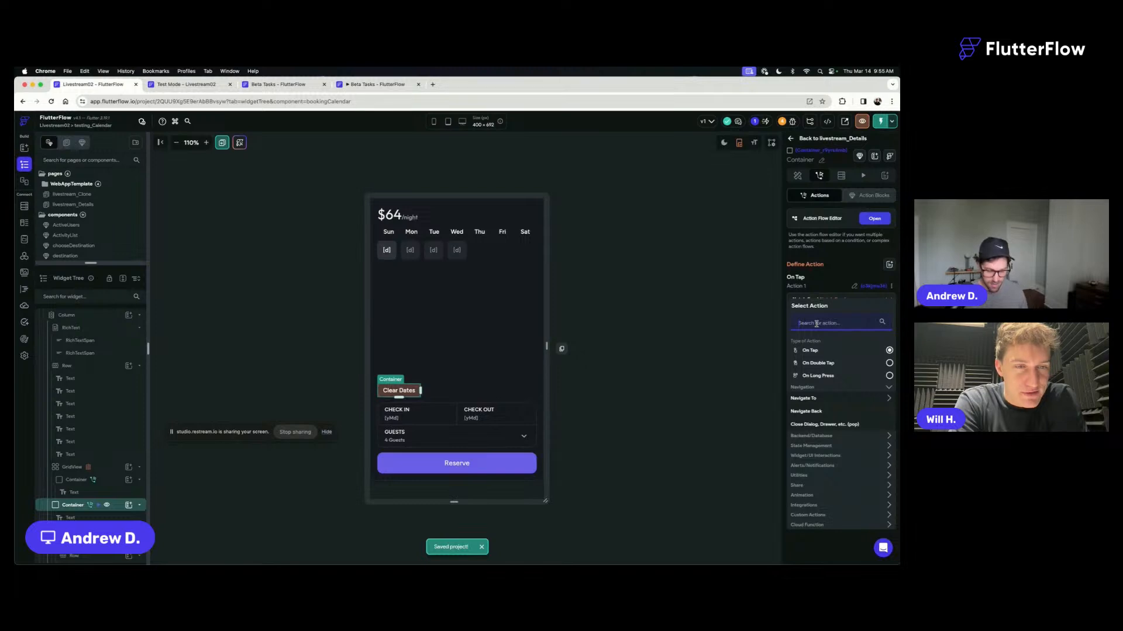
{"action": "type", "text": "update"}
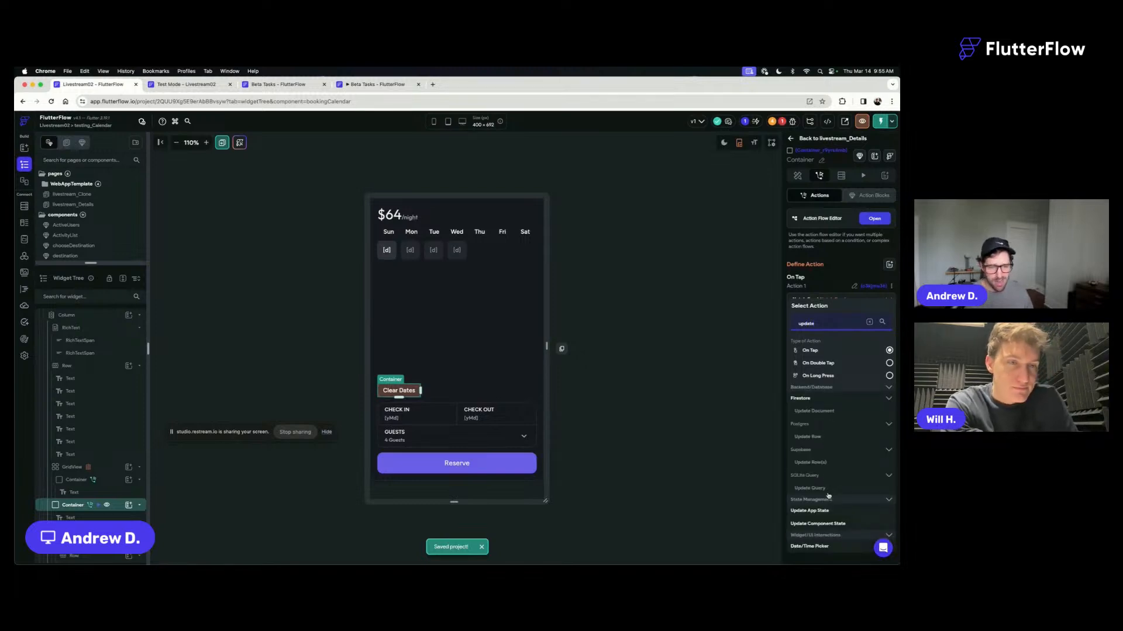
{"action": "left_click", "coordinate": [825, 524]}
- Add the startDate and endDate fields to the Clear Dates action, both with the Reset Value update type
{"action": "left_click", "coordinate": [842, 332]}
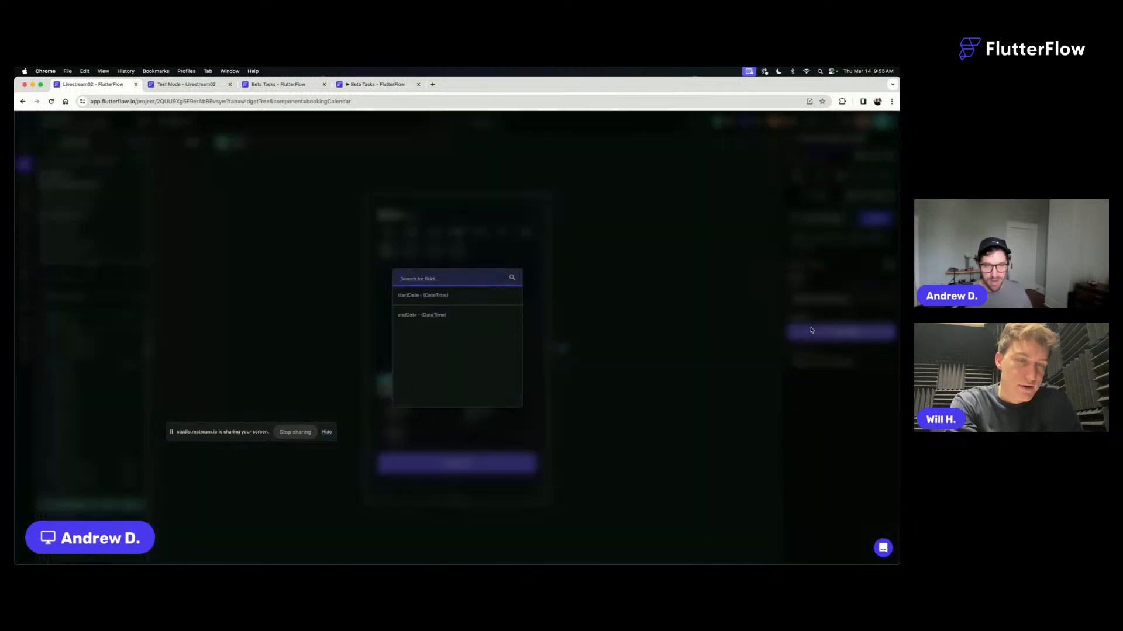
{"action": "left_click", "coordinate": [446, 296]}
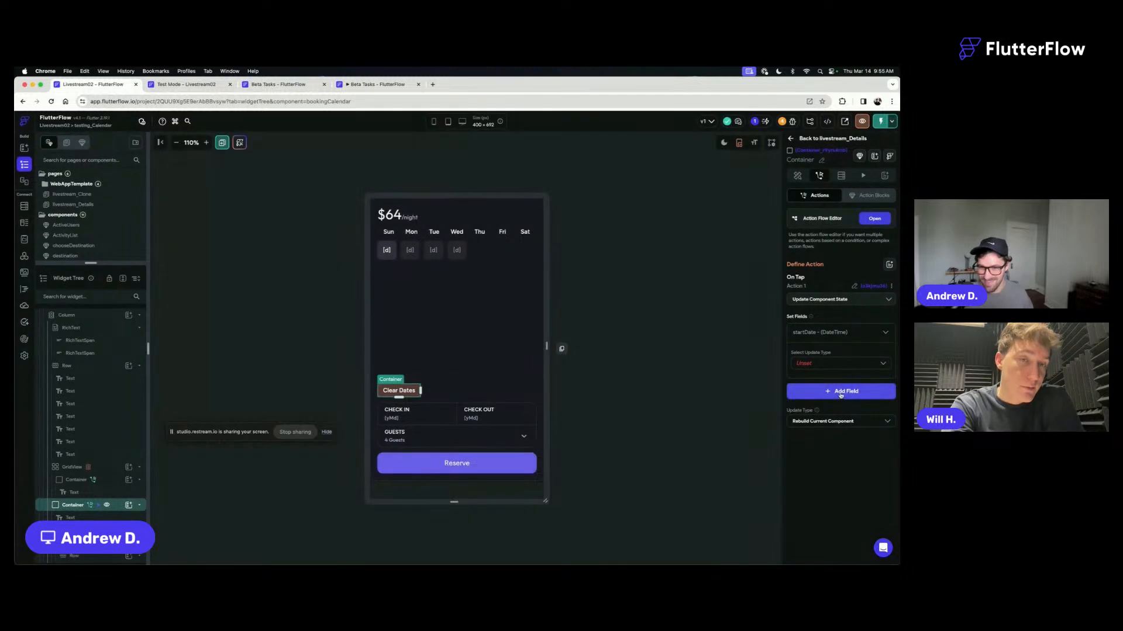
{"action": "left_click", "coordinate": [806, 364]}
{"action": "left_click", "coordinate": [815, 383]}
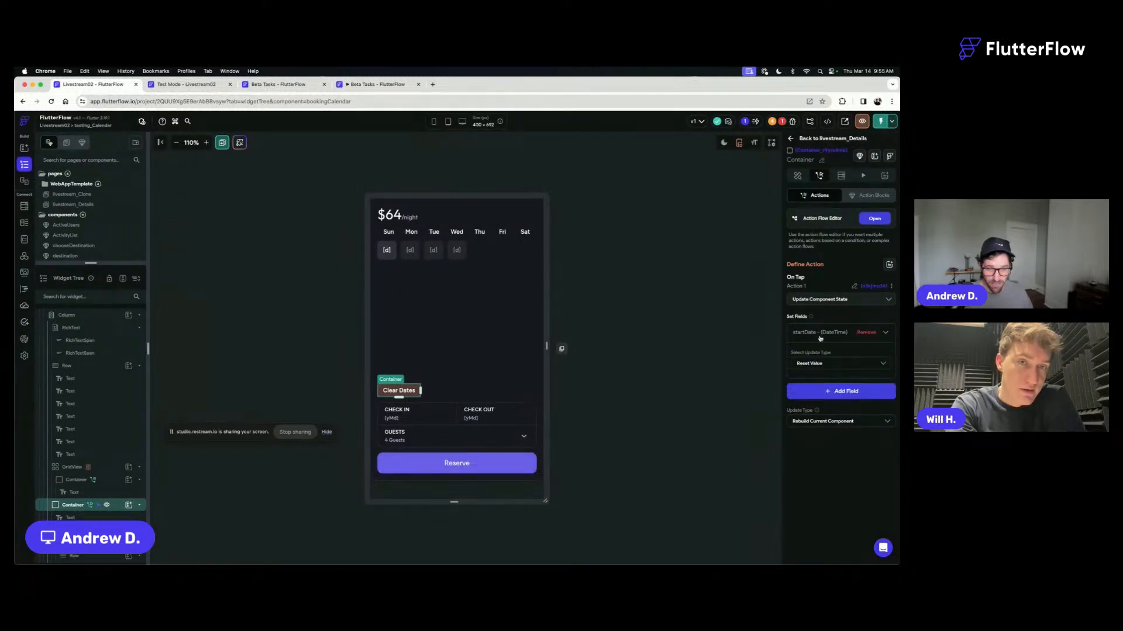
{"action": "left_click", "coordinate": [820, 336]}
{"action": "left_click", "coordinate": [825, 353]}
{"action": "left_click", "coordinate": [443, 312]}
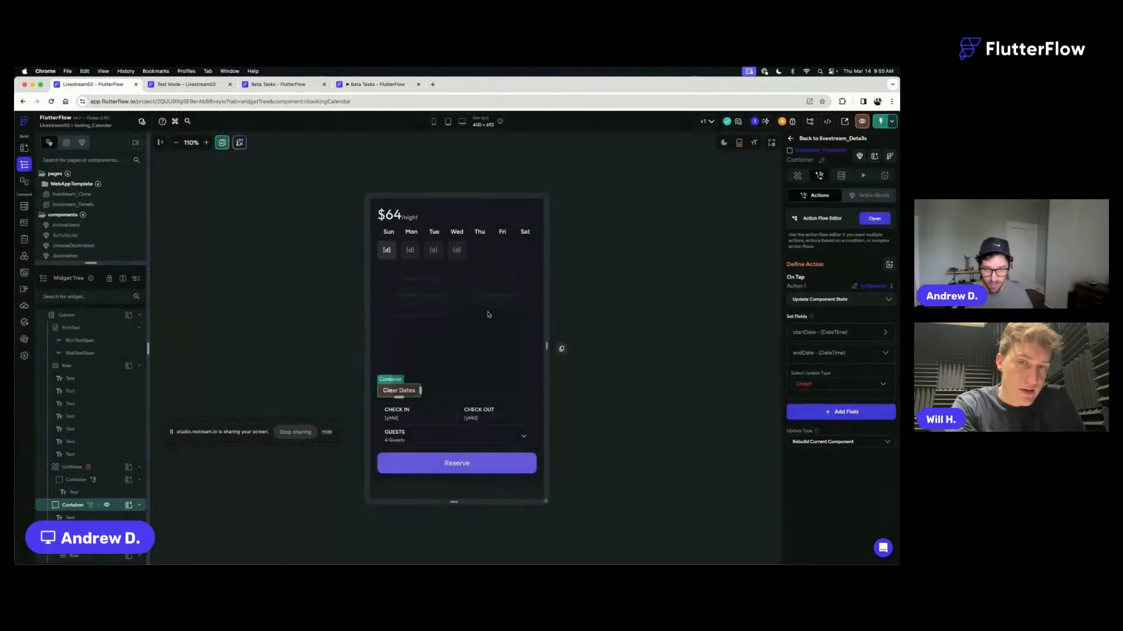
{"action": "left_click", "coordinate": [825, 384]}
{"action": "left_click", "coordinate": [816, 404]}
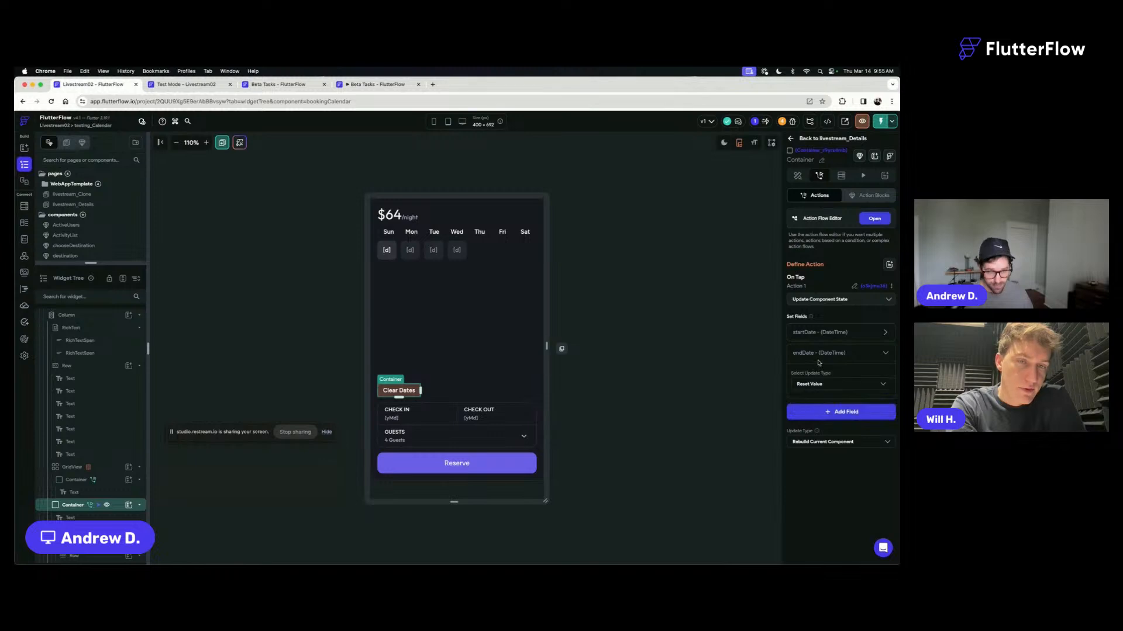
{"action": "left_click", "coordinate": [820, 354]}
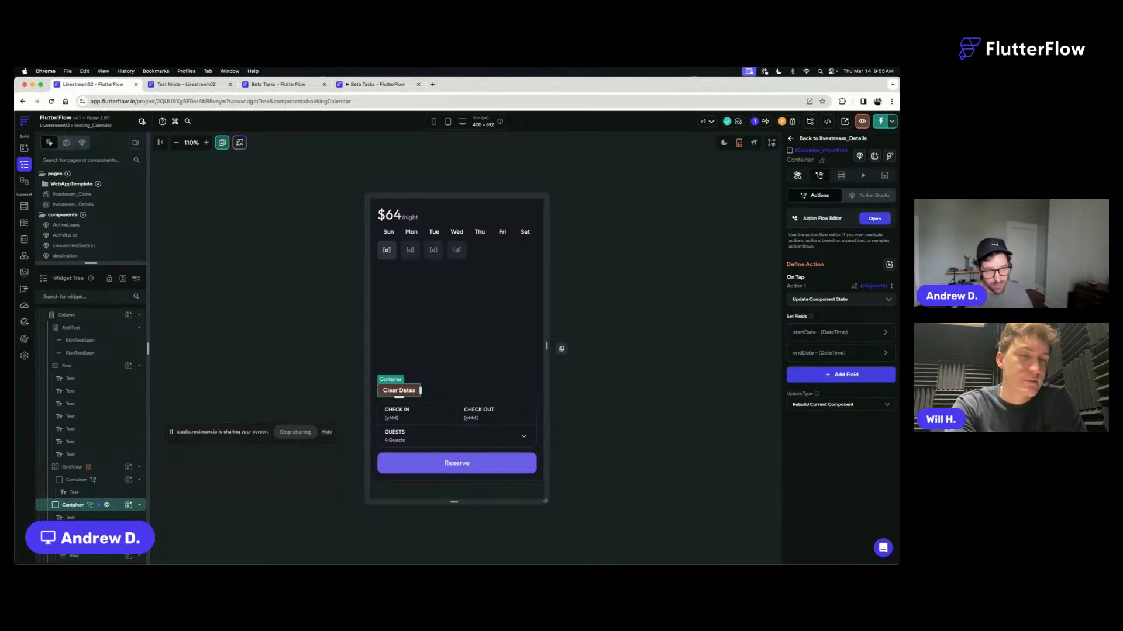
- Preview the bookingCalendar component in light mode and return it to dark mode
{"action": "left_click", "coordinate": [796, 175]}
{"action": "left_click", "coordinate": [651, 332]}
{"action": "left_click", "coordinate": [724, 144]}
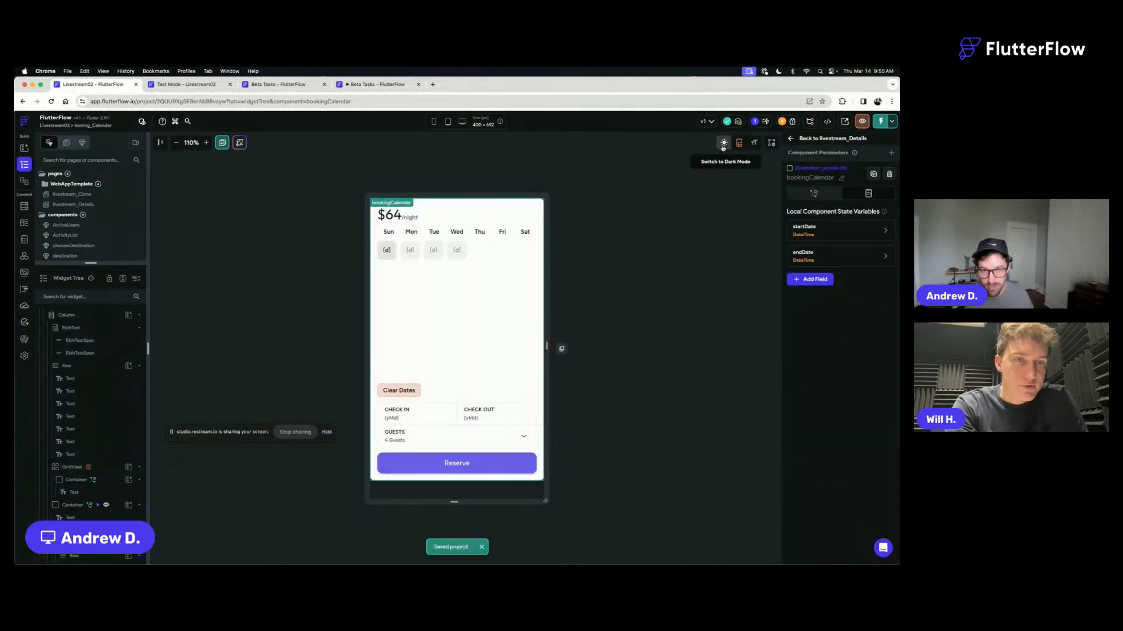
{"action": "left_click", "coordinate": [724, 145]}
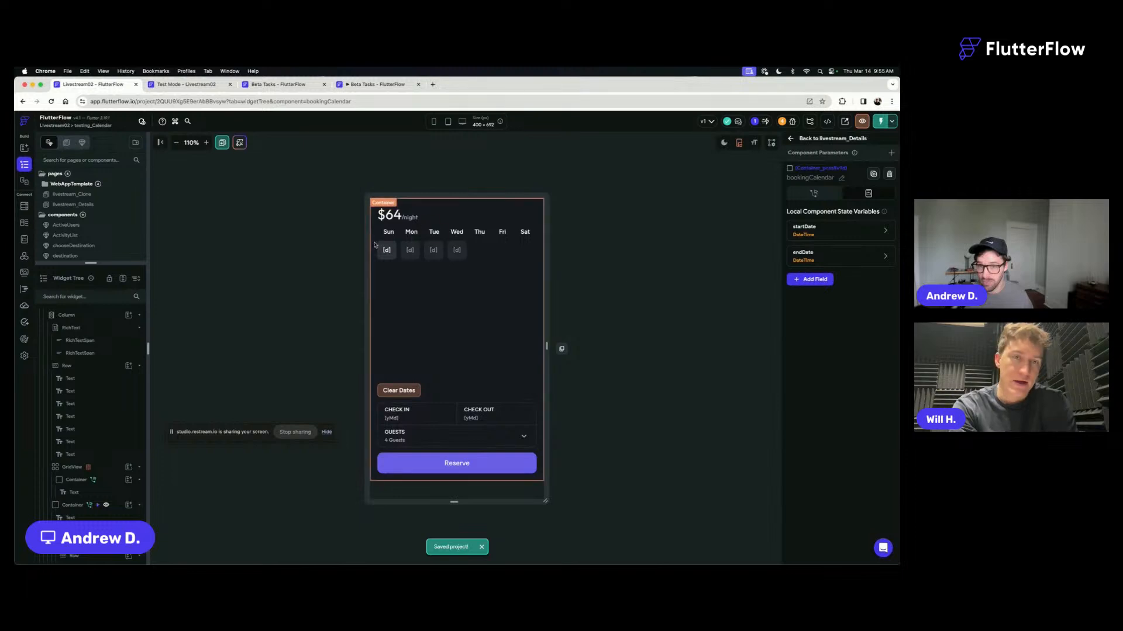
- Set the calendar day container's opacity from a Conditional Value (If/Then/Else)
{"action": "left_click", "coordinate": [394, 250]}
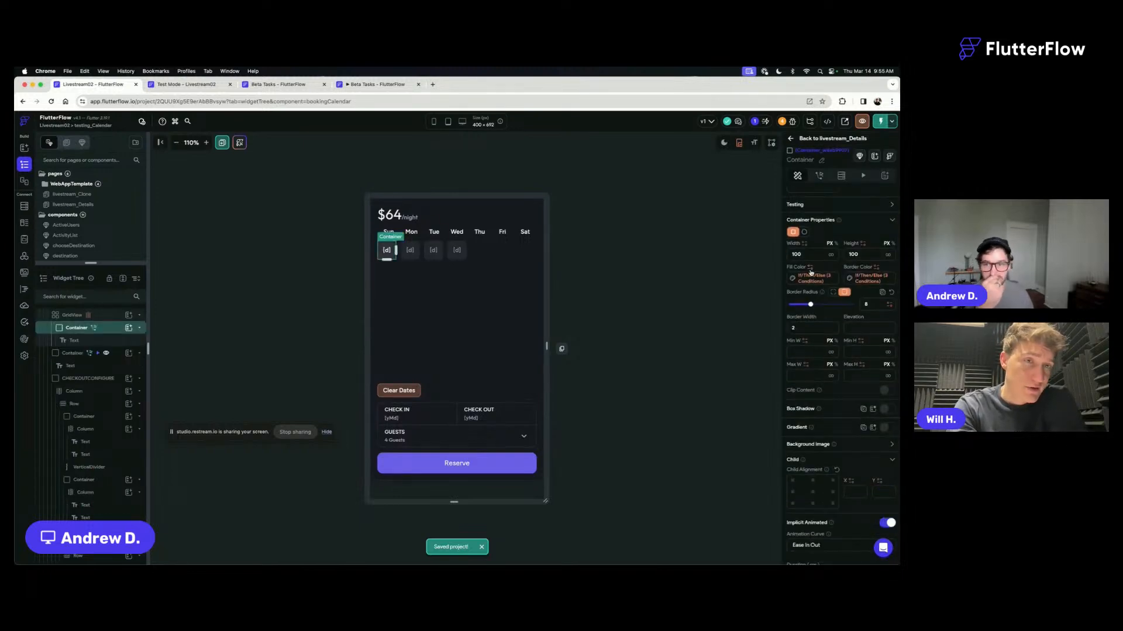
{"action": "scroll", "coordinate": [826, 224], "scroll_direction": "up", "scroll_amount": 3}
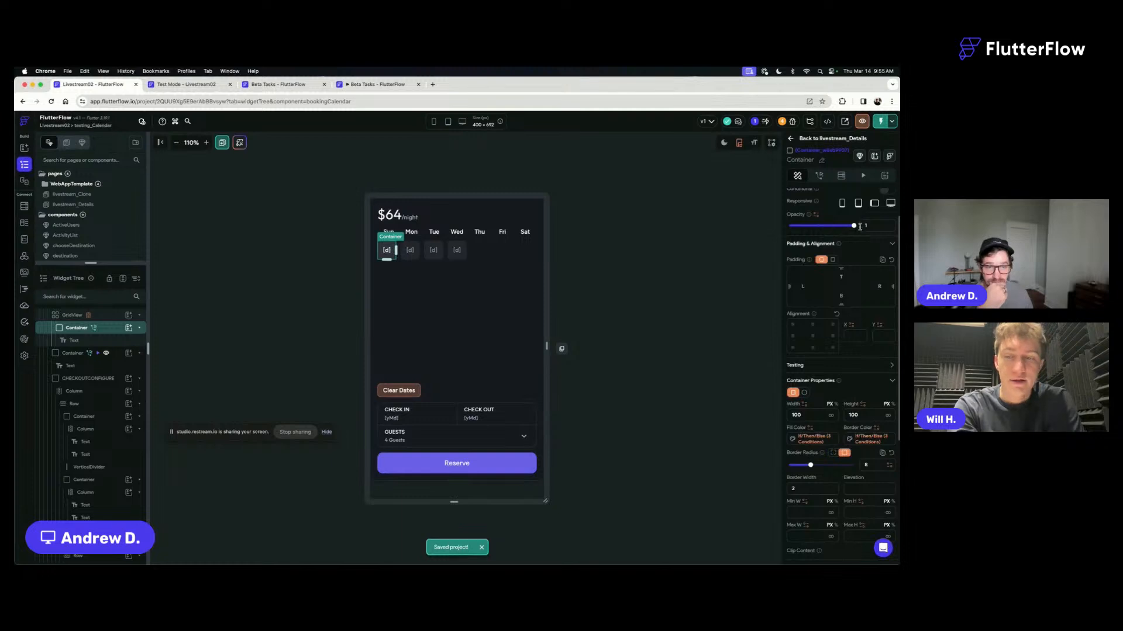
{"action": "left_click", "coordinate": [816, 215]}
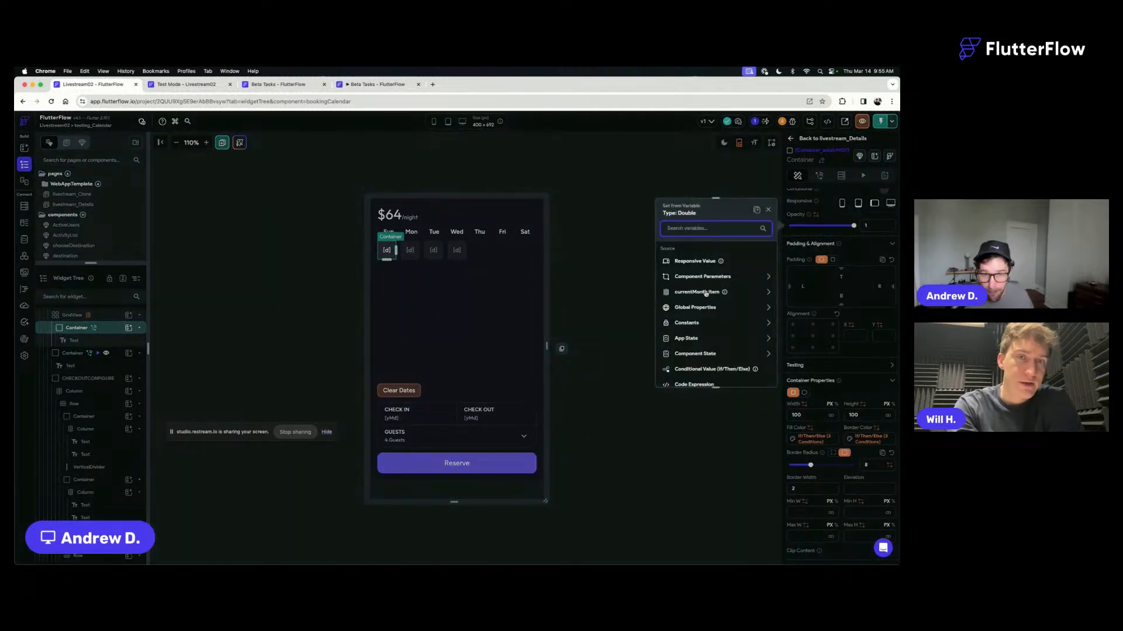
{"action": "scroll", "coordinate": [700, 296], "scroll_direction": "down", "scroll_amount": 1}
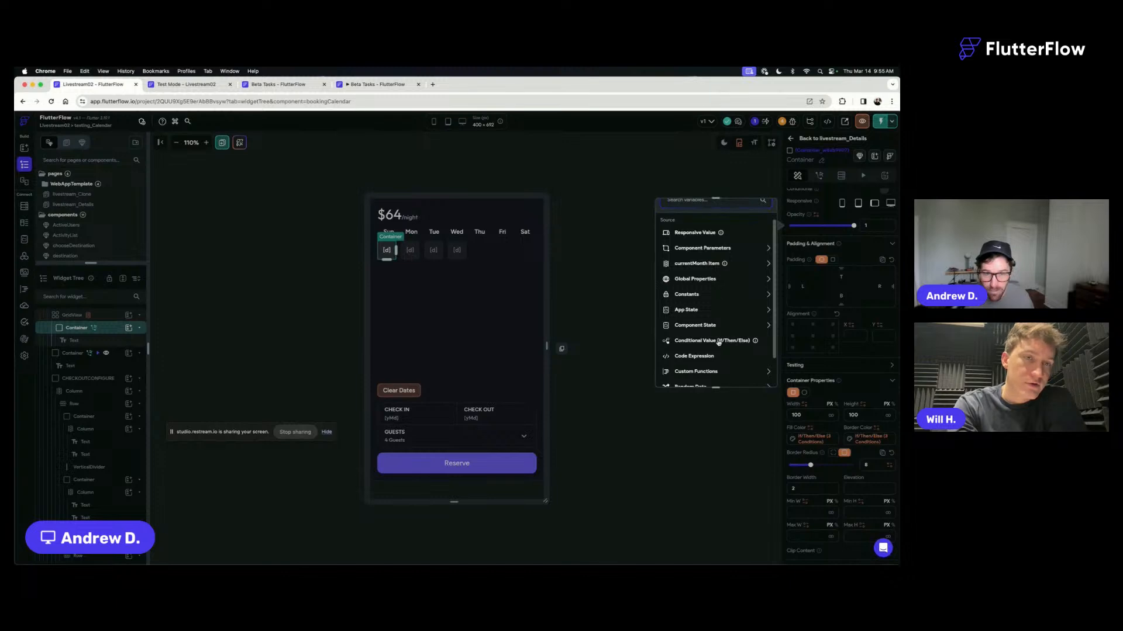
{"action": "left_click", "coordinate": [714, 341]}
{"action": "left_click", "coordinate": [709, 279]}
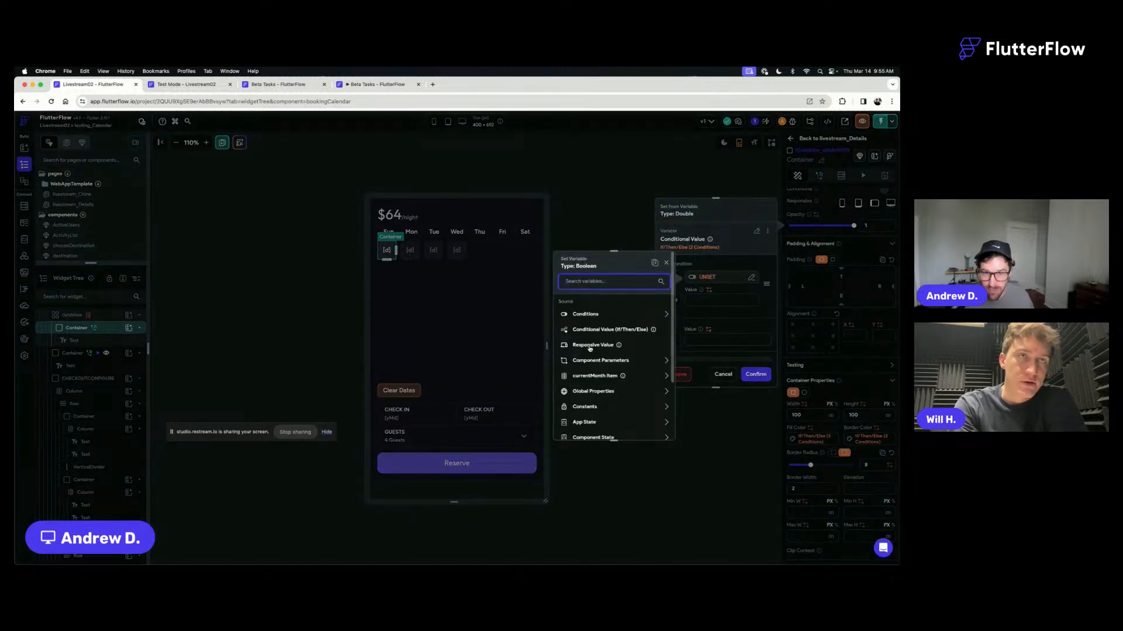
{"action": "left_click", "coordinate": [594, 376]}
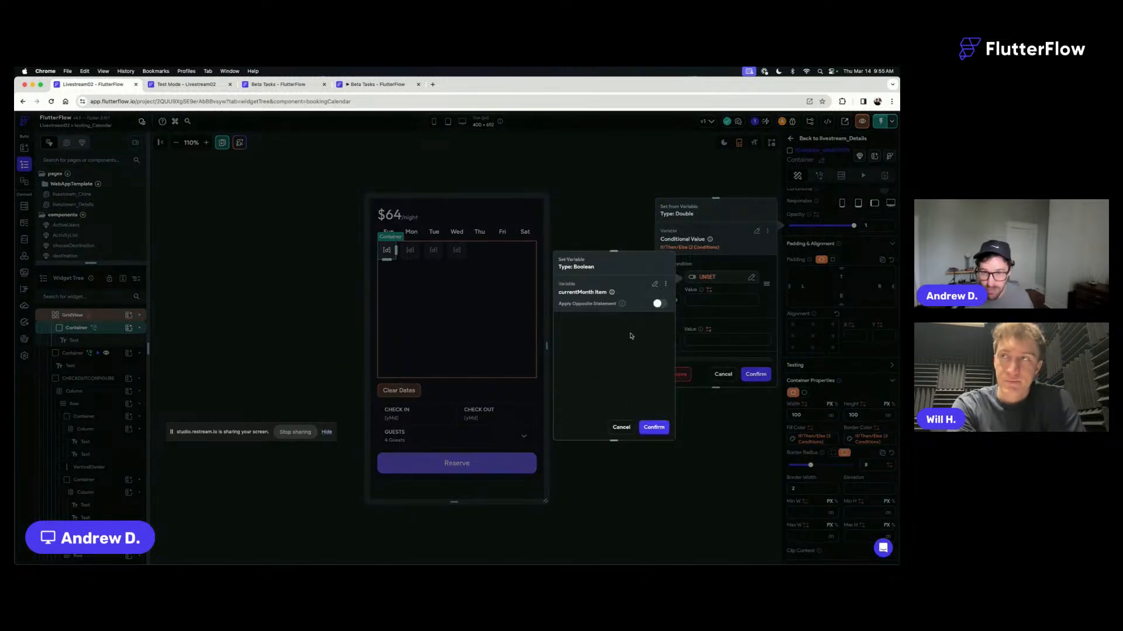
{"action": "left_click", "coordinate": [653, 428]}
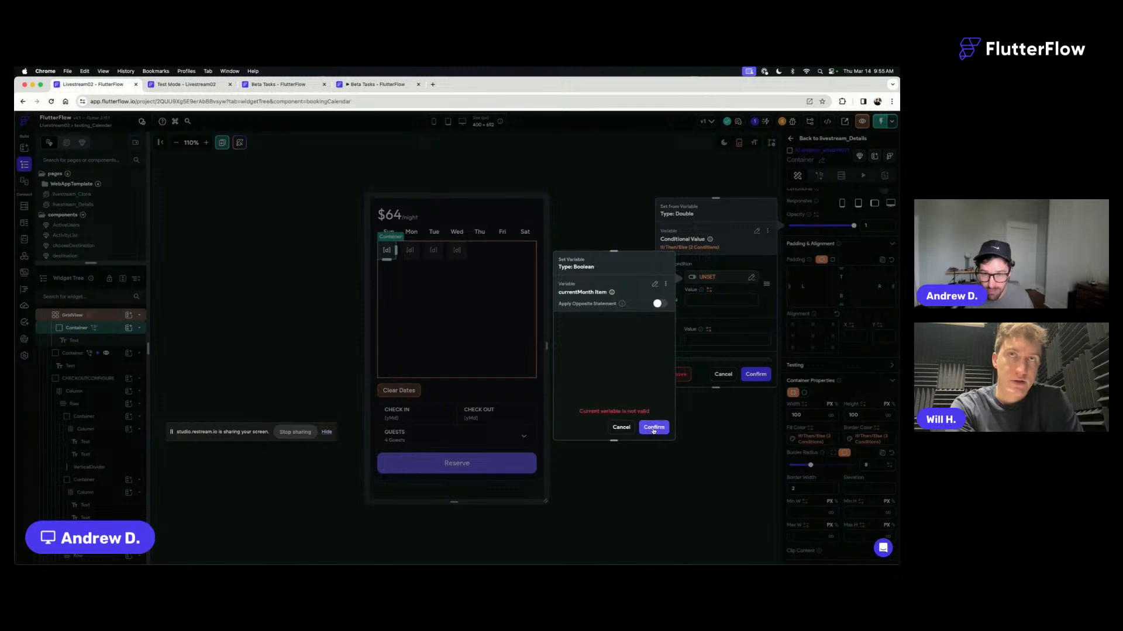
{"action": "left_click", "coordinate": [621, 427]}
- Give the opacity's If clause an Equal To condition with currentMonth Item as the first value, and add a second value
{"action": "left_click", "coordinate": [709, 275]}
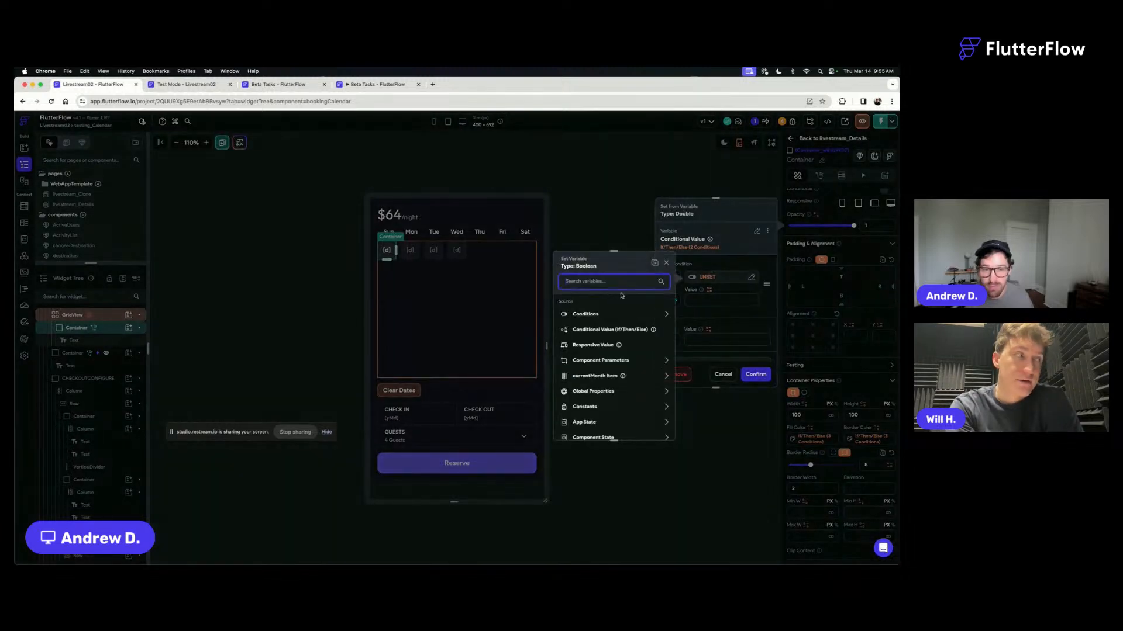
{"action": "left_click", "coordinate": [586, 342]}
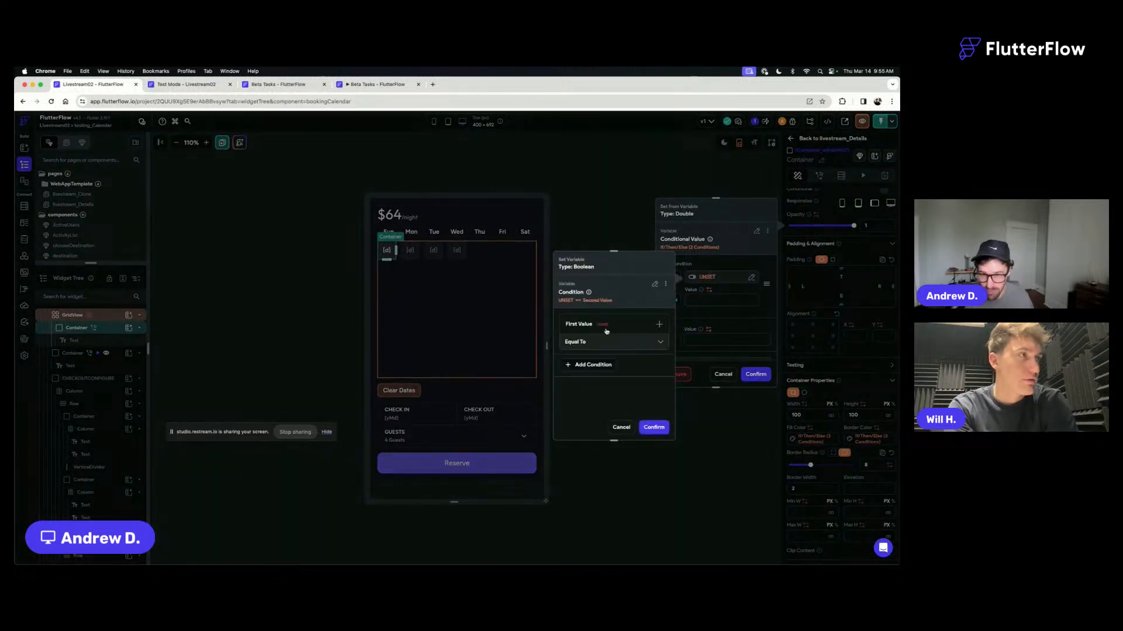
{"action": "left_click", "coordinate": [606, 328]}
{"action": "left_click", "coordinate": [588, 341]}
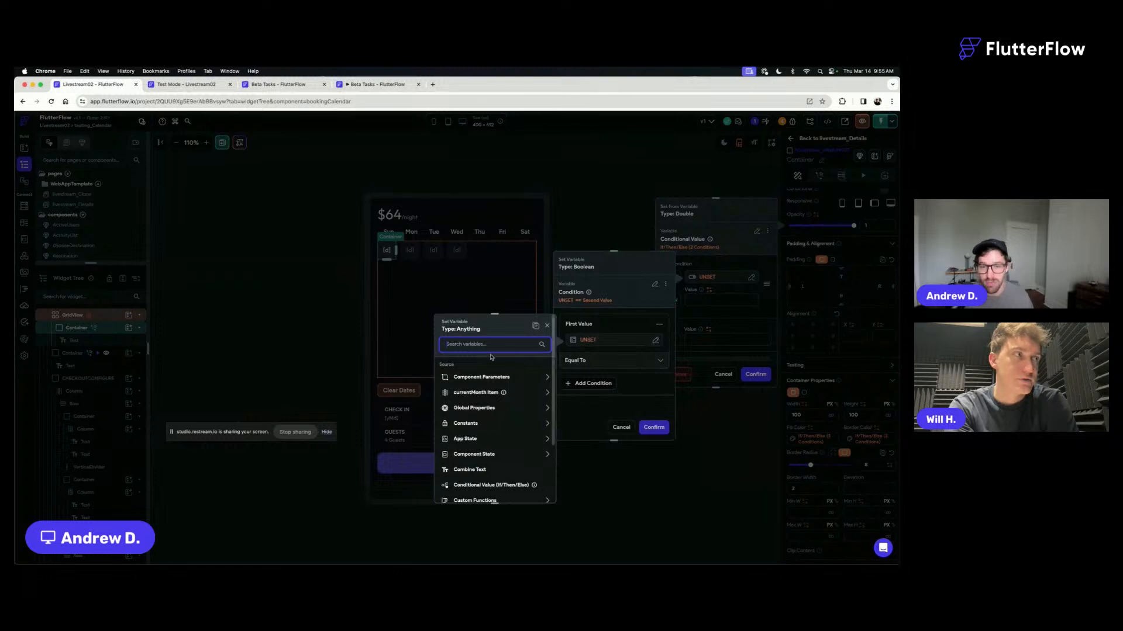
{"action": "left_click", "coordinate": [484, 392]}
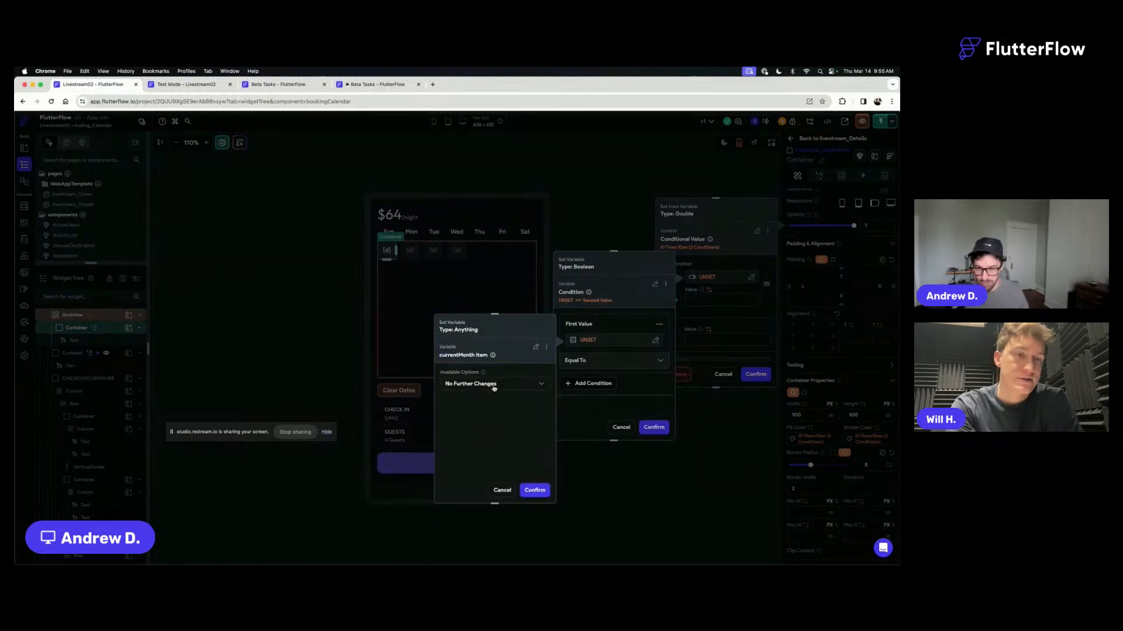
{"action": "left_click", "coordinate": [543, 494]}
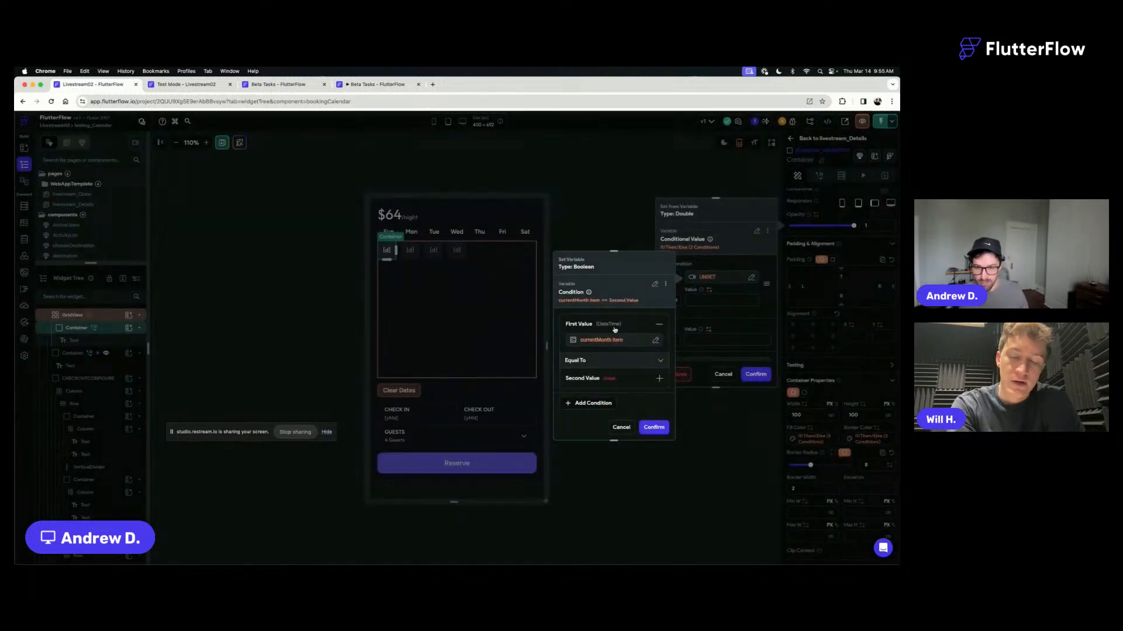
{"action": "left_click", "coordinate": [611, 380]}
{"action": "scroll", "coordinate": [609, 383], "scroll_direction": "down", "scroll_amount": 1}
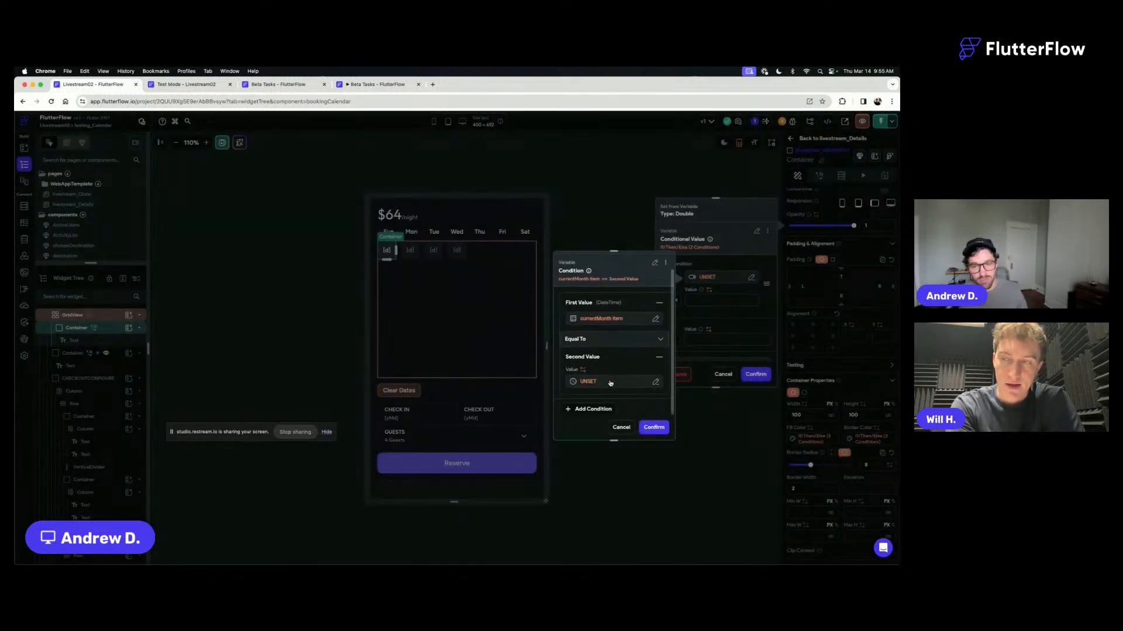
- Format the condition's first value with DateTime Format, using the custom format MM
{"action": "left_click", "coordinate": [614, 319]}
{"action": "left_click", "coordinate": [499, 363]}
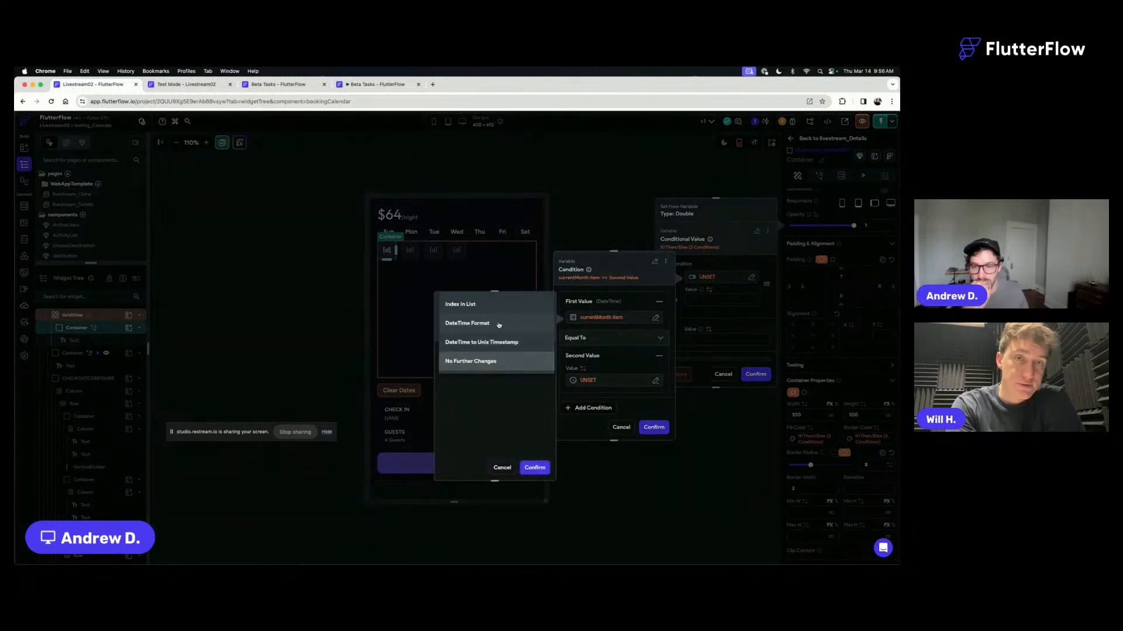
{"action": "left_click", "coordinate": [499, 323]}
{"action": "left_click", "coordinate": [484, 391]}
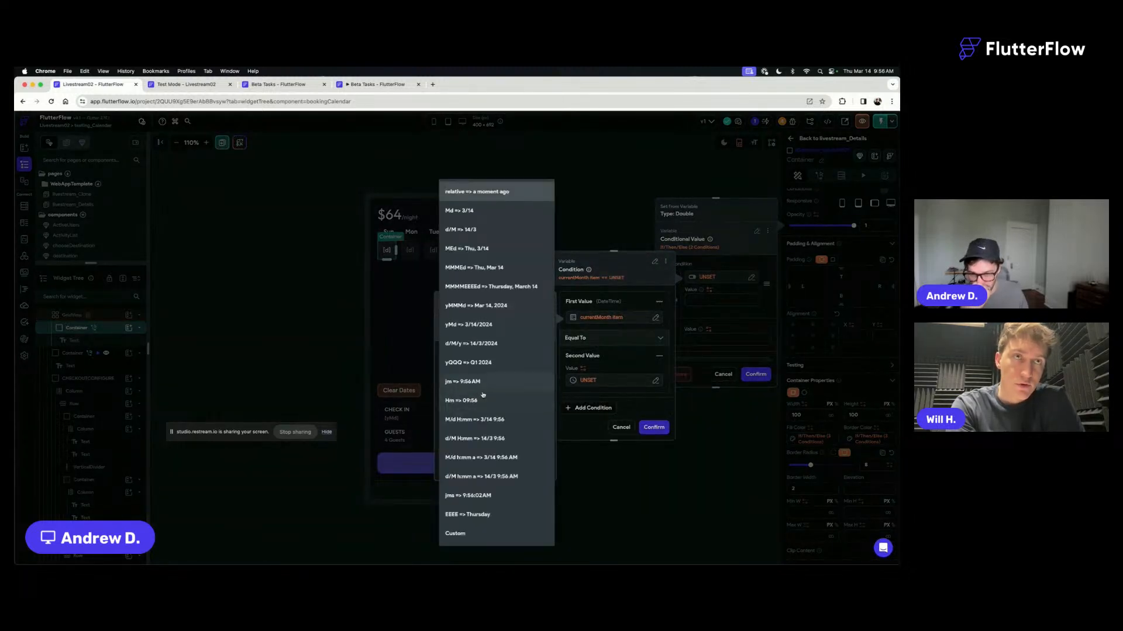
{"action": "left_click", "coordinate": [476, 534]}
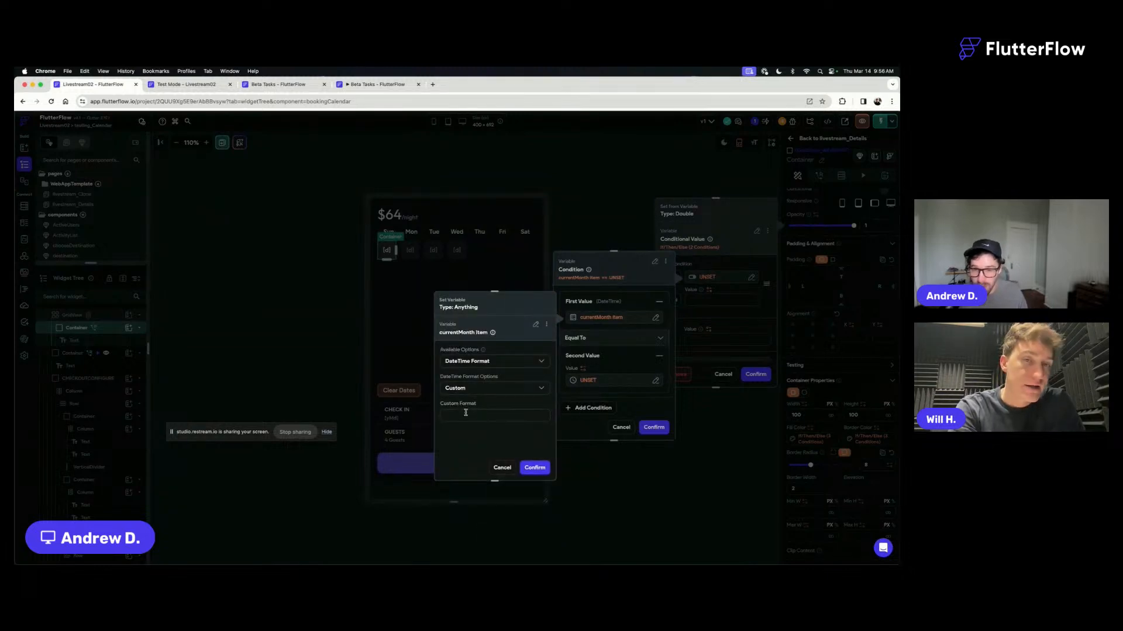
{"action": "left_click", "coordinate": [535, 467]}
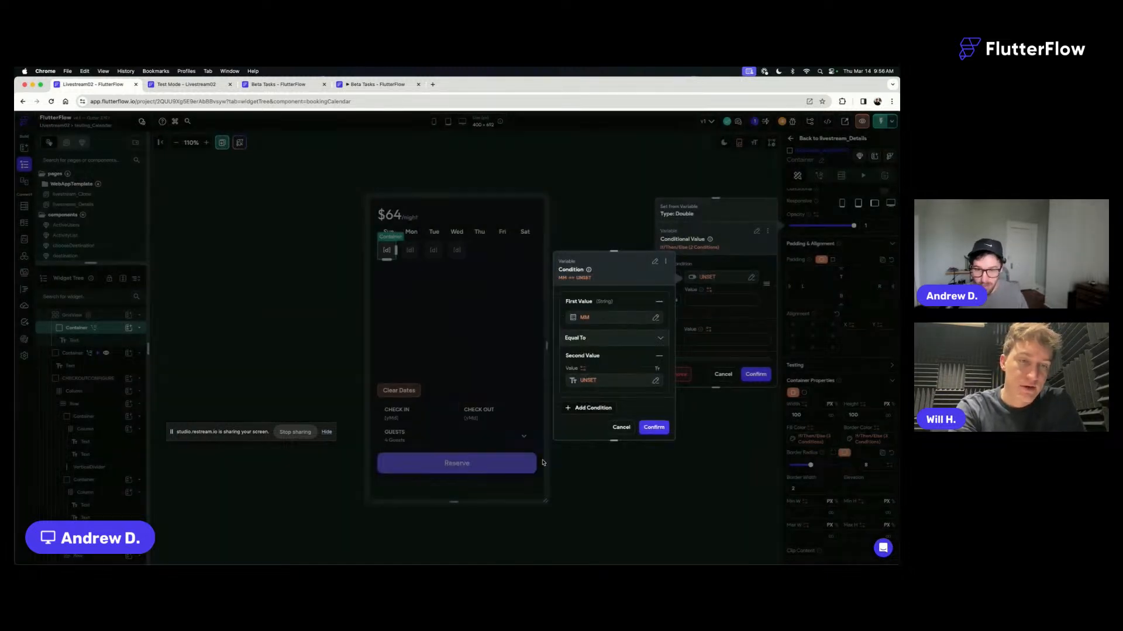
- Set the condition's second value to the Current Time global property
{"action": "left_click", "coordinate": [589, 384]}
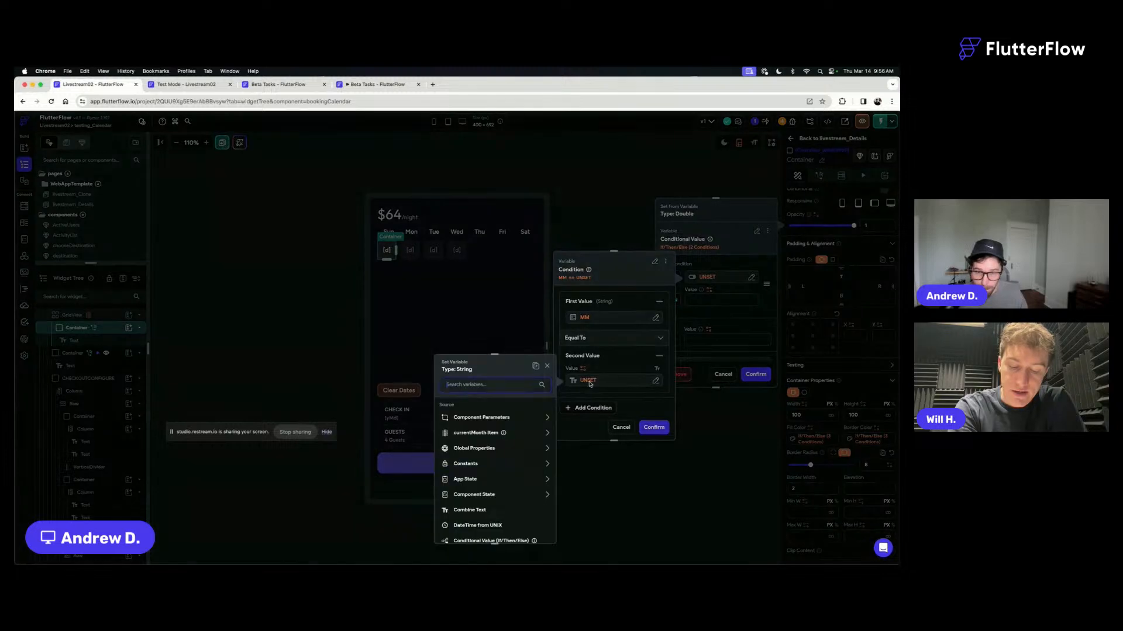
{"action": "type", "text": "current"}
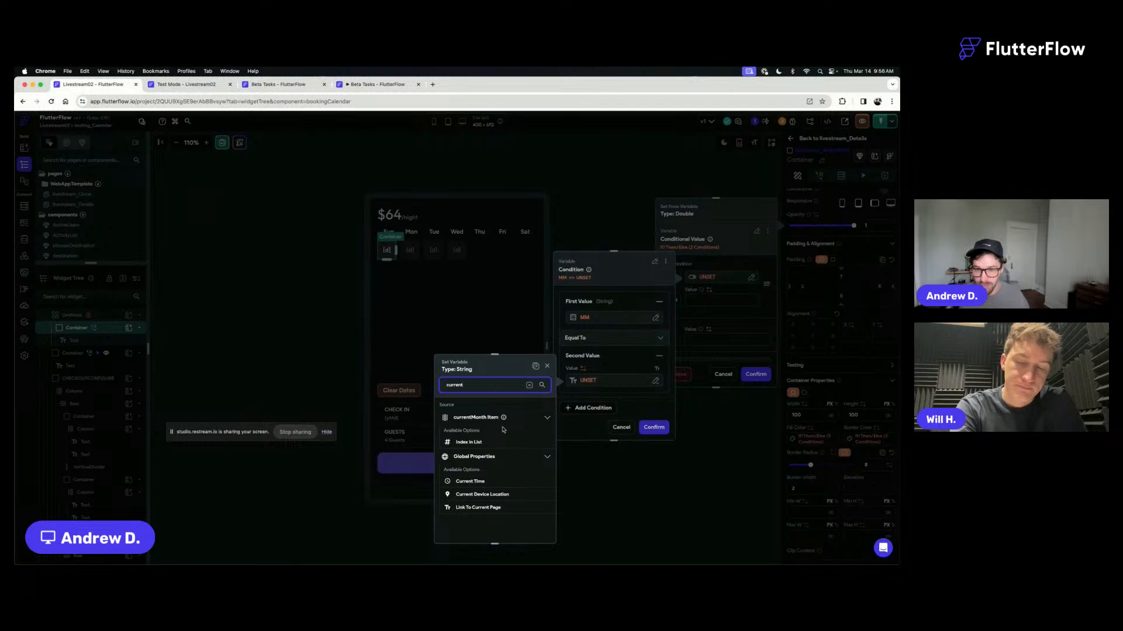
{"action": "left_click", "coordinate": [475, 482]}
- Format the Current Time value with DateTime Format, using the custom format MM, and confirm the condition
{"action": "left_click", "coordinate": [482, 433]}
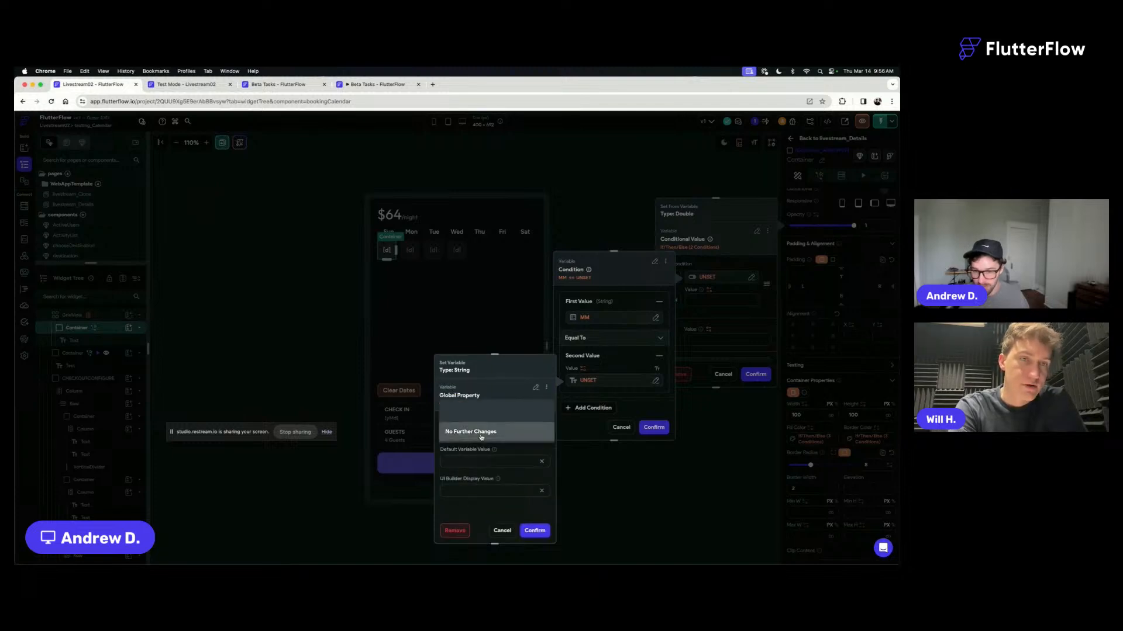
{"action": "left_click", "coordinate": [480, 397]}
{"action": "left_click", "coordinate": [466, 458]}
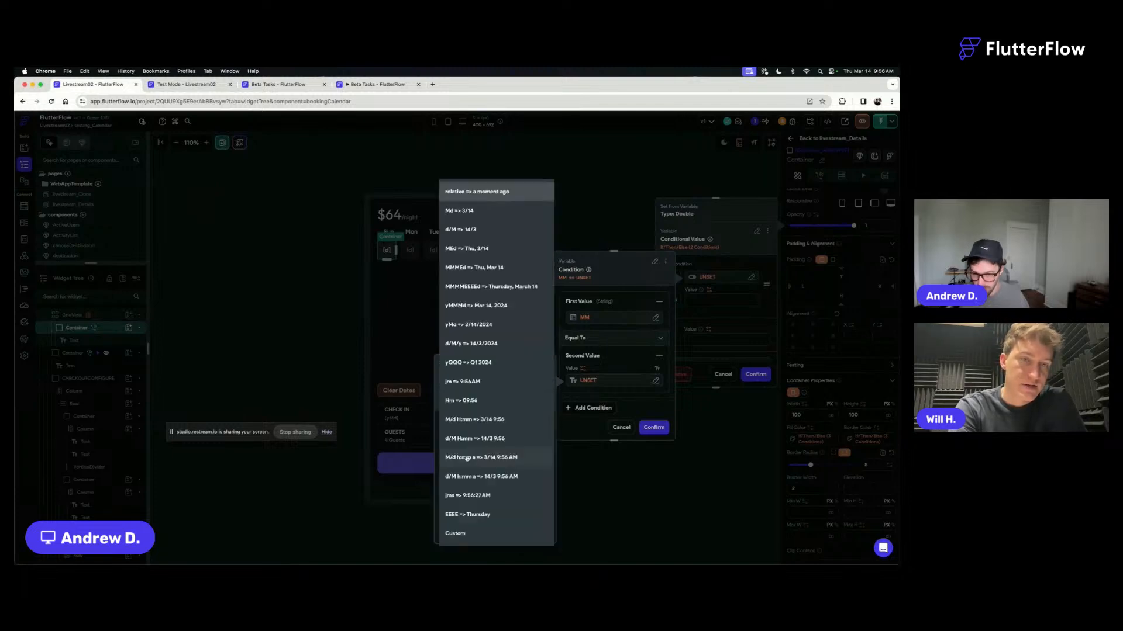
{"action": "left_click", "coordinate": [468, 471]}
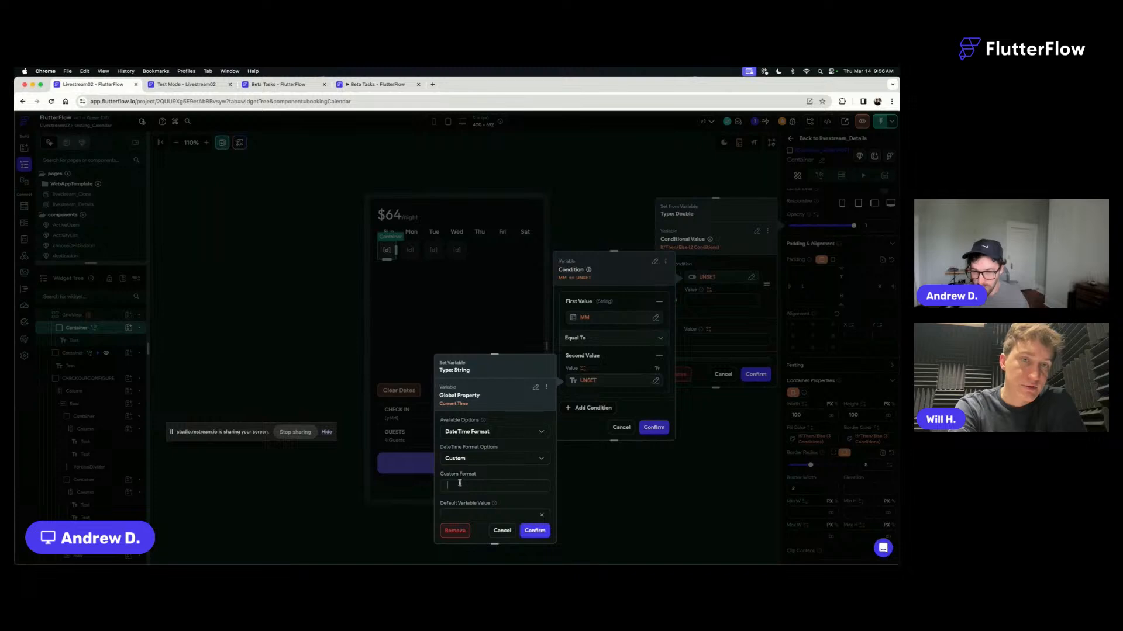
{"action": "type", "text": "MM"}
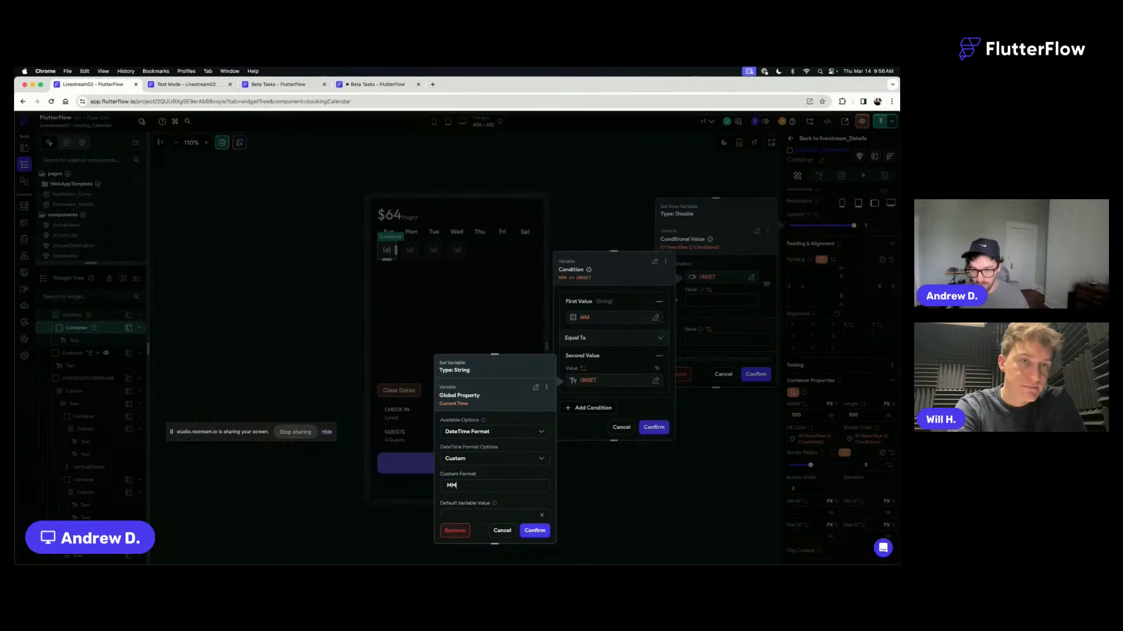
{"action": "left_click", "coordinate": [534, 531]}
{"action": "left_click", "coordinate": [654, 427]}
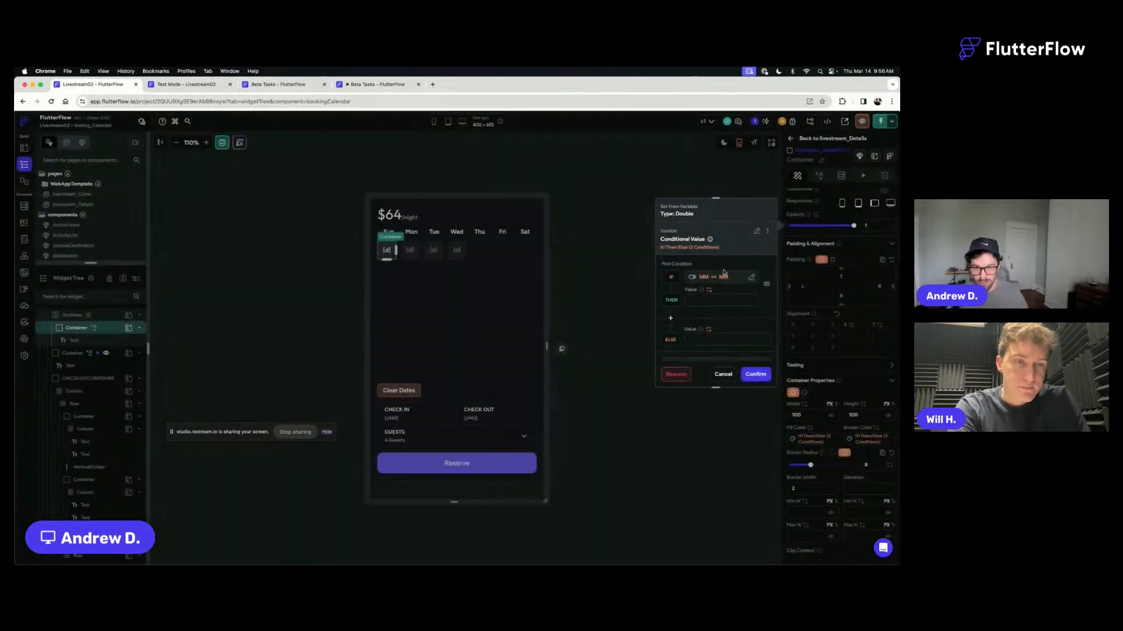
- Set the opacity to 1 for the Then clause and 0.5 for the Else clause, and confirm the conditional value
{"action": "left_click", "coordinate": [708, 291]}
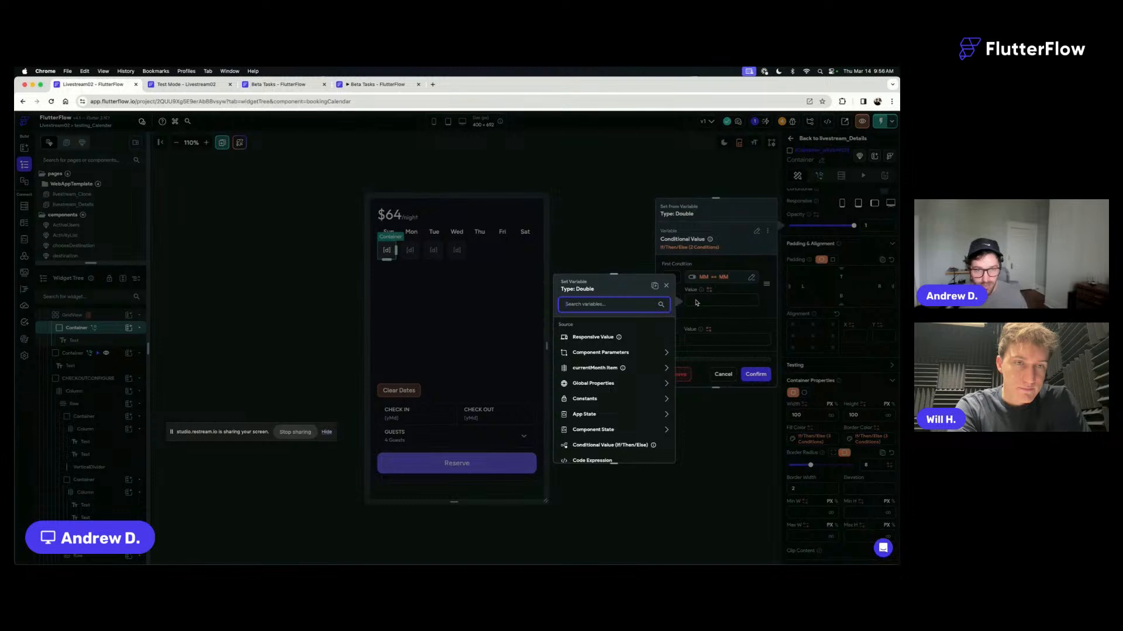
{"action": "left_click", "coordinate": [697, 301]}
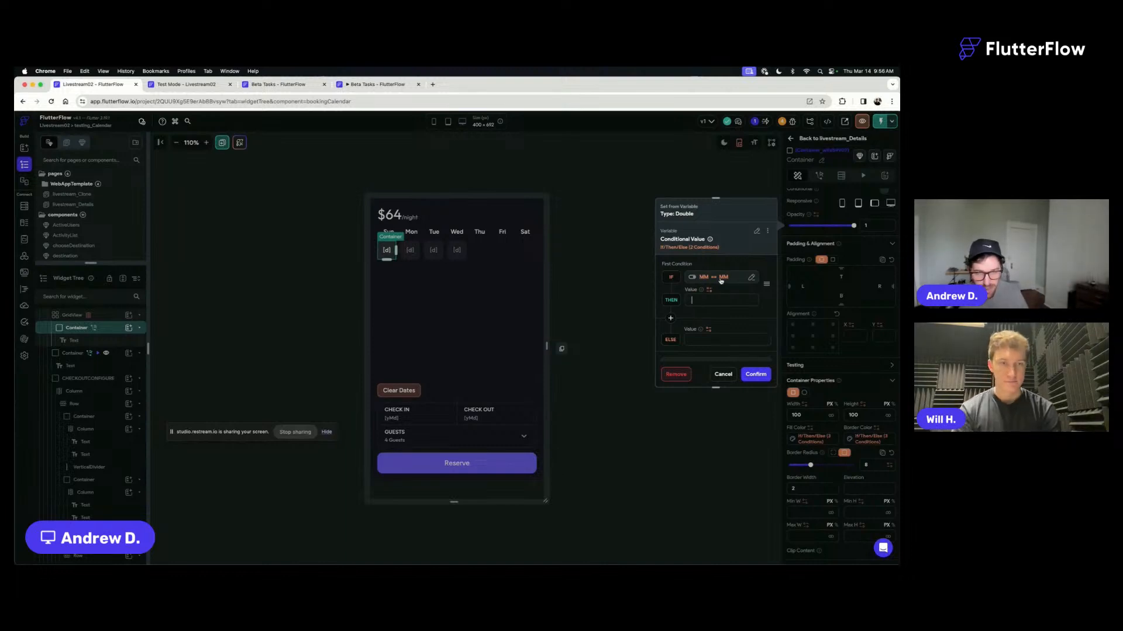
{"action": "type", "text": "1"}
{"action": "left_click", "coordinate": [699, 339]}
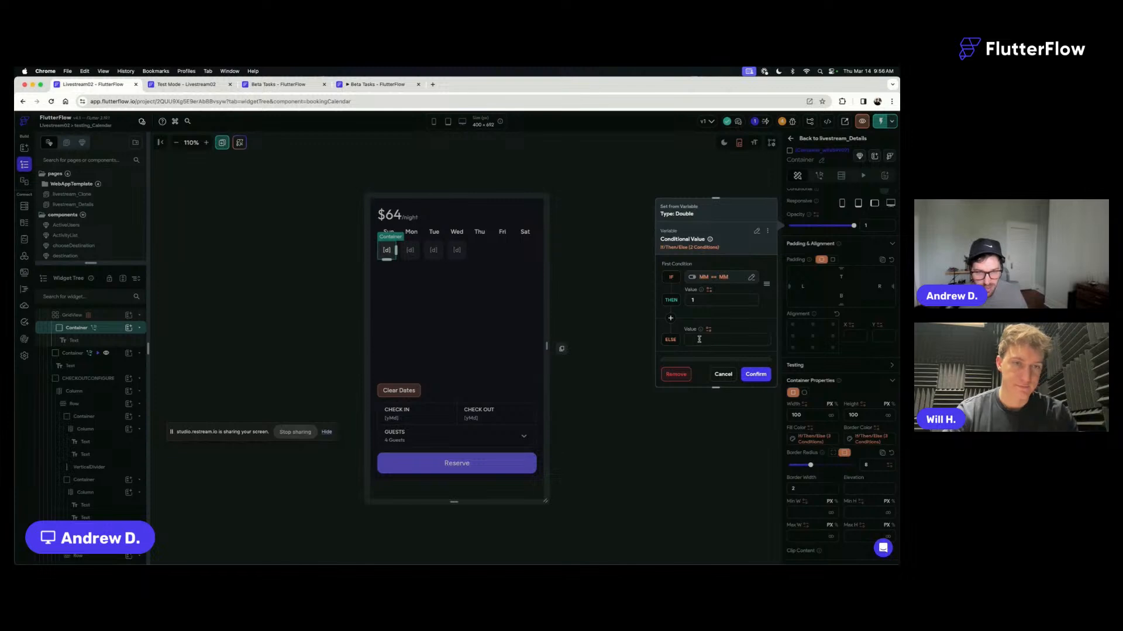
{"action": "type", "text": "0.5"}
{"action": "left_click", "coordinate": [757, 374]}
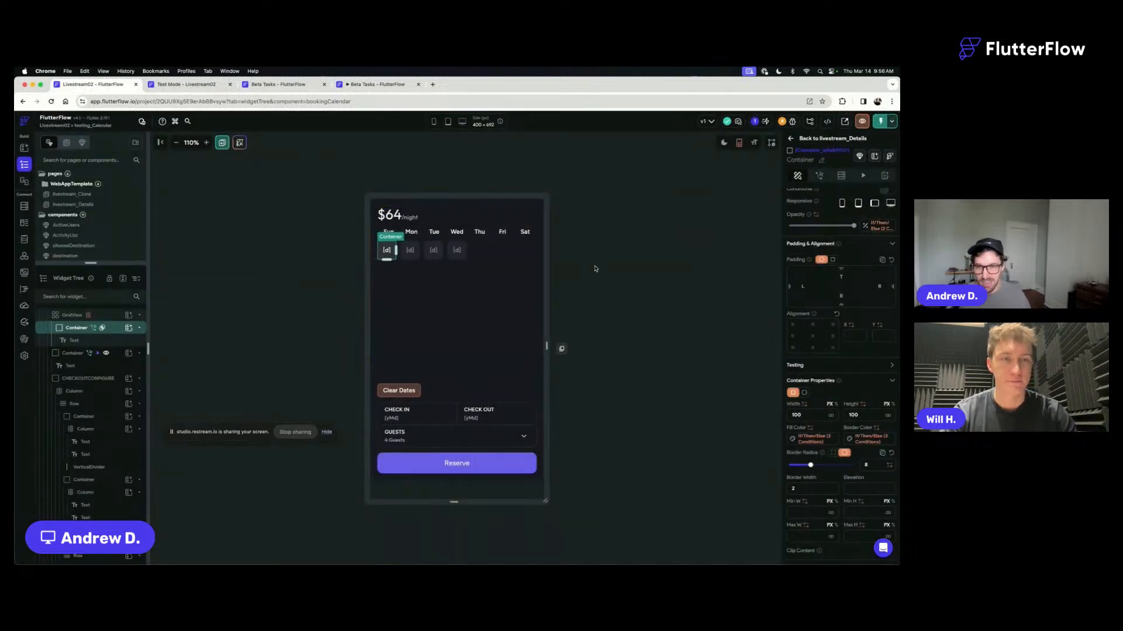
{"action": "left_click", "coordinate": [597, 269]}
- Reload the Livestream02 test session and open the Idyllic Ocean View Villa listing at its booking calendar
{"action": "left_click", "coordinate": [186, 84]}
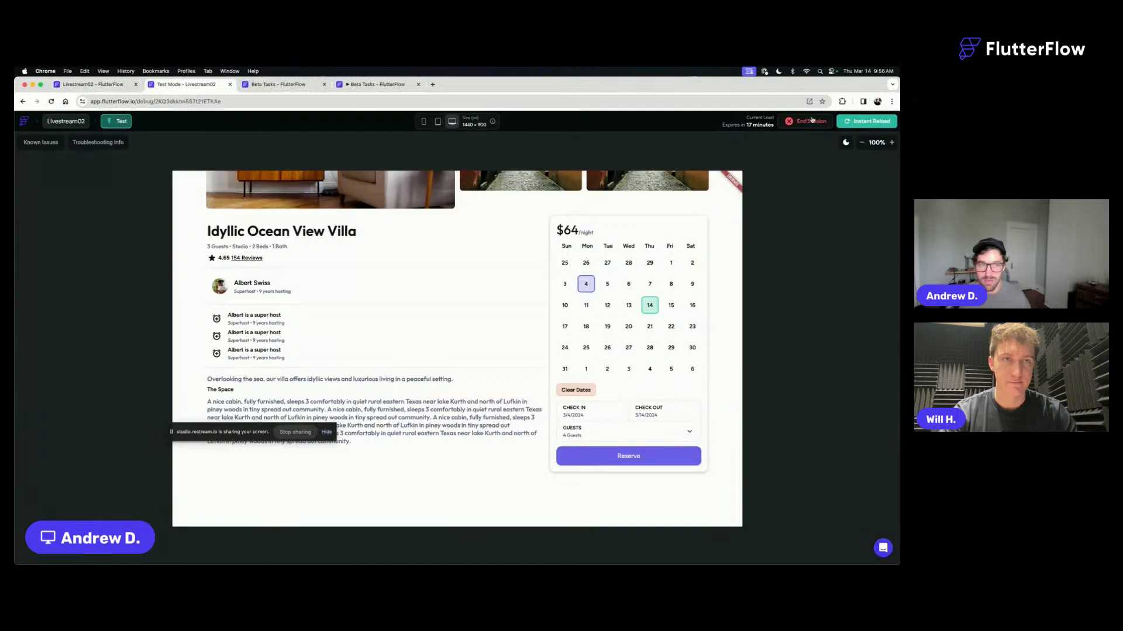
{"action": "left_click", "coordinate": [860, 122]}
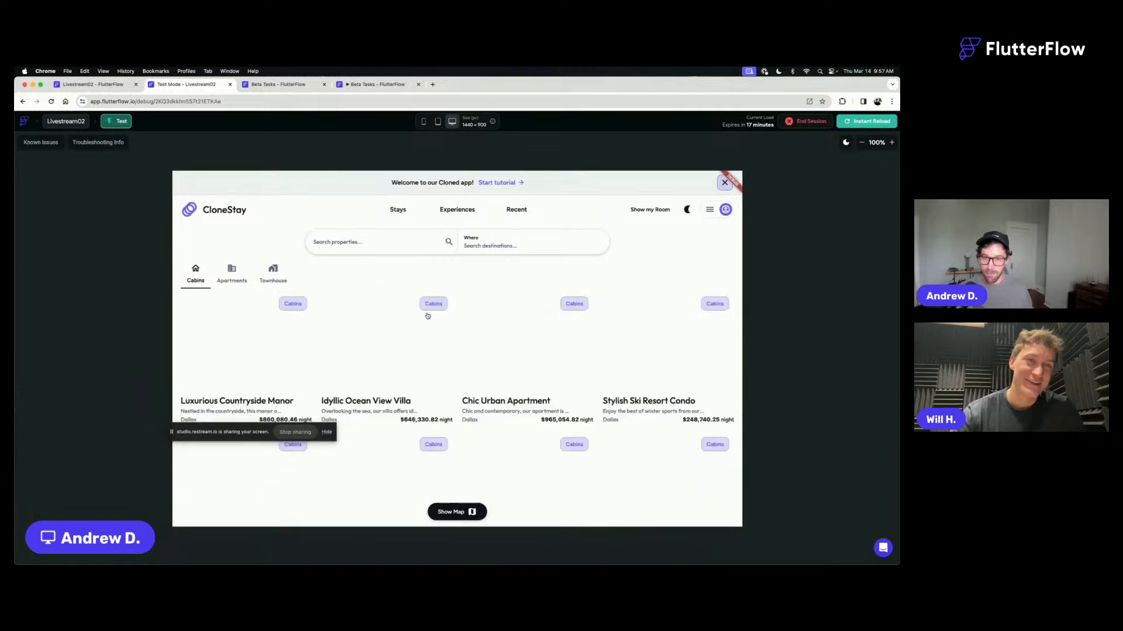
{"action": "left_click", "coordinate": [427, 315]}
{"action": "scroll", "coordinate": [587, 343], "scroll_direction": "down", "scroll_amount": 3}
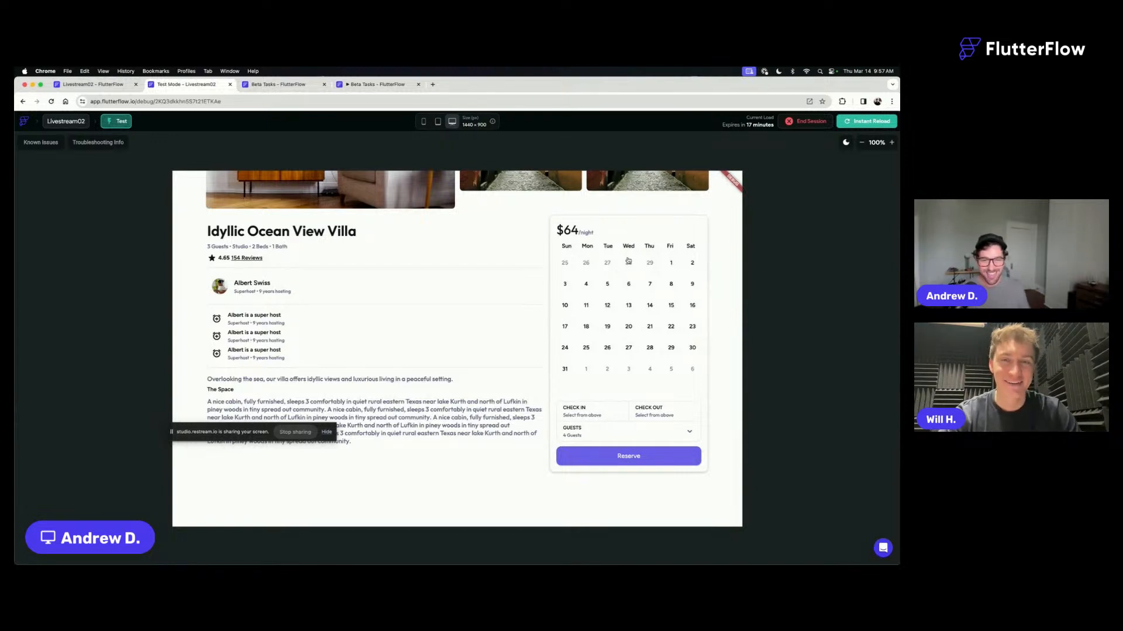
- Test the booking calendar by picking check-in and check-out dates, clearing them, and selecting the 5th to the 9th
{"action": "left_click", "coordinate": [650, 284]}
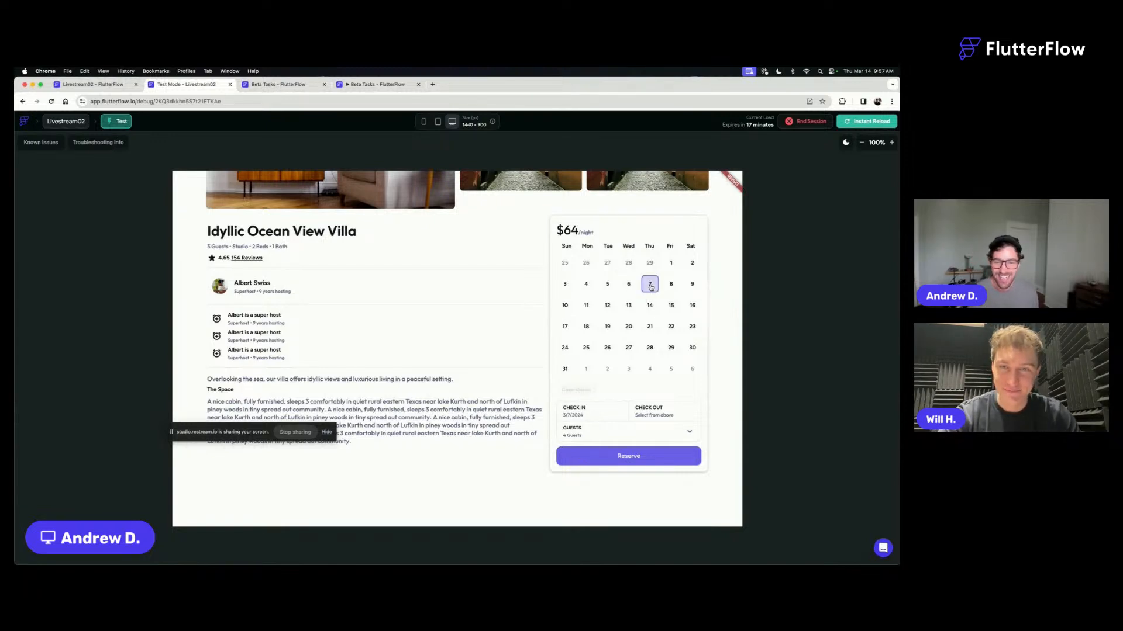
{"action": "left_click", "coordinate": [592, 305]}
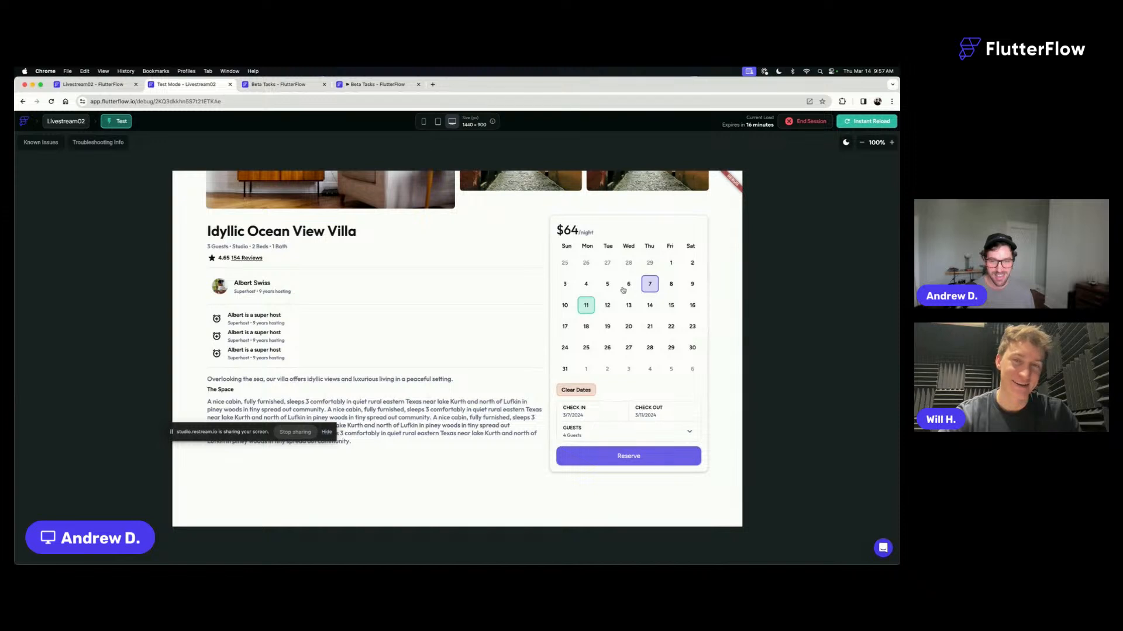
{"action": "left_click", "coordinate": [630, 307]}
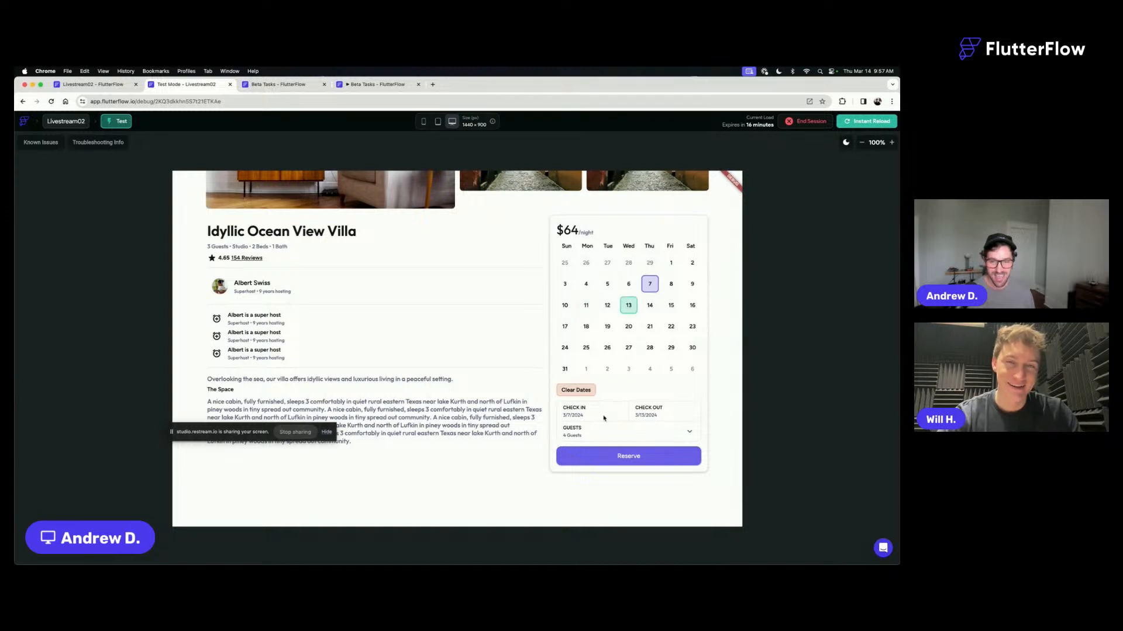
{"action": "left_click", "coordinate": [577, 391]}
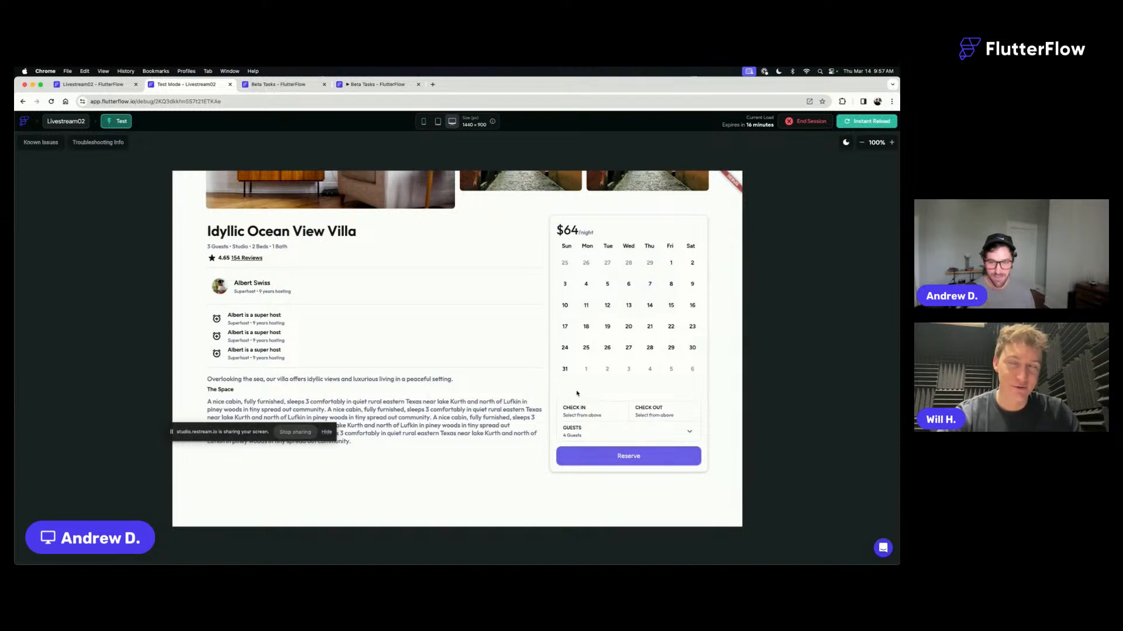
{"action": "left_click", "coordinate": [608, 285]}
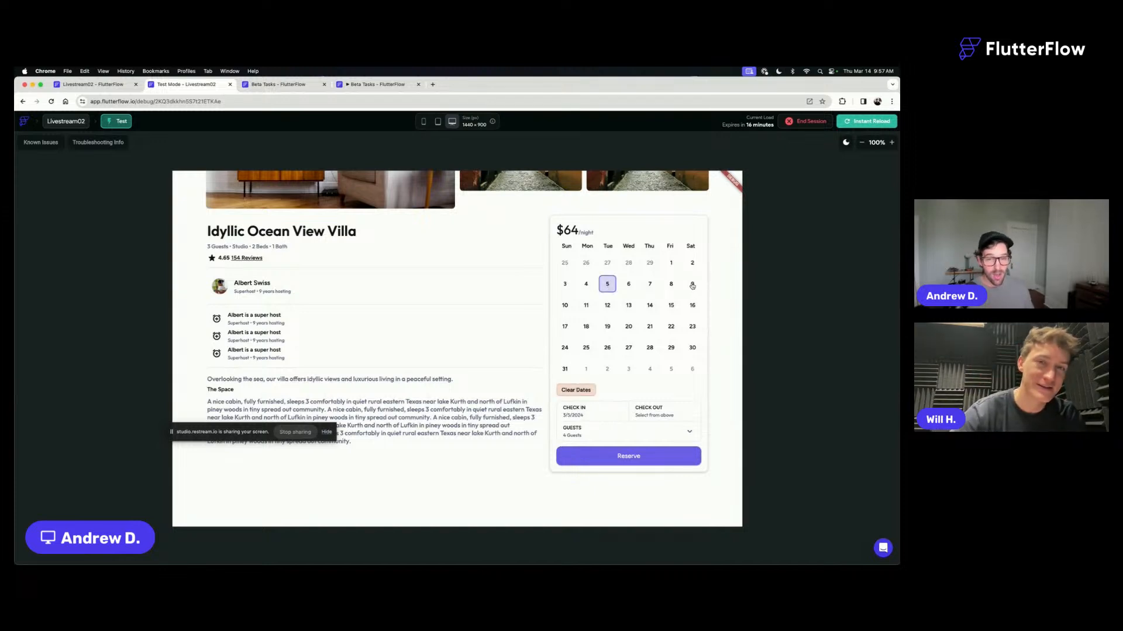
{"action": "left_click", "coordinate": [692, 285]}
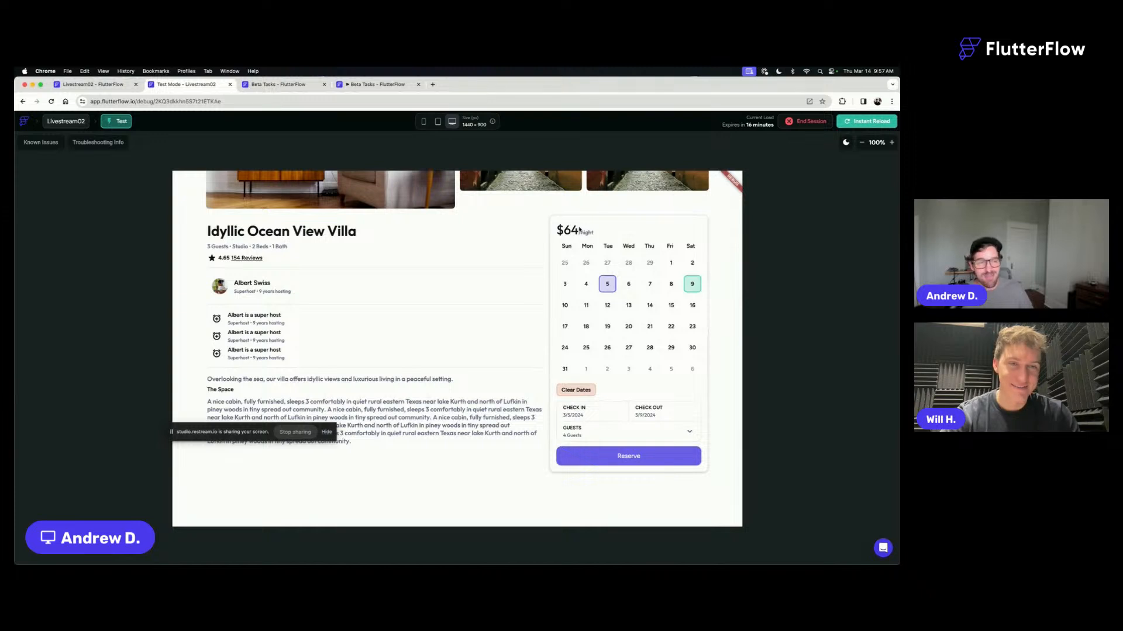
- Return to the bookingCalendar editor and add another Else If clause to the day container's Fill Color conditional value
{"action": "left_click", "coordinate": [115, 86]}
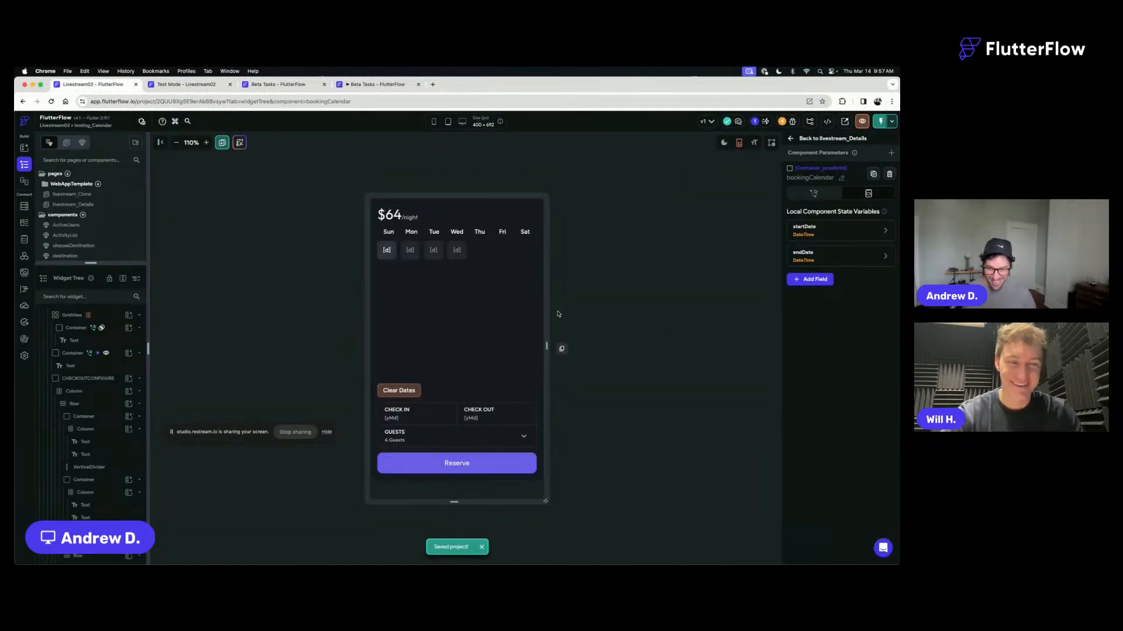
{"action": "left_click", "coordinate": [391, 257]}
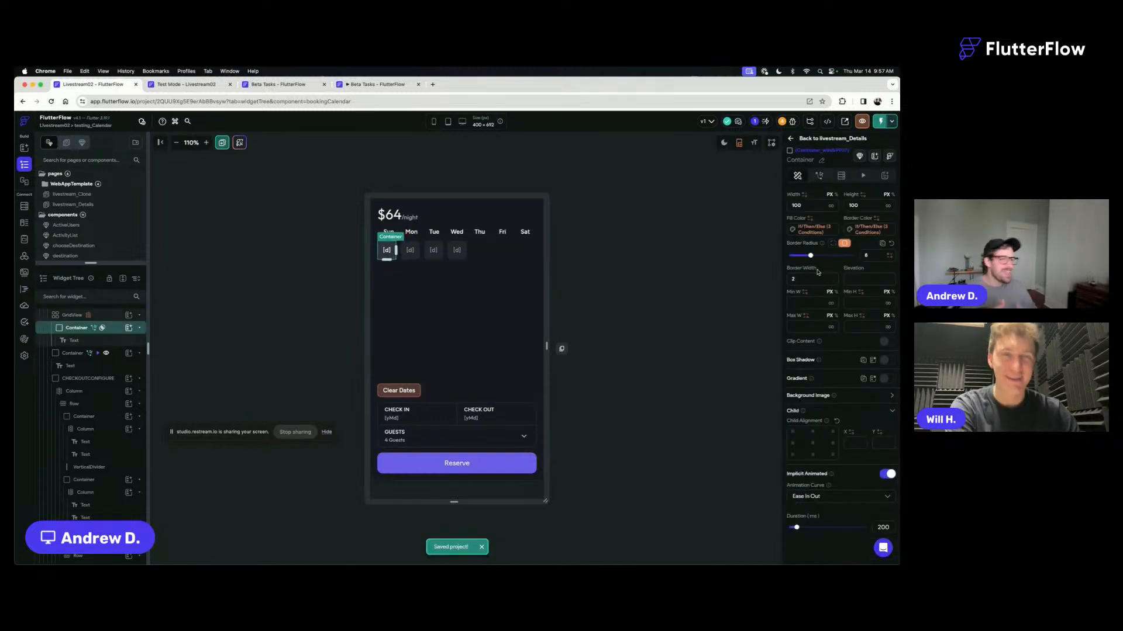
{"action": "left_click", "coordinate": [809, 232]}
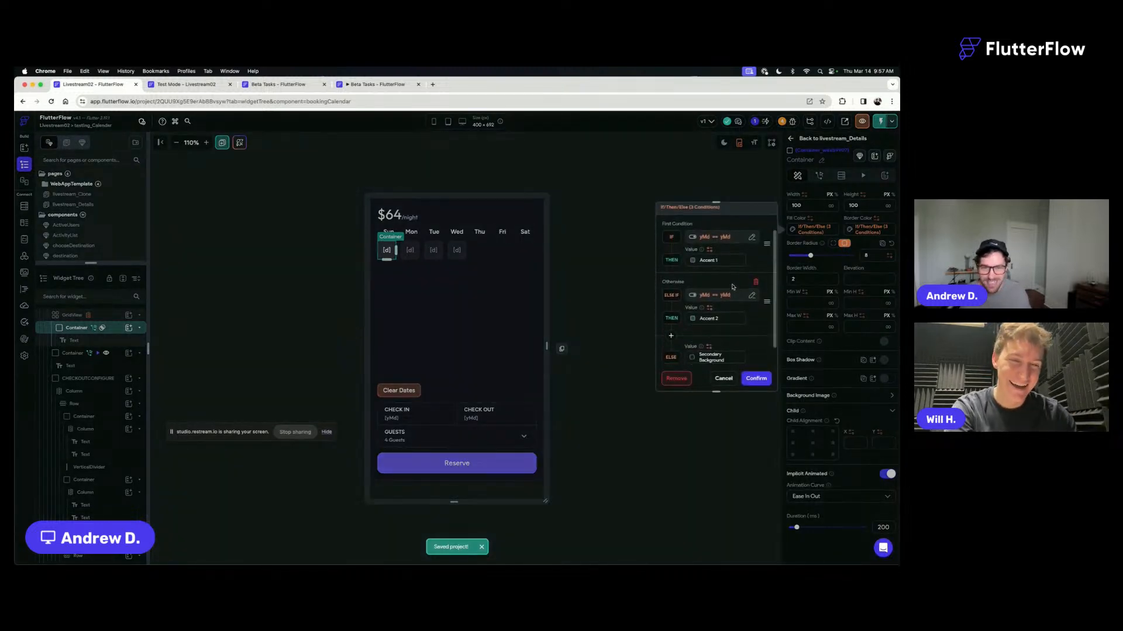
{"action": "left_click", "coordinate": [671, 327]}
{"action": "scroll", "coordinate": [710, 301], "scroll_direction": "down", "scroll_amount": 1}
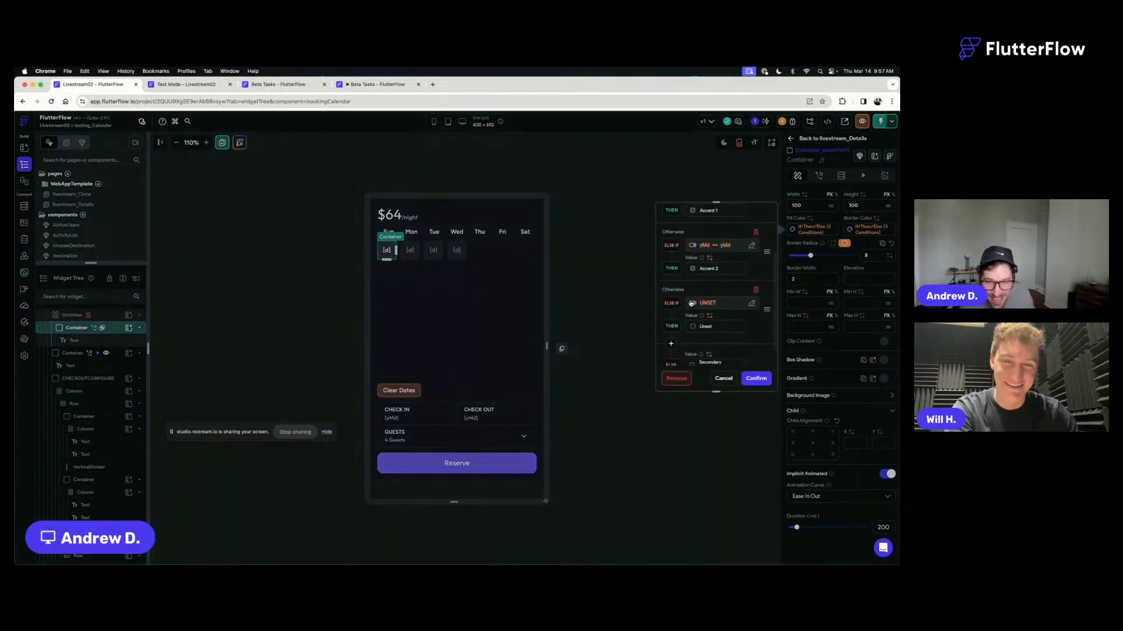
- Give the new Else If clause a Single Condition with currentMonth Item as its first value
{"action": "left_click", "coordinate": [711, 301]}
{"action": "scroll", "coordinate": [616, 360], "scroll_direction": "down", "scroll_amount": 1}
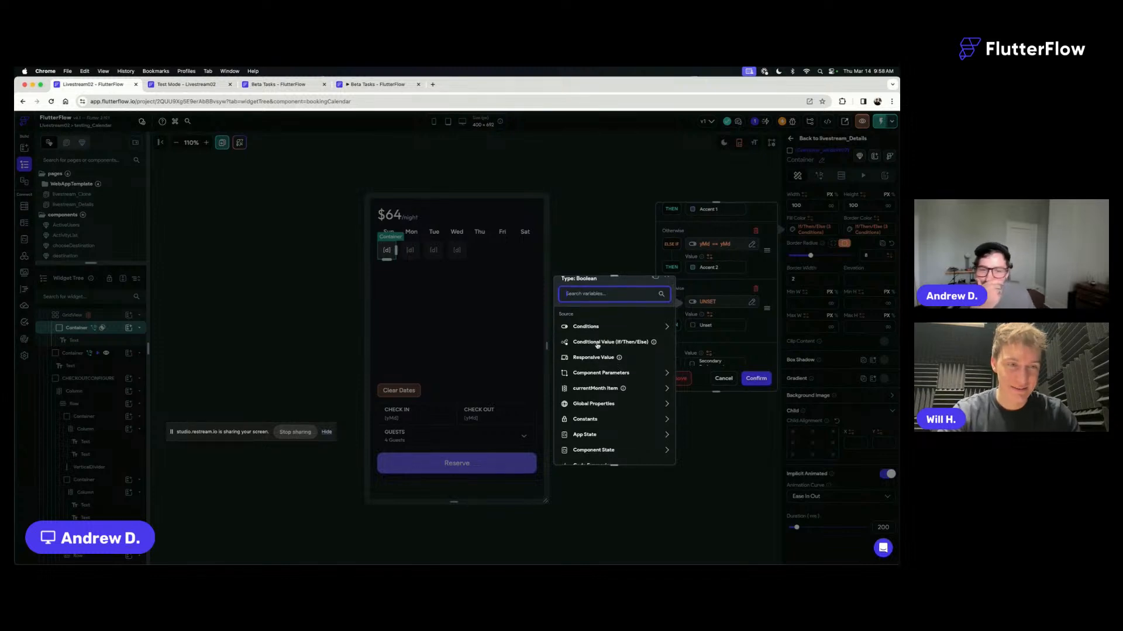
{"action": "left_click", "coordinate": [596, 330]}
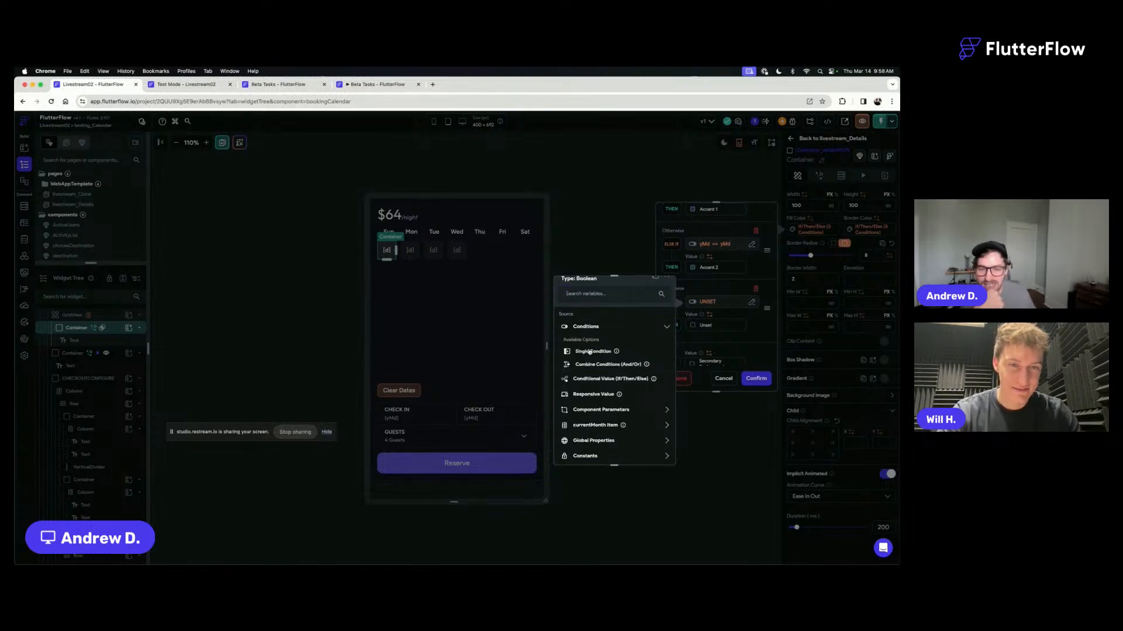
{"action": "left_click", "coordinate": [589, 351]}
{"action": "left_click", "coordinate": [592, 351]}
{"action": "left_click", "coordinate": [587, 366]}
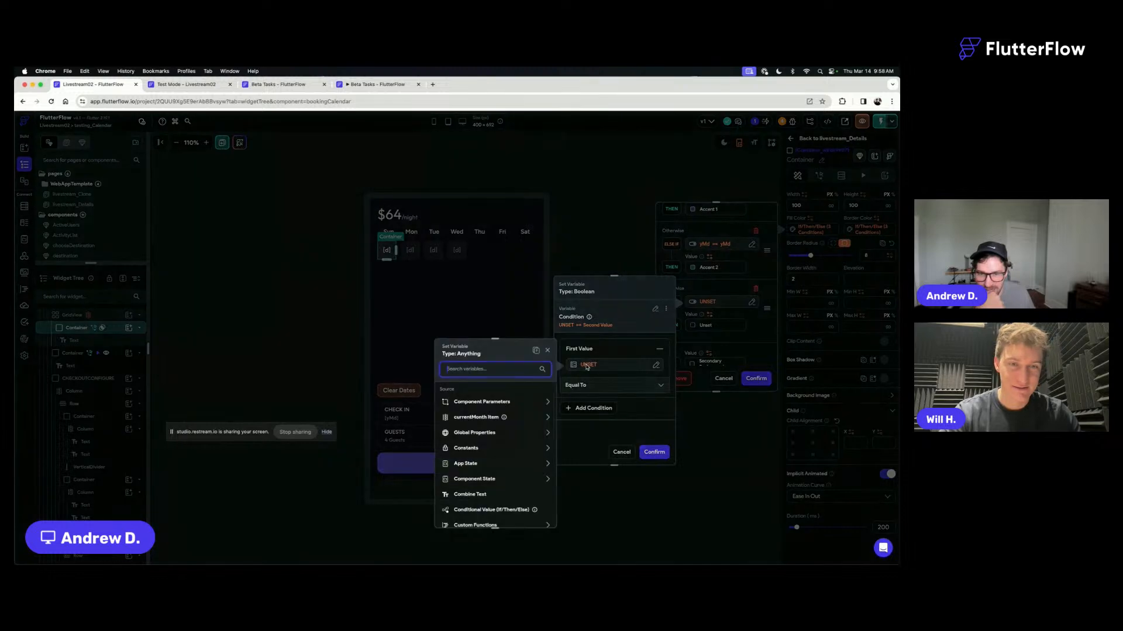
{"action": "left_click", "coordinate": [475, 417]}
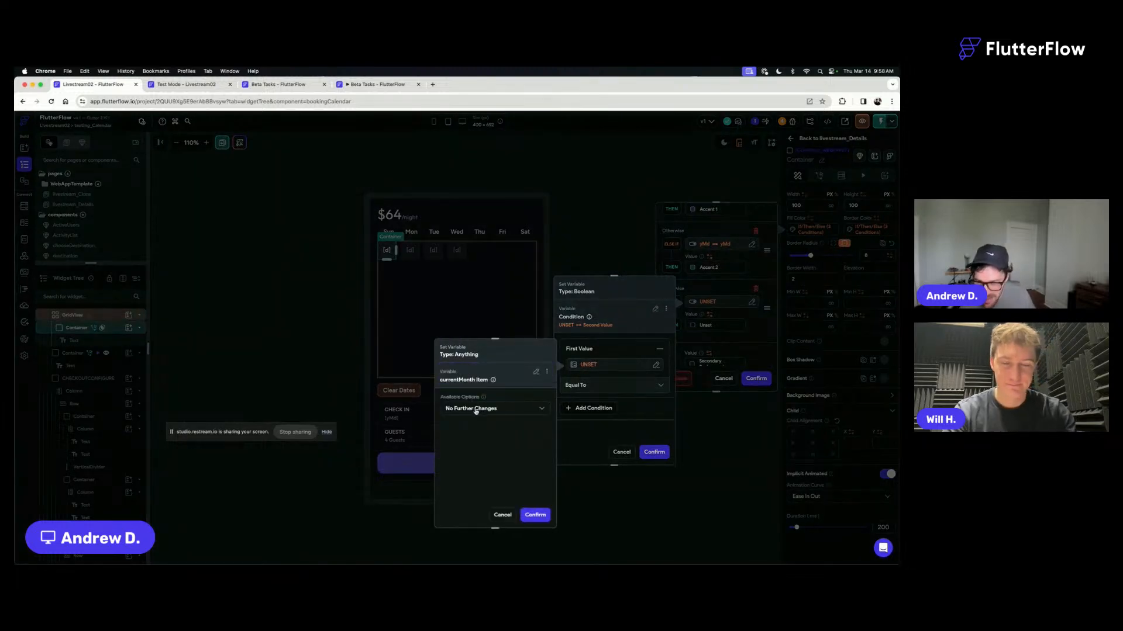
- Format the currentMonth Item value with DateTime Format, using the d/M option
{"action": "left_click", "coordinate": [475, 411]}
{"action": "left_click", "coordinate": [477, 368]}
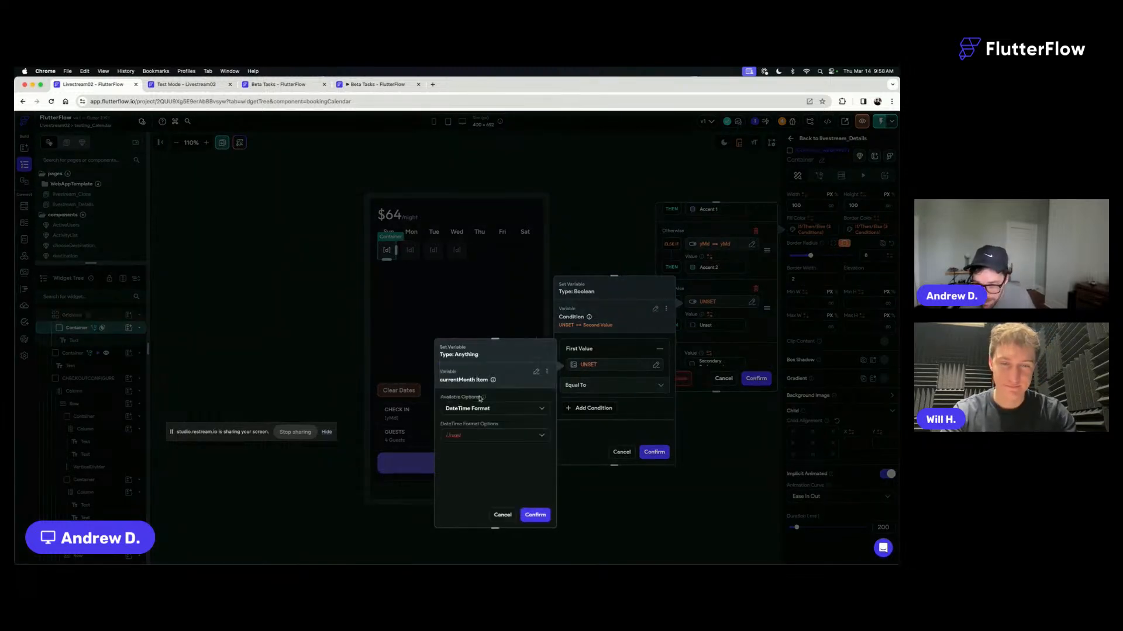
{"action": "left_click", "coordinate": [457, 435]}
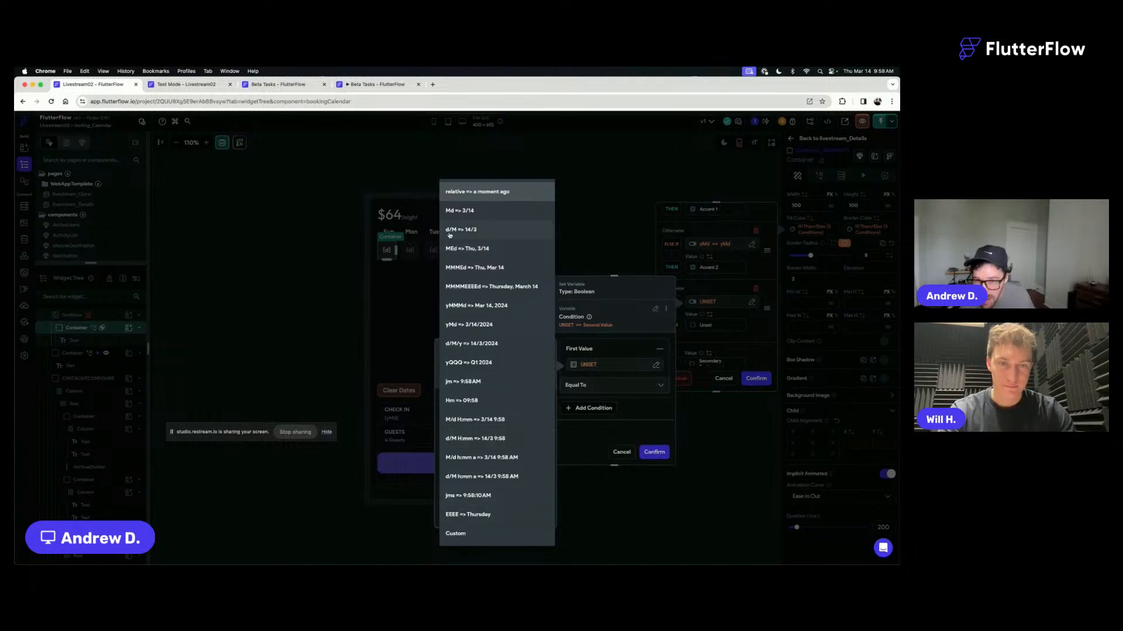
{"action": "left_click", "coordinate": [483, 230]}
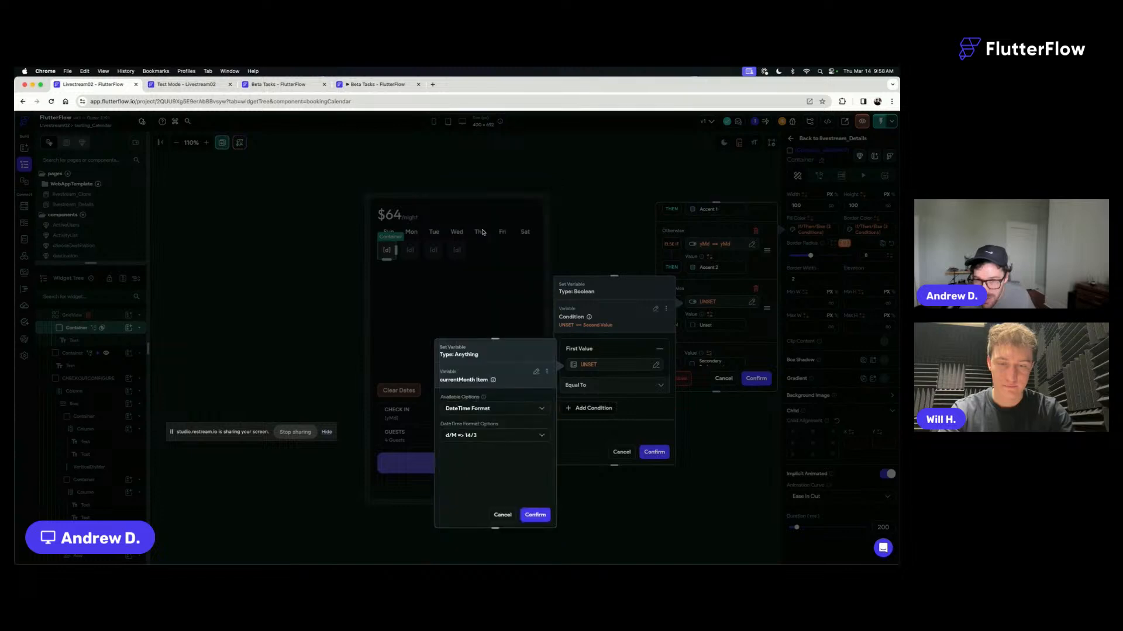
{"action": "left_click", "coordinate": [534, 514]}
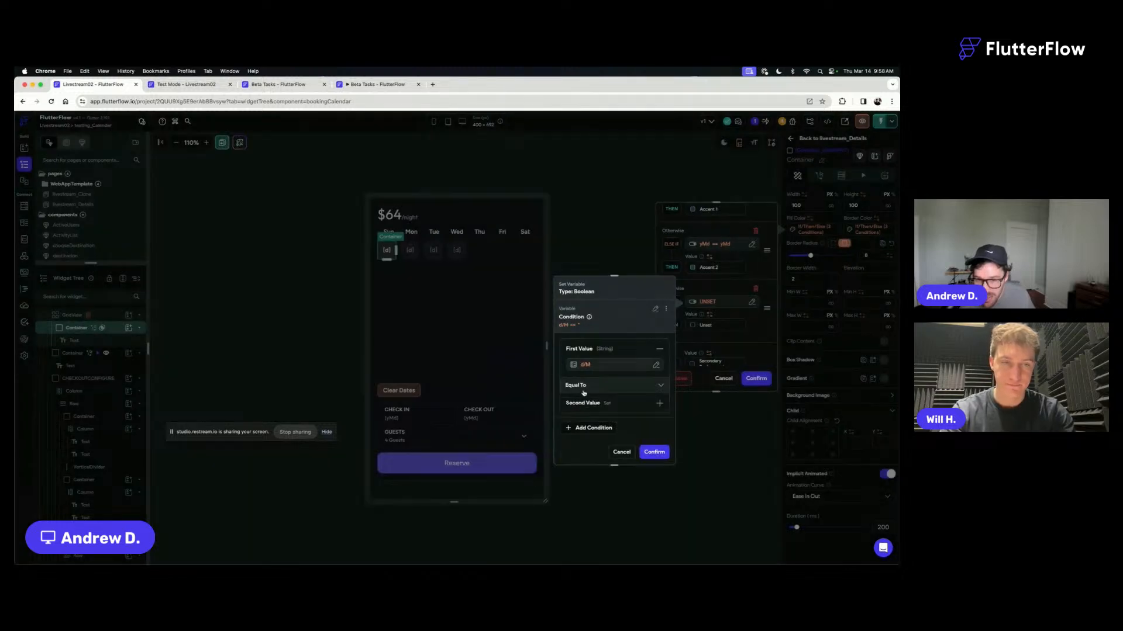
- Set the condition's comparison to Not Equal To and review the first value's settings without changing them
{"action": "left_click", "coordinate": [583, 387]}
{"action": "left_click", "coordinate": [595, 406]}
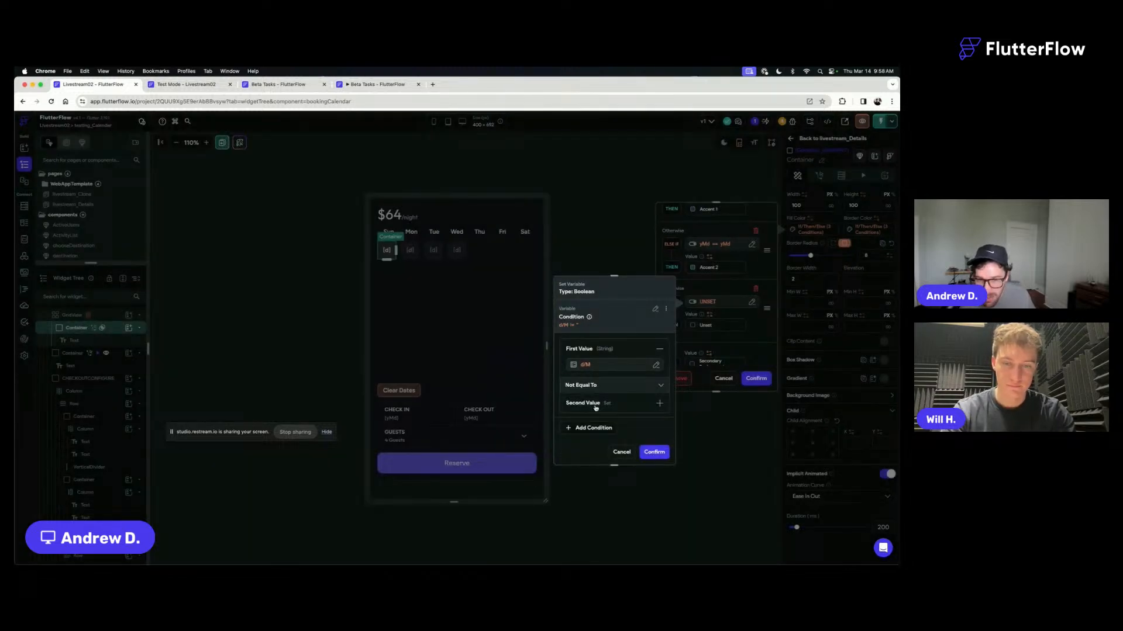
{"action": "left_click", "coordinate": [592, 366]}
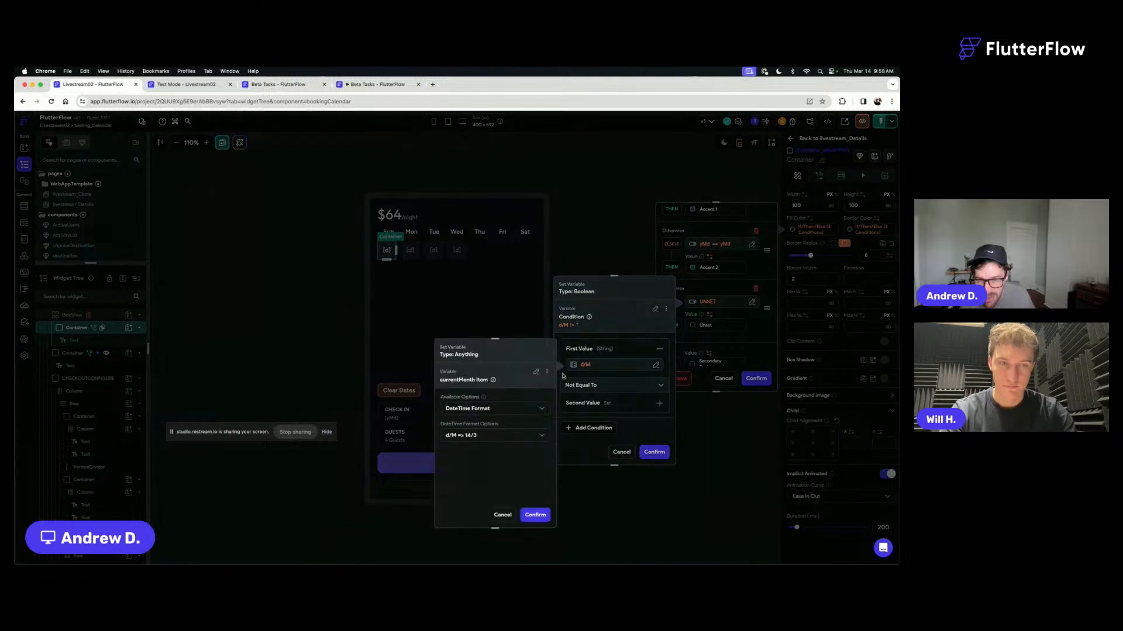
{"action": "left_click", "coordinate": [503, 515]}
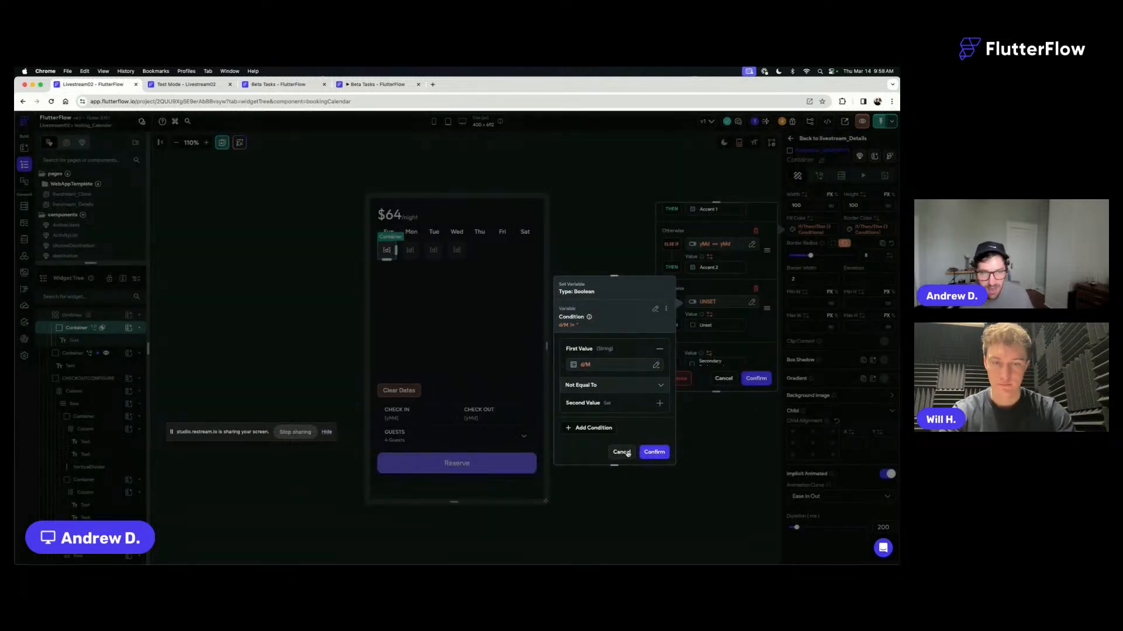
- Change the condition's first value to the currentMonth Item's Index in List
{"action": "left_click", "coordinate": [589, 367]}
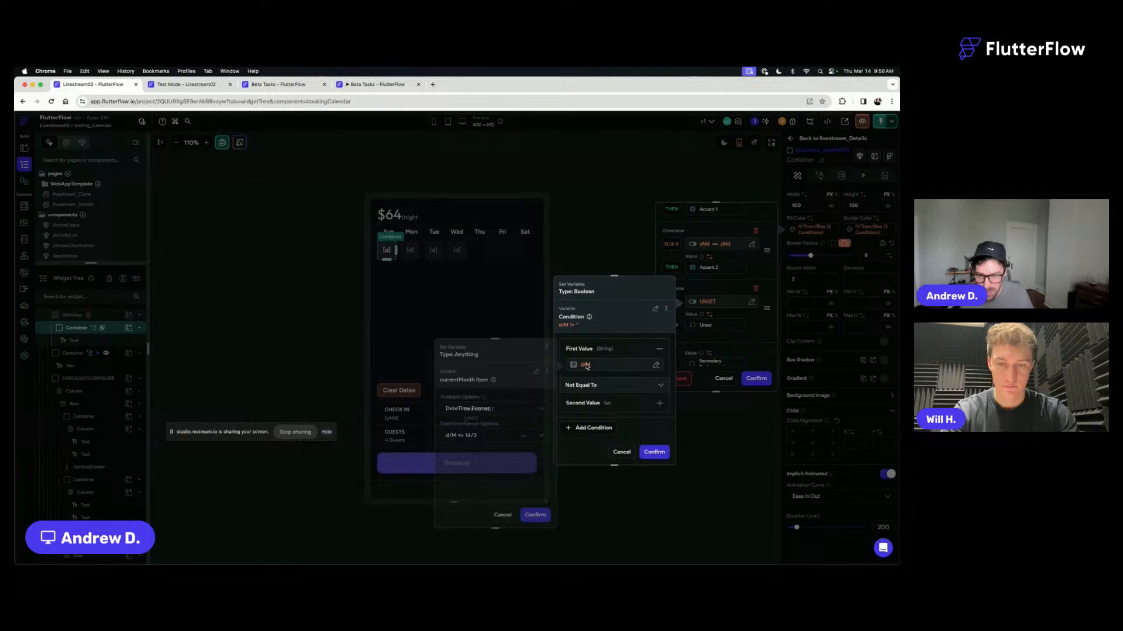
{"action": "left_click", "coordinate": [497, 411]}
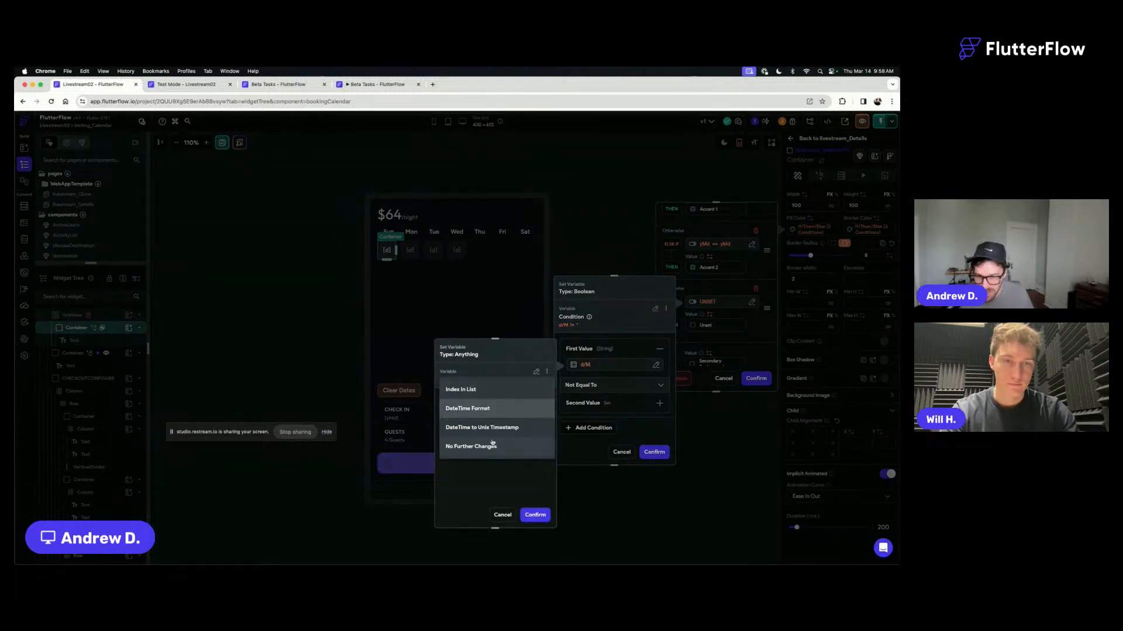
{"action": "left_click", "coordinate": [482, 391]}
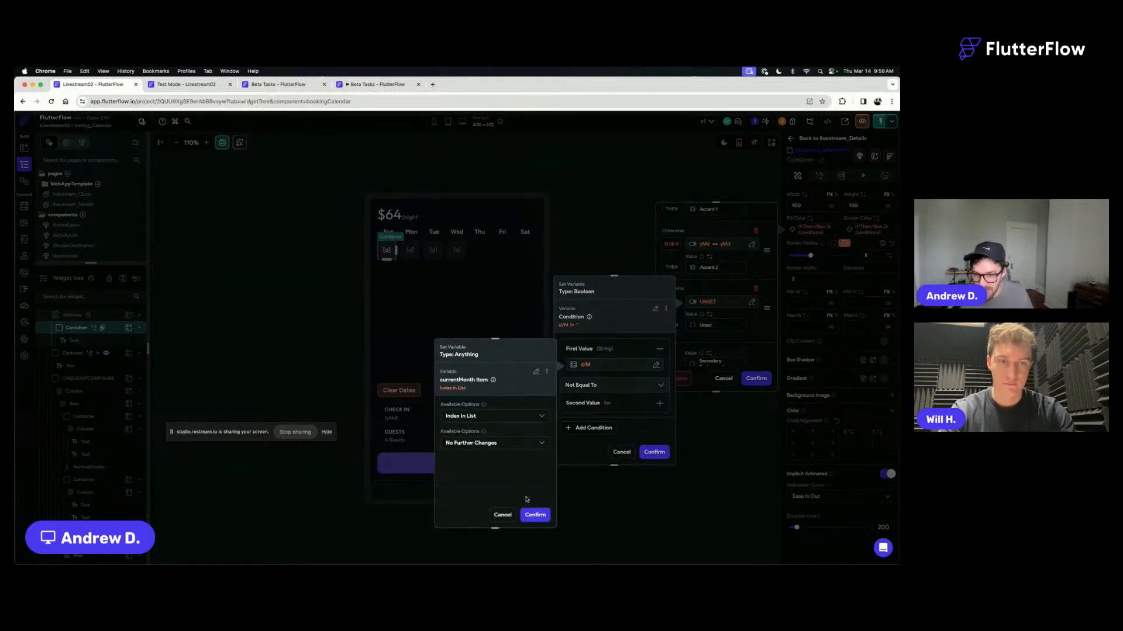
{"action": "left_click", "coordinate": [534, 514]}
- Set the condition's comparison to Greater Than Or Equal To and browse the variable sources available for its second value
{"action": "left_click", "coordinate": [610, 404]}
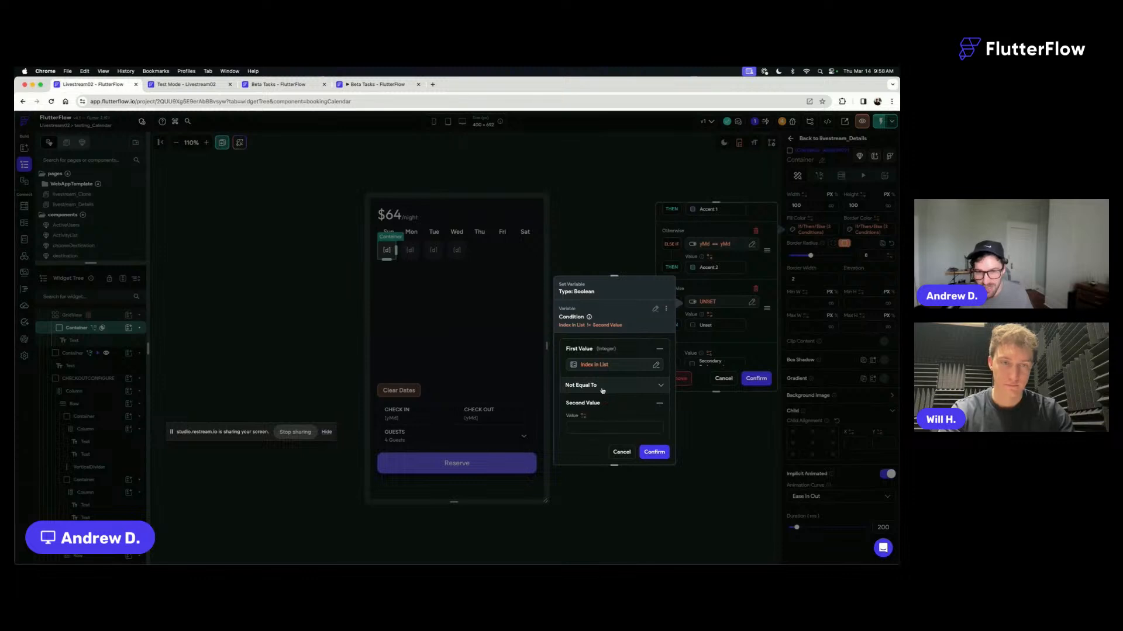
{"action": "left_click", "coordinate": [592, 388]}
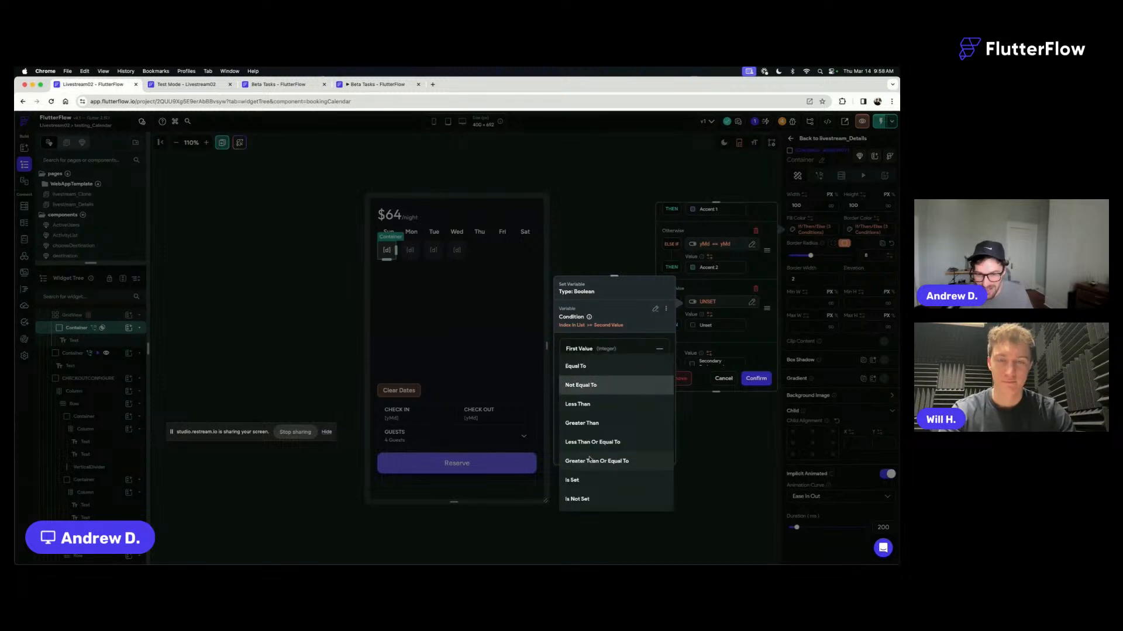
{"action": "left_click", "coordinate": [587, 461]}
{"action": "left_click", "coordinate": [583, 416]}
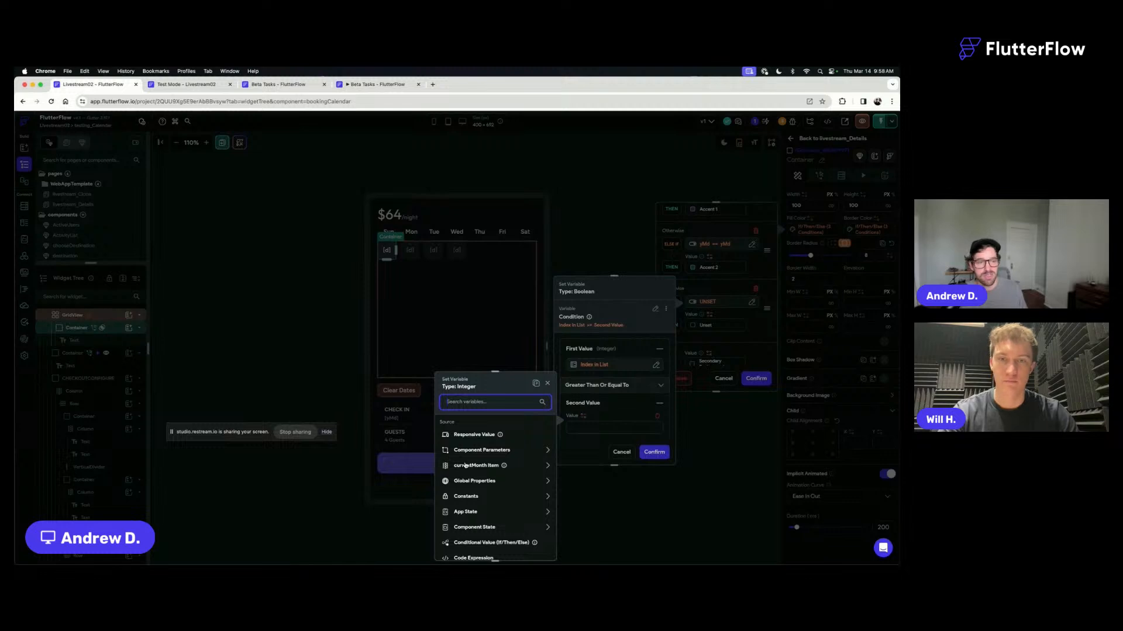
{"action": "scroll", "coordinate": [497, 444], "scroll_direction": "down", "scroll_amount": 2}
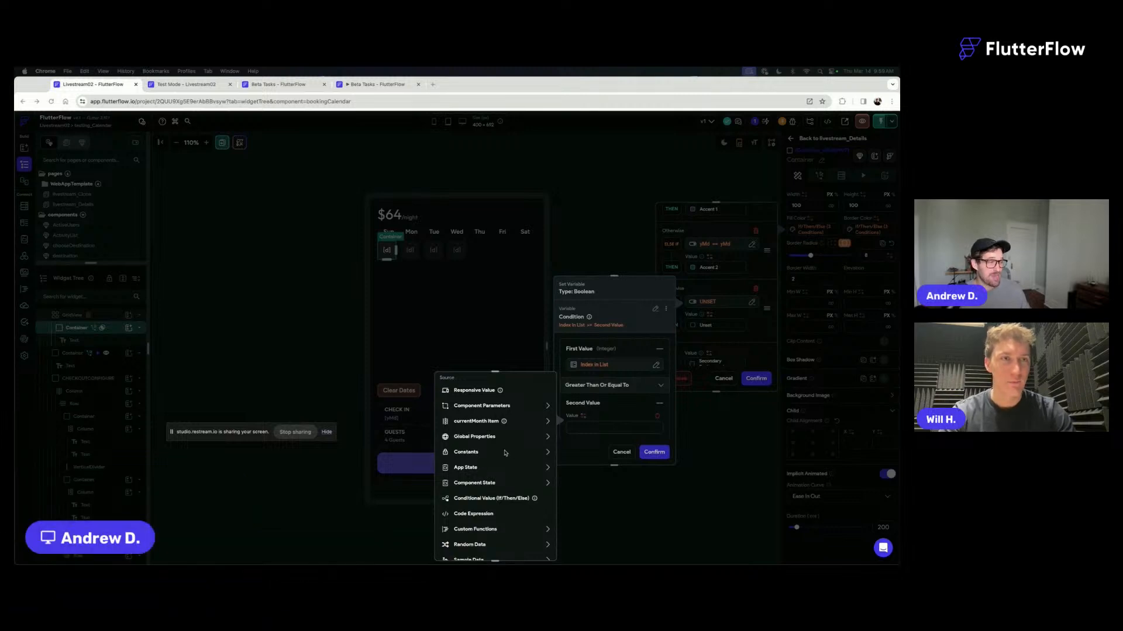
{"action": "scroll", "coordinate": [505, 453], "scroll_direction": "down", "scroll_amount": 1}
{"action": "scroll", "coordinate": [505, 453], "scroll_direction": "down", "scroll_amount": 1}
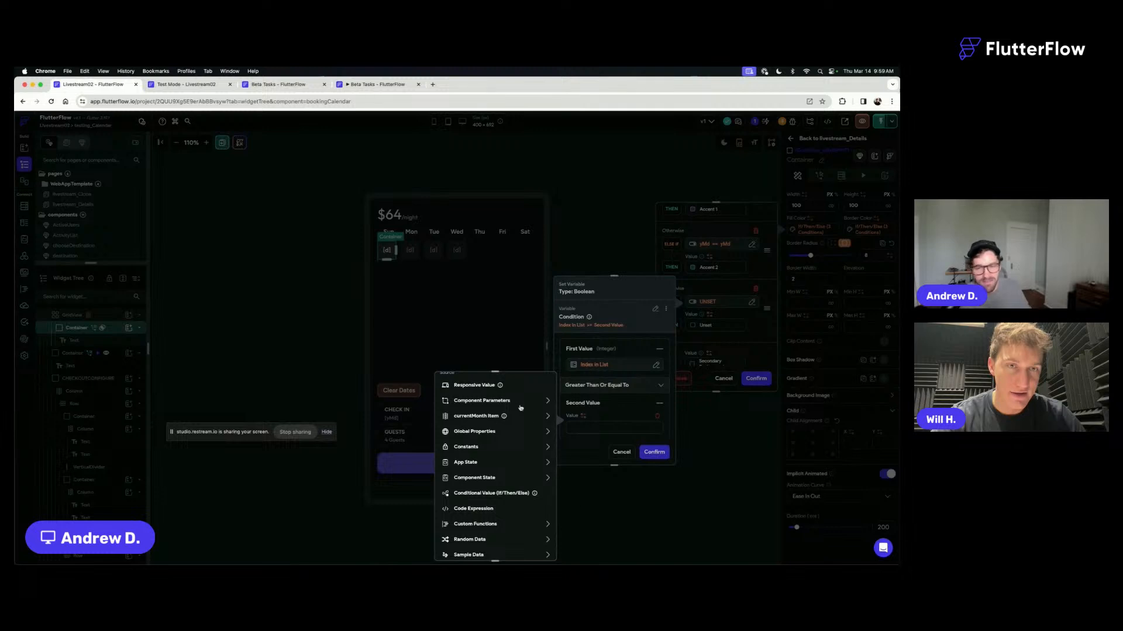
{"action": "scroll", "coordinate": [494, 425], "scroll_direction": "up", "scroll_amount": 2}
{"action": "left_click", "coordinate": [581, 365]}
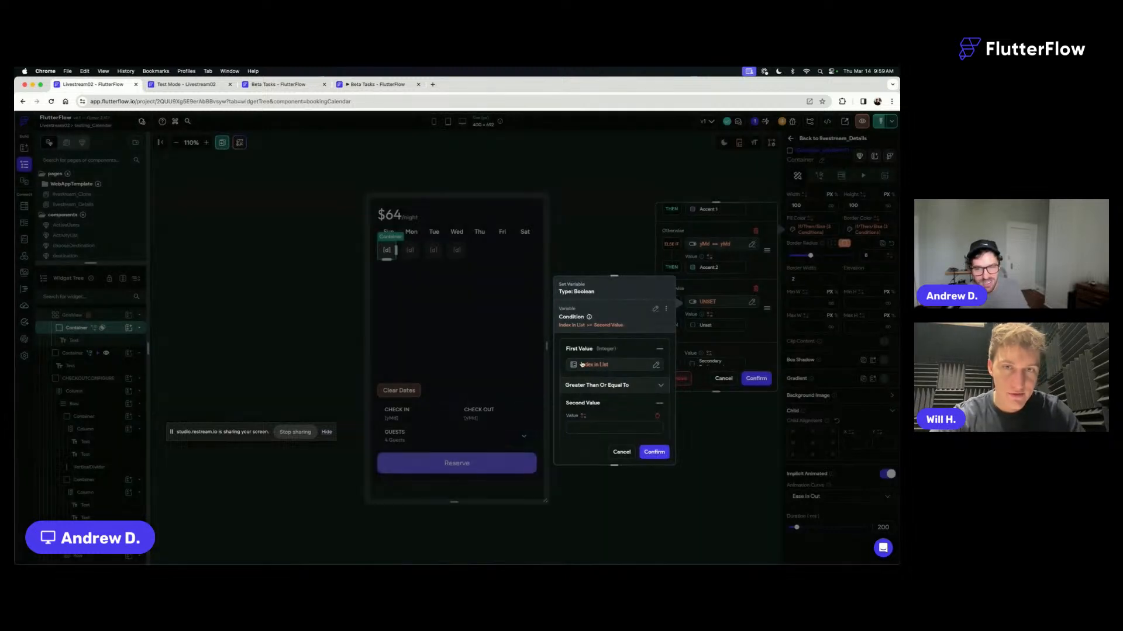
- Set the condition's first value to the plain currentMonth Item date by choosing No Further Changes
{"action": "left_click", "coordinate": [595, 364]}
{"action": "left_click", "coordinate": [479, 416]}
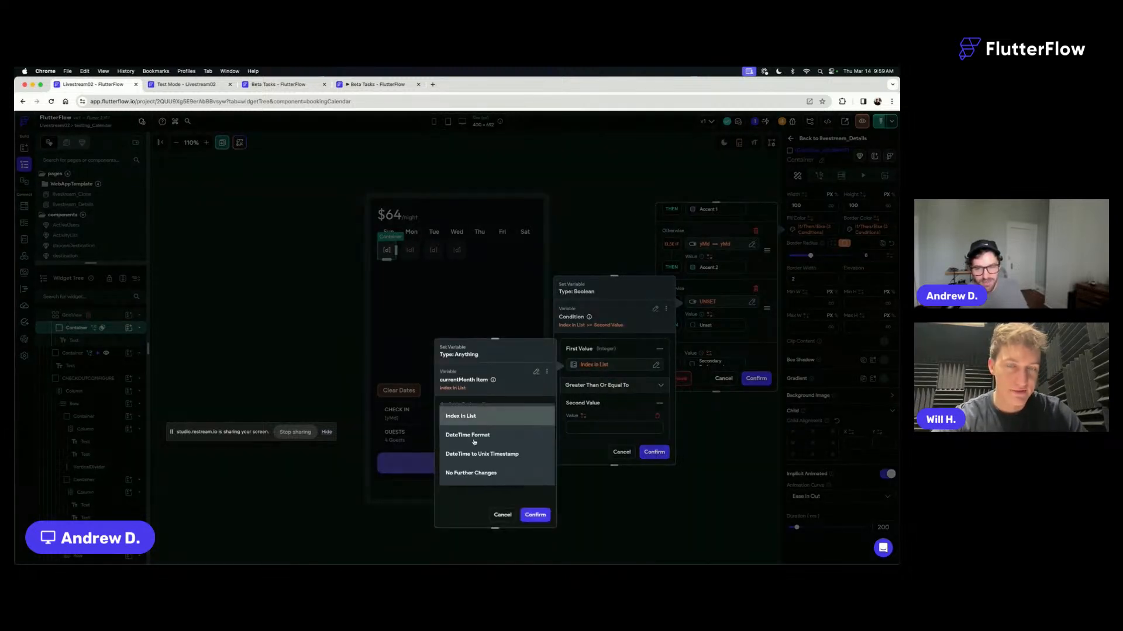
{"action": "left_click", "coordinate": [480, 471]}
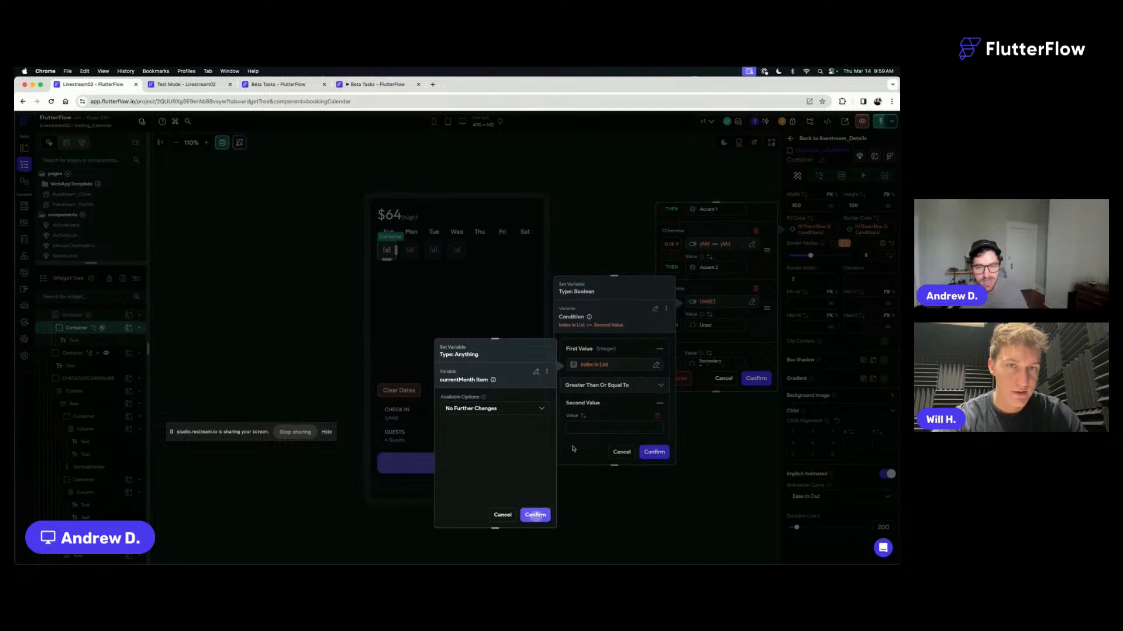
{"action": "left_click", "coordinate": [537, 514]}
{"action": "left_click", "coordinate": [608, 385]}
{"action": "left_click", "coordinate": [597, 386]}
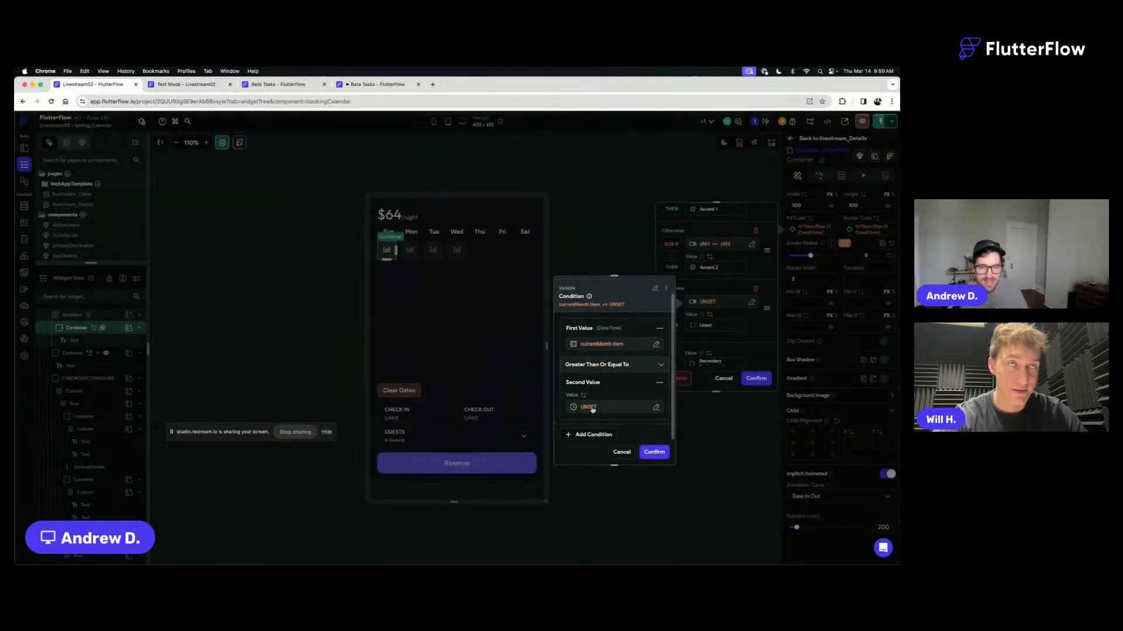
- Set the condition's second value to the startDate component state variable
{"action": "left_click", "coordinate": [591, 408]}
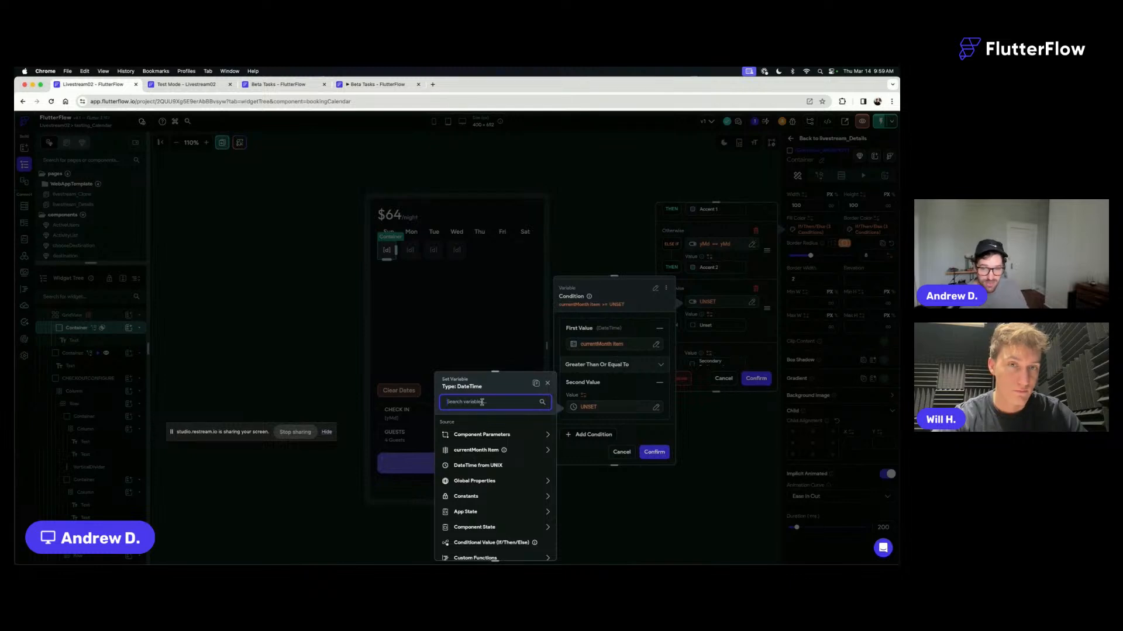
{"action": "type", "text": "ctar"}
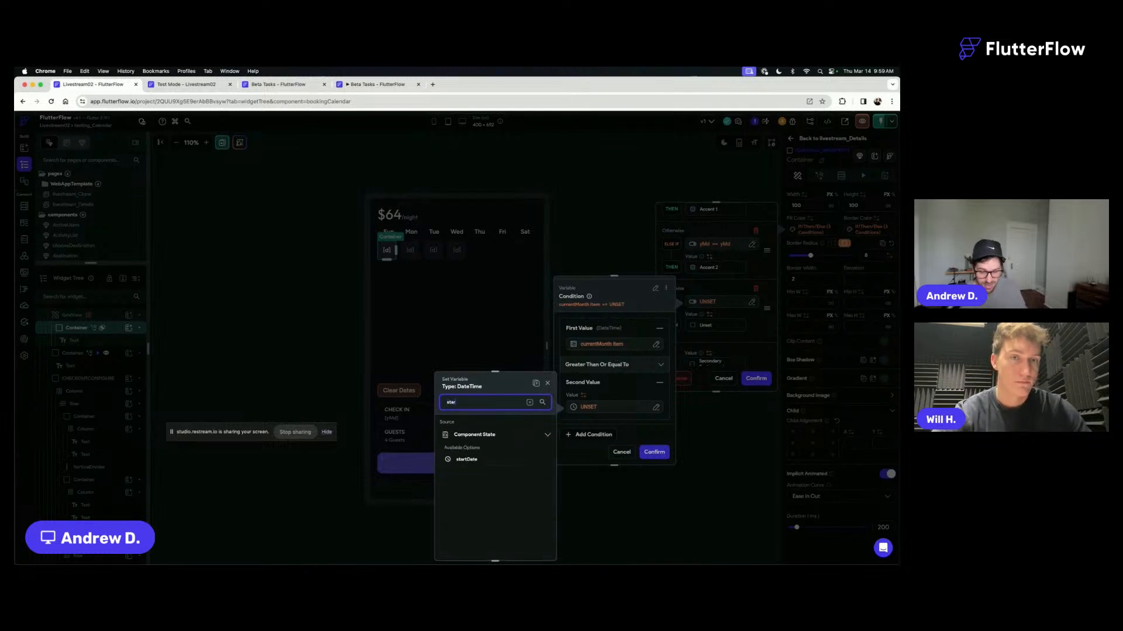
{"action": "left_click", "coordinate": [468, 460]}
{"action": "left_click", "coordinate": [535, 547]}
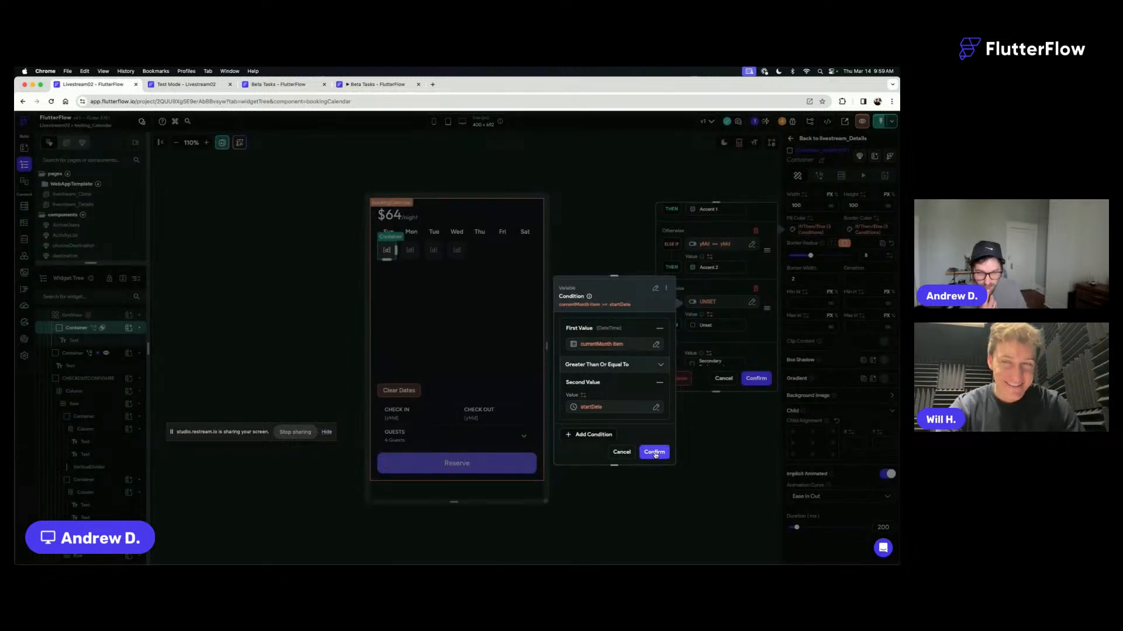
- Add an AND condition to the Else If clause as a Single Condition with currentMonth Item as its first value
{"action": "scroll", "coordinate": [602, 364], "scroll_direction": "down", "scroll_amount": 1}
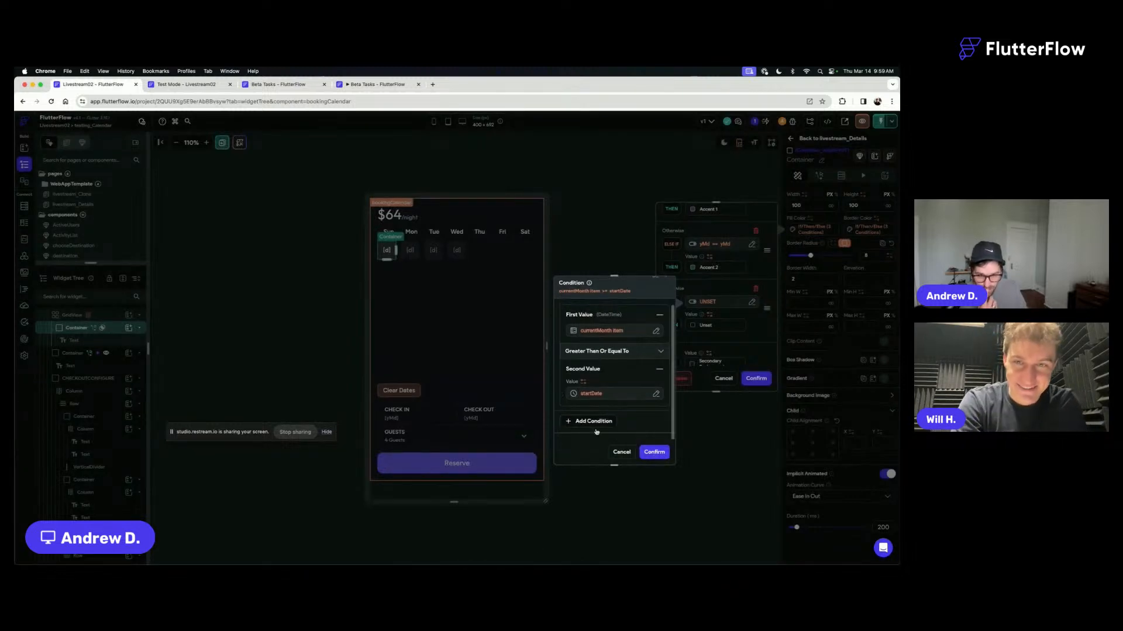
{"action": "left_click", "coordinate": [595, 422]}
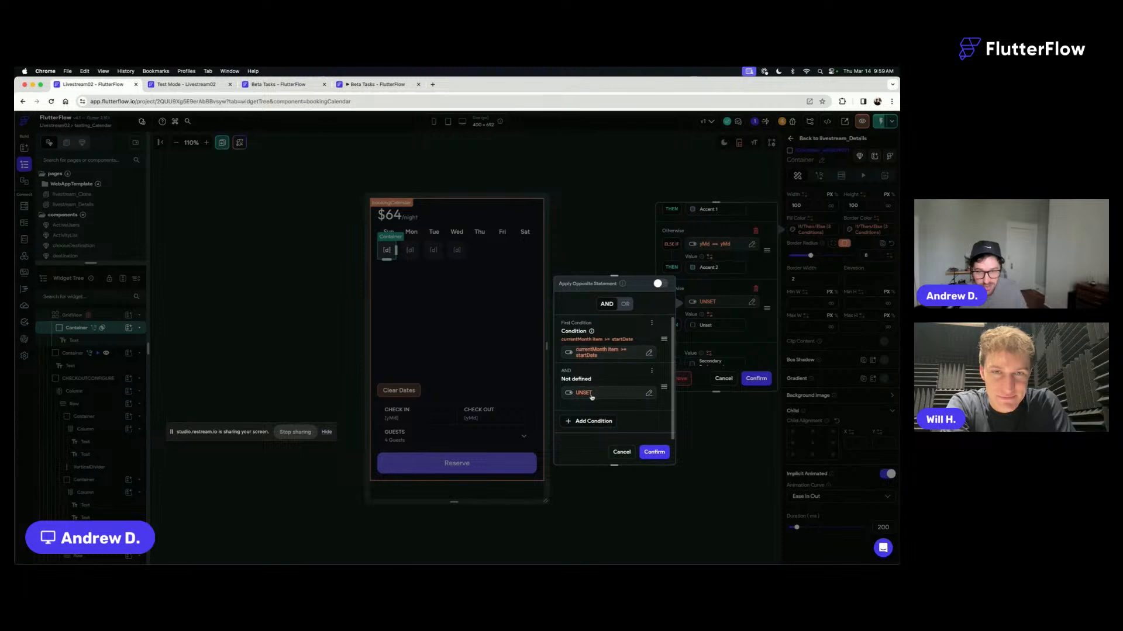
{"action": "left_click", "coordinate": [591, 394]}
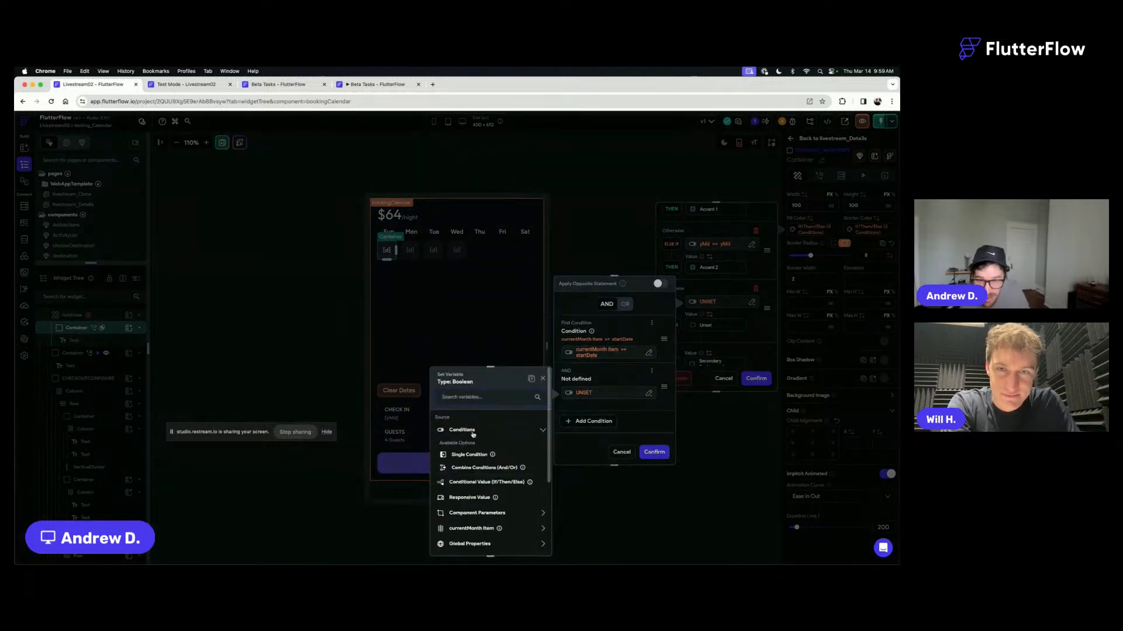
{"action": "left_click", "coordinate": [475, 455]}
{"action": "left_click", "coordinate": [475, 443]}
{"action": "left_click", "coordinate": [466, 455]}
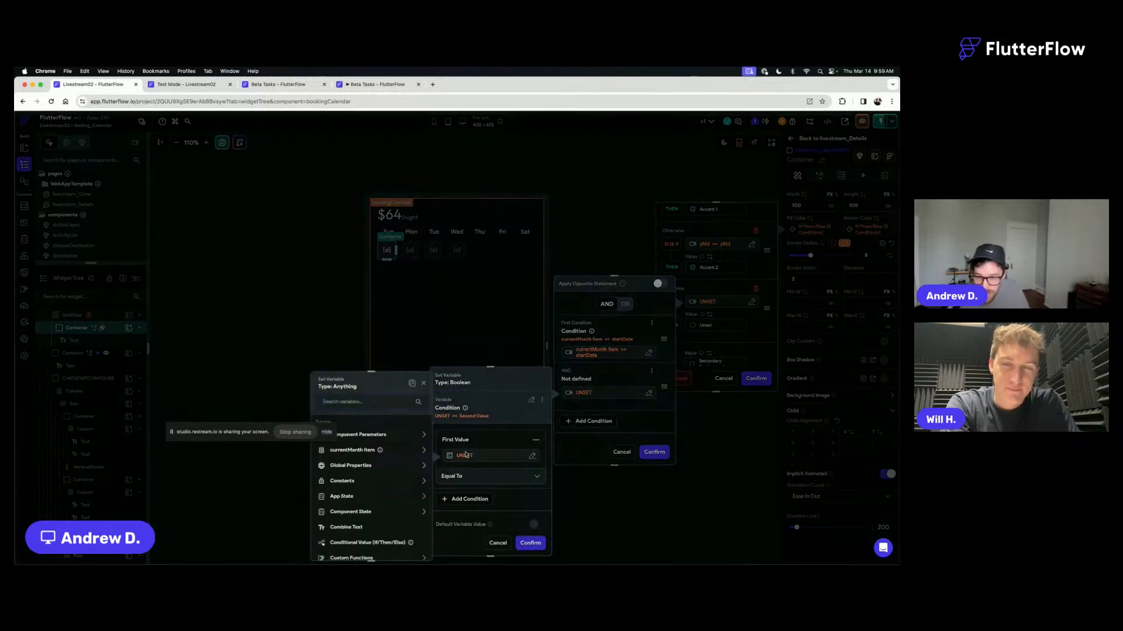
{"action": "left_click", "coordinate": [351, 450]}
{"action": "left_click", "coordinate": [411, 550]}
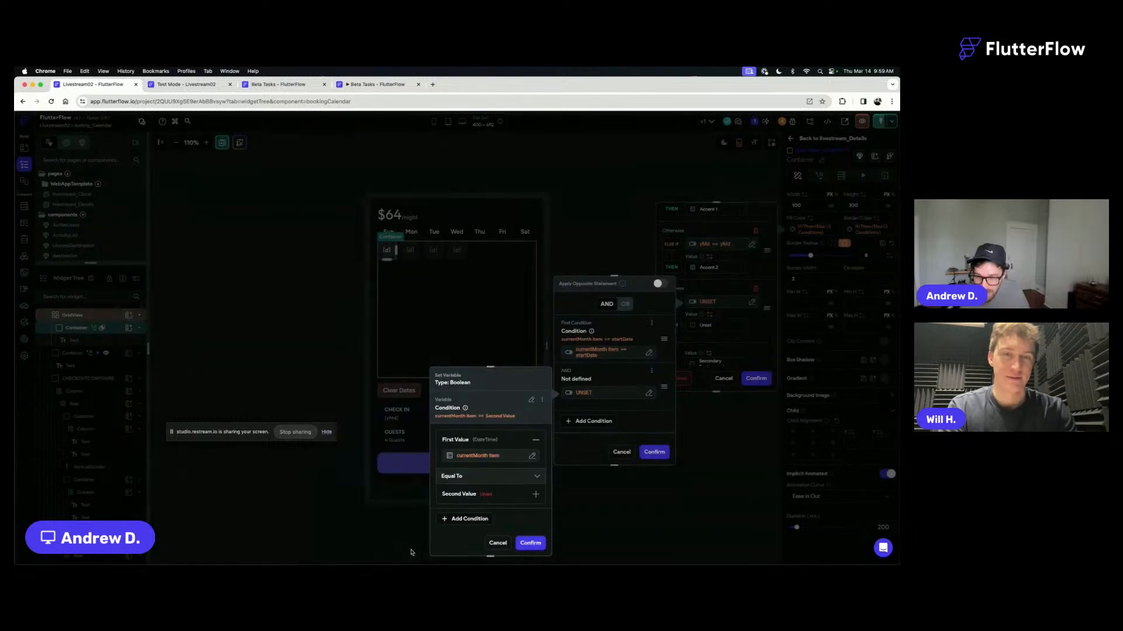
- Set the added condition's comparison to Less Than
{"action": "left_click", "coordinate": [485, 475]}
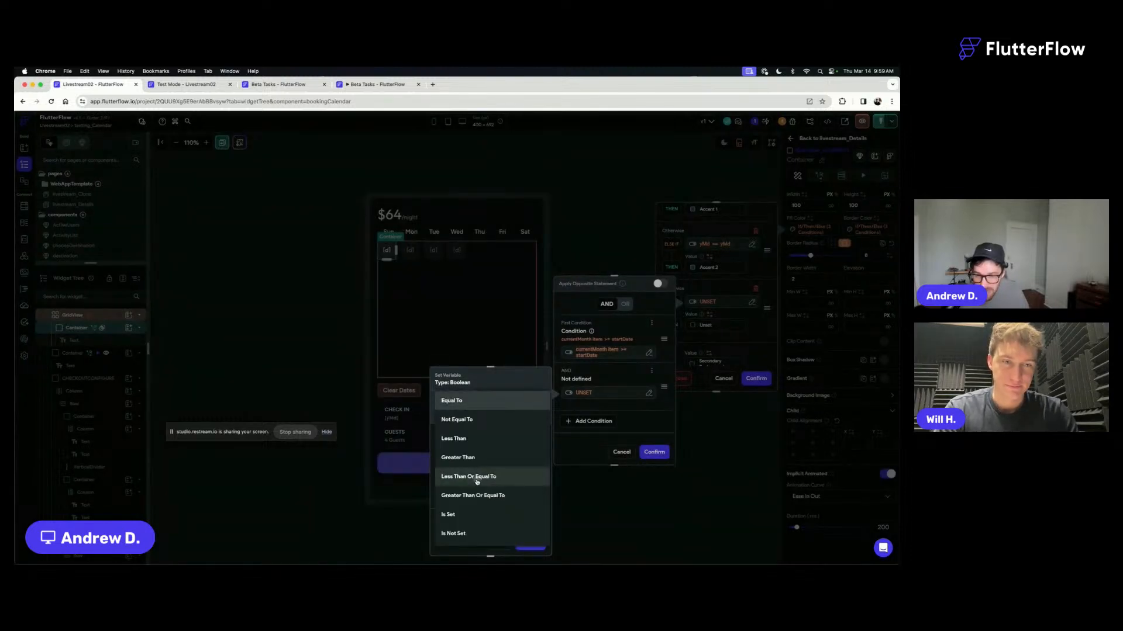
{"action": "left_click", "coordinate": [484, 476]}
{"action": "left_click", "coordinate": [483, 494]}
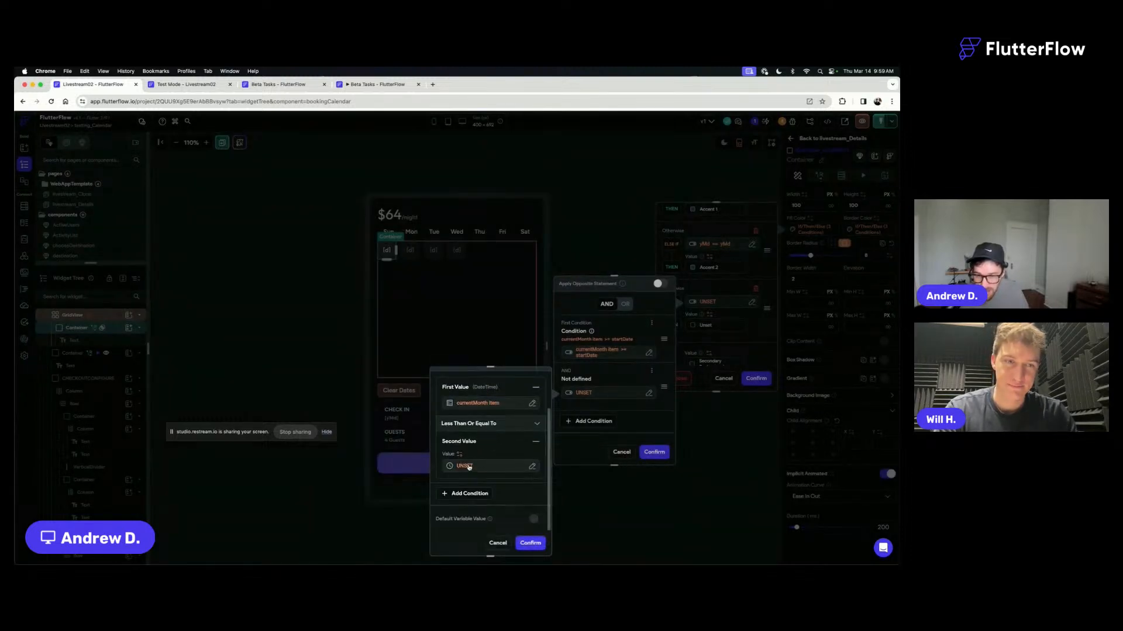
{"action": "left_click", "coordinate": [466, 466]}
{"action": "left_click", "coordinate": [490, 429]}
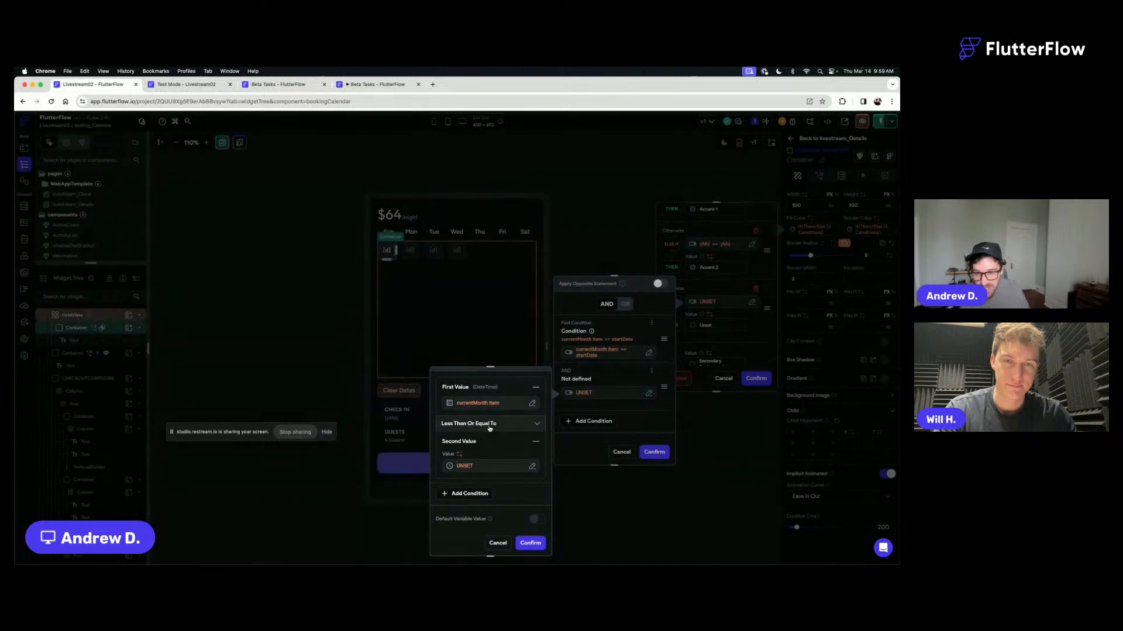
{"action": "left_click", "coordinate": [490, 428]}
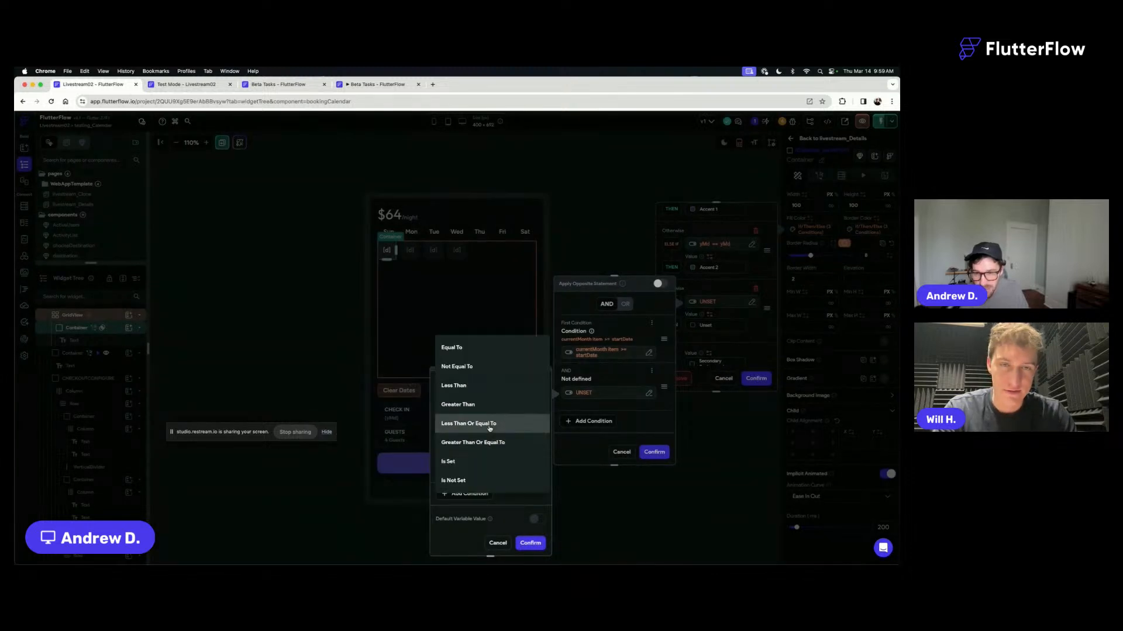
{"action": "left_click", "coordinate": [456, 386]}
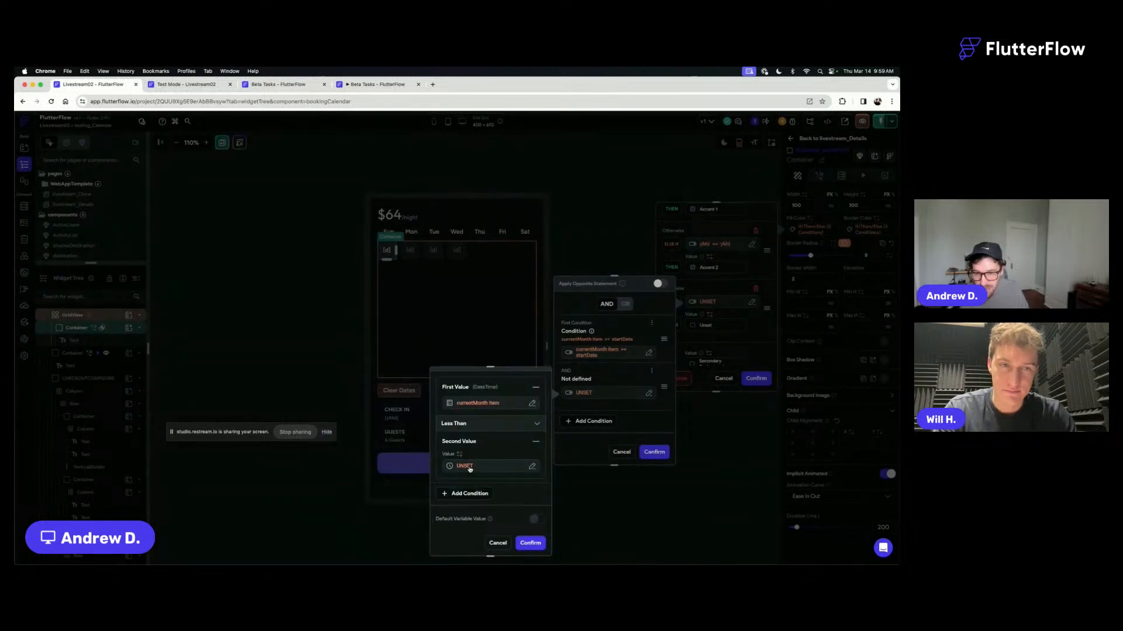
- Set the added condition's second value to the endDate component state variable and confirm the condition
{"action": "left_click", "coordinate": [464, 467]}
{"action": "type", "text": "end"}
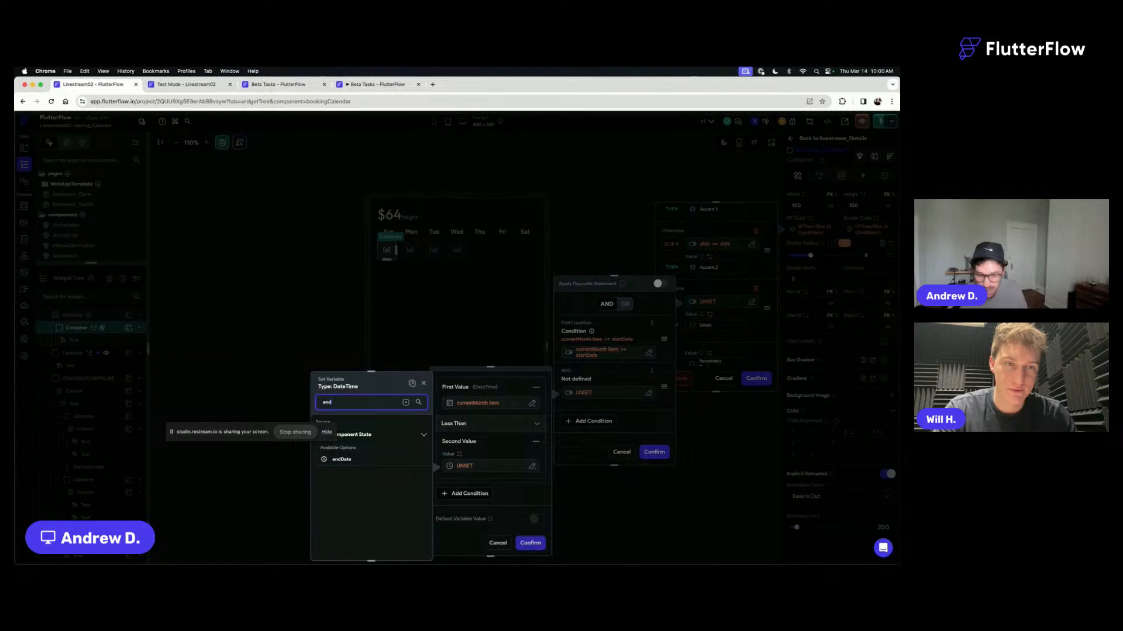
{"action": "left_click", "coordinate": [345, 459]}
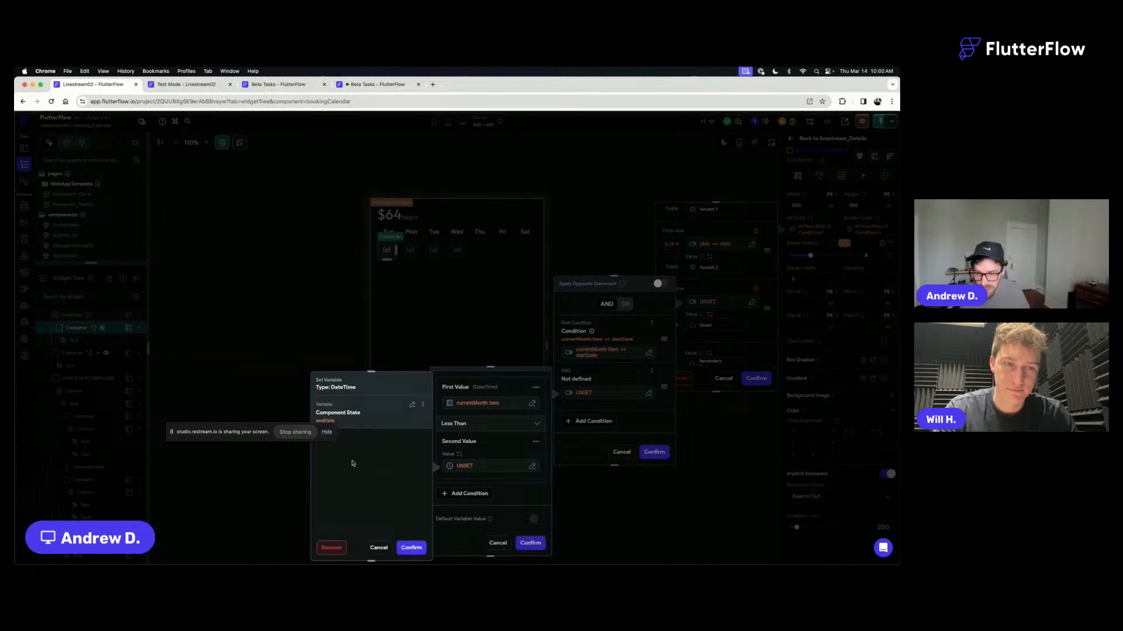
{"action": "left_click", "coordinate": [411, 550]}
{"action": "left_click", "coordinate": [530, 544]}
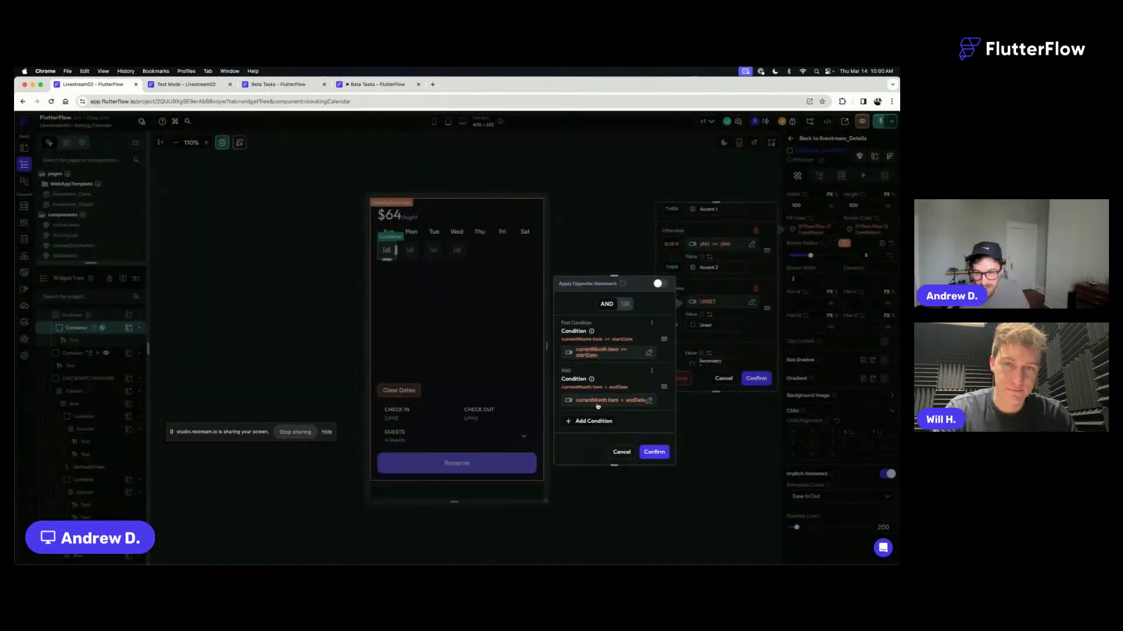
- Change the first condition's comparison between currentMonth Item and startDate to Greater Than
{"action": "left_click", "coordinate": [621, 352]}
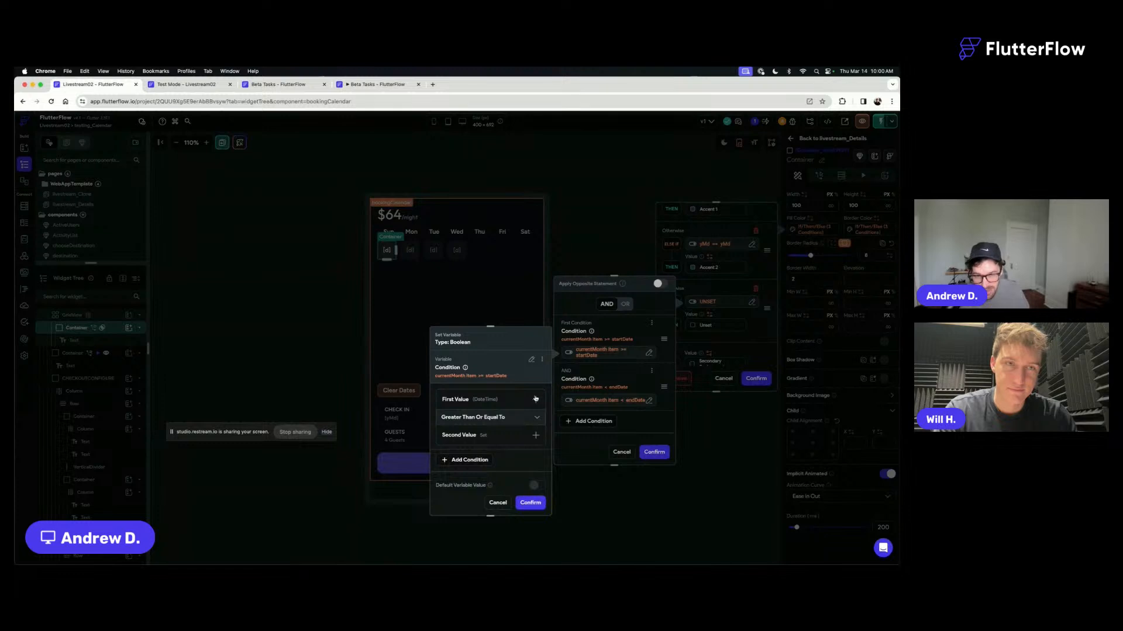
{"action": "left_click", "coordinate": [491, 442]}
{"action": "left_click", "coordinate": [490, 418]}
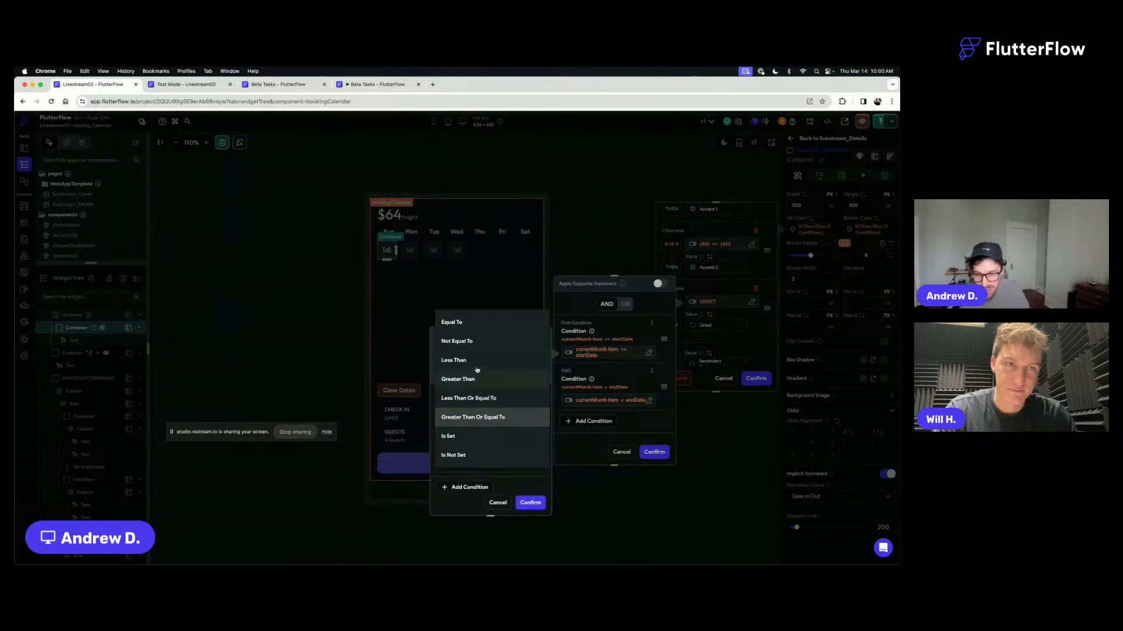
{"action": "left_click", "coordinate": [475, 360]}
{"action": "left_click", "coordinate": [473, 421]}
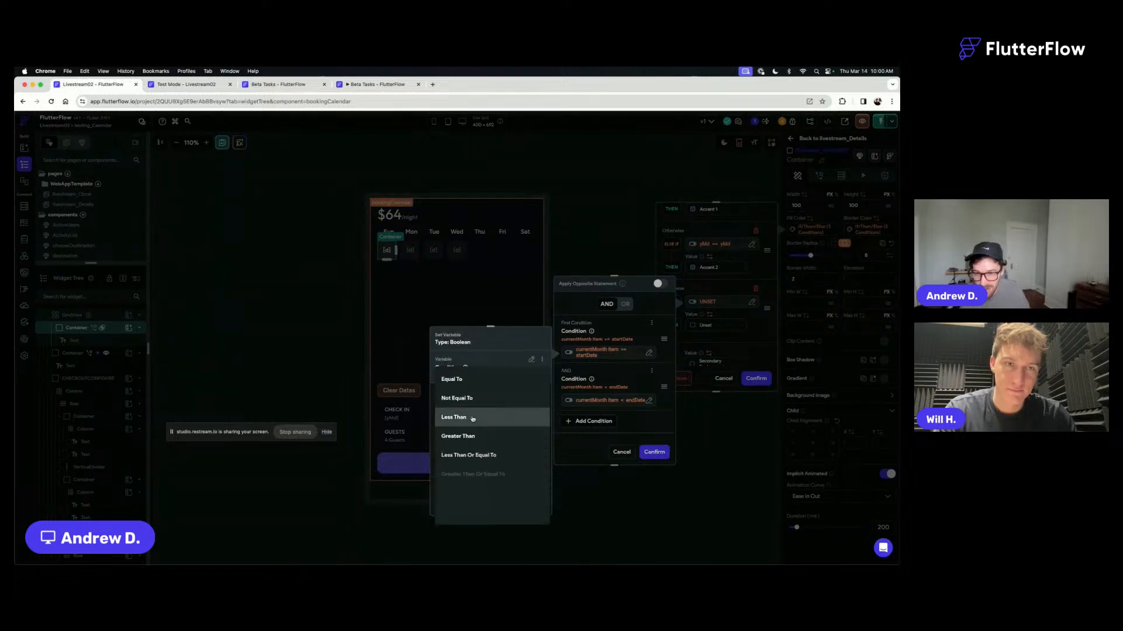
{"action": "left_click", "coordinate": [468, 436]}
{"action": "left_click", "coordinate": [533, 502]}
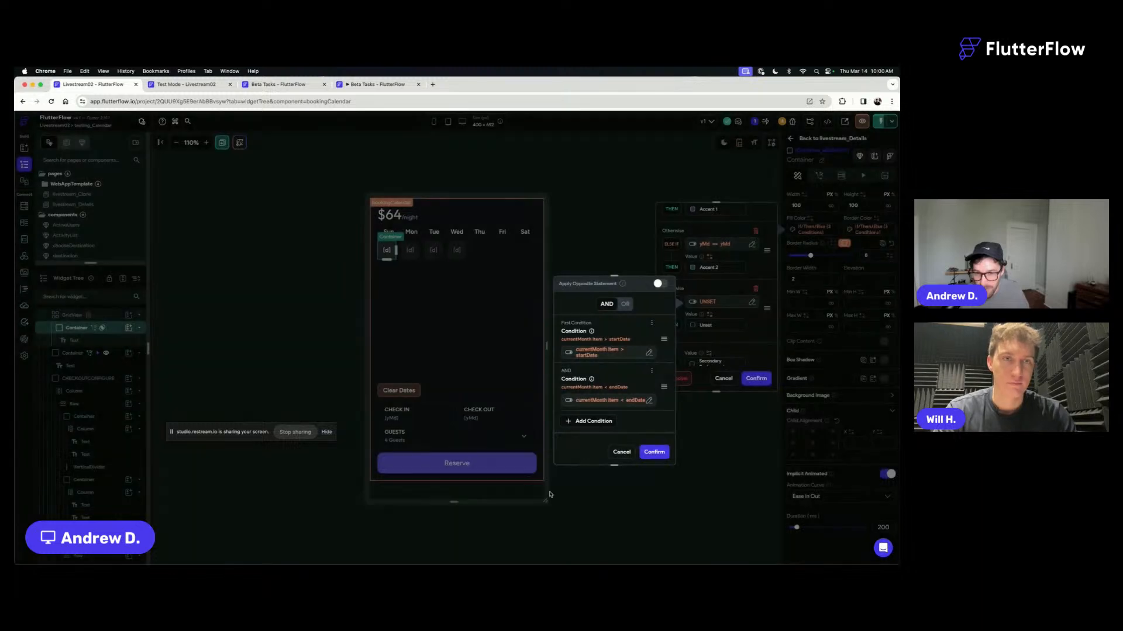
- Confirm the combined condition and the container's Fill Color conditional value, and switch to the Test Mode session
{"action": "left_click", "coordinate": [654, 452]}
{"action": "left_click", "coordinate": [757, 379]}
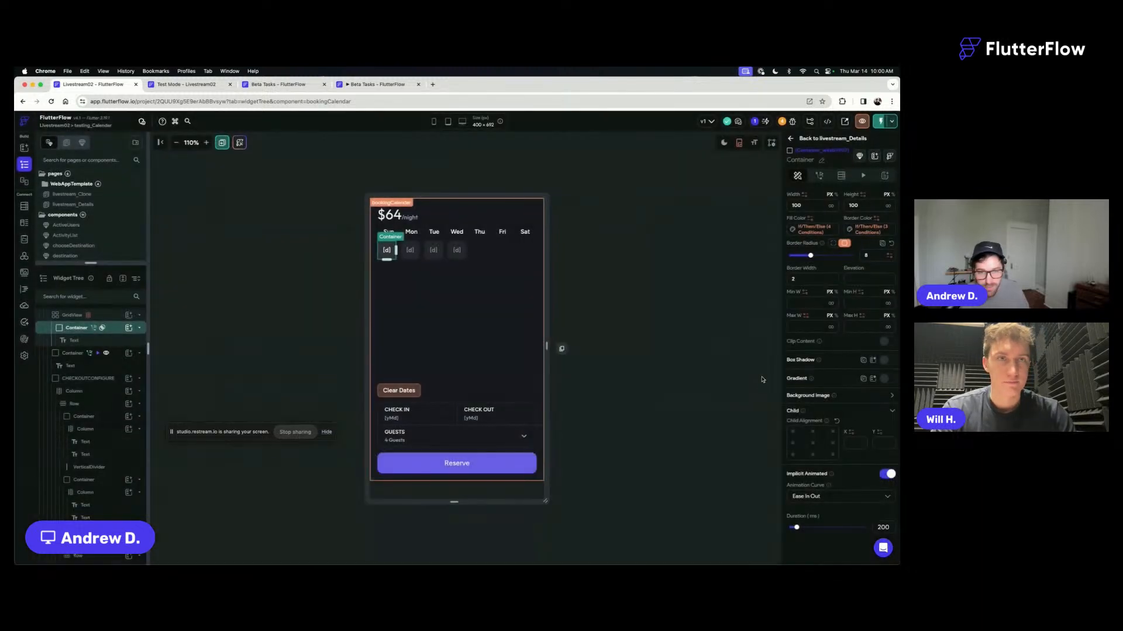
{"action": "left_click", "coordinate": [664, 217]}
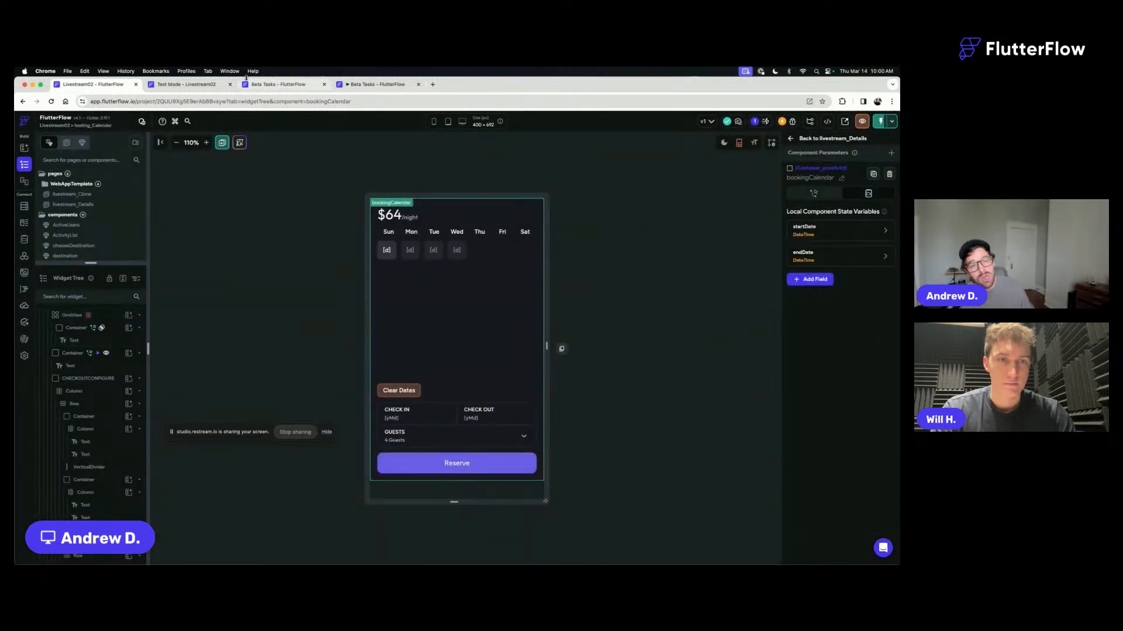
{"action": "left_click", "coordinate": [207, 86]}
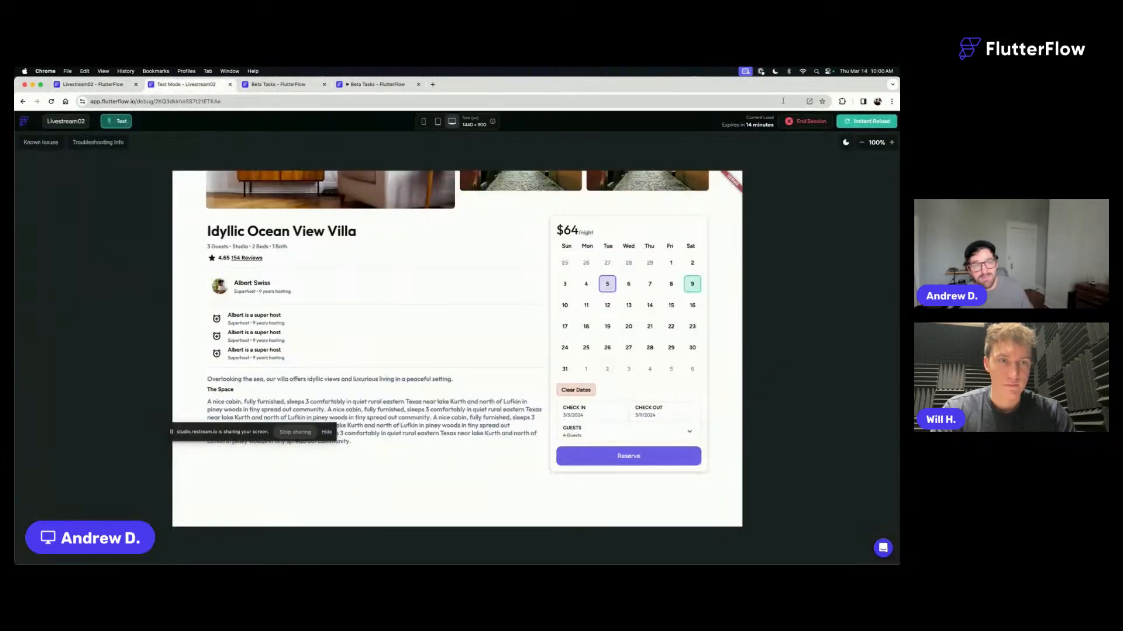
- Reload the test app and open the Chic Urban Apartment listing to check its booking calendar
{"action": "left_click", "coordinate": [859, 123]}
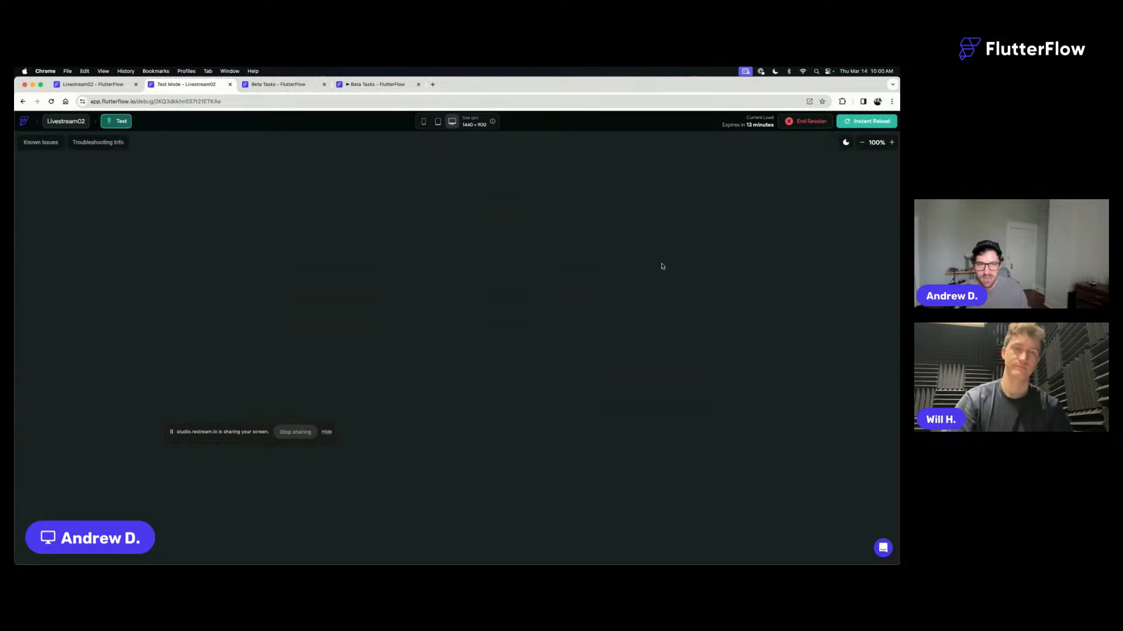
{"action": "left_click", "coordinate": [860, 122]}
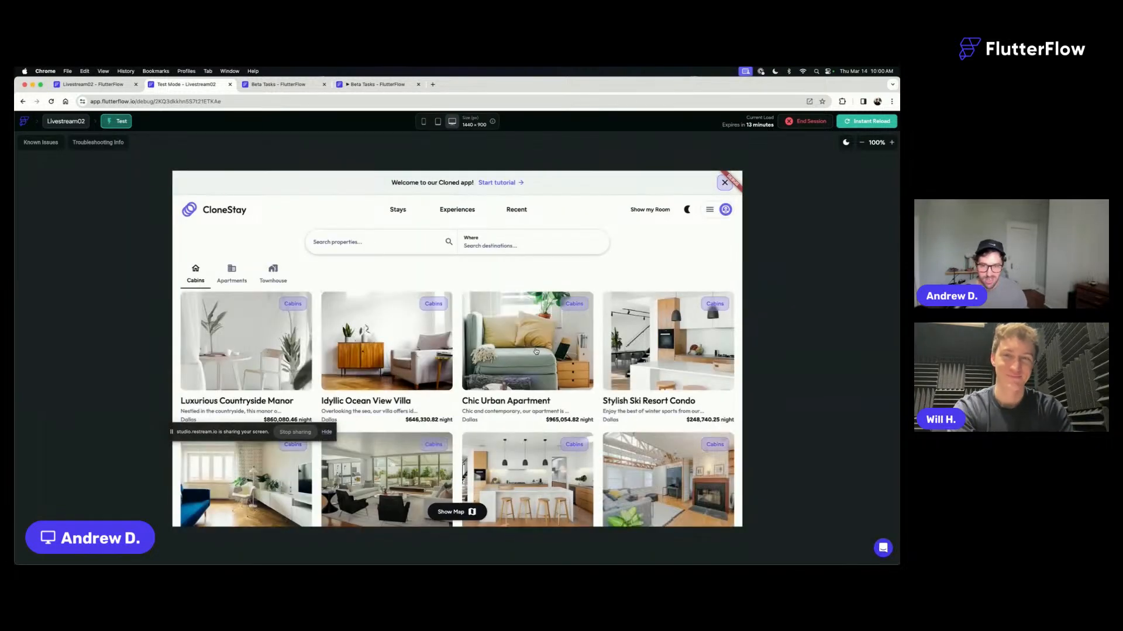
{"action": "left_click", "coordinate": [570, 351]}
{"action": "scroll", "coordinate": [627, 361], "scroll_direction": "down", "scroll_amount": 3}
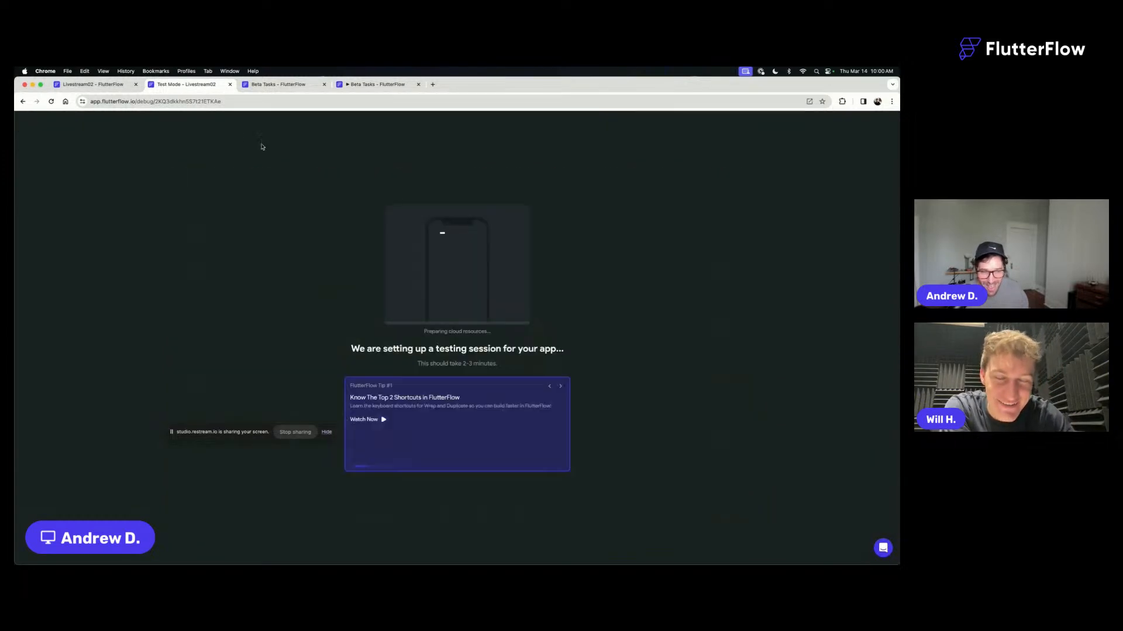
- Return to the bookingCalendar editor and set the day container's two-condition Fill Color branch to the Alternate theme color, confirming the conditional value
{"action": "left_click", "coordinate": [86, 86]}
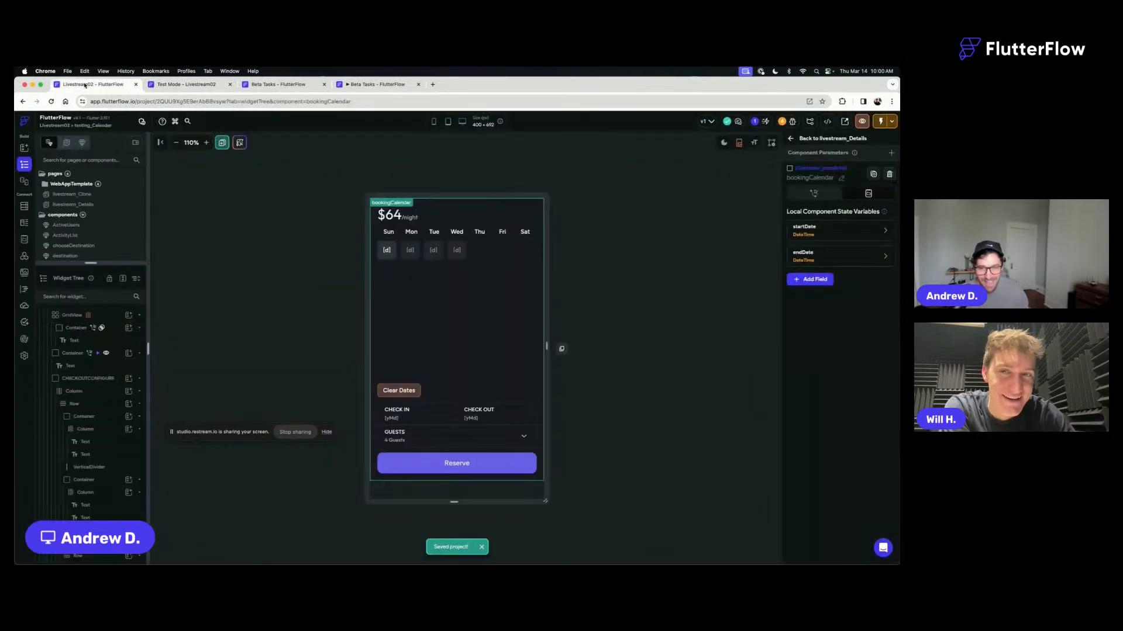
{"action": "left_click", "coordinate": [388, 250]}
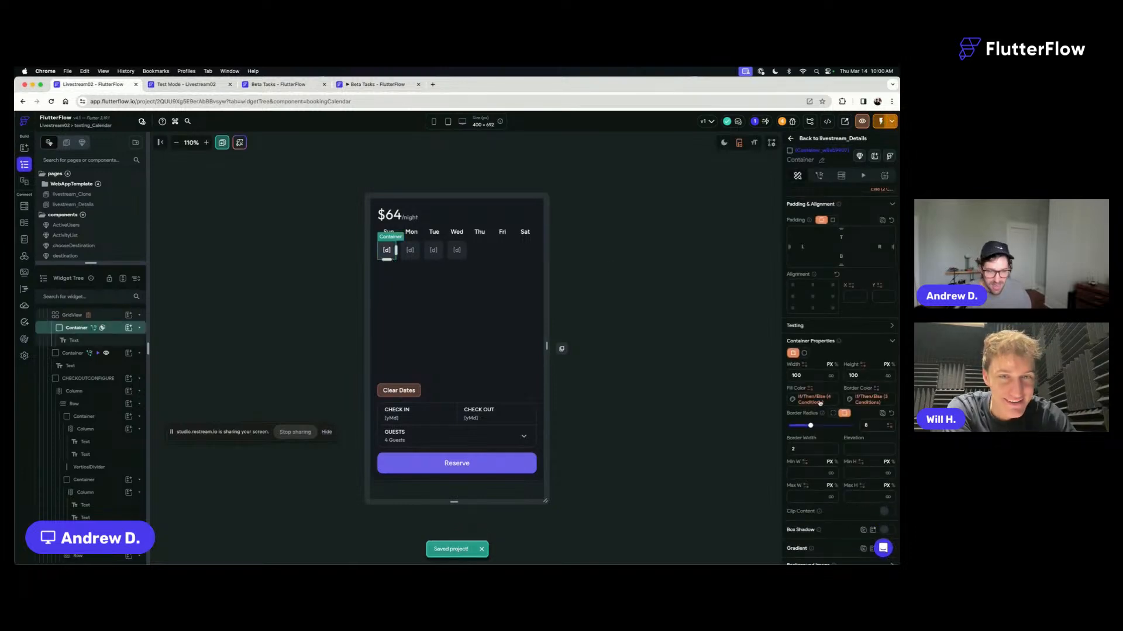
{"action": "left_click", "coordinate": [812, 400]}
{"action": "scroll", "coordinate": [694, 432], "scroll_direction": "up", "scroll_amount": 1}
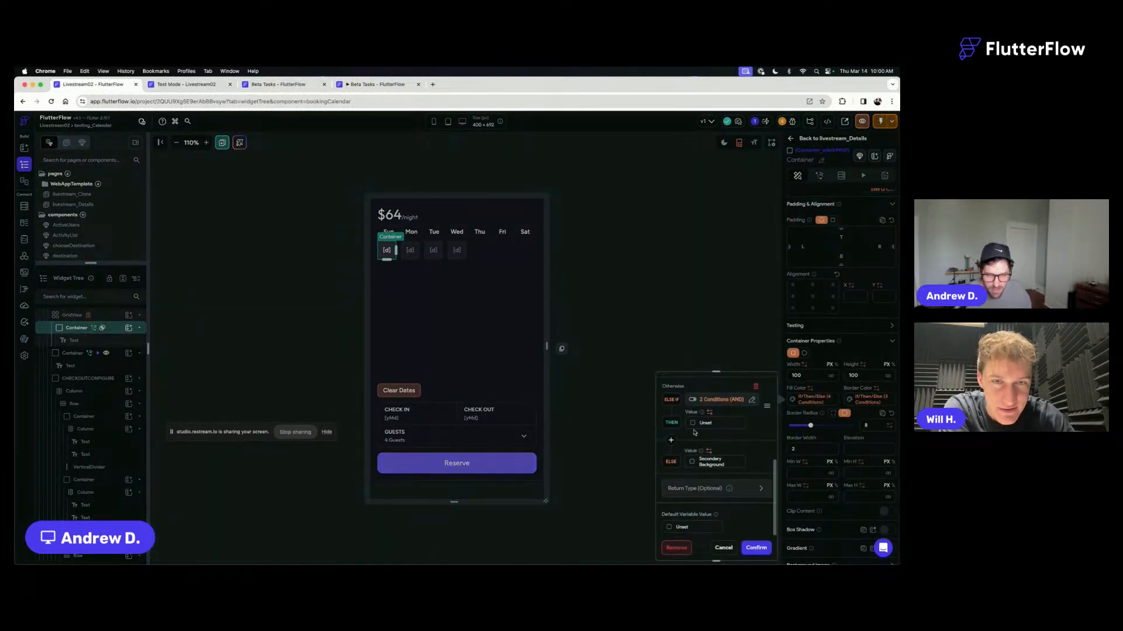
{"action": "left_click", "coordinate": [693, 426]}
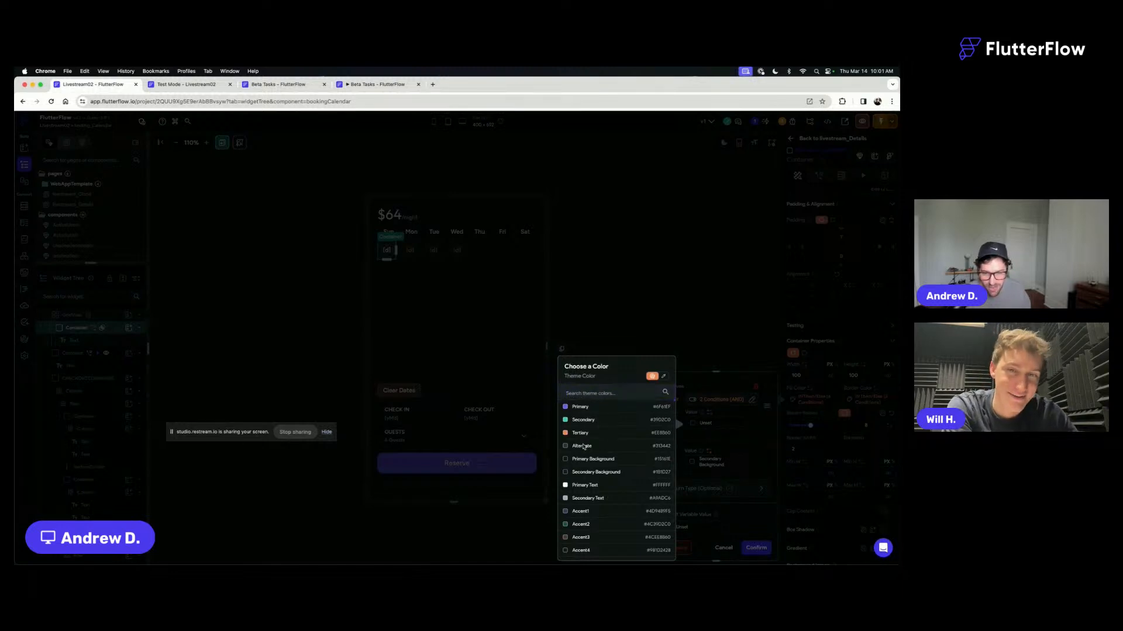
{"action": "left_click", "coordinate": [614, 446]}
{"action": "left_click", "coordinate": [756, 547]}
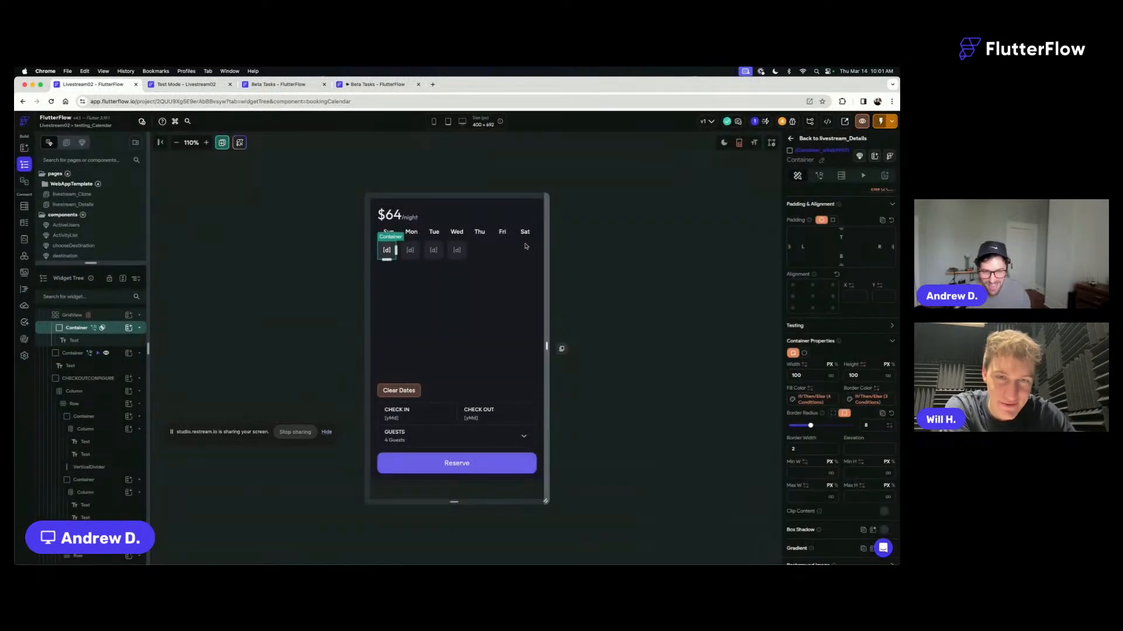
{"action": "left_click", "coordinate": [595, 245]}
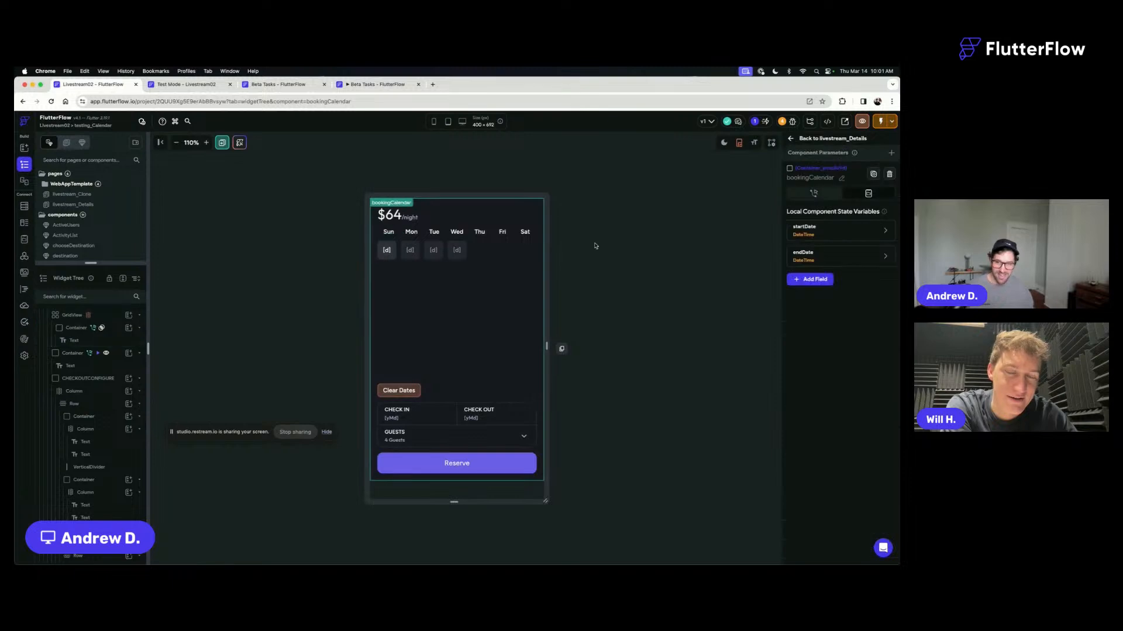
{"action": "left_click", "coordinate": [191, 85]}
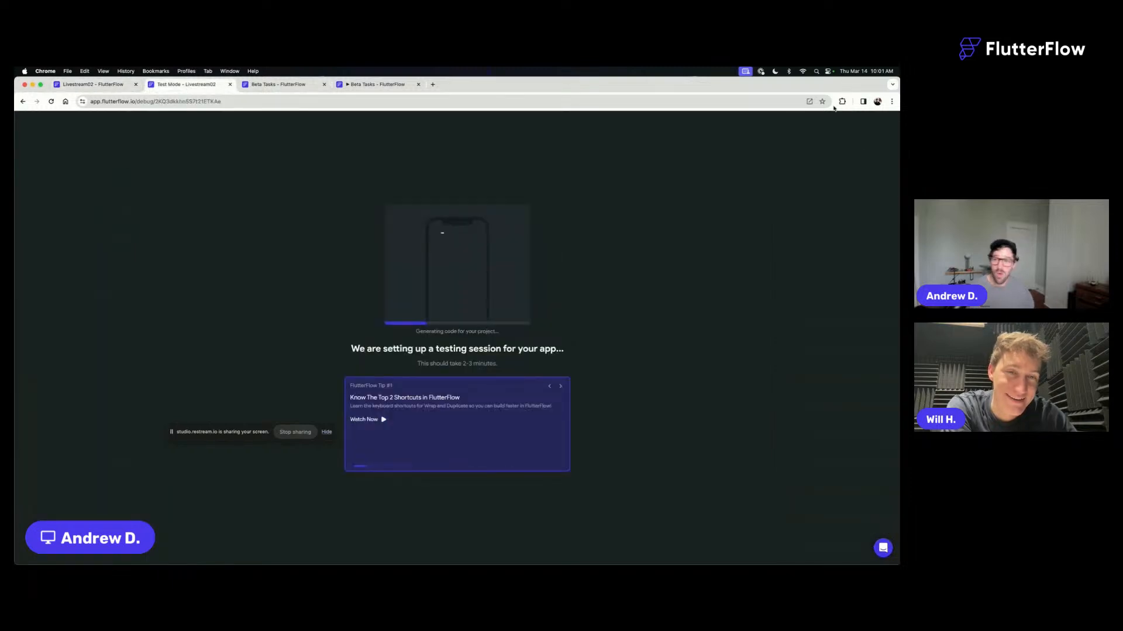
{"action": "left_click", "coordinate": [103, 85]}
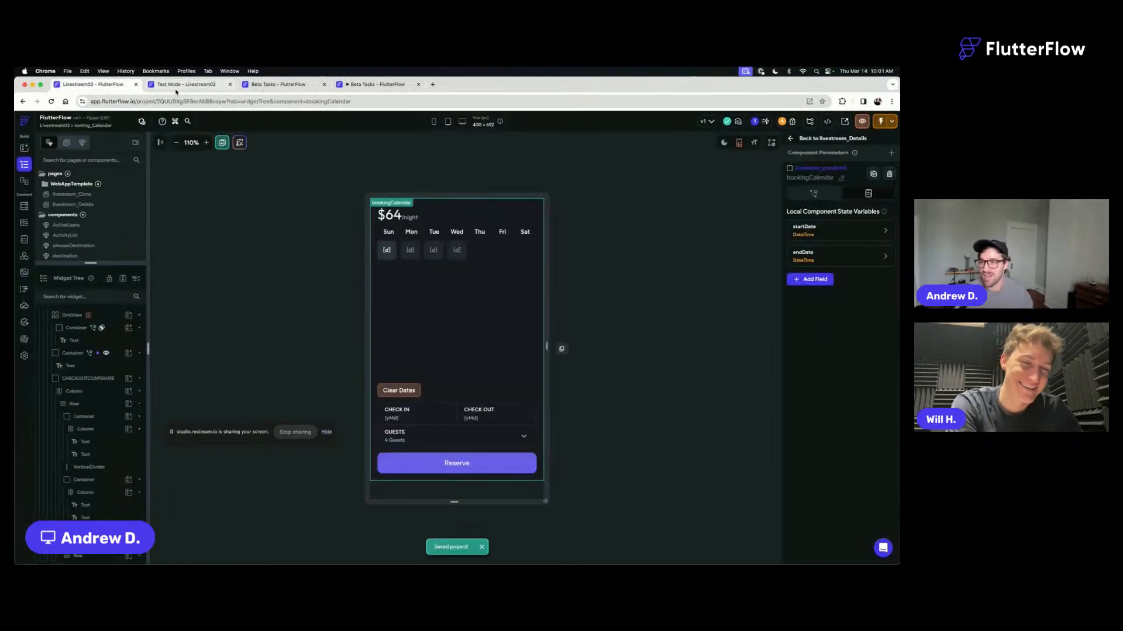
{"action": "left_click", "coordinate": [388, 252]}
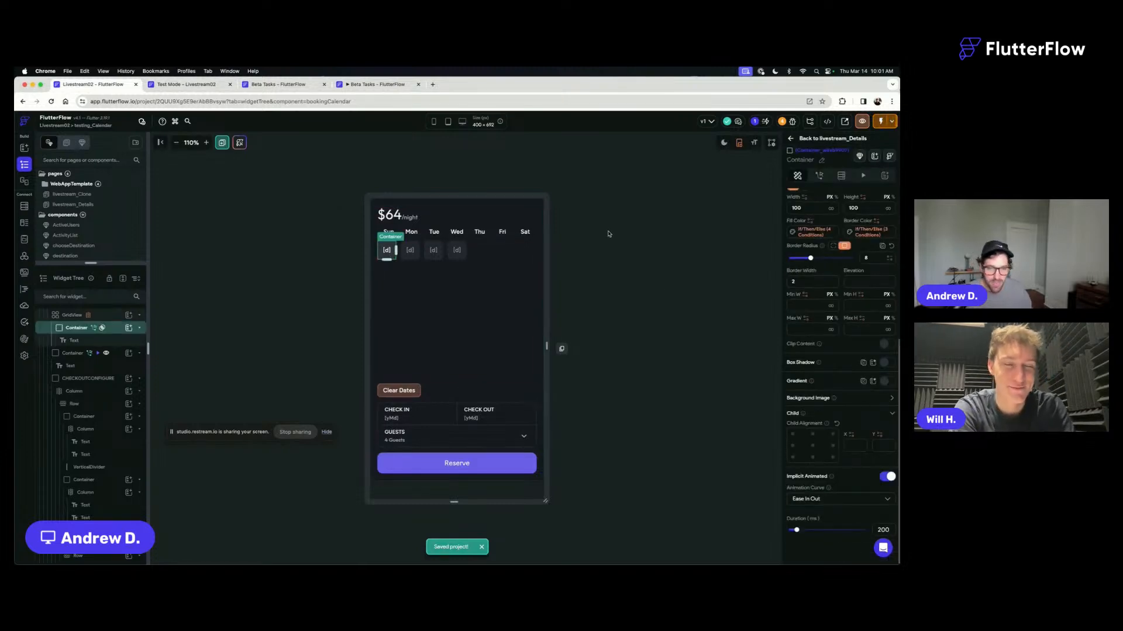
{"action": "left_click", "coordinate": [594, 280]}
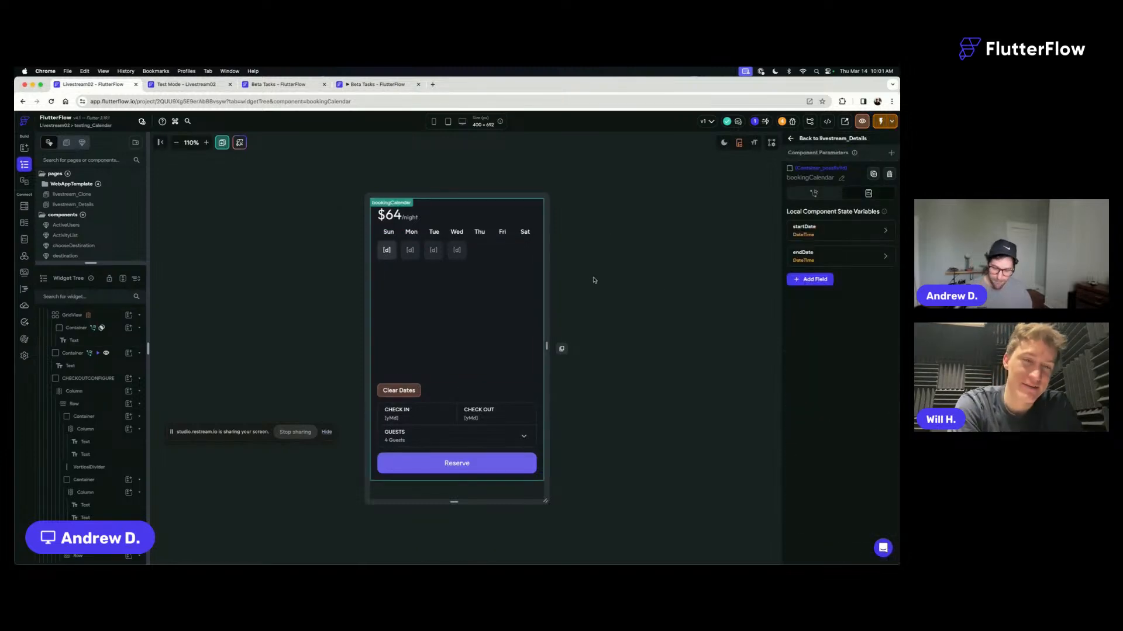
{"action": "left_click", "coordinate": [164, 86]}
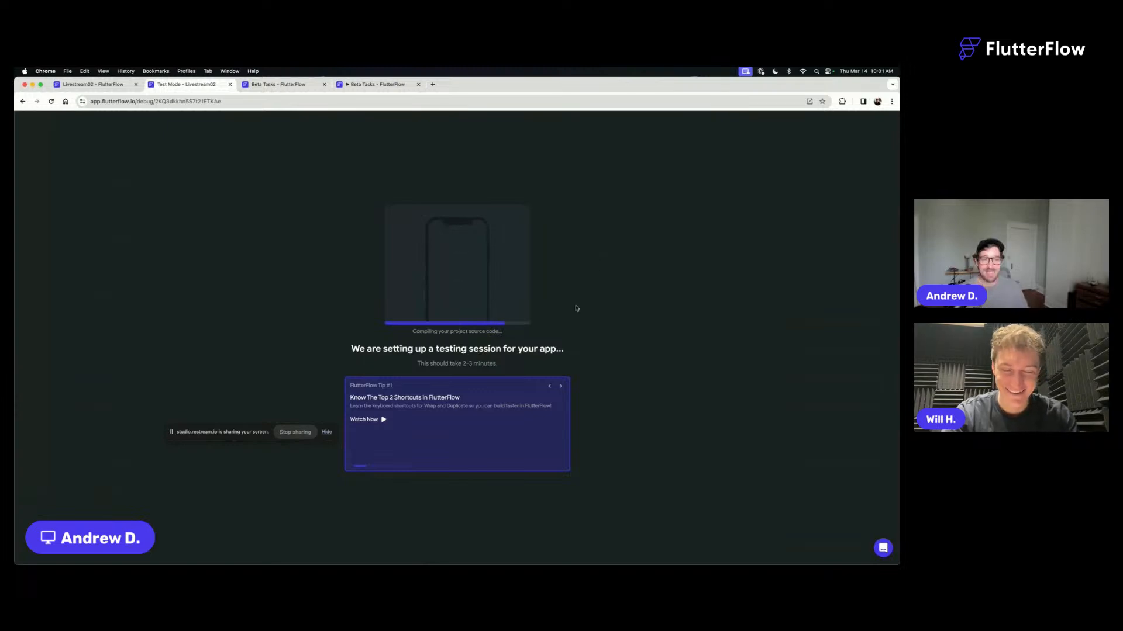
{"action": "left_click", "coordinate": [92, 84]}
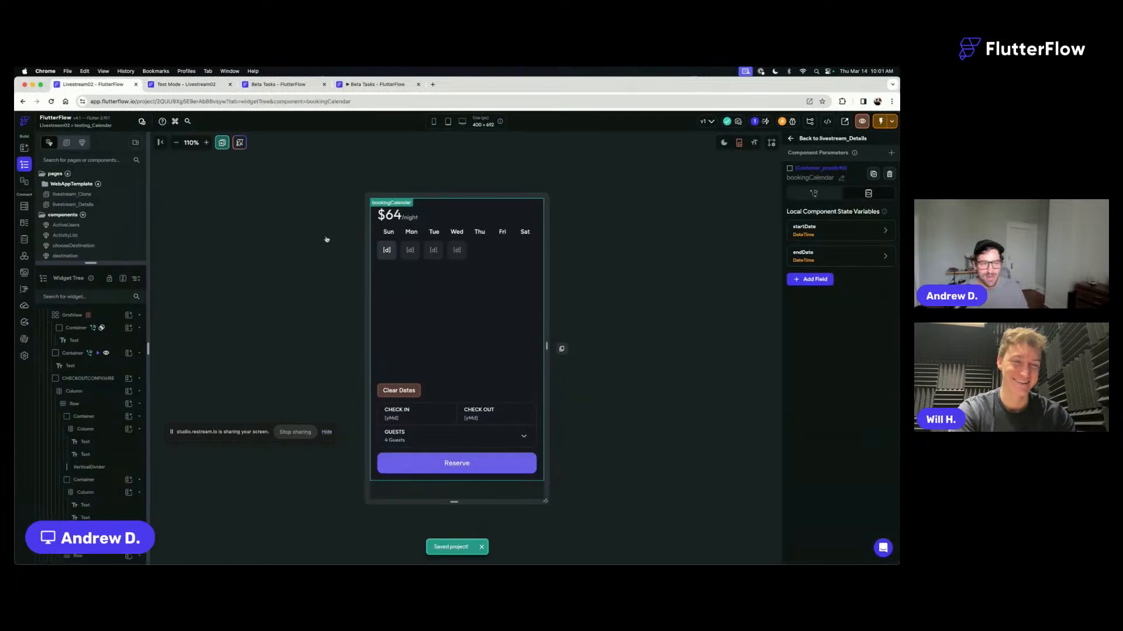
{"action": "left_click", "coordinate": [310, 85]}
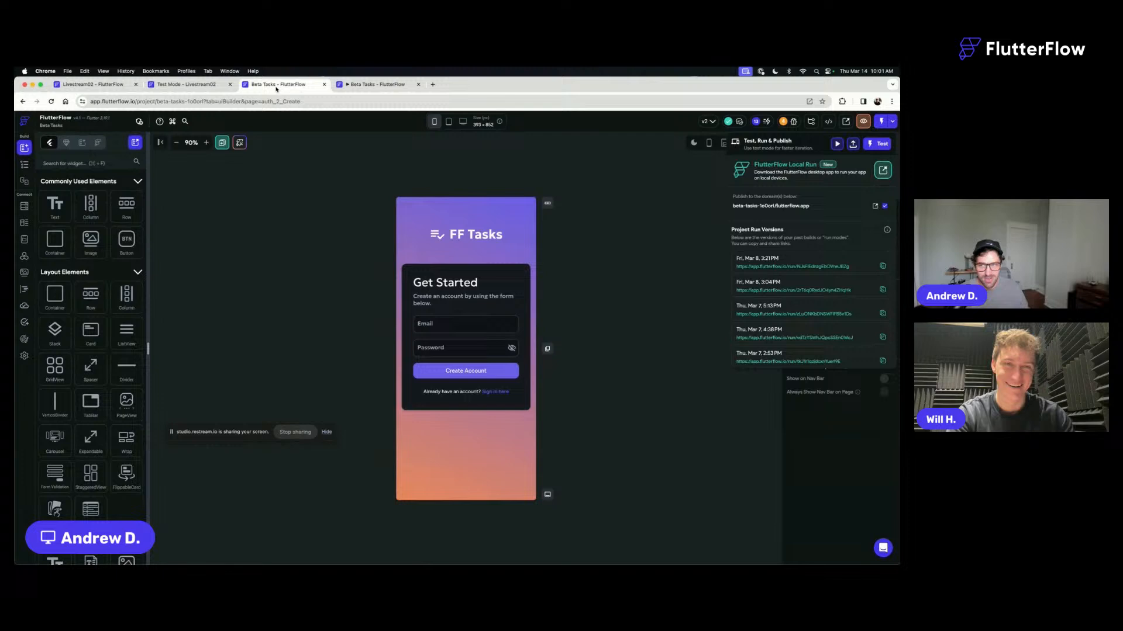
{"action": "left_click", "coordinate": [370, 84]}
{"action": "left_click", "coordinate": [93, 84]}
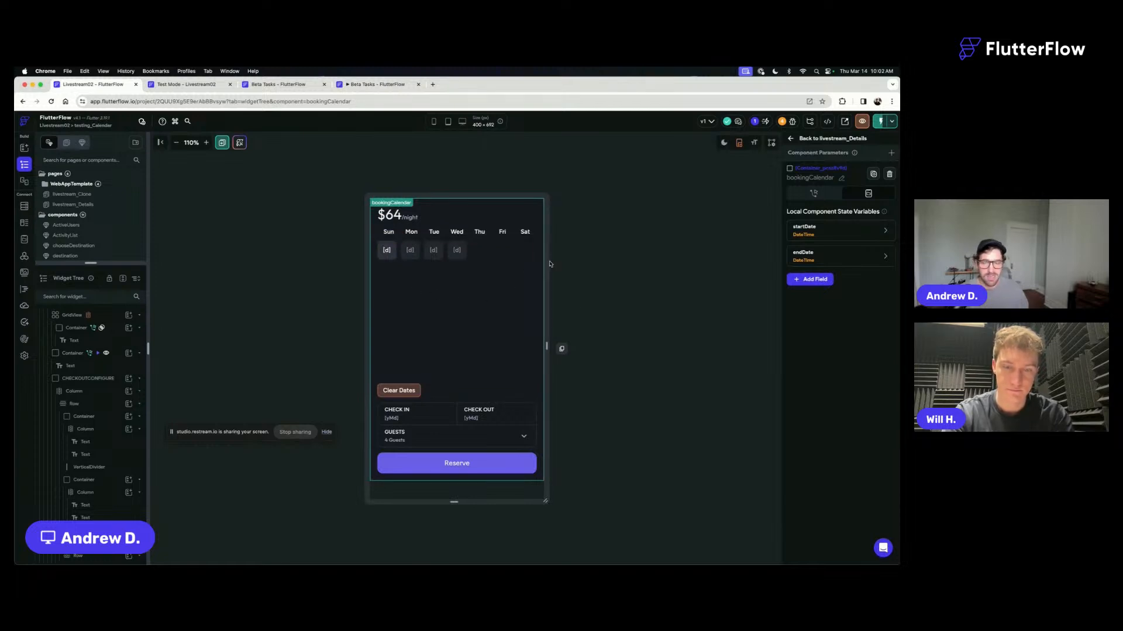
- Inspect the calendar on the Chic Urban Apartment page in the test session, and again on Idyllic Ocean View Villa after an instant reload
{"action": "left_click", "coordinate": [202, 86]}
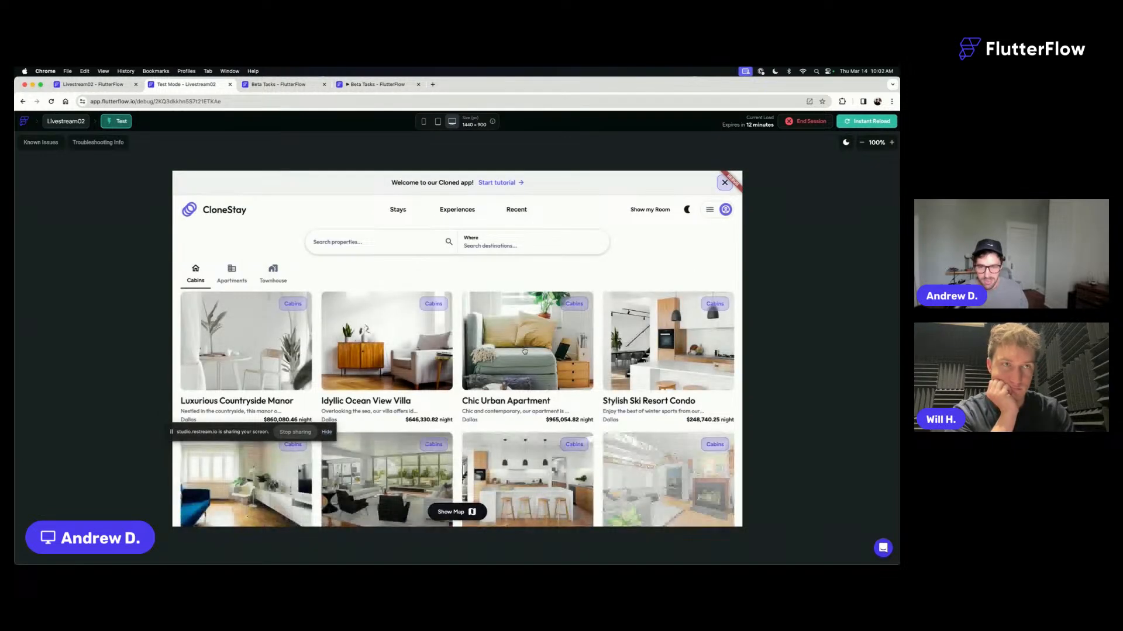
{"action": "left_click", "coordinate": [524, 351]}
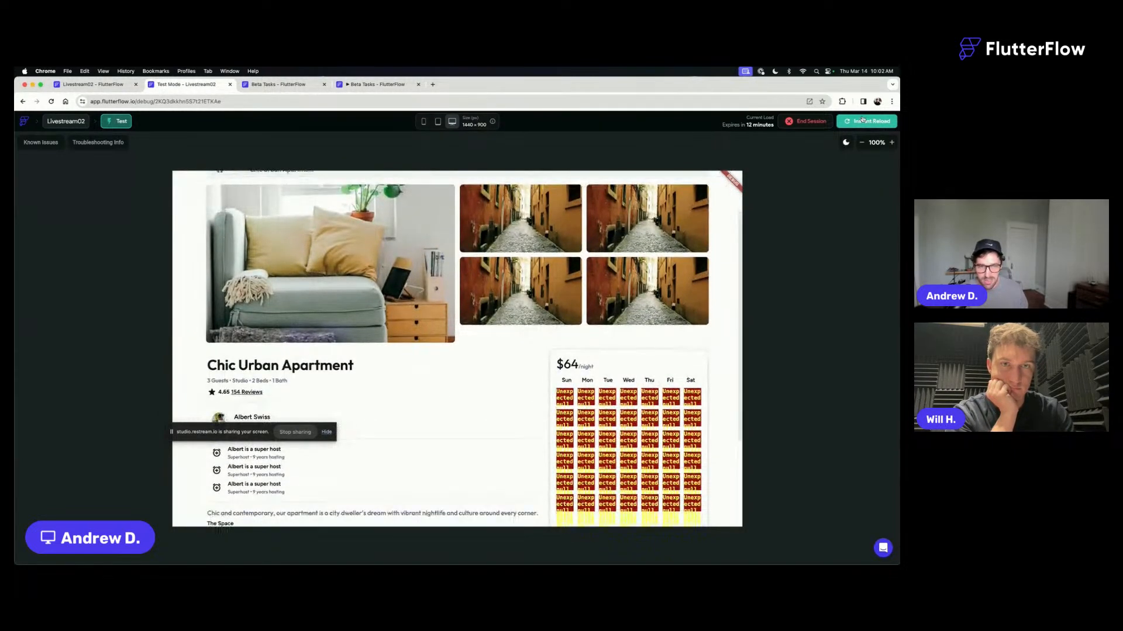
{"action": "left_click", "coordinate": [862, 121]}
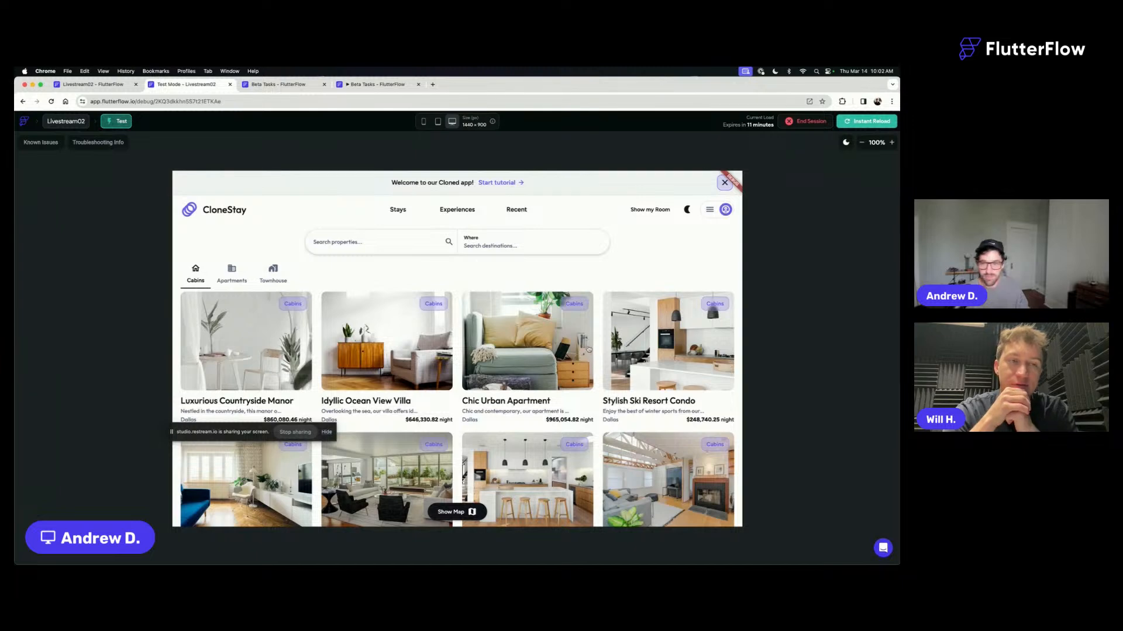
{"action": "left_click", "coordinate": [377, 346]}
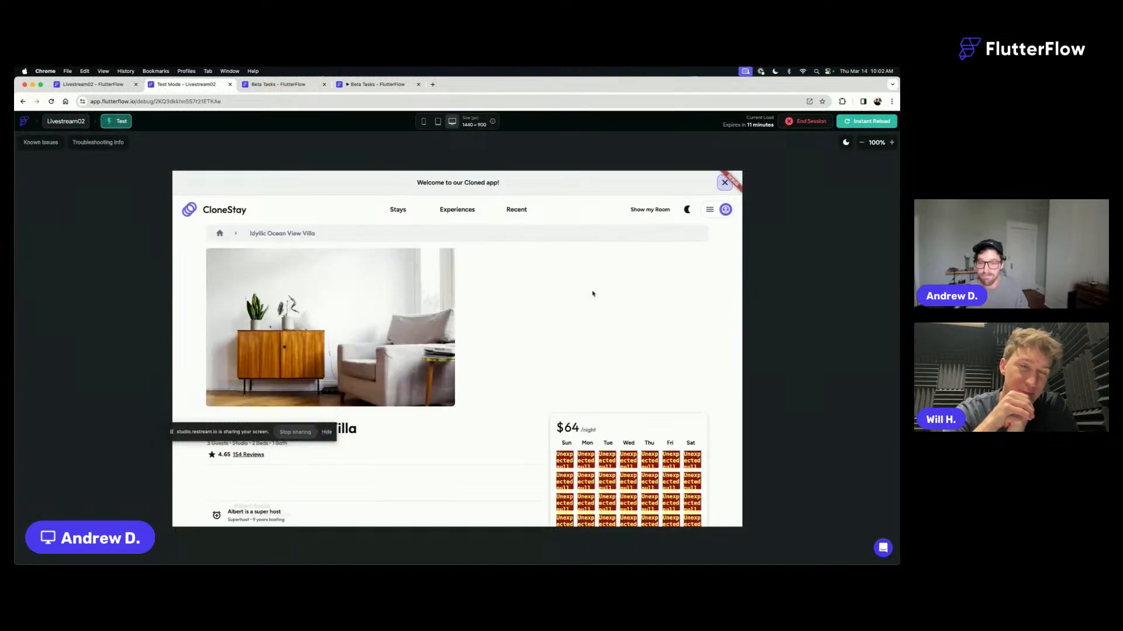
{"action": "scroll", "coordinate": [638, 379], "scroll_direction": "down", "scroll_amount": 3}
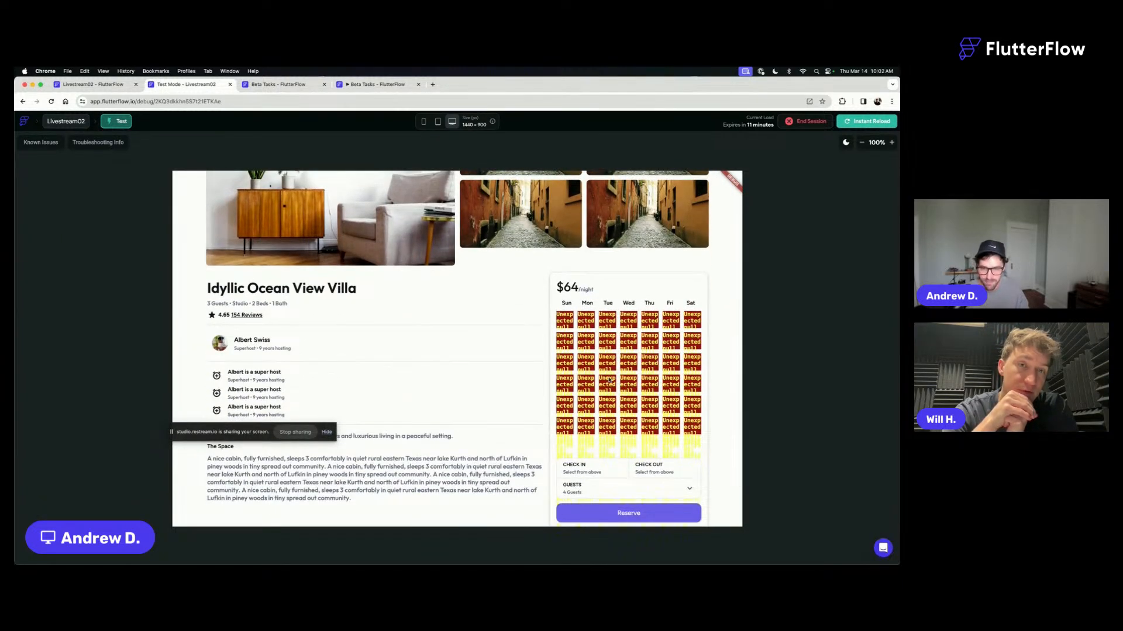
{"action": "scroll", "coordinate": [607, 325], "scroll_direction": "down", "scroll_amount": 2}
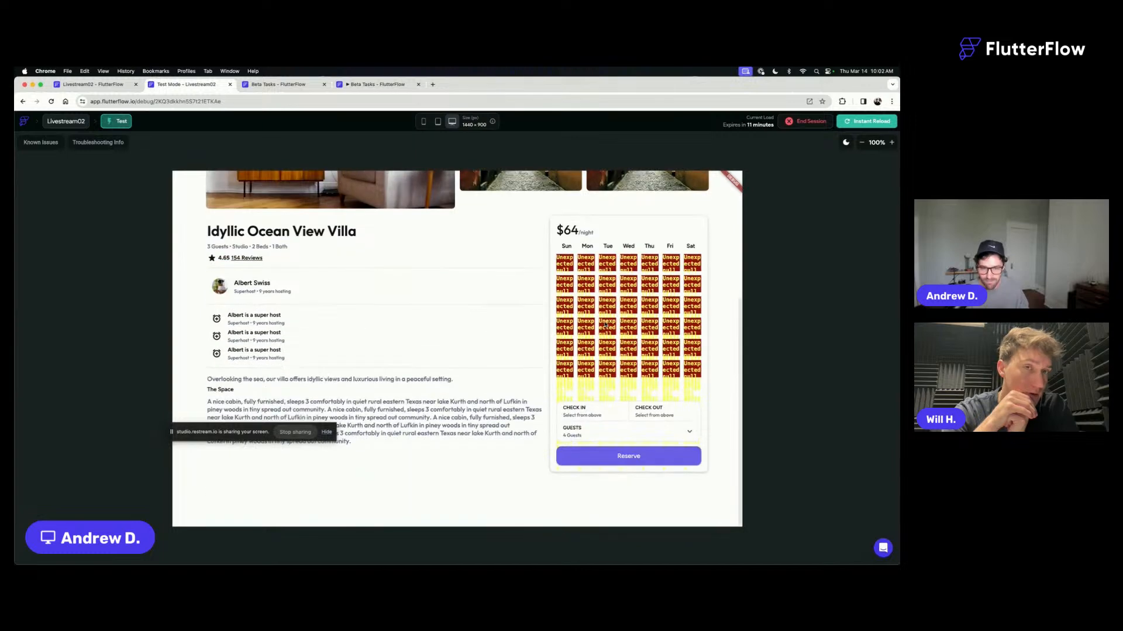
{"action": "scroll", "coordinate": [607, 325], "scroll_direction": "up", "scroll_amount": 5}
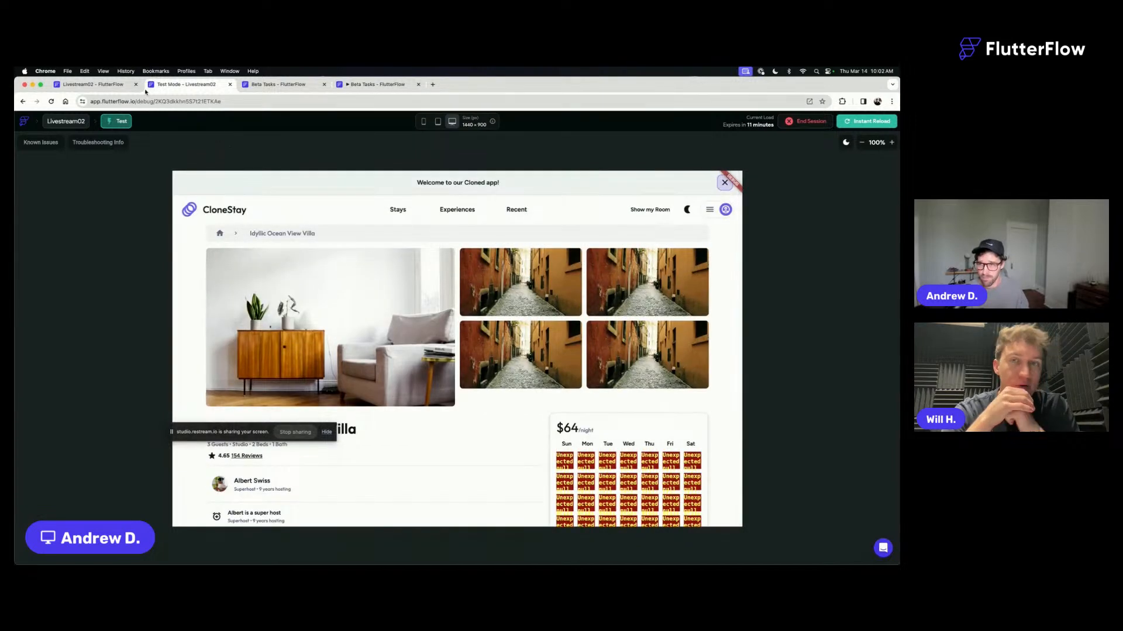
- In the day container's Fill Color, combine the startDate and endDate conditions of the Alternate branch with OR and confirm the conditional value
{"action": "left_click", "coordinate": [108, 87]}
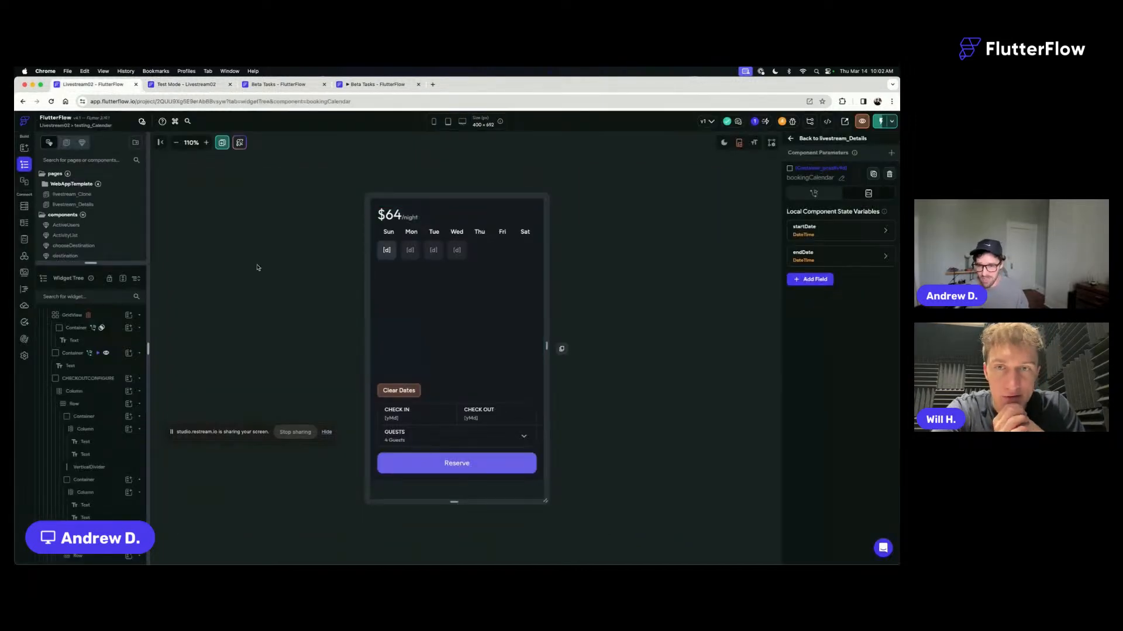
{"action": "left_click", "coordinate": [387, 250]}
{"action": "left_click", "coordinate": [812, 304]}
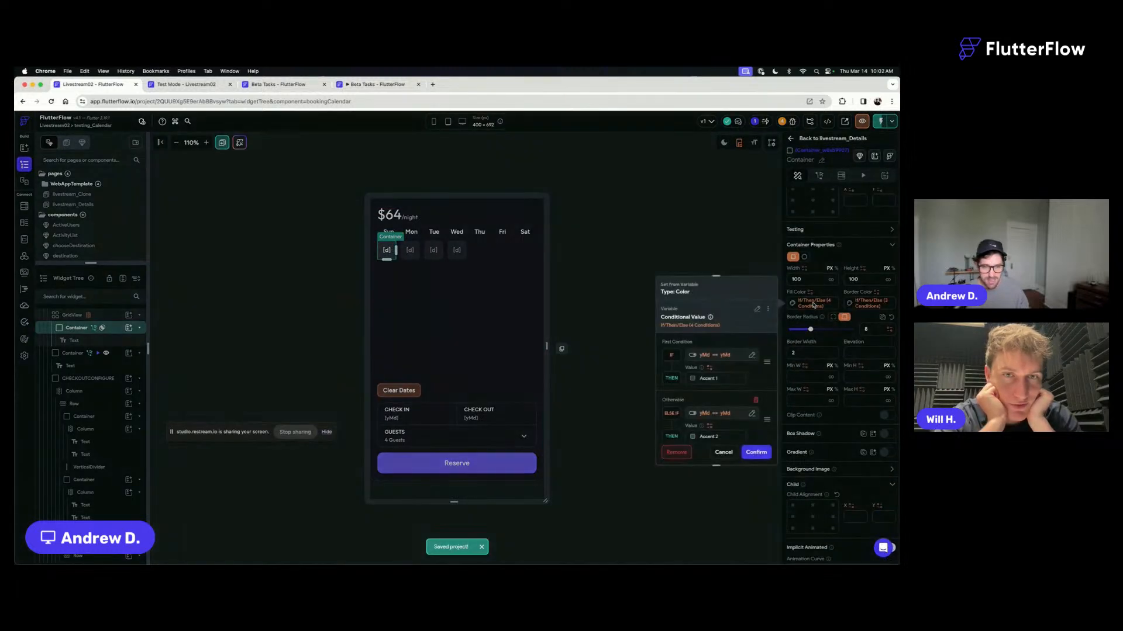
{"action": "scroll", "coordinate": [722, 377], "scroll_direction": "down", "scroll_amount": 3}
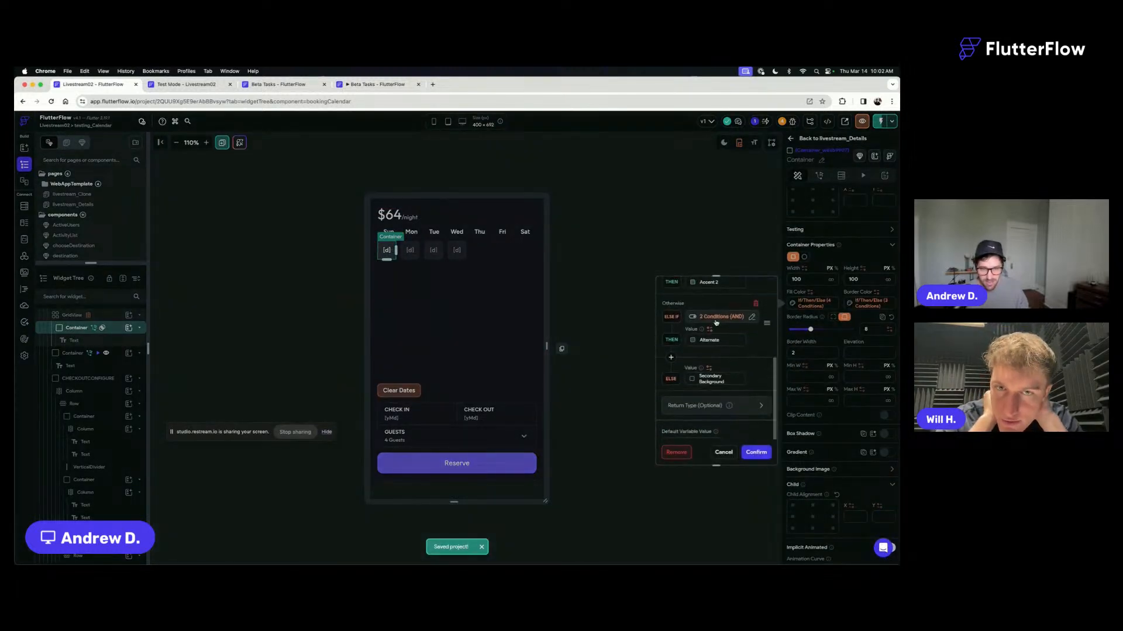
{"action": "scroll", "coordinate": [716, 322], "scroll_direction": "up", "scroll_amount": 3}
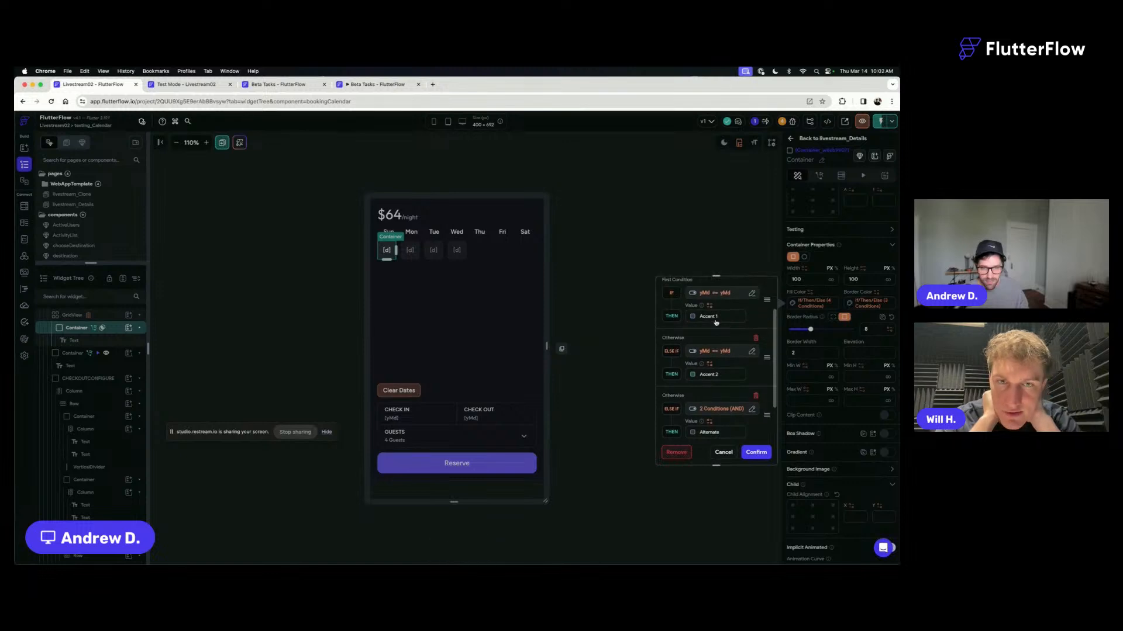
{"action": "scroll", "coordinate": [715, 322], "scroll_direction": "down", "scroll_amount": 1}
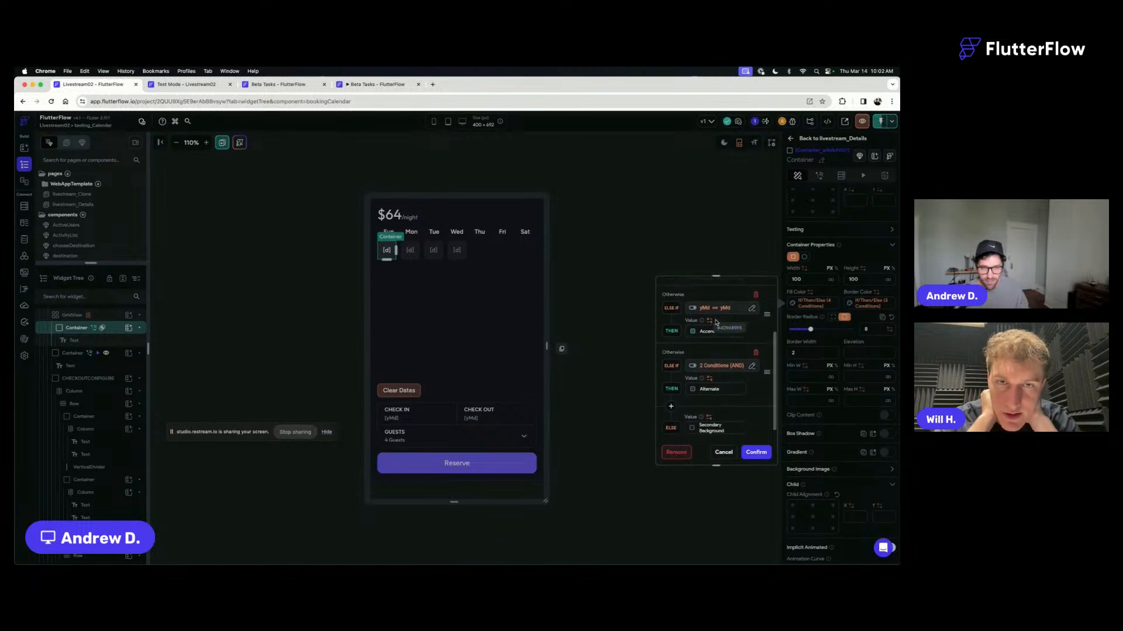
{"action": "left_click", "coordinate": [719, 367]}
{"action": "scroll", "coordinate": [631, 430], "scroll_direction": "down", "scroll_amount": 2}
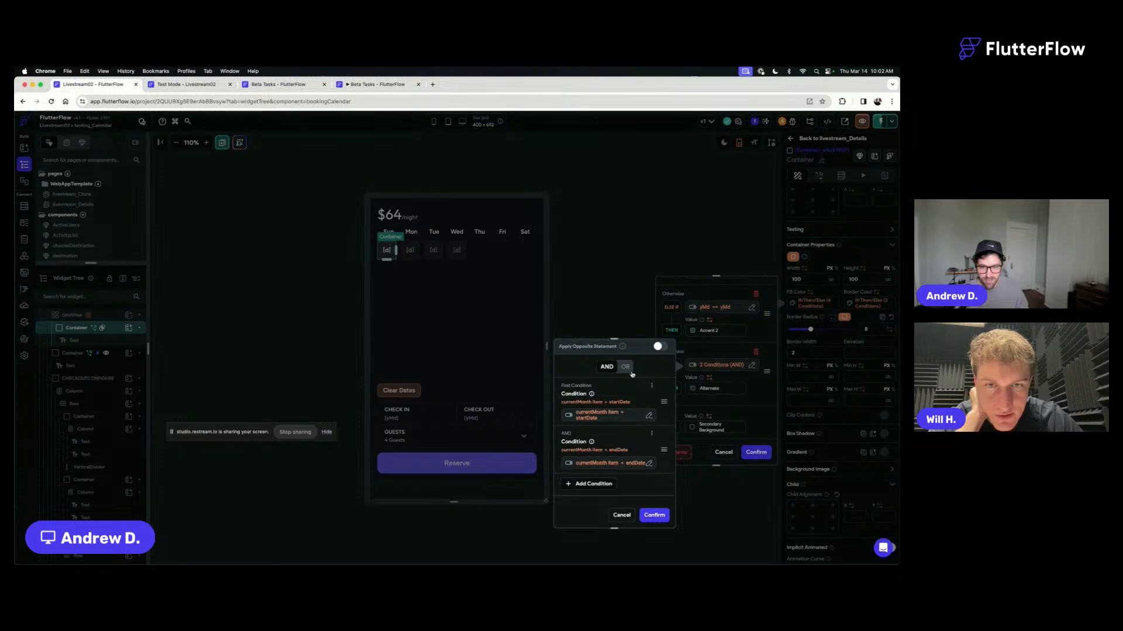
{"action": "left_click", "coordinate": [625, 367]}
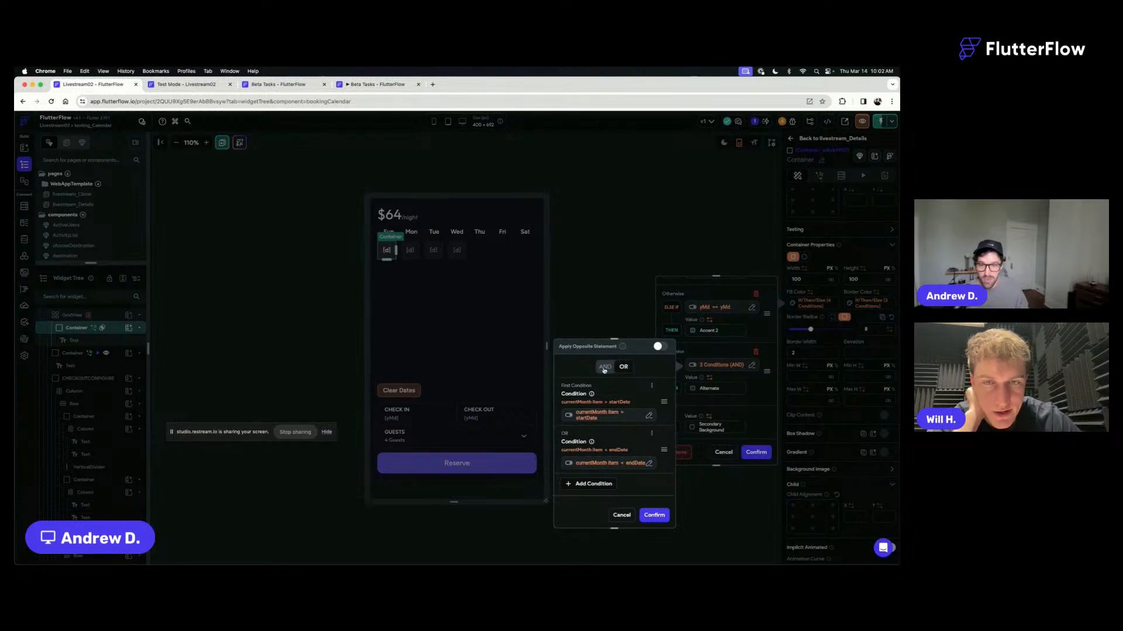
{"action": "left_click", "coordinate": [605, 367]}
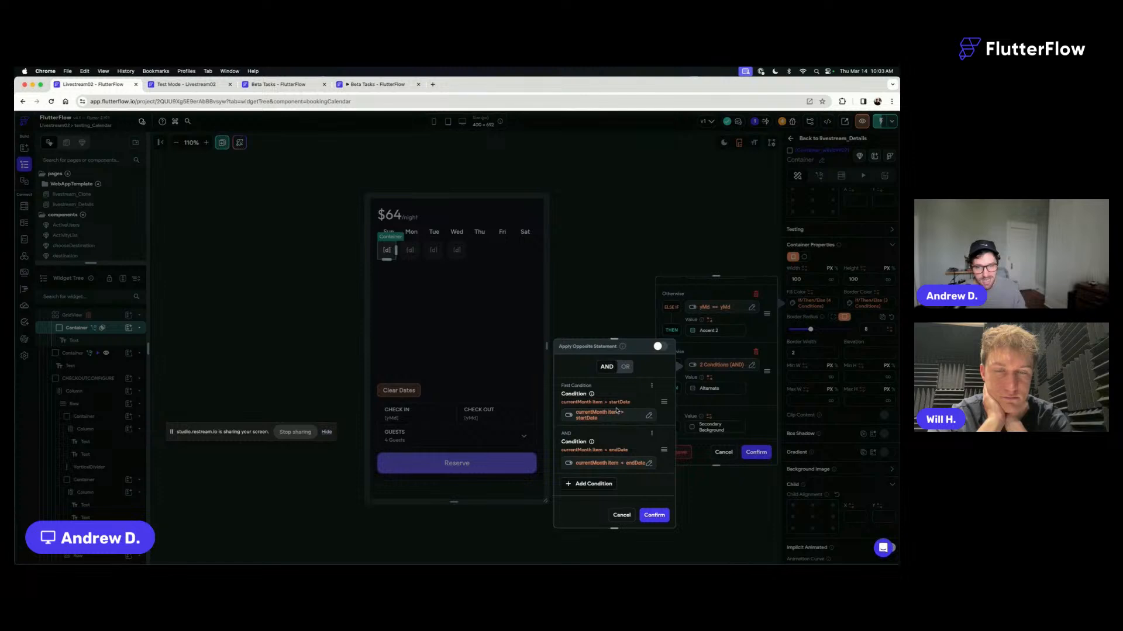
{"action": "left_click", "coordinate": [626, 367]}
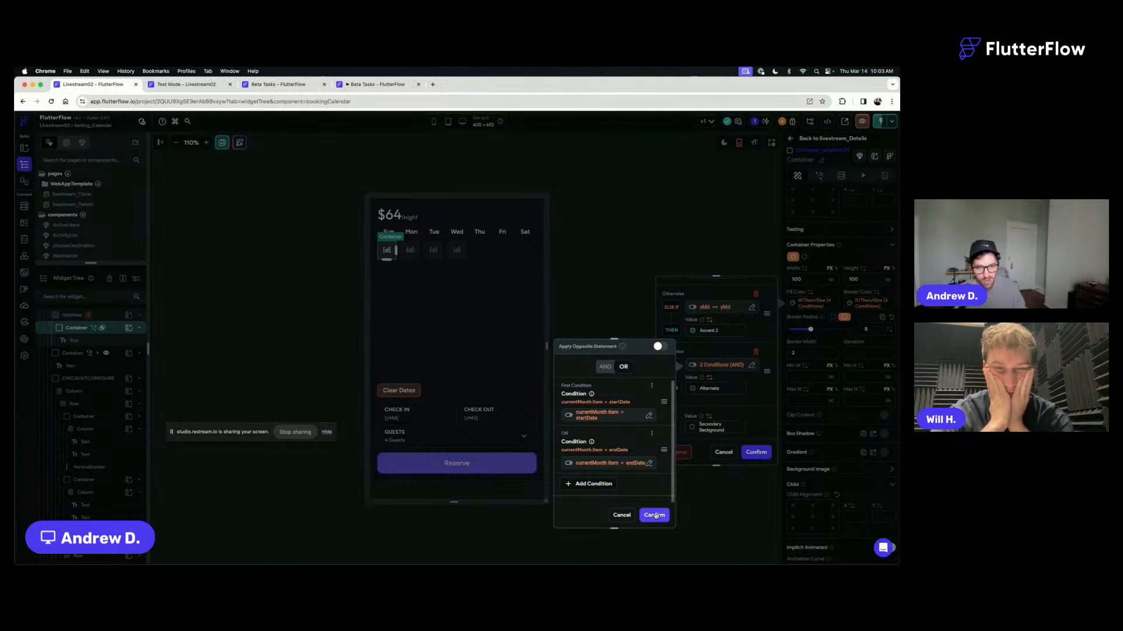
{"action": "left_click", "coordinate": [655, 515]}
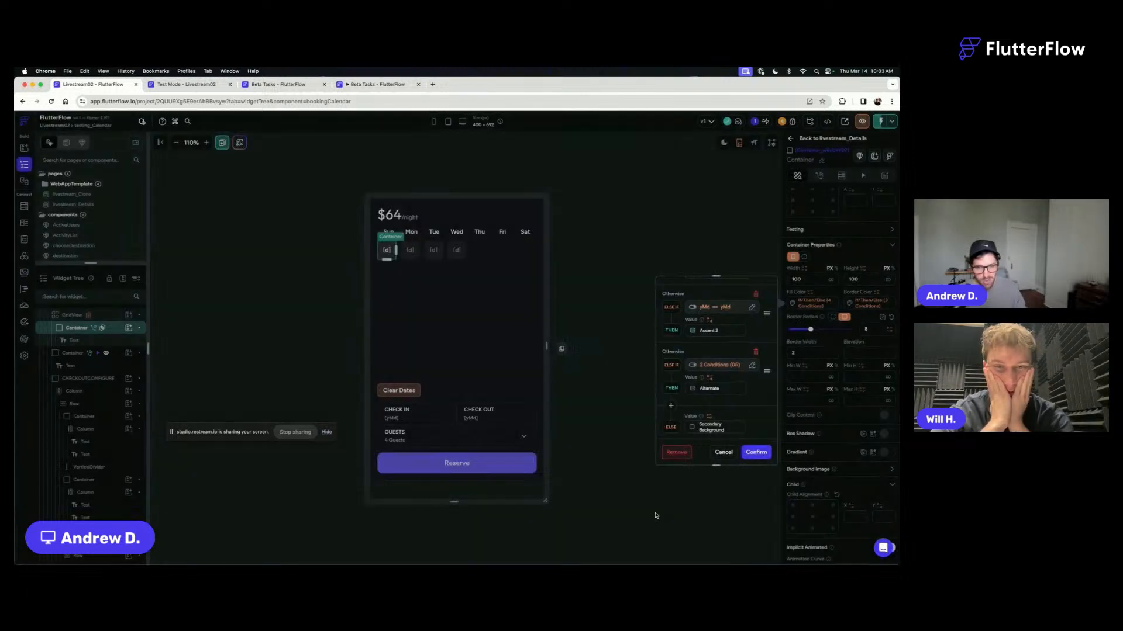
{"action": "left_click", "coordinate": [756, 452]}
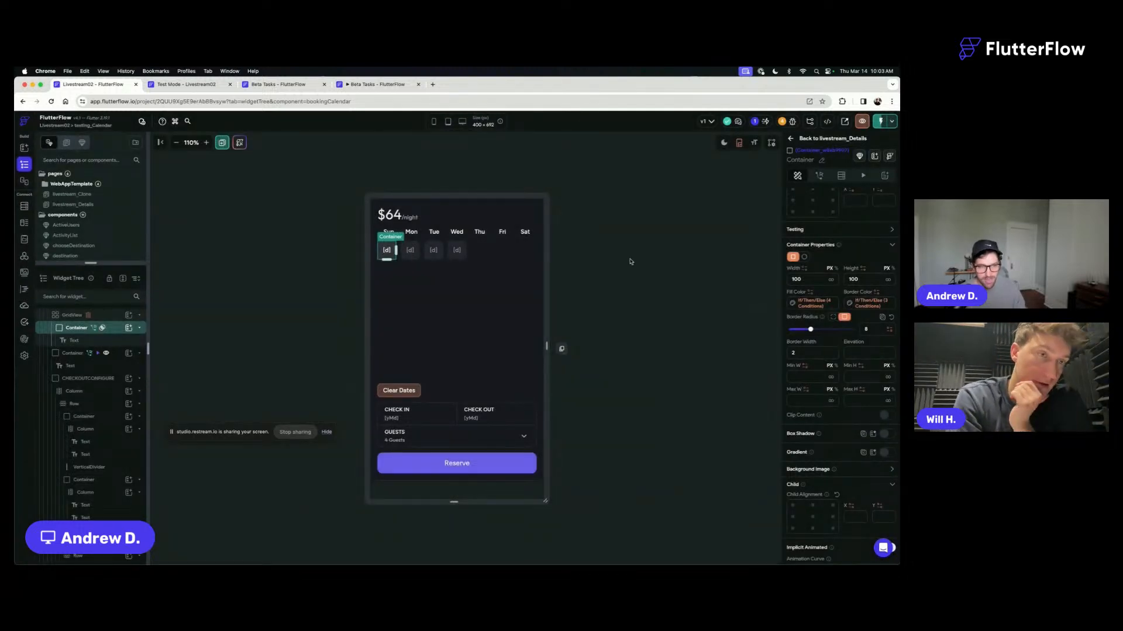
- Save the project, instantly reload the test session, and return to the bookingCalendar editor
{"action": "key", "text": "super+s"}
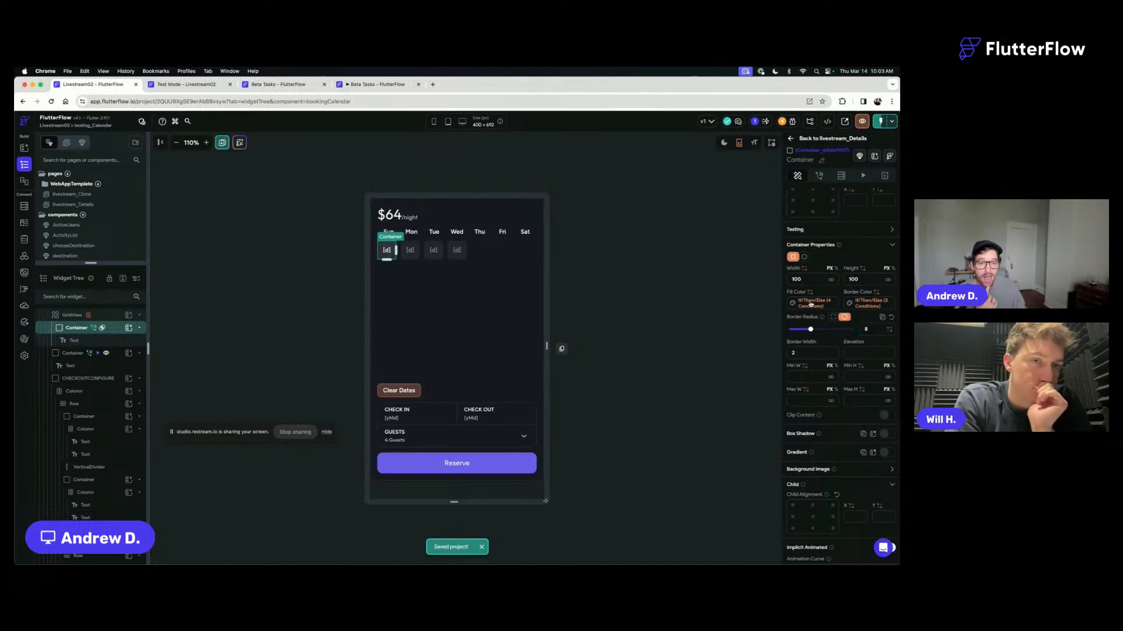
{"action": "left_click", "coordinate": [182, 85]}
{"action": "left_click", "coordinate": [871, 122]}
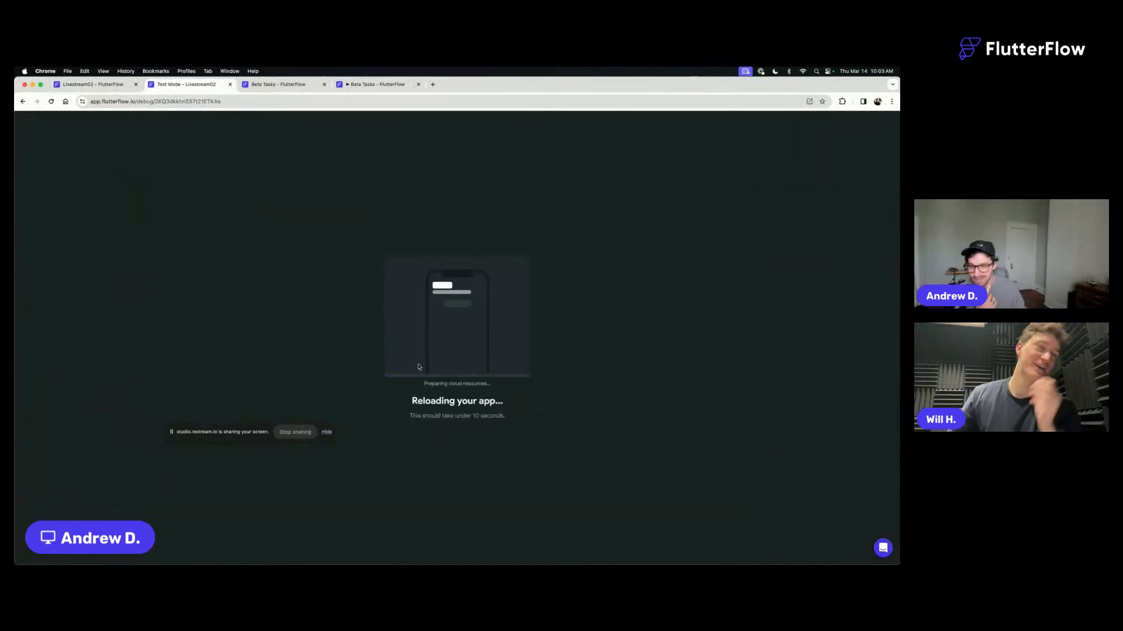
{"action": "left_click", "coordinate": [113, 85]}
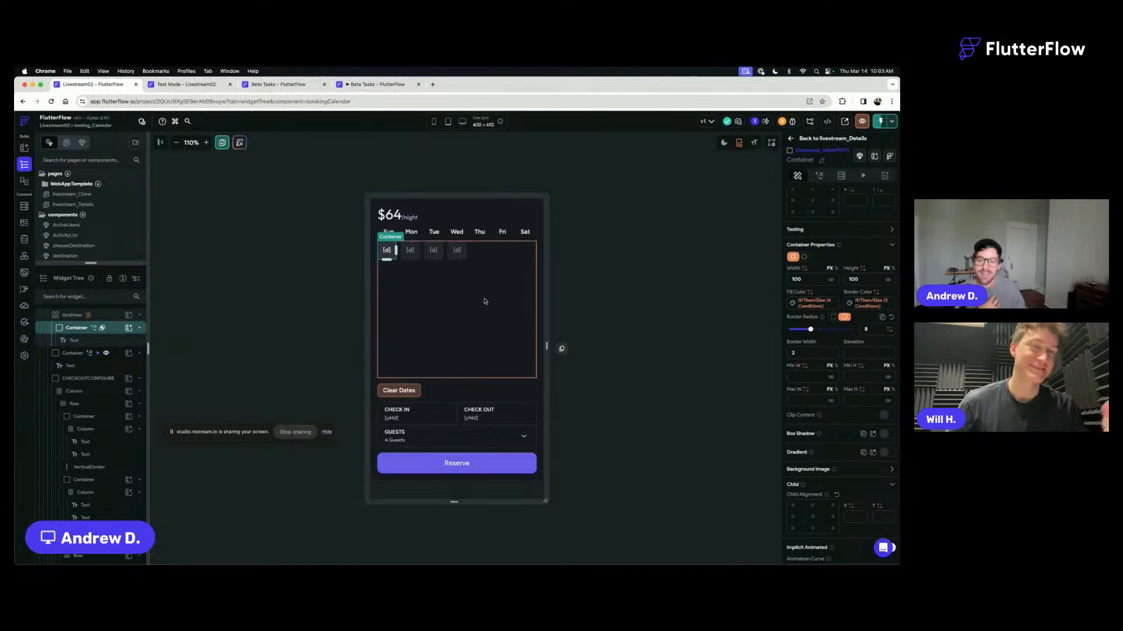
- In the day container's Fill Color, open the Alternate branch's startDate/endDate OR condition and copy its variable
{"action": "left_click", "coordinate": [818, 303]}
{"action": "scroll", "coordinate": [714, 416], "scroll_direction": "down", "scroll_amount": 5}
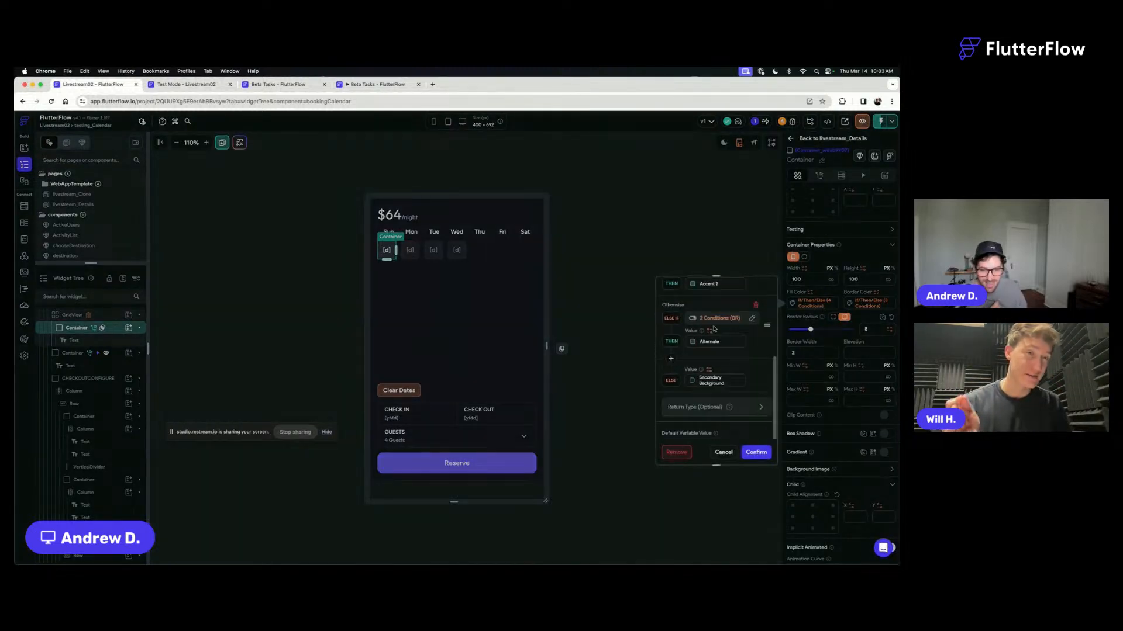
{"action": "left_click", "coordinate": [716, 319]}
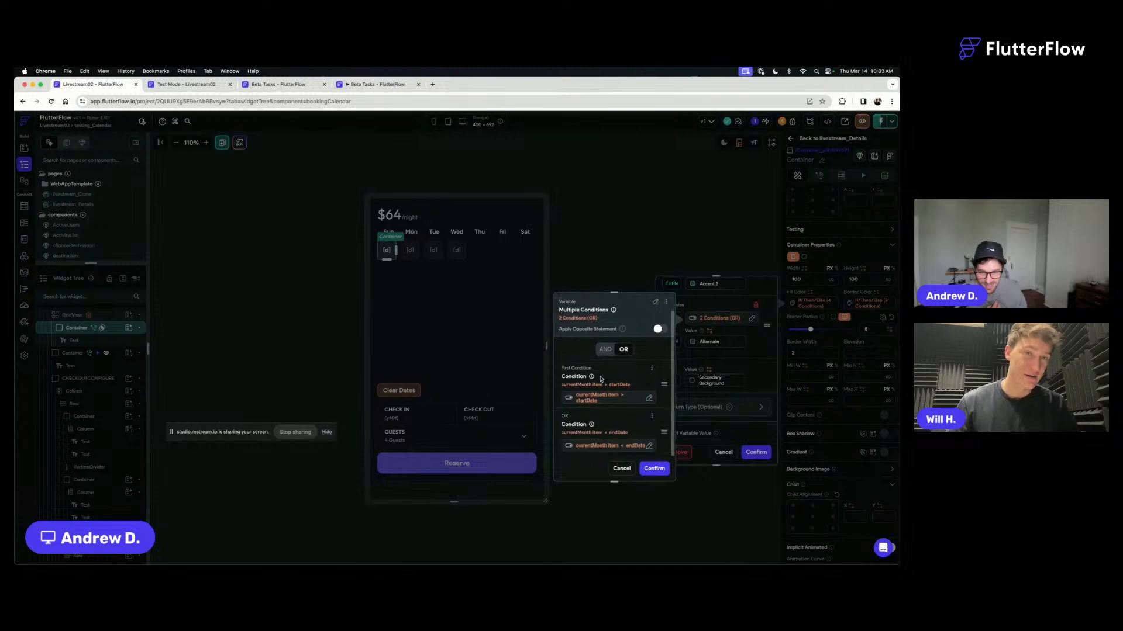
{"action": "scroll", "coordinate": [600, 380], "scroll_direction": "down", "scroll_amount": 1}
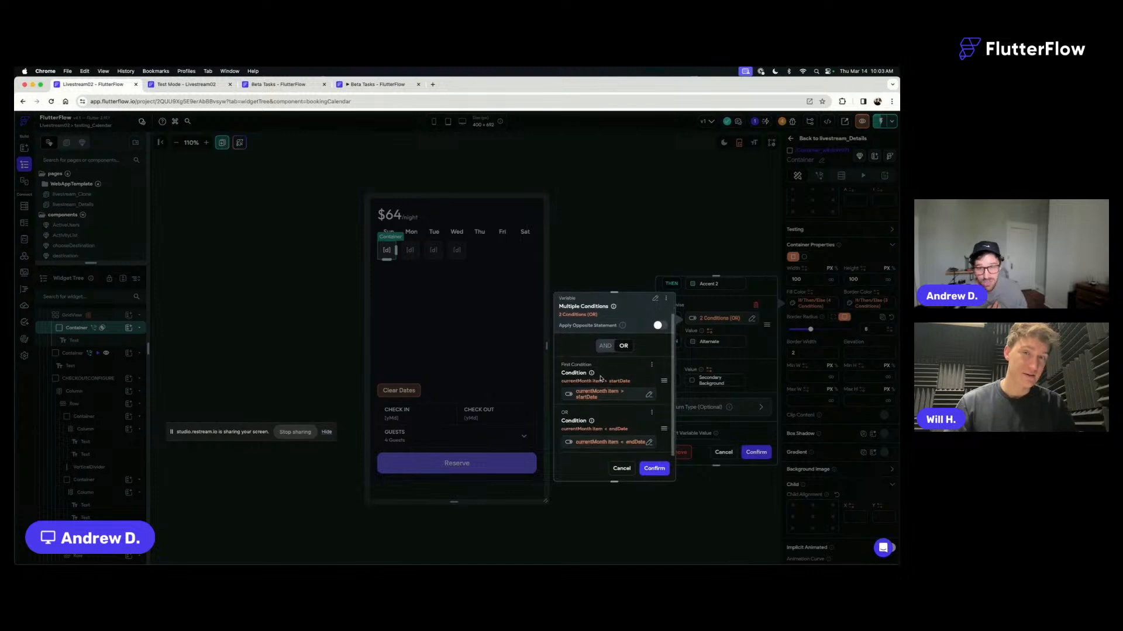
{"action": "left_click", "coordinate": [668, 300]}
{"action": "left_click", "coordinate": [634, 316]}
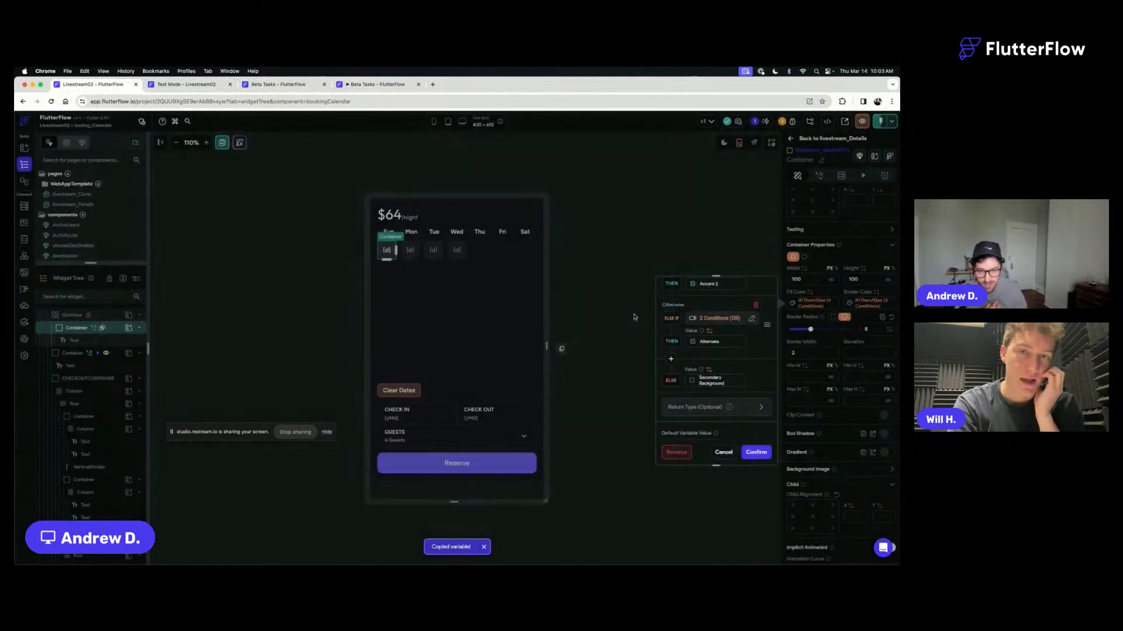
- Replace the Alternate branch's variable with a single condition checking that the component state endDate Is Set
{"action": "left_click", "coordinate": [705, 318]}
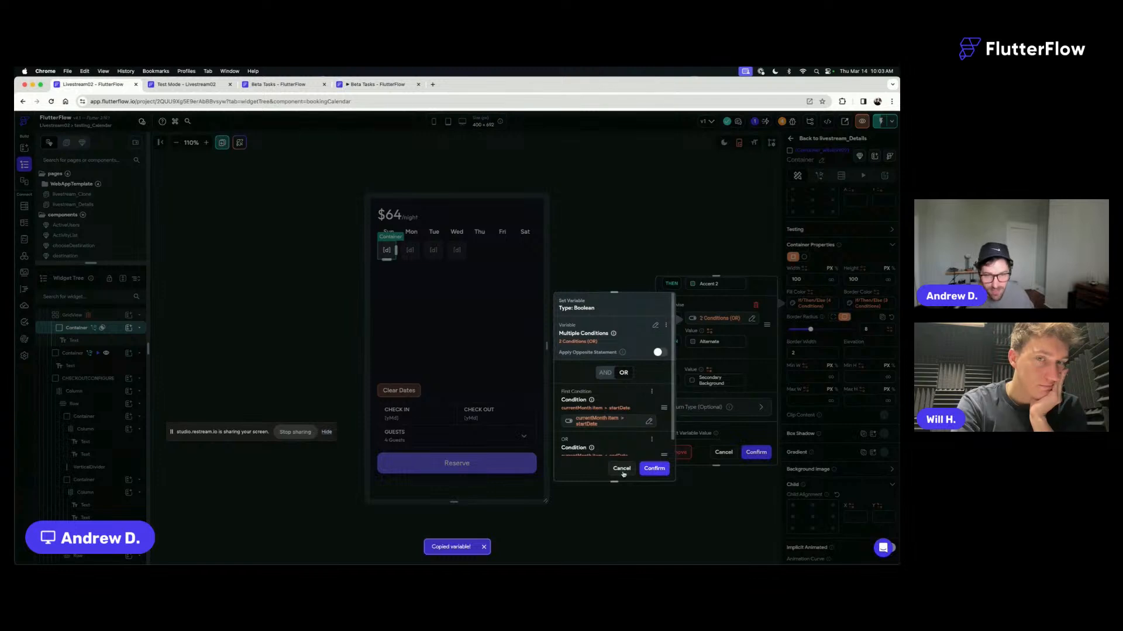
{"action": "left_click", "coordinate": [655, 325]}
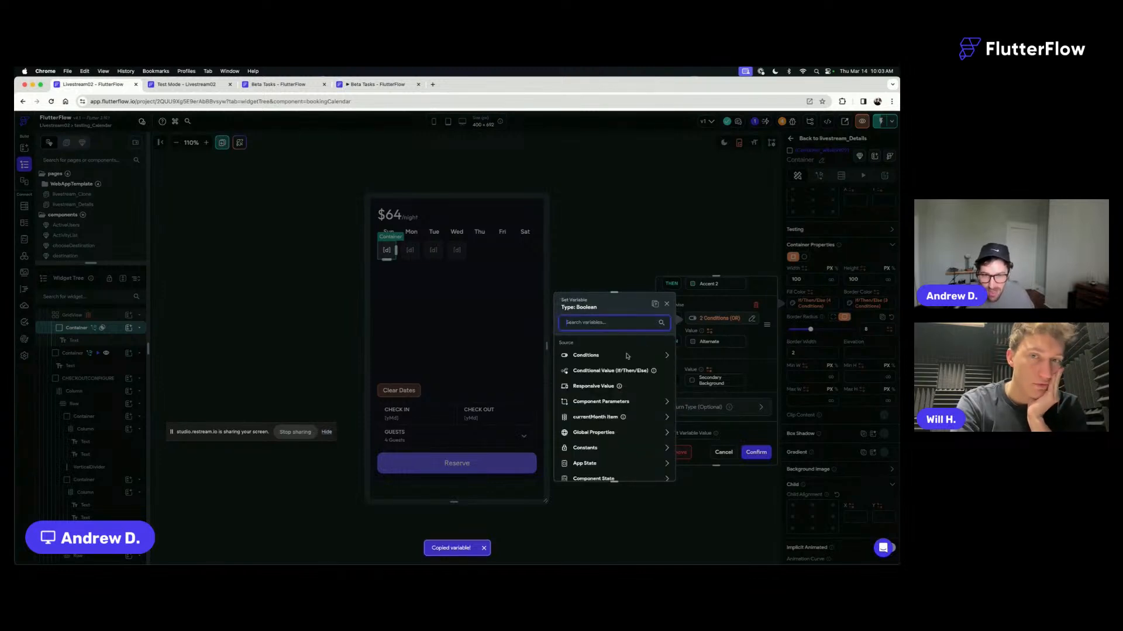
{"action": "left_click", "coordinate": [600, 358]}
{"action": "left_click", "coordinate": [587, 383]}
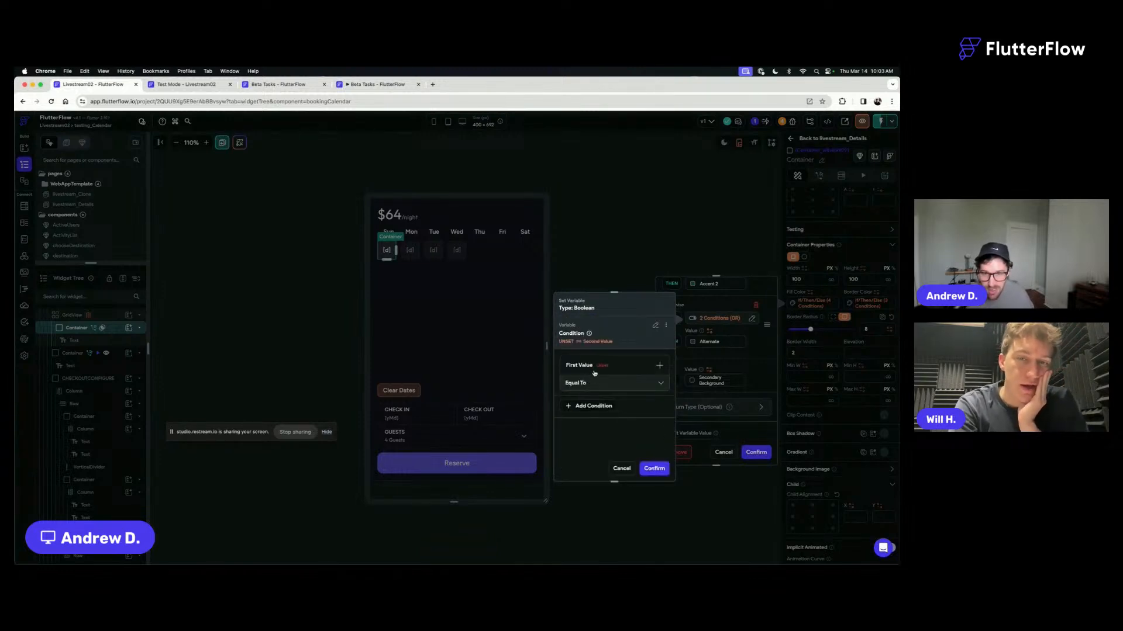
{"action": "left_click", "coordinate": [594, 373]}
{"action": "left_click", "coordinate": [592, 382]}
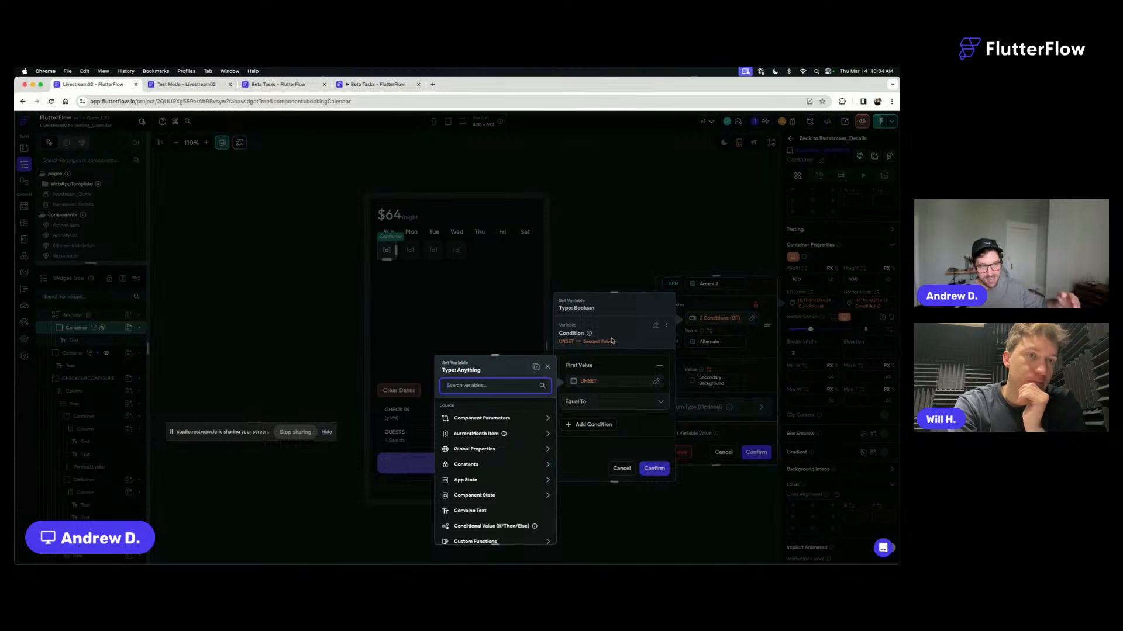
{"action": "type", "text": "end"}
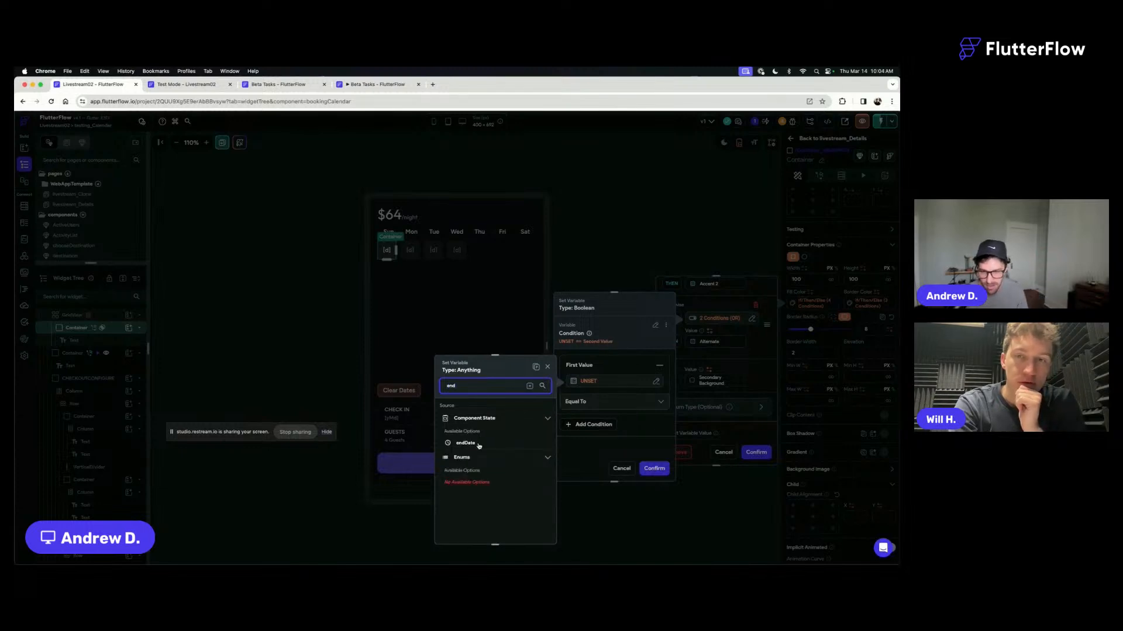
{"action": "left_click", "coordinate": [476, 443]}
{"action": "left_click", "coordinate": [535, 531]}
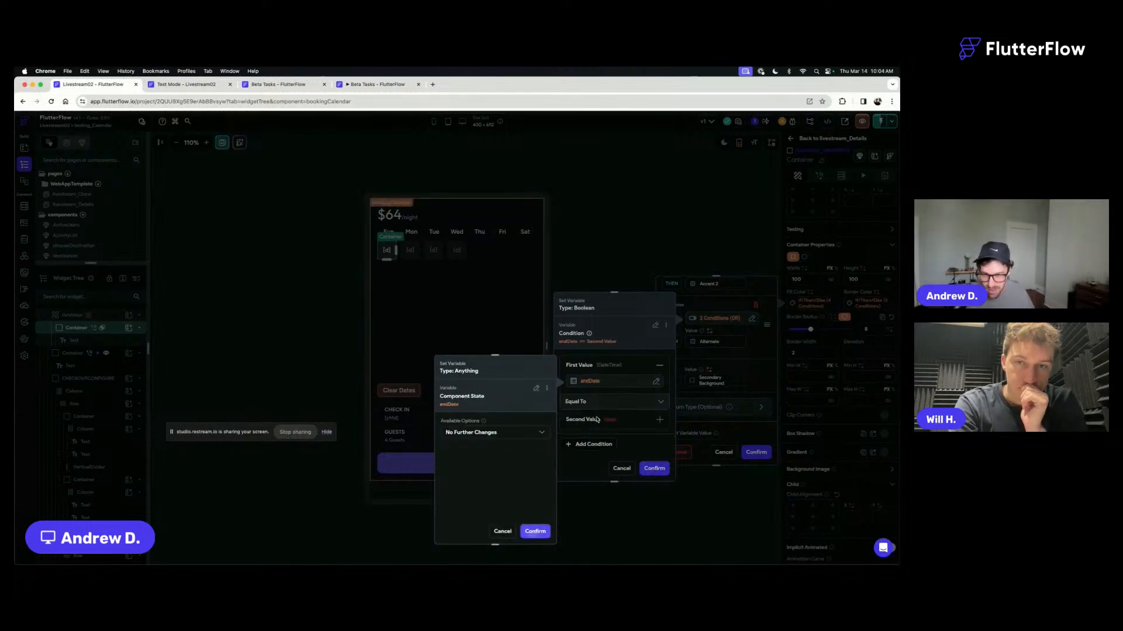
{"action": "left_click", "coordinate": [591, 402]}
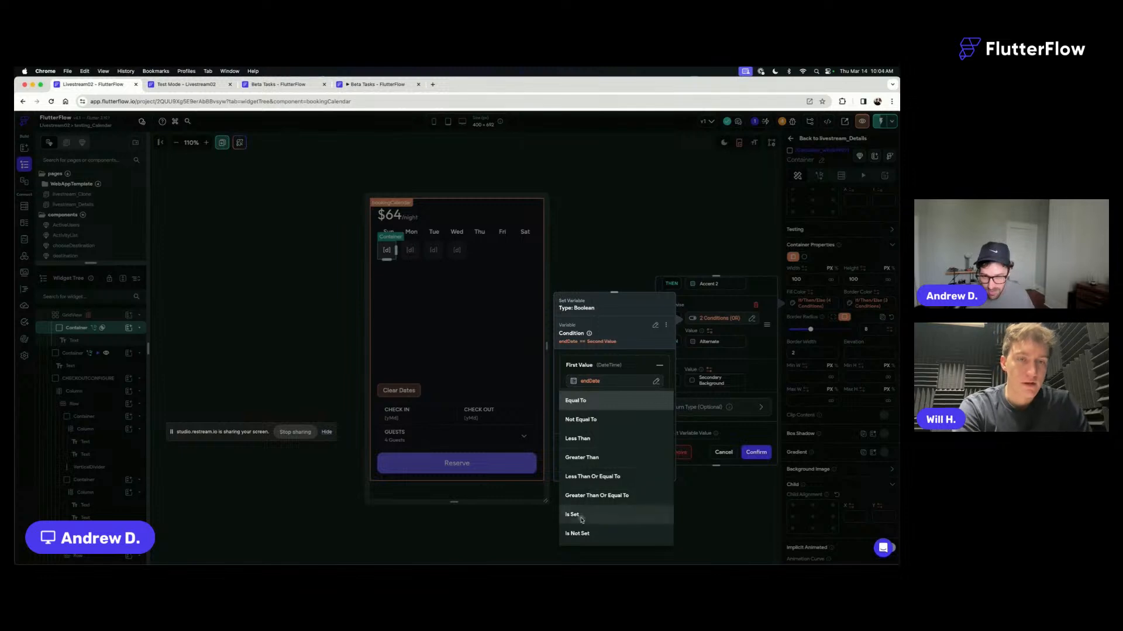
{"action": "left_click", "coordinate": [582, 515]}
- Add a second condition joined by AND, paste the copied OR conditions into it, and confirm the Fill Color's conditional value
{"action": "left_click", "coordinate": [593, 422]}
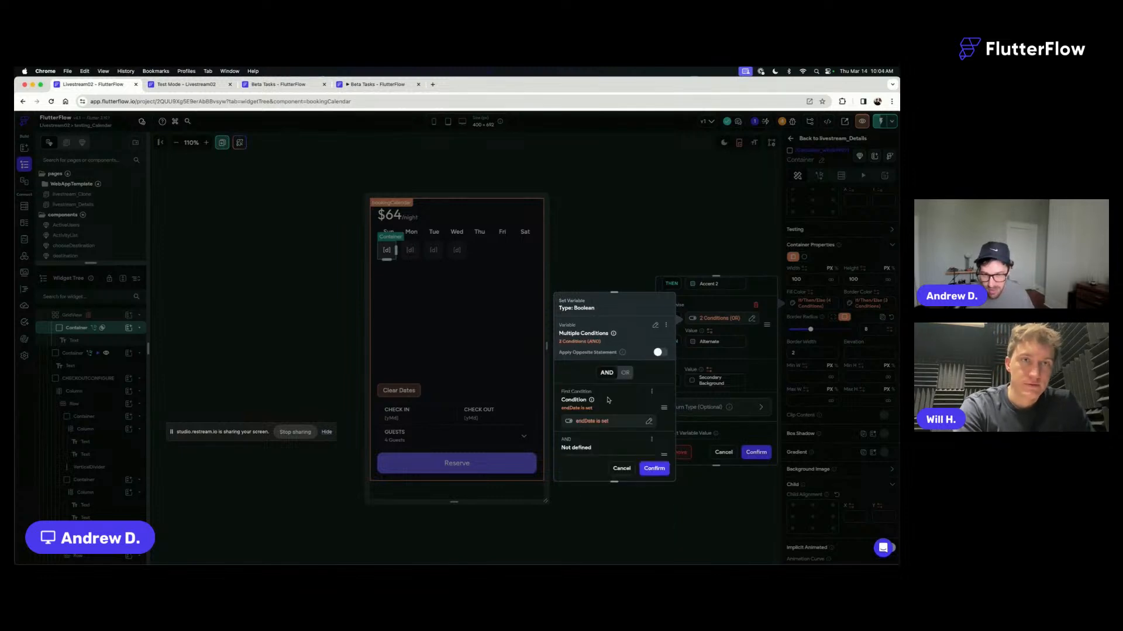
{"action": "scroll", "coordinate": [607, 401], "scroll_direction": "down", "scroll_amount": 1}
{"action": "left_click", "coordinate": [588, 425]}
{"action": "left_click", "coordinate": [534, 386]}
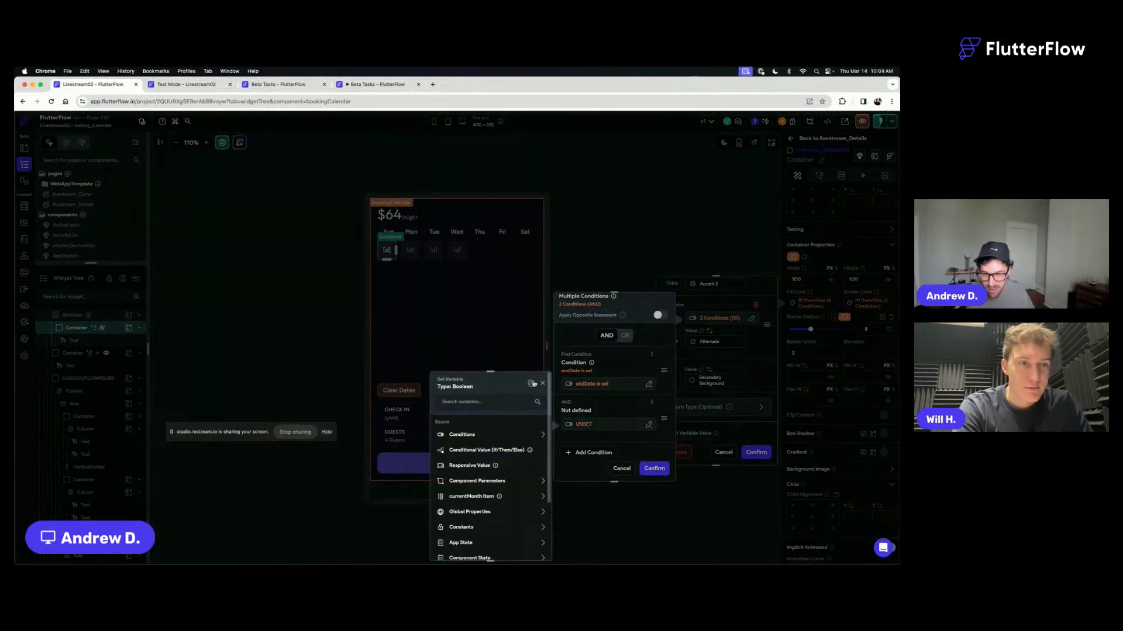
{"action": "left_click", "coordinate": [530, 548]}
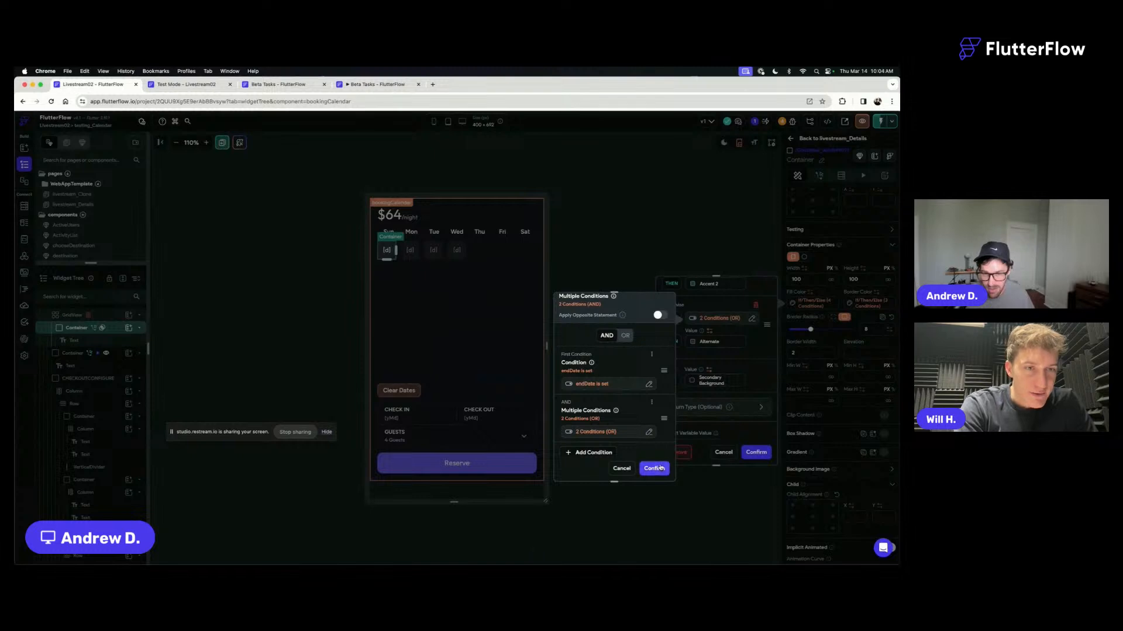
{"action": "scroll", "coordinate": [618, 359], "scroll_direction": "down", "scroll_amount": 1}
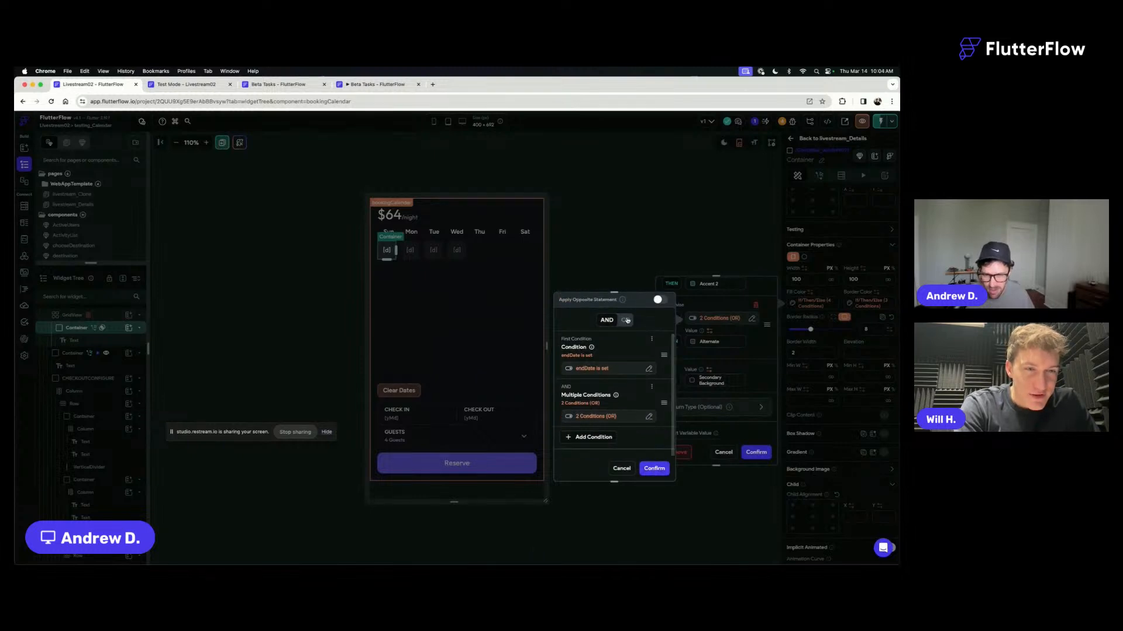
{"action": "left_click", "coordinate": [653, 468]}
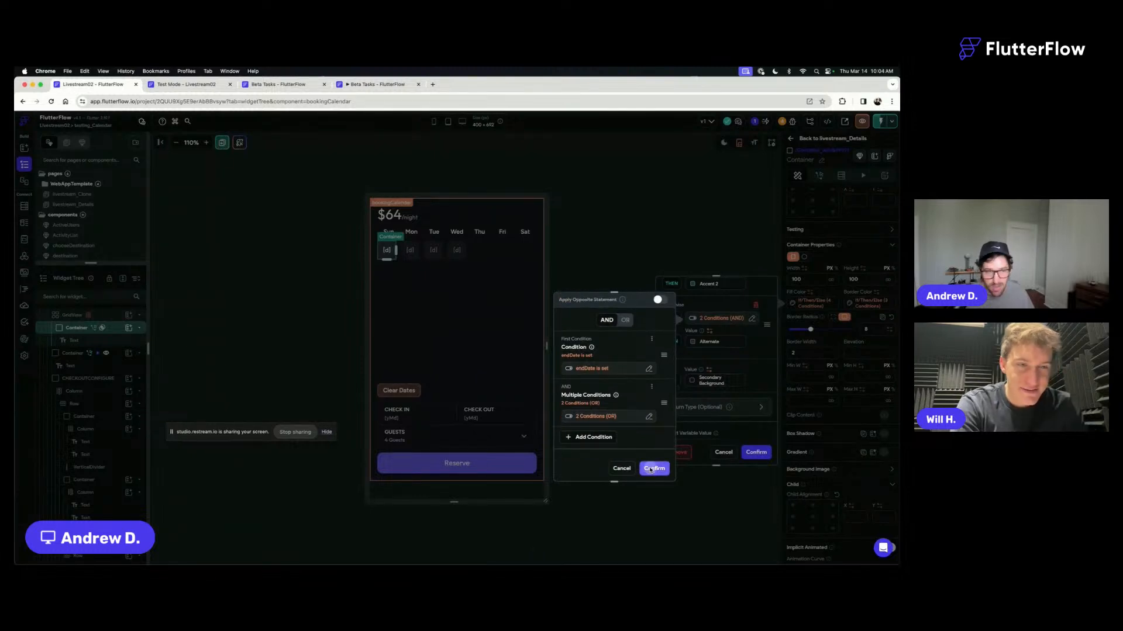
{"action": "left_click", "coordinate": [757, 453]}
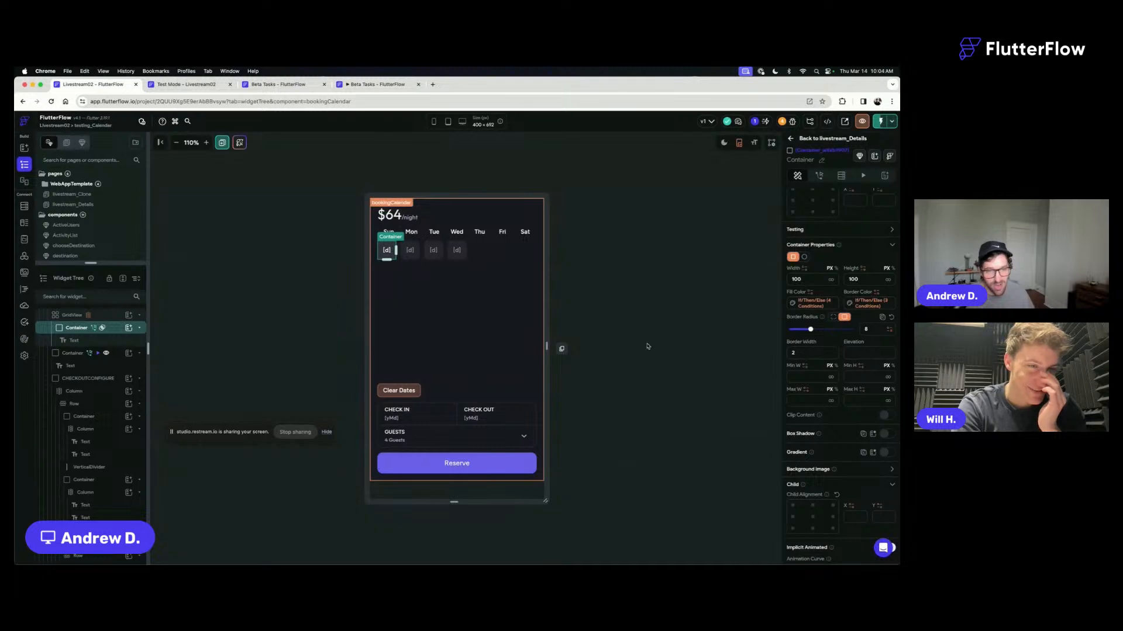
- Save the project, instantly reload the test session, and open the Chic Urban Apartment listing at its booking calendar
{"action": "left_click", "coordinate": [664, 337]}
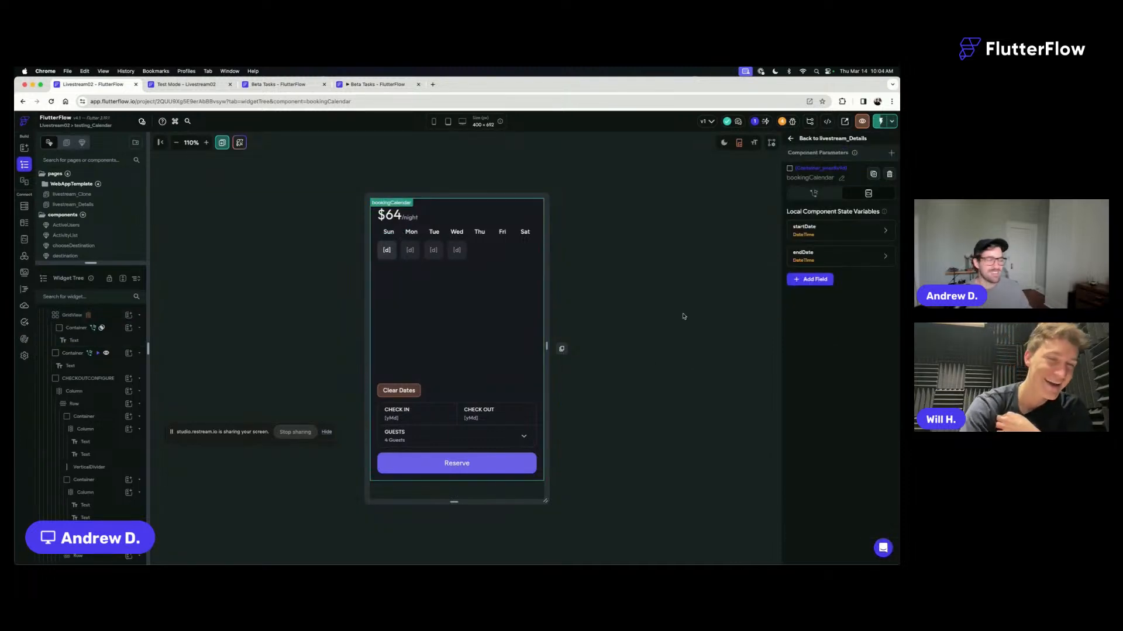
{"action": "key", "text": "super+s"}
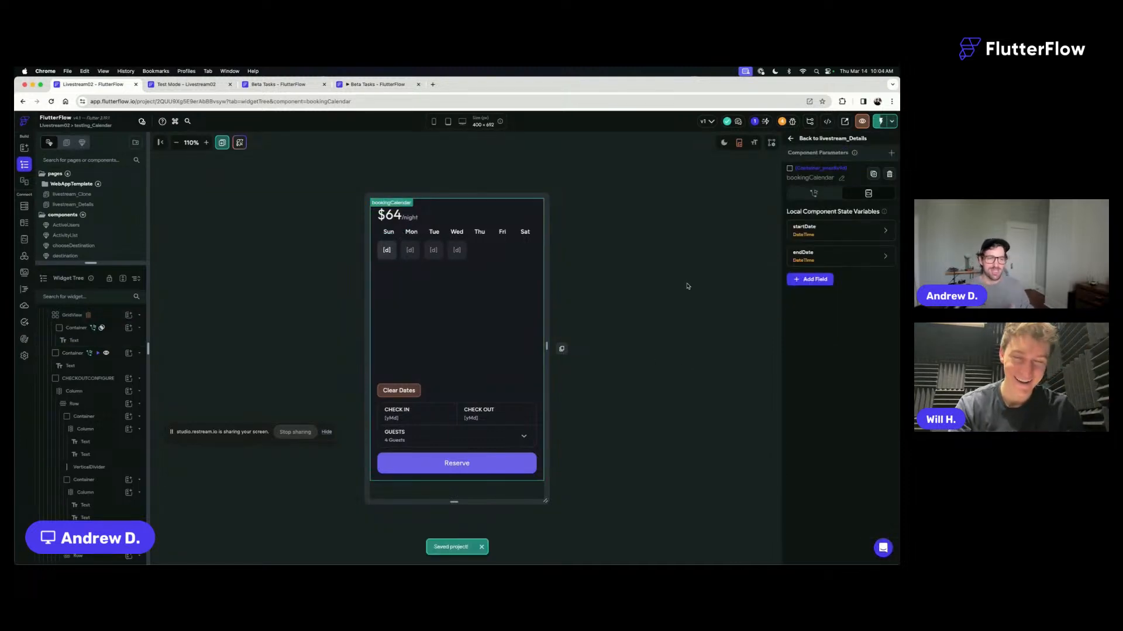
{"action": "left_click", "coordinate": [186, 84]}
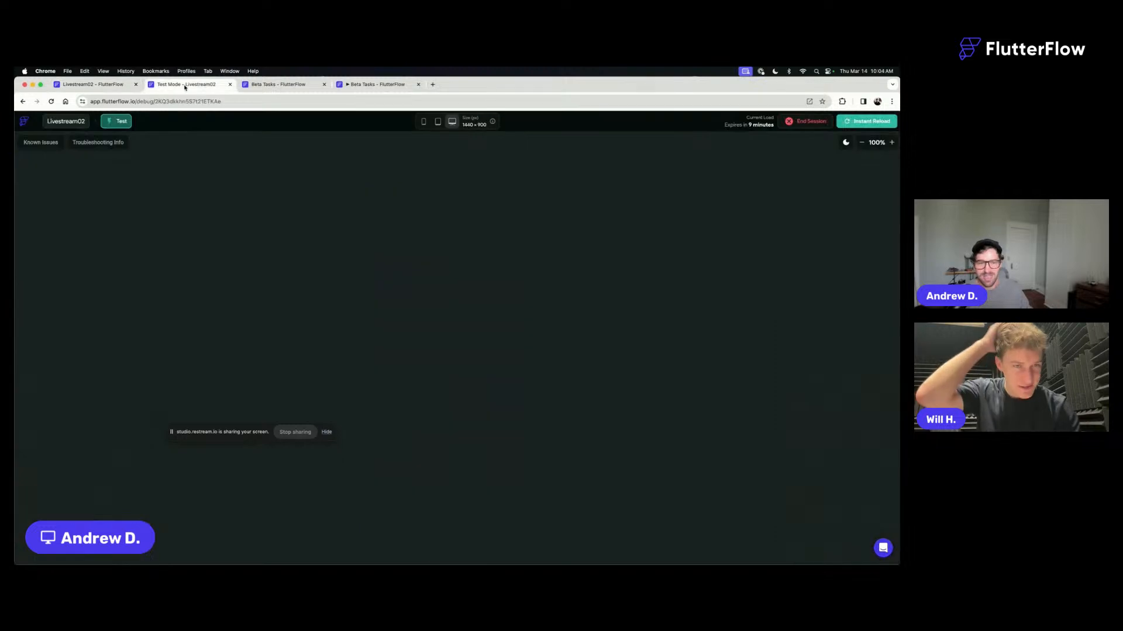
{"action": "left_click", "coordinate": [870, 122]}
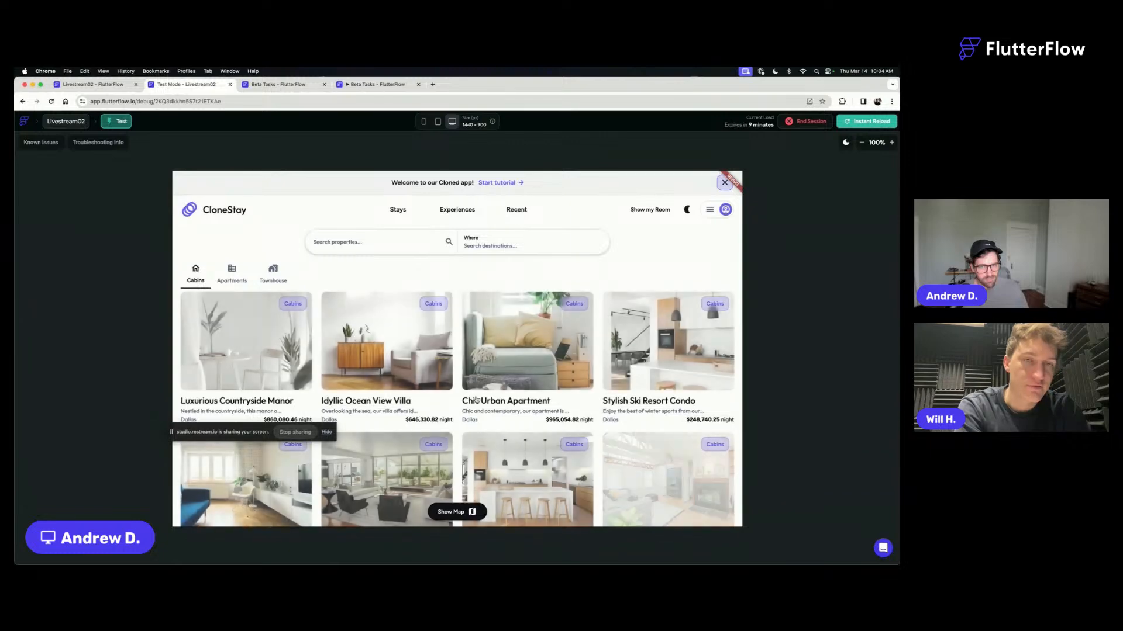
{"action": "left_click", "coordinate": [519, 354]}
{"action": "scroll", "coordinate": [608, 336], "scroll_direction": "down", "scroll_amount": 5}
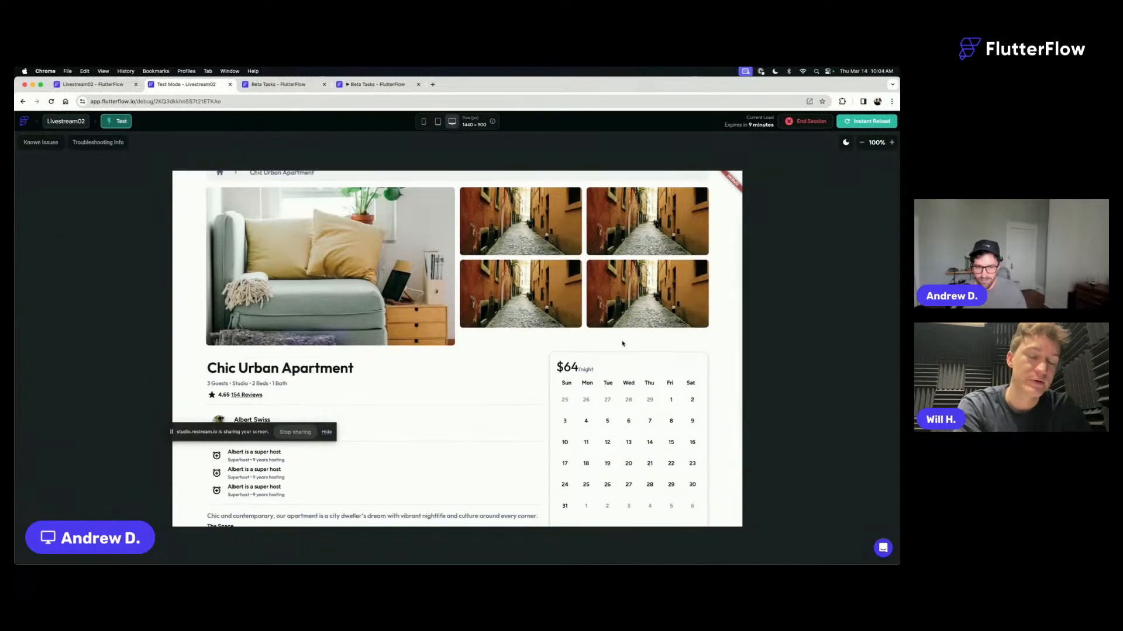
- Test the calendar fill with check-in on the 12th and checkout on the 15th, 22nd, 21st, 15th and 12th, and clear the dates
{"action": "left_click", "coordinate": [602, 332]}
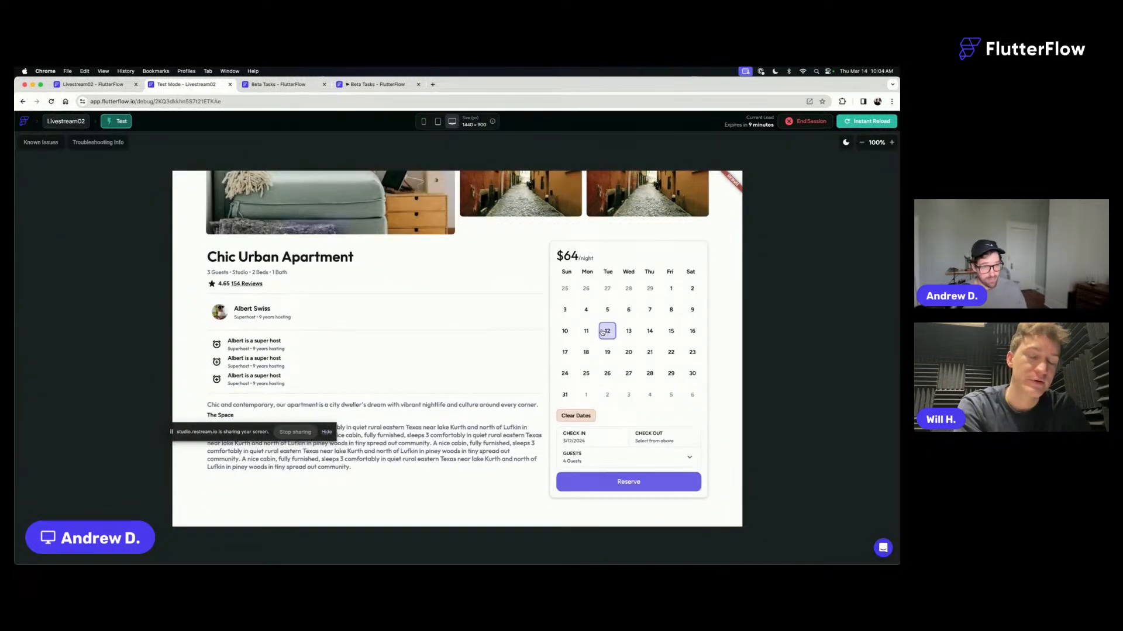
{"action": "left_click", "coordinate": [676, 332]}
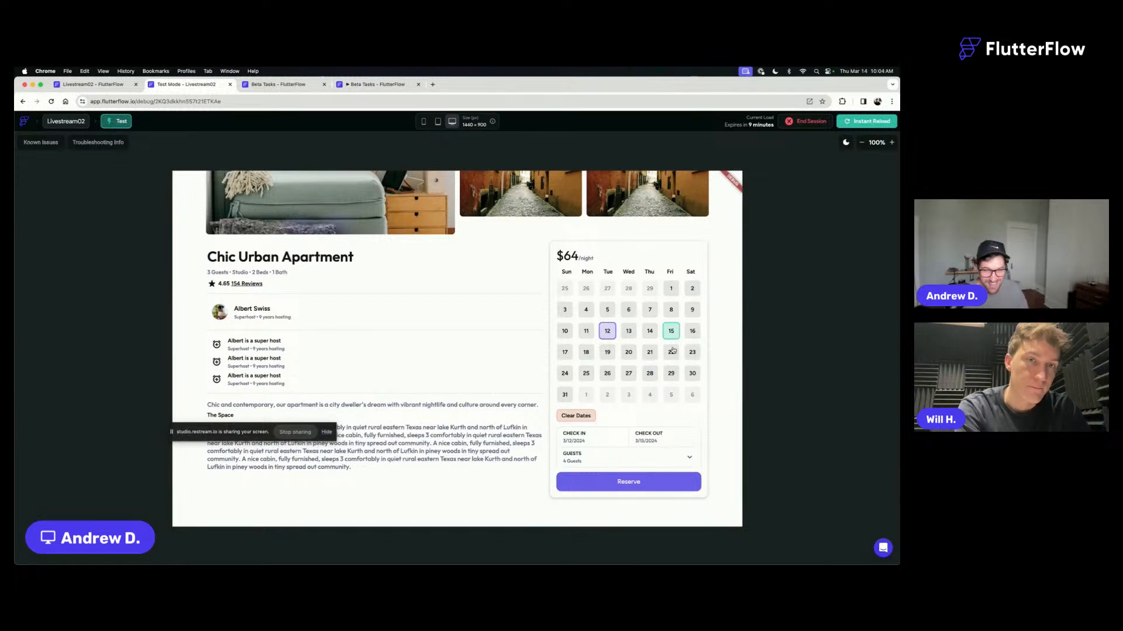
{"action": "left_click", "coordinate": [672, 351]}
{"action": "left_click", "coordinate": [651, 356]}
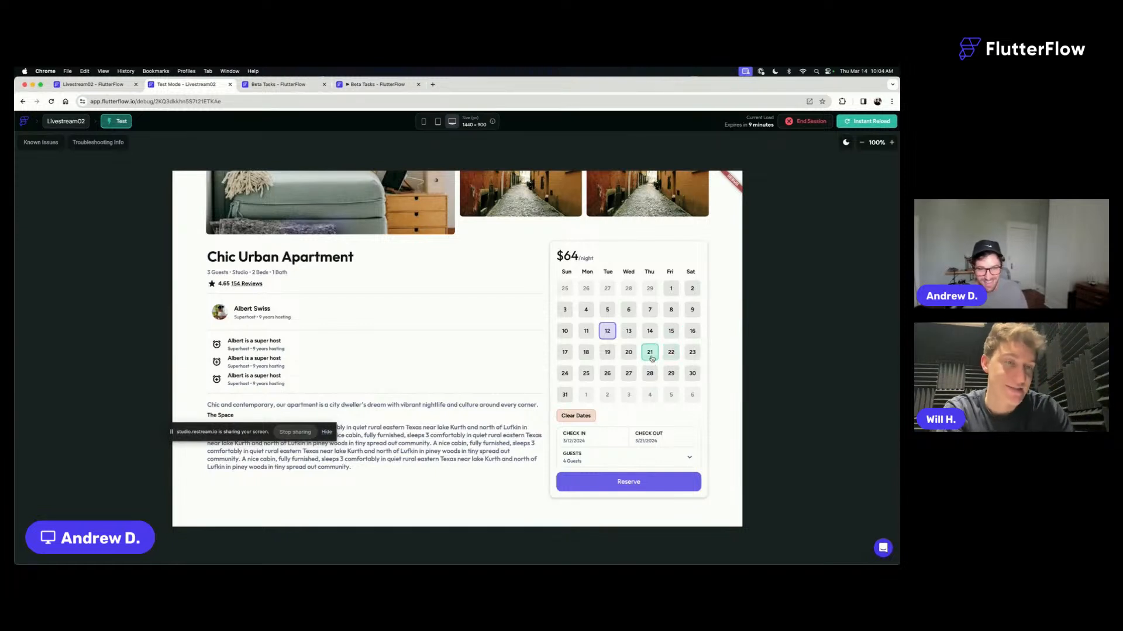
{"action": "left_click", "coordinate": [678, 330]}
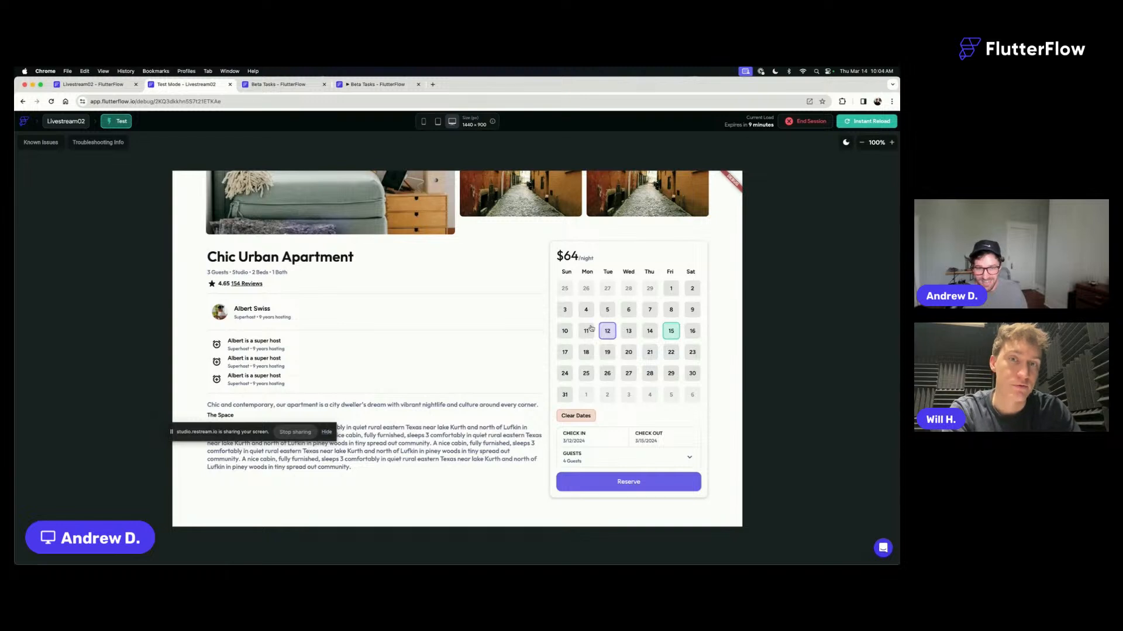
{"action": "left_click", "coordinate": [610, 333]}
{"action": "left_click", "coordinate": [585, 416]}
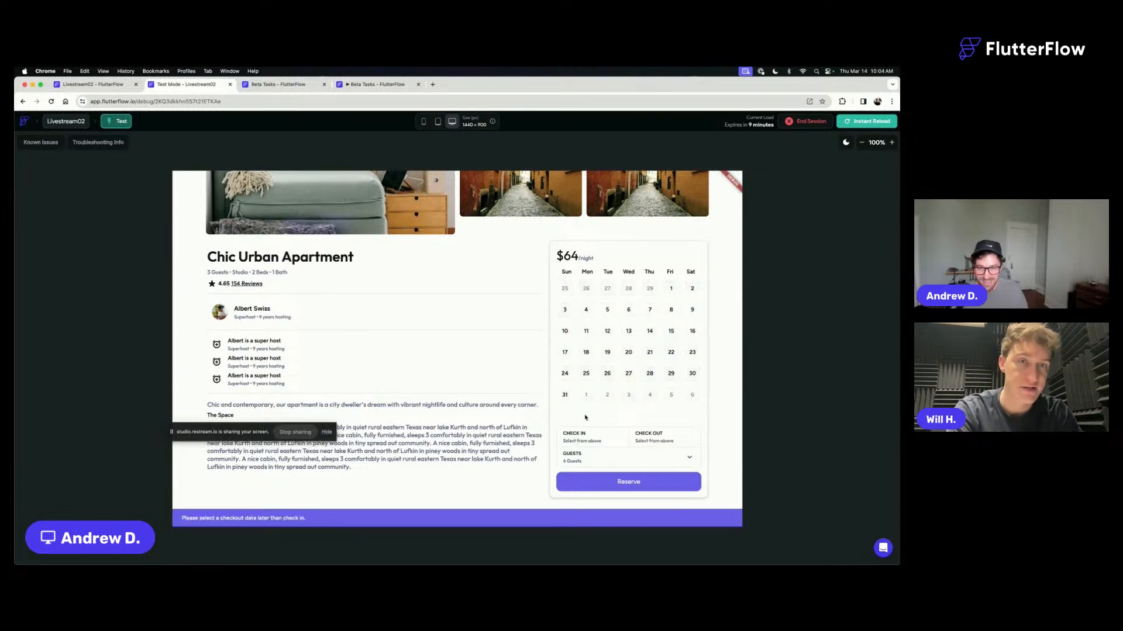
- Test the calendar fill with the range 11 to 15, clear the dates, and select the range 6 to 22
{"action": "left_click", "coordinate": [586, 330]}
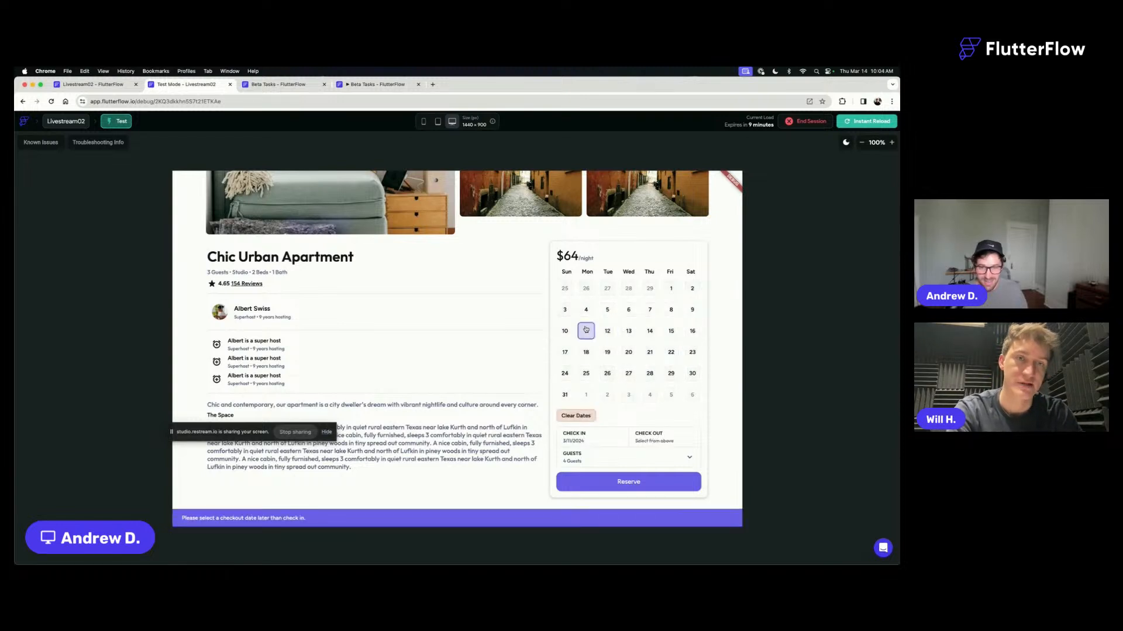
{"action": "left_click", "coordinate": [671, 331]}
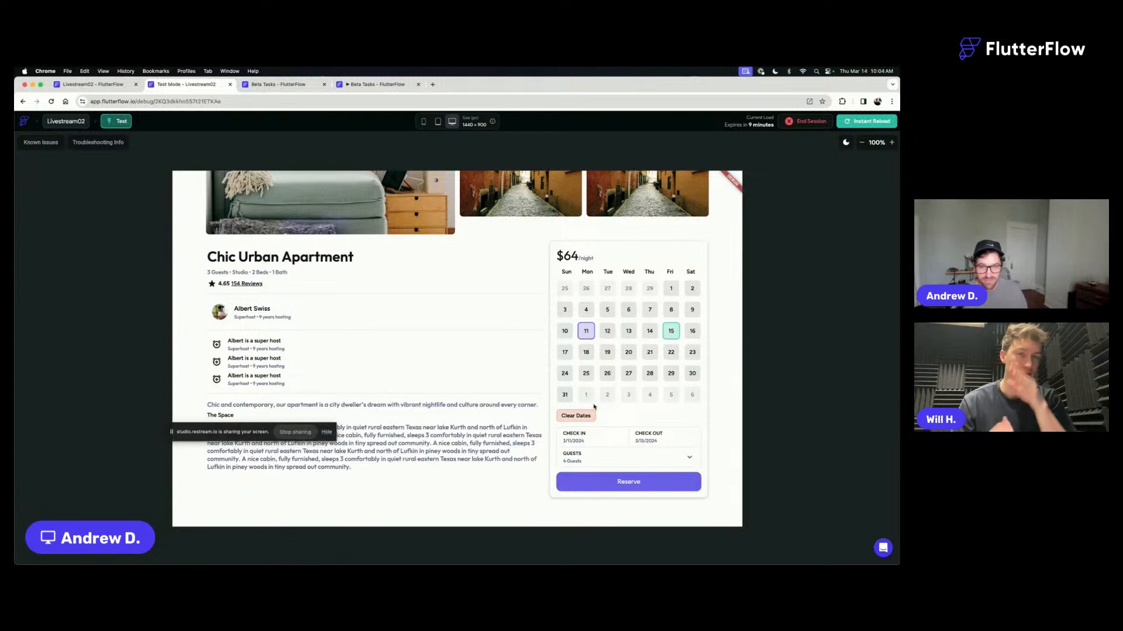
{"action": "left_click", "coordinate": [580, 417]}
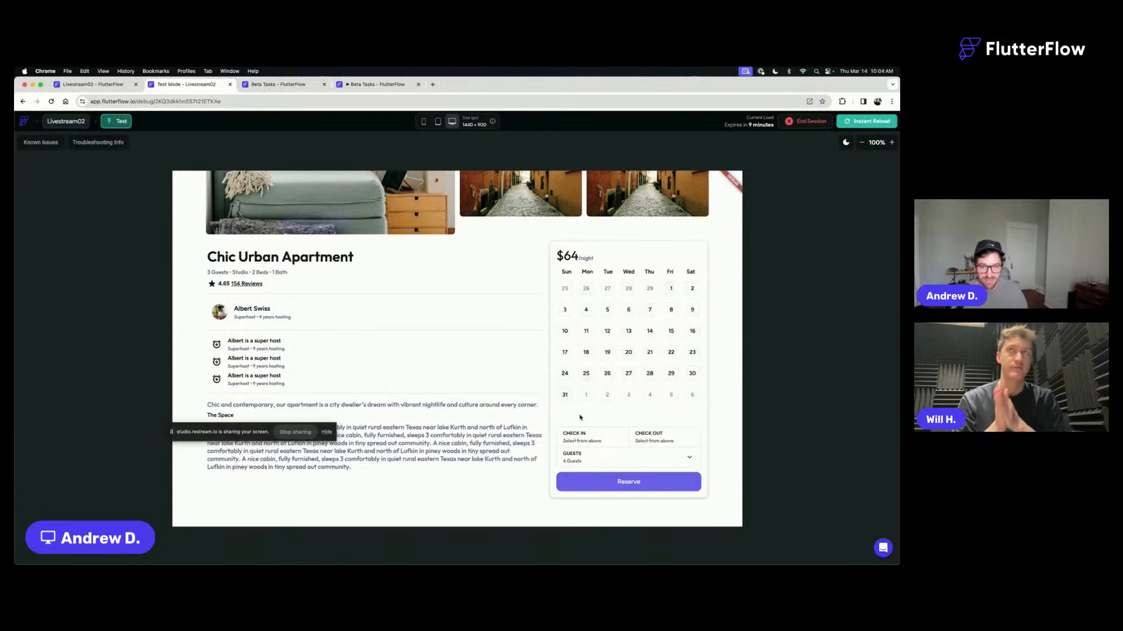
{"action": "left_click", "coordinate": [630, 308]}
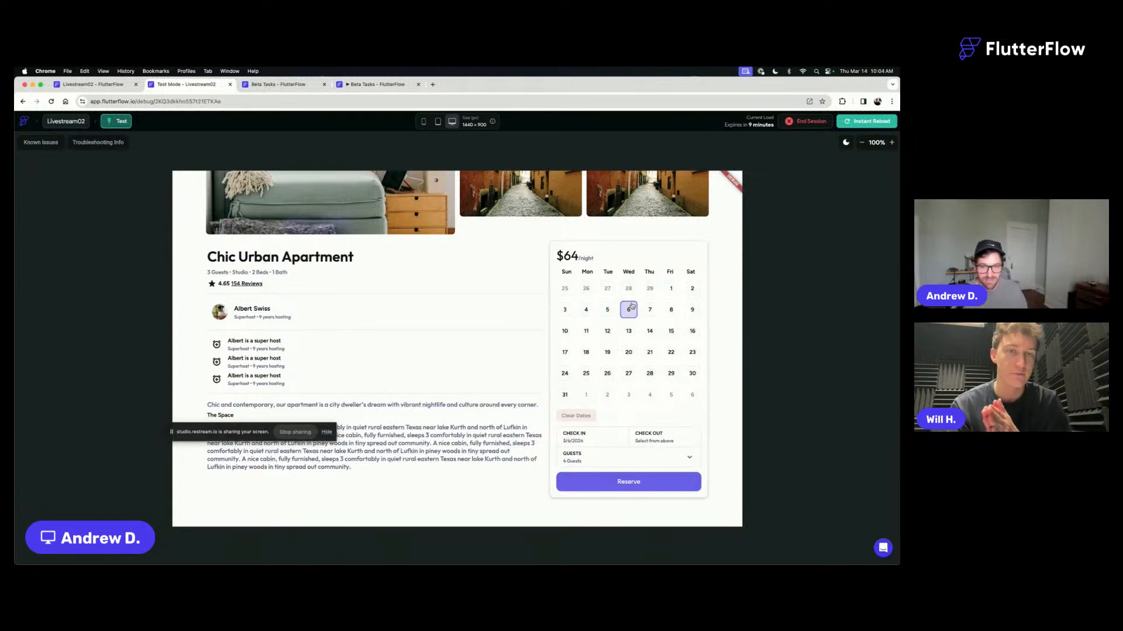
{"action": "left_click", "coordinate": [671, 351]}
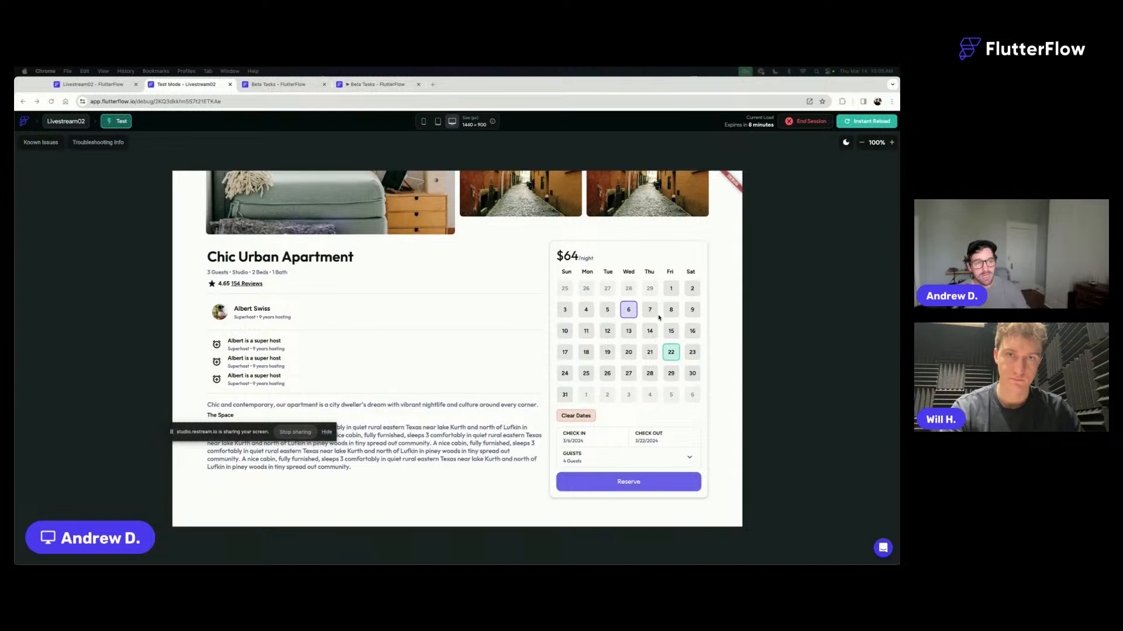
- Test the calendar with checkout on the 20th and then the 6th, clear the dates, and test and clear the range 12 to 15
{"action": "left_click", "coordinate": [628, 353]}
{"action": "left_click", "coordinate": [628, 309]}
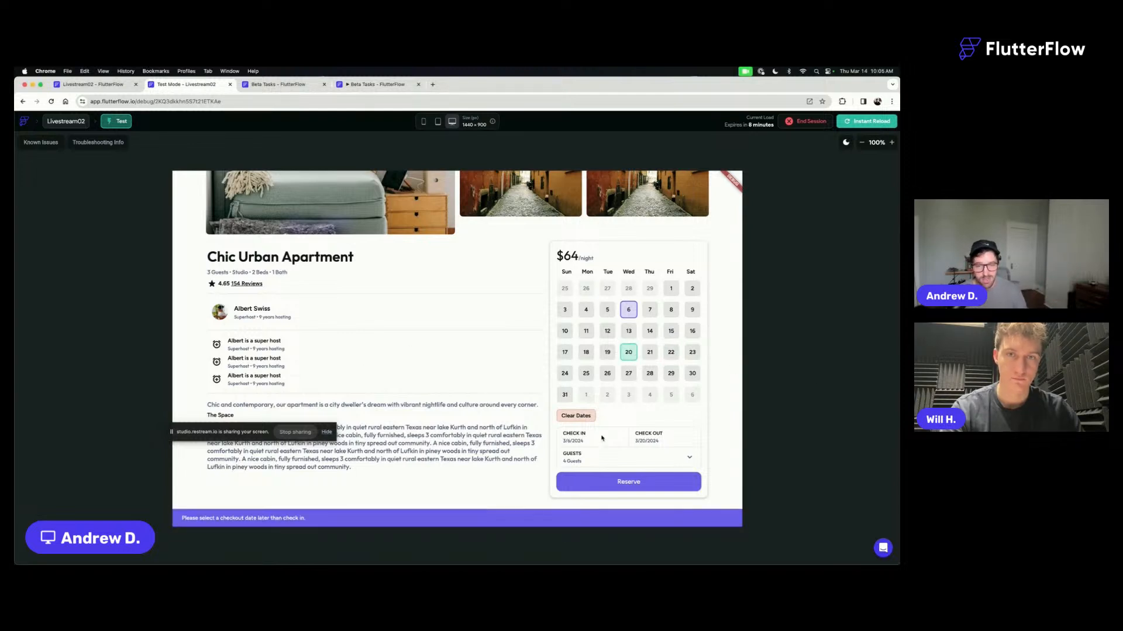
{"action": "left_click", "coordinate": [584, 420]}
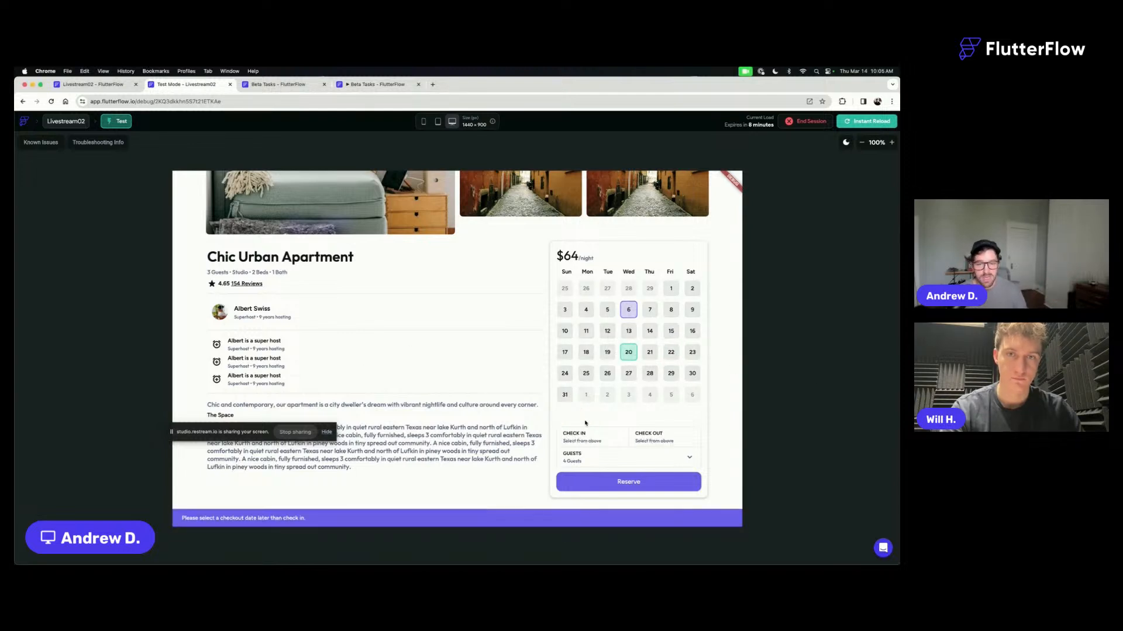
{"action": "left_click", "coordinate": [606, 330]}
{"action": "left_click", "coordinate": [670, 331]}
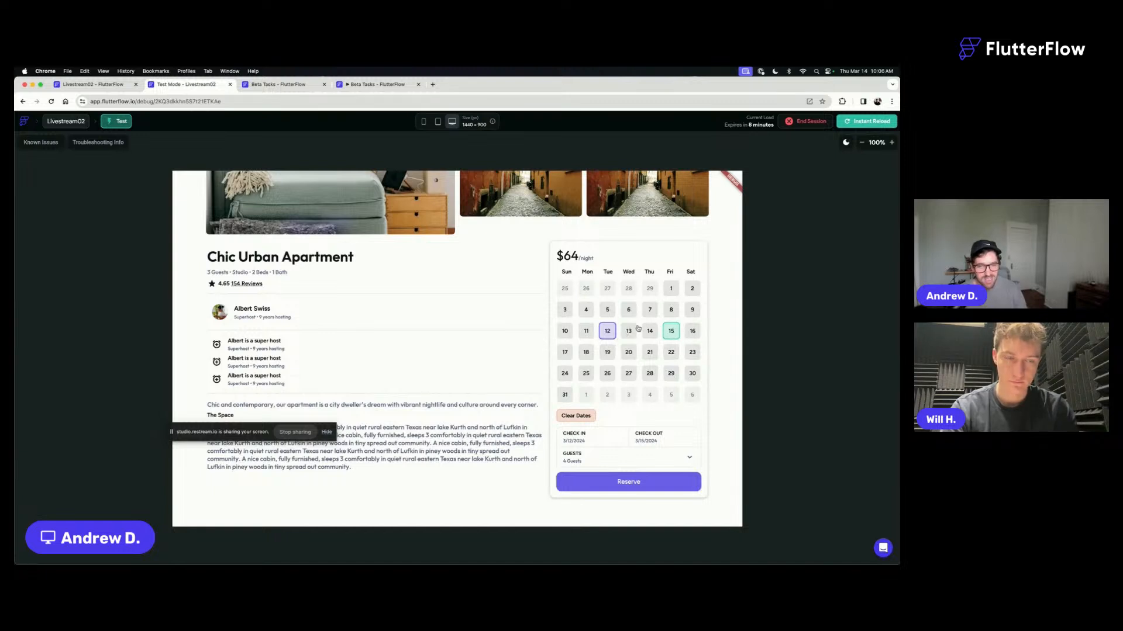
{"action": "left_click", "coordinate": [583, 416]}
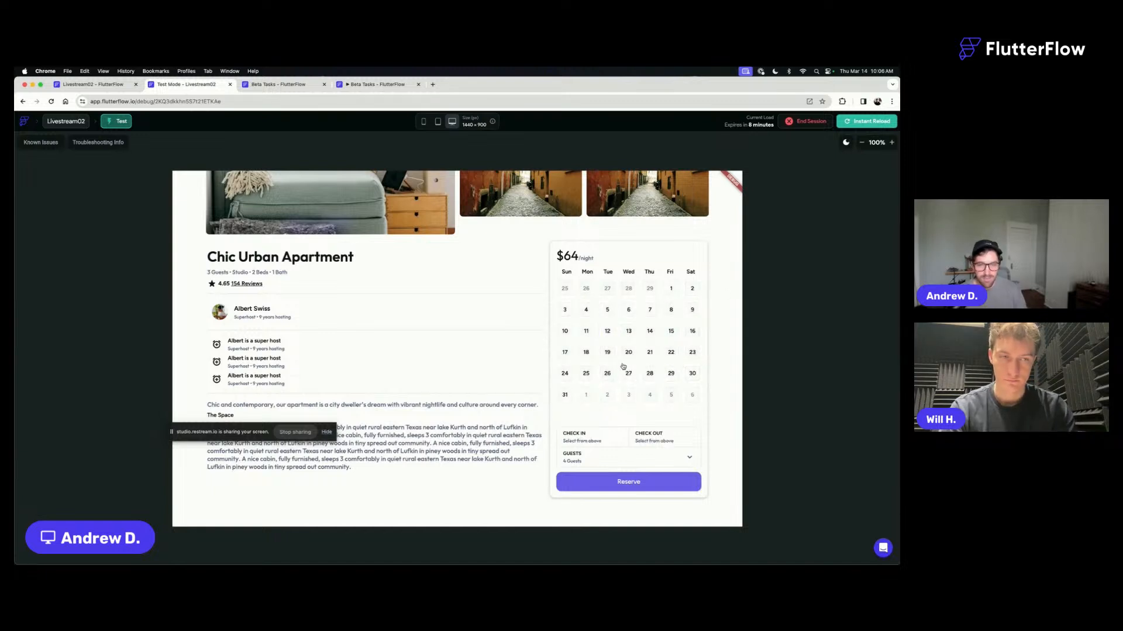
- Test the calendar fill with check-in on the 4th and checkout on the 15th, then clear the dates
{"action": "left_click", "coordinate": [586, 310]}
{"action": "left_click", "coordinate": [670, 332]}
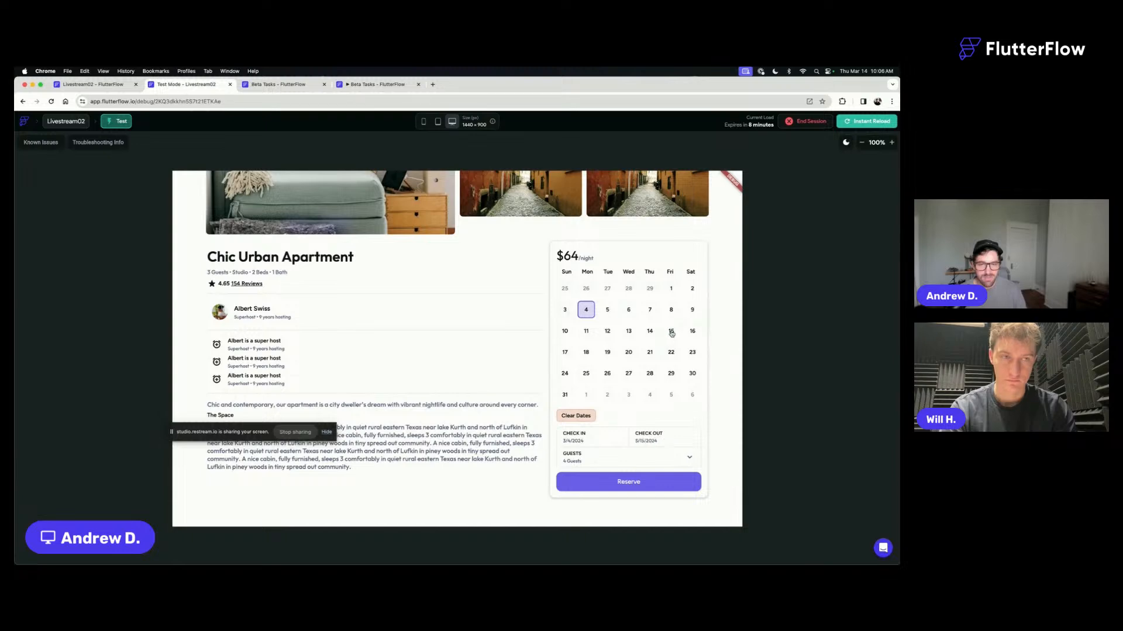
{"action": "scroll", "coordinate": [671, 333], "scroll_direction": "up", "scroll_amount": 1}
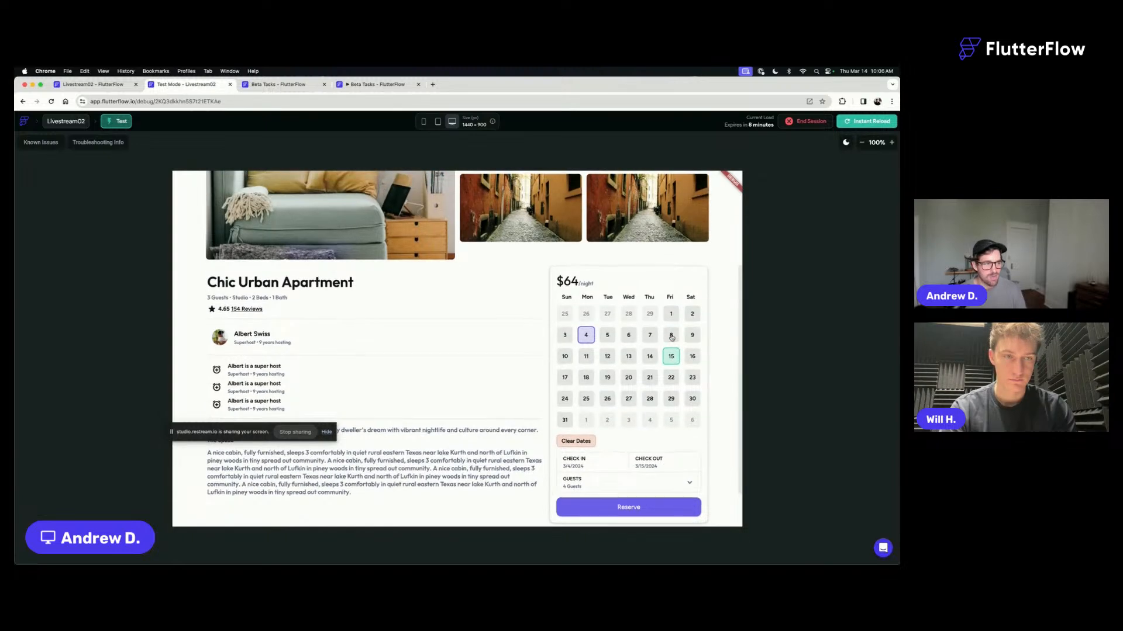
{"action": "scroll", "coordinate": [671, 336], "scroll_direction": "up", "scroll_amount": 4}
{"action": "scroll", "coordinate": [672, 337], "scroll_direction": "down", "scroll_amount": 5}
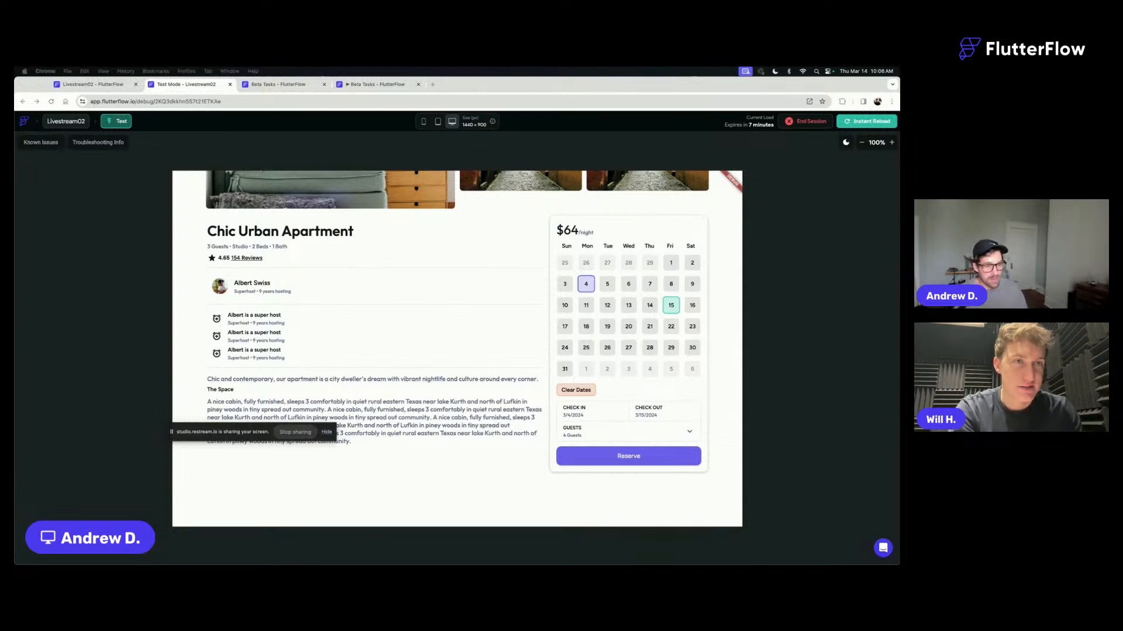
{"action": "left_click", "coordinate": [632, 321]}
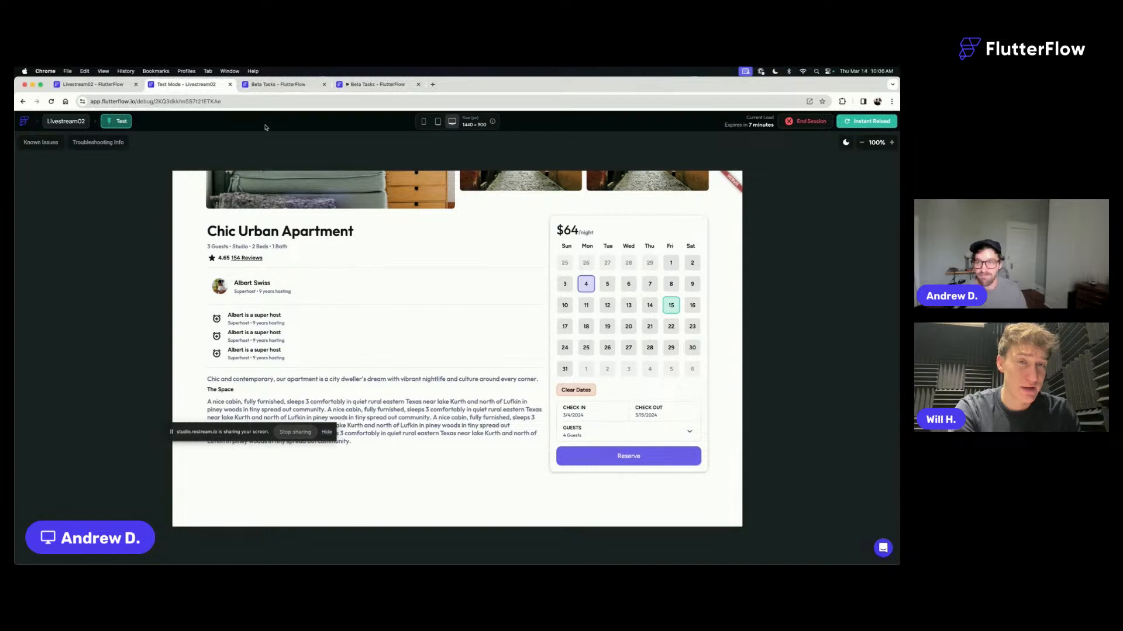
{"action": "left_click", "coordinate": [584, 391]}
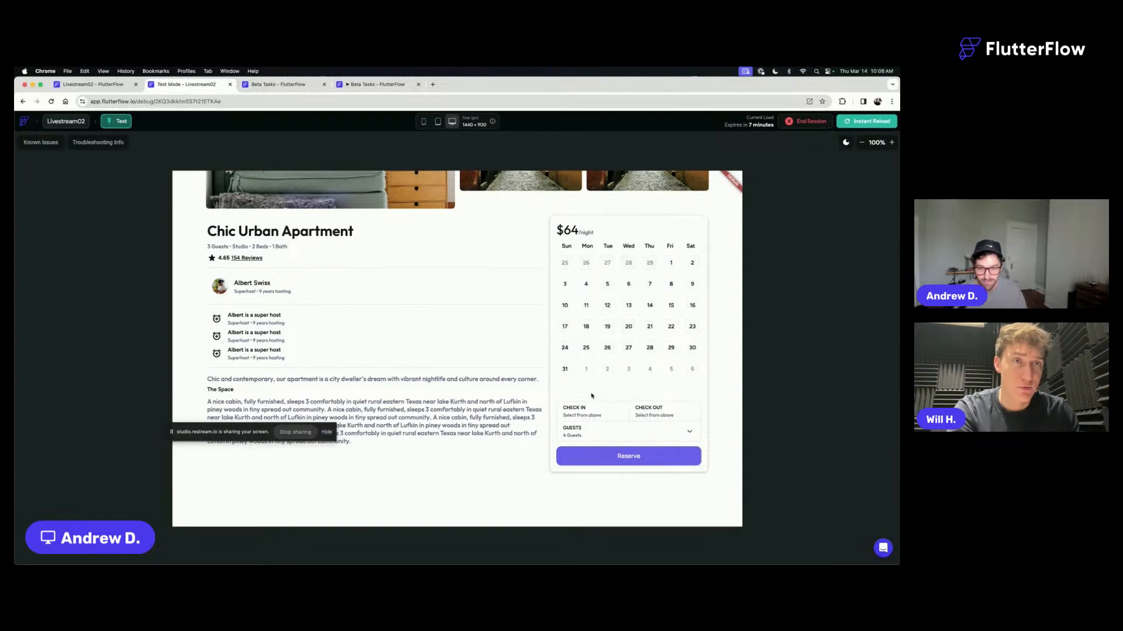
- Return to the bookingCalendar component and inspect the setStartDate action in the day container's On Tap flow
{"action": "left_click", "coordinate": [94, 85]}
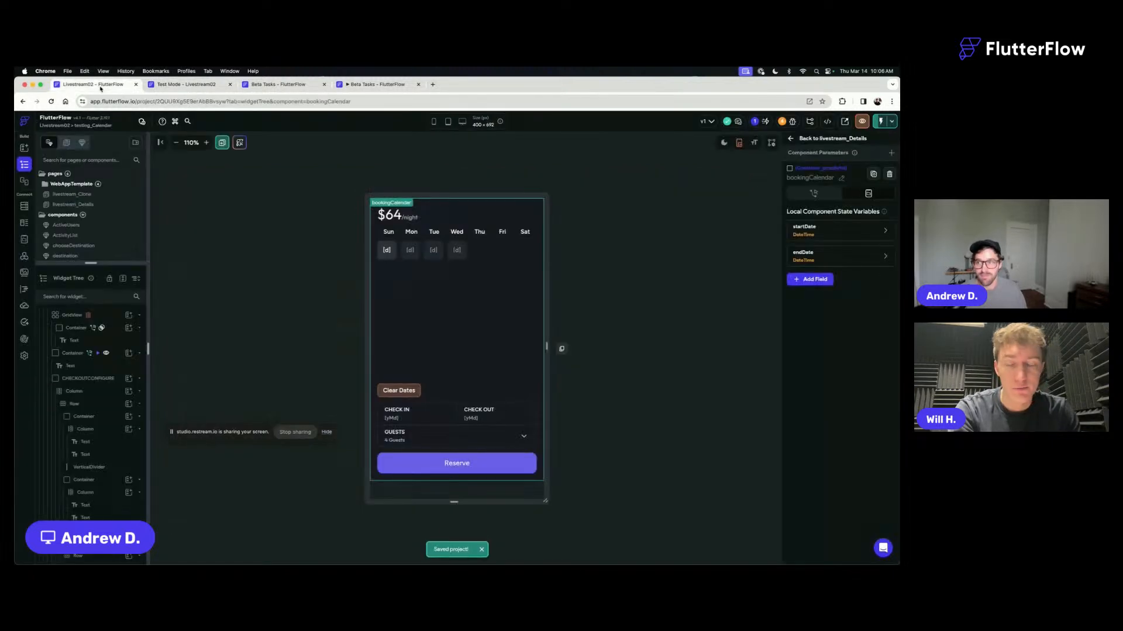
{"action": "left_click", "coordinate": [389, 256]}
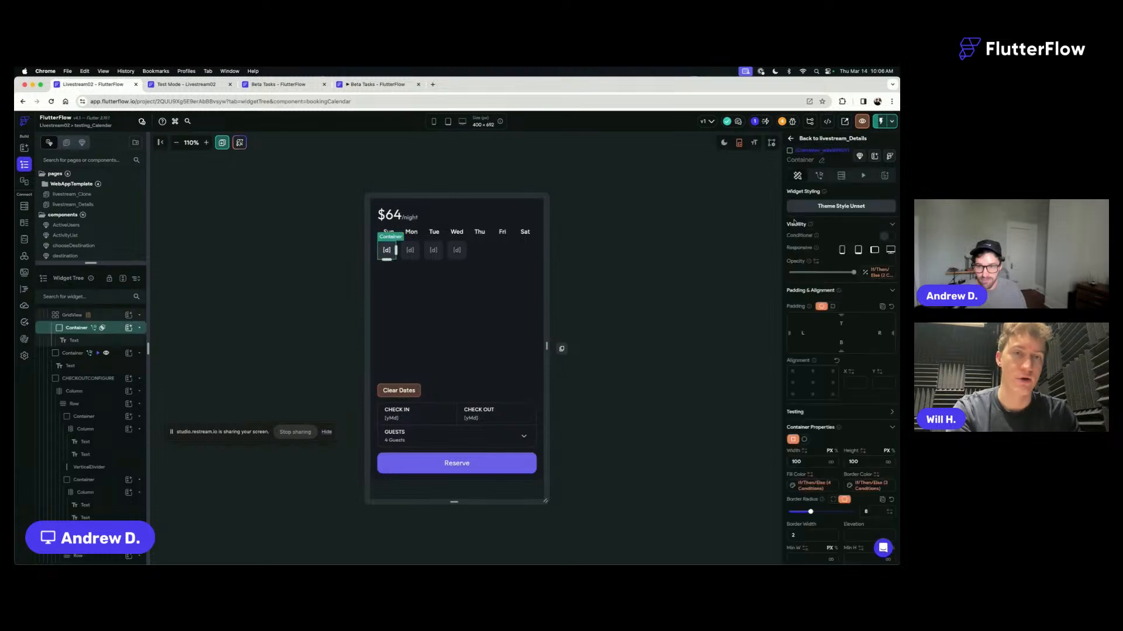
{"action": "left_click", "coordinate": [820, 176]}
{"action": "left_click", "coordinate": [874, 219]}
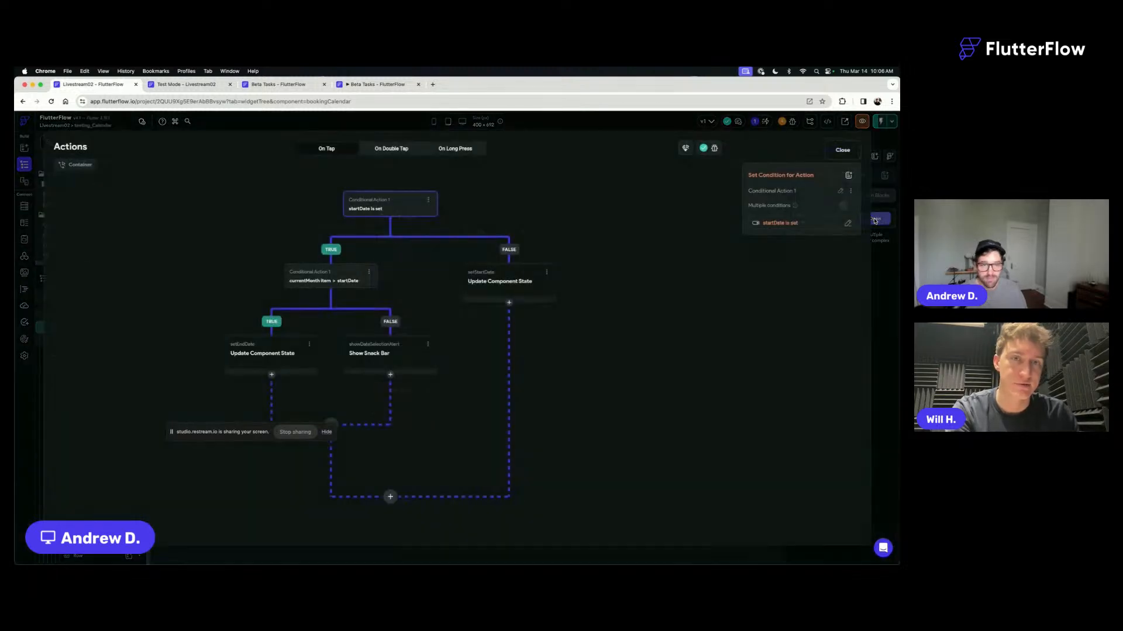
{"action": "left_click", "coordinate": [509, 273]}
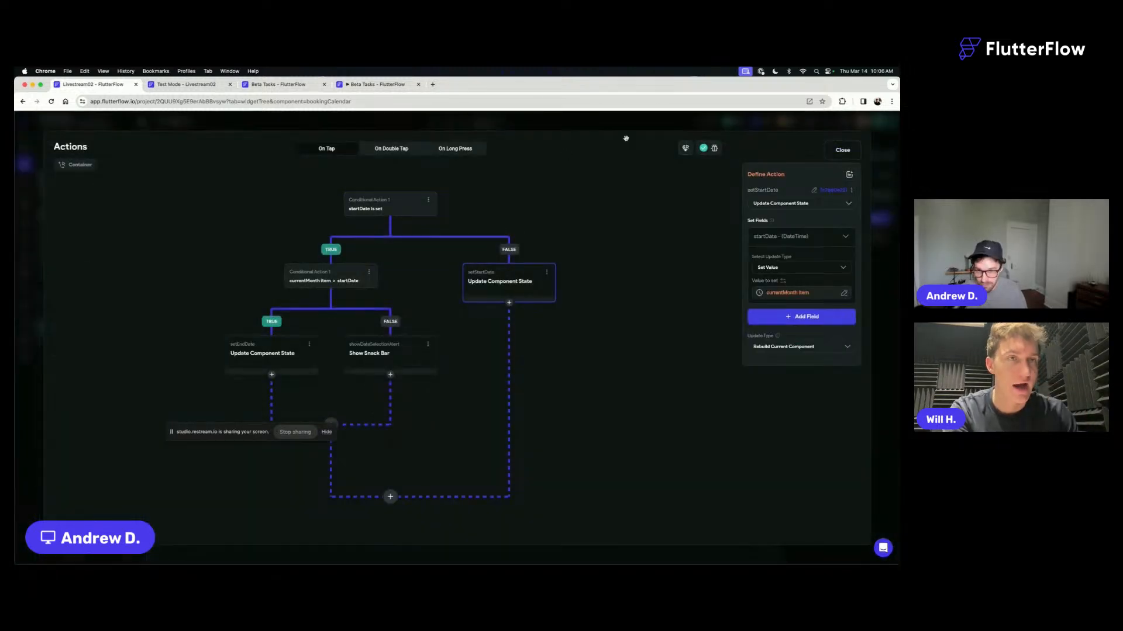
{"action": "left_click", "coordinate": [841, 150]}
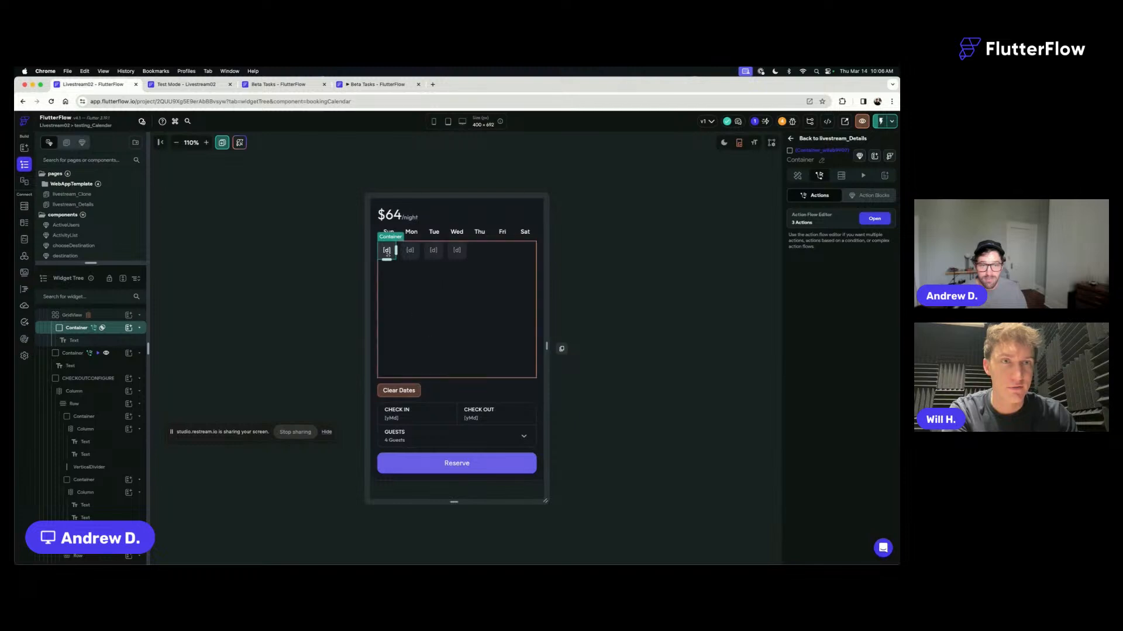
- Examine the day container's Fill Color rule for the Alternate color, including its AND conditions and the nested OR comparisons with startDate and endDate
{"action": "left_click", "coordinate": [797, 176]}
{"action": "scroll", "coordinate": [826, 330], "scroll_direction": "down", "scroll_amount": 2}
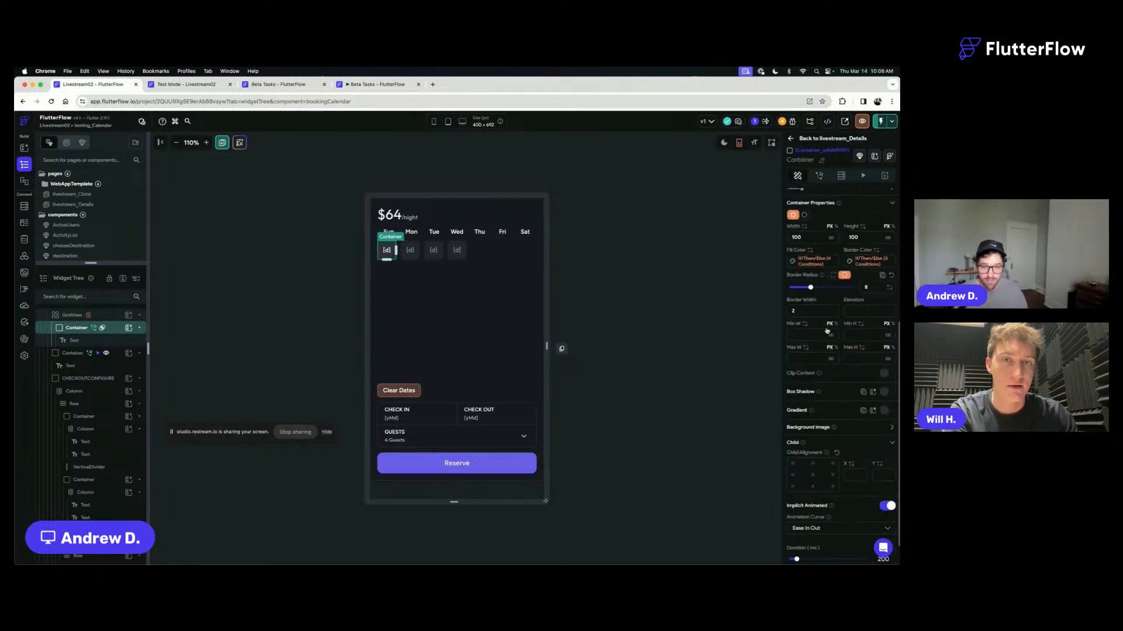
{"action": "left_click", "coordinate": [816, 260]}
{"action": "scroll", "coordinate": [716, 292], "scroll_direction": "down", "scroll_amount": 3}
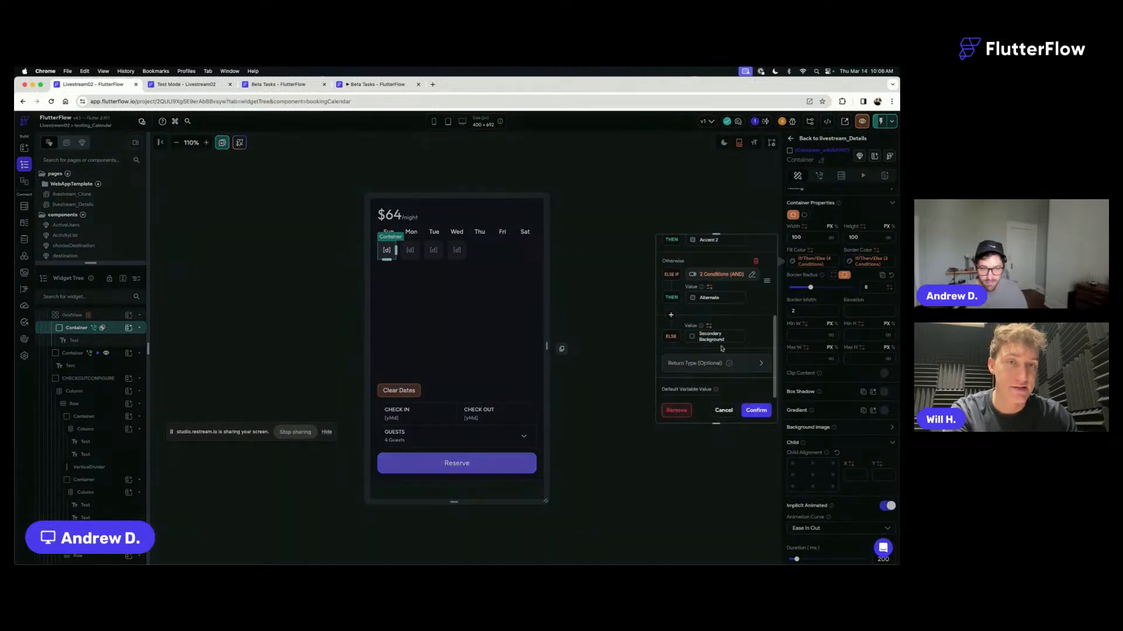
{"action": "left_click", "coordinate": [721, 276]}
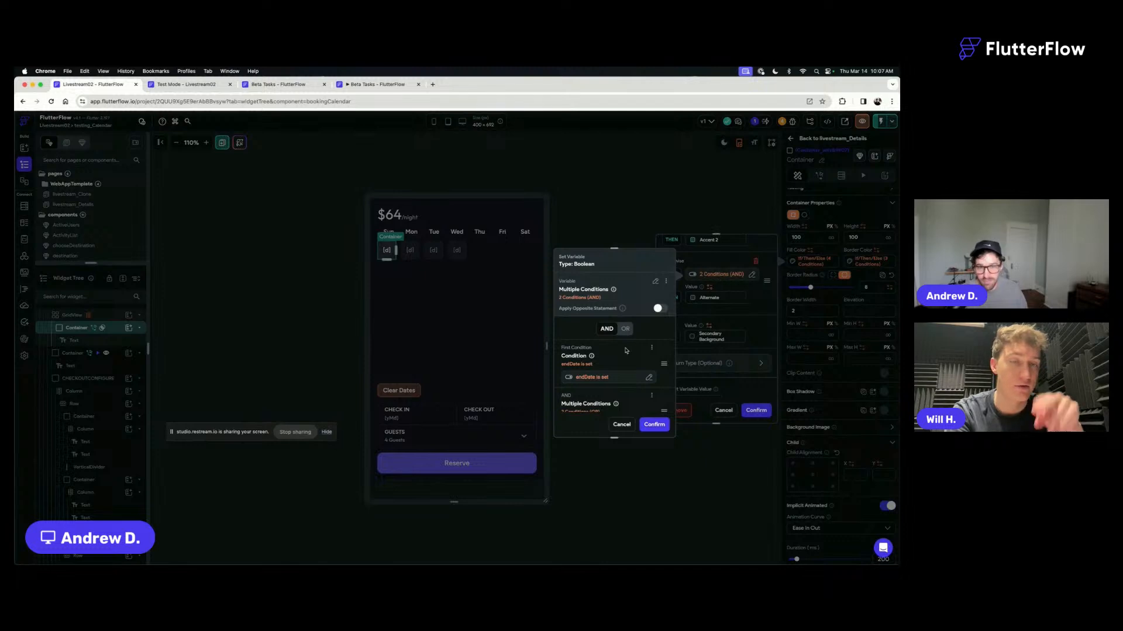
{"action": "scroll", "coordinate": [625, 351], "scroll_direction": "down", "scroll_amount": 2}
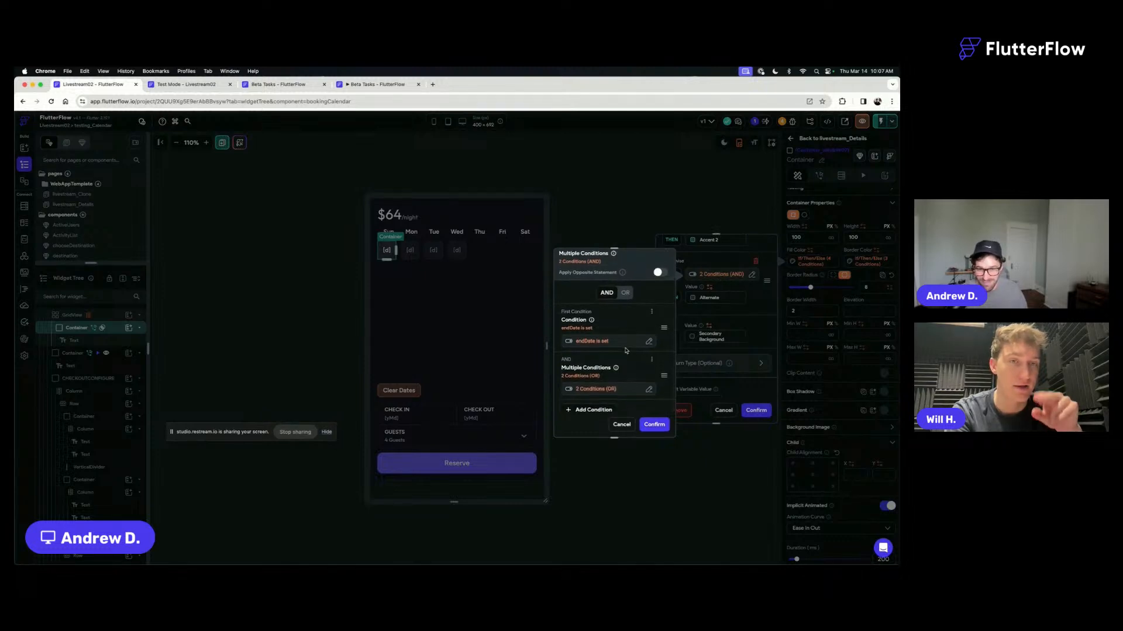
{"action": "scroll", "coordinate": [626, 349], "scroll_direction": "down", "scroll_amount": 1}
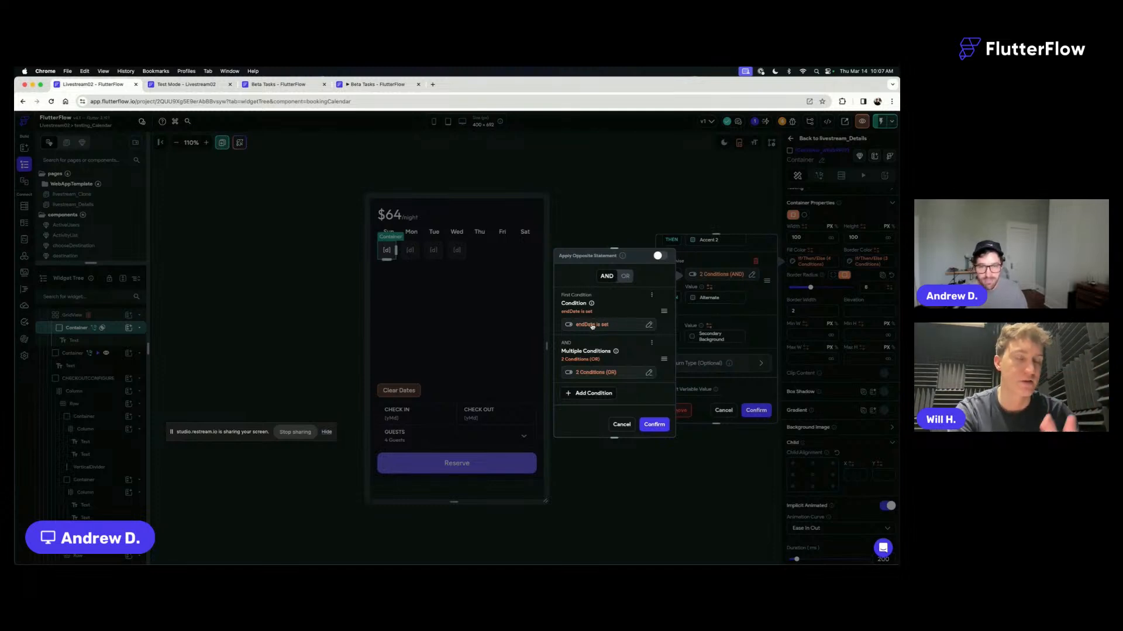
{"action": "left_click", "coordinate": [593, 375]}
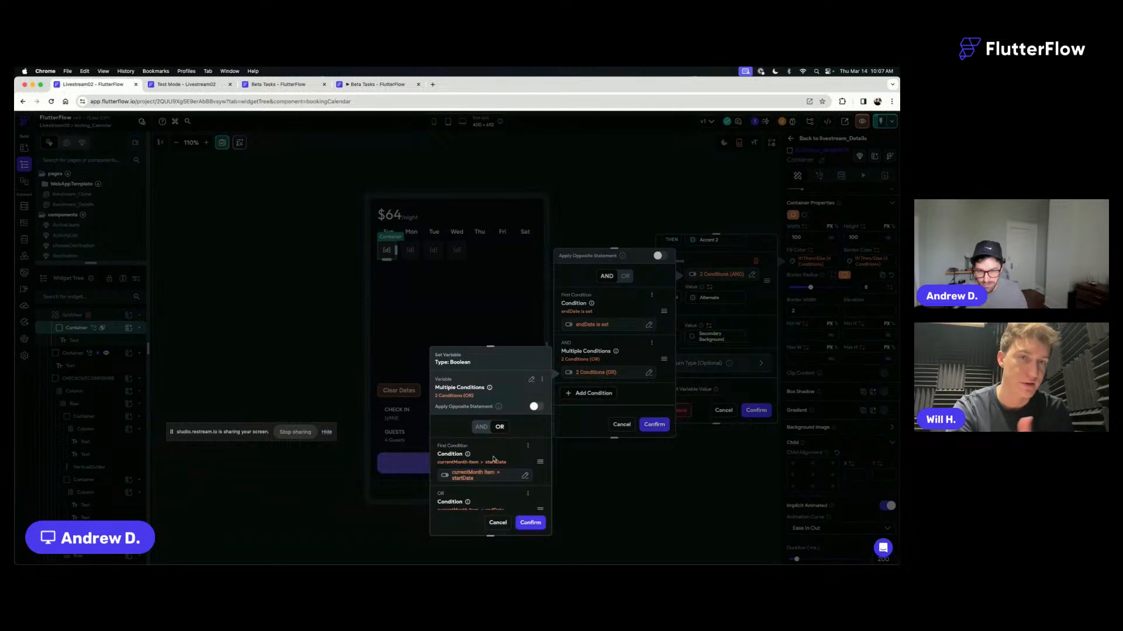
{"action": "scroll", "coordinate": [493, 459], "scroll_direction": "down", "scroll_amount": 3}
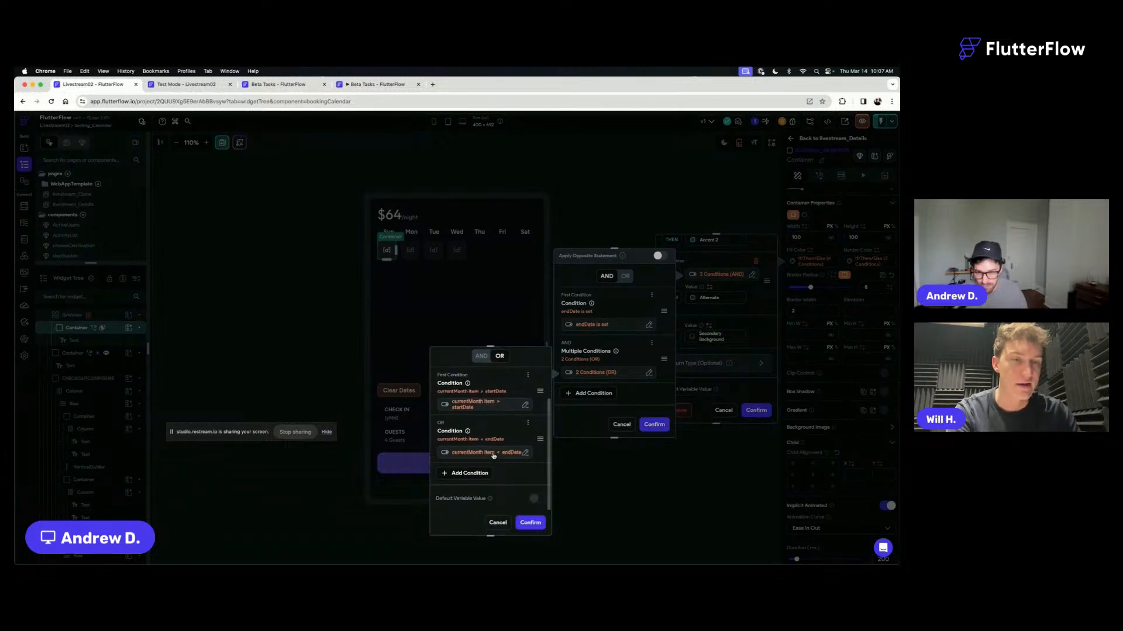
{"action": "scroll", "coordinate": [492, 455], "scroll_direction": "up", "scroll_amount": 3}
{"action": "scroll", "coordinate": [493, 455], "scroll_direction": "down", "scroll_amount": 3}
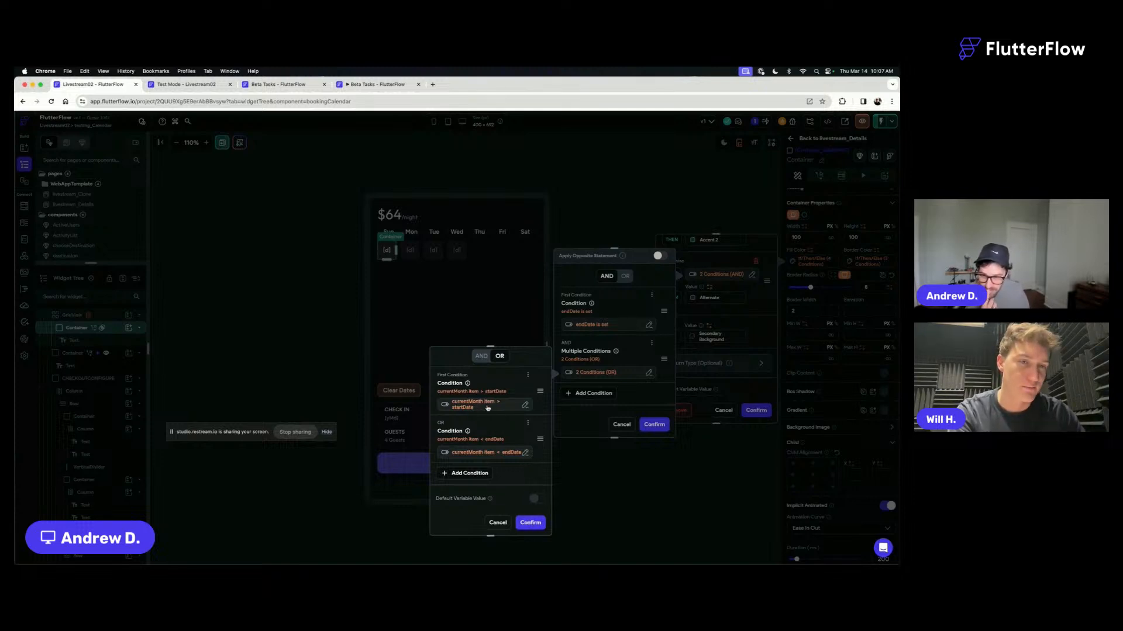
{"action": "left_click", "coordinate": [534, 521]}
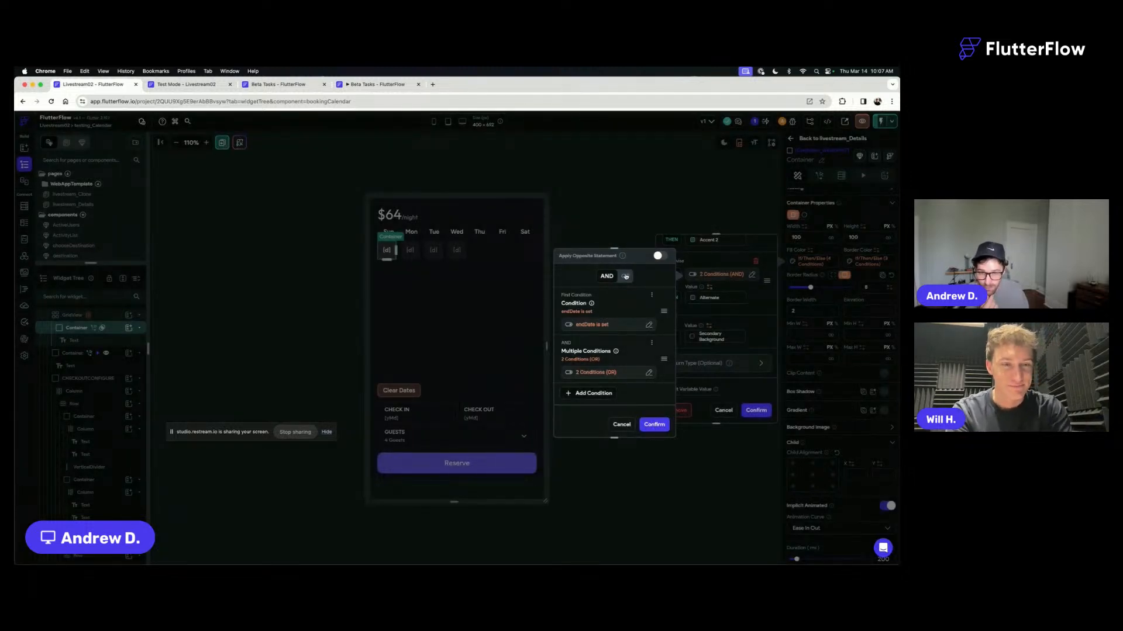
- Try joining the Alternate color rule's outer conditions with OR, return them to AND, and confirm the Fill Color's conditional value
{"action": "left_click", "coordinate": [625, 277]}
{"action": "left_click", "coordinate": [604, 278]}
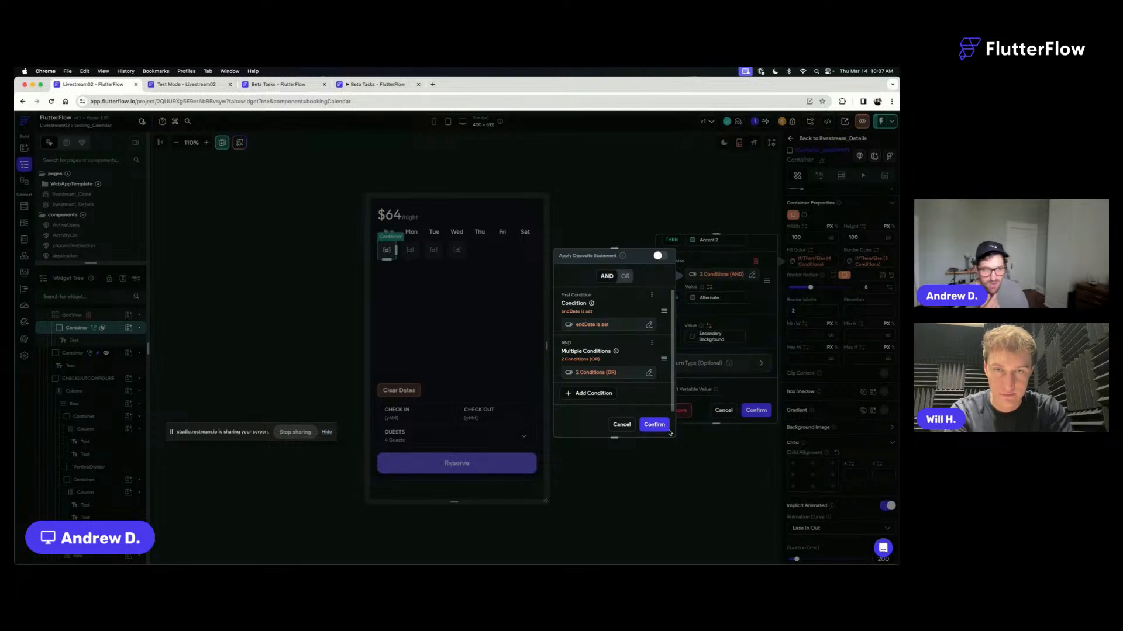
{"action": "left_click", "coordinate": [625, 277]}
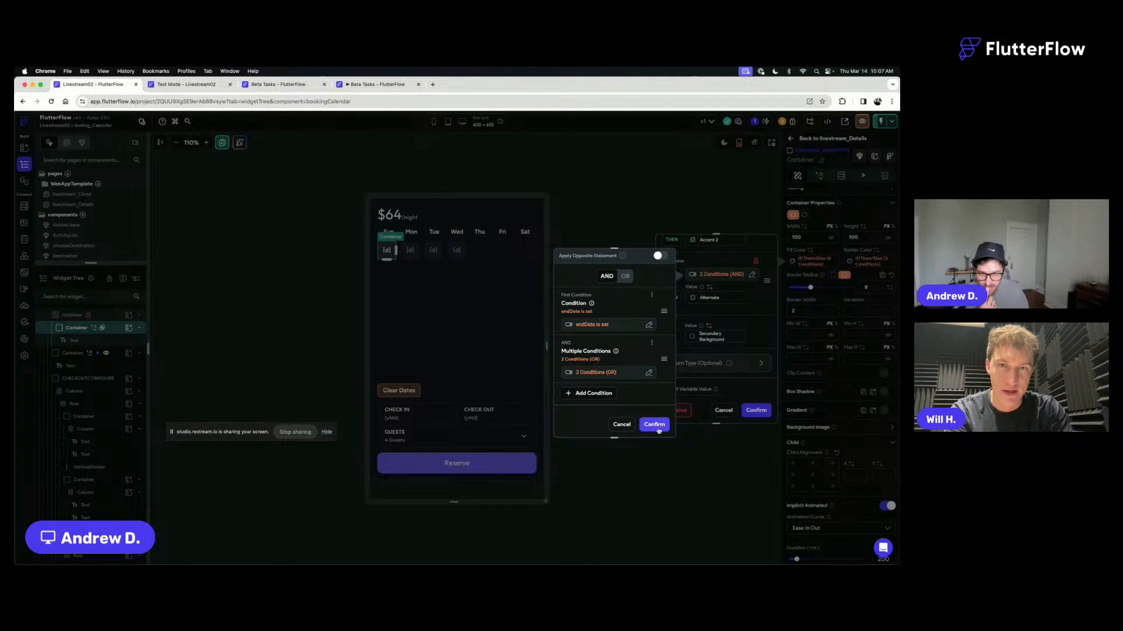
{"action": "left_click", "coordinate": [654, 424]}
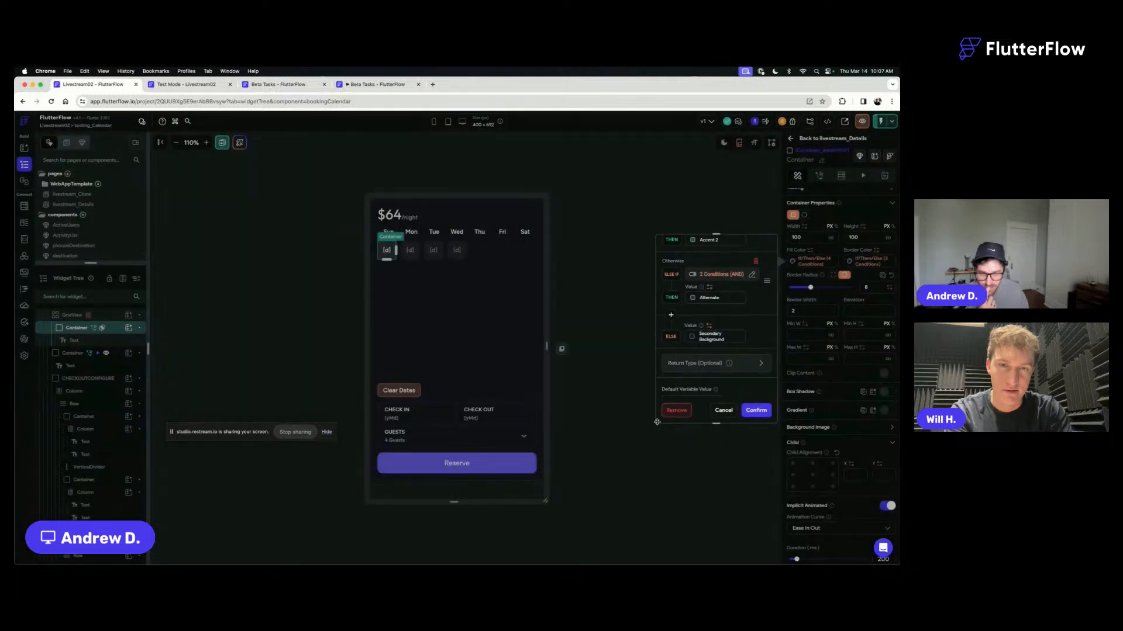
{"action": "left_click", "coordinate": [756, 410]}
- Deselect the day container and return to the Livestream02 test session
{"action": "left_click", "coordinate": [680, 261]}
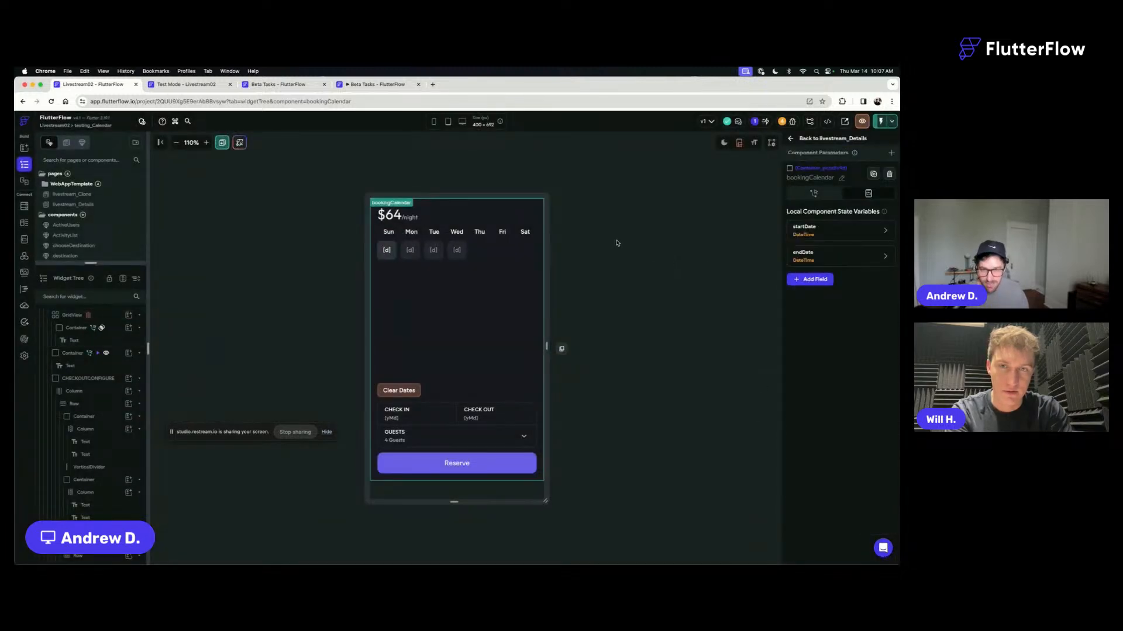
{"action": "left_click", "coordinate": [196, 86]}
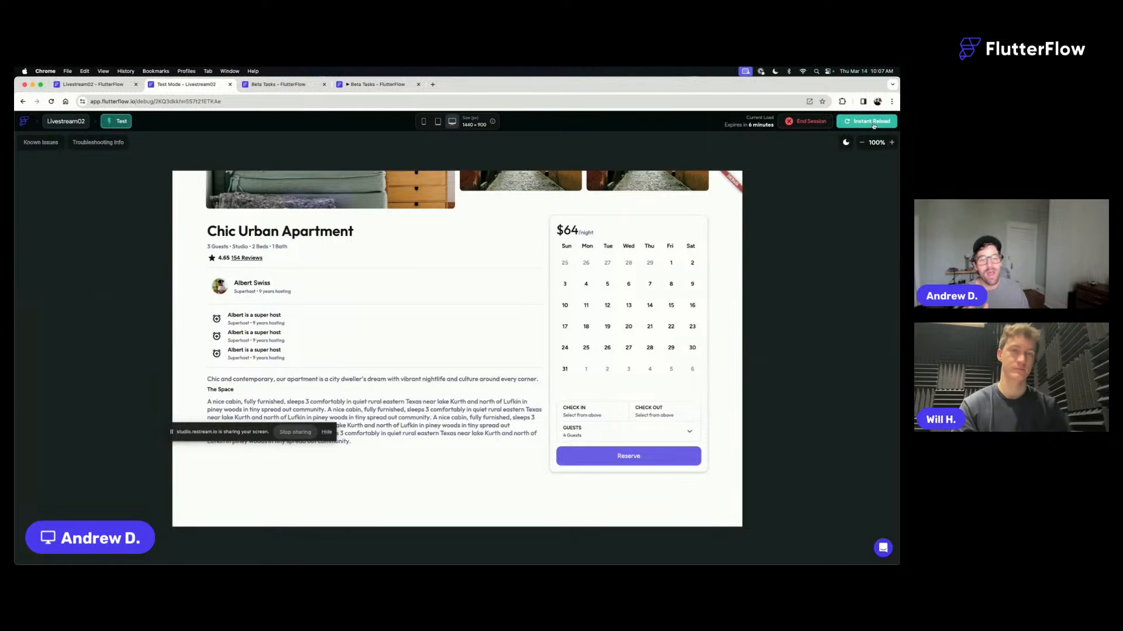